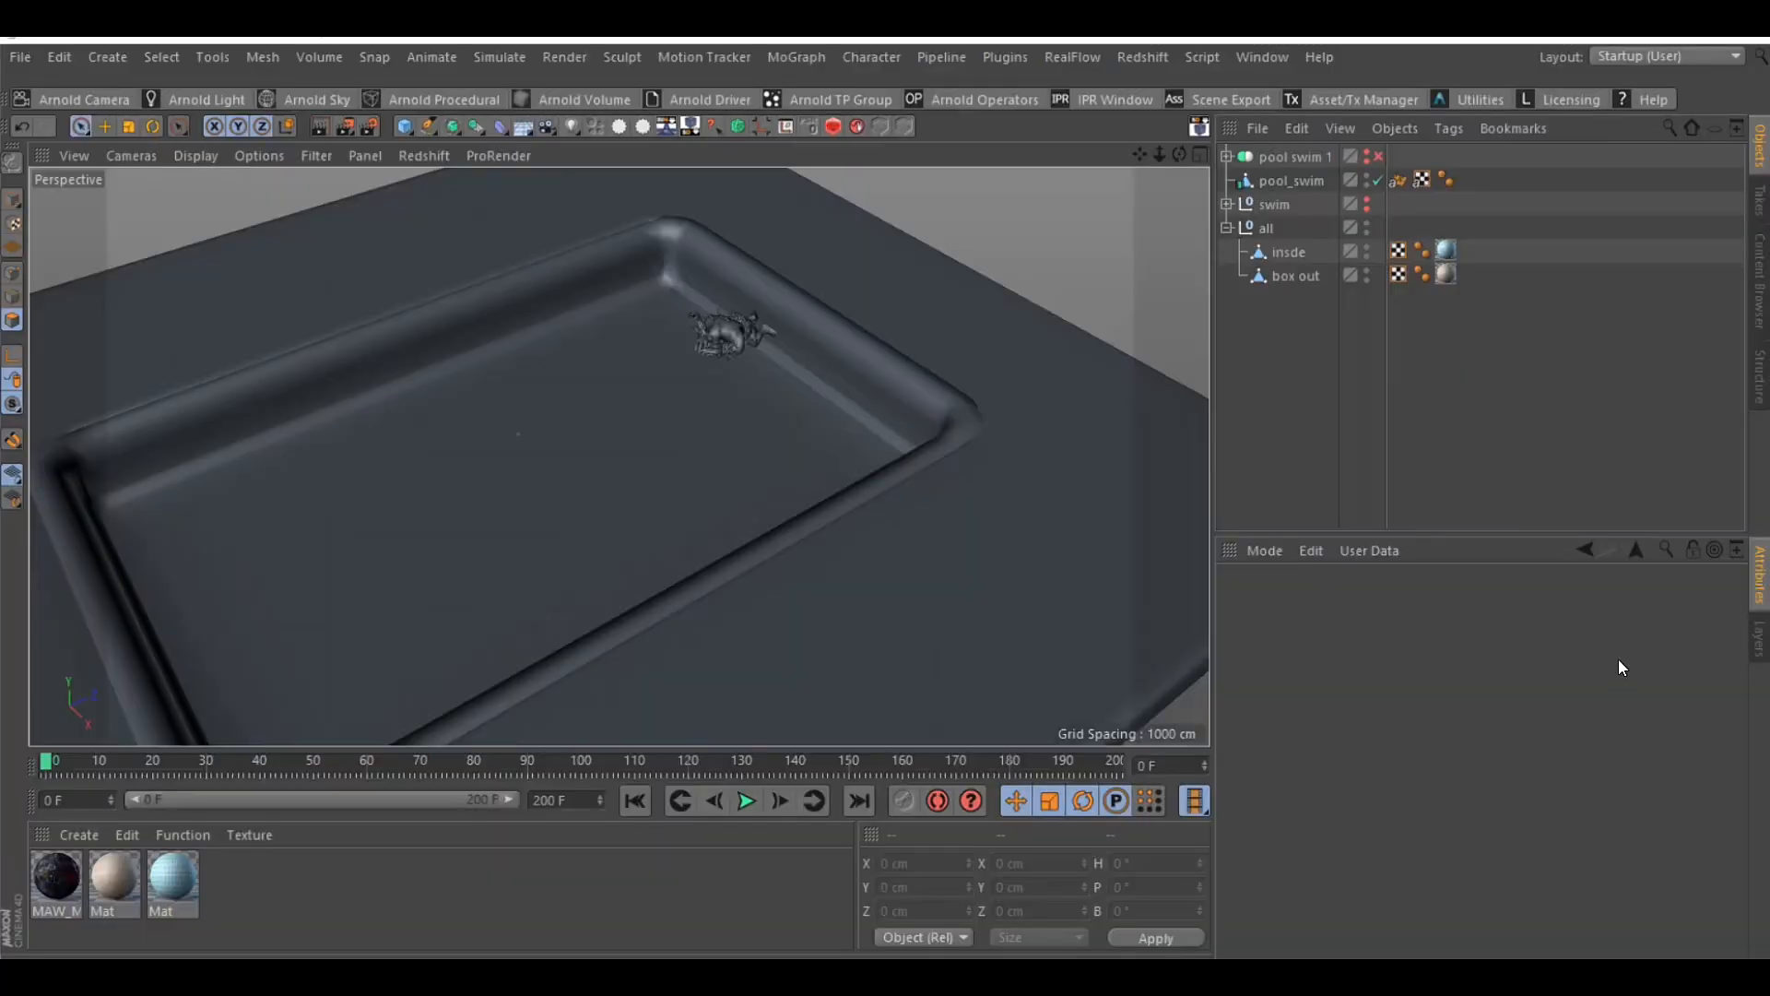
Scrub the animation from frame 0 to frame 200 to review the character's movement across the pool
{"action": "left_click_drag", "start_coordinate": [1180, 153], "coordinate": [1121, 168]}
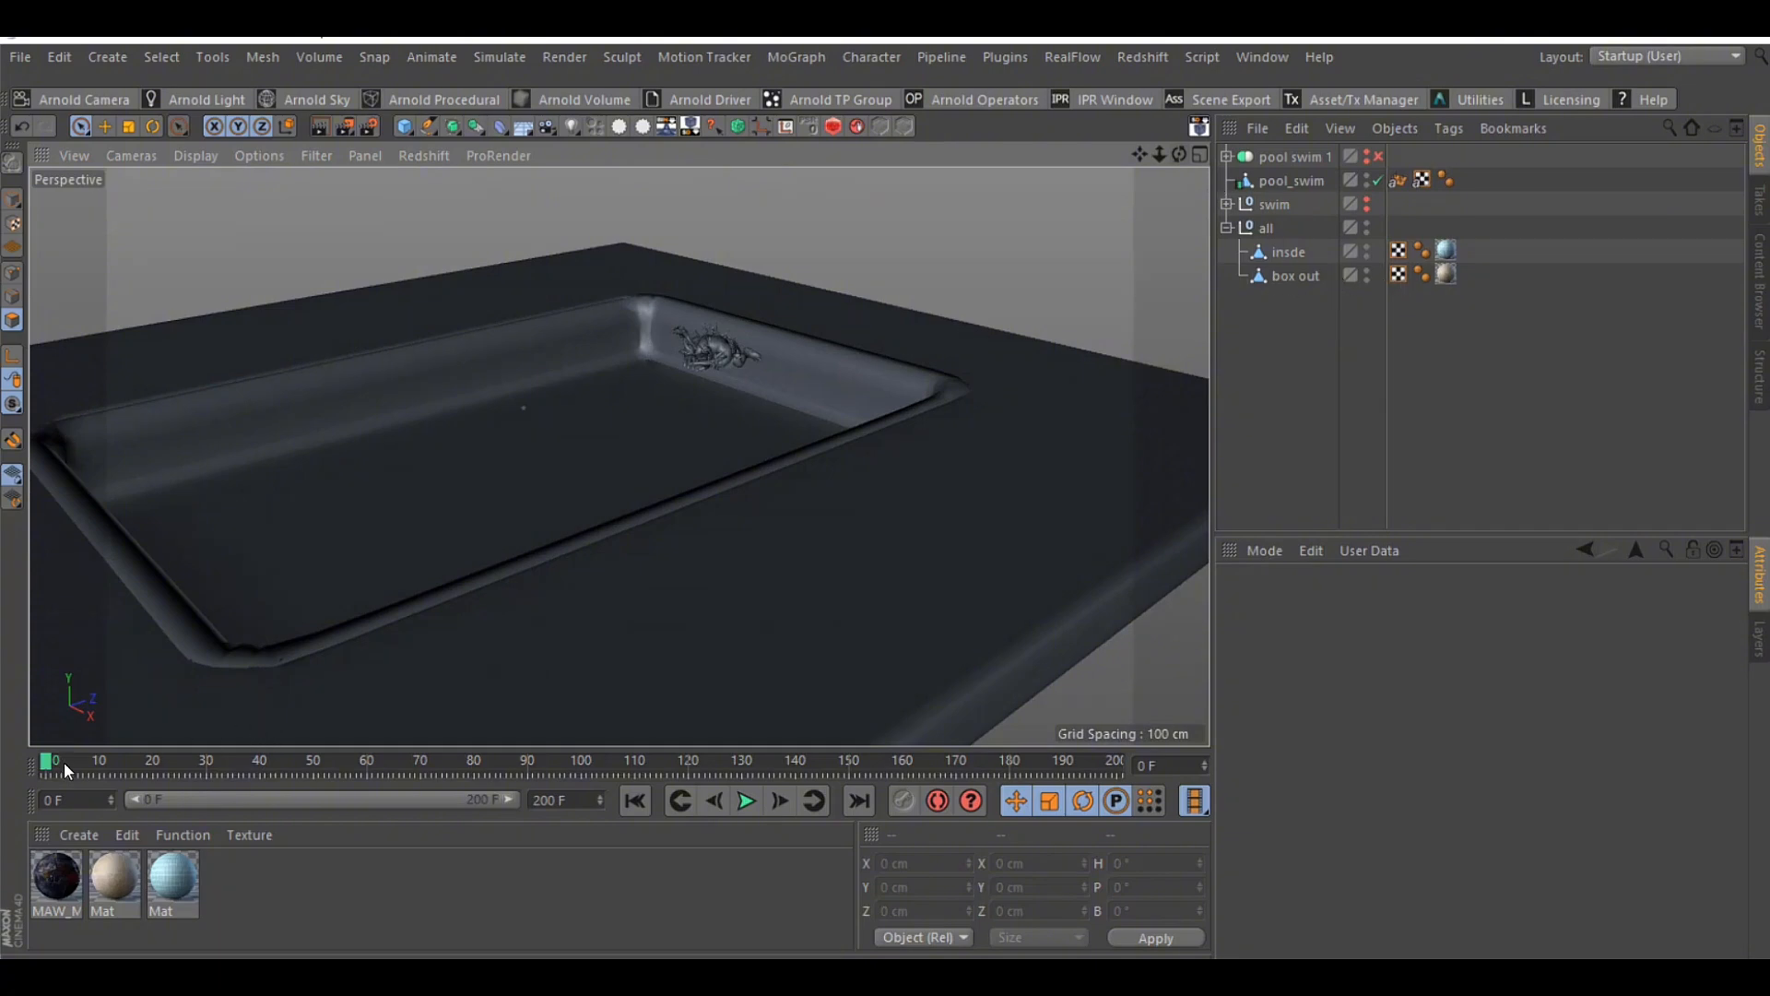
{"action": "left_click_drag", "start_coordinate": [64, 762], "coordinate": [1132, 769]}
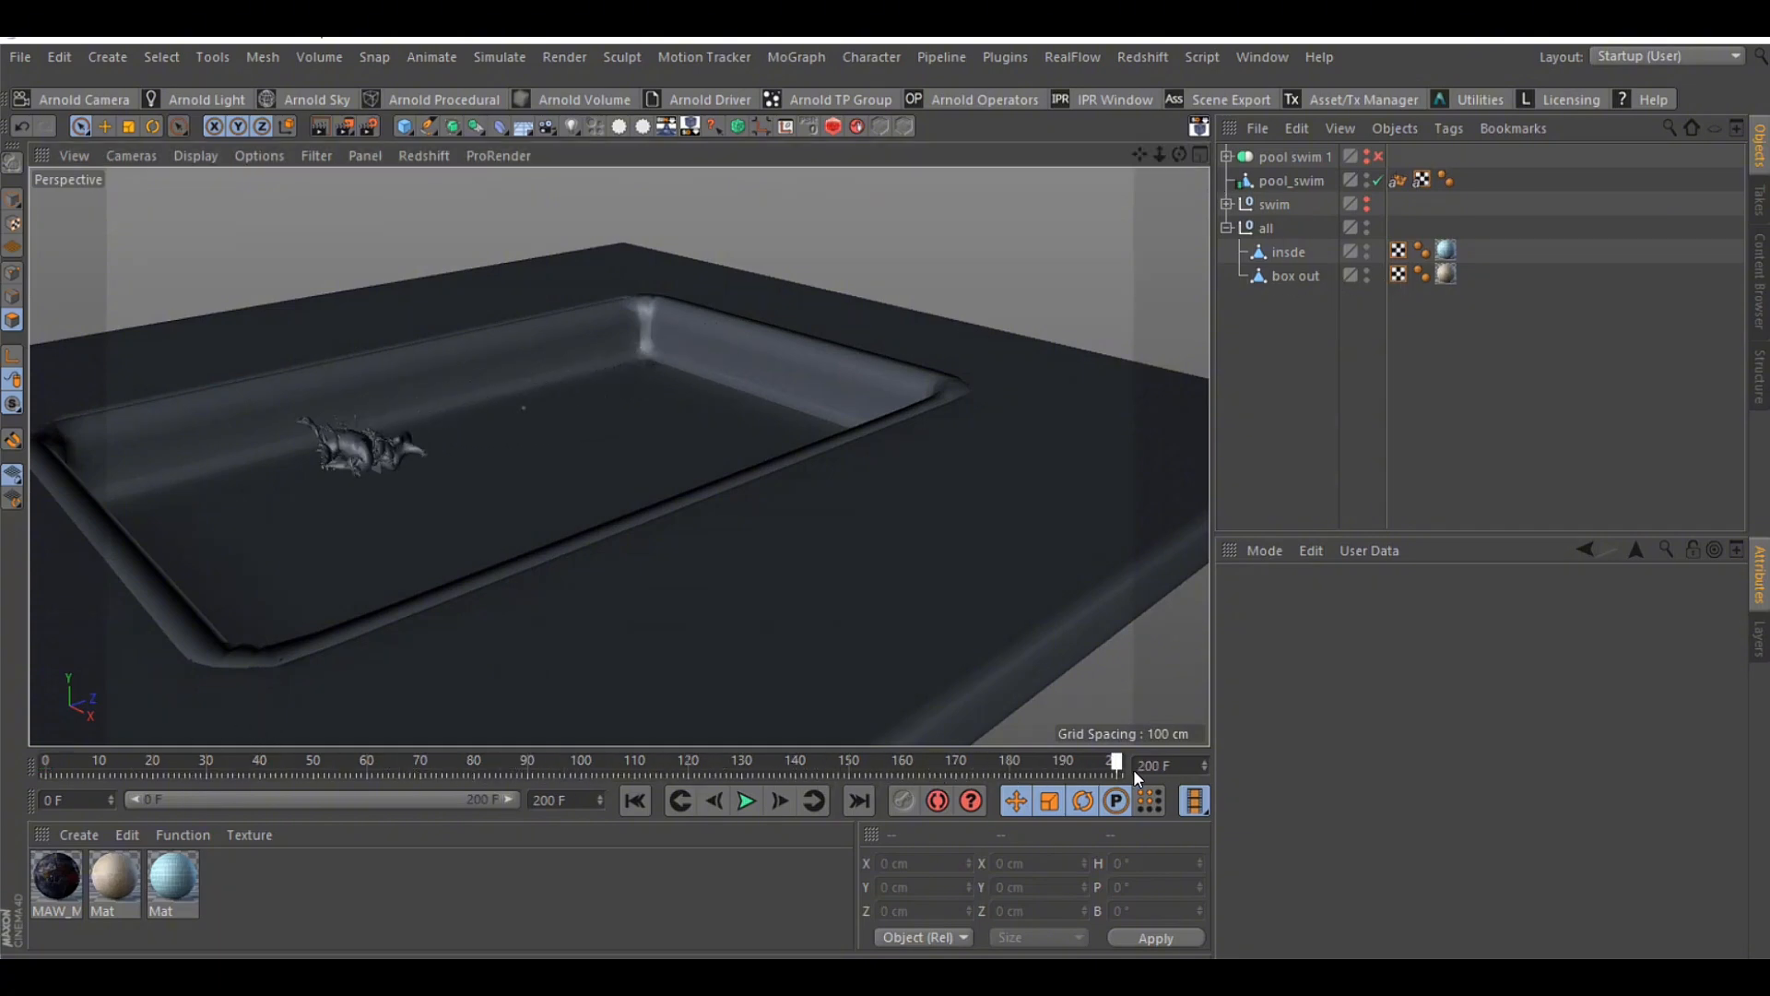
{"action": "left_click", "coordinate": [586, 799]}
{"action": "mouse_move", "coordinate": [1179, 154]}
{"action": "left_mouse_down"}
{"action": "mouse_move", "coordinate": [1152, 159]}
{"action": "mouse_move", "coordinate": [1319, 226]}
{"action": "left_mouse_up"}
{"action": "left_click_drag", "start_coordinate": [1179, 153], "coordinate": [1160, 158]}
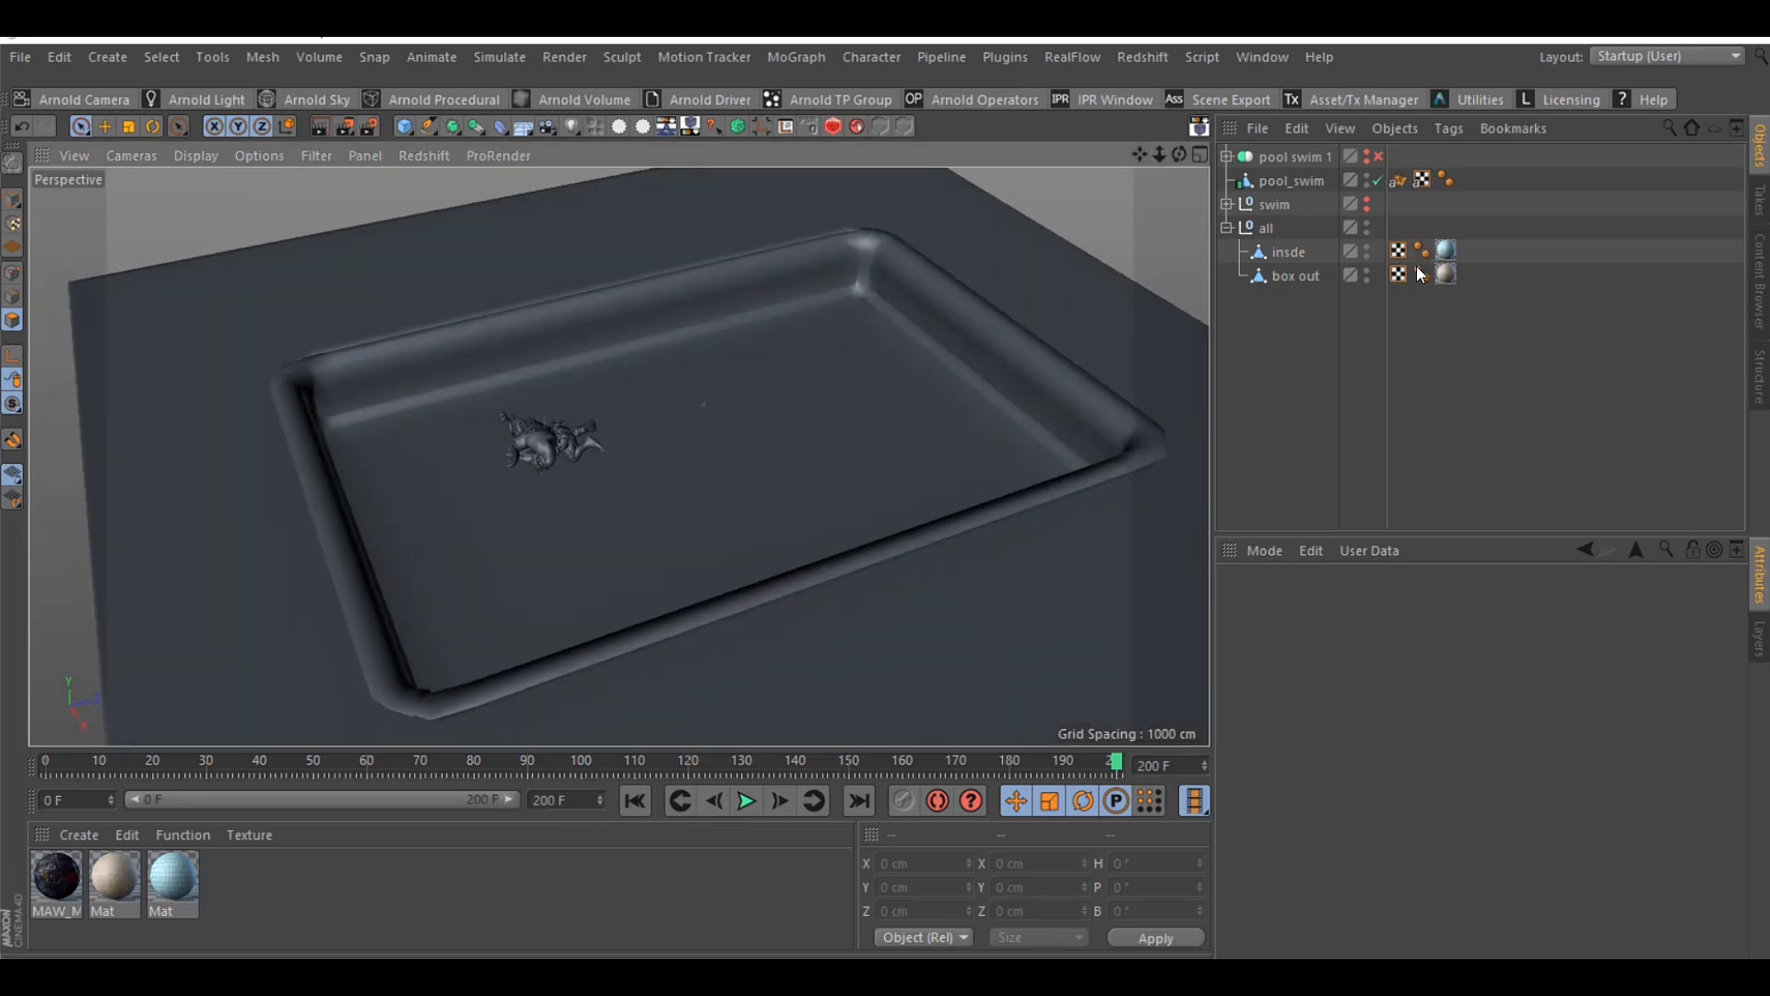
Hide and restore the insde object, and examine the box out and insde meshes separately
{"action": "double_click", "coordinate": [1368, 247]}
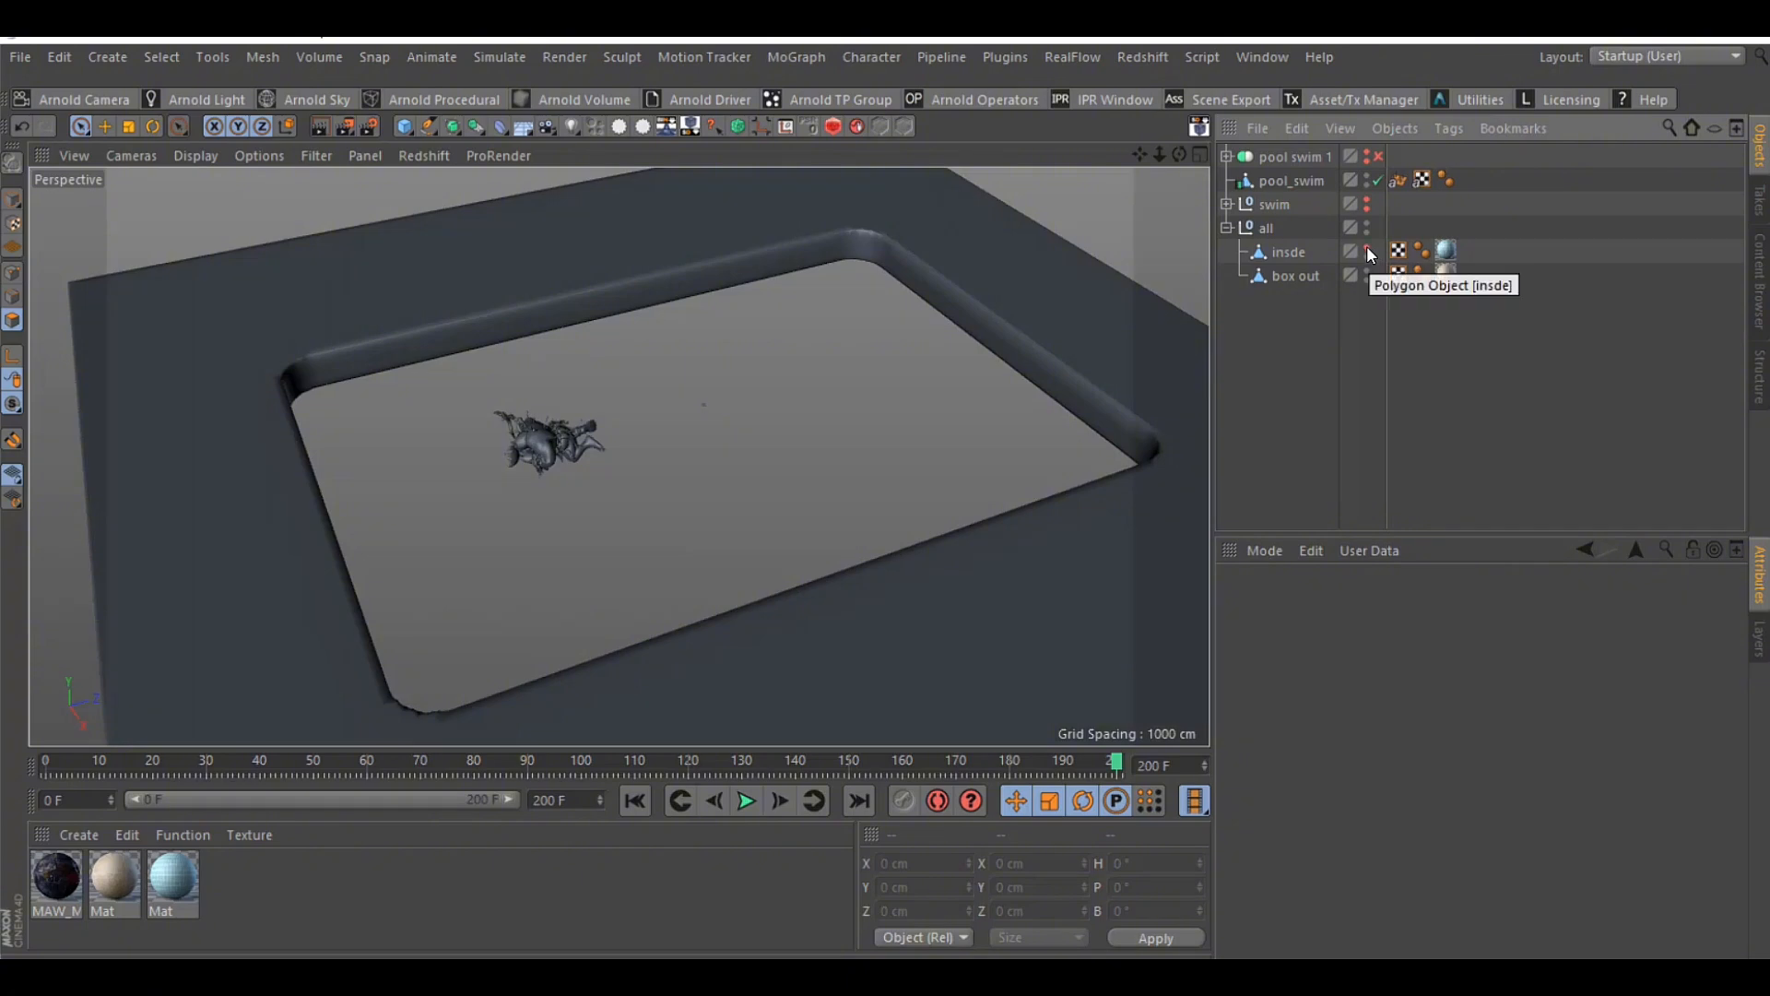
{"action": "left_click", "coordinate": [1295, 275]}
{"action": "left_click_drag", "start_coordinate": [1179, 154], "coordinate": [1214, 196]}
{"action": "left_click", "coordinate": [1368, 247]}
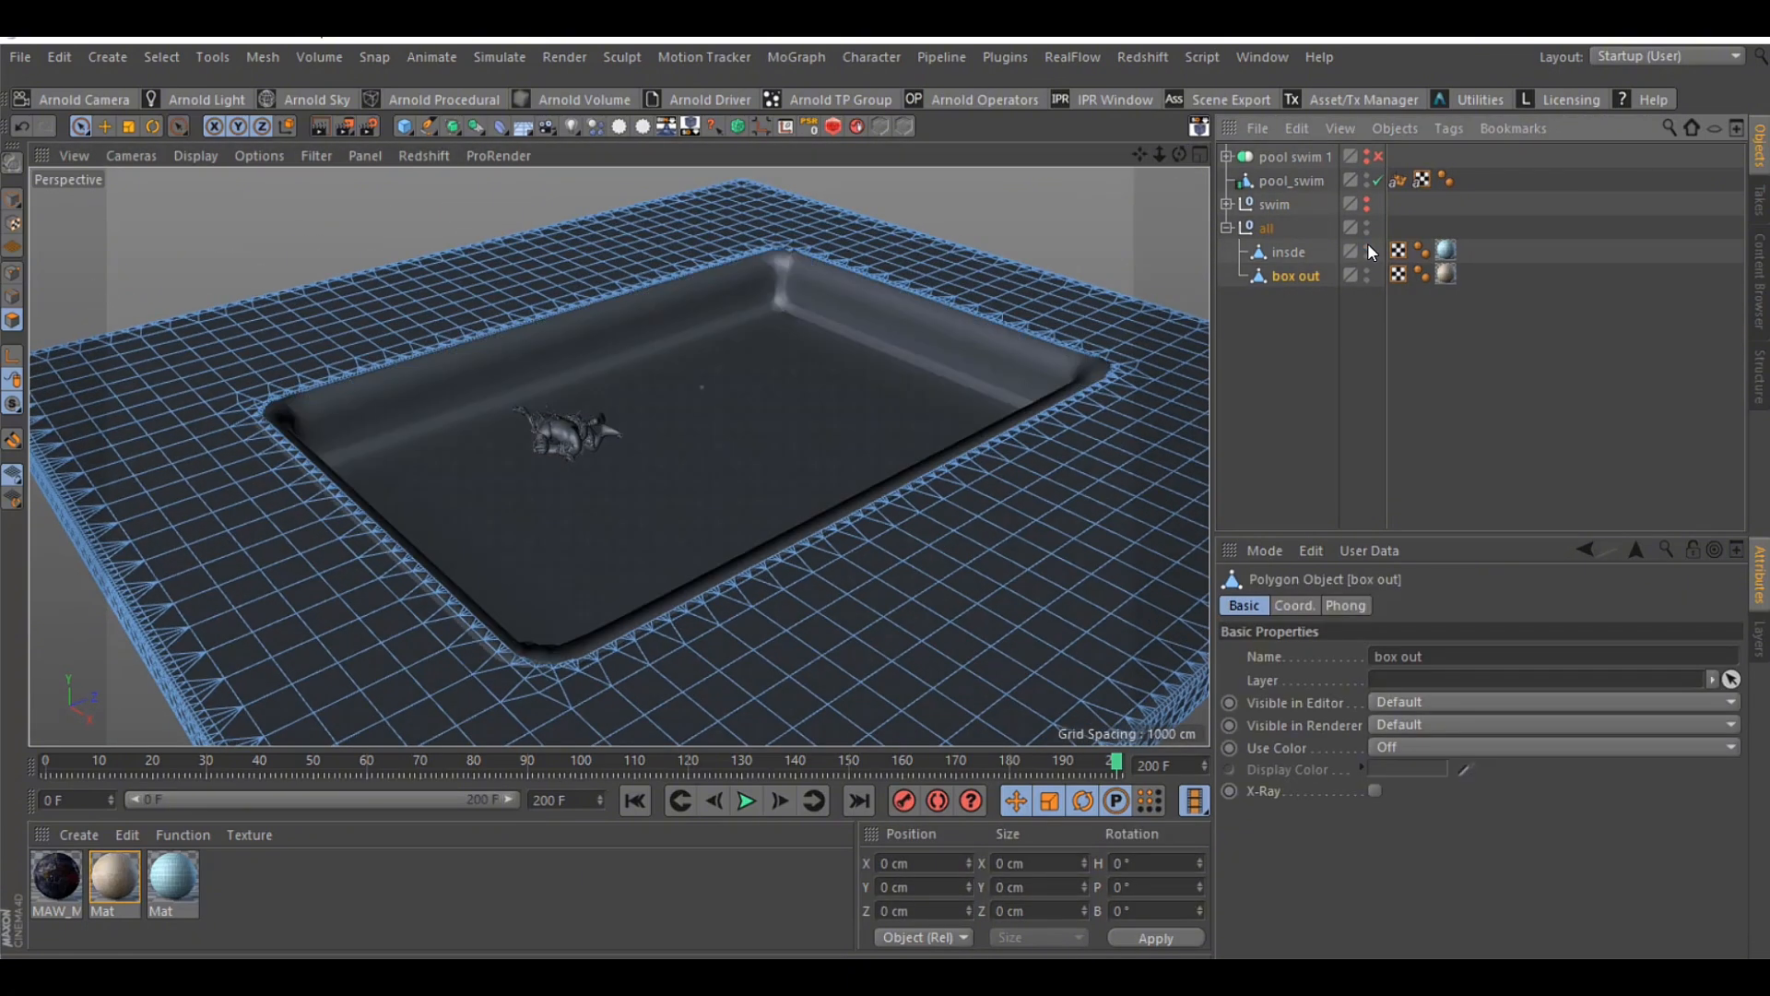
{"action": "left_click", "coordinate": [1287, 293]}
{"action": "left_click", "coordinate": [1272, 257]}
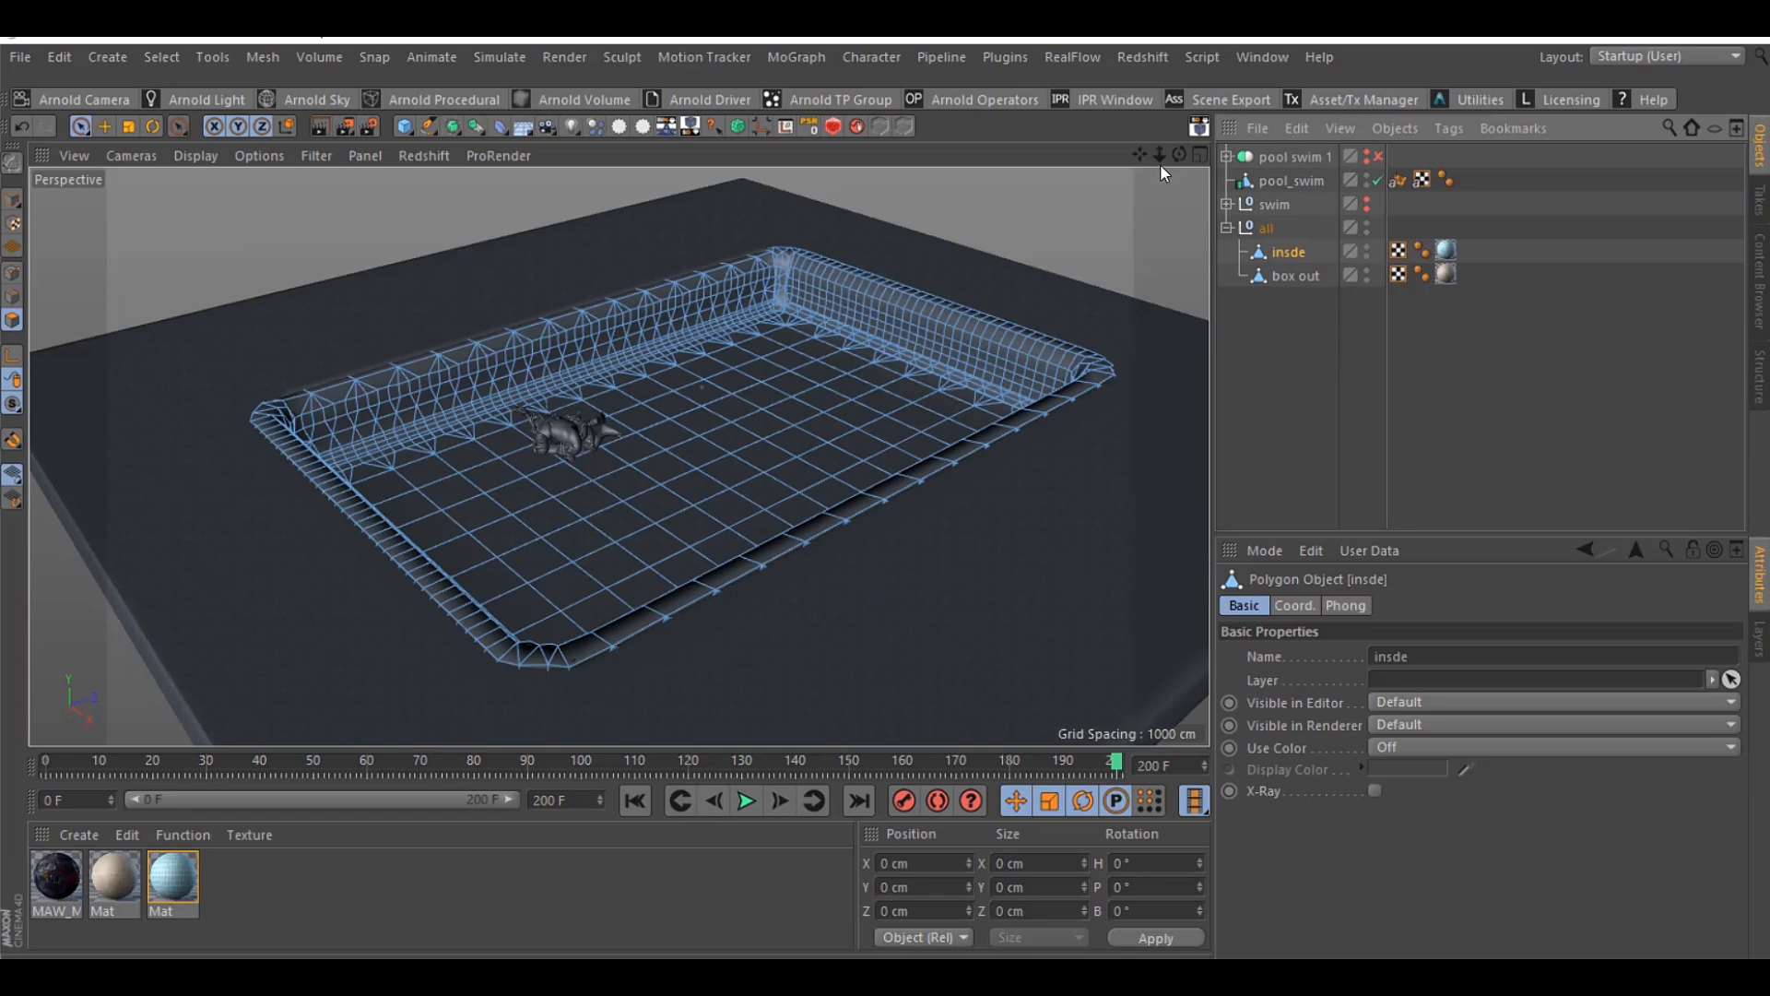
Select the swim joint and scrub around frames 136 to 141 to examine its swimming animation
{"action": "left_click_drag", "start_coordinate": [1160, 164], "coordinate": [1173, 156]}
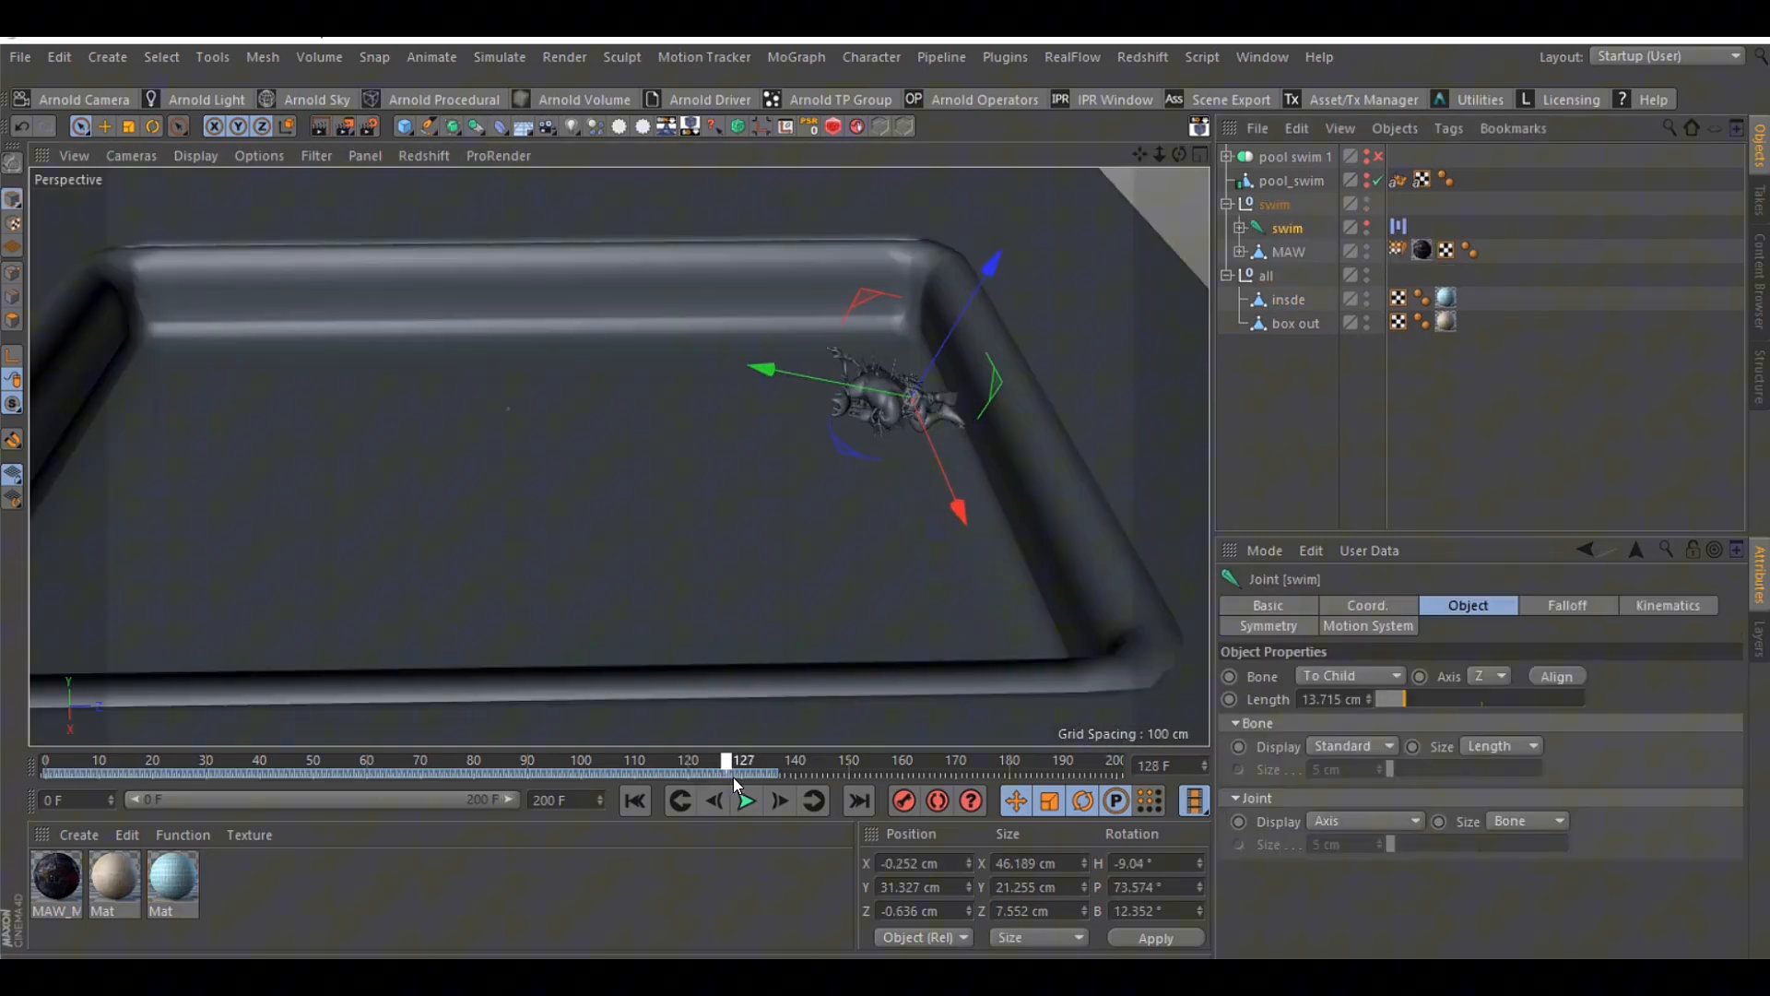
{"action": "left_click_drag", "start_coordinate": [733, 778], "coordinate": [775, 769]}
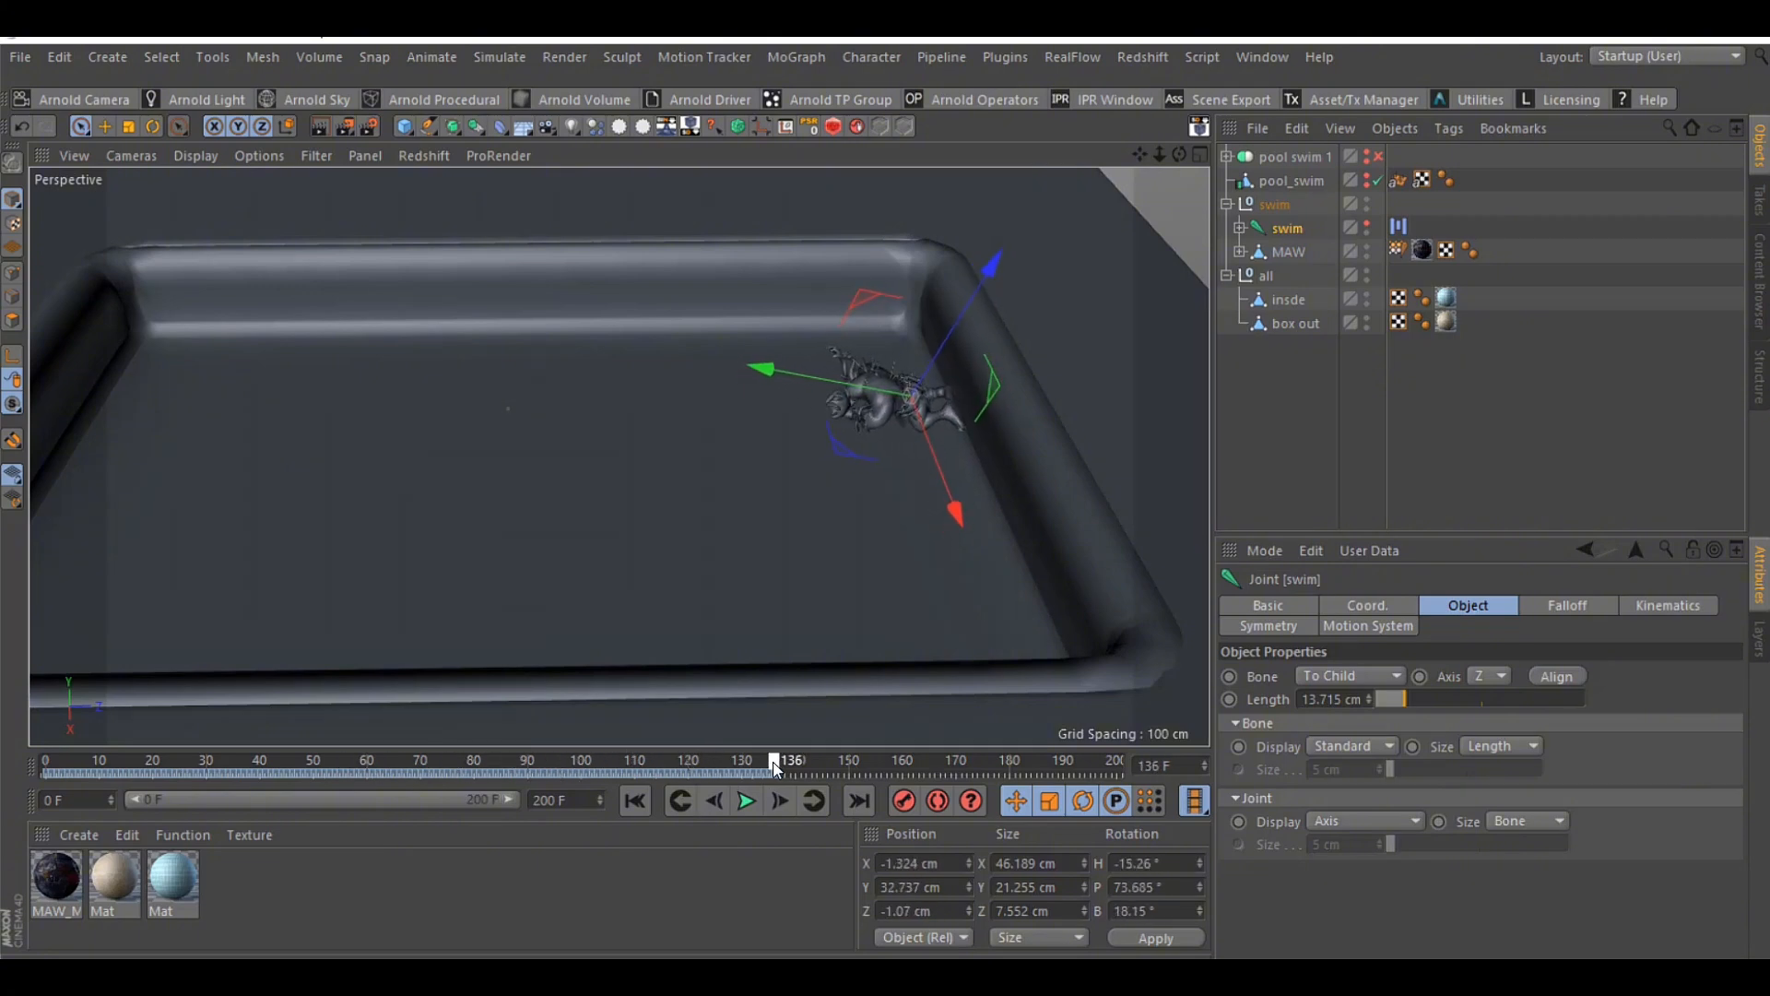
{"action": "left_click", "coordinate": [1327, 478]}
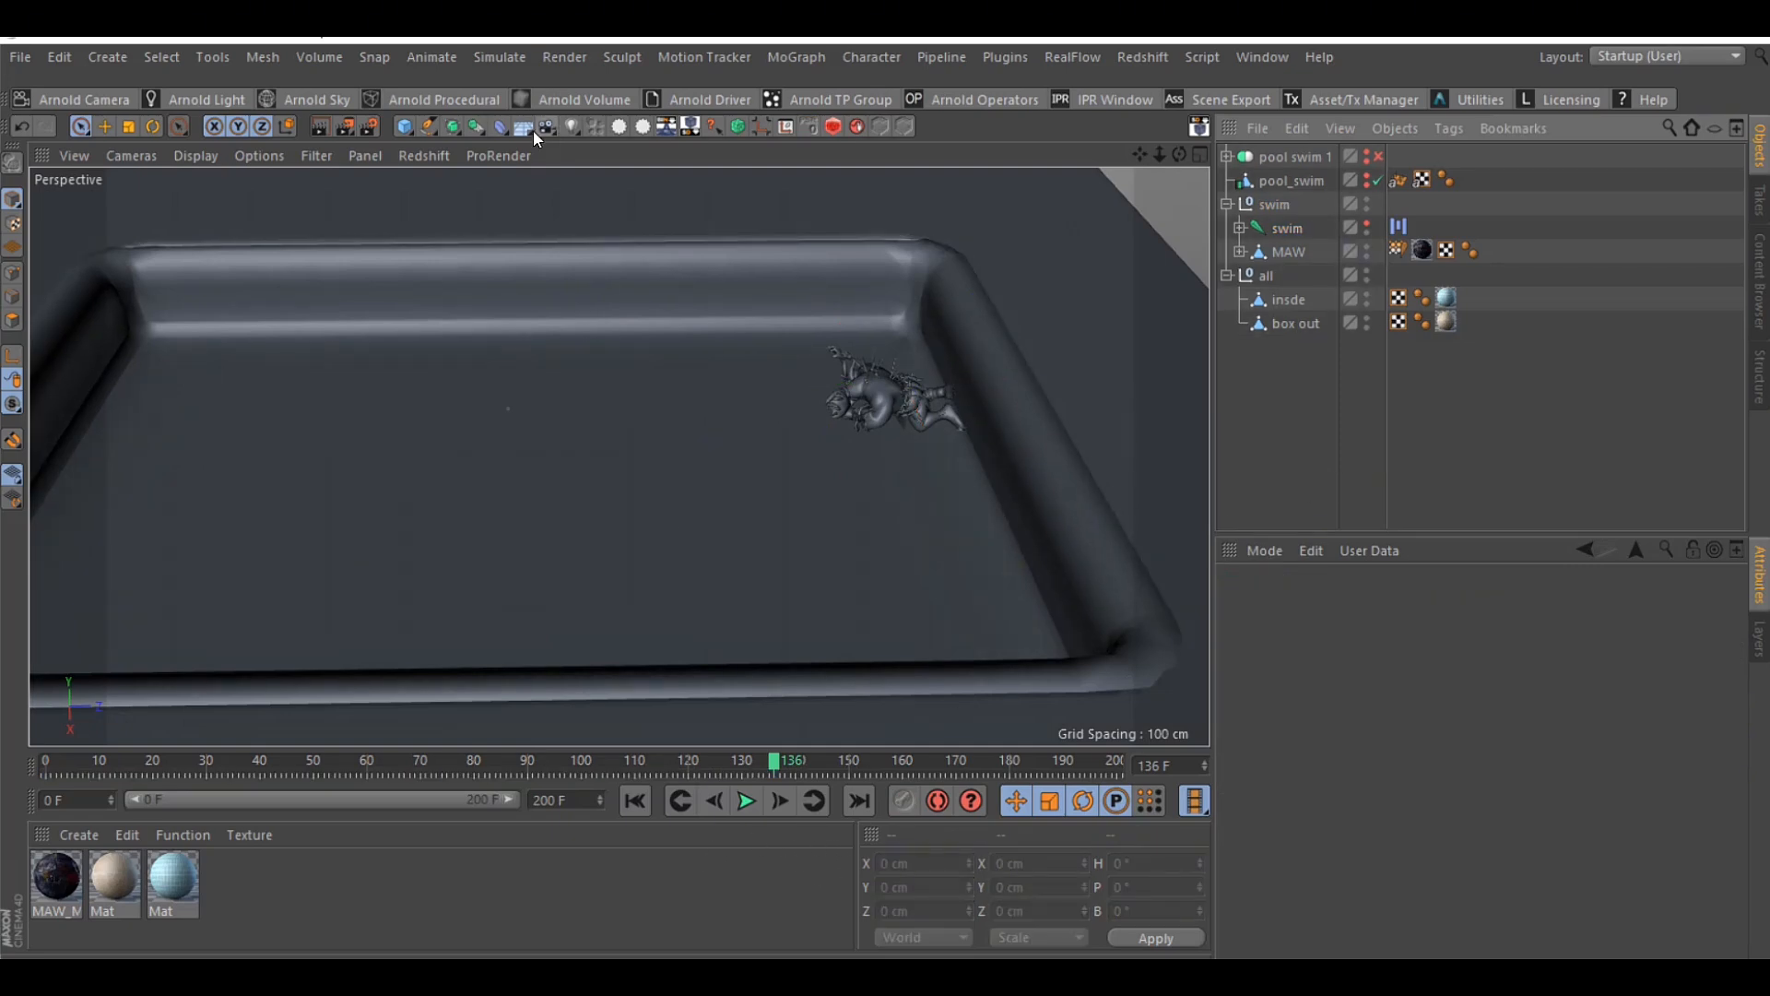
{"action": "left_click_drag", "start_coordinate": [618, 455], "coordinate": [678, 382], "text": "alt"}
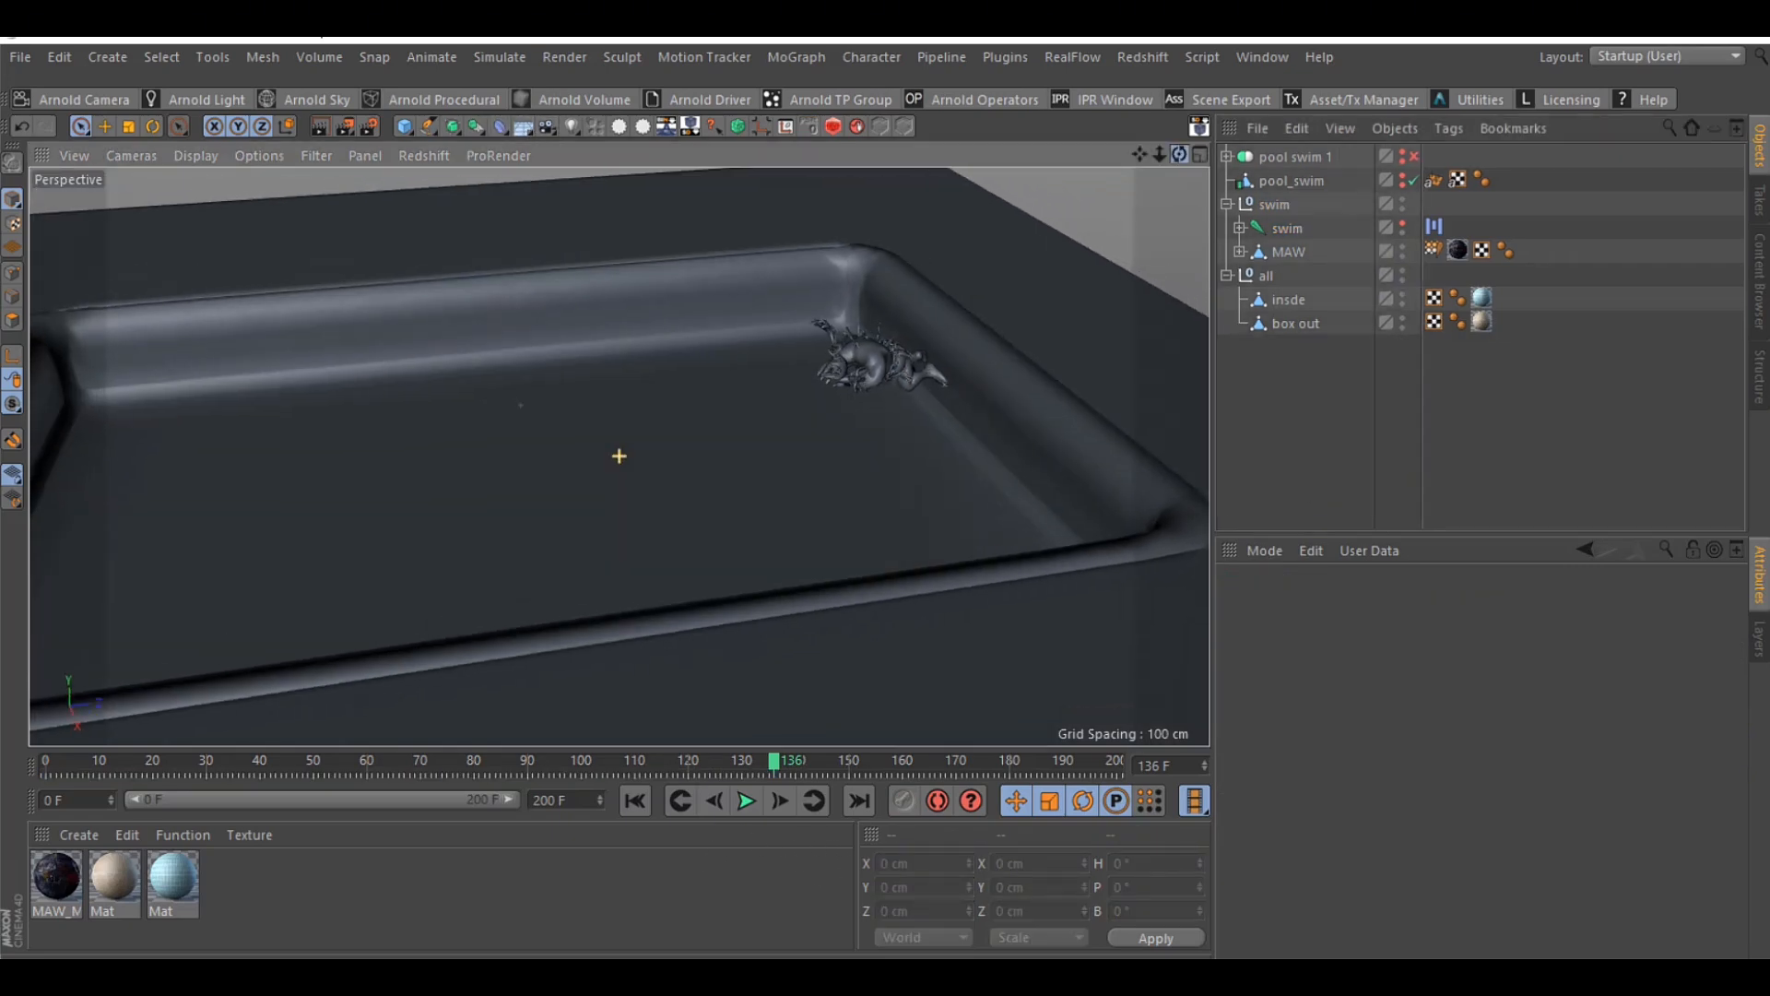
{"action": "left_click_drag", "start_coordinate": [1184, 159], "coordinate": [1177, 198]}
{"action": "left_click", "coordinate": [1288, 232]}
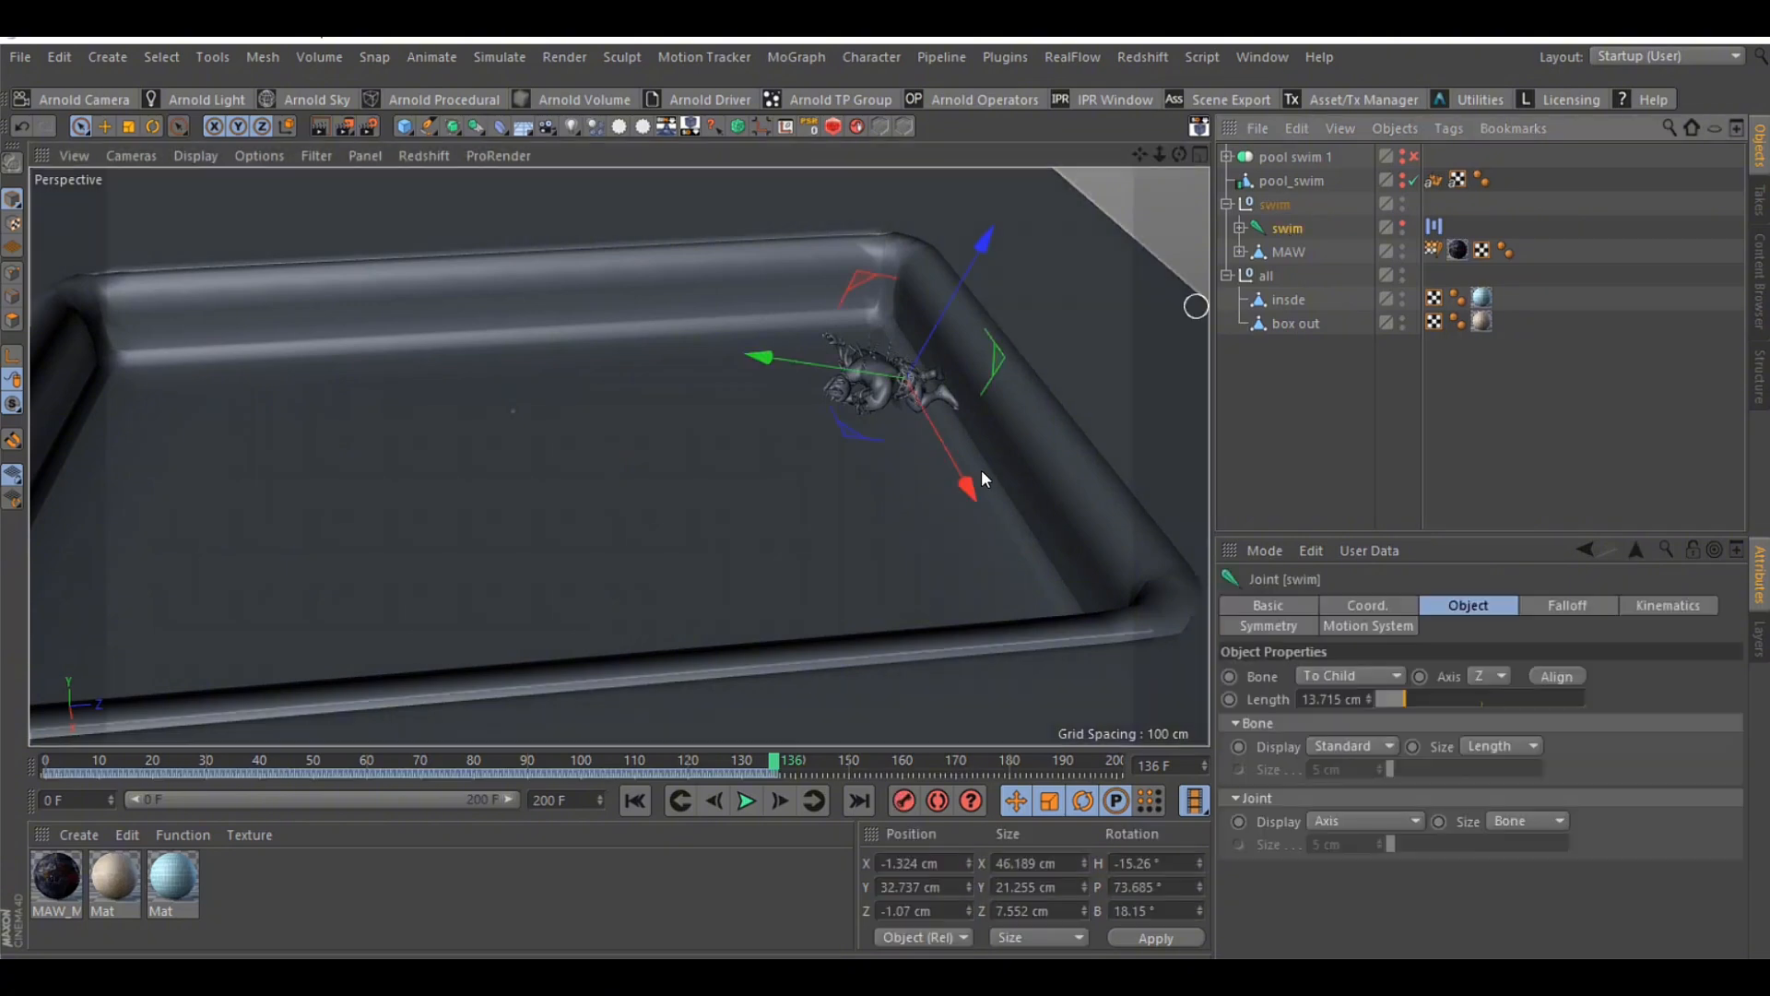
{"action": "mouse_move", "coordinate": [772, 761]}
{"action": "left_mouse_down"}
{"action": "mouse_move", "coordinate": [482, 760]}
{"action": "mouse_move", "coordinate": [772, 761]}
{"action": "left_mouse_up"}
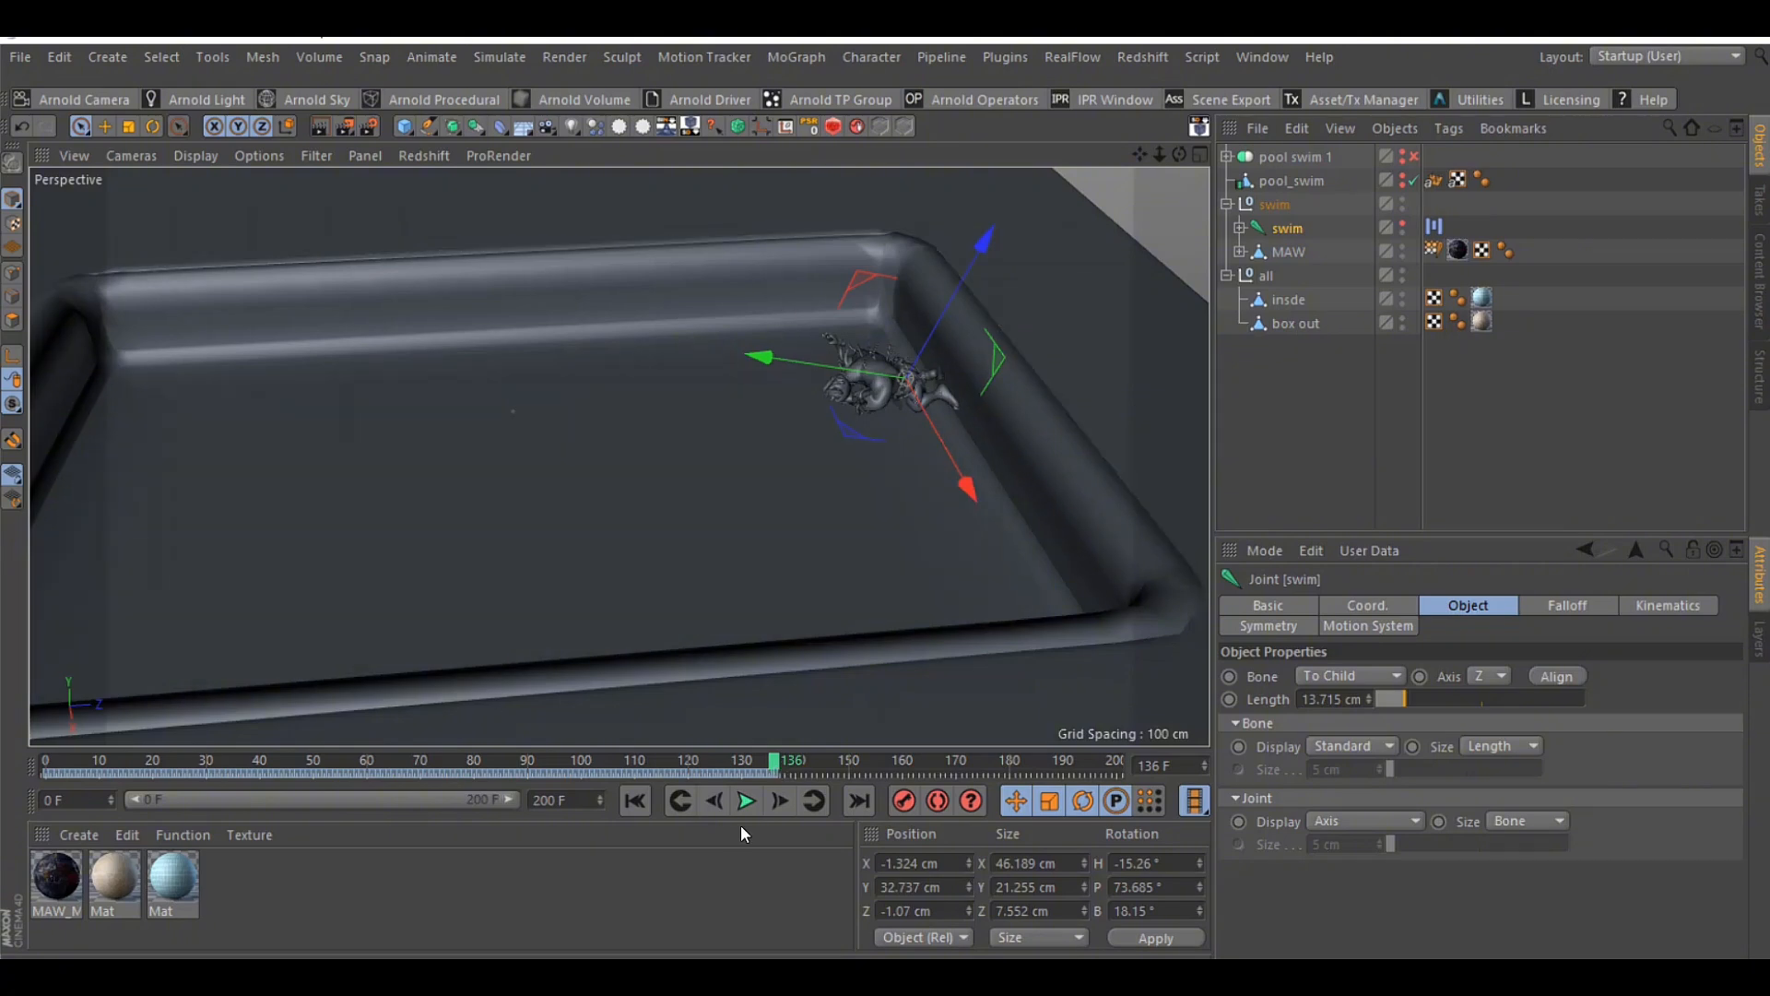
{"action": "left_click_drag", "start_coordinate": [782, 765], "coordinate": [800, 764]}
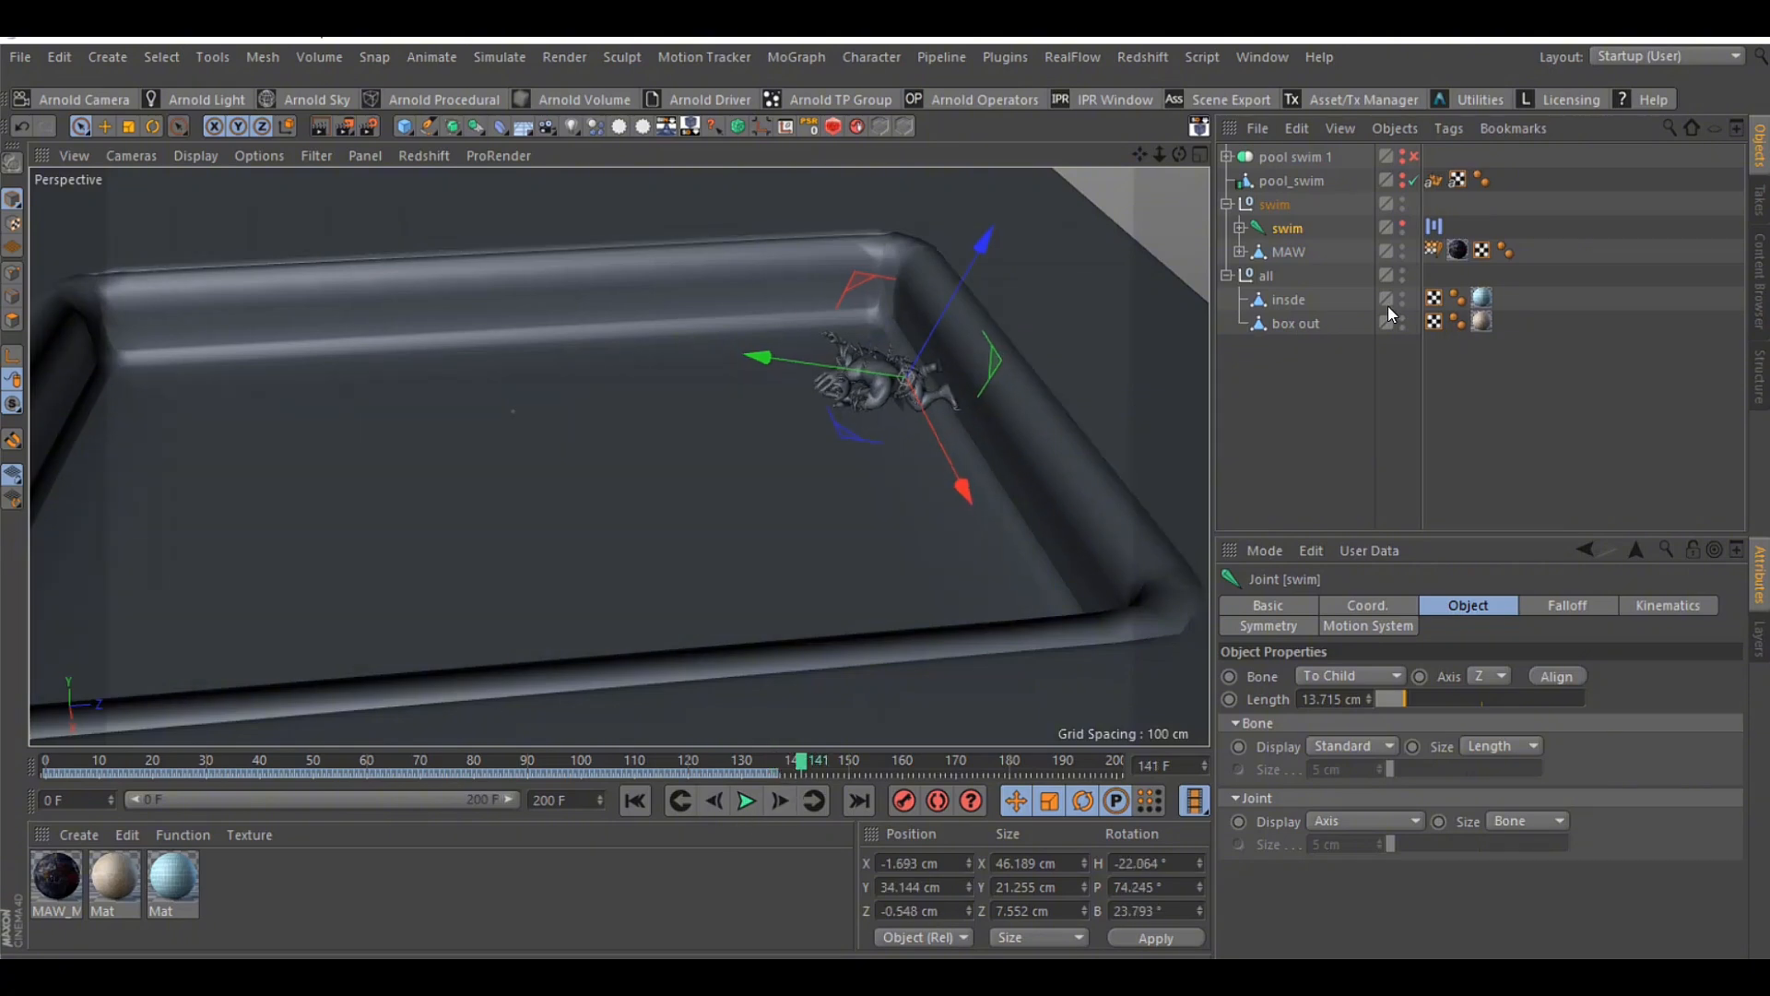
Inspect the swim joint's Motion System tag and the animation commands available for adding a motion clip
{"action": "left_click", "coordinate": [1444, 230]}
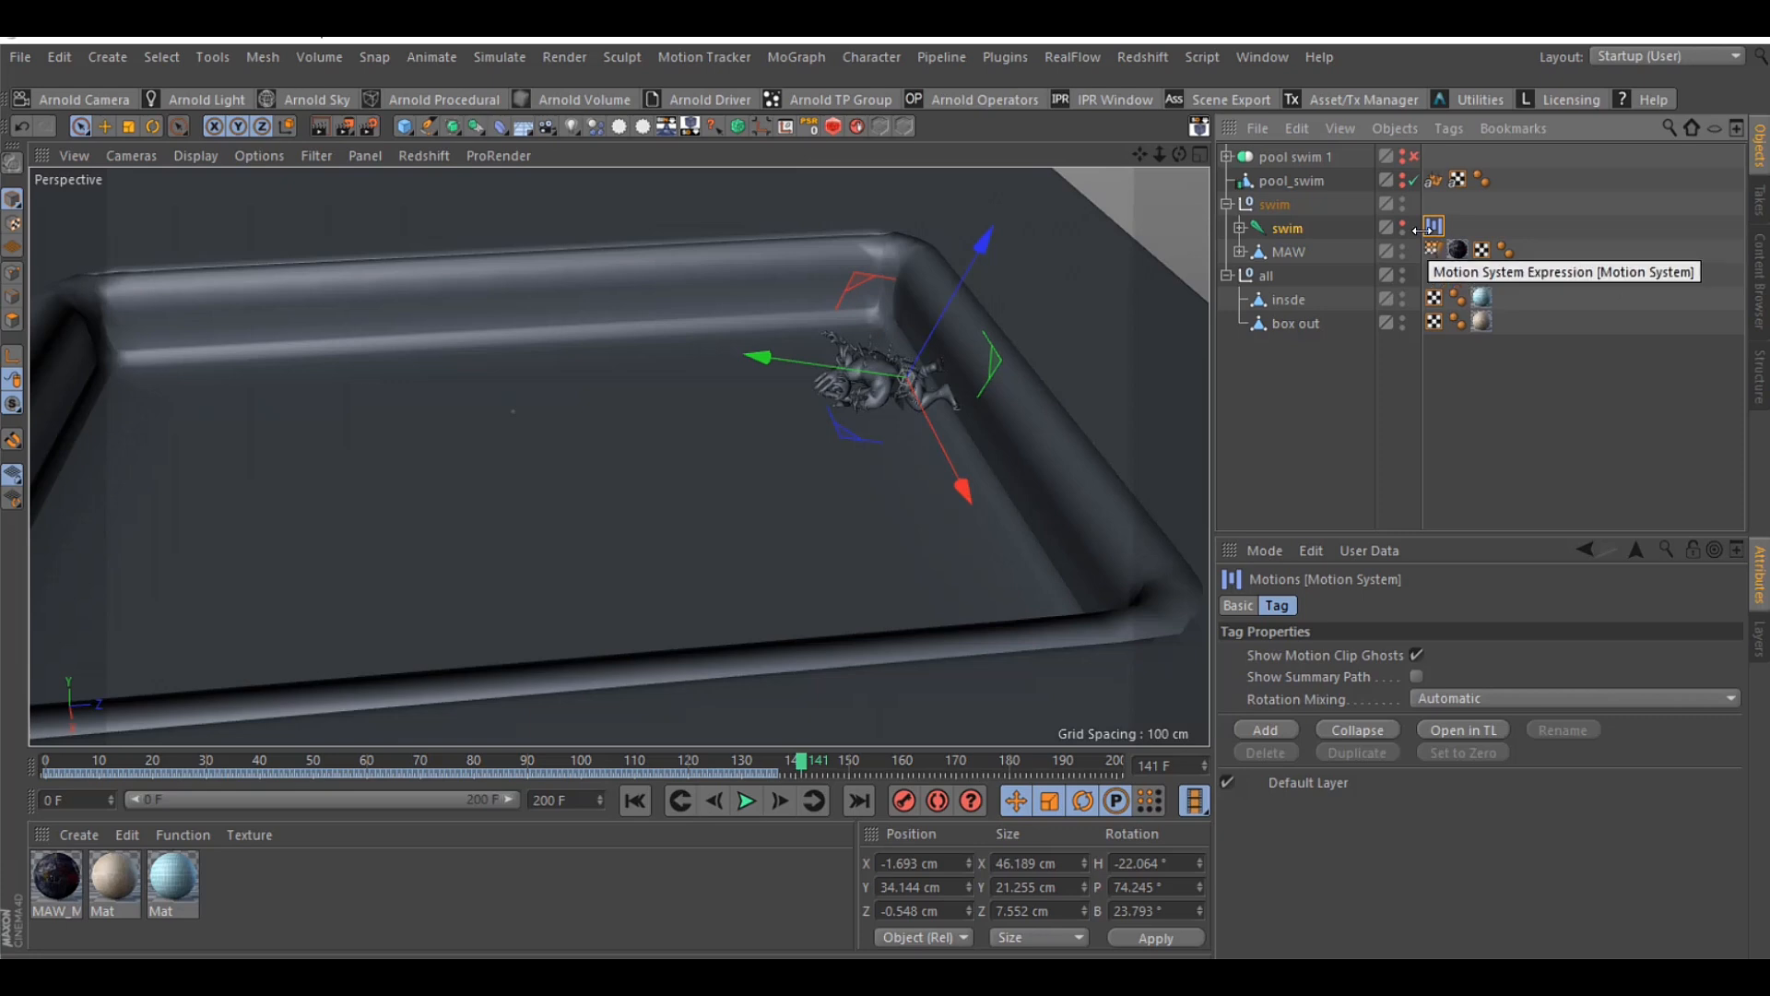
{"action": "left_click", "coordinate": [1285, 230]}
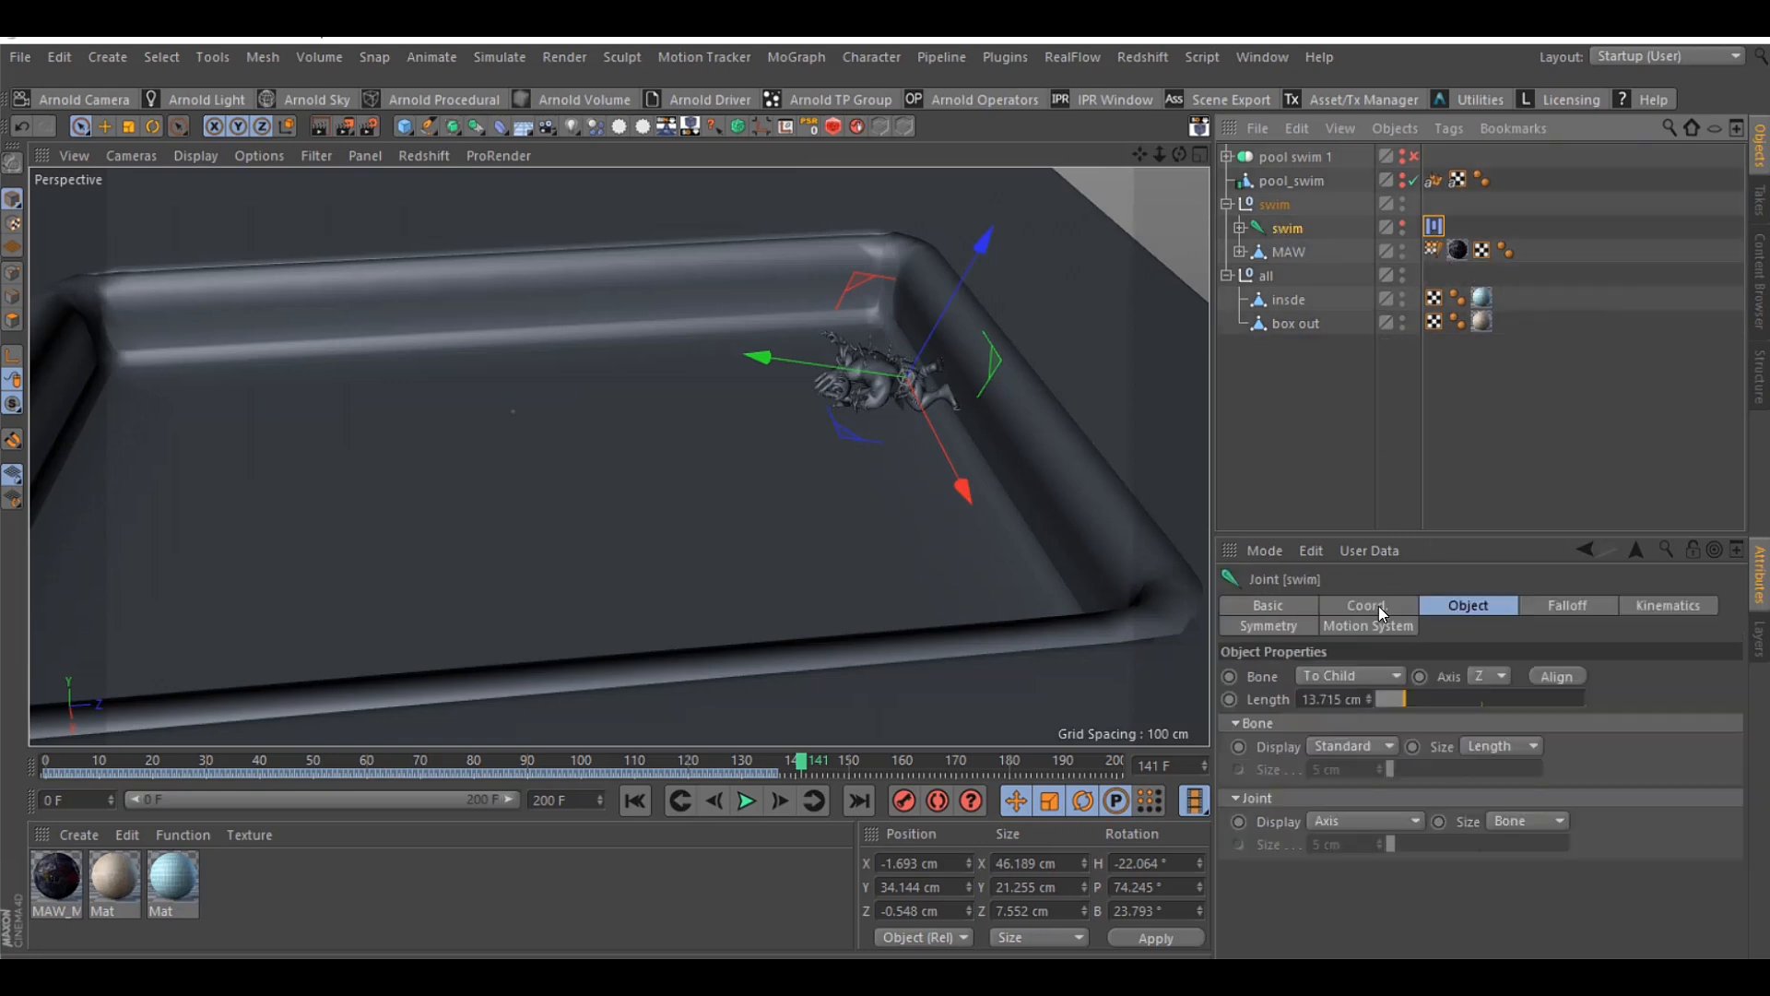
{"action": "left_click", "coordinate": [1531, 229]}
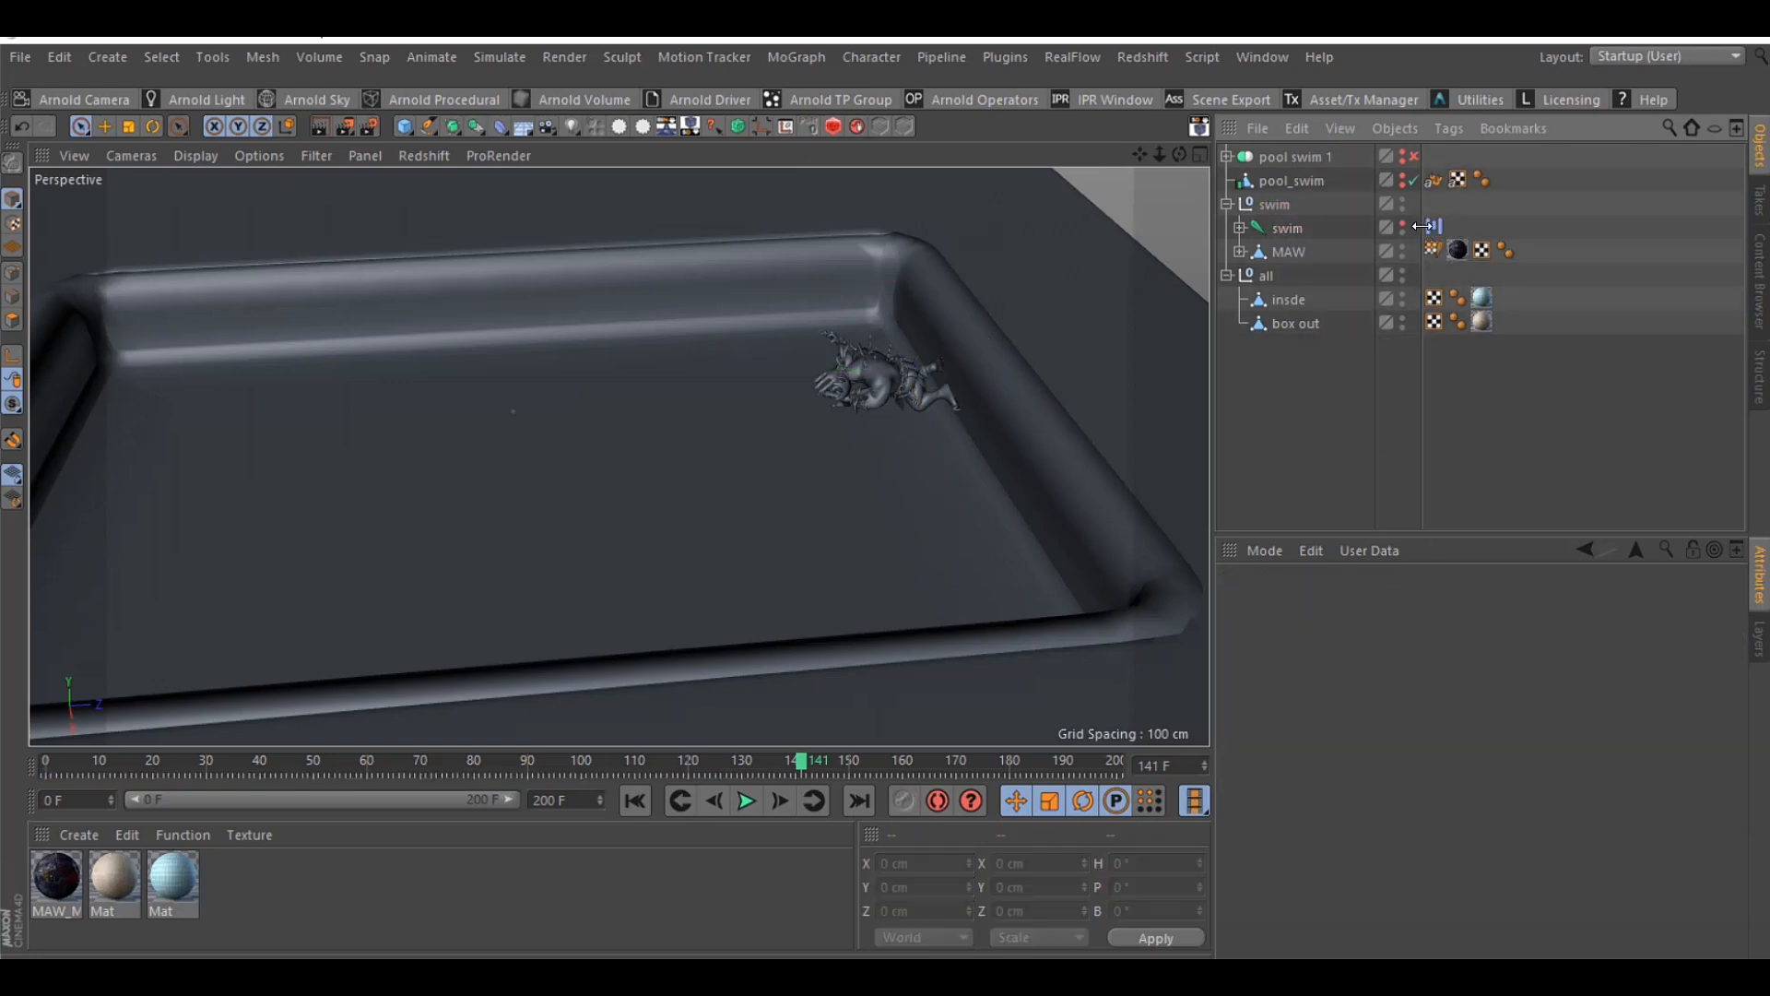
{"action": "left_click", "coordinate": [1298, 230]}
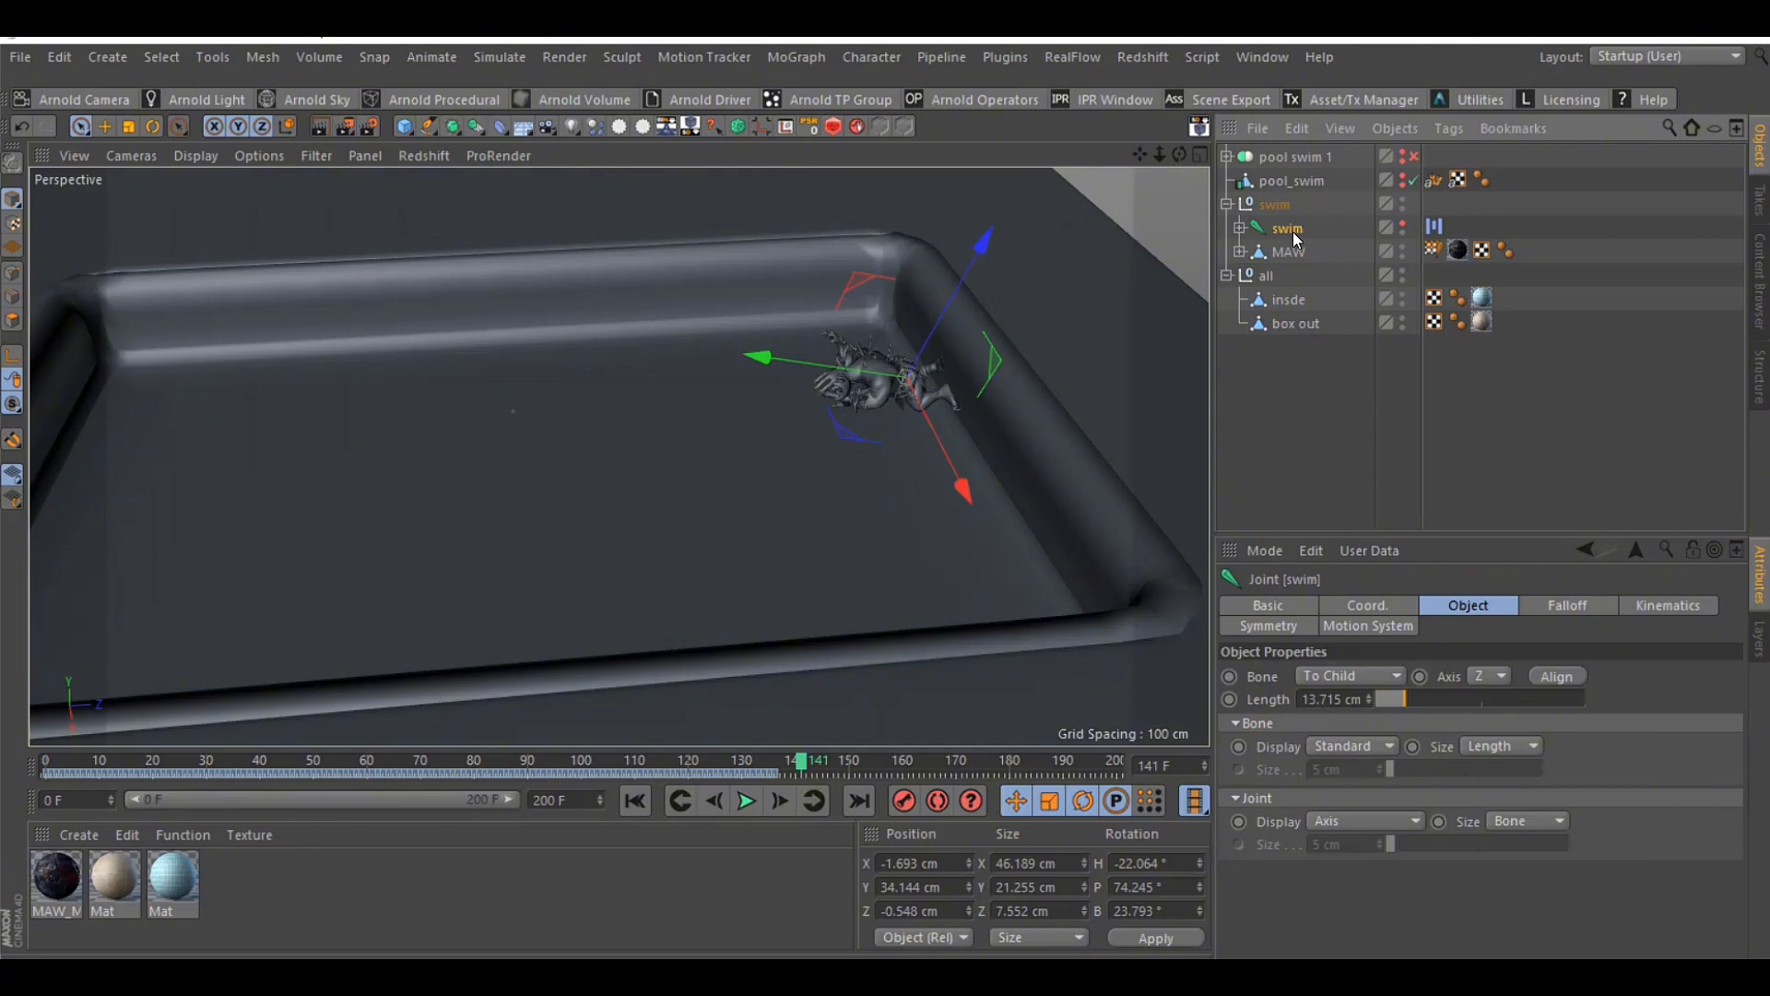
{"action": "left_click", "coordinate": [341, 61]}
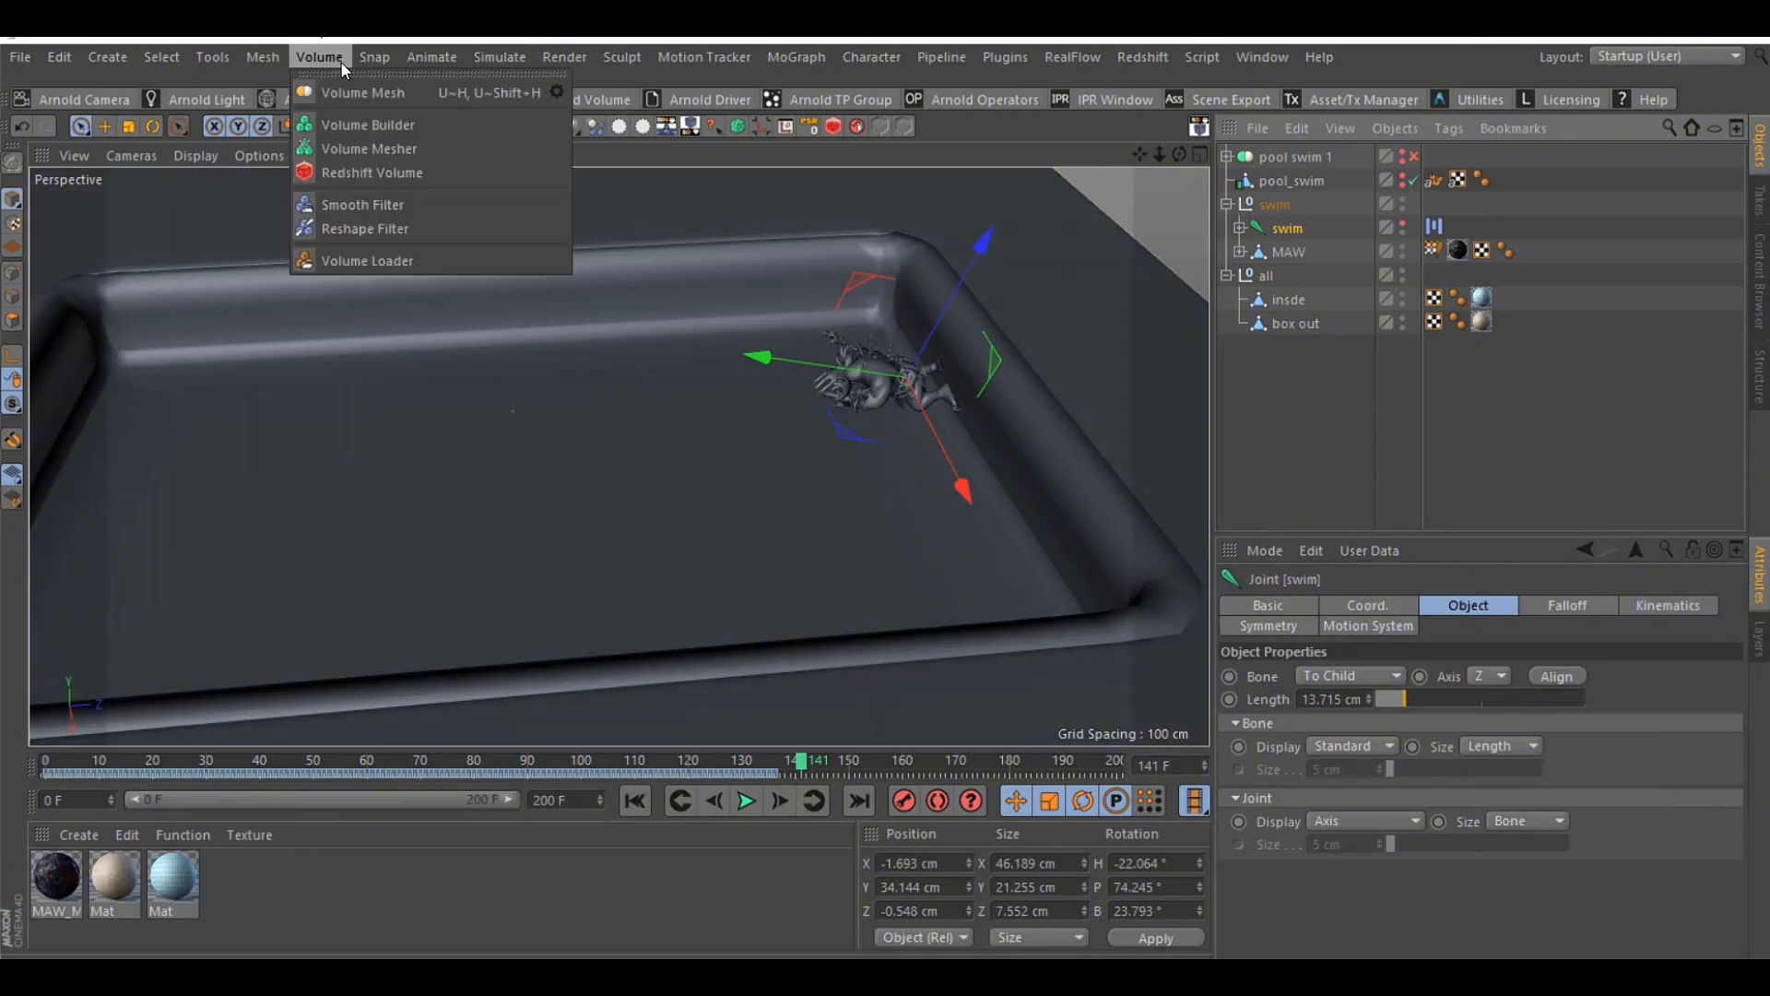
{"action": "mouse_move", "coordinate": [429, 53]}
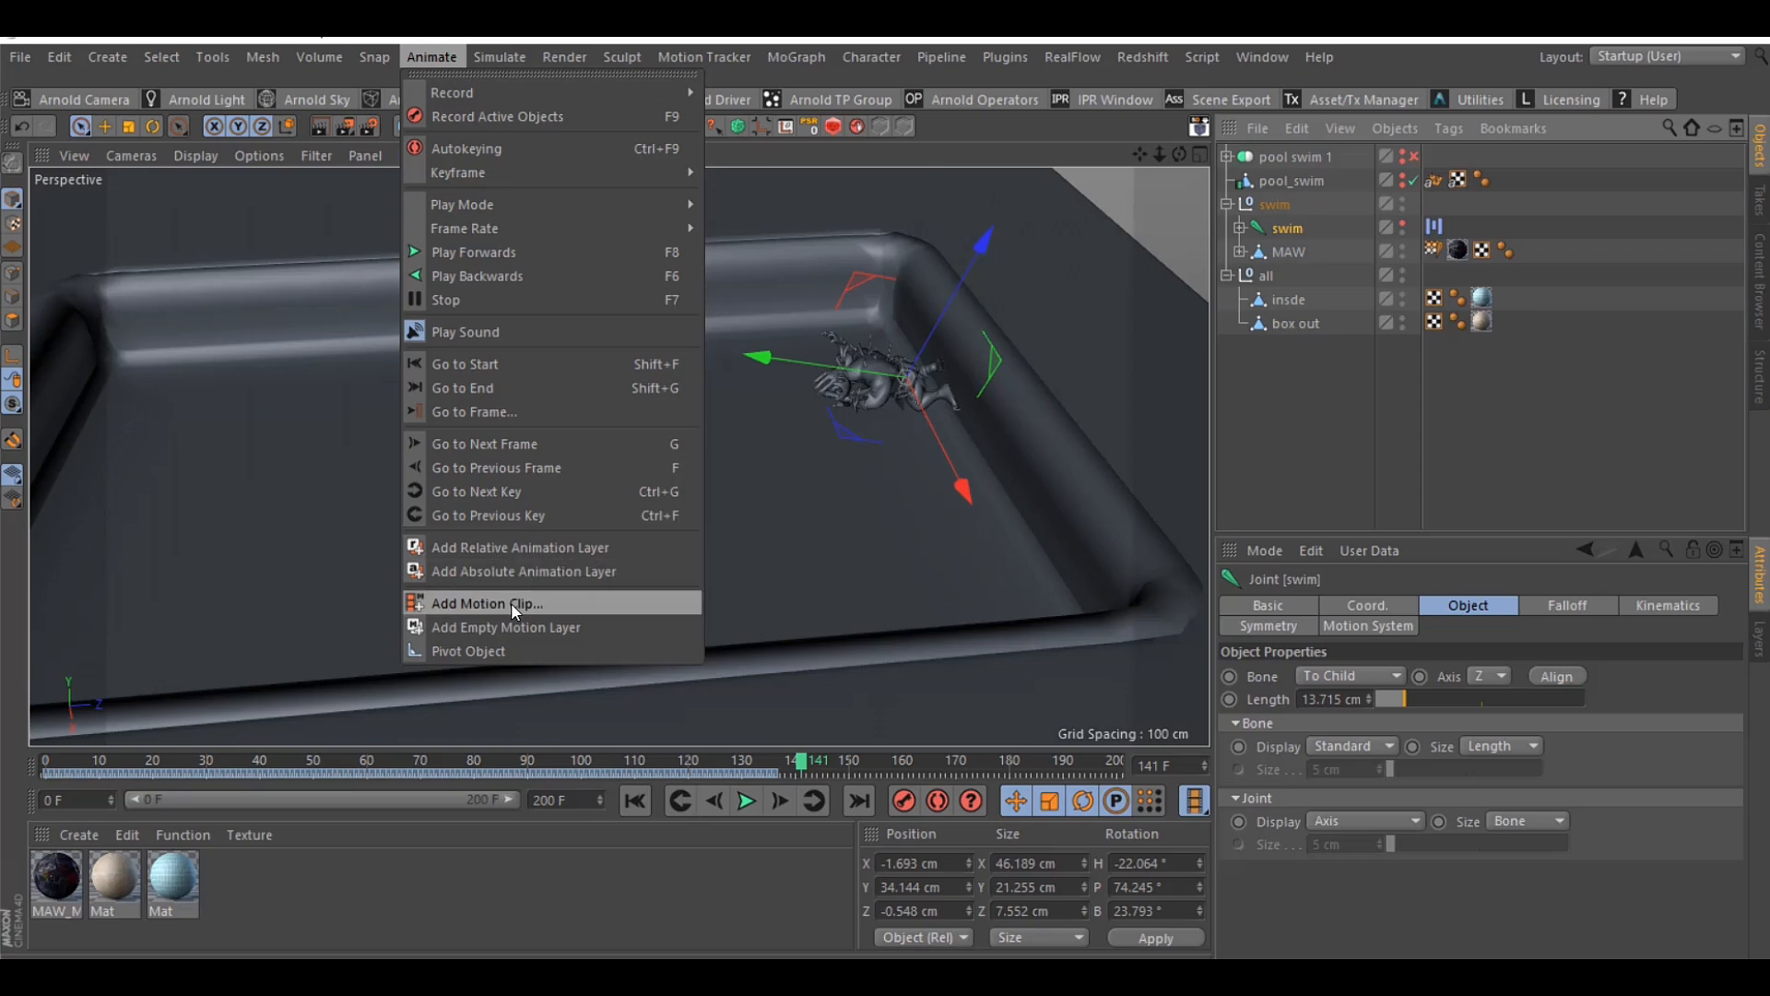
Open the swim joint's Motion System in the Timeline and select its motion clip to examine the clip properties
{"action": "left_click", "coordinate": [1438, 229]}
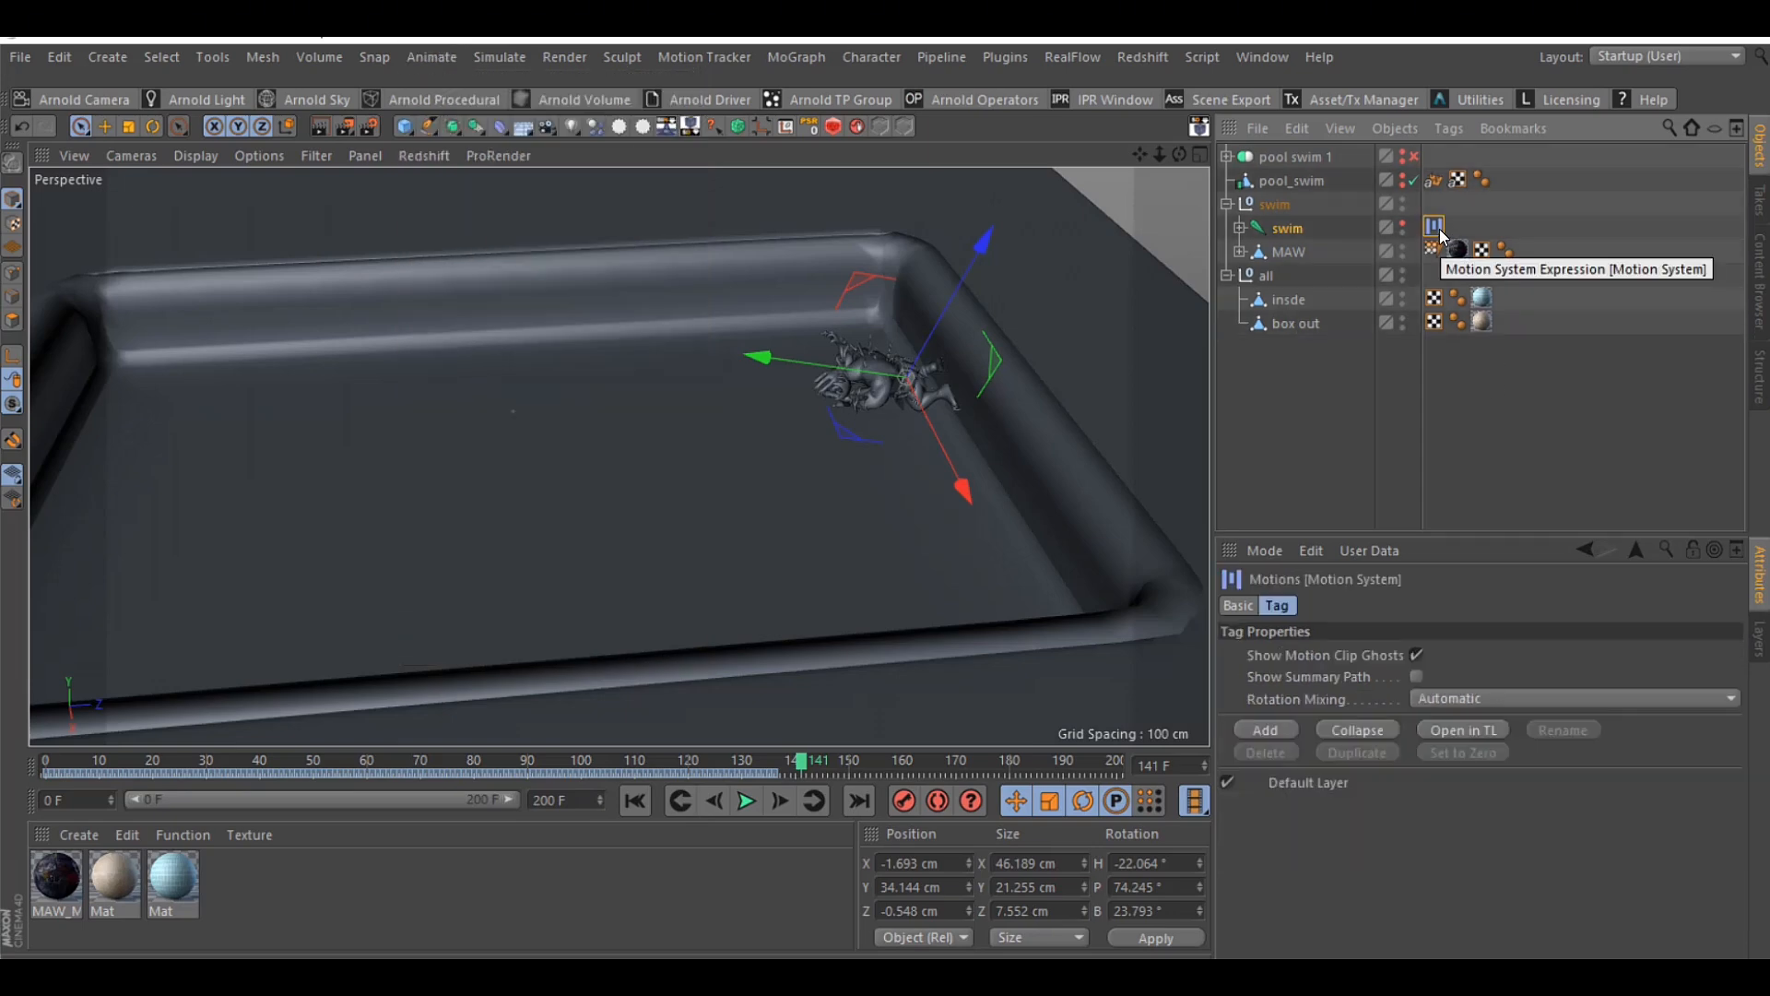
{"action": "left_click", "coordinate": [1484, 729]}
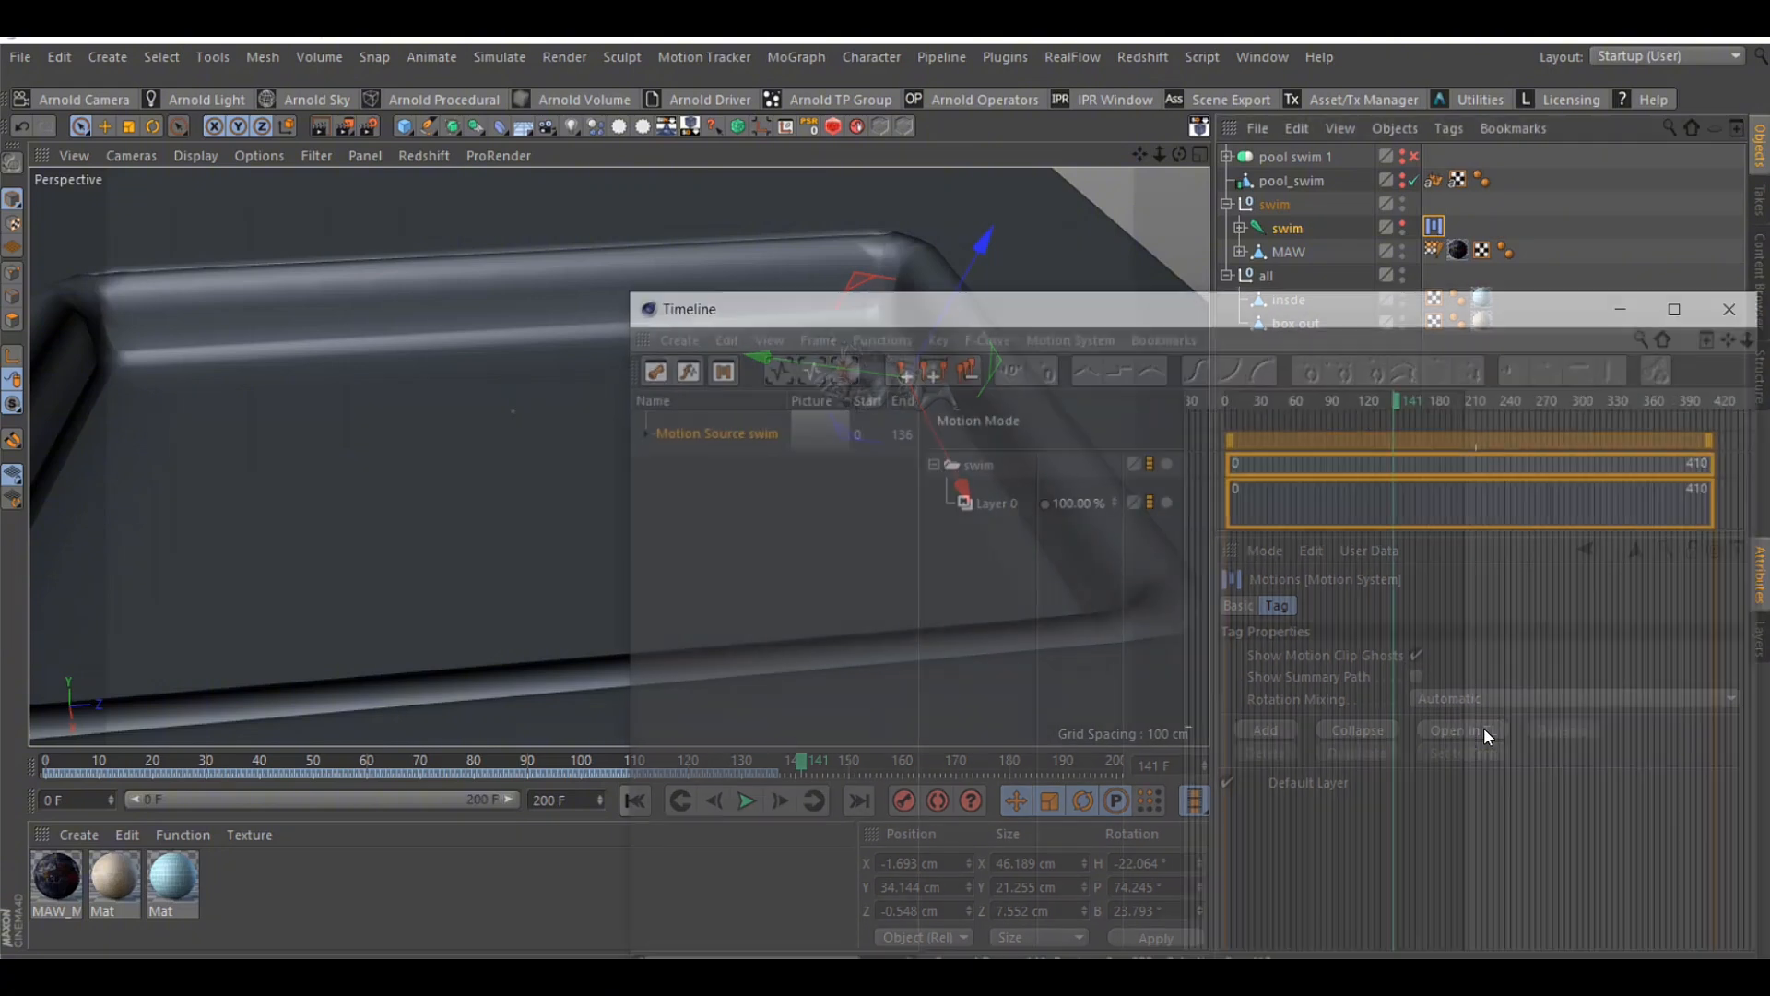
{"action": "left_click_drag", "start_coordinate": [1168, 320], "coordinate": [612, 317]}
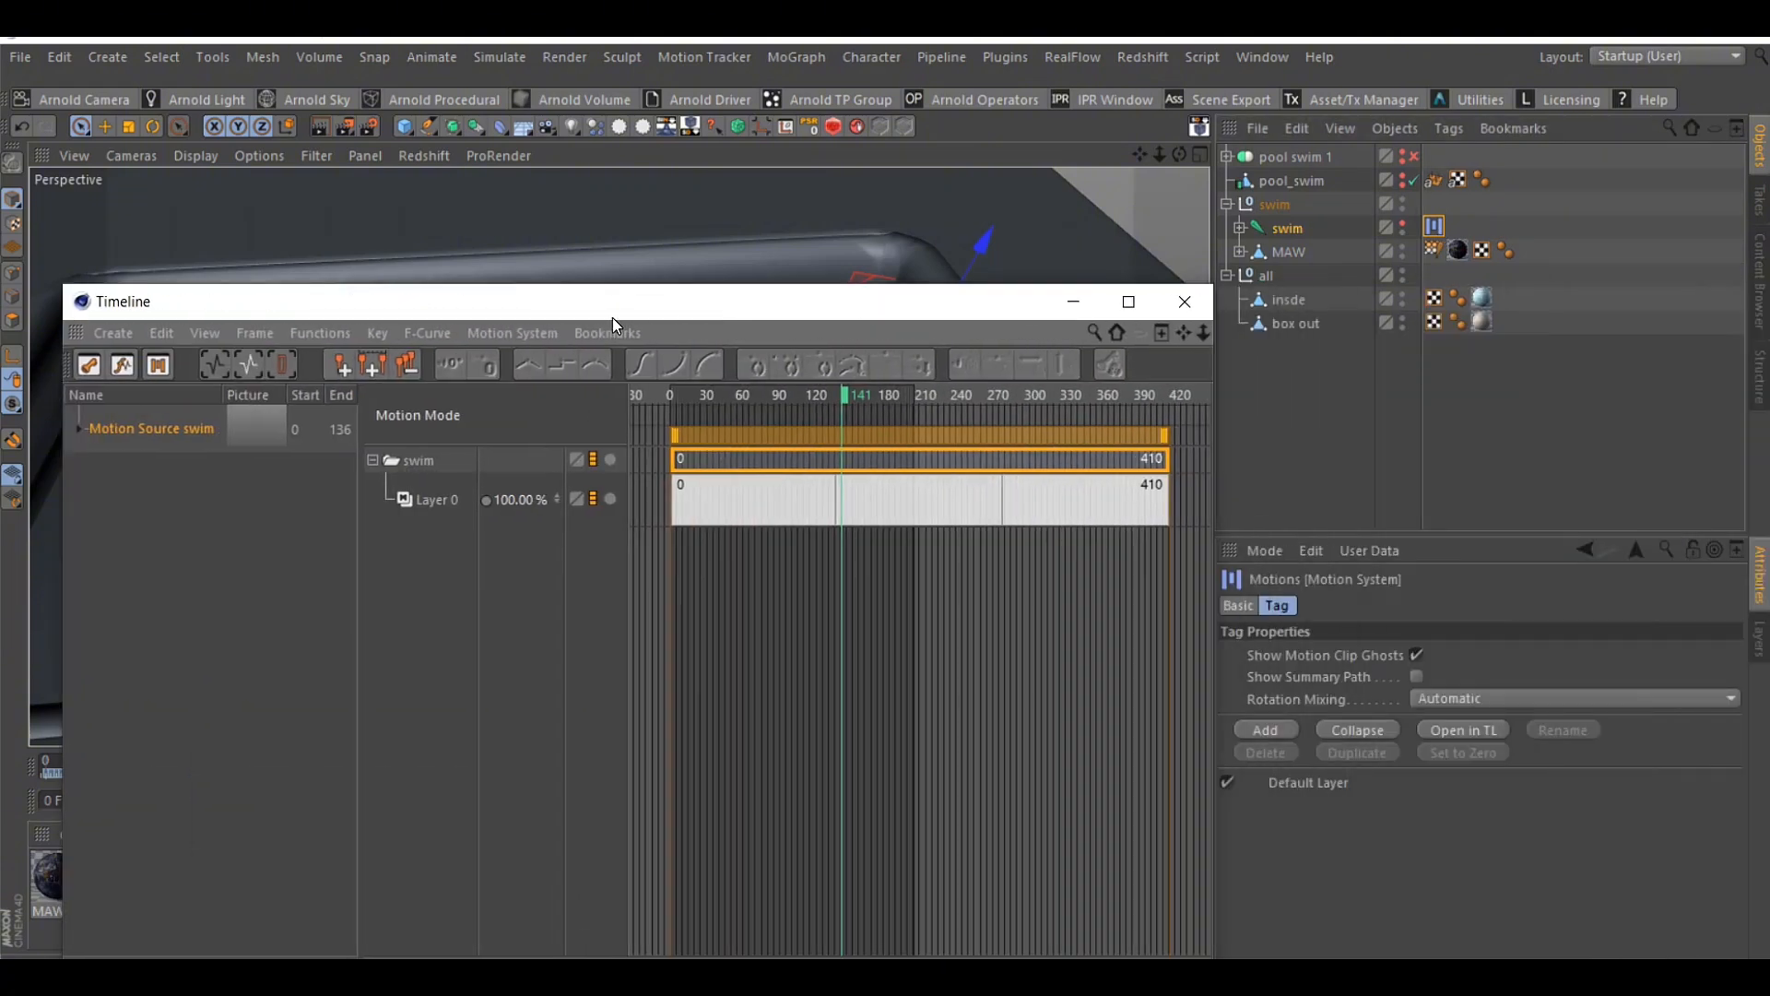
{"action": "left_click", "coordinate": [963, 657]}
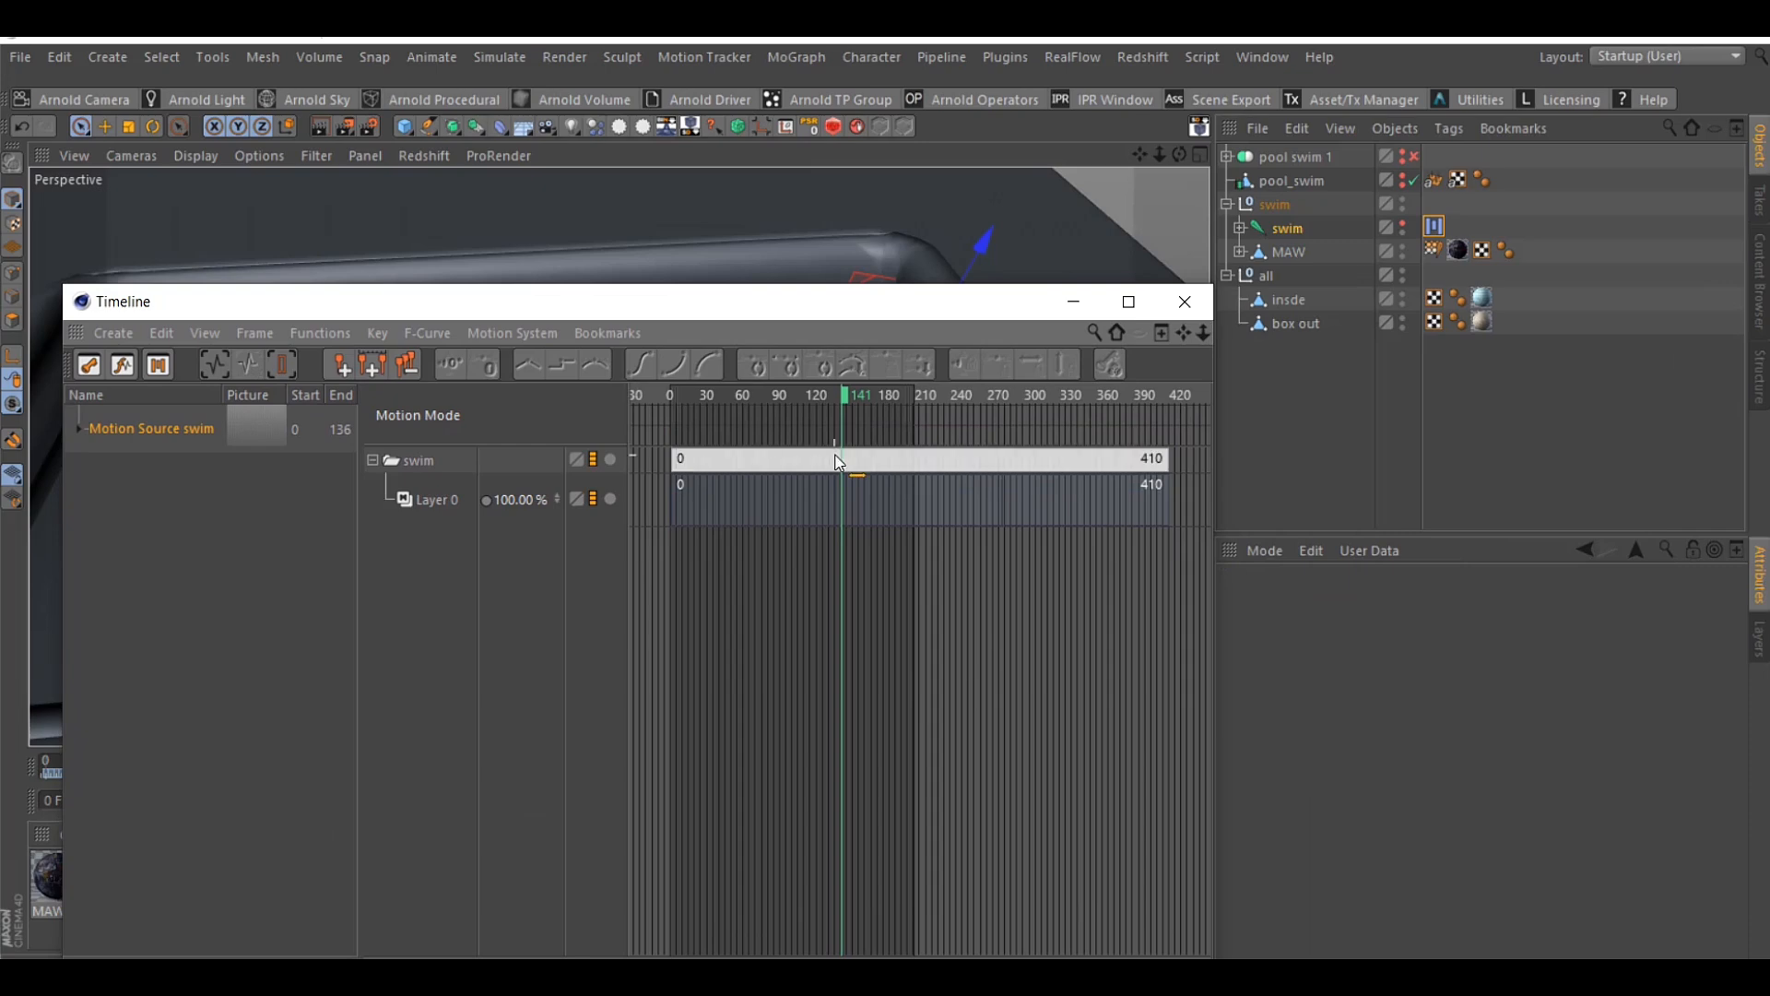
{"action": "left_click", "coordinate": [915, 489]}
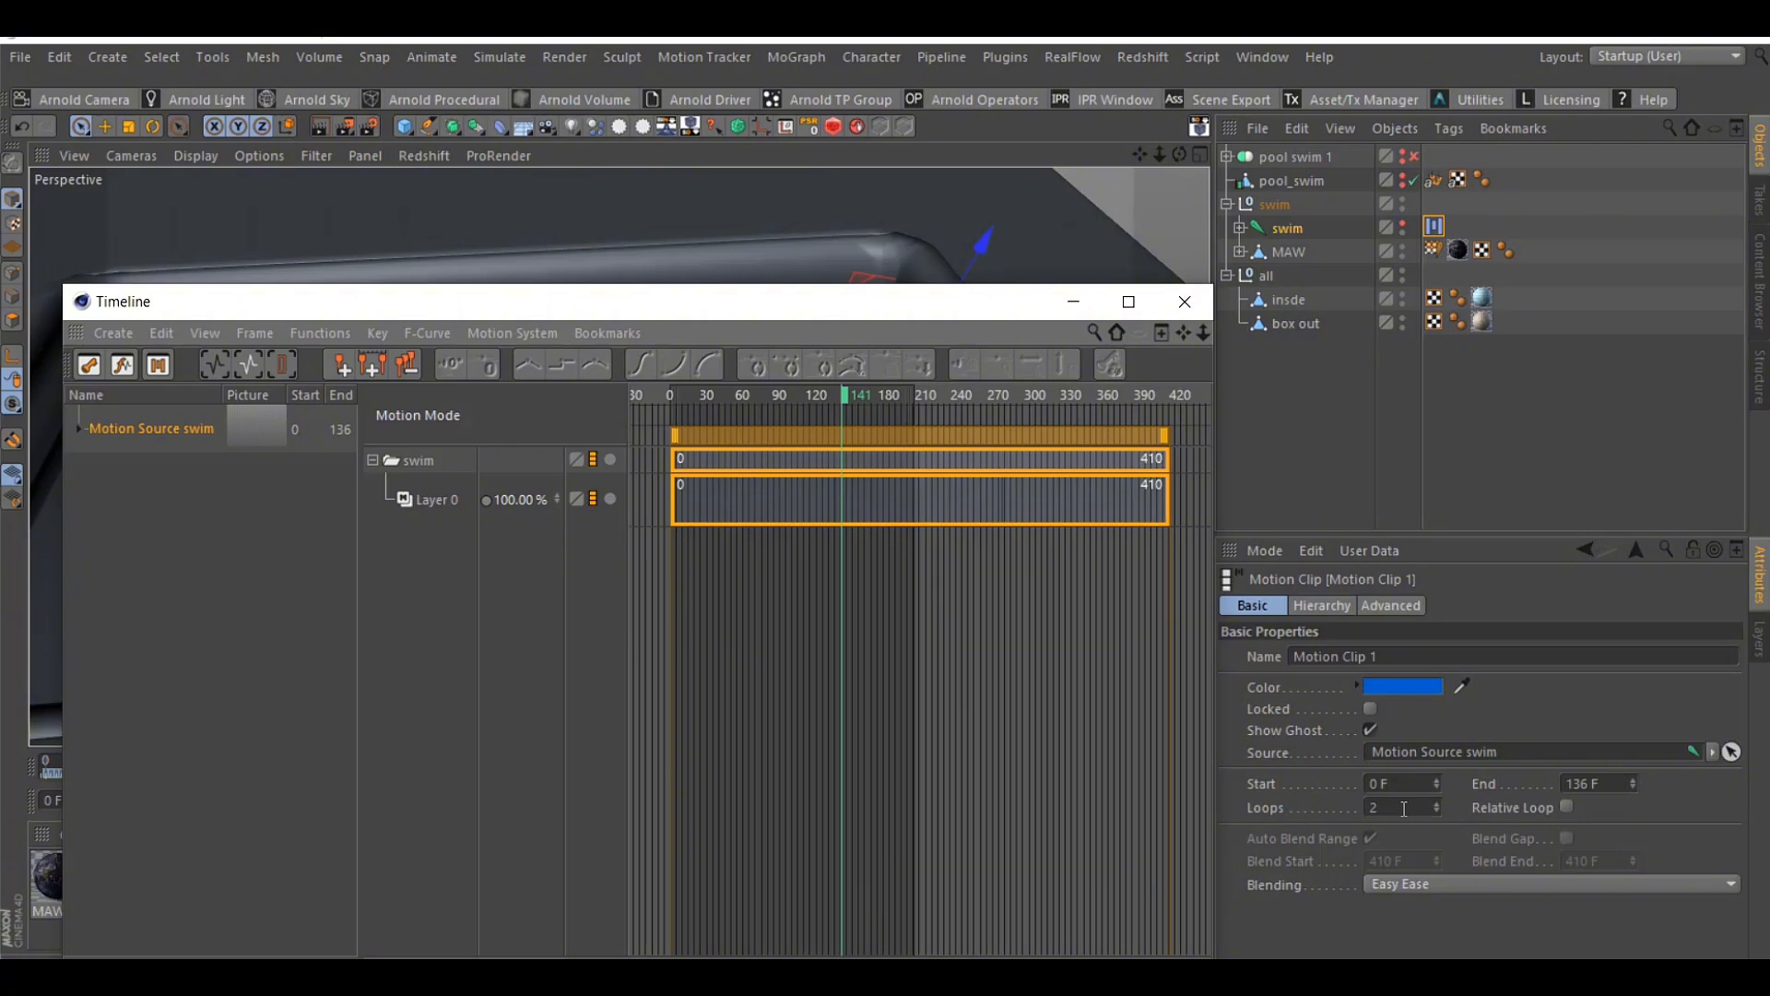
Scrub the looped swim motion to frame 200, examine the motion clip's Loops setting, and close the Timeline
{"action": "left_click_drag", "start_coordinate": [1019, 304], "coordinate": [583, 861]}
{"action": "left_click_drag", "start_coordinate": [801, 767], "coordinate": [1115, 768]}
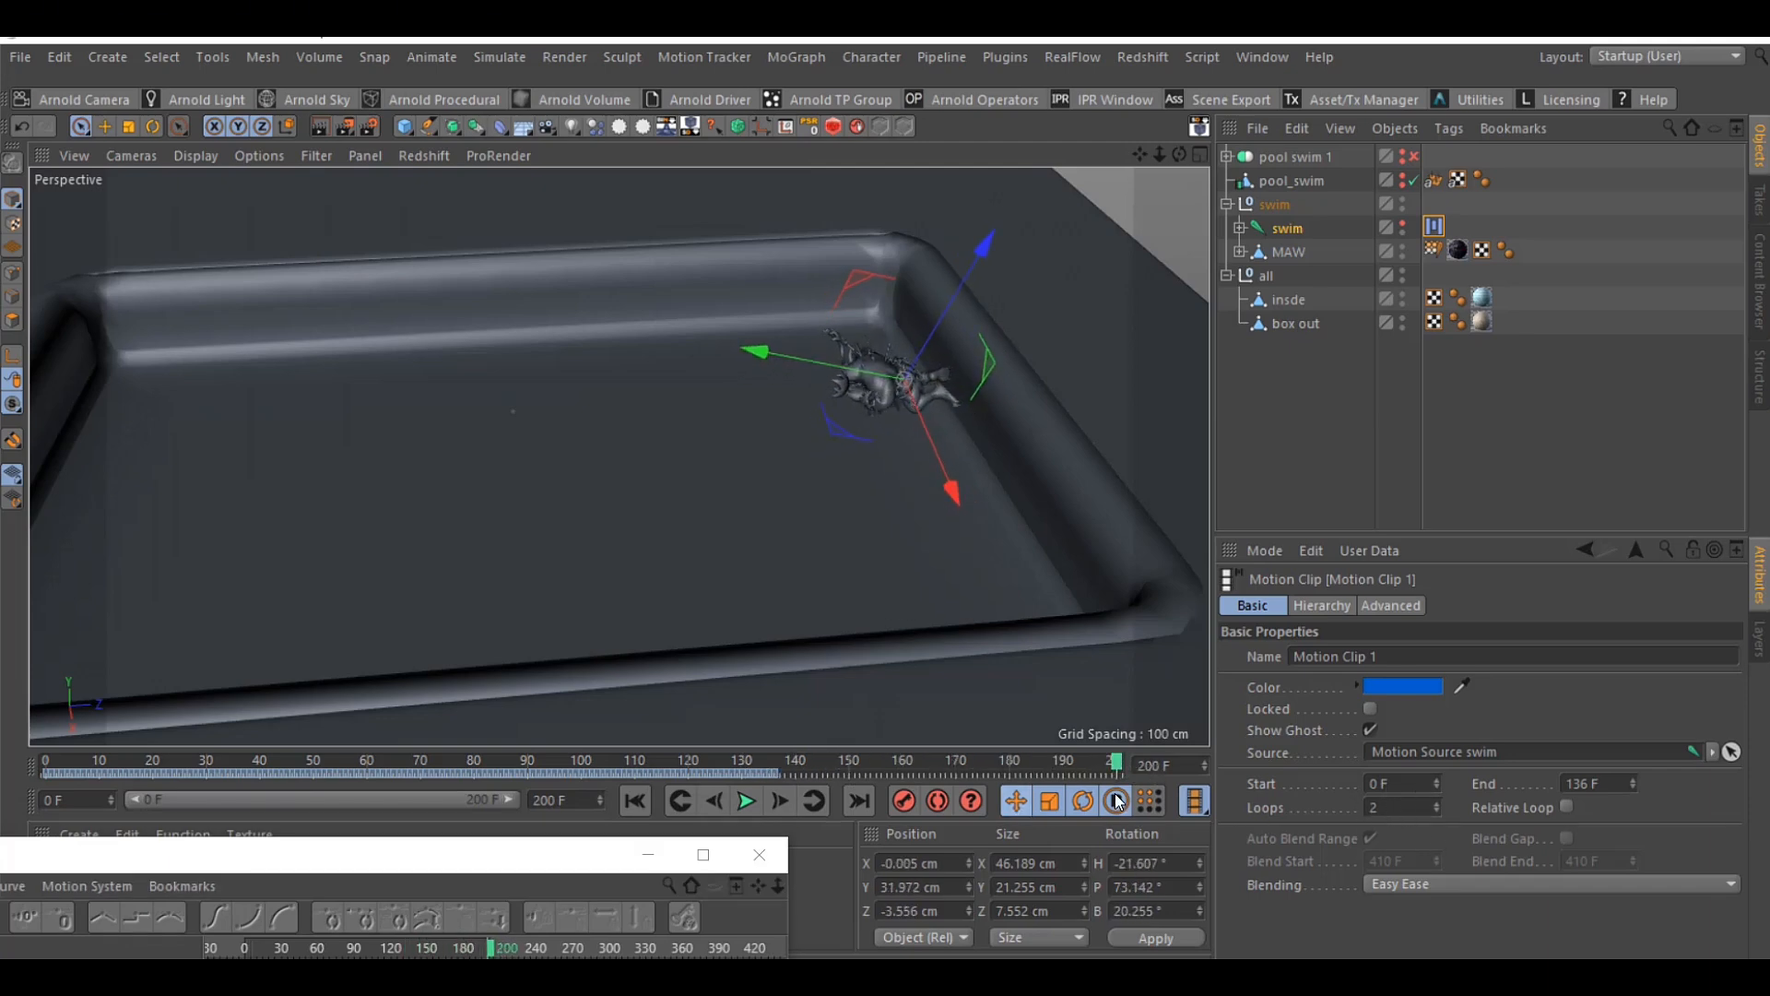
{"action": "left_click_drag", "start_coordinate": [1164, 765], "coordinate": [1154, 766]}
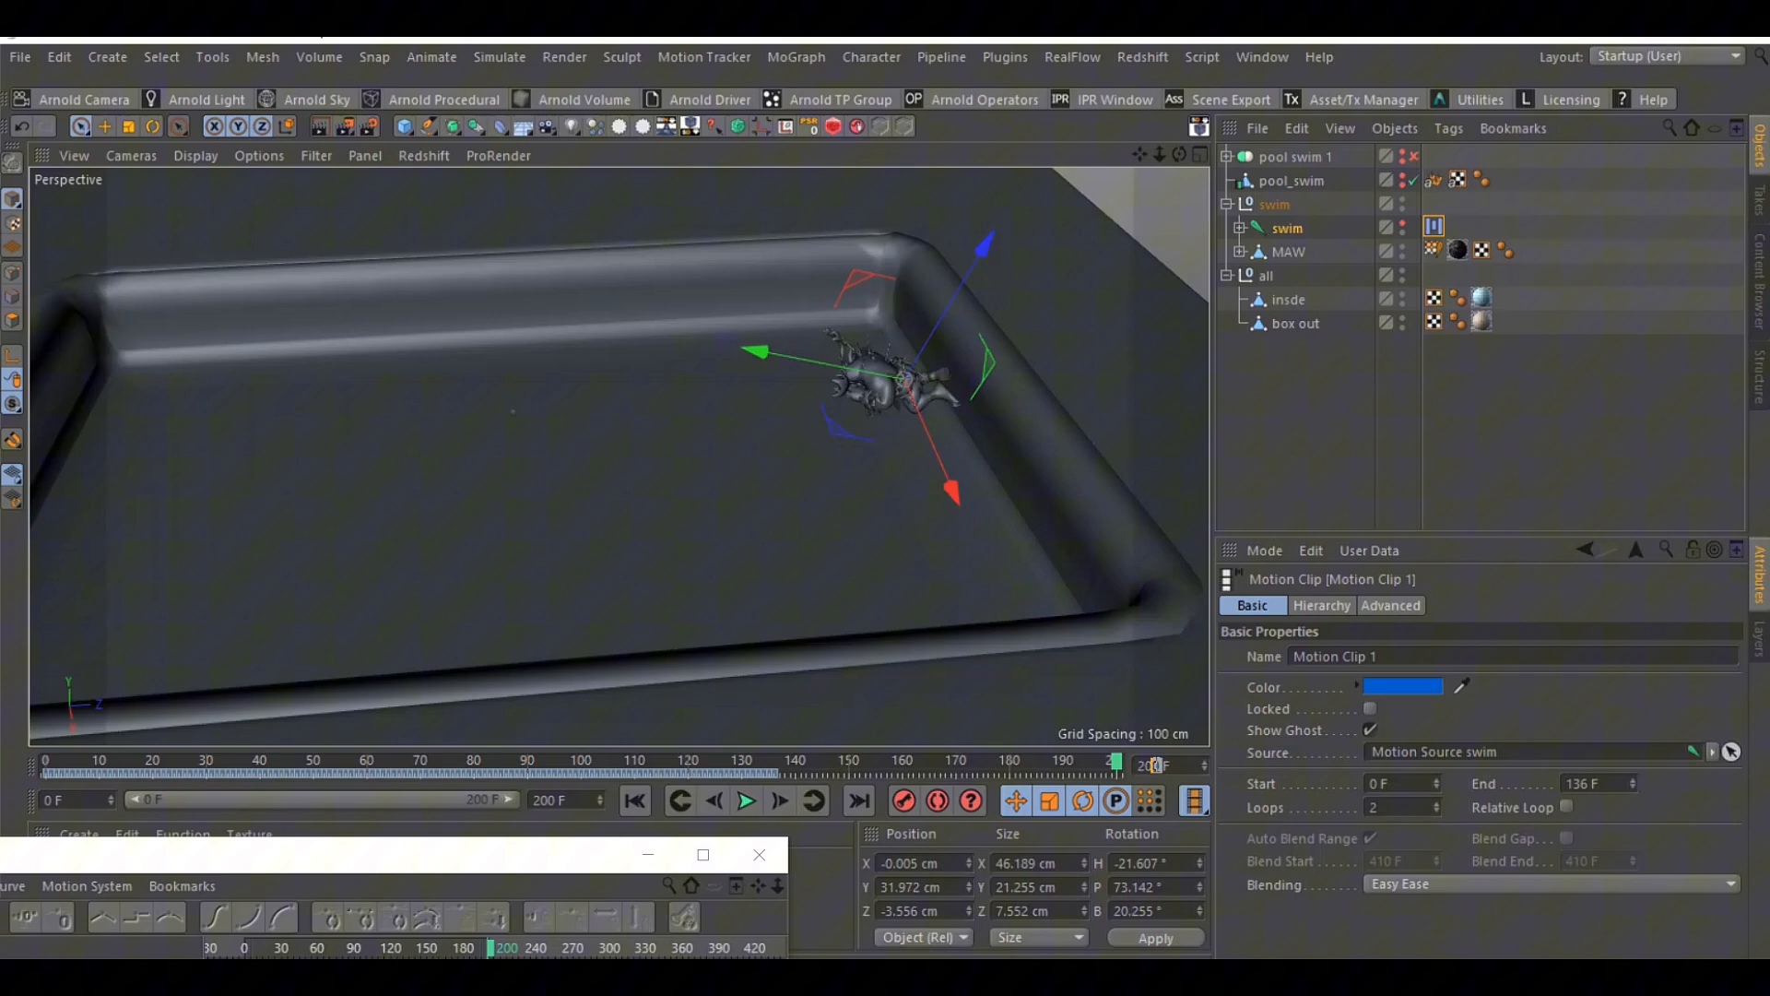
{"action": "left_click", "coordinate": [1397, 805]}
{"action": "type", "text": "4"}
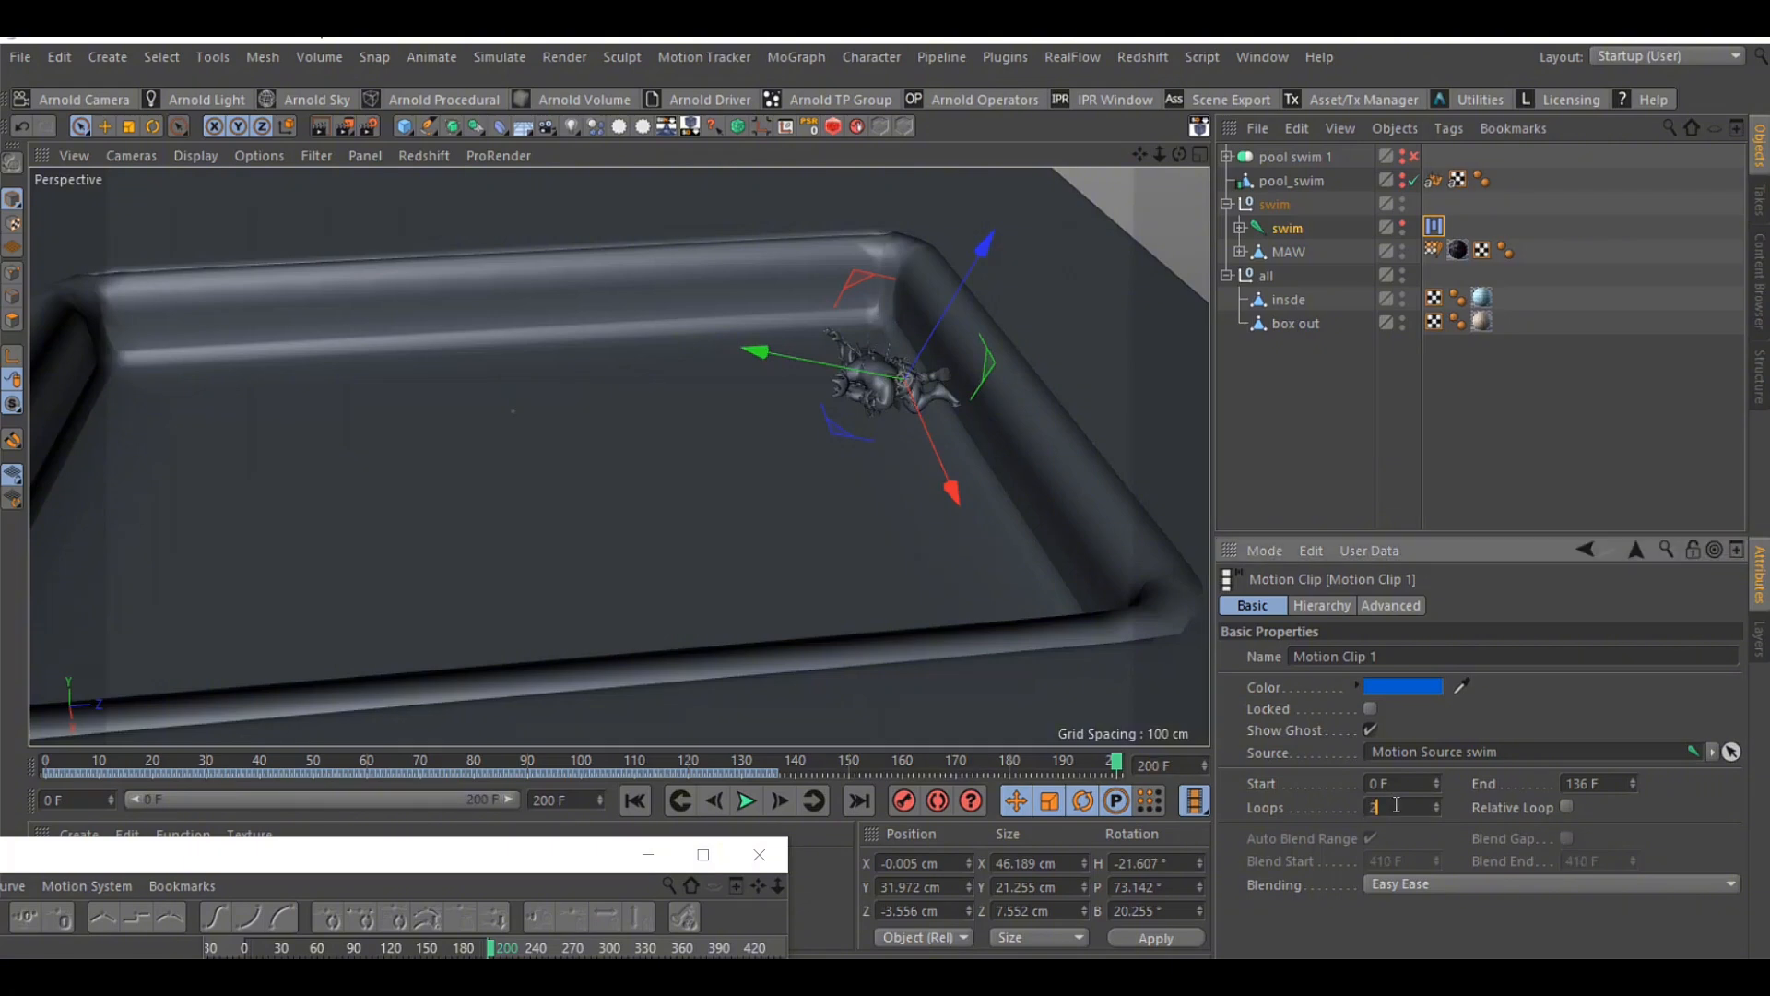
{"action": "scroll", "coordinate": [1403, 807], "scroll_direction": "down", "scroll_amount": 1}
{"action": "left_click_drag", "start_coordinate": [556, 854], "coordinate": [657, 634]}
{"action": "left_click", "coordinate": [860, 650]}
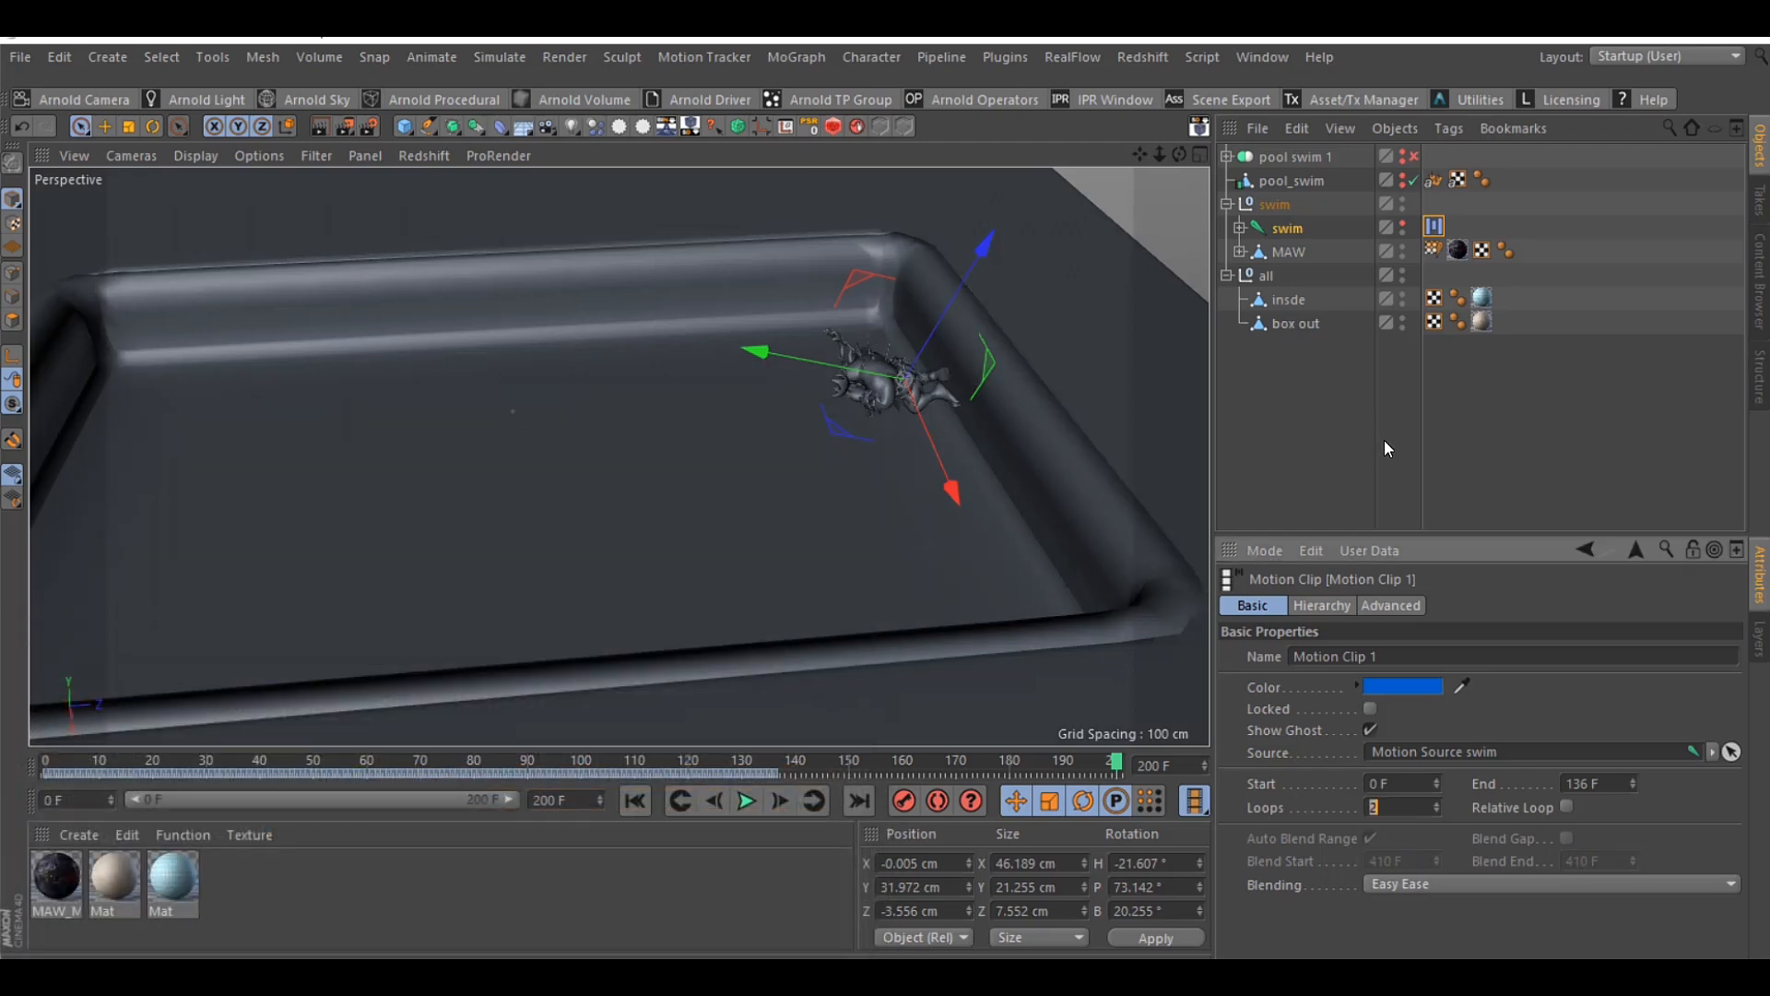
Hide the swim null and make the pool swim 1 Connect object visible and enabled instead
{"action": "left_click", "coordinate": [1385, 439]}
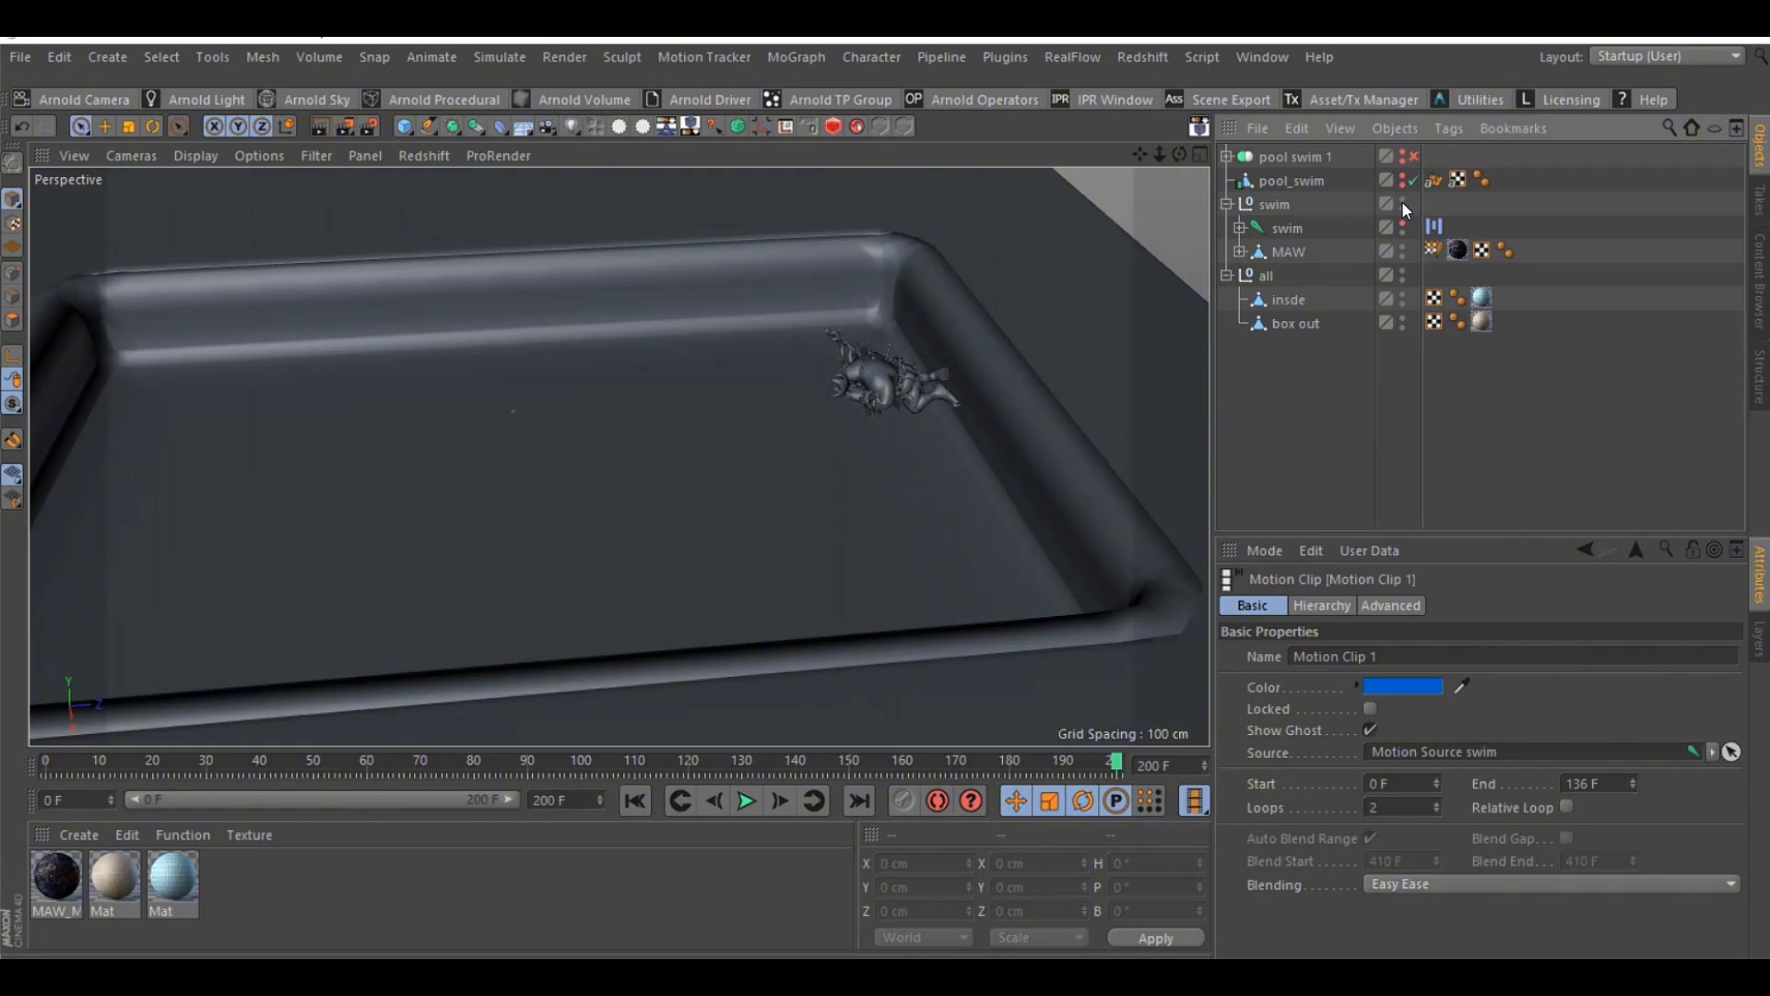
{"action": "left_click", "coordinate": [1226, 204]}
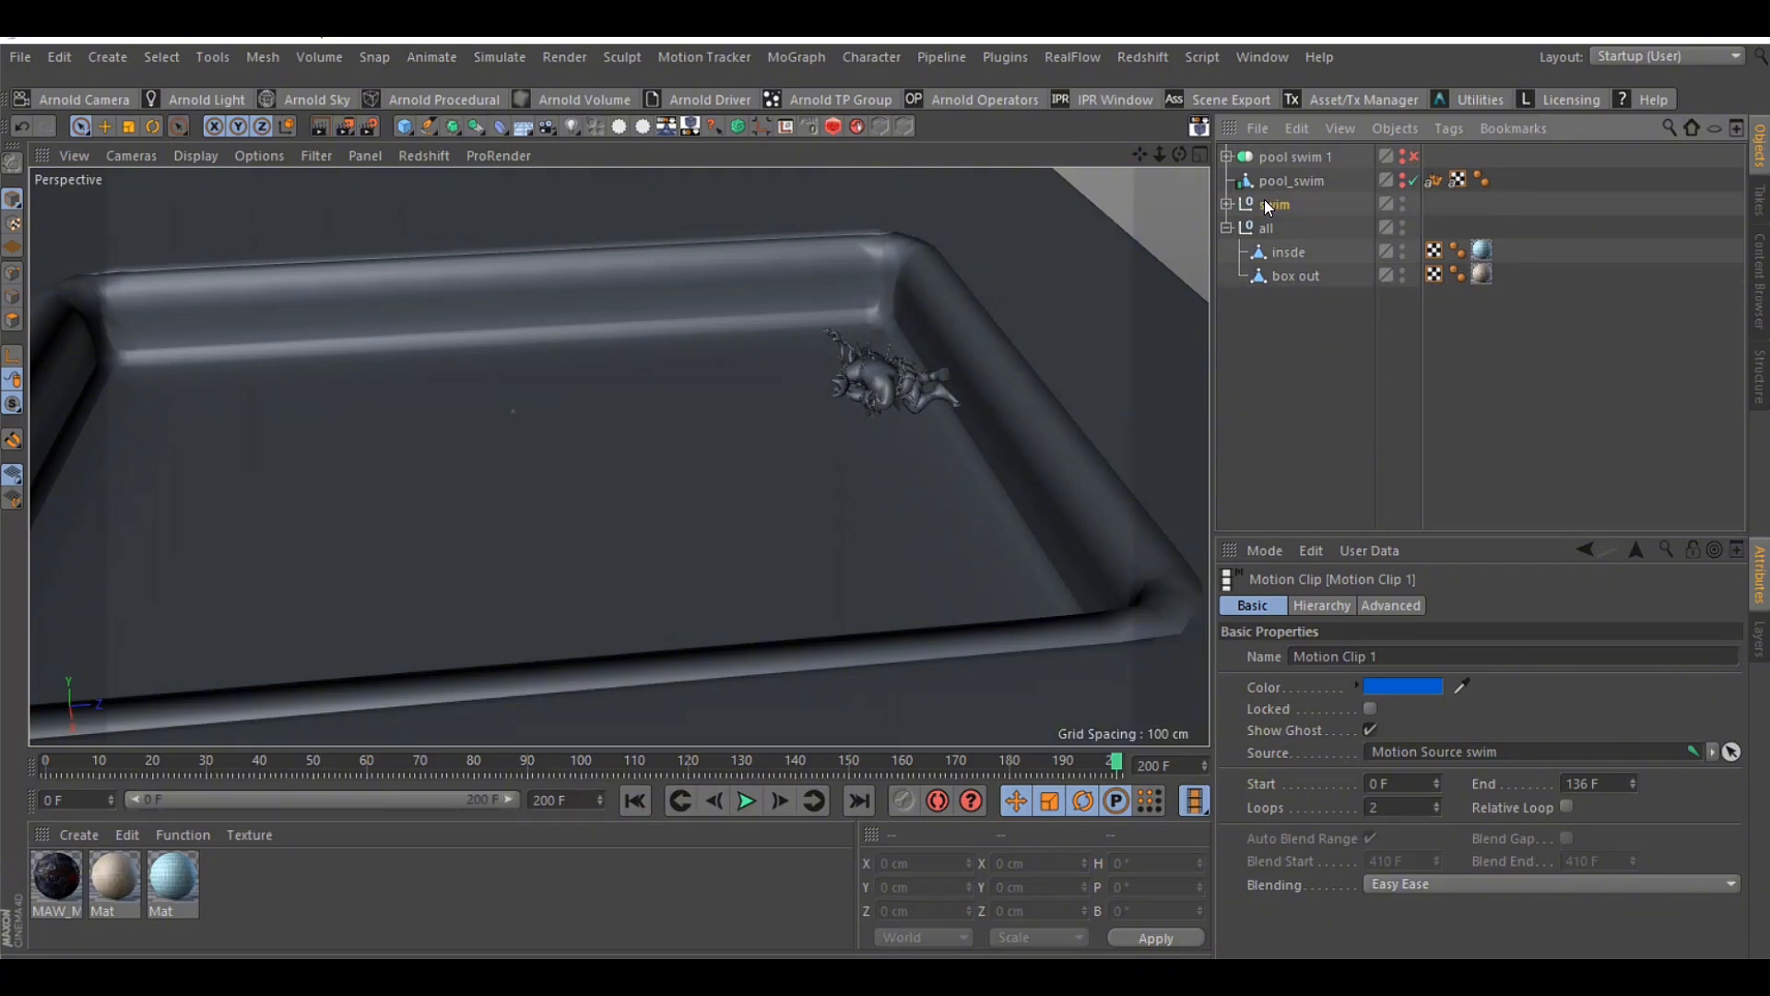
{"action": "left_click", "coordinate": [1264, 202]}
{"action": "left_click", "coordinate": [1225, 157]}
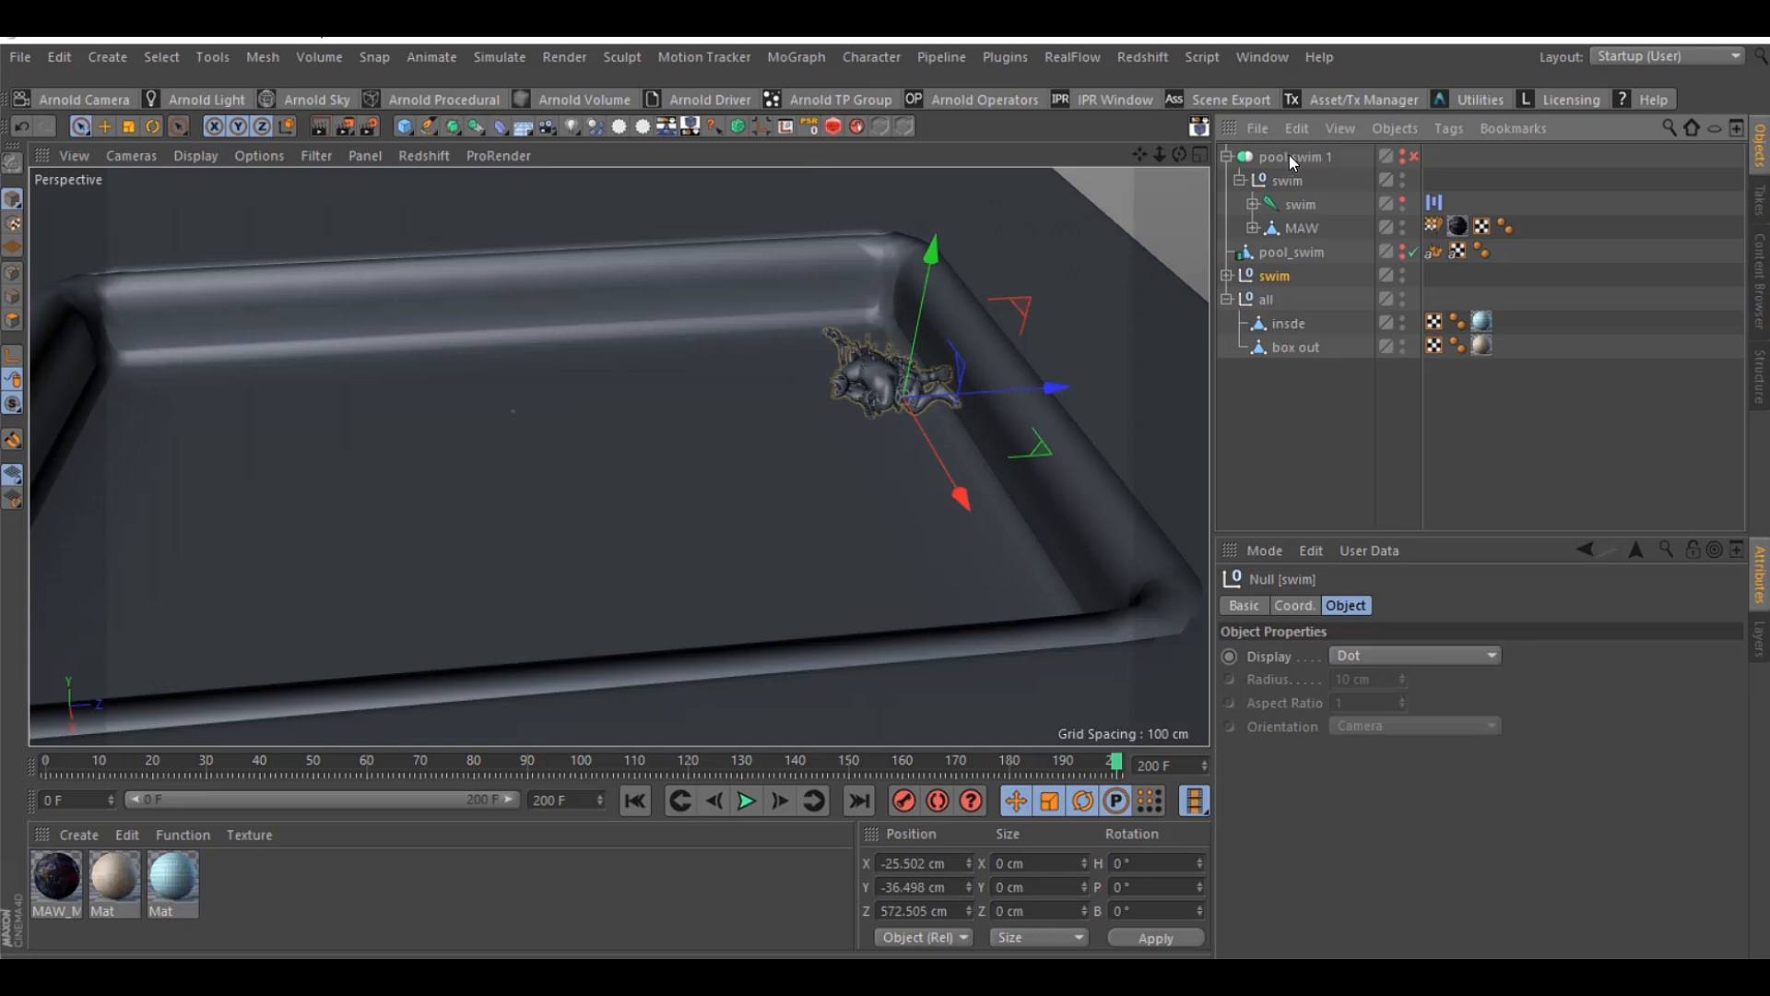
{"action": "left_click", "coordinate": [1401, 273], "text": "ctrl"}
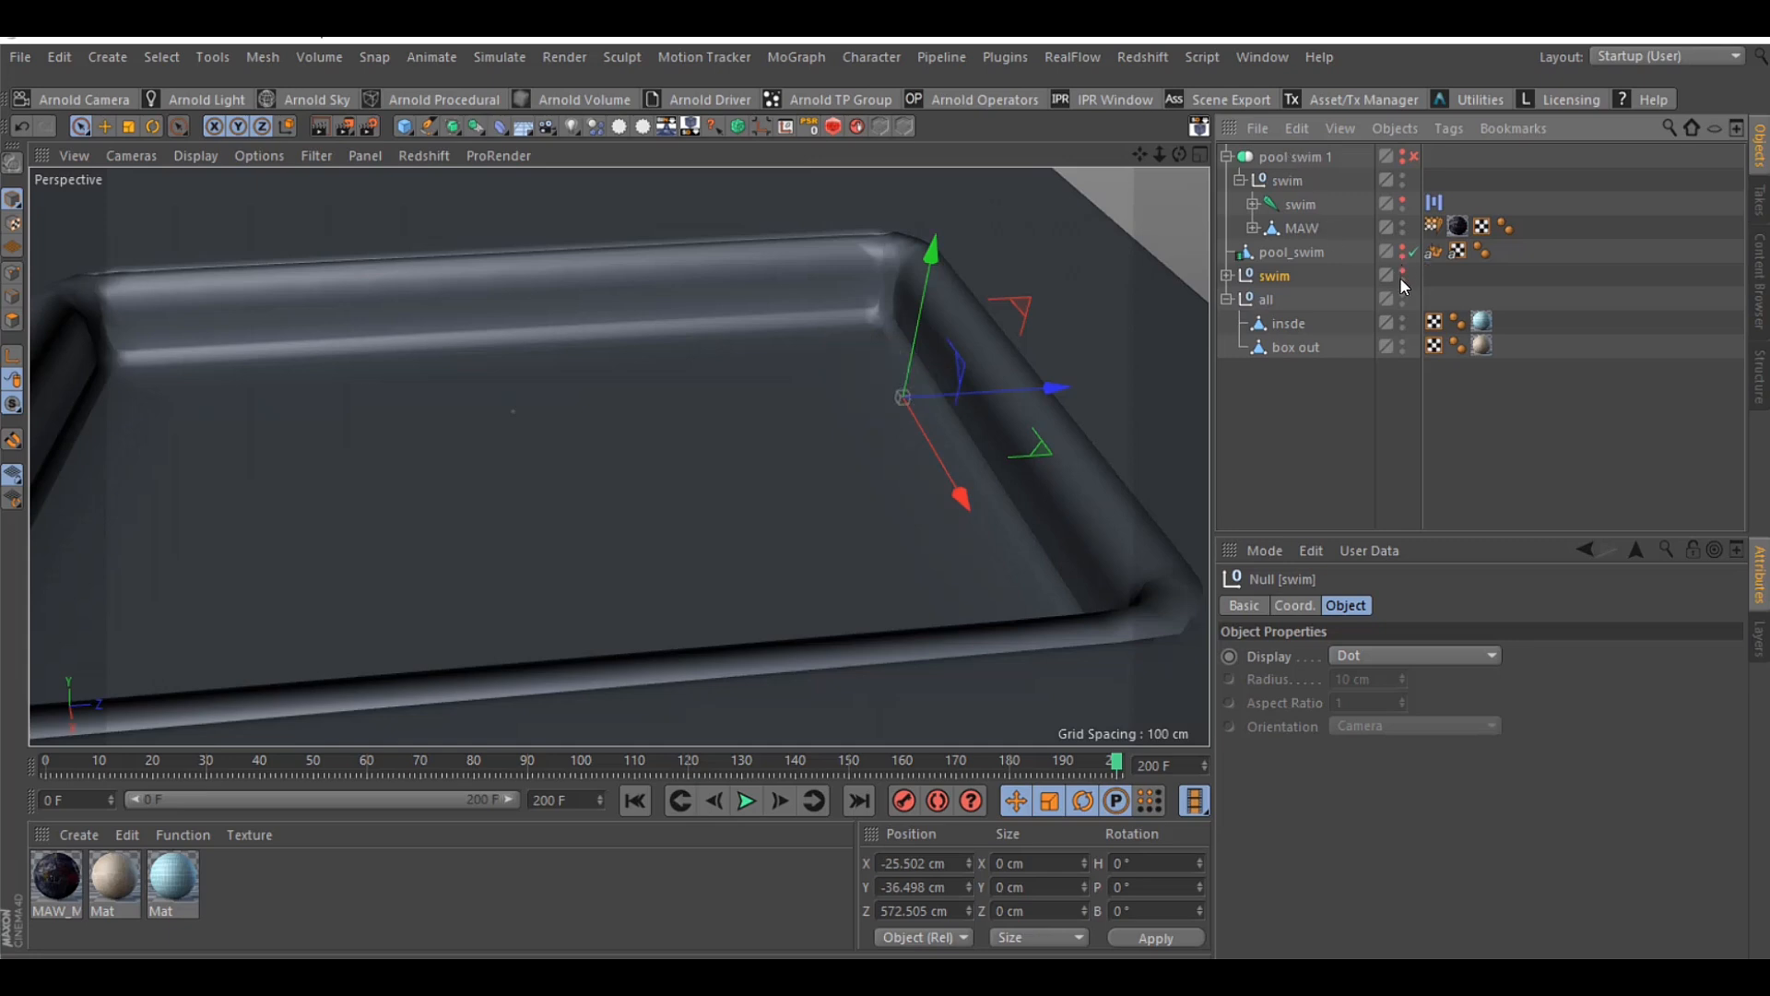
{"action": "left_click", "coordinate": [1403, 153]}
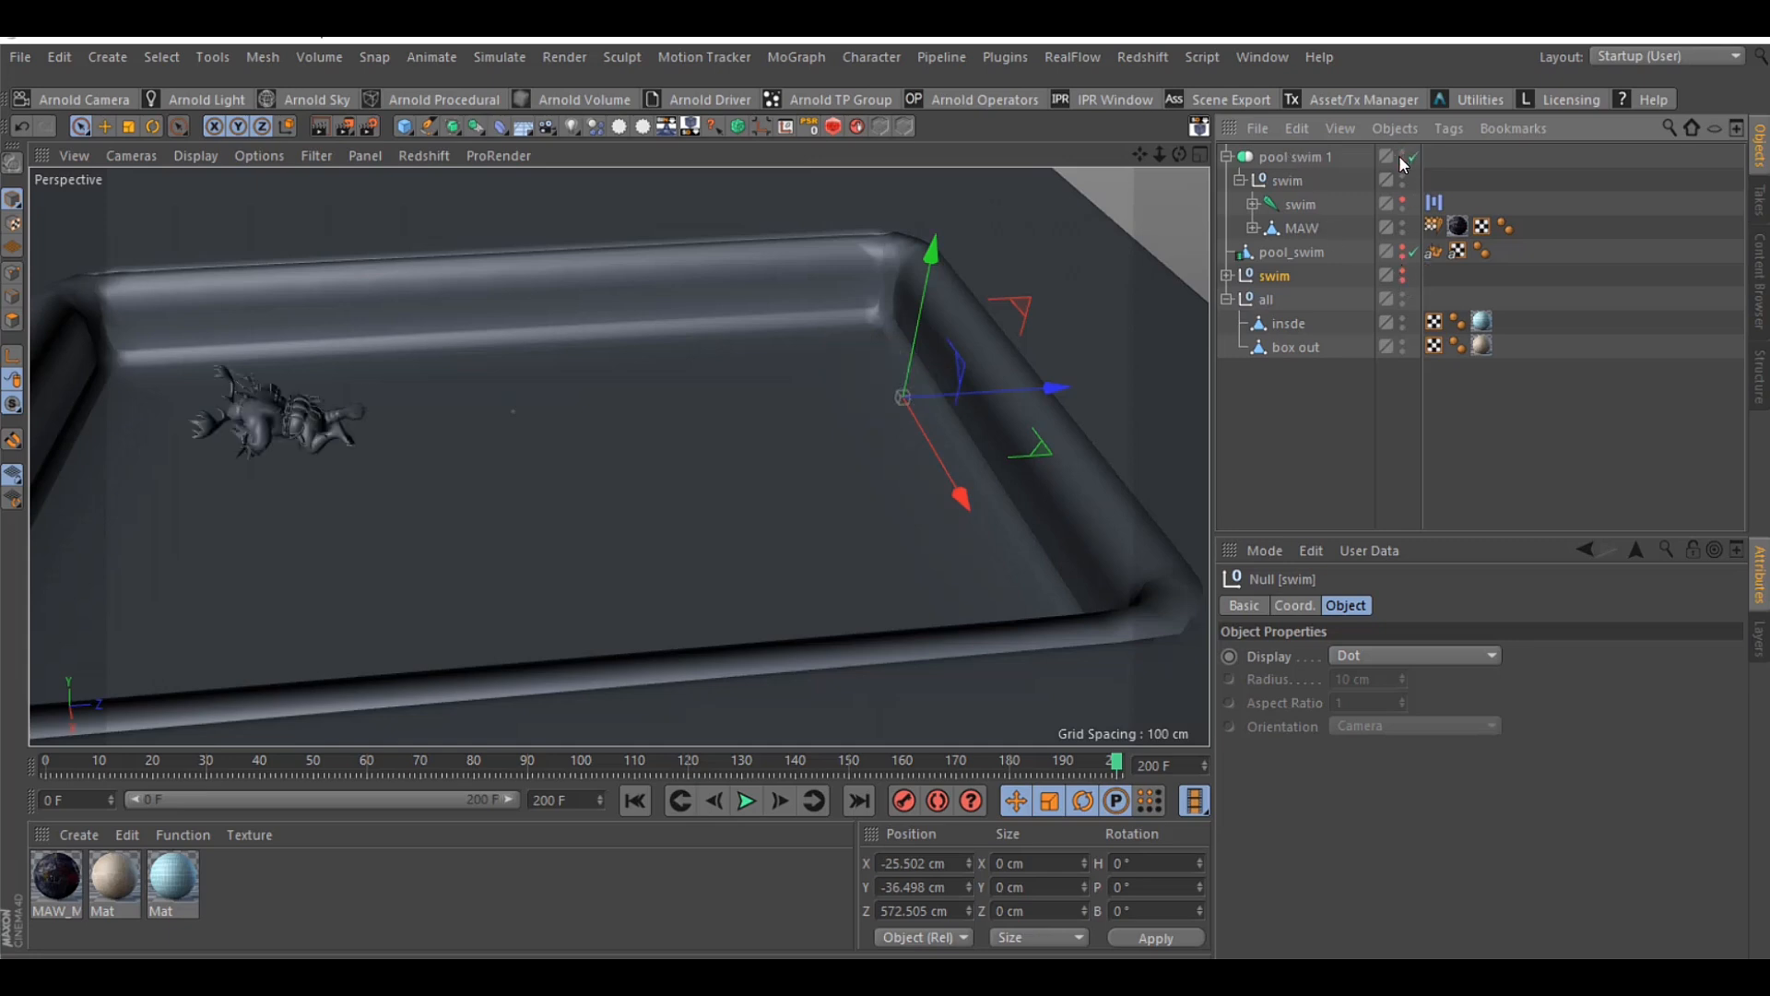
Examine the pool swim 1 Connect object's animated P.Z coordinate while scrubbing the early frames, and check the Bake as Alembic command available for it
{"action": "left_click", "coordinate": [1293, 159]}
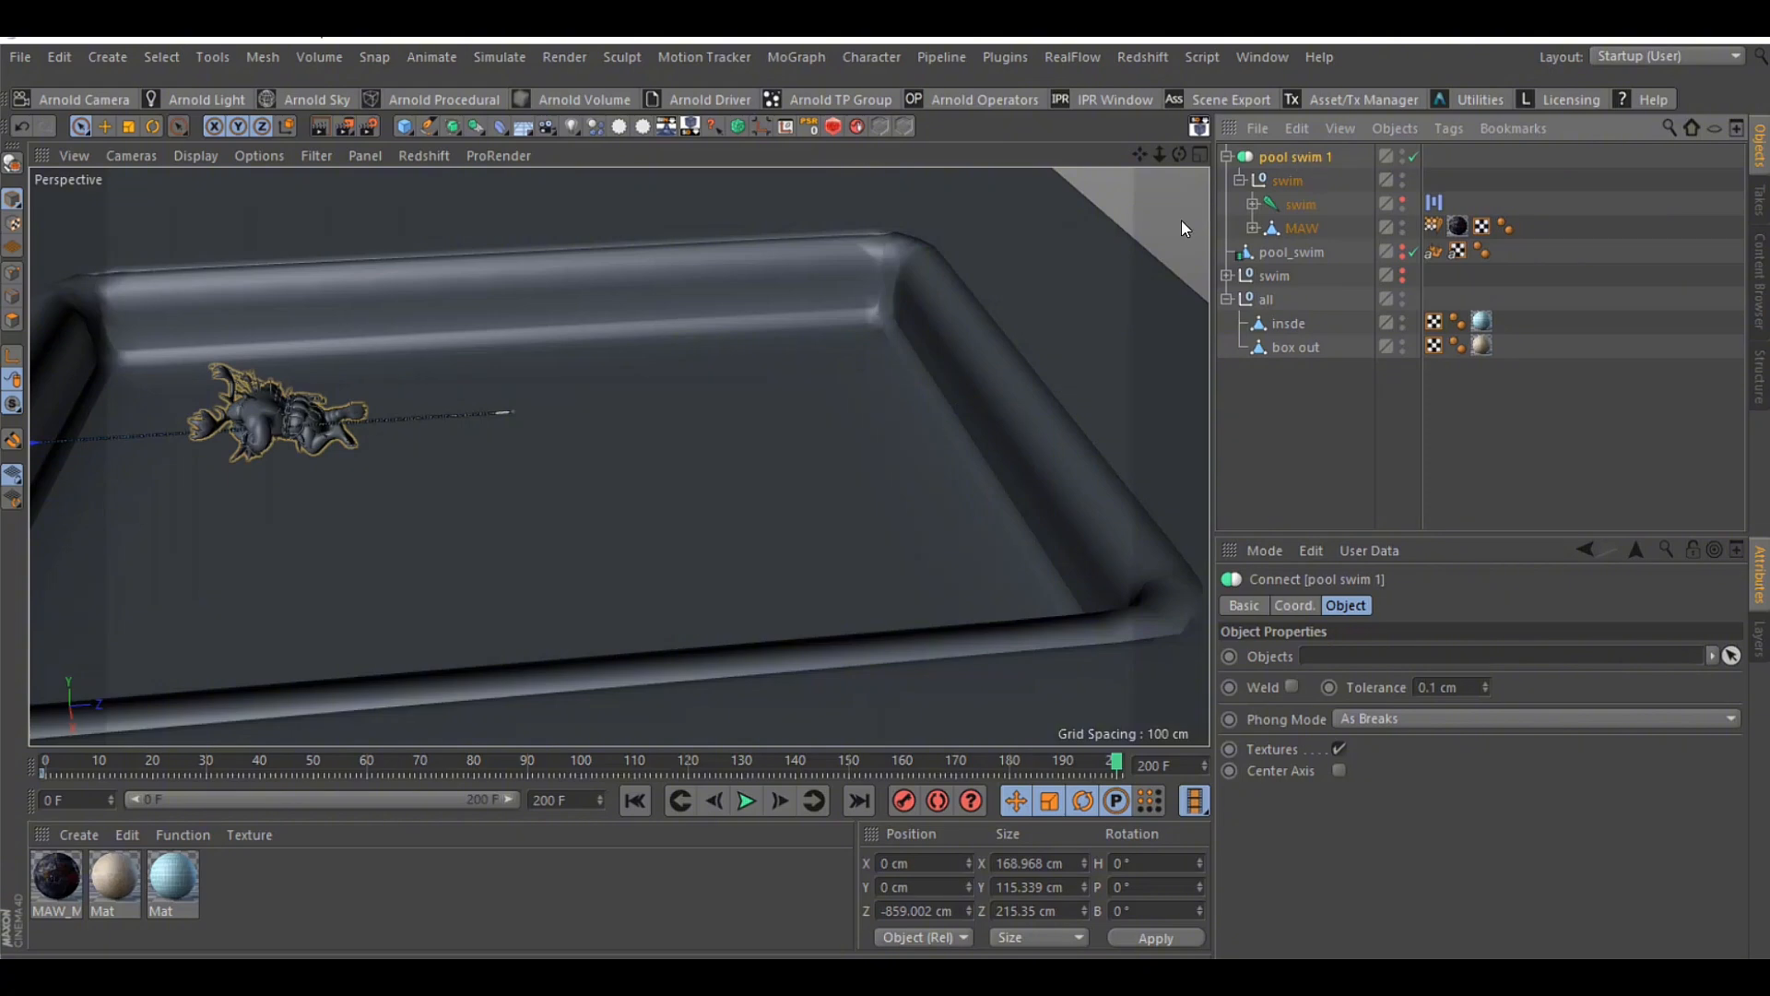
{"action": "left_click", "coordinate": [136, 761]}
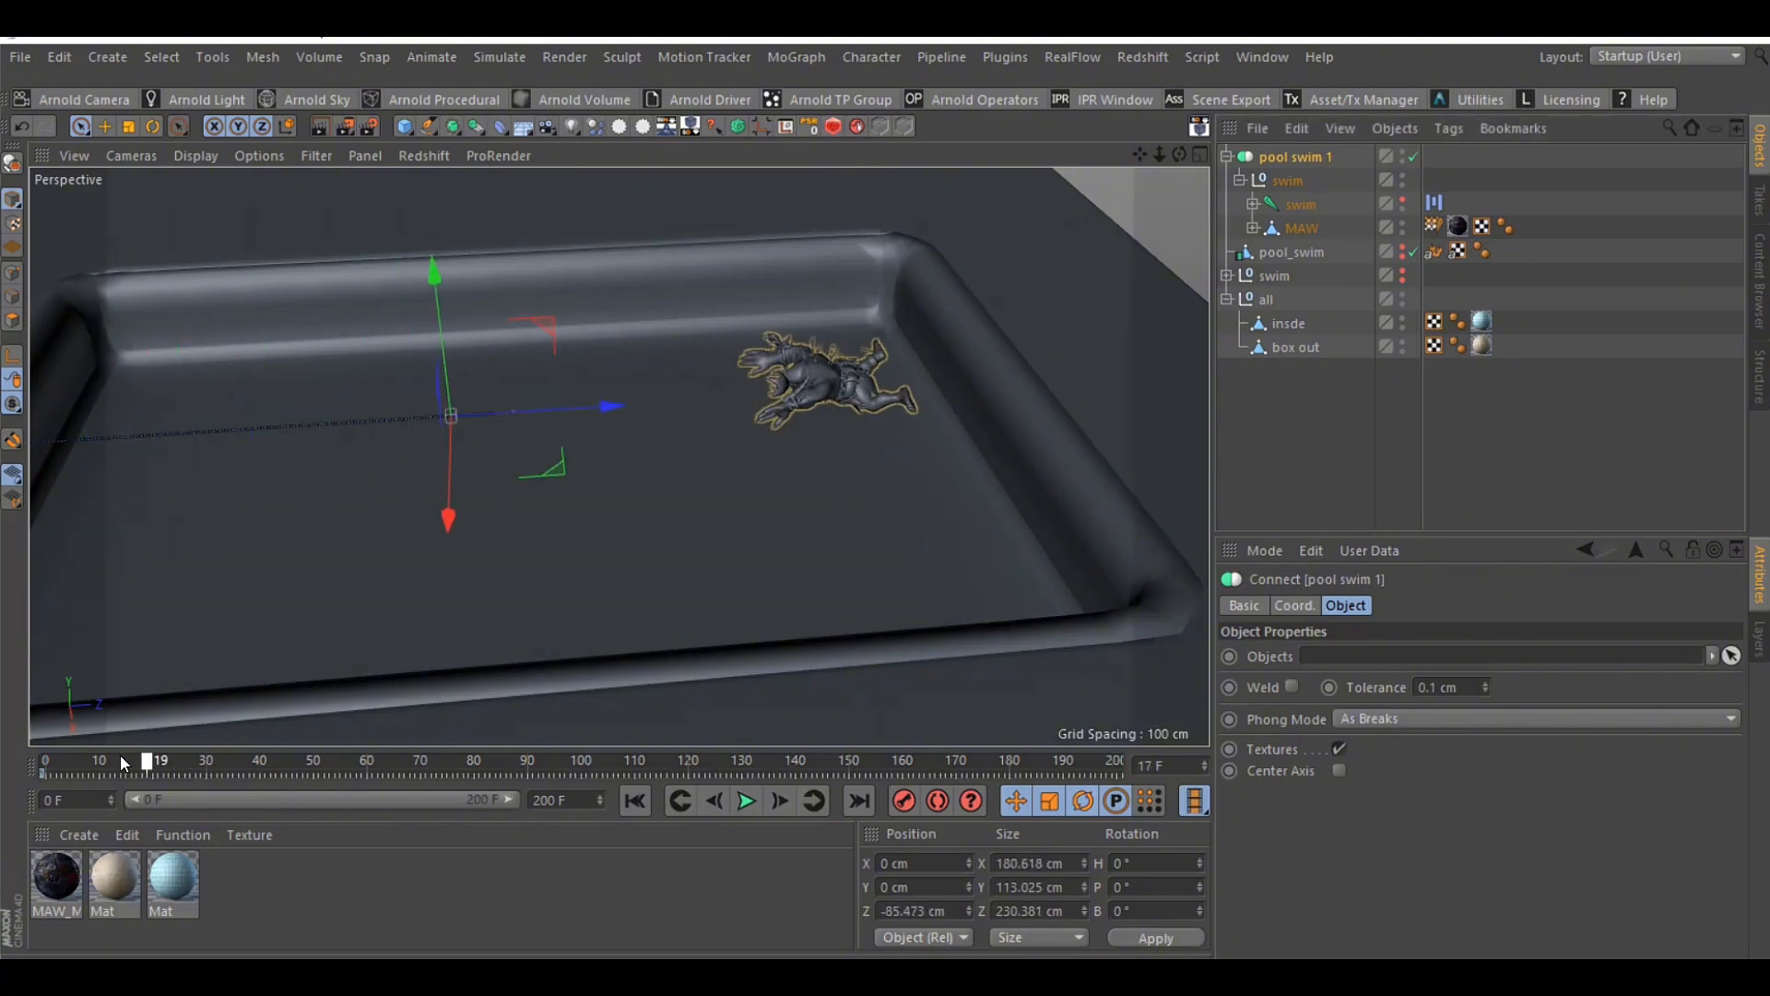
{"action": "left_click_drag", "start_coordinate": [120, 762], "coordinate": [46, 762]}
{"action": "left_click", "coordinate": [1256, 605]}
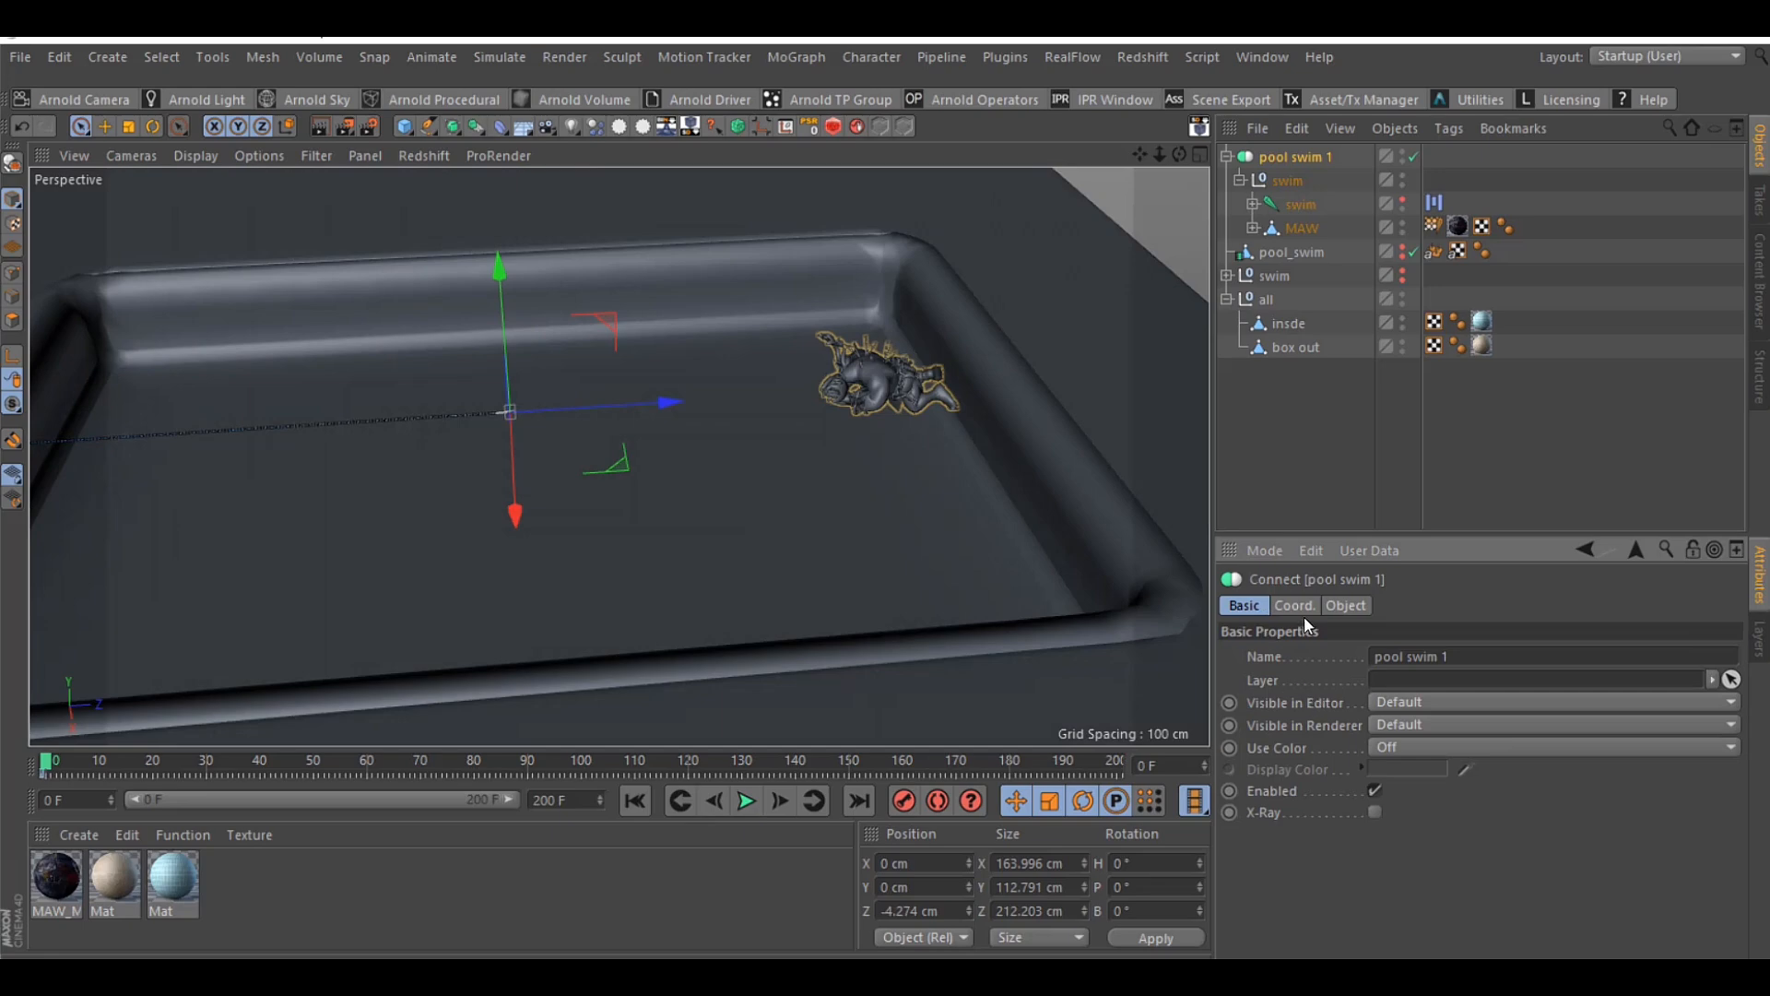
{"action": "left_click", "coordinate": [1294, 606]}
{"action": "left_click", "coordinate": [138, 762]}
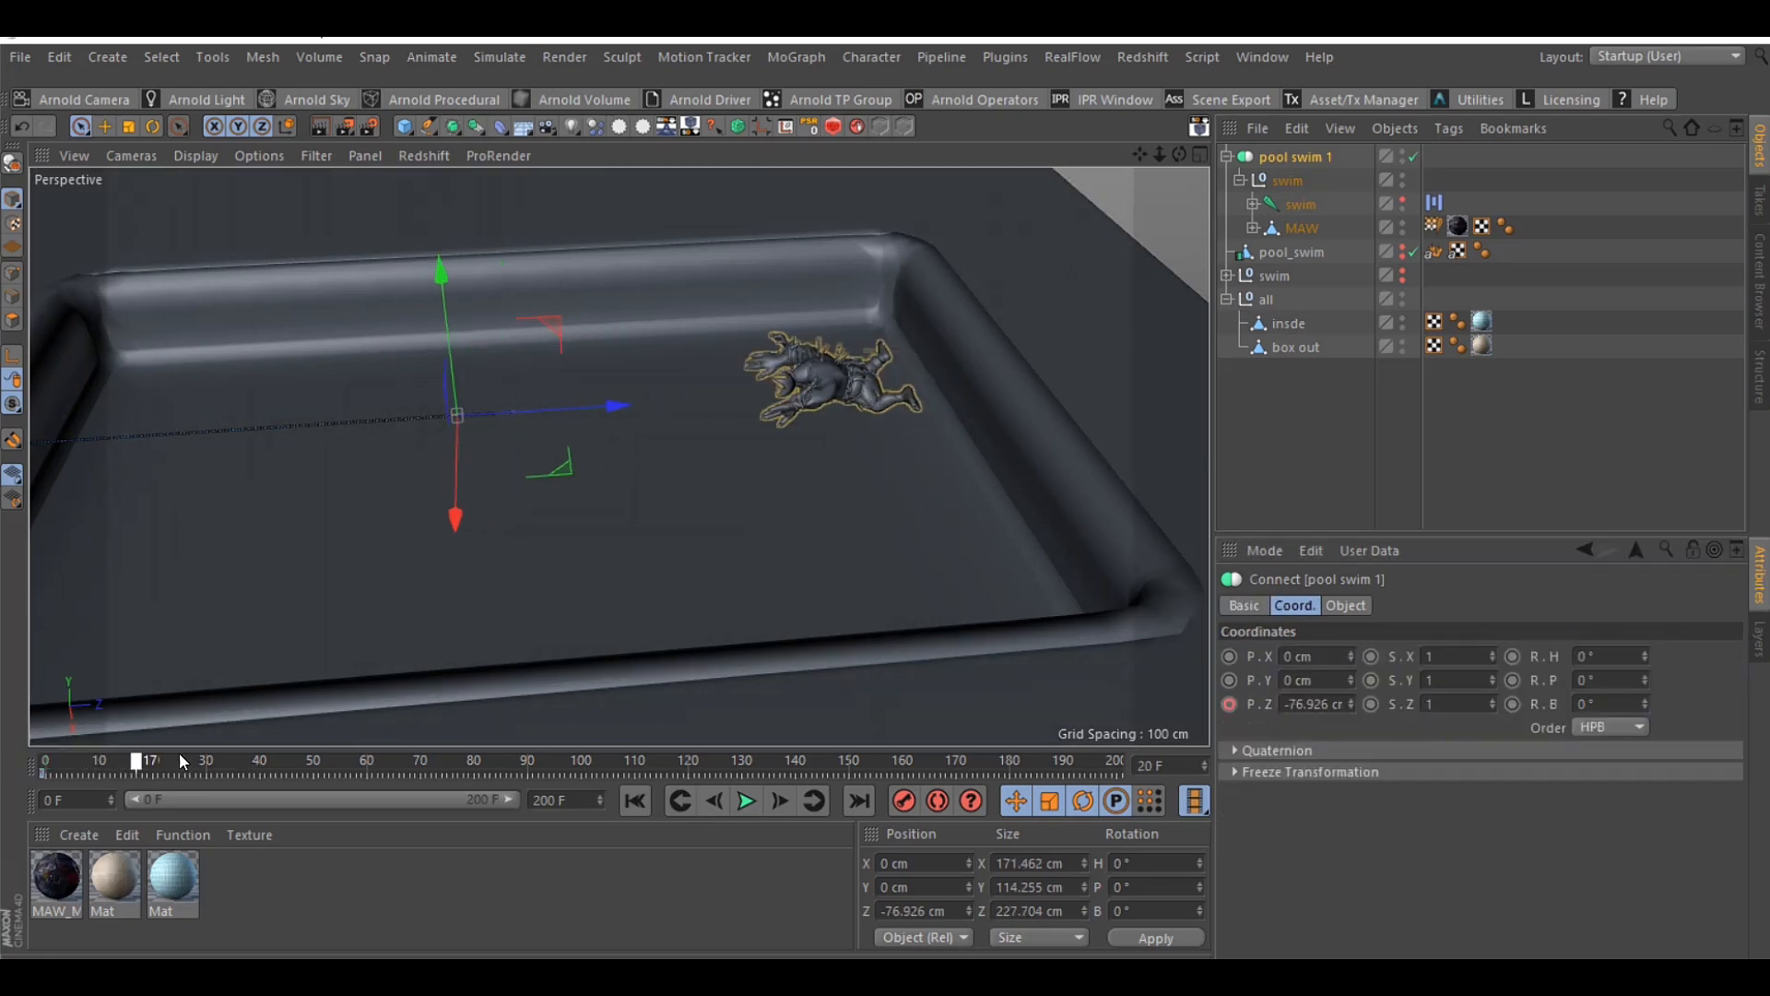
{"action": "left_click_drag", "start_coordinate": [179, 762], "coordinate": [93, 762]}
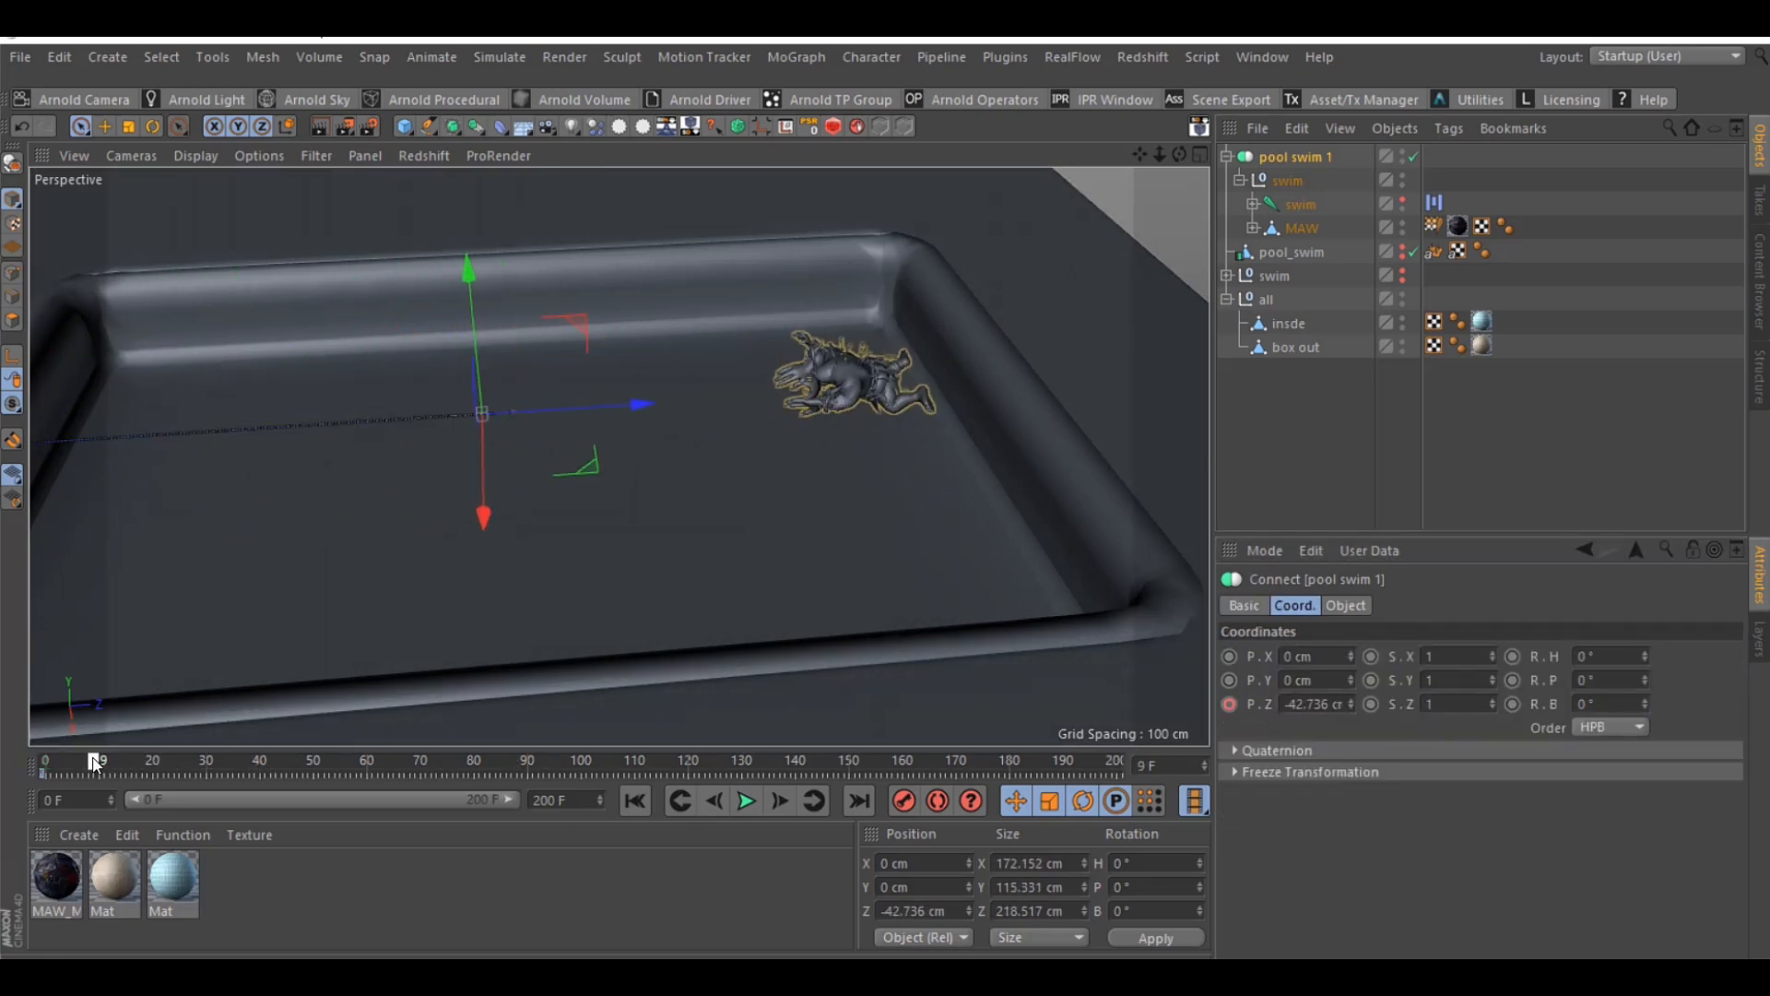
{"action": "right_click", "coordinate": [1304, 157]}
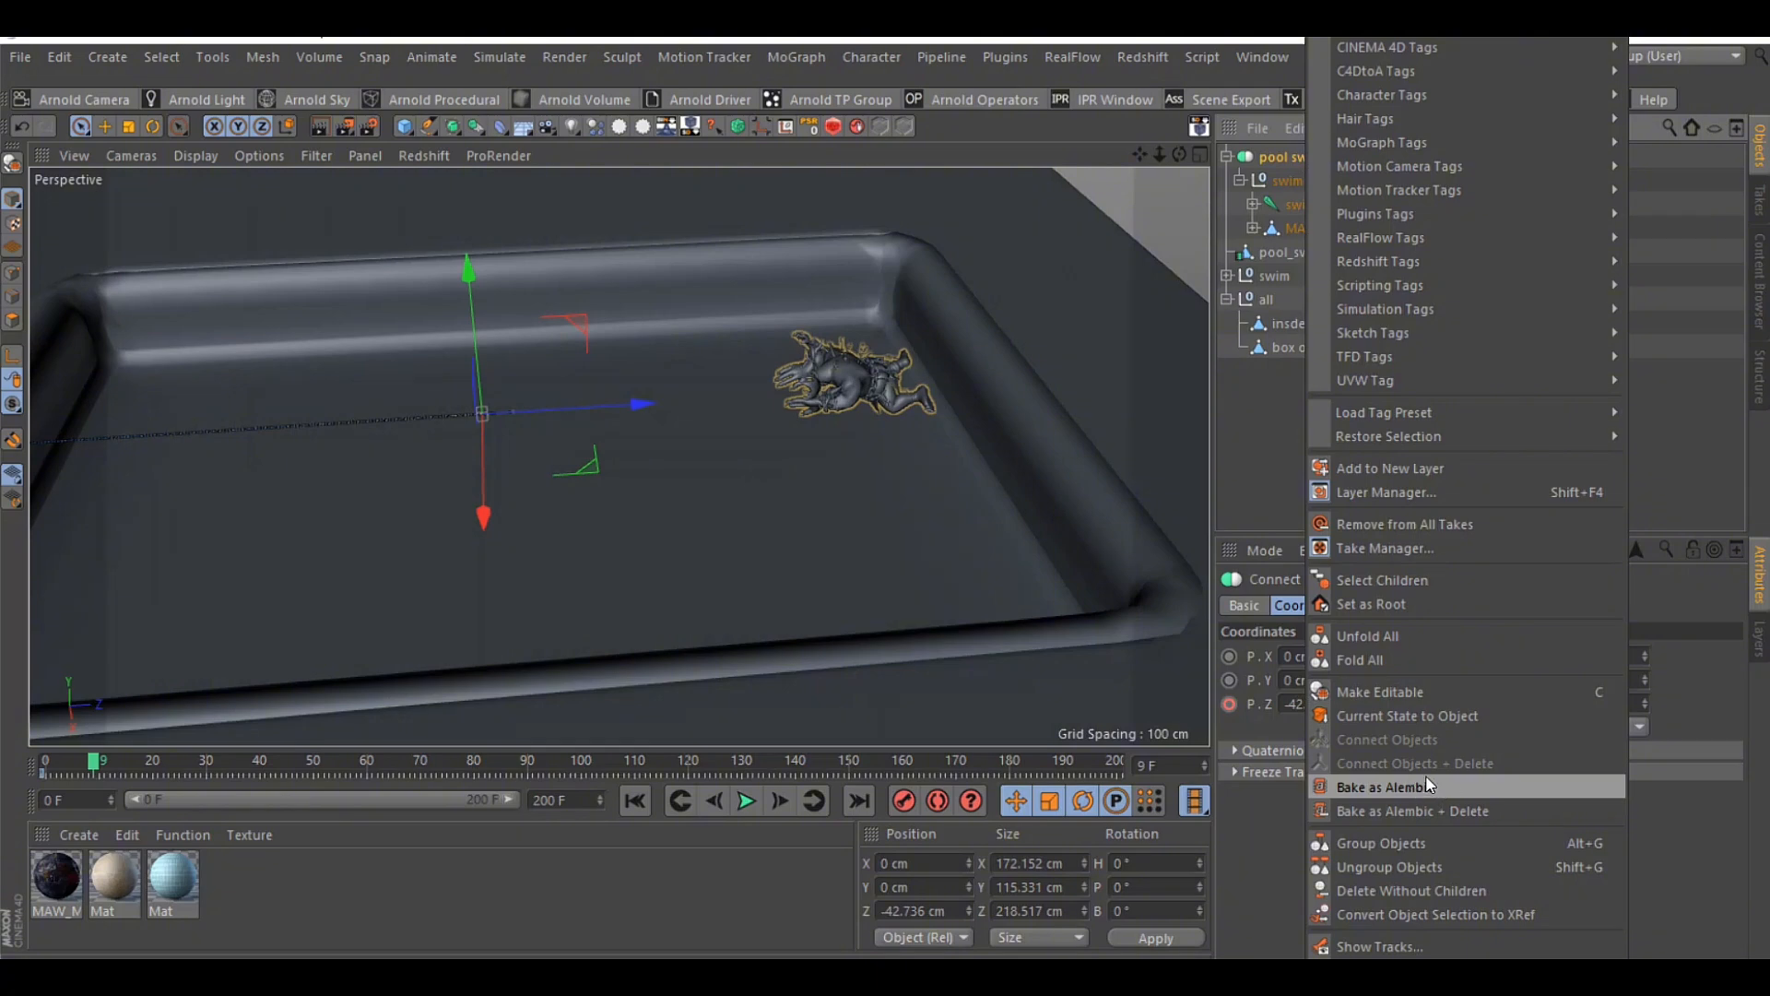
{"action": "left_click", "coordinate": [1287, 409]}
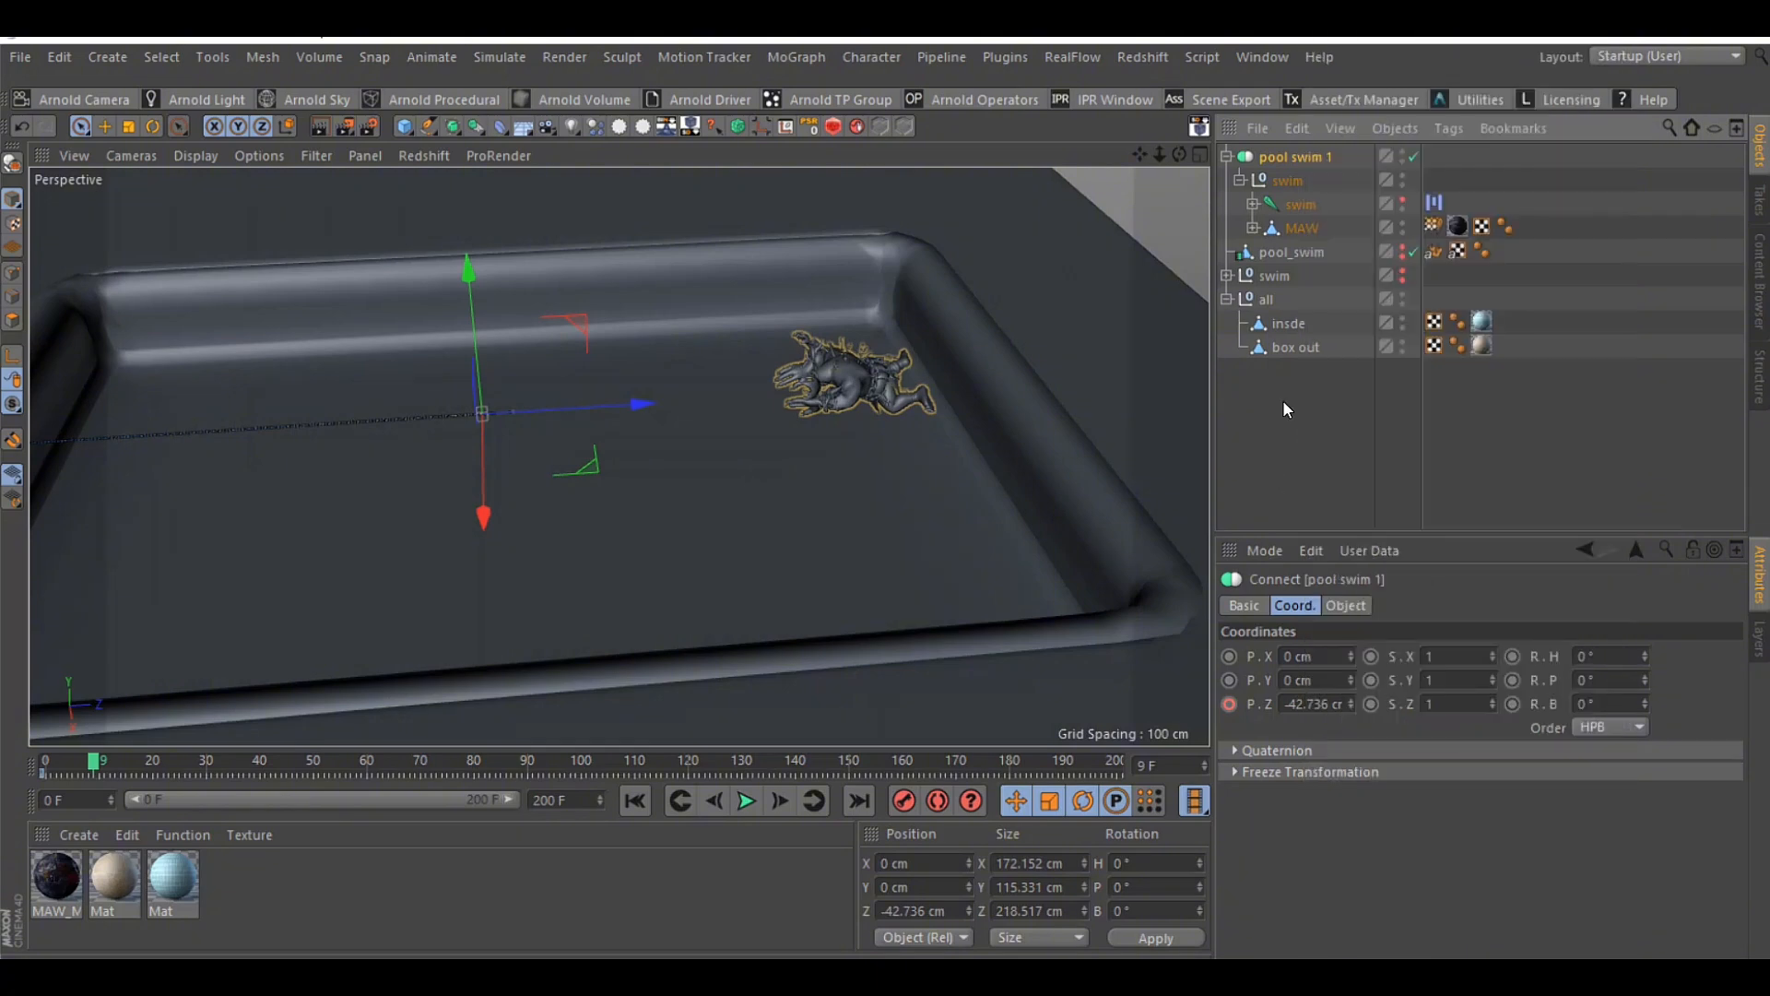
Hide and disable the pool swim 1 Connect object, collapse its hierarchy, and show the pool_swim Alembic object instead
{"action": "left_click", "coordinate": [1402, 153]}
{"action": "left_click", "coordinate": [1401, 247]}
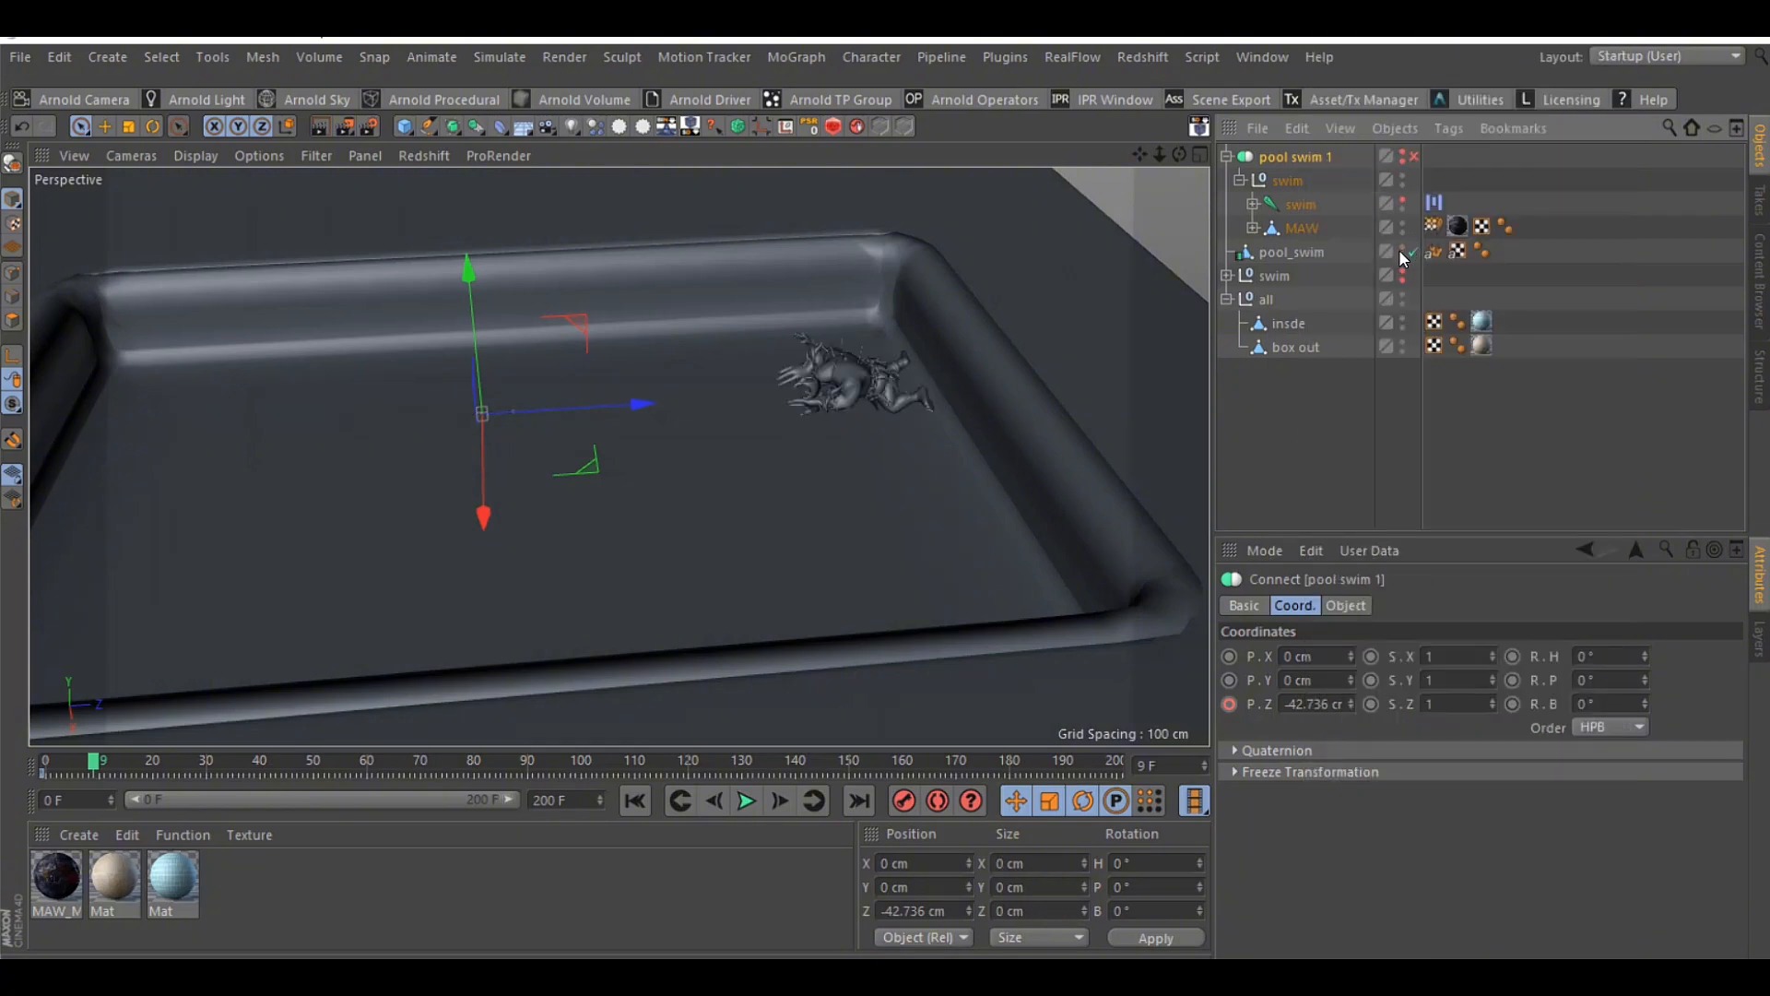
{"action": "left_click", "coordinate": [1227, 157]}
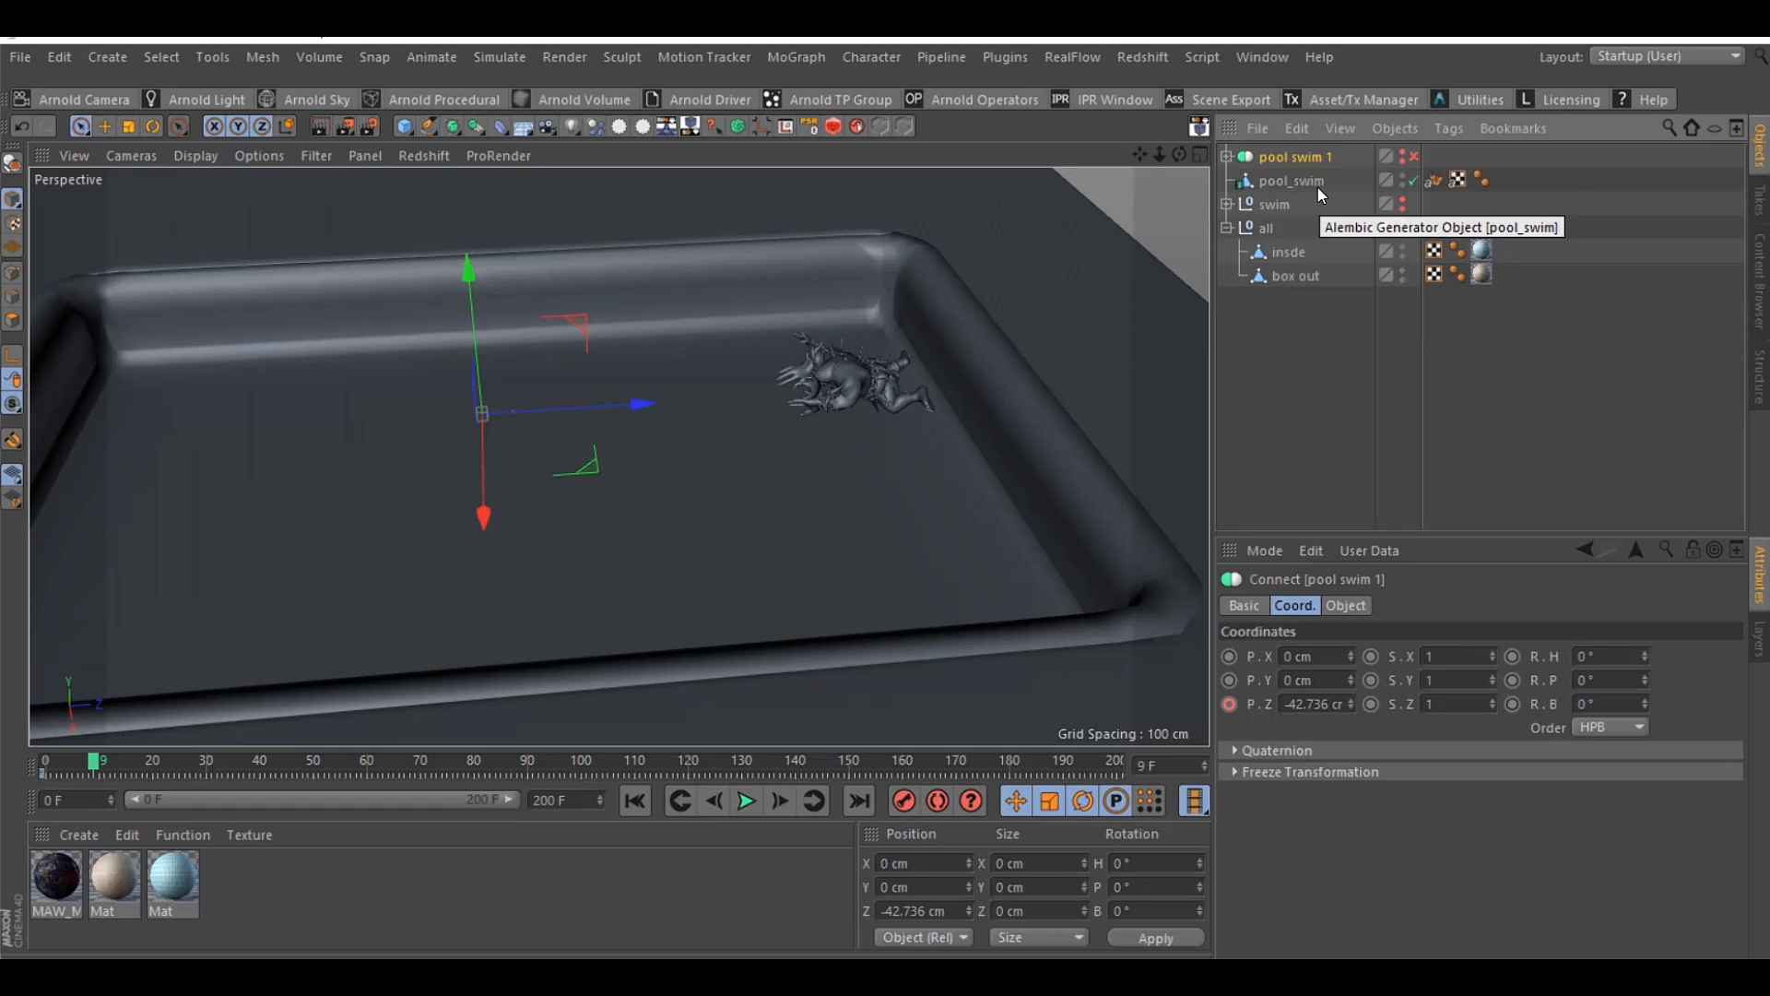
Examine the bake commands and the file export formats available for the pool_swim Alembic object
{"action": "right_click", "coordinate": [1317, 183]}
{"action": "left_click", "coordinate": [1447, 789]}
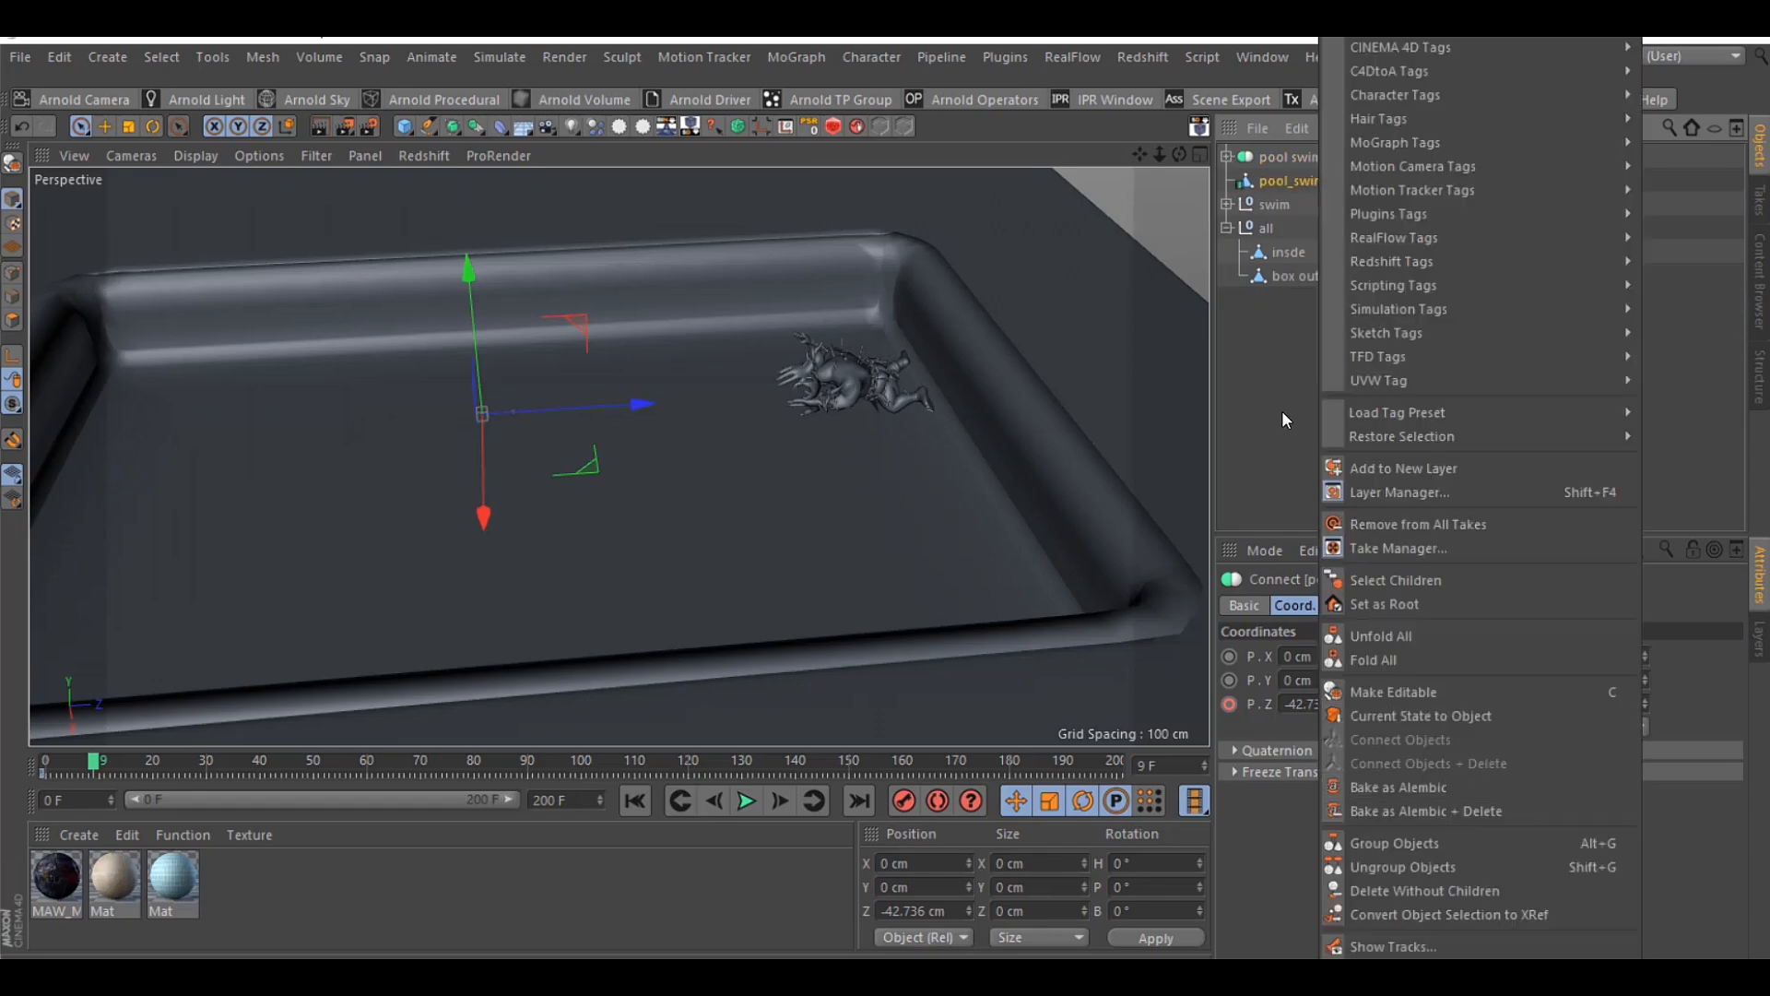
{"action": "left_click", "coordinate": [20, 57]}
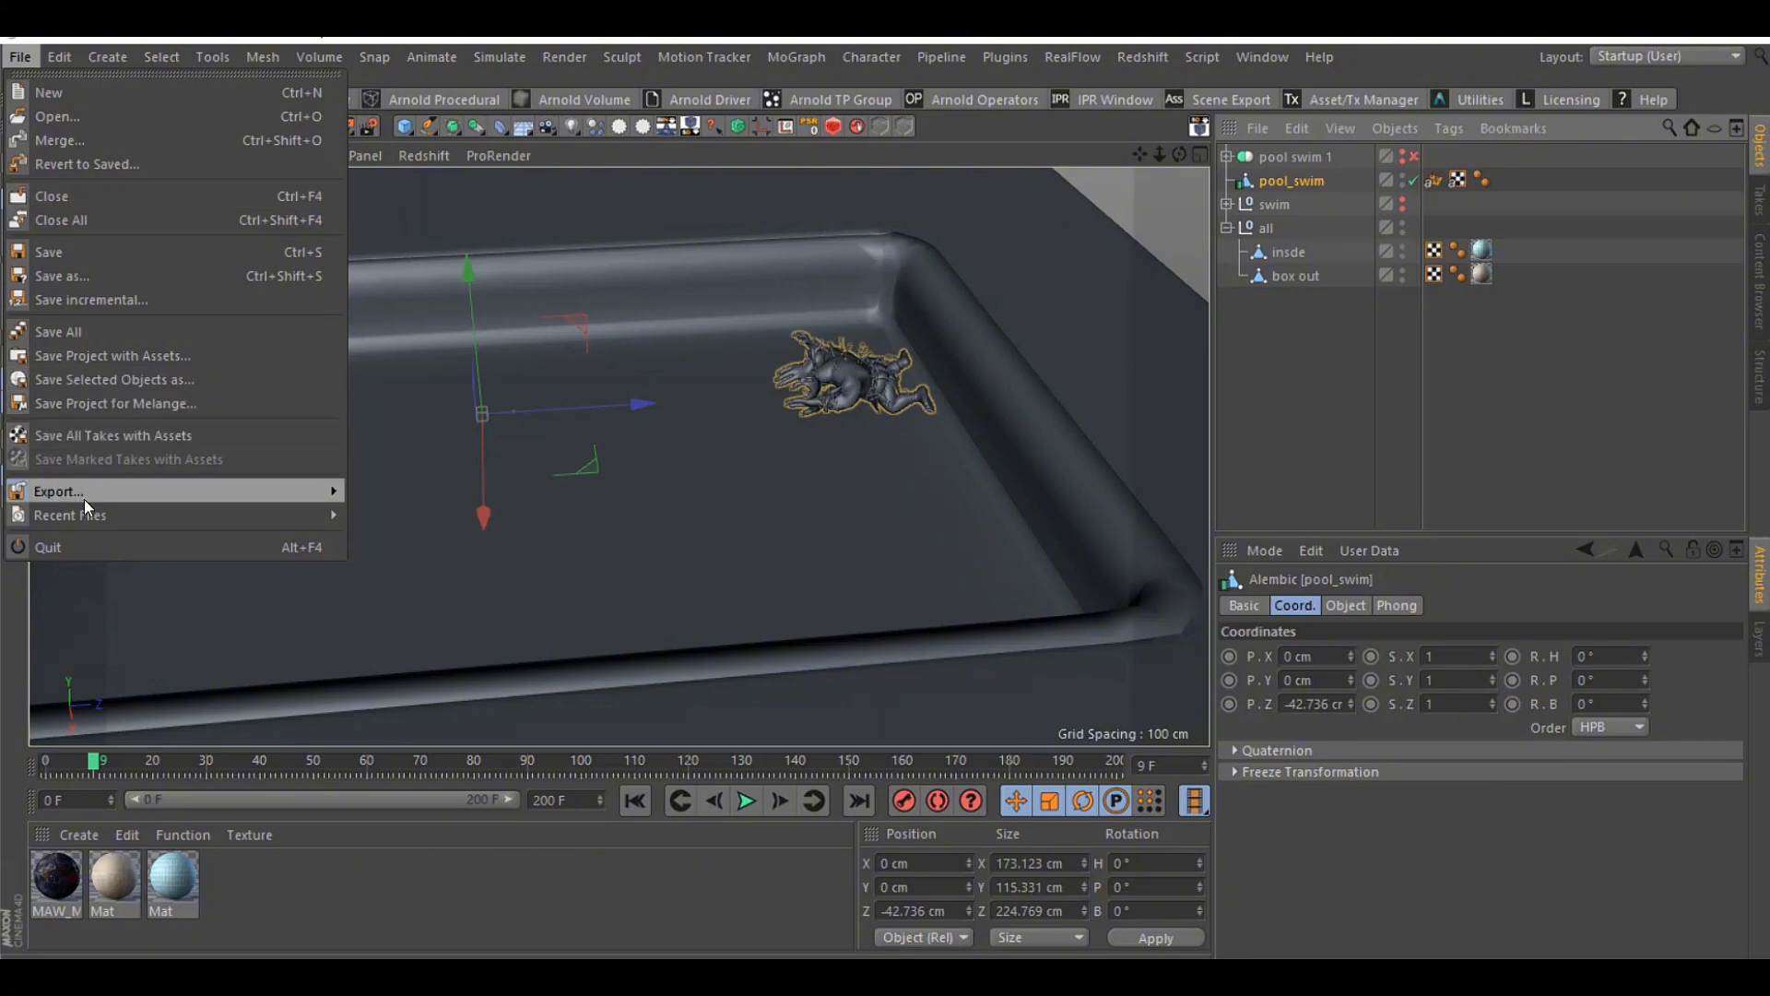
{"action": "mouse_move", "coordinate": [101, 492]}
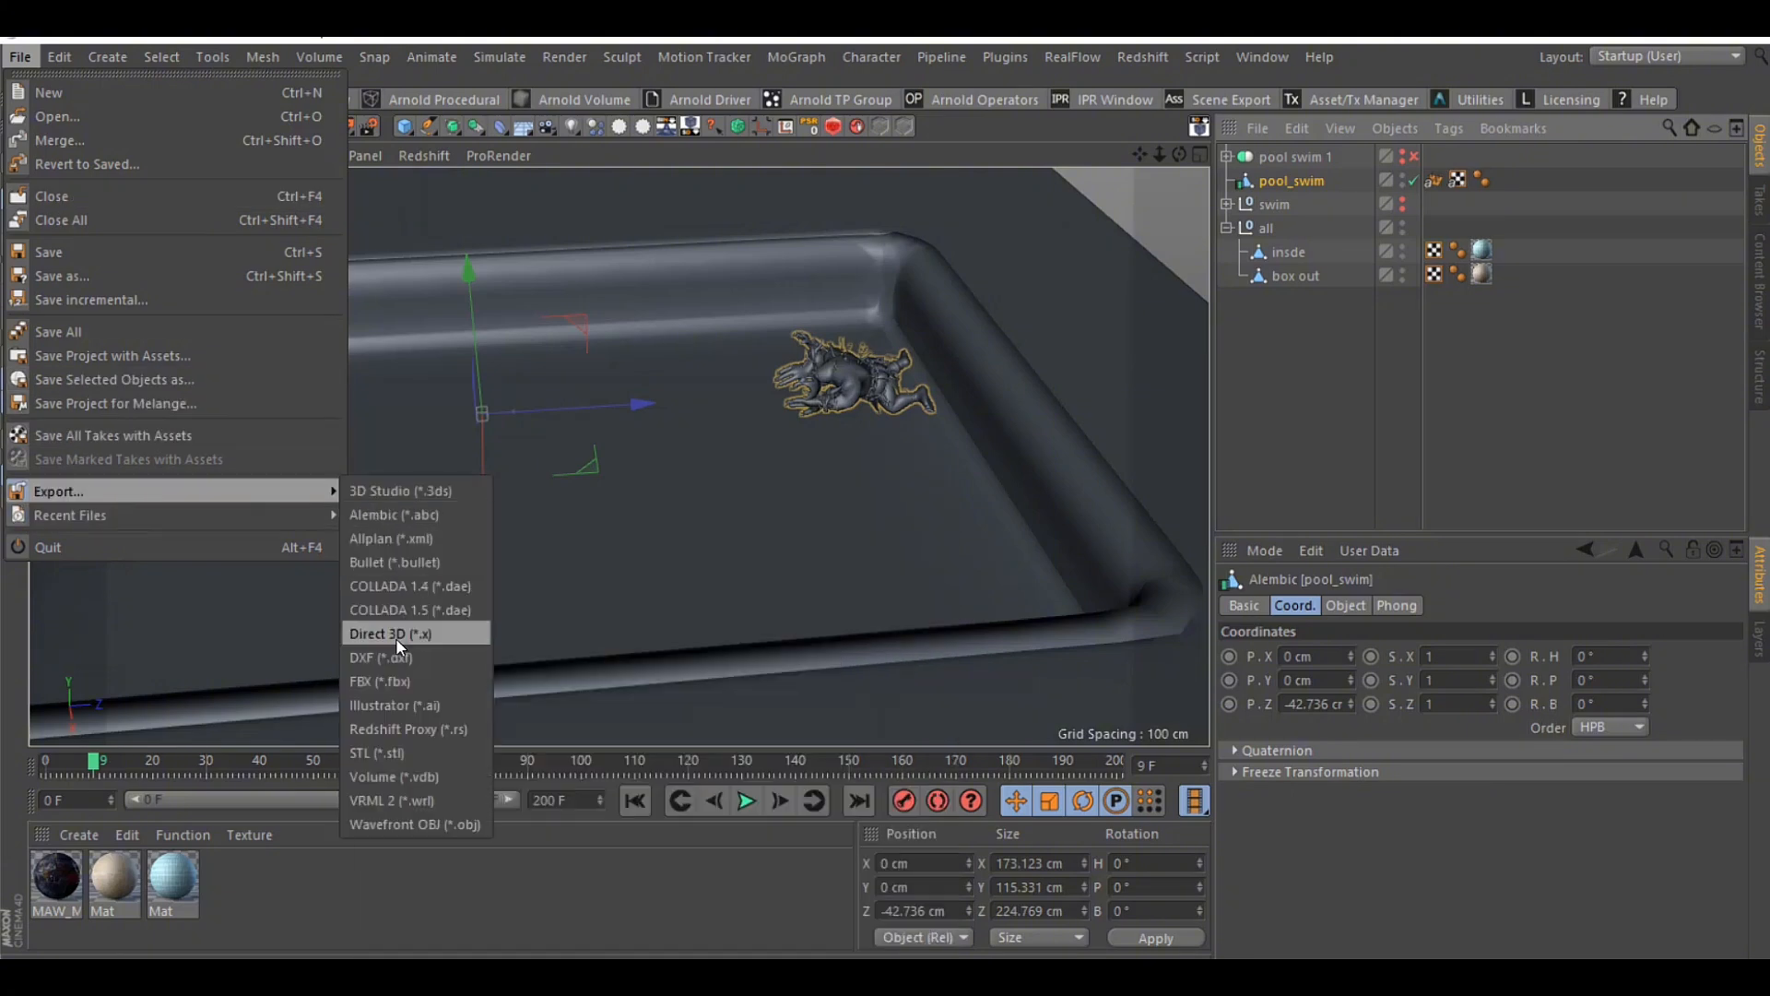
{"action": "left_click", "coordinate": [1361, 357]}
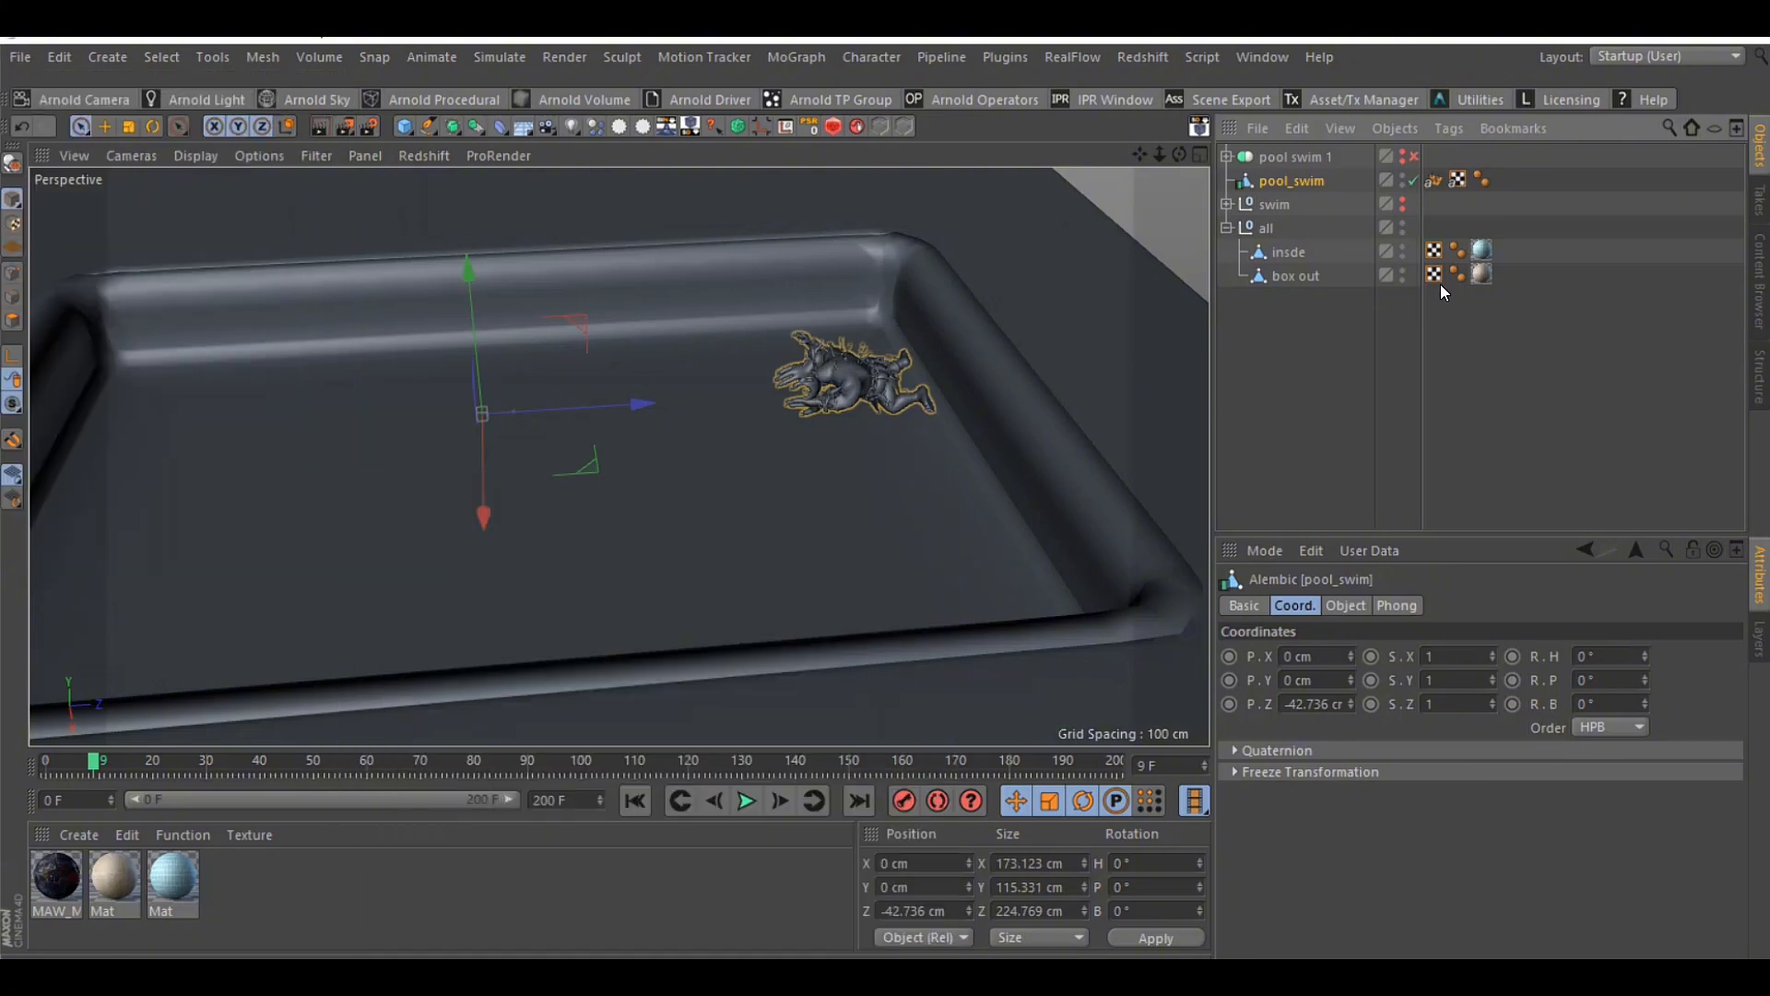
Select the insde and box out pool objects together and open the RealFlow SD Exporter for them
{"action": "left_click", "coordinate": [1291, 251]}
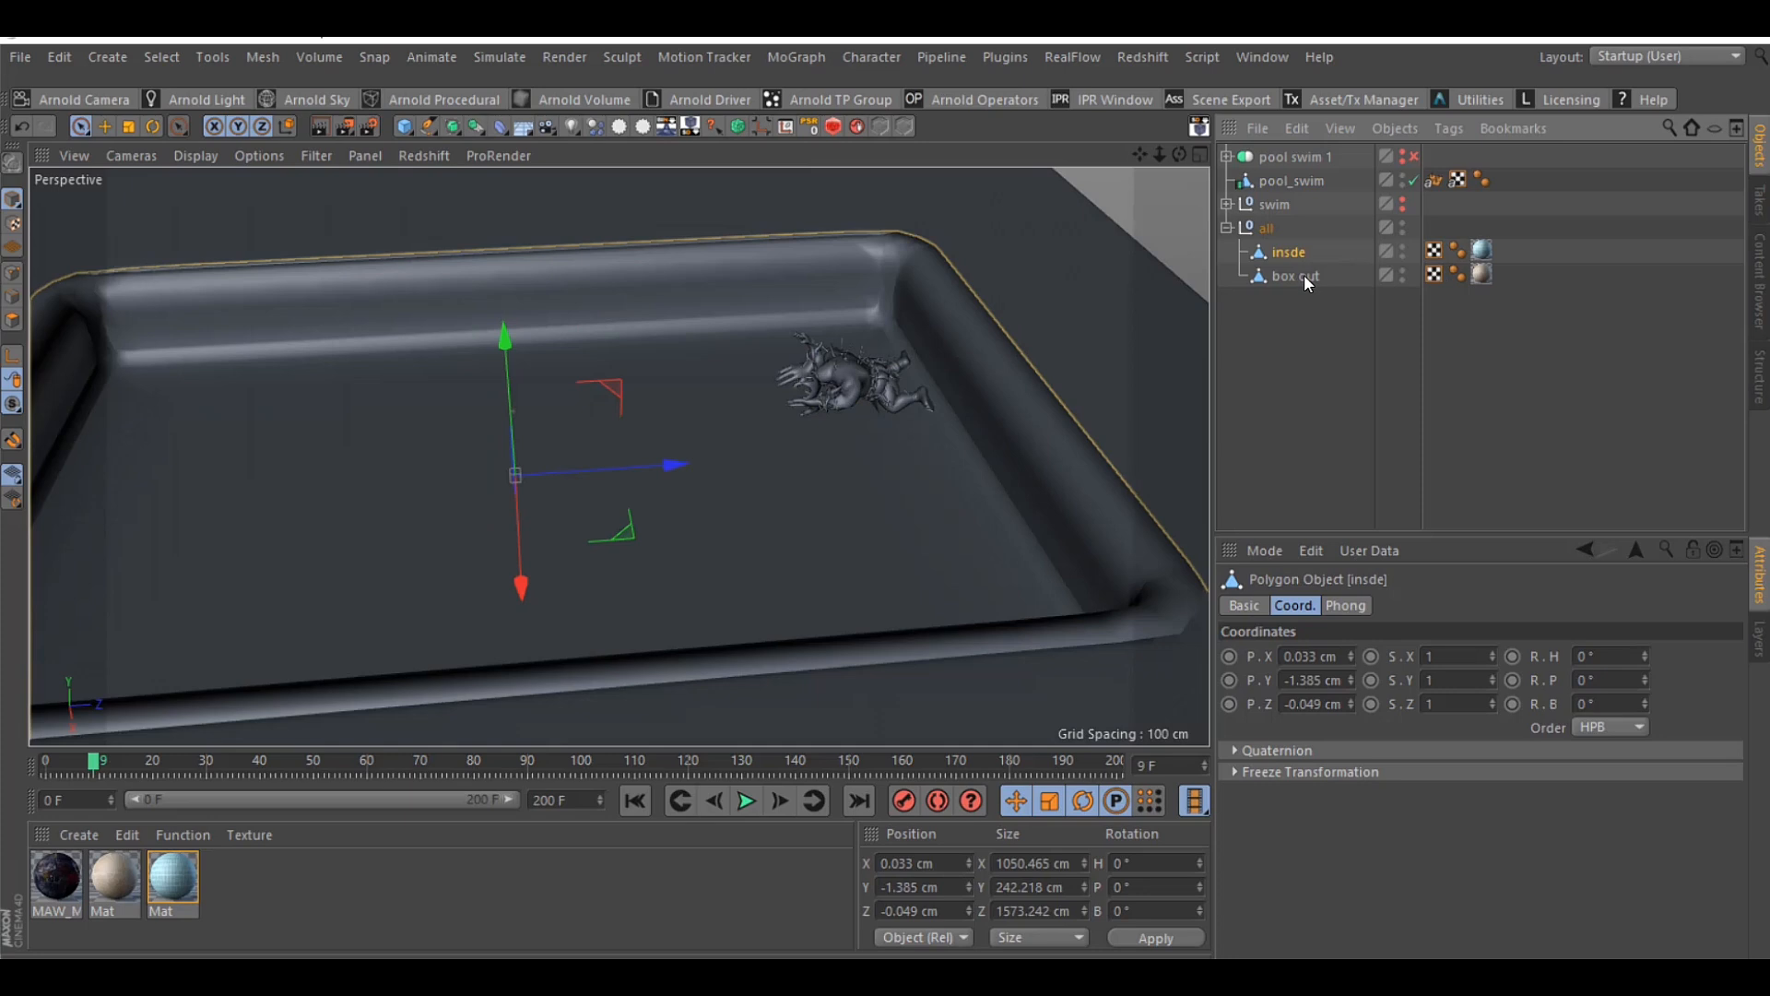
{"action": "left_click_drag", "start_coordinate": [1159, 154], "coordinate": [1134, 154]}
{"action": "left_click", "coordinate": [1300, 276], "text": "ctrl"}
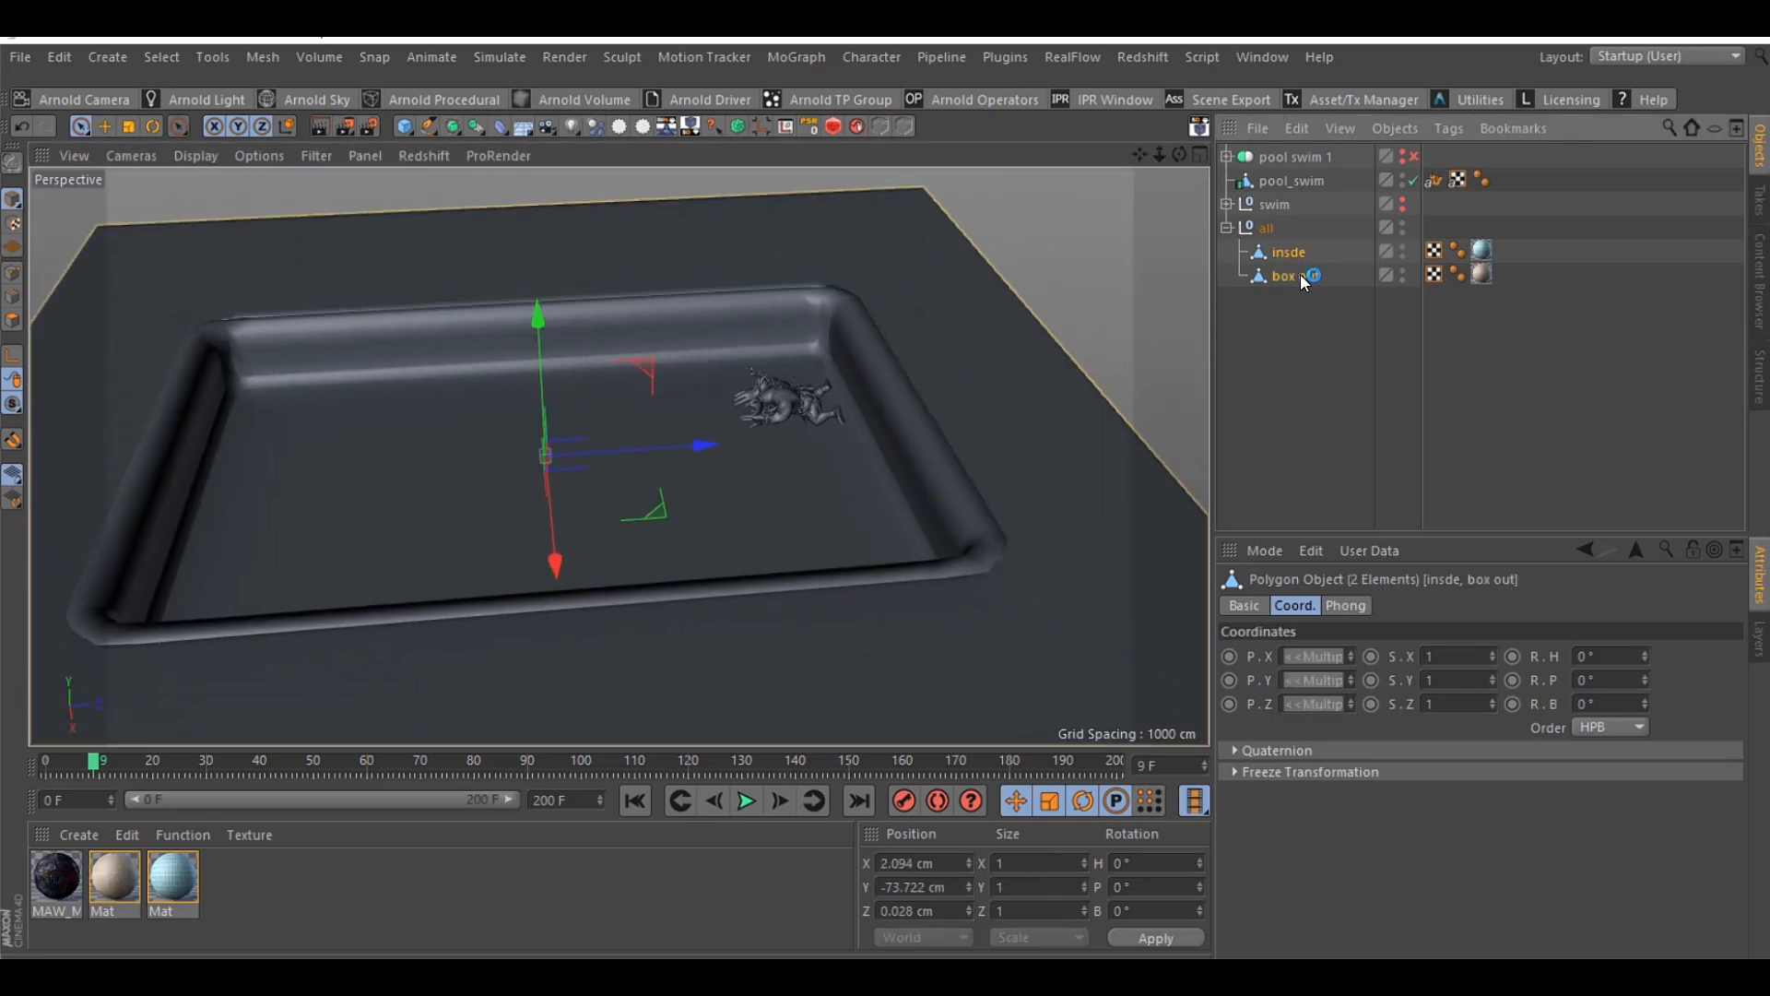
{"action": "left_click", "coordinate": [1004, 58]}
{"action": "mouse_move", "coordinate": [1055, 200]}
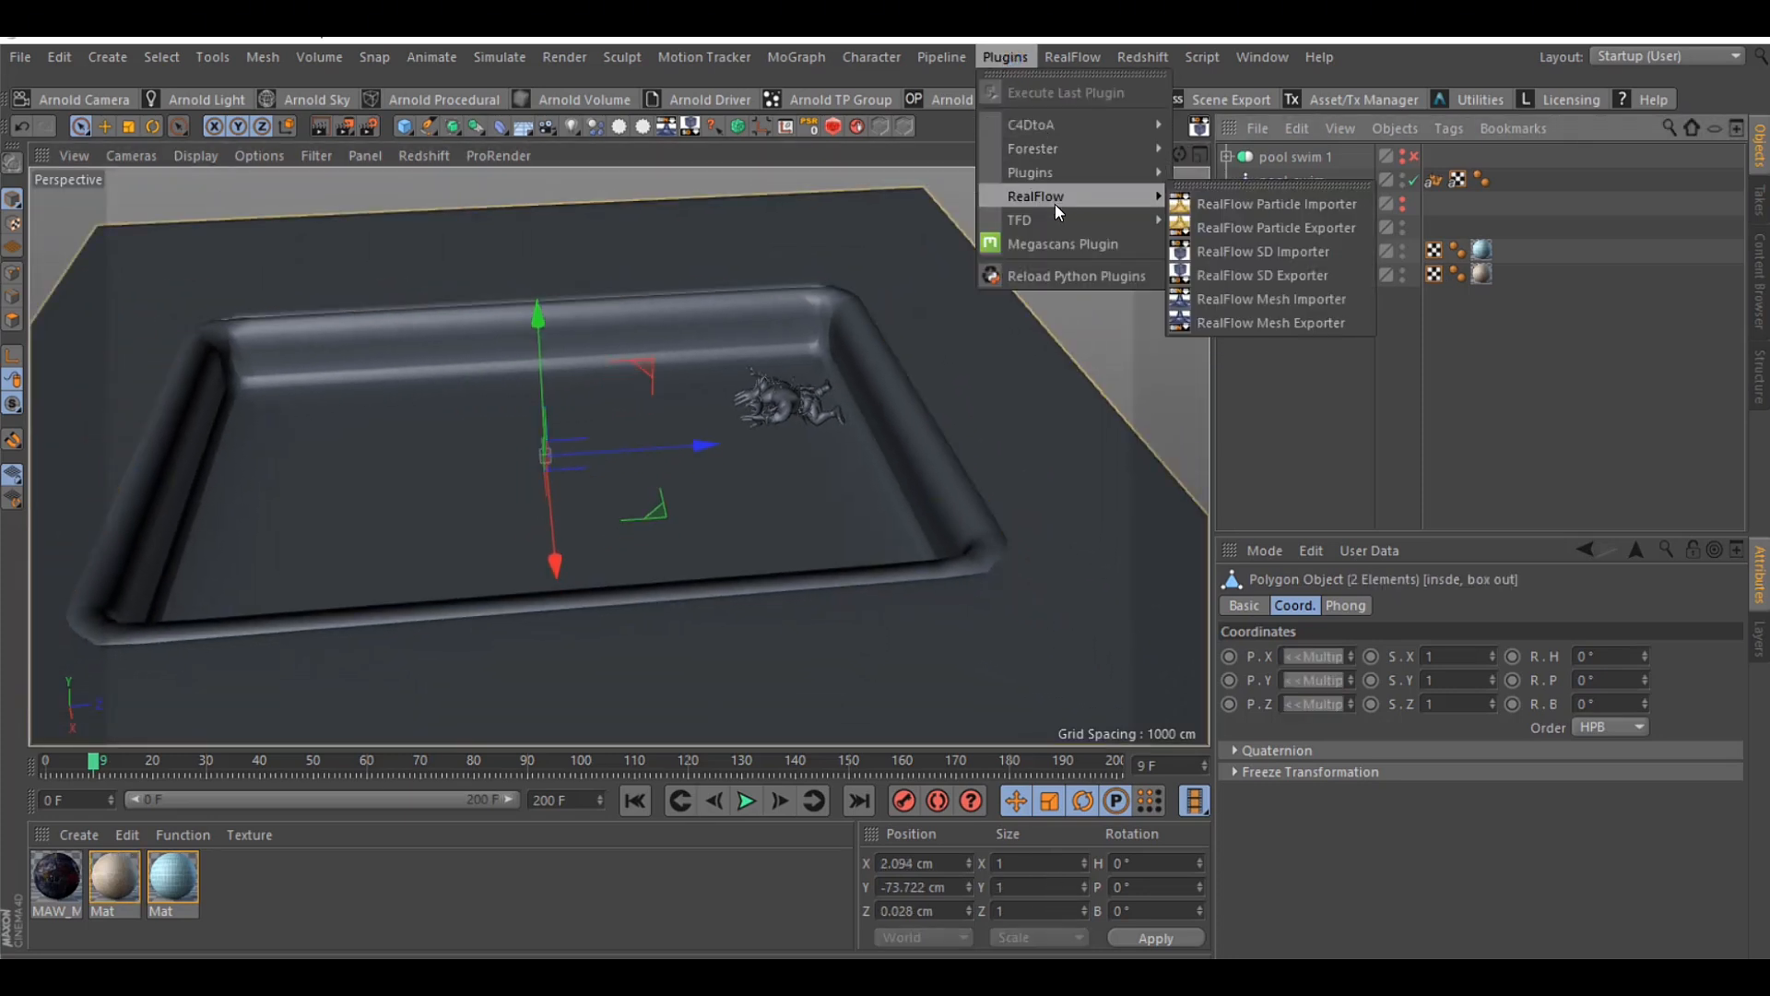
{"action": "left_click", "coordinate": [1287, 277]}
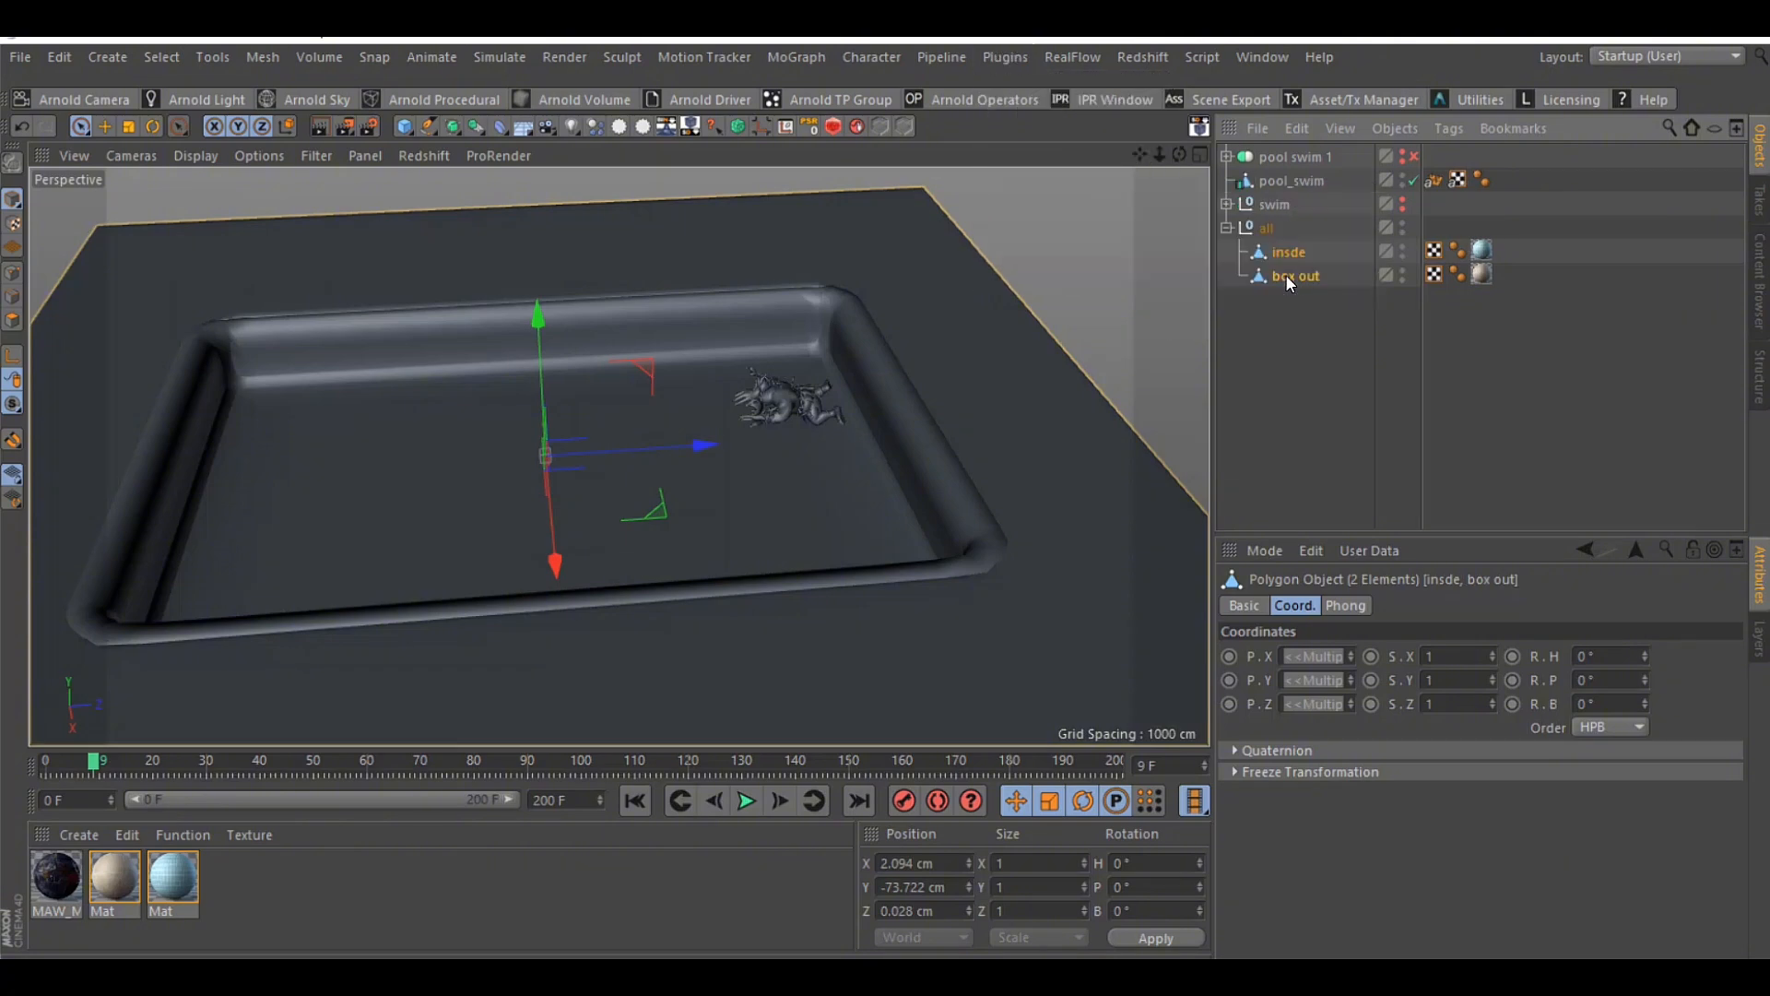
{"action": "left_click_drag", "start_coordinate": [1248, 46], "coordinate": [839, 91]}
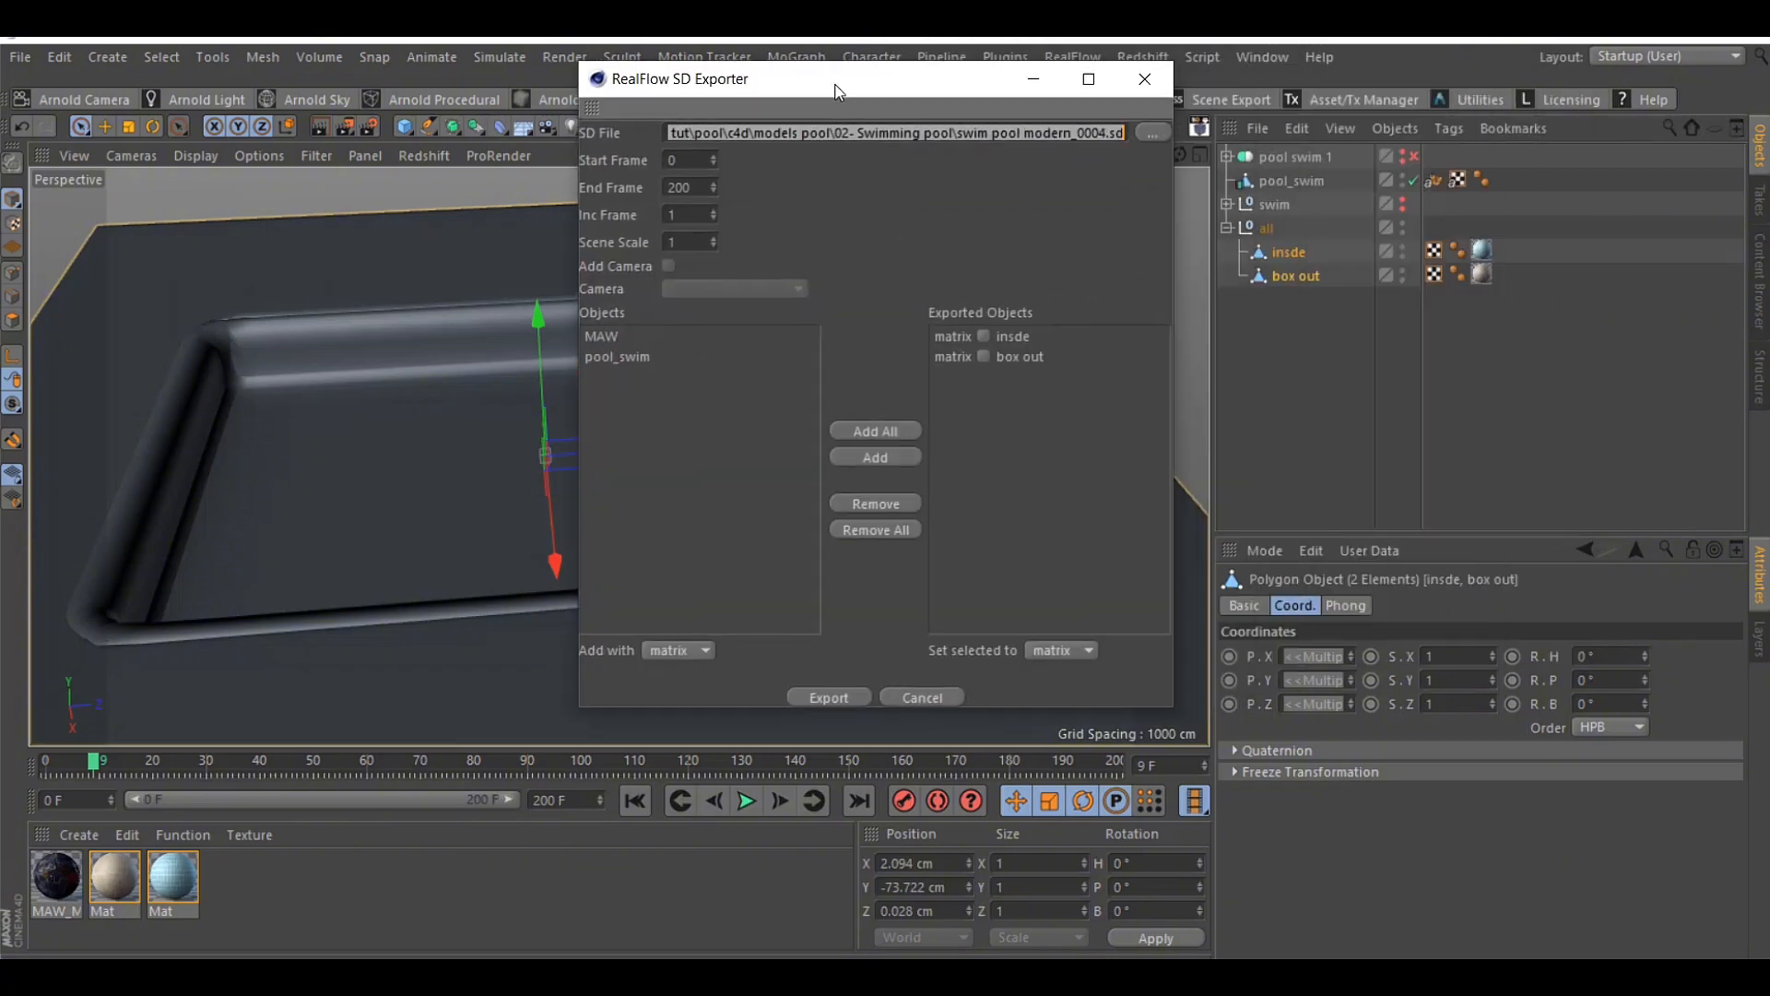
Review the exported objects and the end frame in the SD Exporter, and close it without exporting
{"action": "left_click", "coordinate": [1016, 340]}
{"action": "left_click", "coordinate": [1027, 354]}
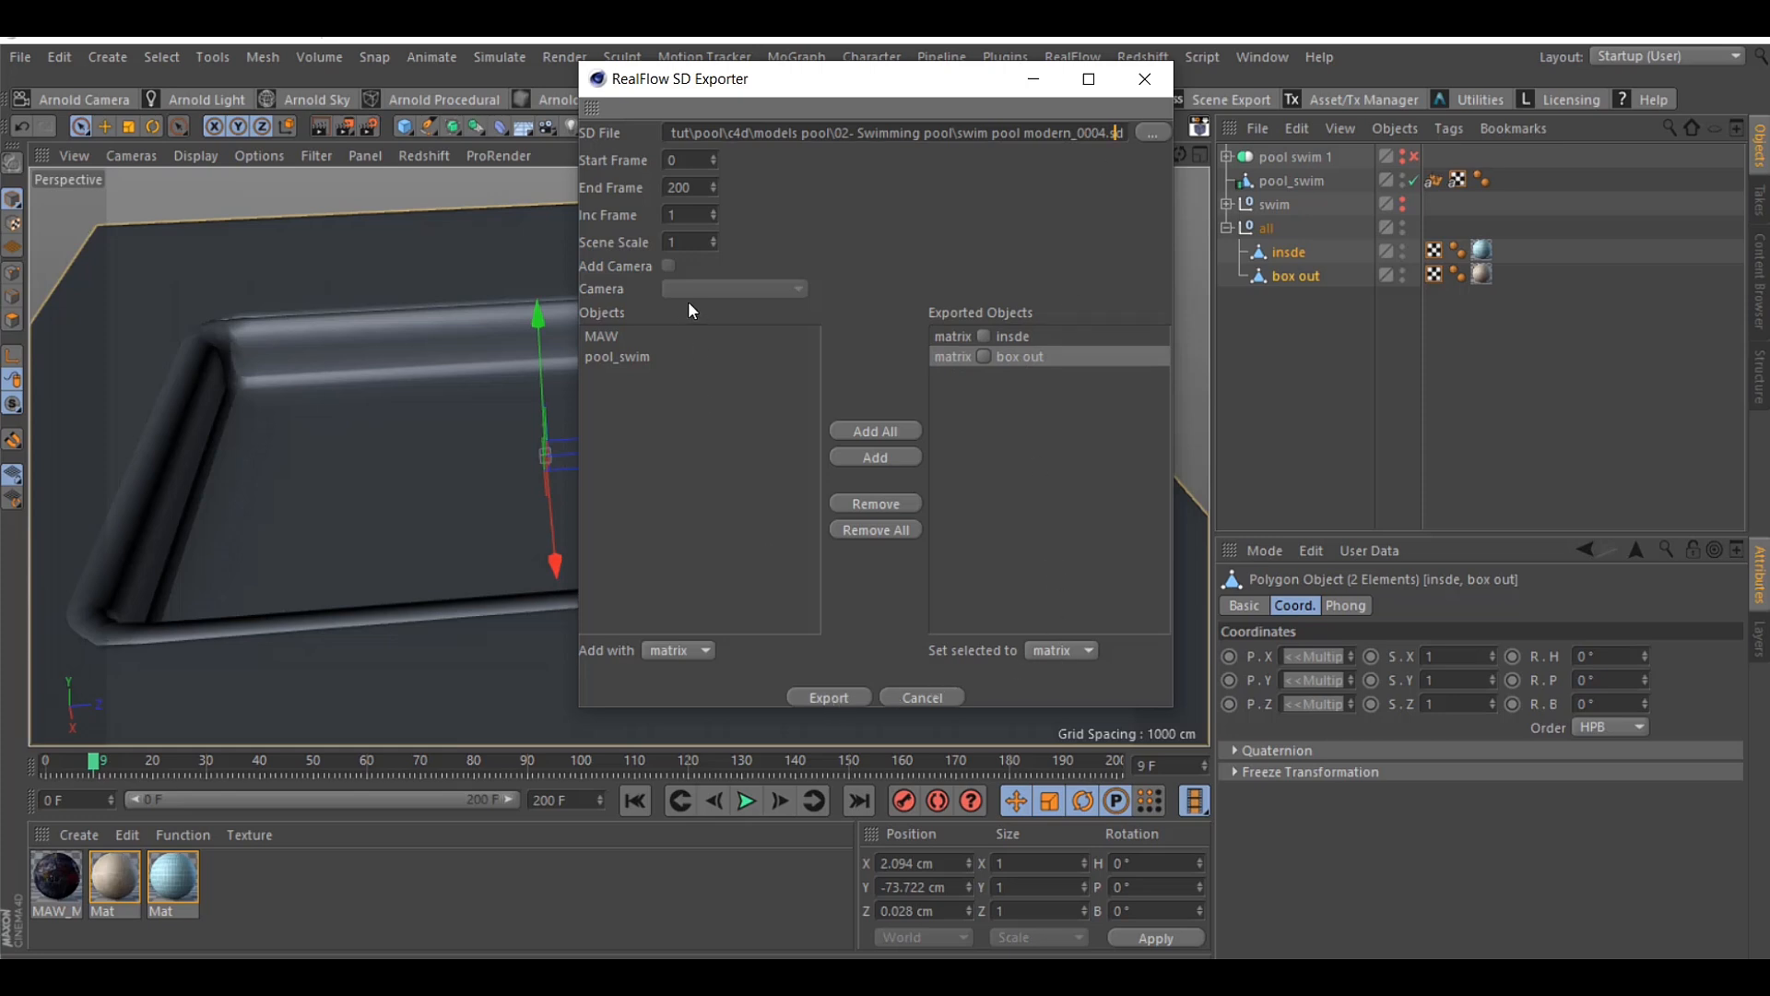
{"action": "double_click", "coordinate": [705, 188]}
{"action": "left_click", "coordinate": [1125, 83]}
Examine the object commands available for the selected insde and box out pool objects
{"action": "right_click", "coordinate": [1287, 278]}
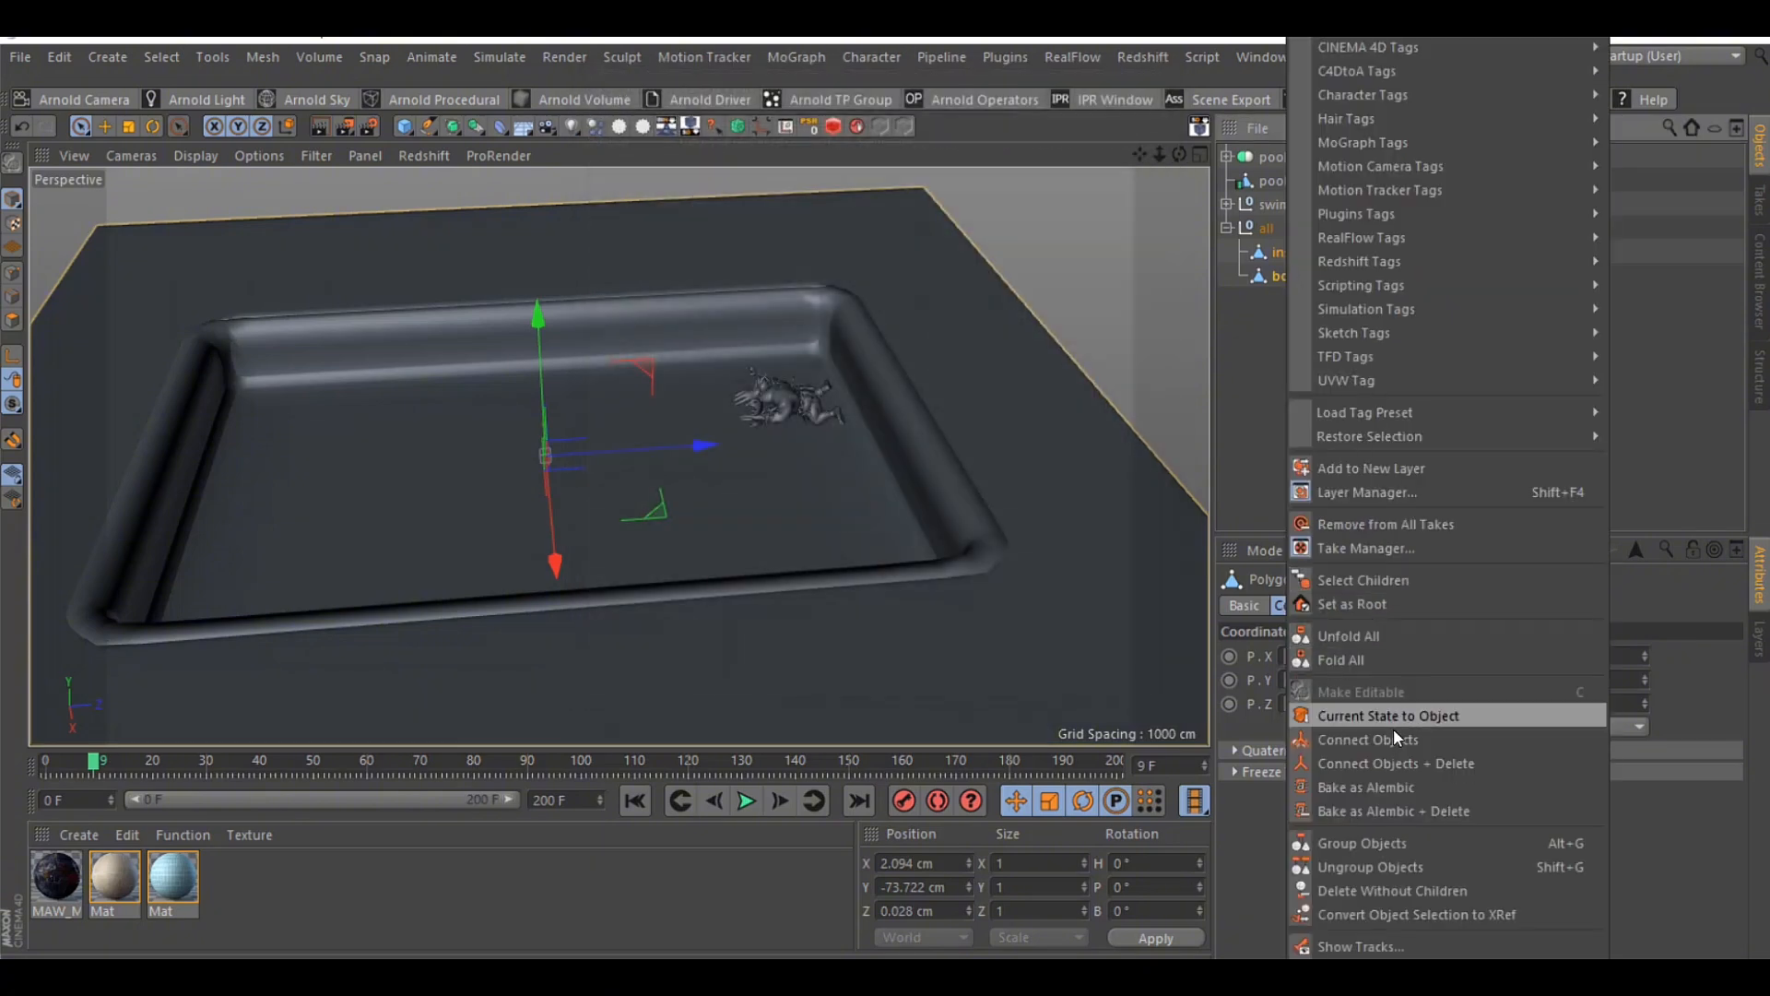
{"action": "left_click", "coordinate": [1259, 406]}
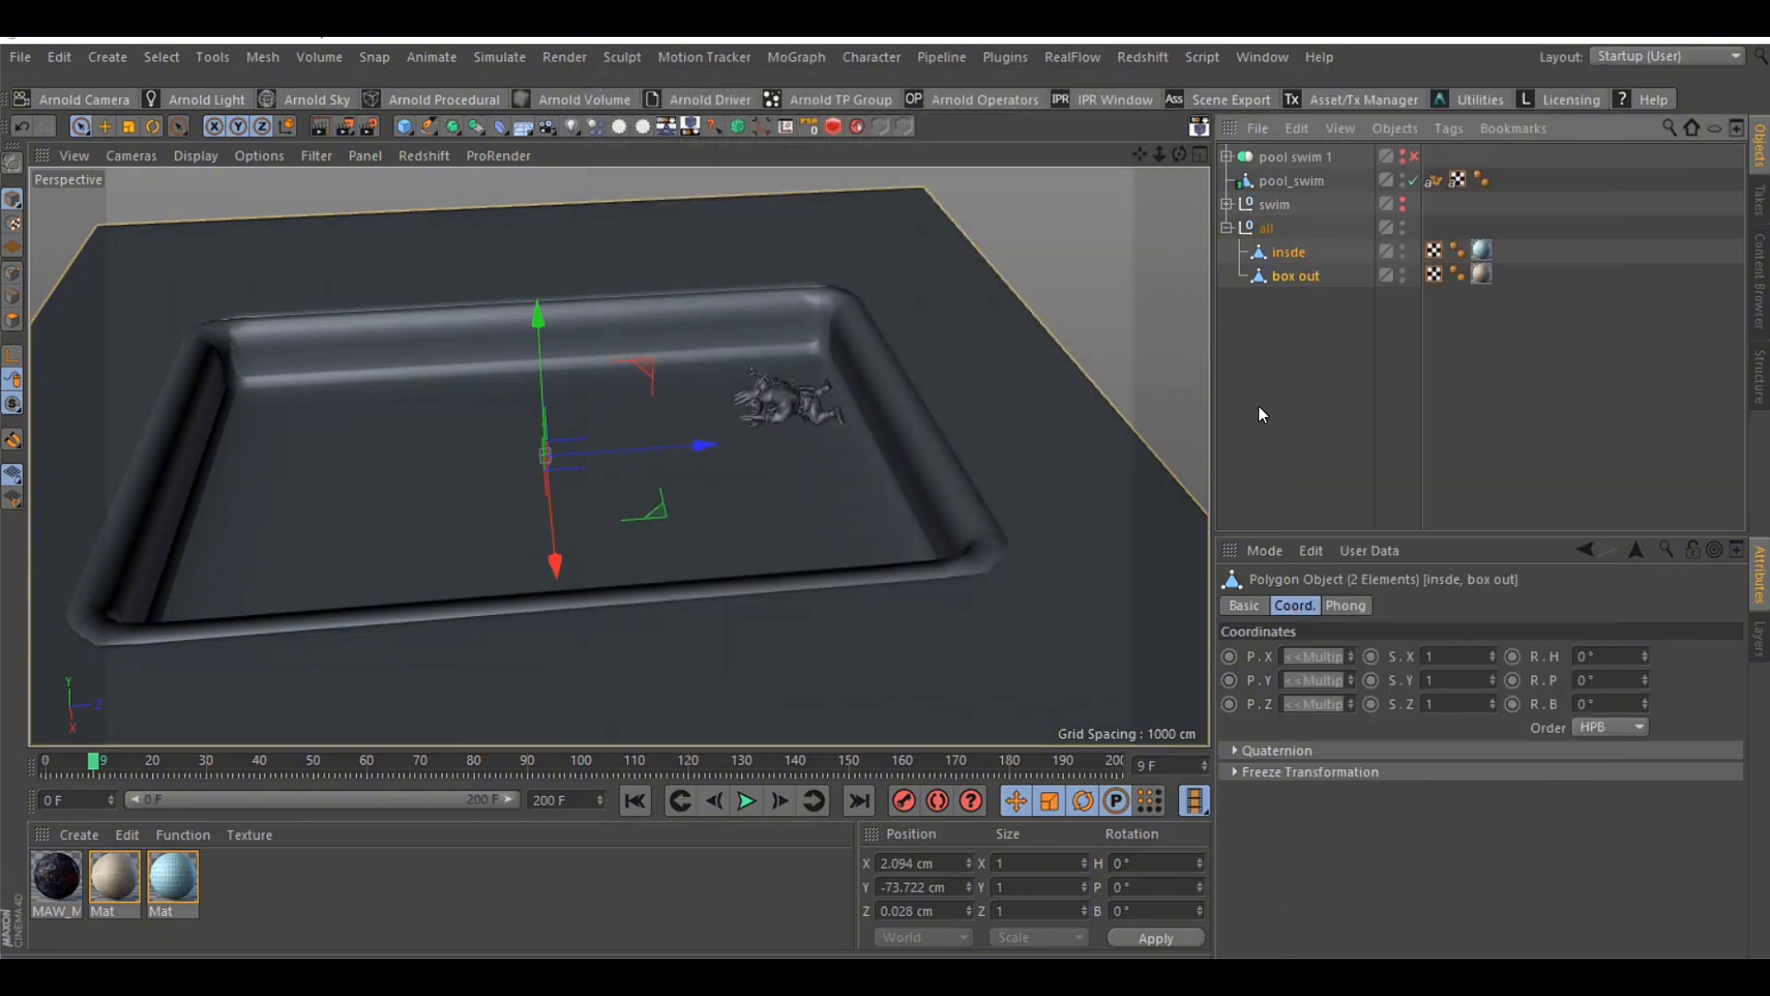
{"action": "left_click_drag", "start_coordinate": [1180, 154], "coordinate": [1152, 162]}
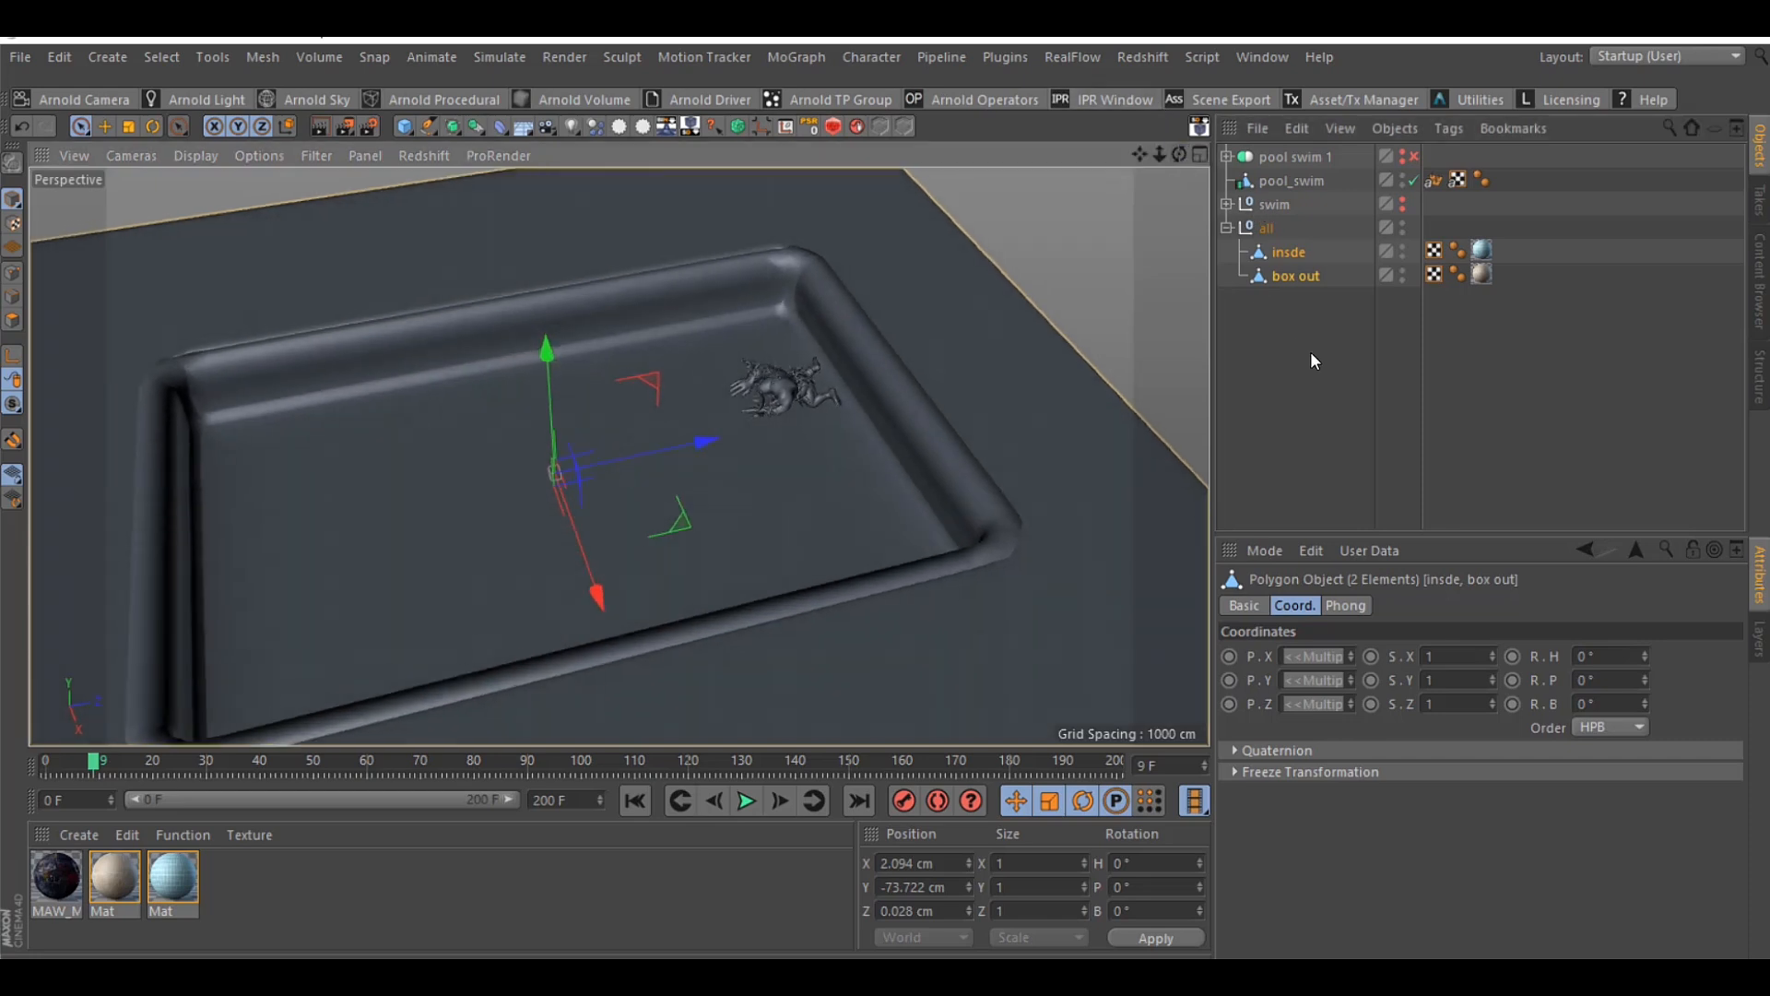
{"action": "left_click", "coordinate": [1353, 440]}
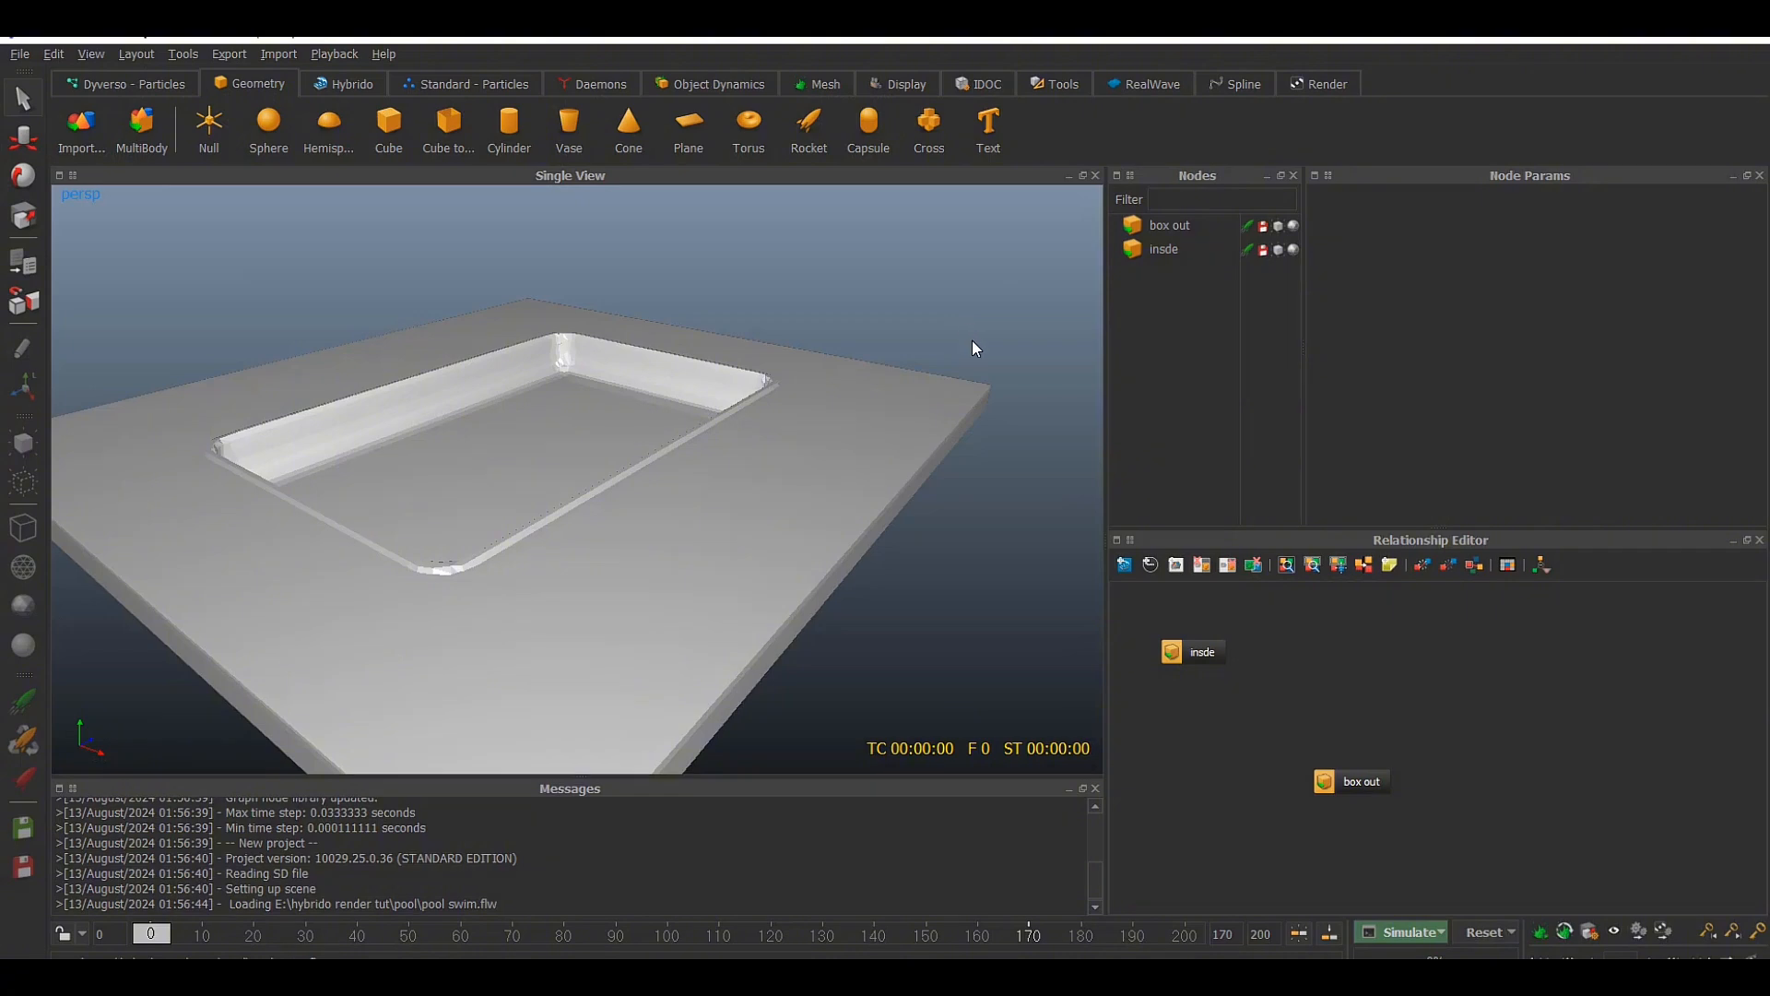
Switch to RealFlow and inspect the box out and insde pool nodes in the loaded scene
{"action": "left_click_drag", "start_coordinate": [972, 341], "coordinate": [887, 336], "text": "alt"}
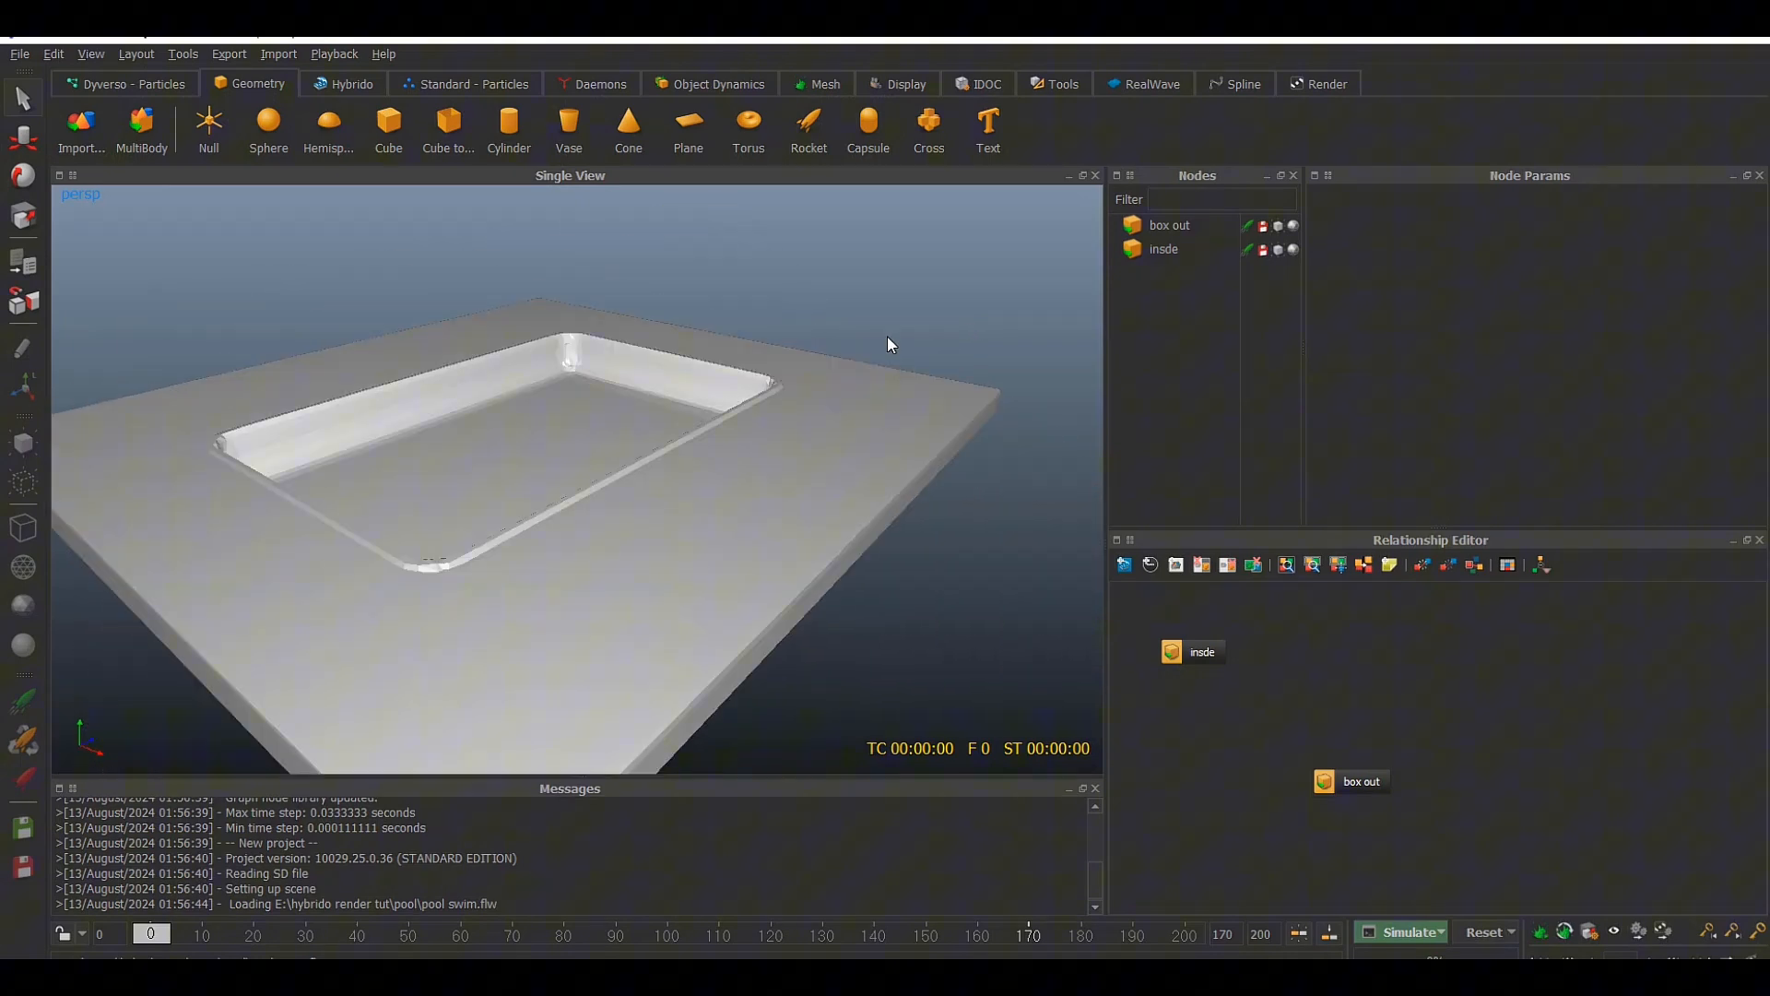
{"action": "left_click", "coordinate": [1169, 227]}
{"action": "left_click", "coordinate": [1174, 280]}
{"action": "left_click", "coordinate": [81, 129]}
{"action": "left_click", "coordinate": [1166, 249]}
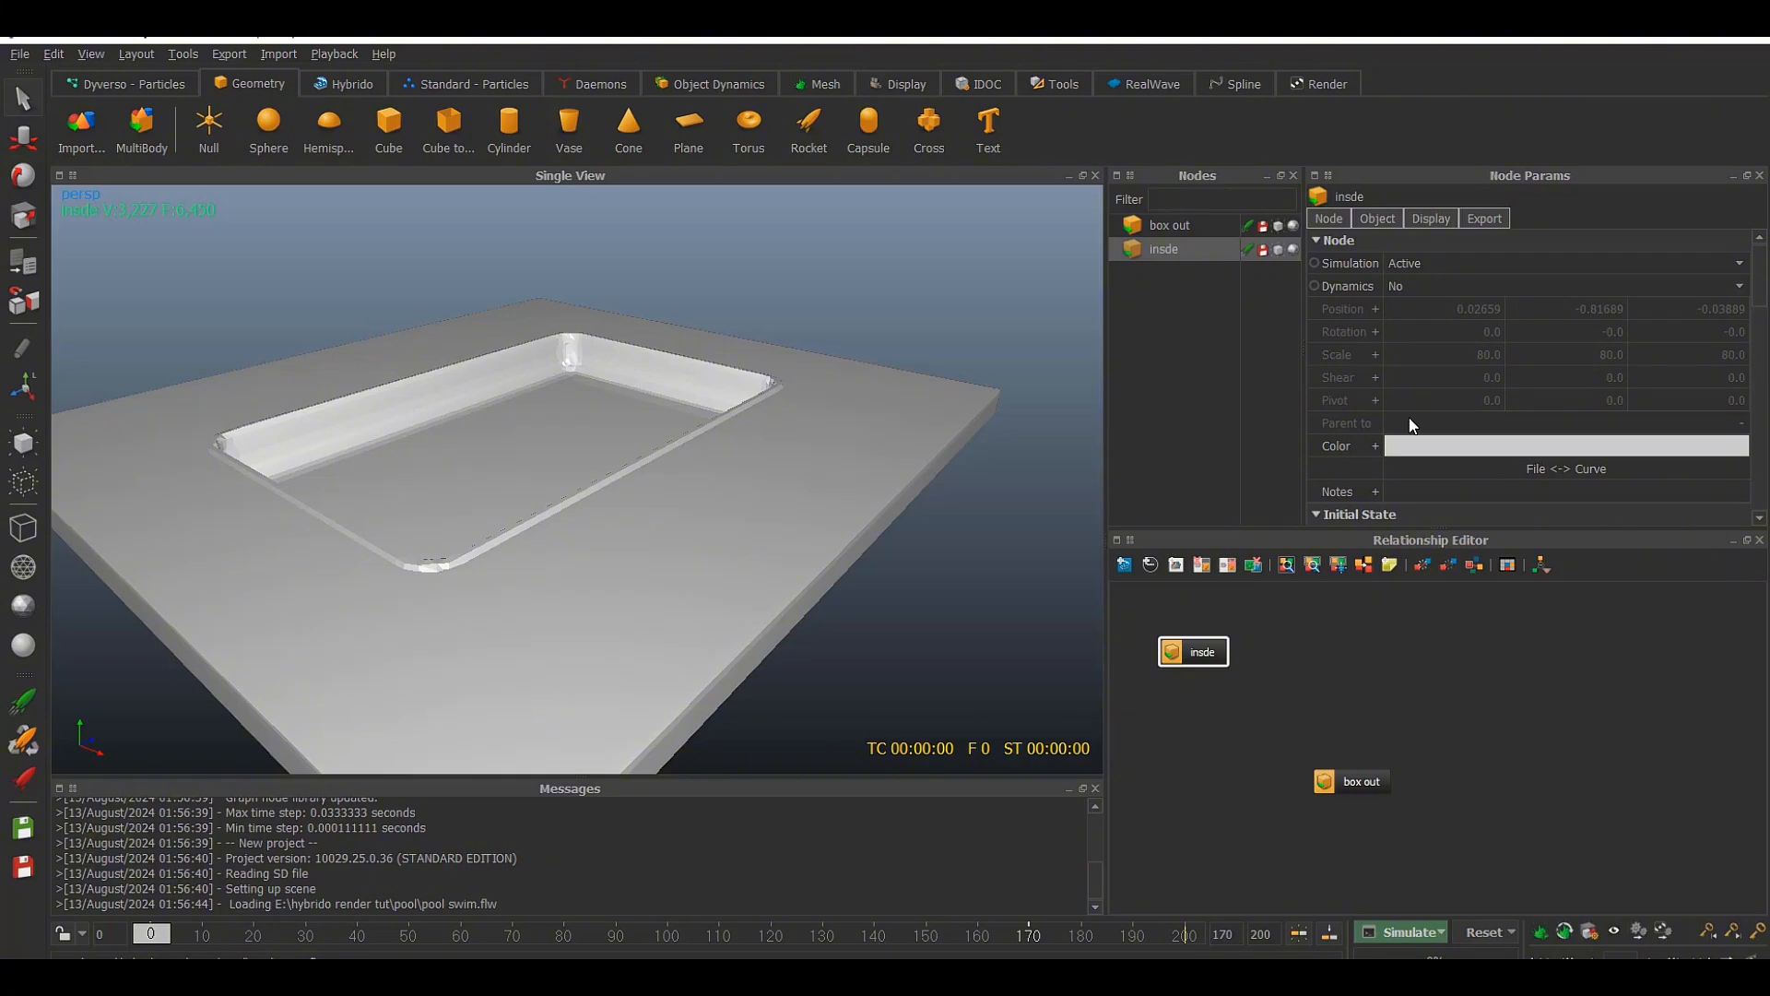
Close the Relationship Editor and examine the SD and volume parameters of the box out node
{"action": "left_click", "coordinate": [1169, 225]}
{"action": "left_click_drag", "start_coordinate": [928, 340], "coordinate": [887, 368], "text": "alt"}
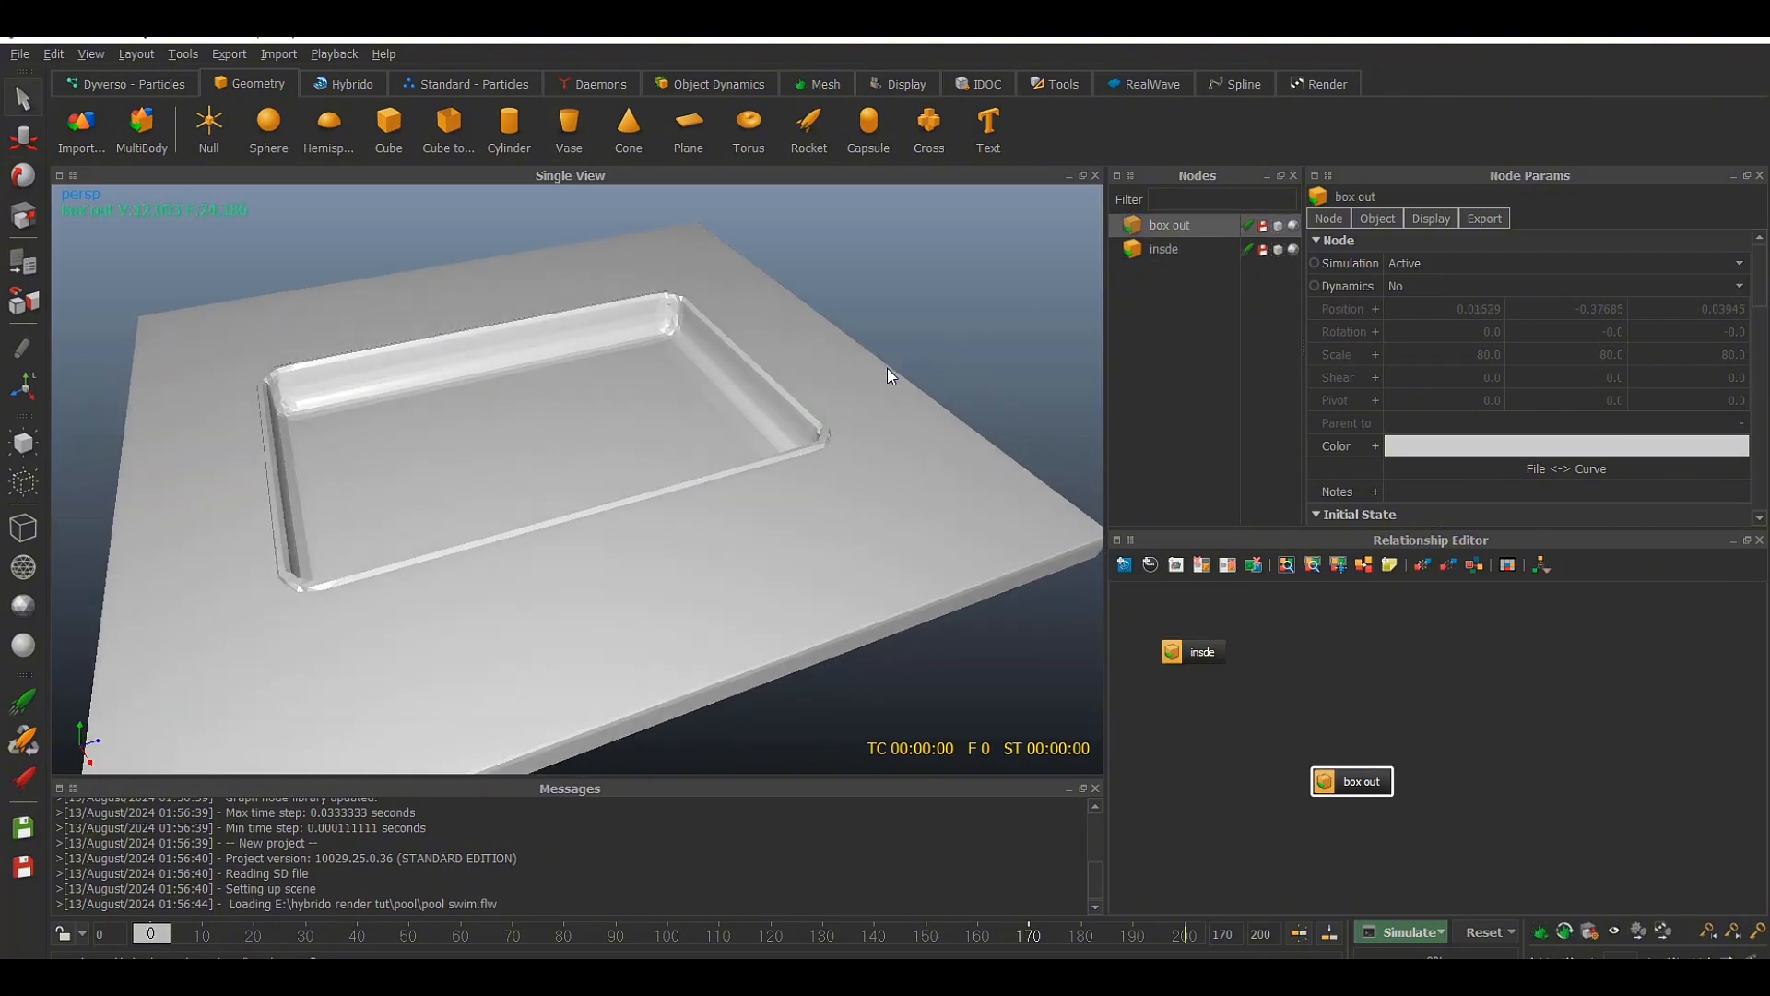
{"action": "left_click", "coordinate": [1759, 540]}
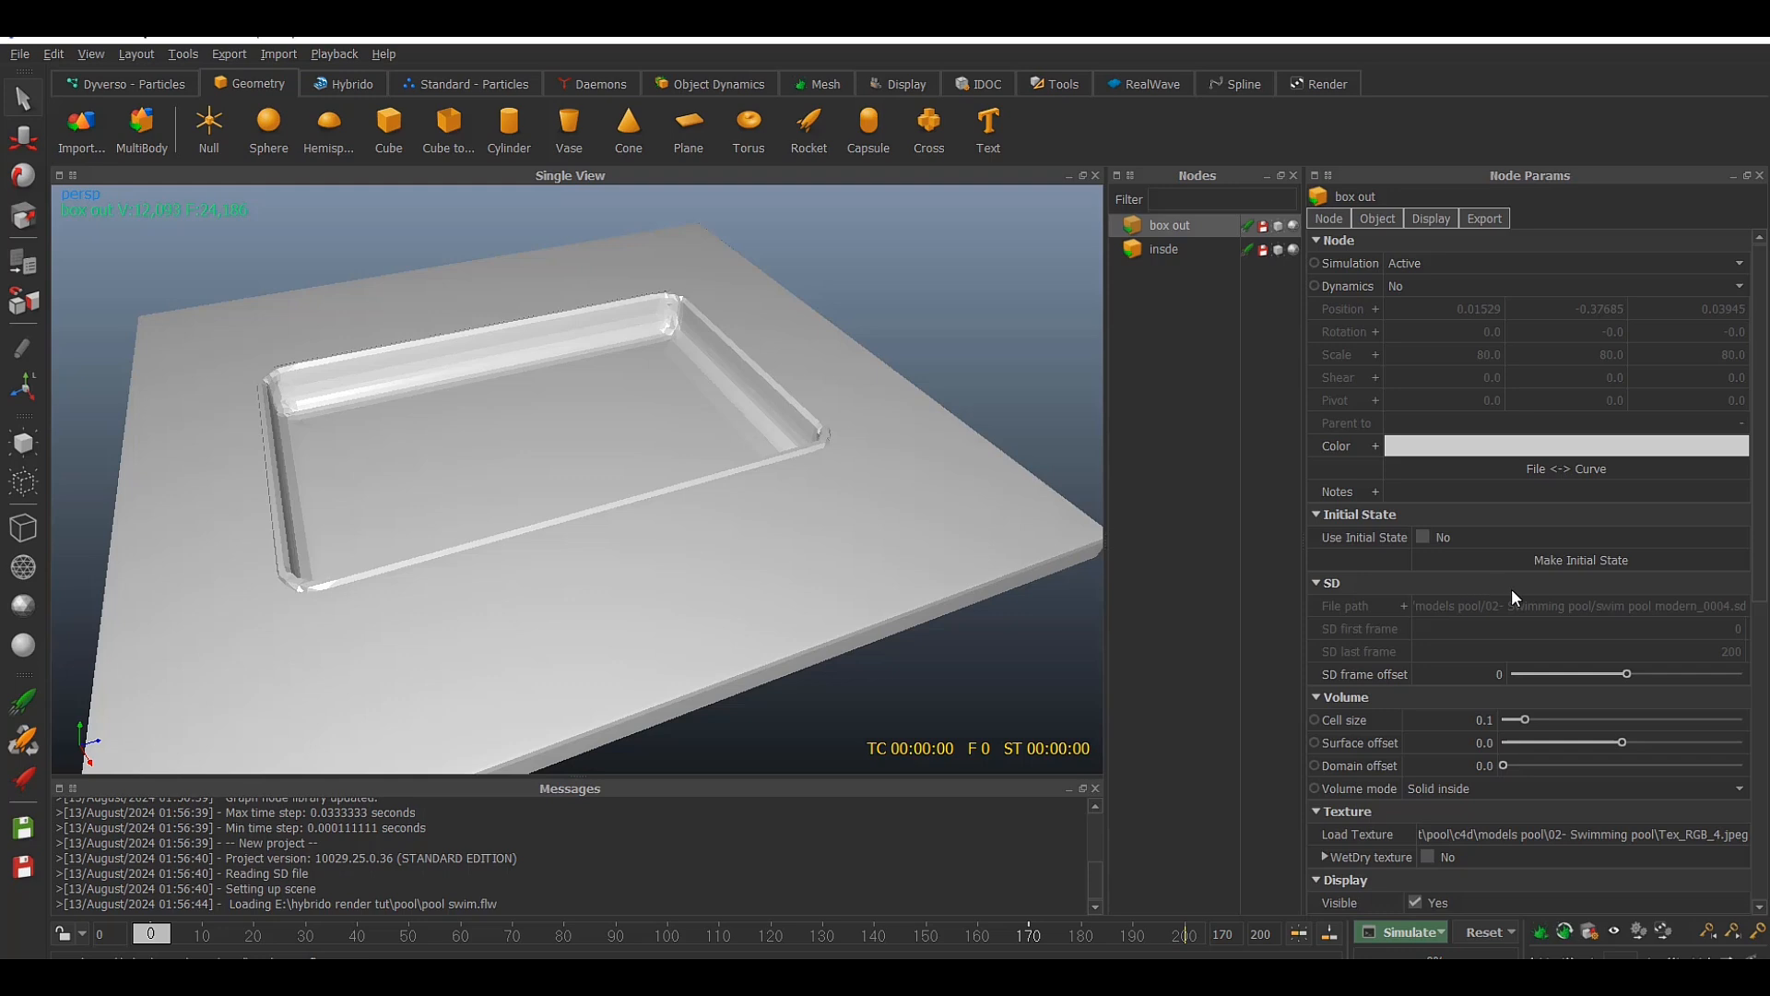
{"action": "left_click", "coordinate": [1186, 249]}
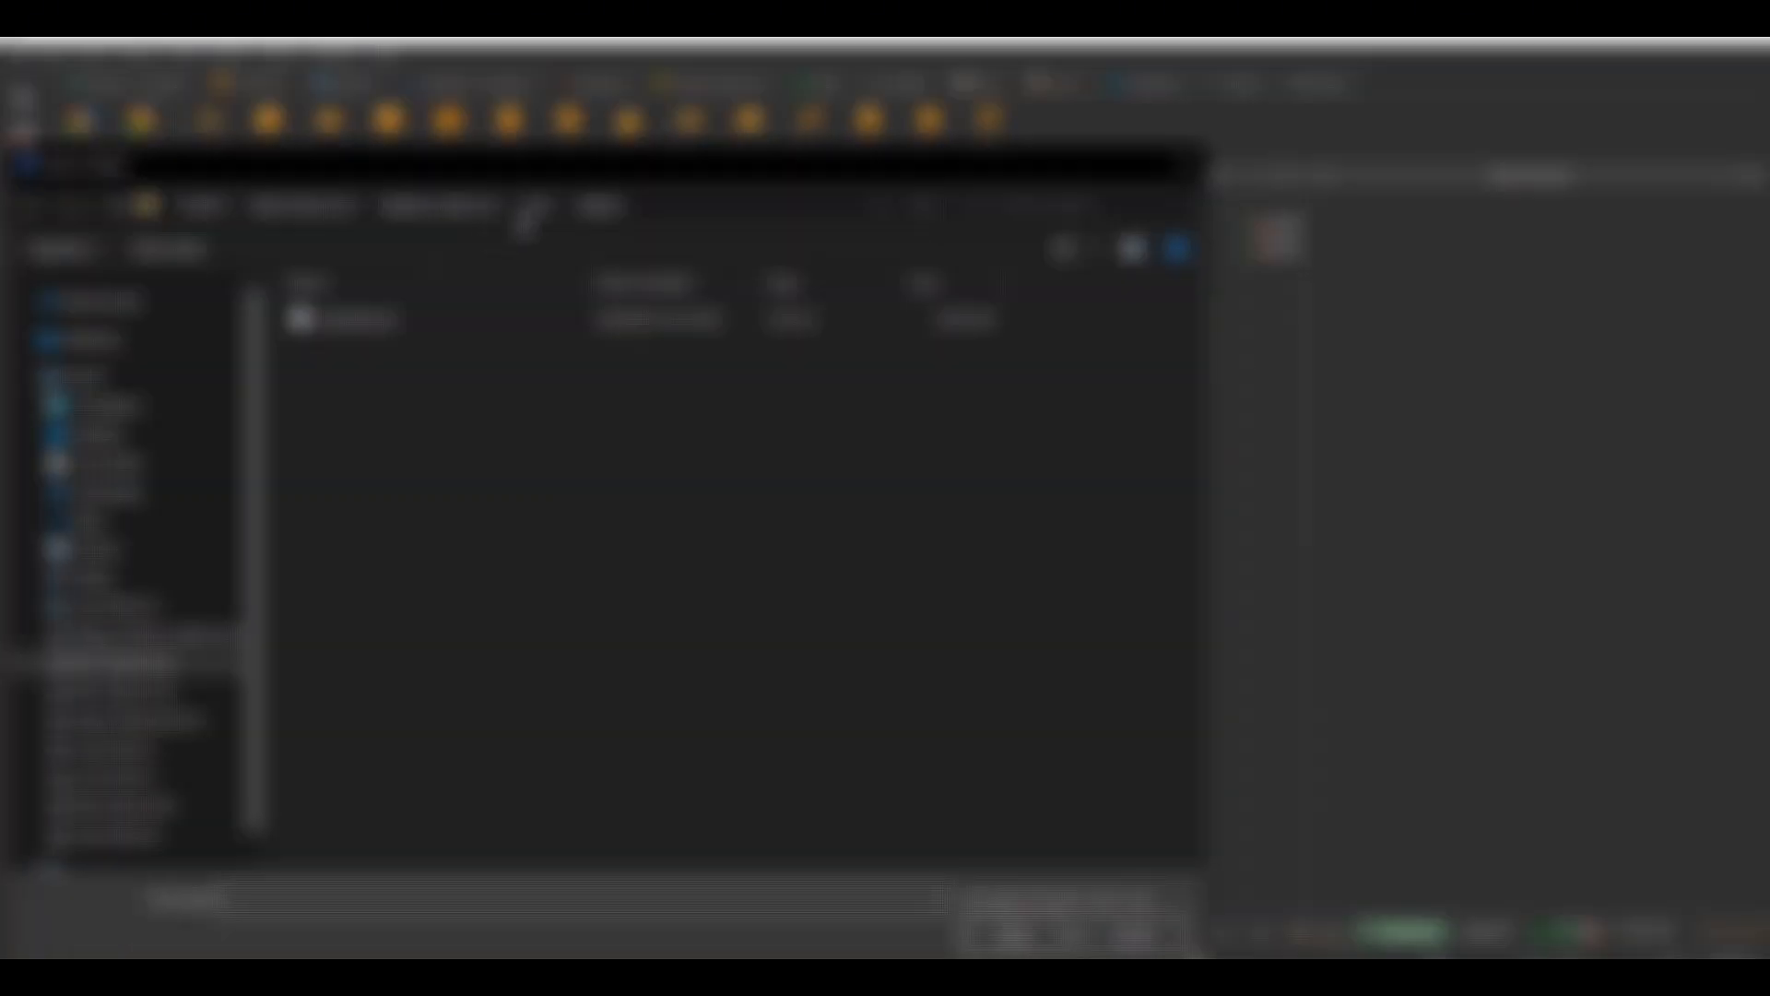
Import the swimmer's Alembic file pool_swim_3.abc from the Swimming pool project's alembic folder
{"action": "left_click", "coordinate": [531, 206]}
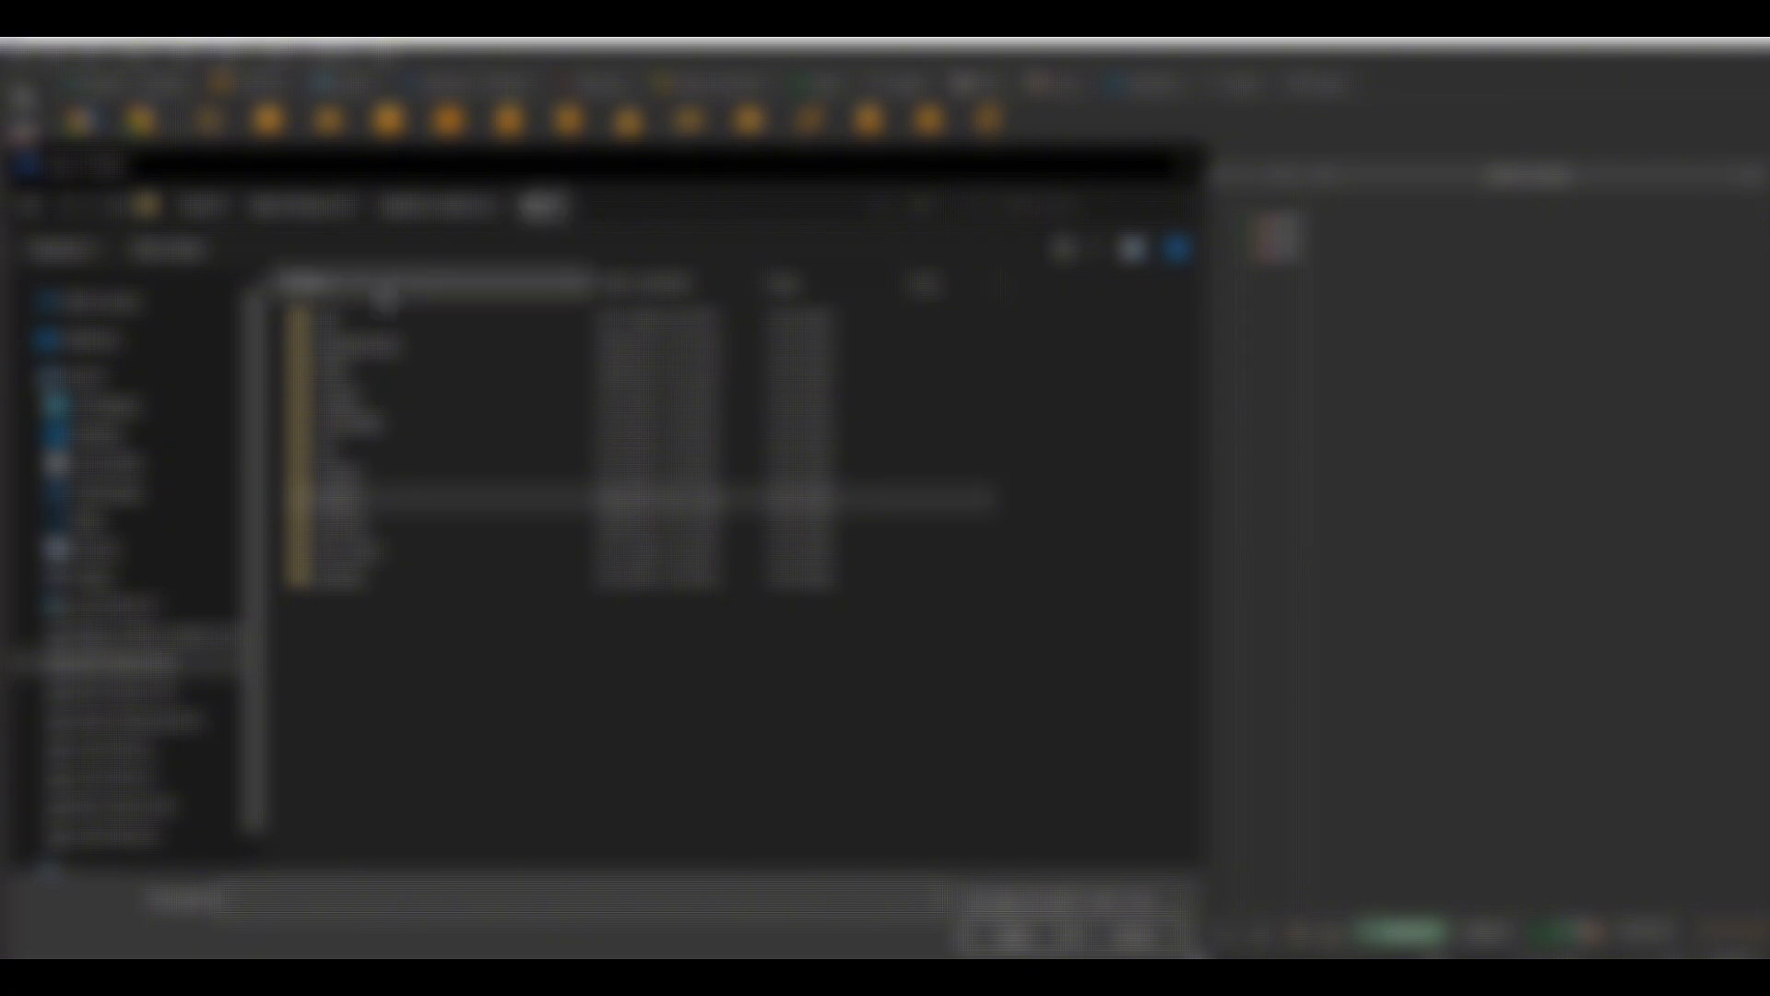
{"action": "double_click", "coordinate": [376, 318]}
{"action": "double_click", "coordinate": [373, 319]}
{"action": "double_click", "coordinate": [372, 319]}
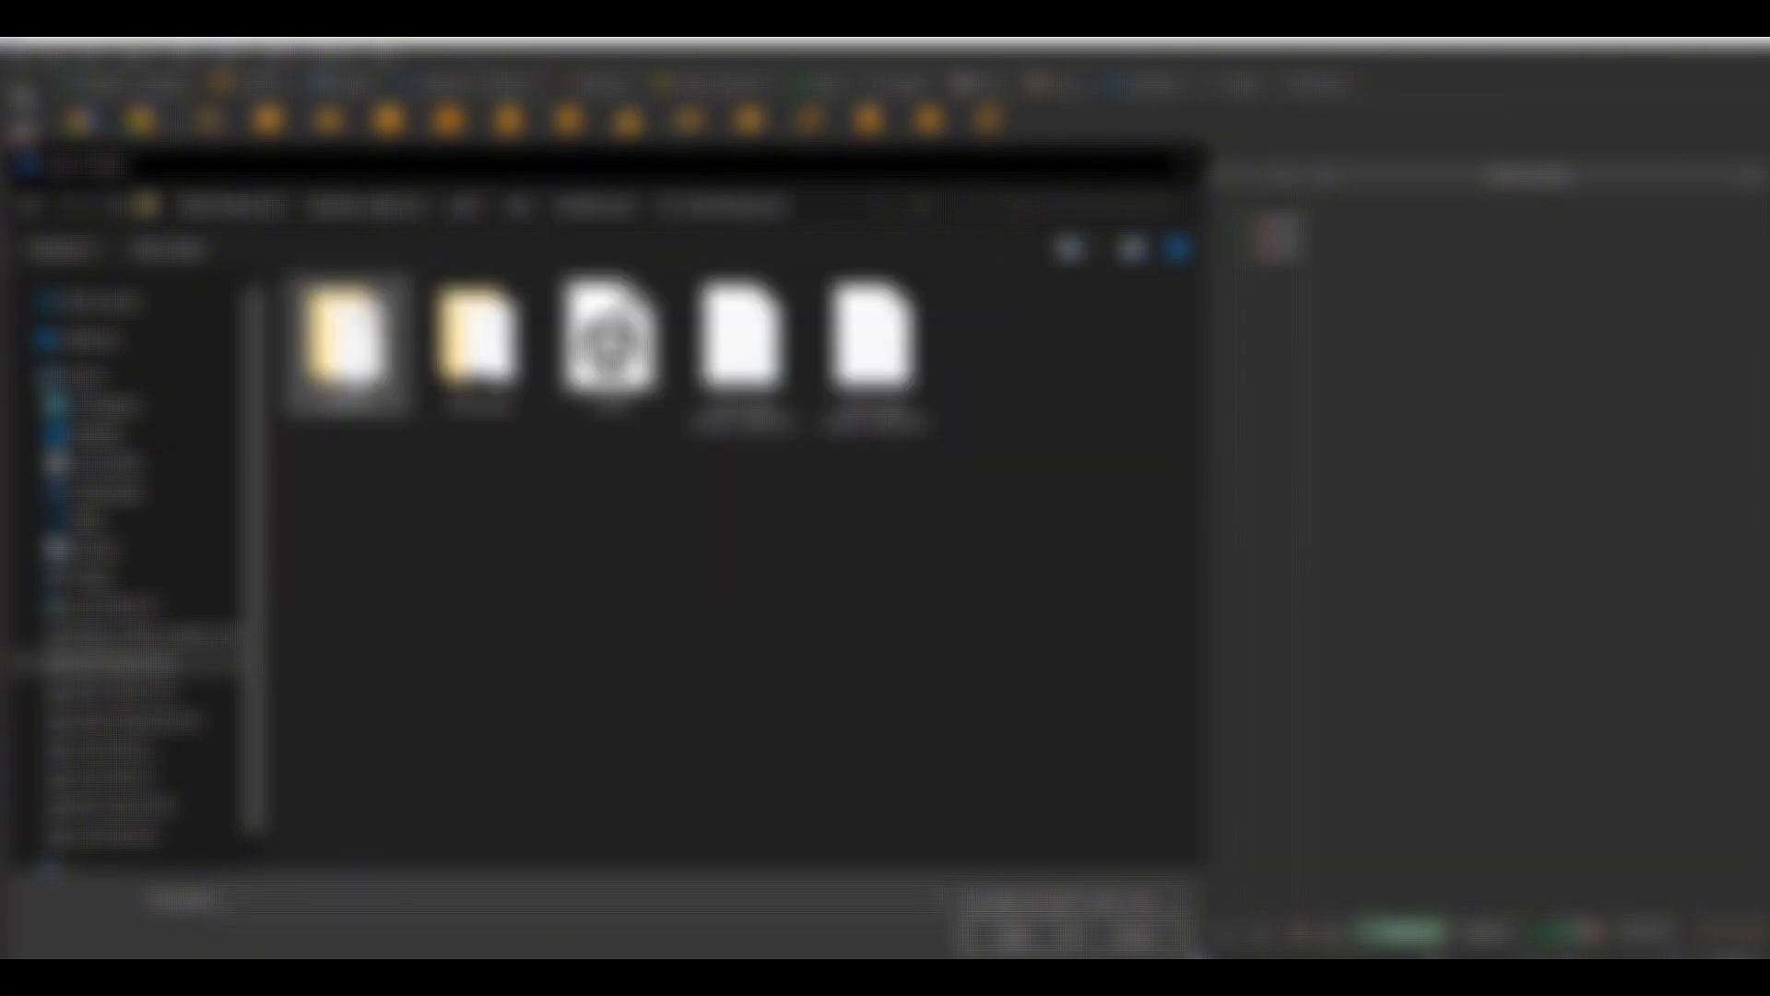
{"action": "double_click", "coordinate": [373, 319]}
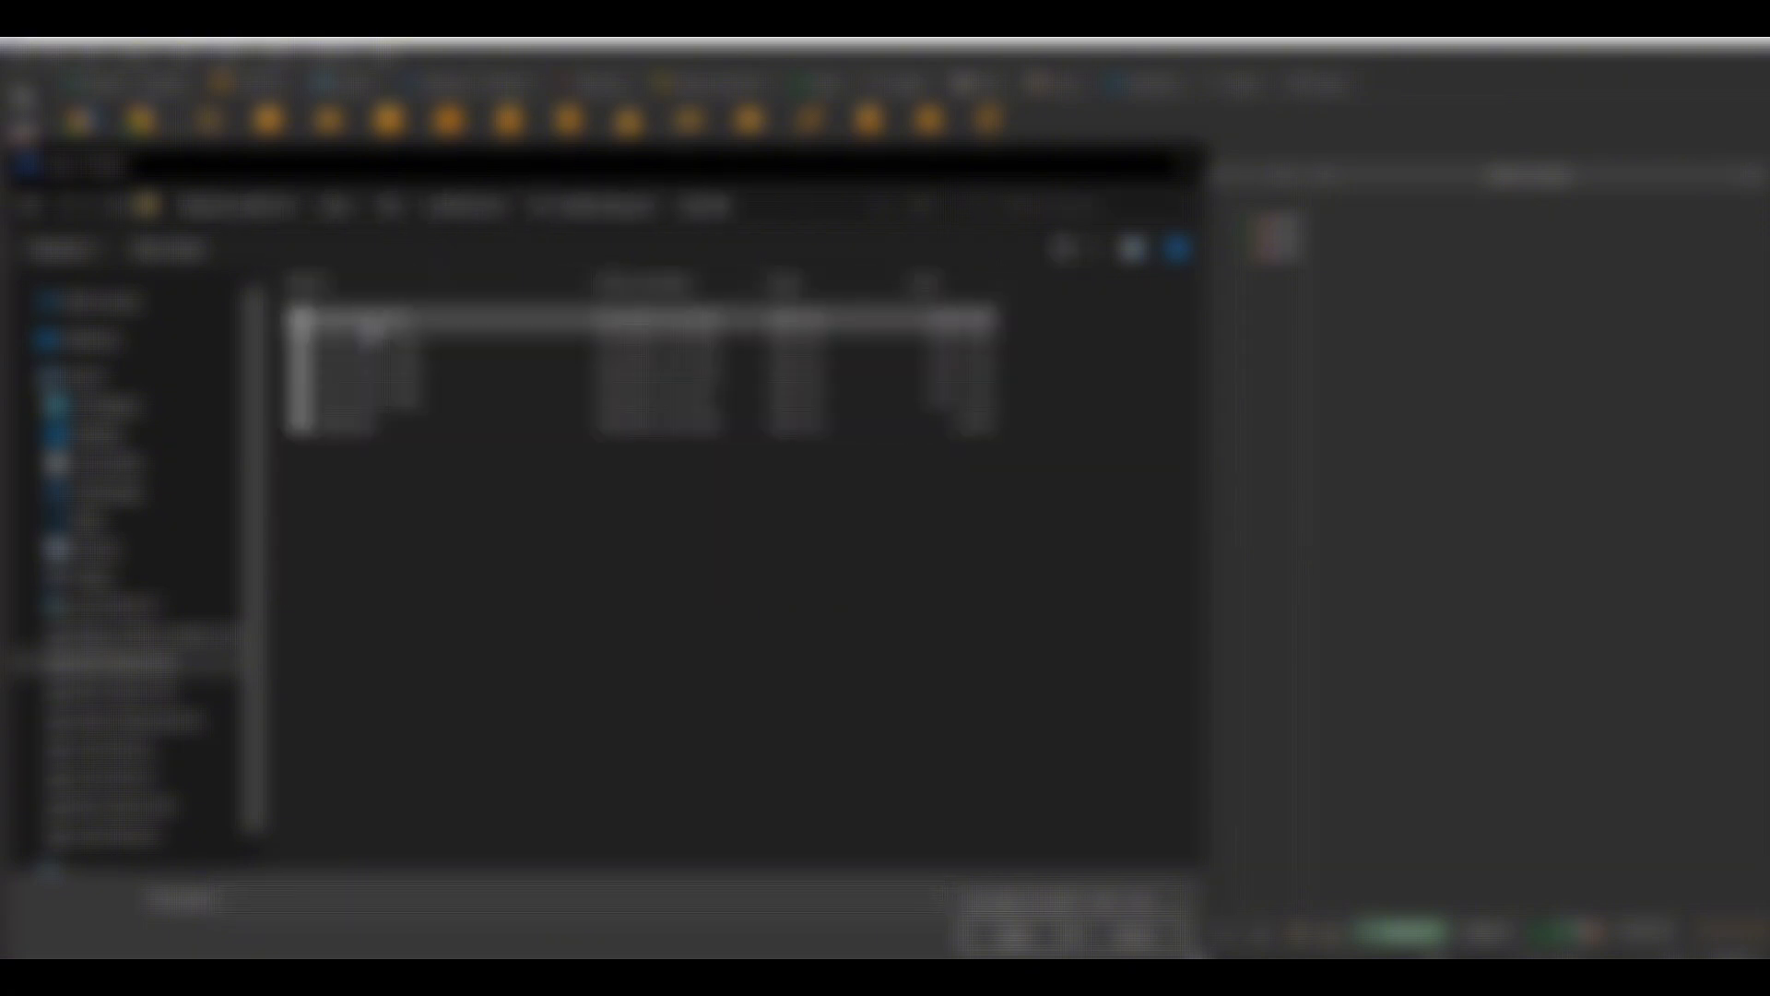
{"action": "double_click", "coordinate": [431, 391]}
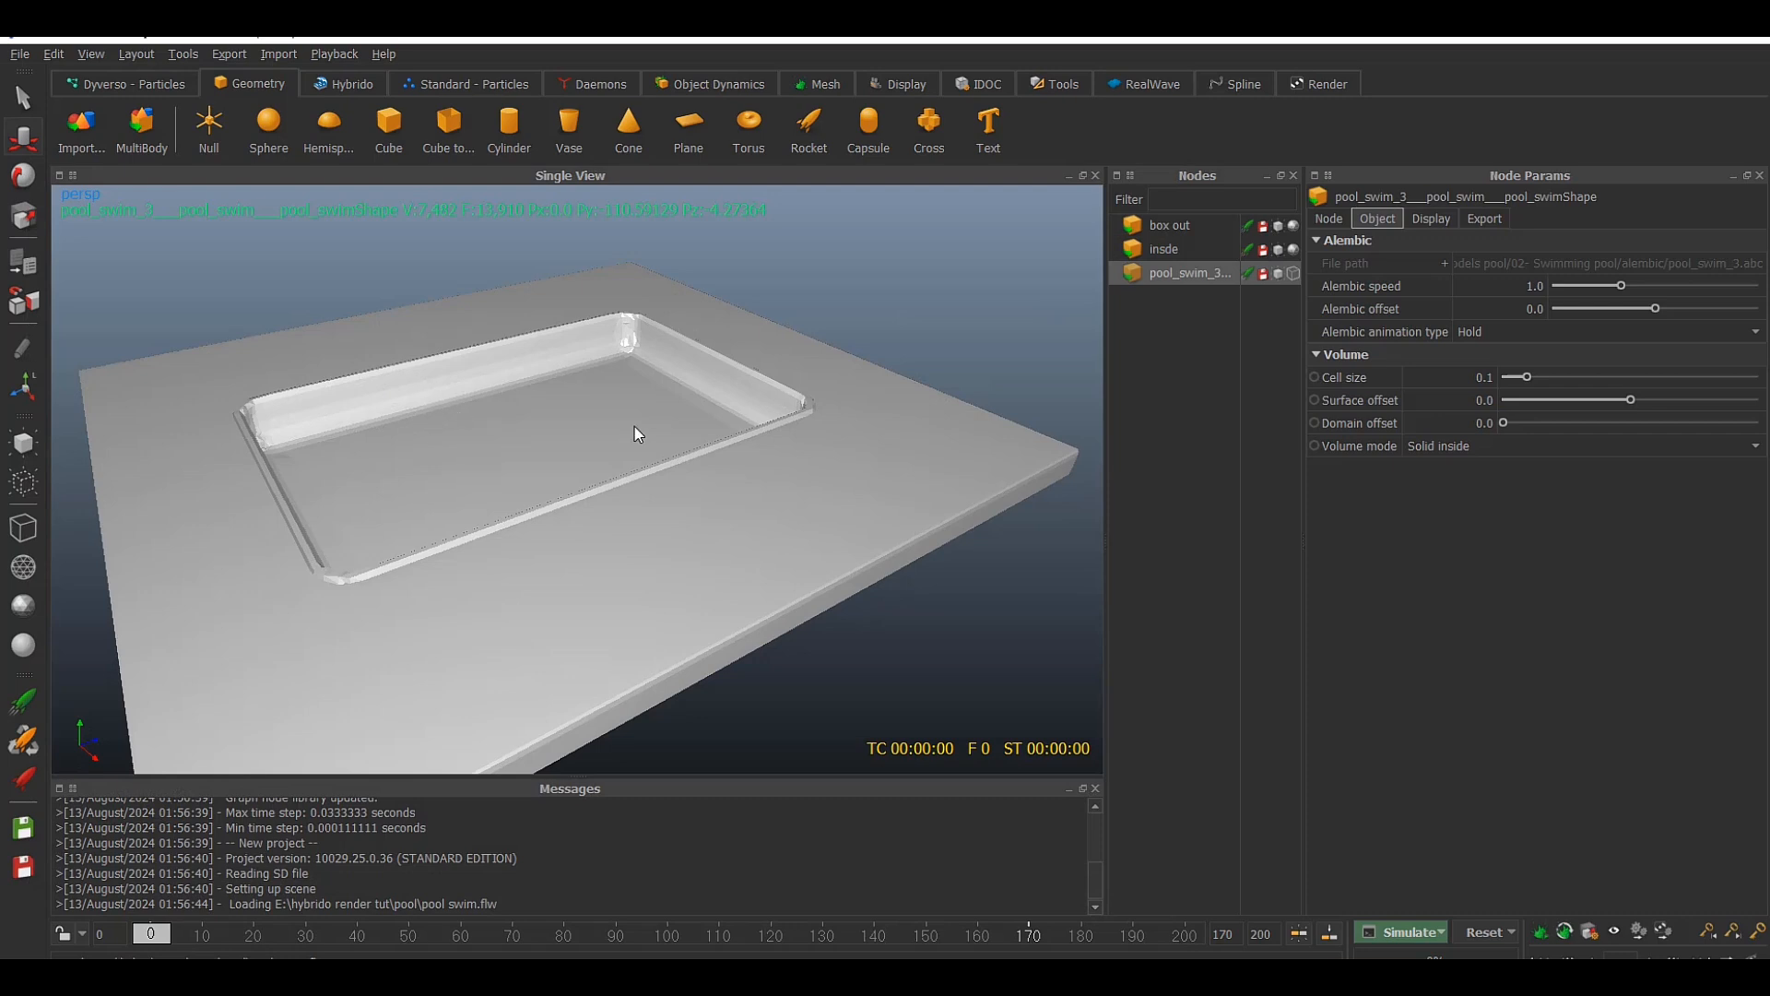
Shorten the name of the imported Alembic swimmer node to pool_swim_3
{"action": "left_click_drag", "start_coordinate": [841, 384], "coordinate": [781, 408], "text": "alt"}
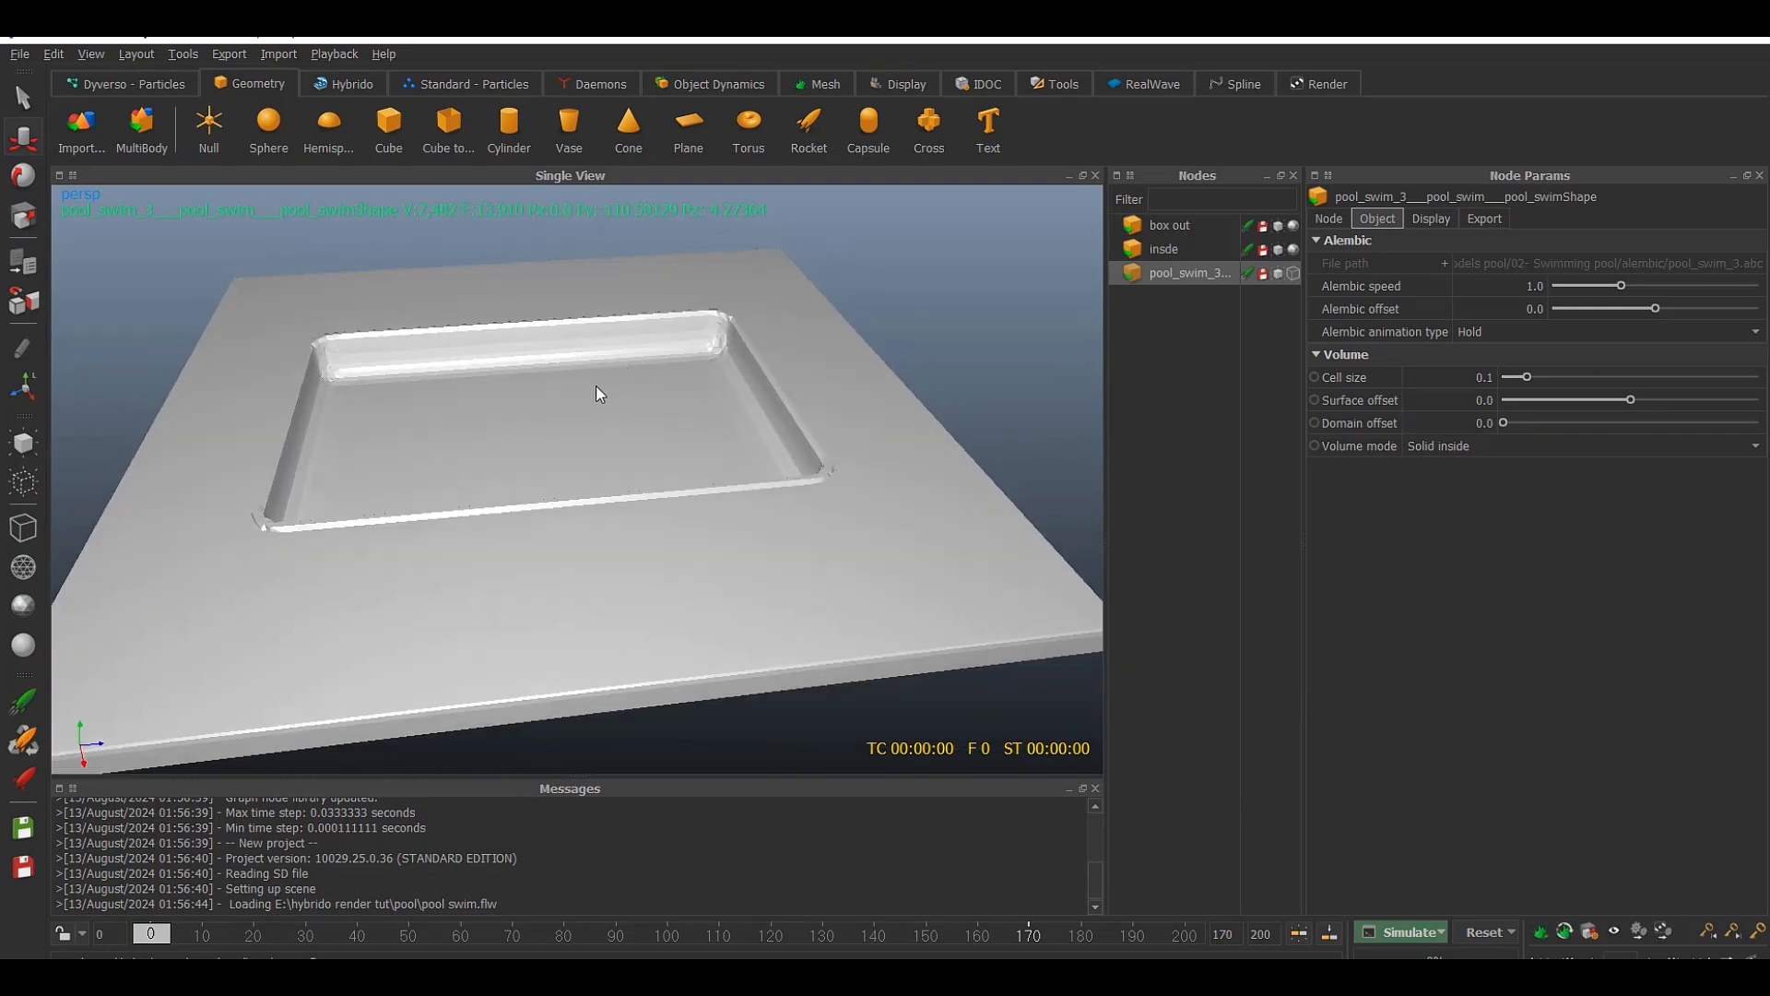
{"action": "double_click", "coordinate": [1202, 272]}
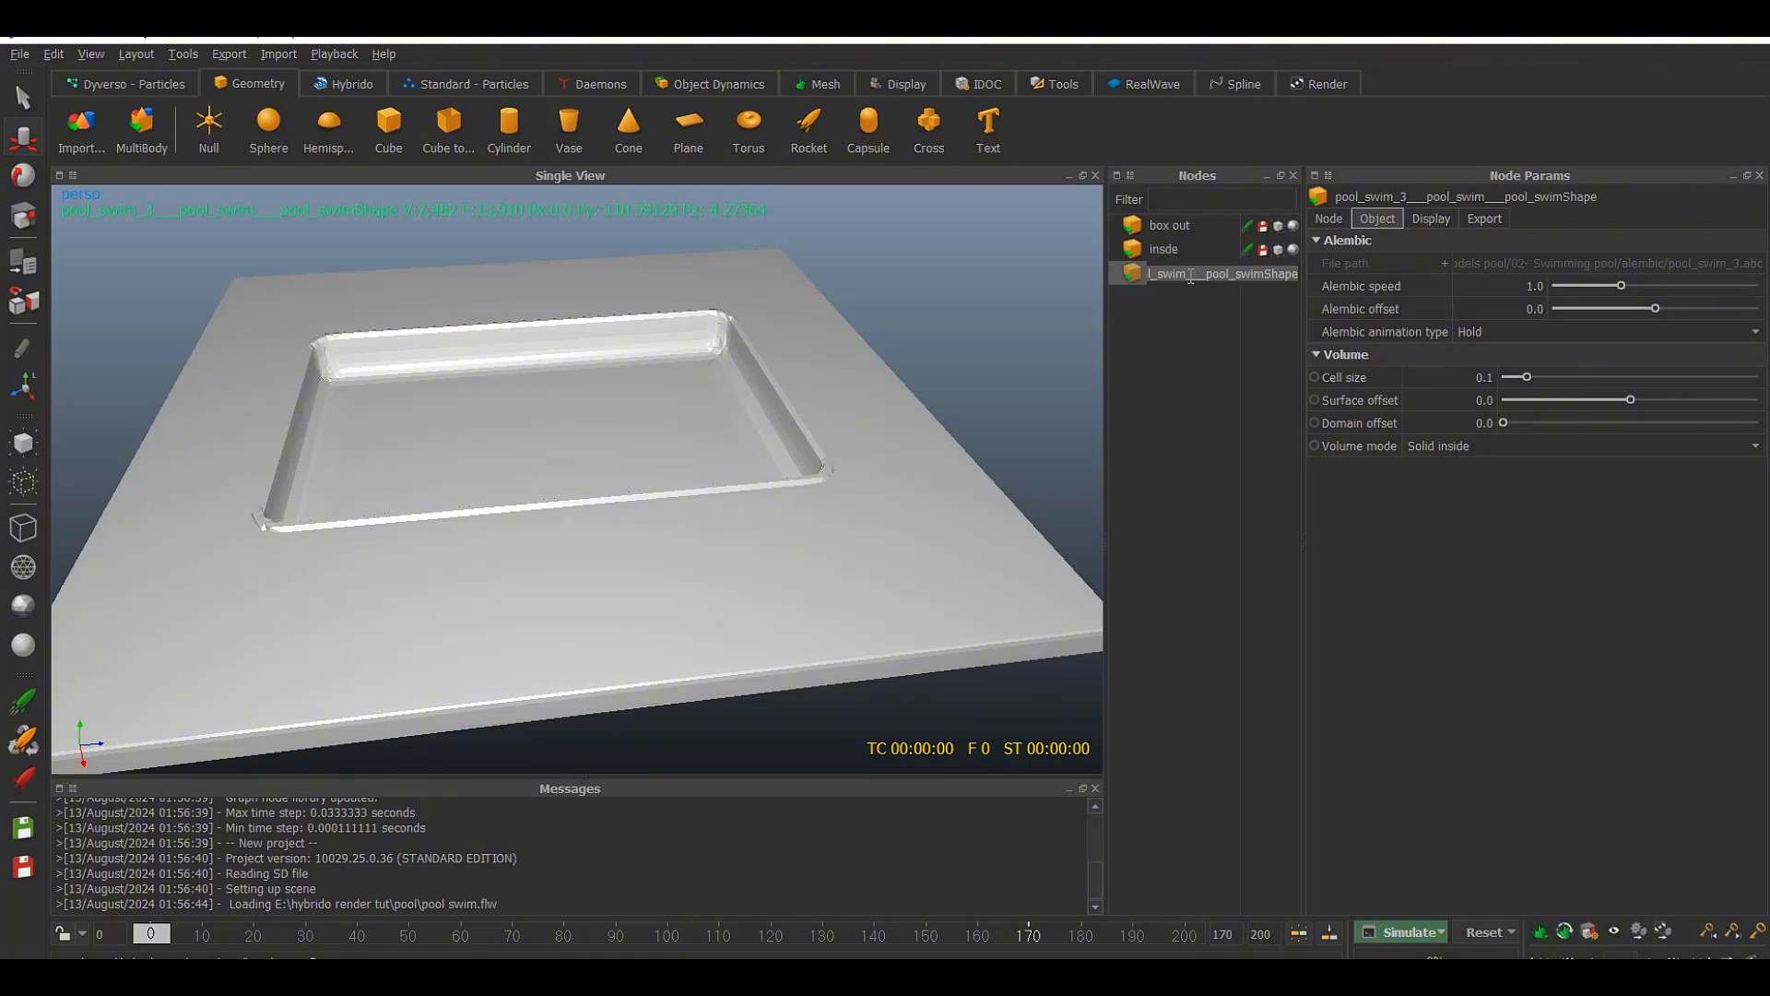
{"action": "key", "text": "Home"}
{"action": "left_click_drag", "start_coordinate": [1222, 274], "coordinate": [1385, 275]}
{"action": "key", "text": "BackSpace"}
{"action": "left_click", "coordinate": [1223, 302]}
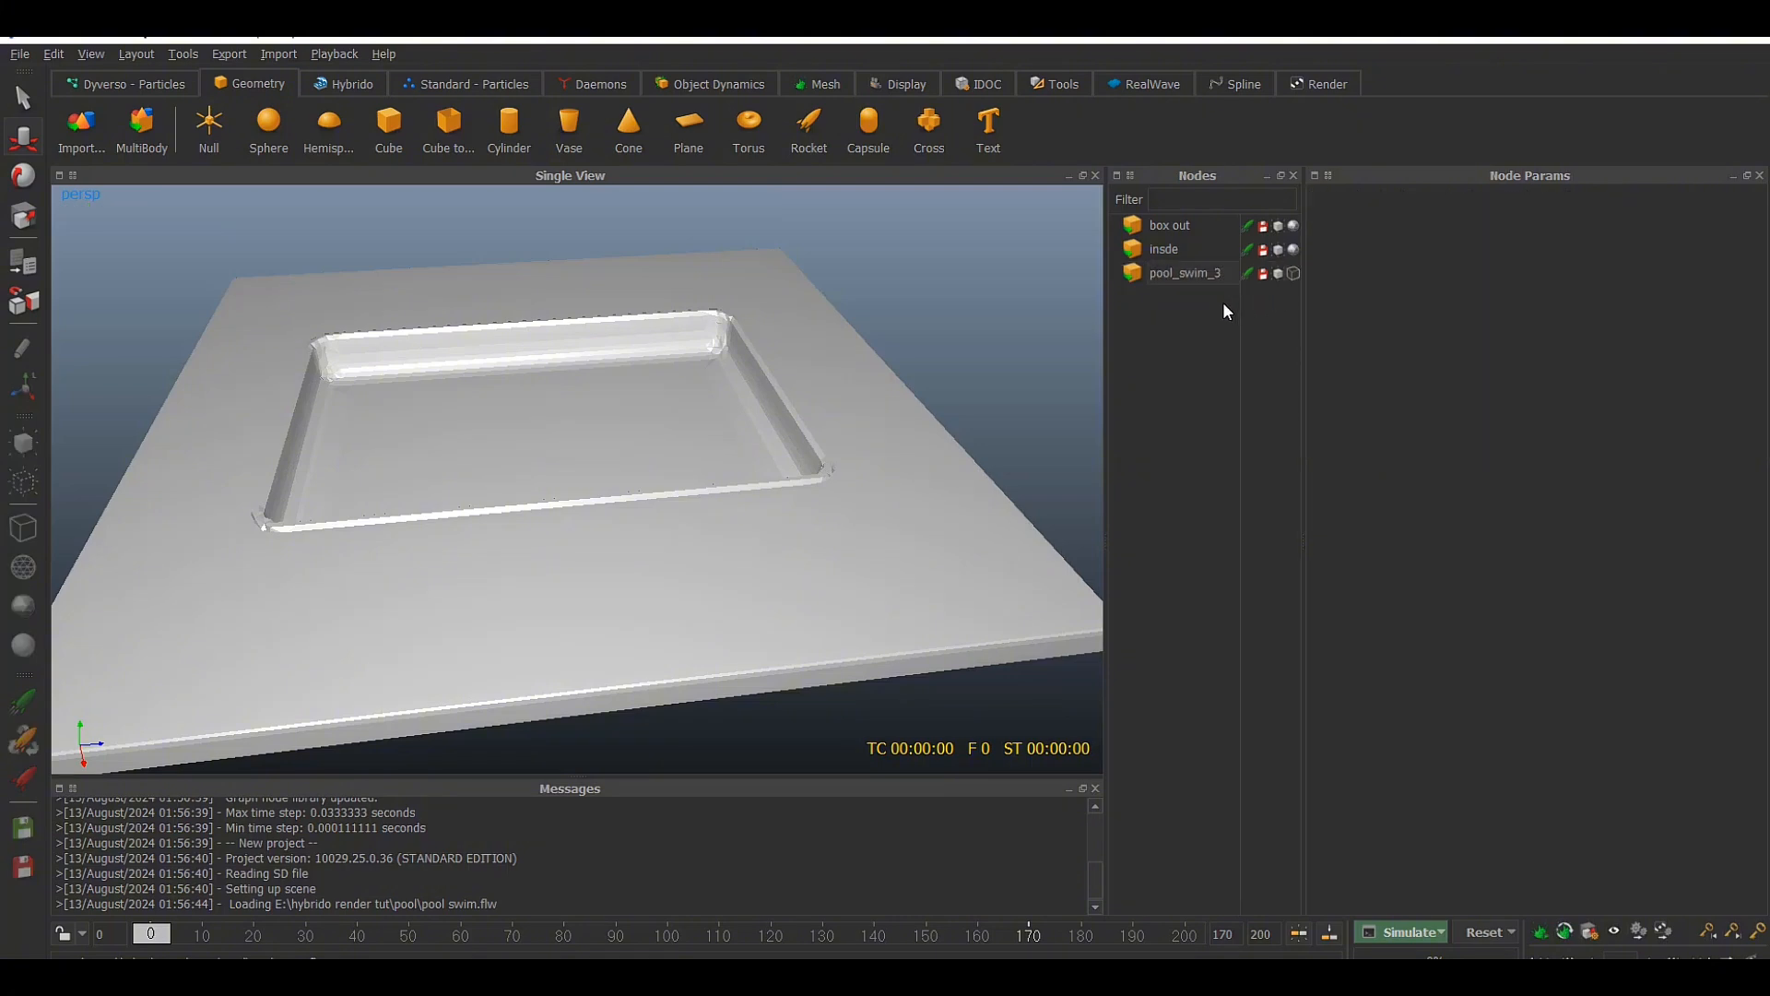
Display the pool_swim_3 swimmer as a shaded model and compare its size and position with the pool
{"action": "left_click", "coordinate": [1293, 276]}
{"action": "scroll", "coordinate": [827, 365], "scroll_direction": "down", "scroll_amount": 10}
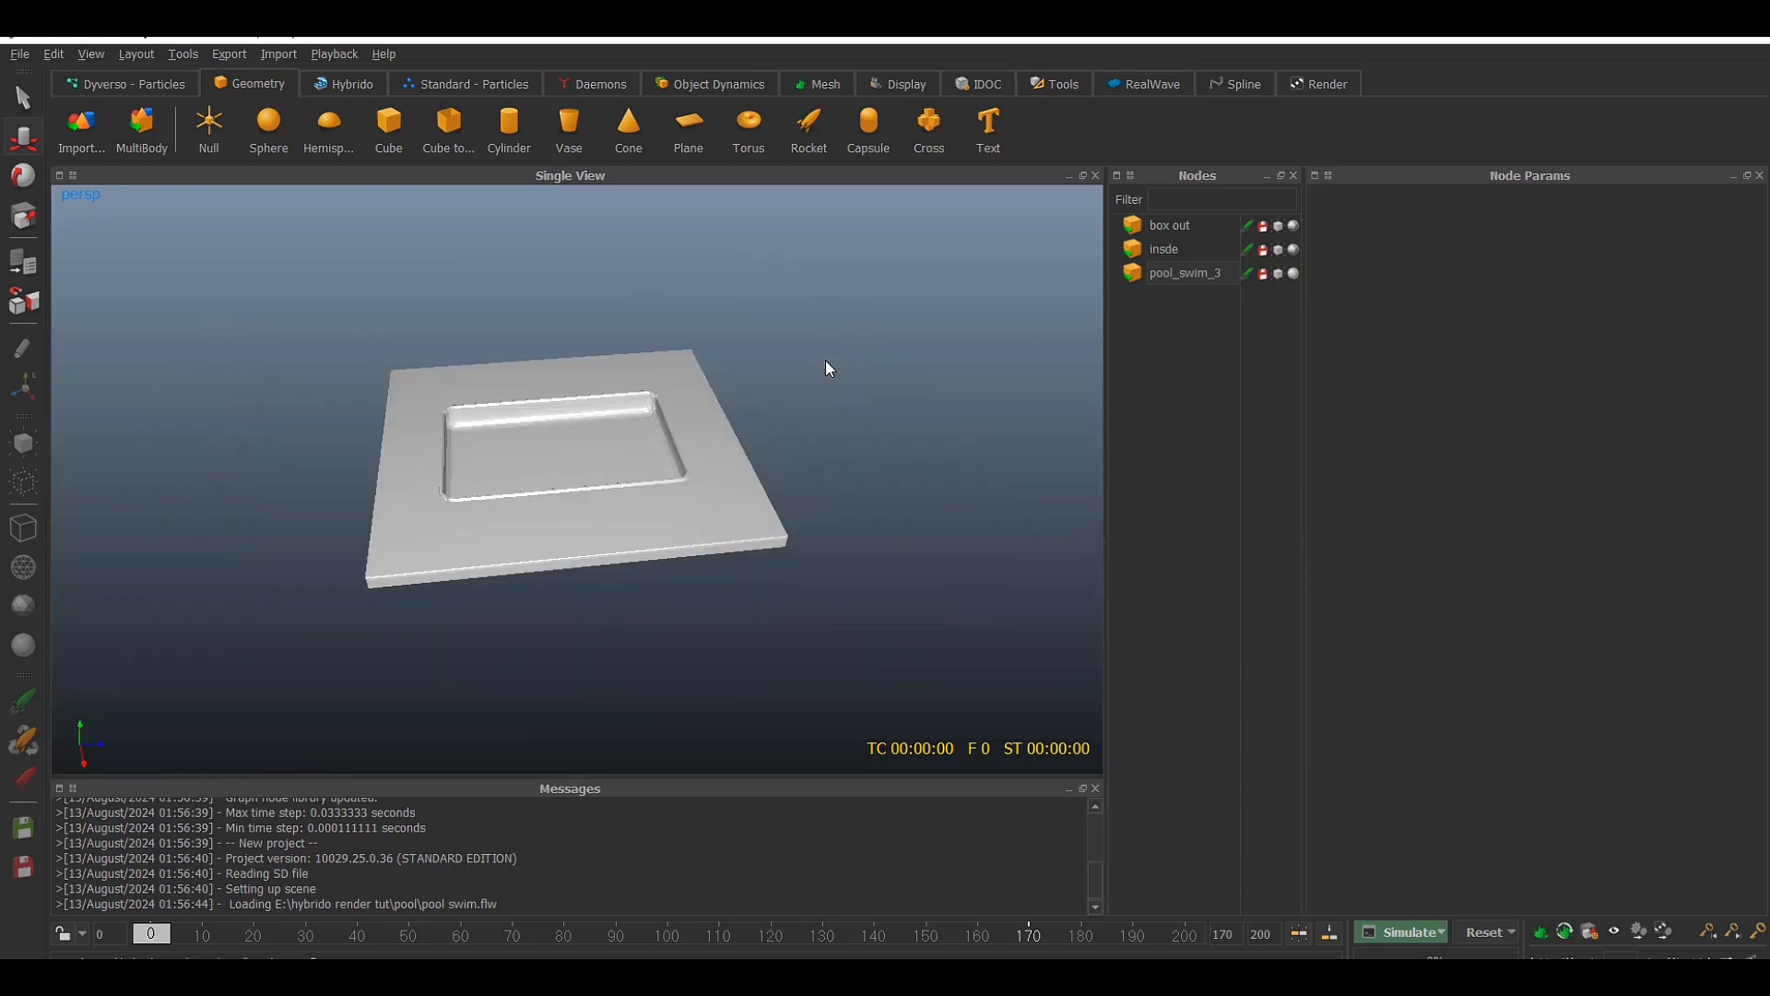
{"action": "scroll", "coordinate": [826, 368], "scroll_direction": "down", "scroll_amount": 3}
{"action": "scroll", "coordinate": [885, 498], "scroll_direction": "up", "scroll_amount": 3}
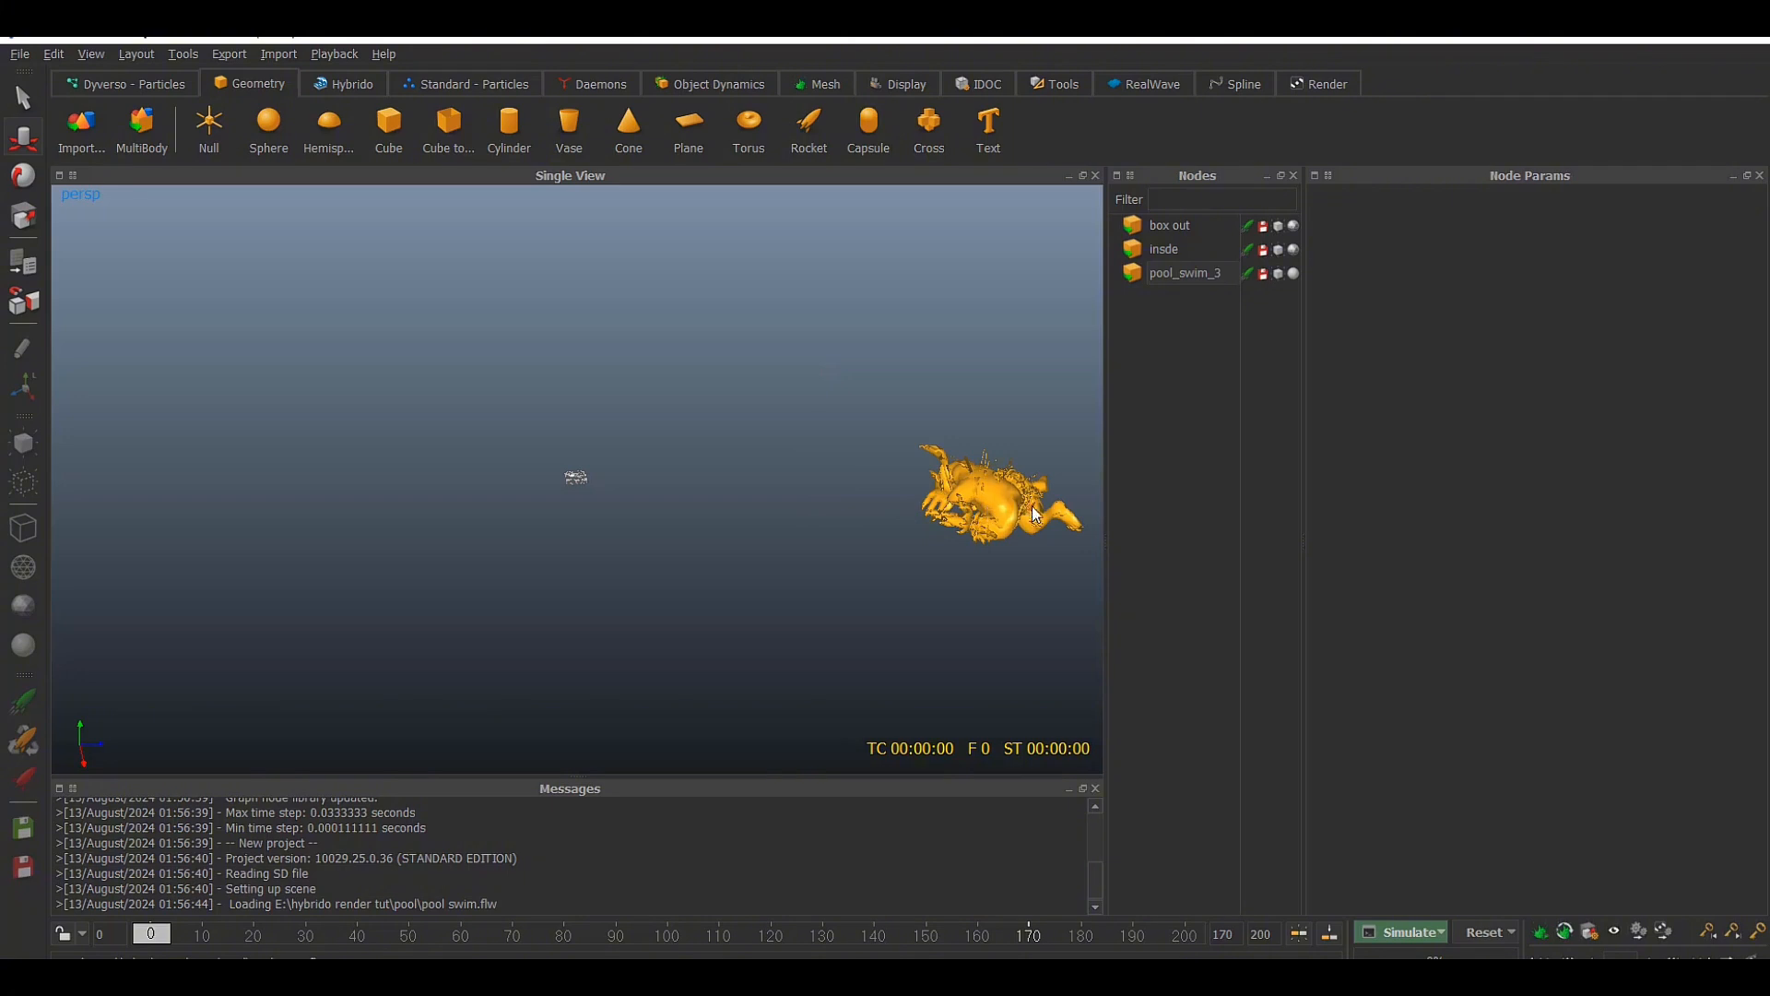
{"action": "scroll", "coordinate": [630, 475], "scroll_direction": "up", "scroll_amount": 4}
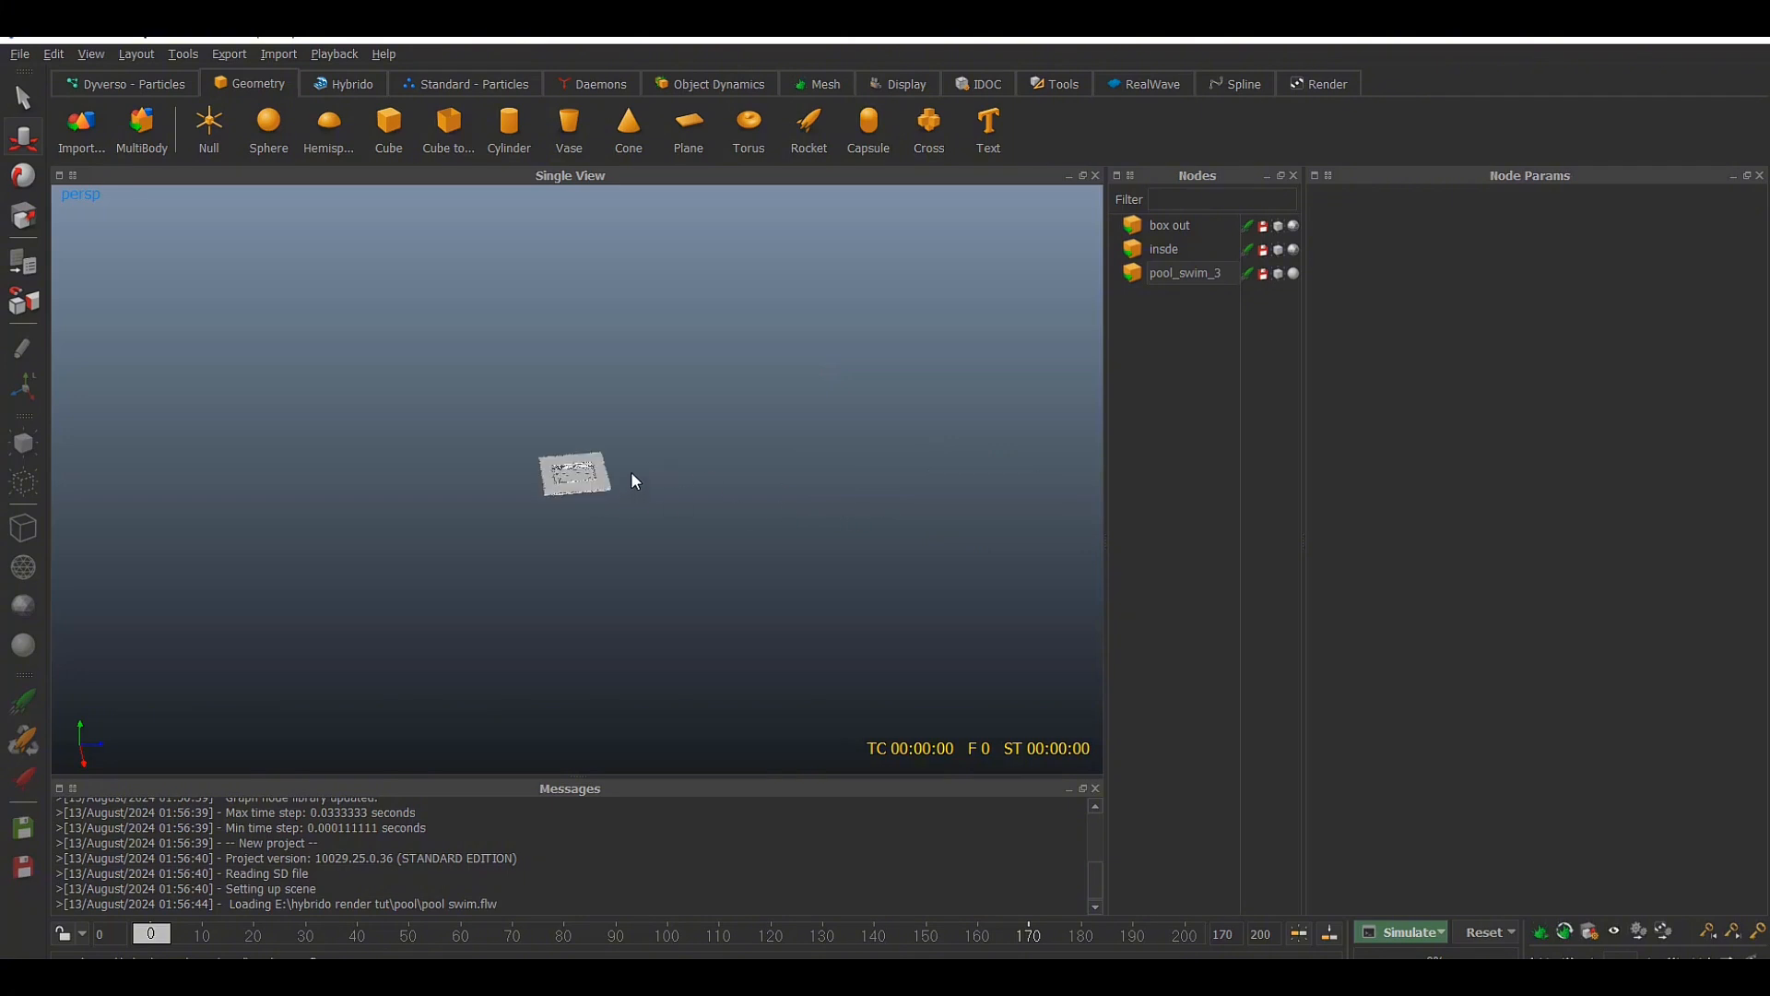
{"action": "scroll", "coordinate": [632, 475], "scroll_direction": "down", "scroll_amount": 2}
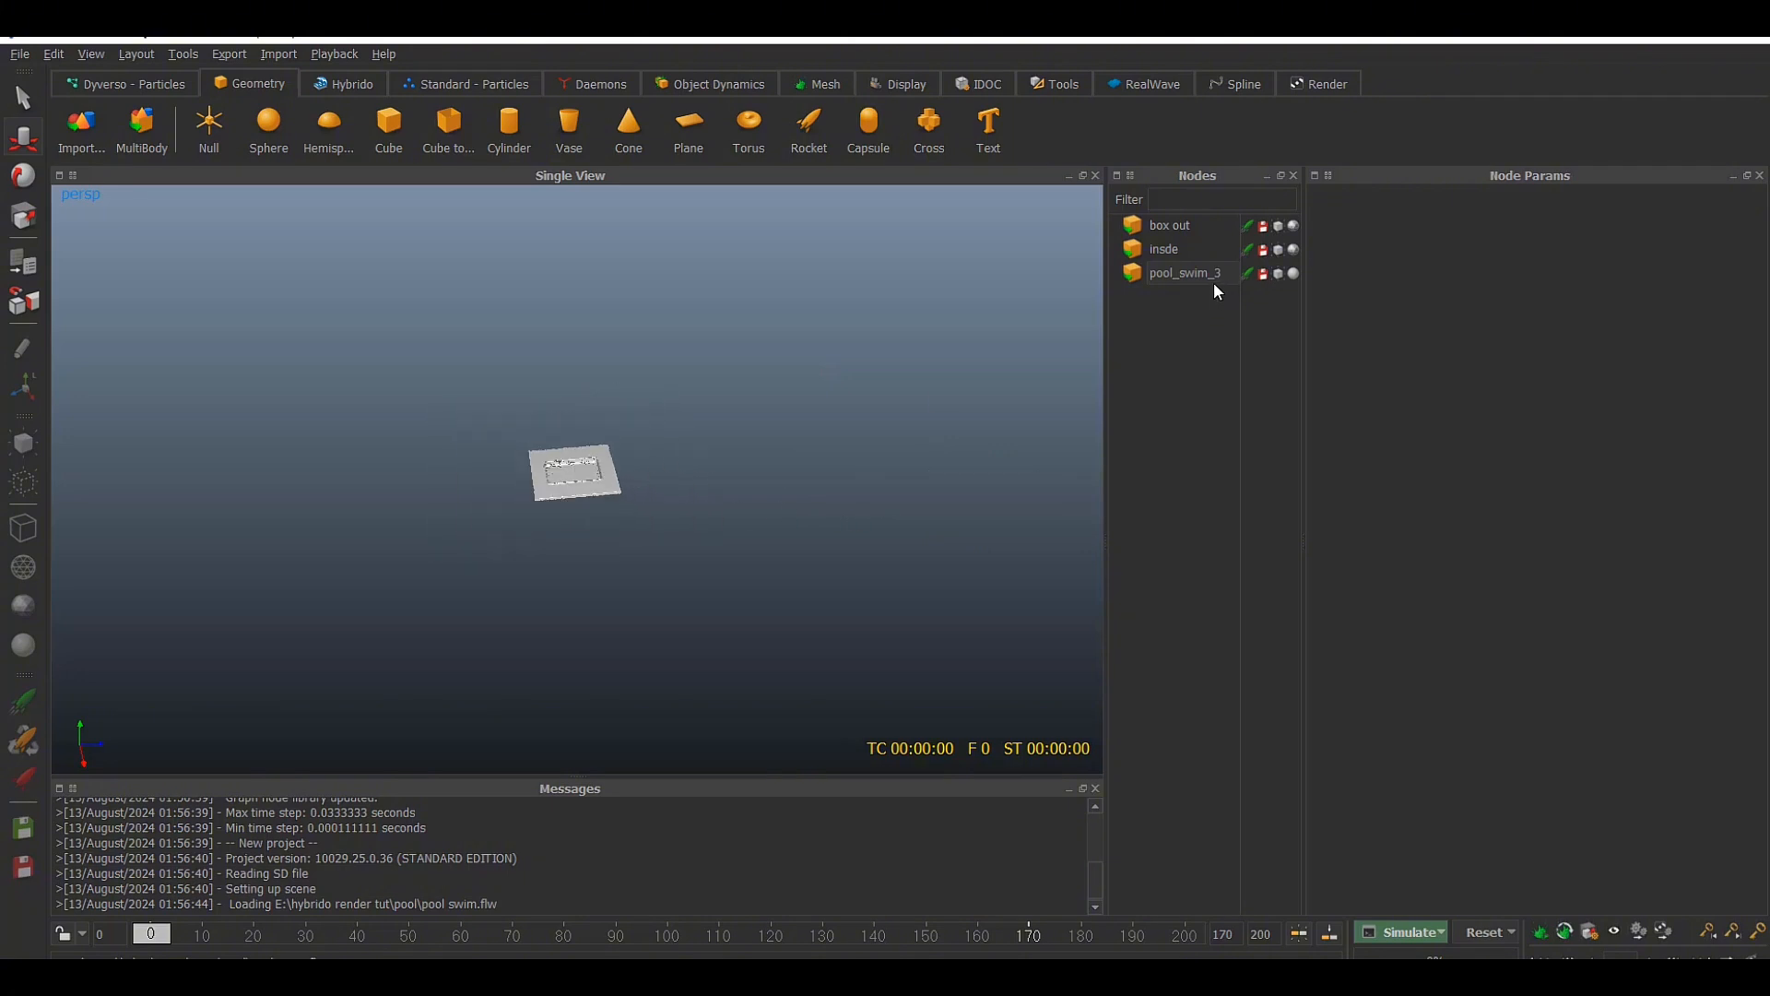
{"action": "scroll", "coordinate": [619, 412], "scroll_direction": "up", "scroll_amount": 3}
{"action": "scroll", "coordinate": [653, 450], "scroll_direction": "up", "scroll_amount": 1}
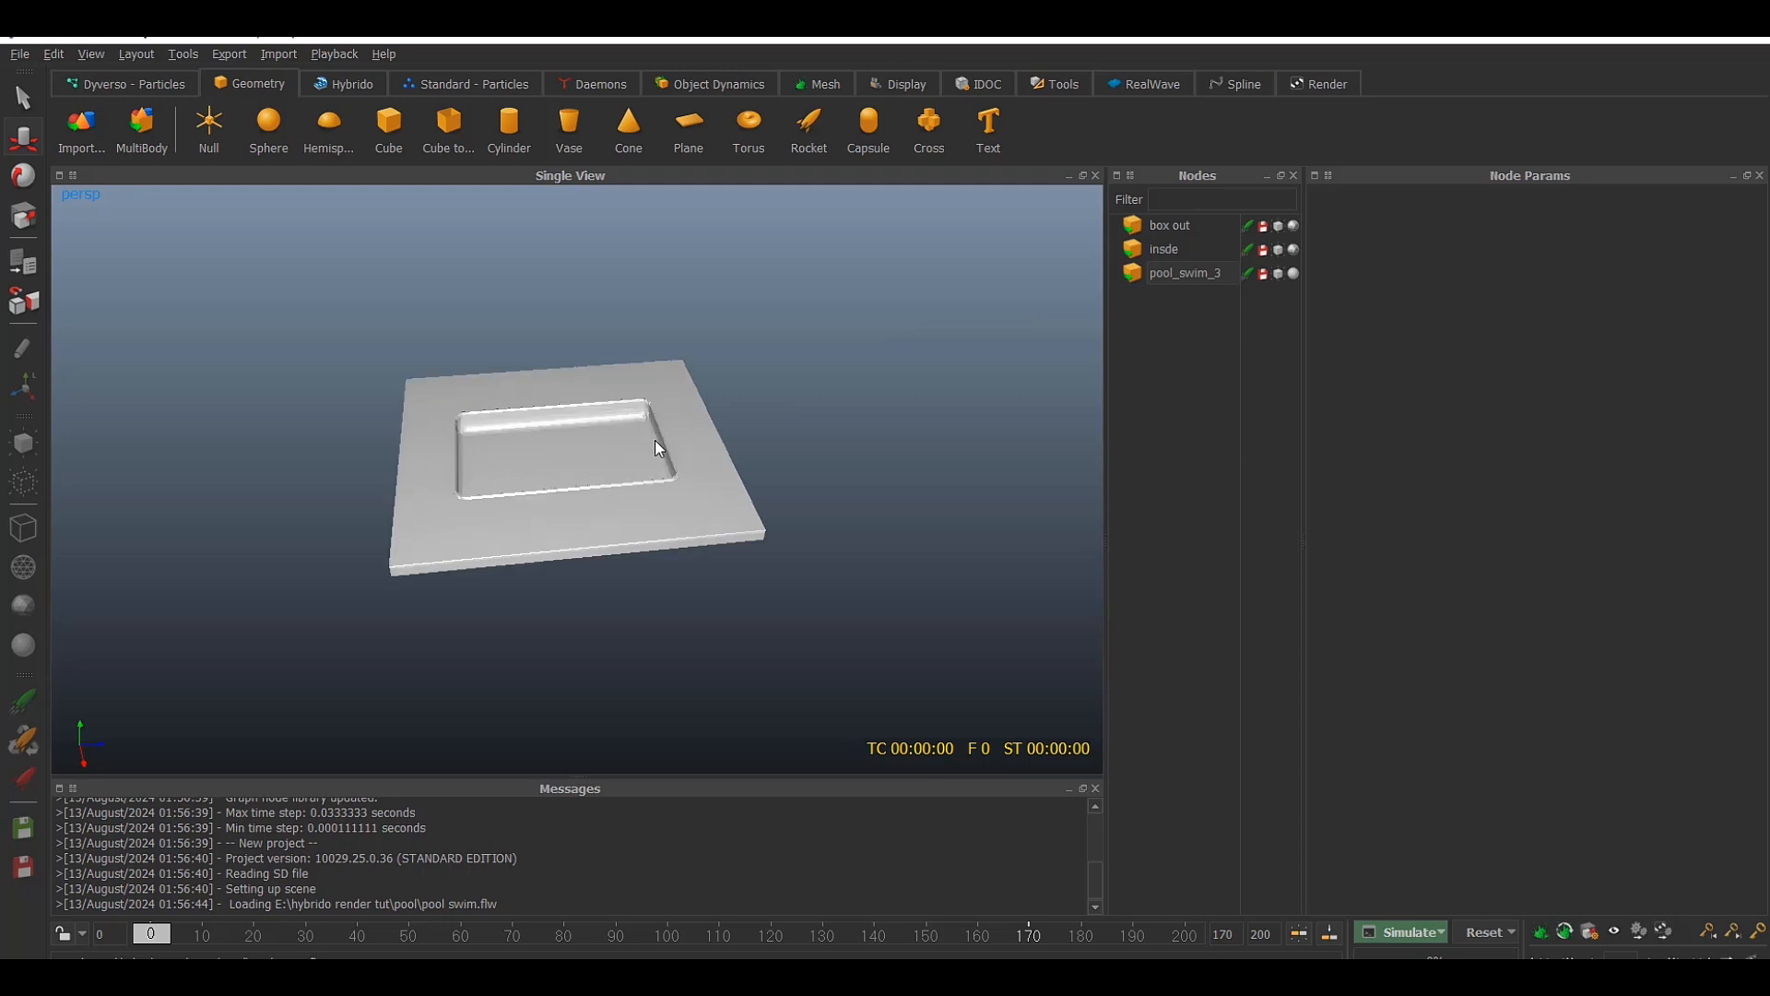
Try to move the pool_swim_3 swimmer along its Z axis to a position of -198.543, and undo the move
{"action": "left_click", "coordinate": [1202, 274]}
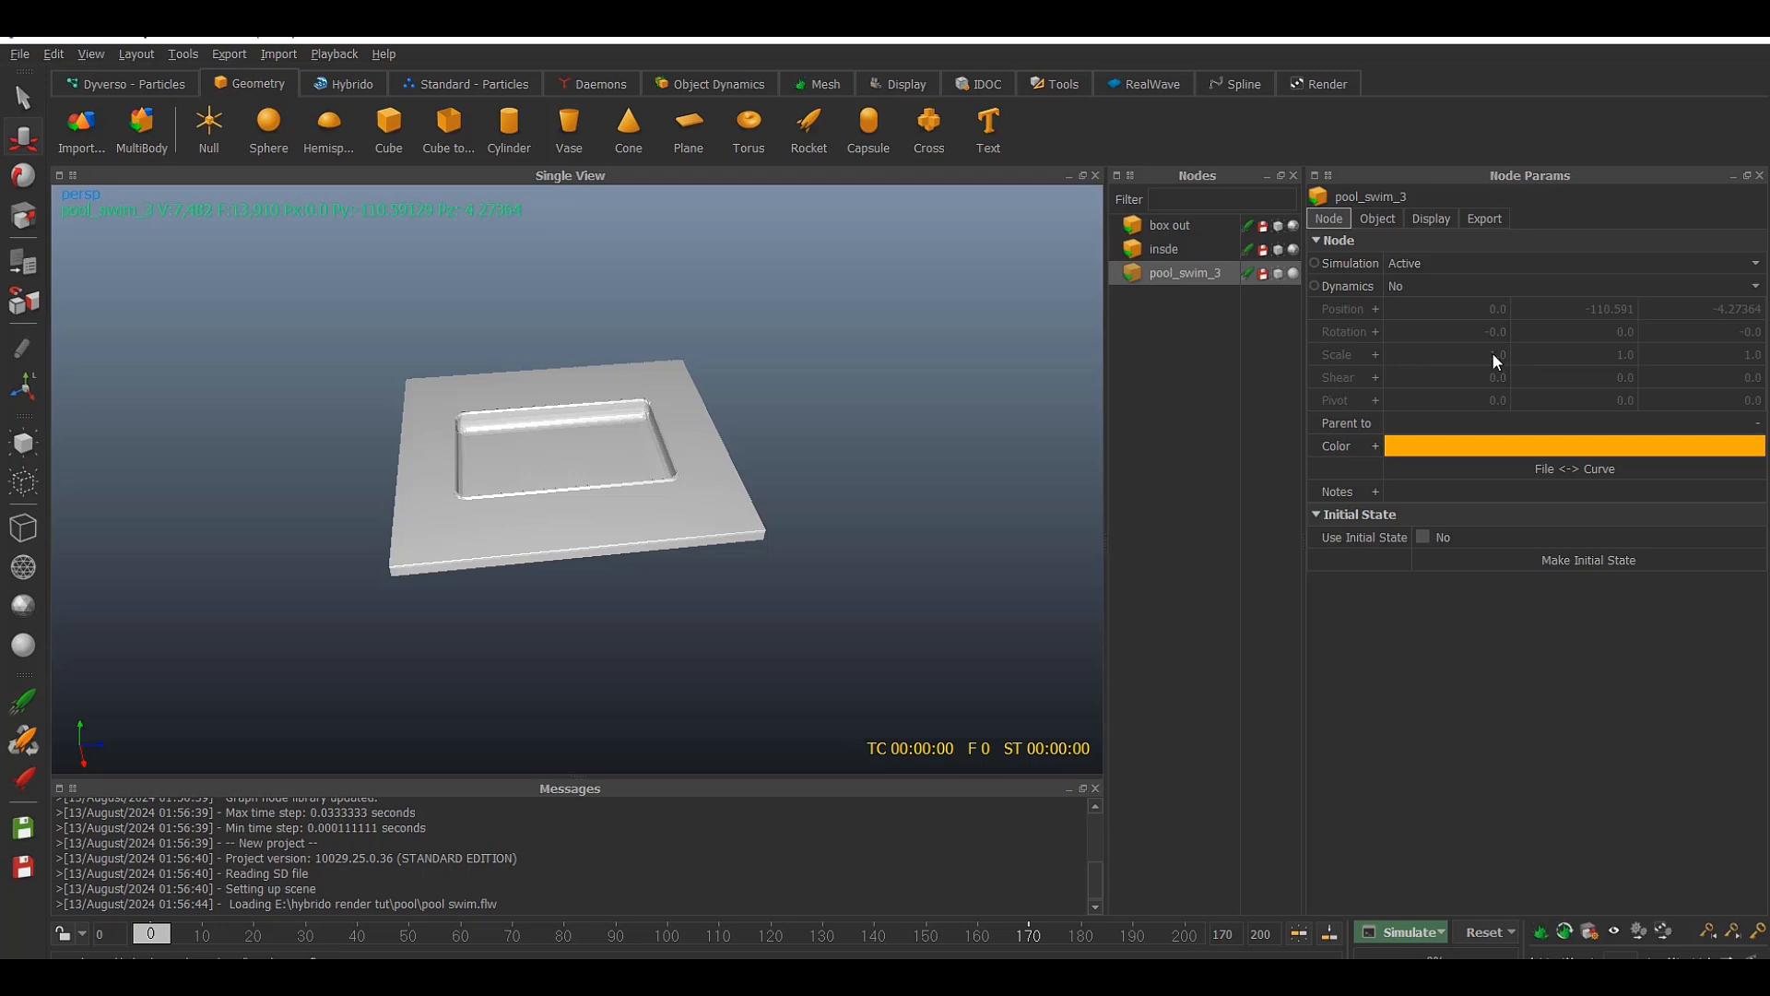
{"action": "scroll", "coordinate": [579, 404], "scroll_direction": "down", "scroll_amount": 10}
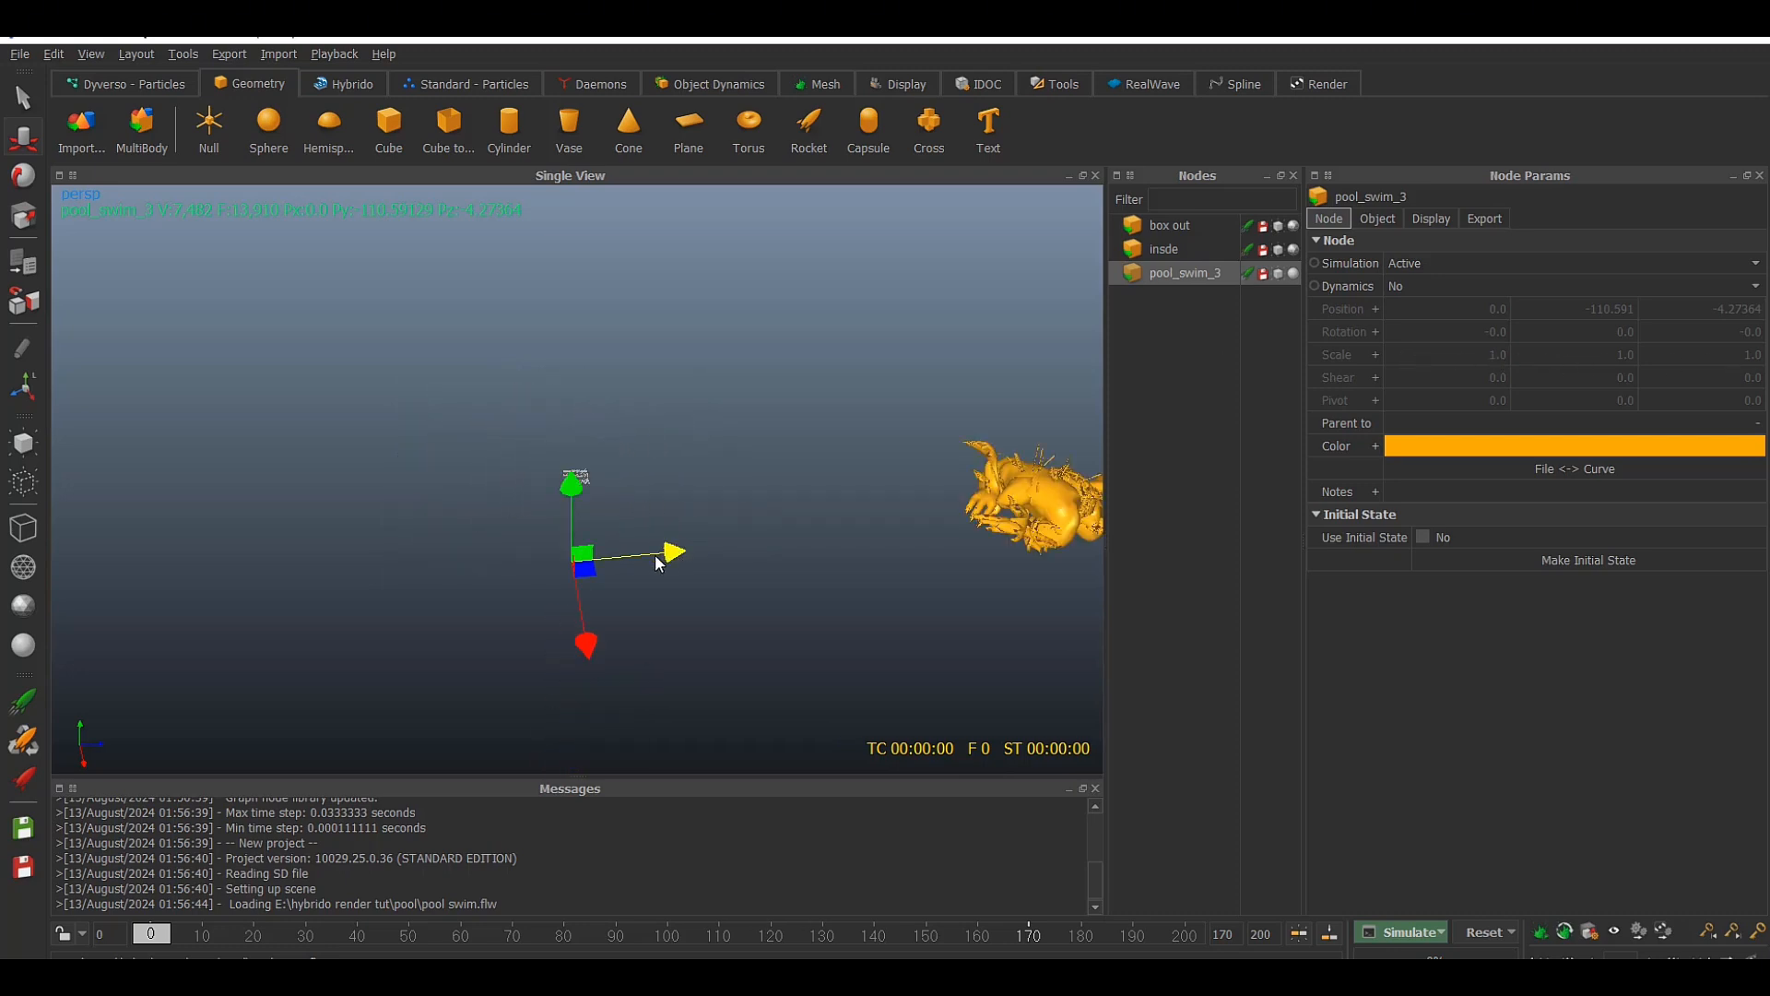
{"action": "left_click_drag", "start_coordinate": [671, 553], "coordinate": [488, 565]}
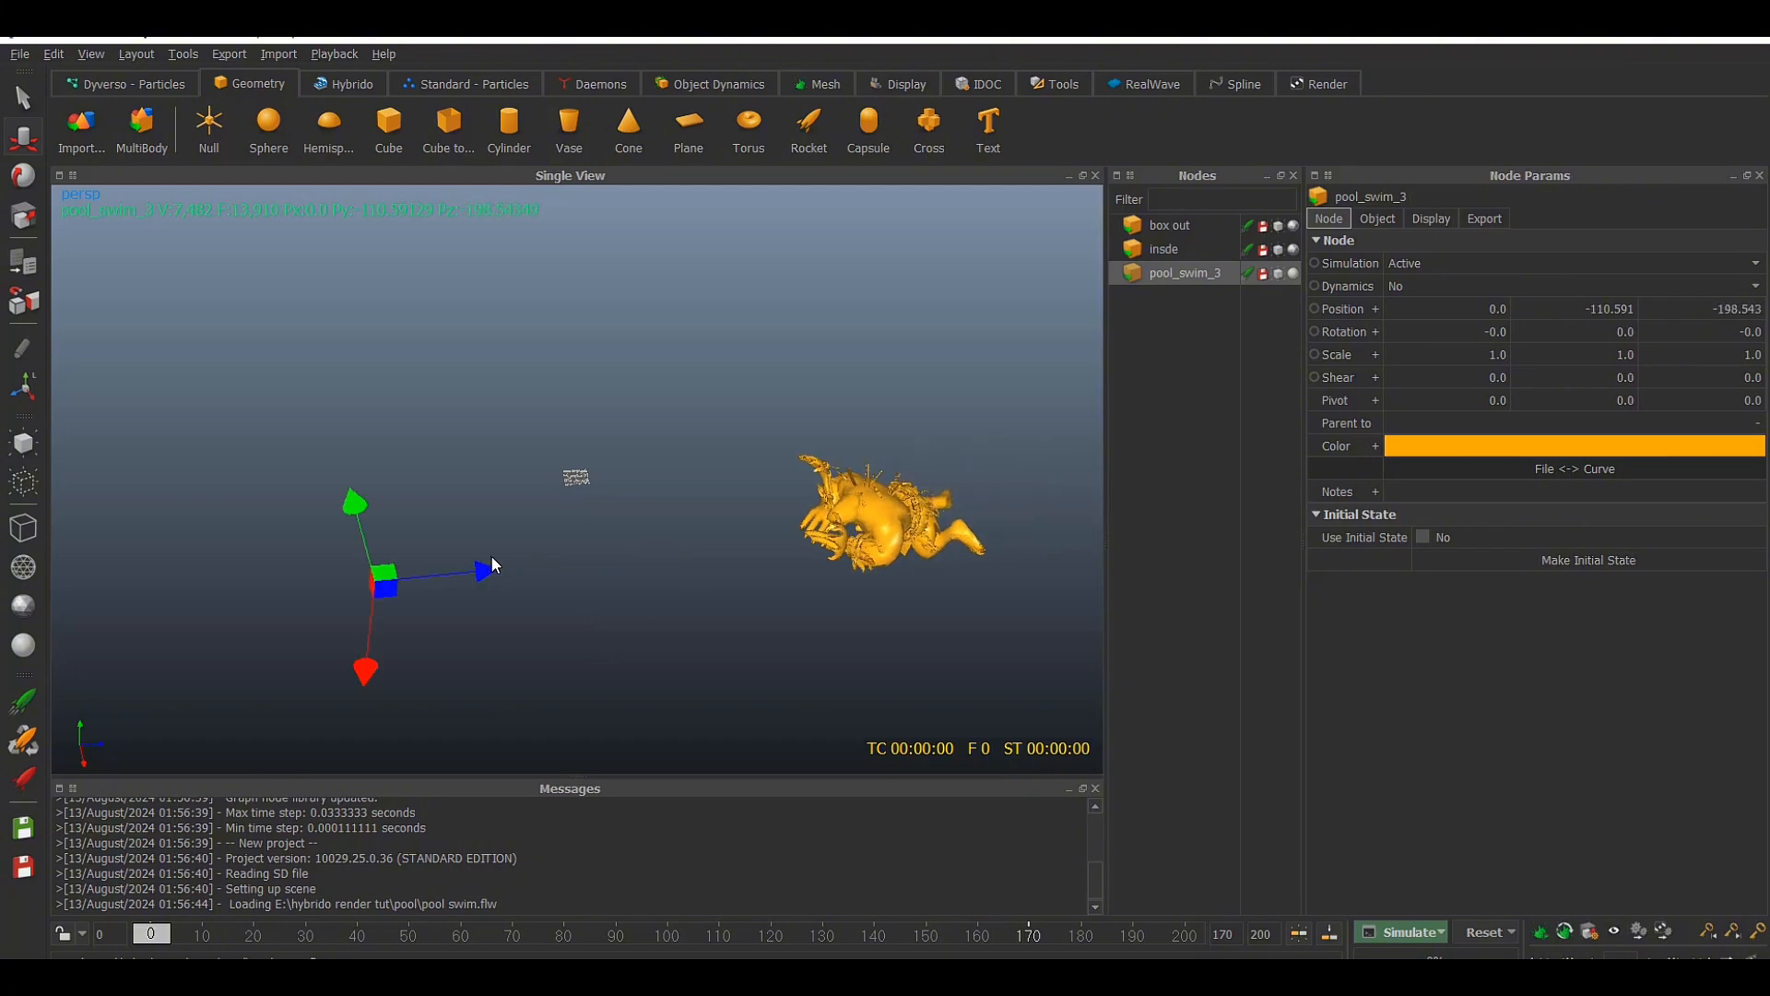
{"action": "left_click_drag", "start_coordinate": [164, 936], "coordinate": [70, 904]}
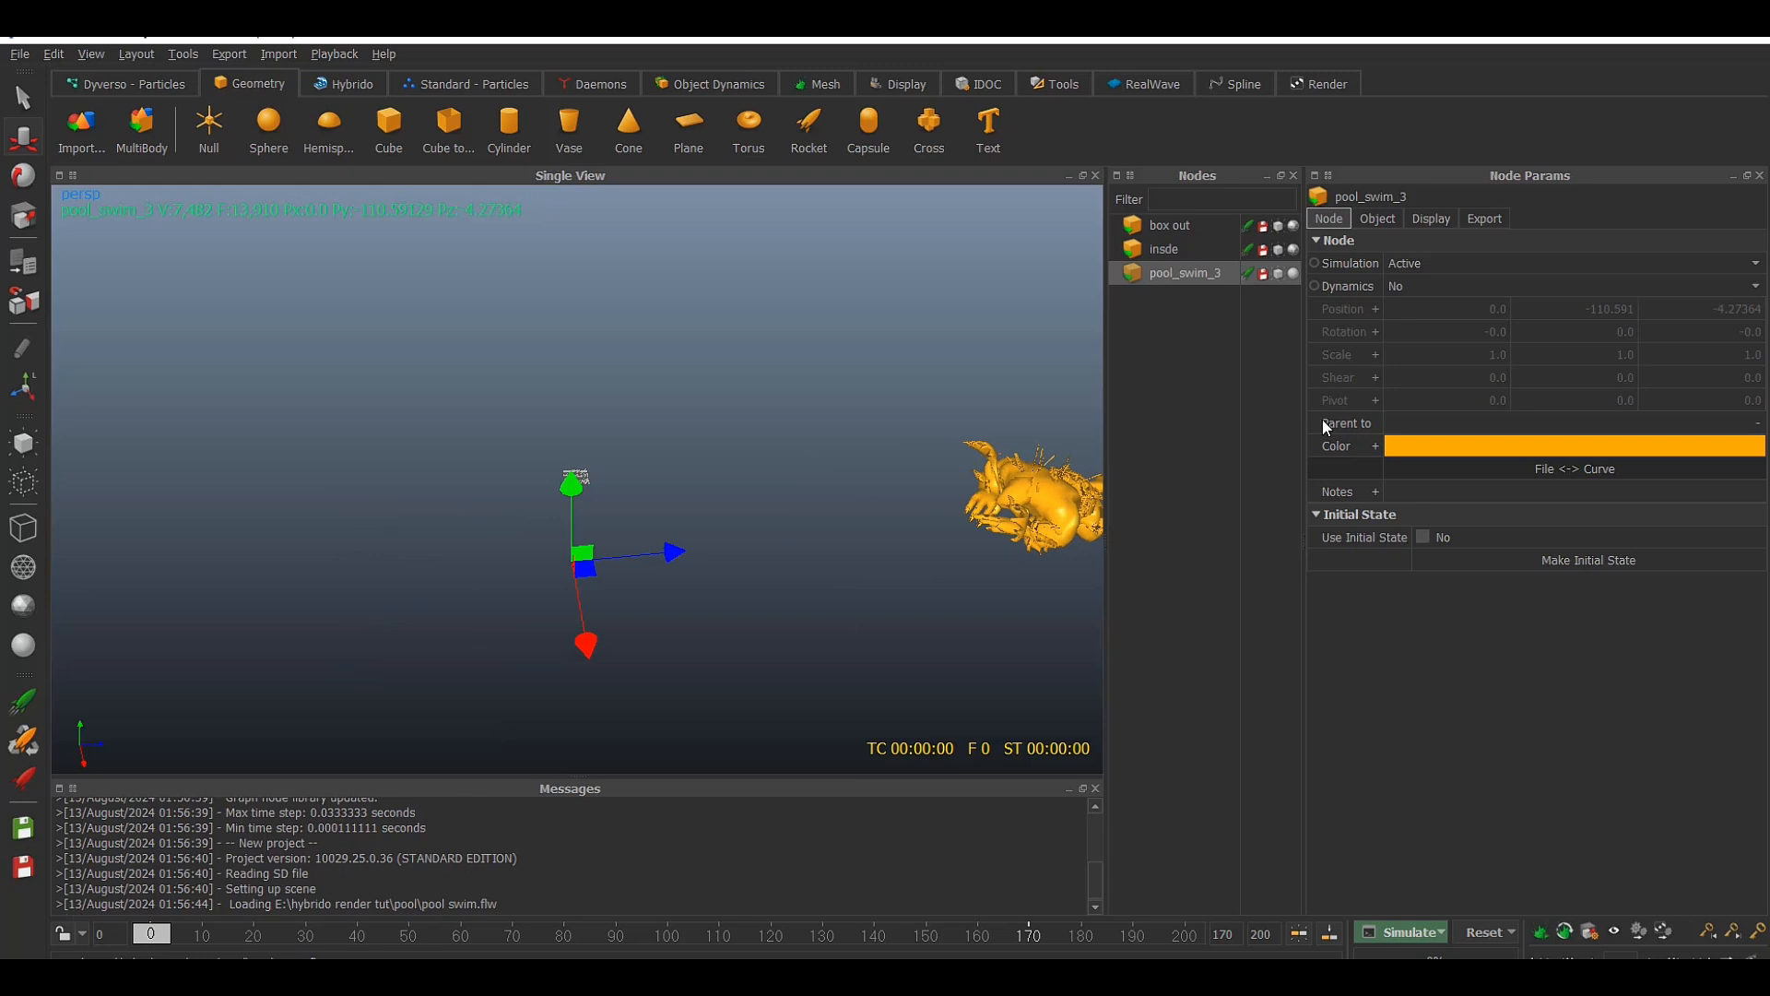
{"action": "key", "text": "ctrl+z"}
{"action": "key", "text": "ctrl+z"}
{"action": "key", "text": "ctrl+z"}
{"action": "key", "text": "ctrl+z"}
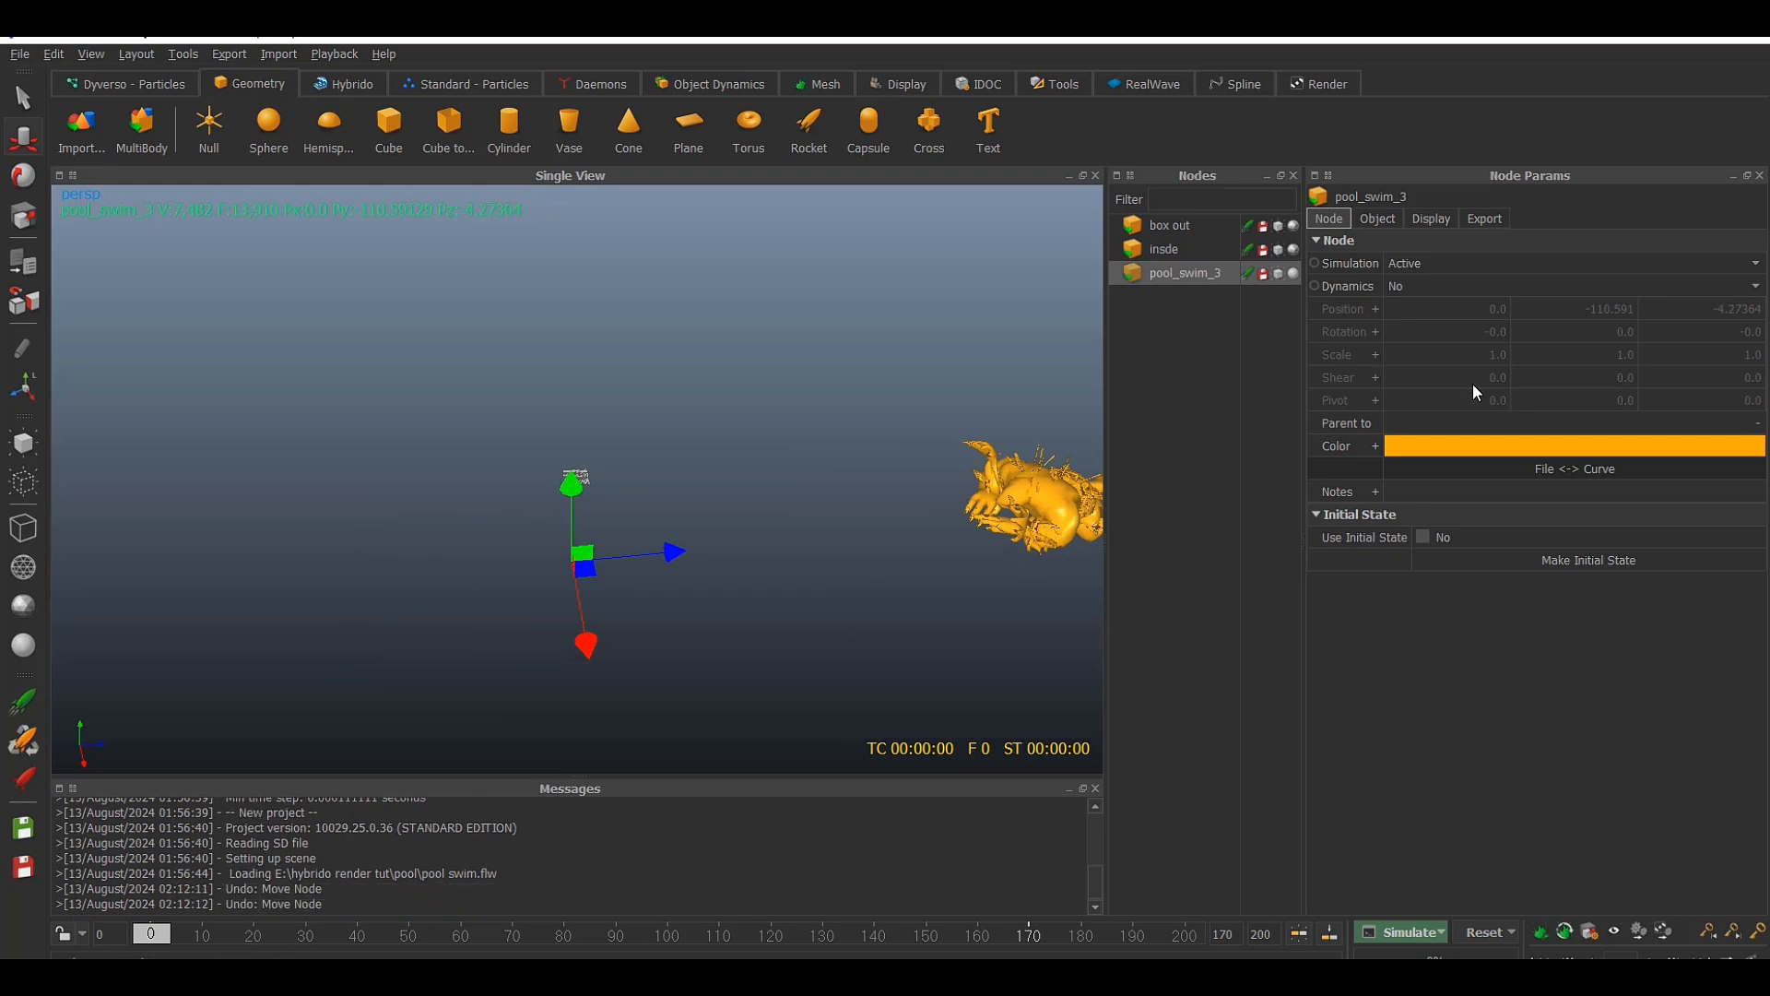
Undo the remaining node property changes and set pool_swim_3 to shaded display again
{"action": "left_click", "coordinate": [1278, 250]}
{"action": "left_click", "coordinate": [1189, 271]}
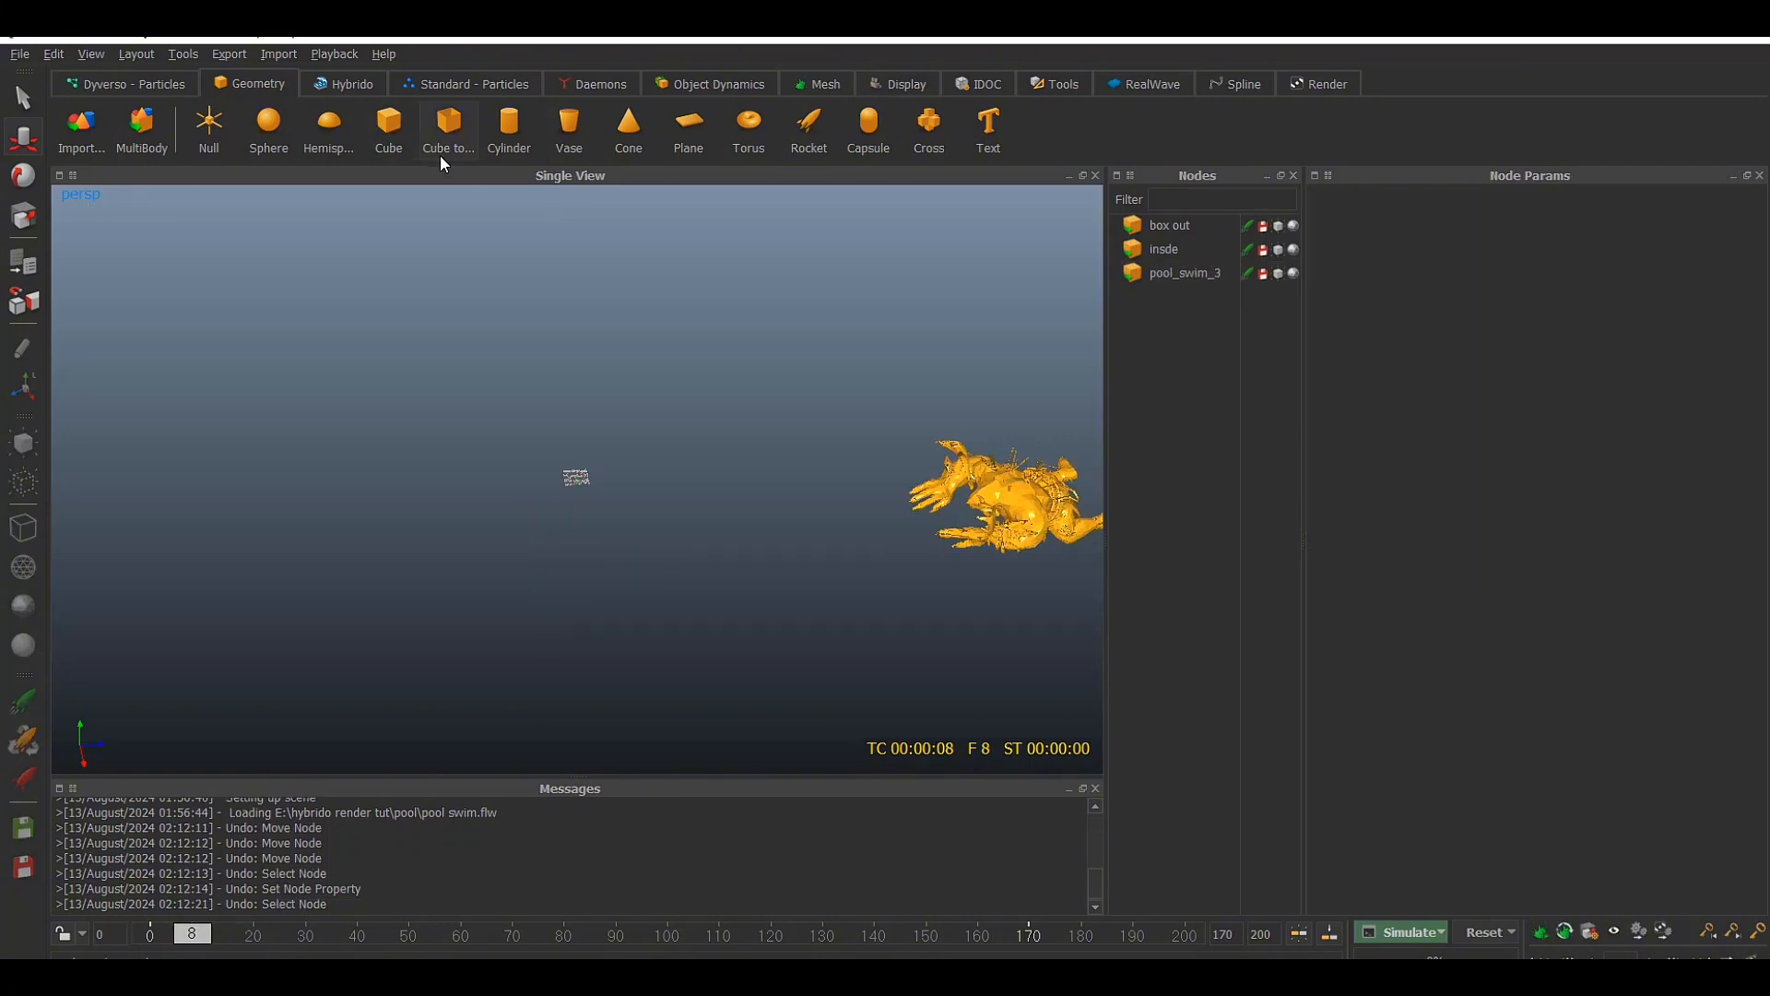
{"action": "key", "text": "ctrl+z"}
{"action": "key", "text": "ctrl+z"}
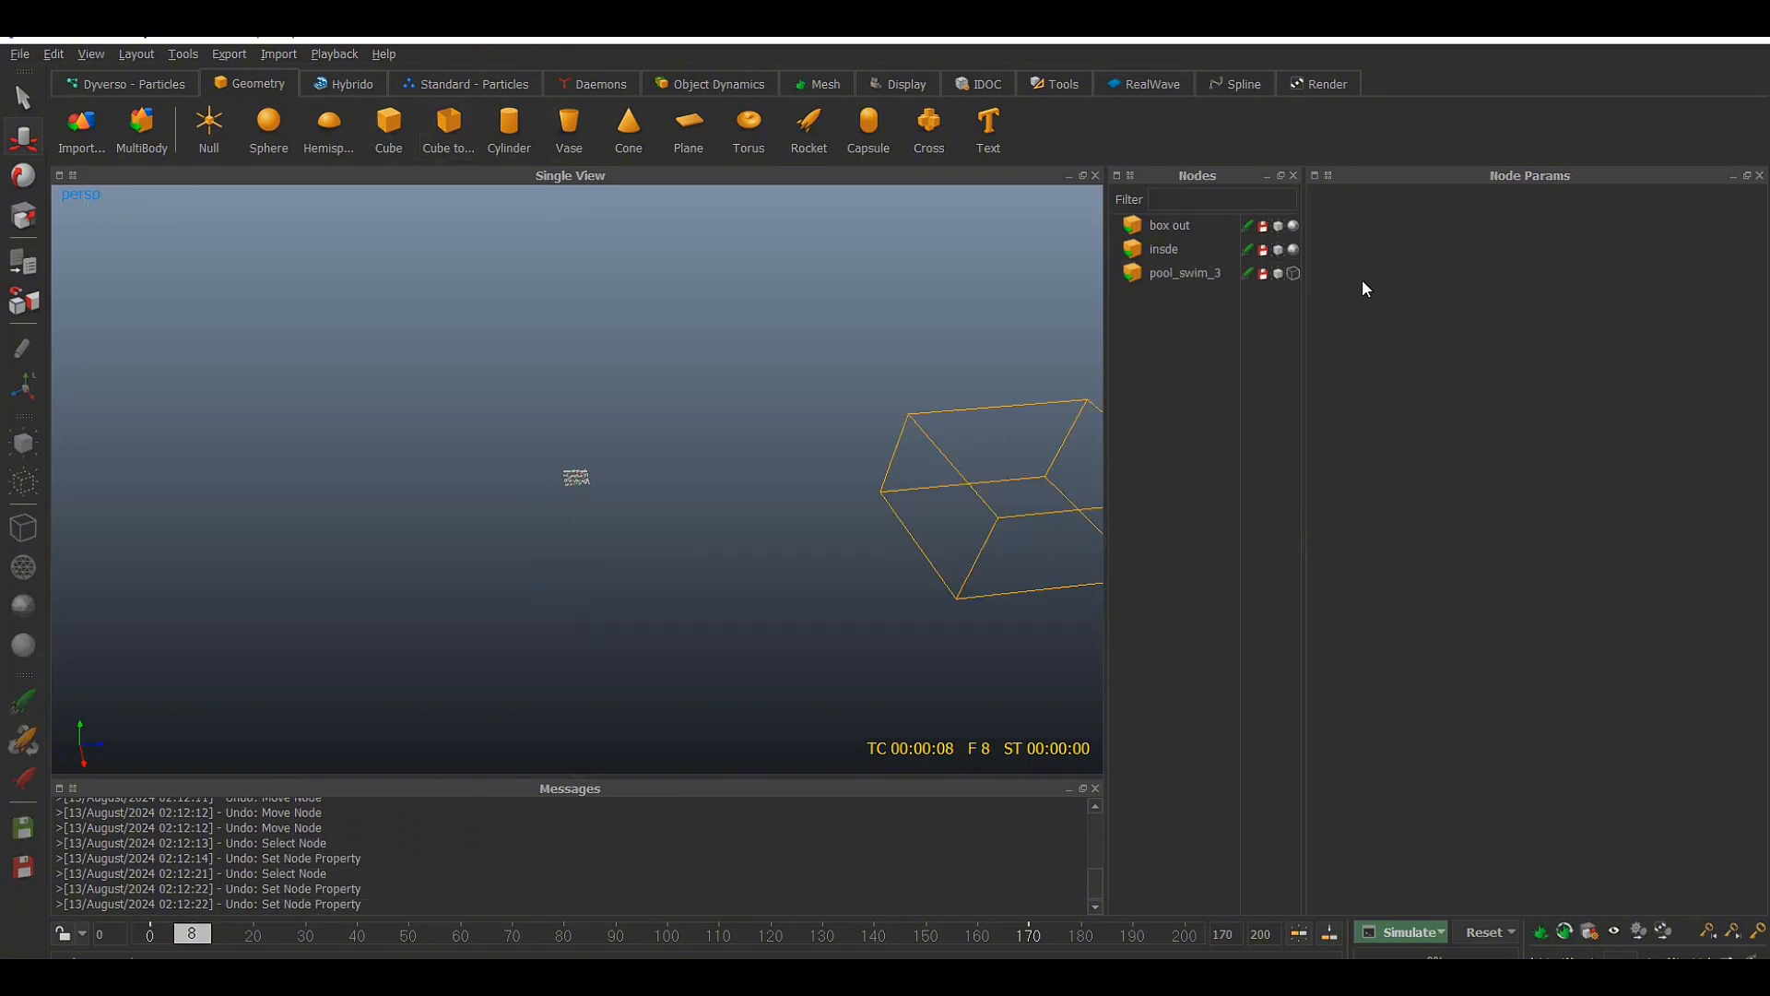
{"action": "left_click", "coordinate": [1292, 271]}
{"action": "left_click", "coordinate": [1293, 274]}
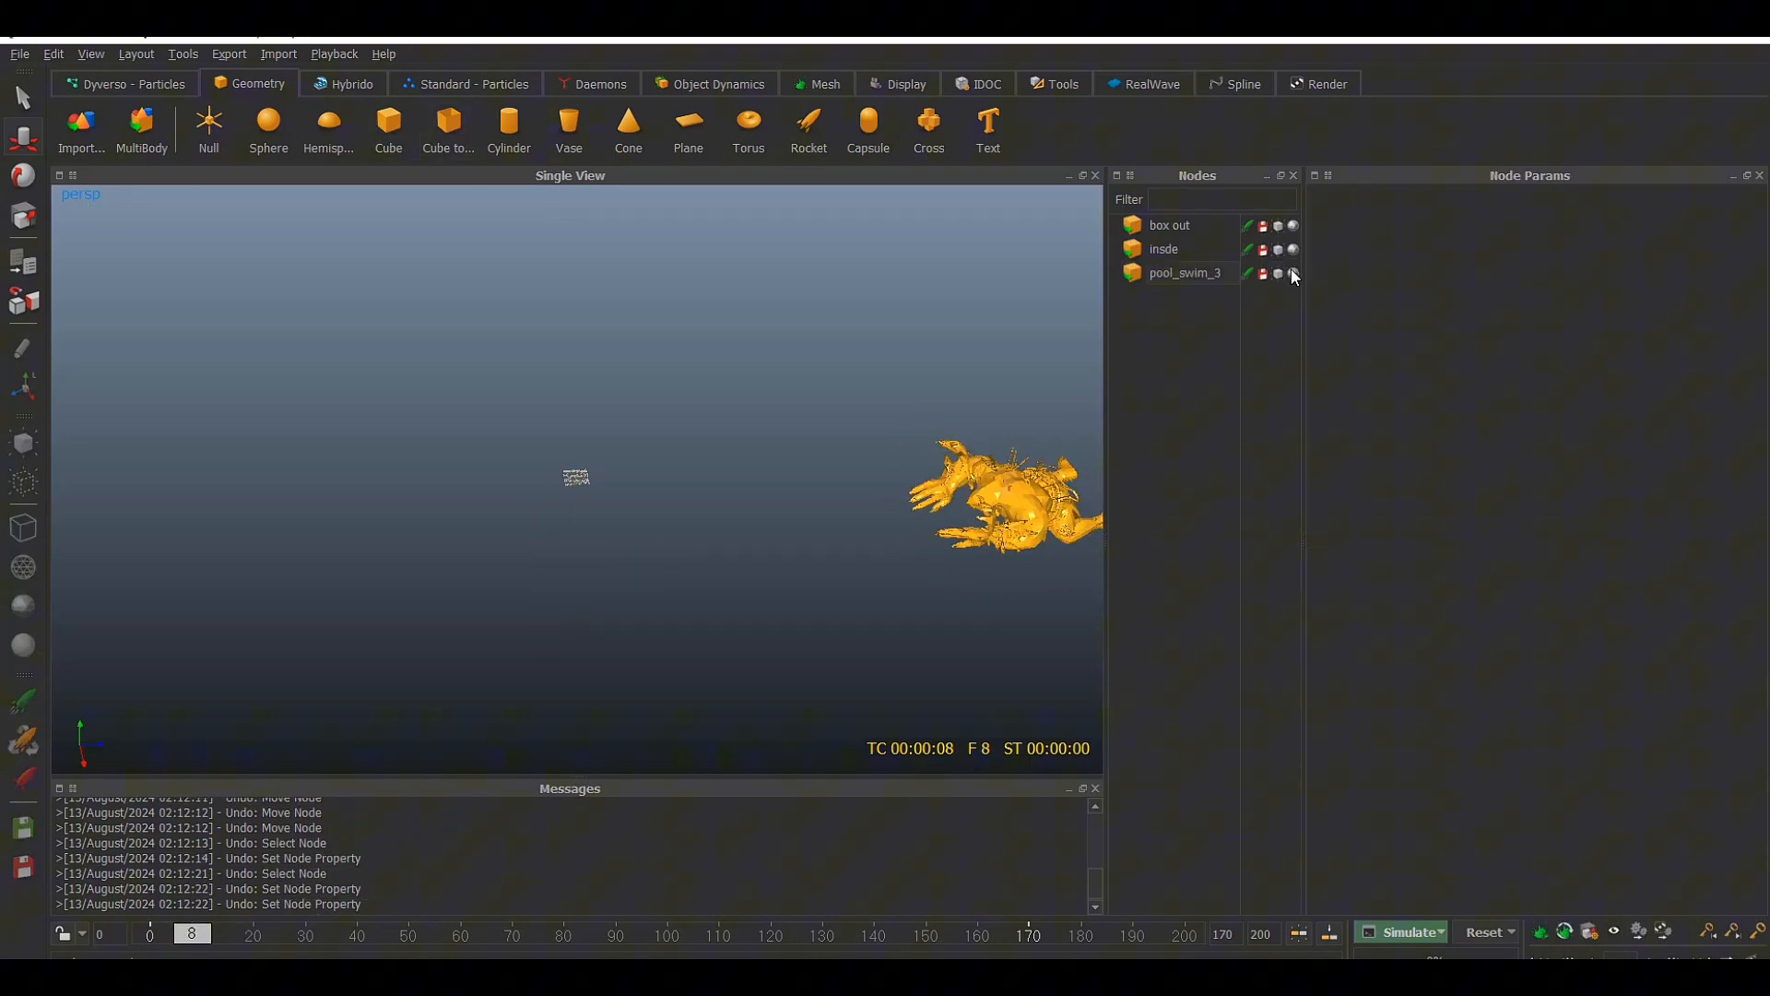
Add a null at the scene origin and name it swim
{"action": "left_click", "coordinate": [1185, 272]}
{"action": "left_click", "coordinate": [209, 125]}
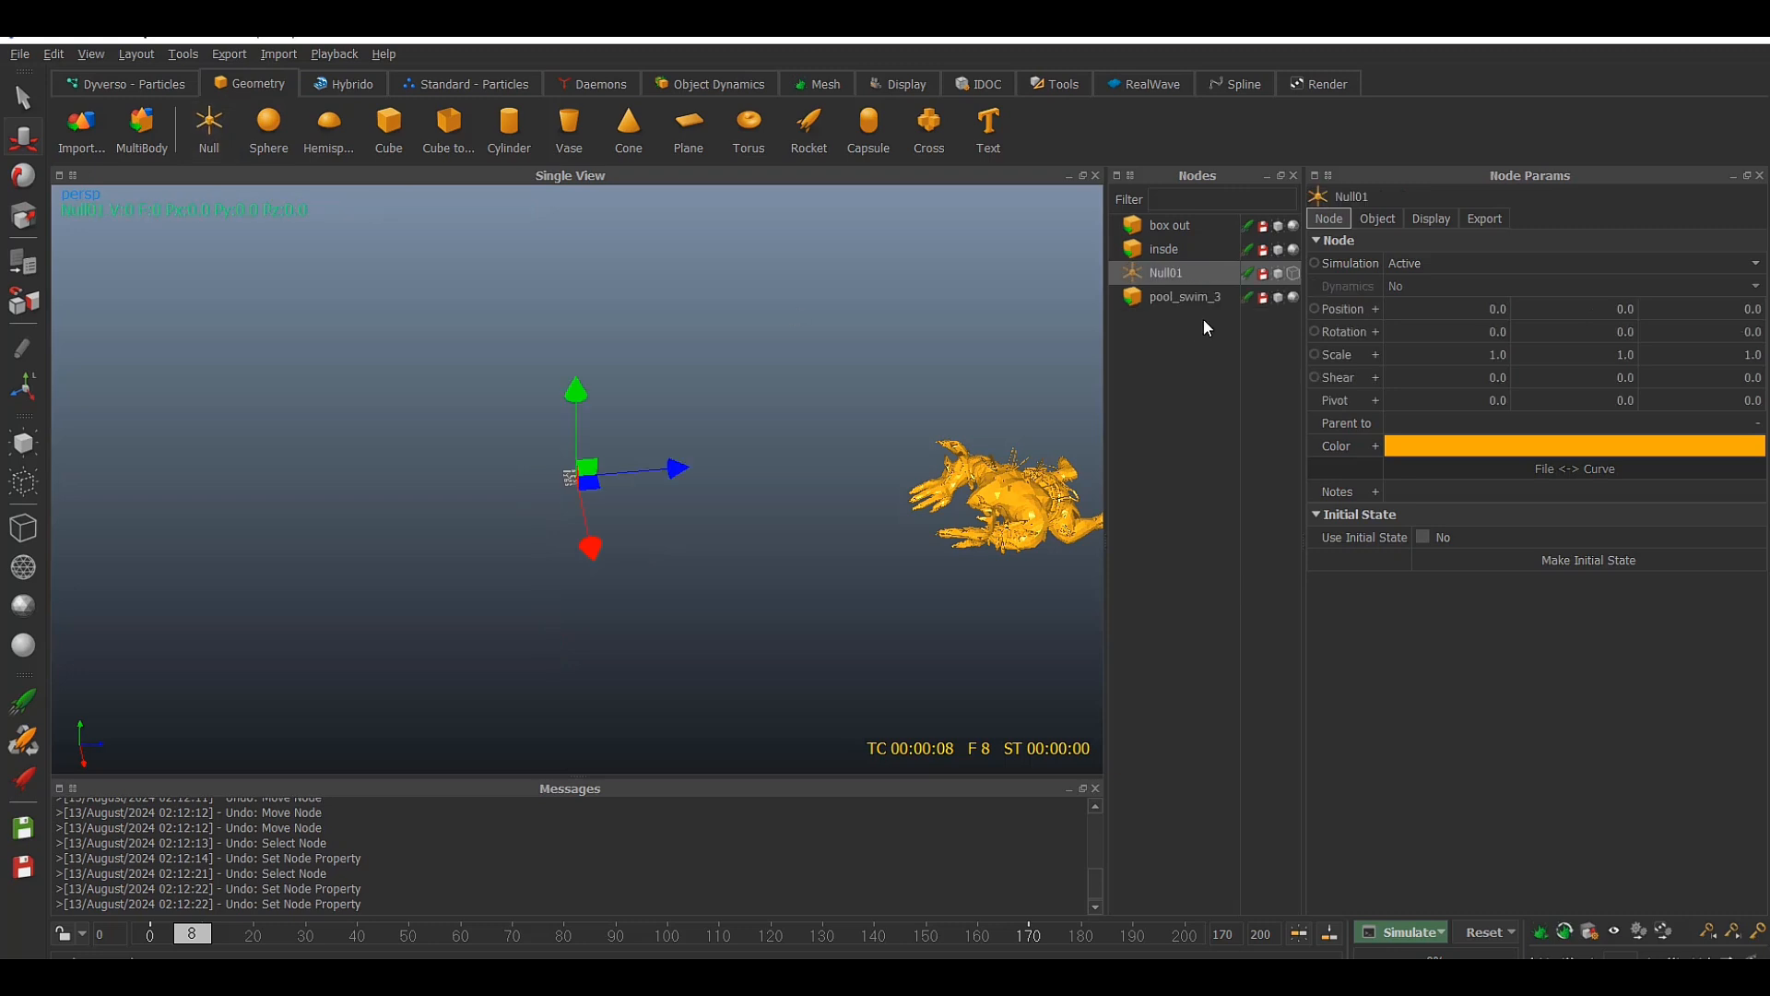
{"action": "double_click", "coordinate": [1184, 274]}
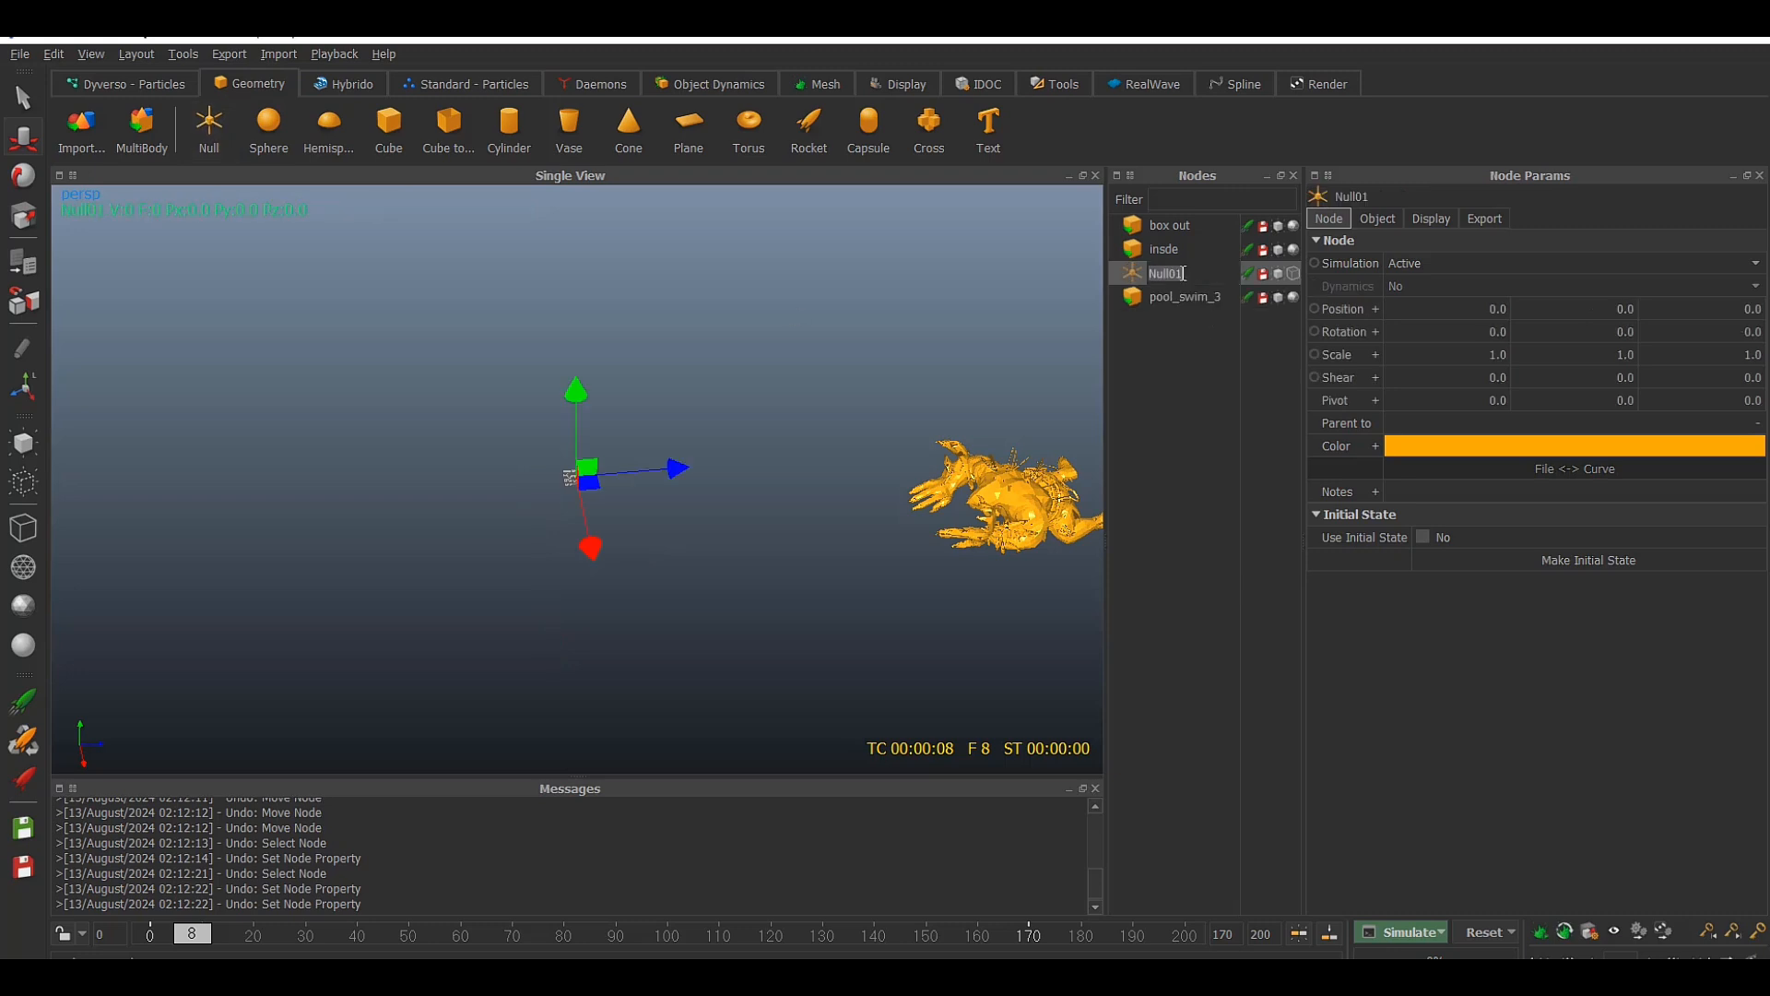
{"action": "type", "text": "swim"}
{"action": "left_click", "coordinate": [1188, 373]}
Parent the pool_swim_3 node to the swim null
{"action": "left_click", "coordinate": [1187, 301]}
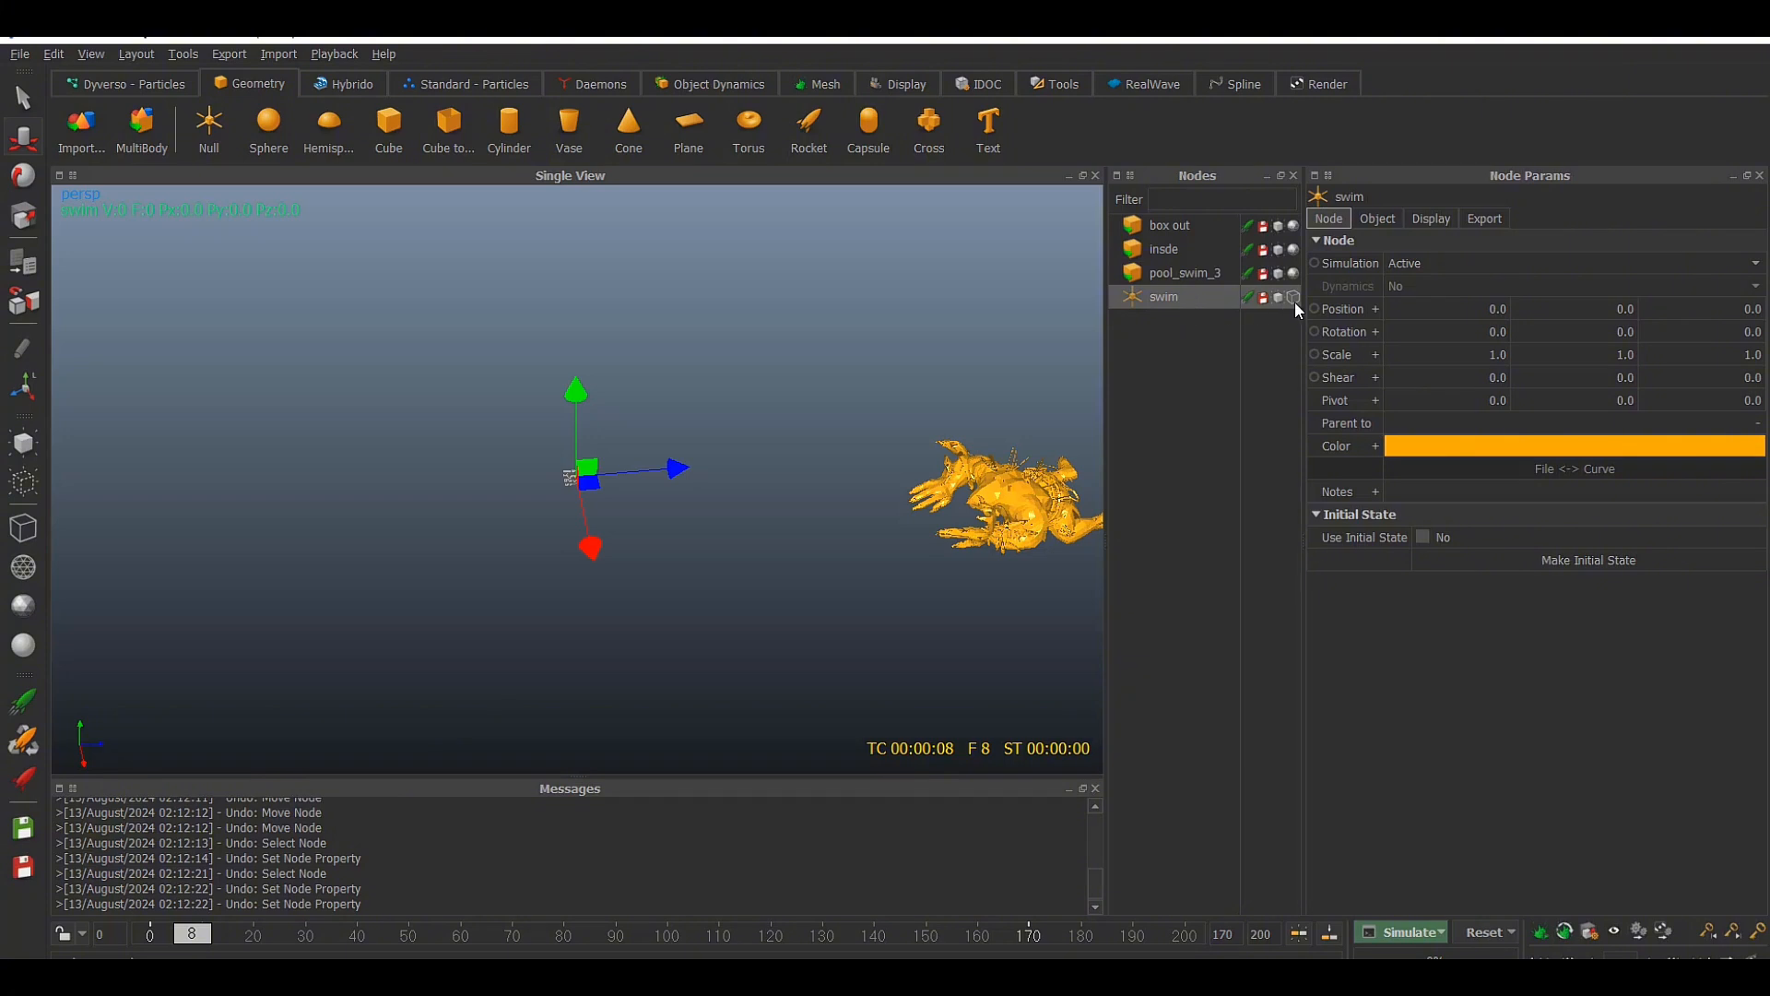
{"action": "left_click_drag", "start_coordinate": [1195, 279], "coordinate": [1163, 291]}
{"action": "left_click", "coordinate": [1176, 273]}
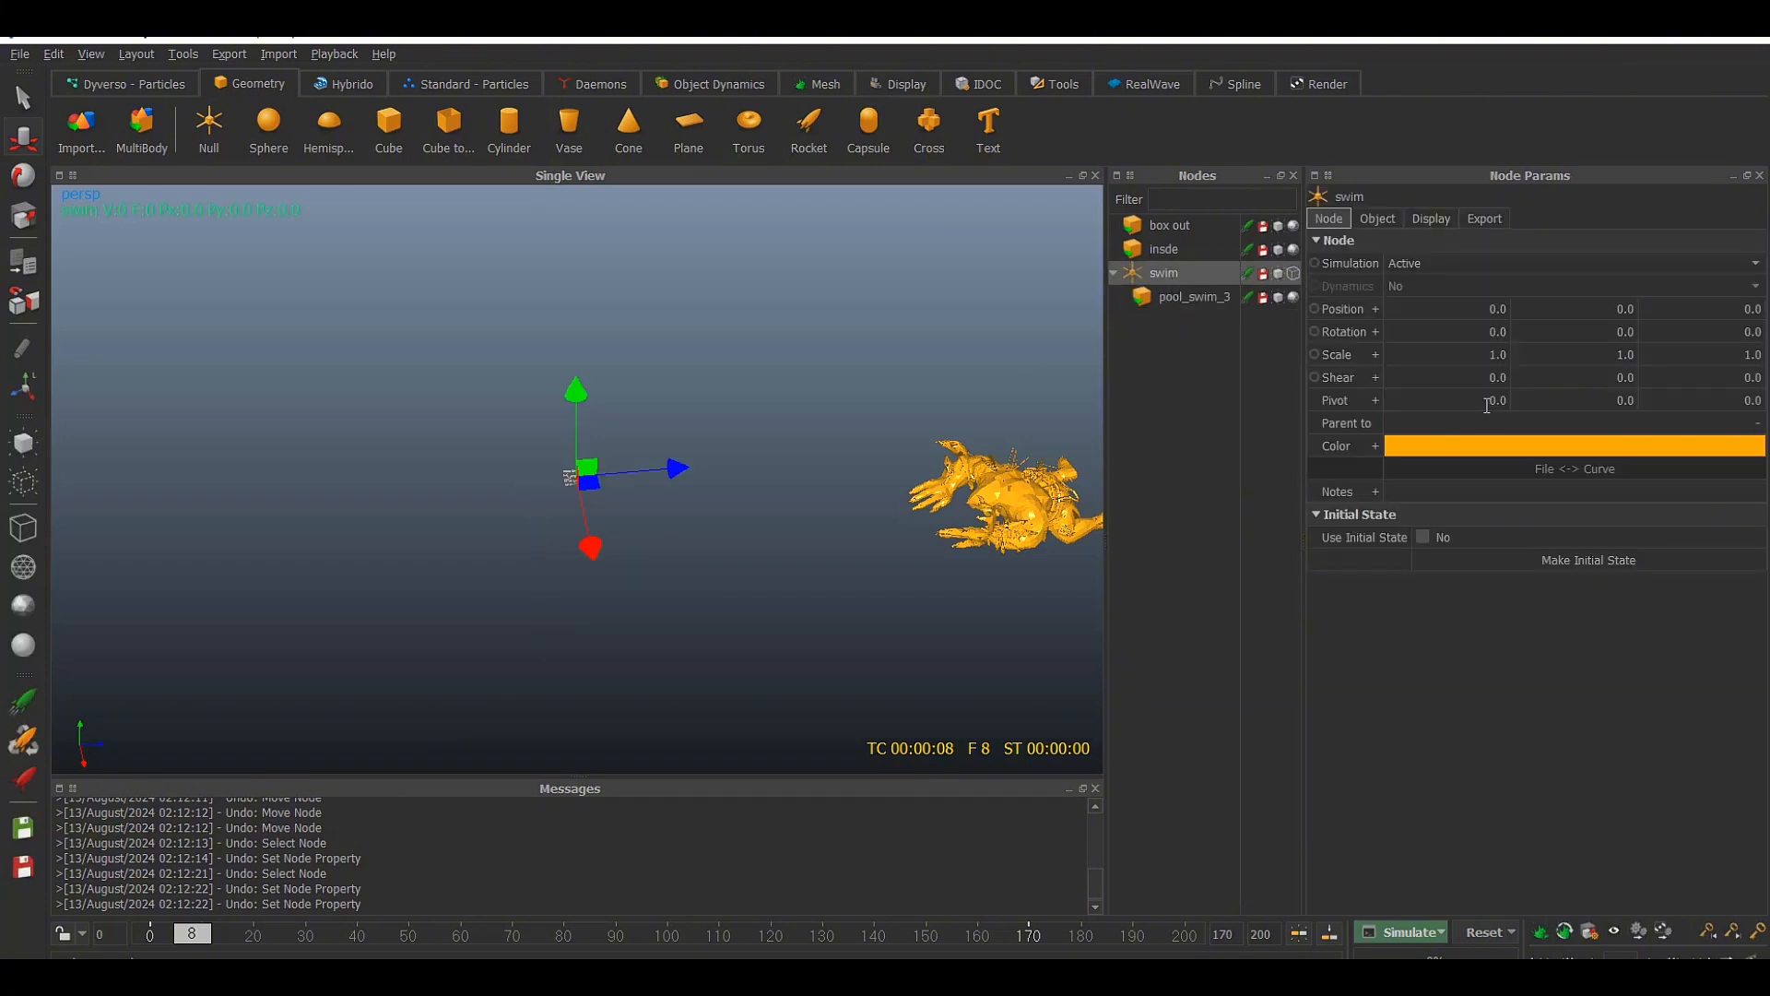
Set the swim null's scale to 0.01 on all three axes
{"action": "double_click", "coordinate": [1475, 354]}
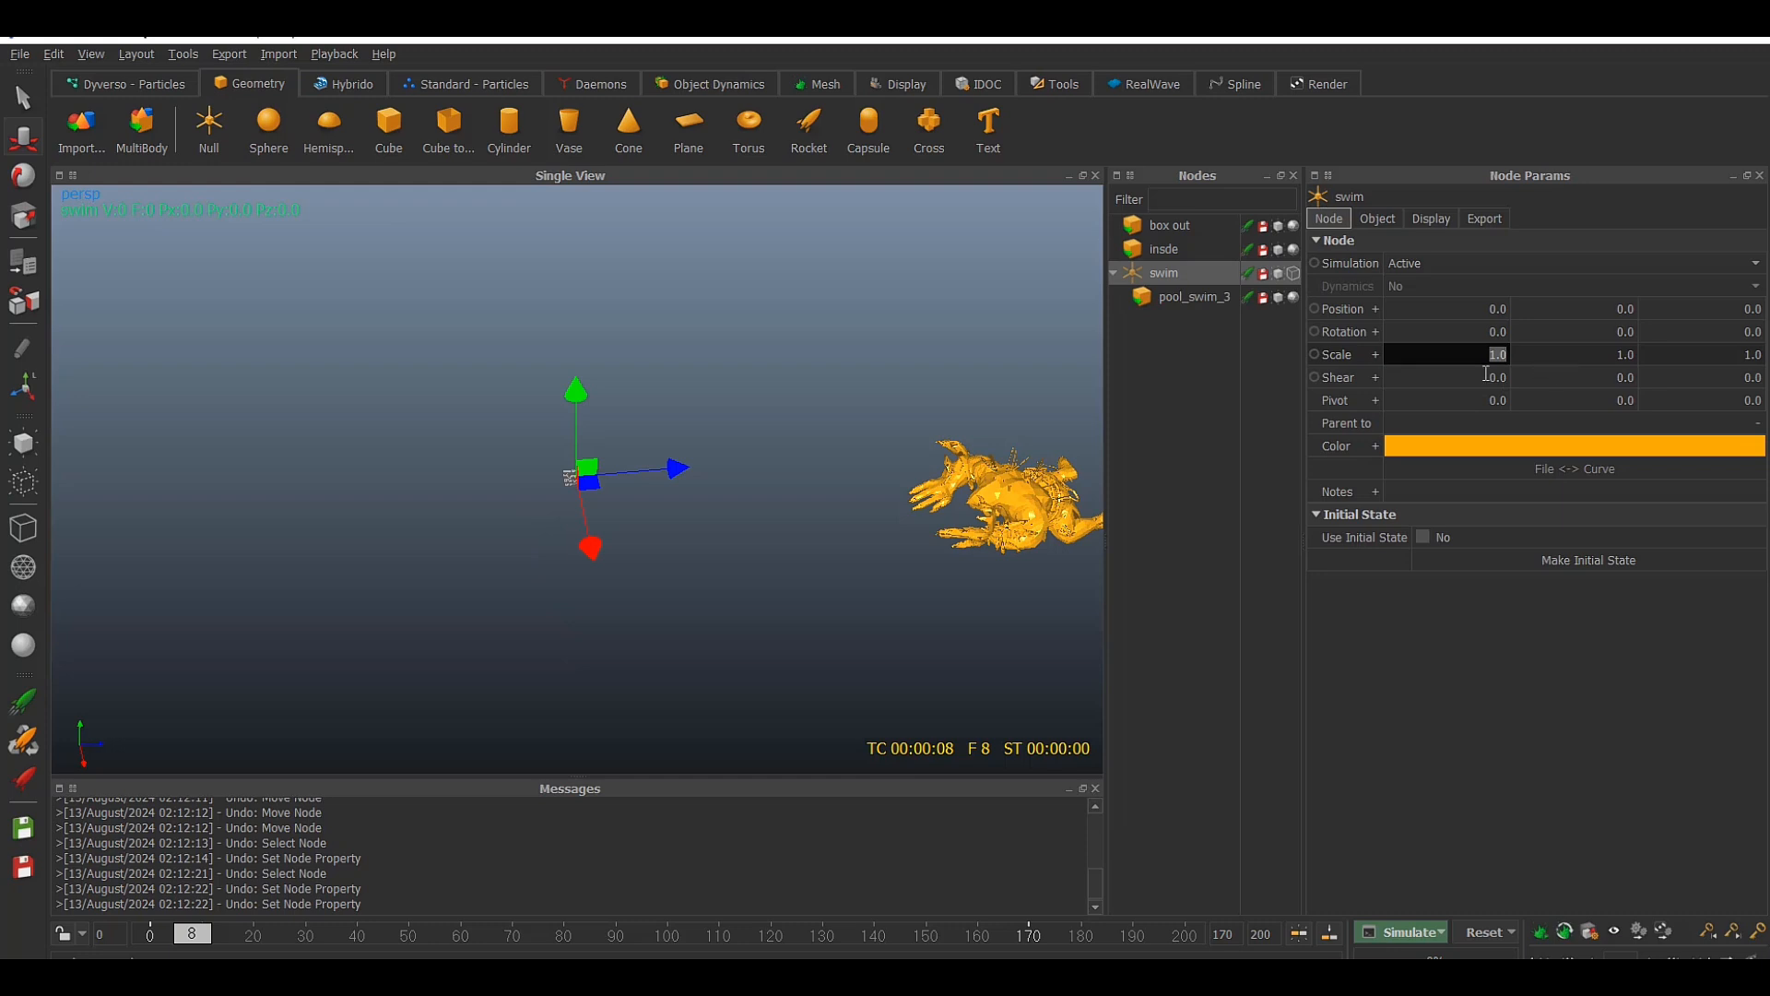
{"action": "type", "text": ".01"}
{"action": "key", "text": "Tab"}
{"action": "type", "text": "."}
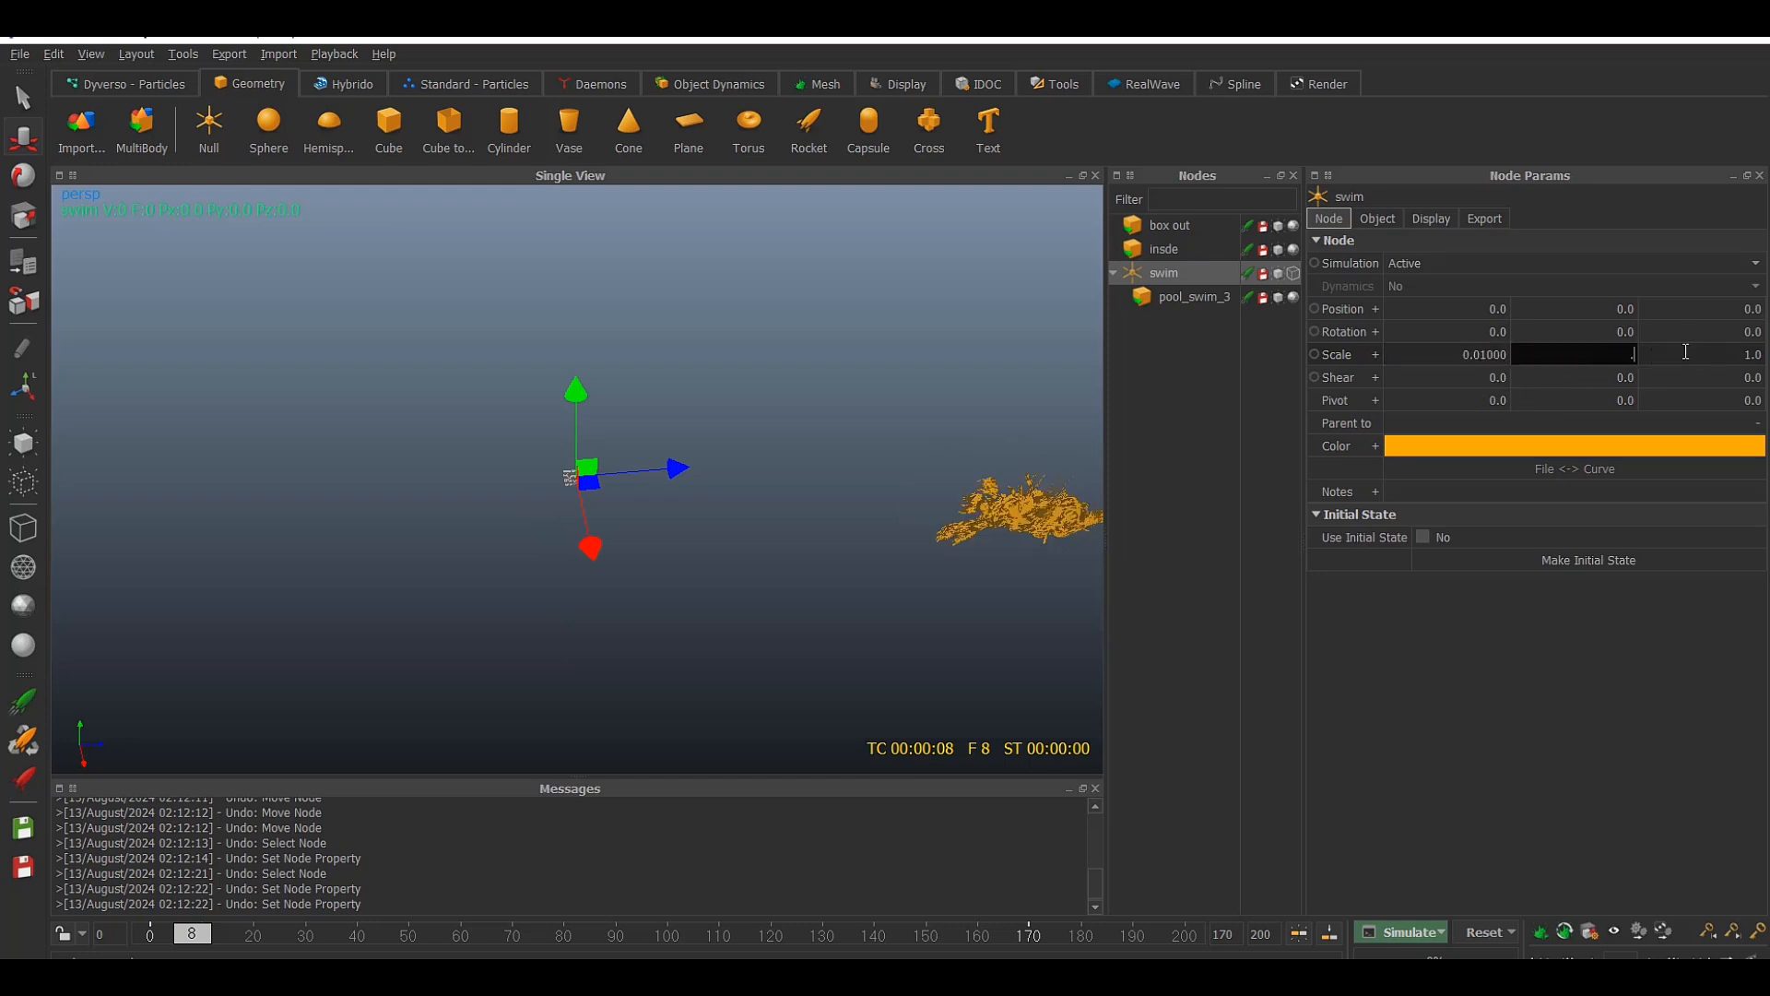
{"action": "type", "text": "01"}
{"action": "key", "text": "Tab"}
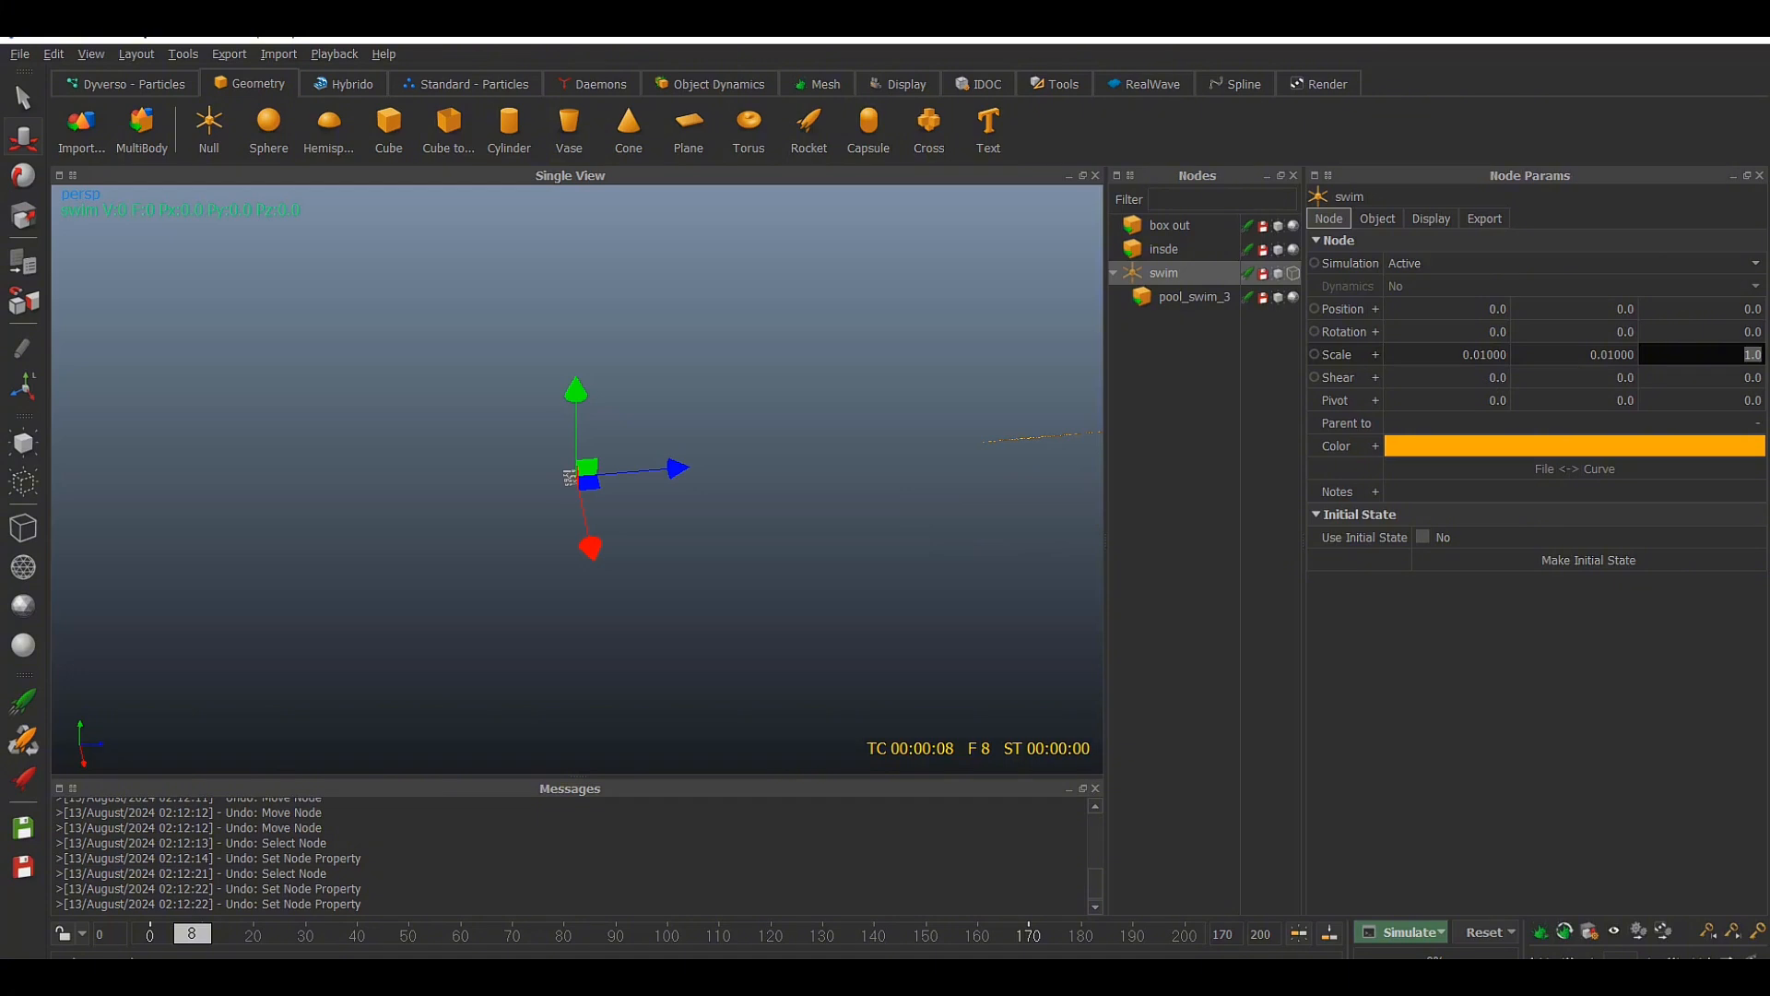
{"action": "type", "text": ".01"}
{"action": "key", "text": "Return"}
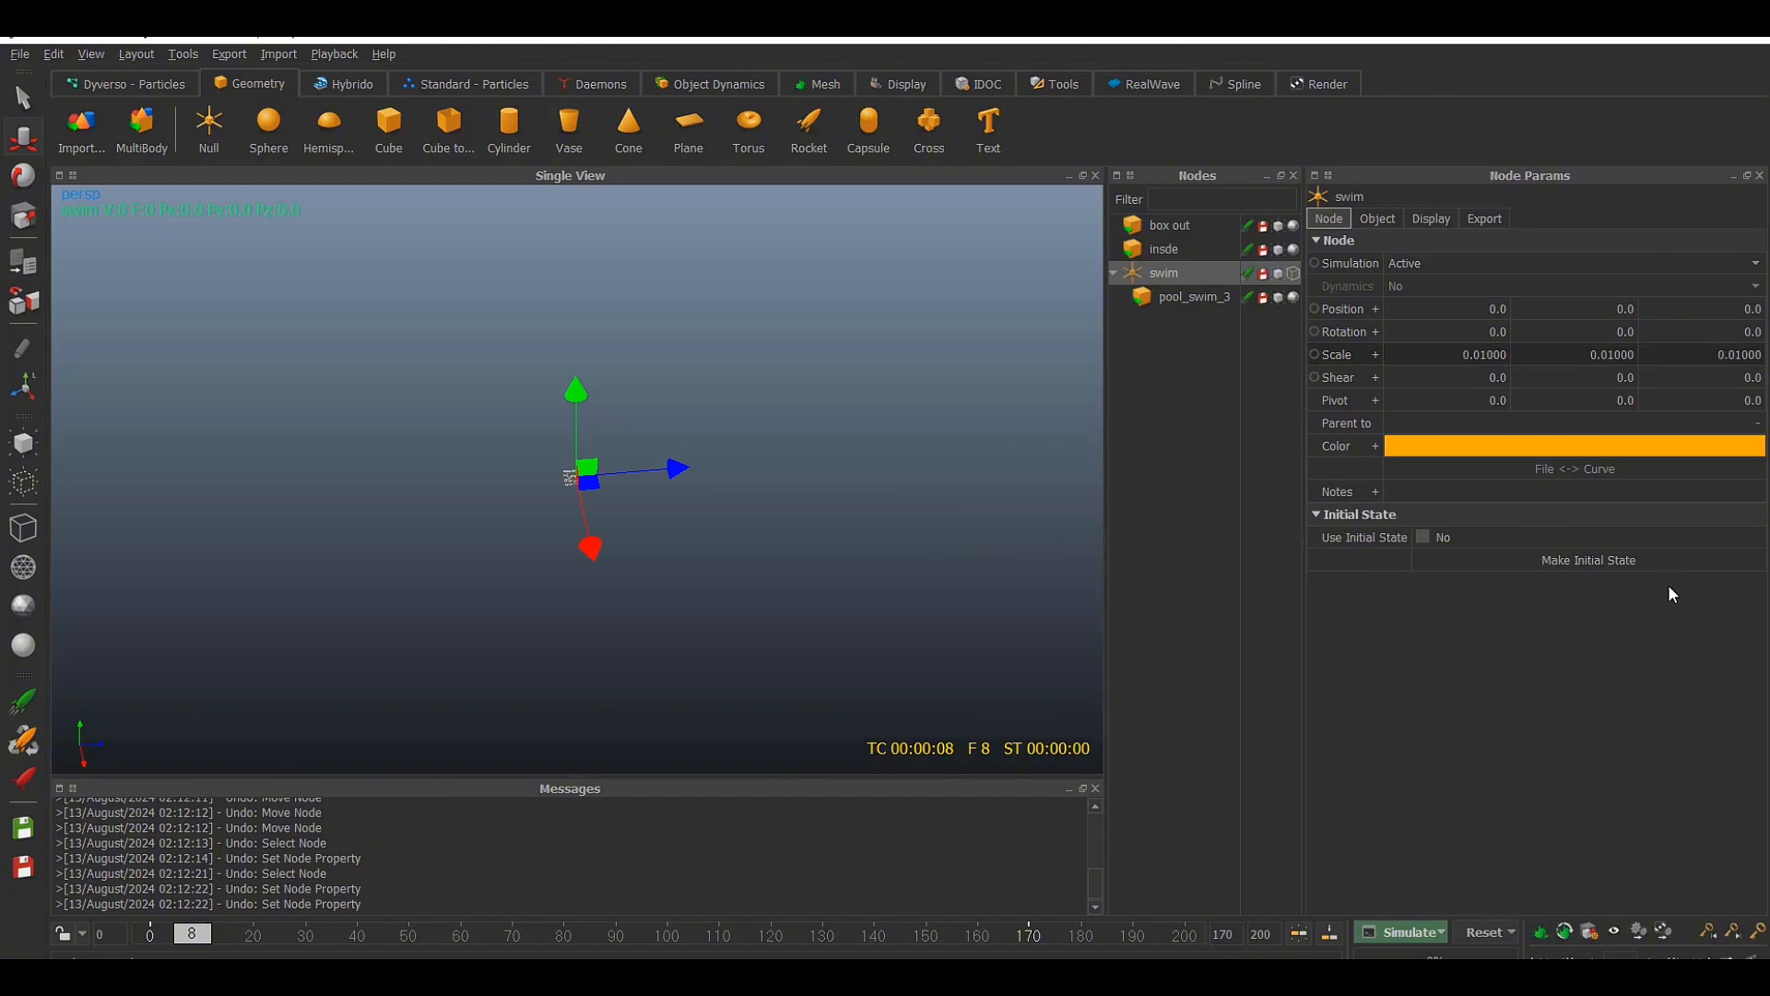
Scrub the animation to frame 200 to check the scaled swimmer's path through the pool
{"action": "scroll", "coordinate": [700, 485], "scroll_direction": "up", "scroll_amount": 6}
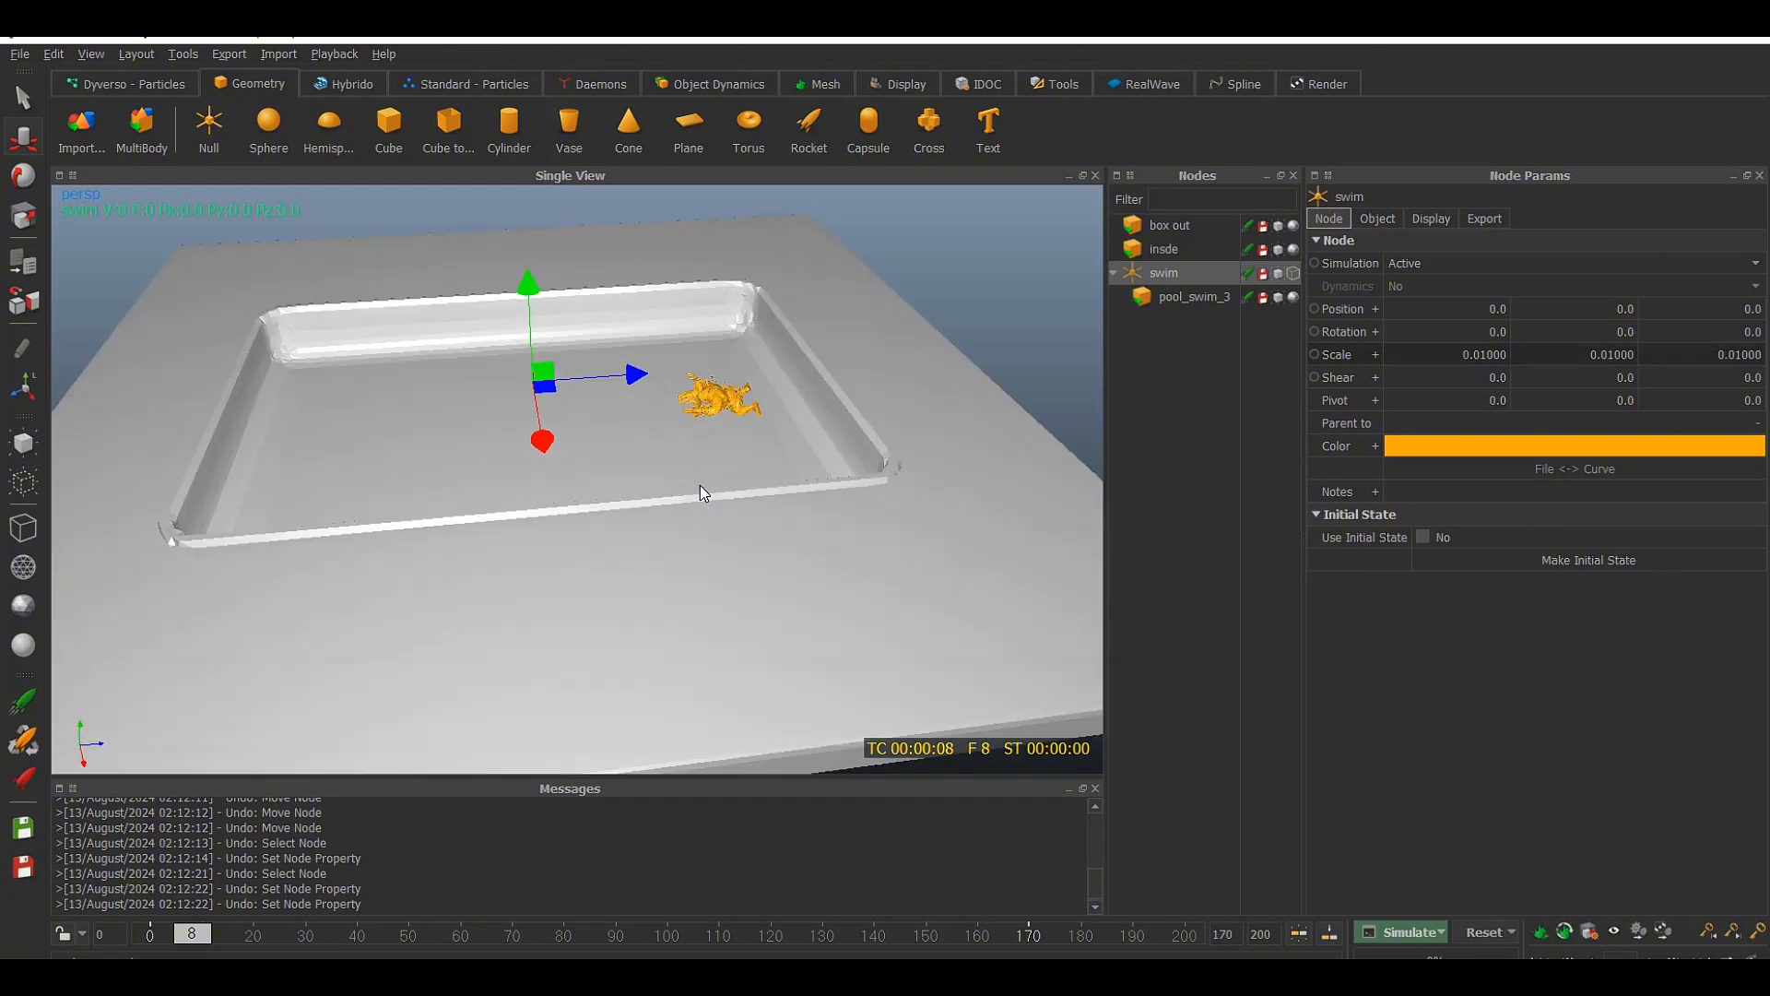
{"action": "left_click_drag", "start_coordinate": [801, 433], "coordinate": [815, 484], "text": "alt"}
{"action": "left_click_drag", "start_coordinate": [191, 936], "coordinate": [1180, 933]}
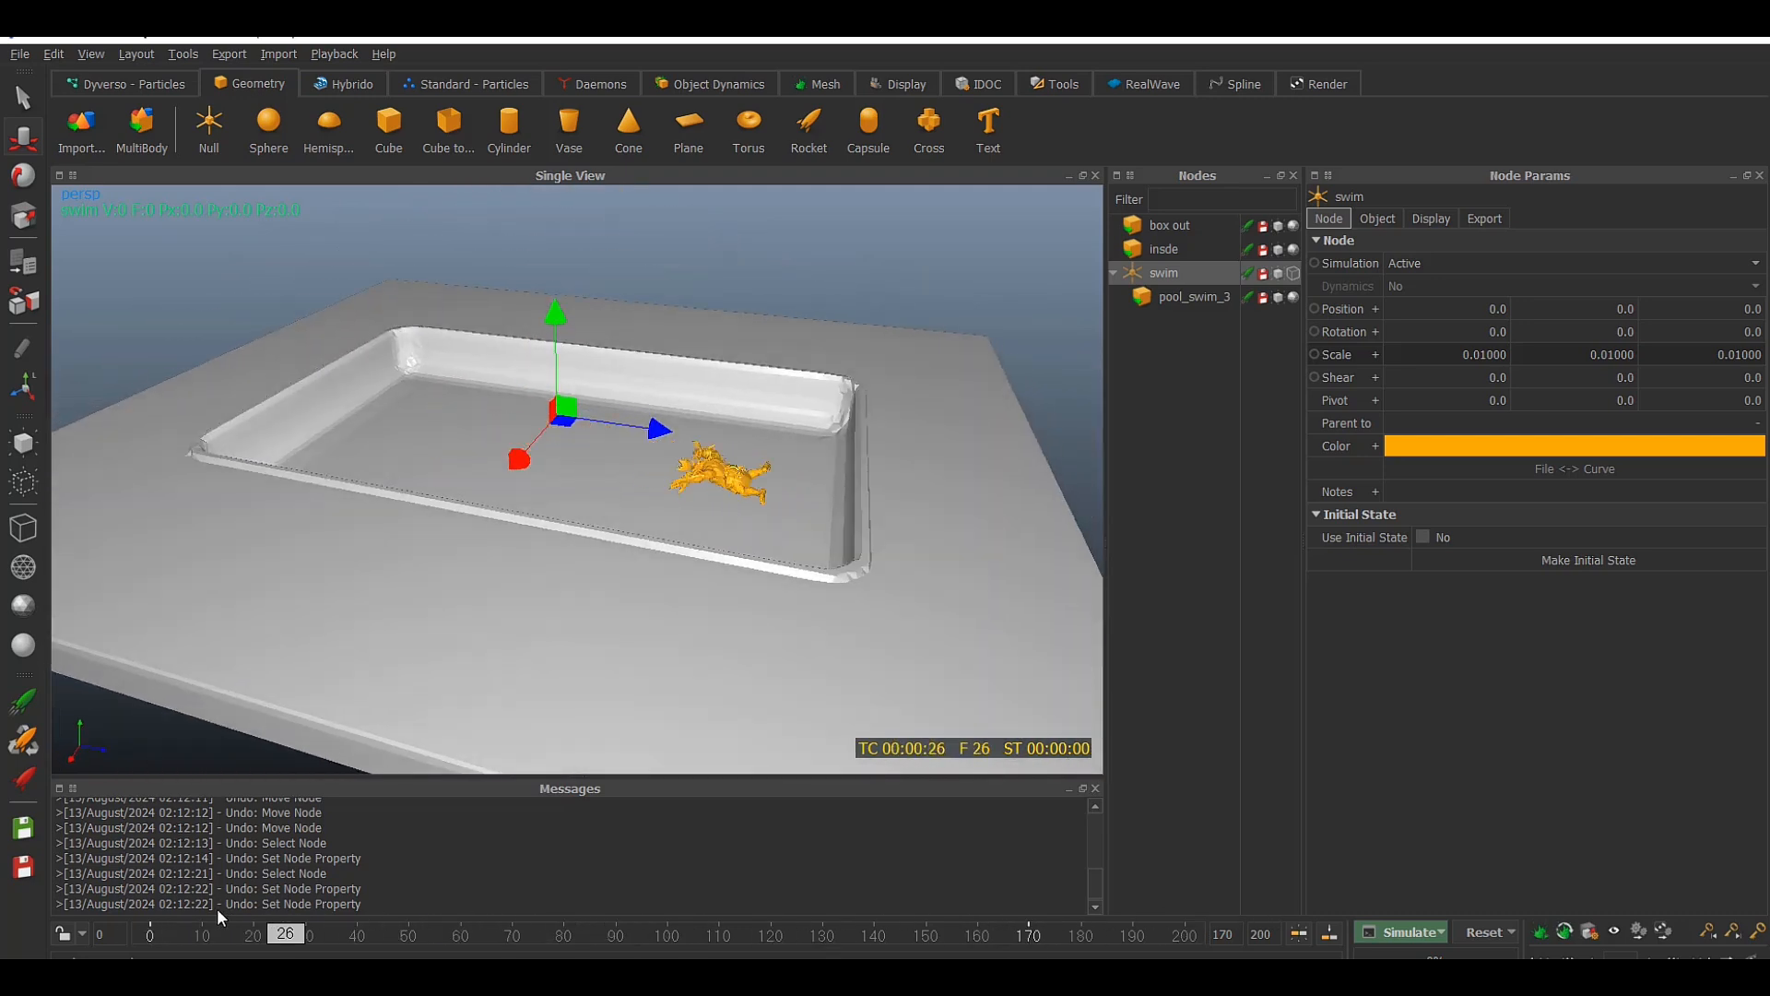
{"action": "left_click_drag", "start_coordinate": [579, 504], "coordinate": [645, 530], "text": "alt"}
Select the pool_swim_3 node under the swim null and save the scene
{"action": "left_click", "coordinate": [1190, 296]}
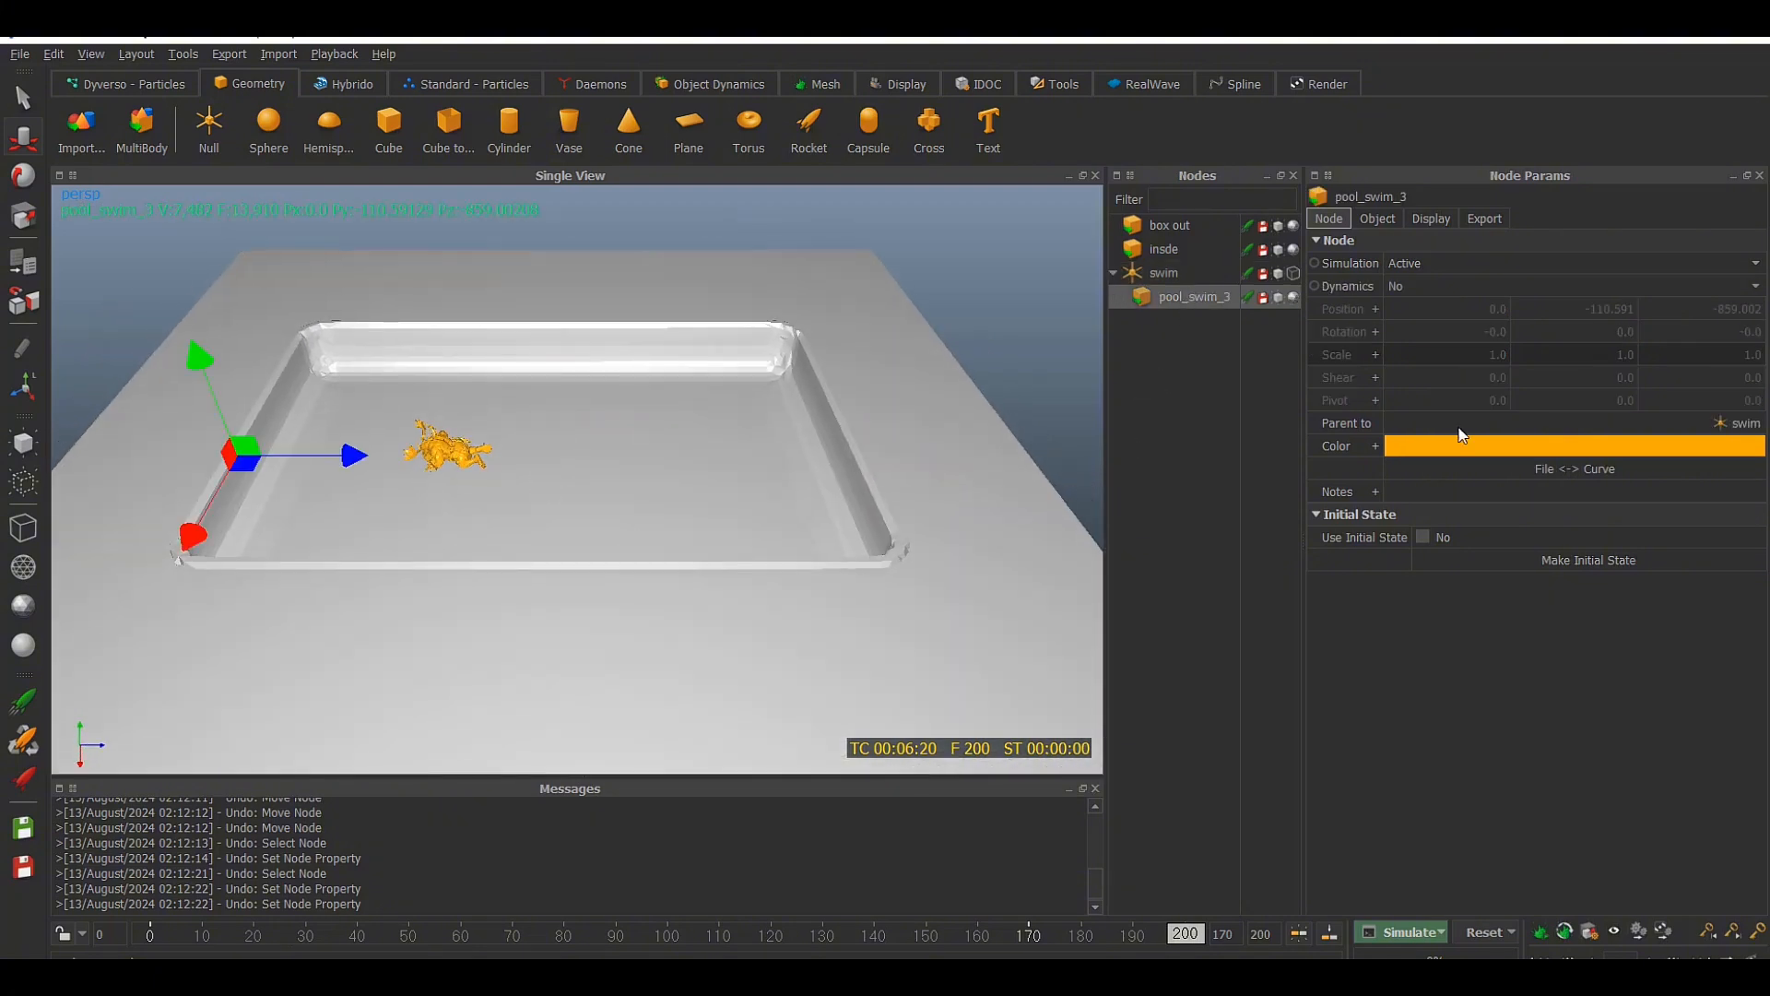
{"action": "left_click", "coordinate": [1458, 454]}
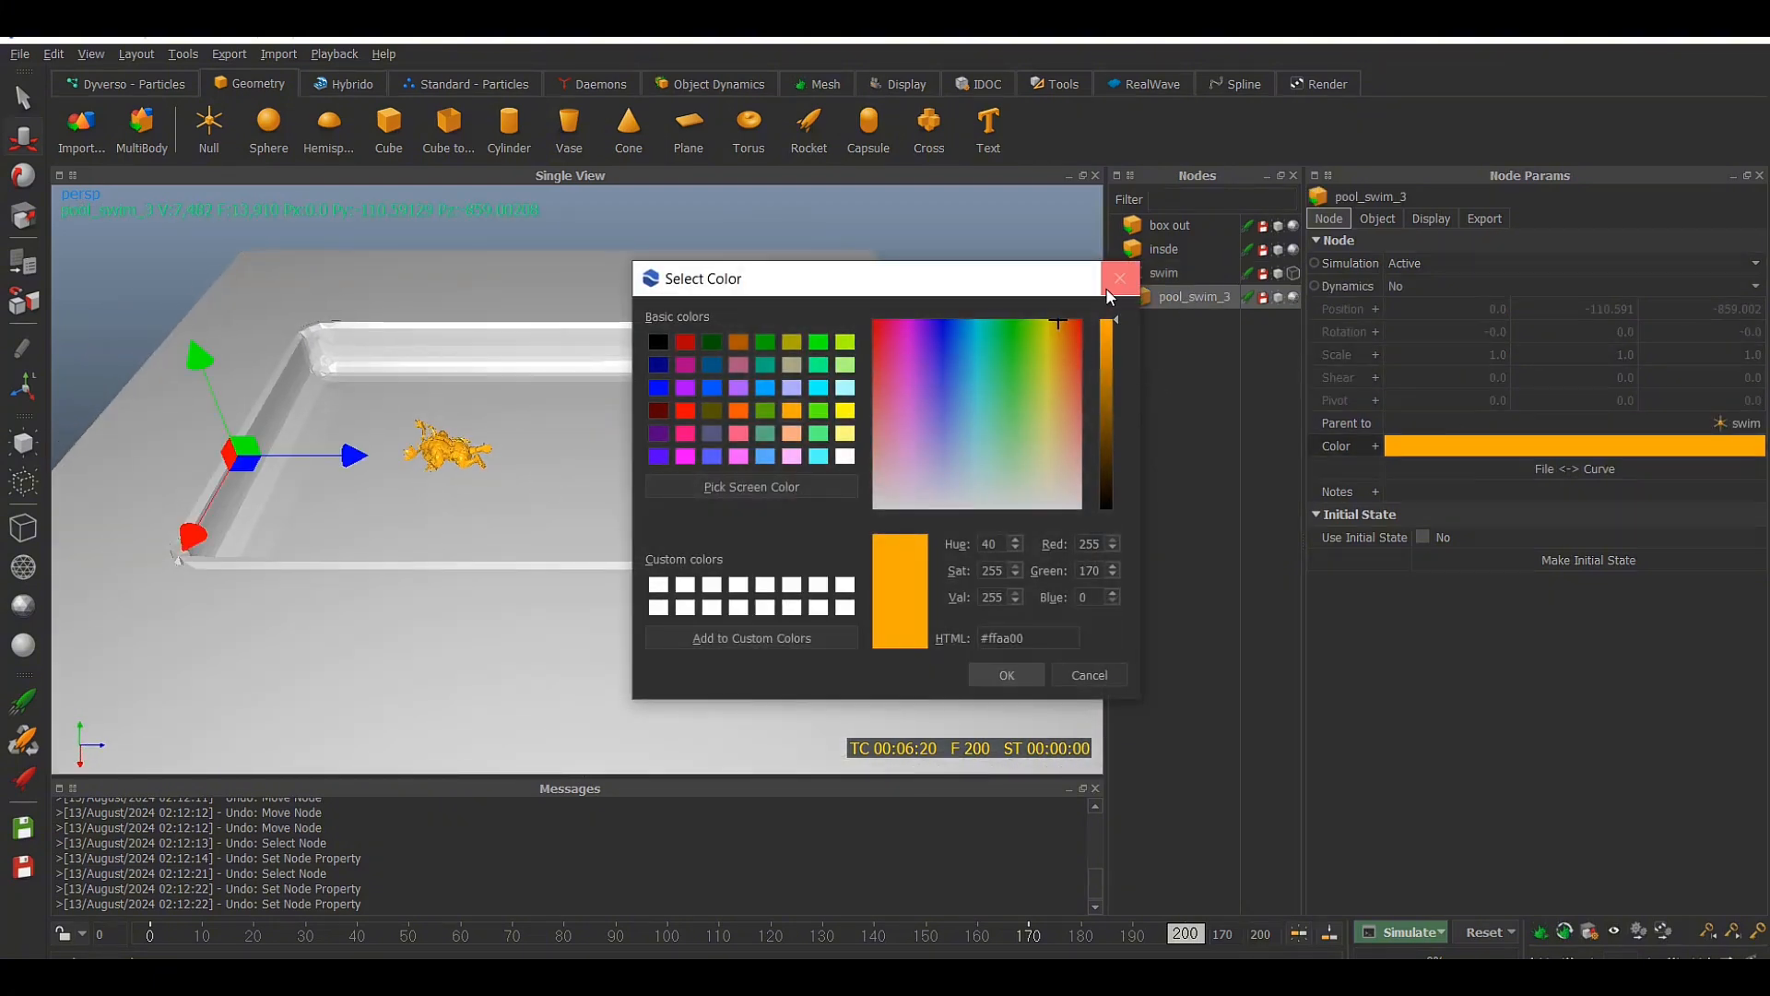
{"action": "left_click", "coordinate": [1109, 287]}
{"action": "left_click_drag", "start_coordinate": [925, 349], "coordinate": [842, 372], "text": "alt"}
{"action": "key", "text": "ctrl+s"}
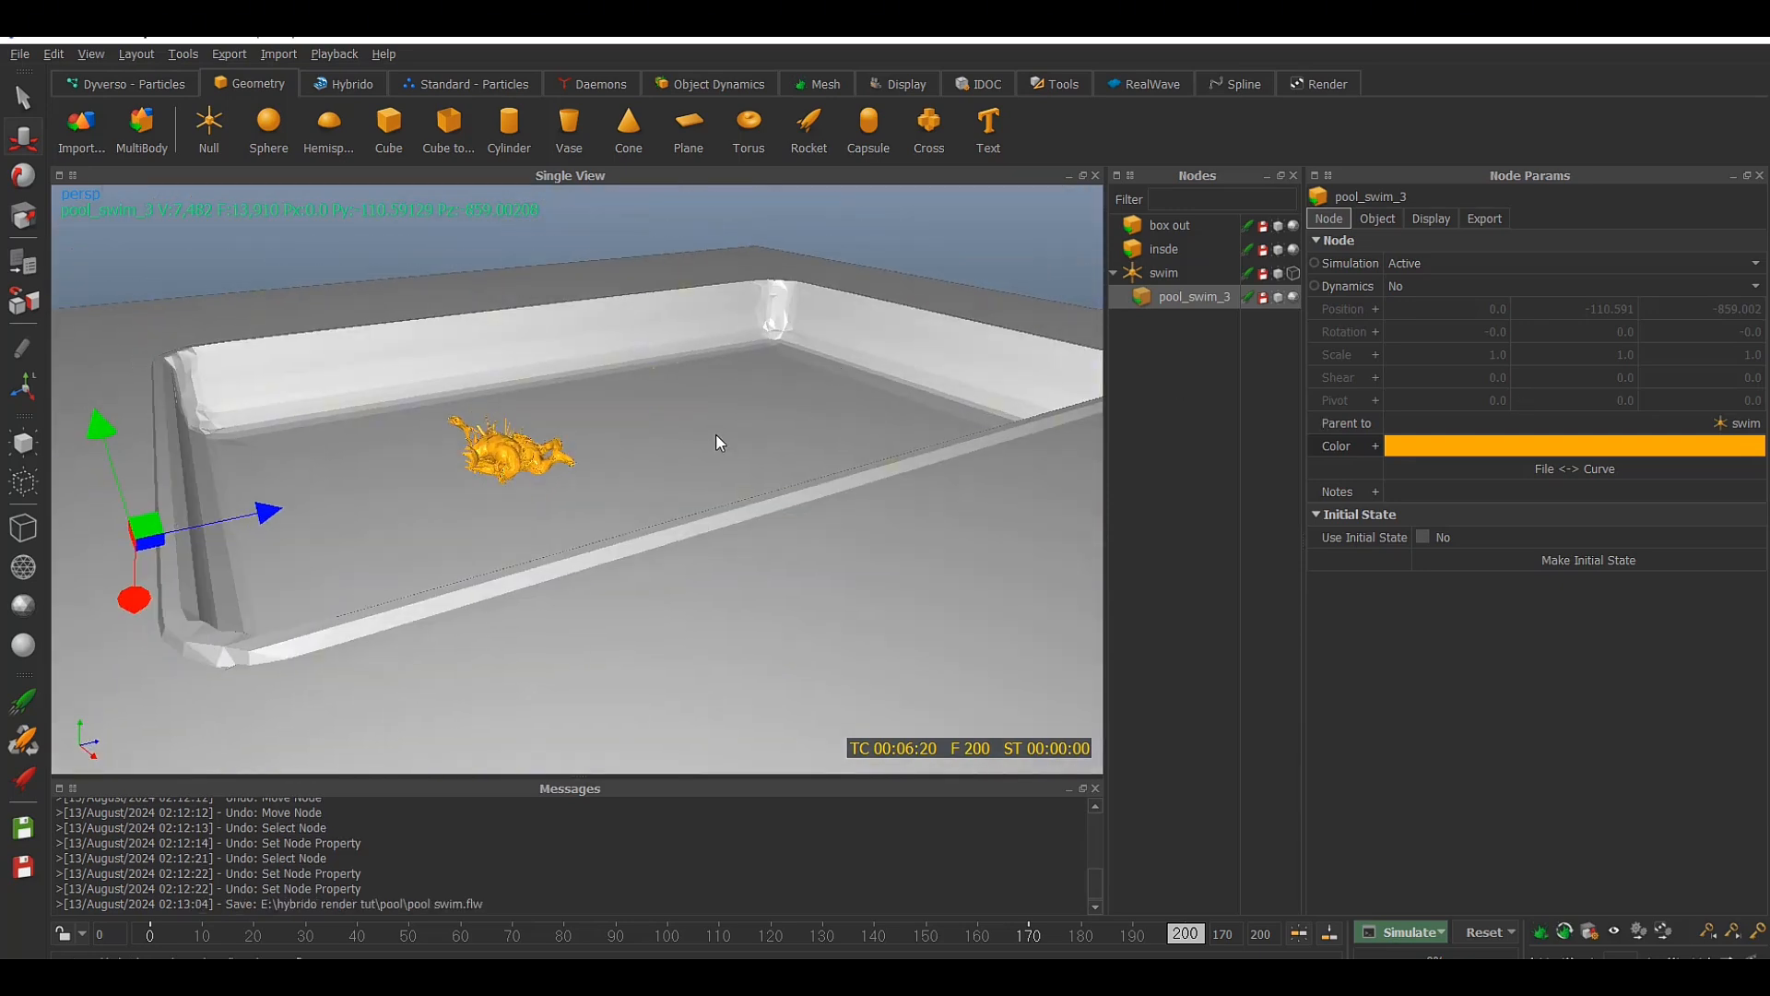
Examine the Alembic and volume parameters of pool_swim_3 and inspect the swimmer mesh up close
{"action": "left_click_drag", "start_coordinate": [718, 443], "coordinate": [1194, 369], "text": "alt"}
{"action": "left_click", "coordinate": [1392, 218]}
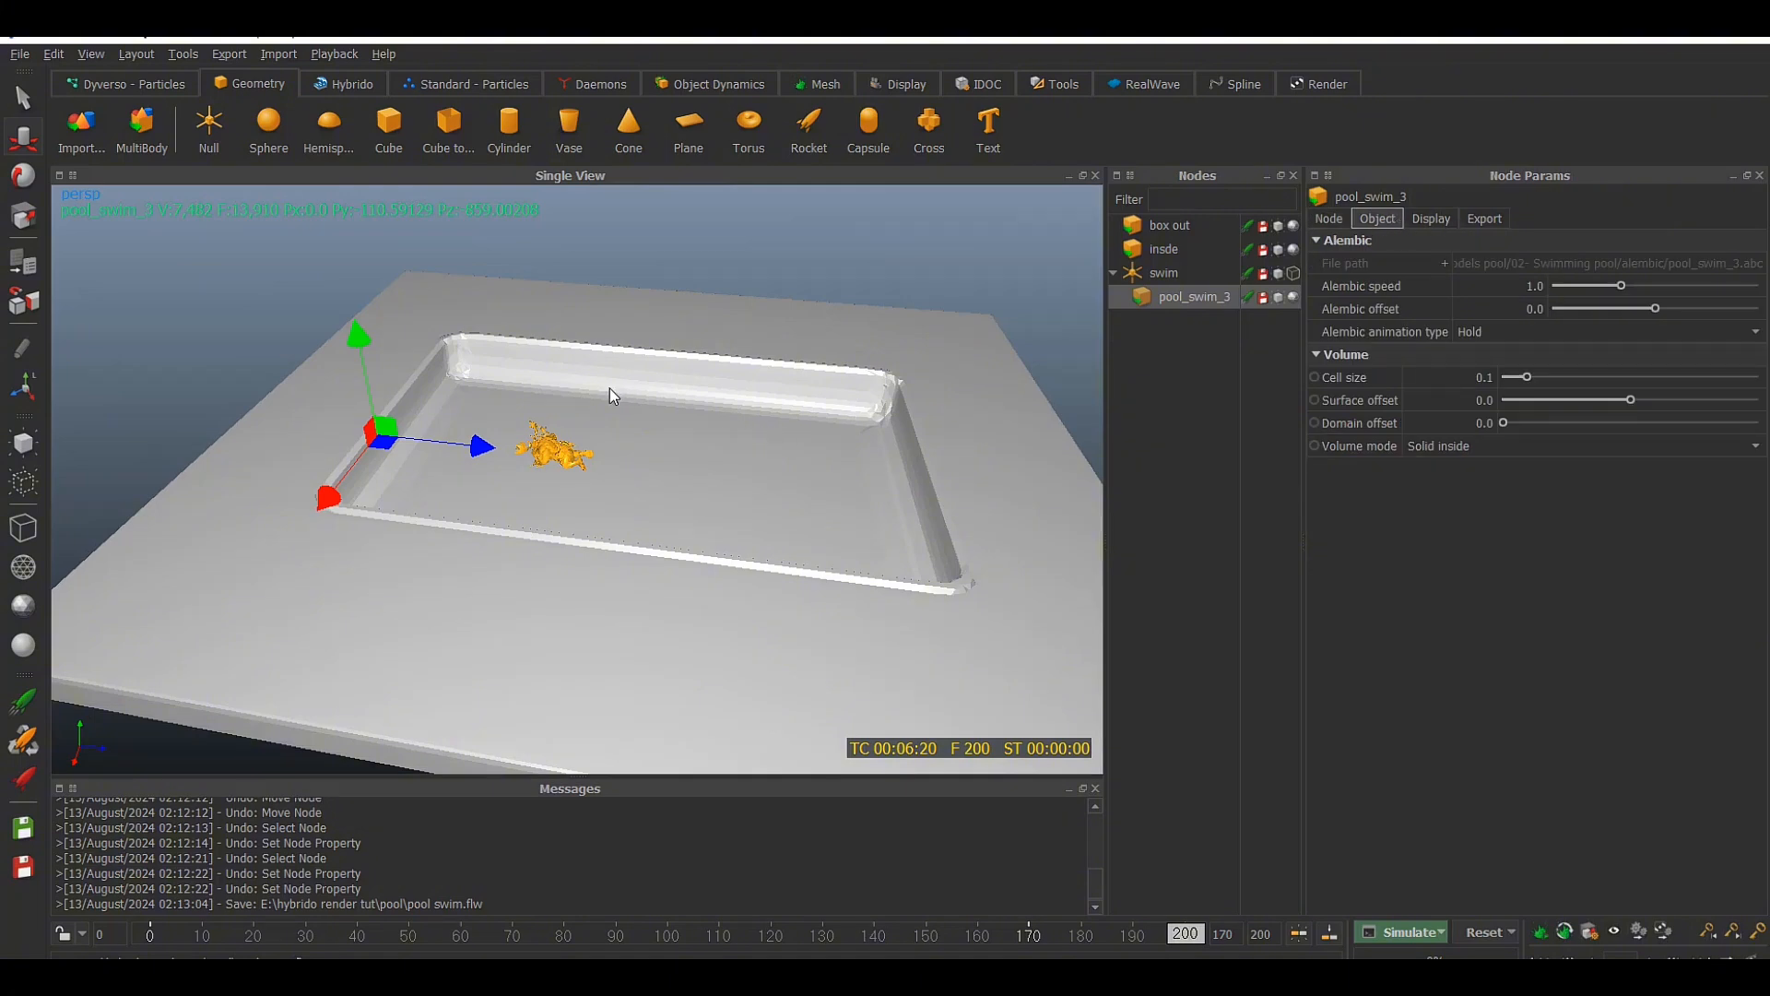
{"action": "scroll", "coordinate": [608, 388], "scroll_direction": "up", "scroll_amount": 5}
{"action": "scroll", "coordinate": [609, 359], "scroll_direction": "up", "scroll_amount": 3}
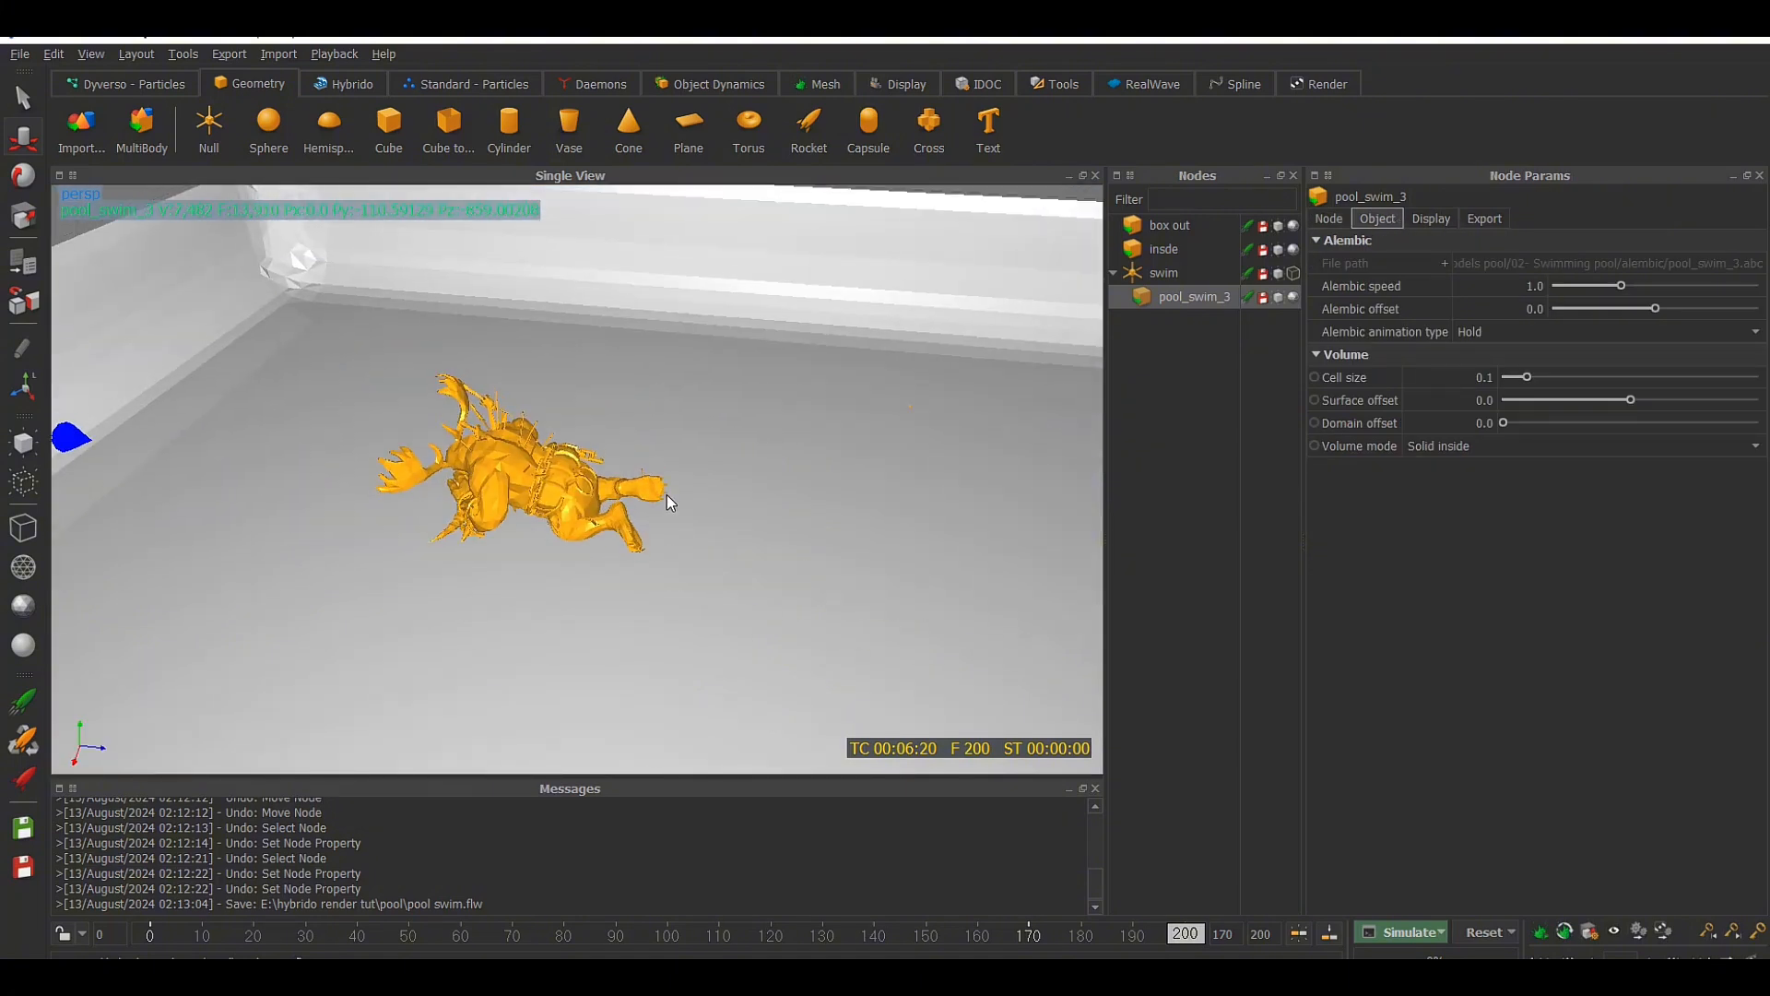
{"action": "left_click_drag", "start_coordinate": [667, 494], "coordinate": [531, 423], "text": "alt"}
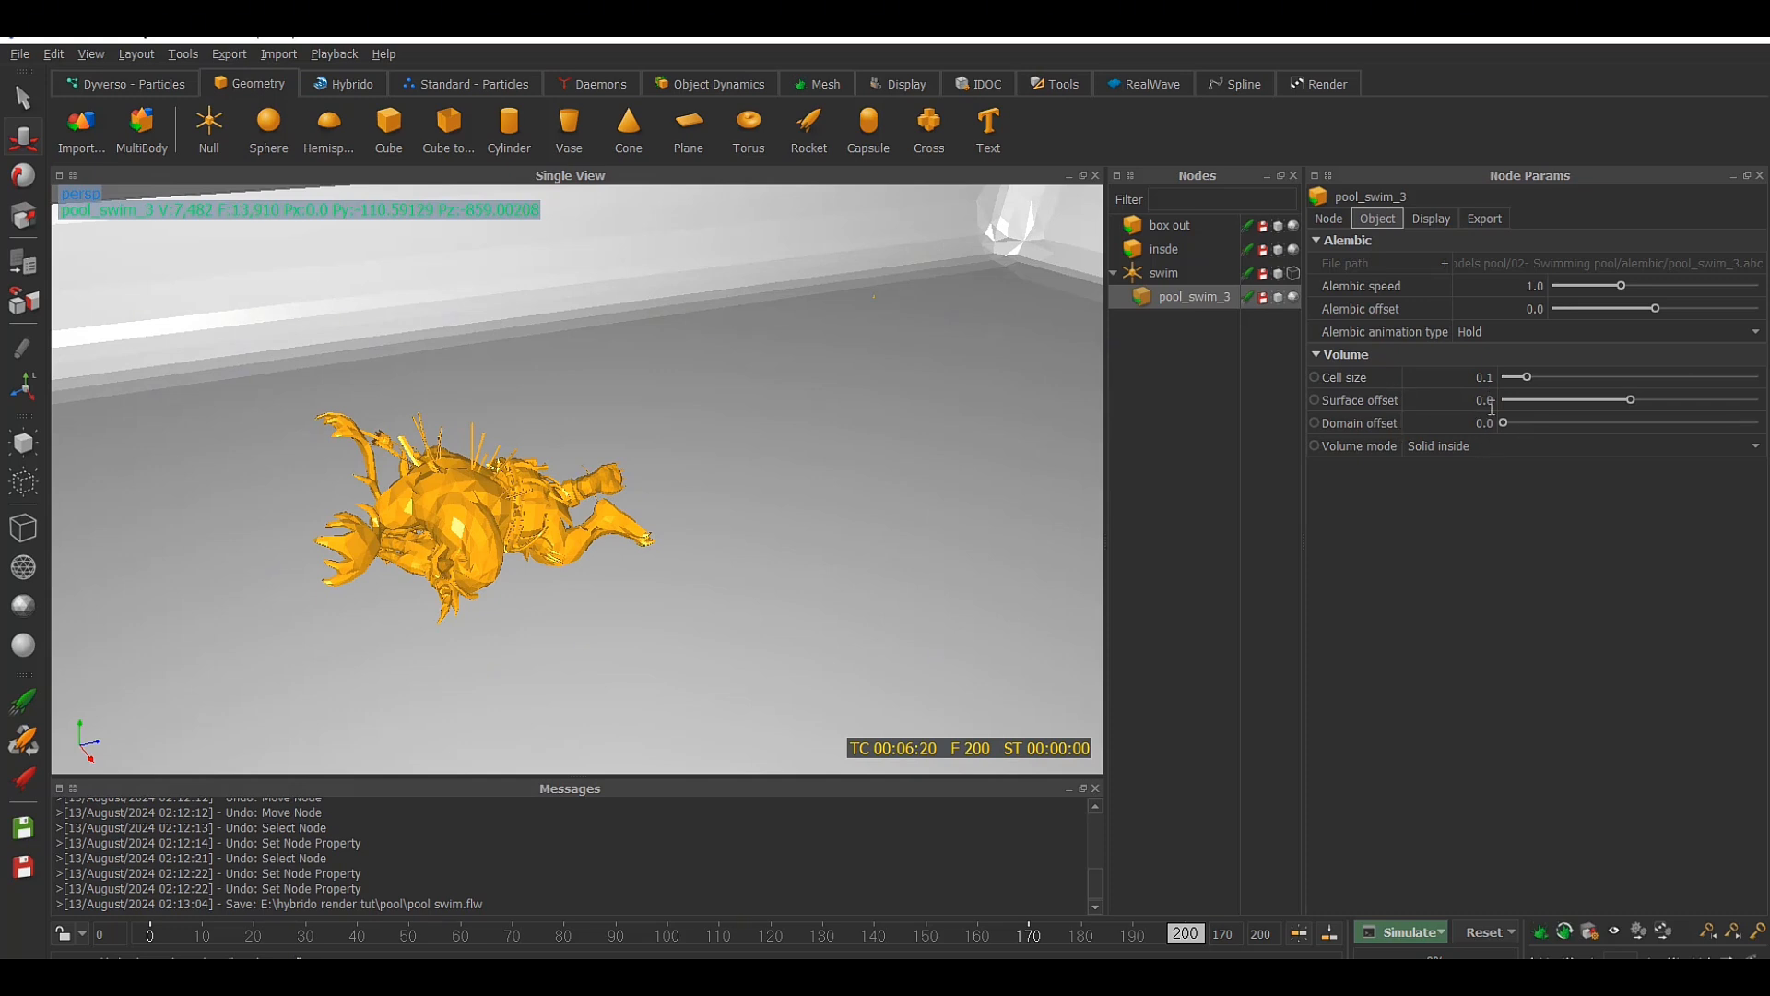
Turn on the volume isosurface display for pool_swim_3 and compare it with the swimmer's mesh
{"action": "left_click", "coordinate": [1440, 228]}
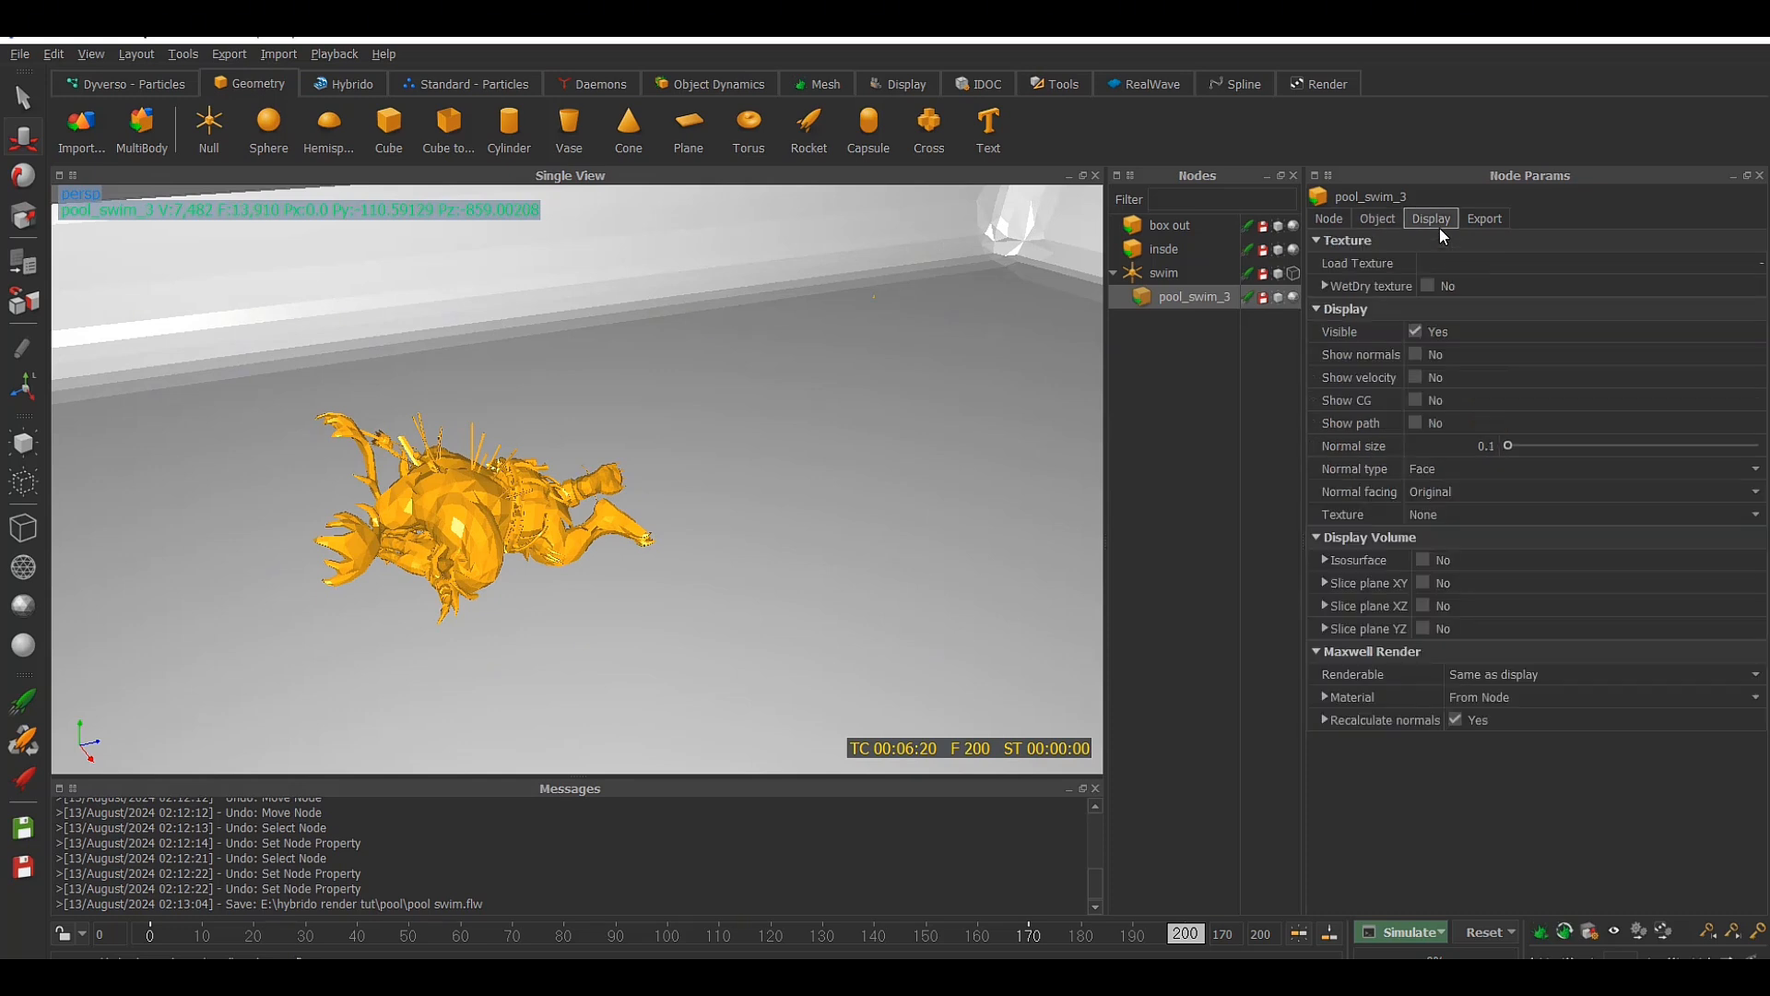
{"action": "left_click", "coordinate": [1429, 557]}
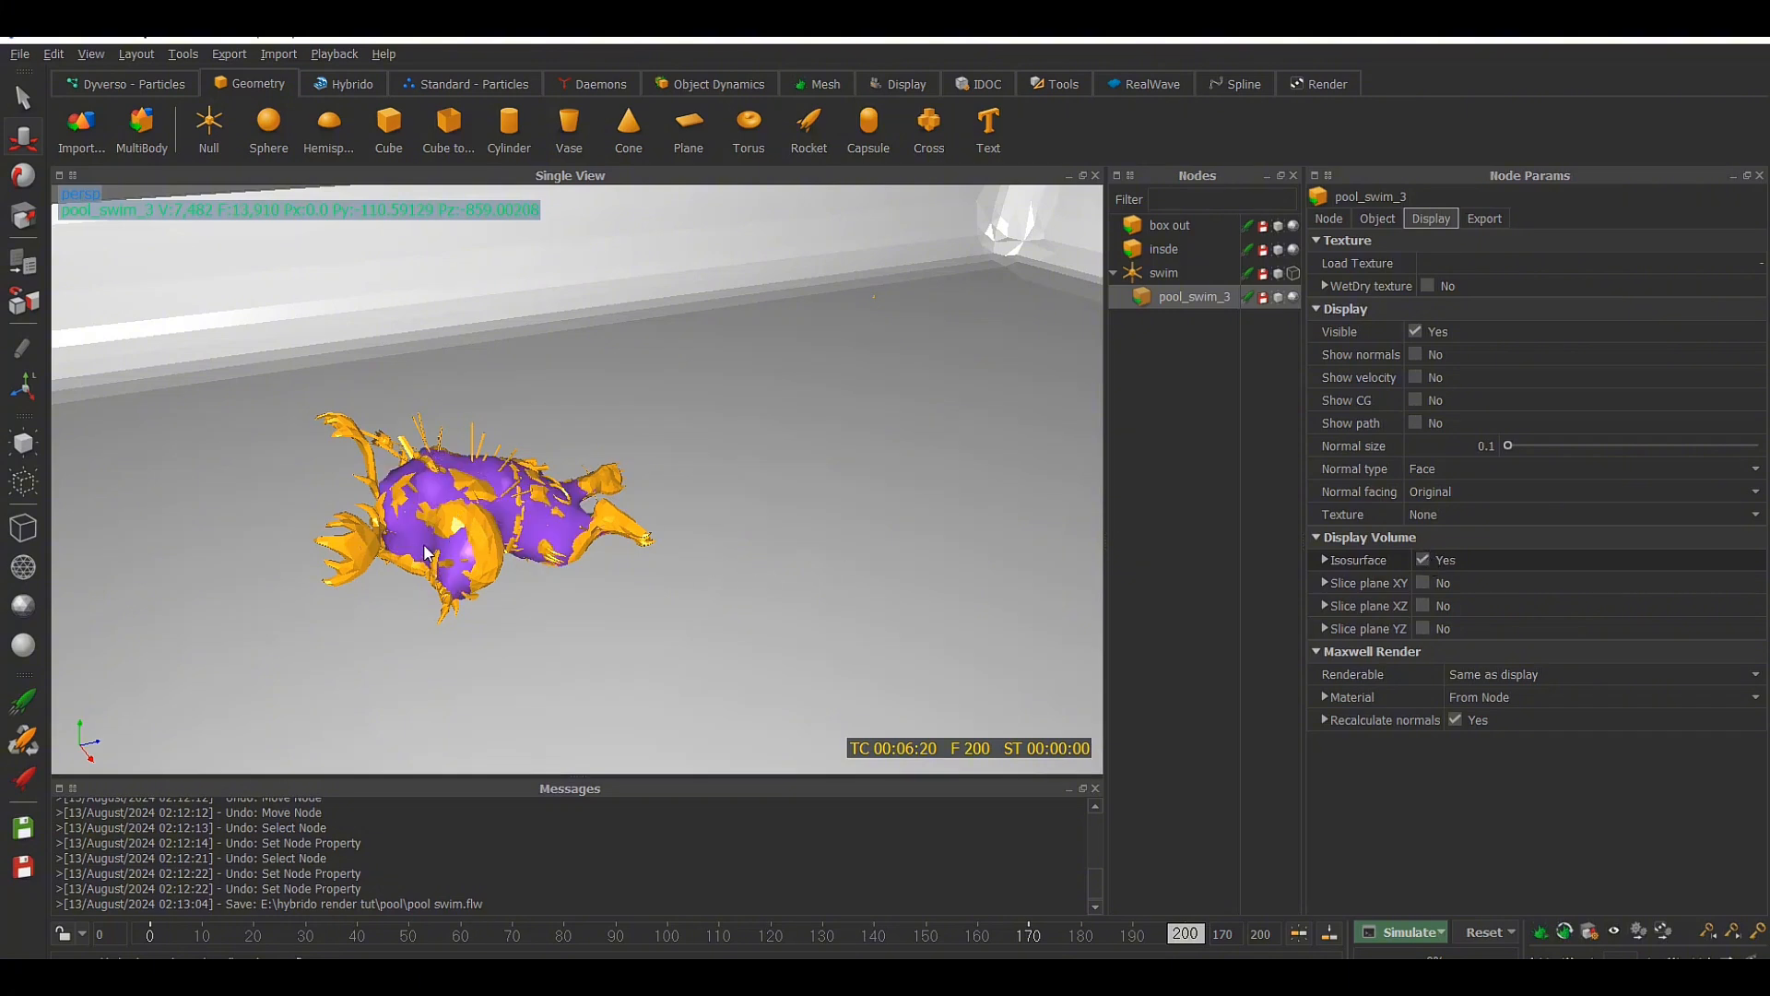
{"action": "left_click", "coordinate": [1430, 561]}
{"action": "left_click", "coordinate": [1430, 562]}
{"action": "middle_click_drag", "start_coordinate": [403, 400], "coordinate": [487, 354], "text": "alt"}
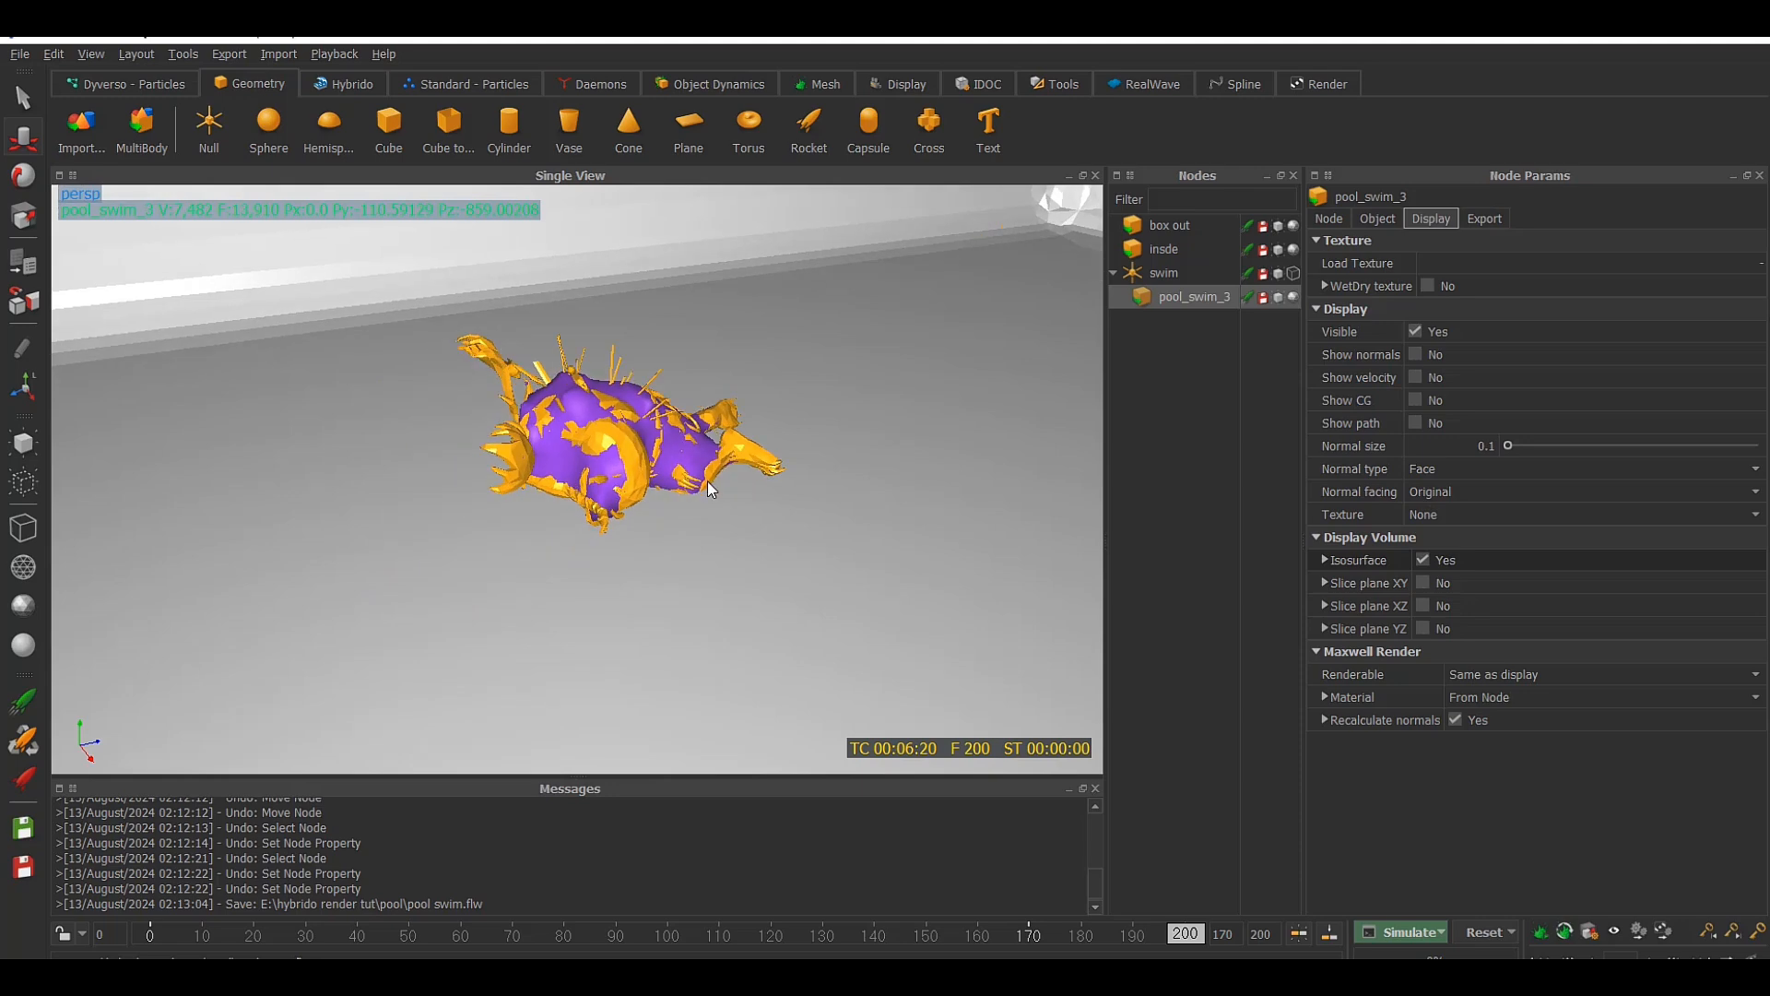
{"action": "left_click_drag", "start_coordinate": [707, 480], "coordinate": [647, 496], "text": "alt"}
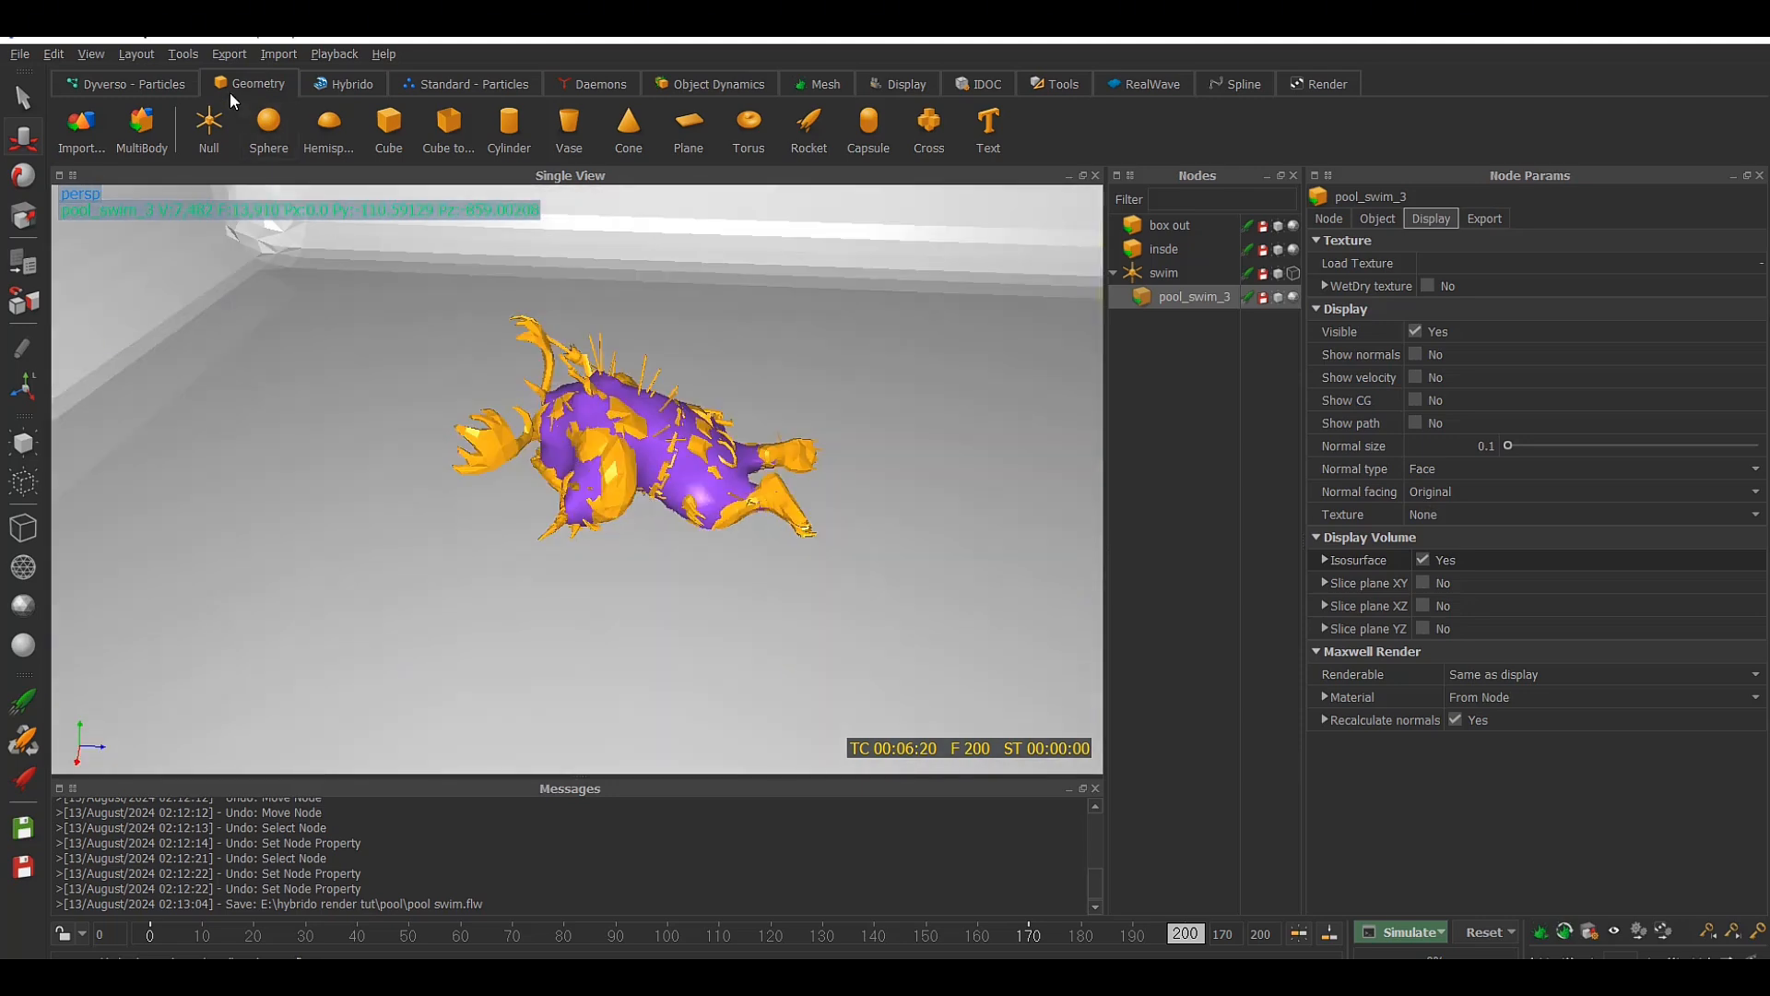
Set the volume cell size of pool_swim_3 to 0.02
{"action": "left_click", "coordinate": [347, 83]}
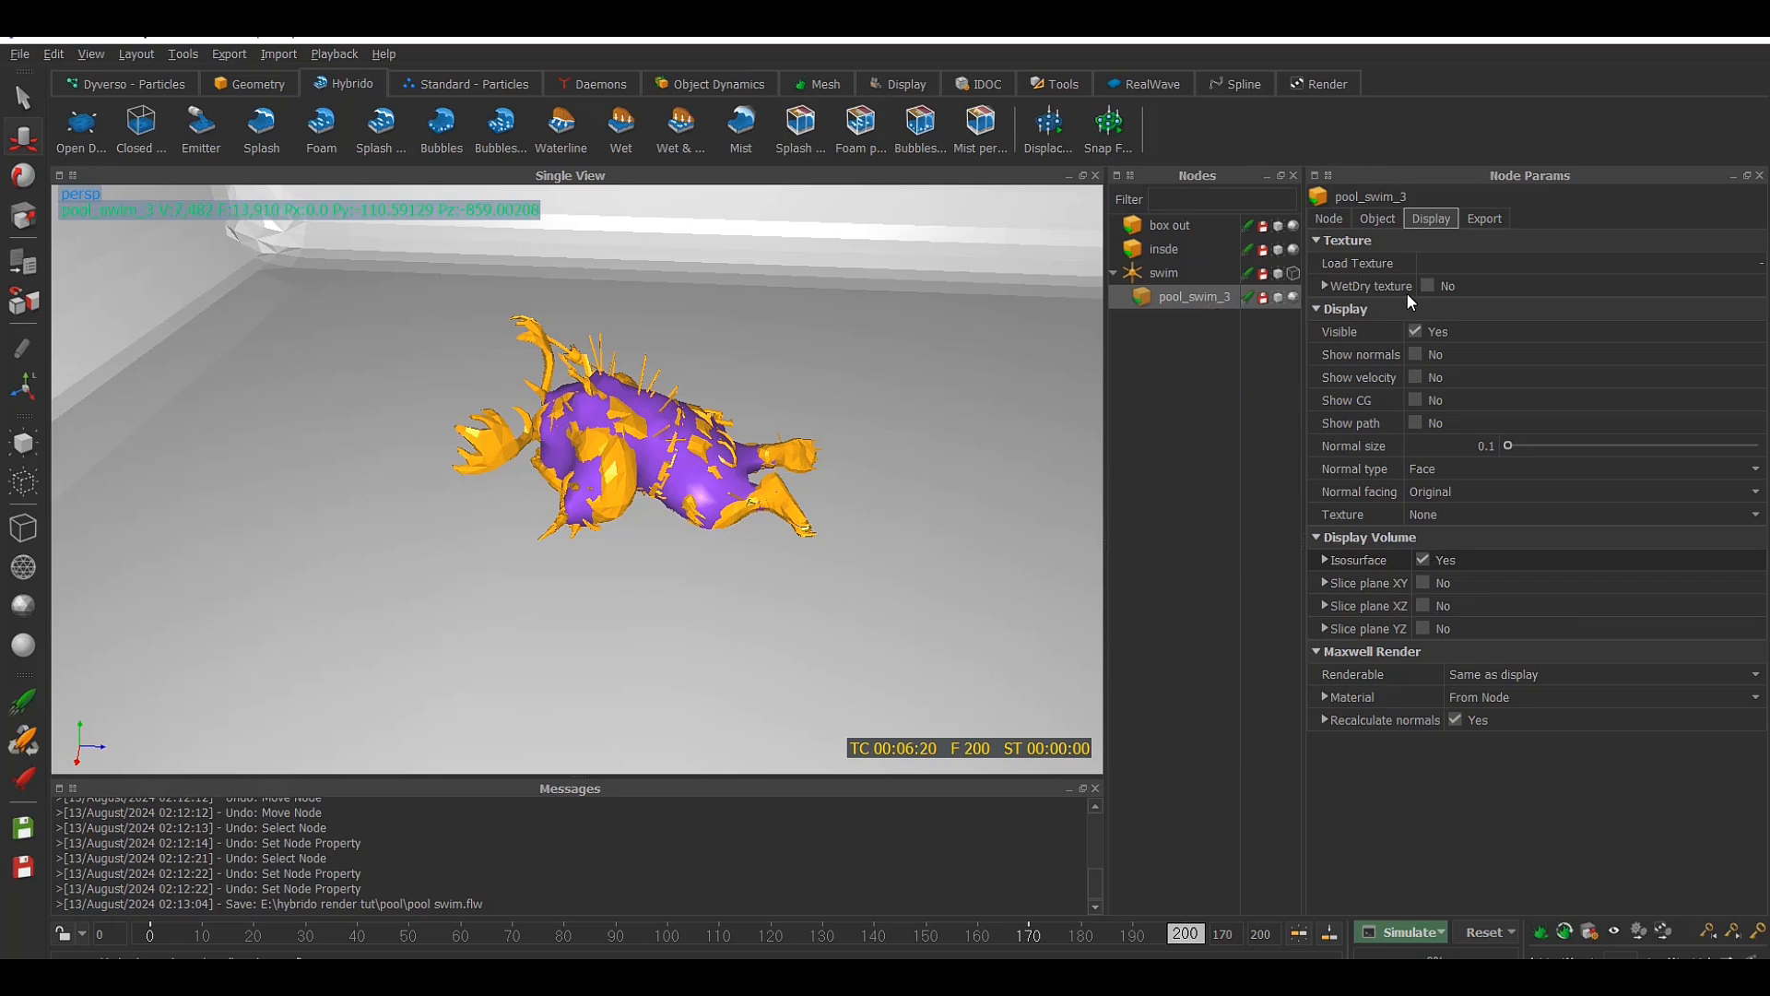
{"action": "left_click", "coordinate": [1375, 220]}
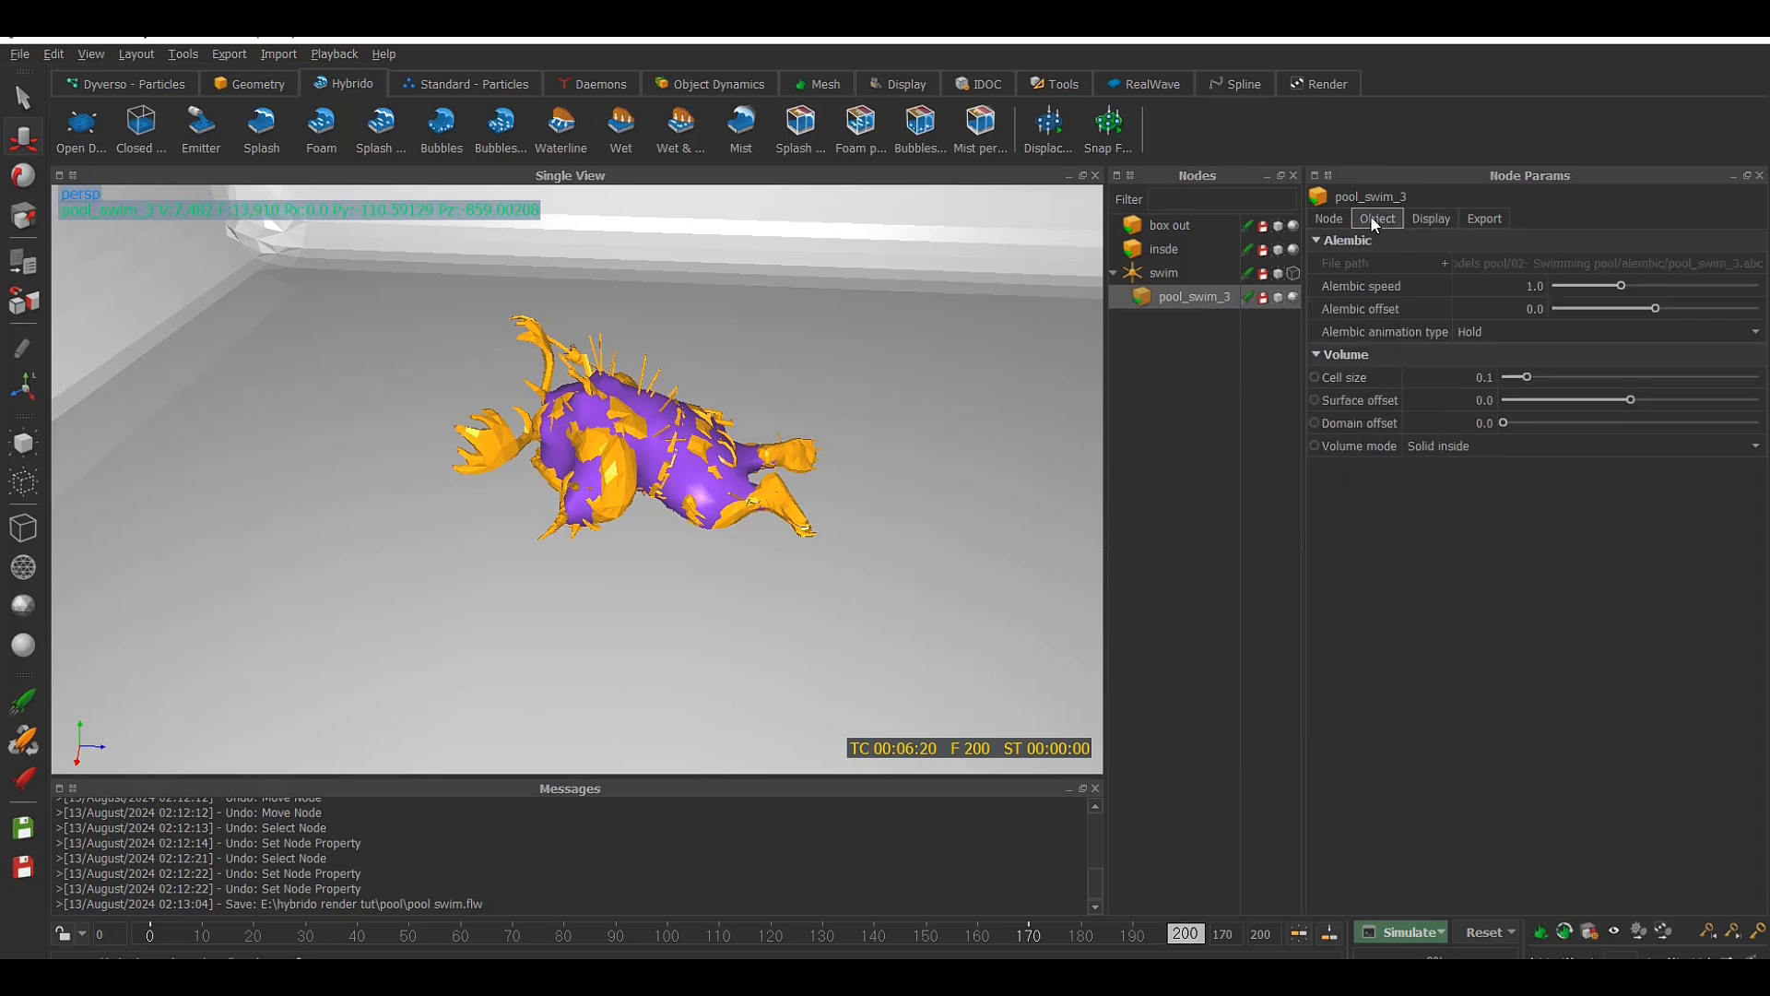
{"action": "double_click", "coordinate": [1485, 377]}
{"action": "left_click_drag", "start_coordinate": [1488, 374], "coordinate": [1499, 370]}
{"action": "type", "text": "0"}
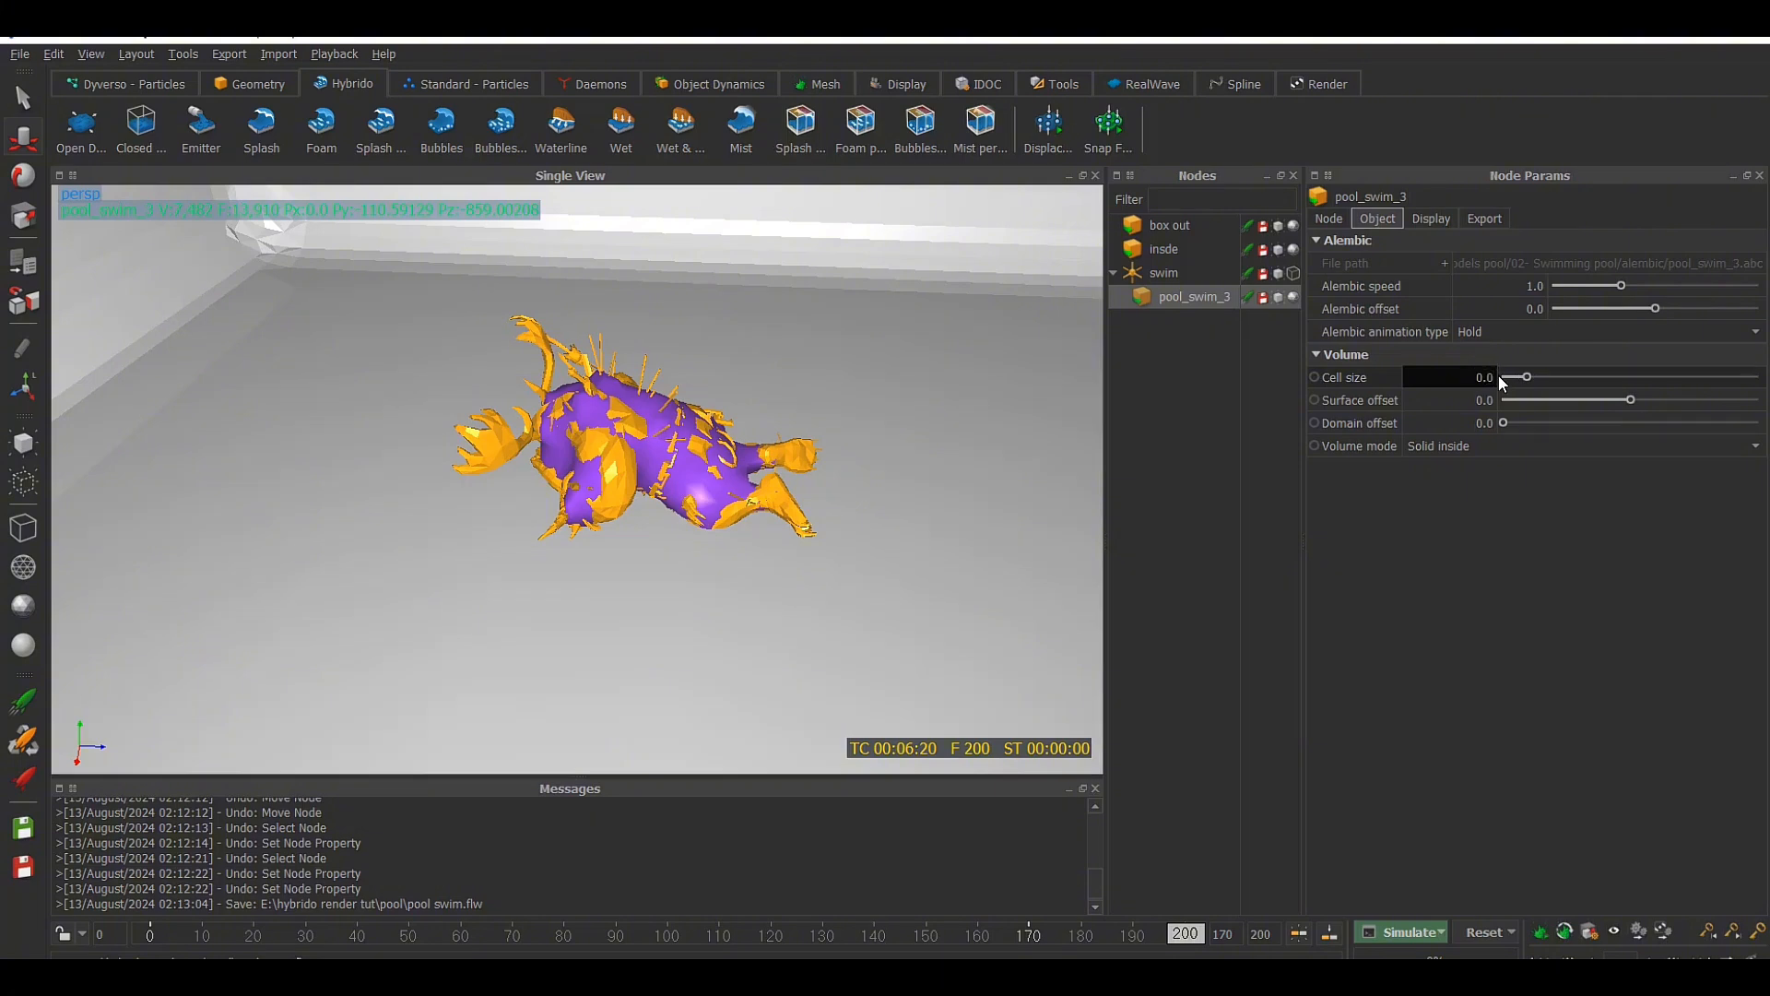
{"action": "type", "text": "2"}
{"action": "key", "text": "Return"}
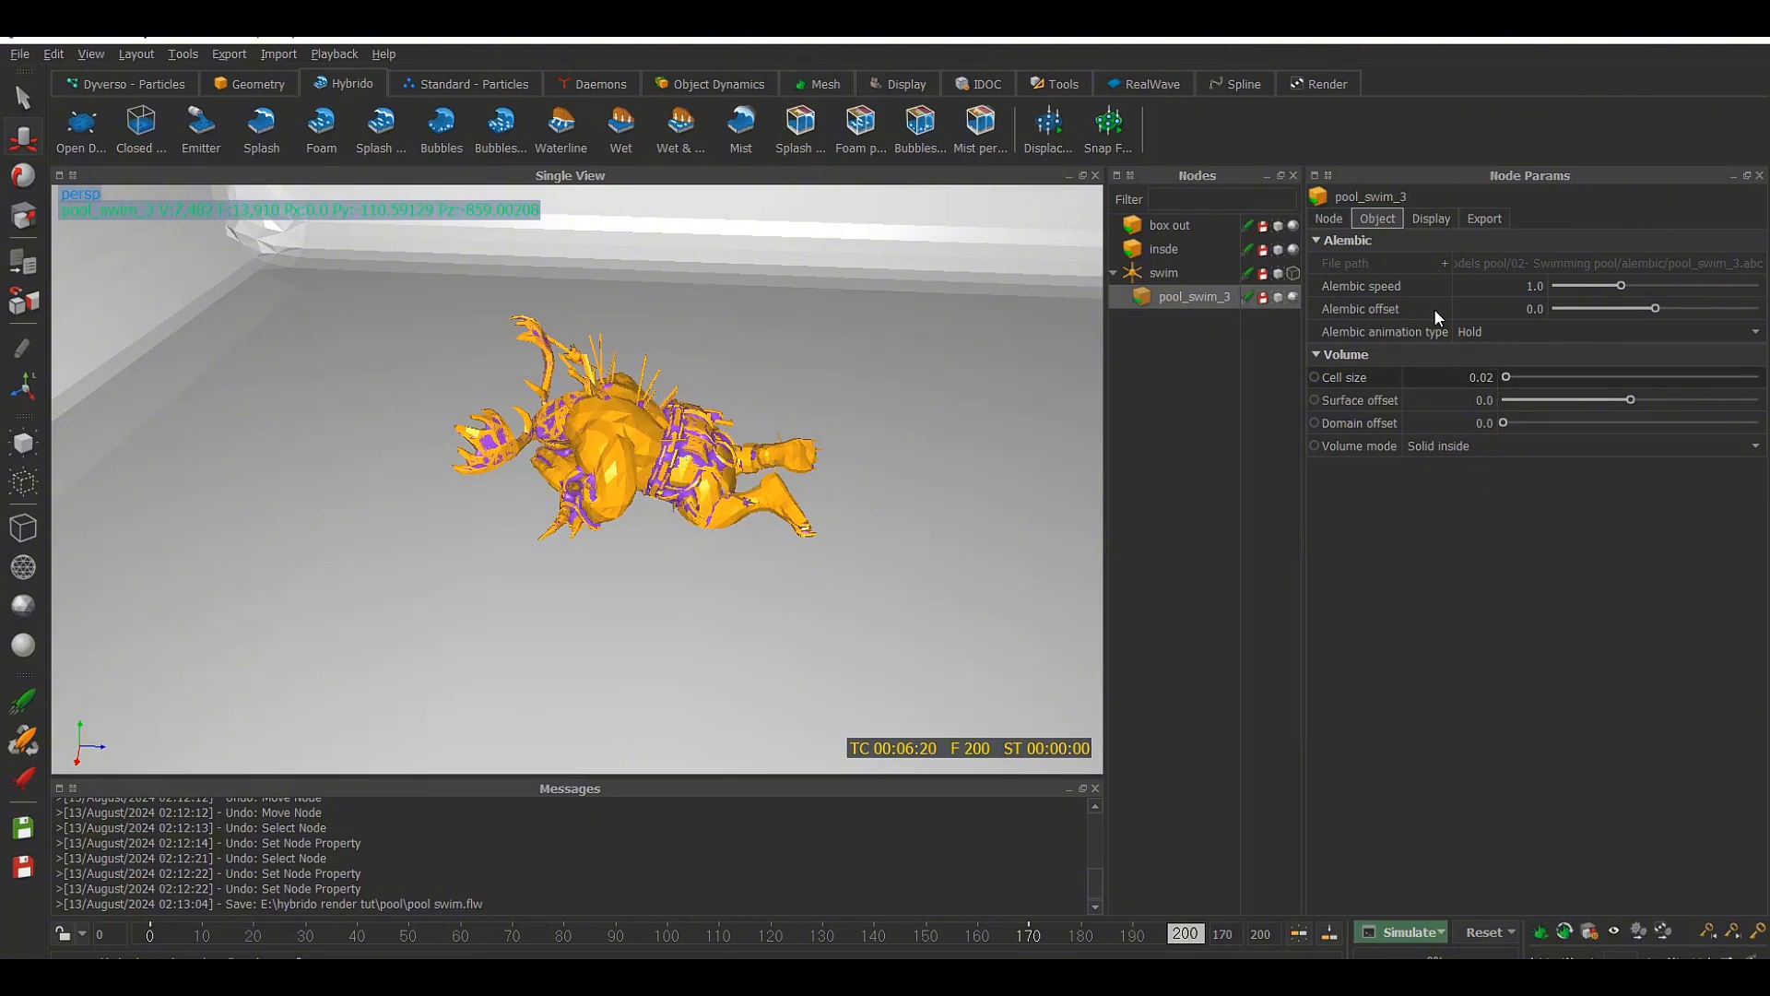
Cycle the viewport display modes of pool_swim_3 and leave it as a bounding box to inspect its isosurface up close
{"action": "left_click", "coordinate": [1432, 219]}
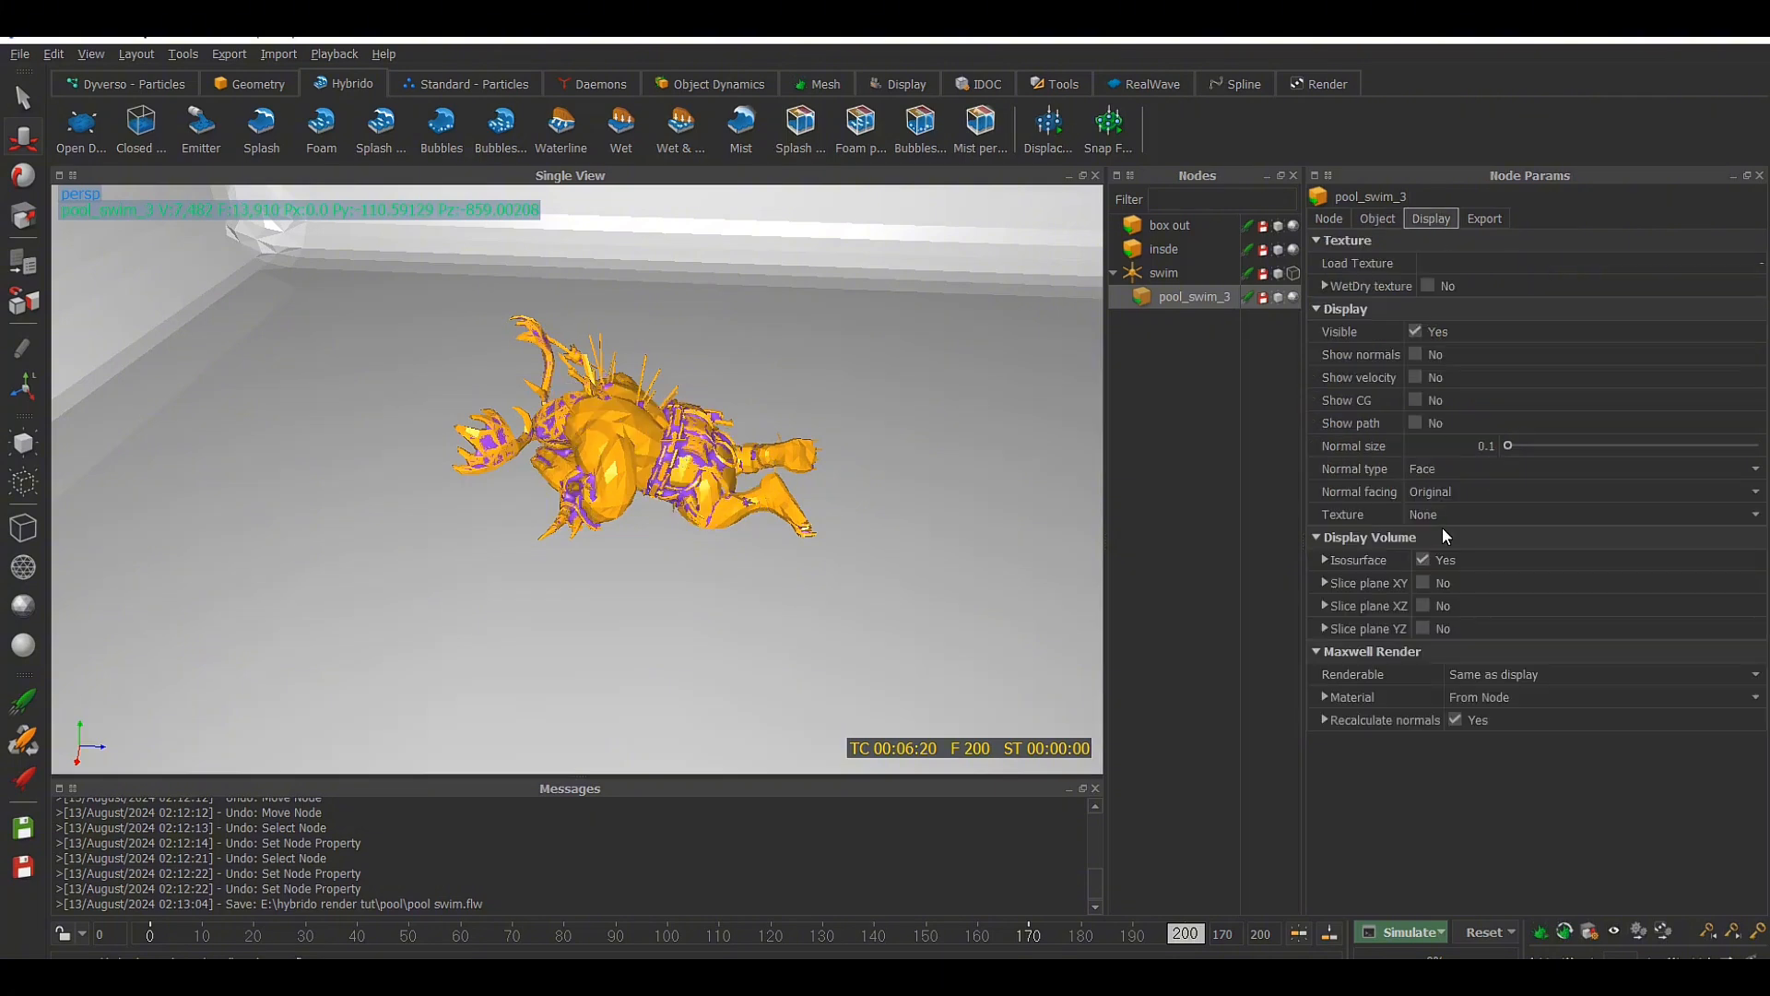
{"action": "left_click", "coordinate": [1294, 300]}
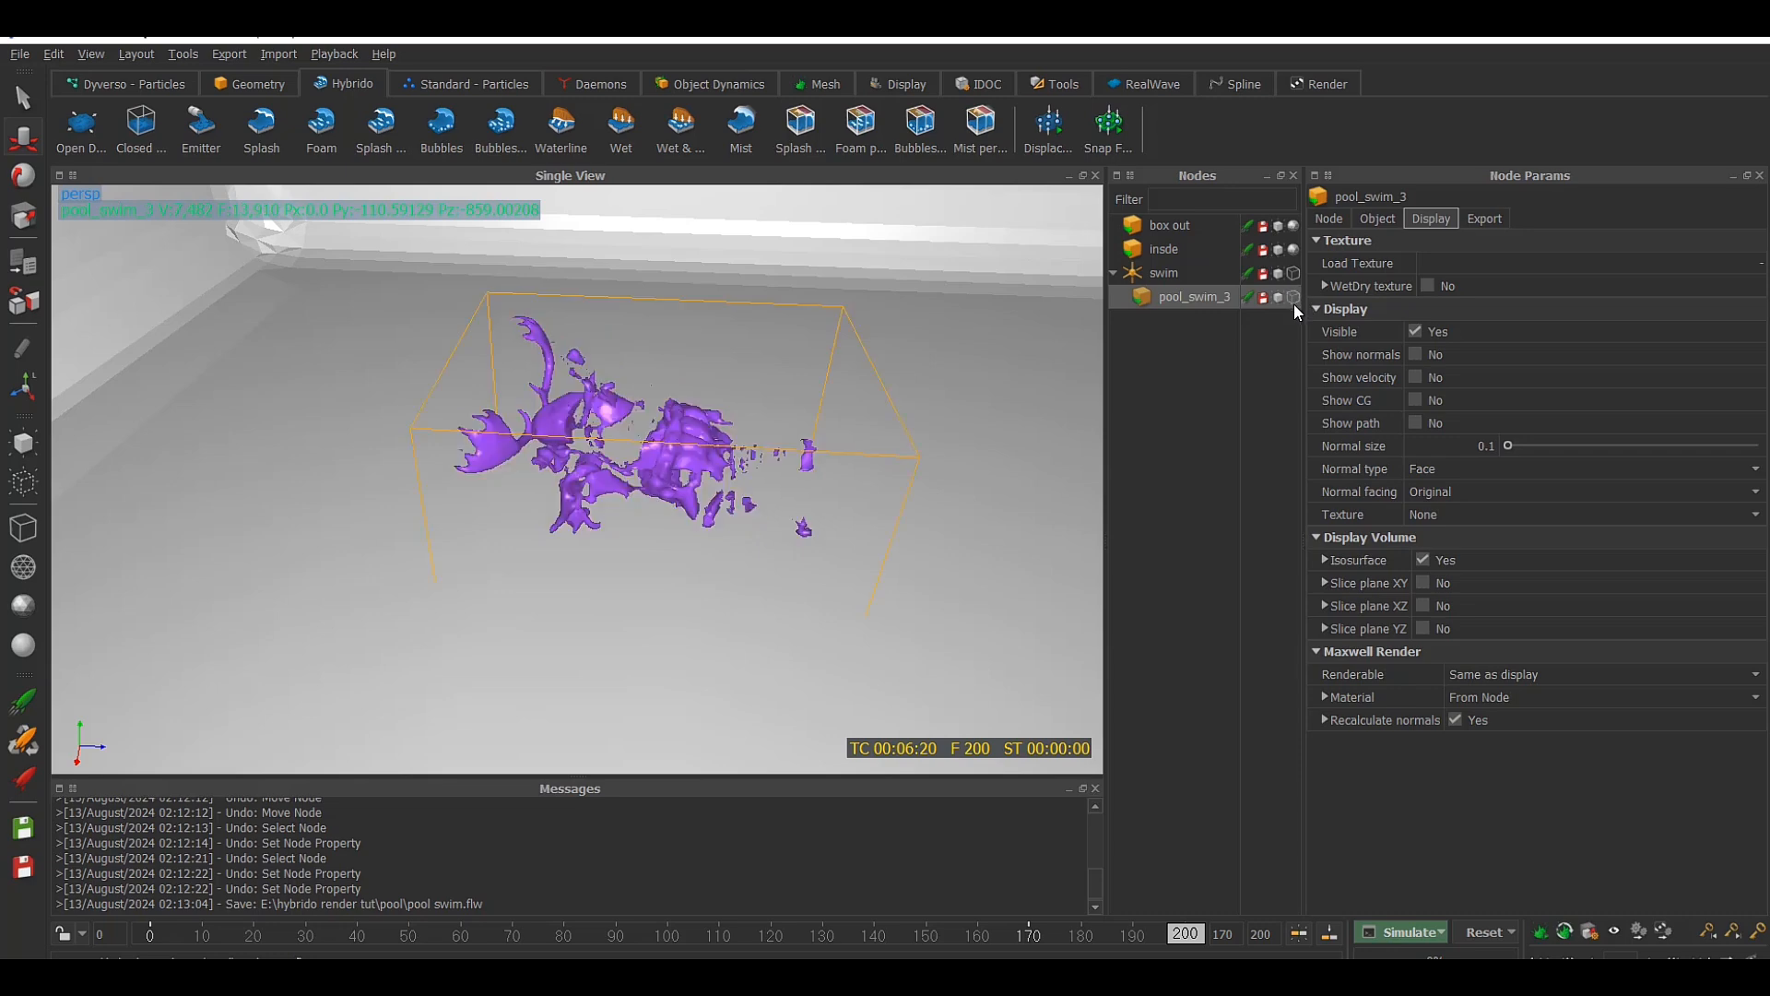
{"action": "left_click", "coordinate": [1294, 298]}
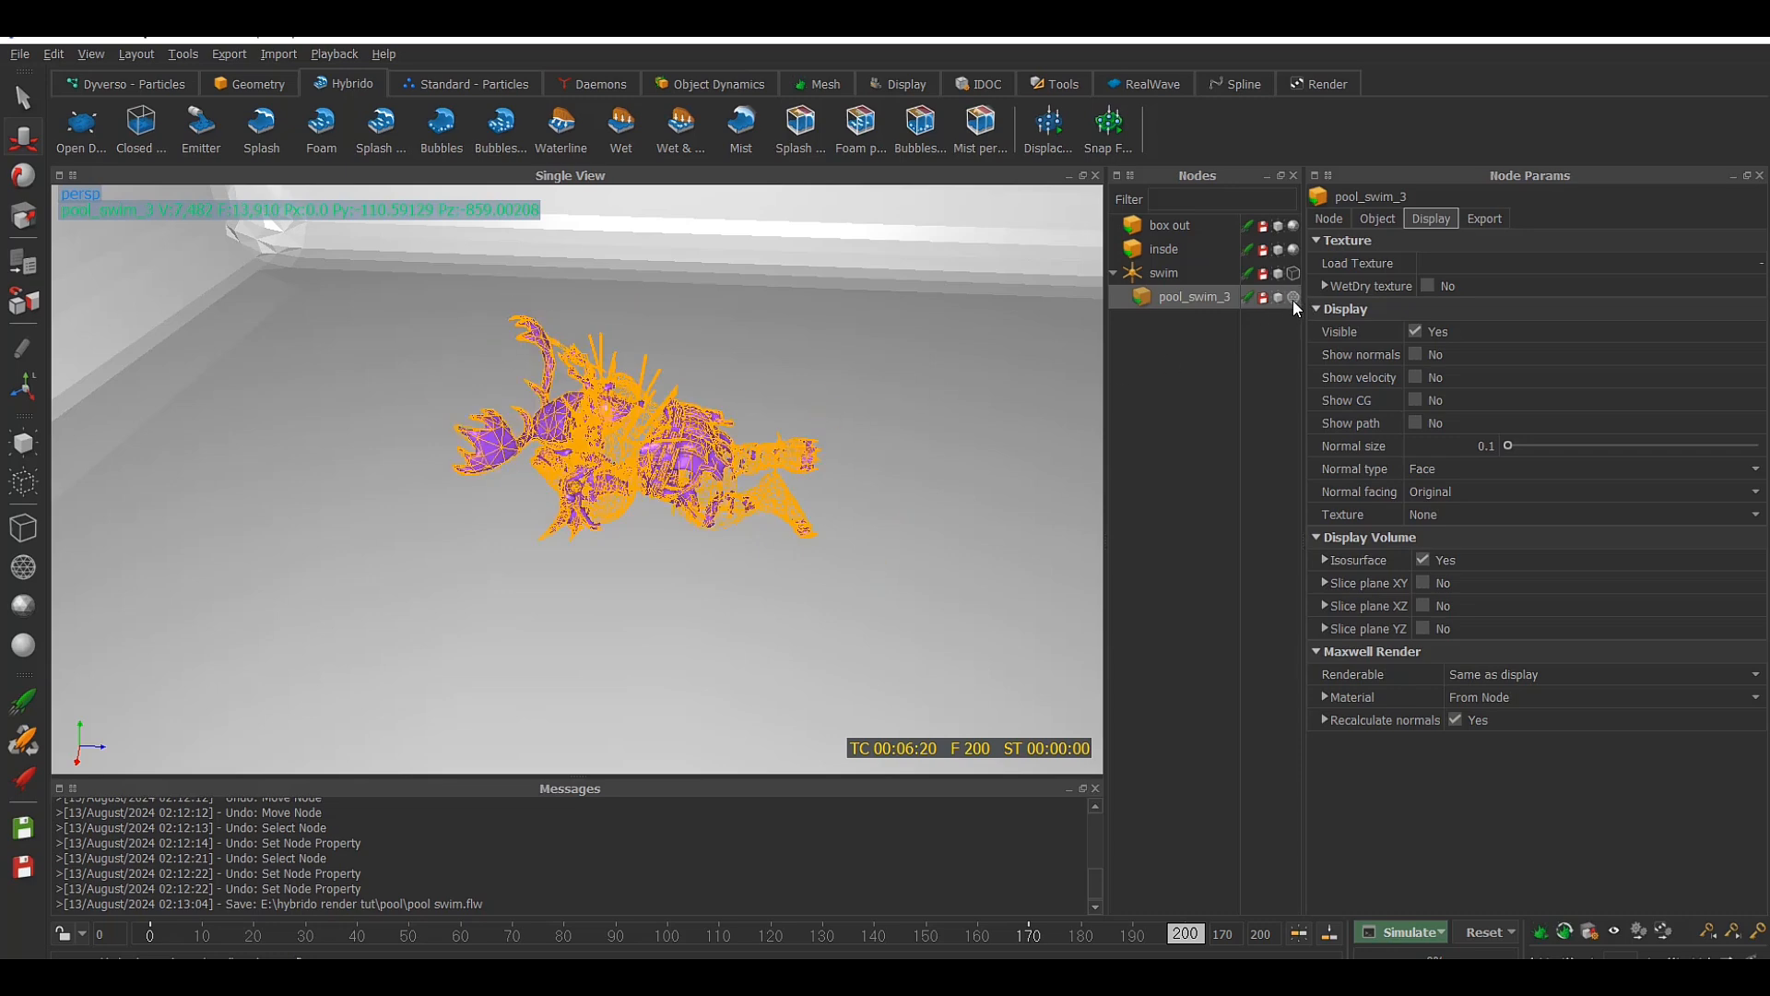
{"action": "left_click", "coordinate": [1293, 299]}
{"action": "left_click", "coordinate": [1294, 299]}
{"action": "left_click", "coordinate": [1293, 299]}
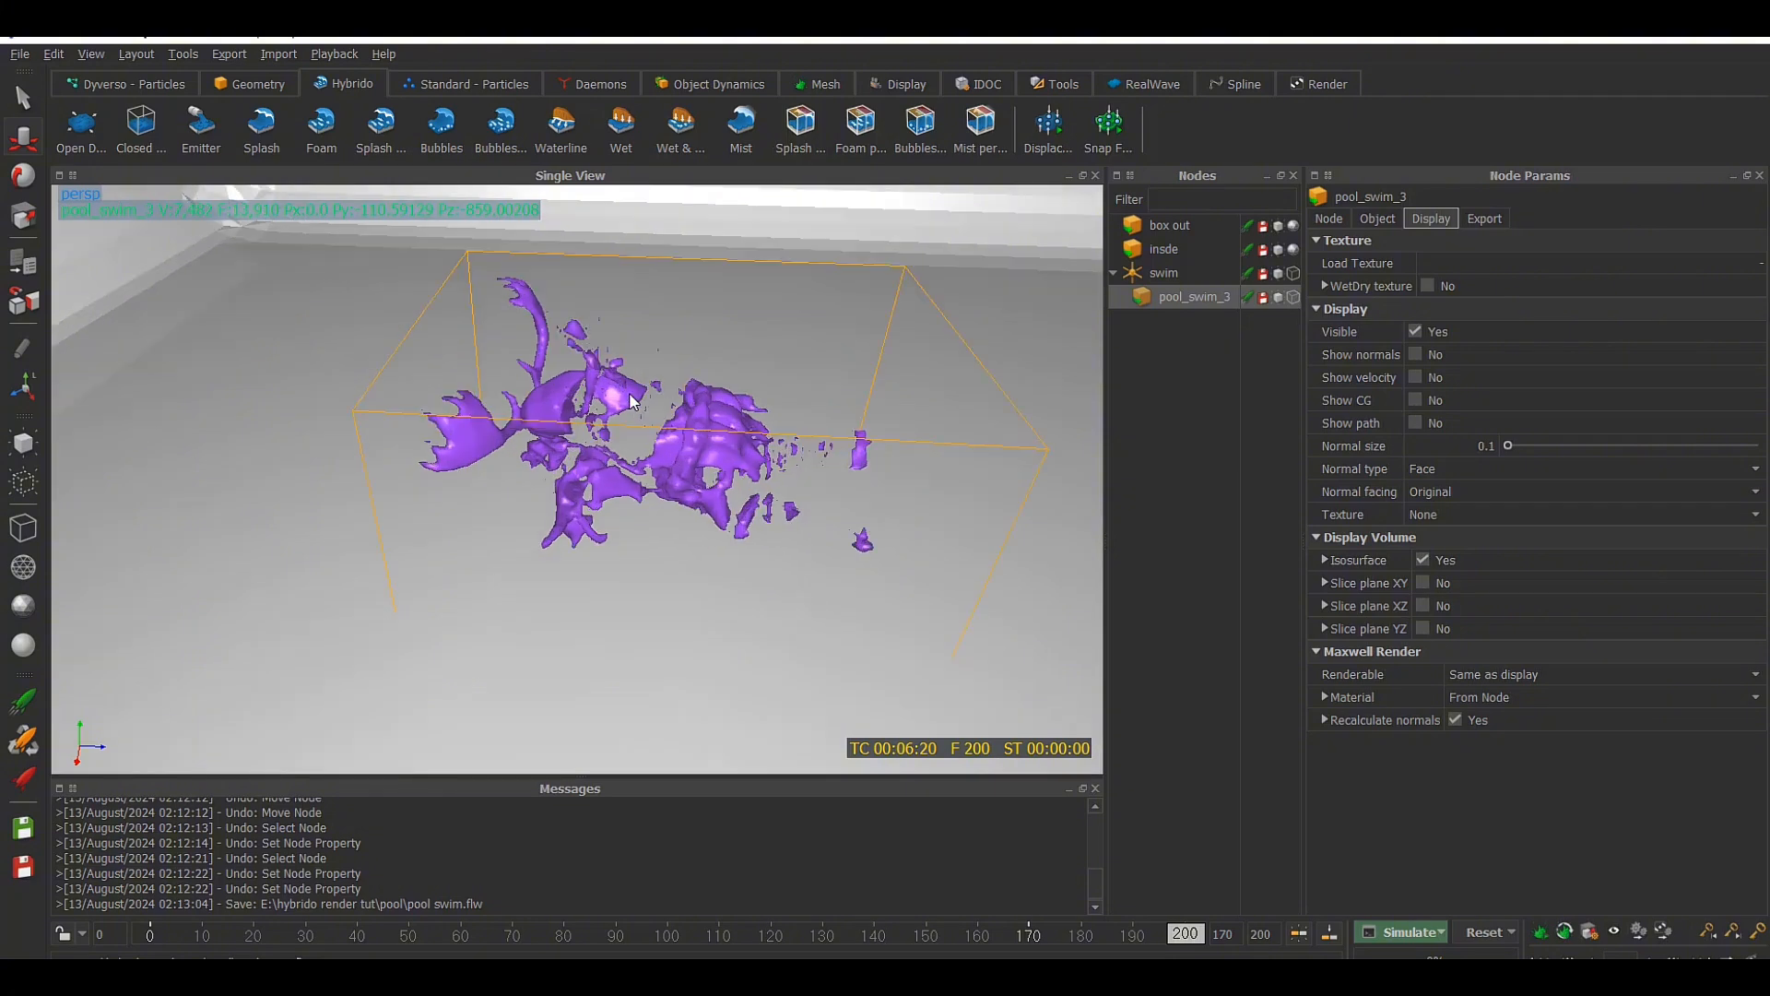
{"action": "scroll", "coordinate": [632, 400], "scroll_direction": "up", "scroll_amount": 2}
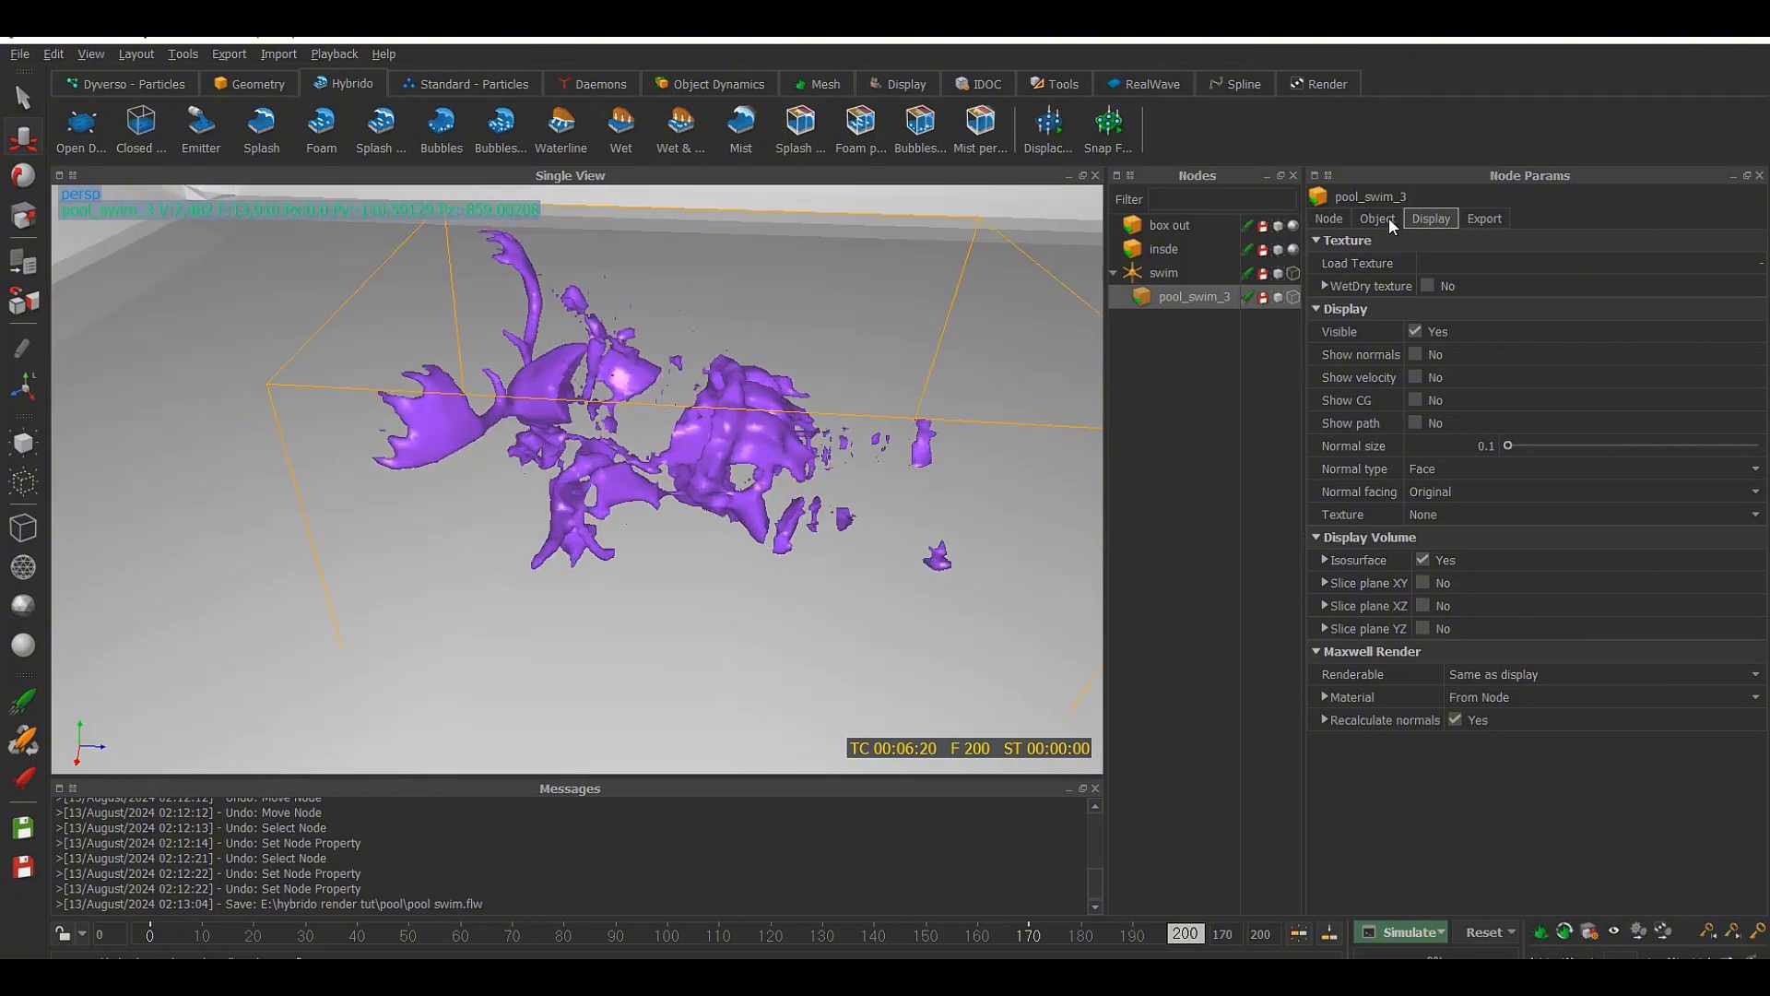
Set the surface offset of pool_swim_3 to 0.01 and its volume cell size to 0.01, checking the isosurface from several angles
{"action": "left_click", "coordinate": [1378, 220]}
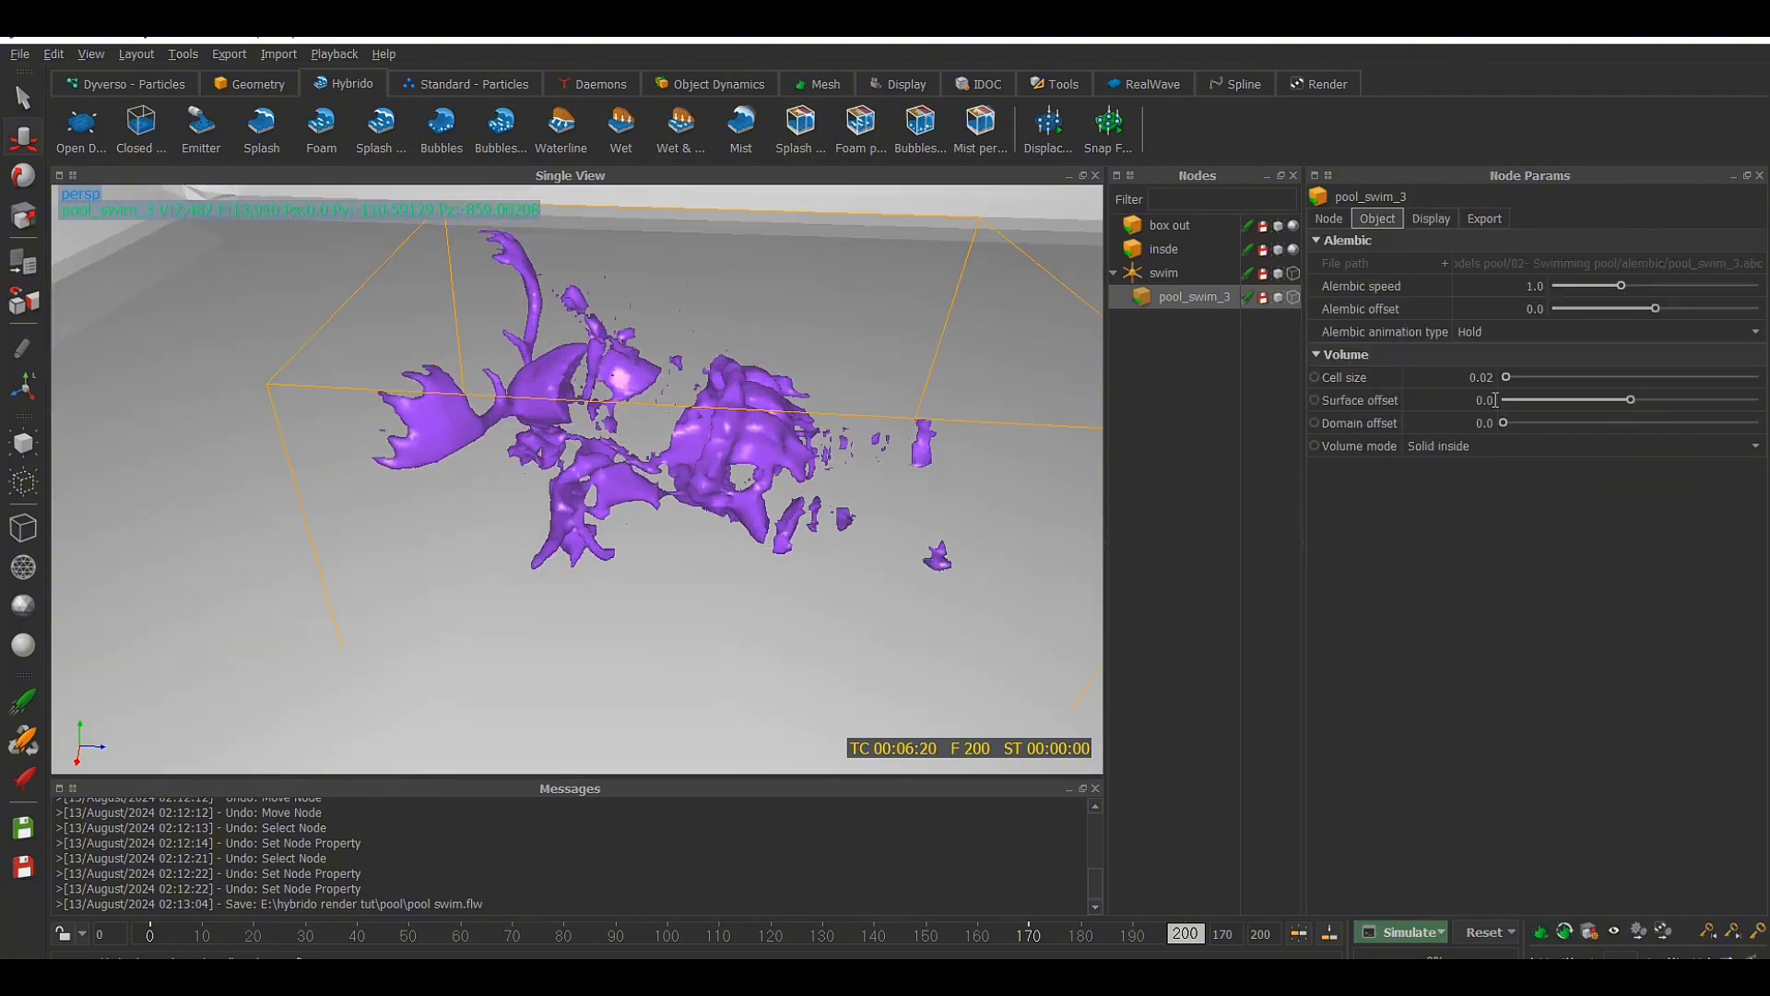
{"action": "type", "text": "1"}
{"action": "key", "text": "Return"}
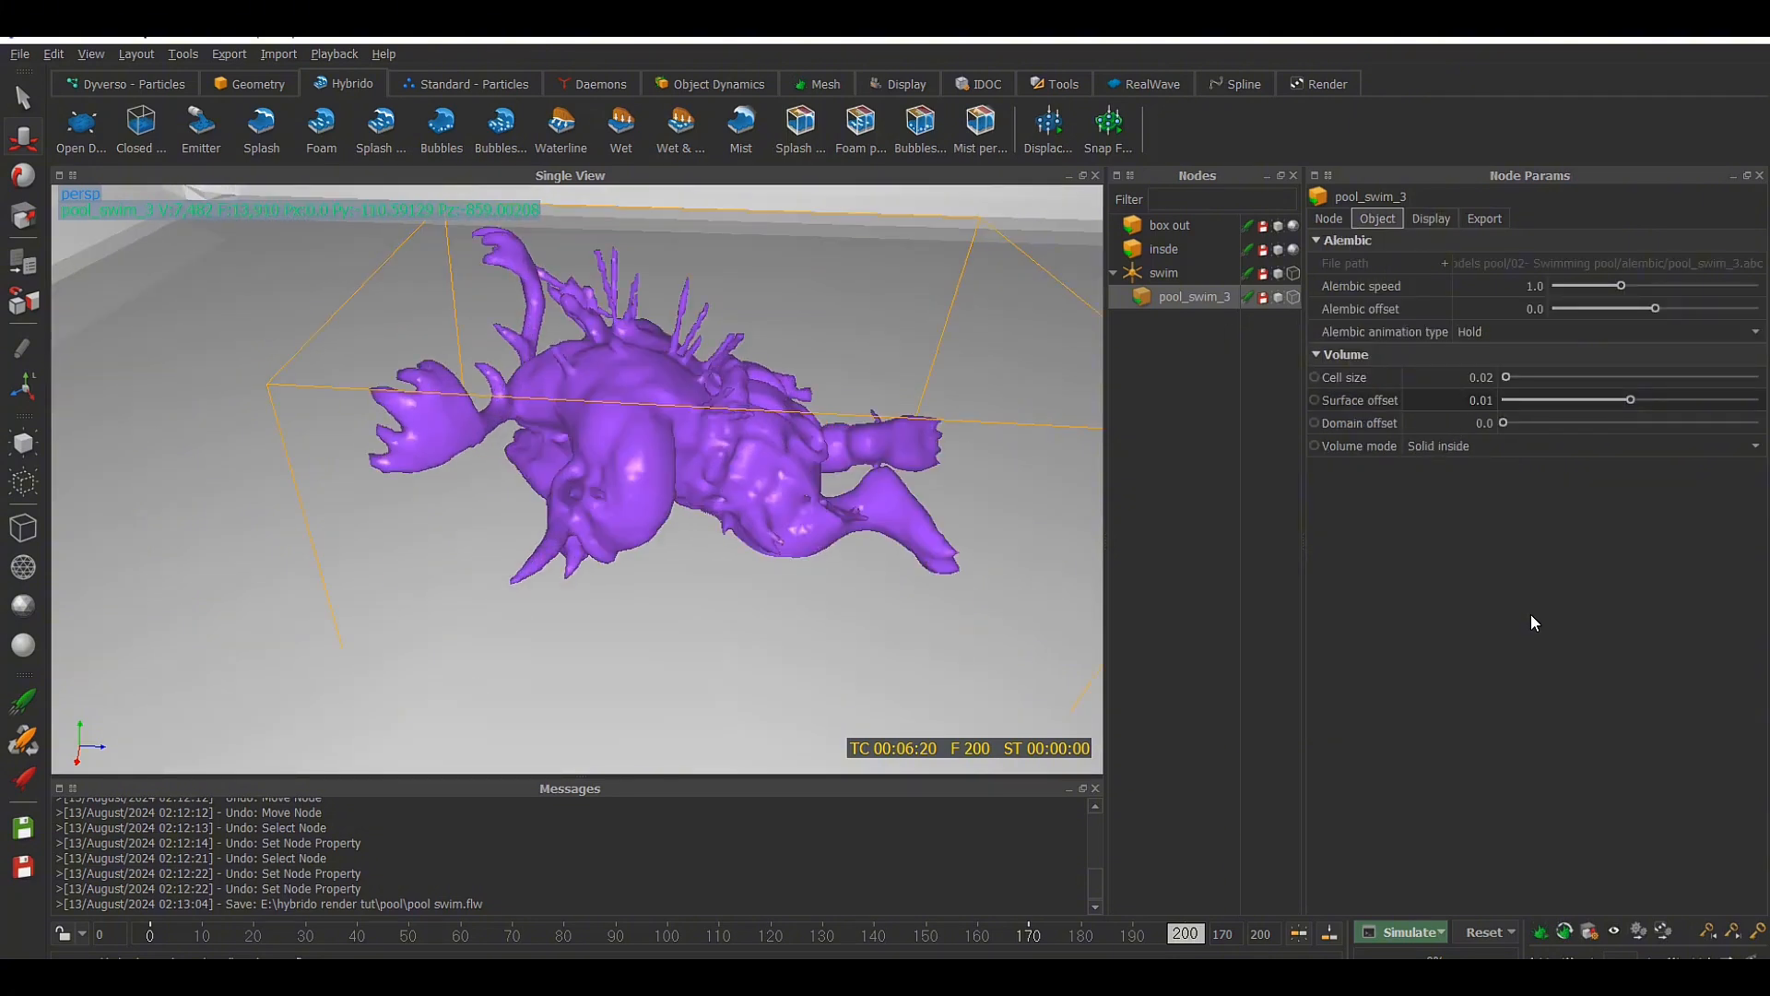
{"action": "middle_click_drag", "start_coordinate": [816, 429], "coordinate": [649, 406]}
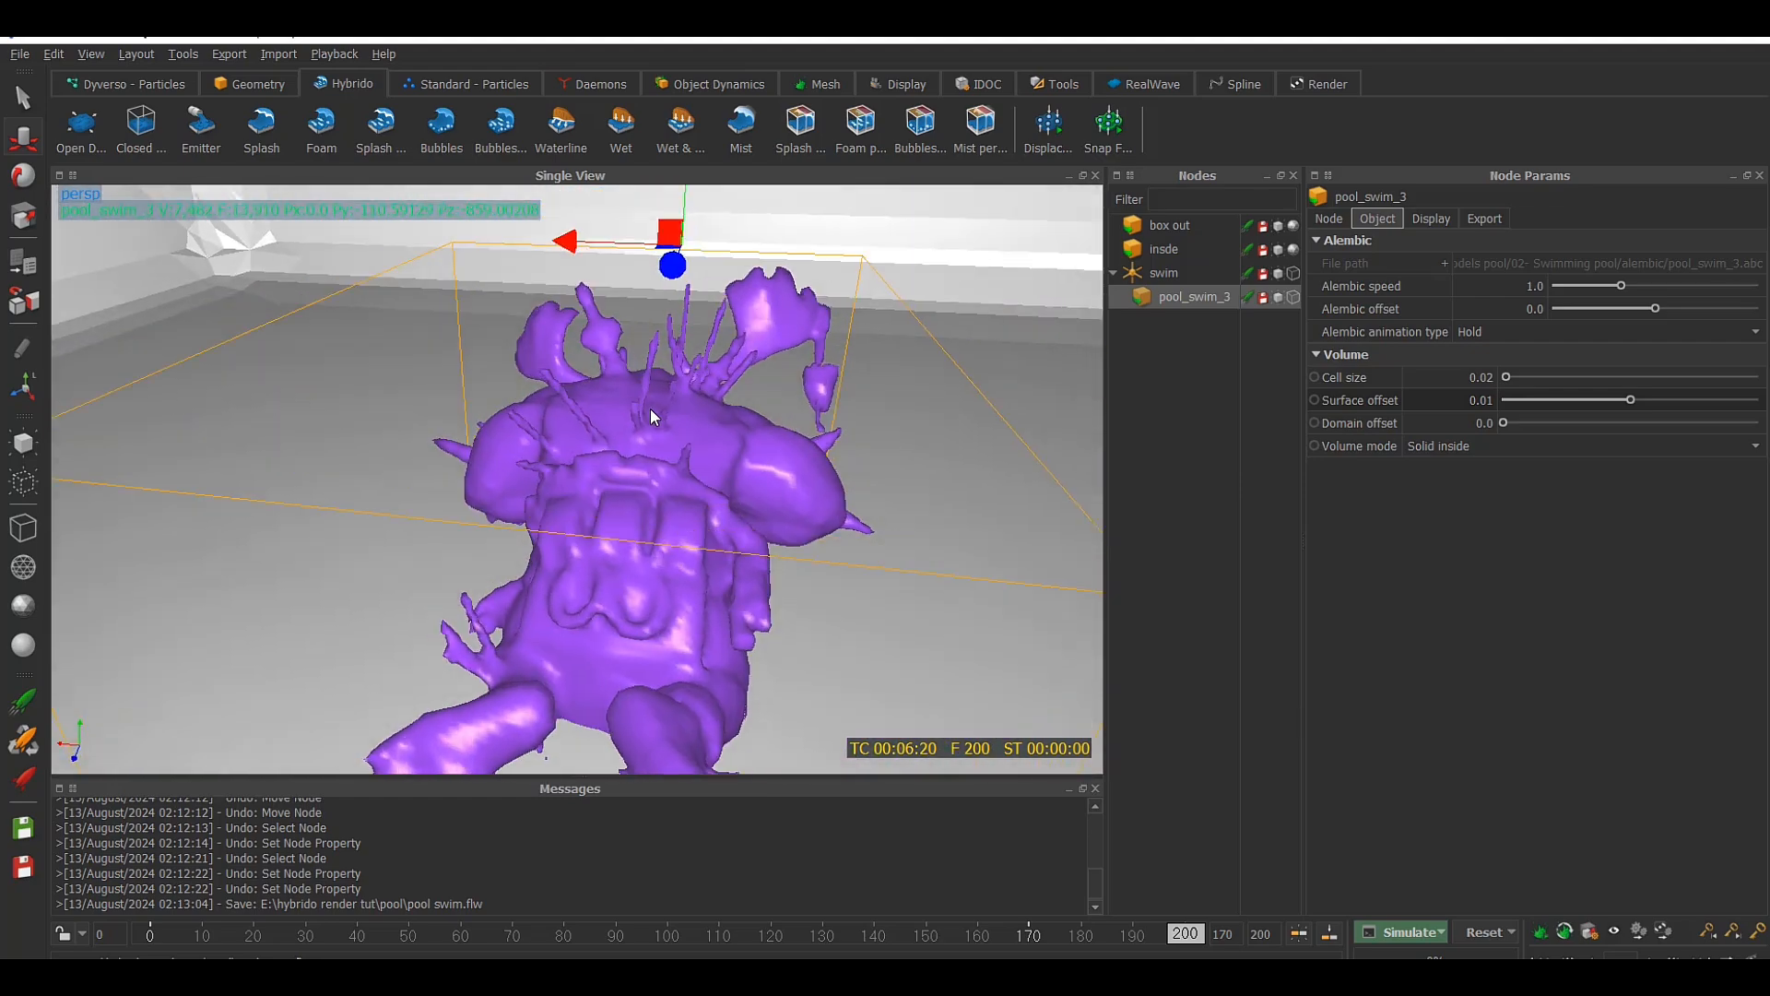
{"action": "double_click", "coordinate": [1482, 379]}
{"action": "type", "text": "0.01"}
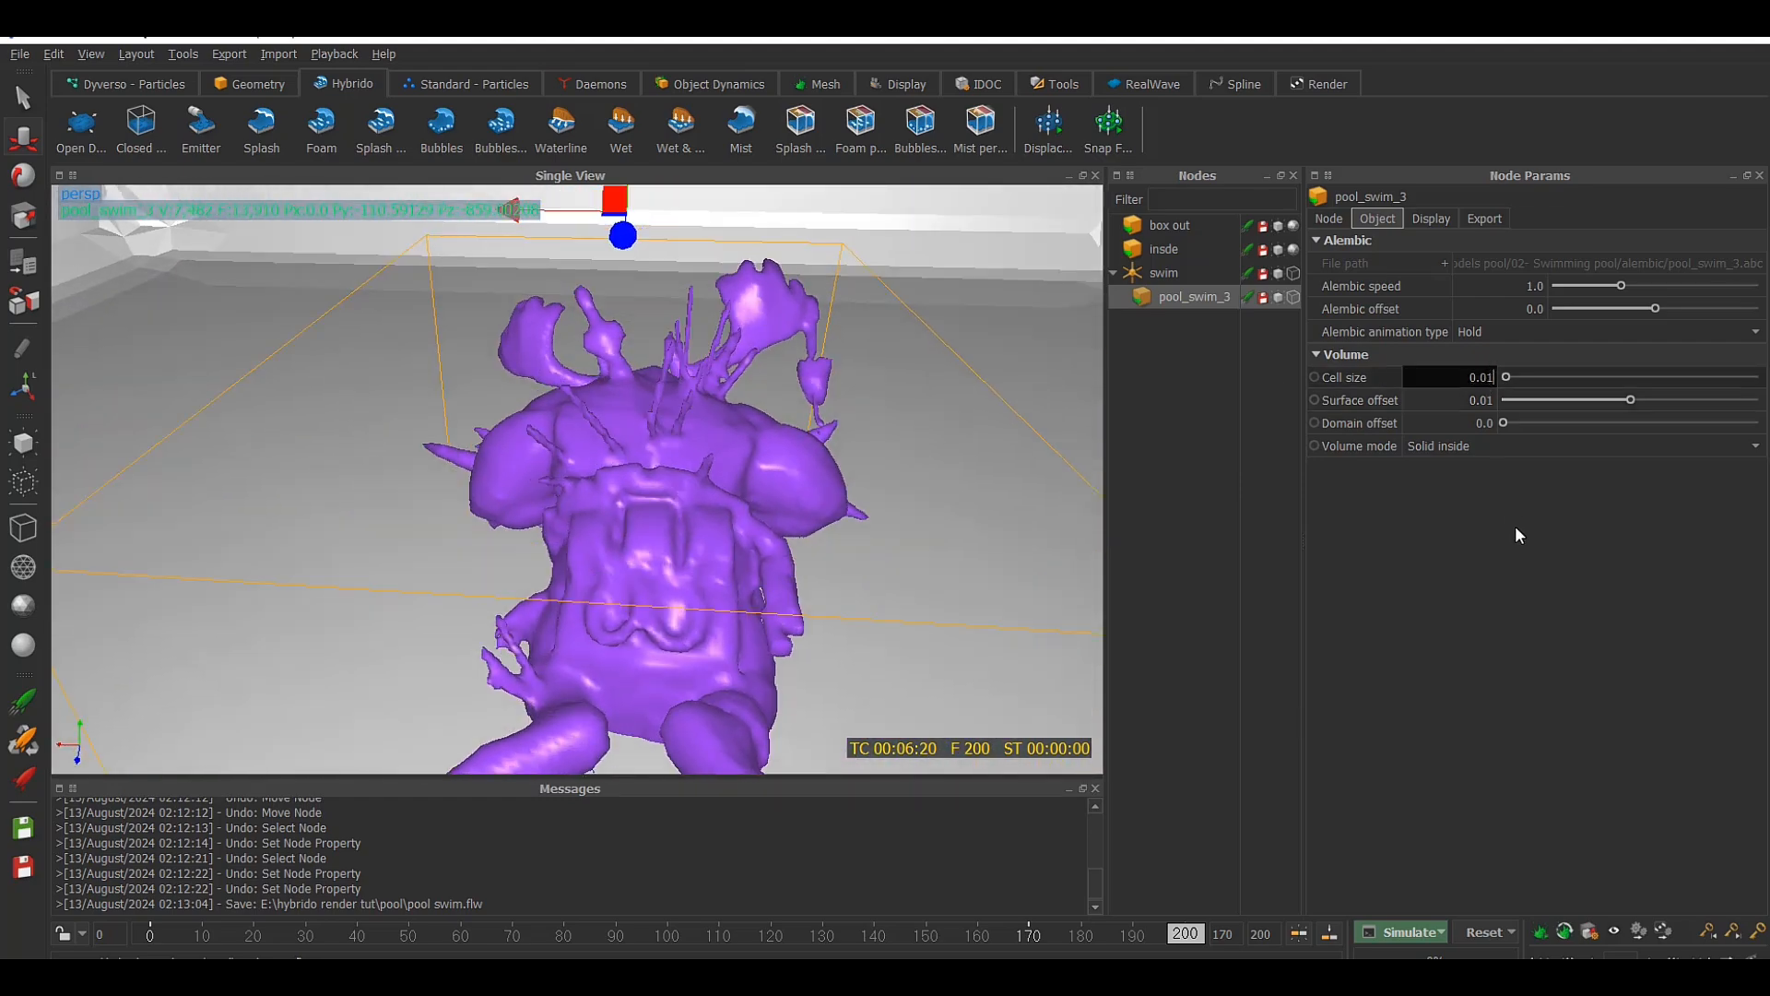
{"action": "key", "text": "Return"}
{"action": "middle_click_drag", "start_coordinate": [821, 535], "coordinate": [993, 533]}
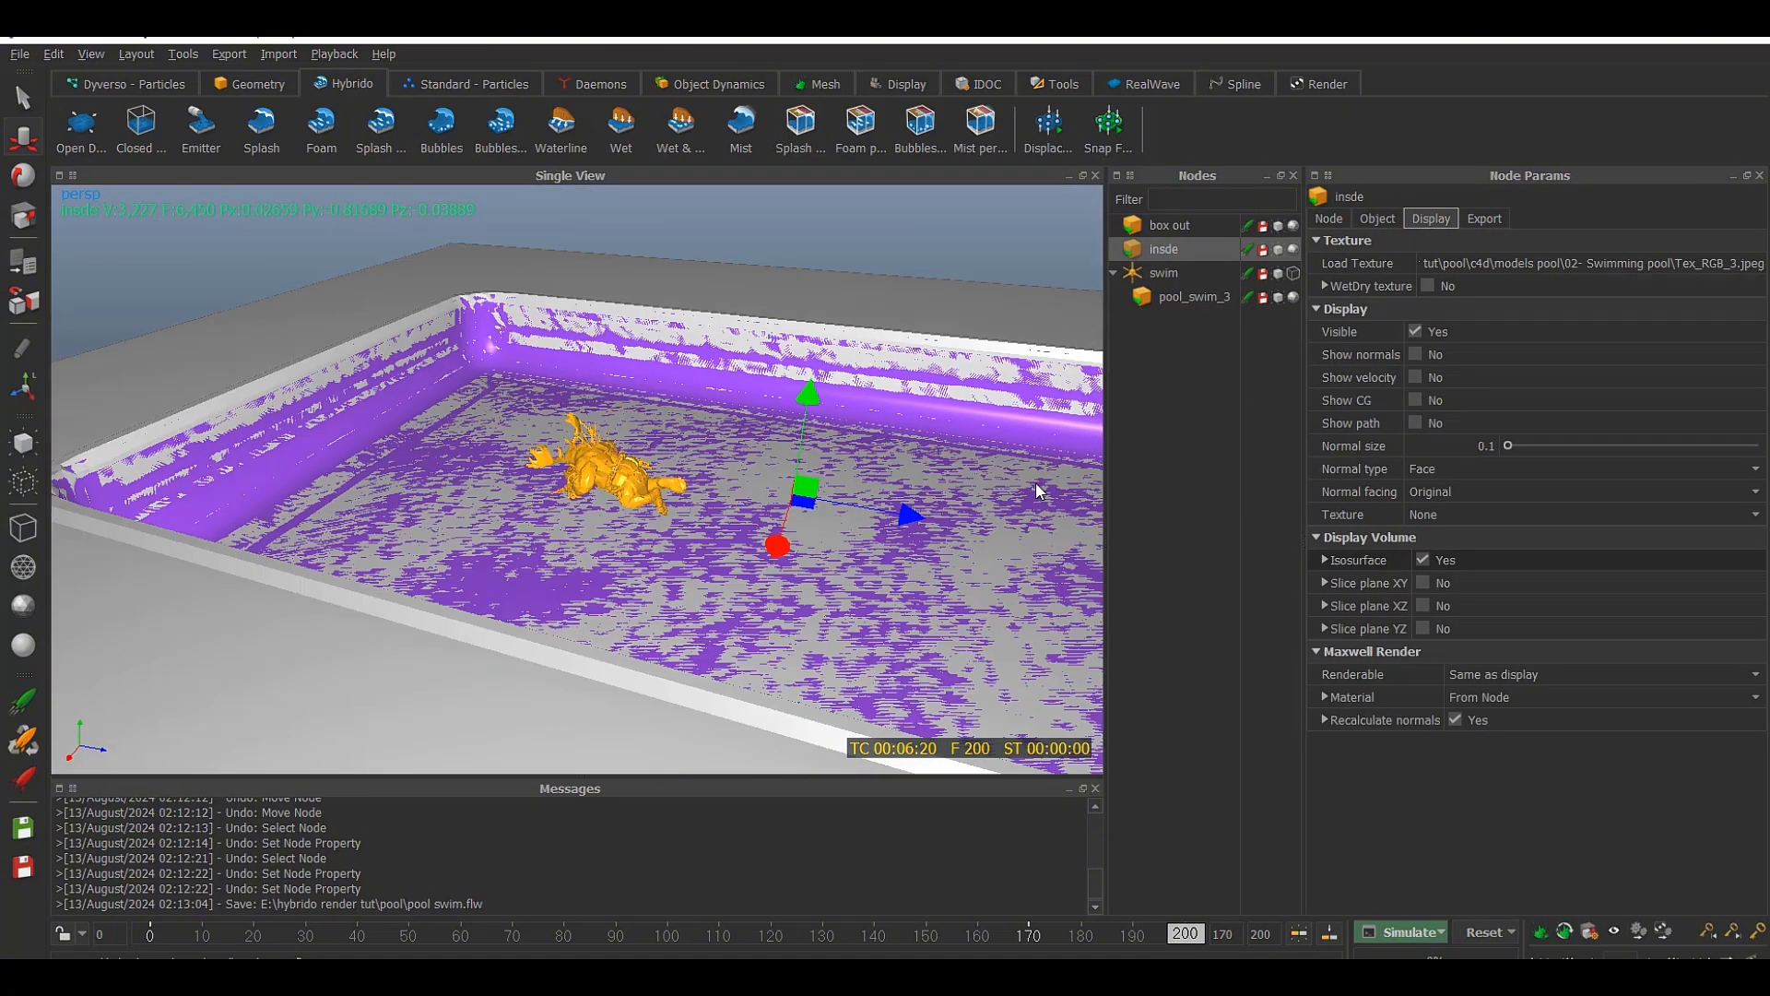
Set the insde pool node's surface offset to 0.01 and its volume cell size to 0.05
{"action": "left_click", "coordinate": [1377, 219]}
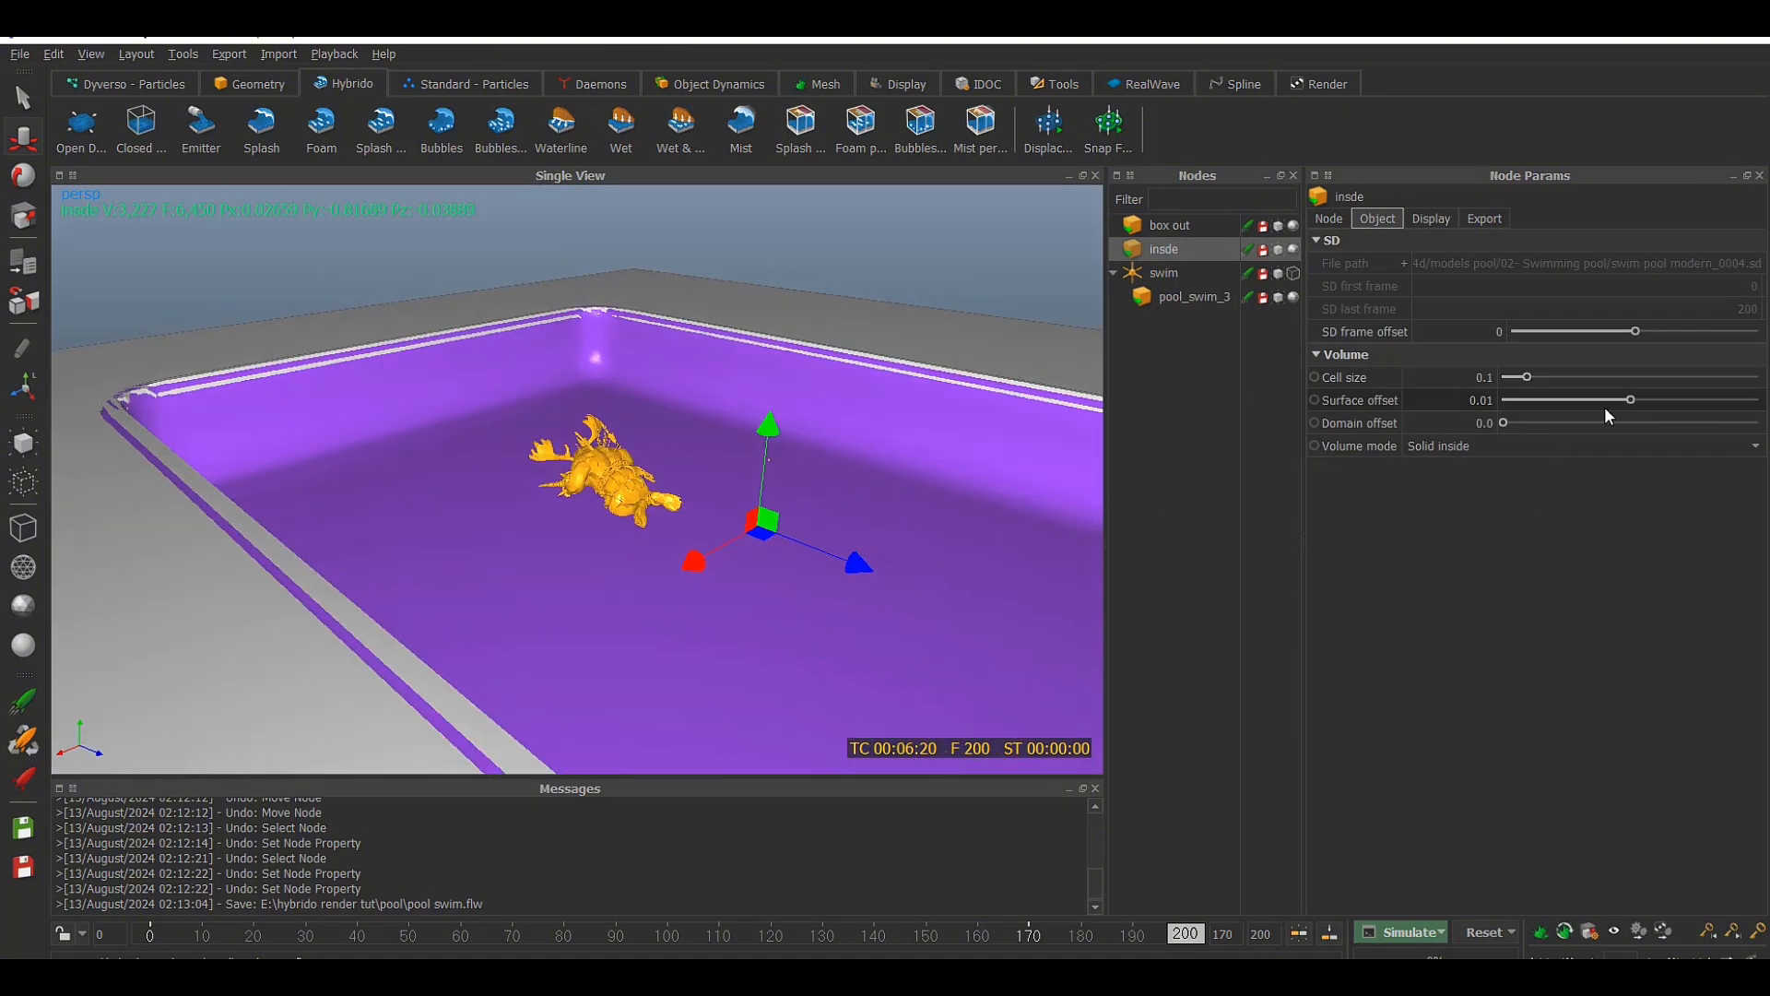
{"action": "double_click", "coordinate": [1488, 377]}
{"action": "type", "text": "08"}
{"action": "key", "text": "Return"}
{"action": "double_click", "coordinate": [1487, 377]}
{"action": "type", "text": "05"}
{"action": "key", "text": "Return"}
Refine the insde node's volume cell size further and turn off its isosurface display
{"action": "double_click", "coordinate": [1486, 377]}
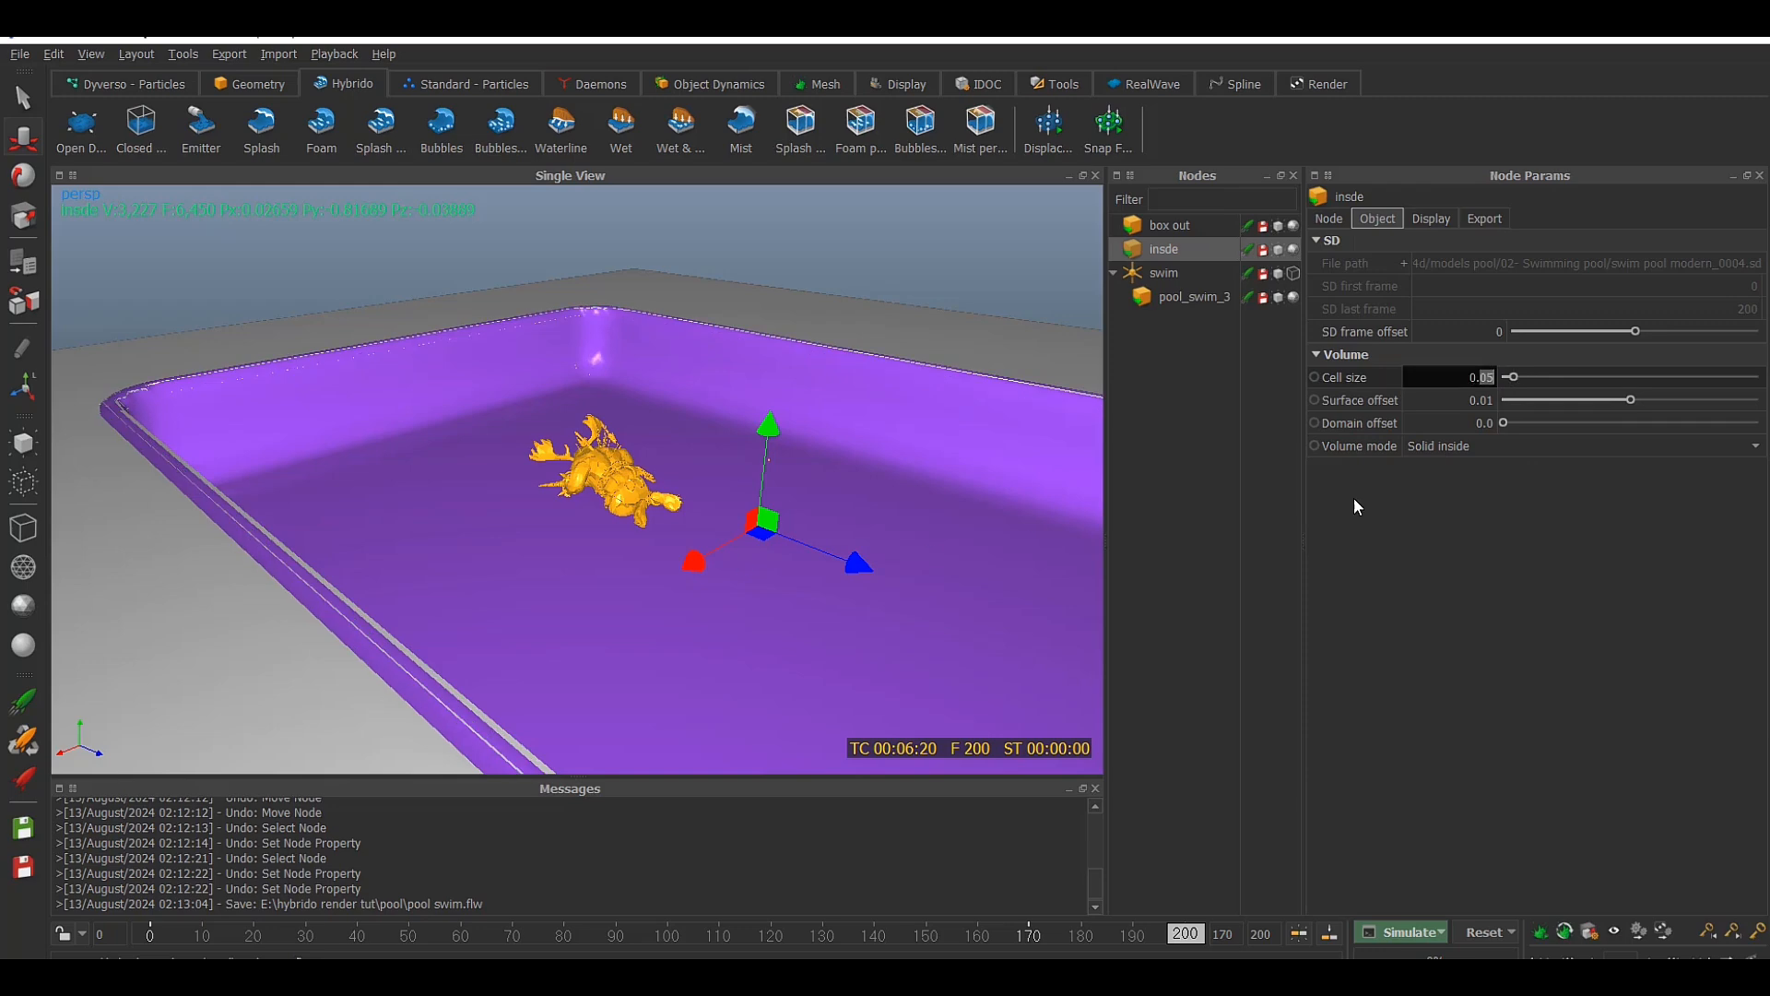
{"action": "type", "text": "40"}
{"action": "key", "text": "Return"}
{"action": "left_click", "coordinate": [1431, 219]}
Set the box out node's volume cell size to 0.04 and its surface offset to 0.01
{"action": "left_click", "coordinate": [1385, 219]}
{"action": "left_click", "coordinate": [1169, 225]}
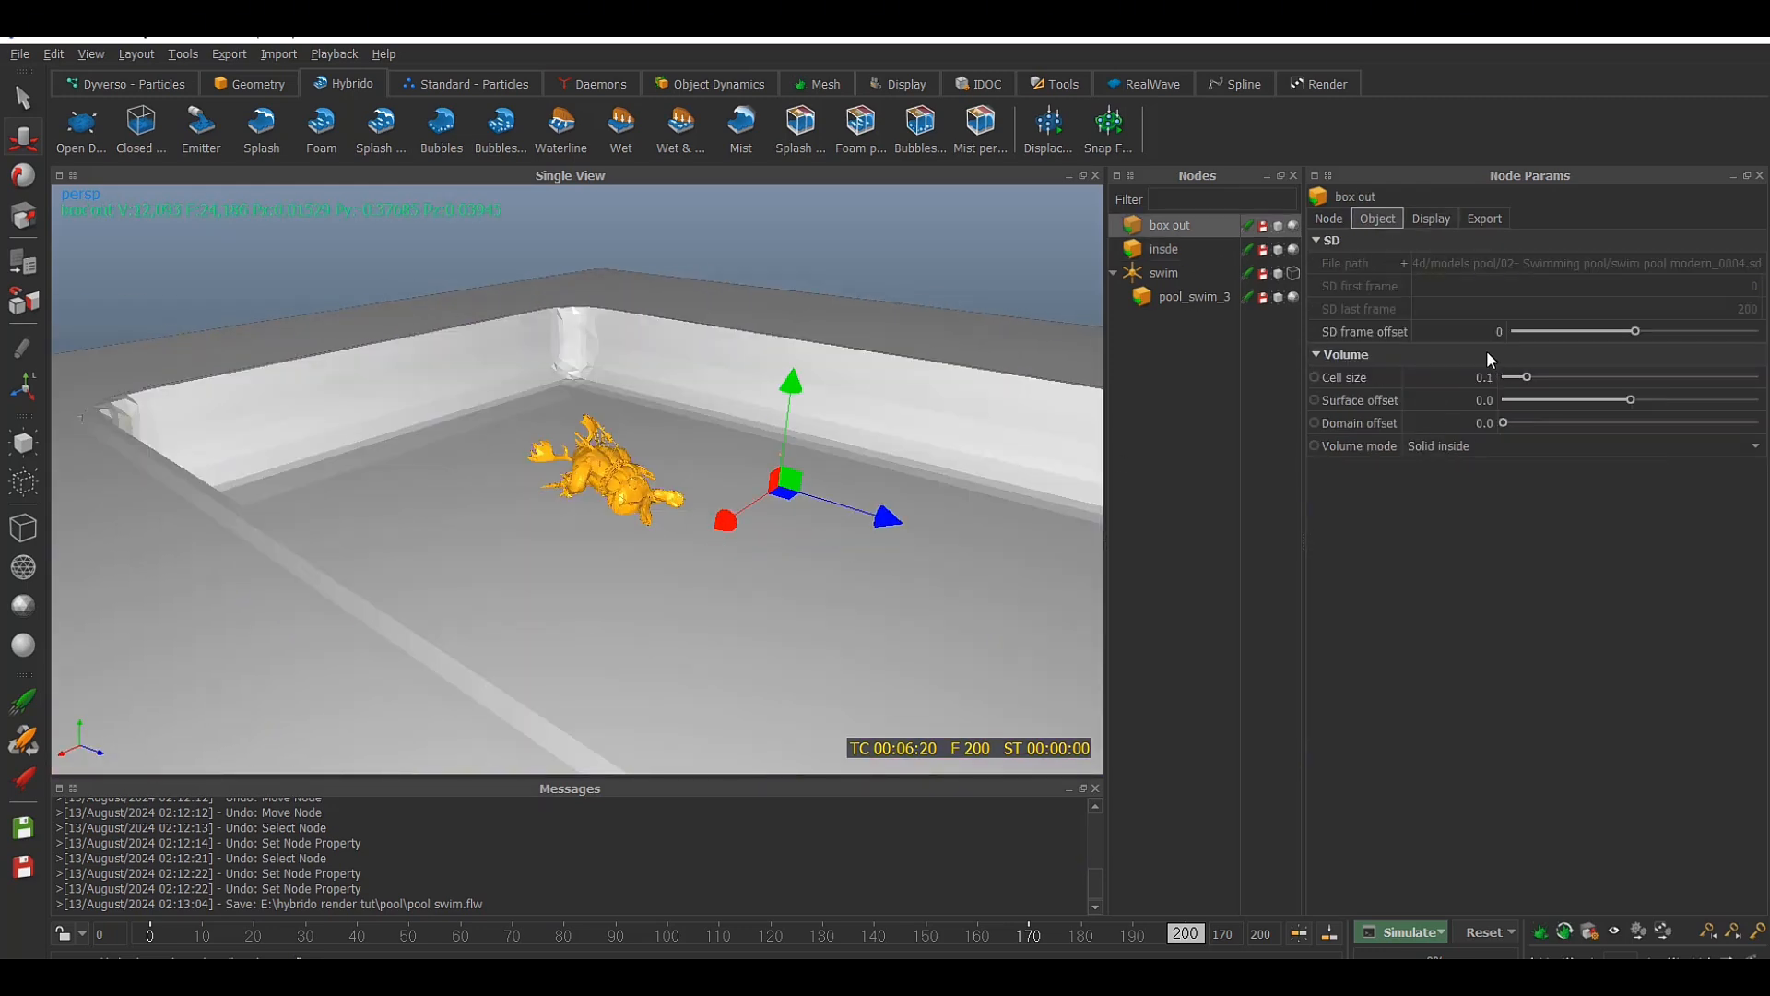
{"action": "double_click", "coordinate": [1487, 378]}
{"action": "type", "text": "04"}
{"action": "key", "text": "Return"}
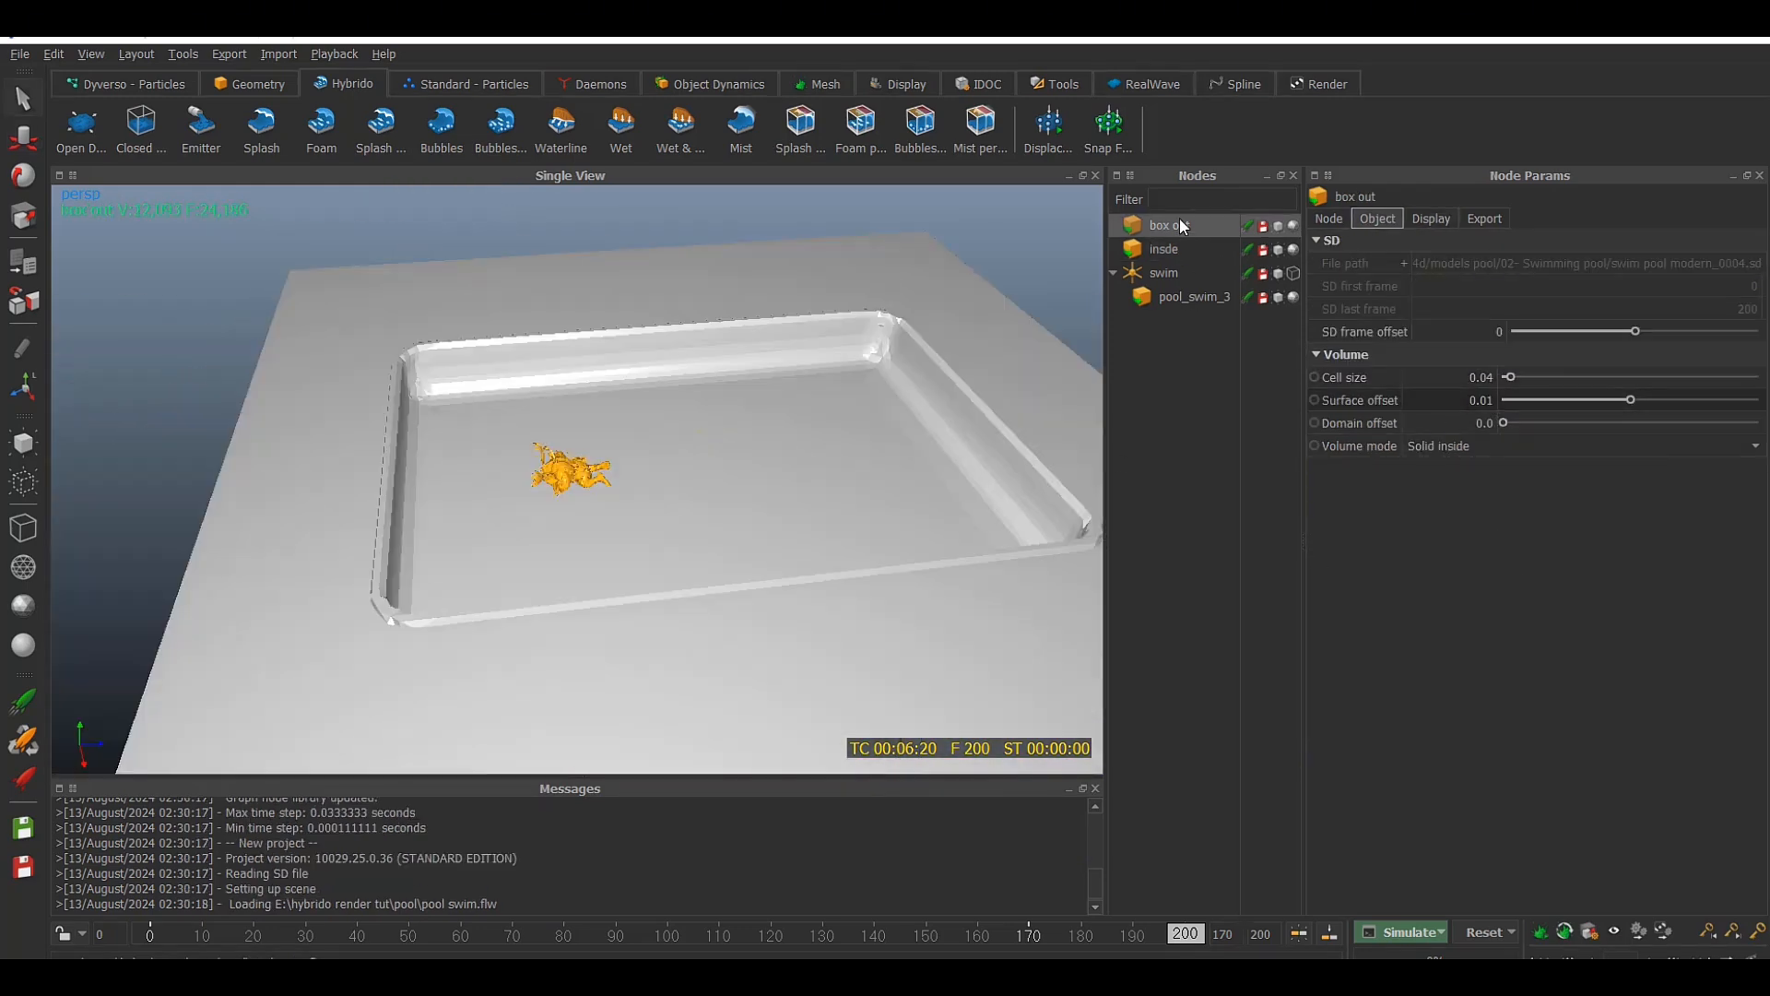
Change the viewport color of pool_swim_3 to a dark blue
{"action": "left_click", "coordinate": [1328, 219]}
{"action": "left_click", "coordinate": [1475, 445]}
{"action": "left_click_drag", "start_coordinate": [904, 284], "coordinate": [1281, 269]}
{"action": "left_click", "coordinate": [1318, 370]}
{"action": "left_click", "coordinate": [1485, 407]}
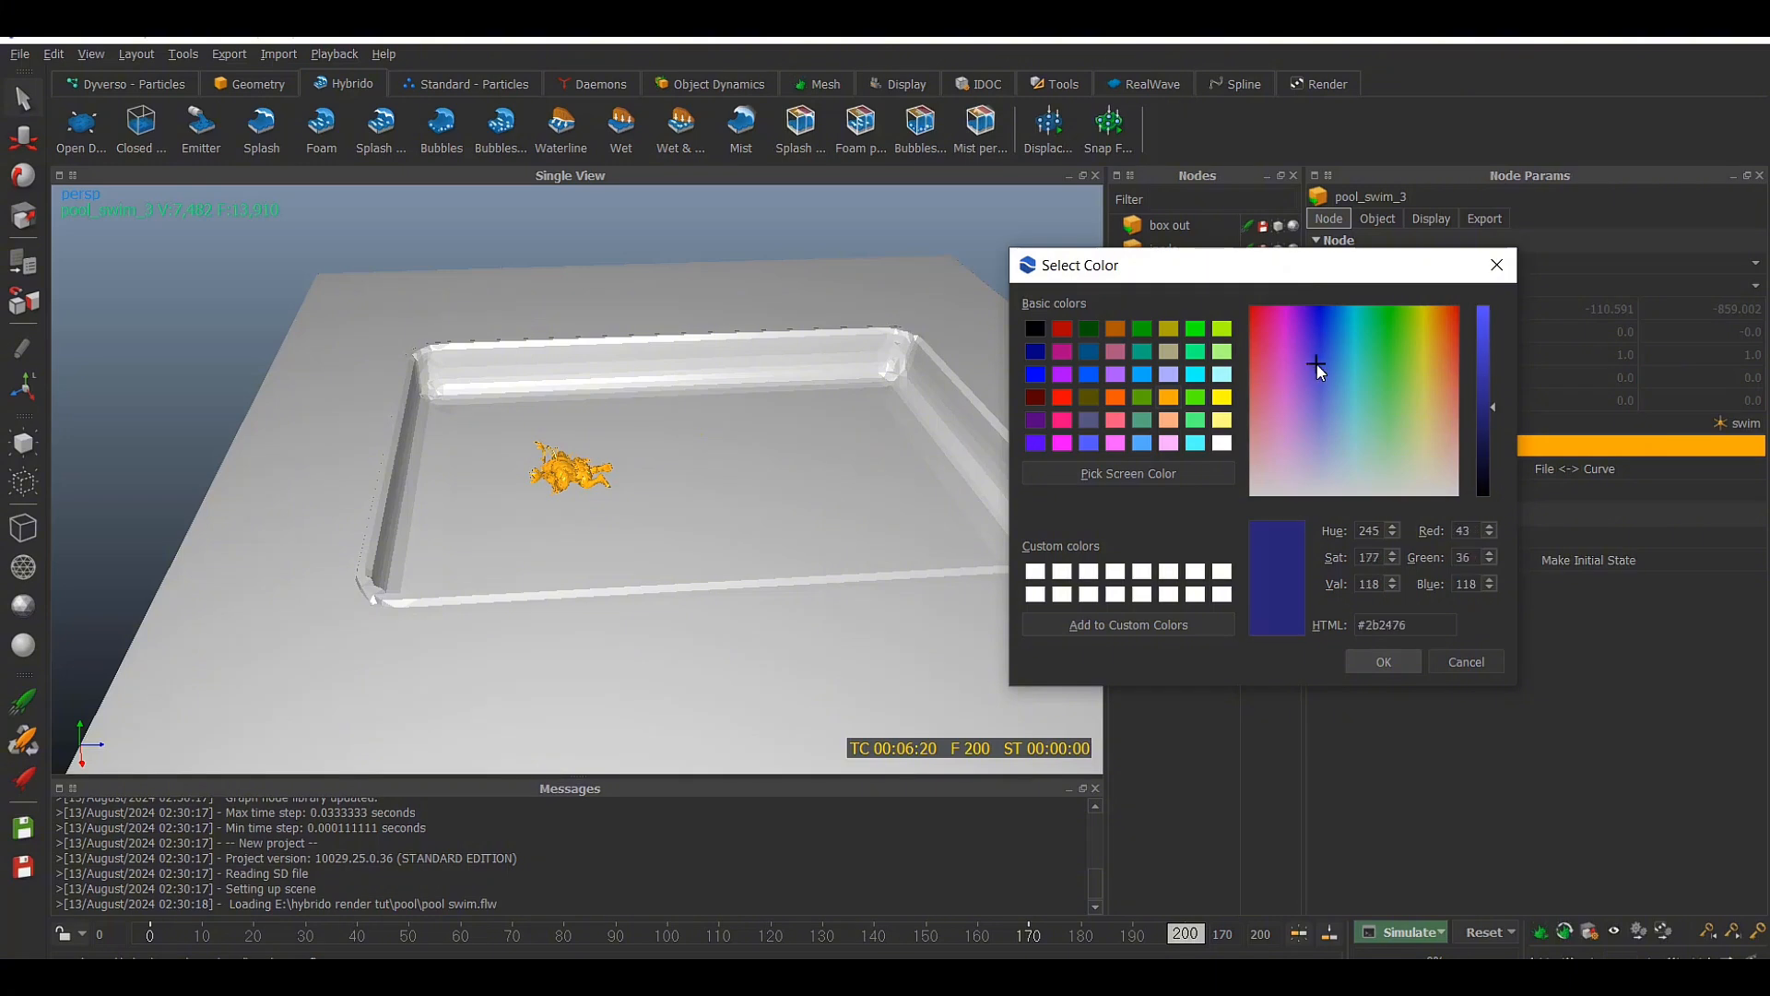
{"action": "left_click", "coordinate": [1324, 375]}
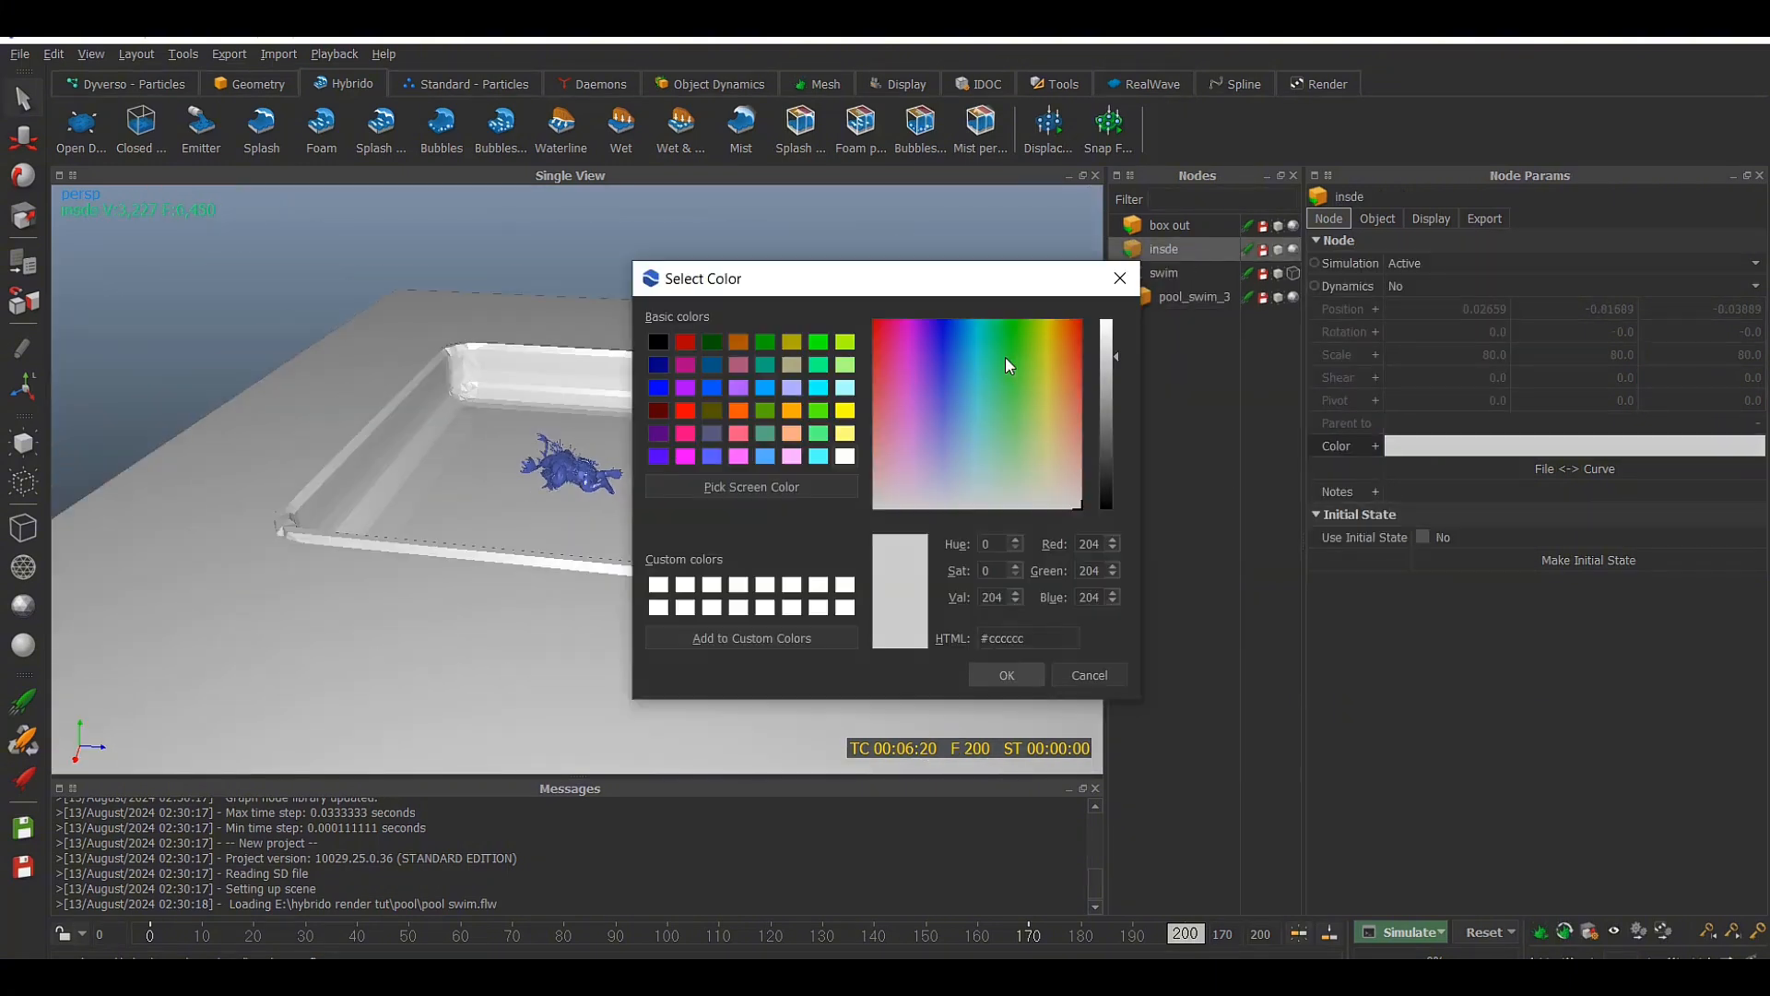
Pick an orange color for the insde node and a darkened green for the box out node
{"action": "left_click", "coordinate": [1074, 374]}
{"action": "left_click", "coordinate": [1007, 675]}
{"action": "left_click", "coordinate": [1020, 383]}
{"action": "left_click_drag", "start_coordinate": [1109, 358], "coordinate": [1108, 404]}
{"action": "left_click", "coordinate": [1031, 387]}
{"action": "left_click", "coordinate": [1028, 394]}
{"action": "left_click", "coordinate": [1007, 675]}
Review the node colors again and recolor the insde pool node a brownish orange
{"action": "left_click", "coordinate": [1409, 449]}
{"action": "left_click", "coordinate": [996, 677]}
{"action": "scroll", "coordinate": [996, 646], "scroll_direction": "up", "scroll_amount": 1}
{"action": "left_click", "coordinate": [1407, 448]}
{"action": "left_click", "coordinate": [1007, 675]}
{"action": "left_click", "coordinate": [1165, 250]}
{"action": "left_click", "coordinate": [1407, 447]}
{"action": "left_click", "coordinate": [1072, 369]}
{"action": "left_click", "coordinate": [1005, 675]}
{"action": "left_click_drag", "start_coordinate": [872, 544], "coordinate": [928, 473], "text": "alt"}
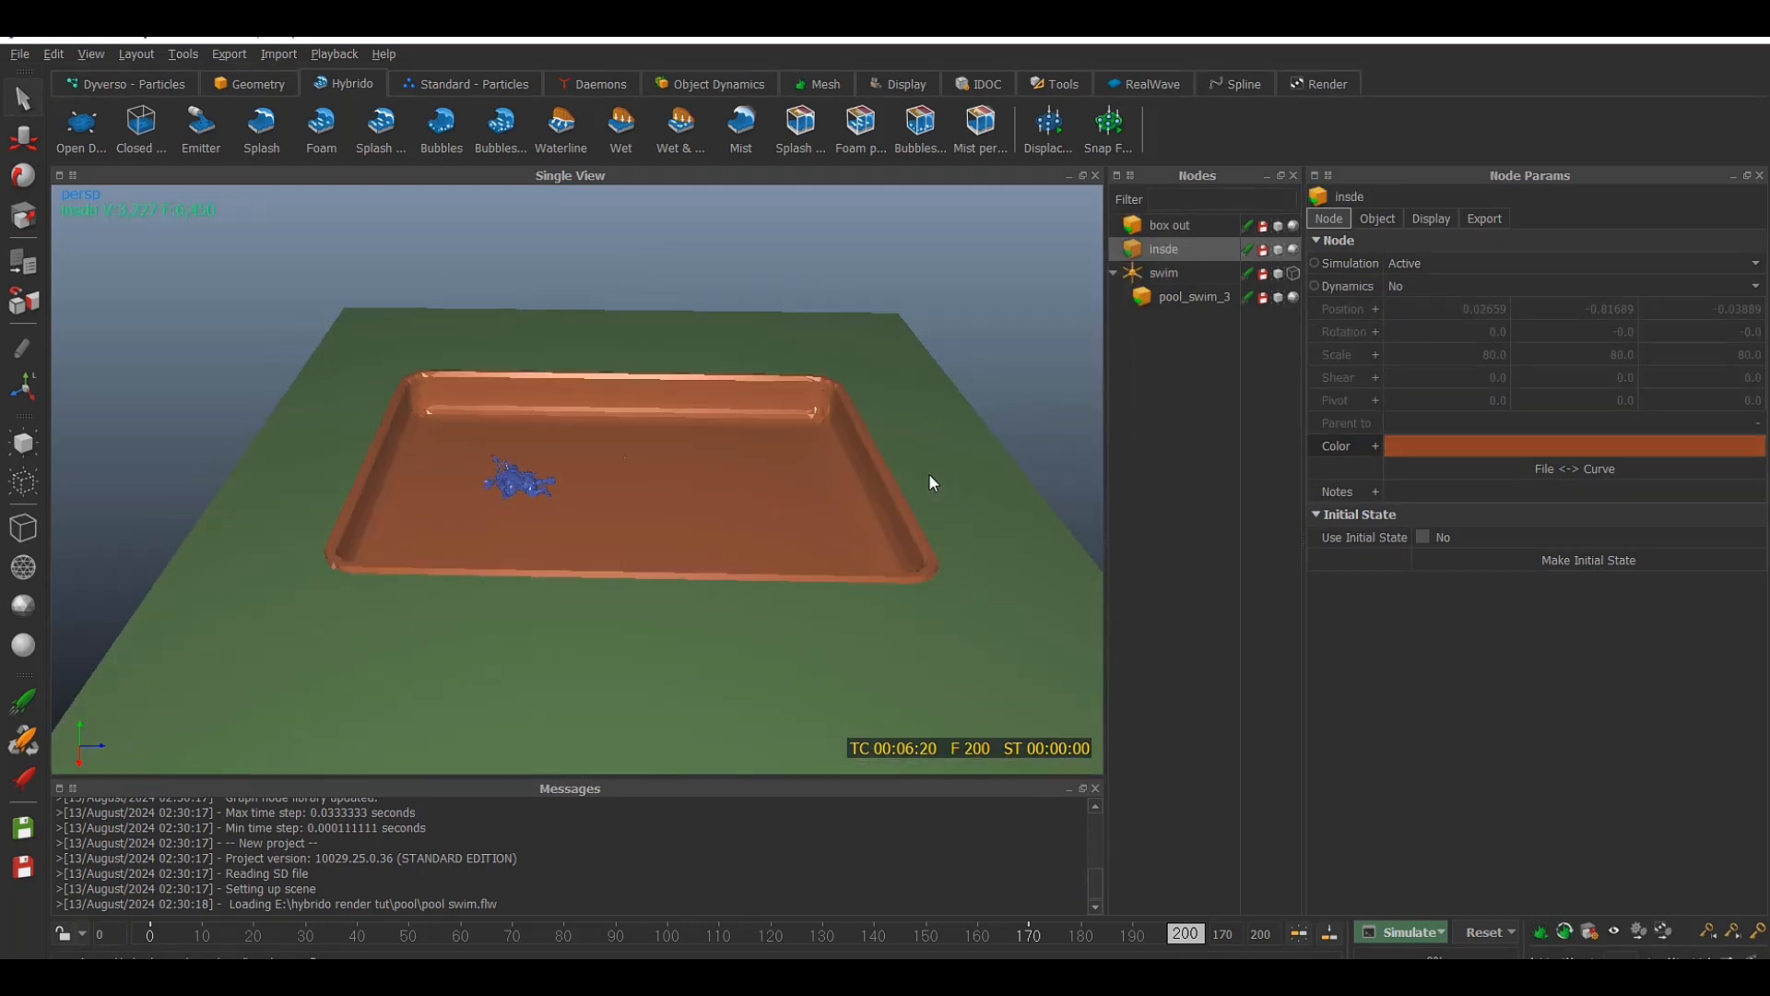
Adjust the color of pool_swim_3 to a different blue and save the scene
{"action": "left_click", "coordinate": [1170, 227]}
{"action": "left_click", "coordinate": [1189, 296]}
{"action": "left_click", "coordinate": [1463, 446]}
{"action": "left_click", "coordinate": [943, 387]}
{"action": "left_click", "coordinate": [1005, 674]}
{"action": "left_click_drag", "start_coordinate": [552, 569], "coordinate": [599, 544], "text": "alt"}
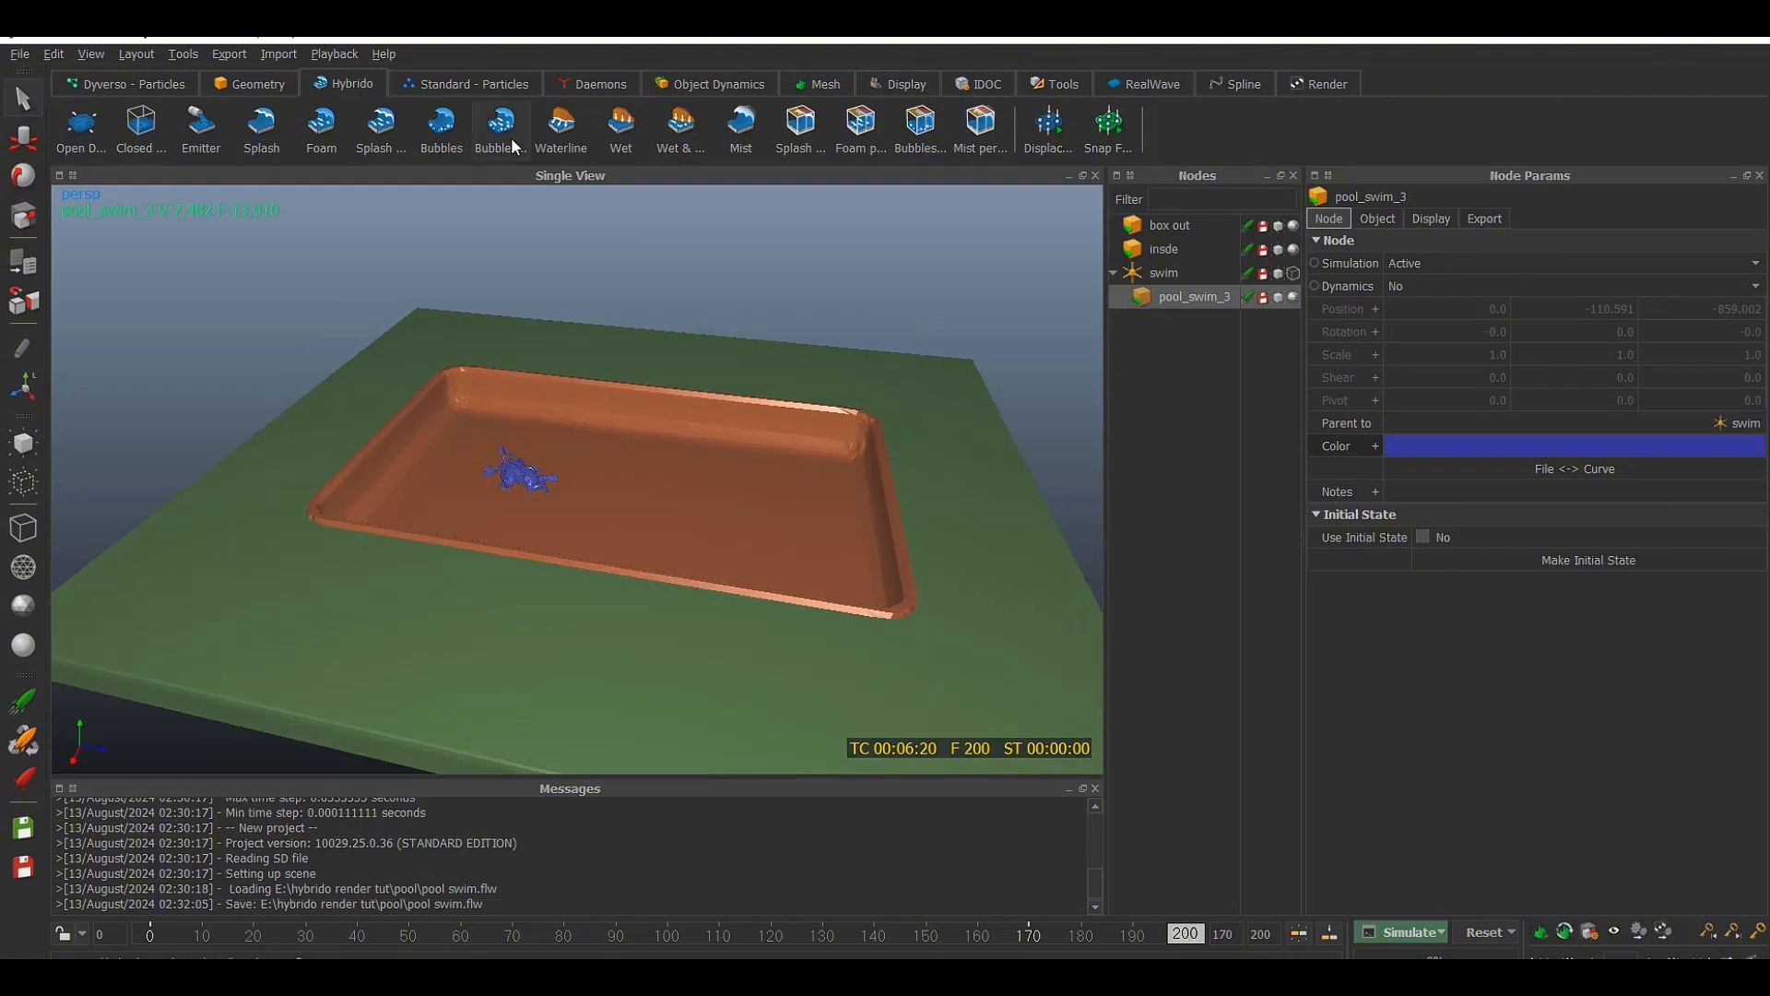
Create a closed Hybrido domain and add a cube at the centre of the pool
{"action": "left_click", "coordinate": [141, 122]}
{"action": "scroll", "coordinate": [694, 374], "scroll_direction": "down", "scroll_amount": 2}
{"action": "left_click_drag", "start_coordinate": [636, 429], "coordinate": [553, 405], "text": "alt"}
{"action": "left_click_drag", "start_coordinate": [242, 85], "coordinate": [323, 81]}
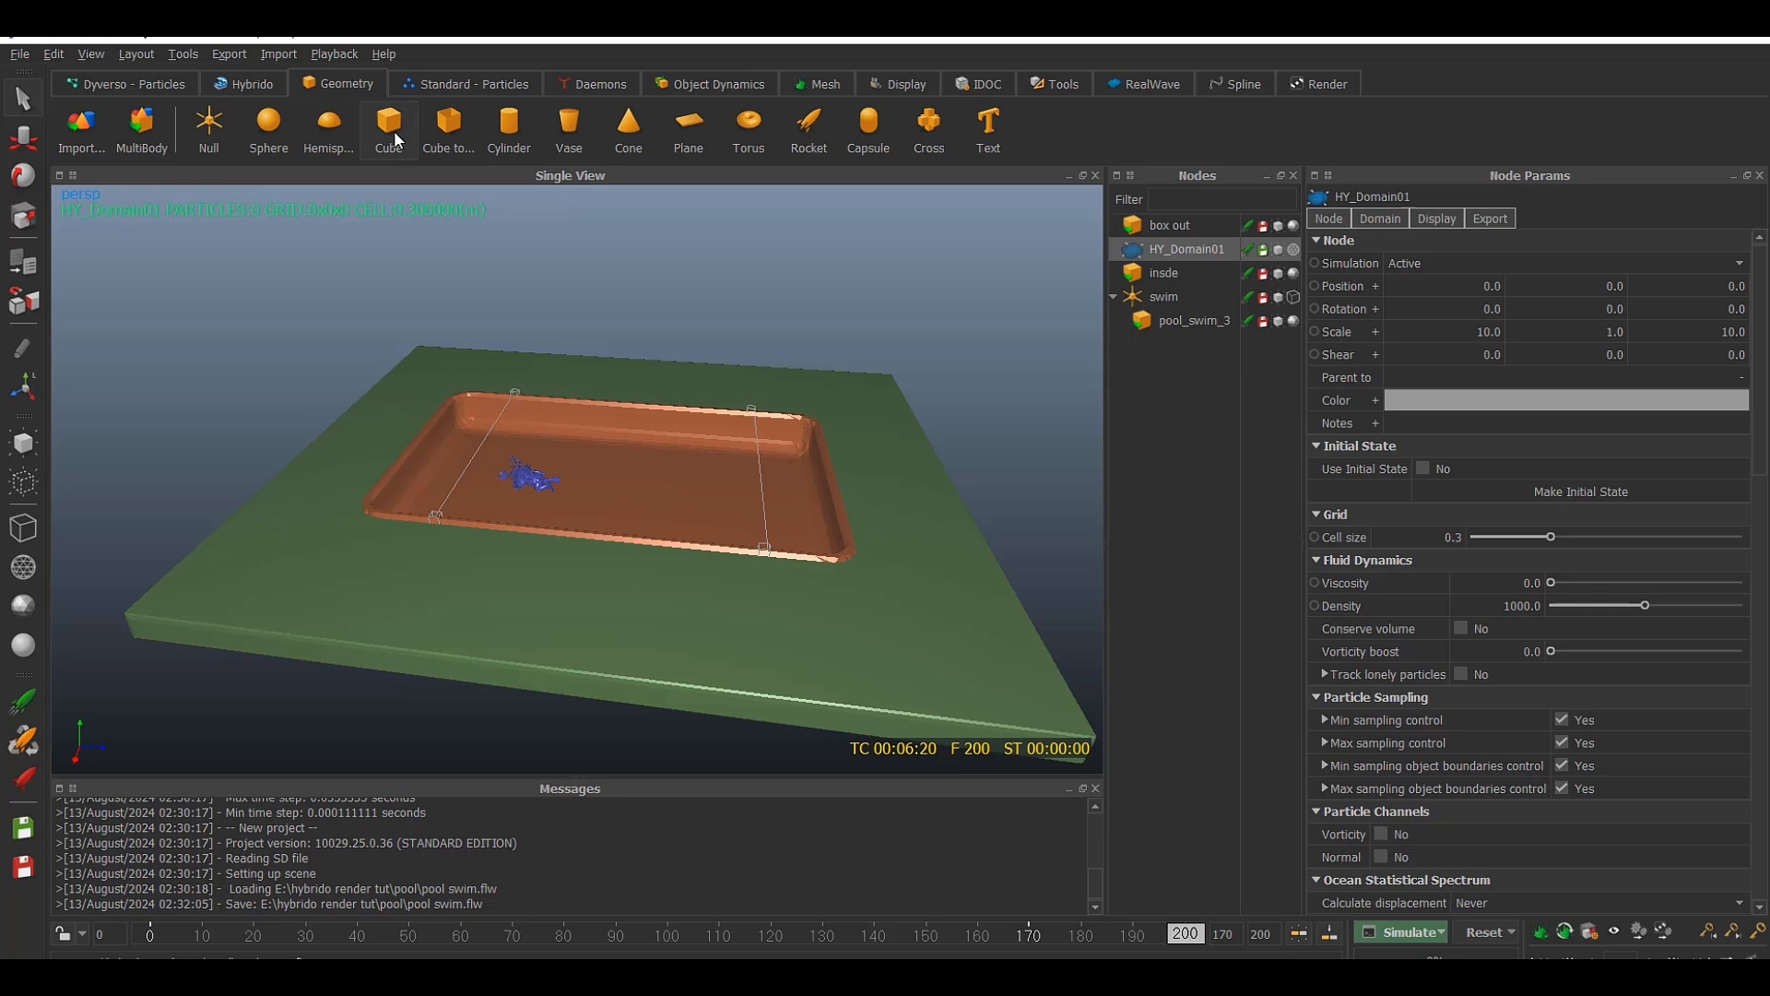
{"action": "left_click", "coordinate": [412, 153]}
{"action": "left_click_drag", "start_coordinate": [733, 358], "coordinate": [570, 319], "text": "alt"}
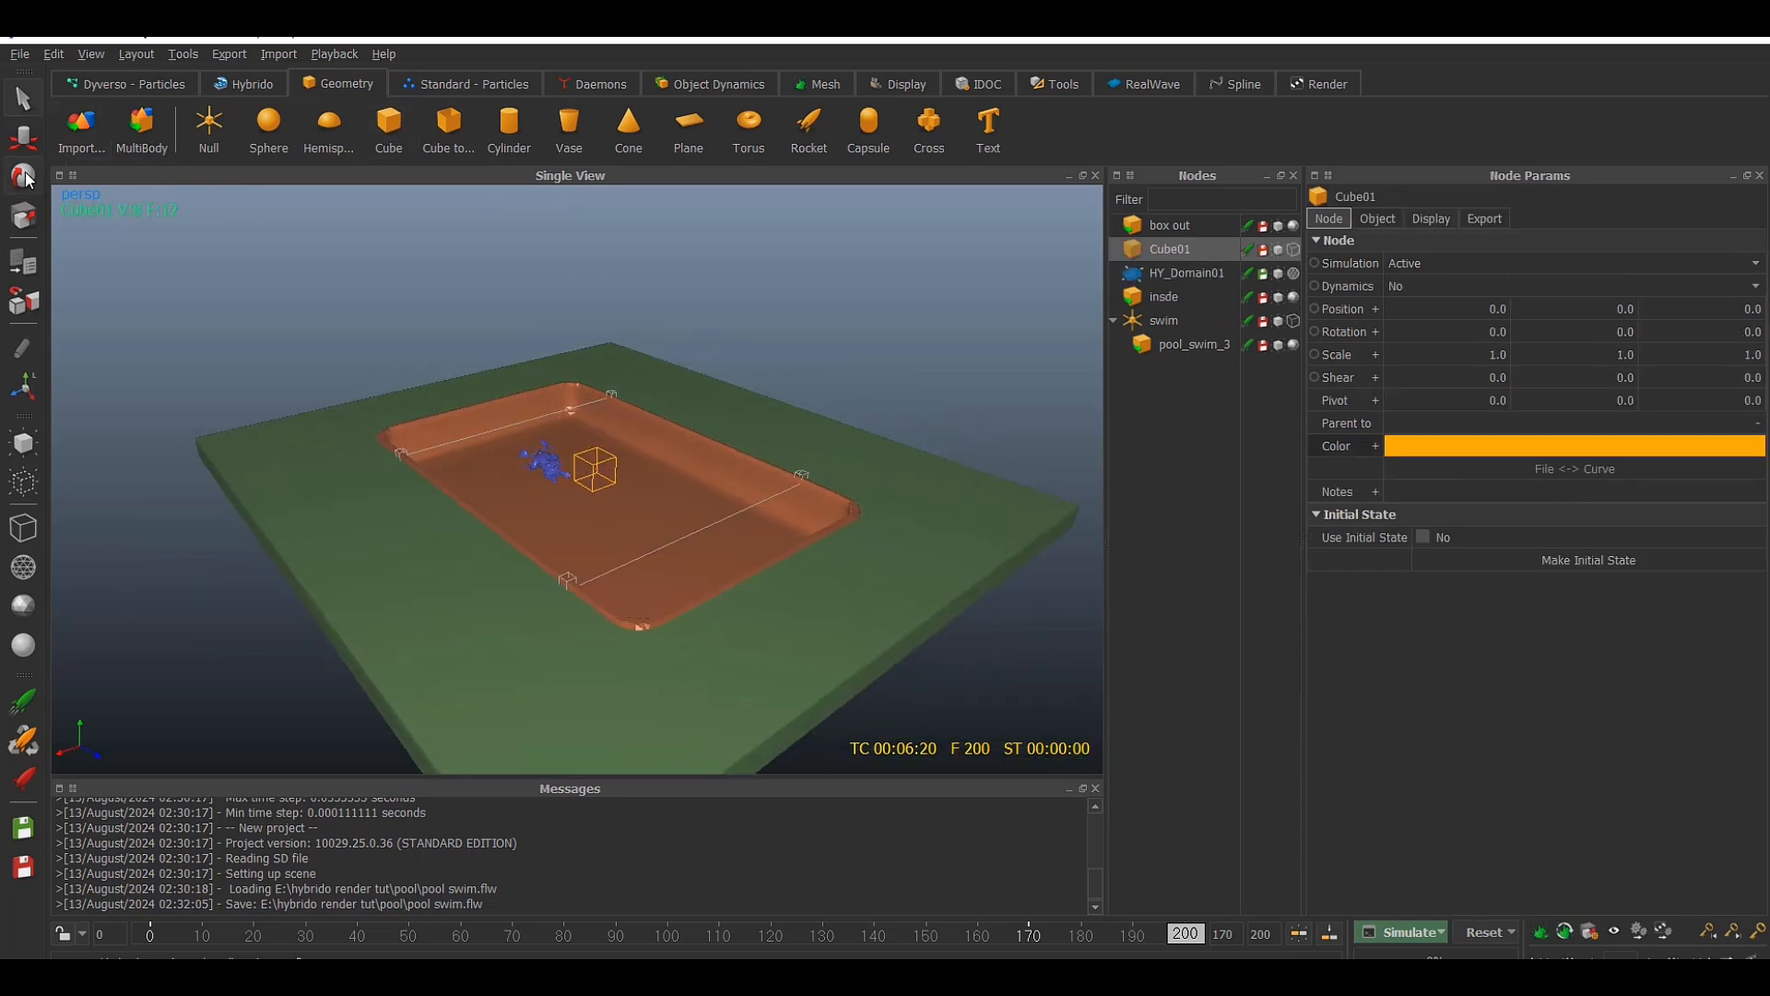
Scale Cube01 to about 8.43 in X and 13.6 in Z so its outline matches the pool basin
{"action": "left_click", "coordinate": [24, 216]}
{"action": "left_click_drag", "start_coordinate": [509, 499], "coordinate": [313, 541]}
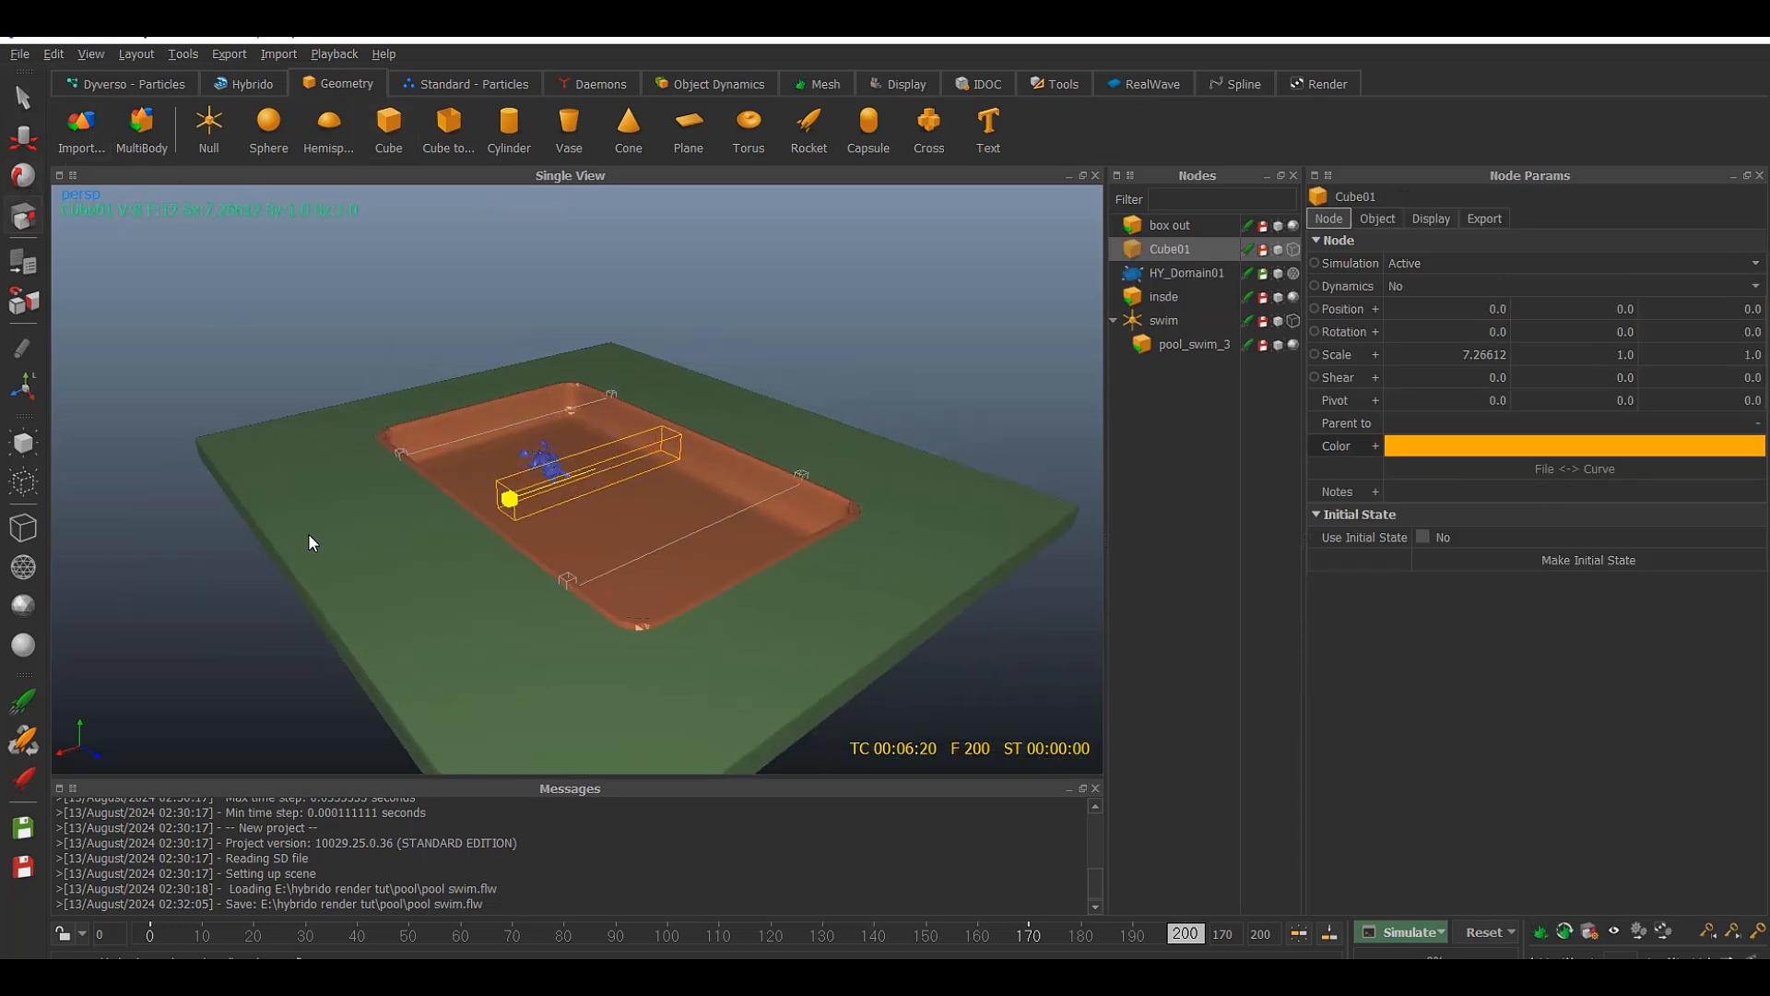
{"action": "left_click_drag", "start_coordinate": [609, 446], "coordinate": [846, 565], "text": "alt"}
{"action": "left_click_drag", "start_coordinate": [678, 560], "coordinate": [697, 587]}
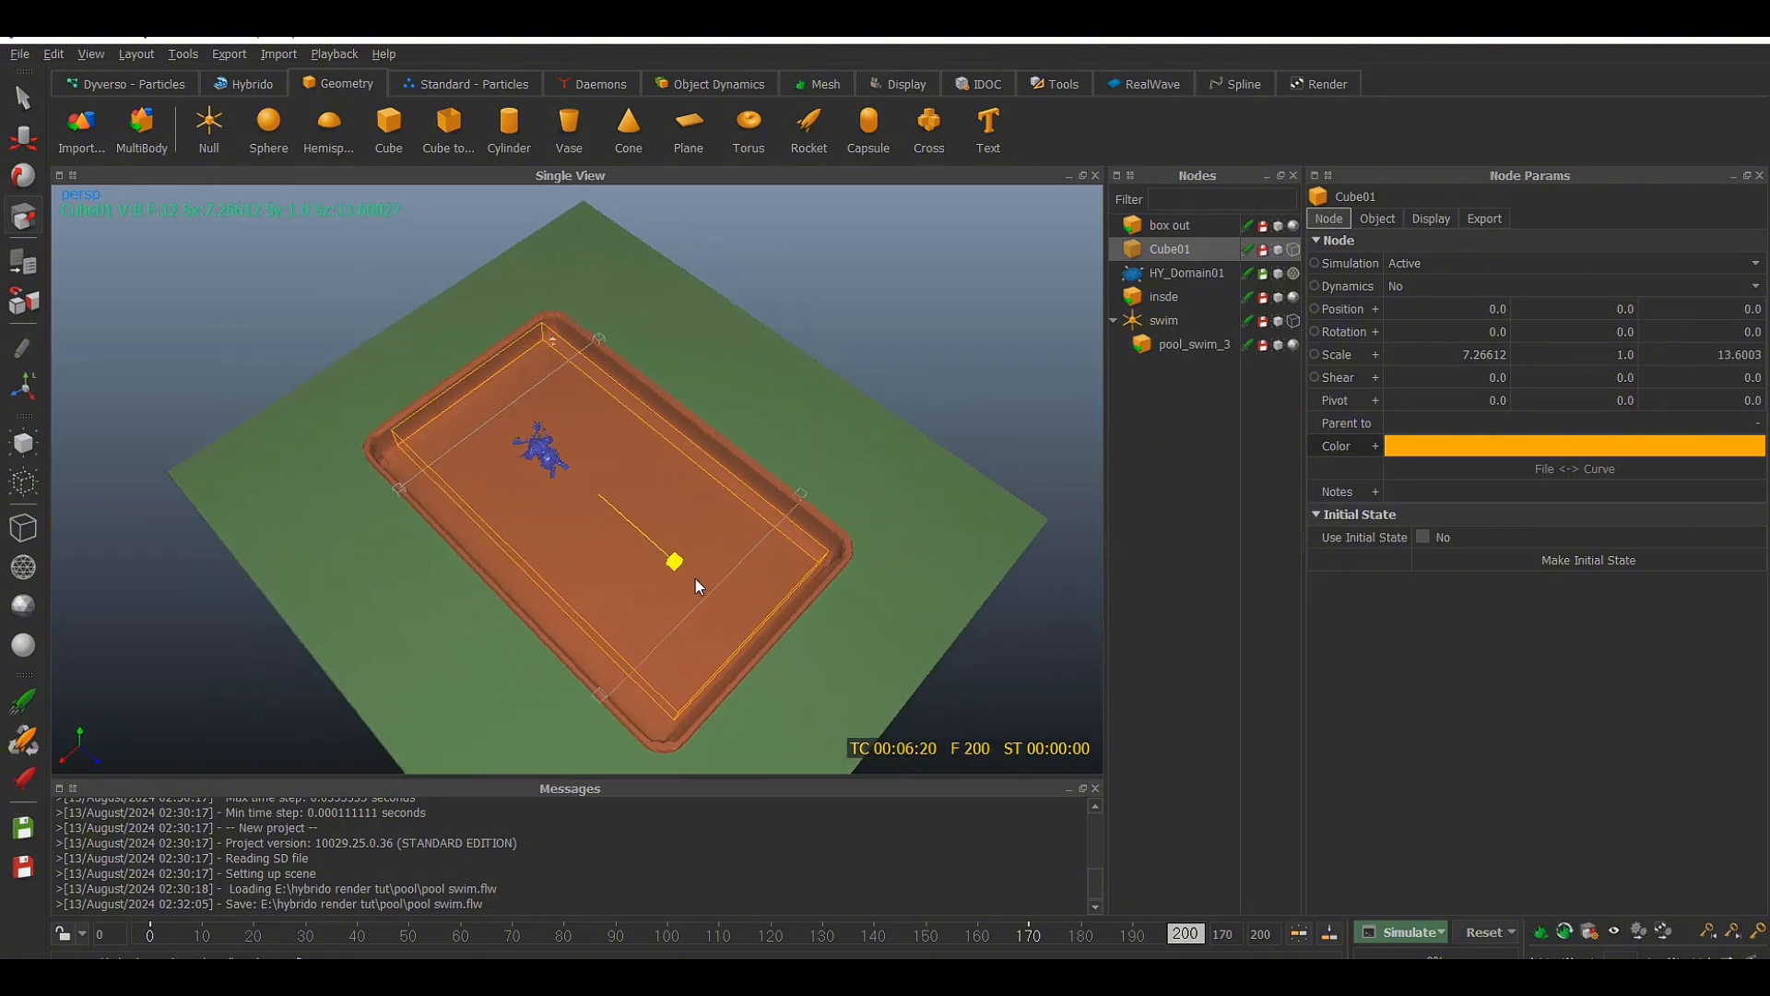
{"action": "left_click_drag", "start_coordinate": [718, 493], "coordinate": [719, 528], "text": "alt"}
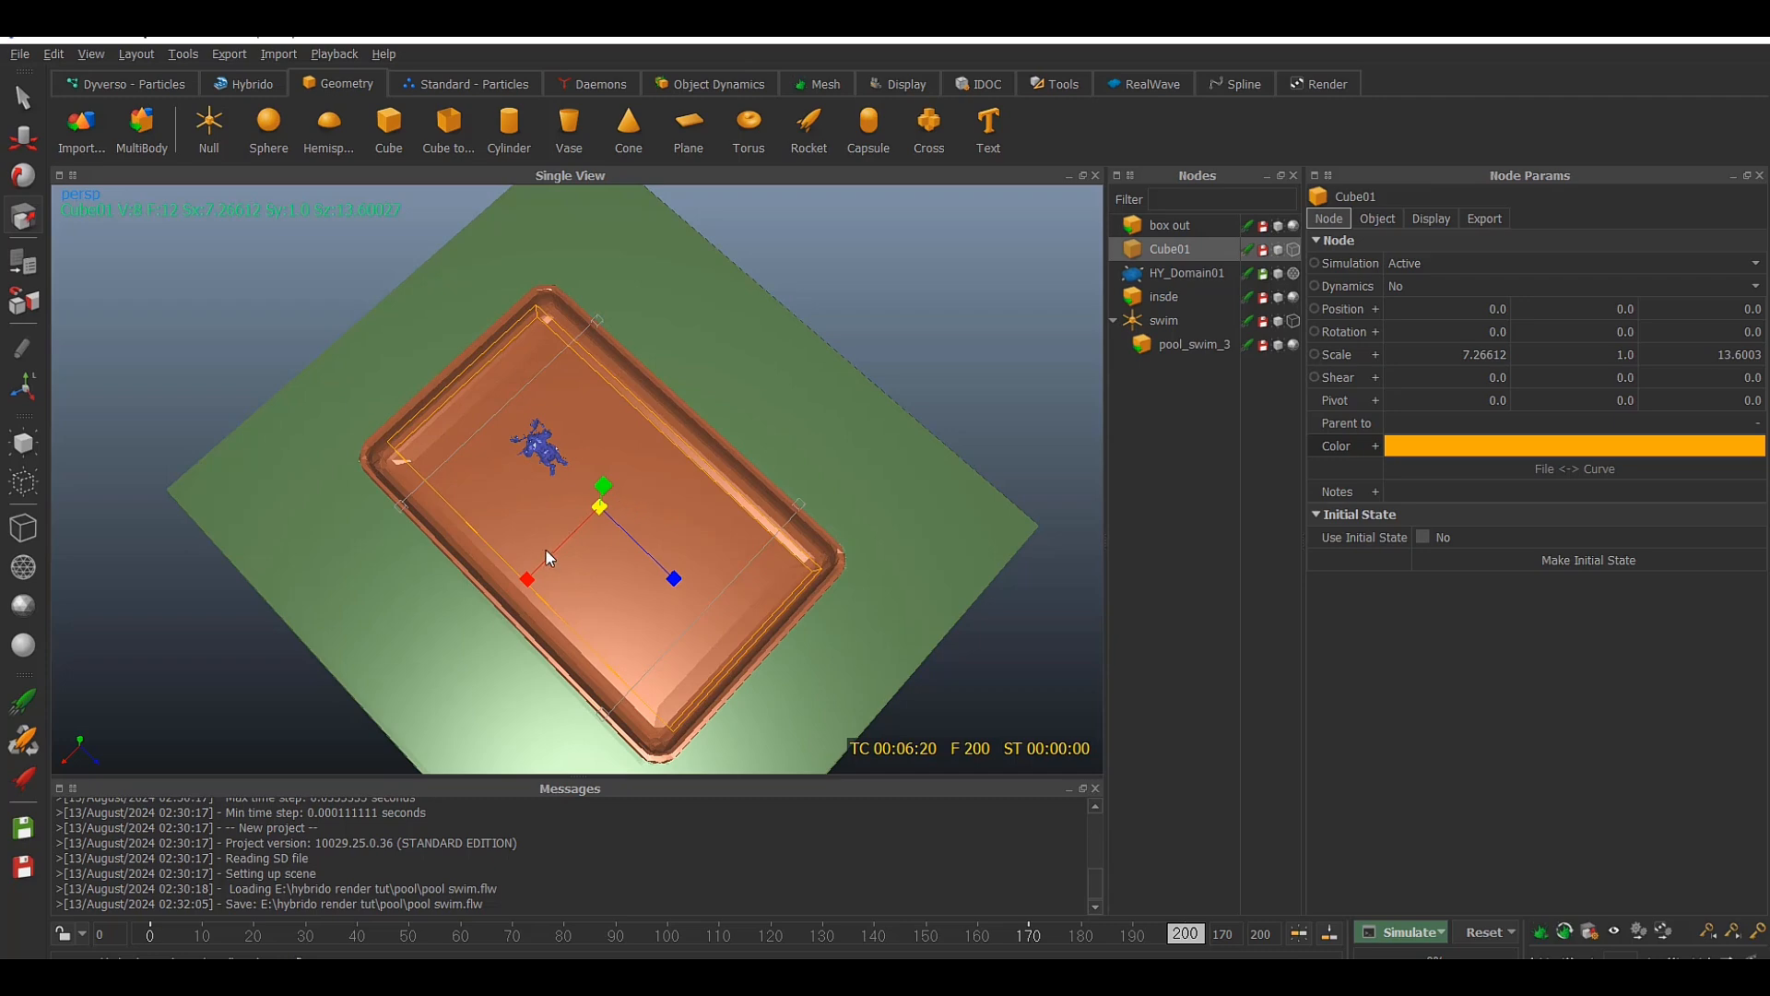
{"action": "left_click_drag", "start_coordinate": [527, 579], "coordinate": [512, 615]}
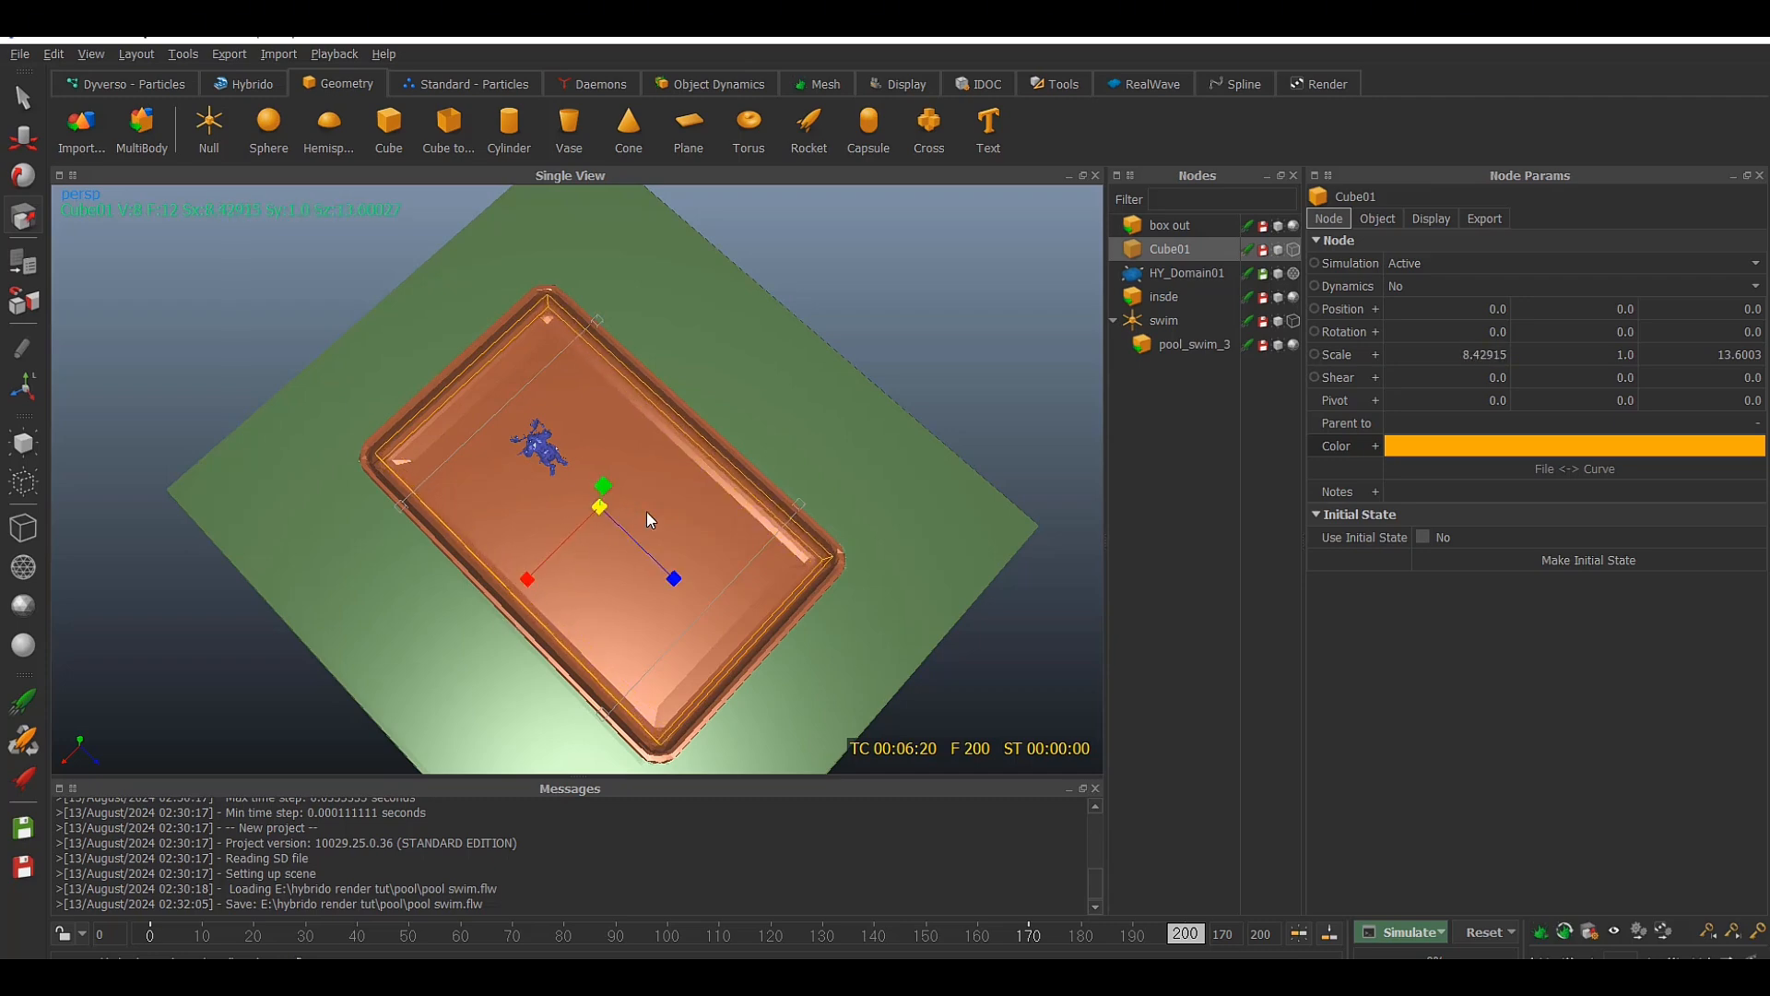
{"action": "left_click_drag", "start_coordinate": [651, 517], "coordinate": [614, 341], "text": "alt"}
{"action": "key", "text": "w"}
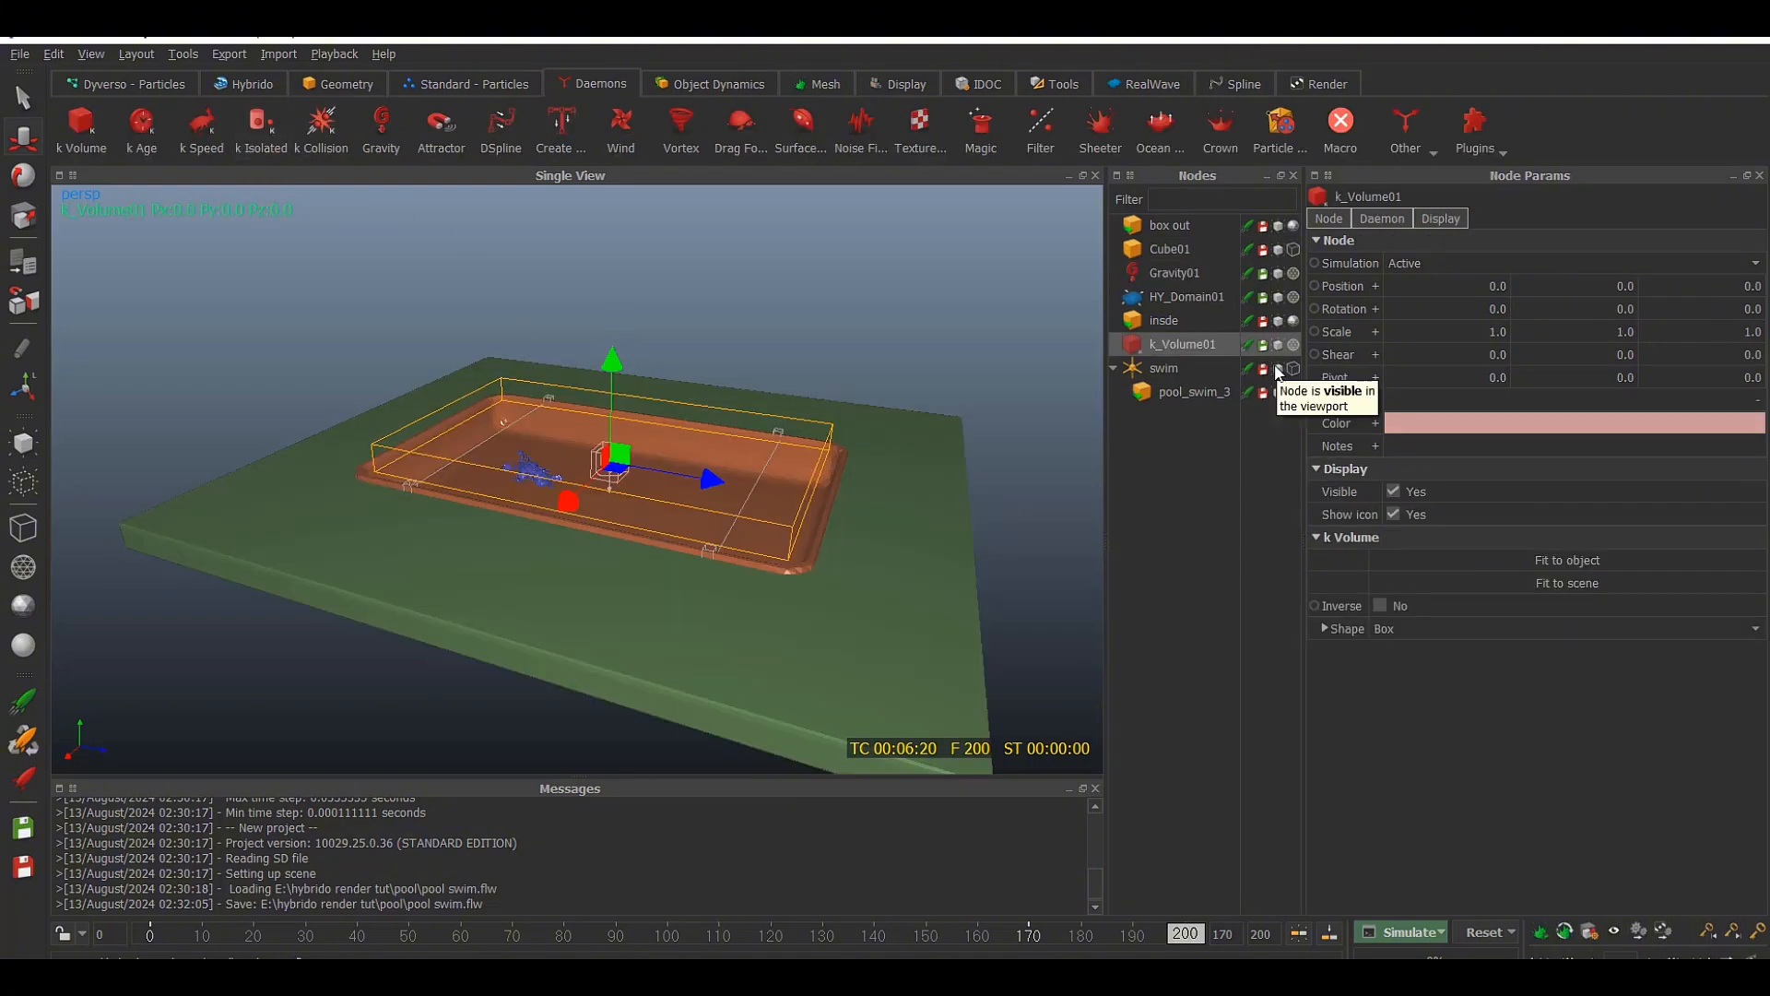
Scale the k_Volume01 daemon to about 9.74 × 4.01 × 14.48 so it encloses the pool
{"action": "left_click_drag", "start_coordinate": [890, 333], "coordinate": [914, 343], "text": "alt"}
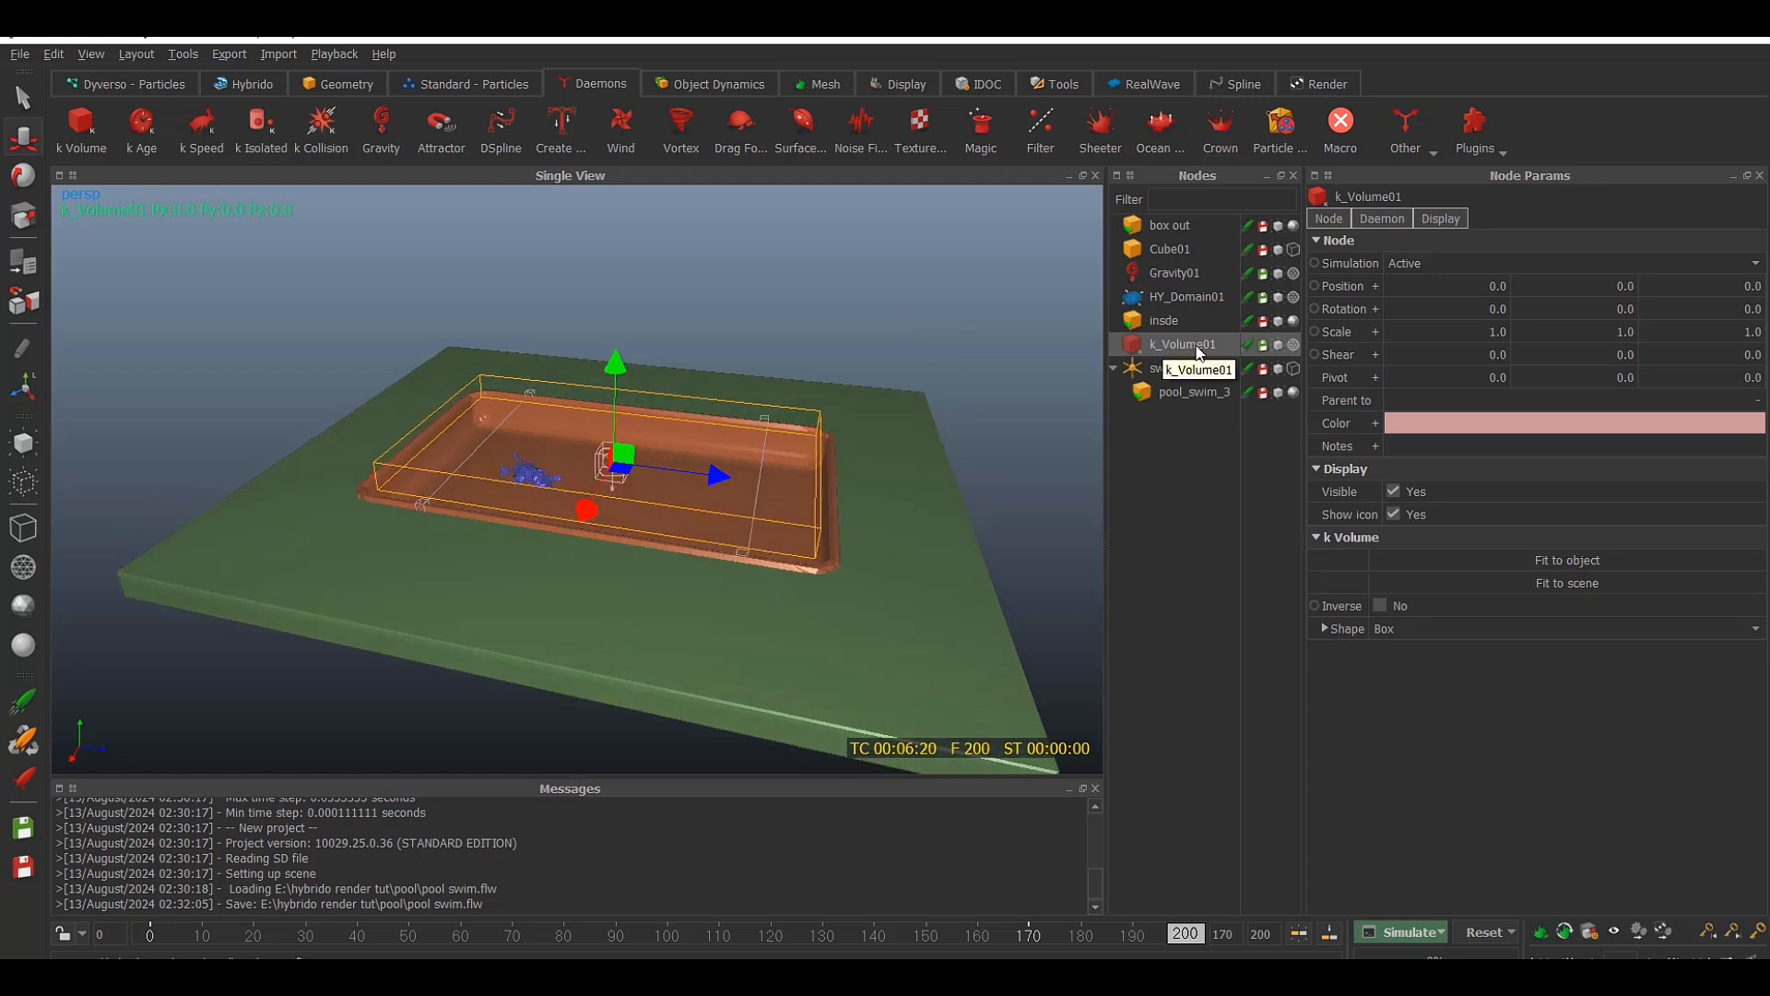
{"action": "left_click", "coordinate": [31, 220]}
{"action": "left_click_drag", "start_coordinate": [641, 275], "coordinate": [504, 305], "text": "alt"}
{"action": "left_click_drag", "start_coordinate": [472, 481], "coordinate": [205, 517]}
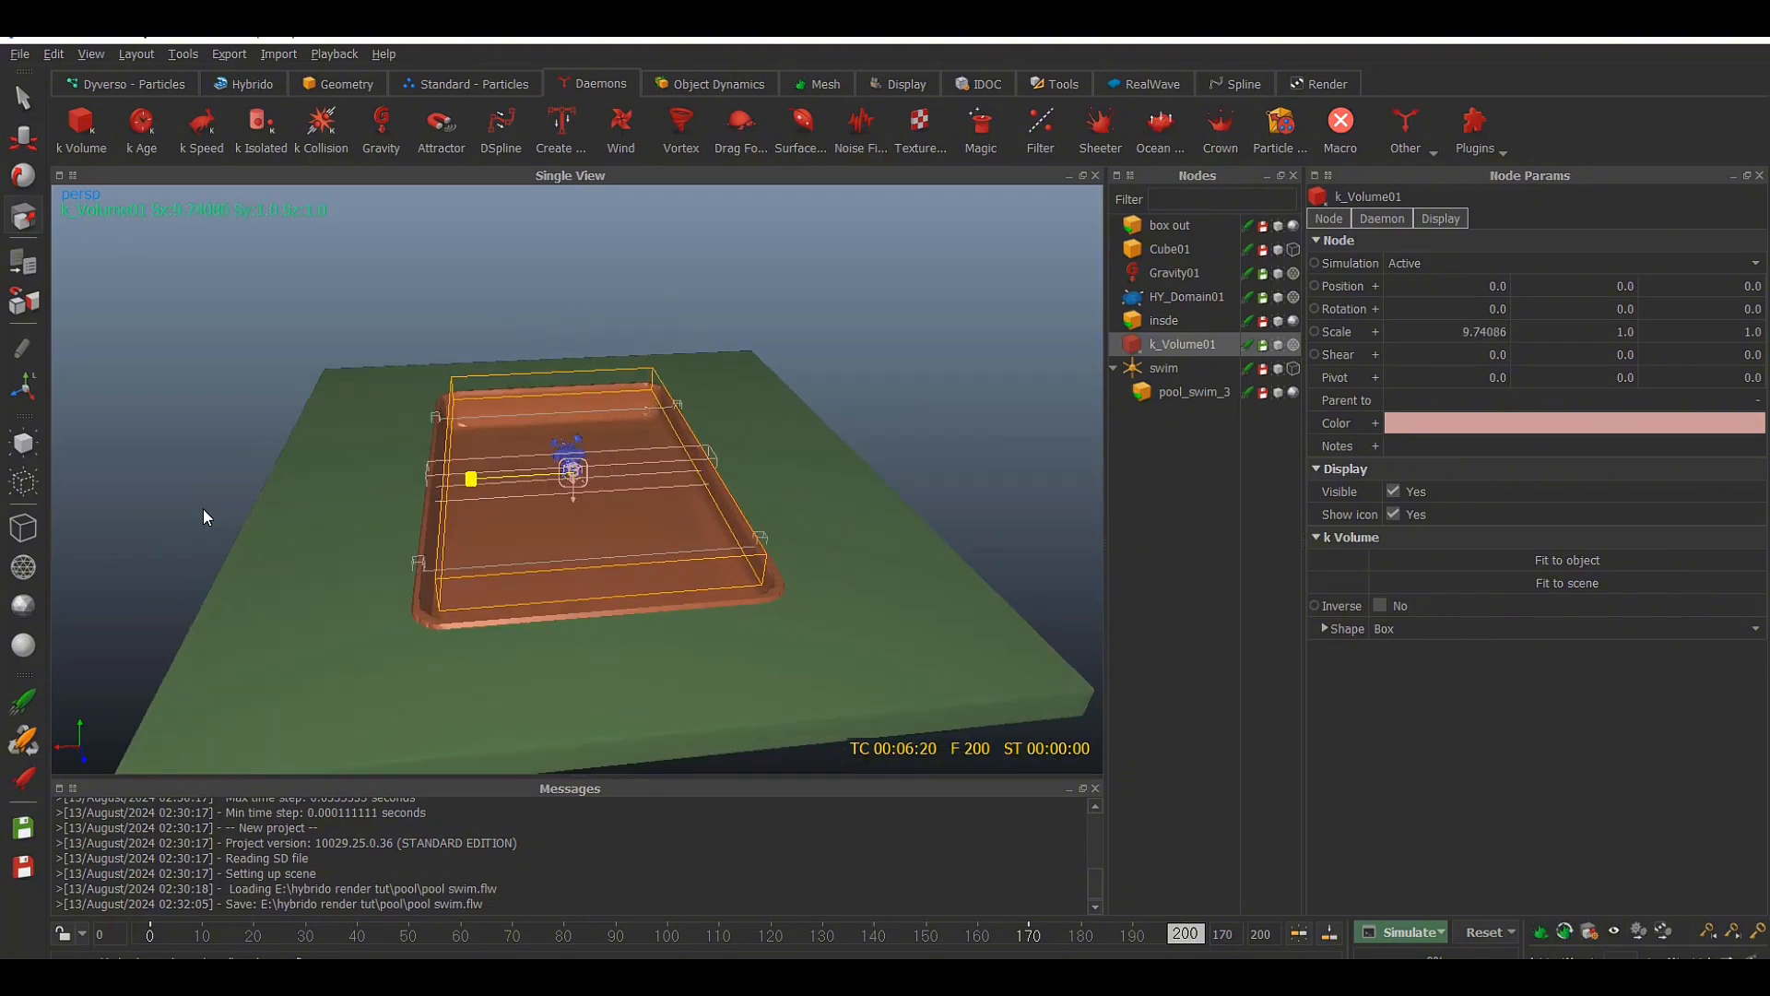
{"action": "left_click_drag", "start_coordinate": [658, 458], "coordinate": [837, 435], "text": "alt"}
{"action": "left_click_drag", "start_coordinate": [725, 467], "coordinate": [1169, 489]}
{"action": "left_click_drag", "start_coordinate": [616, 356], "coordinate": [621, 269]}
Raise k_Volume01 to about 2.0 in Y and stretch it to about 14.82 in Z
{"action": "left_click", "coordinate": [18, 135]}
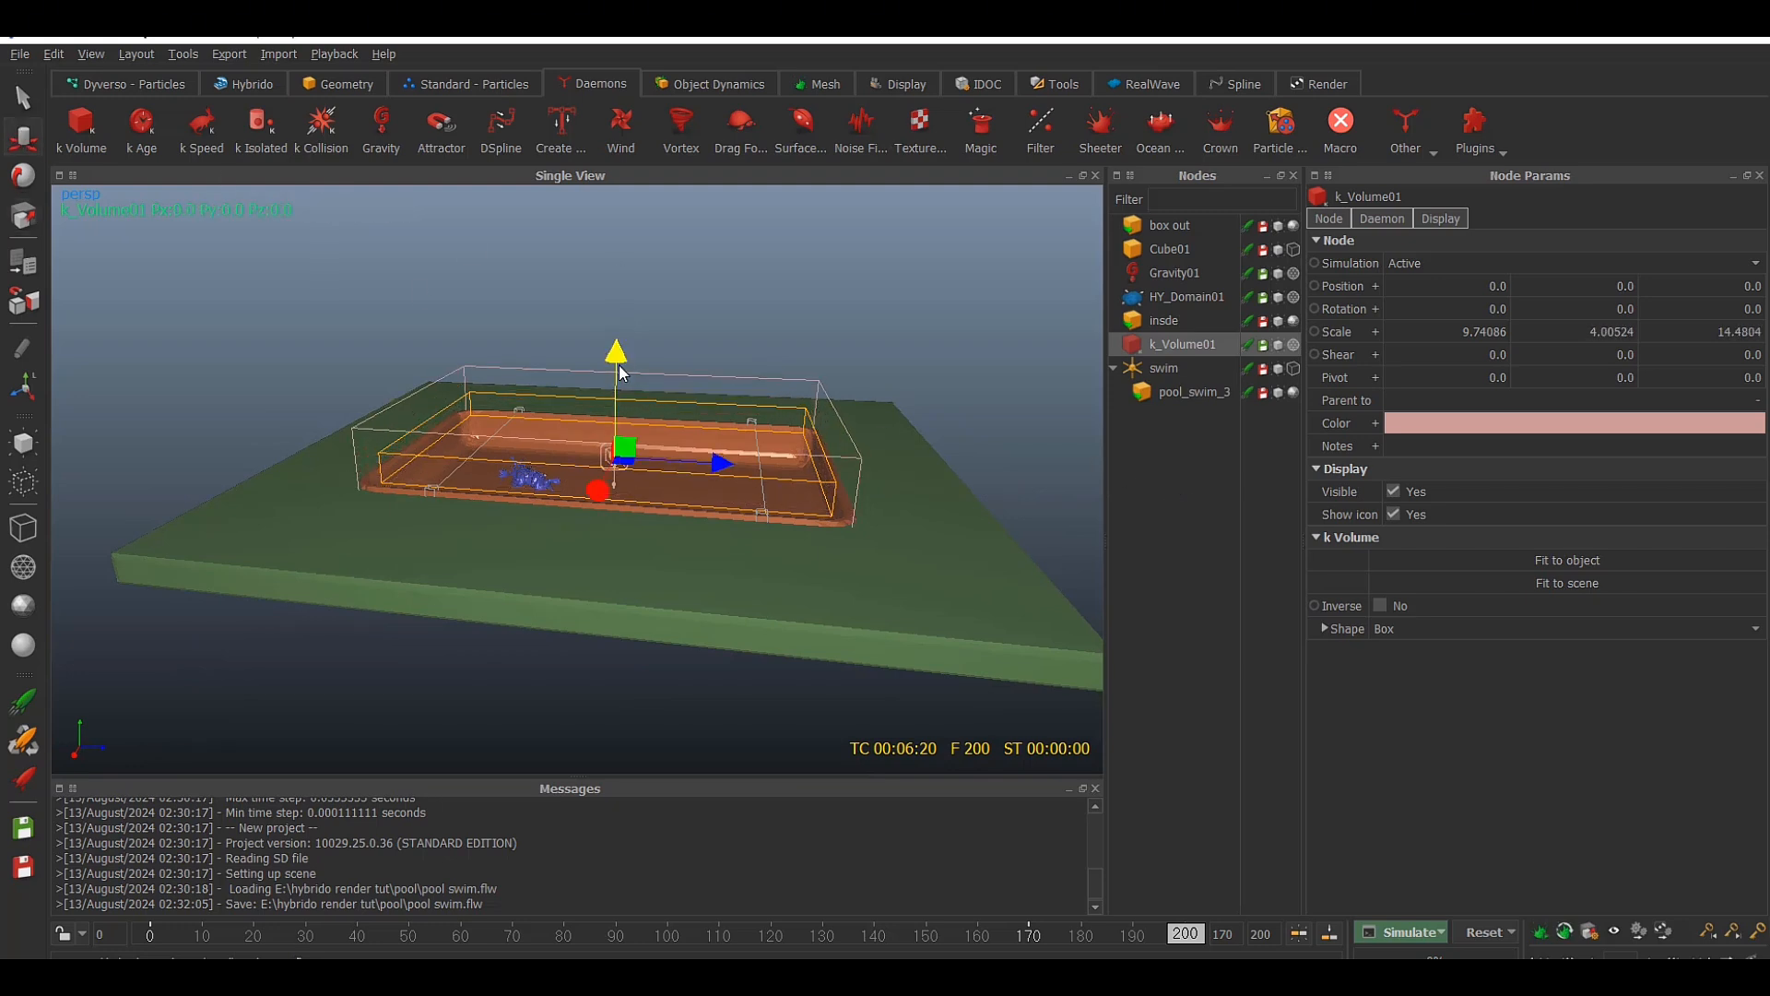
{"action": "left_click_drag", "start_coordinate": [616, 355], "coordinate": [845, 342]}
{"action": "left_click", "coordinate": [23, 217]}
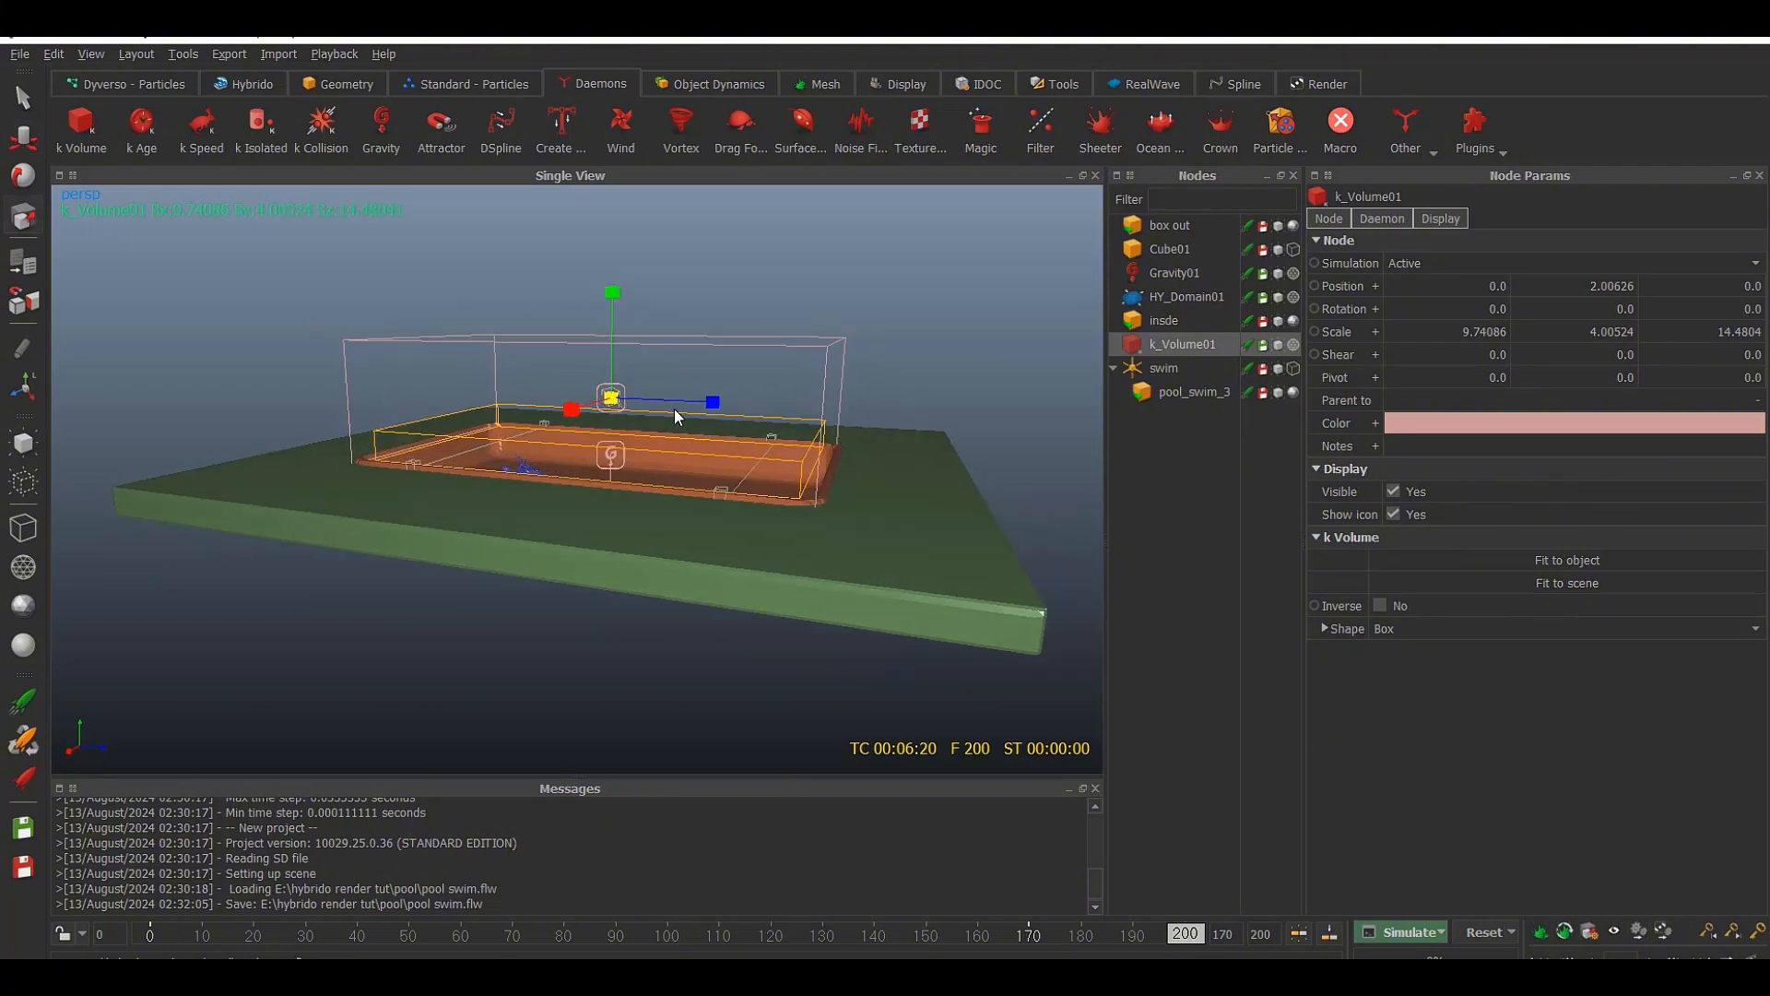
{"action": "left_click_drag", "start_coordinate": [710, 405], "coordinate": [718, 405]}
Open the Relationship Editor full size and link the k_Volume01 and Gravity01 daemons to HY_Domain01
{"action": "left_click", "coordinate": [137, 60]}
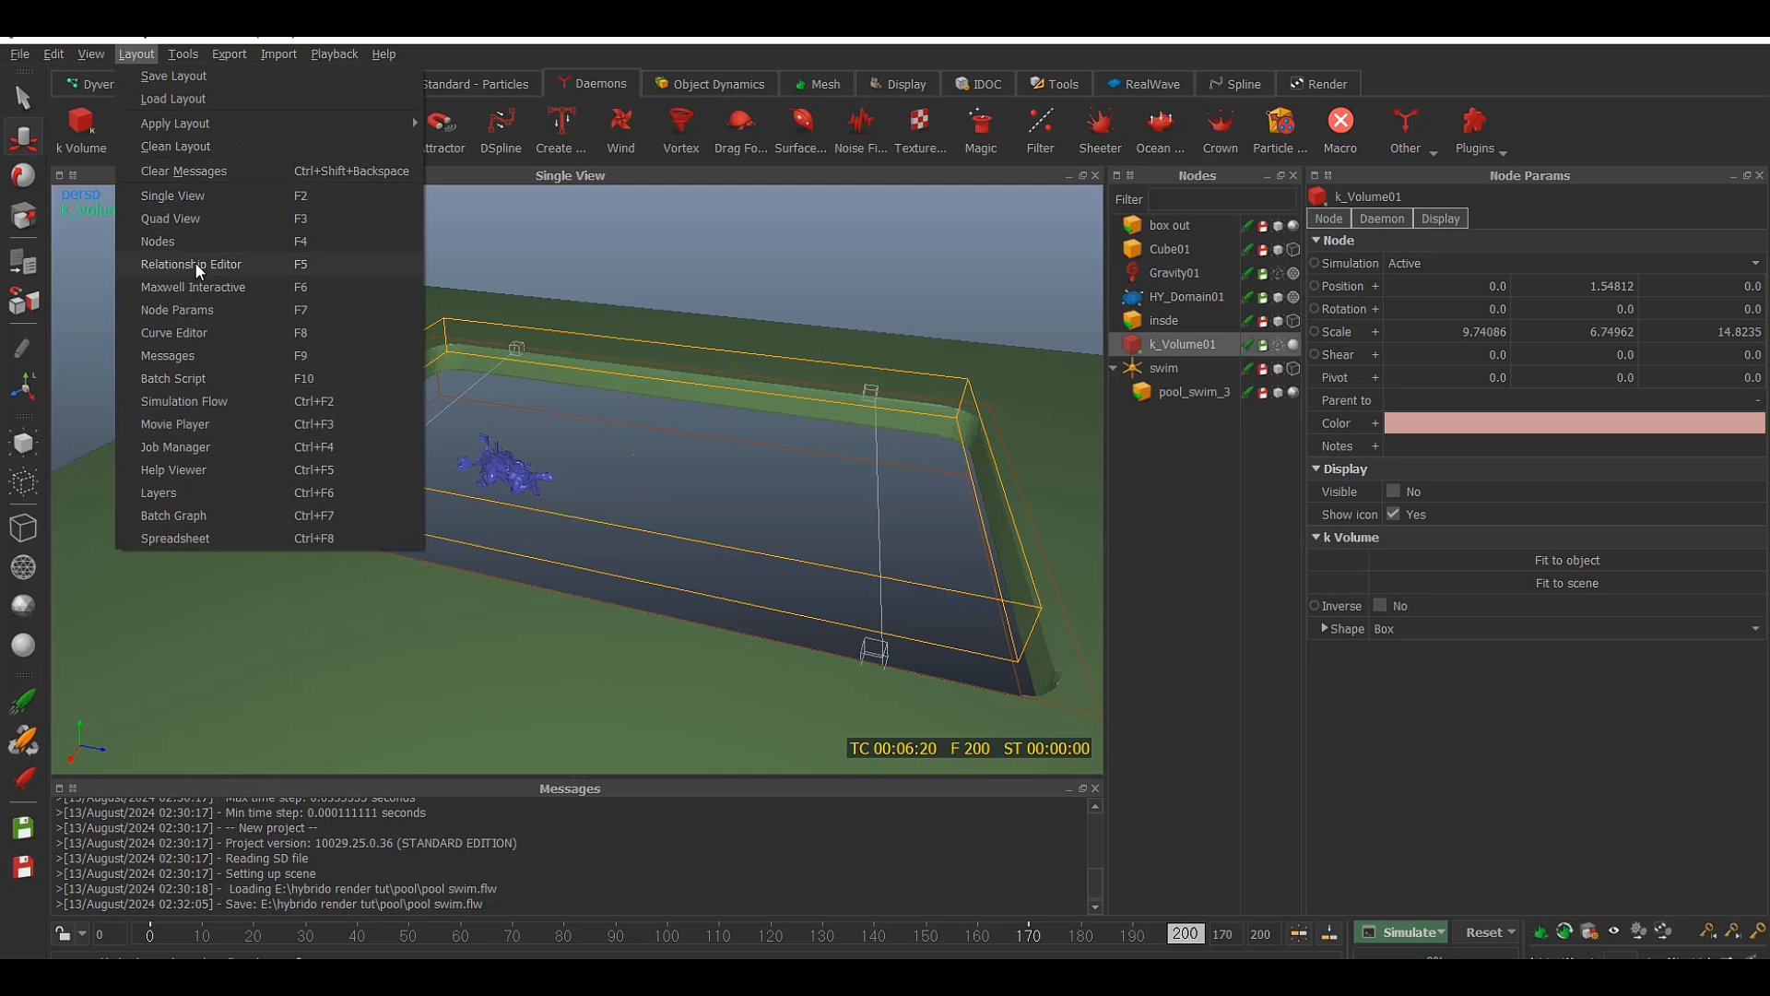
{"action": "left_click", "coordinate": [197, 268]}
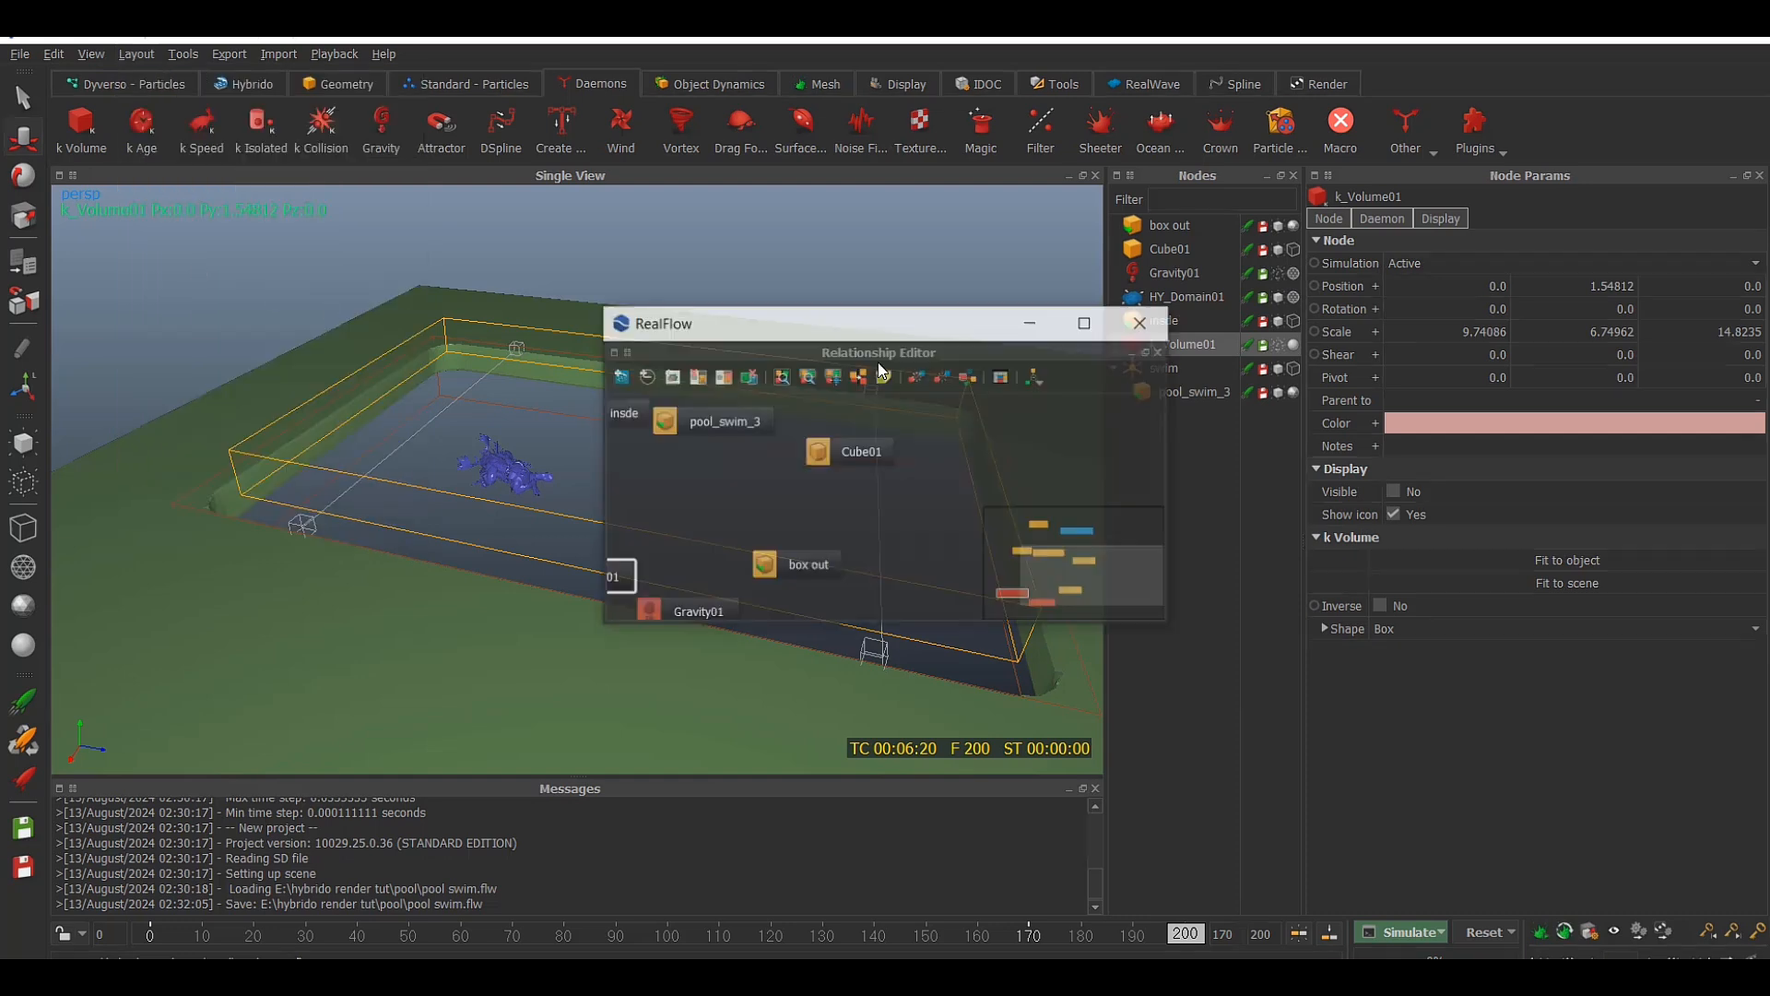
{"action": "left_click", "coordinate": [1086, 324]}
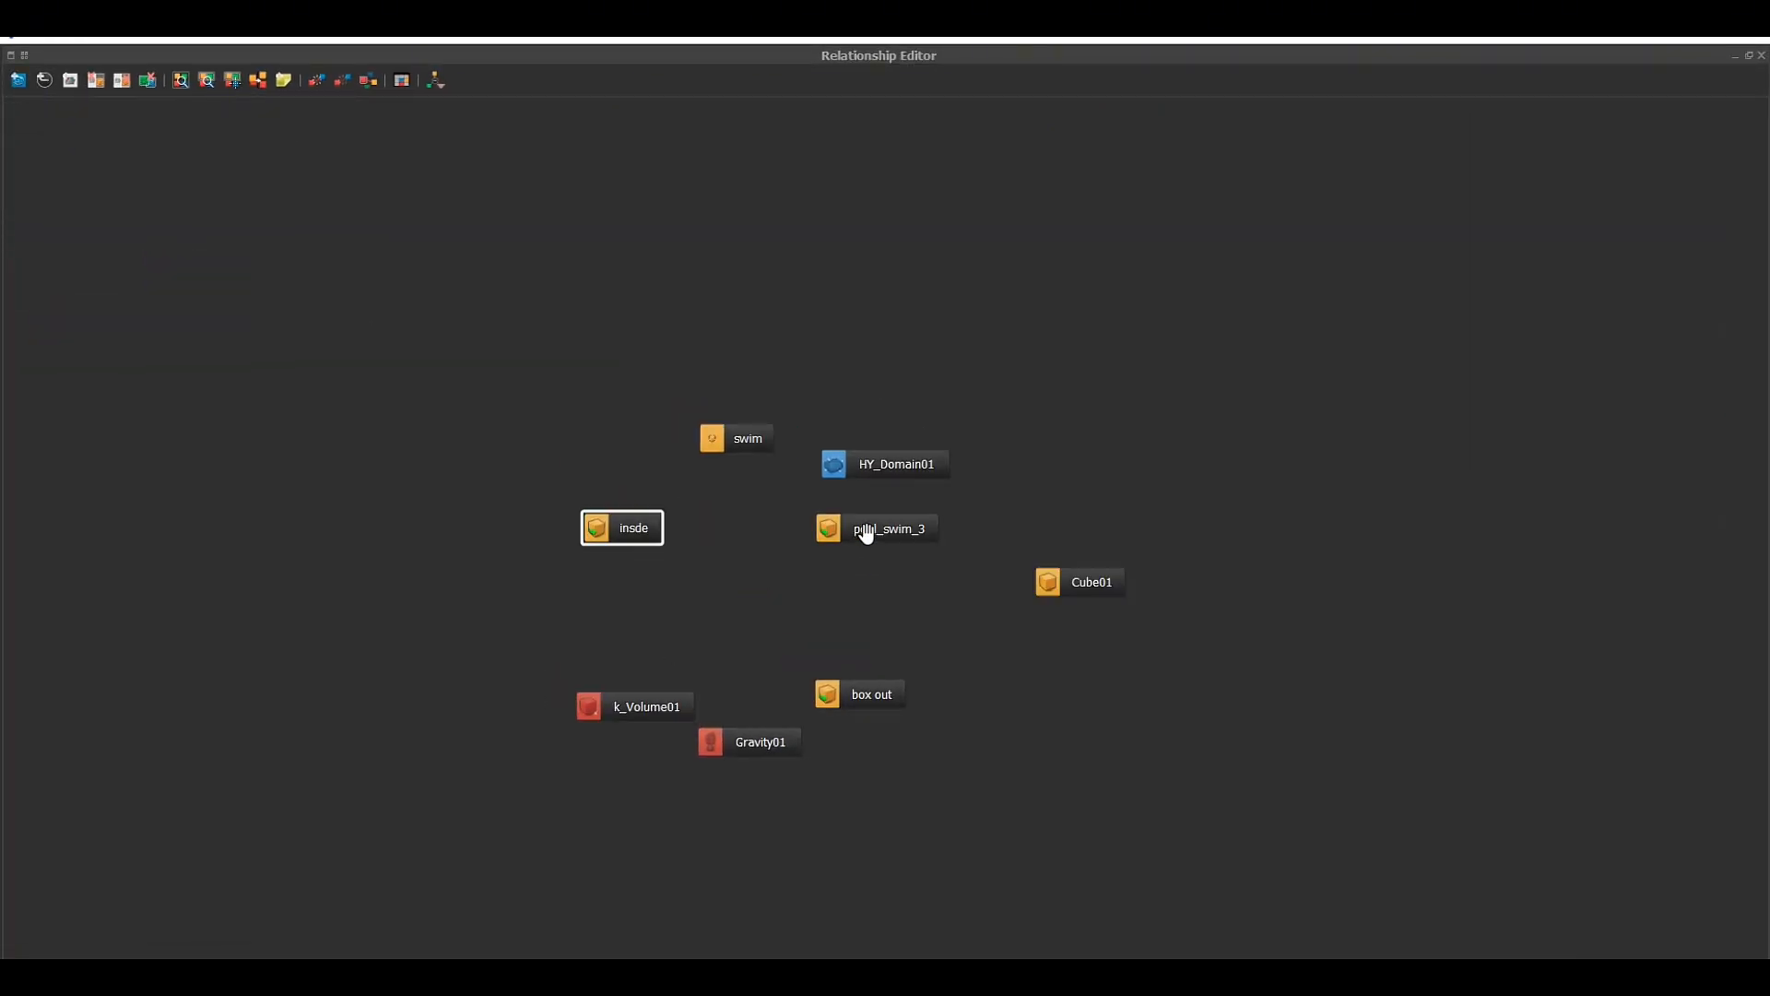
{"action": "left_click_drag", "start_coordinate": [866, 533], "coordinate": [893, 571]}
{"action": "left_click_drag", "start_coordinate": [588, 706], "coordinate": [738, 591]}
{"action": "left_click_drag", "start_coordinate": [738, 739], "coordinate": [733, 595]}
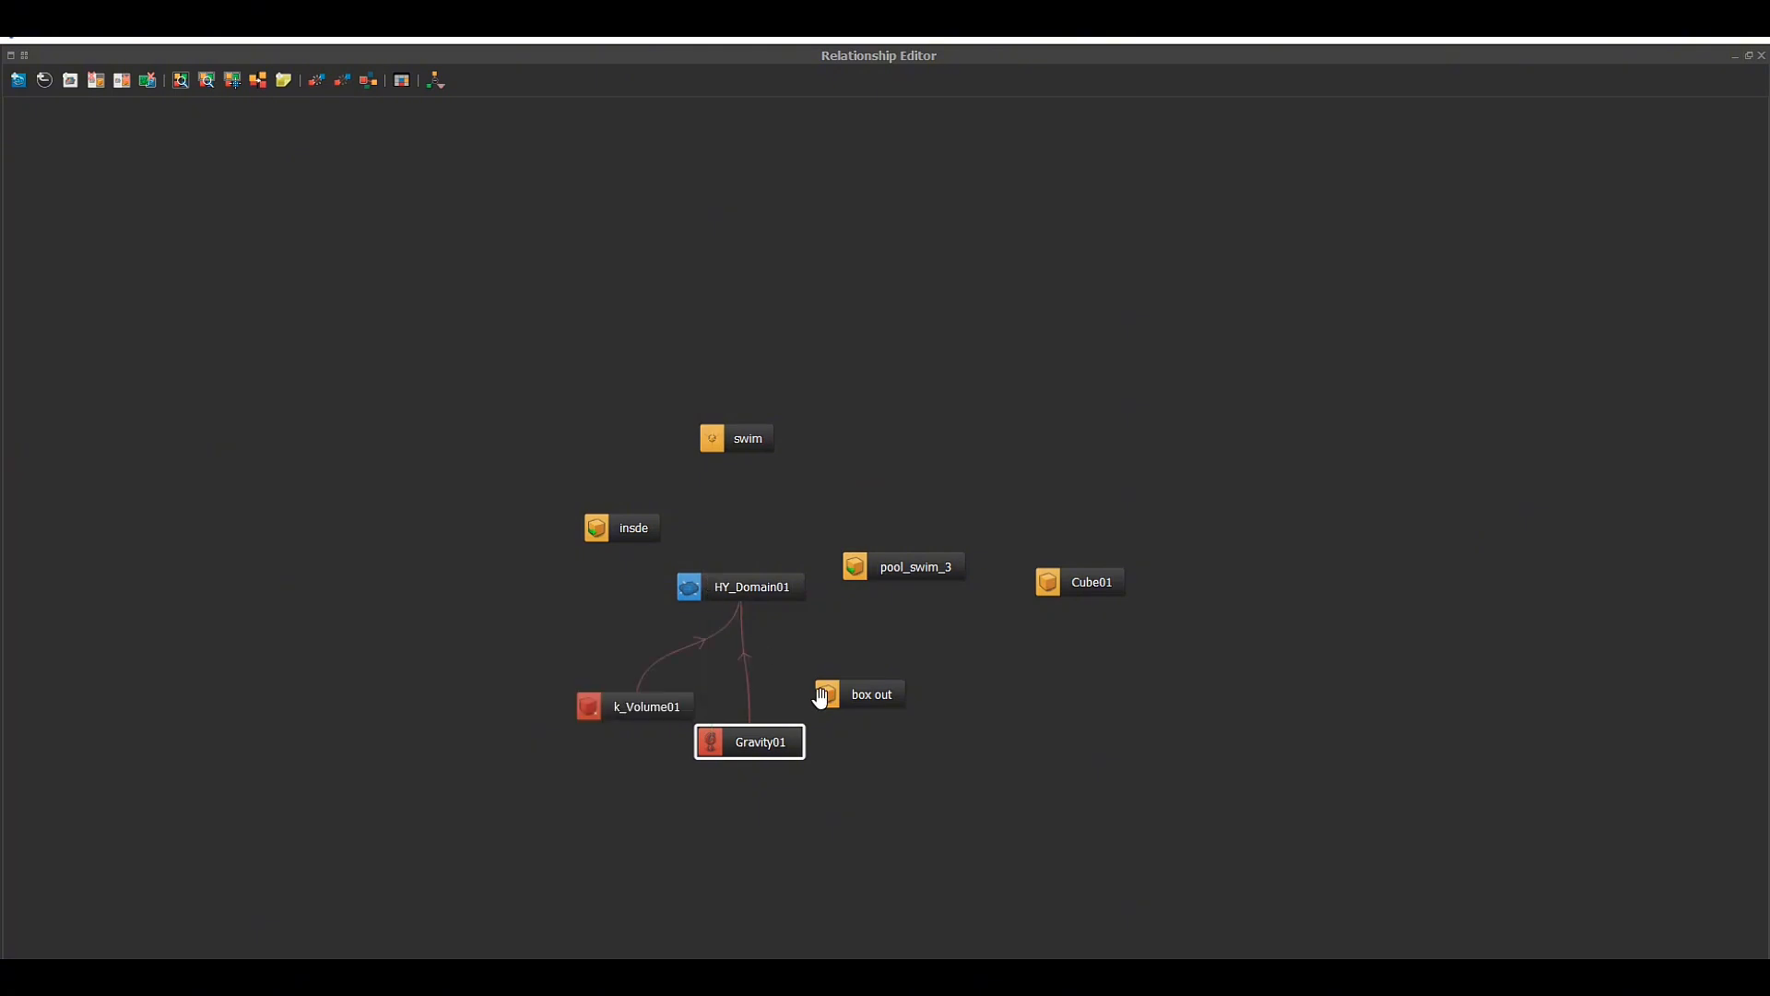
Link the box out, pool_swim_3 and insde nodes to HY_Domain01 and close the enlarged Relationship Editor view
{"action": "left_click_drag", "start_coordinate": [849, 683], "coordinate": [754, 590]}
{"action": "left_click_drag", "start_coordinate": [922, 577], "coordinate": [966, 503]}
{"action": "left_click_drag", "start_coordinate": [594, 527], "coordinate": [778, 578]}
{"action": "left_click_drag", "start_coordinate": [1059, 589], "coordinate": [936, 432]}
{"action": "left_click", "coordinate": [1630, 39]}
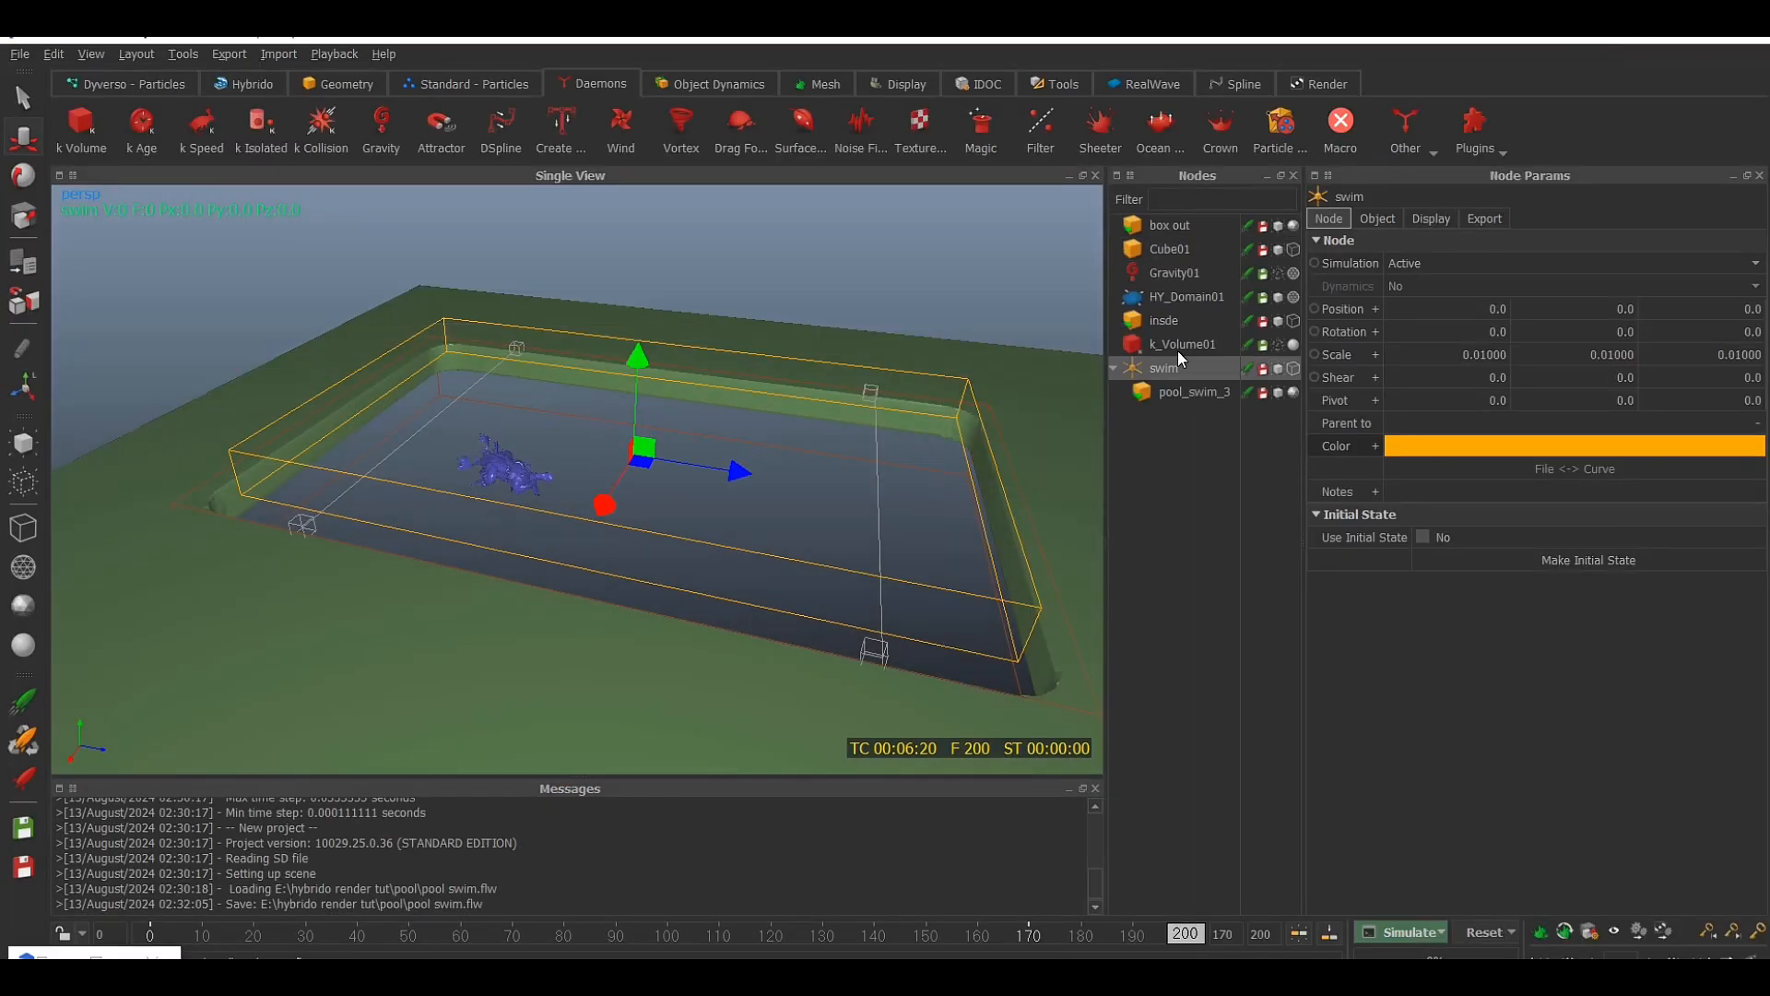
Save the project and display the insde pool basin as a shaded object
{"action": "key", "text": "ctrl+s"}
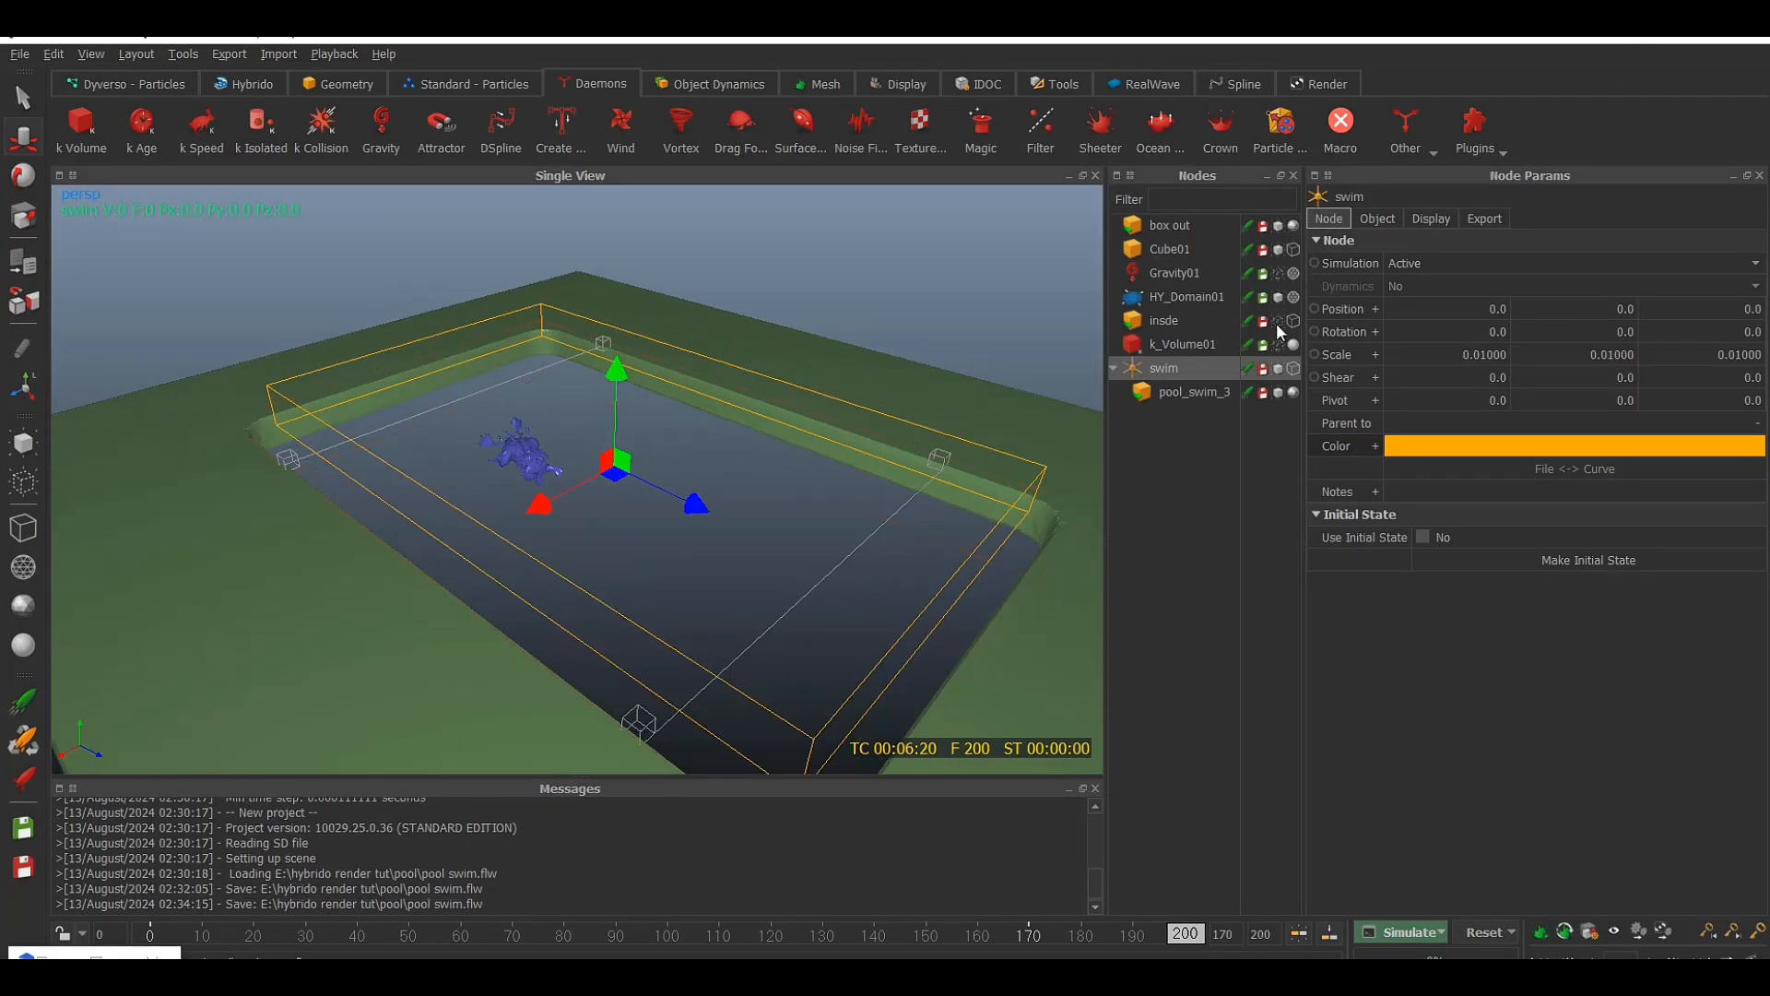
{"action": "left_click", "coordinate": [1295, 323]}
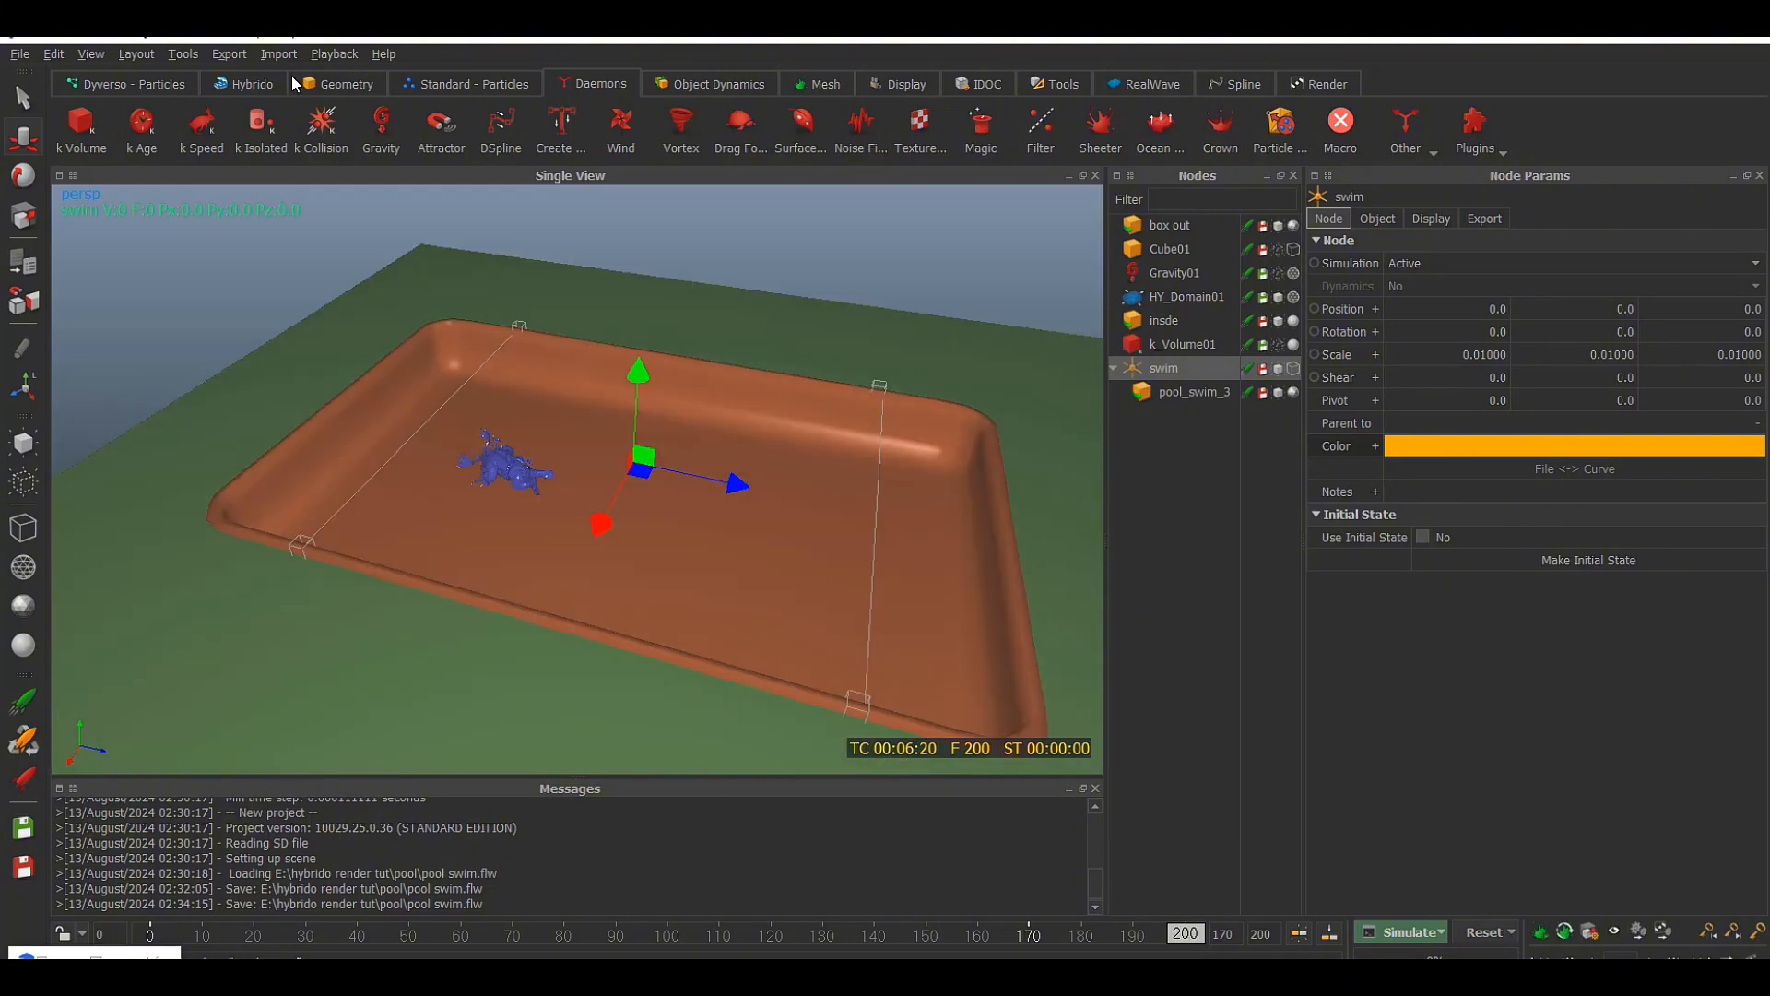
Add a Hybrido emitter that uses Cube01 as its object and link HY_Emitter01 to HY_Domain01
{"action": "left_click", "coordinate": [245, 83]}
{"action": "left_click", "coordinate": [207, 128]}
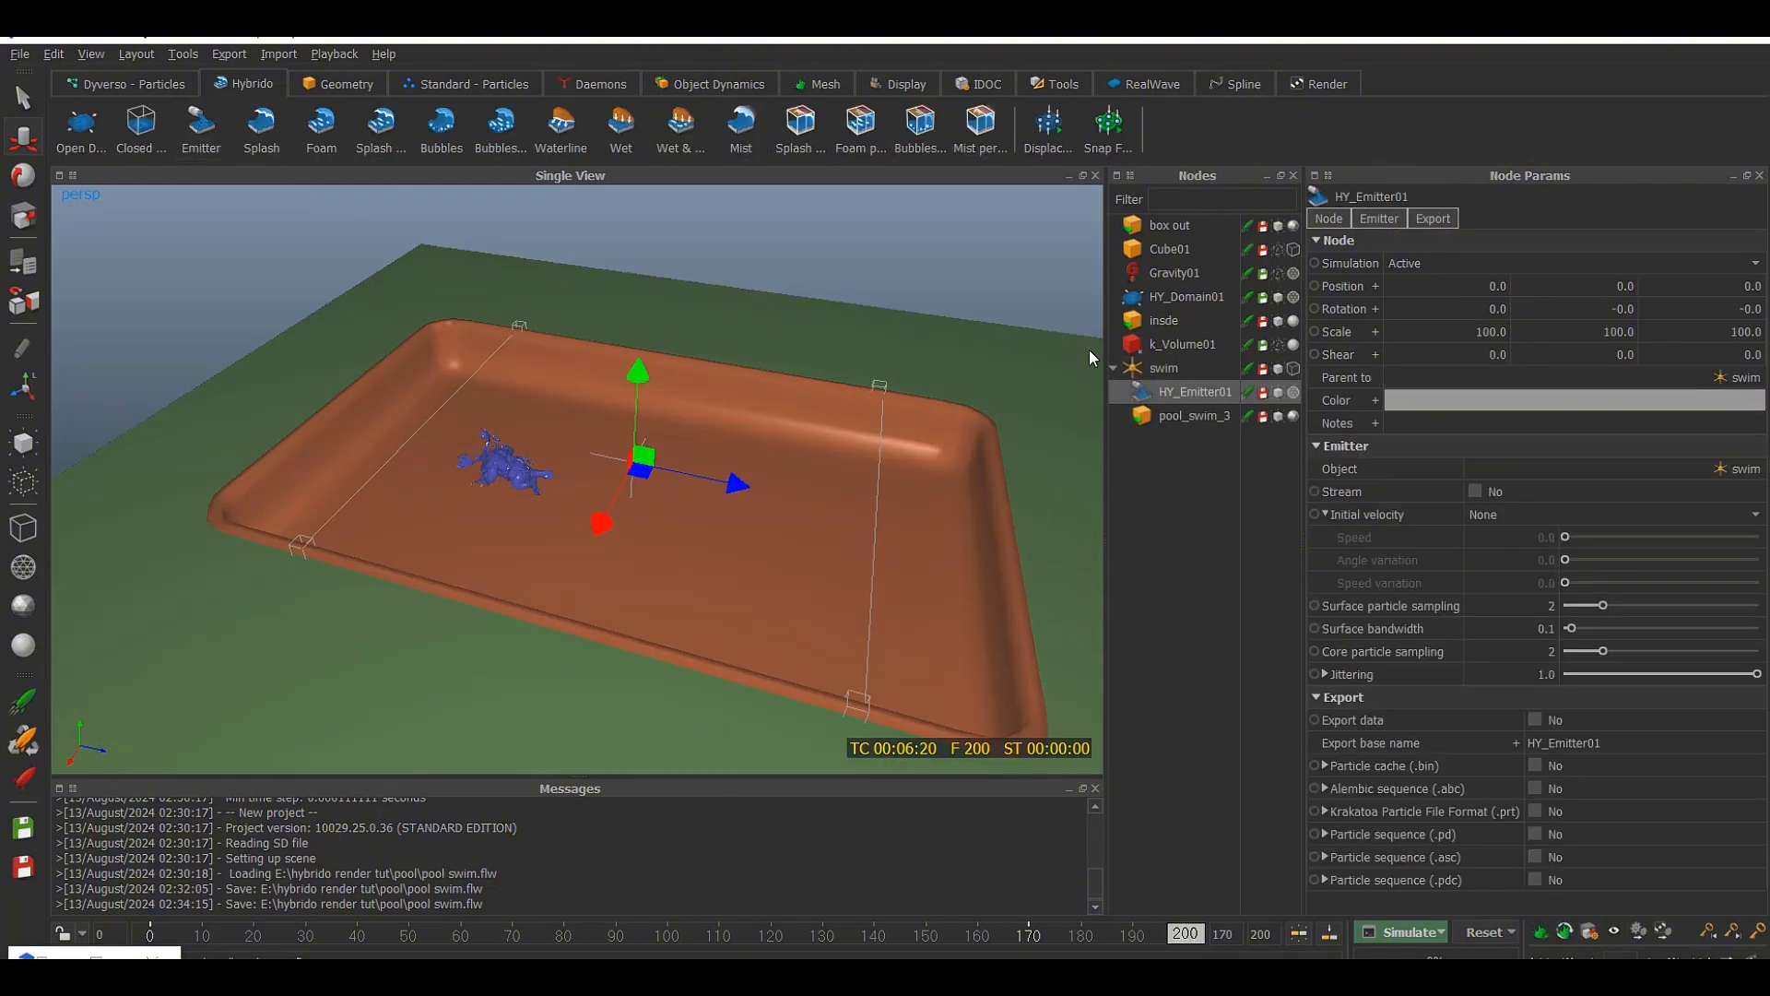
{"action": "left_click", "coordinate": [1707, 463]}
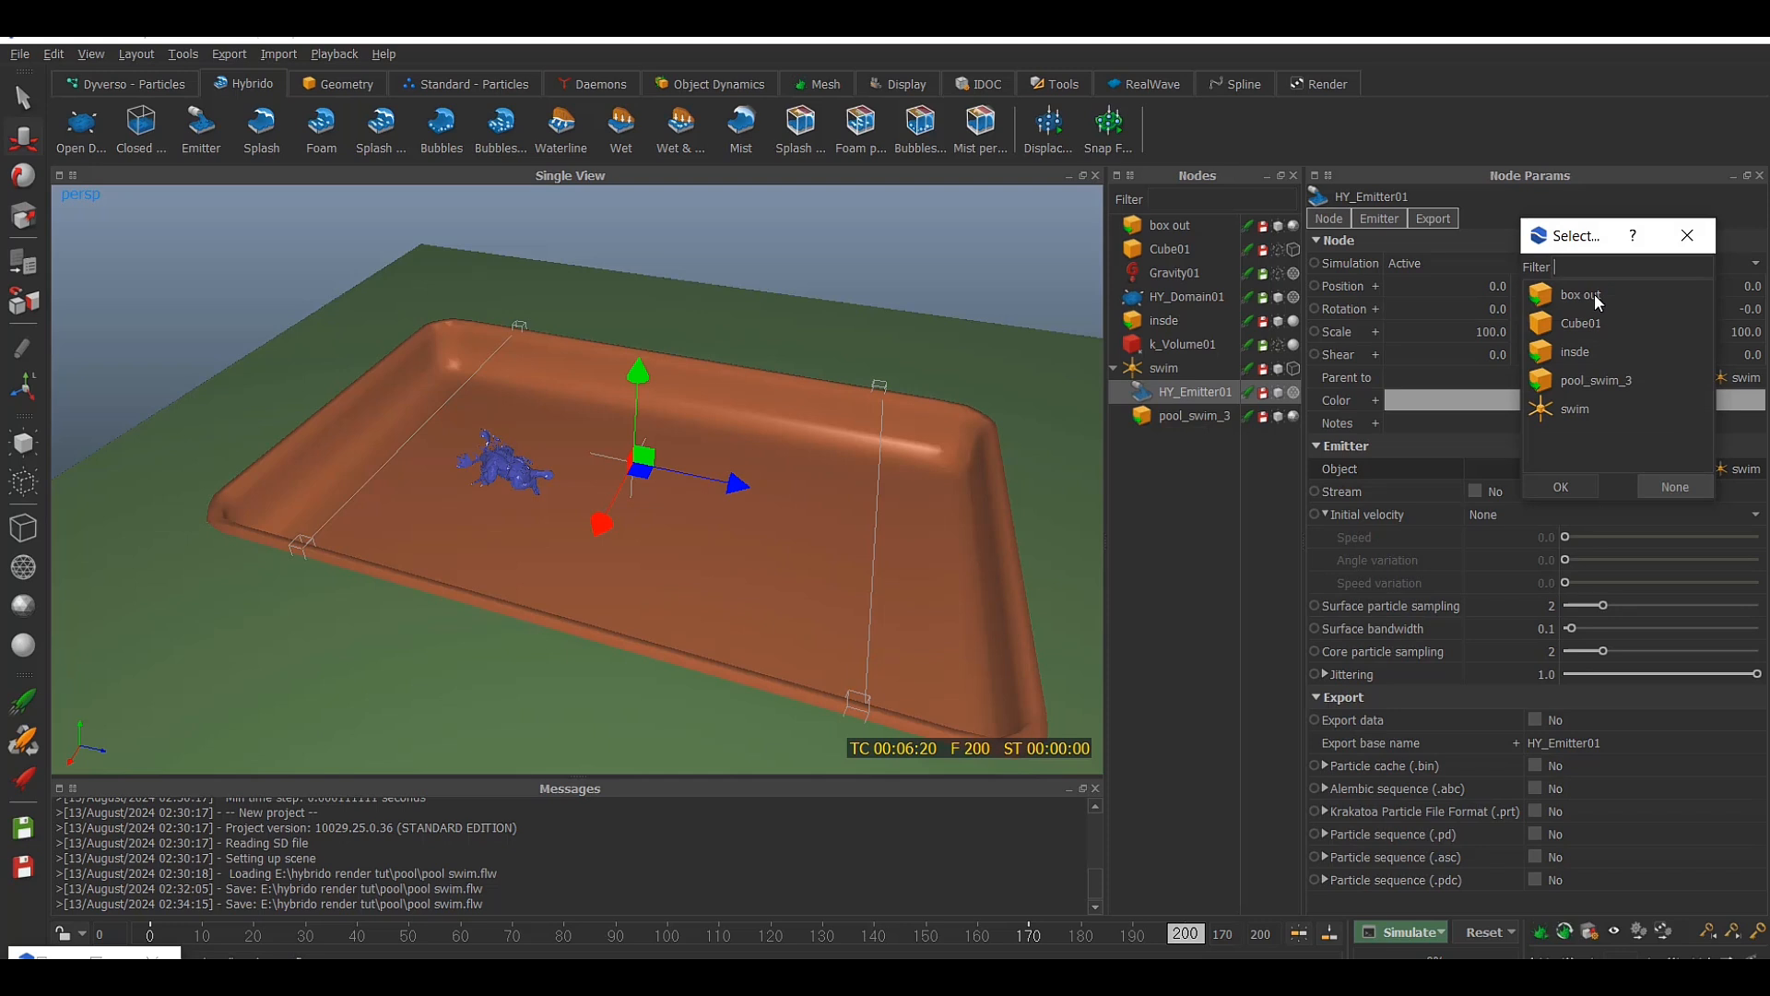
{"action": "double_click", "coordinate": [1595, 319]}
{"action": "left_click", "coordinate": [1163, 249]}
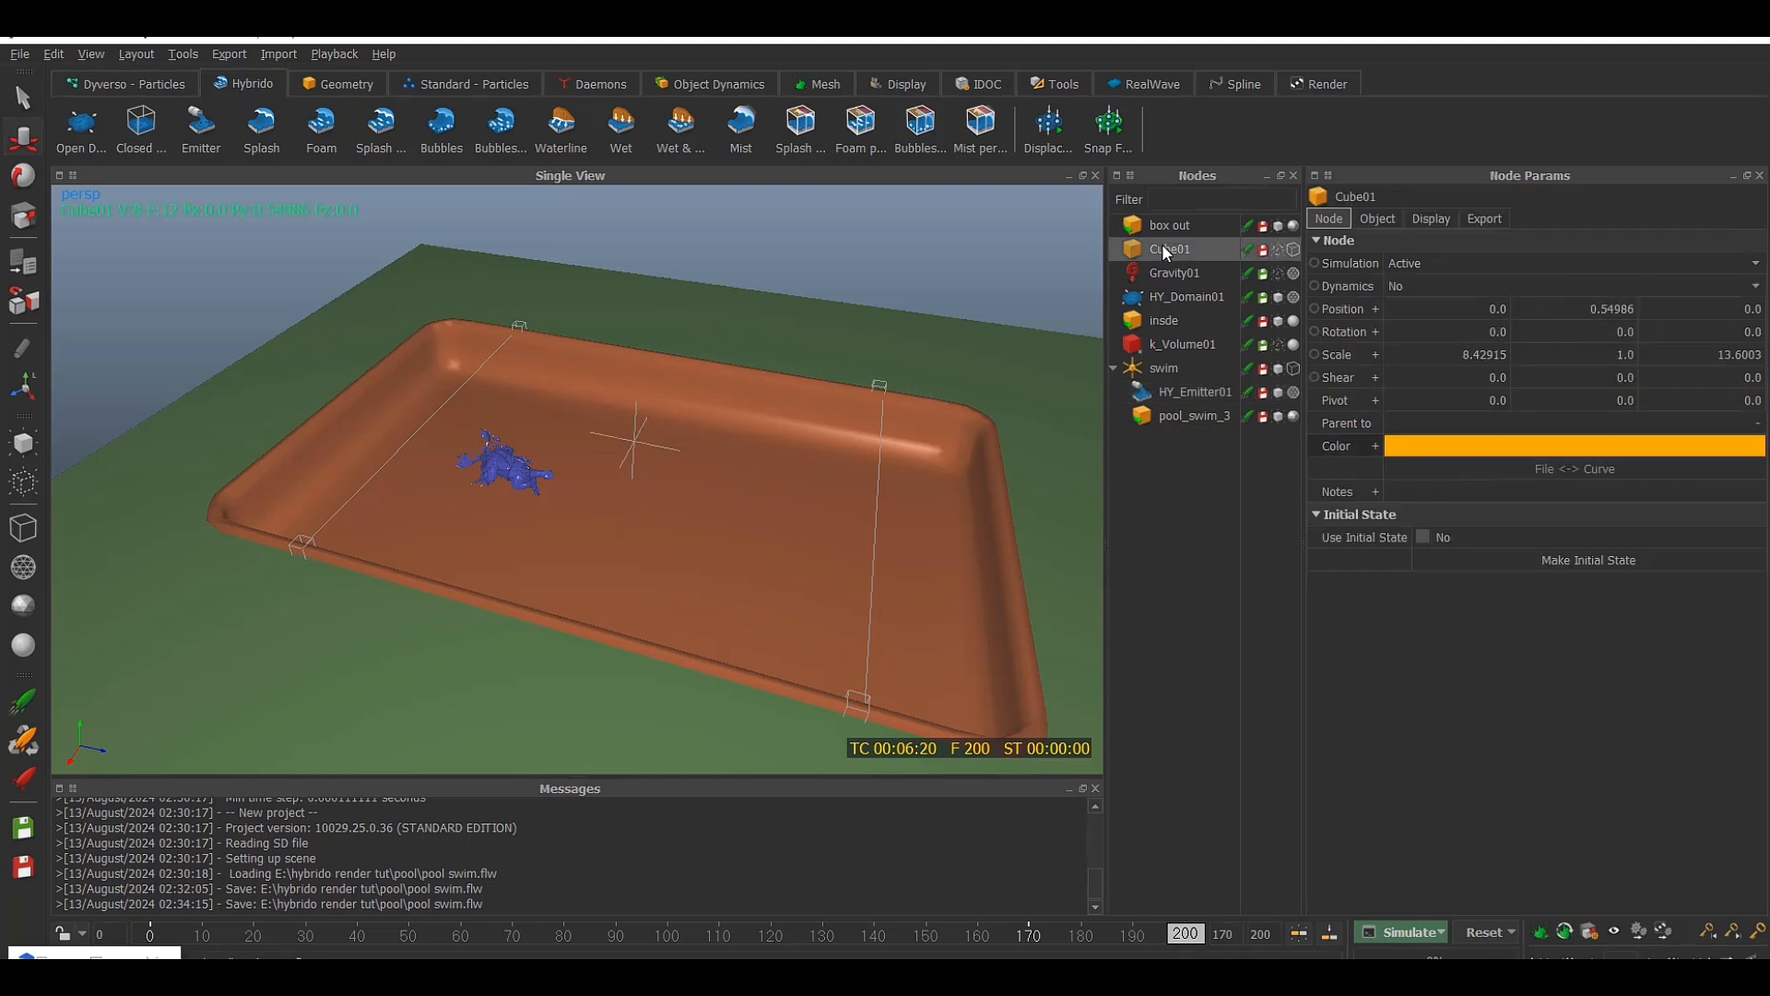
{"action": "left_click", "coordinate": [1280, 251]}
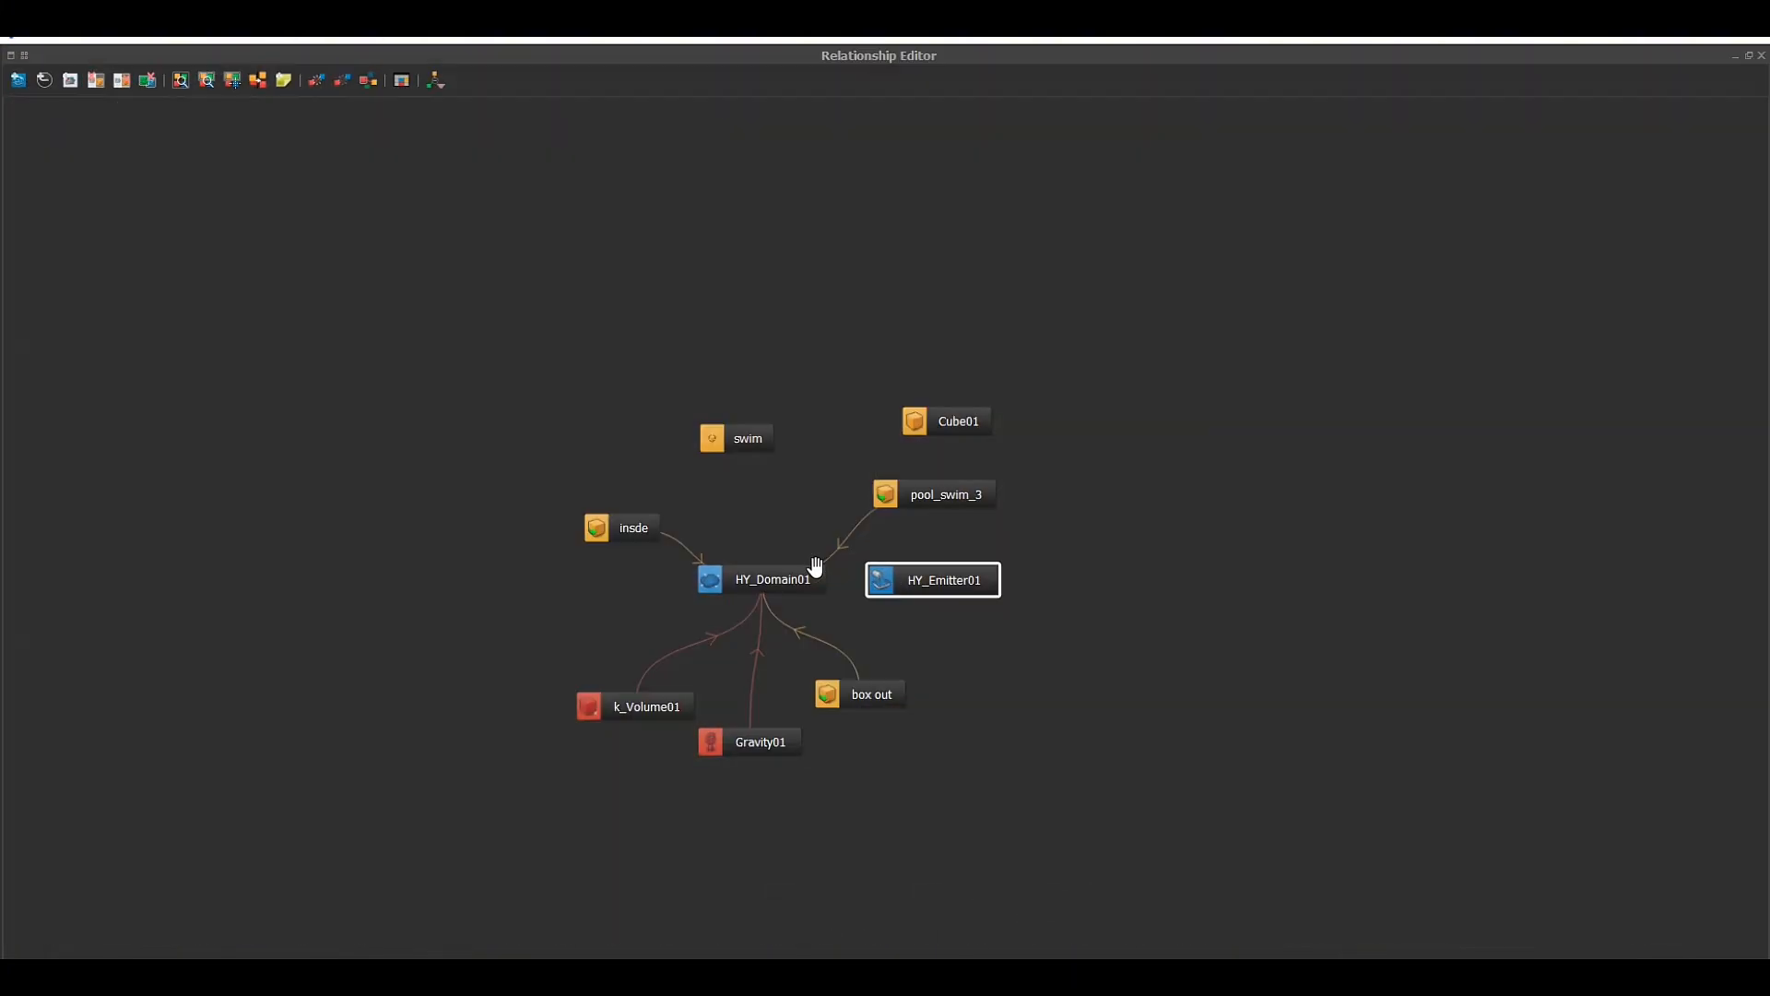
{"action": "left_click_drag", "start_coordinate": [882, 602], "coordinate": [779, 581]}
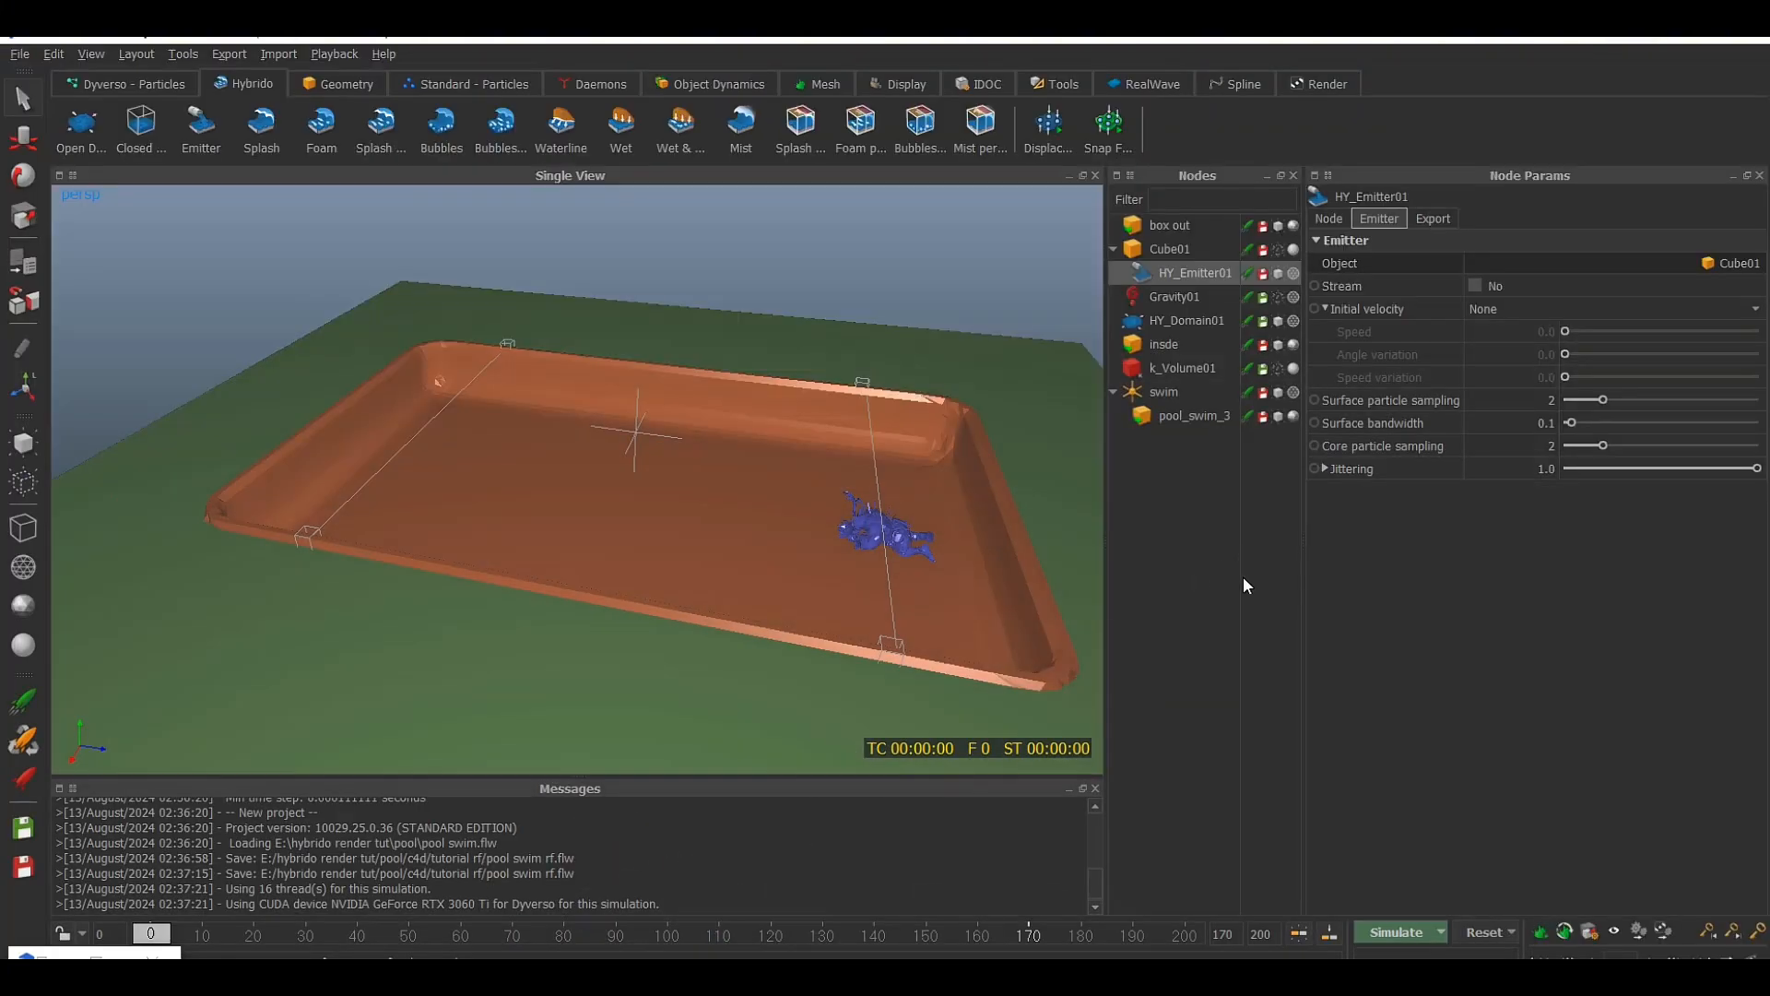
Run a test simulation, hide pool_swim_3, and examine from several angles how the particles behave inside the pool basin
{"action": "left_click", "coordinate": [1398, 940]}
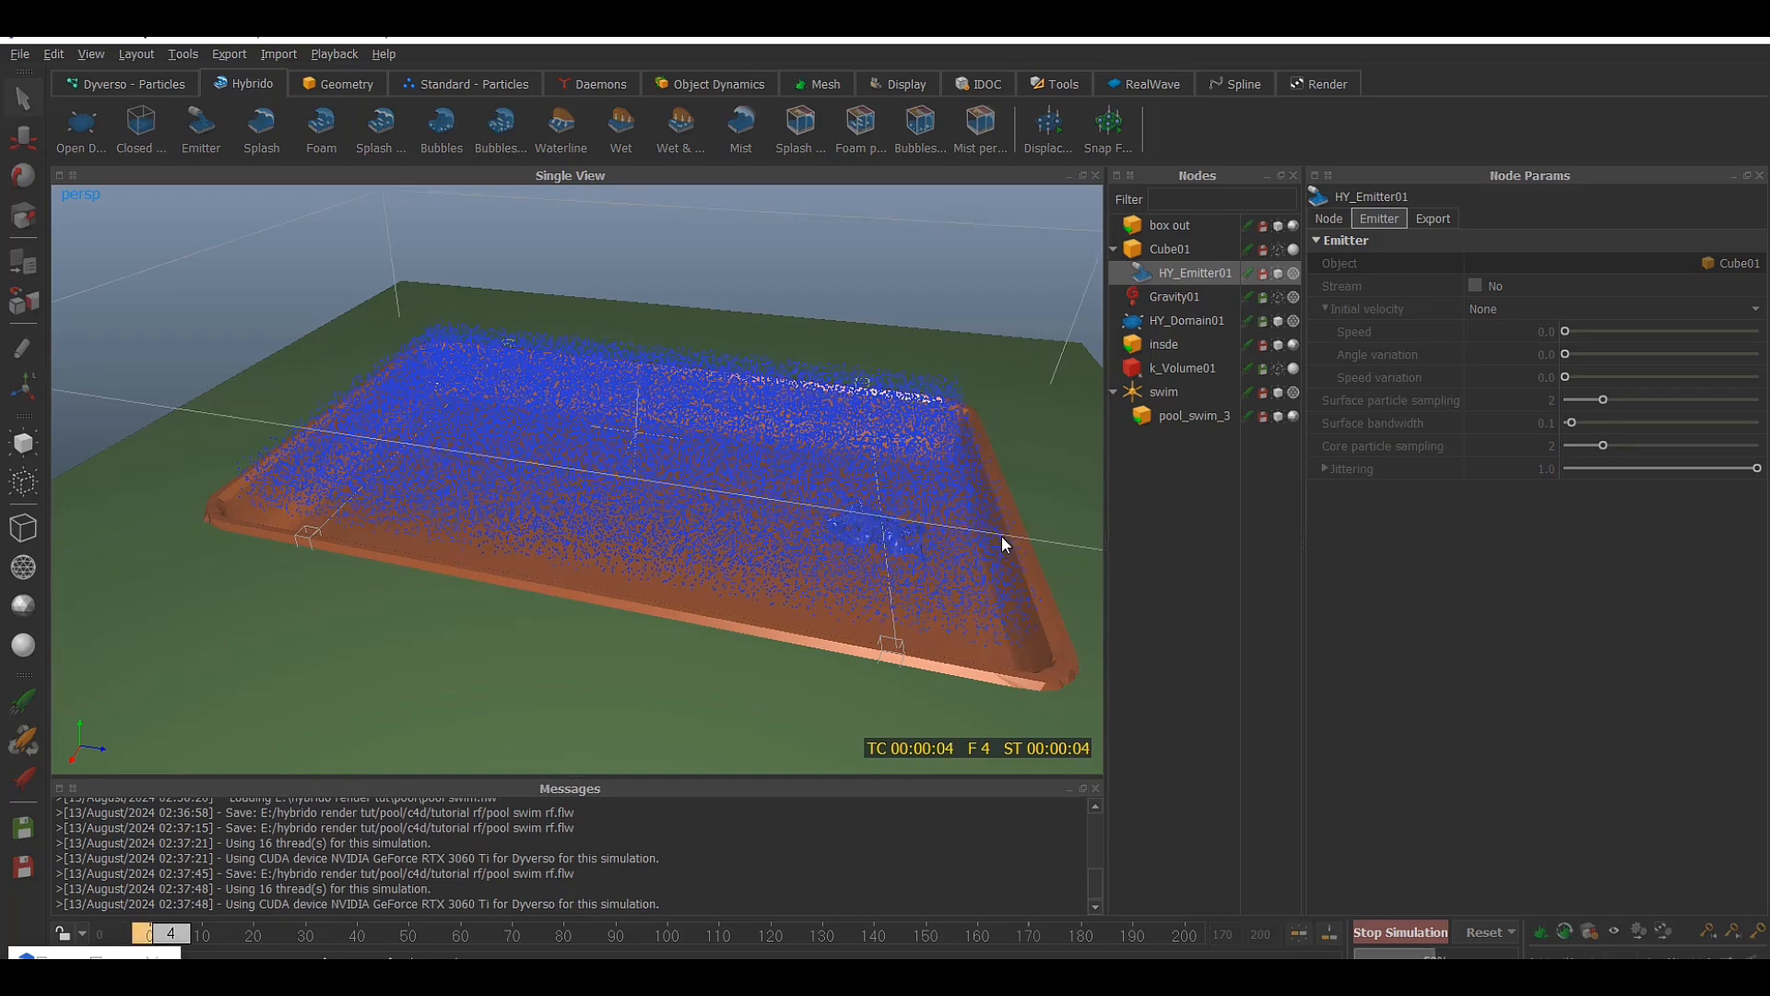
{"action": "left_click_drag", "start_coordinate": [1003, 536], "coordinate": [945, 514], "text": "alt"}
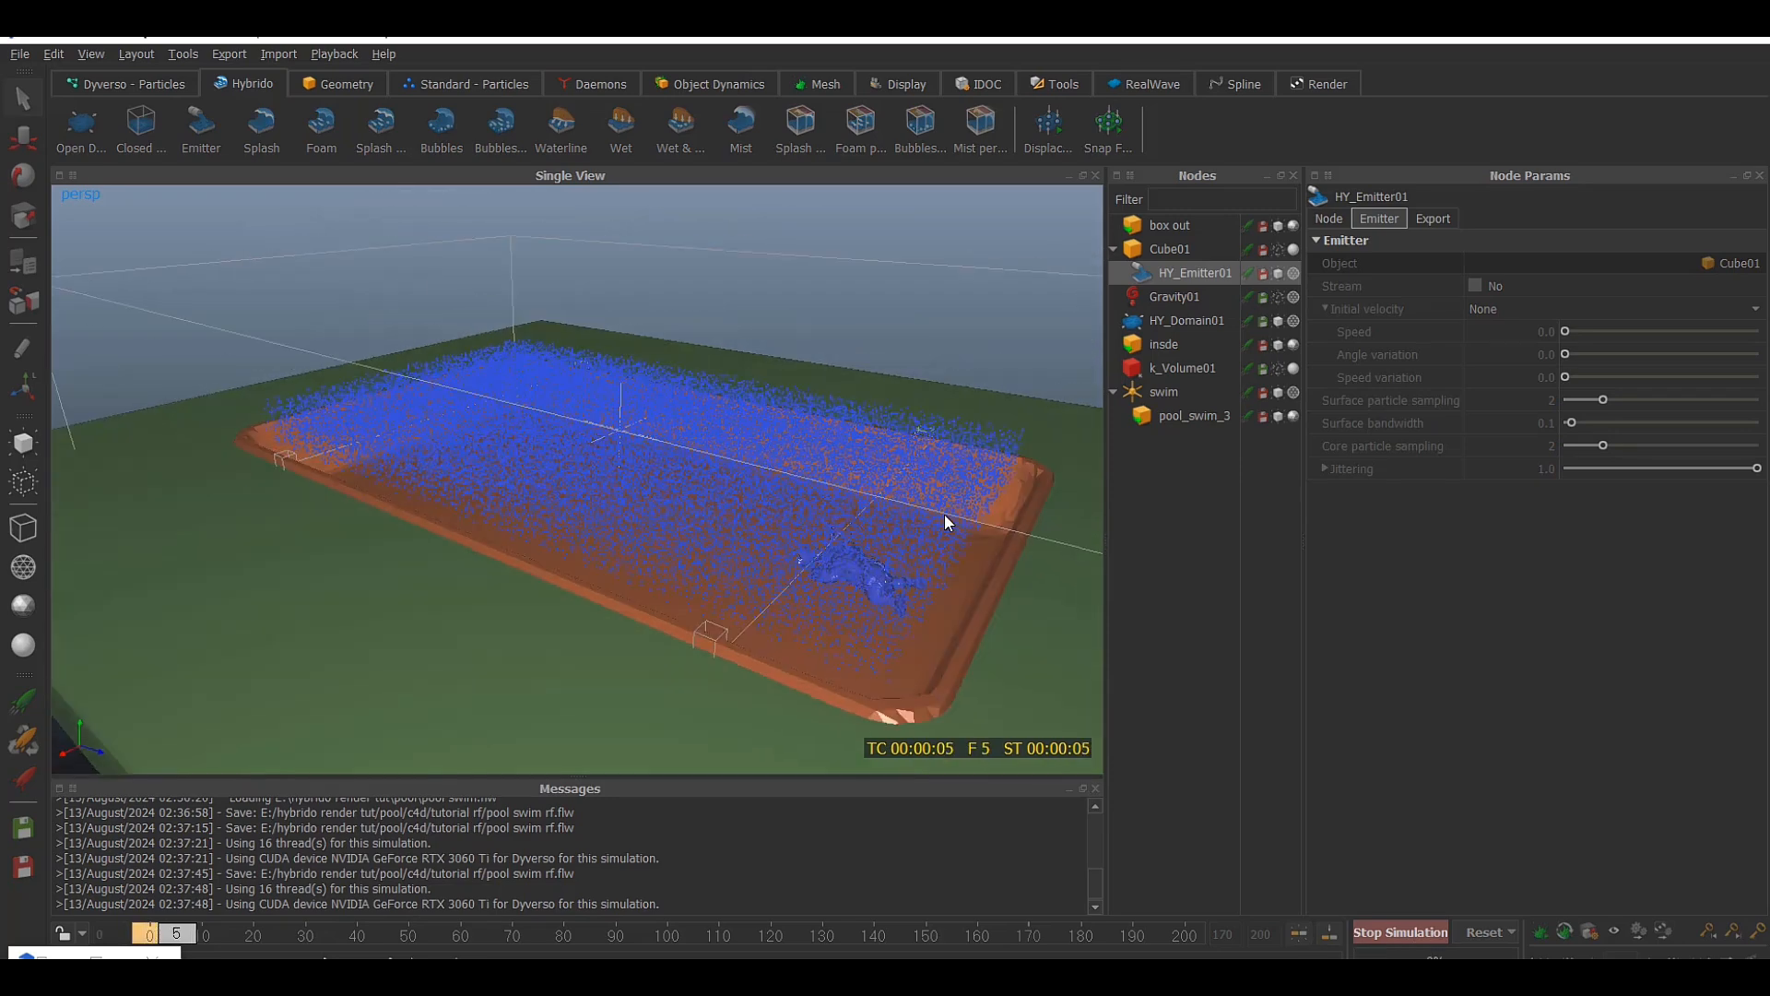
{"action": "left_click", "coordinate": [1278, 416]}
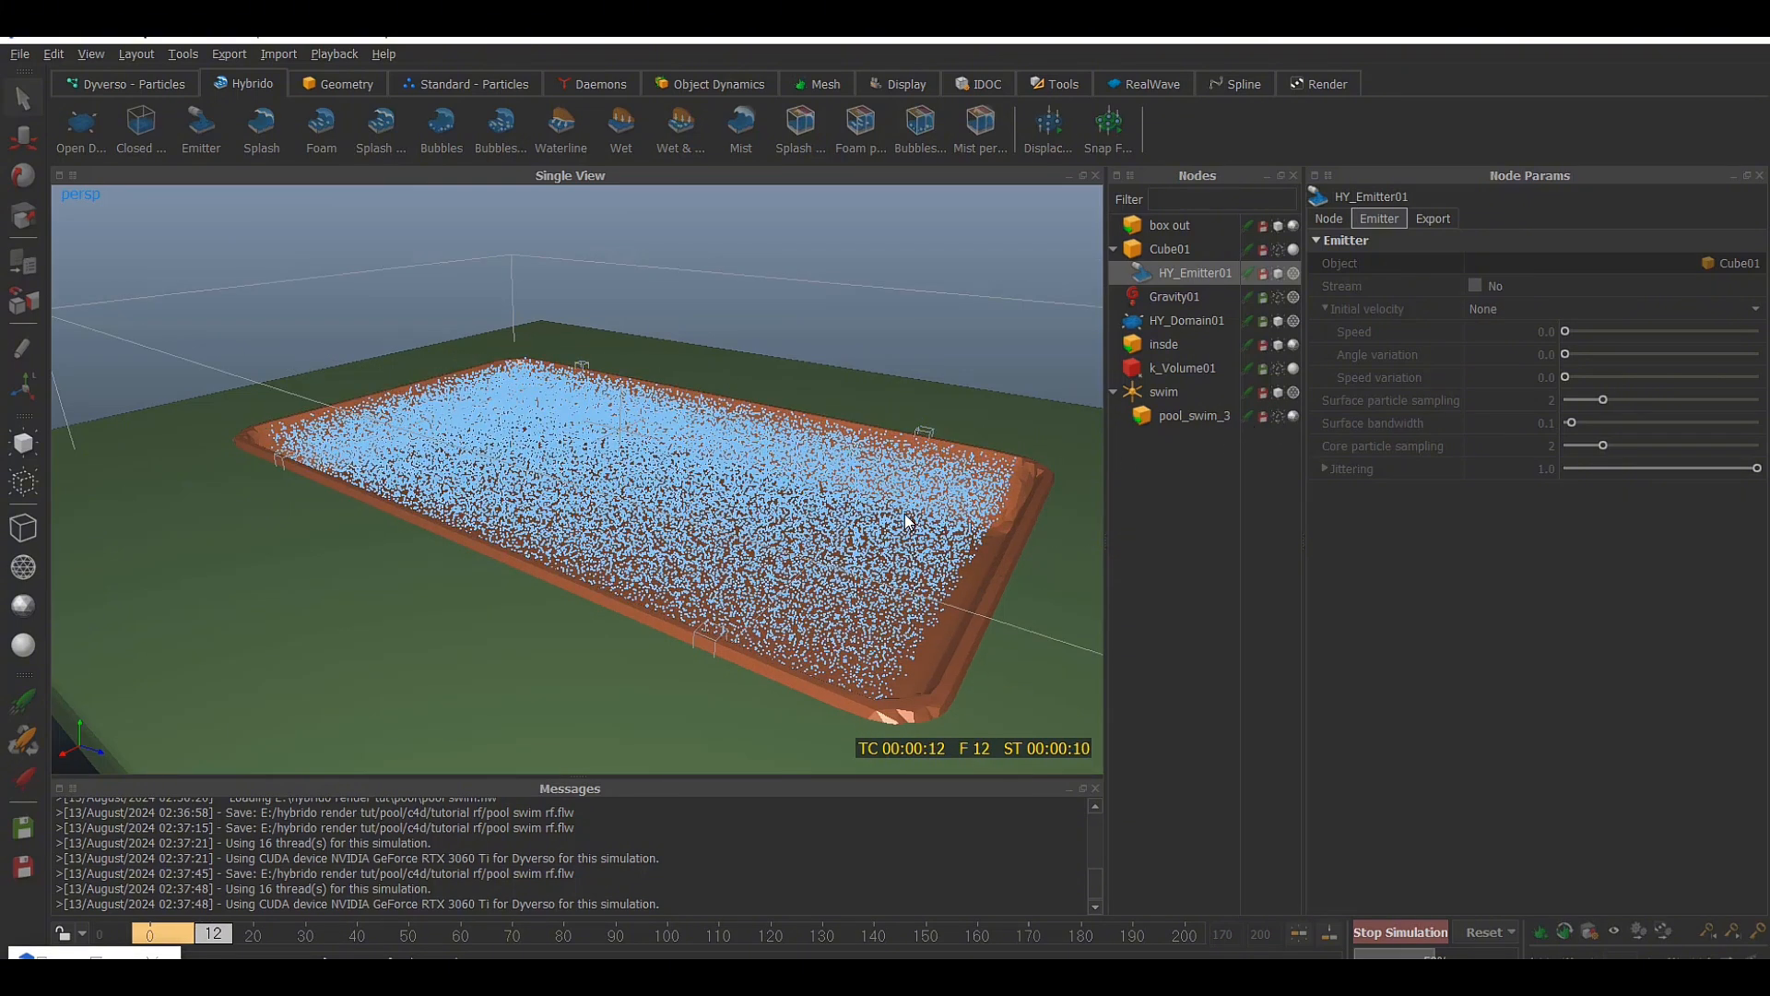
{"action": "left_click_drag", "start_coordinate": [905, 512], "coordinate": [932, 455], "text": "alt"}
{"action": "scroll", "coordinate": [943, 458], "scroll_direction": "down", "scroll_amount": 4}
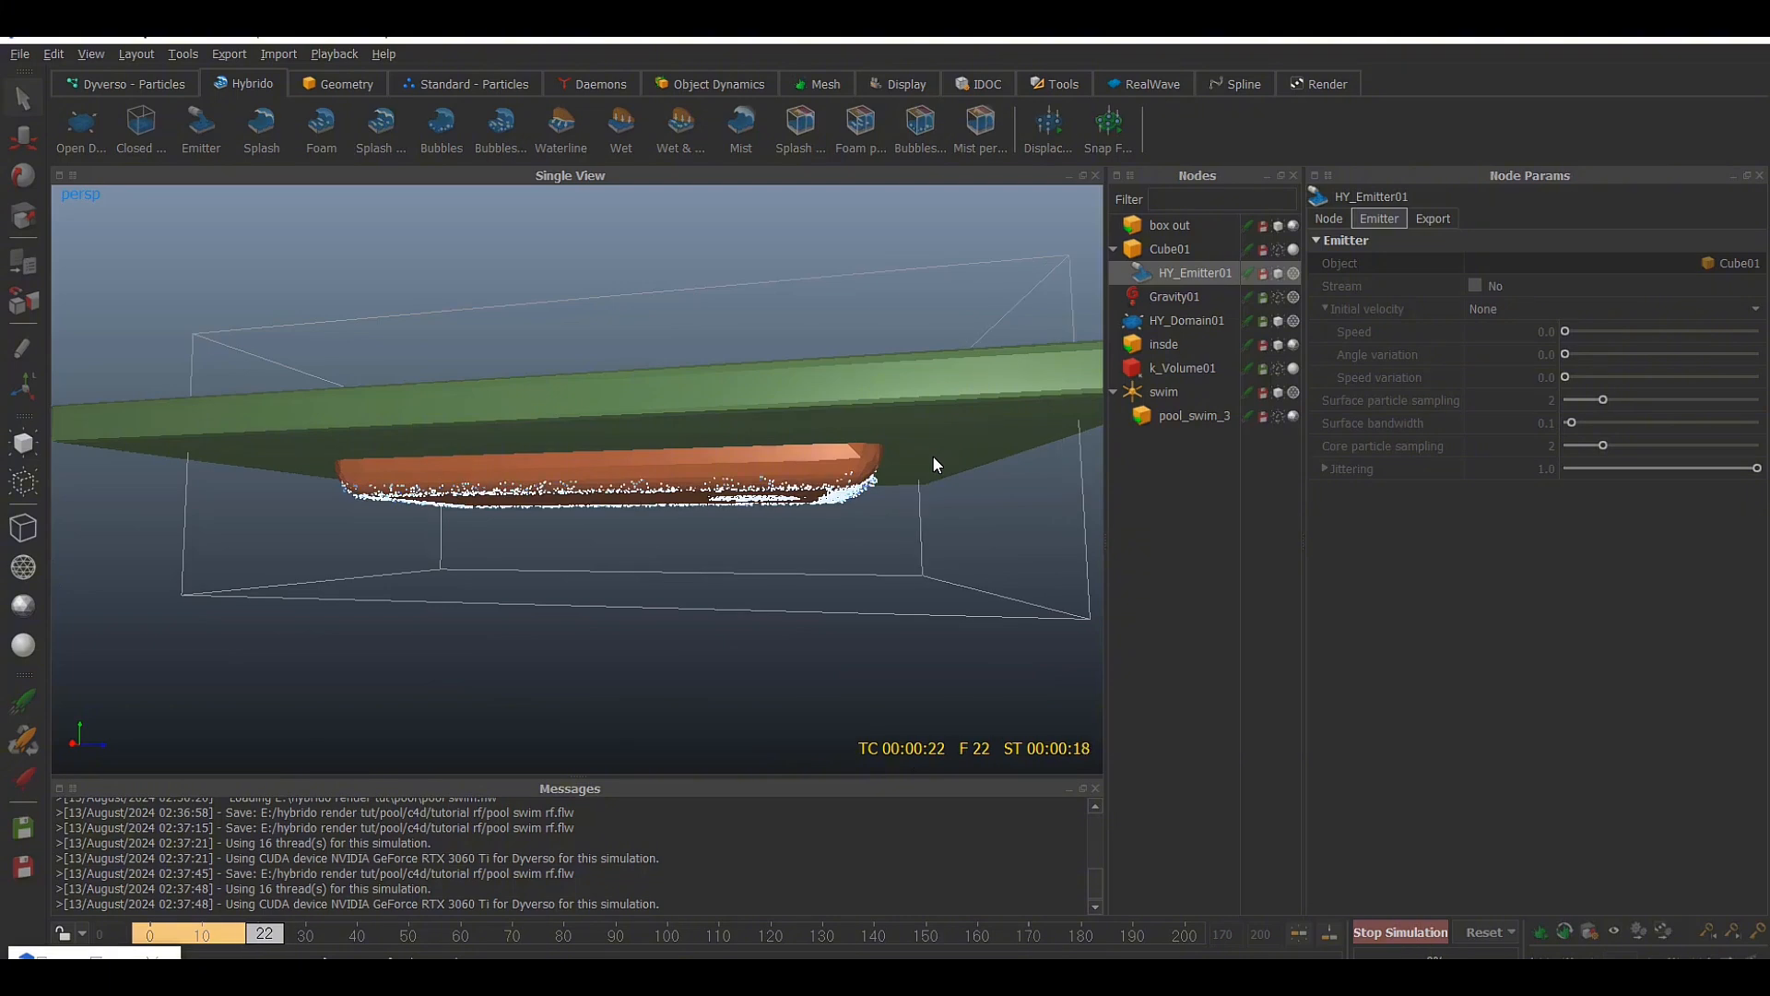
{"action": "left_click_drag", "start_coordinate": [933, 457], "coordinate": [764, 530], "text": "alt"}
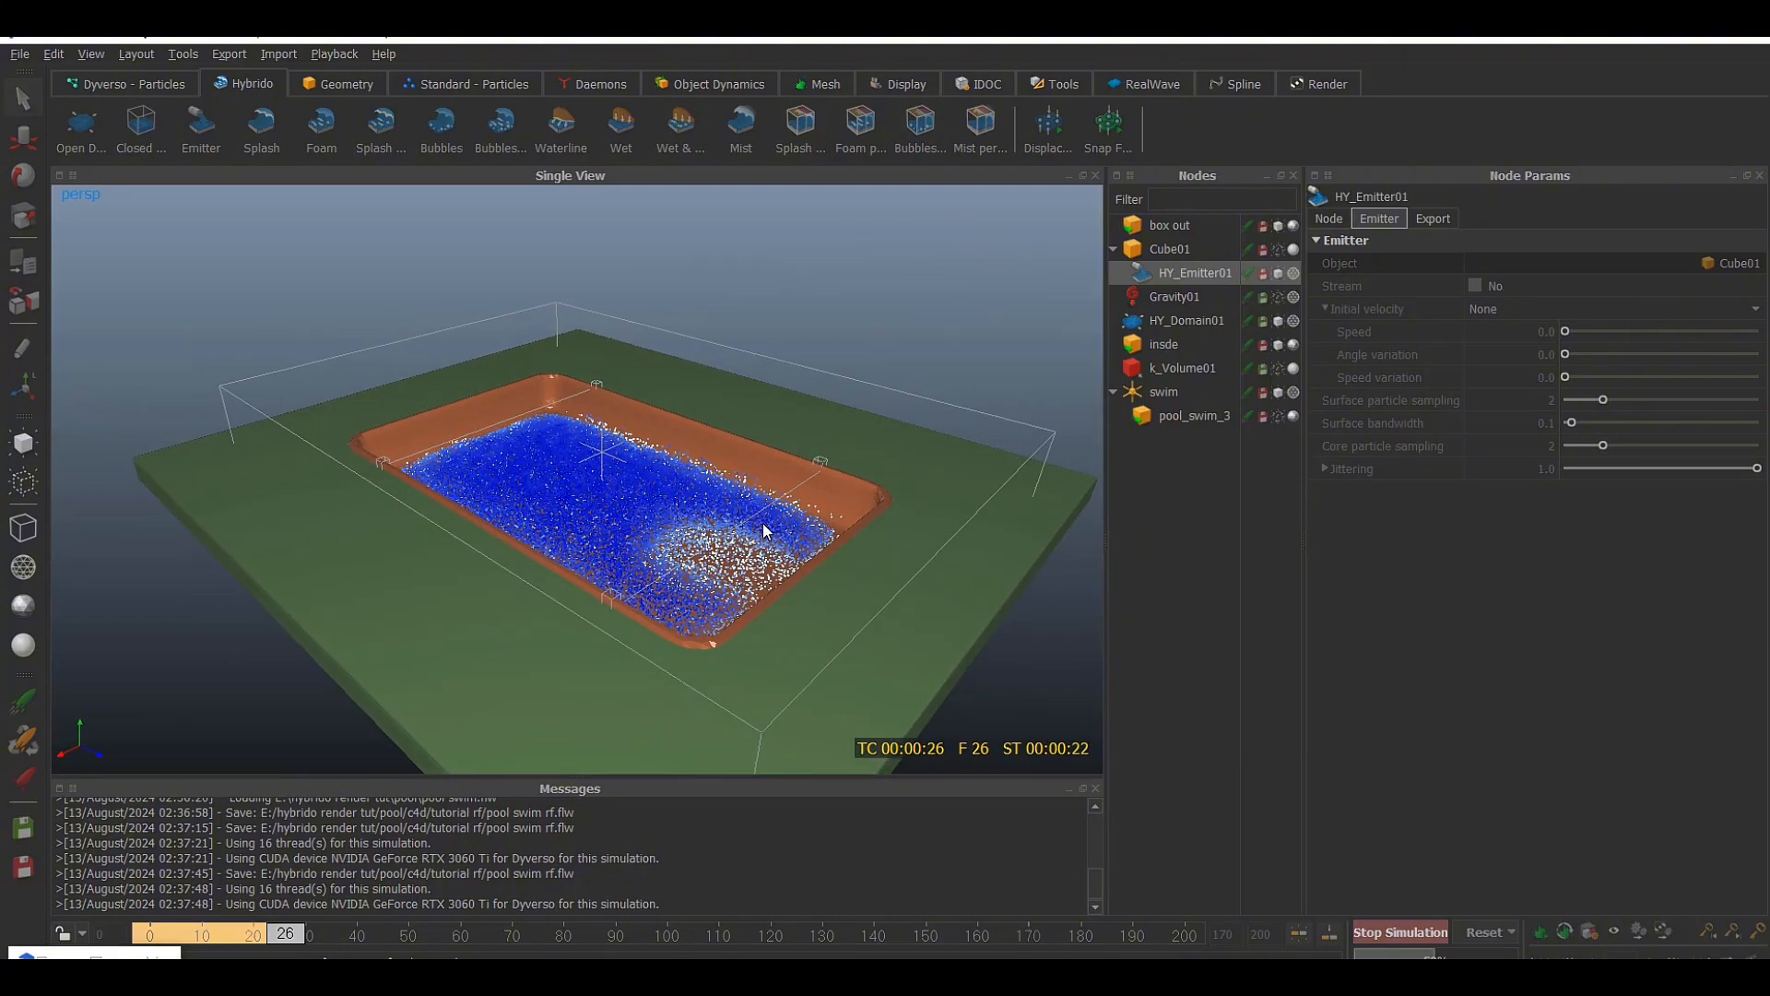
{"action": "scroll", "coordinate": [772, 498], "scroll_direction": "up", "scroll_amount": 5}
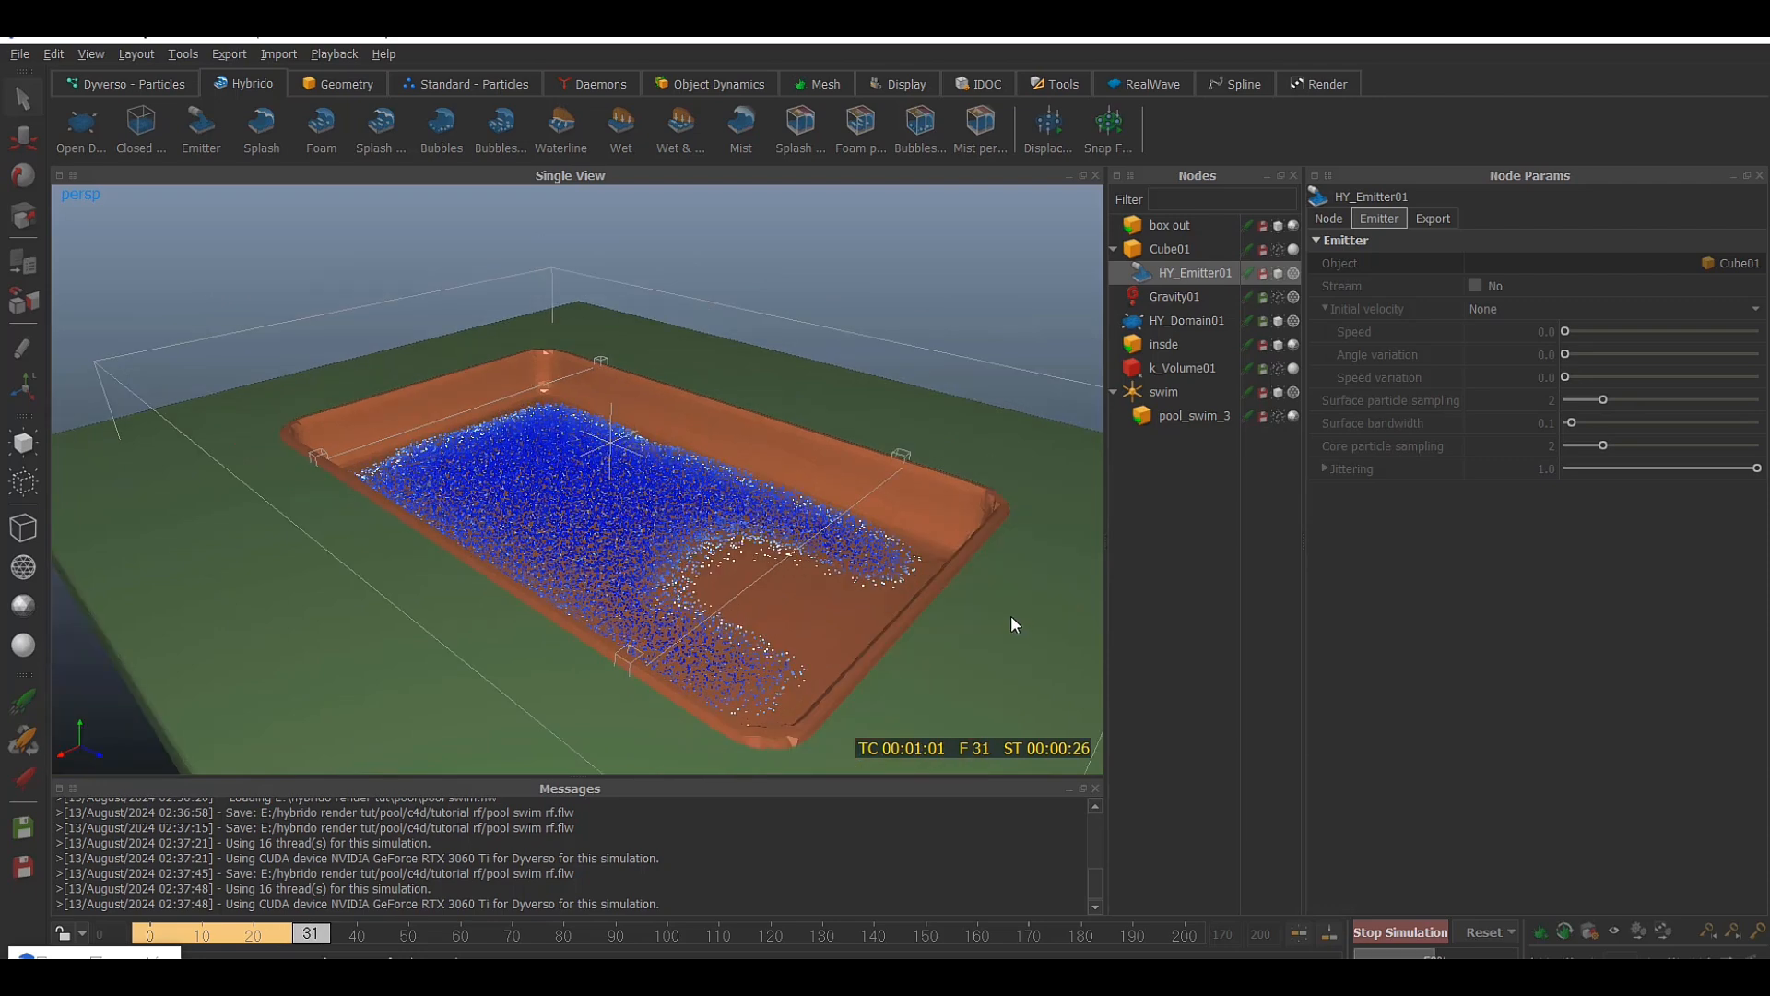
{"action": "left_click_drag", "start_coordinate": [872, 551], "coordinate": [922, 507], "text": "alt"}
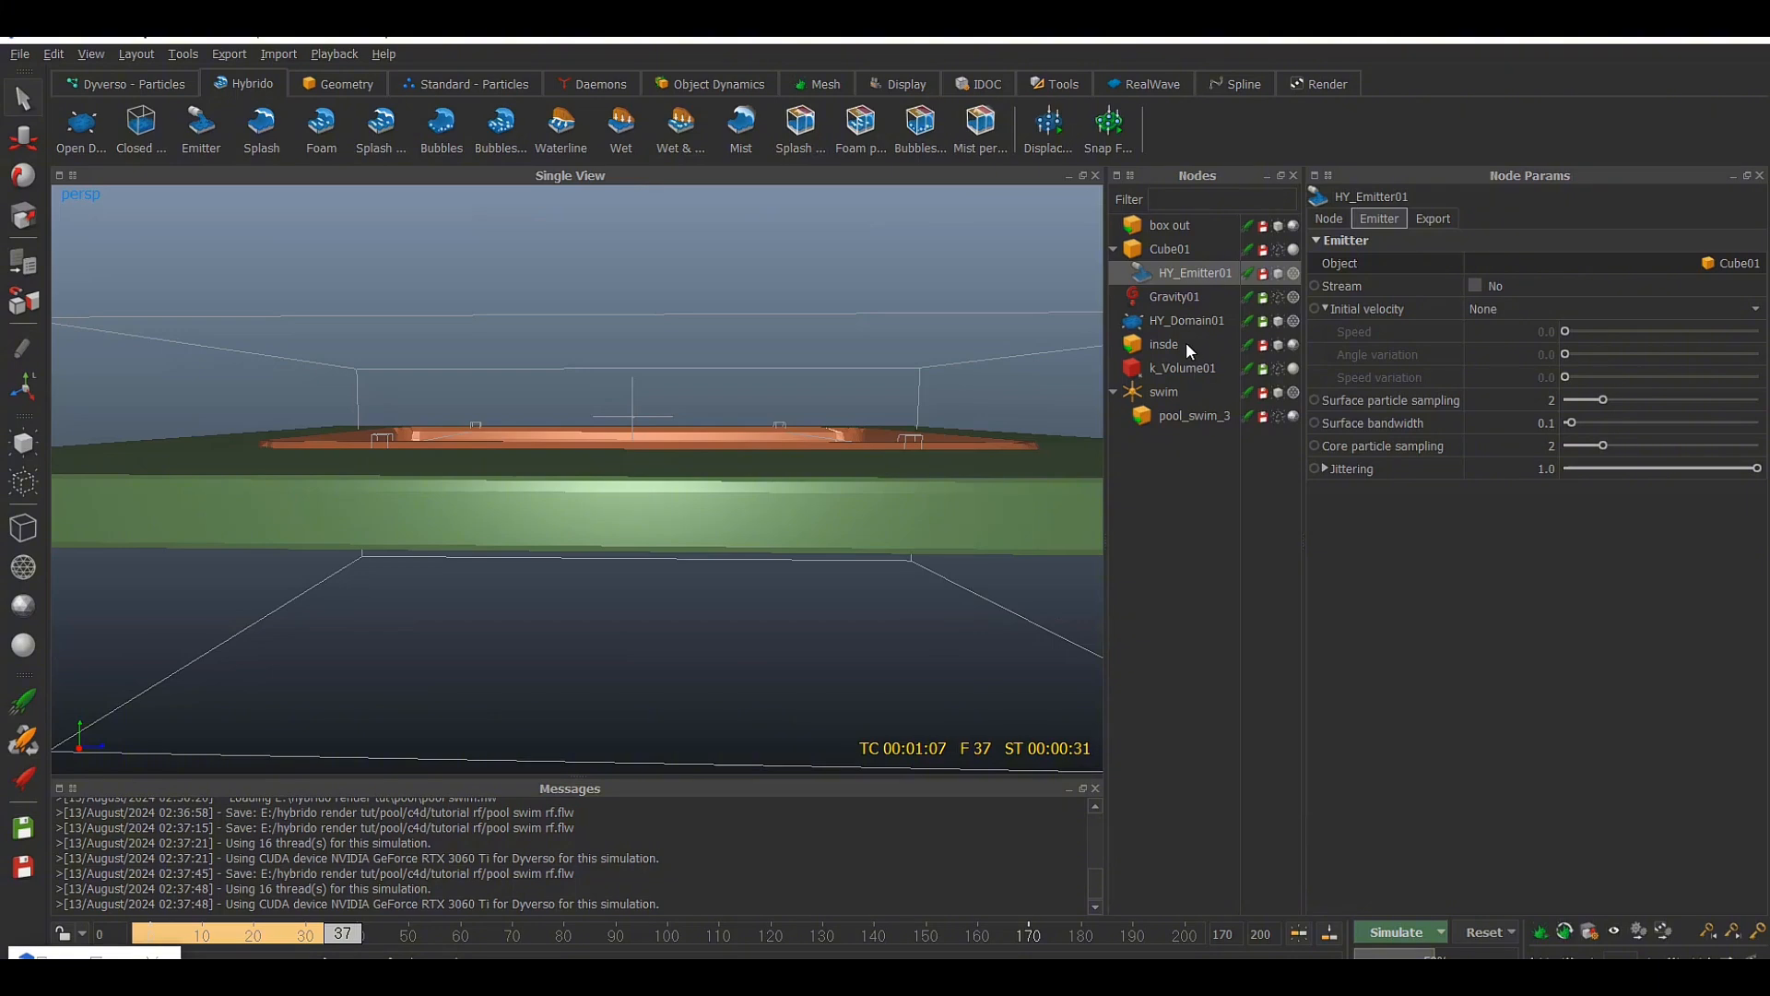
Set the insde object's volume cell size to 0.02 and its domain offset to 0.01
{"action": "left_click", "coordinate": [1171, 344]}
{"action": "left_click", "coordinate": [1379, 219]}
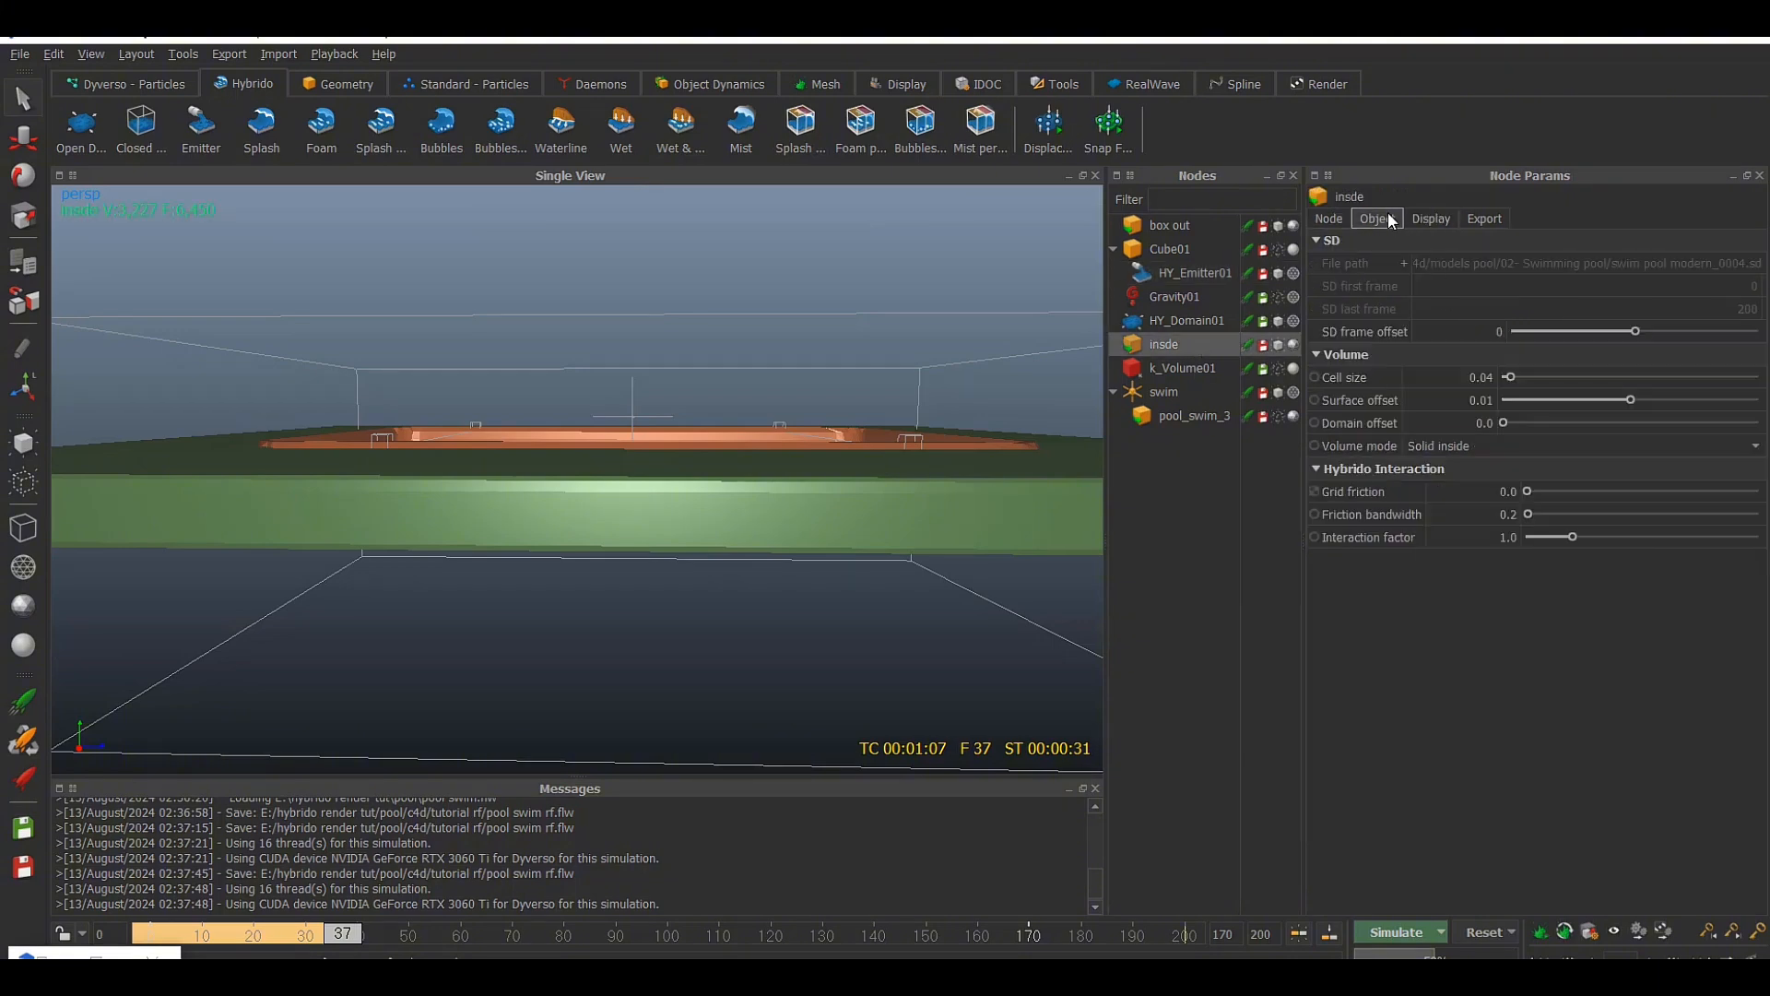
{"action": "double_click", "coordinate": [1485, 377]}
{"action": "left_click_drag", "start_coordinate": [1485, 377], "coordinate": [1505, 370]}
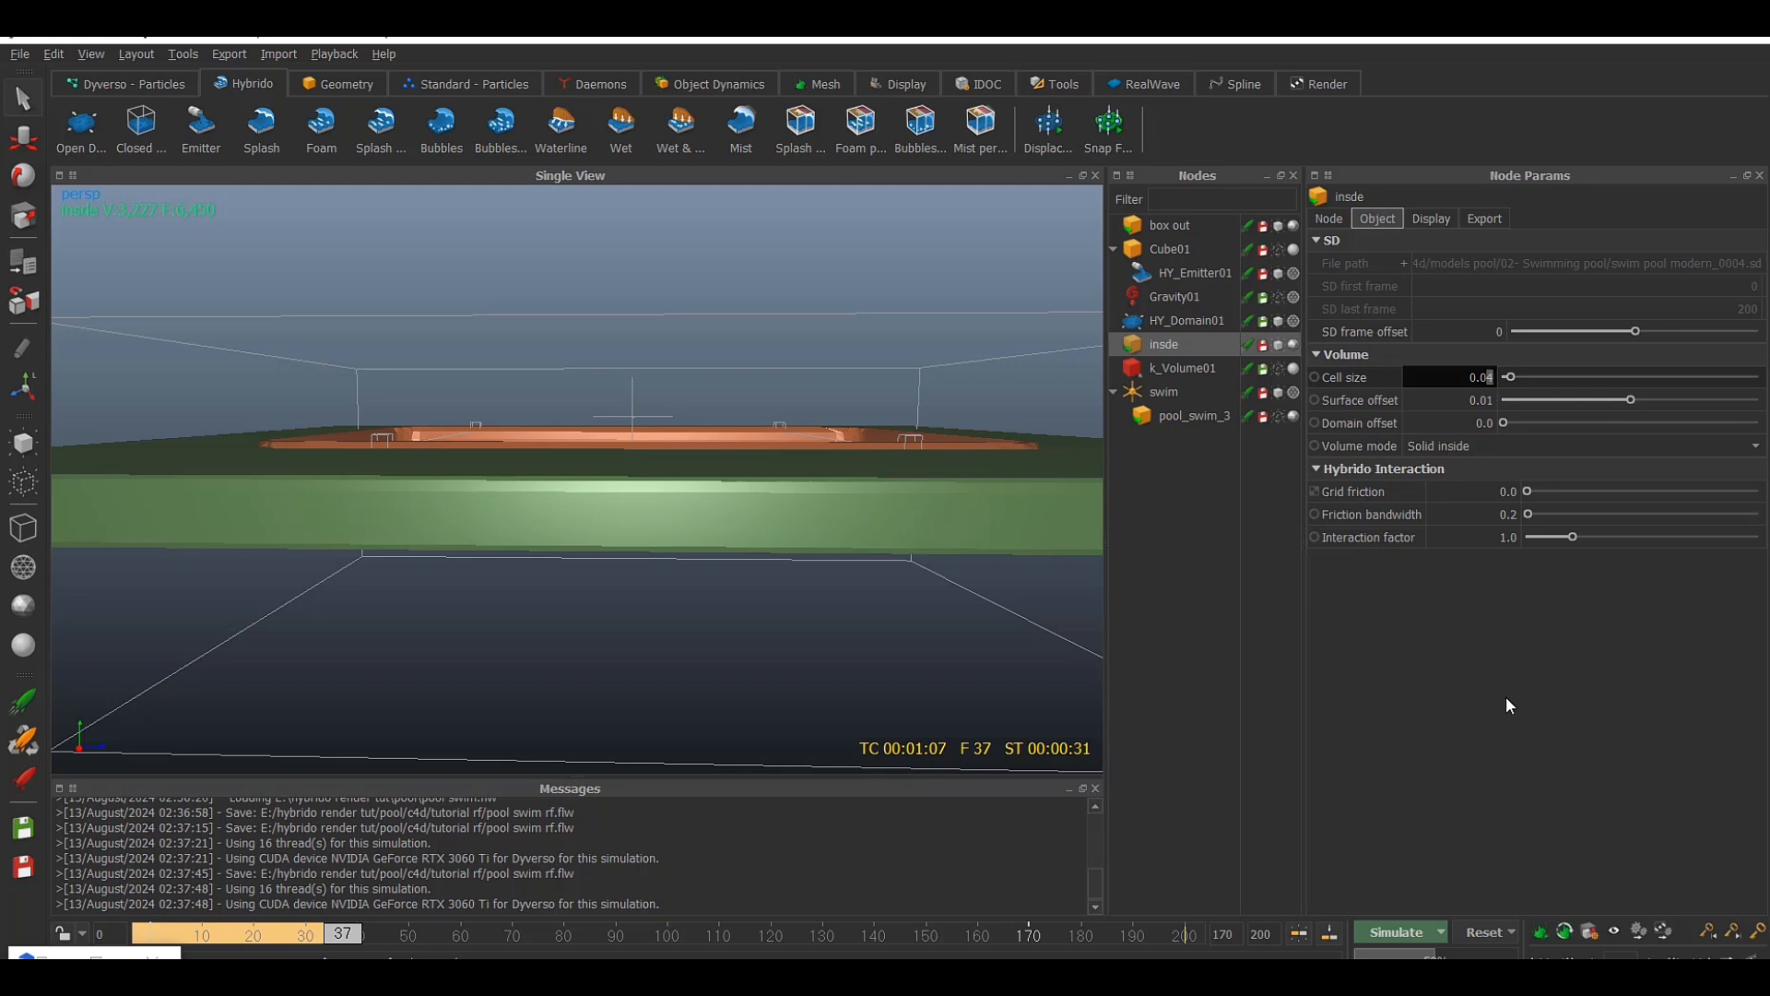
{"action": "type", "text": "2"}
{"action": "key", "text": "Return"}
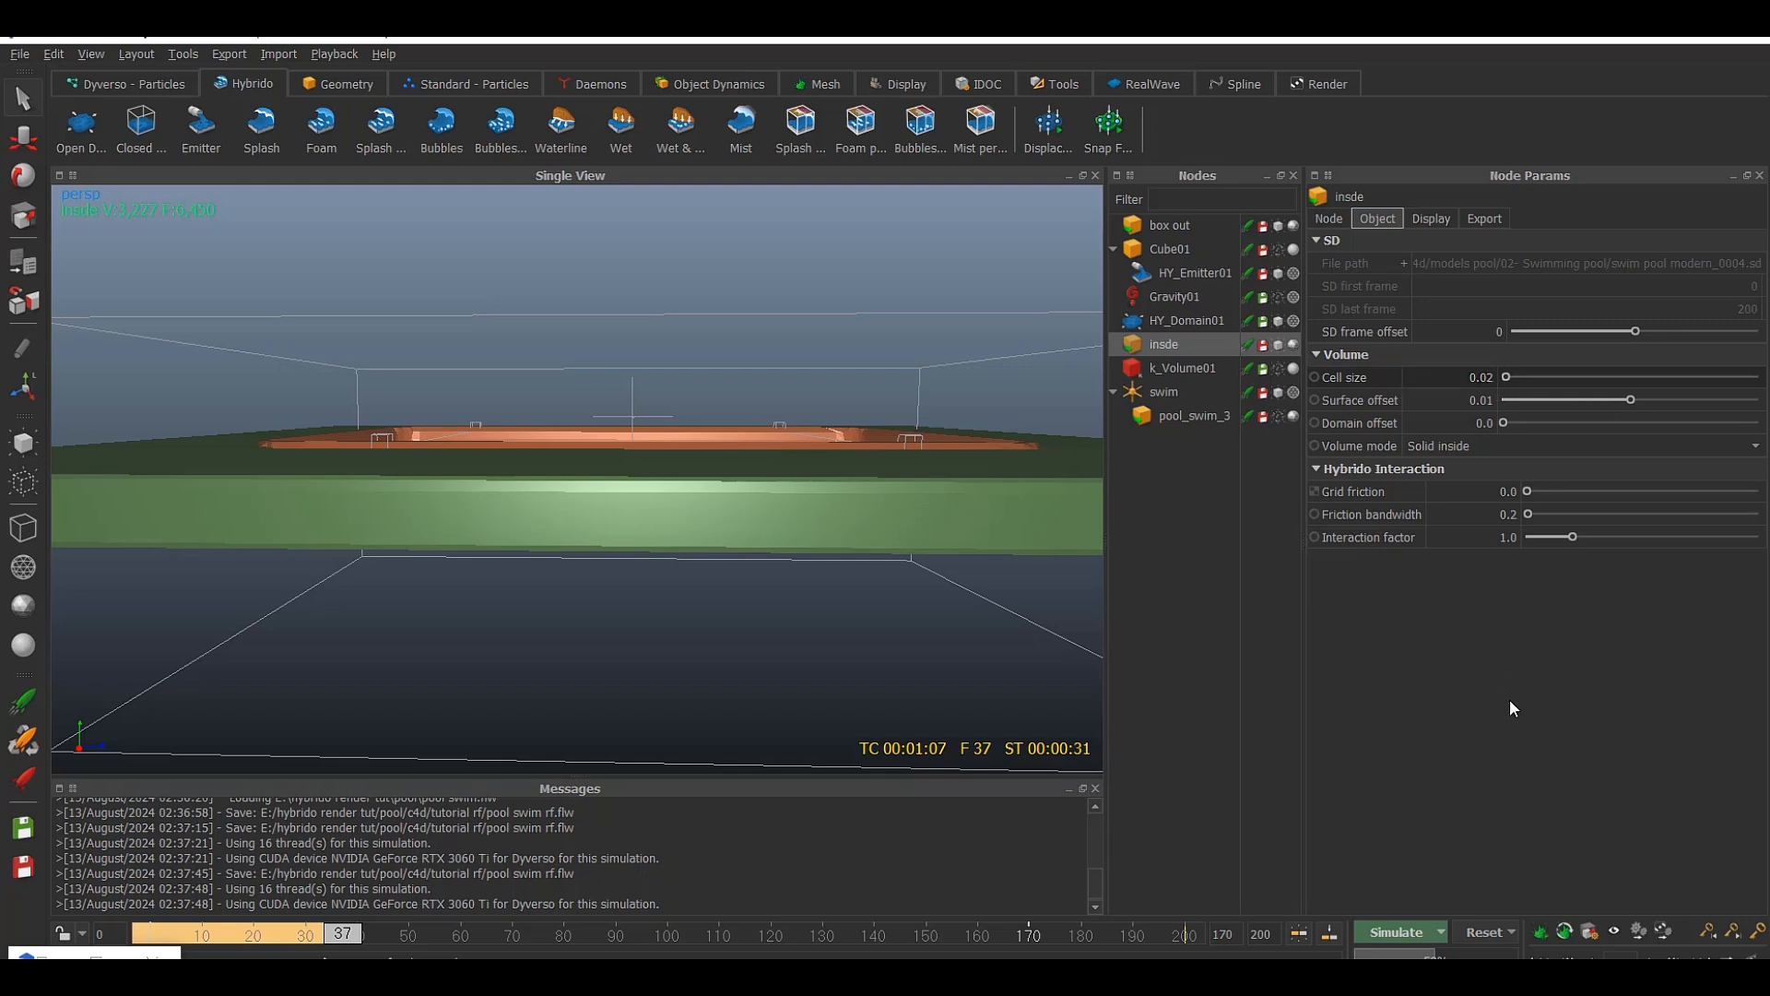
{"action": "double_click", "coordinate": [1495, 420]}
{"action": "type", "text": "1"}
{"action": "key", "text": "Return"}
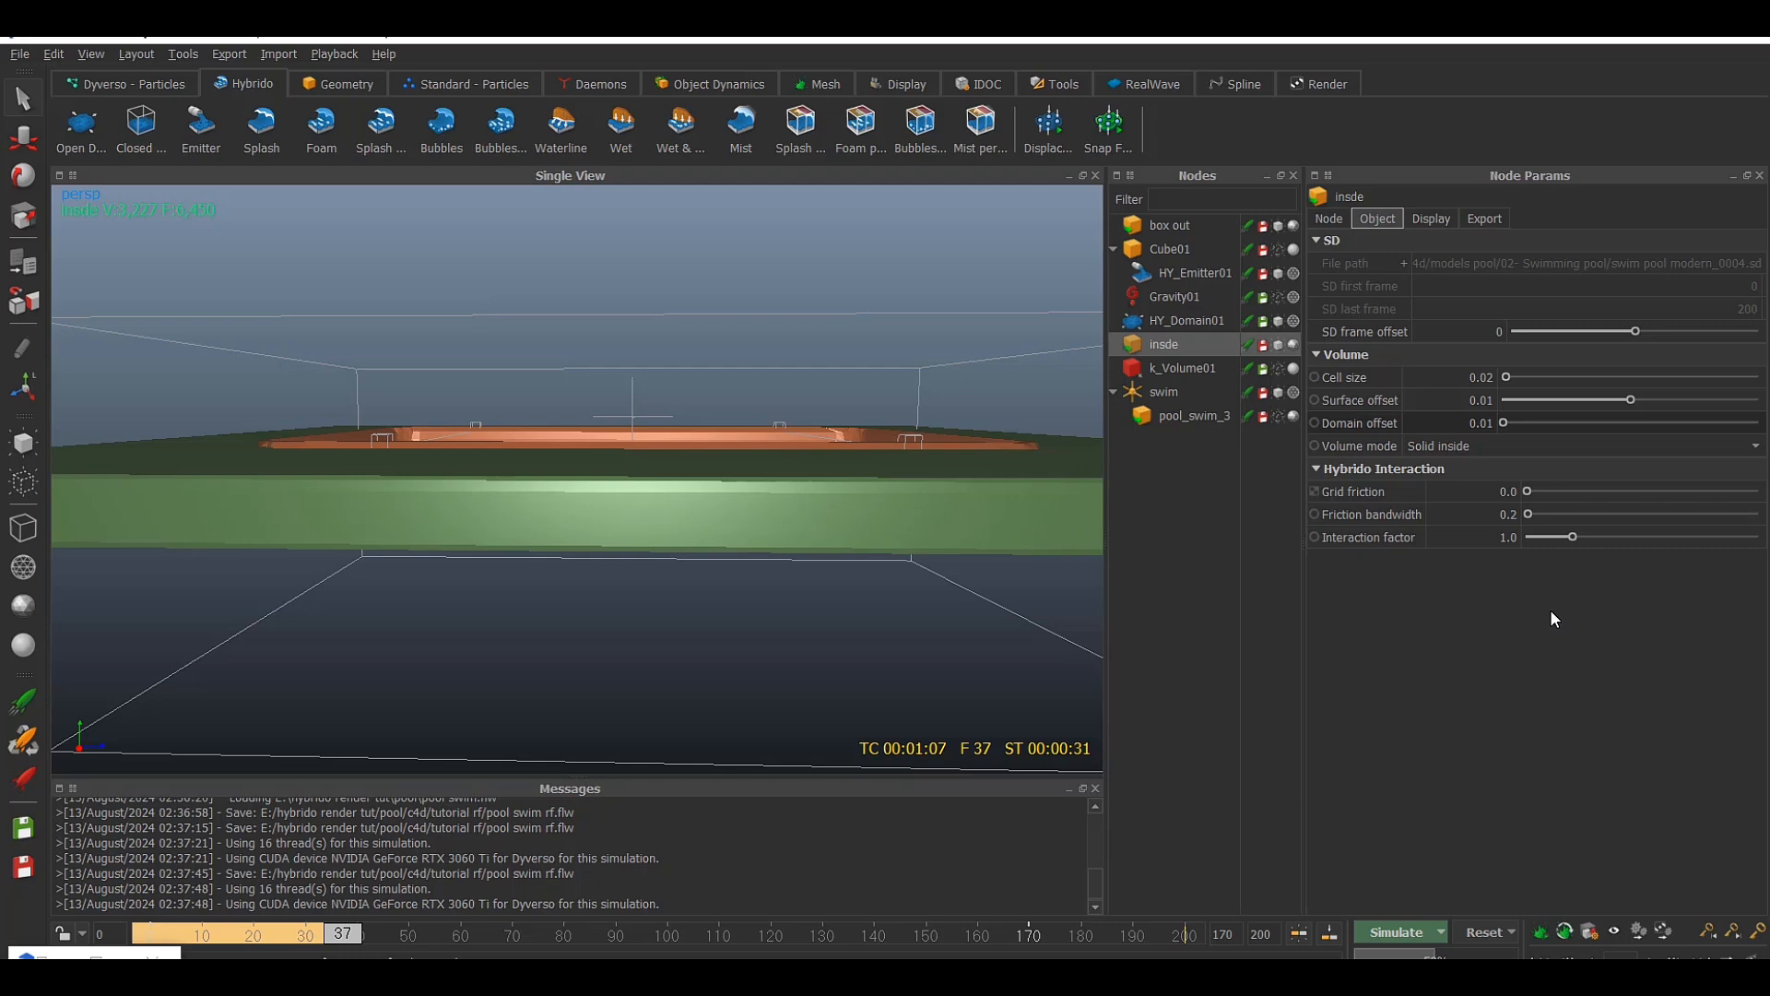
Reset the simulation to frame 0
{"action": "left_click_drag", "start_coordinate": [883, 385], "coordinate": [834, 467], "text": "alt"}
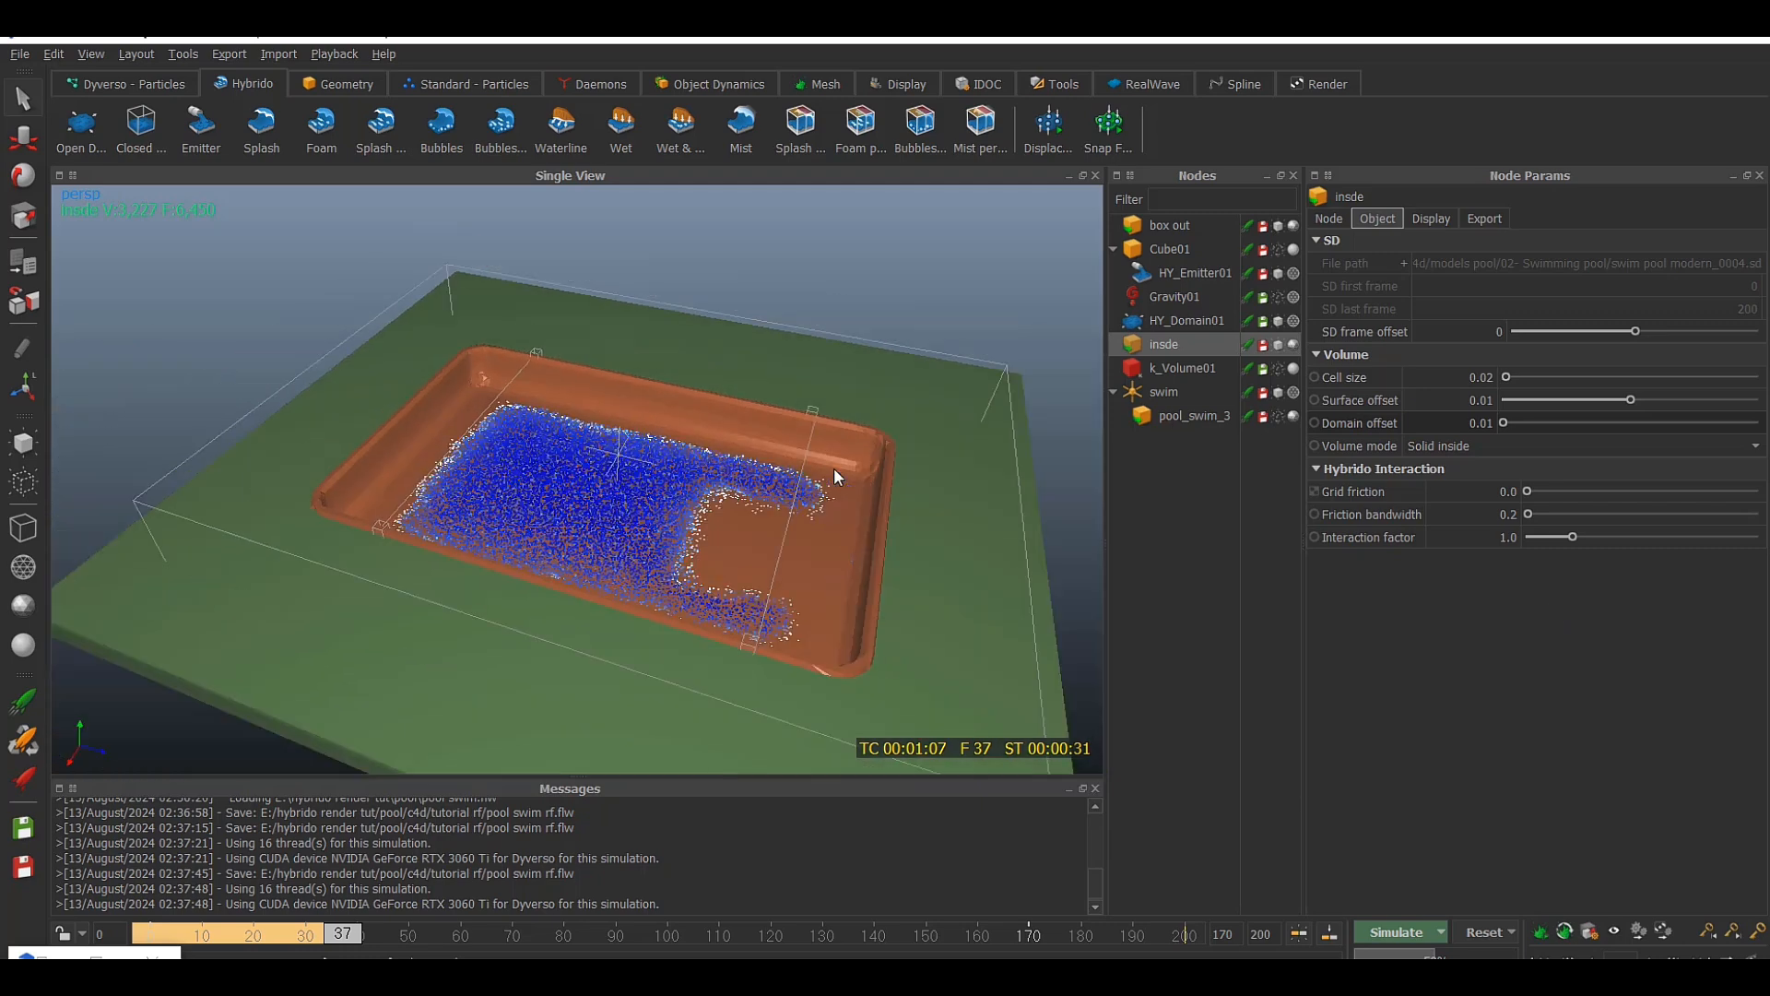
{"action": "scroll", "coordinate": [816, 466], "scroll_direction": "down", "scroll_amount": 3}
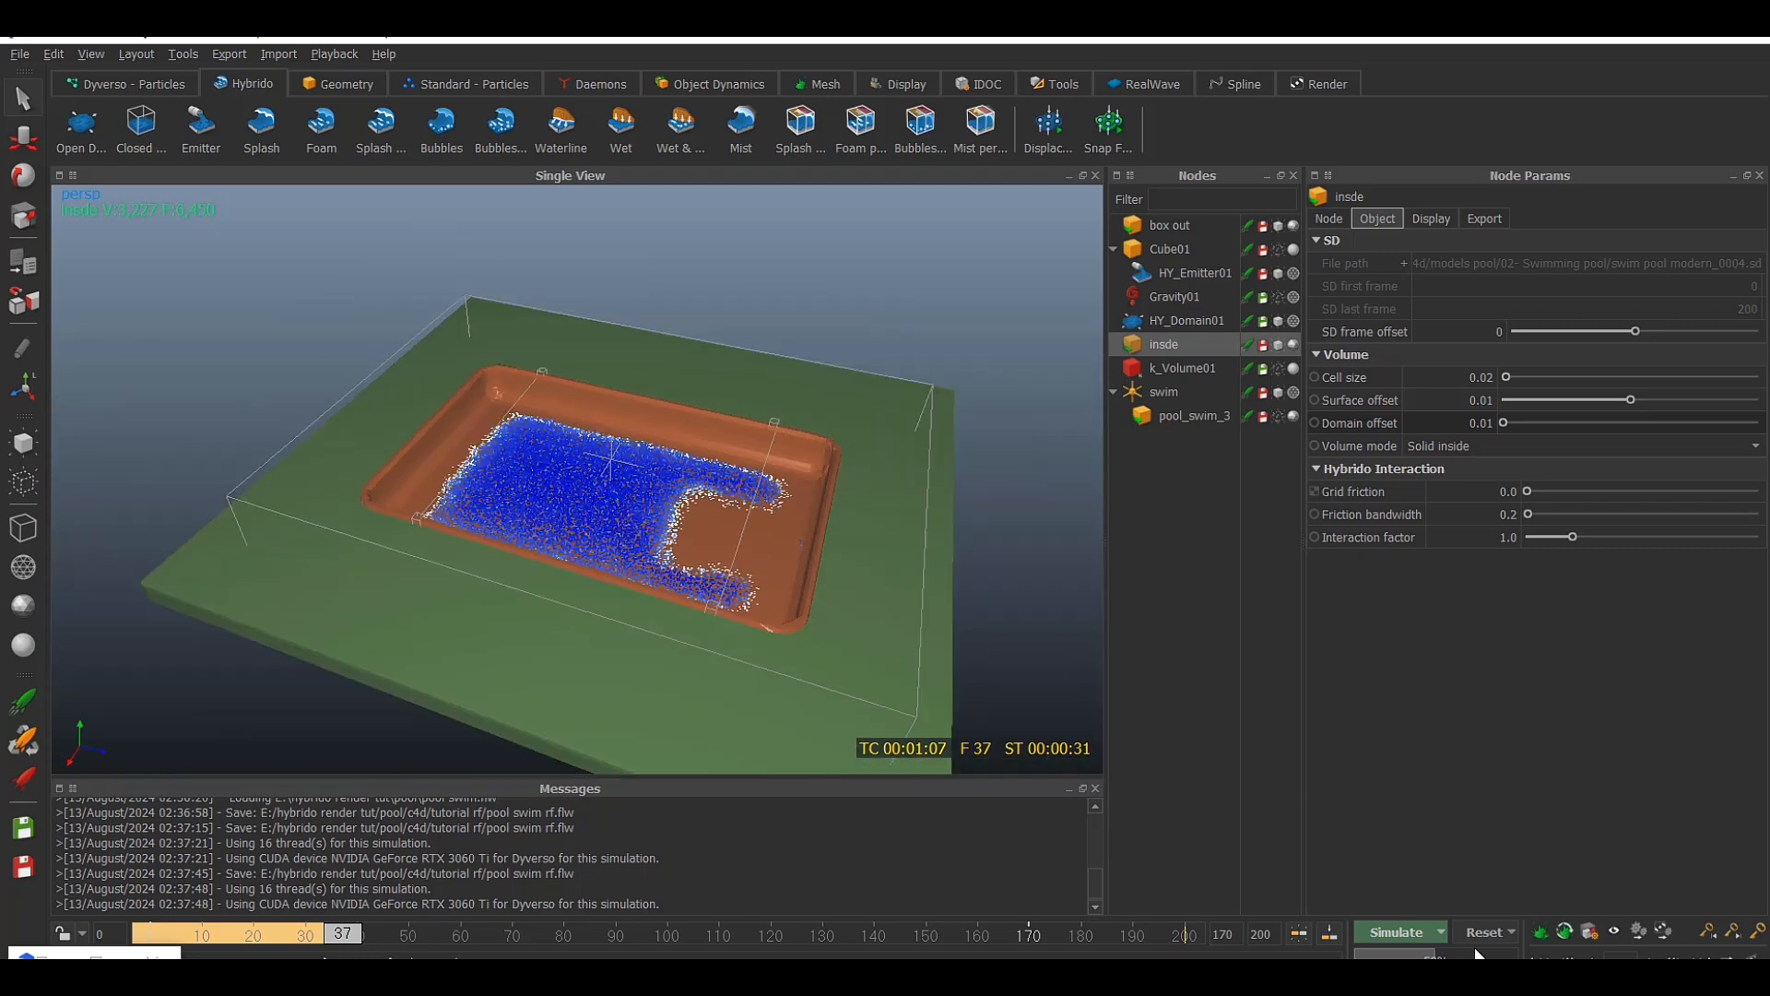
{"action": "left_click", "coordinate": [1484, 932]}
{"action": "left_click", "coordinate": [878, 512]}
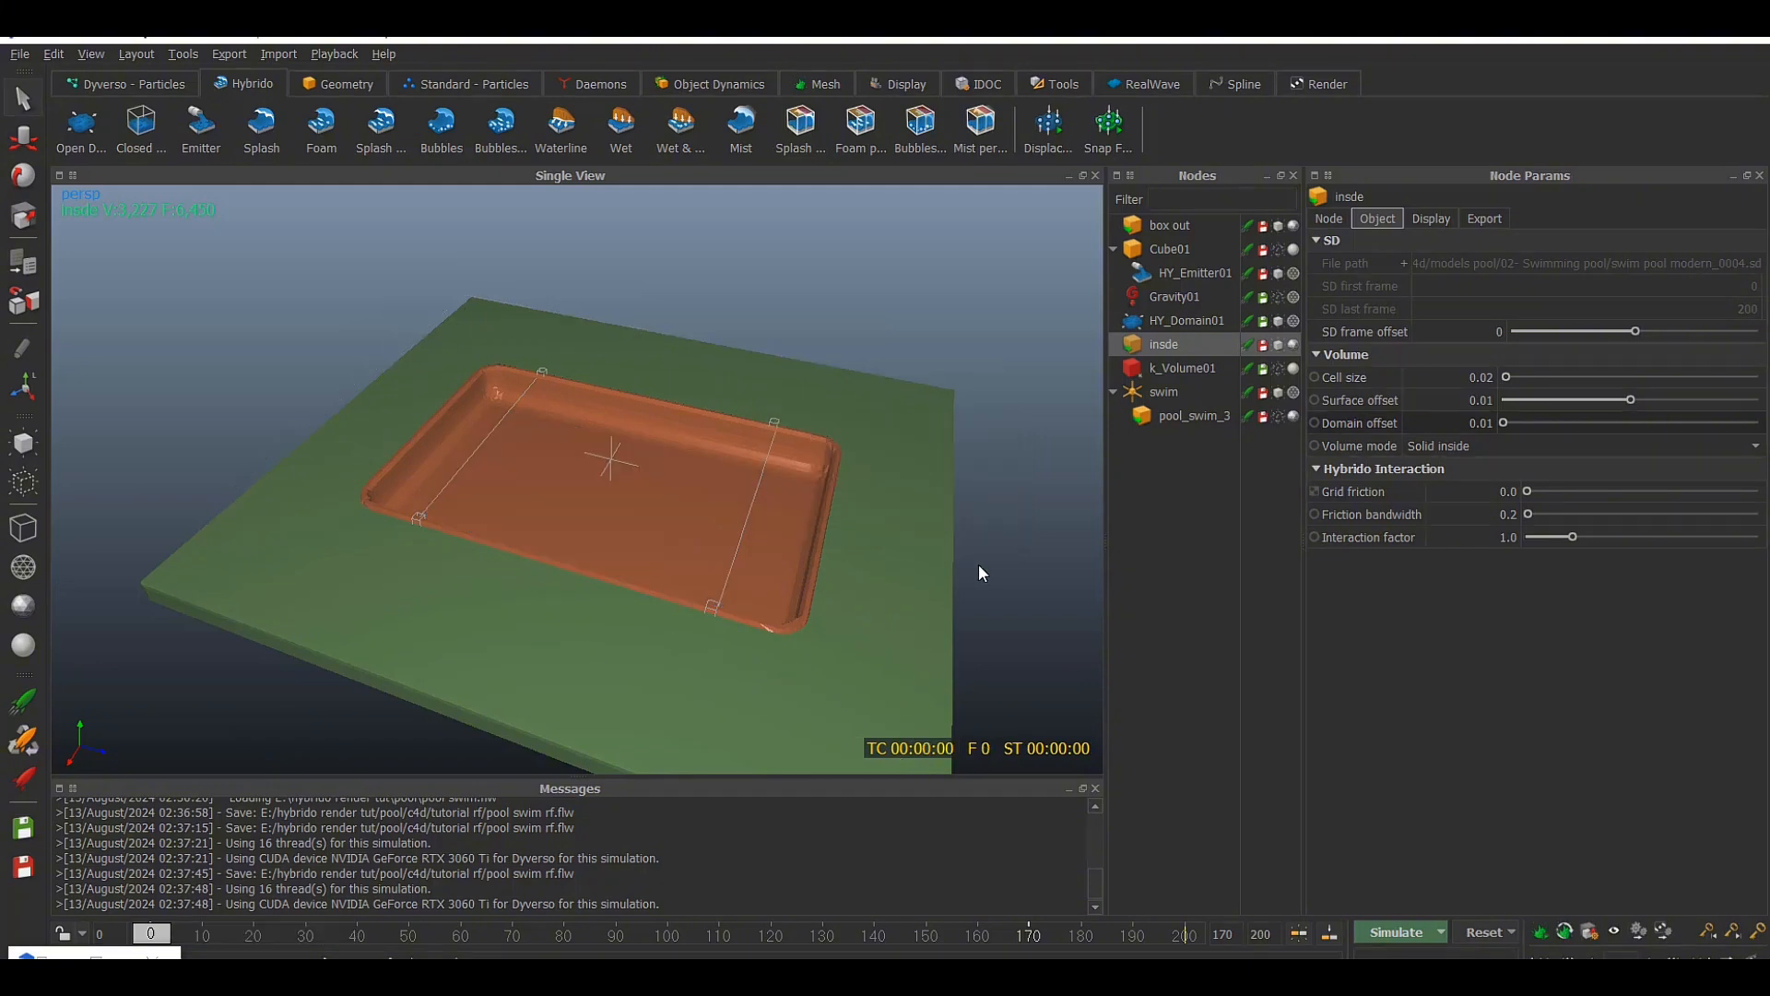
Set the geometry scale to 1.5 in the scale options
{"action": "left_click", "coordinate": [1591, 933]}
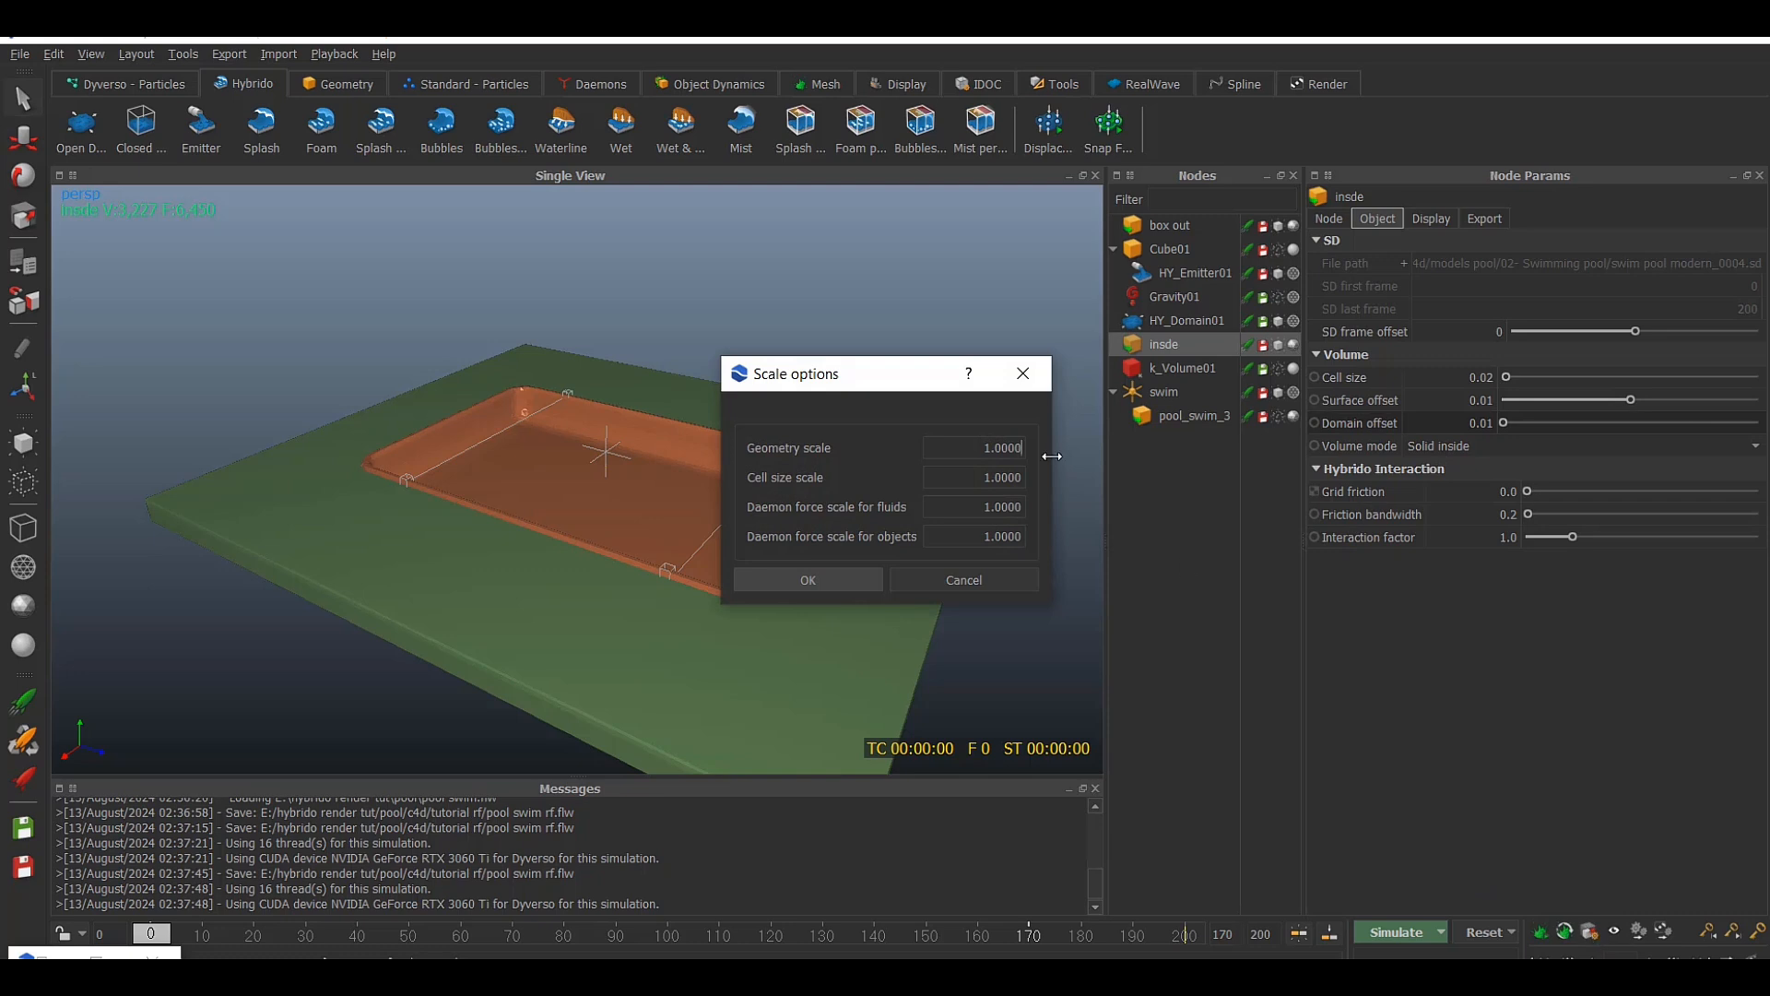
{"action": "left_click", "coordinate": [1023, 373]}
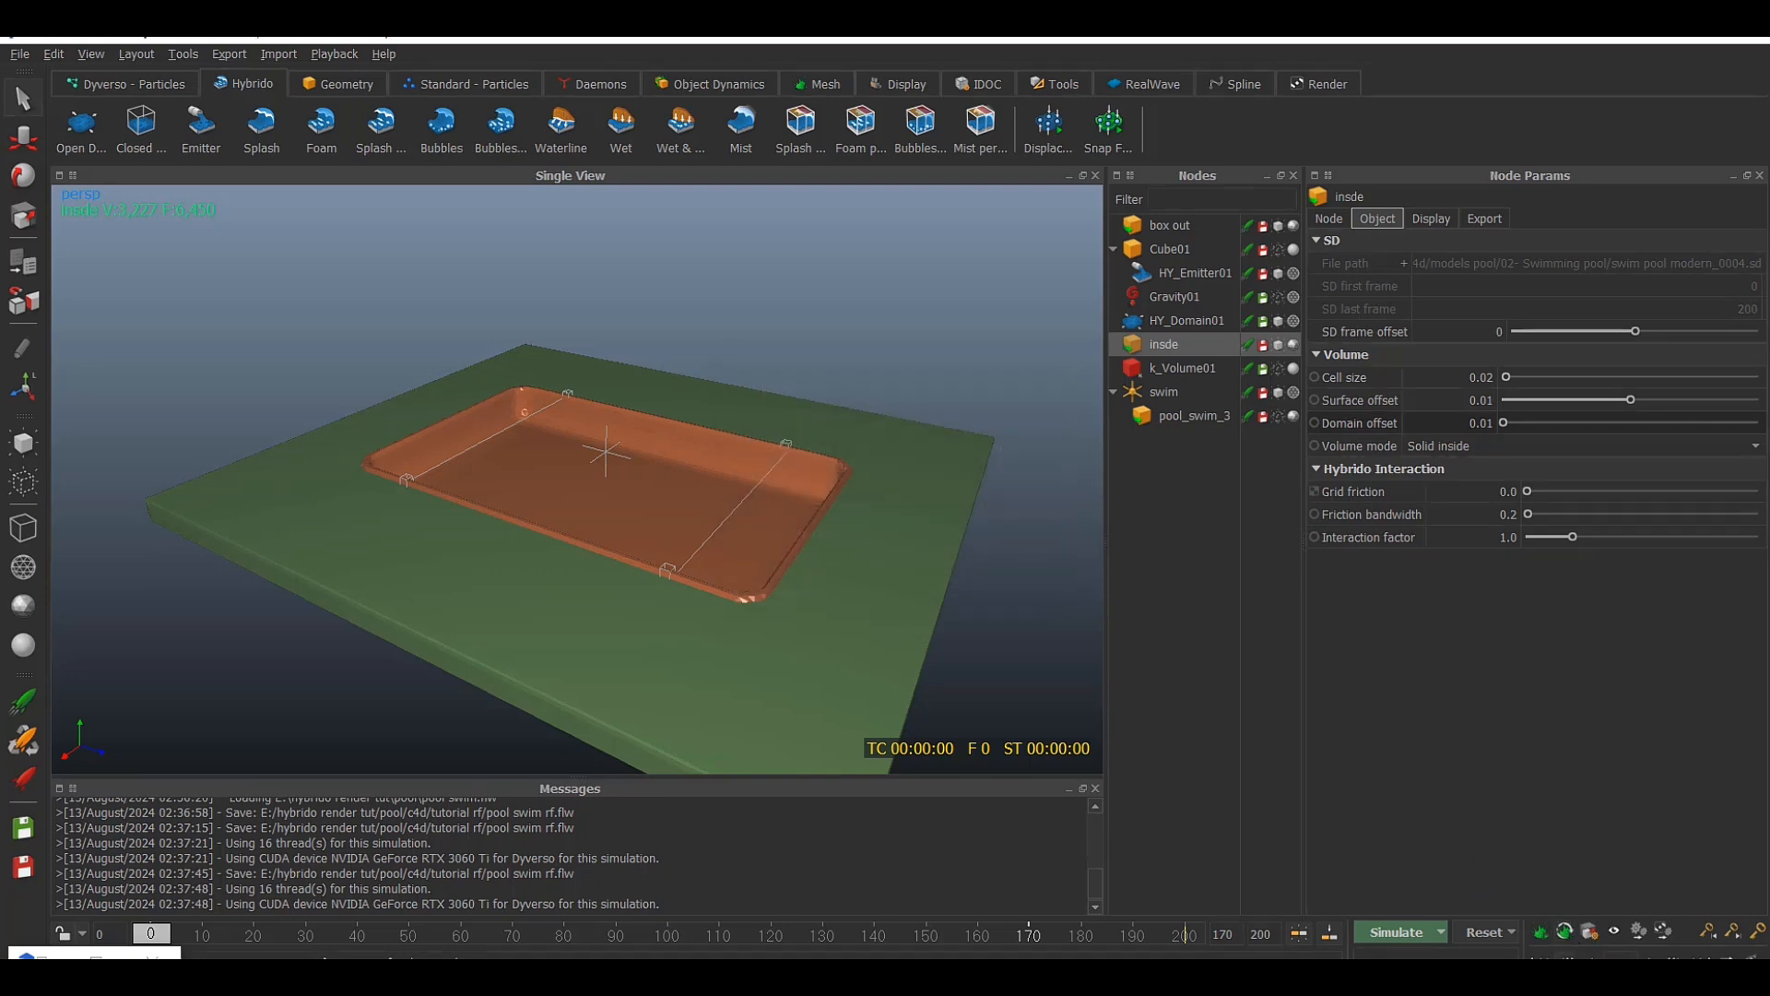
{"action": "left_click", "coordinate": [1594, 936]}
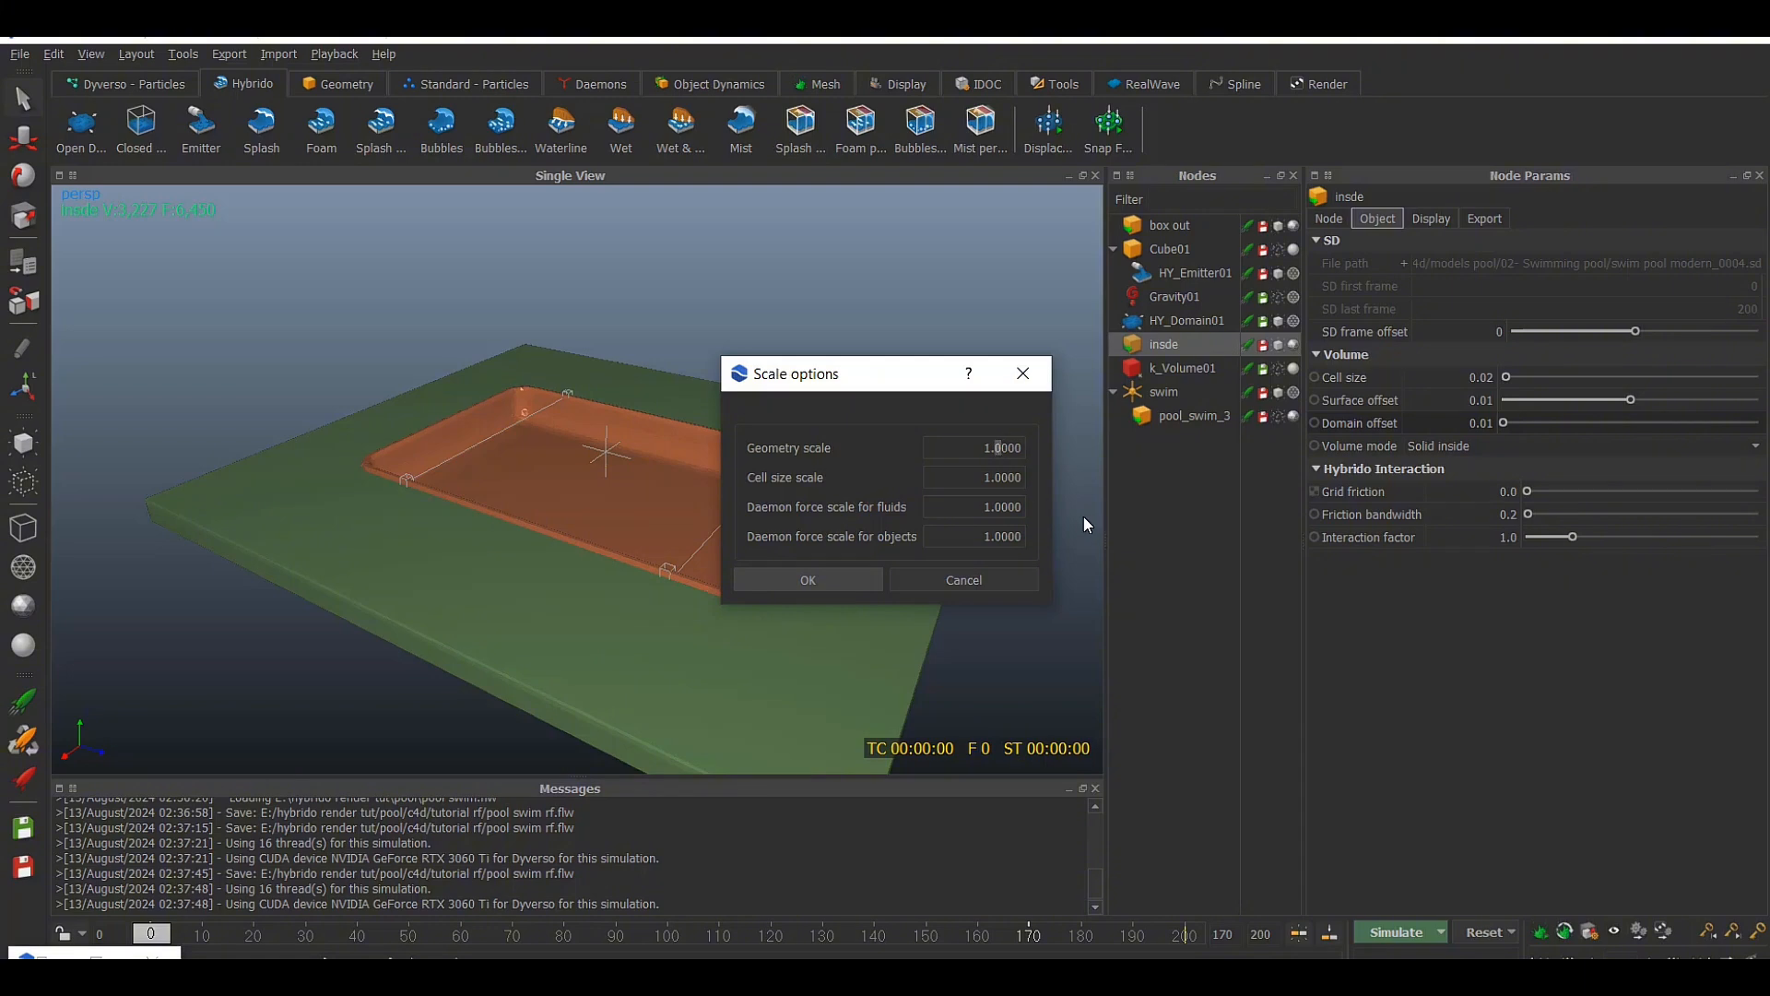
{"action": "type", "text": "5"}
{"action": "left_click", "coordinate": [866, 577]}
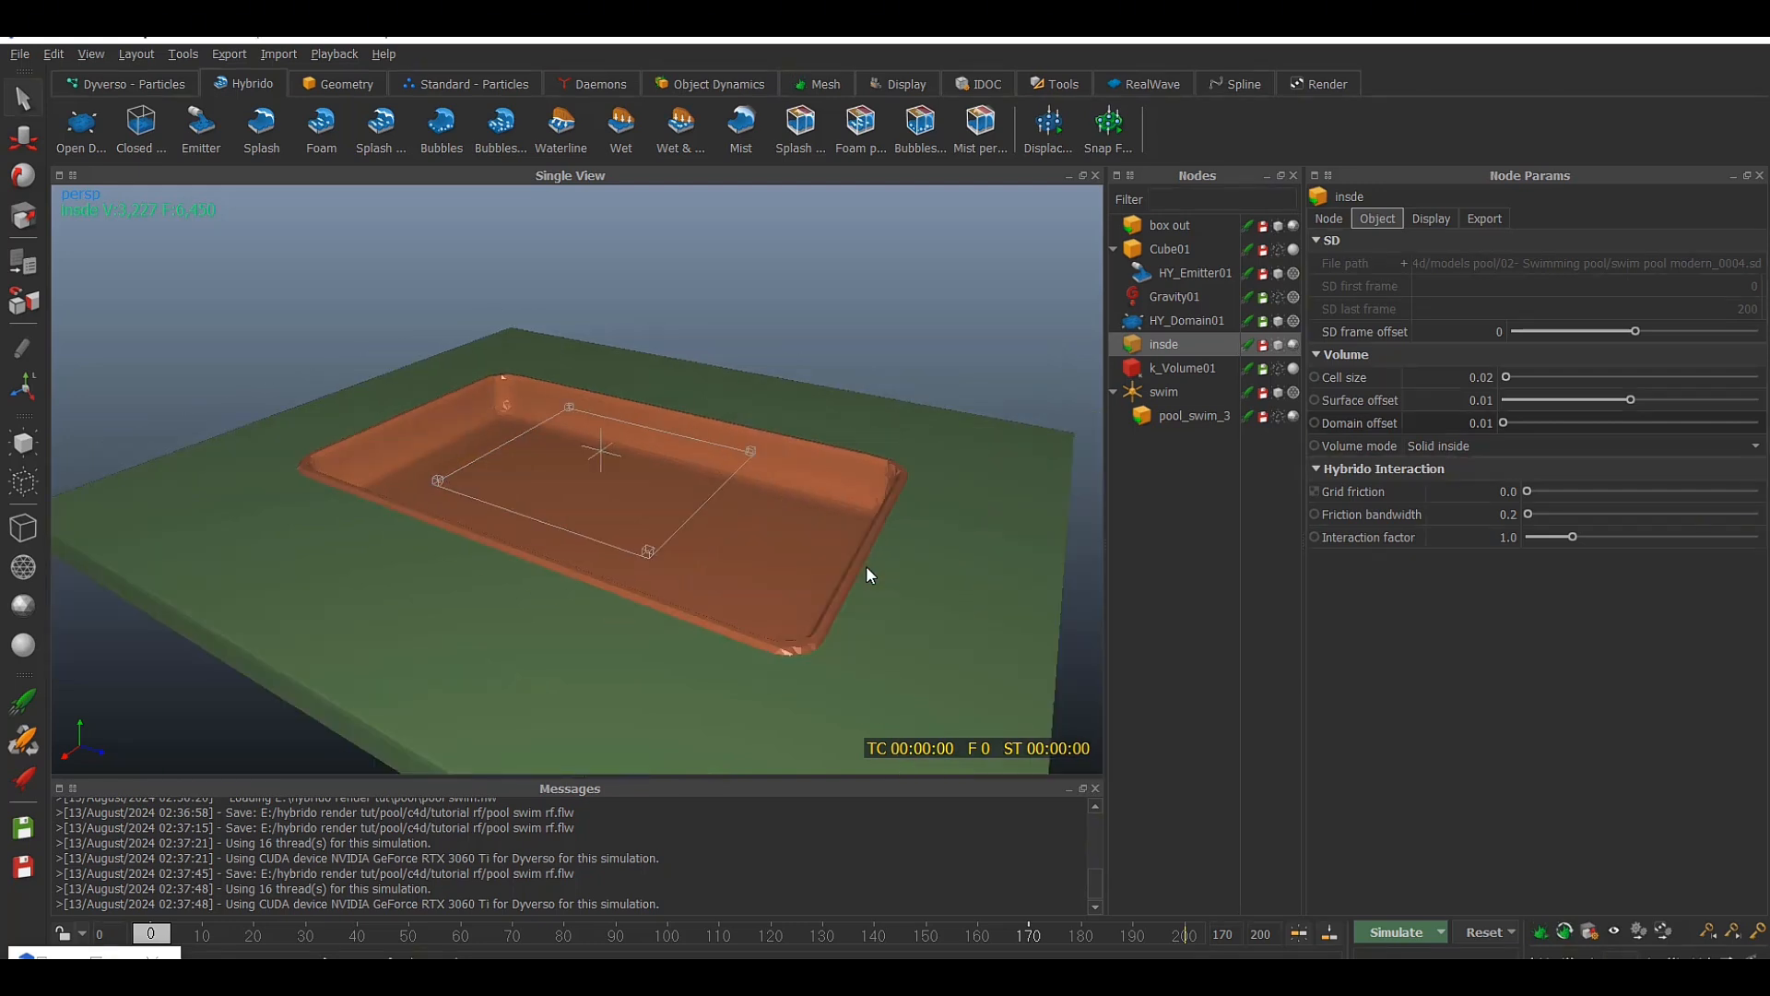
Simulate the rescaled pool, examine the particle fill from several angles, and stop the simulation
{"action": "left_click_drag", "start_coordinate": [867, 573], "coordinate": [878, 593], "text": "alt"}
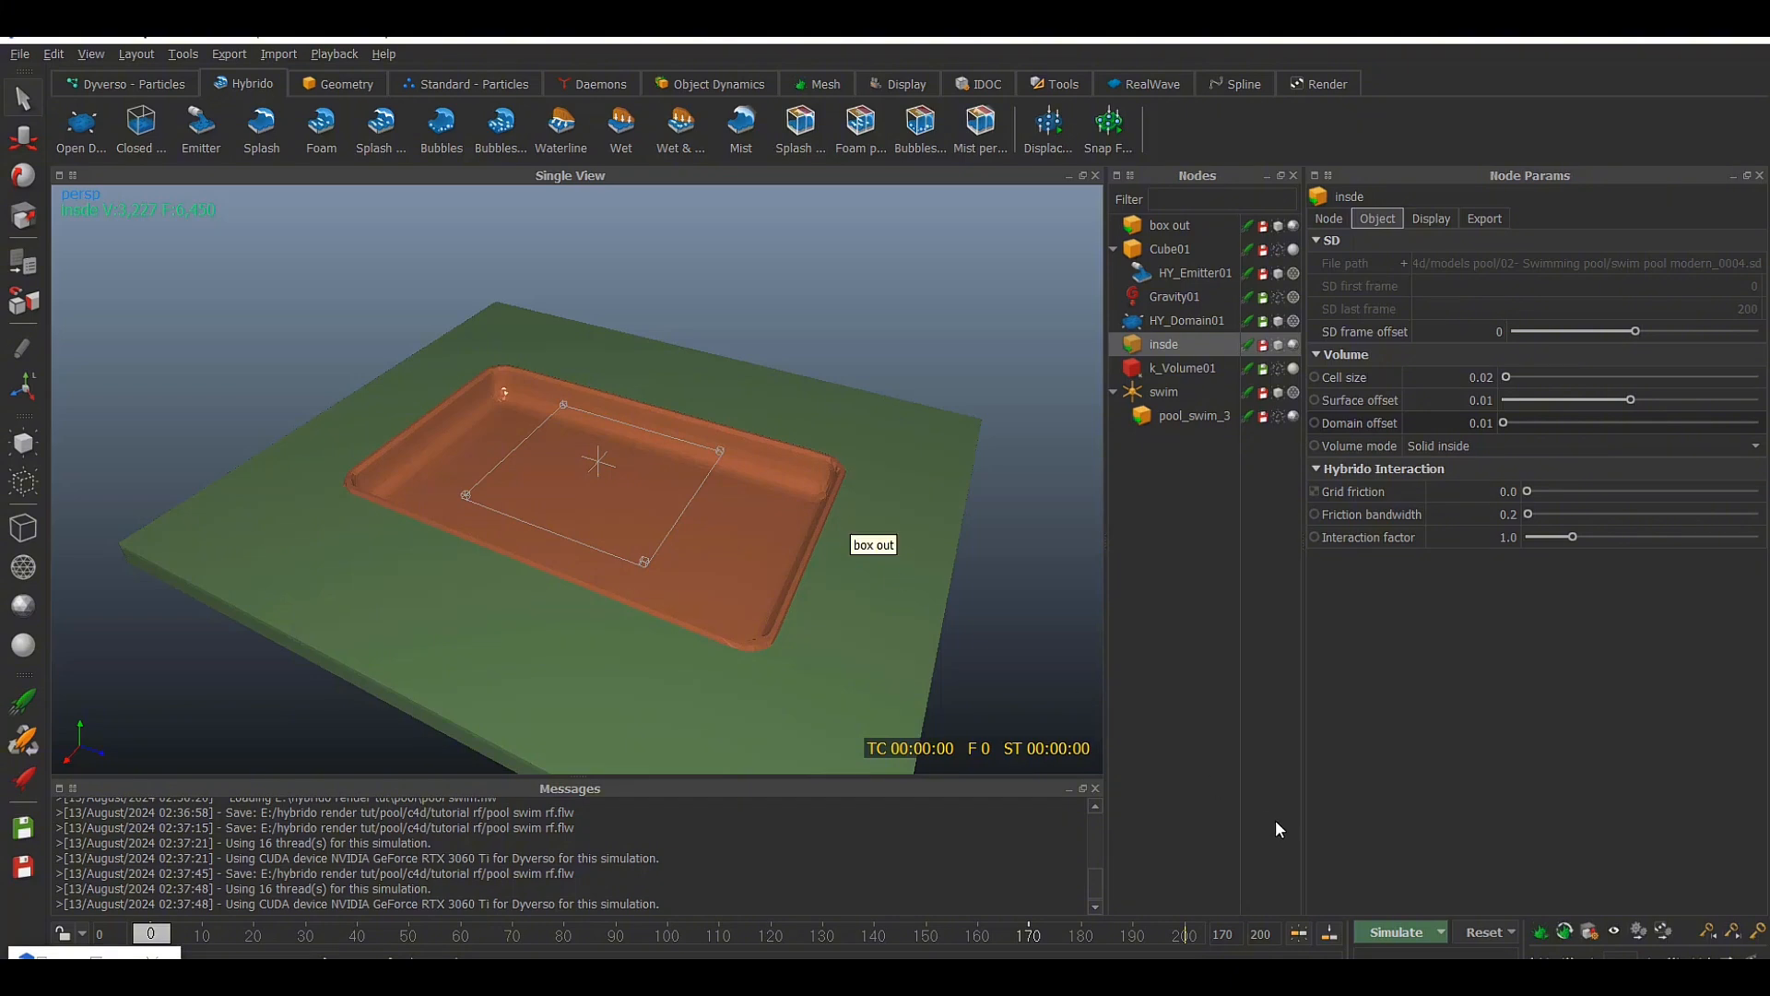
{"action": "left_click", "coordinate": [1397, 932]}
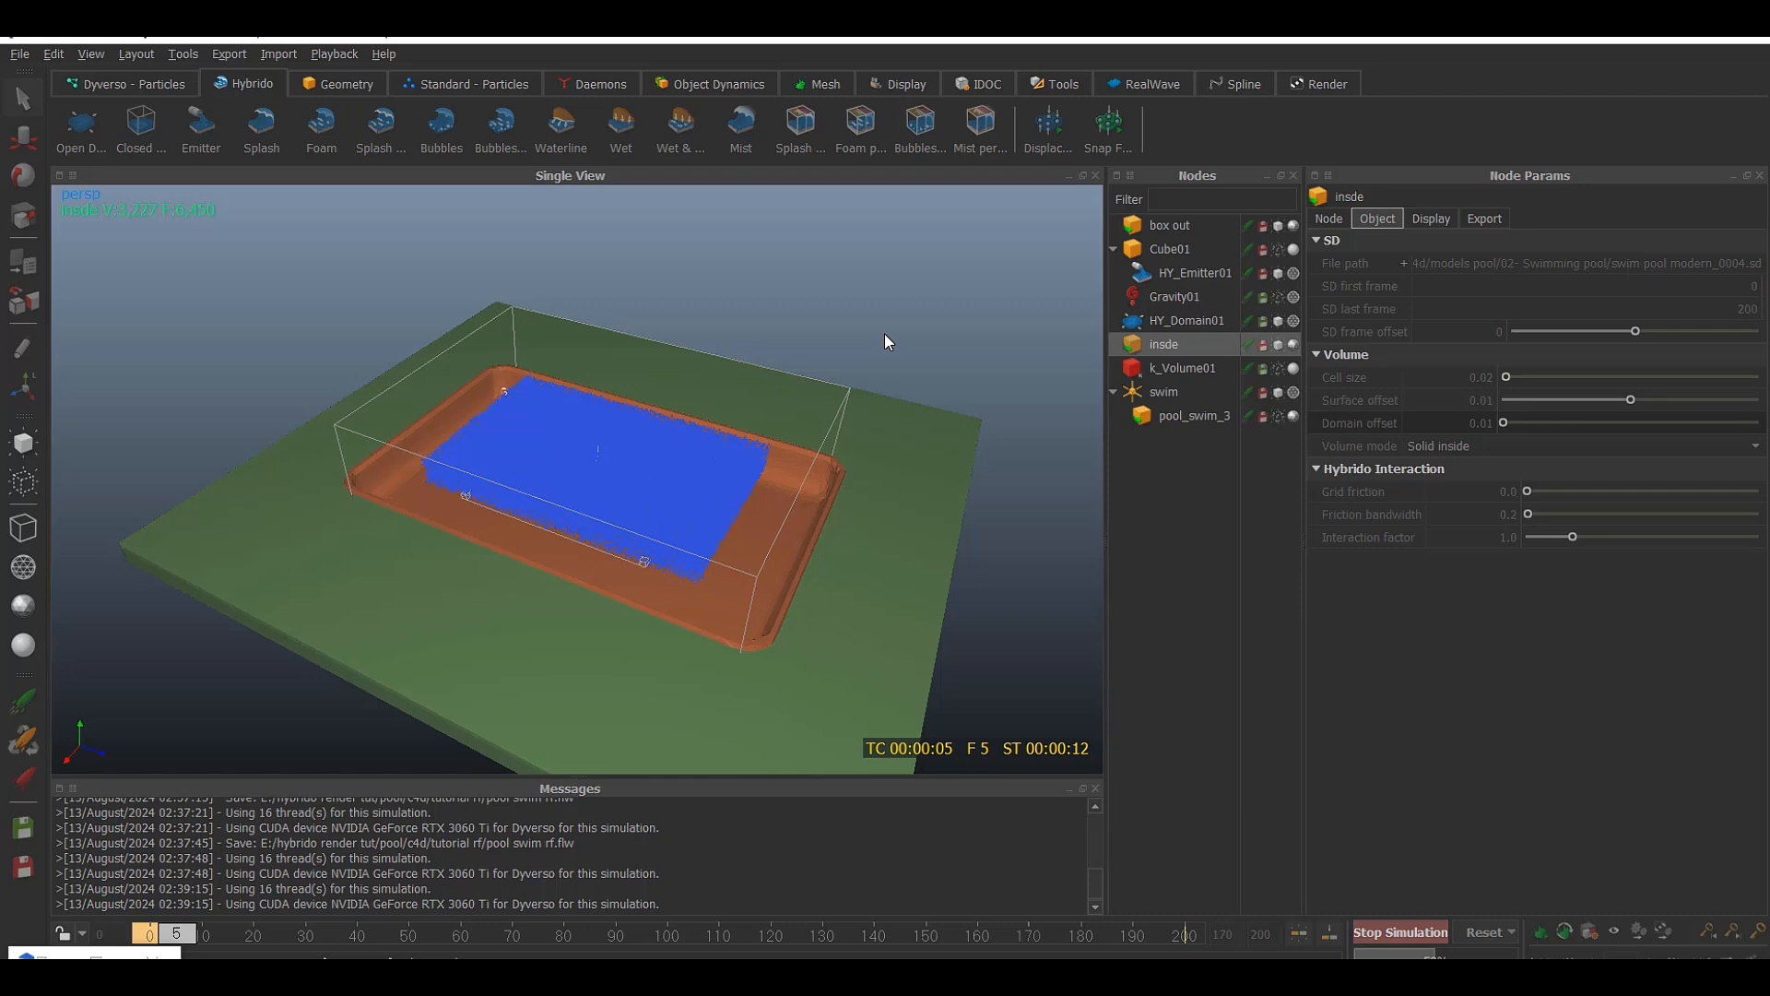
{"action": "left_click_drag", "start_coordinate": [884, 334], "coordinate": [921, 286], "text": "alt"}
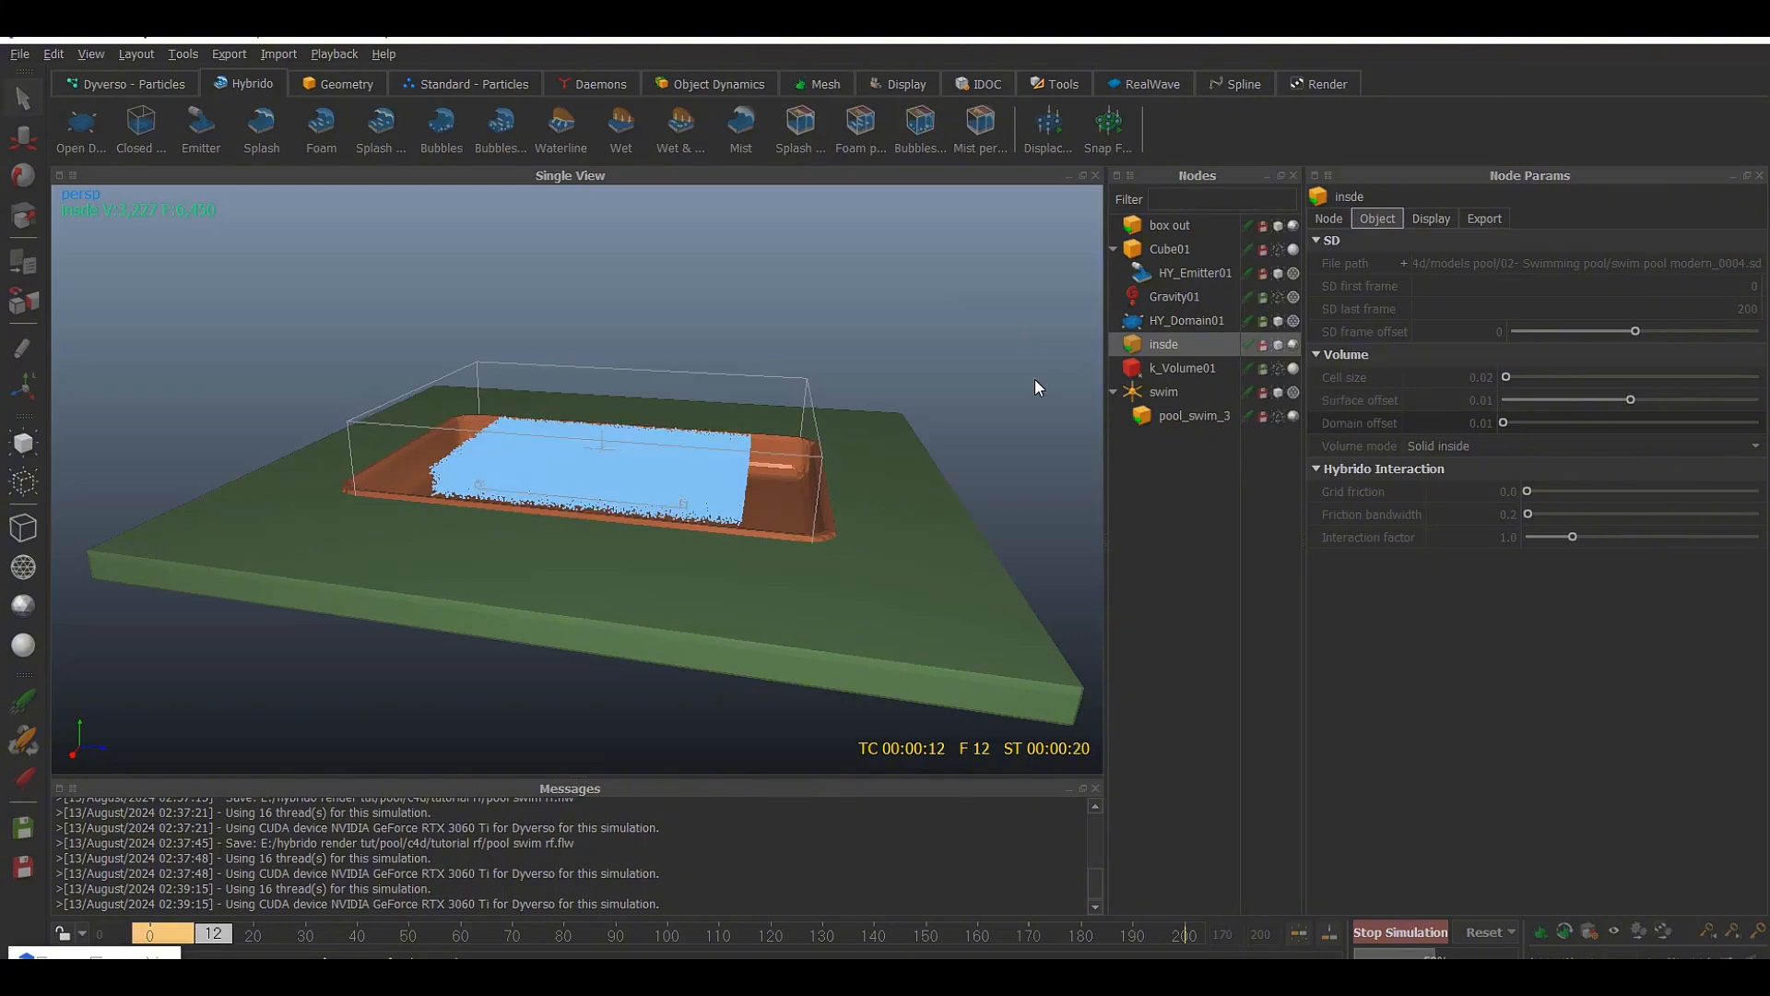
{"action": "left_click_drag", "start_coordinate": [1016, 397], "coordinate": [933, 462], "text": "alt"}
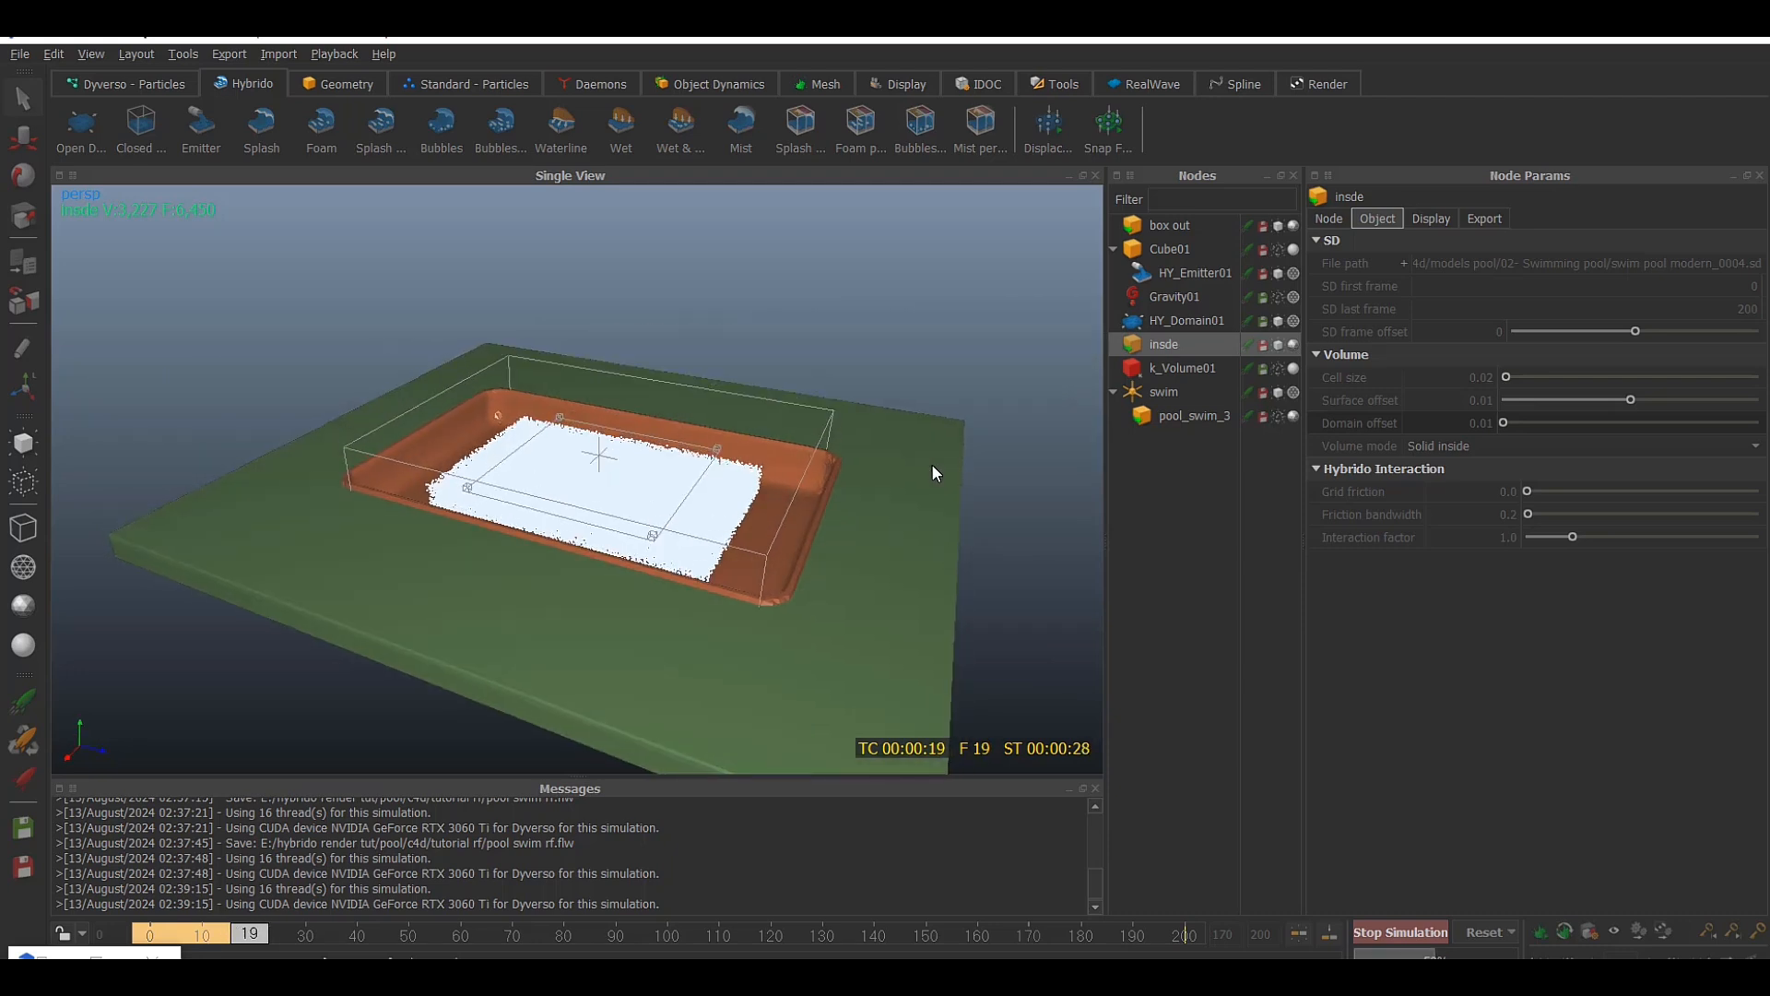
{"action": "mouse_move", "coordinate": [933, 466]}
{"action": "left_mouse_down", "text": "alt"}
{"action": "mouse_move", "coordinate": [920, 498]}
{"action": "mouse_move", "coordinate": [956, 379]}
{"action": "mouse_move", "coordinate": [928, 486]}
{"action": "left_mouse_up", "text": "alt"}
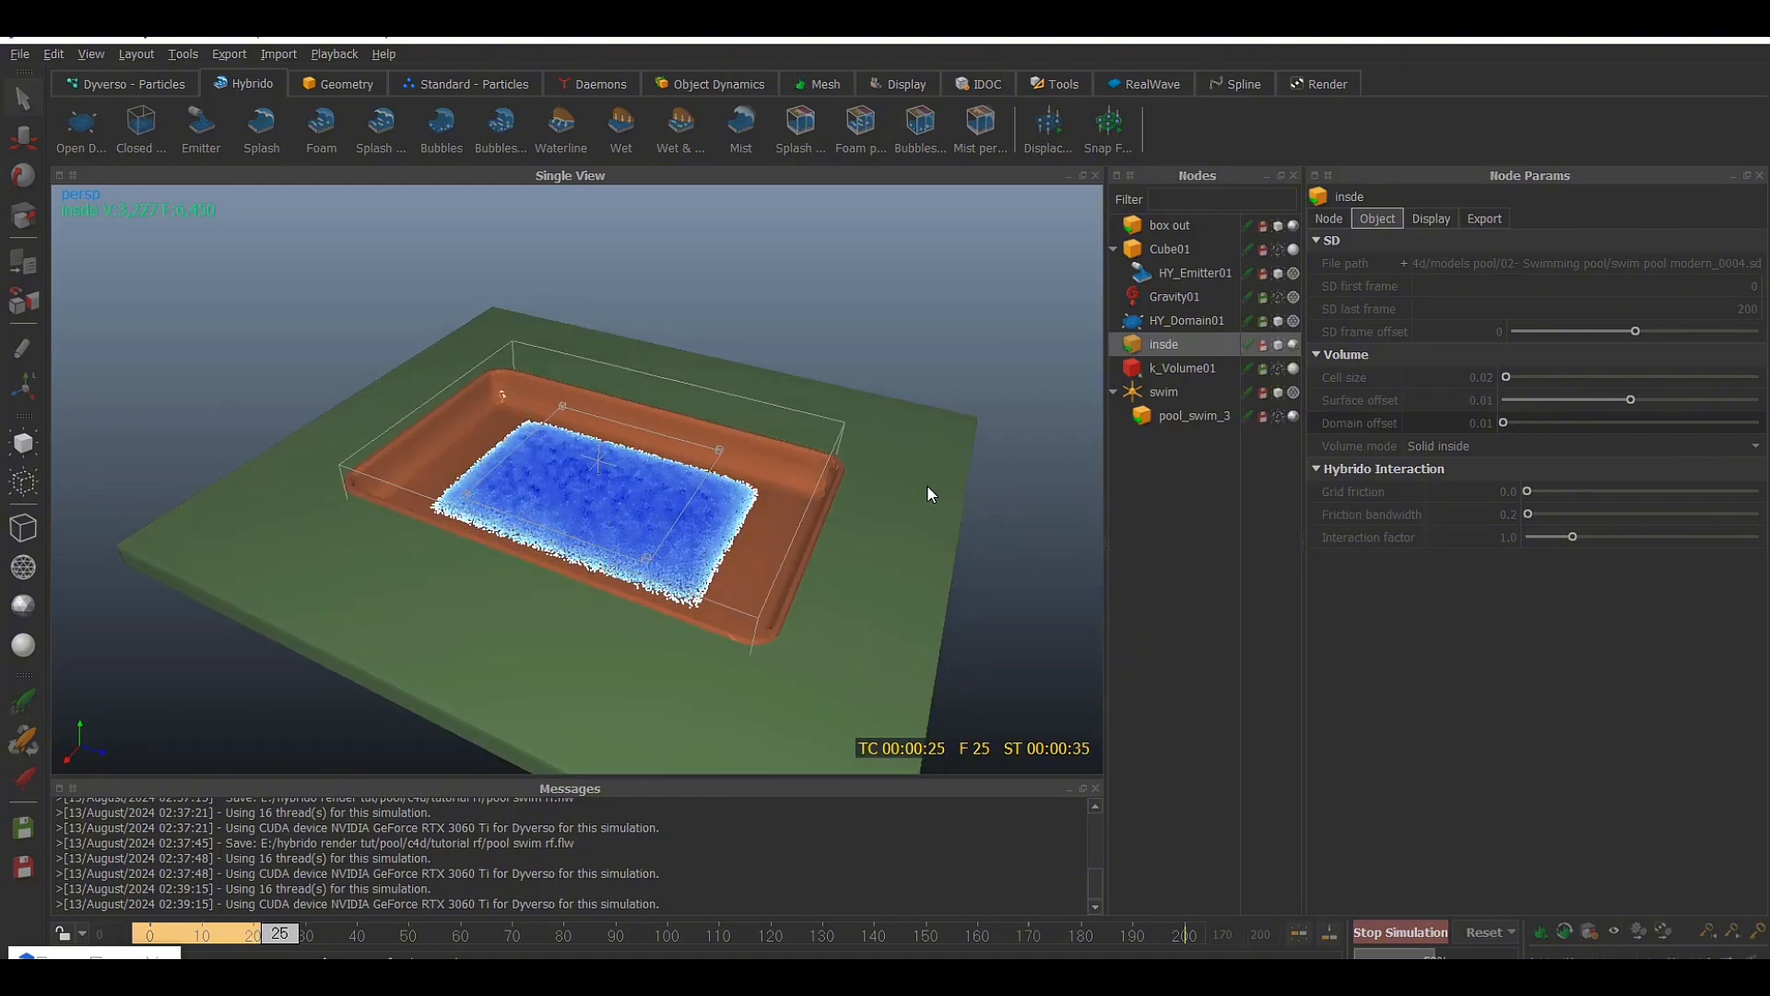
{"action": "left_click", "coordinate": [1408, 938]}
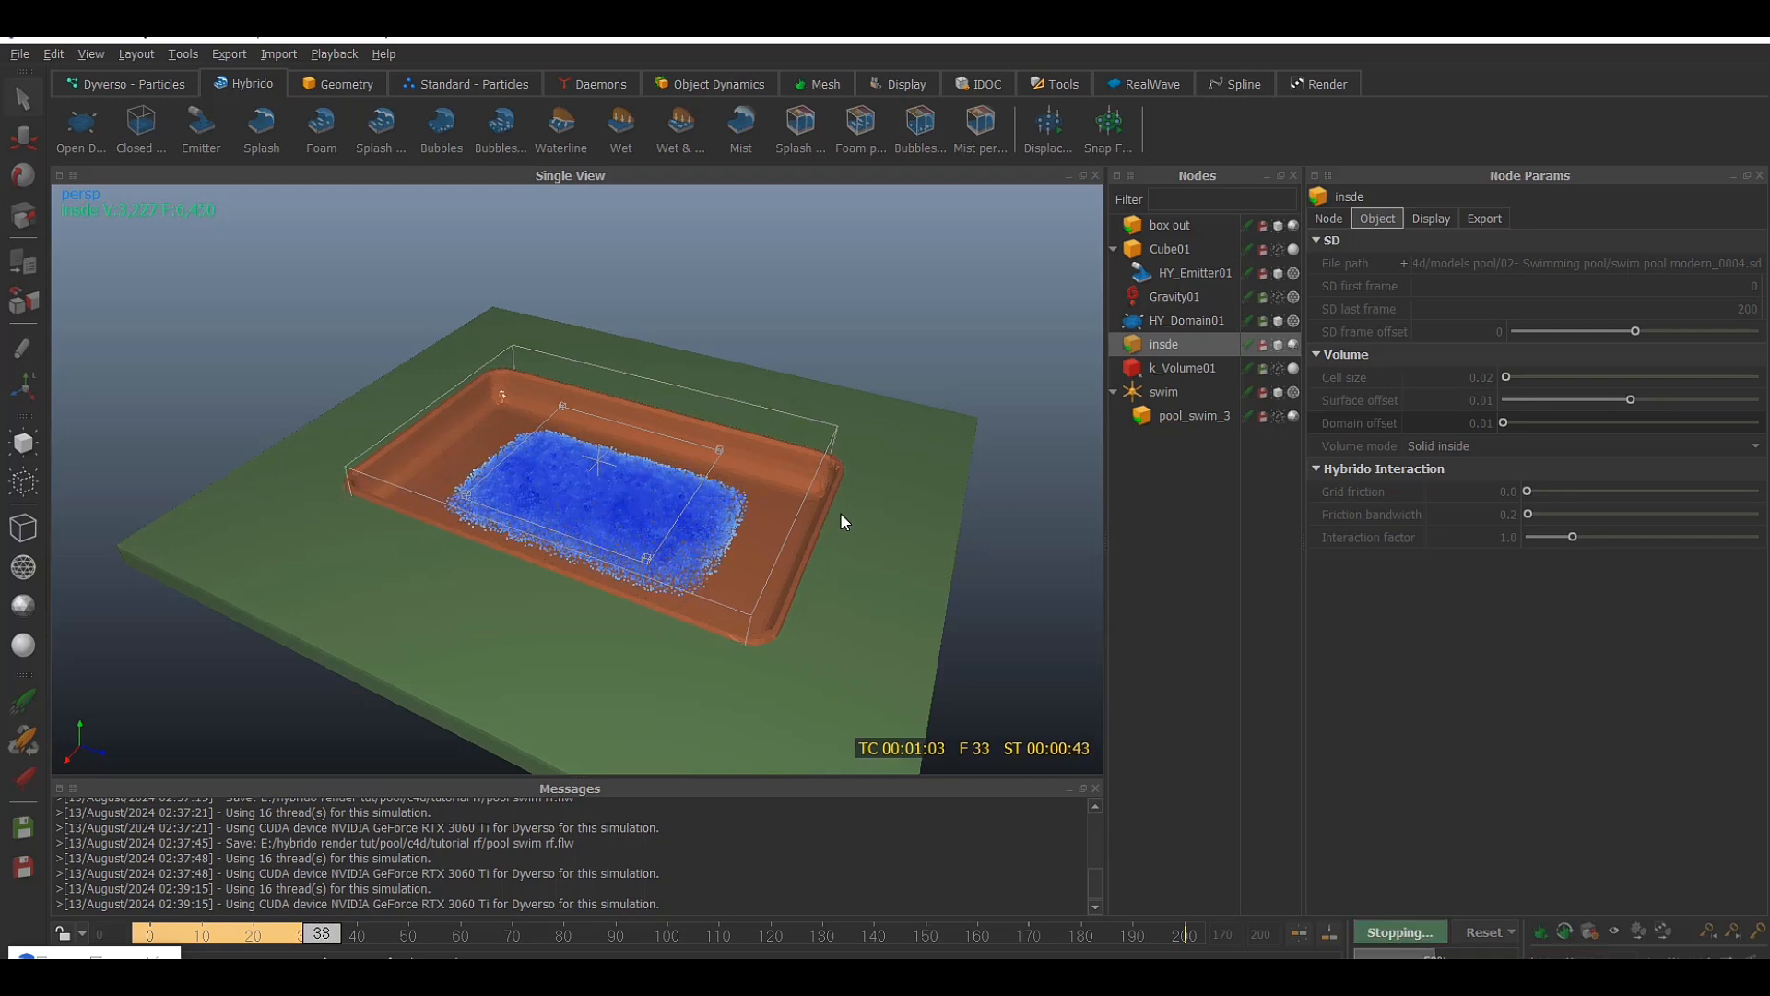
Show k_Volume01 and scale it to about 14.27 in X and 22.34 in Z so it encloses the enlarged pool
{"action": "left_click_drag", "start_coordinate": [839, 512], "coordinate": [889, 368], "text": "alt"}
{"action": "left_click", "coordinate": [1280, 369]}
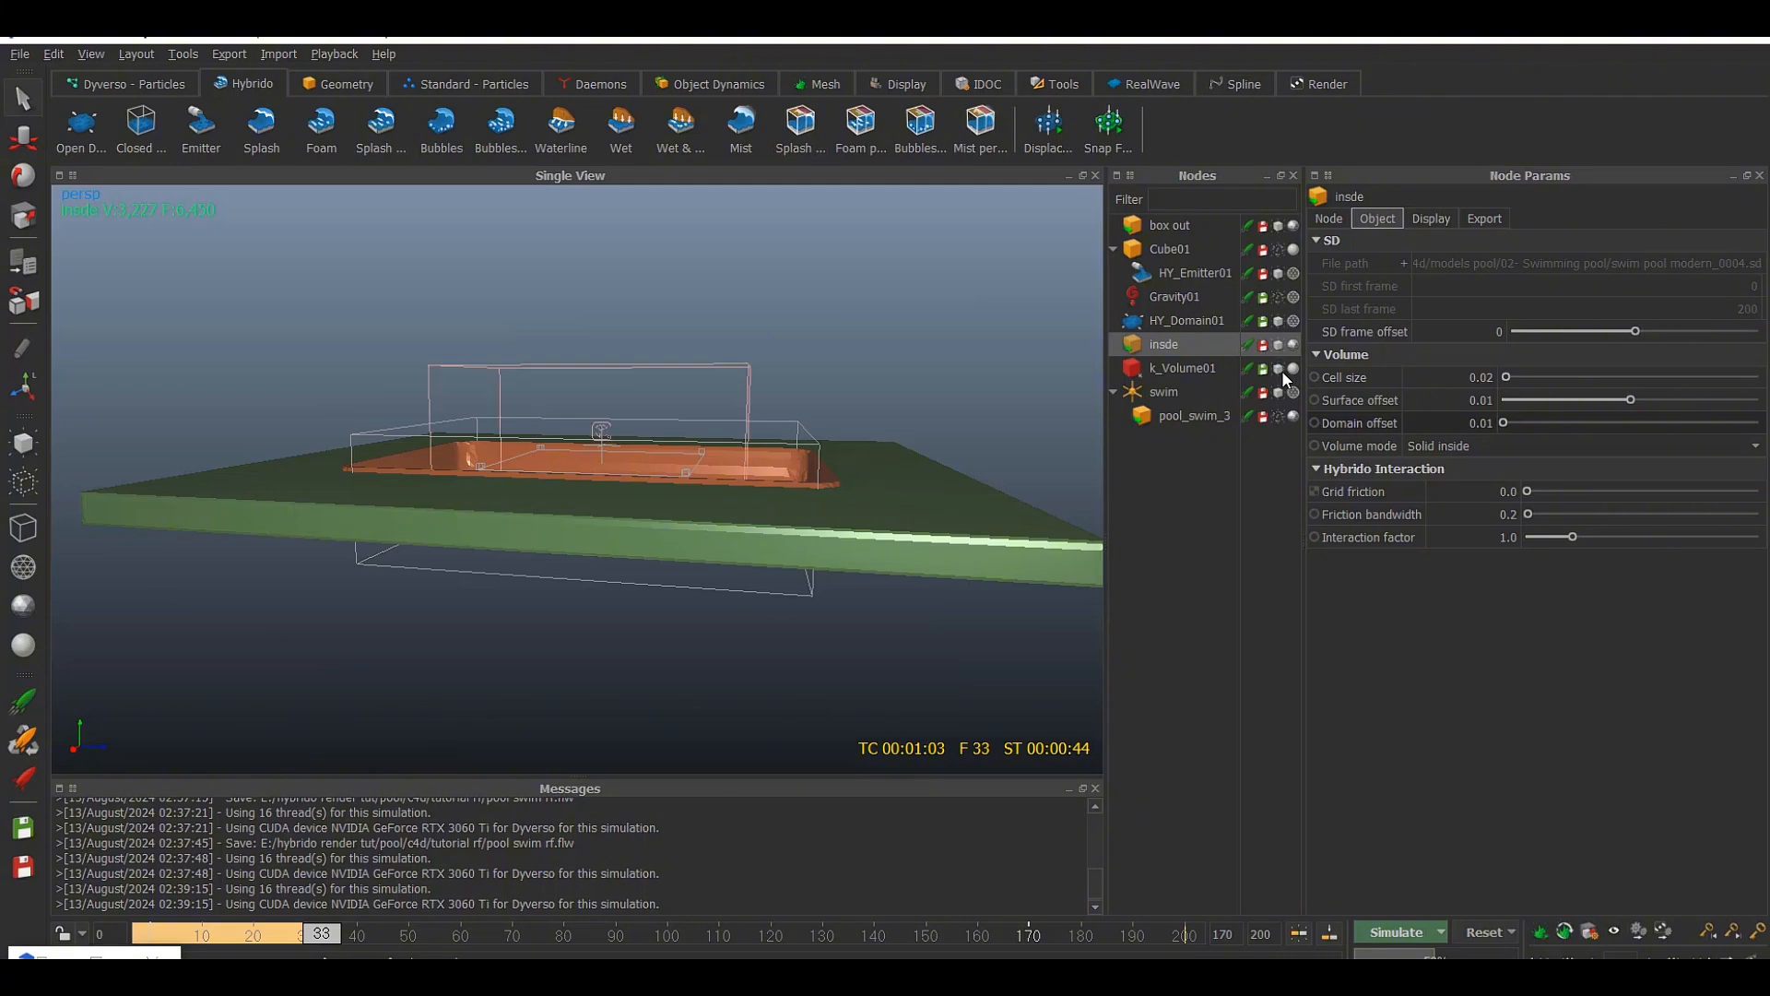
{"action": "left_click", "coordinate": [1176, 369]}
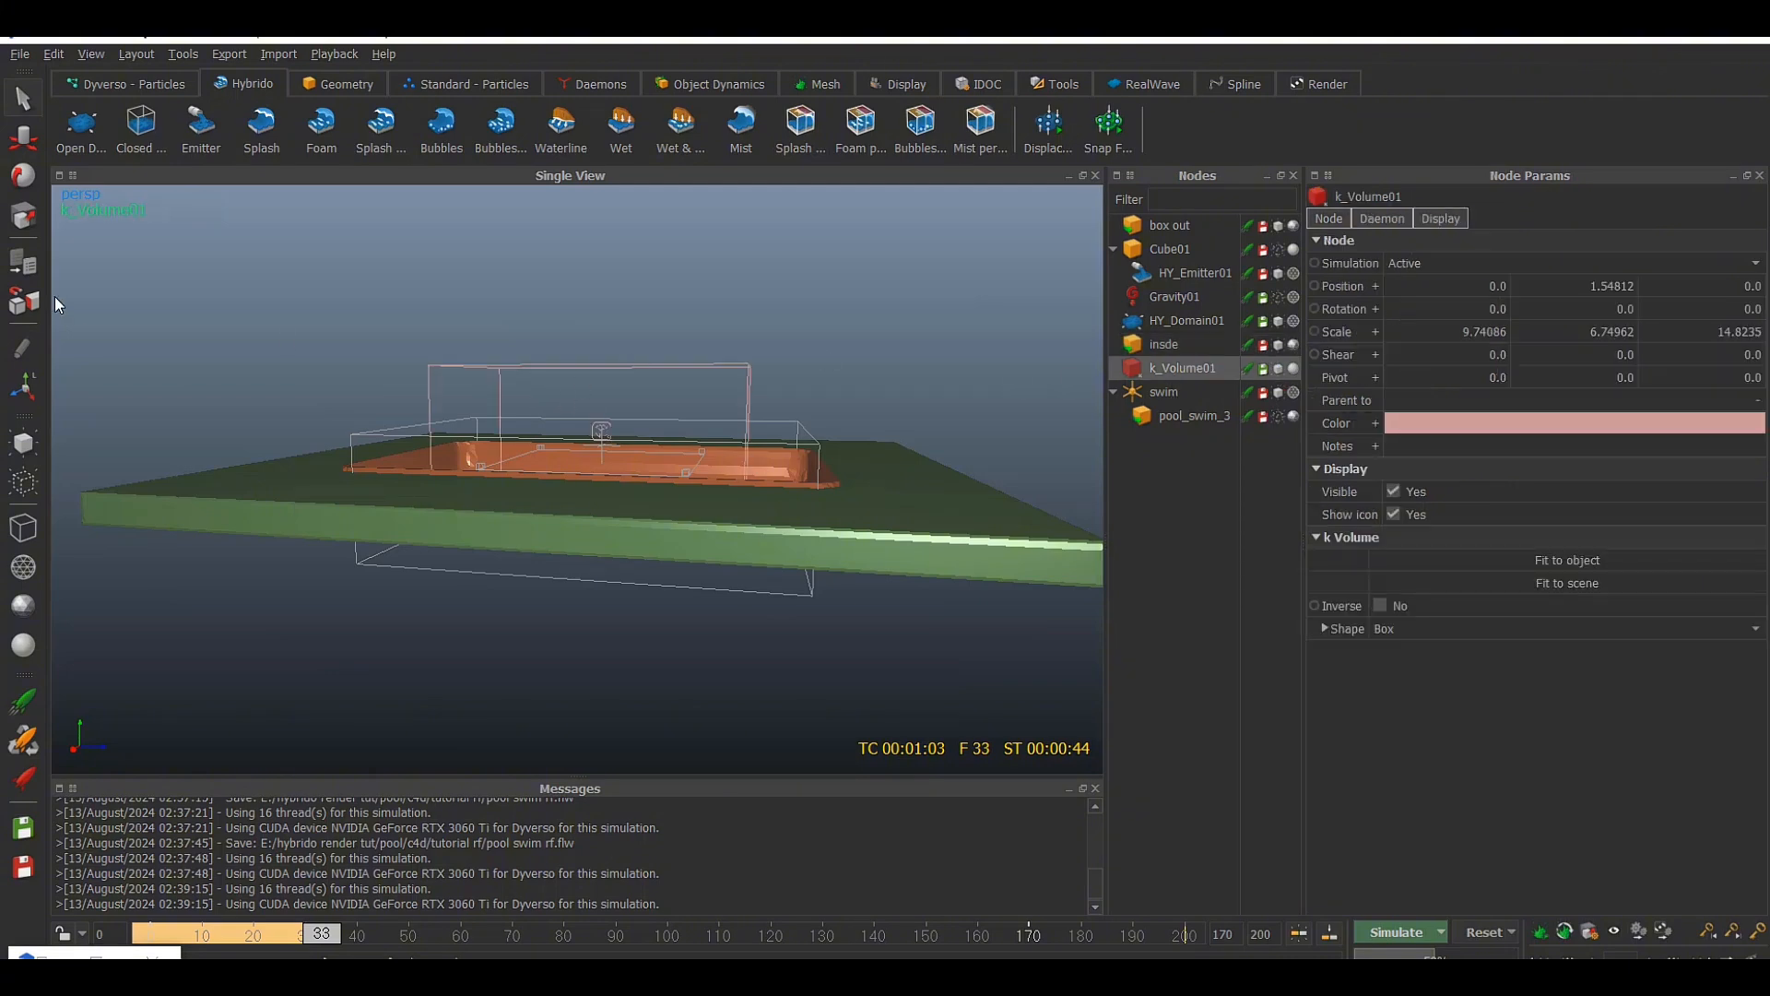
{"action": "left_click", "coordinate": [23, 217]}
{"action": "left_click_drag", "start_coordinate": [687, 434], "coordinate": [698, 535]}
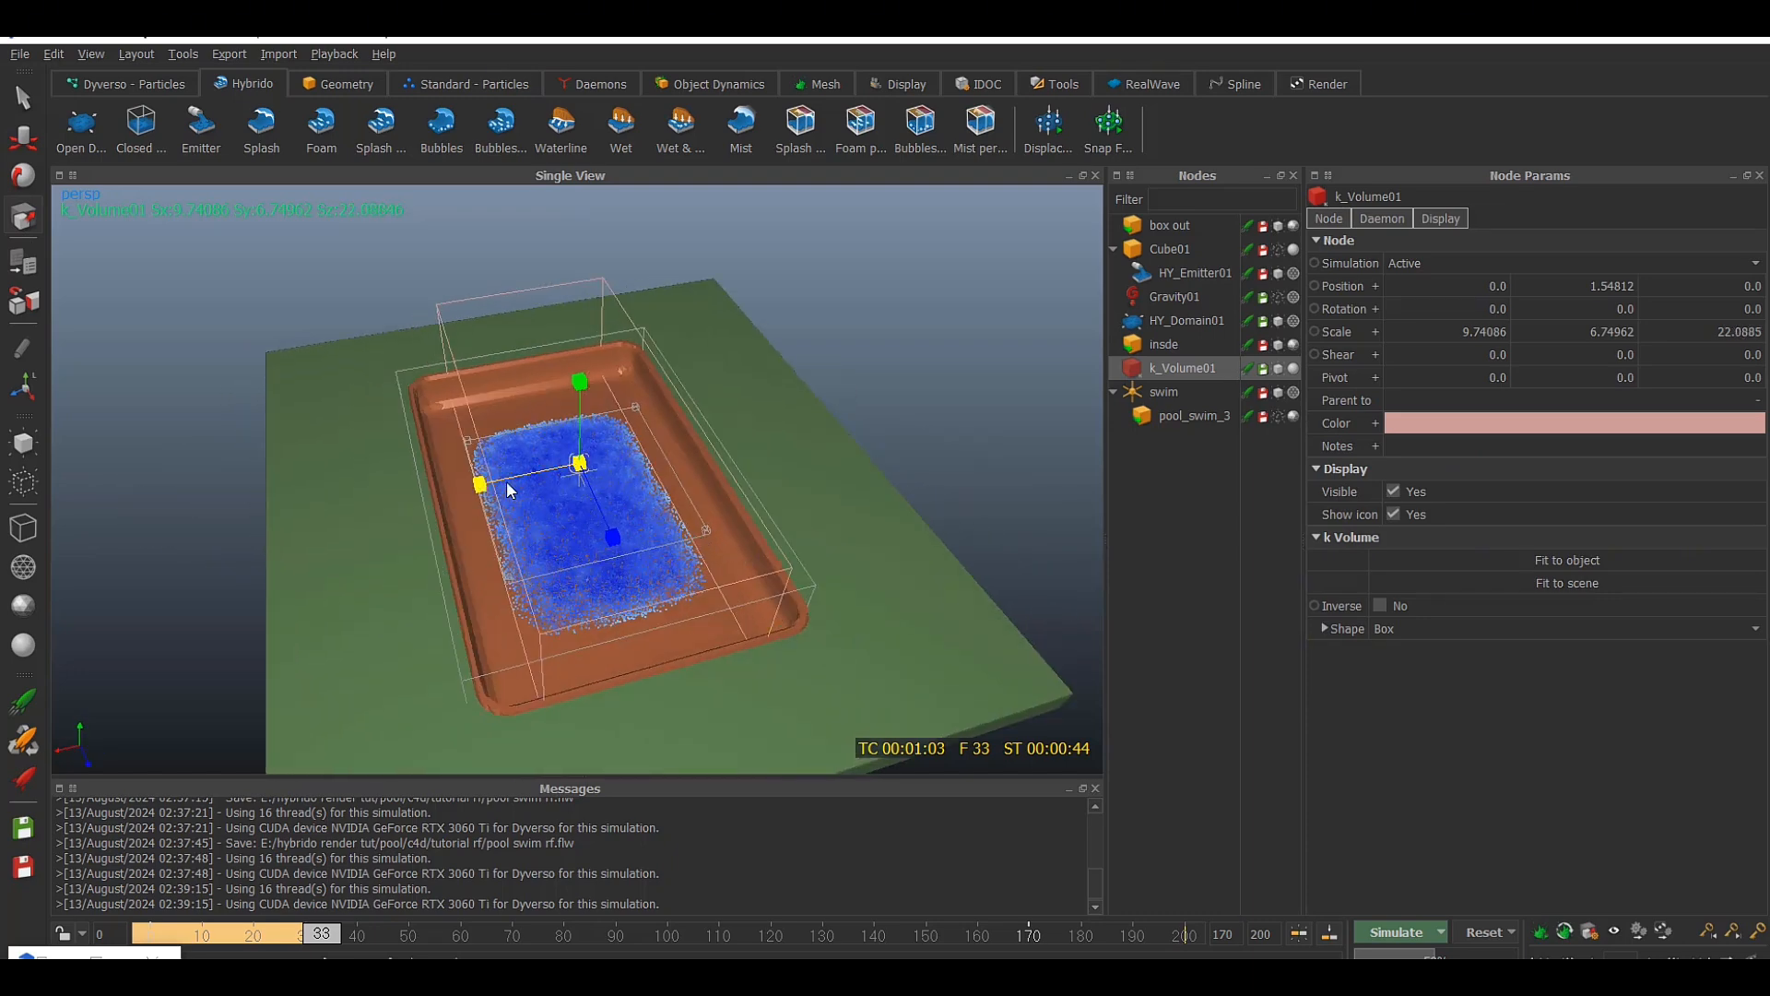
{"action": "left_click_drag", "start_coordinate": [482, 486], "coordinate": [705, 433]}
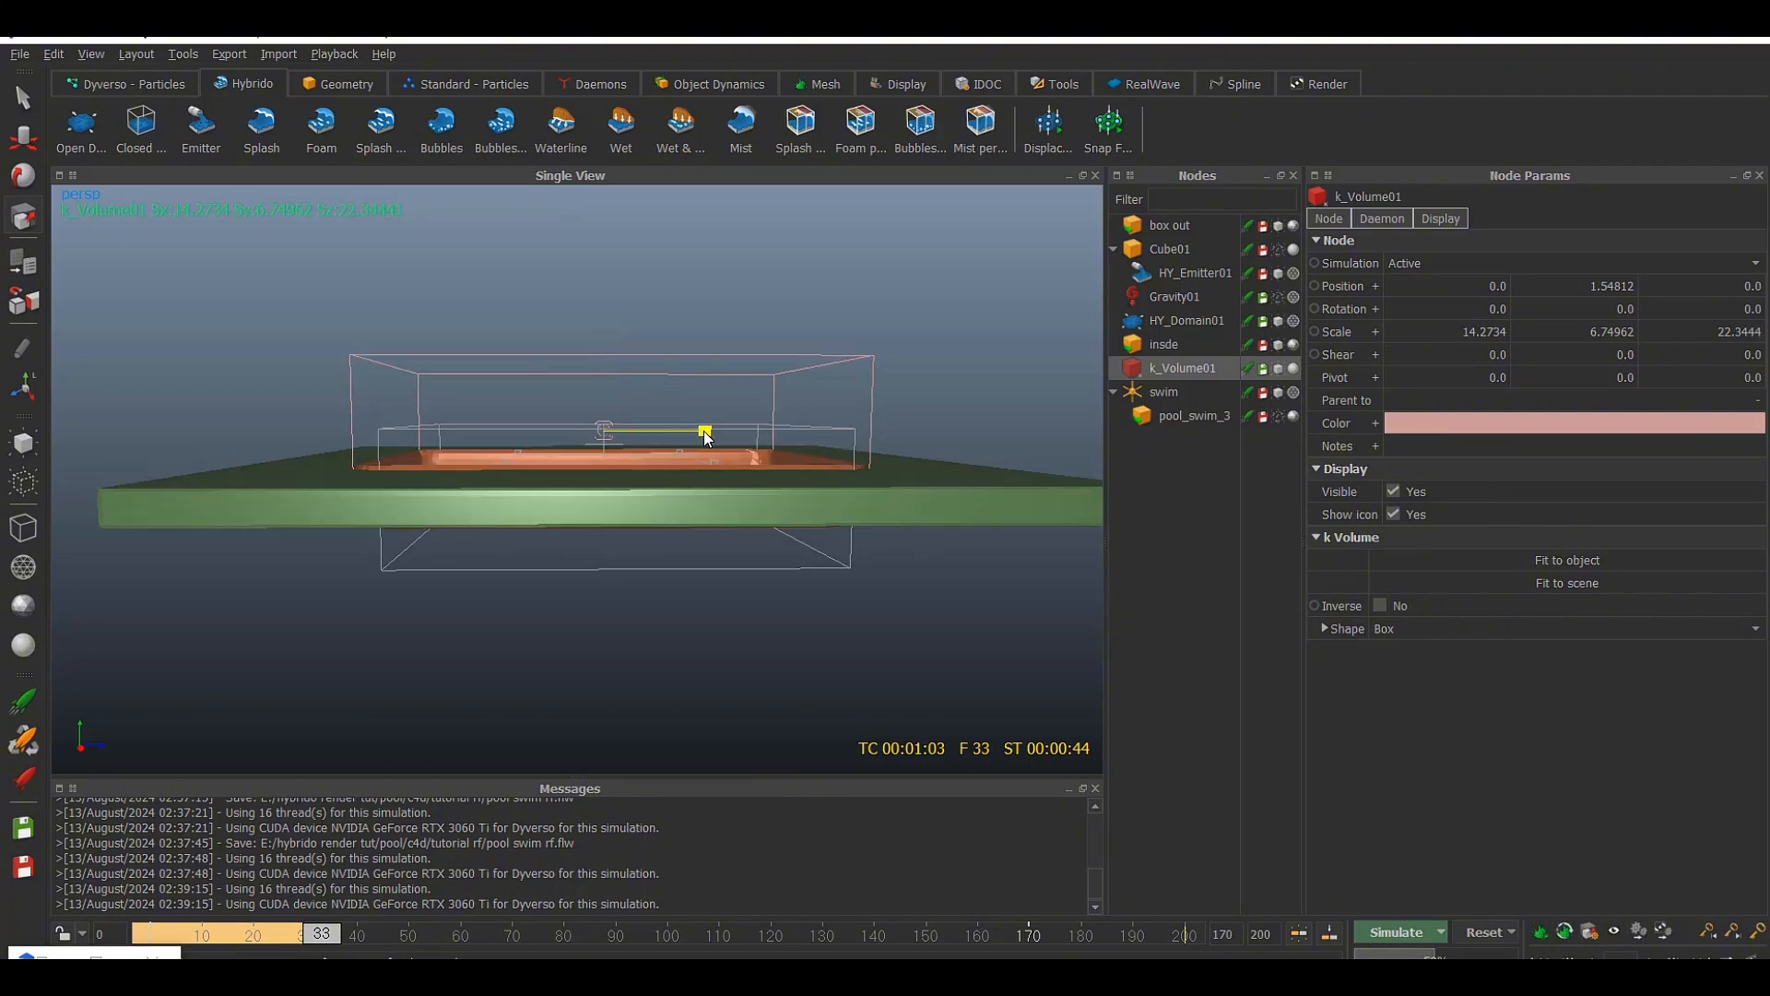
Hide HY_Emitter01 and k_Volume01 so only the pool geometry and the simulated water particles are displayed
{"action": "left_click_drag", "start_coordinate": [813, 440], "coordinate": [758, 494], "text": "alt"}
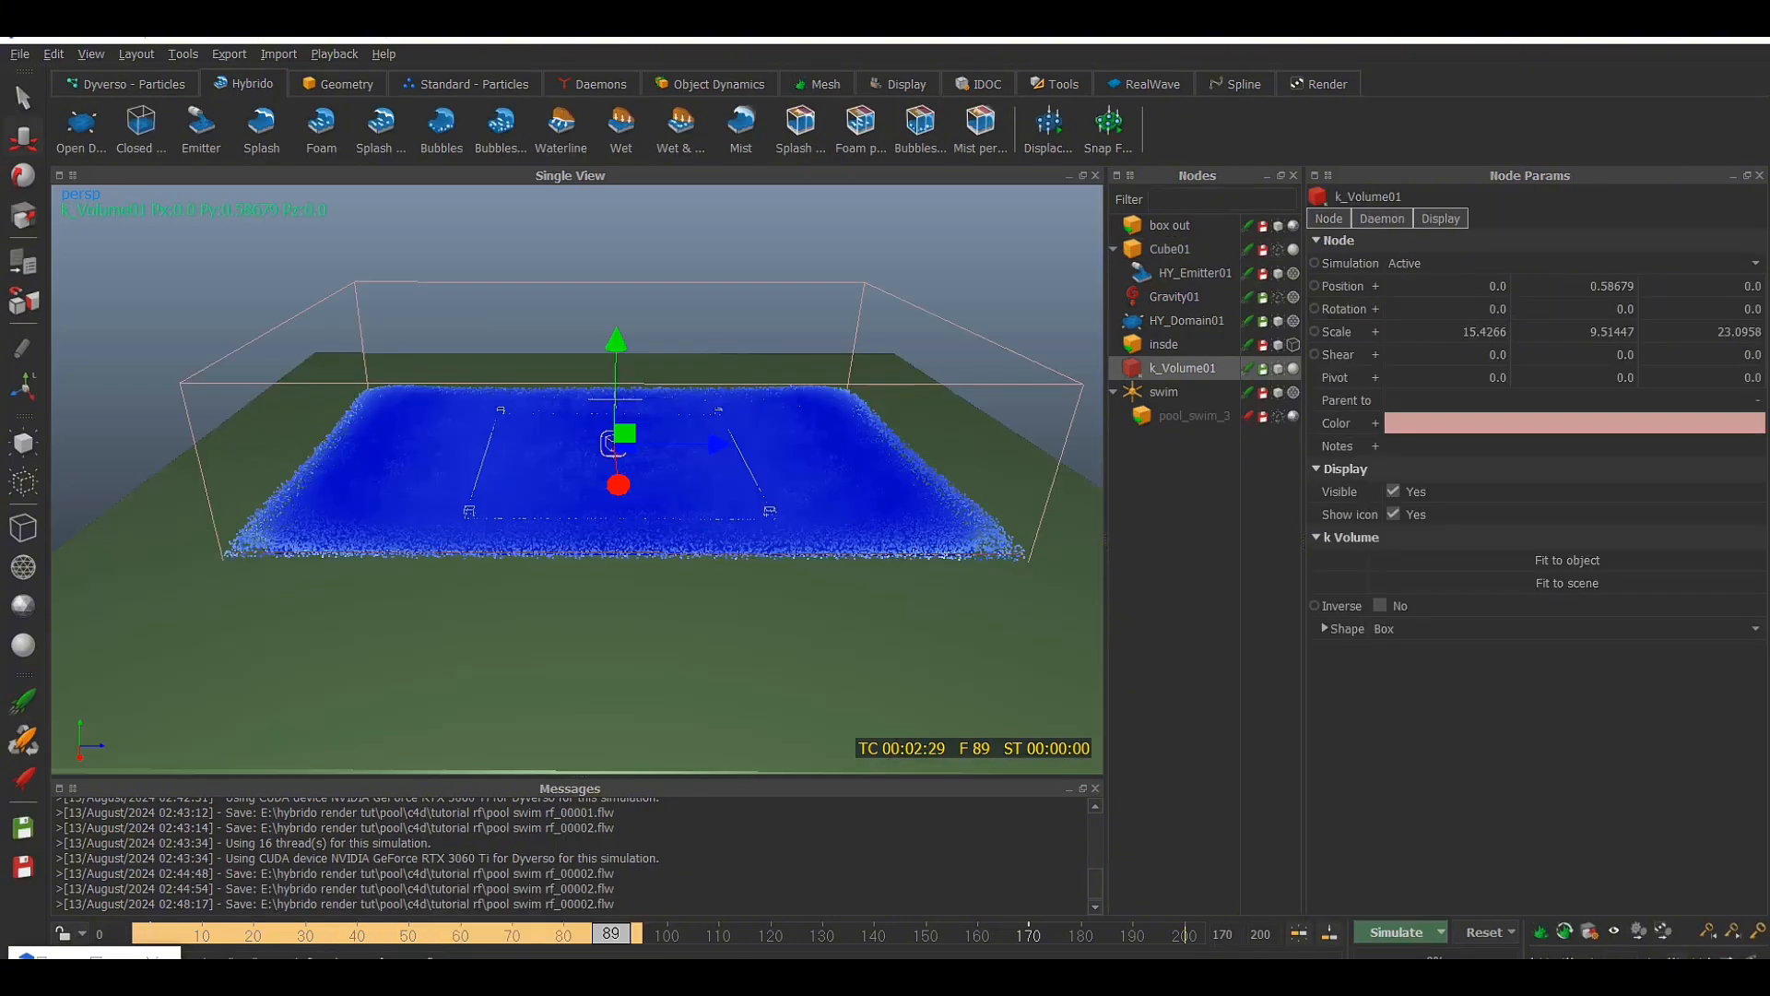
{"action": "scroll", "coordinate": [874, 489], "scroll_direction": "up", "scroll_amount": 3}
{"action": "left_click_drag", "start_coordinate": [871, 540], "coordinate": [754, 472], "text": "alt"}
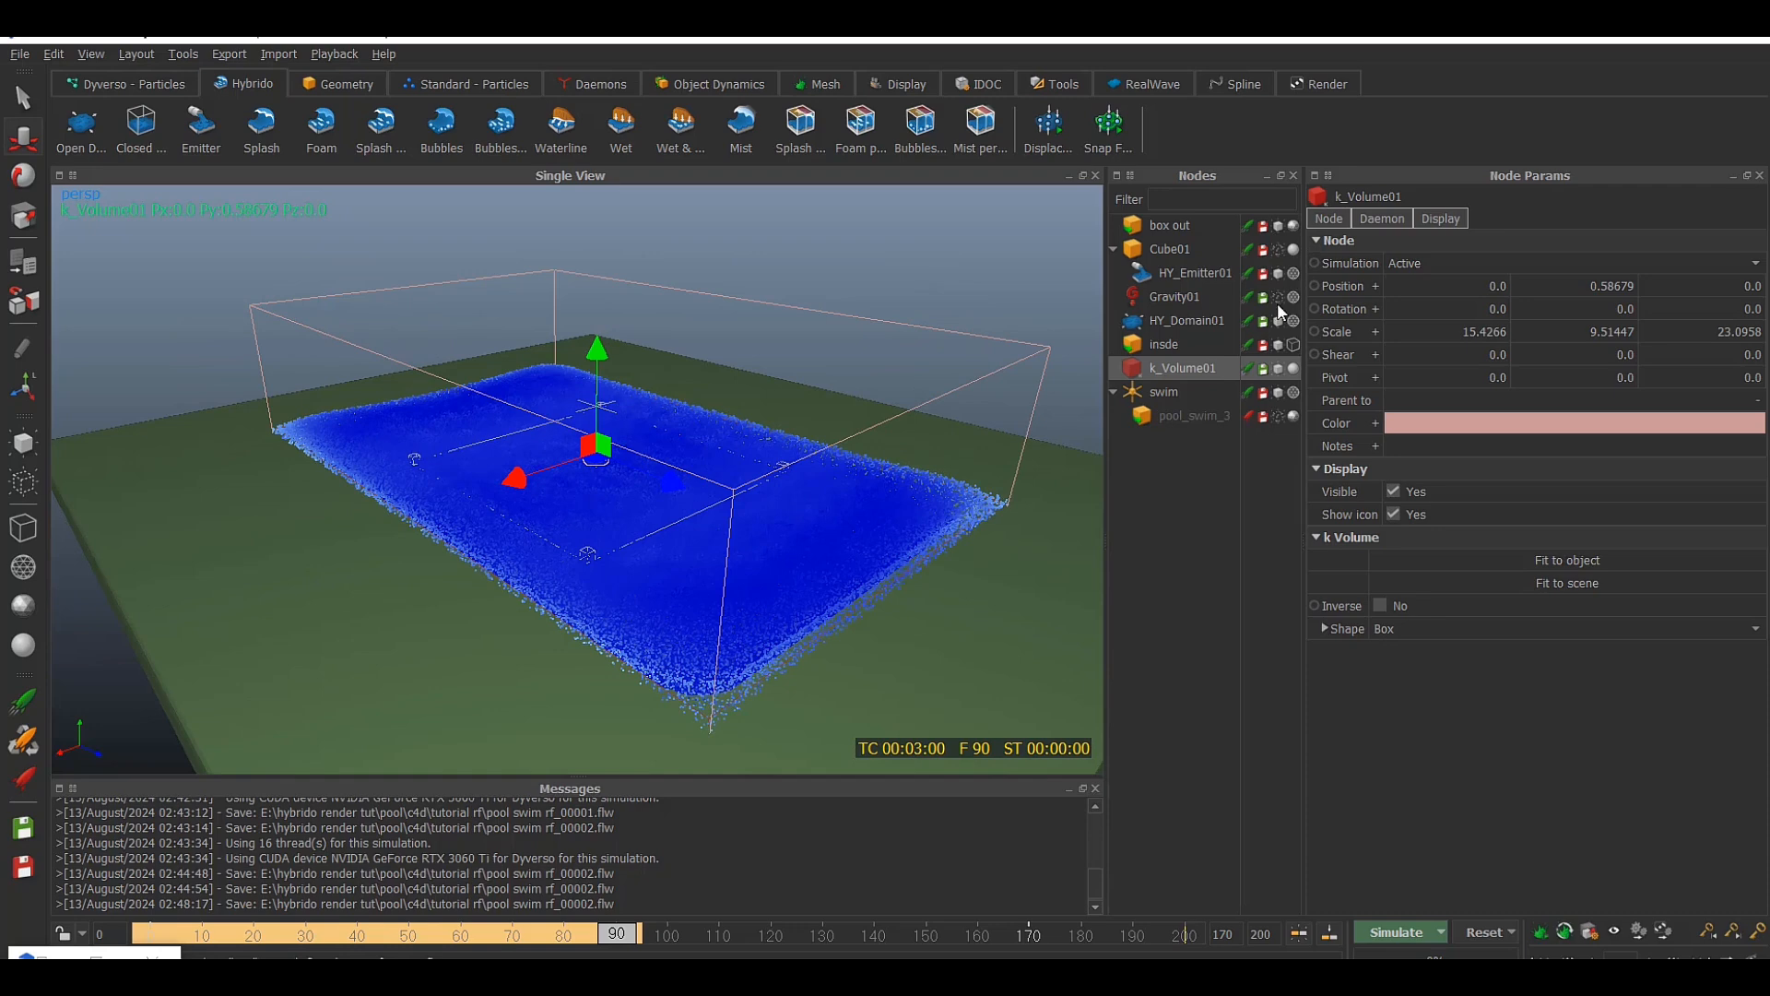
{"action": "left_click", "coordinate": [1277, 273]}
{"action": "left_click_drag", "start_coordinate": [815, 384], "coordinate": [957, 397], "text": "alt"}
{"action": "left_click", "coordinate": [1278, 368]}
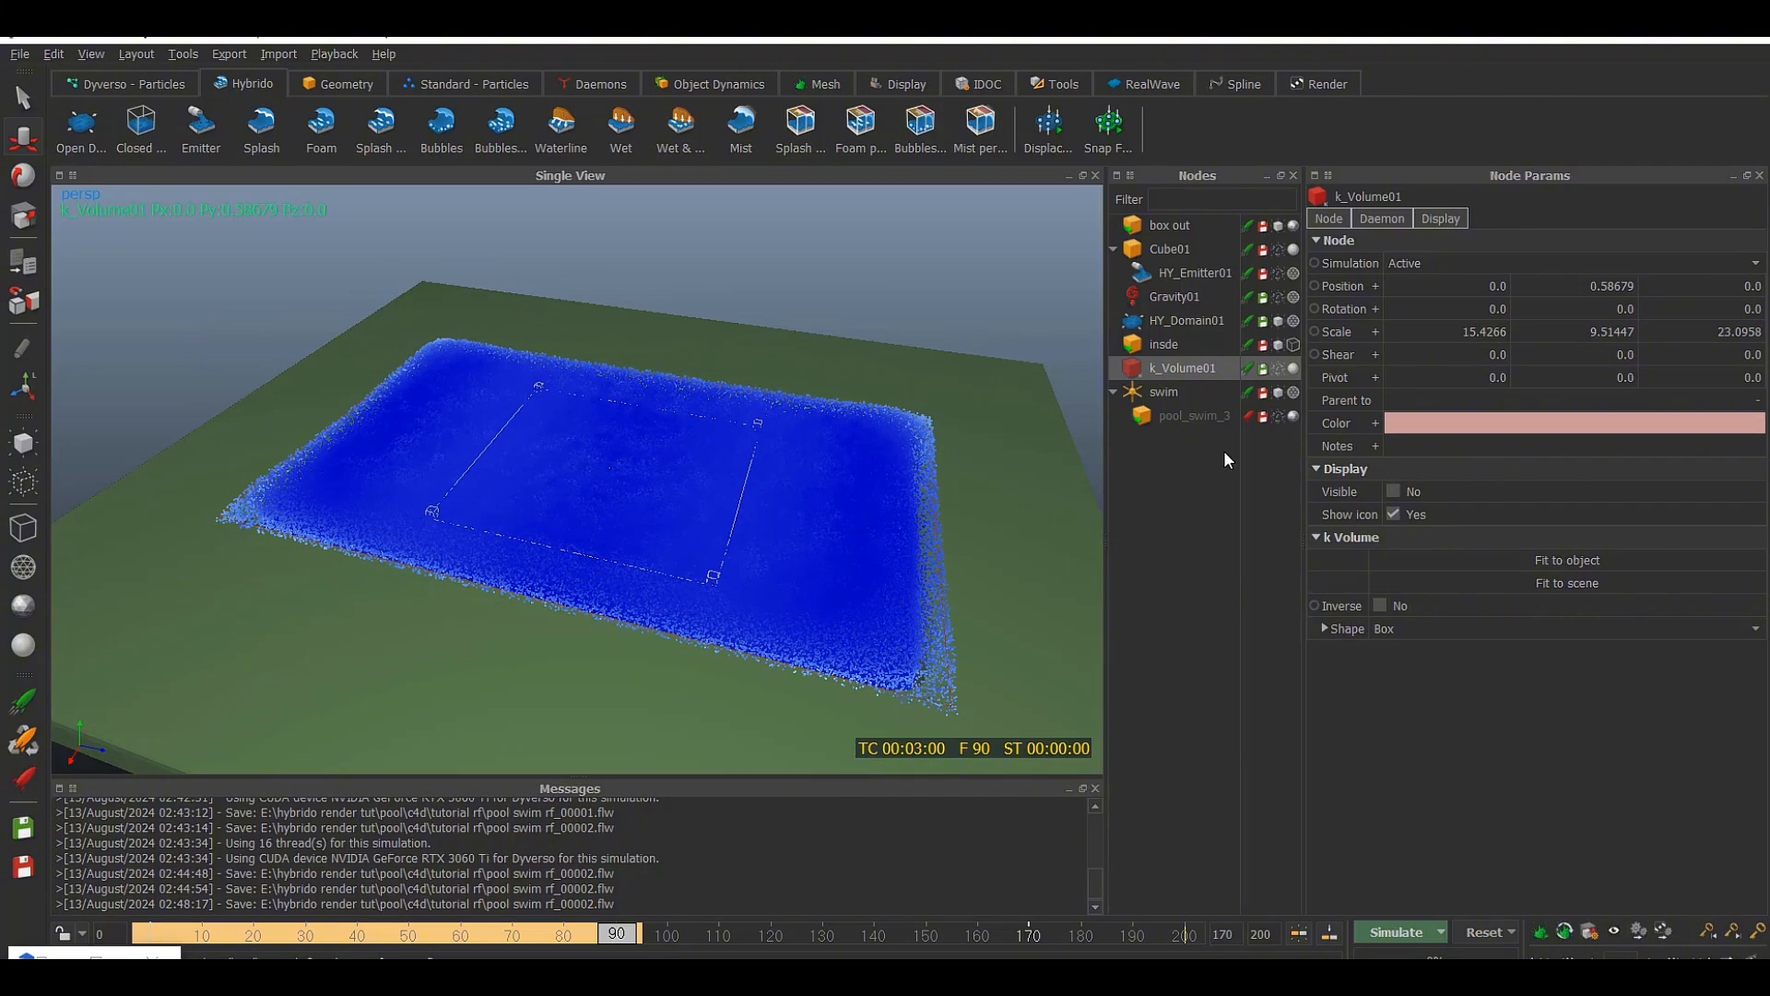
{"action": "left_click_drag", "start_coordinate": [808, 753], "coordinate": [922, 551], "text": "alt"}
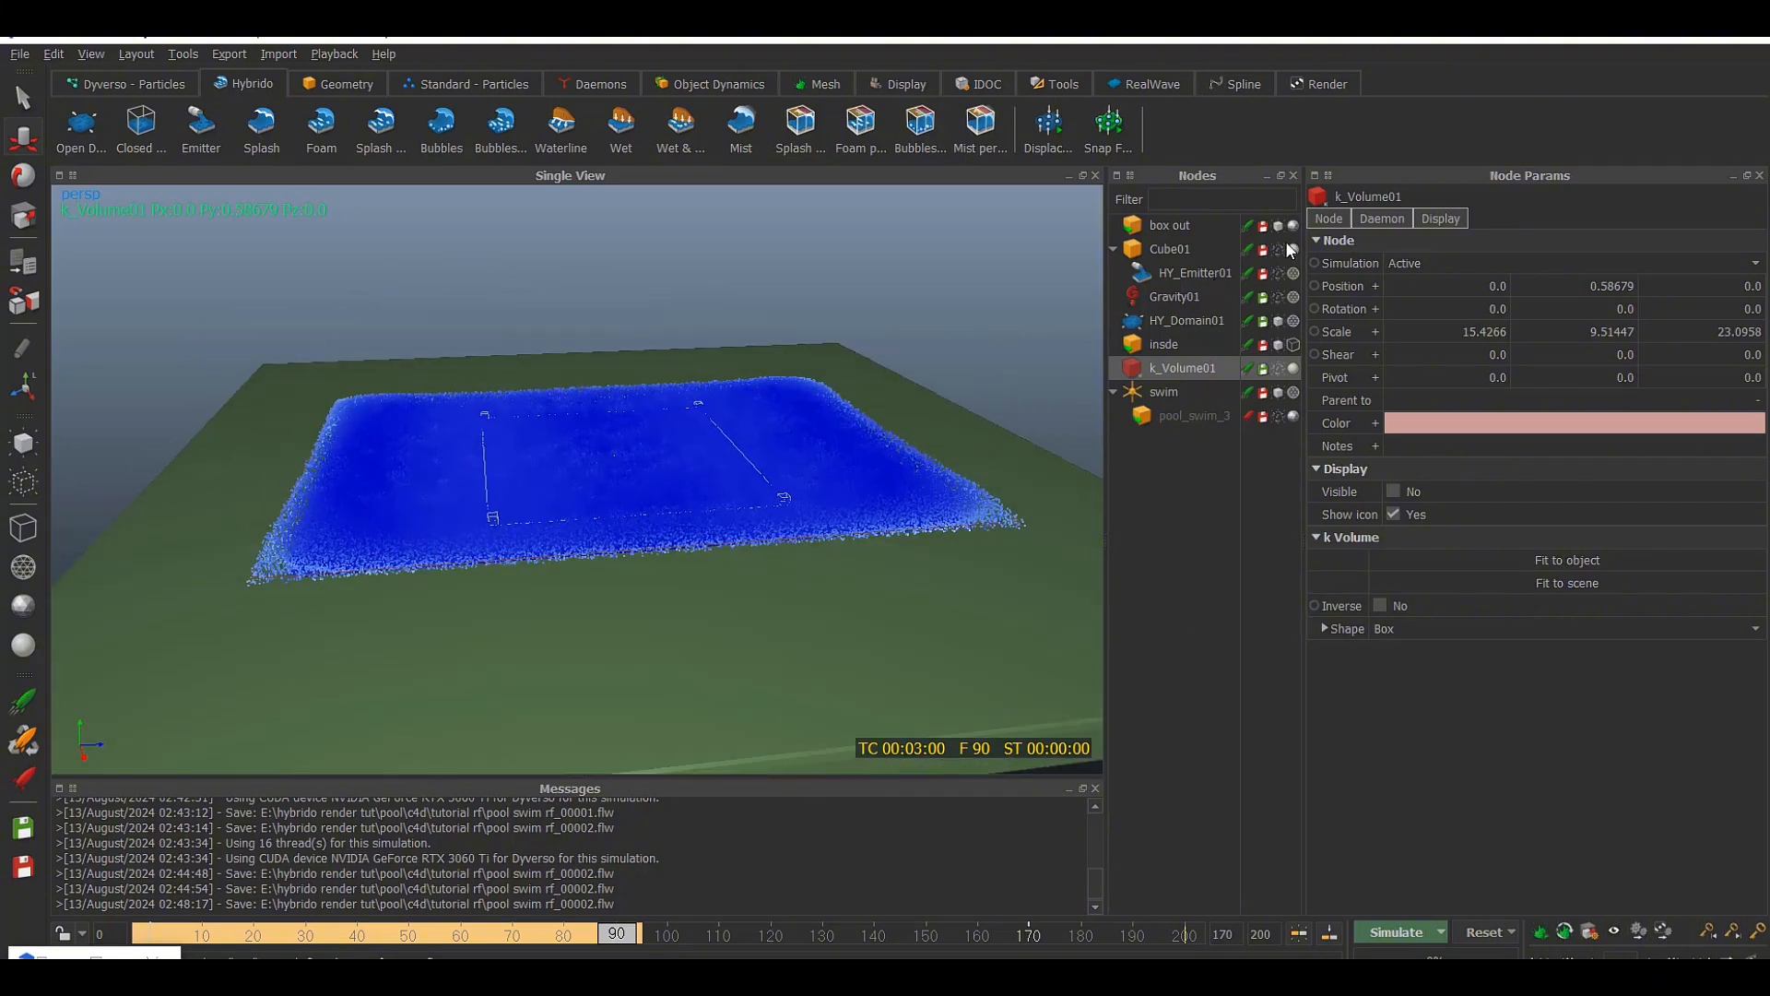
Make the current particle fill of HY_Domain01 its initial state
{"action": "left_click", "coordinate": [1187, 320]}
{"action": "left_click", "coordinate": [1332, 217]}
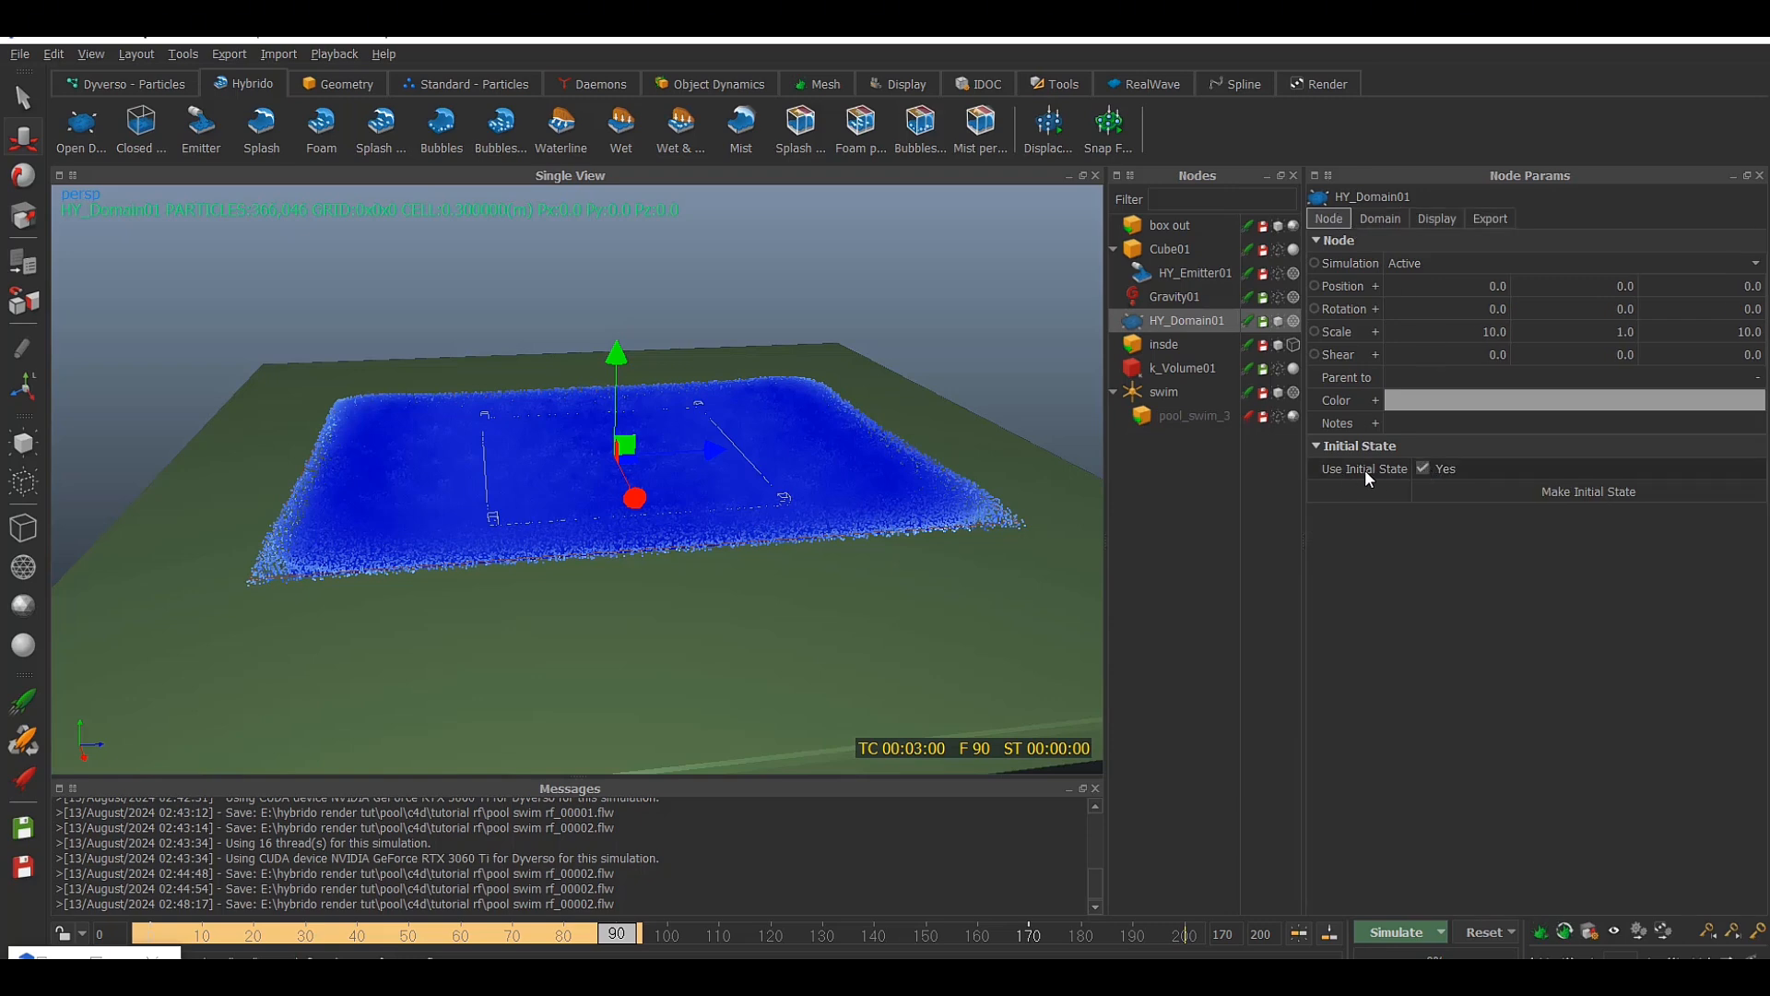
{"action": "left_click", "coordinate": [1606, 493]}
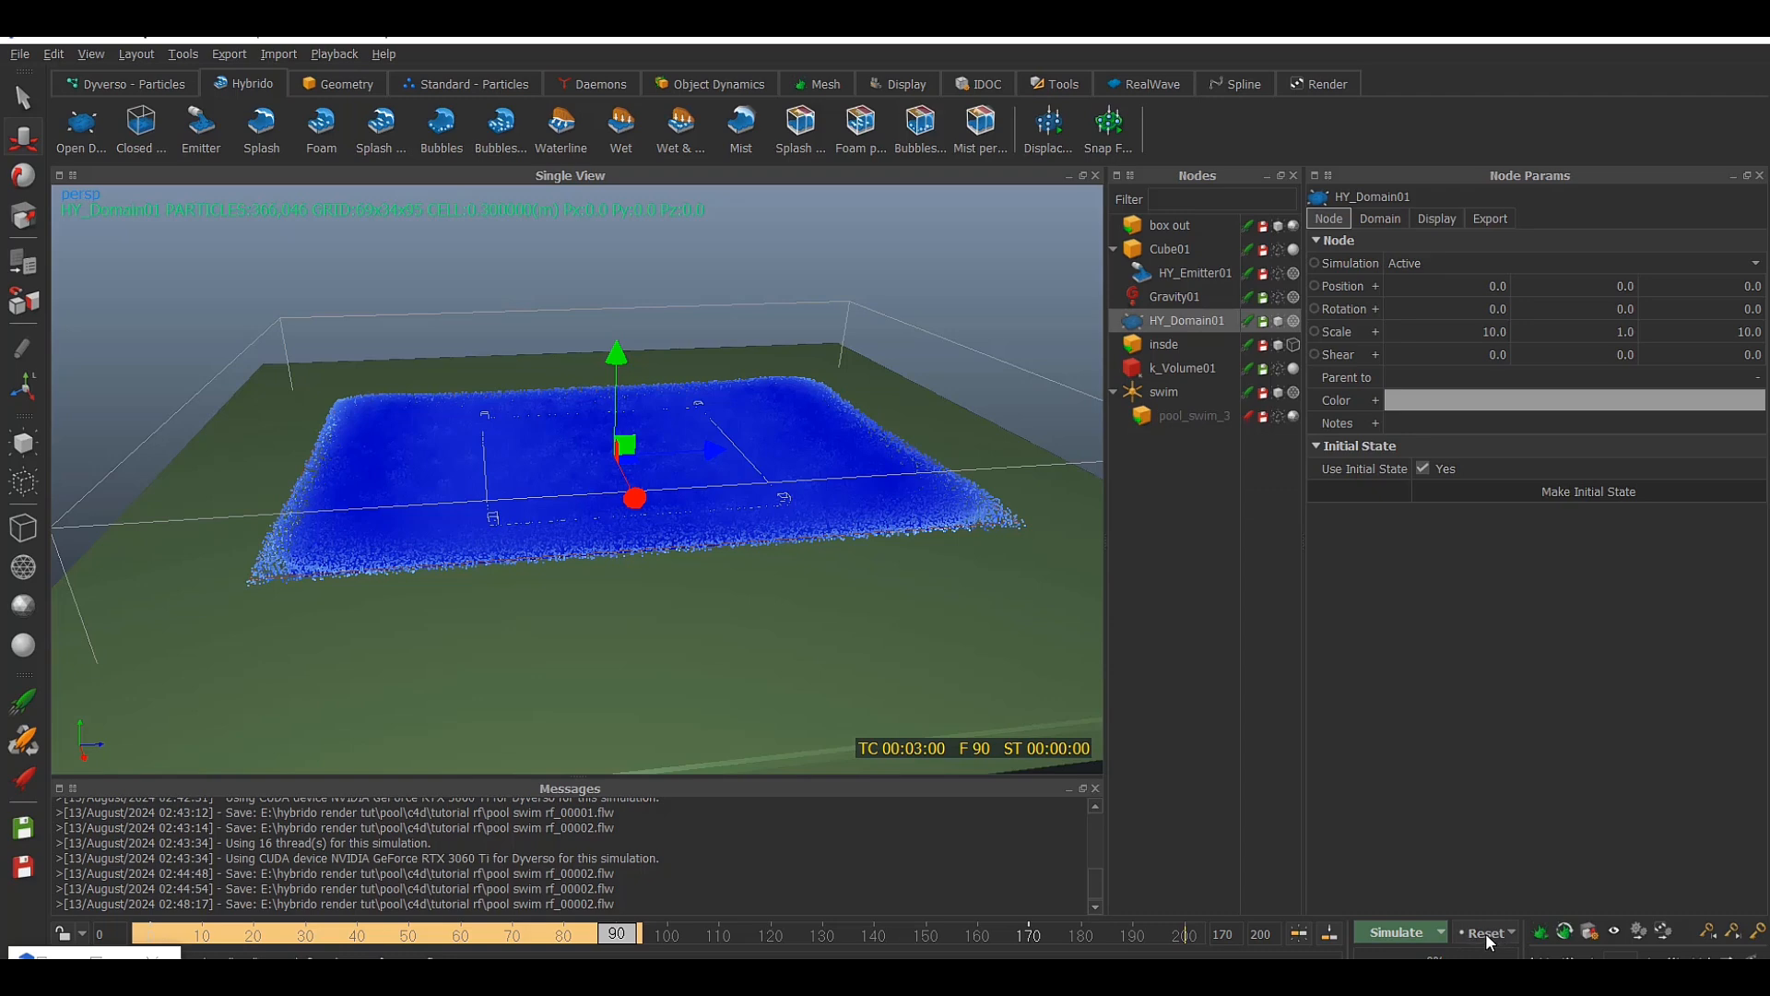
{"action": "left_click", "coordinate": [1485, 933]}
{"action": "left_click", "coordinate": [997, 441]}
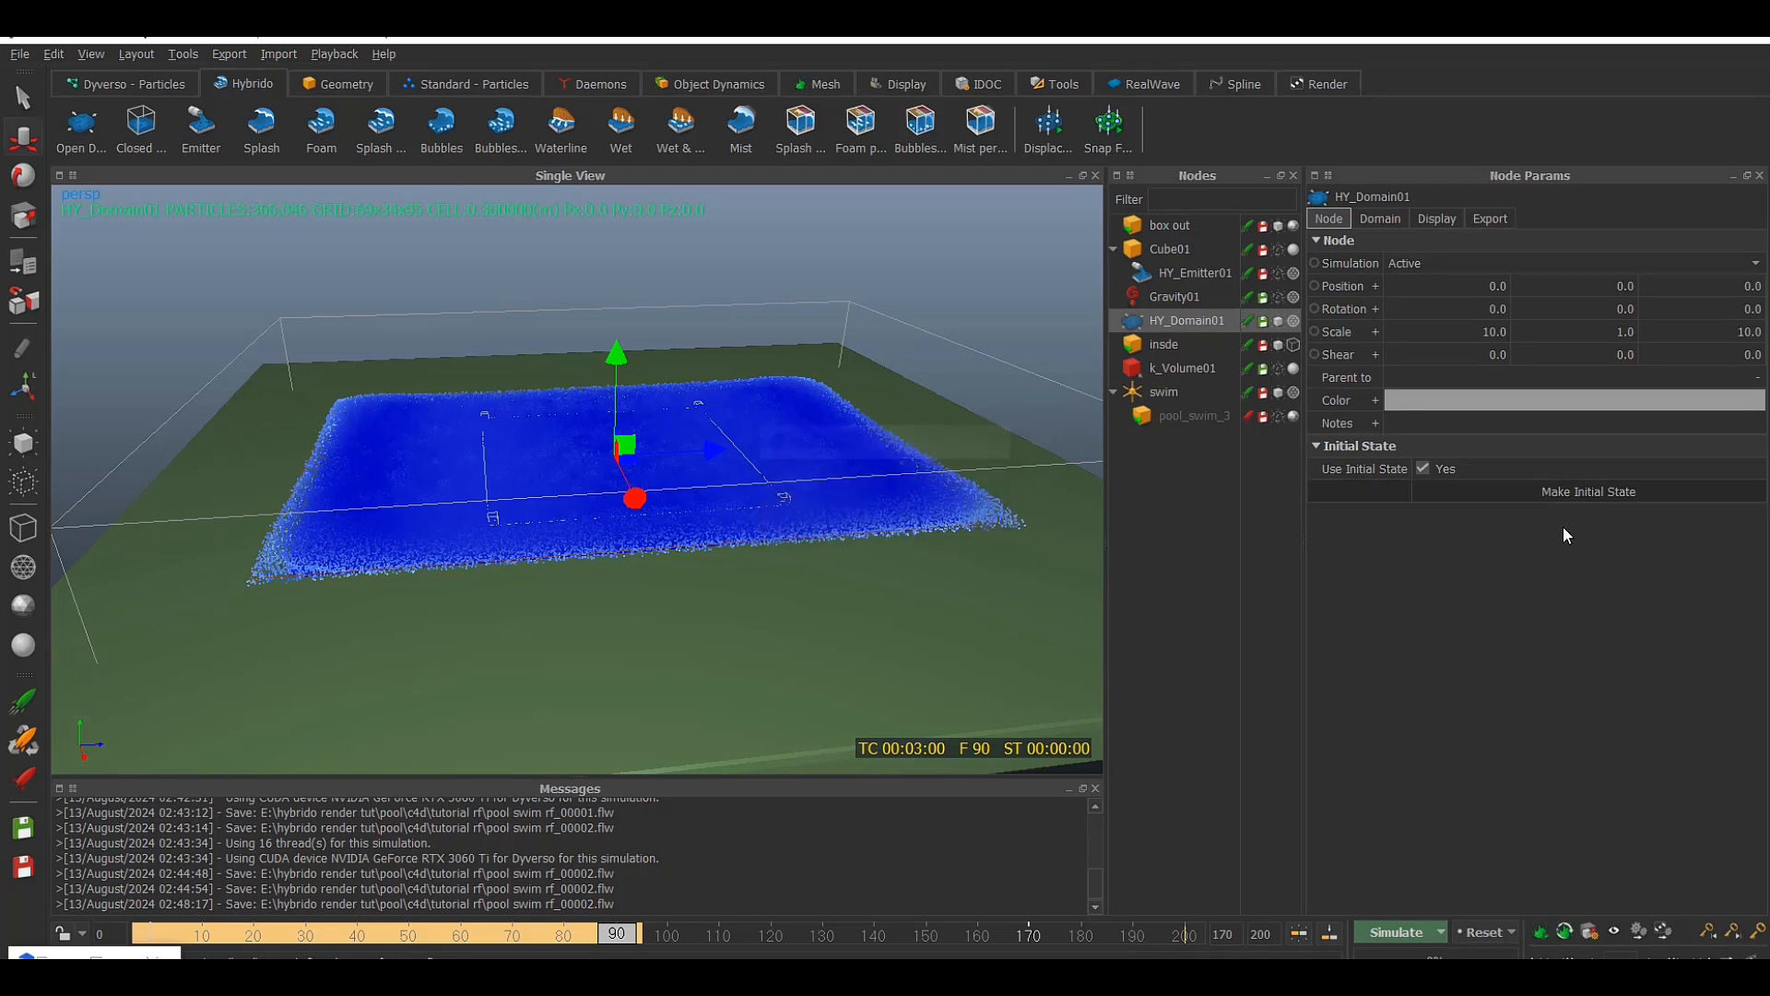
{"action": "left_click", "coordinate": [1574, 496]}
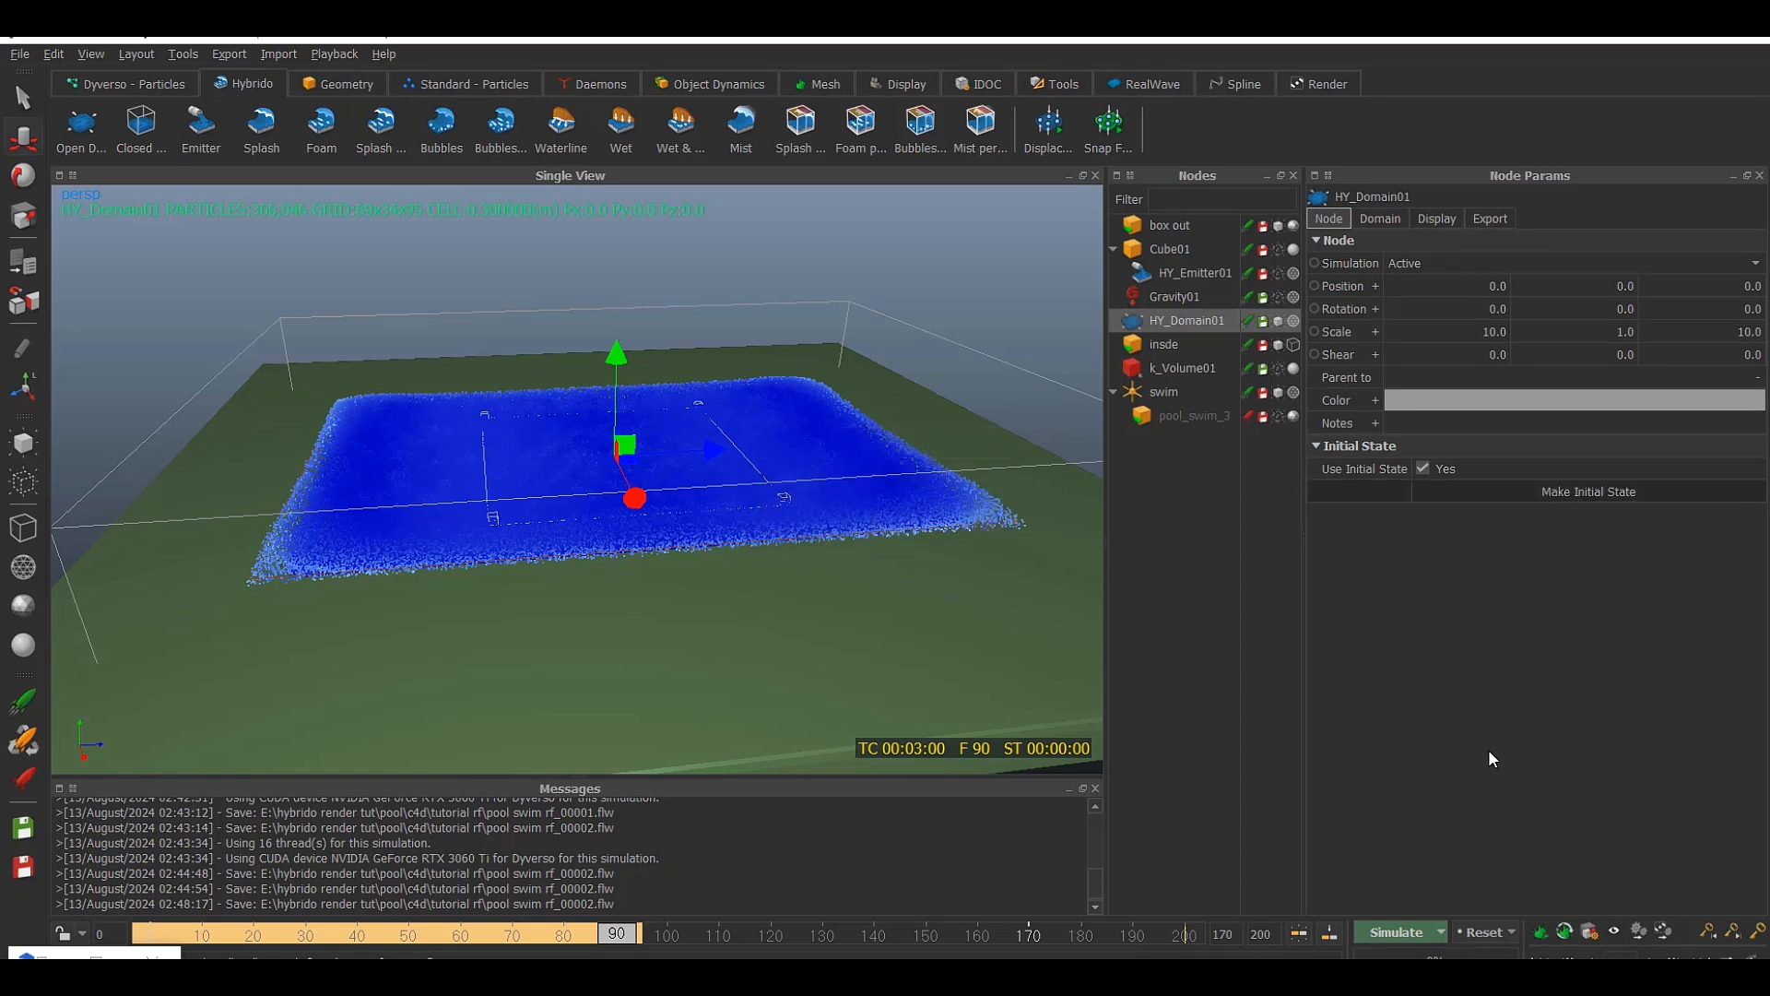
Reset the simulation to frame 0 and inspect the water particles in the pool
{"action": "left_click", "coordinate": [1488, 932]}
{"action": "left_click", "coordinate": [889, 508]}
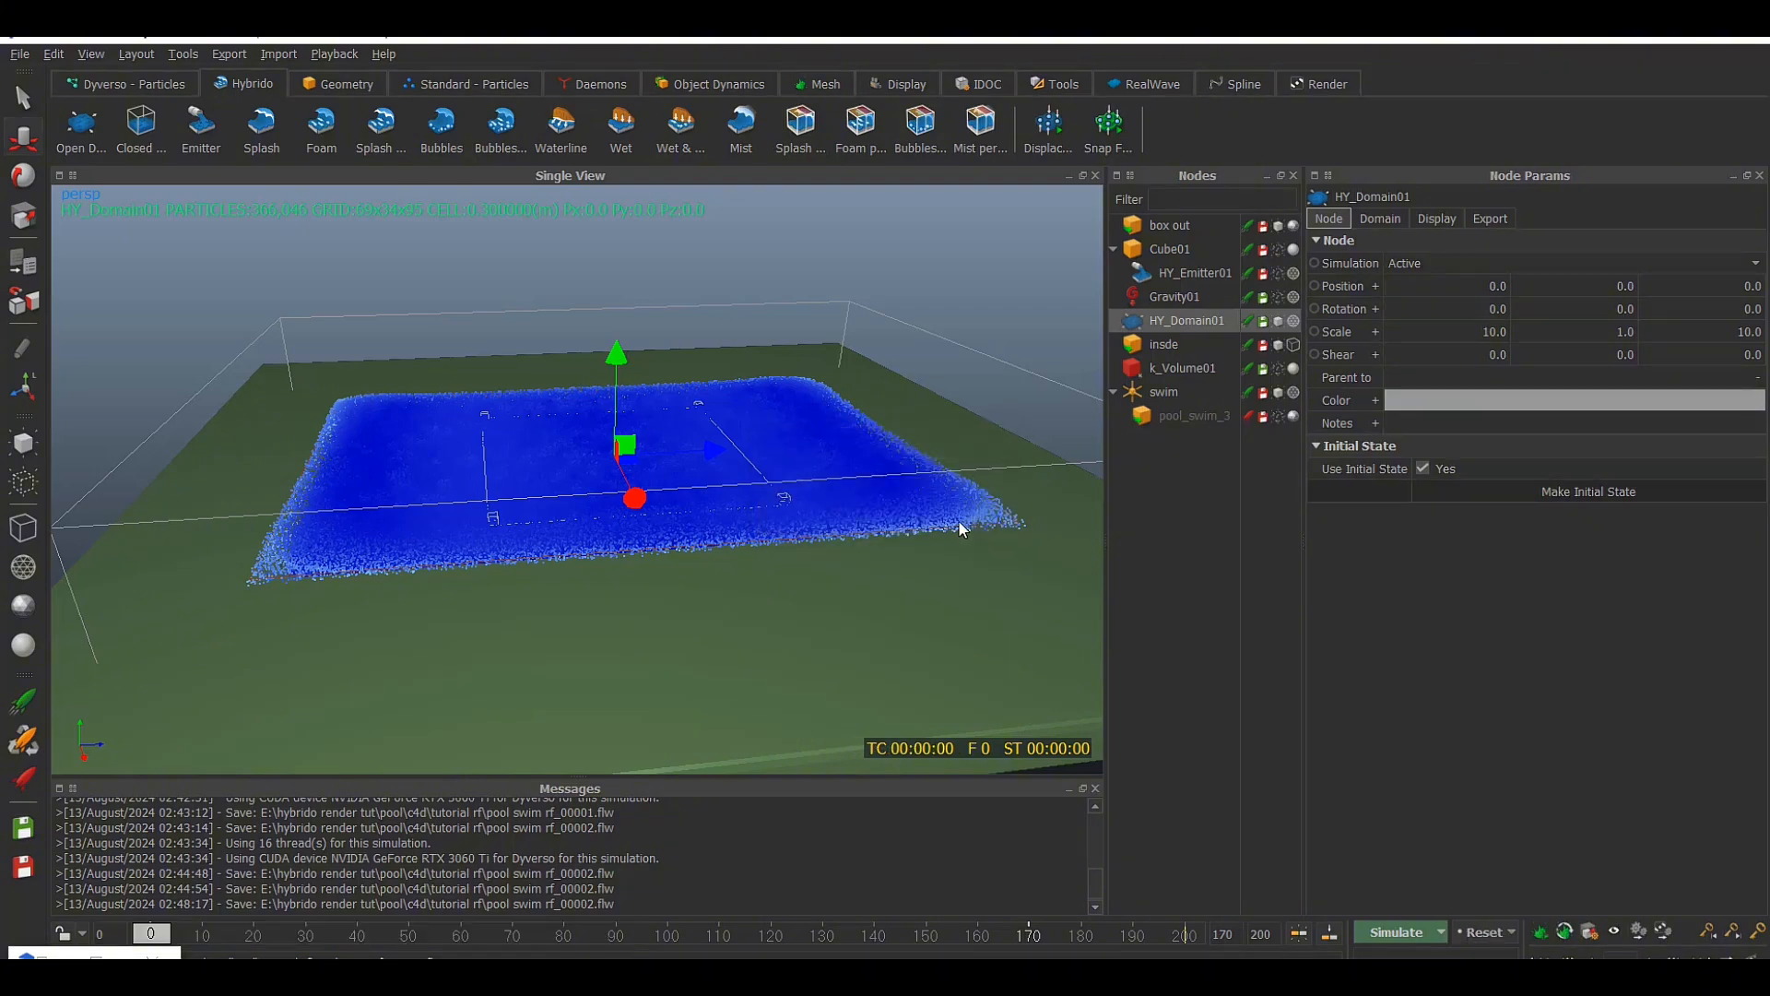
{"action": "left_click_drag", "start_coordinate": [960, 522], "coordinate": [771, 480], "text": "alt"}
{"action": "scroll", "coordinate": [755, 495], "scroll_direction": "up", "scroll_amount": 4}
{"action": "scroll", "coordinate": [754, 494], "scroll_direction": "down", "scroll_amount": 3}
Activate pool_swim_3, hide HY_Domain01, and show the swimmer mesh in the pool
{"action": "left_click", "coordinate": [1249, 416]}
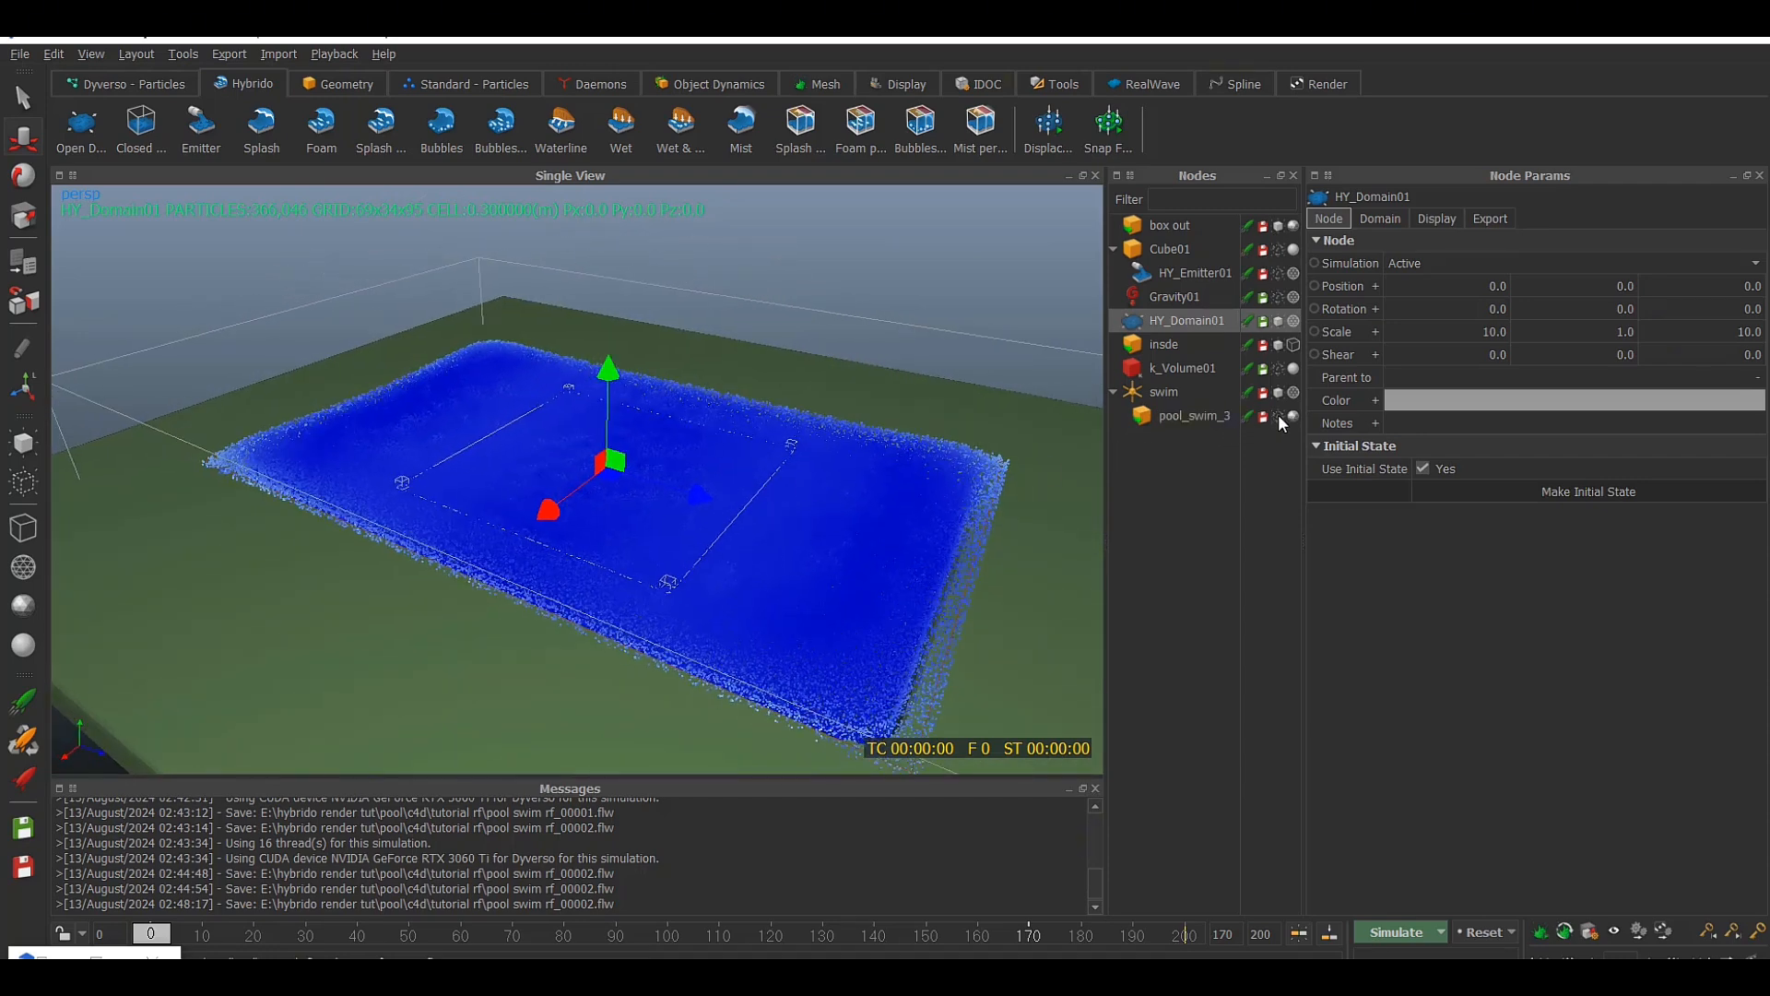
{"action": "left_click_drag", "start_coordinate": [953, 488], "coordinate": [1254, 379], "text": "alt"}
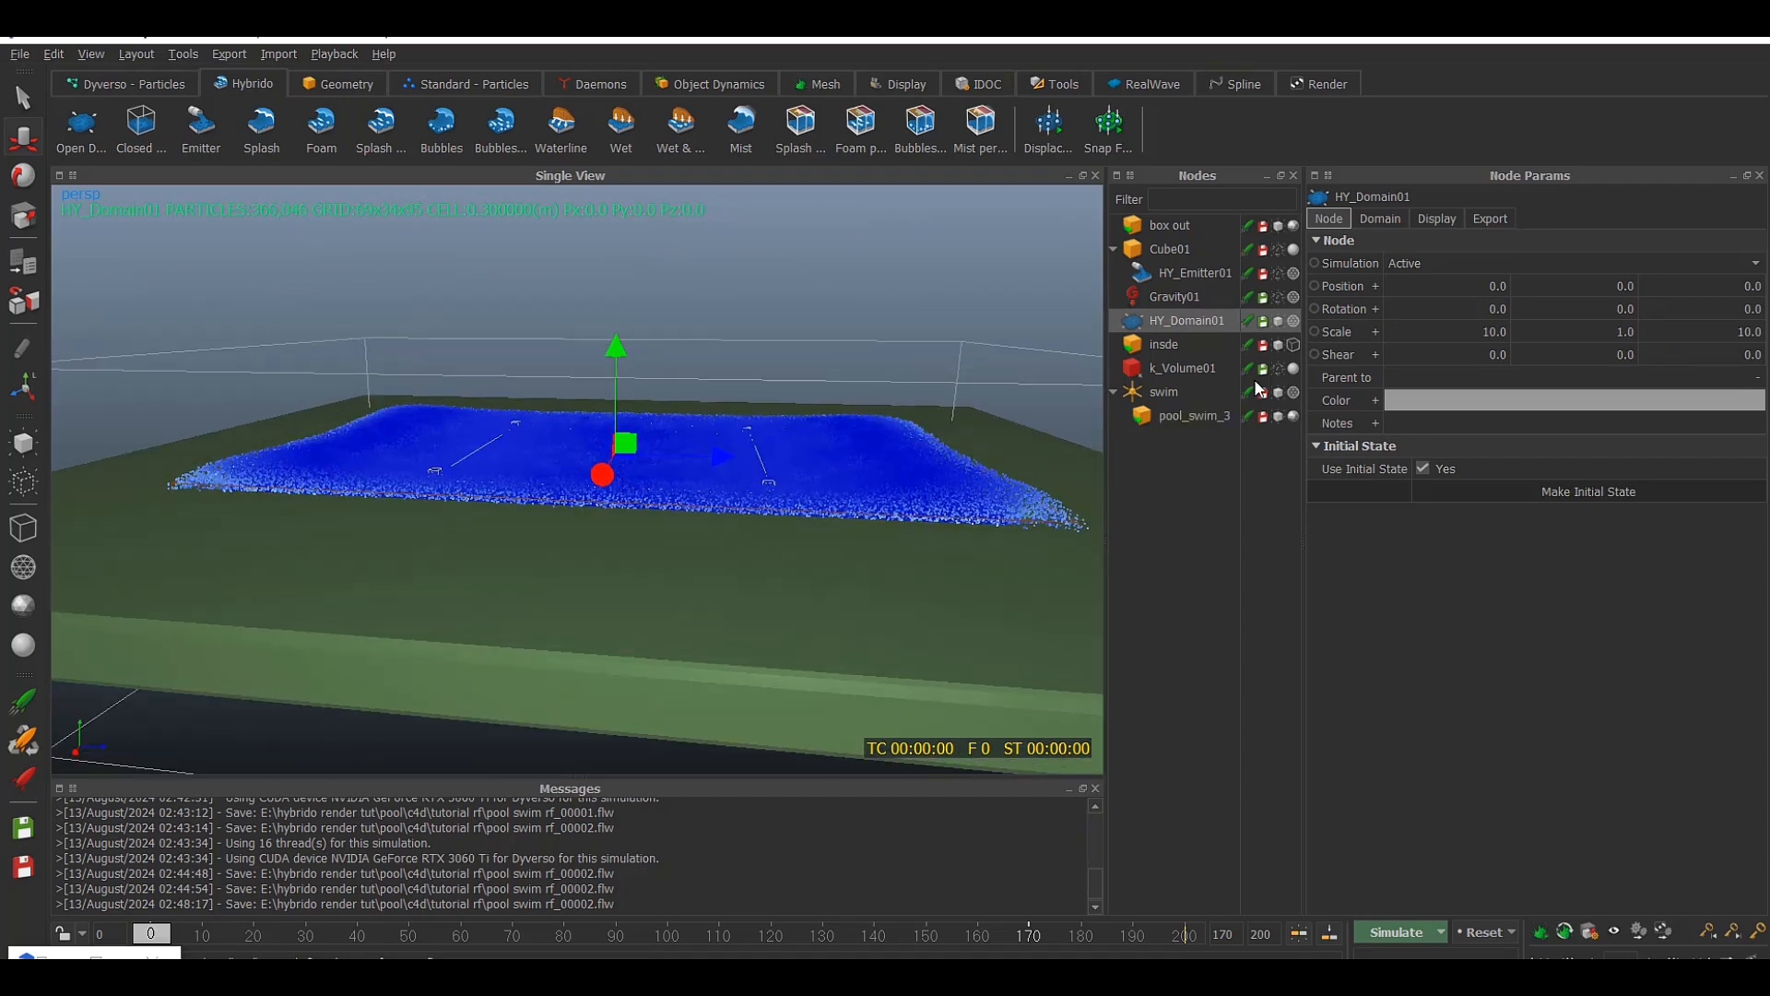
{"action": "left_click", "coordinate": [1279, 321]}
{"action": "left_click_drag", "start_coordinate": [1039, 406], "coordinate": [904, 461], "text": "alt"}
{"action": "left_click", "coordinate": [1272, 417]}
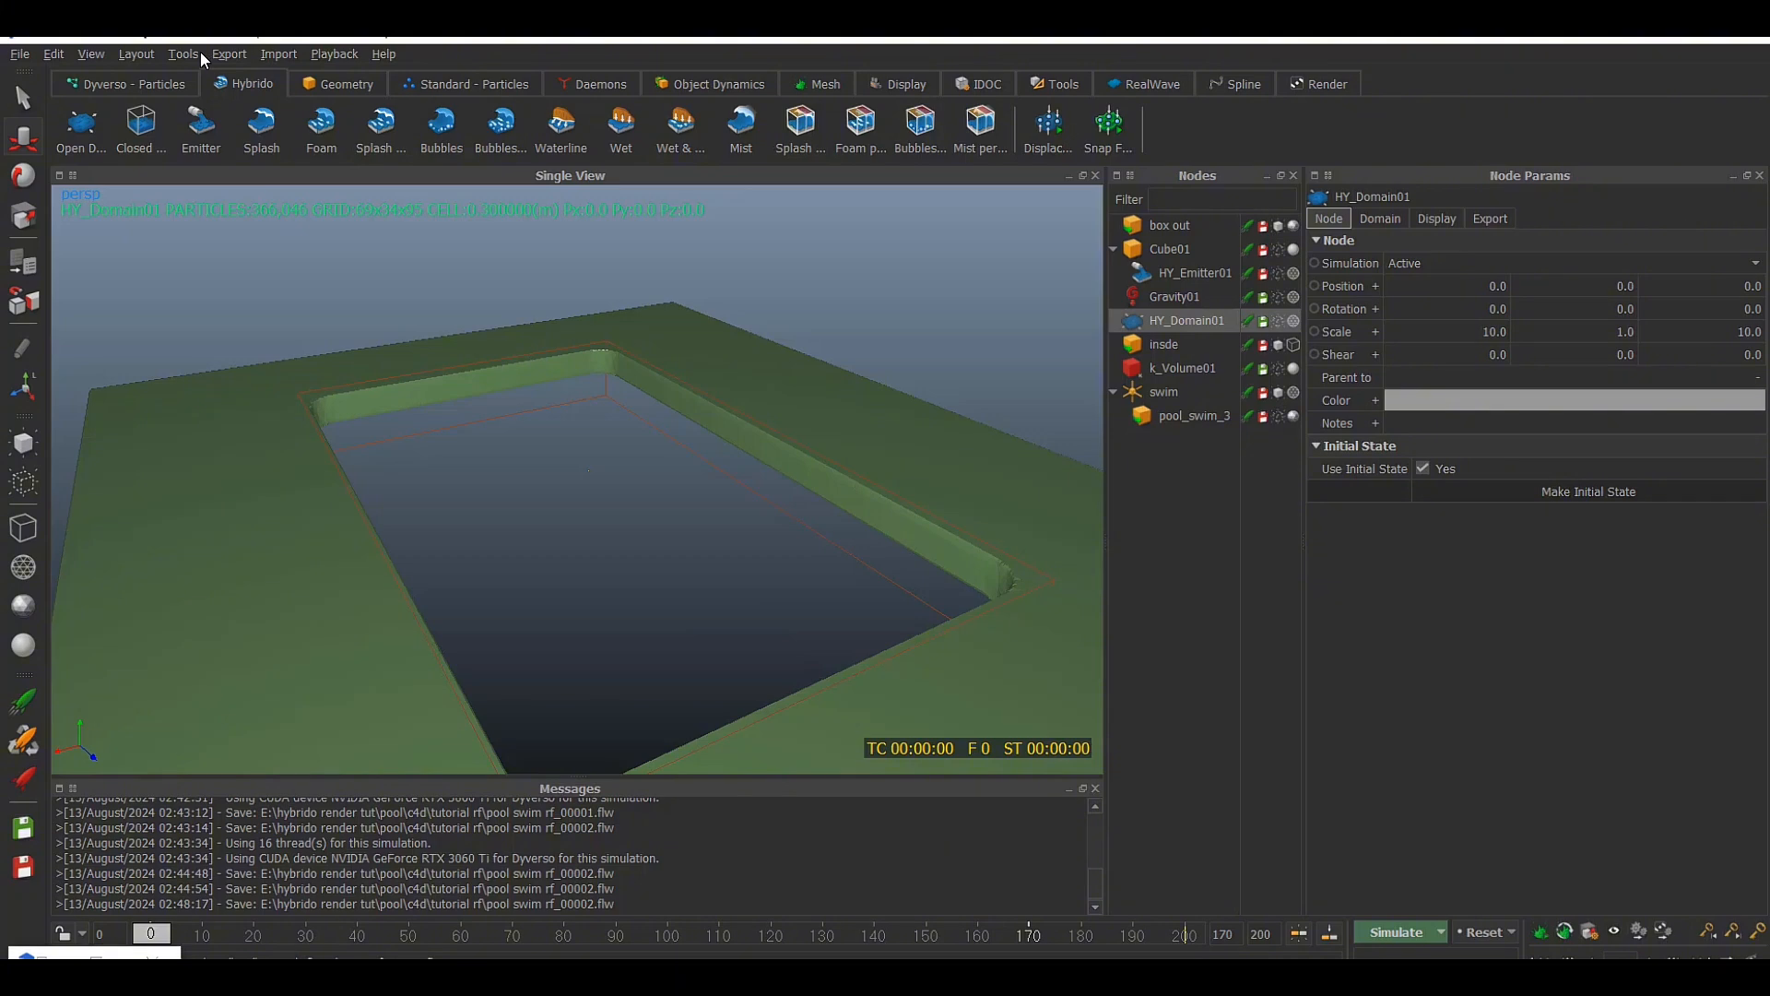
{"action": "left_click", "coordinate": [1271, 416]}
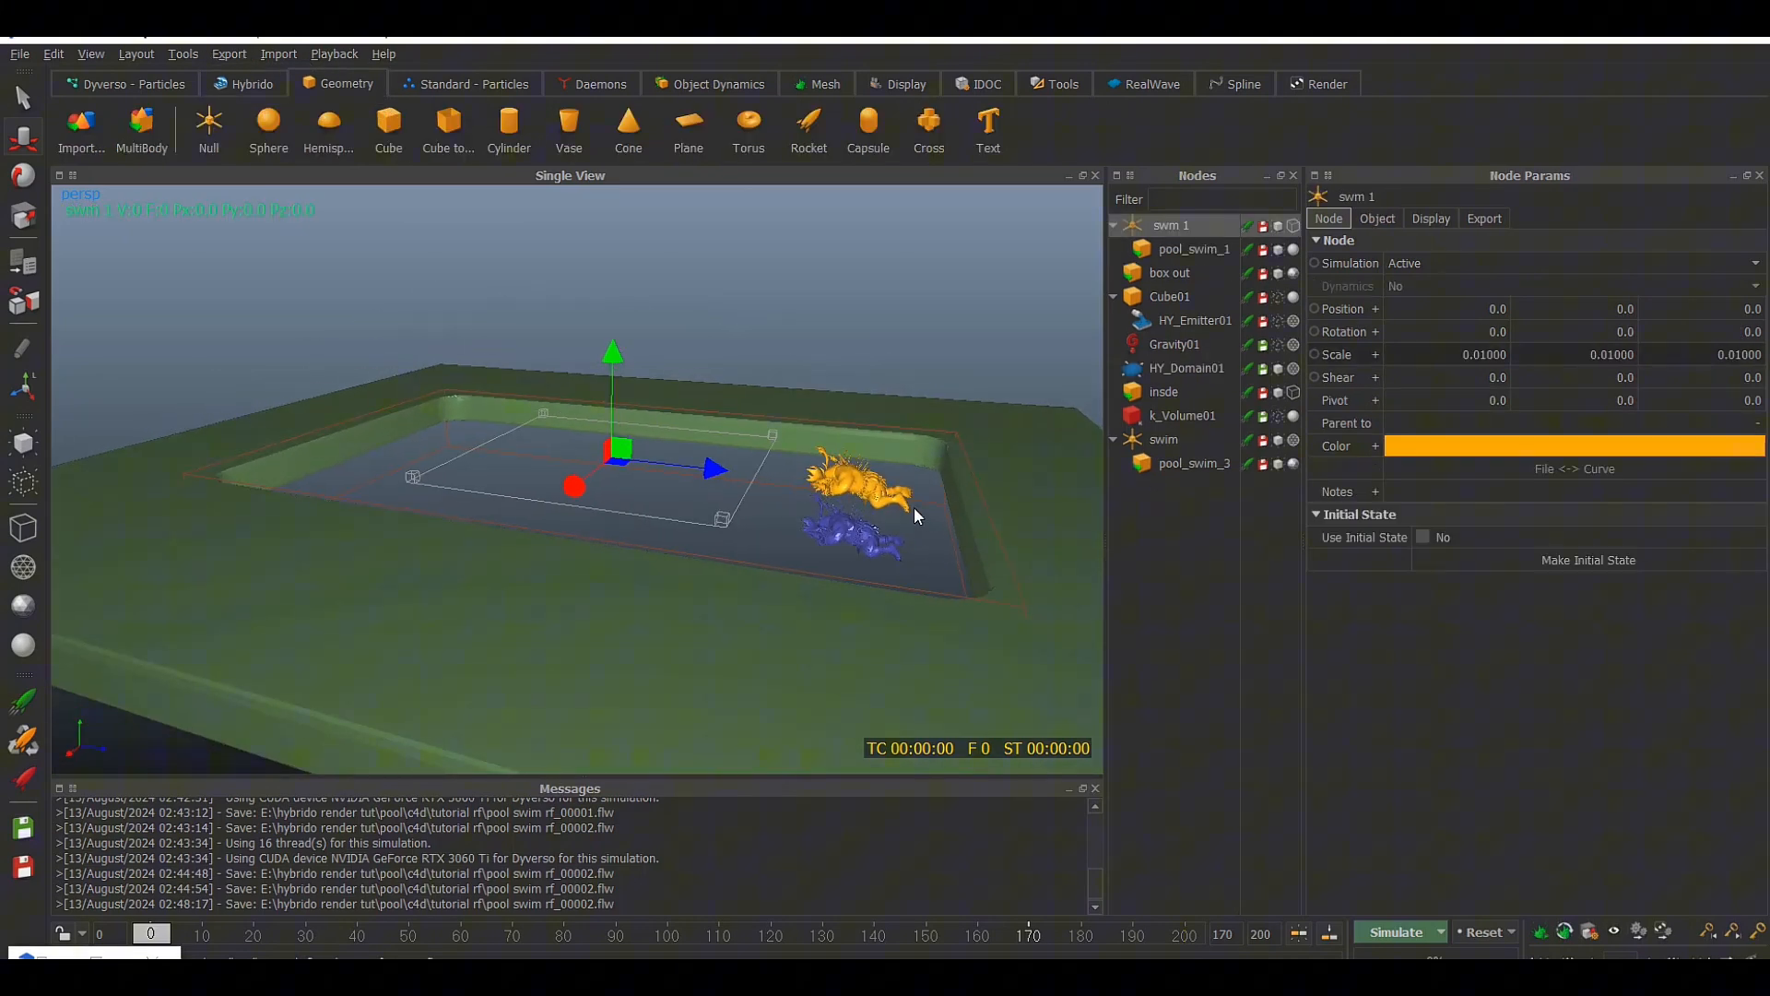
{"action": "mouse_move", "coordinate": [915, 507]}
{"action": "left_mouse_down", "text": "alt"}
{"action": "mouse_move", "coordinate": [816, 487]}
{"action": "mouse_move", "coordinate": [902, 503]}
{"action": "left_mouse_up", "text": "alt"}
Link pool_swim_1 to HY_Domain01 in the Relationship Editor, and deactivate and hide pool_swim_3
{"action": "left_click", "coordinate": [1170, 252]}
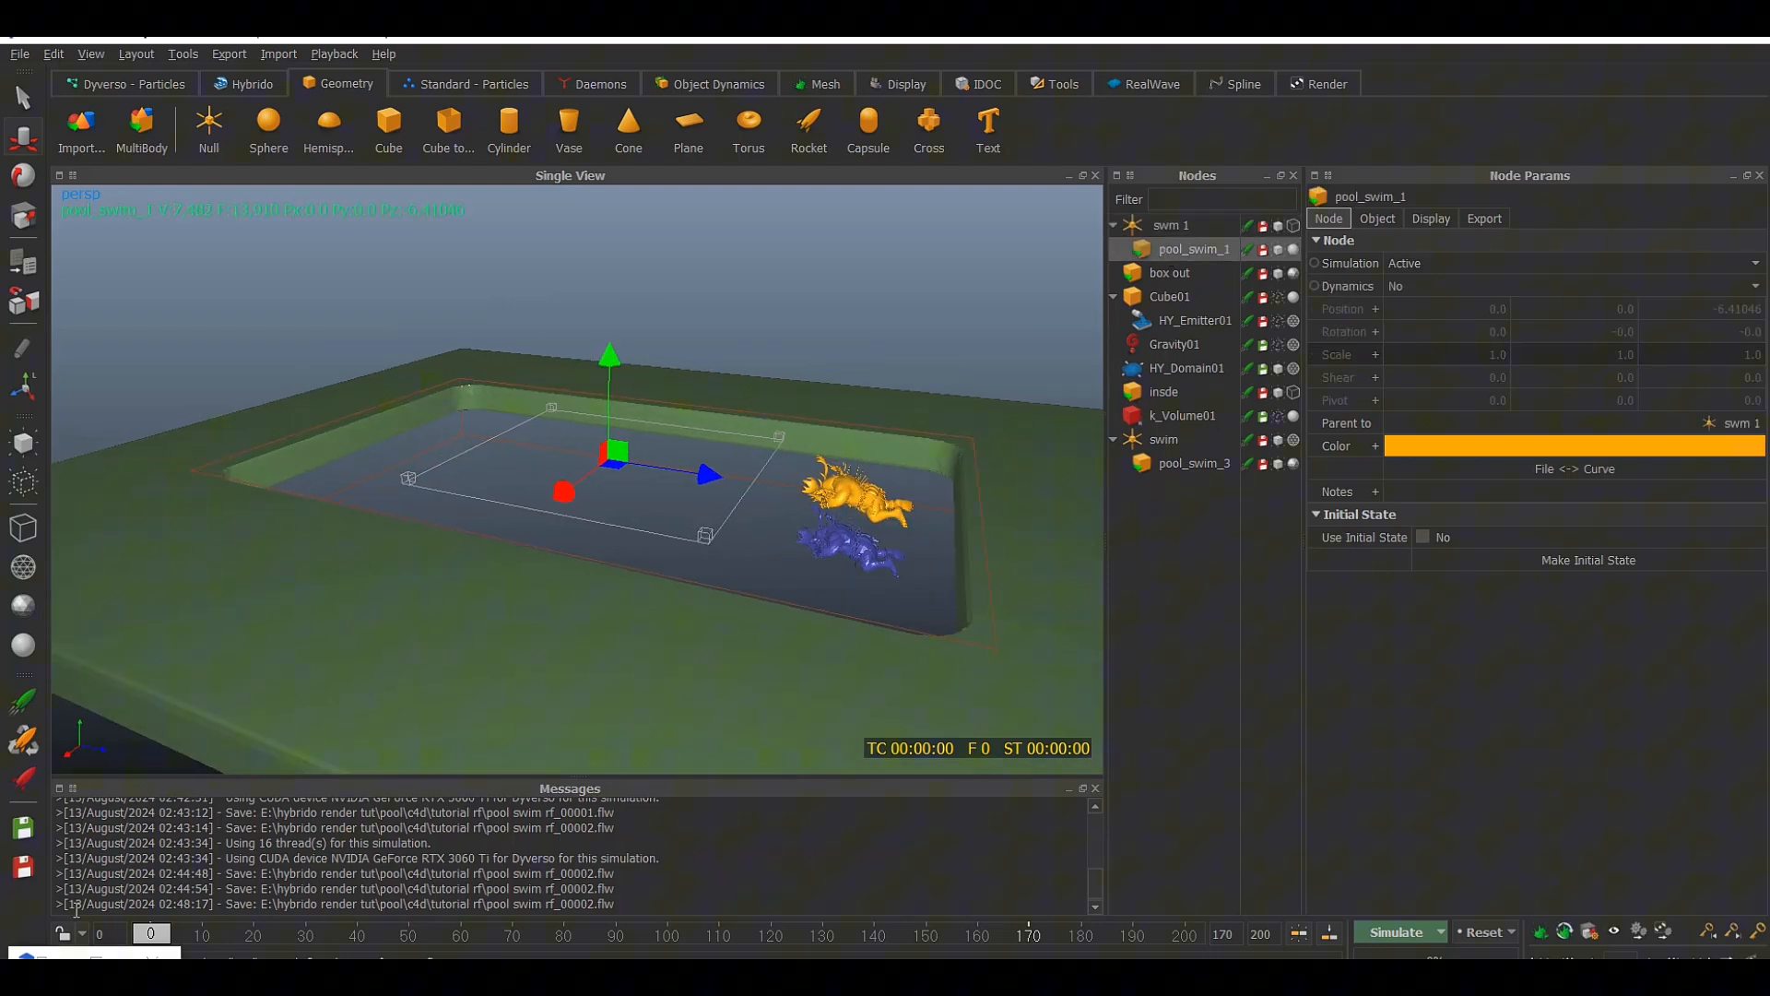
{"action": "left_click", "coordinate": [98, 961]}
{"action": "left_click_drag", "start_coordinate": [533, 605], "coordinate": [769, 575]}
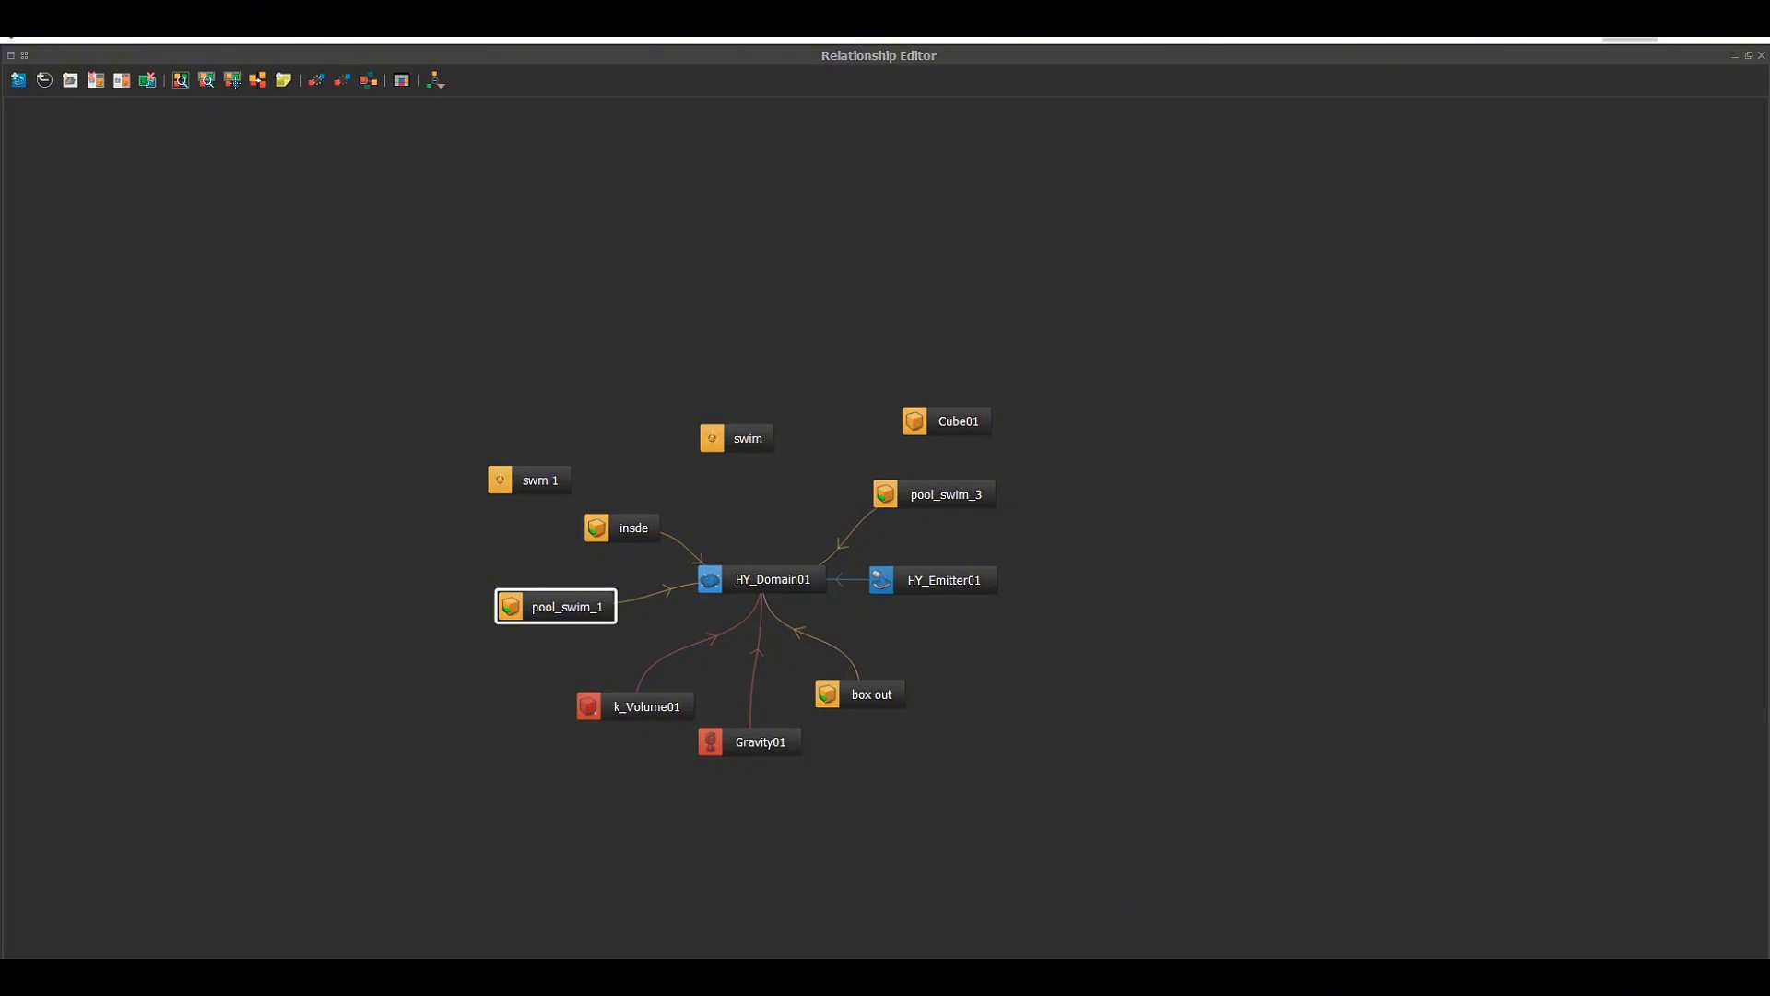
{"action": "left_click", "coordinate": [1735, 57]}
{"action": "left_click", "coordinate": [1278, 464]}
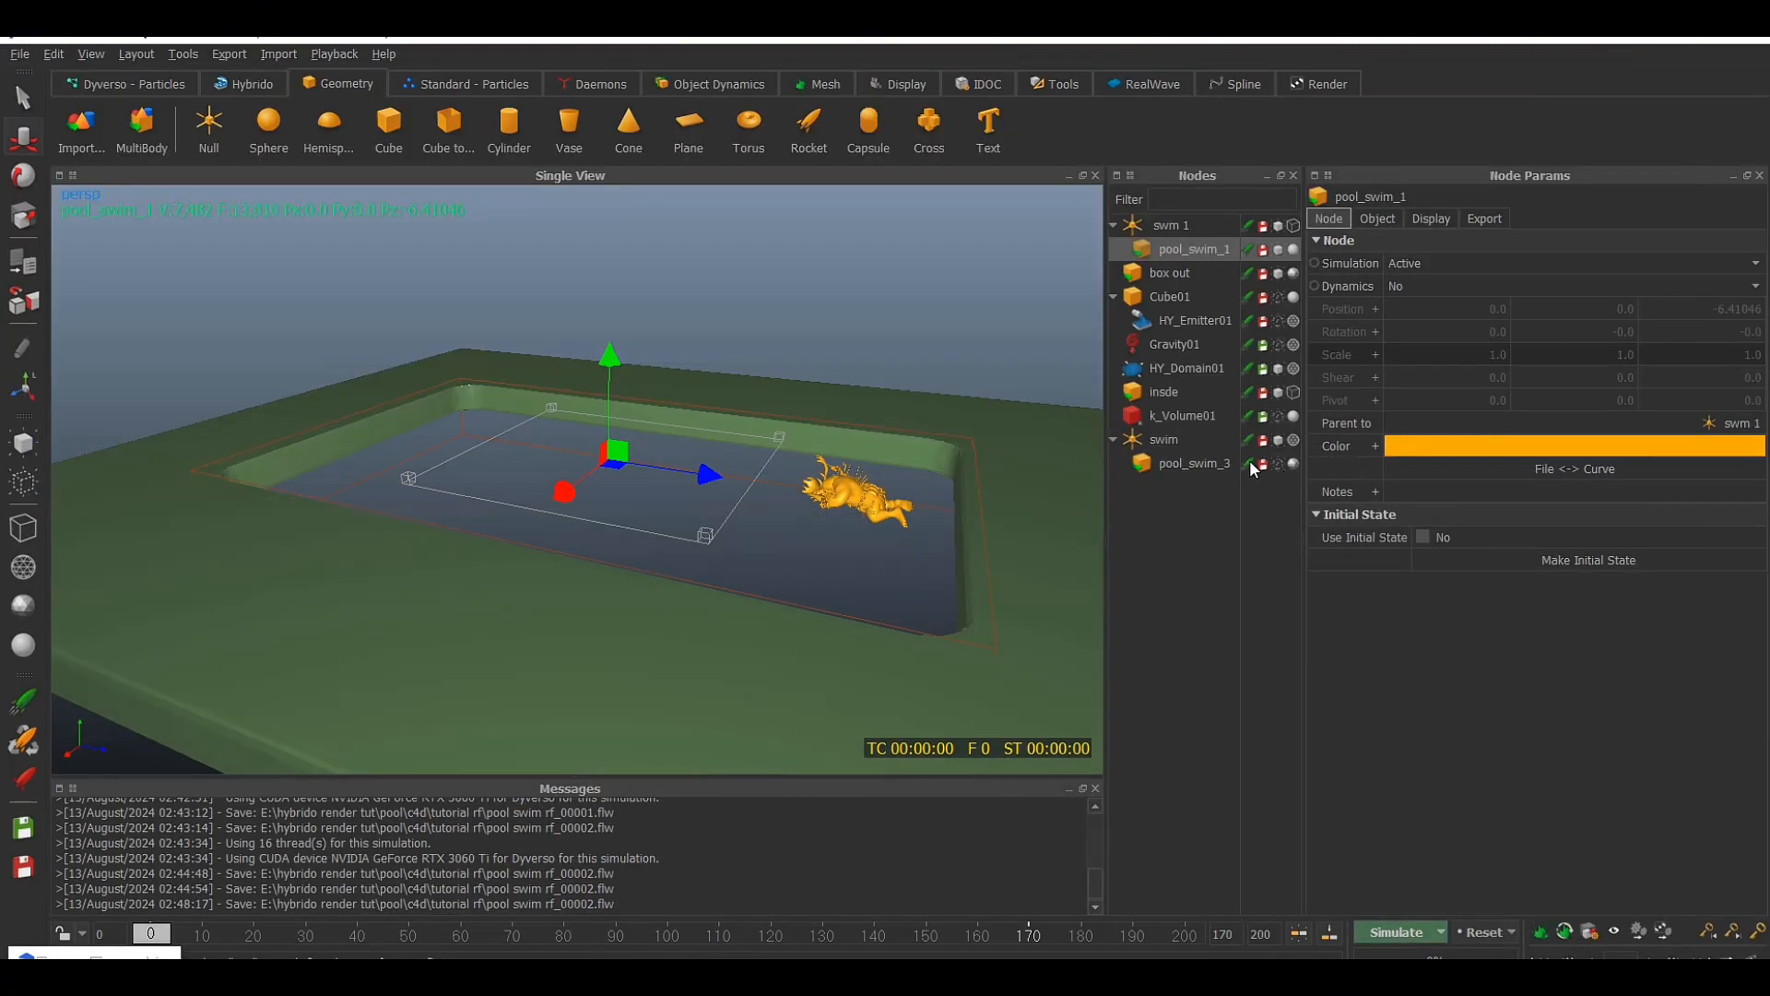
{"action": "left_click_drag", "start_coordinate": [1019, 444], "coordinate": [1003, 437], "text": "alt"}
Change the node color of pool_swim_1 to dark blue and save the scene
{"action": "left_click", "coordinate": [1378, 220]}
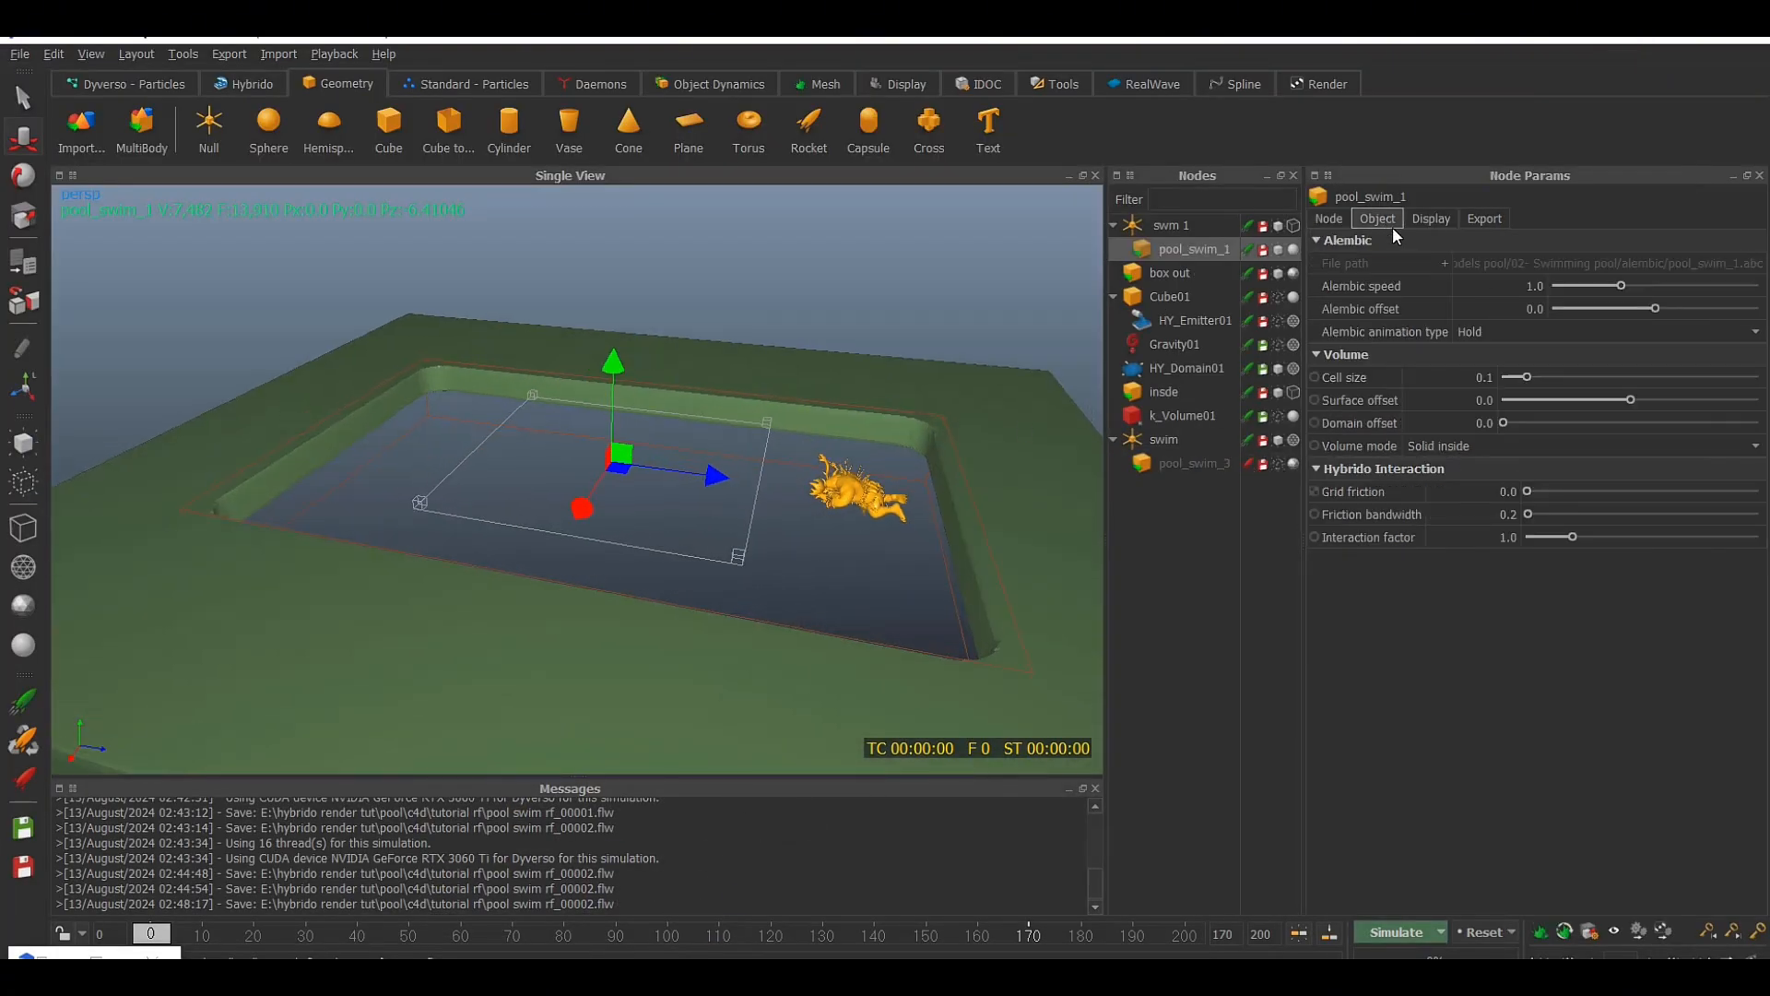
{"action": "left_click", "coordinate": [1431, 219]}
{"action": "left_click", "coordinate": [1329, 219]}
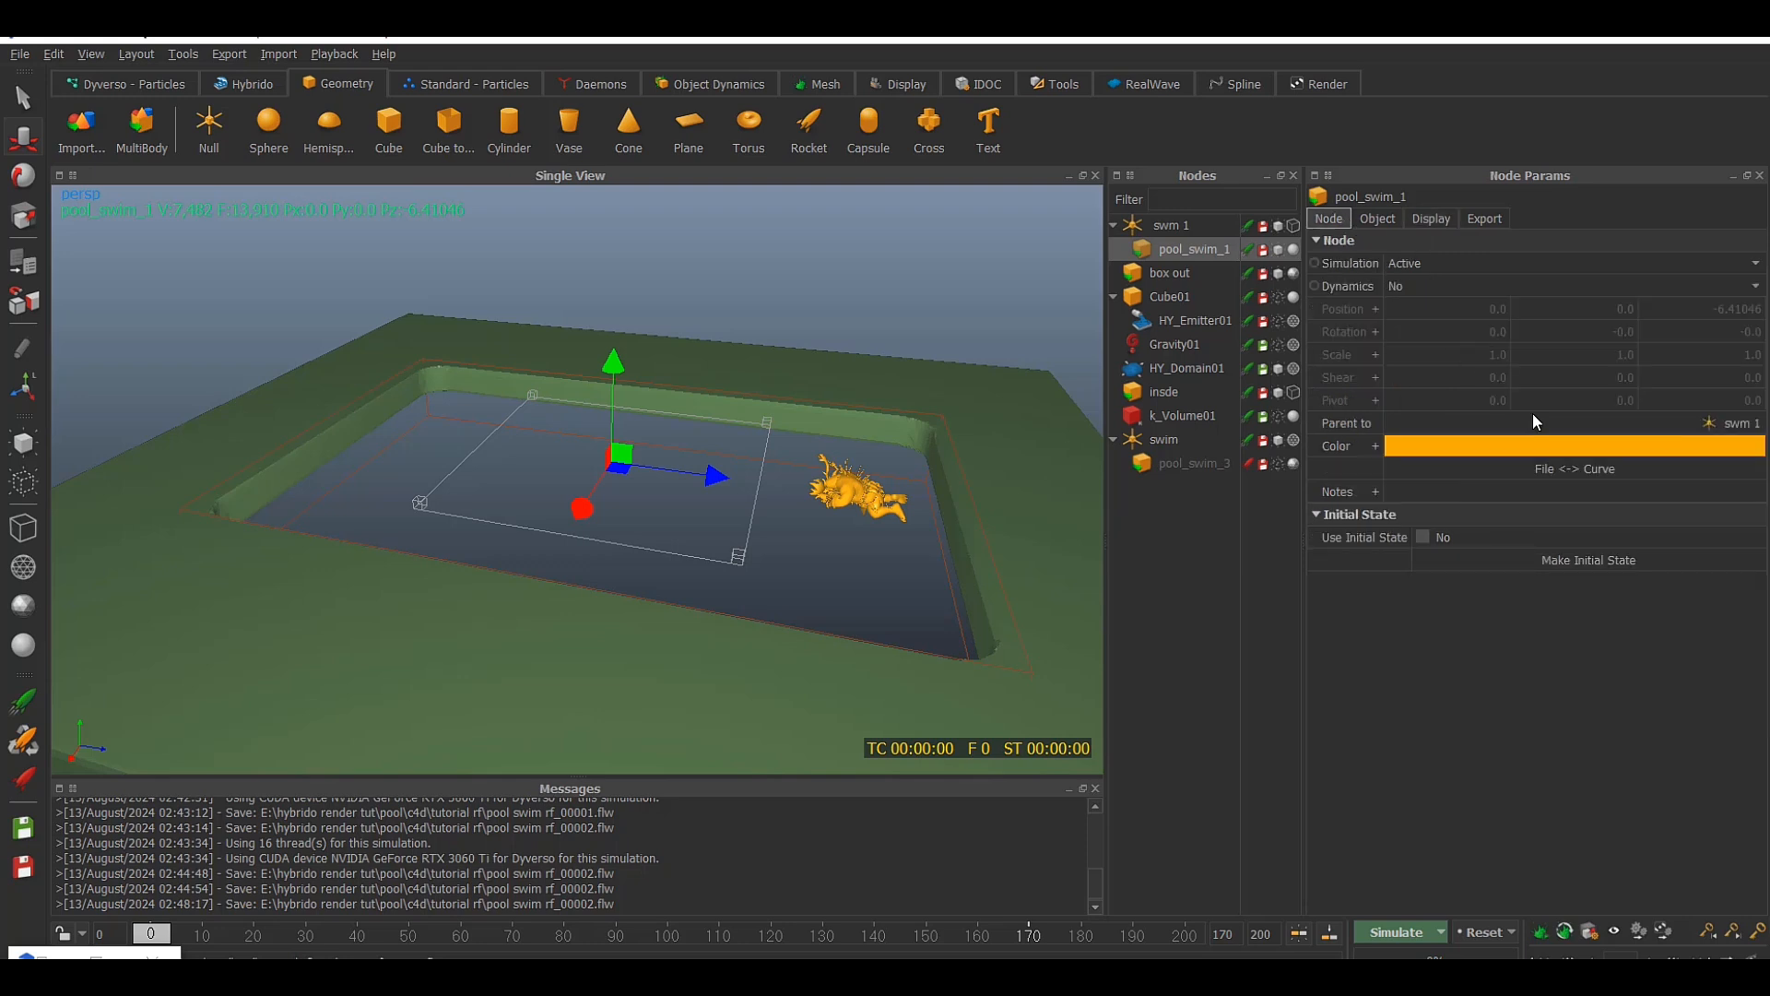
{"action": "left_click", "coordinate": [1411, 446]}
{"action": "left_click", "coordinate": [965, 390]}
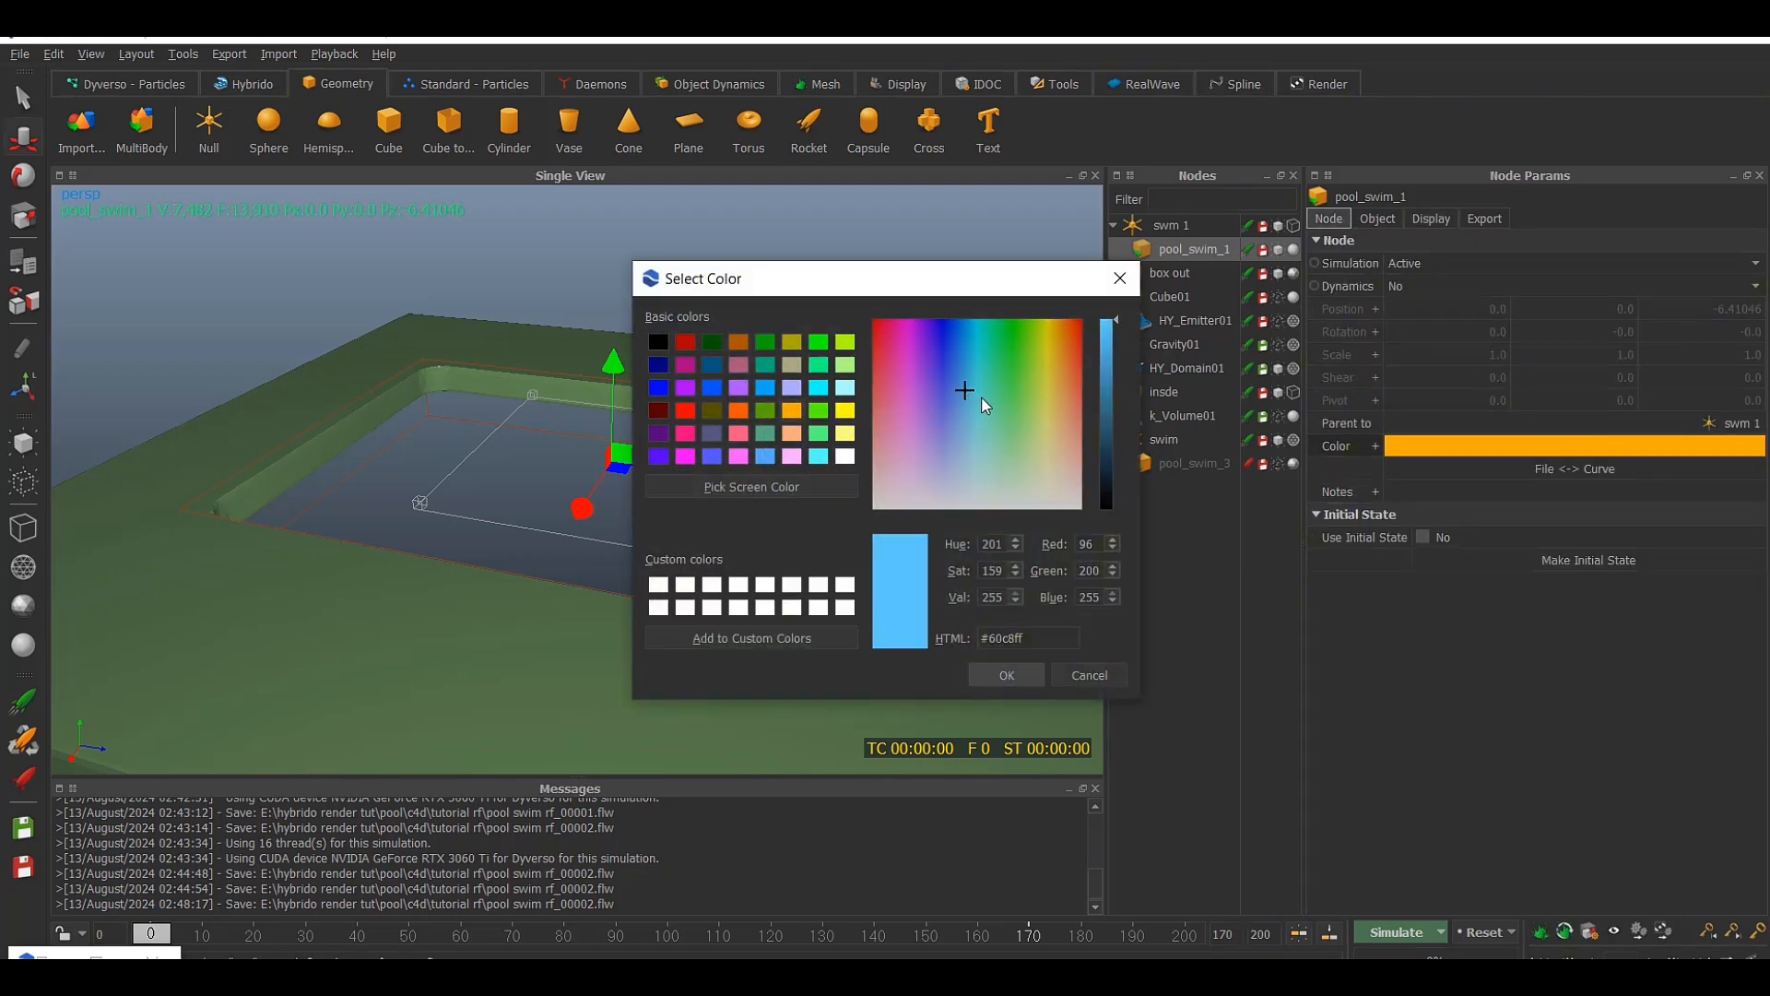
{"action": "left_click", "coordinate": [1109, 398]}
{"action": "left_click_drag", "start_coordinate": [959, 391], "coordinate": [940, 396]}
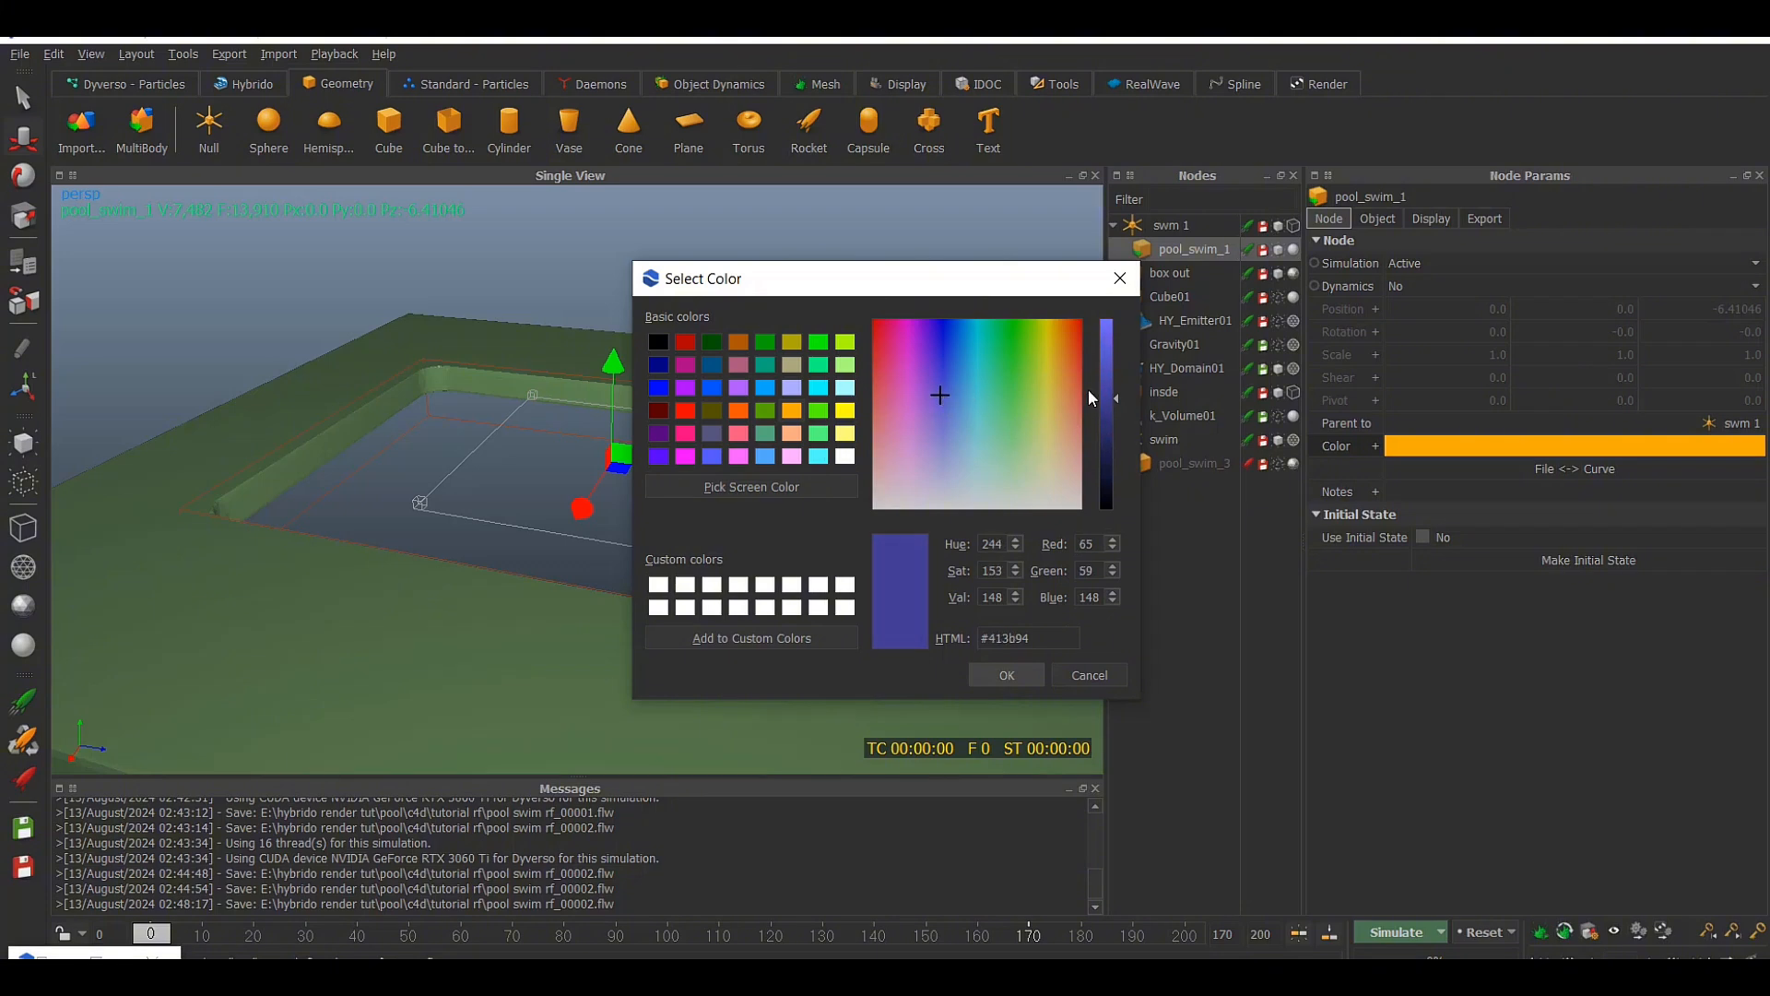
{"action": "left_click_drag", "start_coordinate": [1116, 396], "coordinate": [1111, 413]}
{"action": "left_click_drag", "start_coordinate": [938, 390], "coordinate": [944, 394]}
{"action": "key", "text": "Return"}
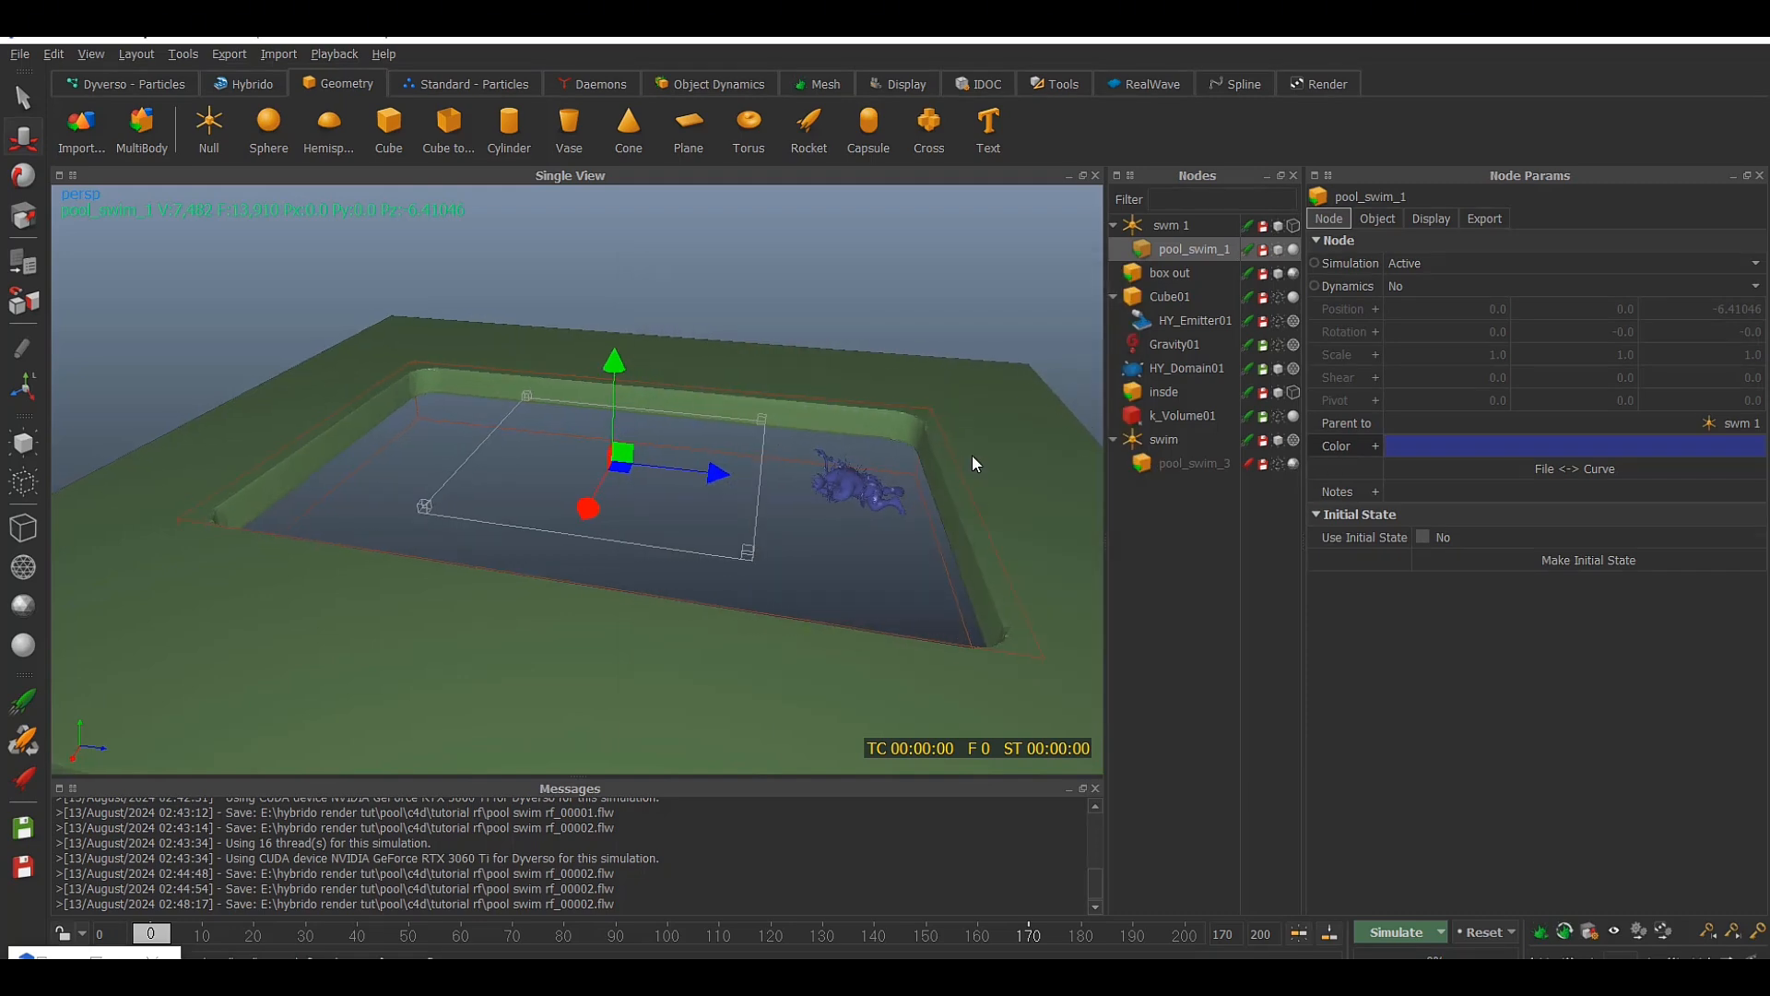
{"action": "key", "text": "ctrl+s"}
Match pool_swim_1 to pool_swim_3's volume settings, with cell size 0.008 and surface offset 0.01
{"action": "scroll", "coordinate": [970, 452], "scroll_direction": "down", "scroll_amount": 1}
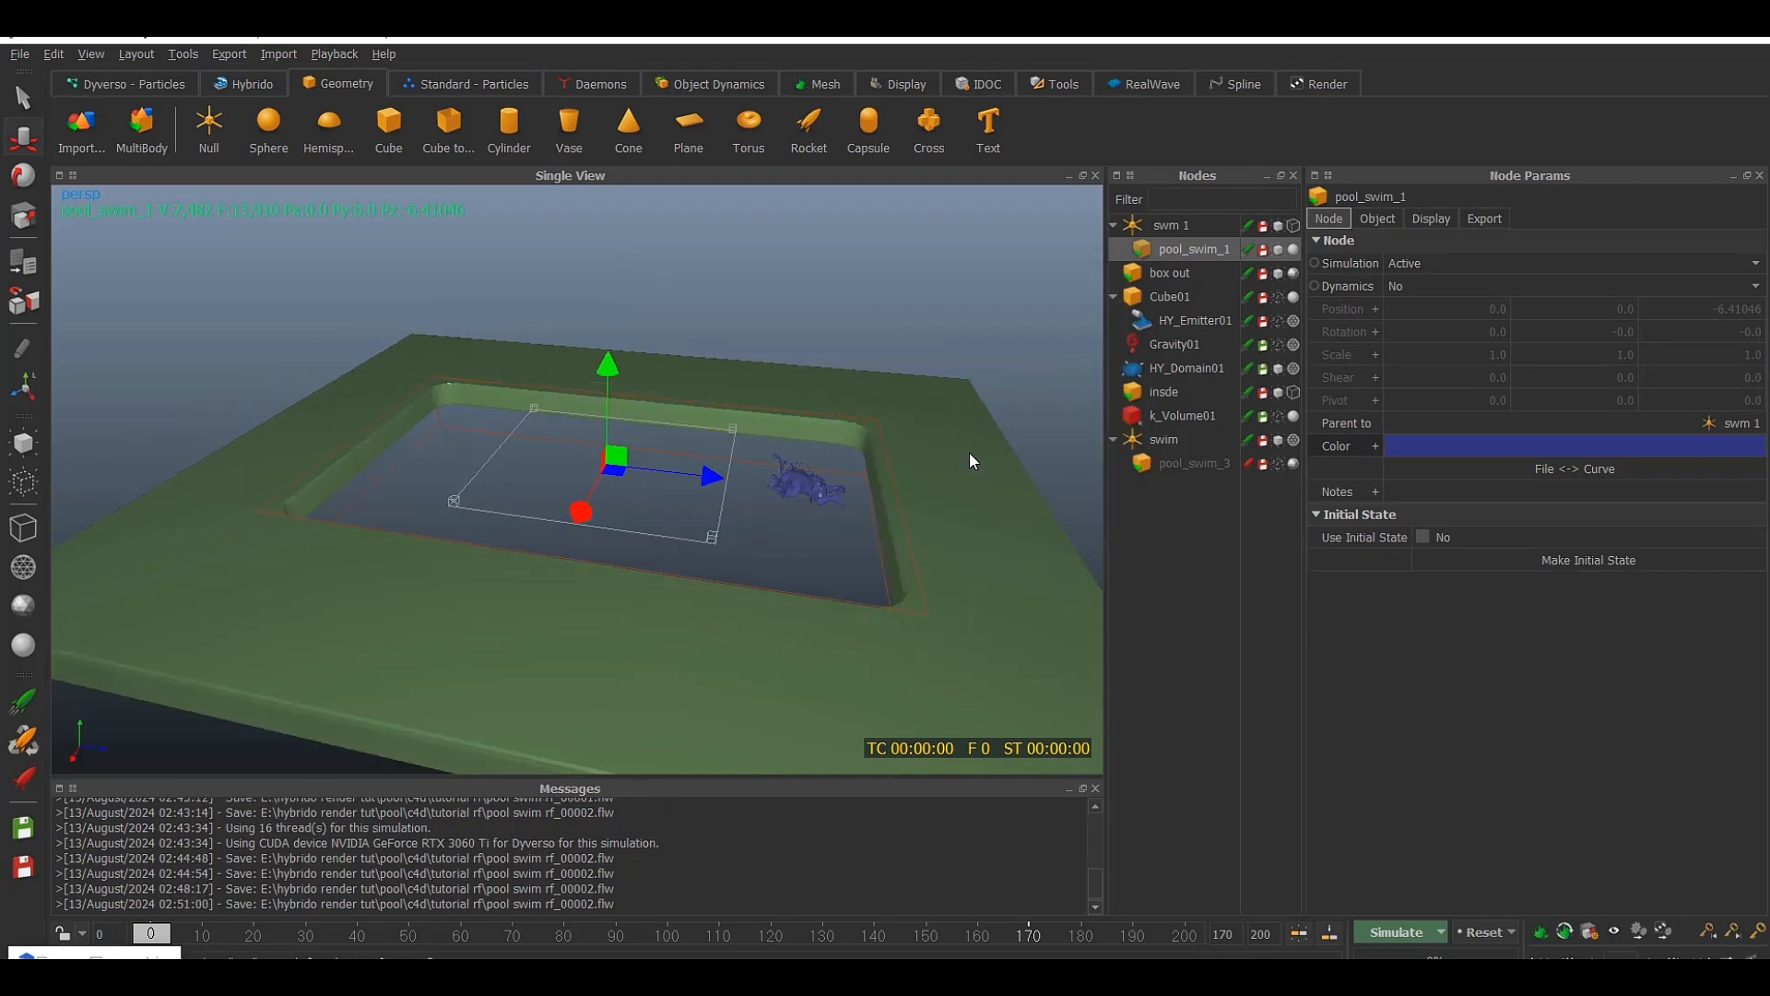
{"action": "left_click_drag", "start_coordinate": [970, 452], "coordinate": [954, 448], "text": "alt"}
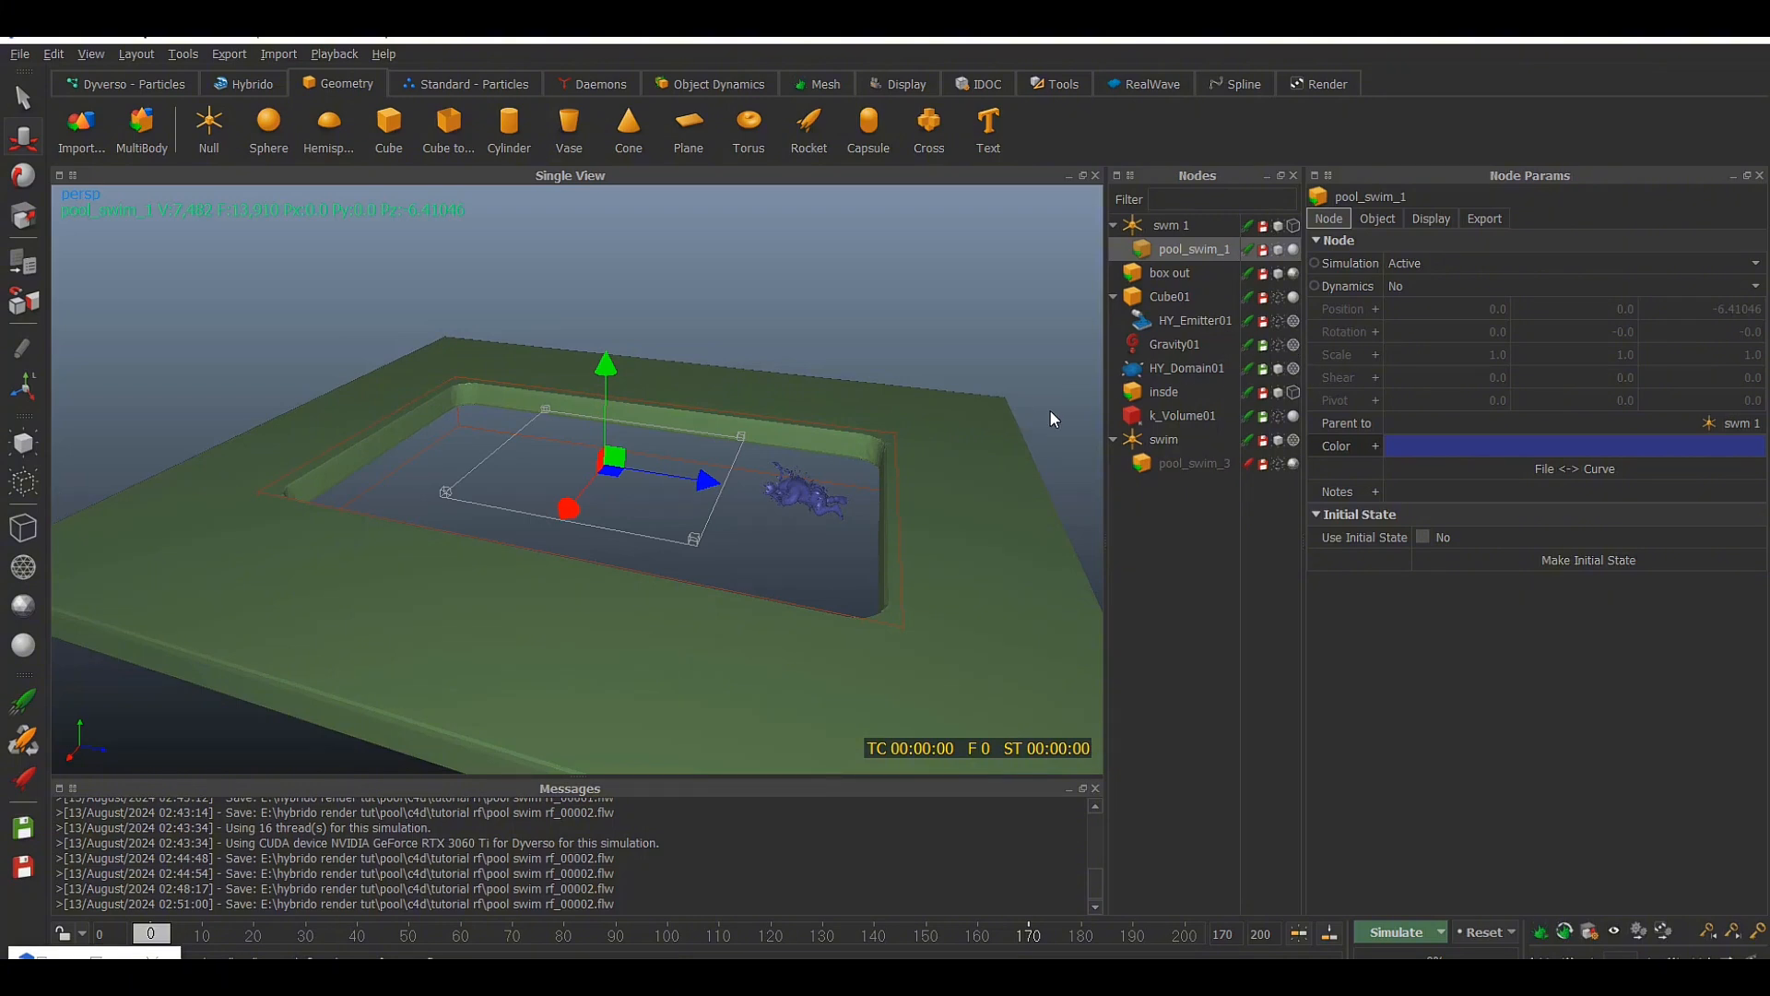
{"action": "left_click_drag", "start_coordinate": [1049, 411], "coordinate": [1026, 419], "text": "alt"}
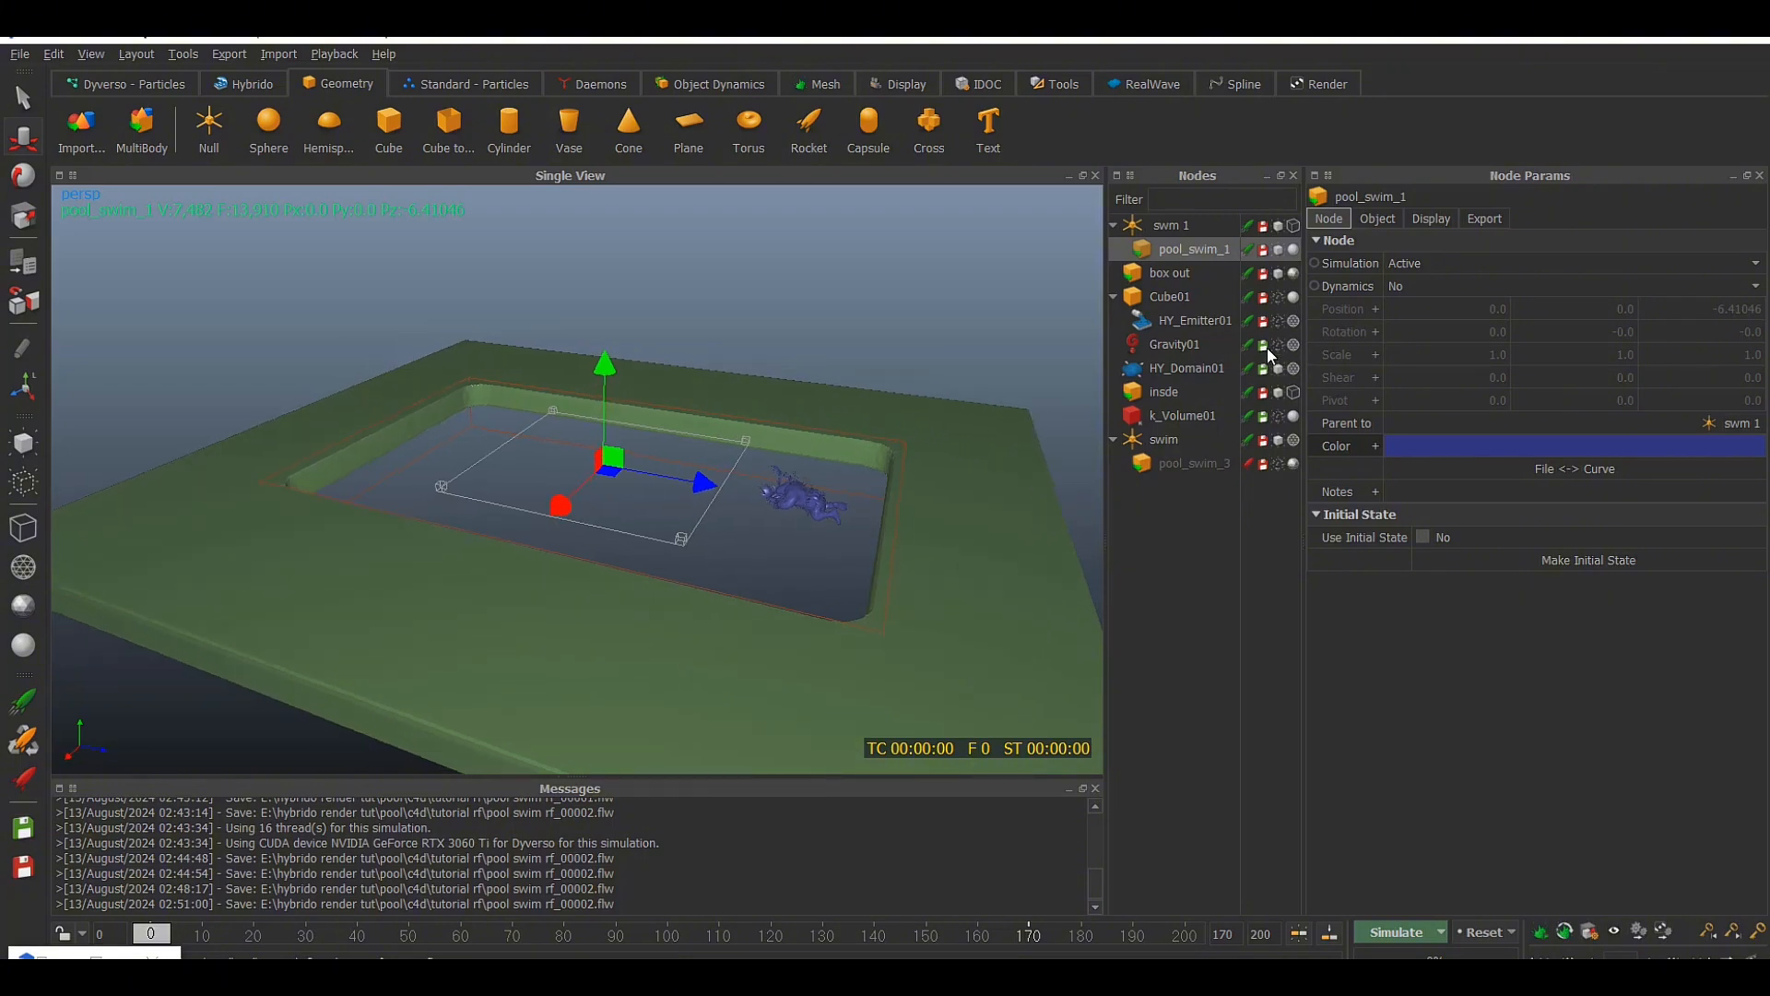
{"action": "left_click", "coordinate": [1210, 463]}
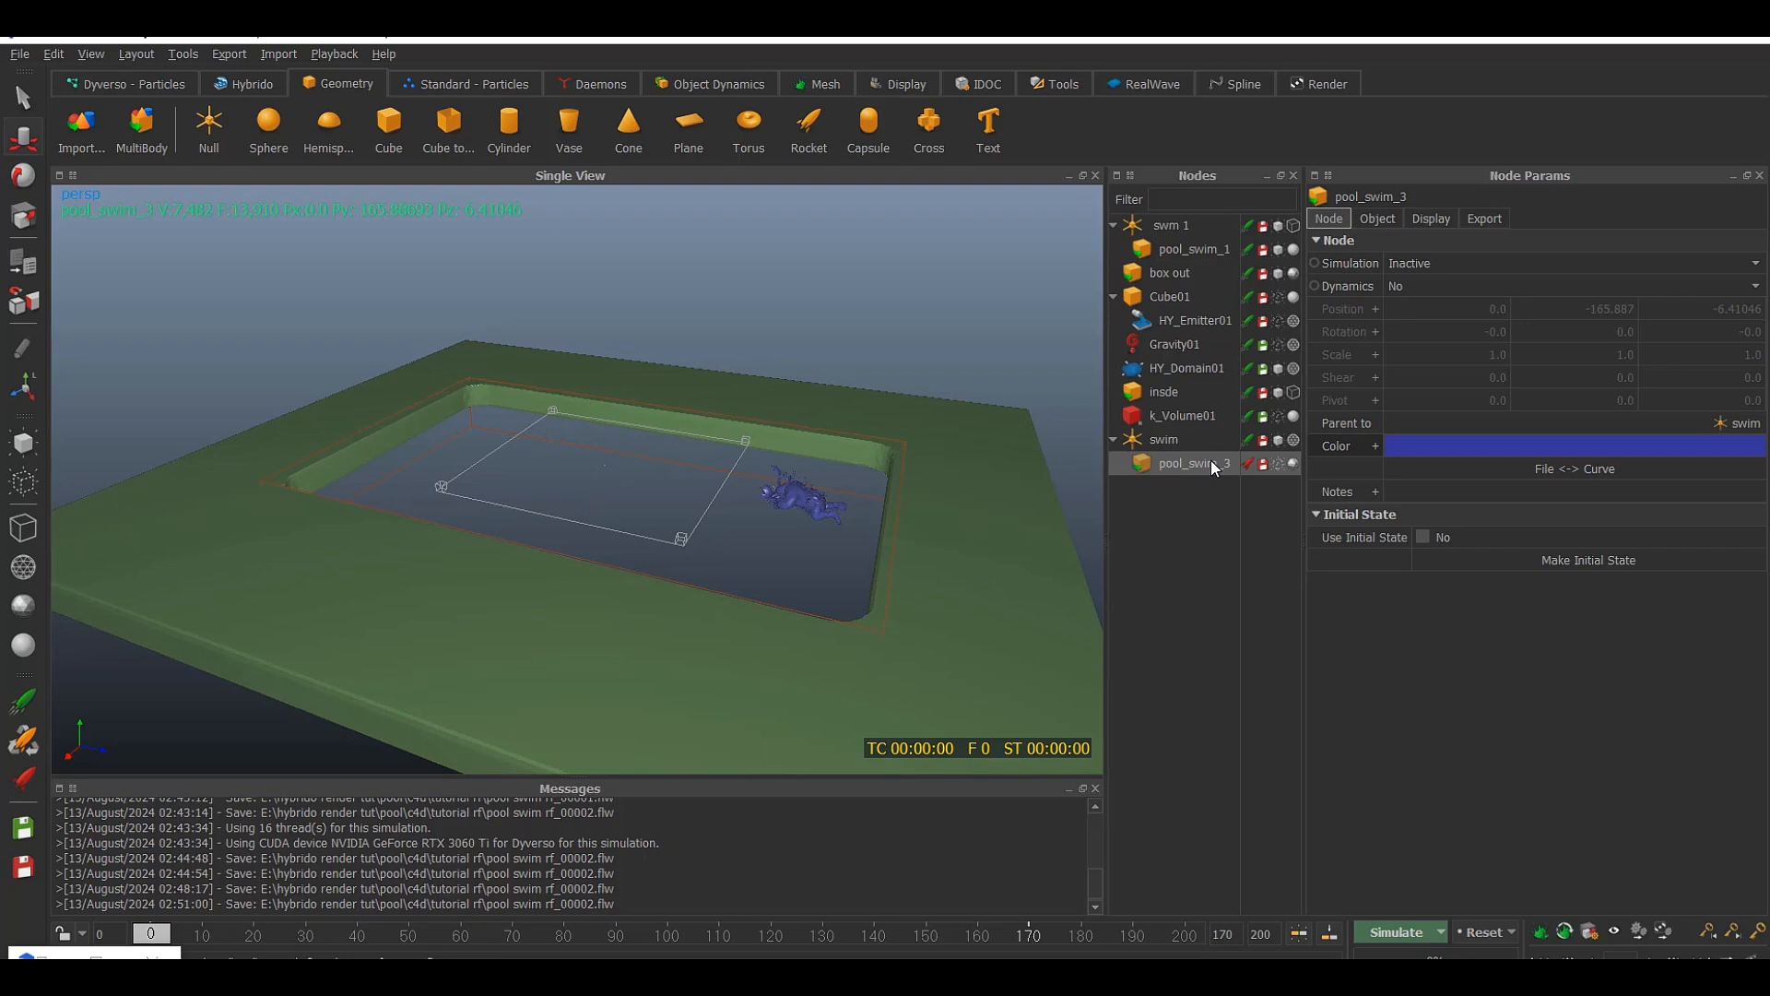
{"action": "left_click", "coordinate": [1395, 220]}
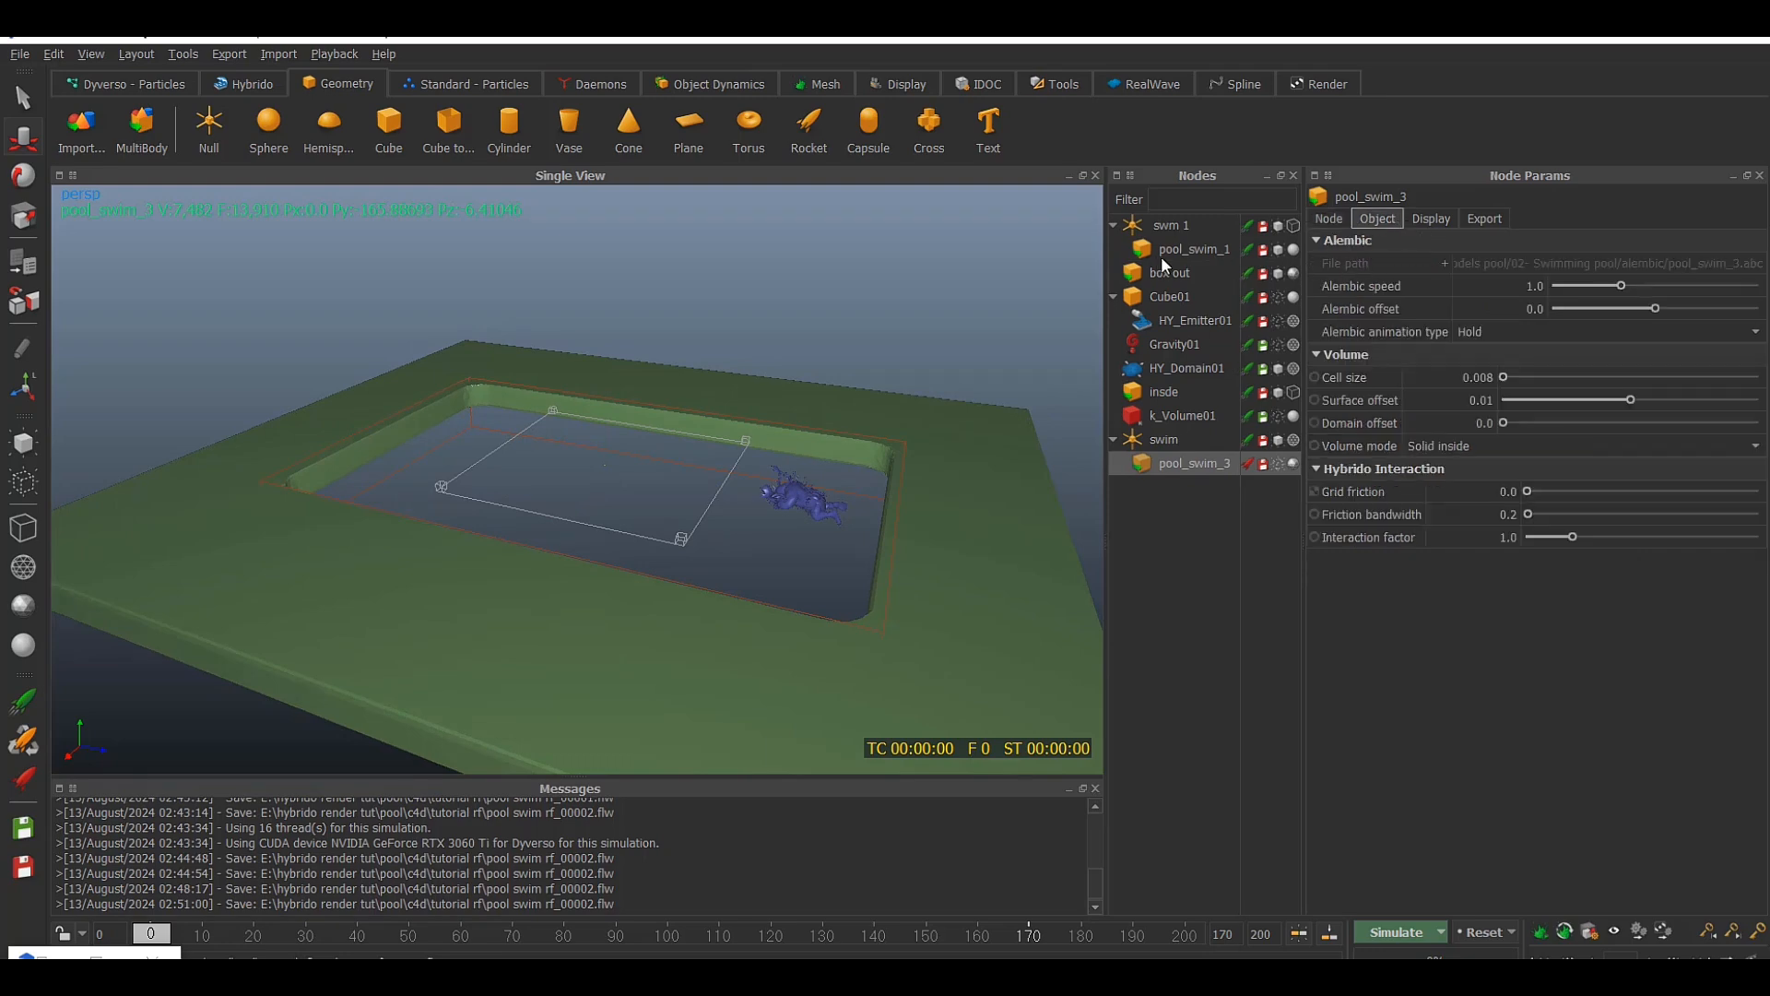
{"action": "left_click", "coordinate": [1189, 249]}
Restart the simulation from frame 0 with pool_swim_1 hidden, stop it at frame 9, and inspect the water
{"action": "left_click", "coordinate": [1396, 932]}
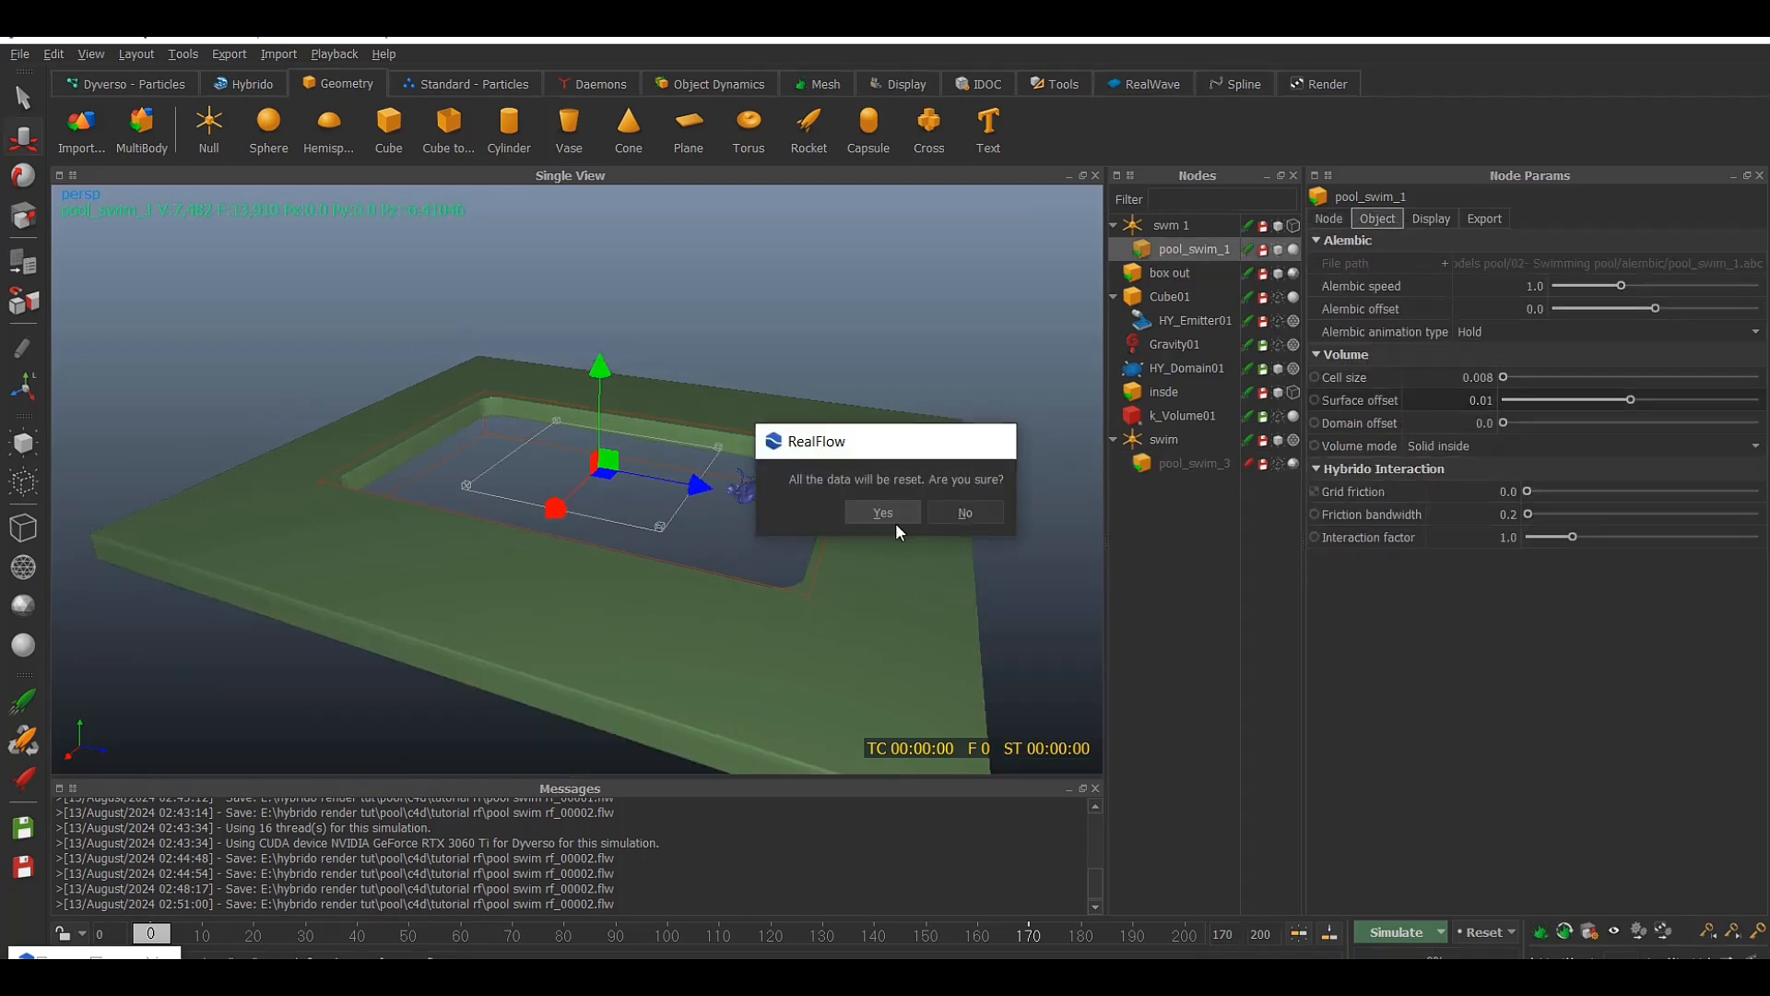
{"action": "left_click", "coordinate": [893, 513]}
{"action": "left_click", "coordinate": [1278, 250]}
{"action": "left_click", "coordinate": [1169, 273]}
{"action": "left_click_drag", "start_coordinate": [830, 470], "coordinate": [755, 535], "text": "alt"}
{"action": "scroll", "coordinate": [756, 535], "scroll_direction": "up", "scroll_amount": 3}
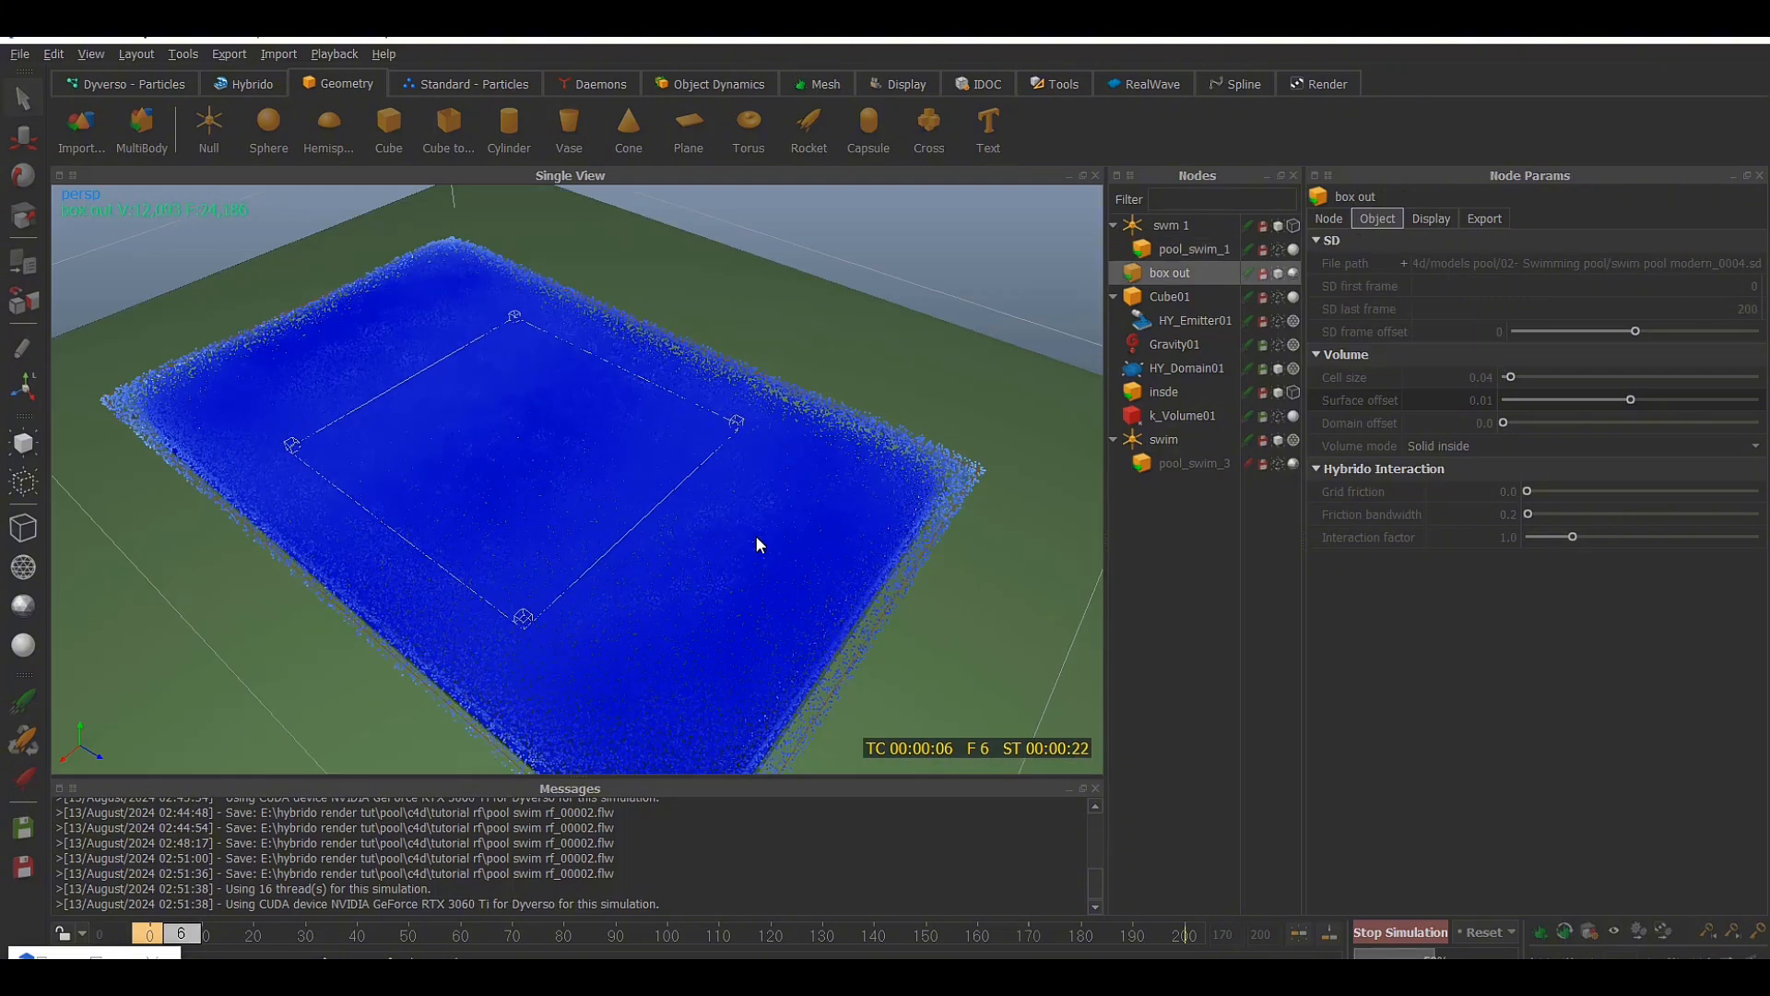
{"action": "left_click", "coordinate": [1399, 932]}
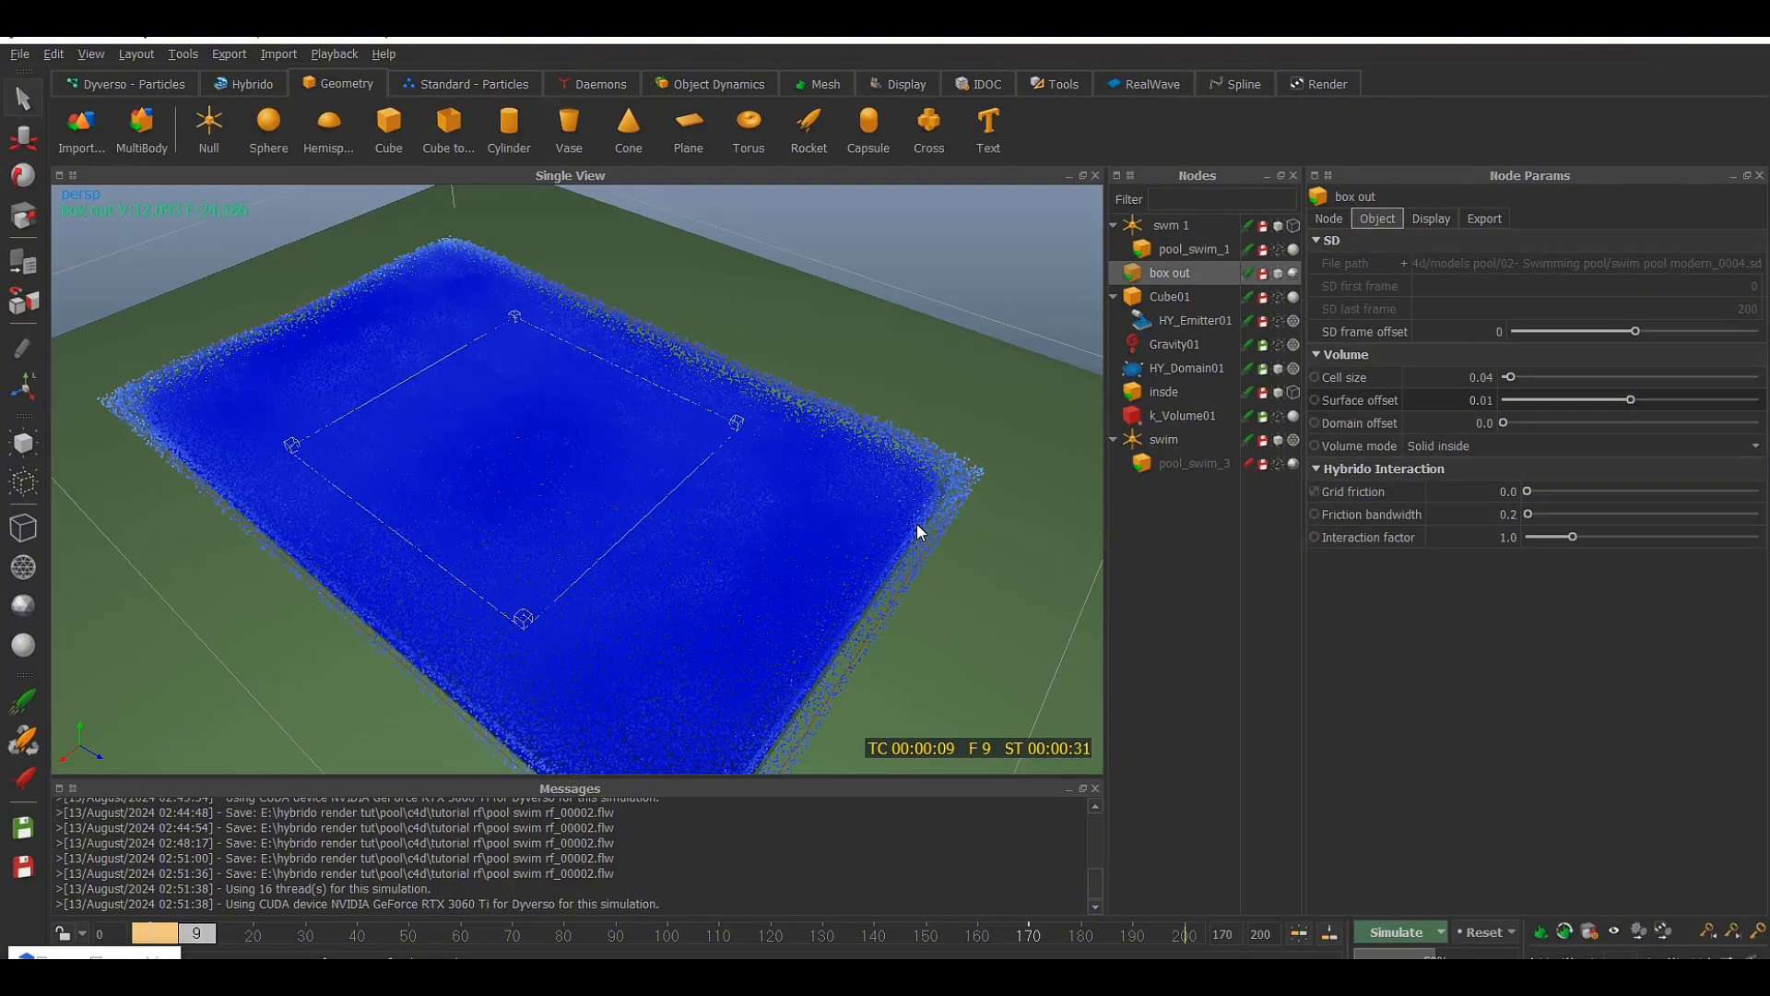
{"action": "left_click_drag", "start_coordinate": [916, 523], "coordinate": [985, 489], "text": "alt"}
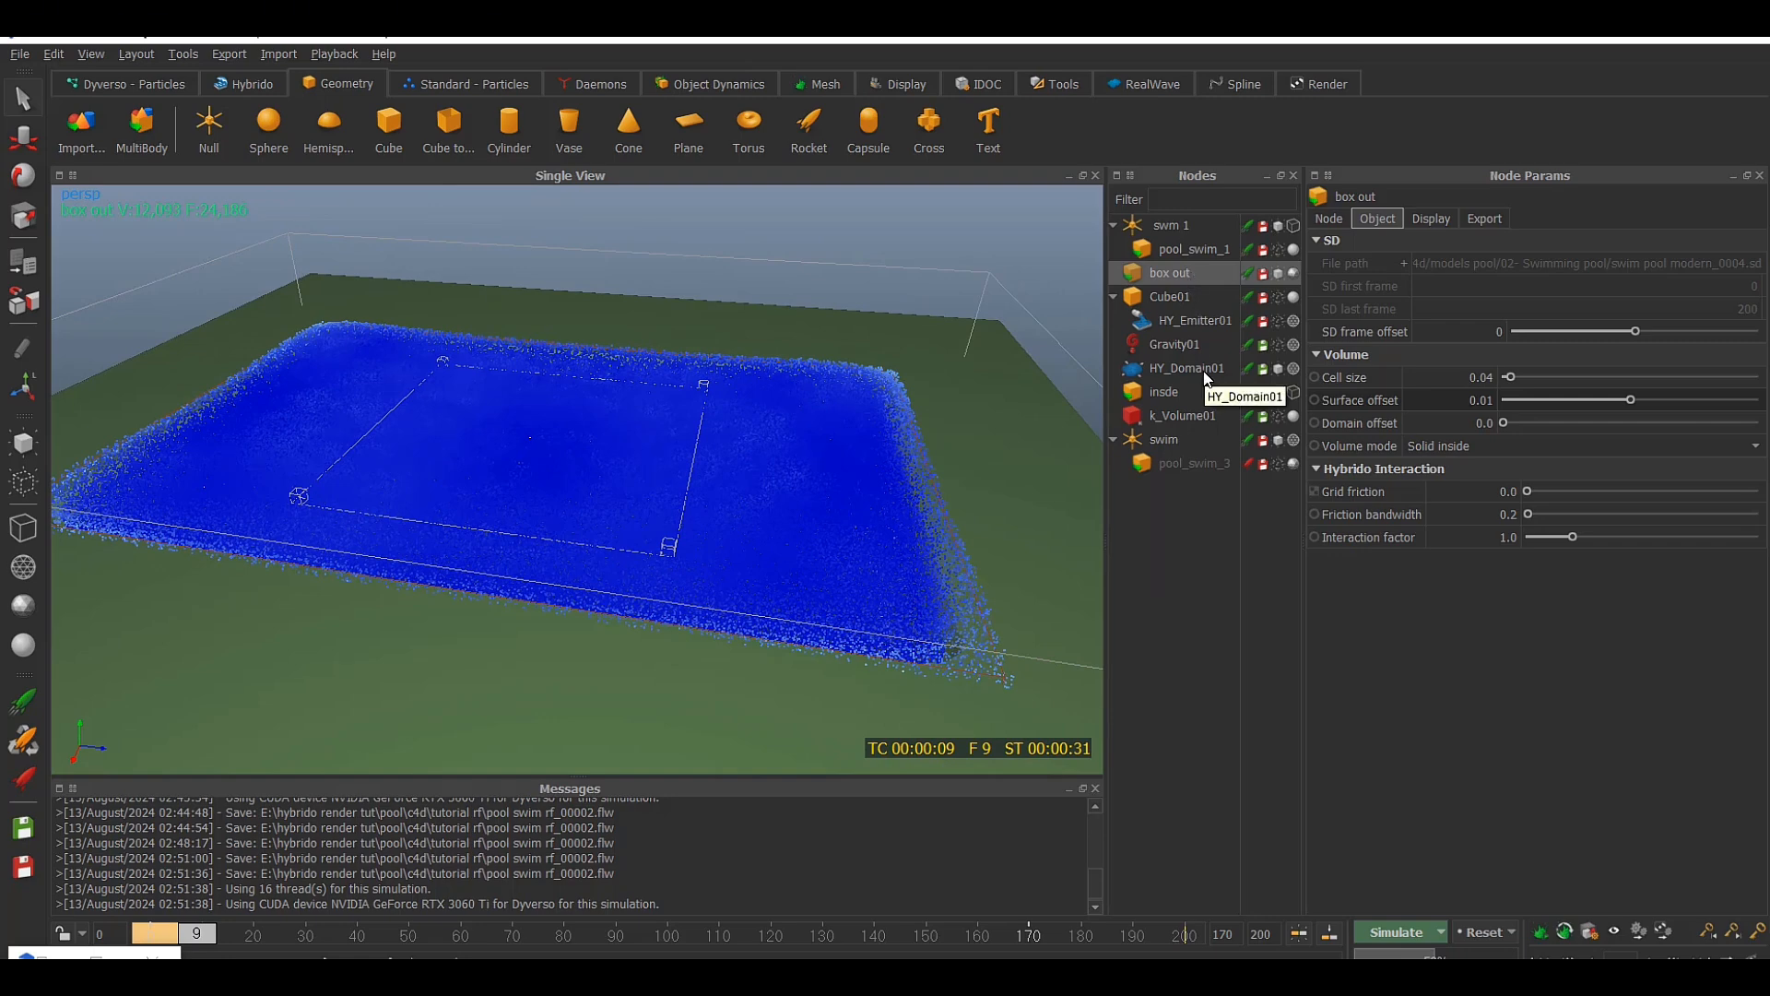
Set the Hybrido interaction factor of pool_swim_1 to 3.0
{"action": "left_click", "coordinate": [1199, 250]}
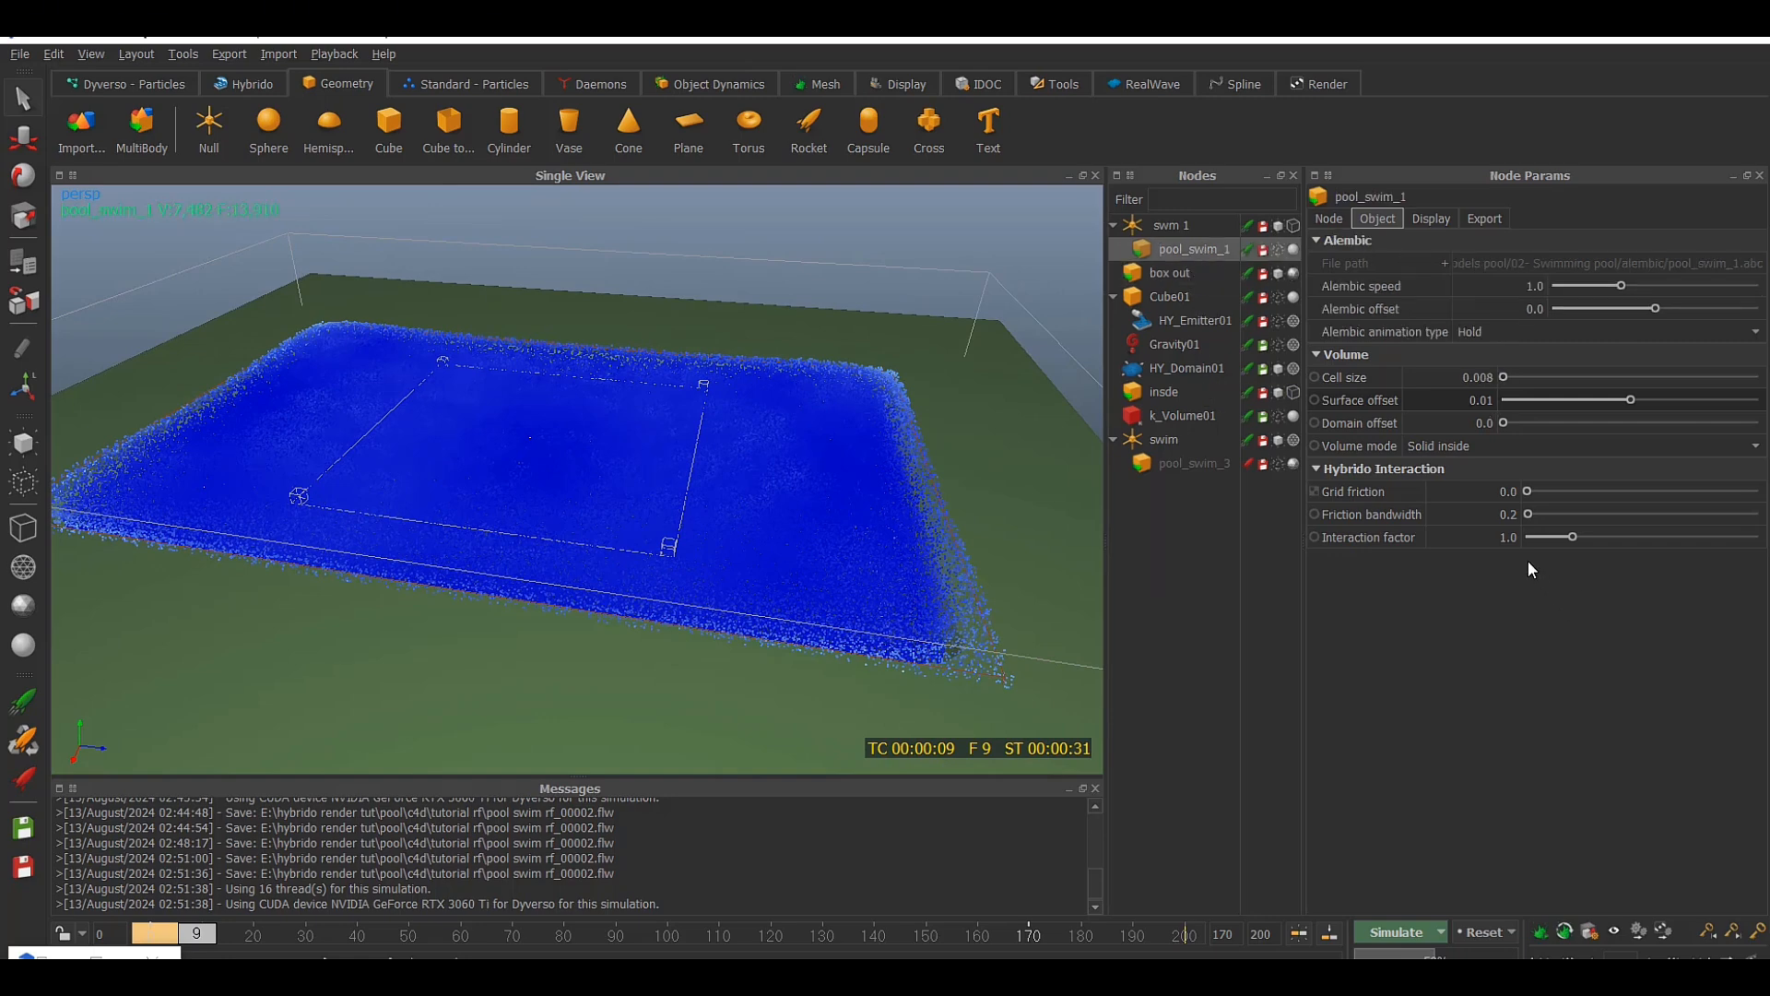
{"action": "double_click", "coordinate": [1489, 537]}
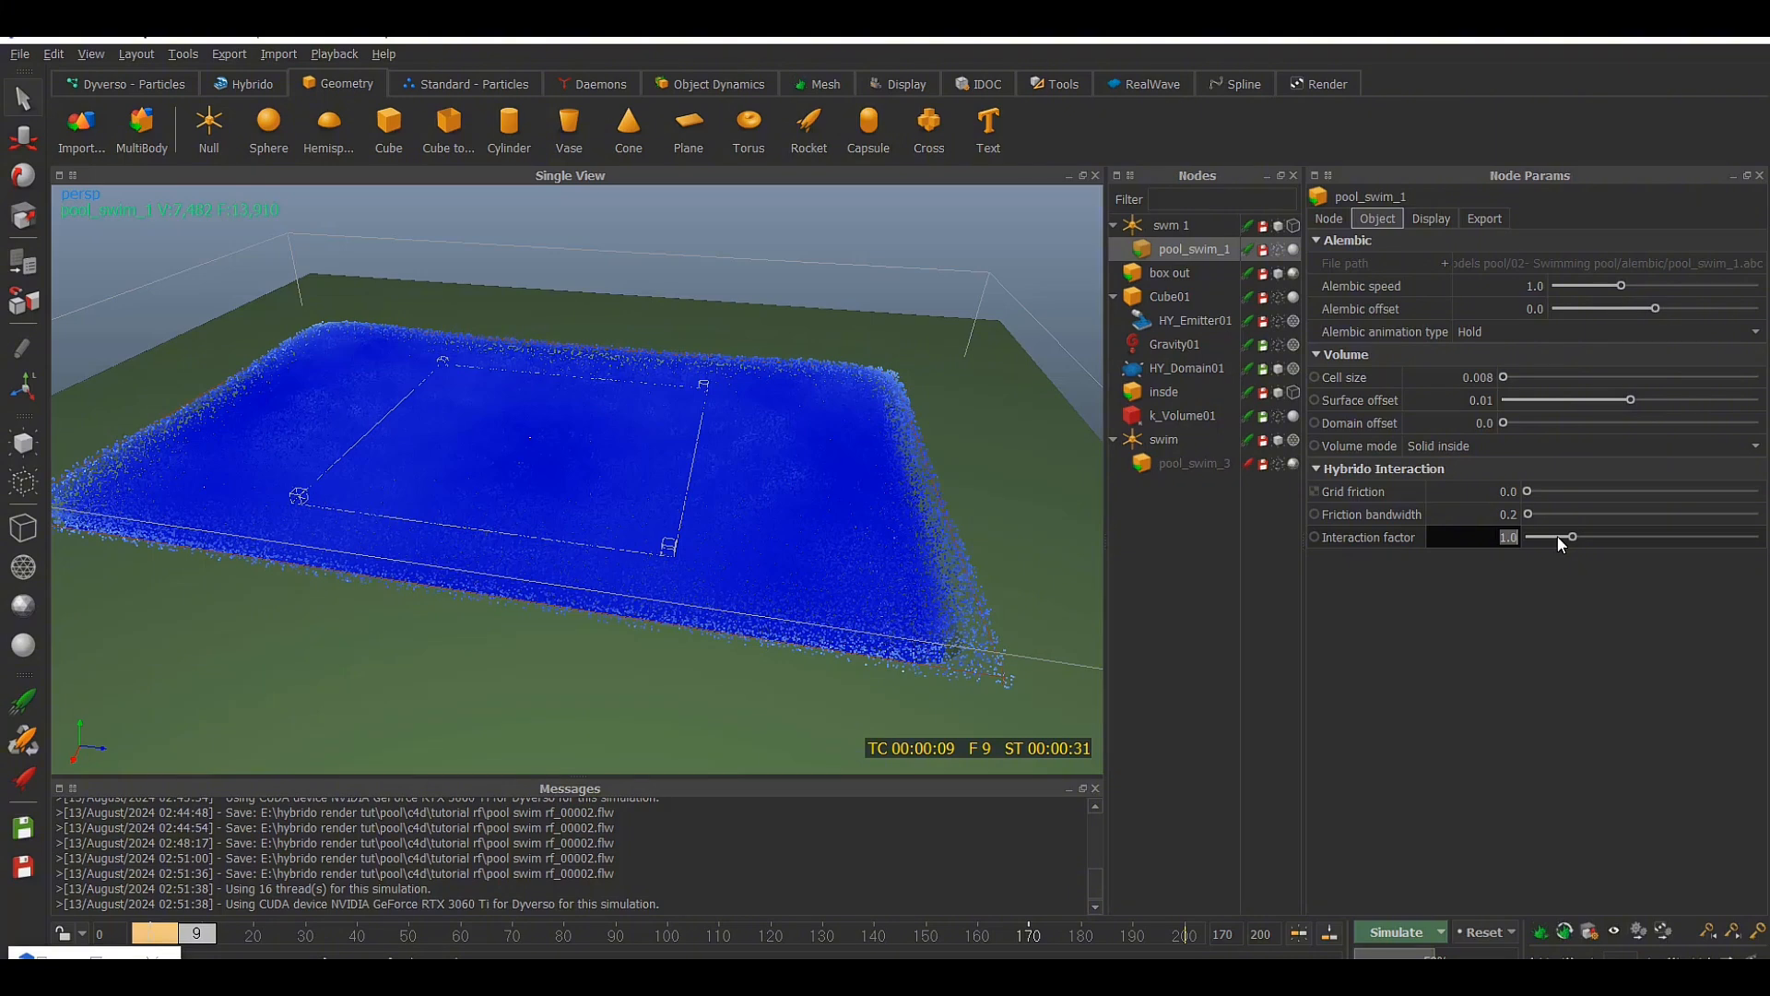
{"action": "type", "text": "3"}
{"action": "key", "text": "Return"}
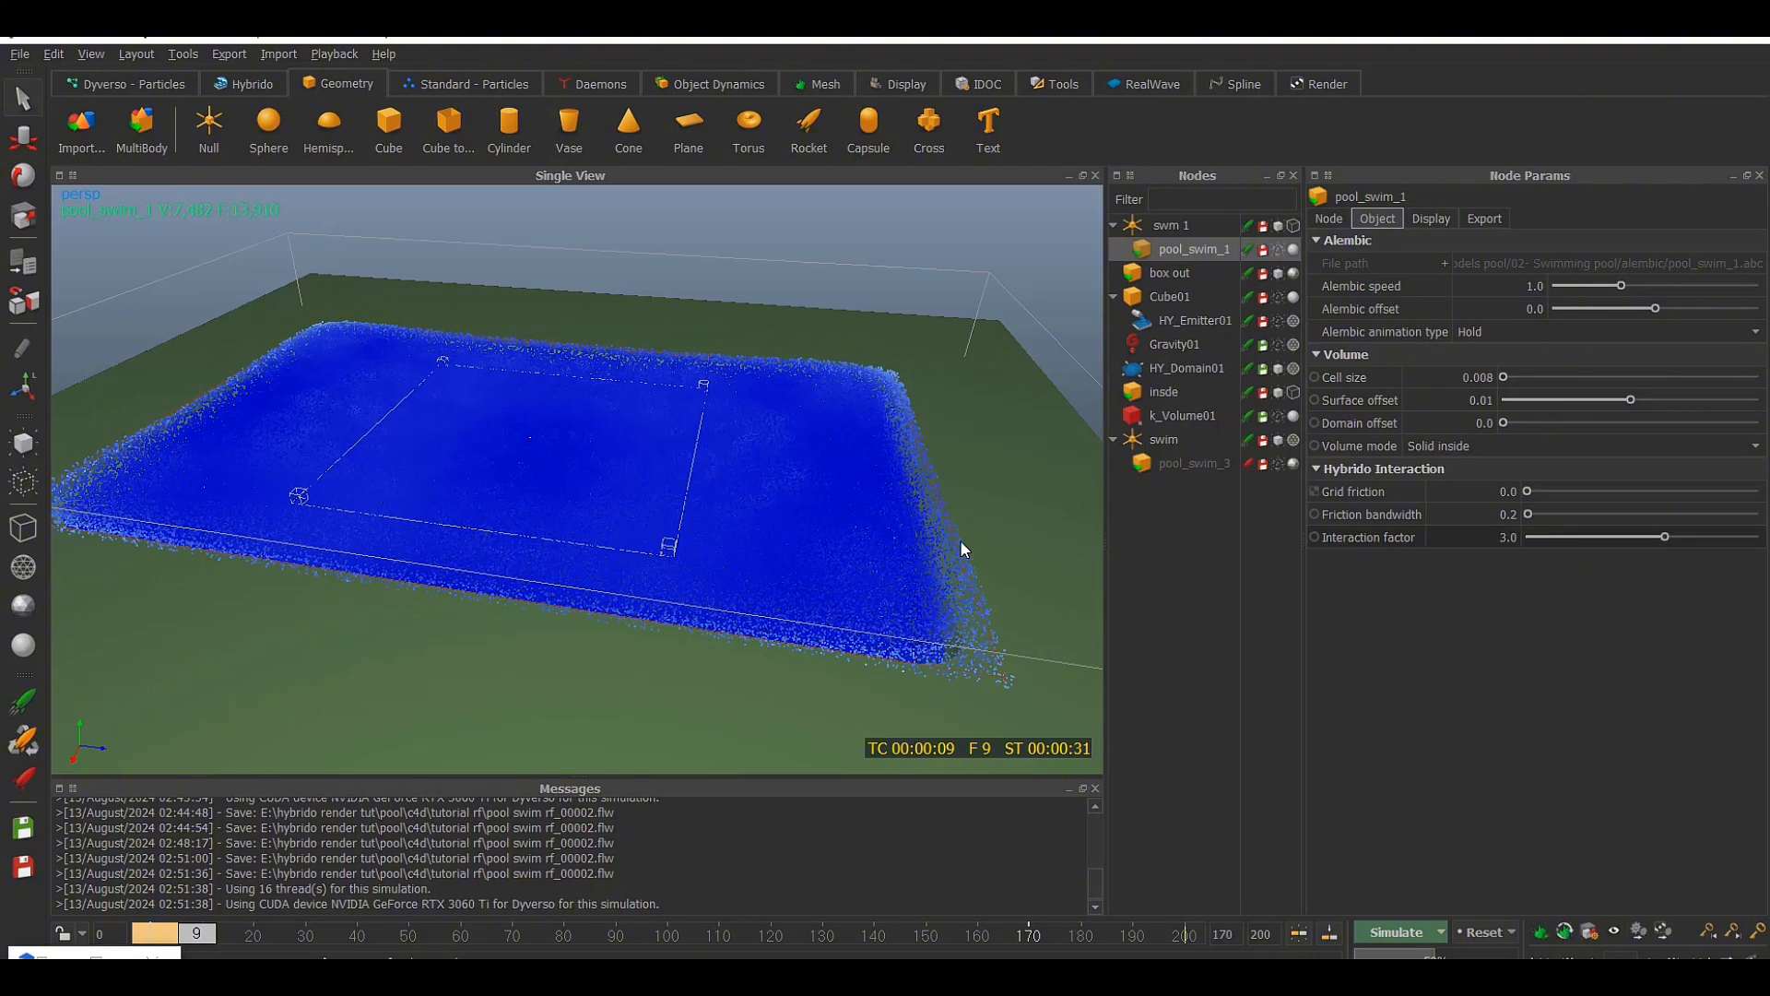
Set the Hybrido collision fractions computation mode to Face area in the simulation options
{"action": "left_click_drag", "start_coordinate": [960, 540], "coordinate": [1066, 540], "text": "alt"}
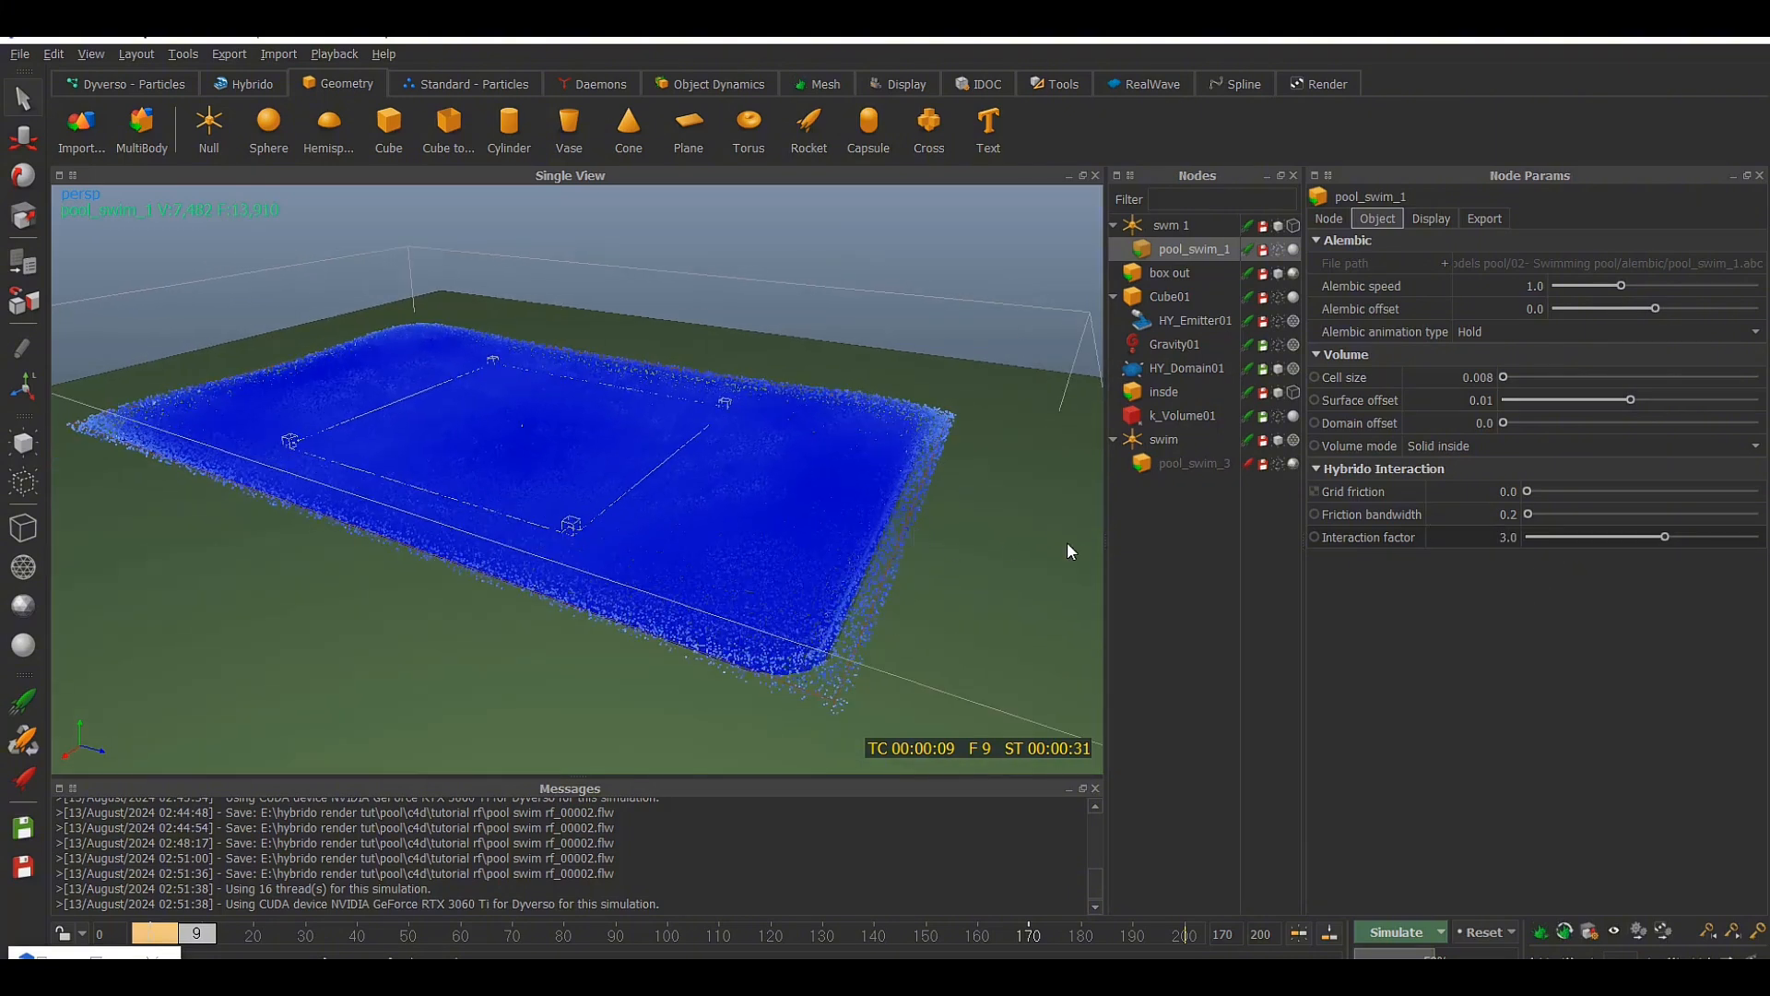
{"action": "left_click", "coordinate": [1444, 933]}
{"action": "left_click", "coordinate": [1403, 979]}
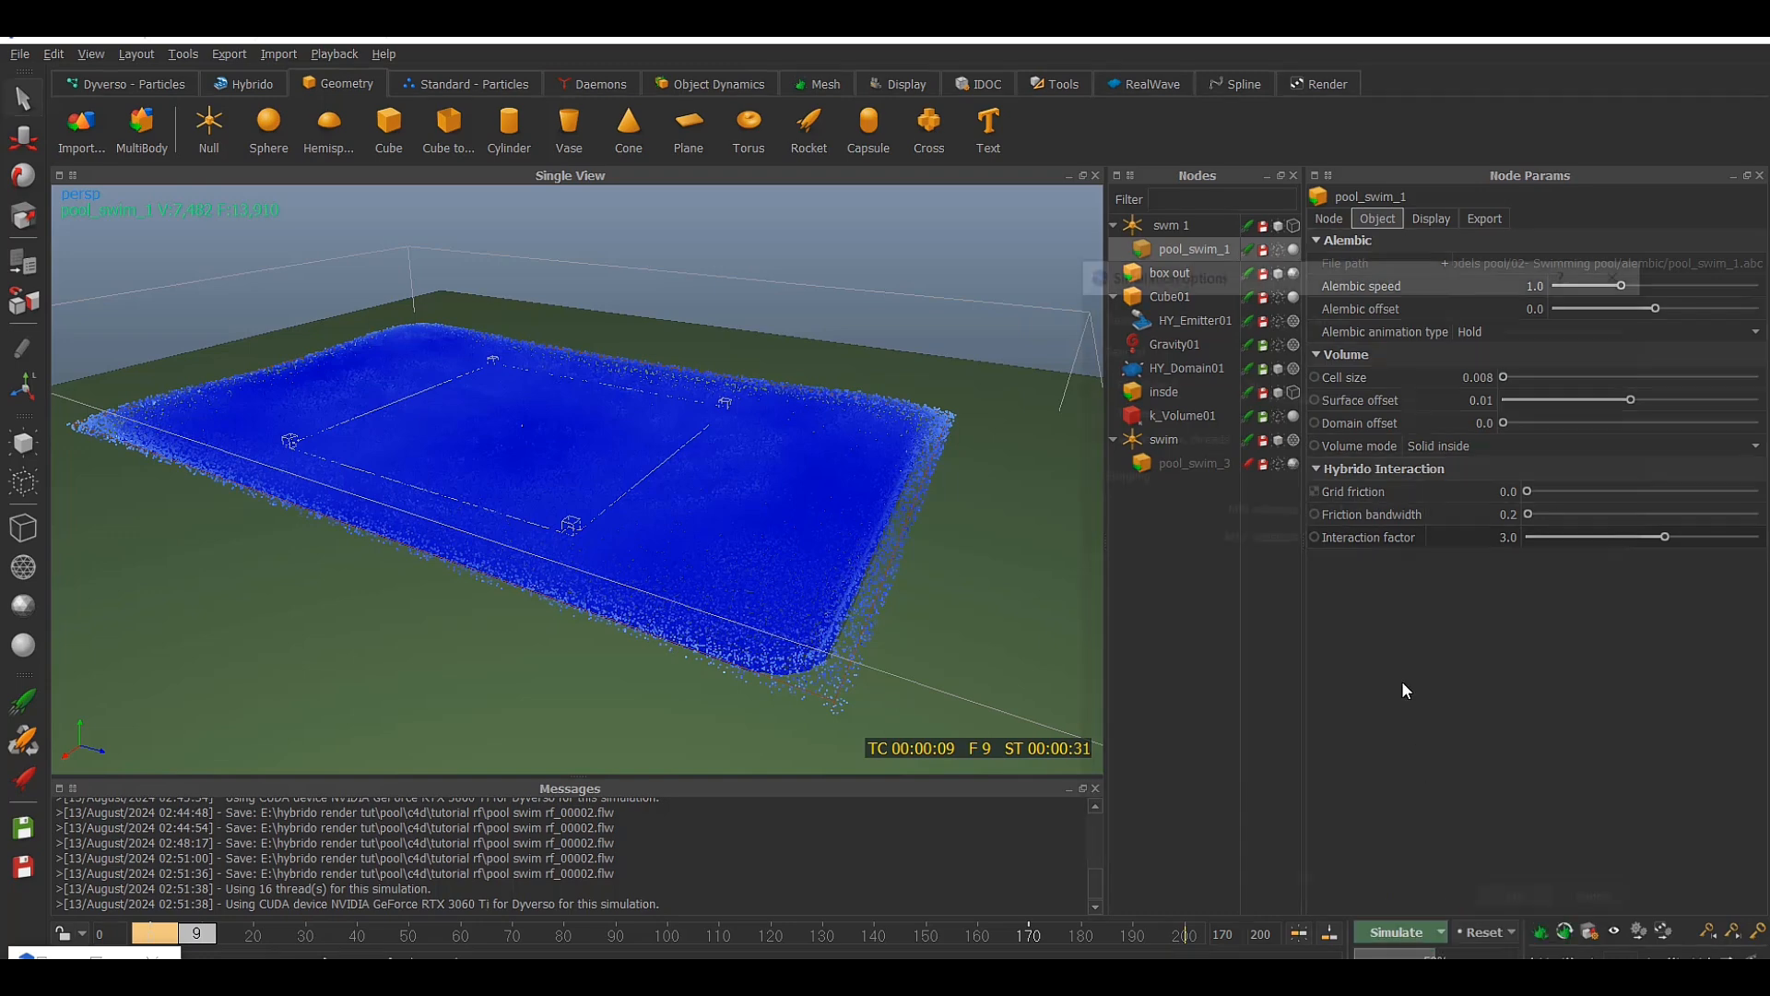
{"action": "left_click", "coordinate": [1199, 314]}
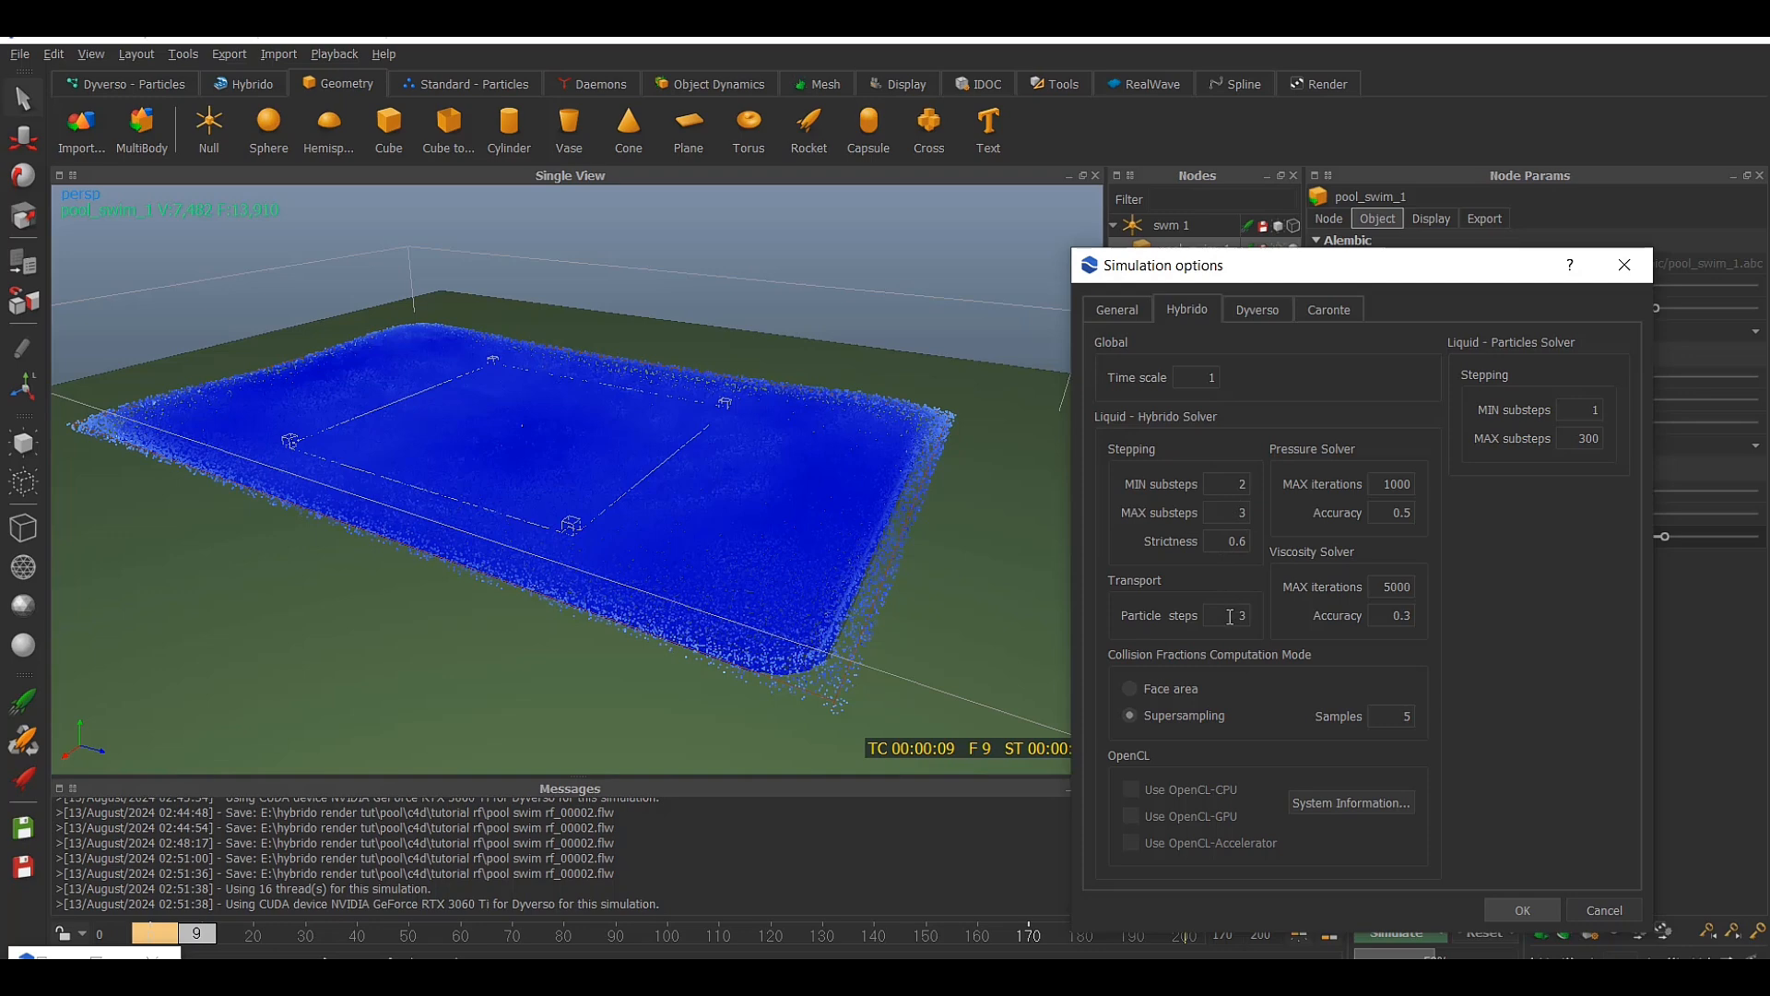
{"action": "left_click_drag", "start_coordinate": [1231, 616], "coordinate": [1265, 624]}
{"action": "mouse_move", "coordinate": [1220, 687]}
{"action": "left_click", "coordinate": [1129, 306]}
{"action": "left_click", "coordinate": [1185, 310]}
{"action": "left_click", "coordinate": [1187, 690]}
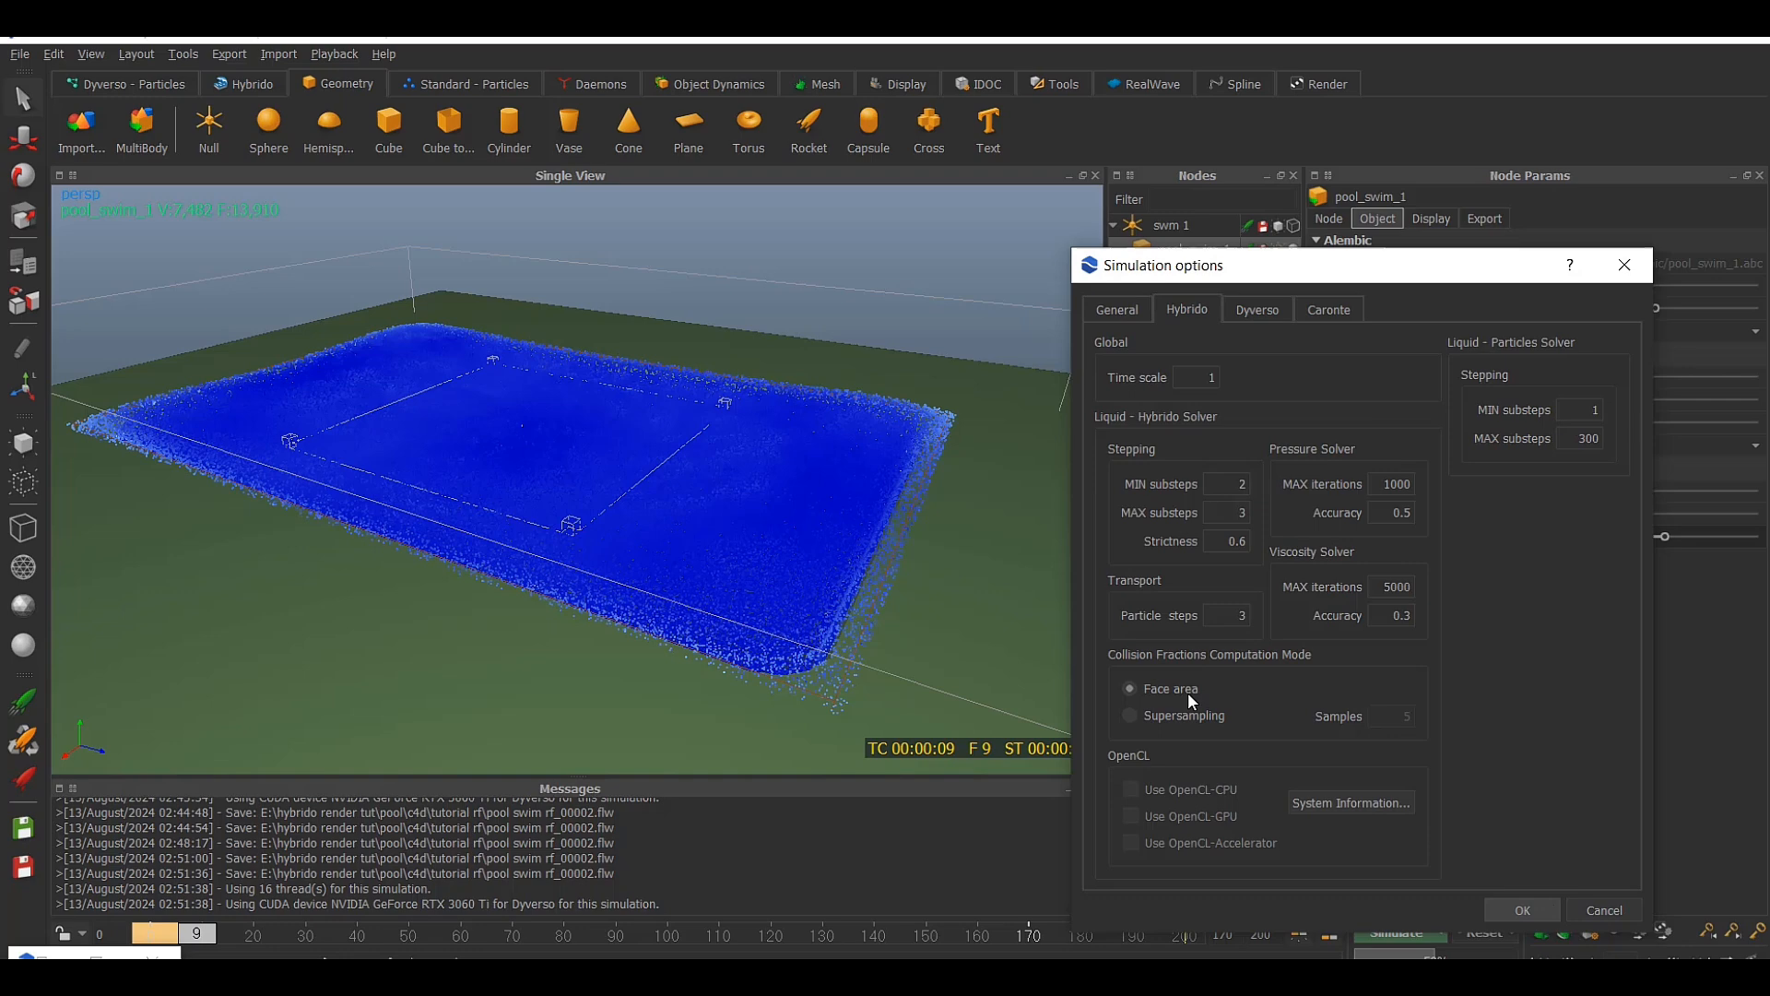
{"action": "left_click", "coordinate": [1521, 910]}
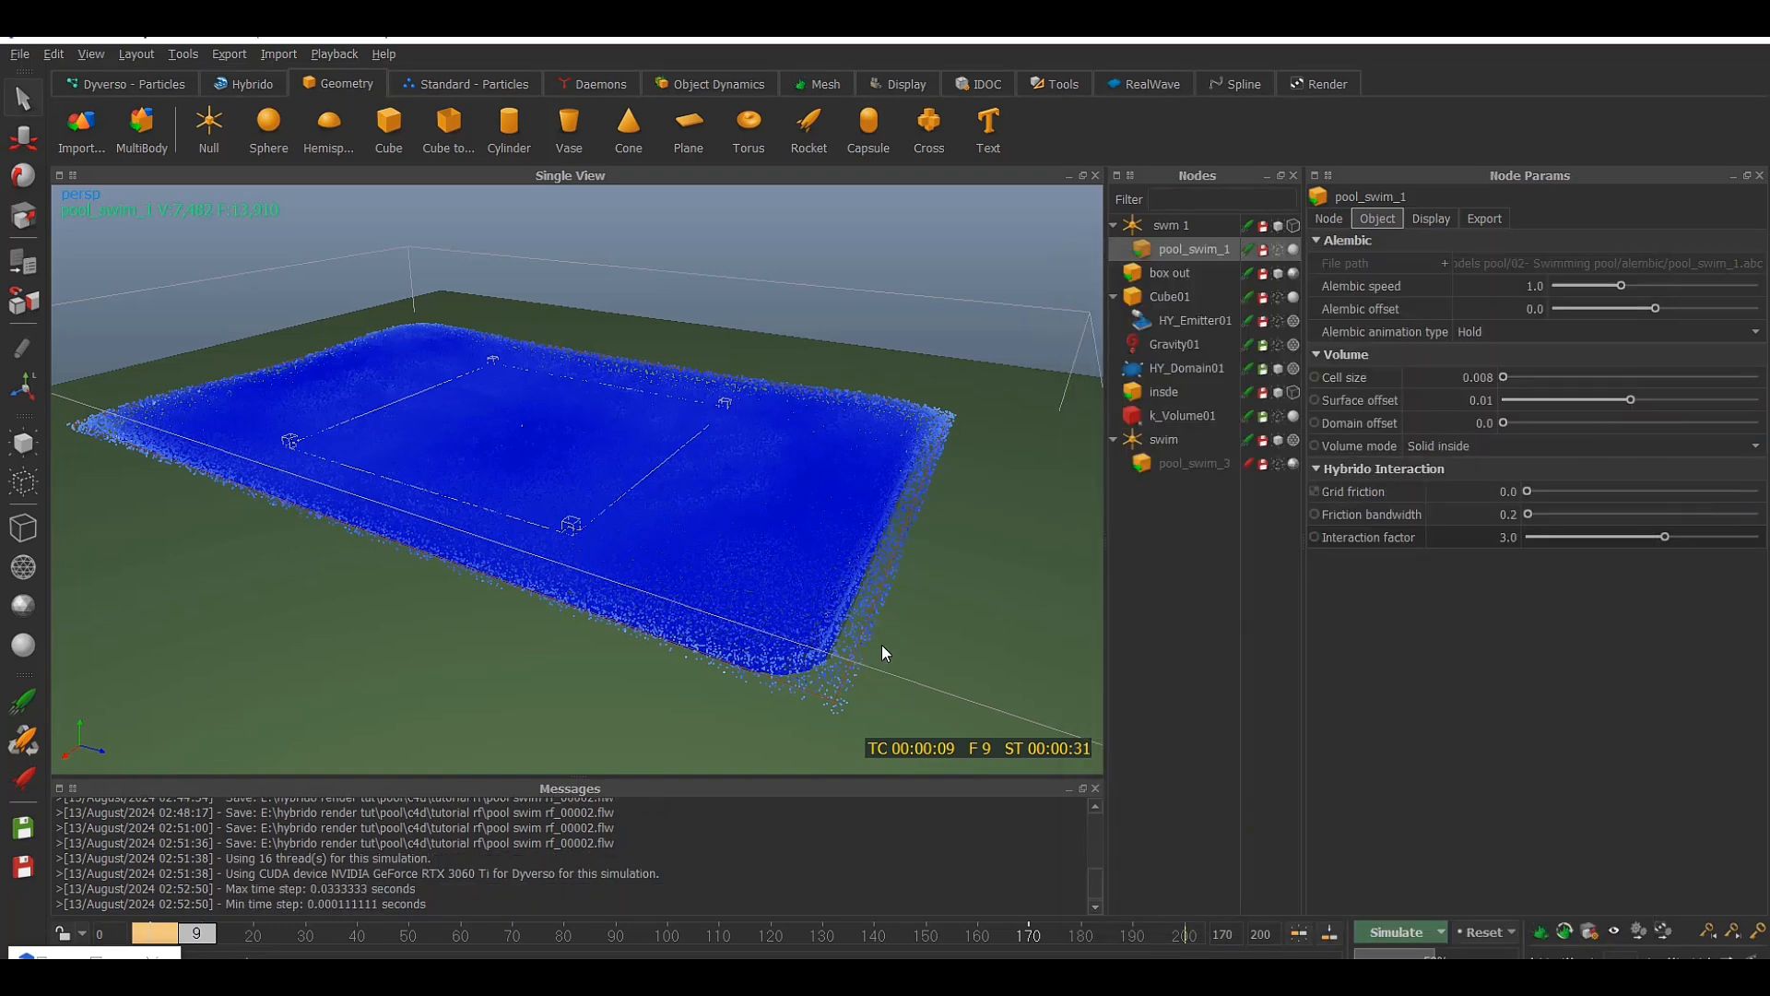
Save the scene, then reset the simulation to frame 0
{"action": "scroll", "coordinate": [881, 644], "scroll_direction": "down", "scroll_amount": 5}
{"action": "left_click_drag", "start_coordinate": [885, 594], "coordinate": [897, 620], "text": "alt"}
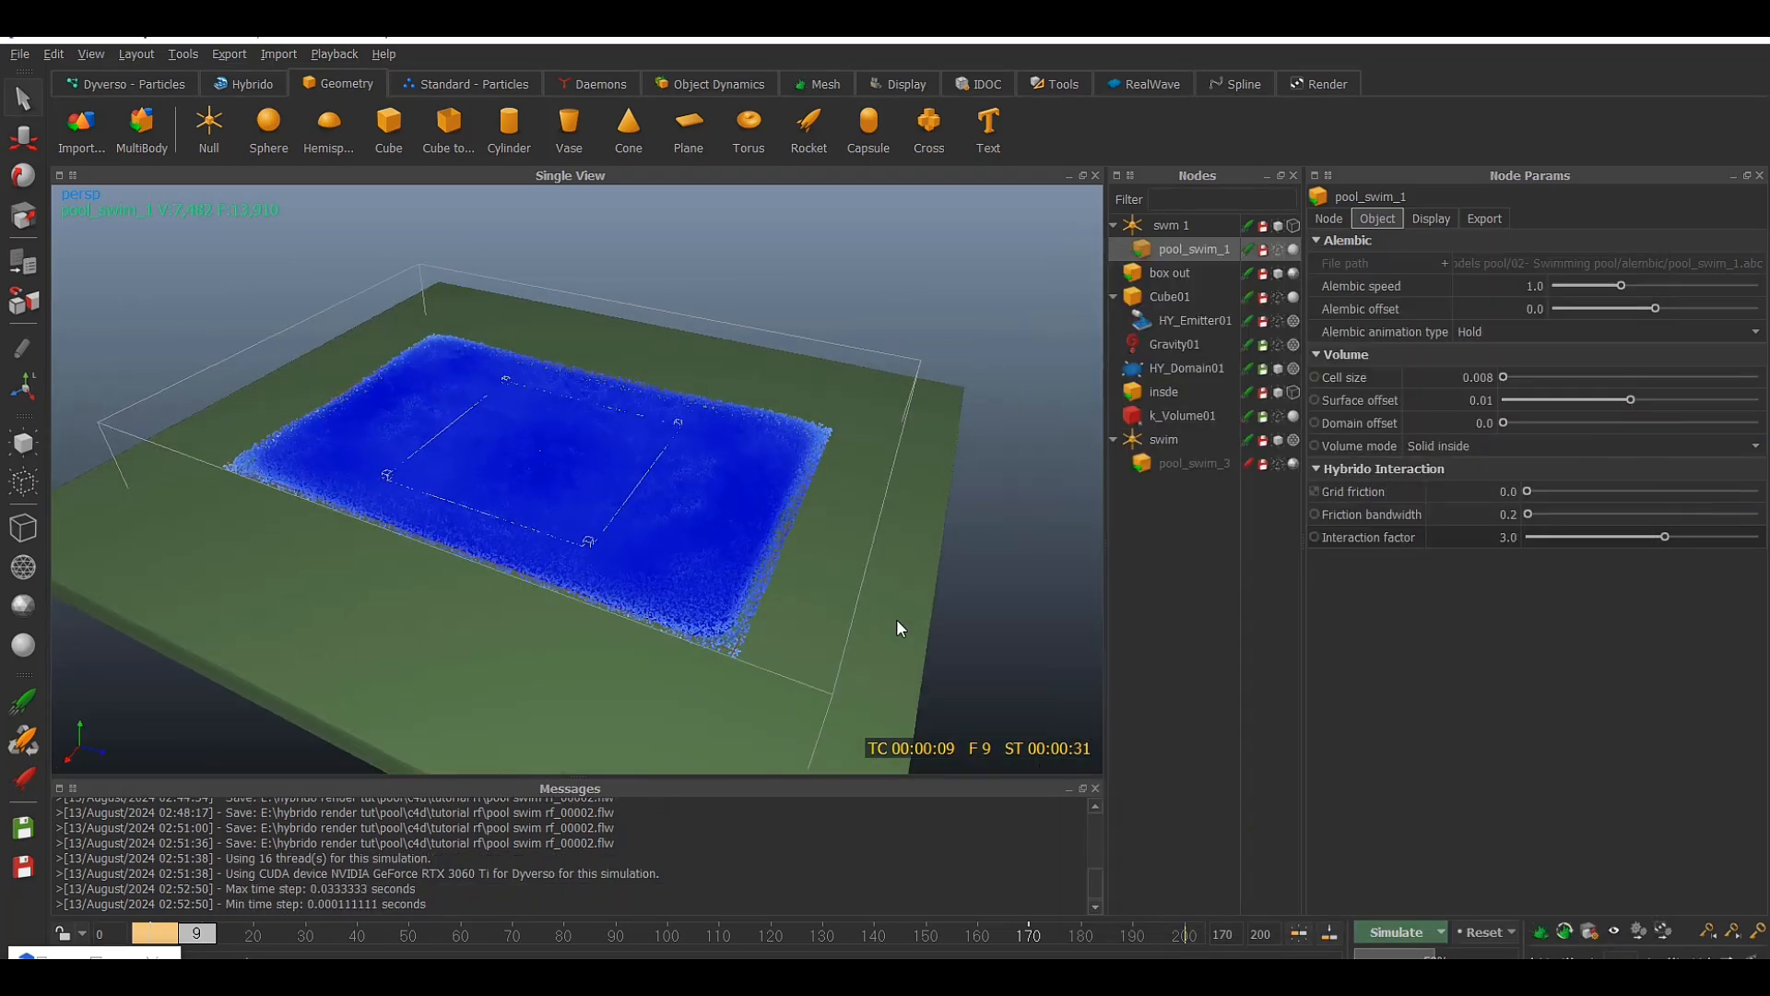
{"action": "key", "text": "ctrl+s"}
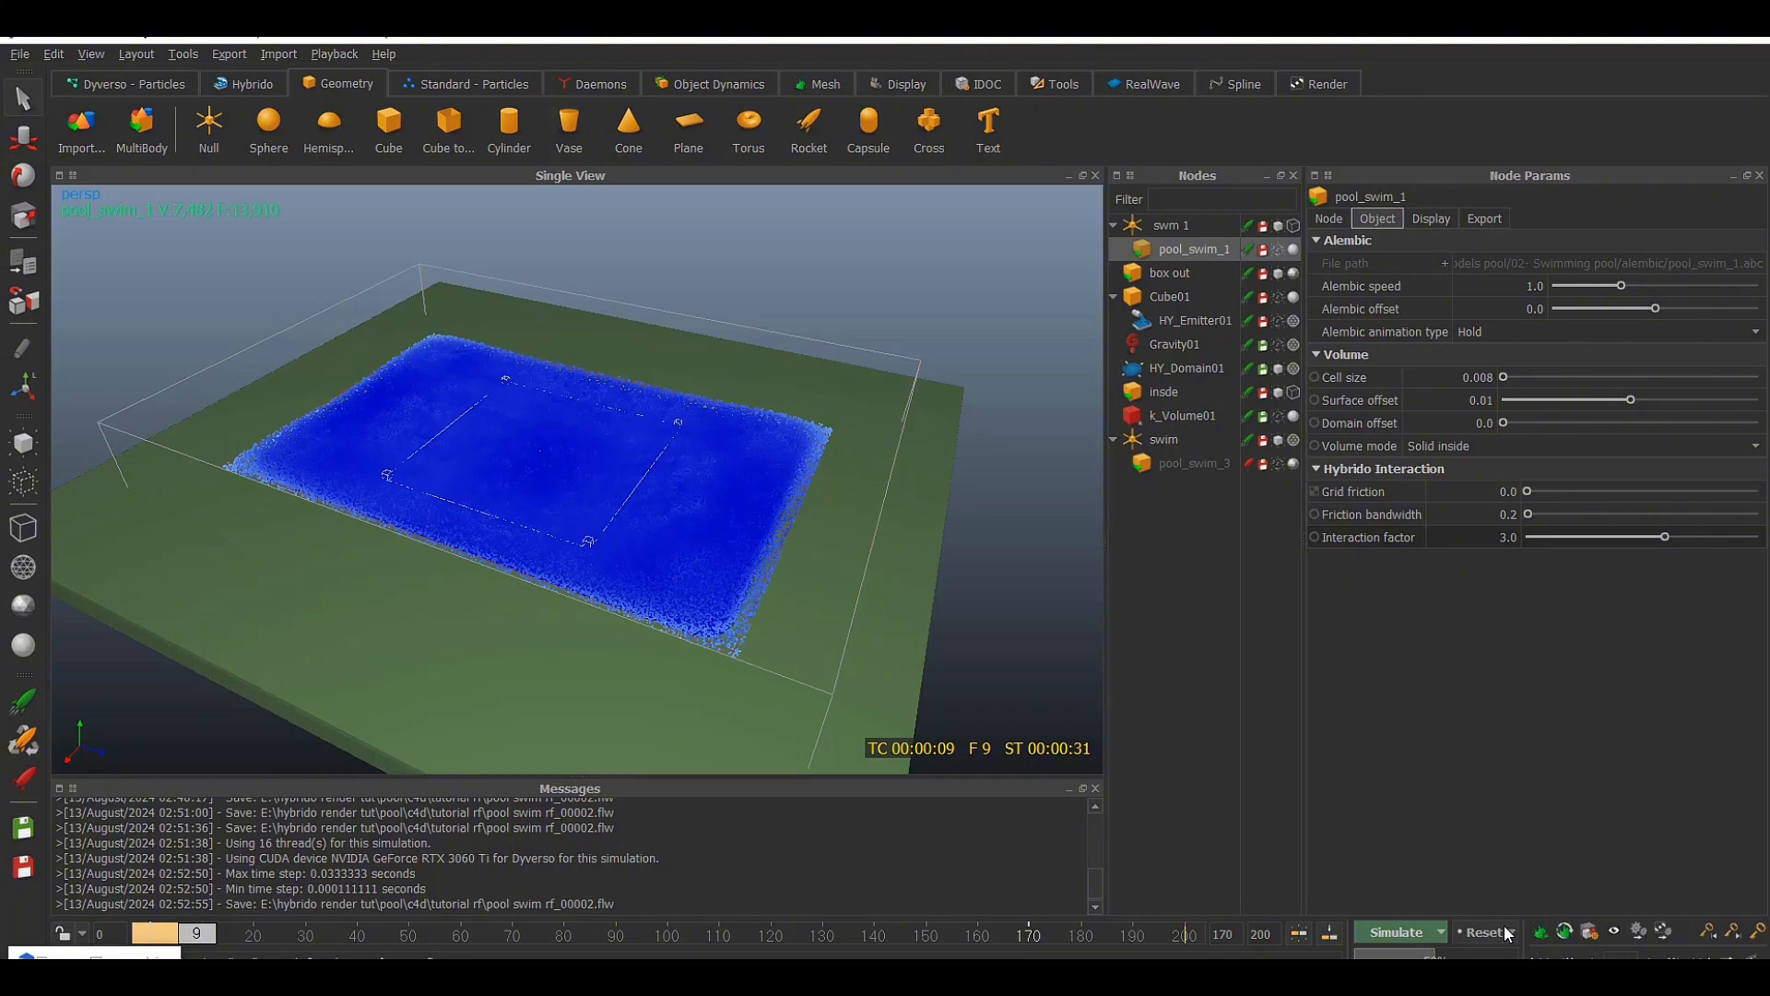
{"action": "left_click", "coordinate": [1478, 932]}
{"action": "left_click", "coordinate": [883, 514]}
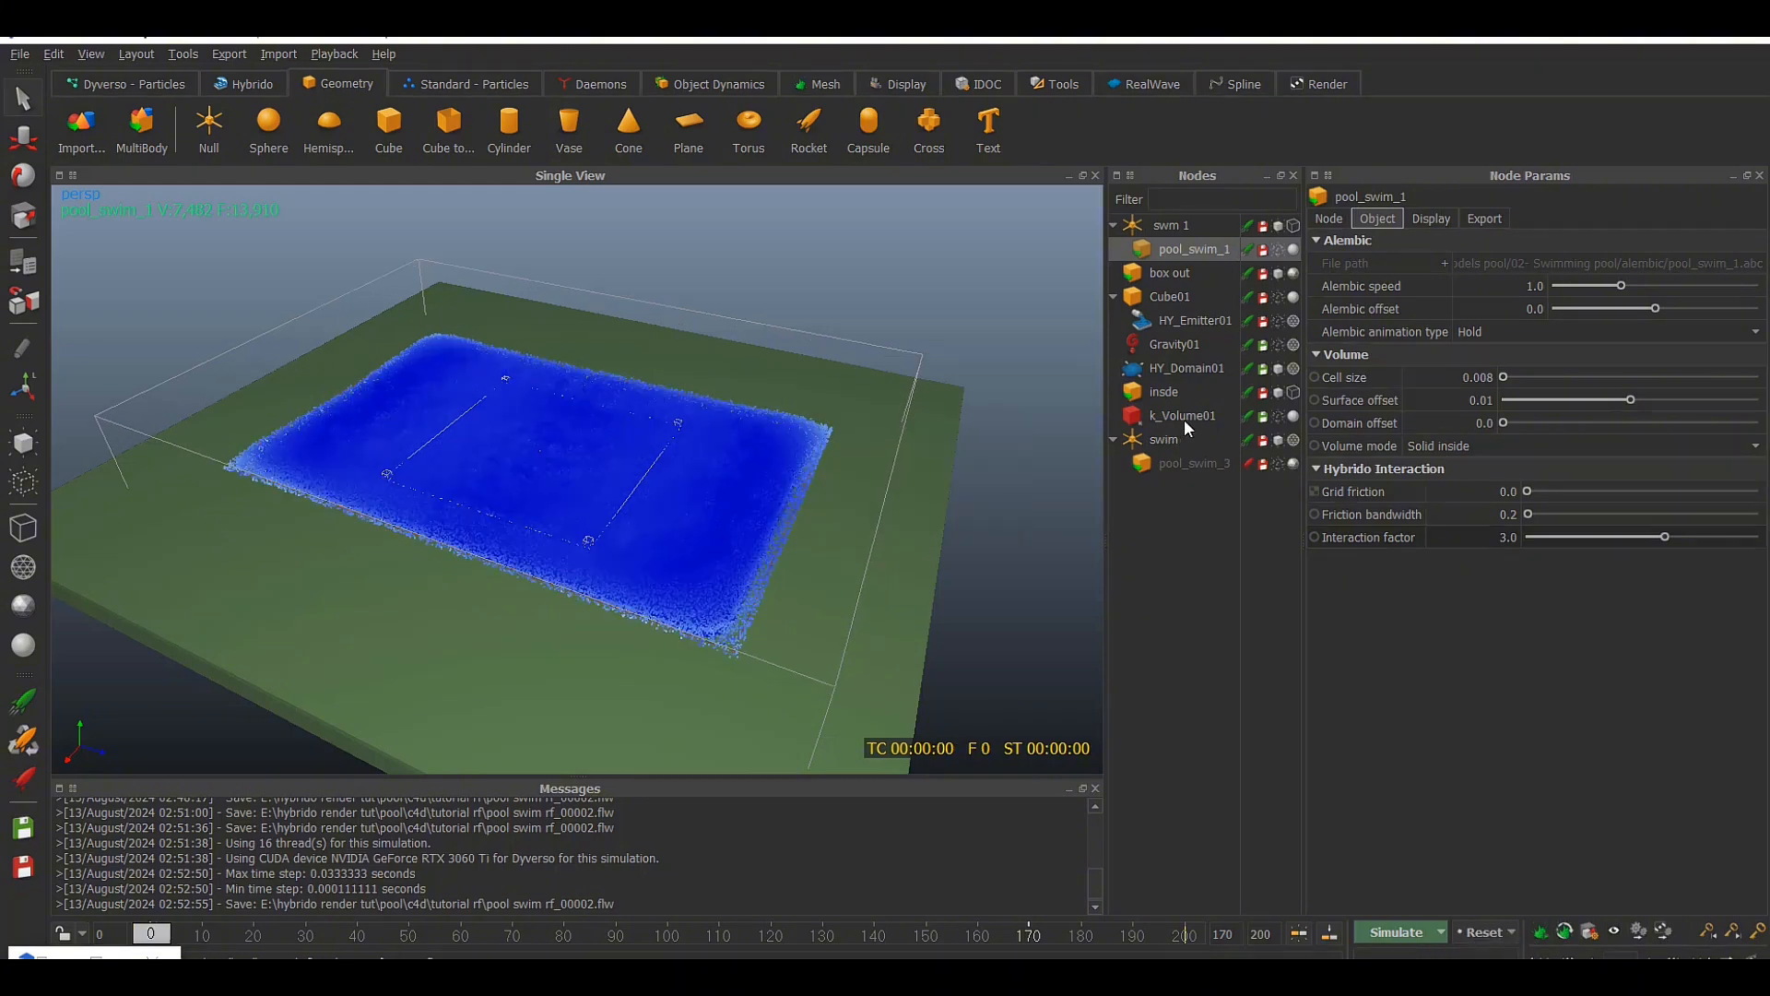
{"action": "left_click", "coordinate": [1184, 417]}
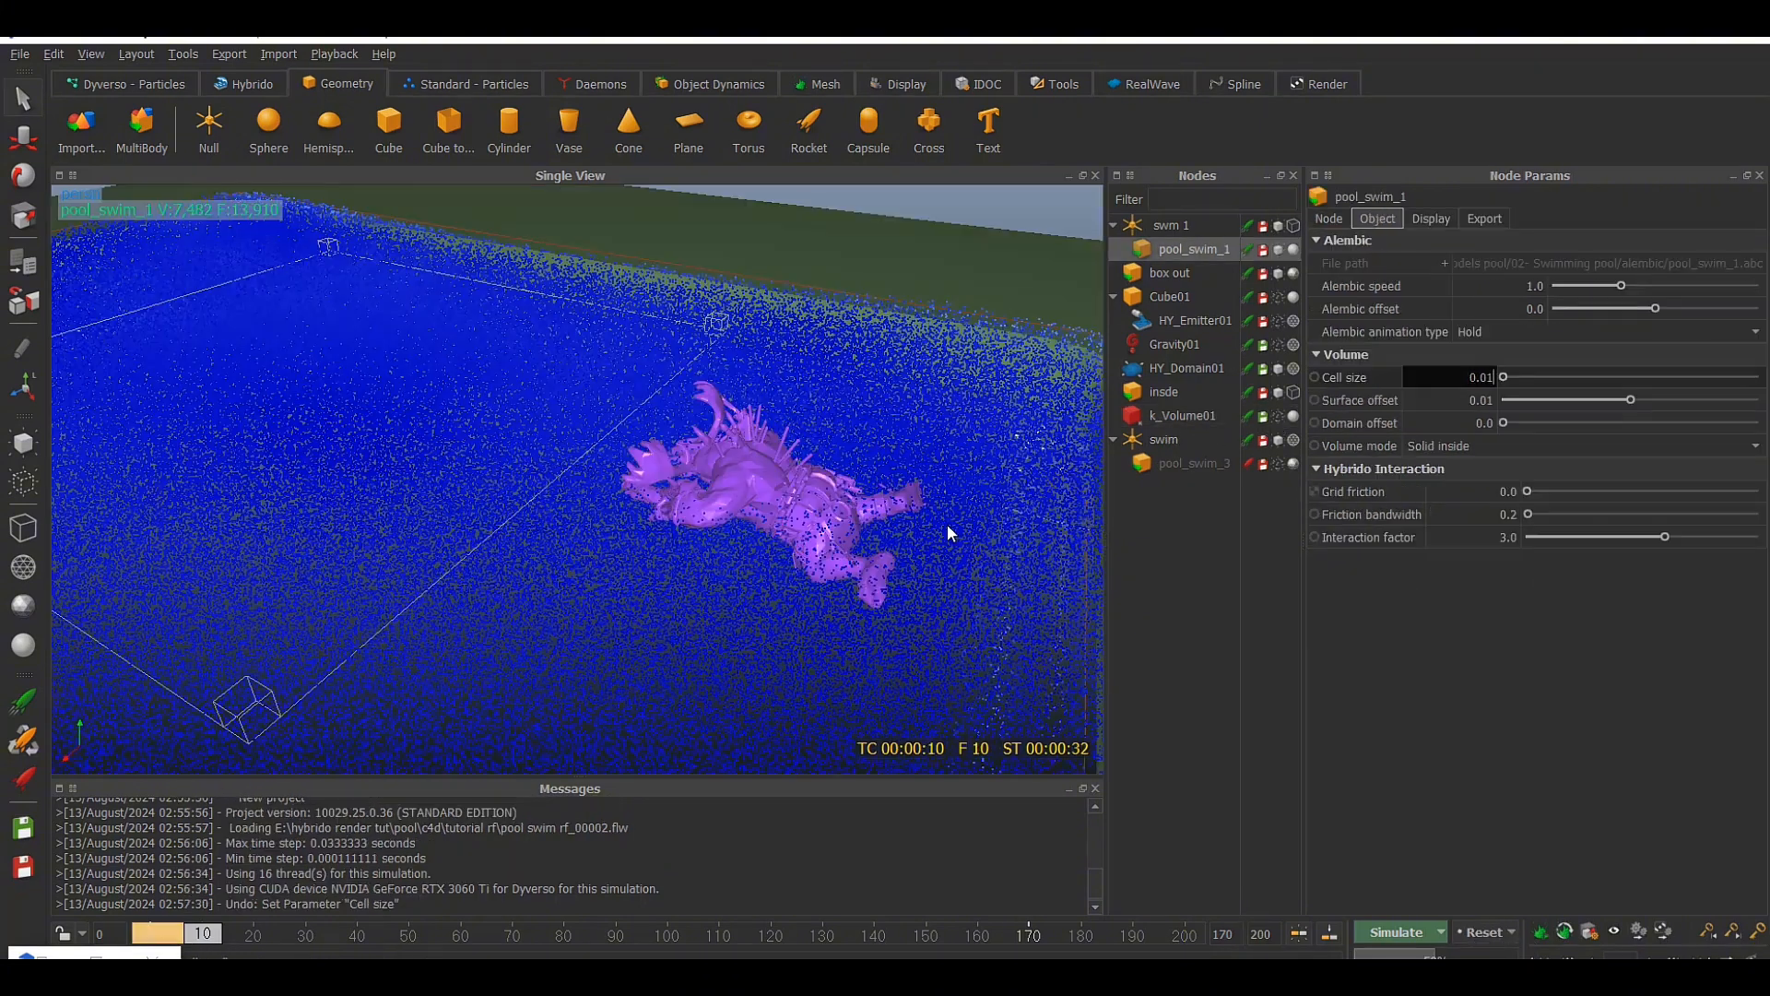
Turn off the isosurface volume display of pool_swim_1
{"action": "left_click", "coordinate": [1431, 219]}
{"action": "left_click", "coordinate": [1422, 560]}
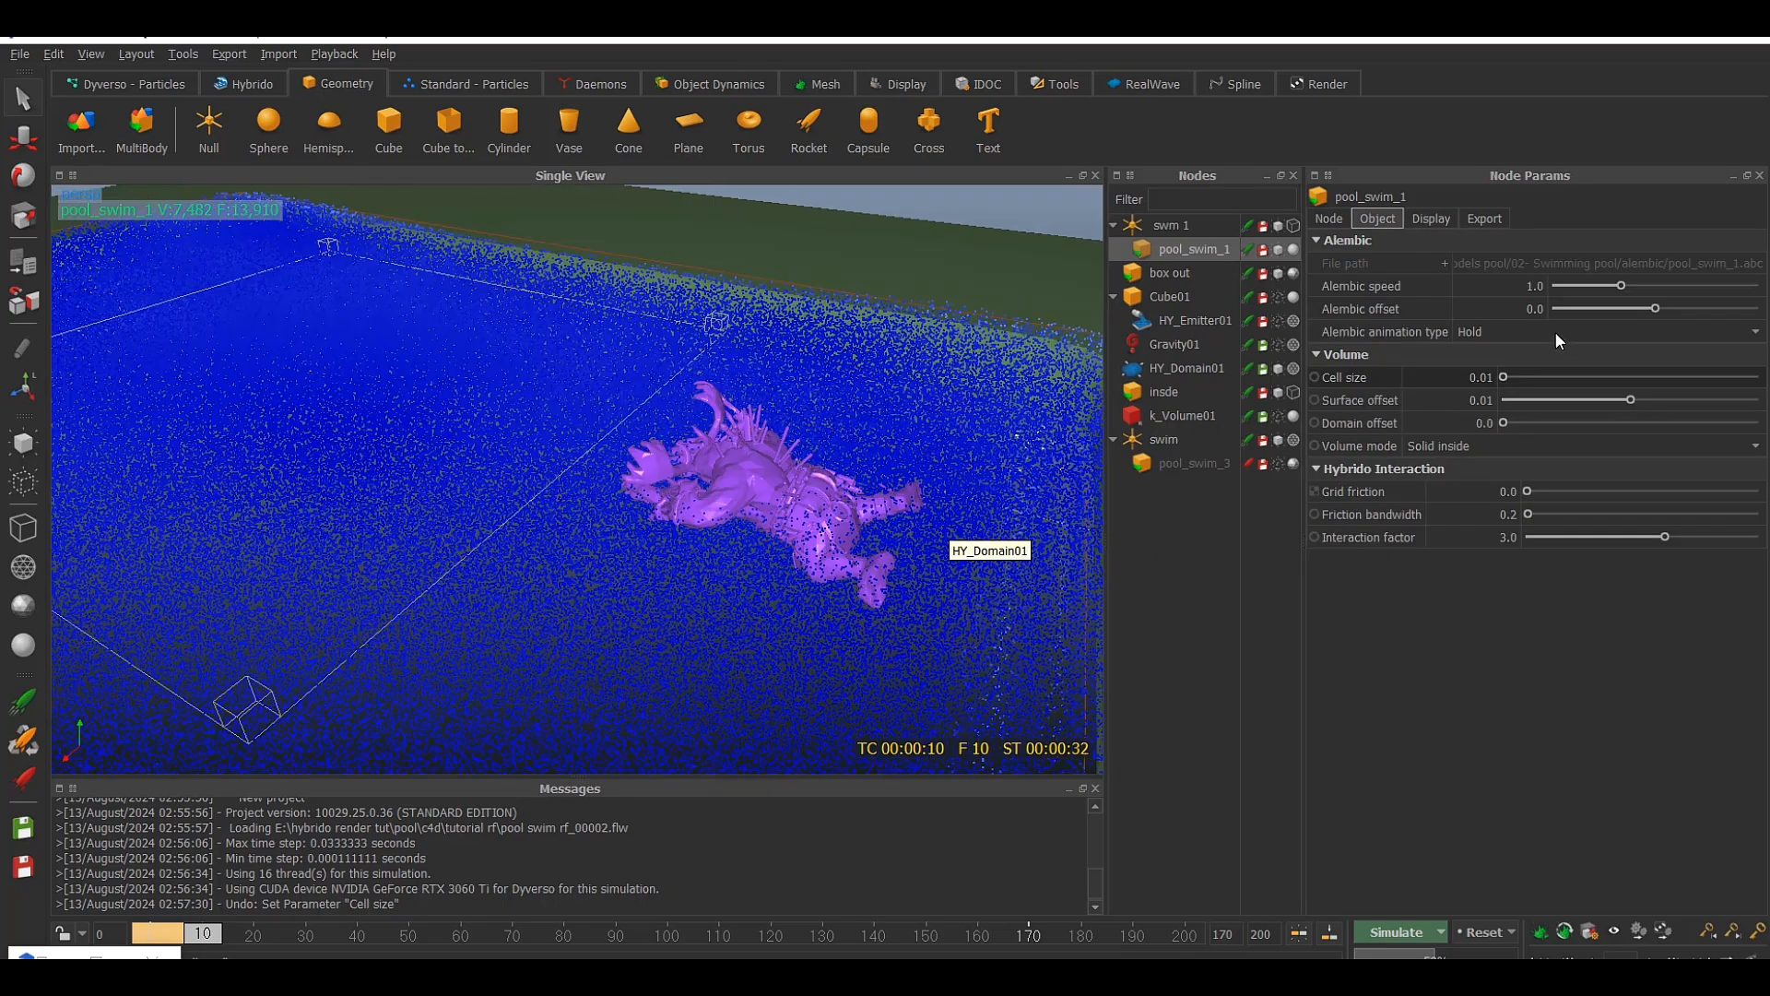
{"action": "left_click", "coordinate": [1432, 218]}
{"action": "left_click", "coordinate": [1423, 559]}
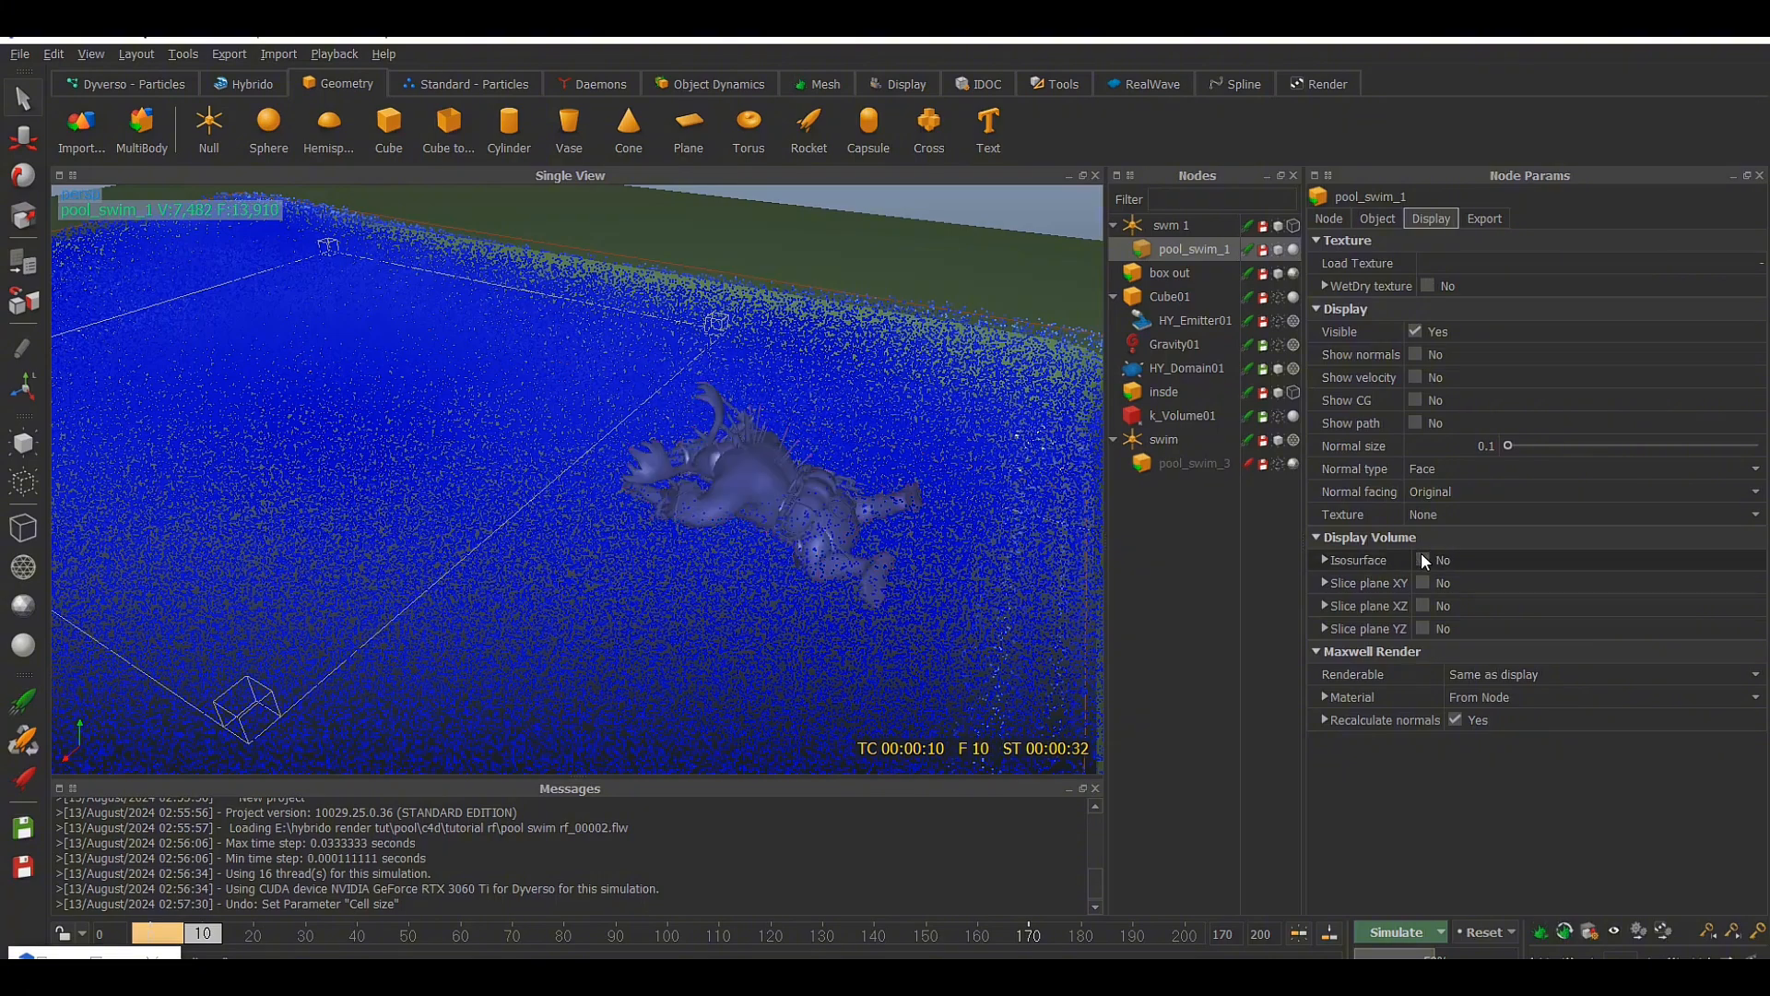
{"action": "left_click_drag", "start_coordinate": [944, 506], "coordinate": [810, 417], "text": "alt"}
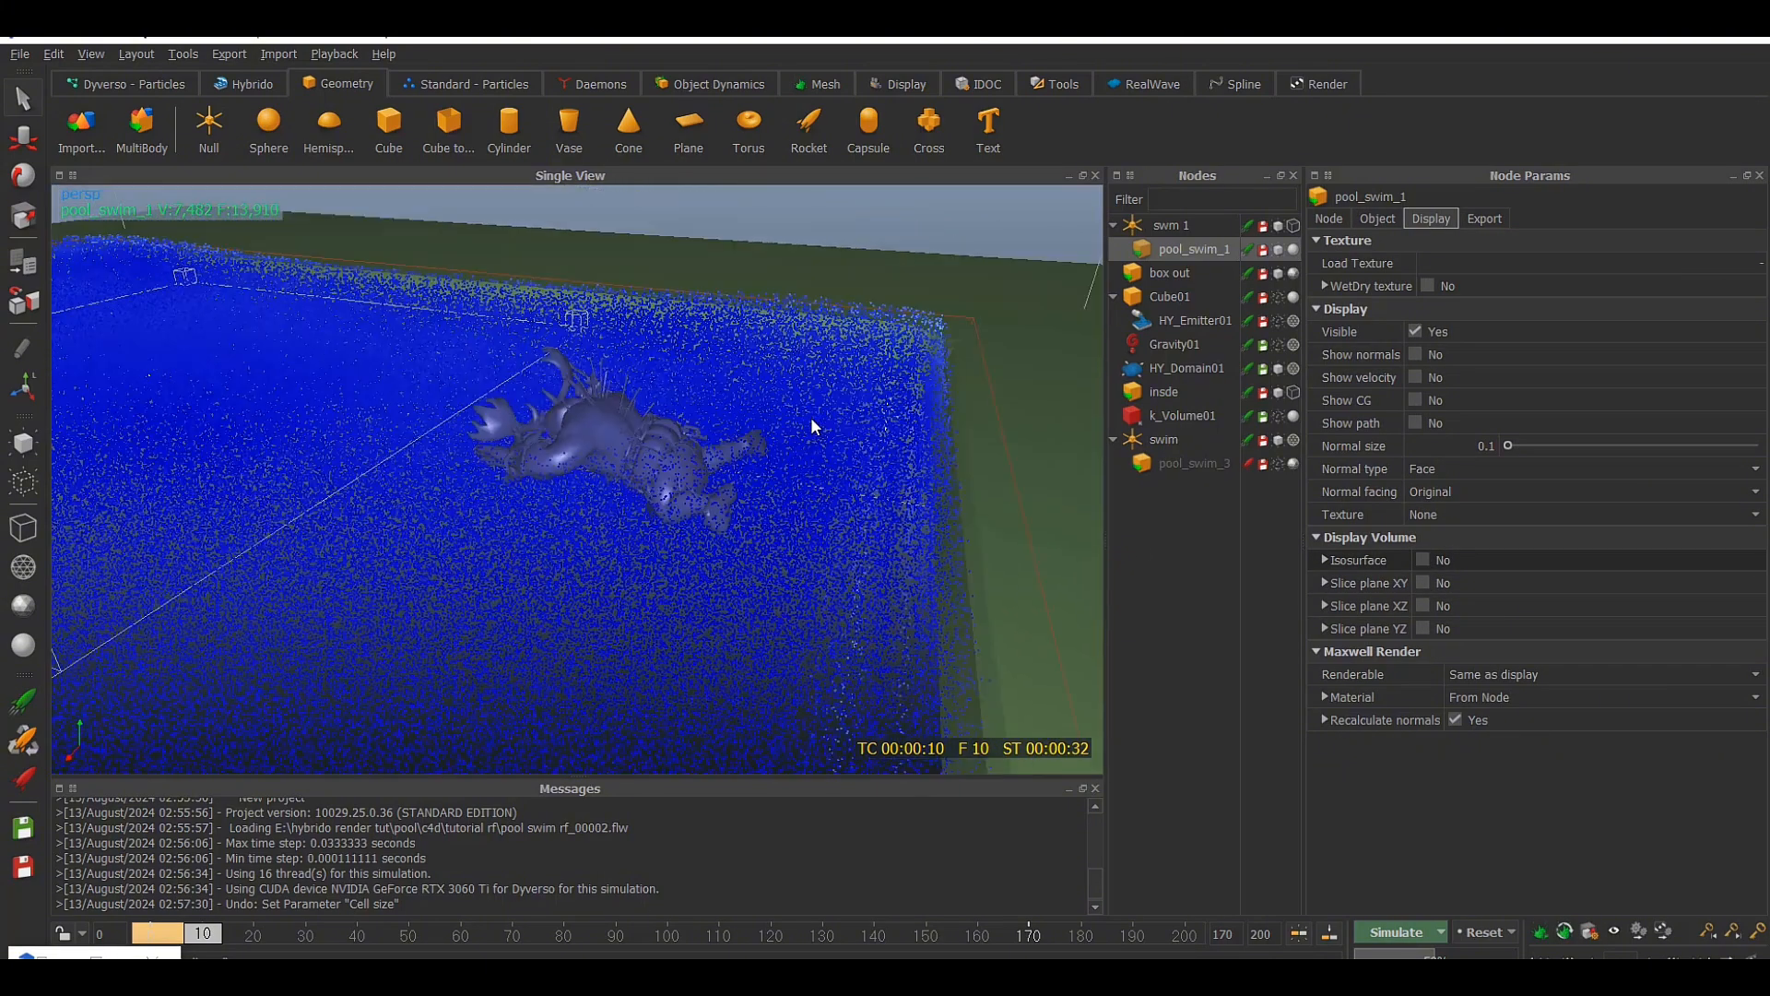
Show the XZ slice plane of pool_swim_1's volume and inspect it around the swimmer from a low angle
{"action": "left_click", "coordinate": [1422, 606]}
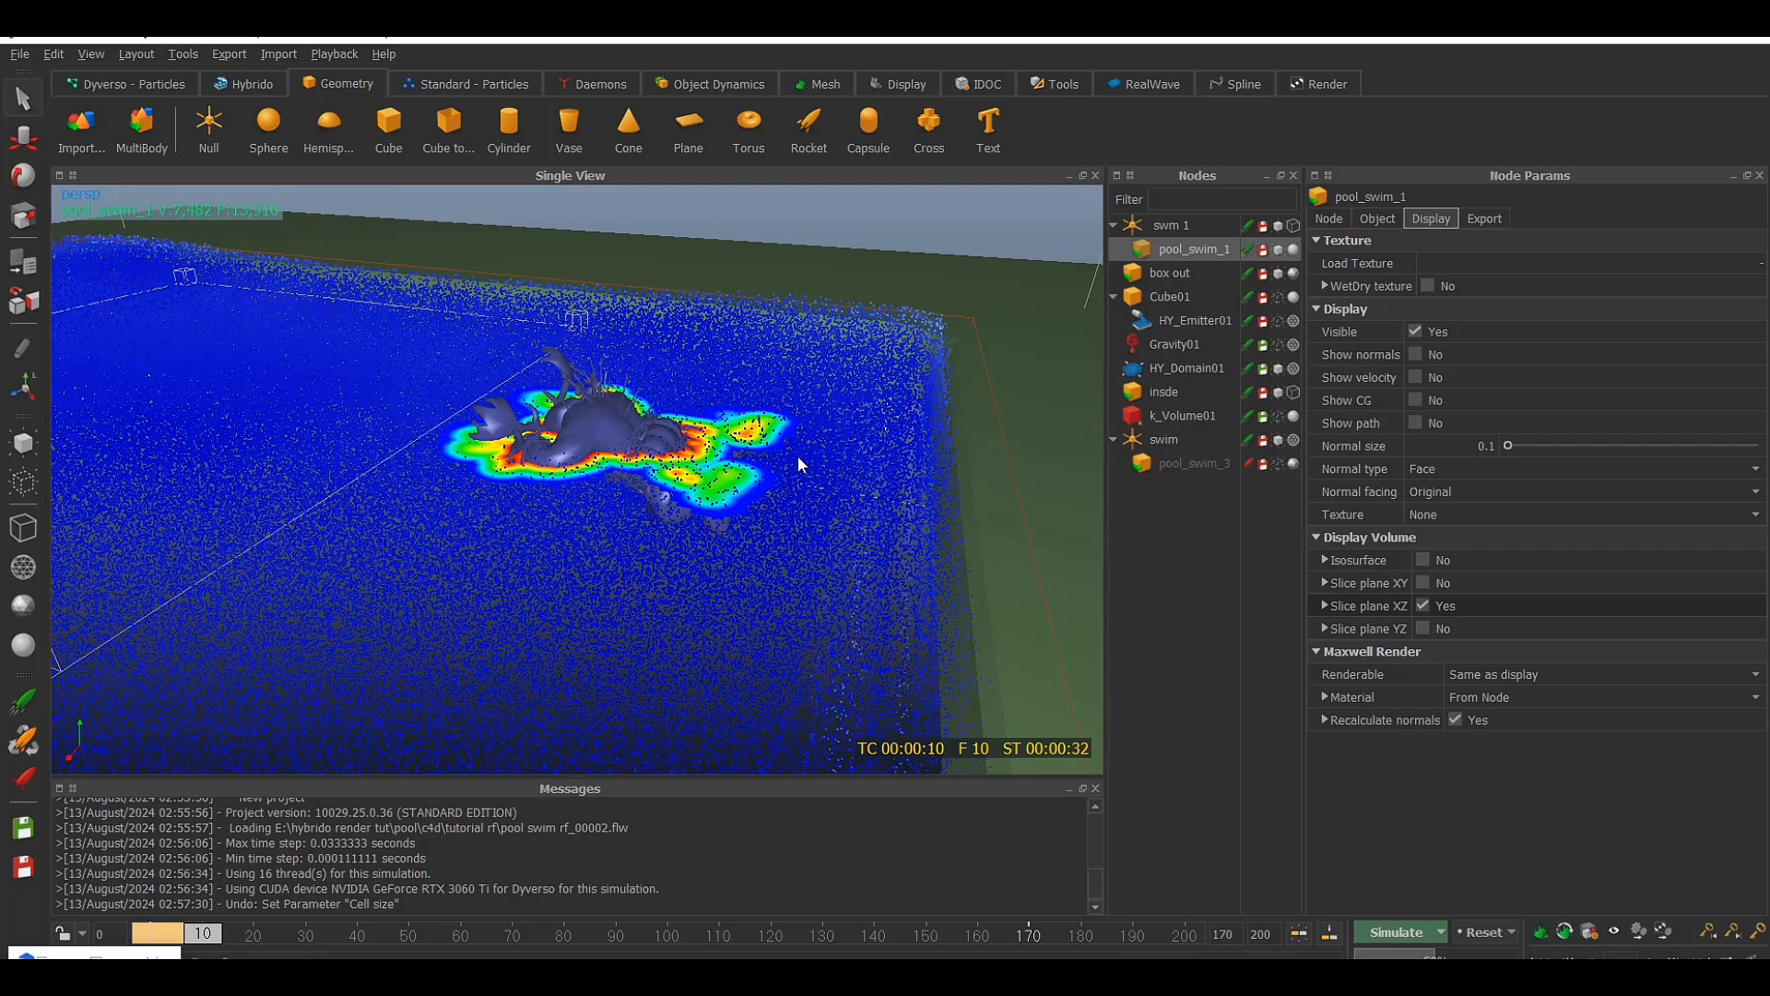
{"action": "left_click_drag", "start_coordinate": [799, 455], "coordinate": [909, 384], "text": "alt"}
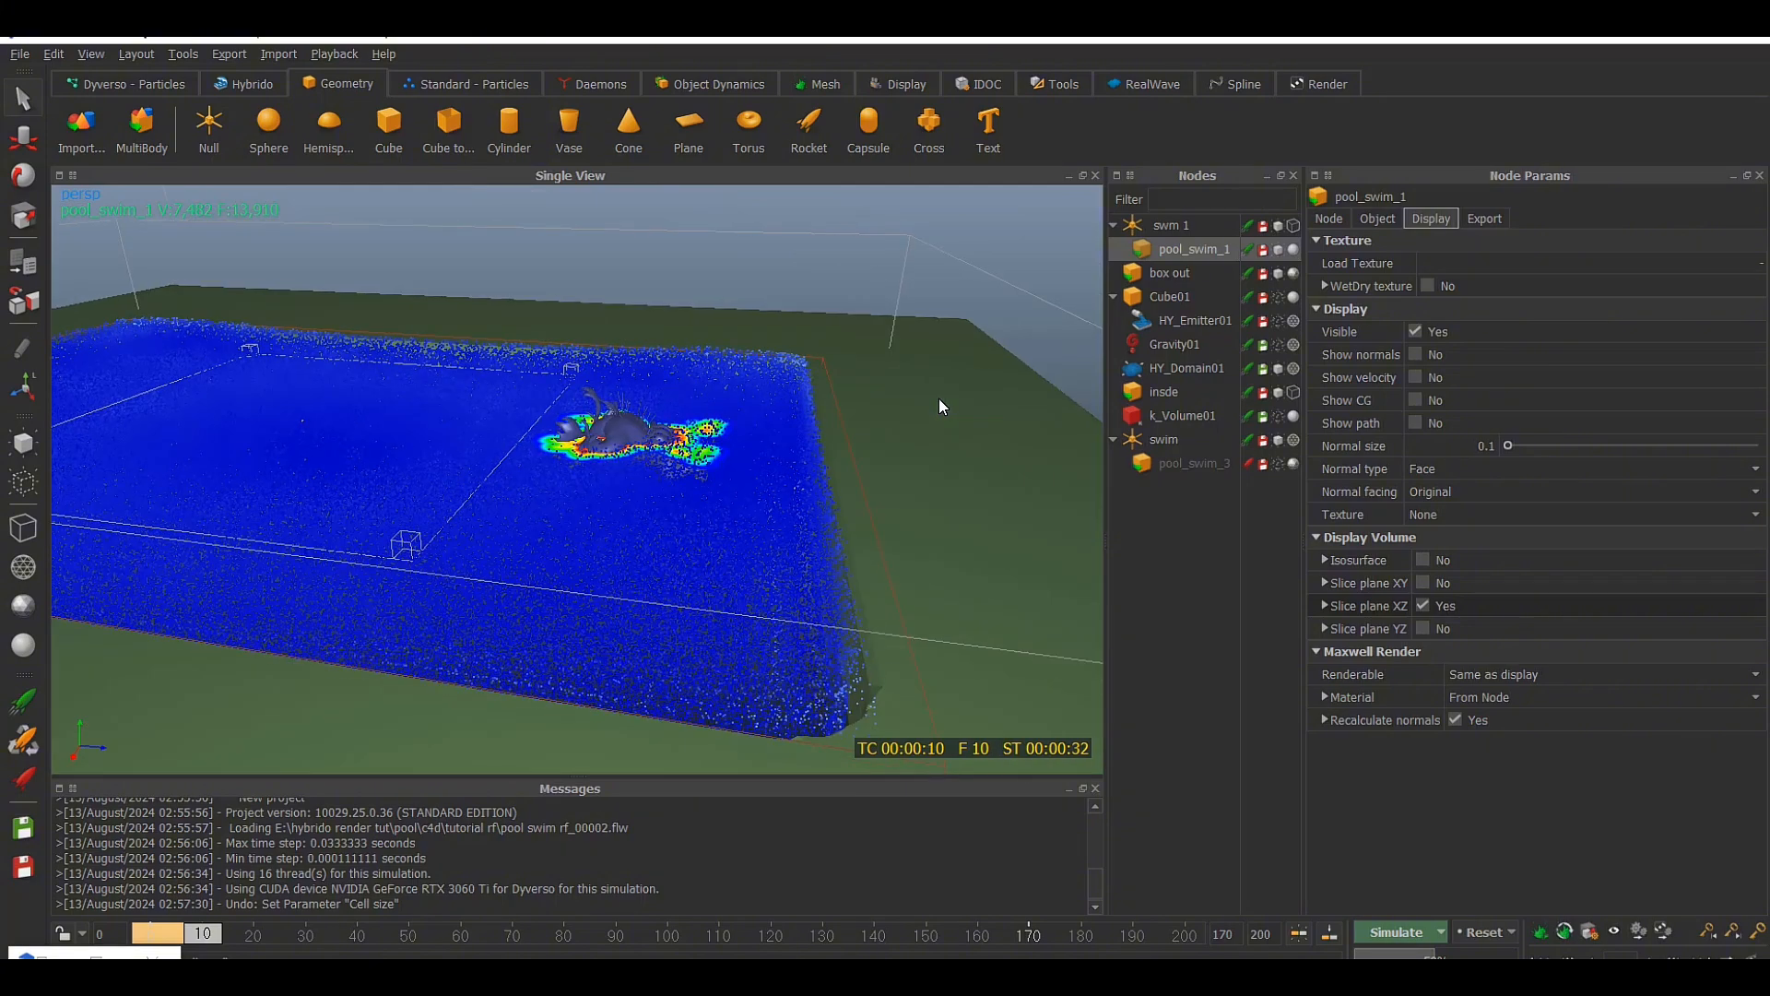
{"action": "scroll", "coordinate": [937, 396], "scroll_direction": "up", "scroll_amount": 3}
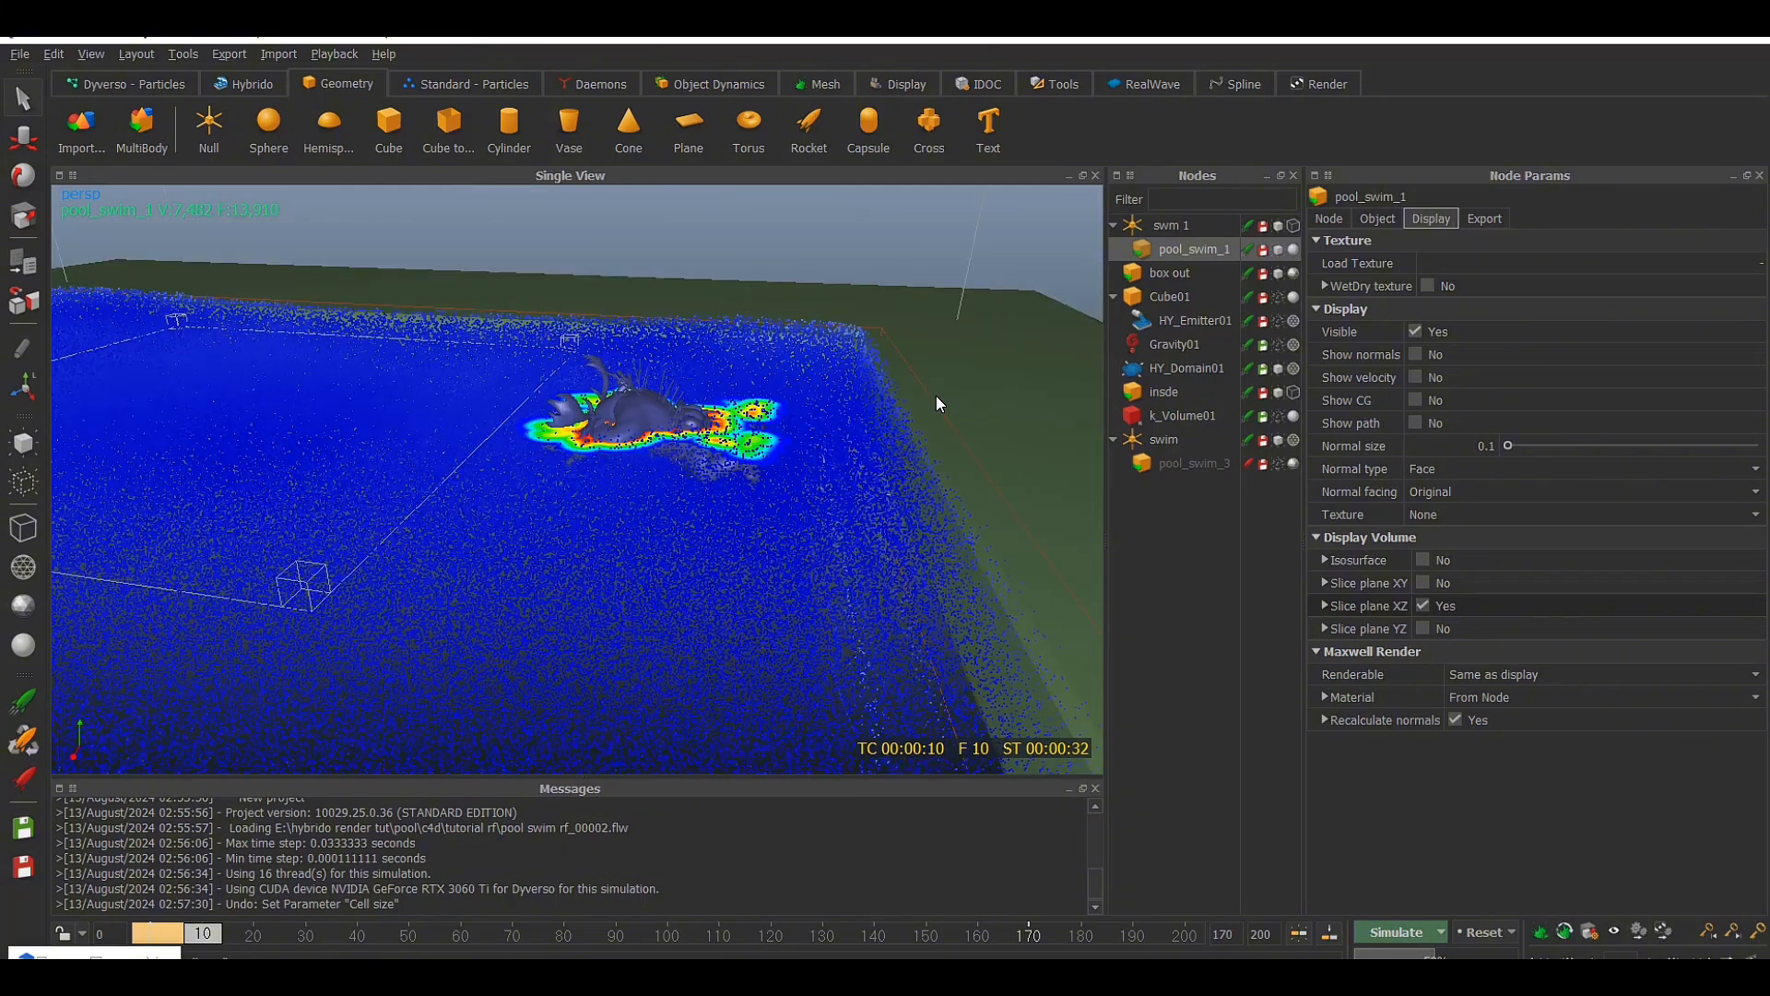
{"action": "left_click_drag", "start_coordinate": [937, 398], "coordinate": [964, 374], "text": "alt"}
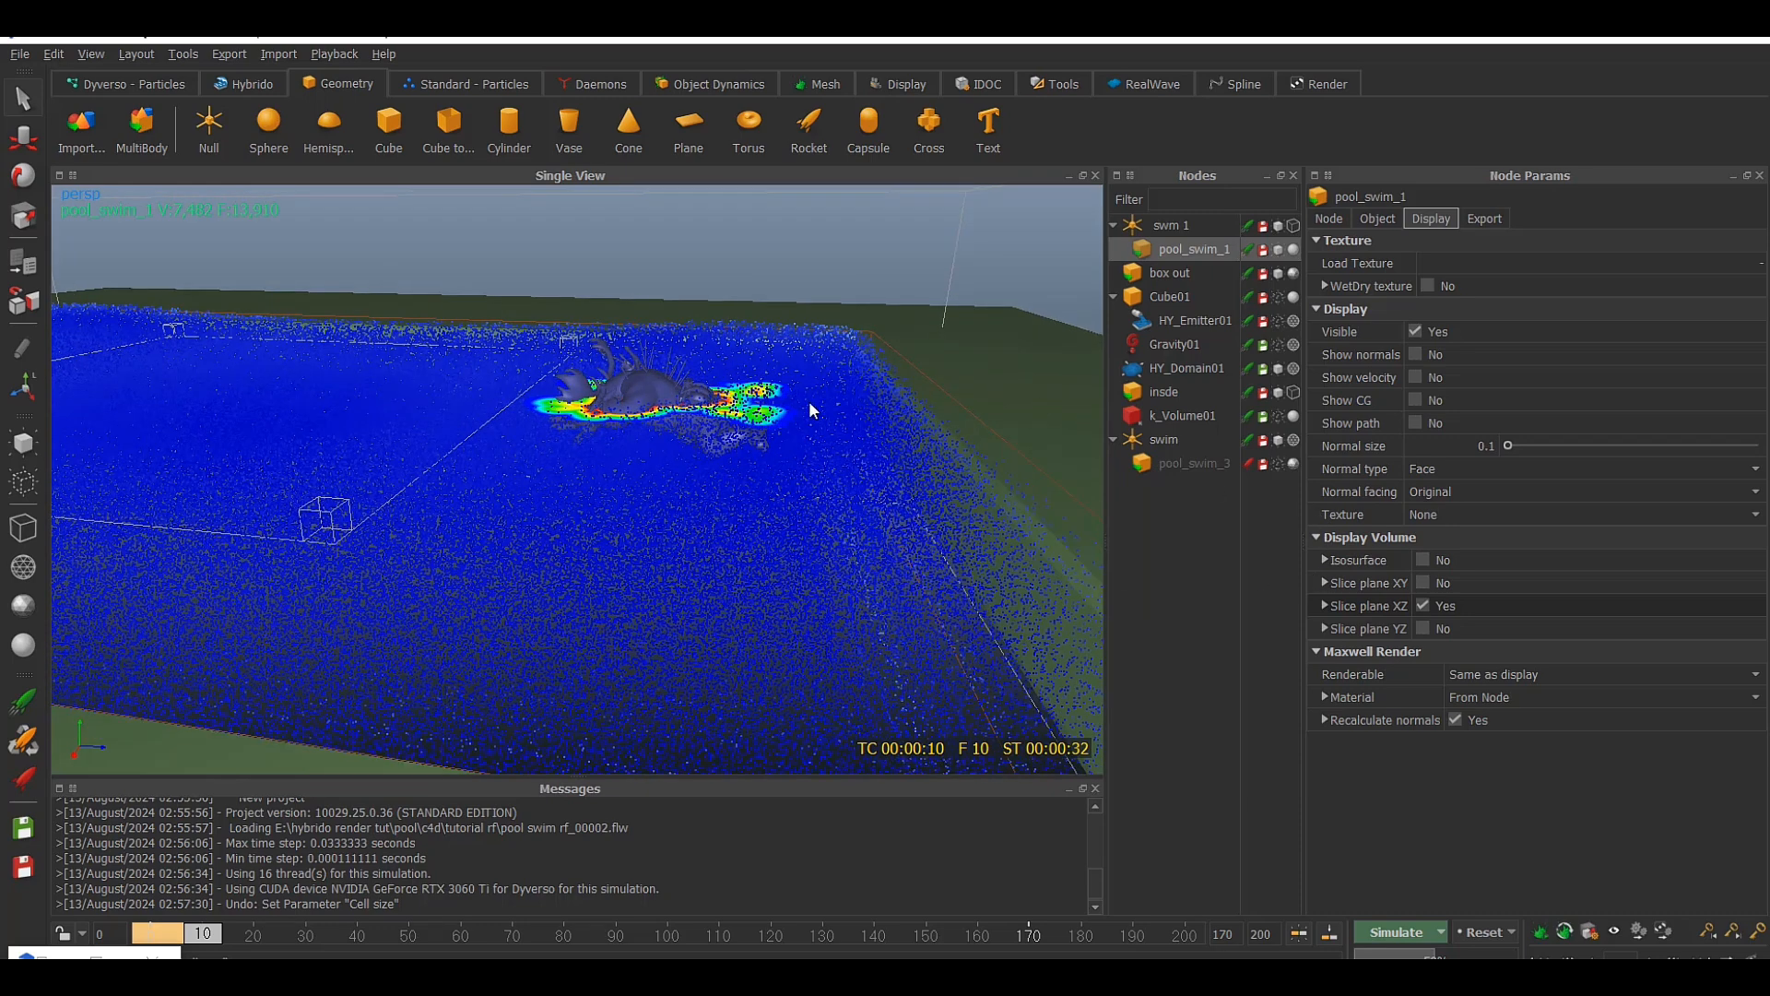
Lower the XZ slice plane offset to 0.355, examine the swimmer's volume there, and hide the slice plane
{"action": "left_click", "coordinate": [1325, 605]}
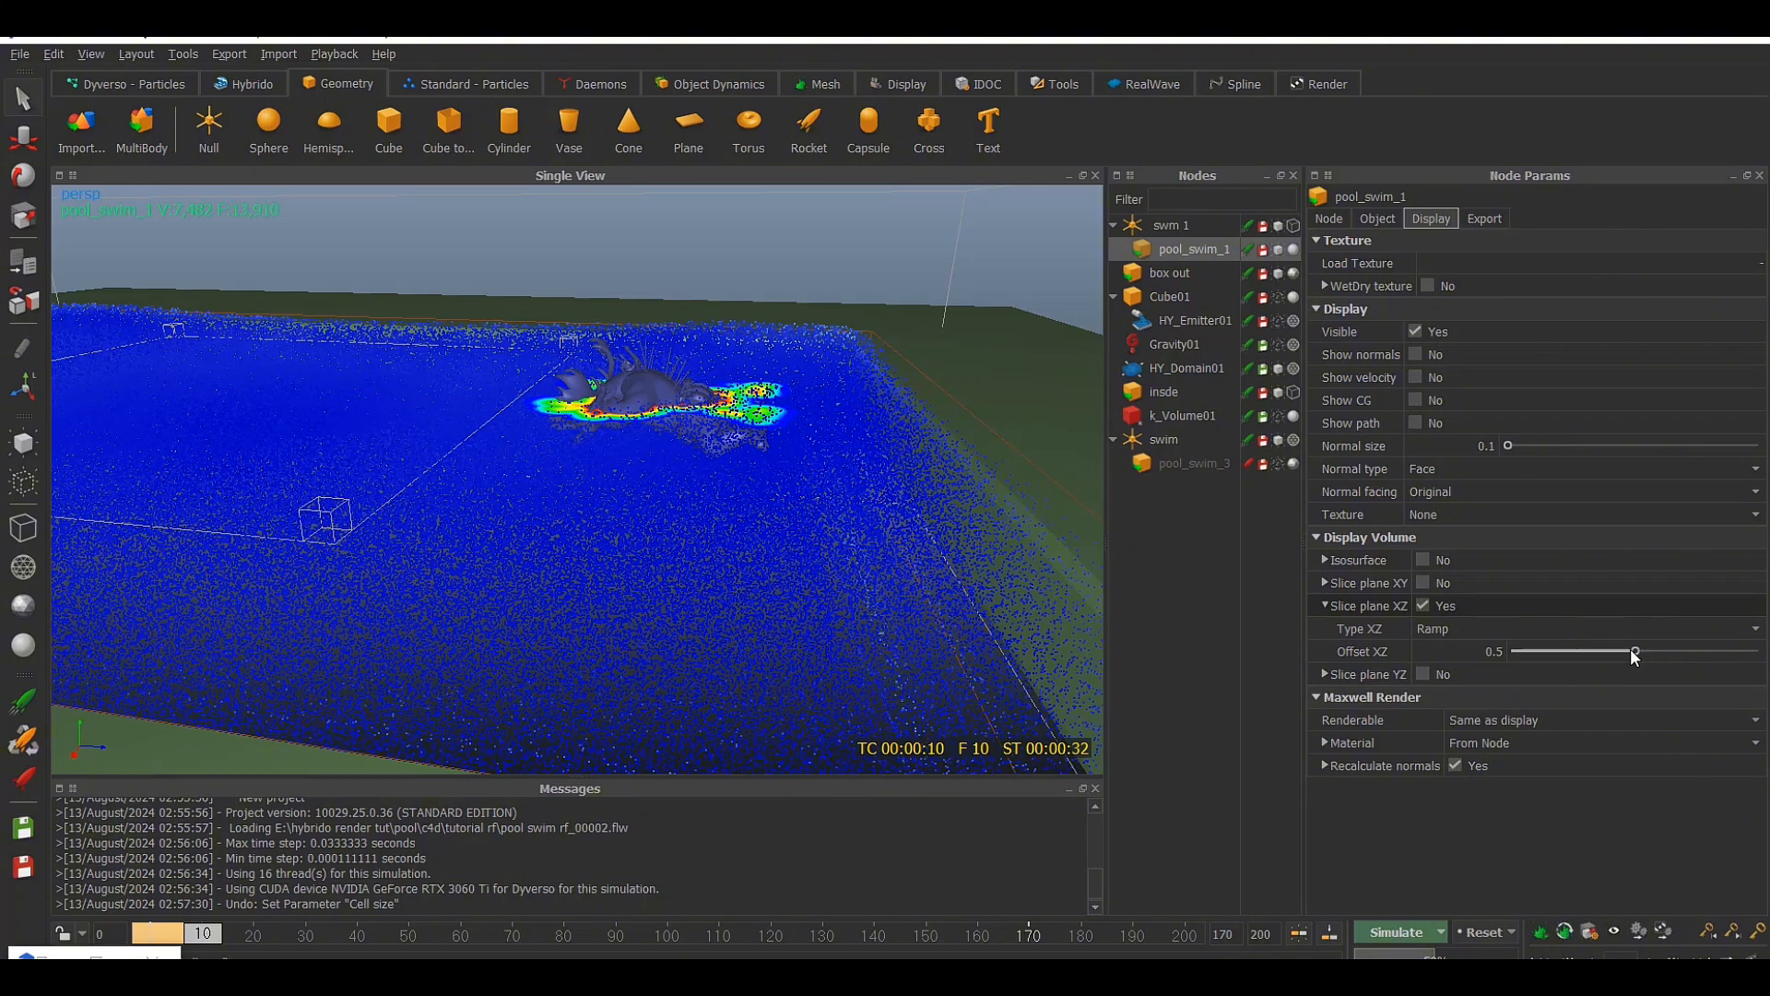
{"action": "left_click_drag", "start_coordinate": [1631, 651], "coordinate": [1608, 652]}
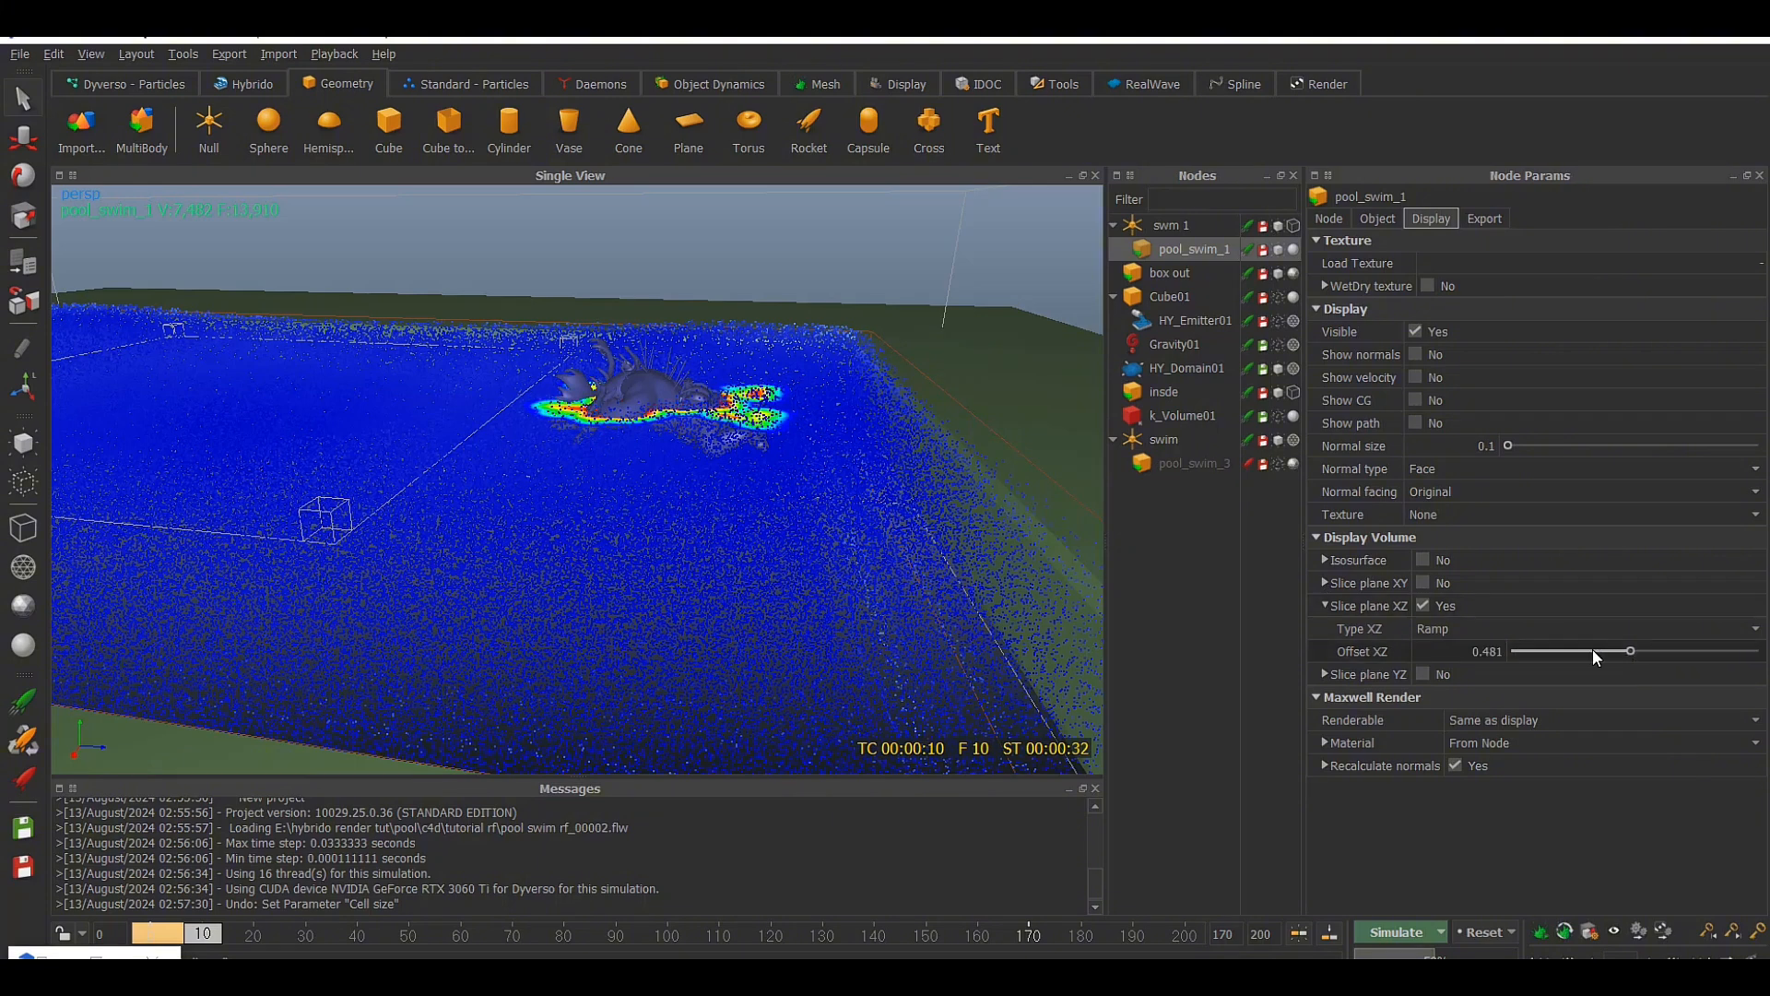
{"action": "left_click_drag", "start_coordinate": [1634, 646], "coordinate": [1599, 654]}
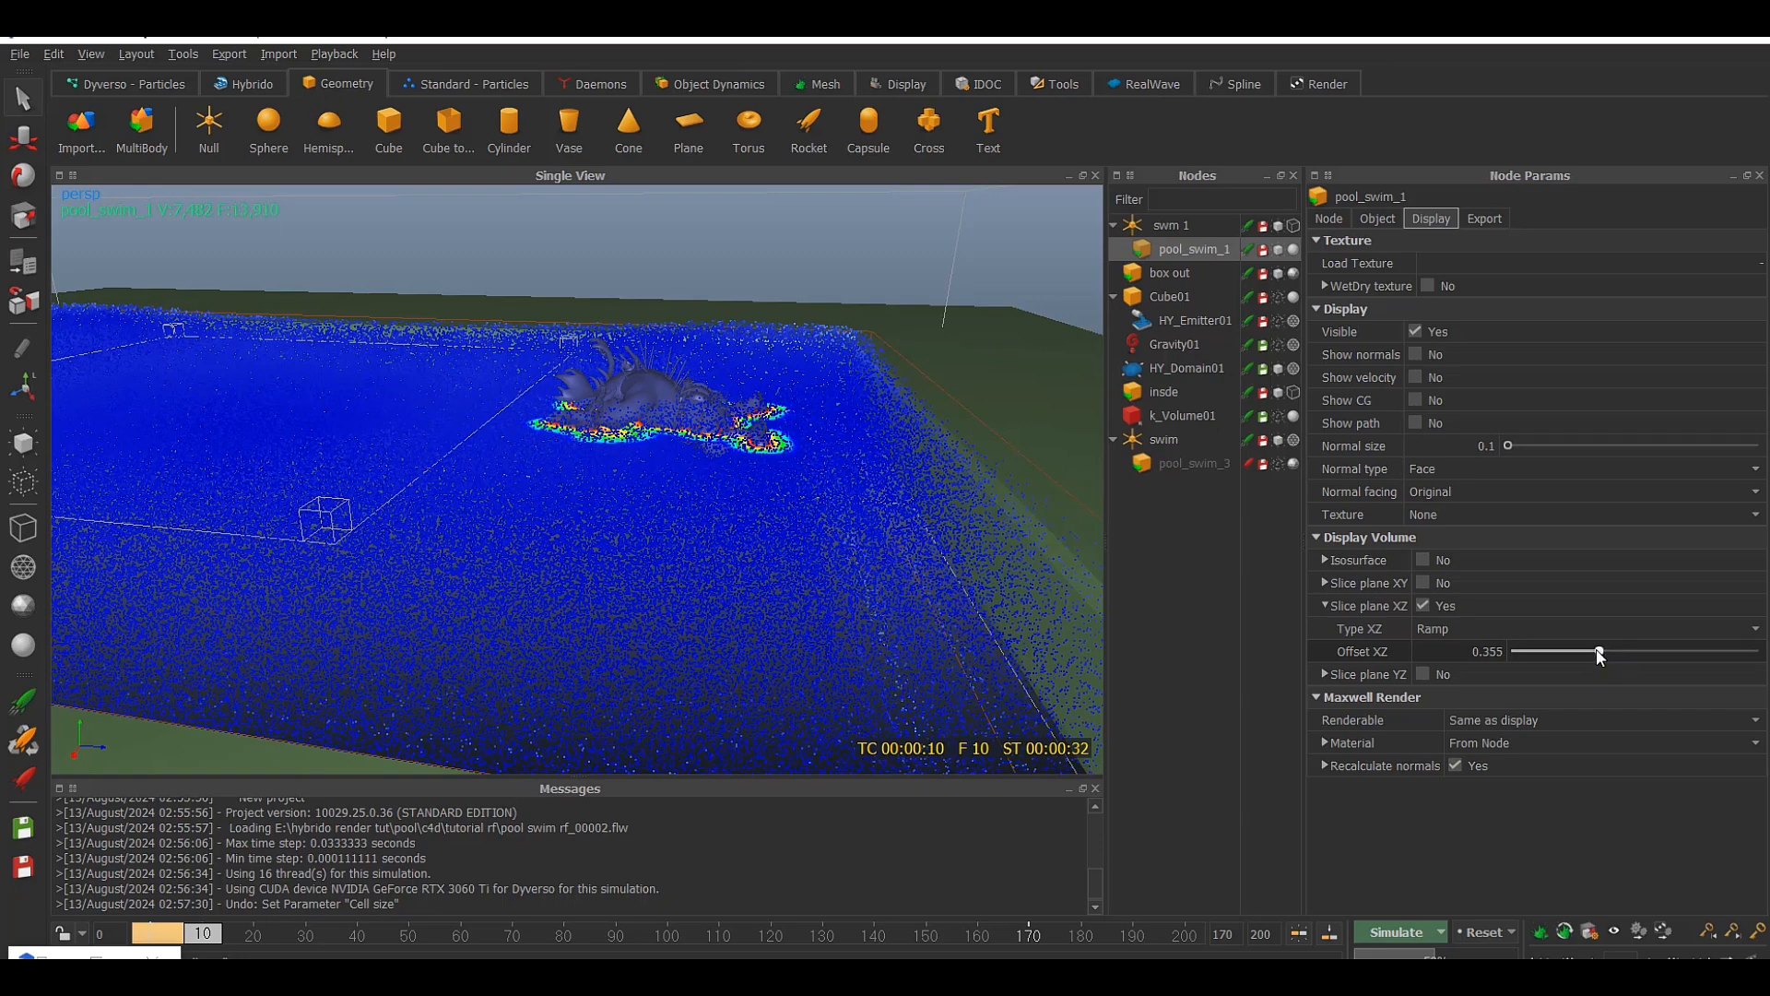
{"action": "left_click_drag", "start_coordinate": [979, 534], "coordinate": [756, 481], "text": "alt"}
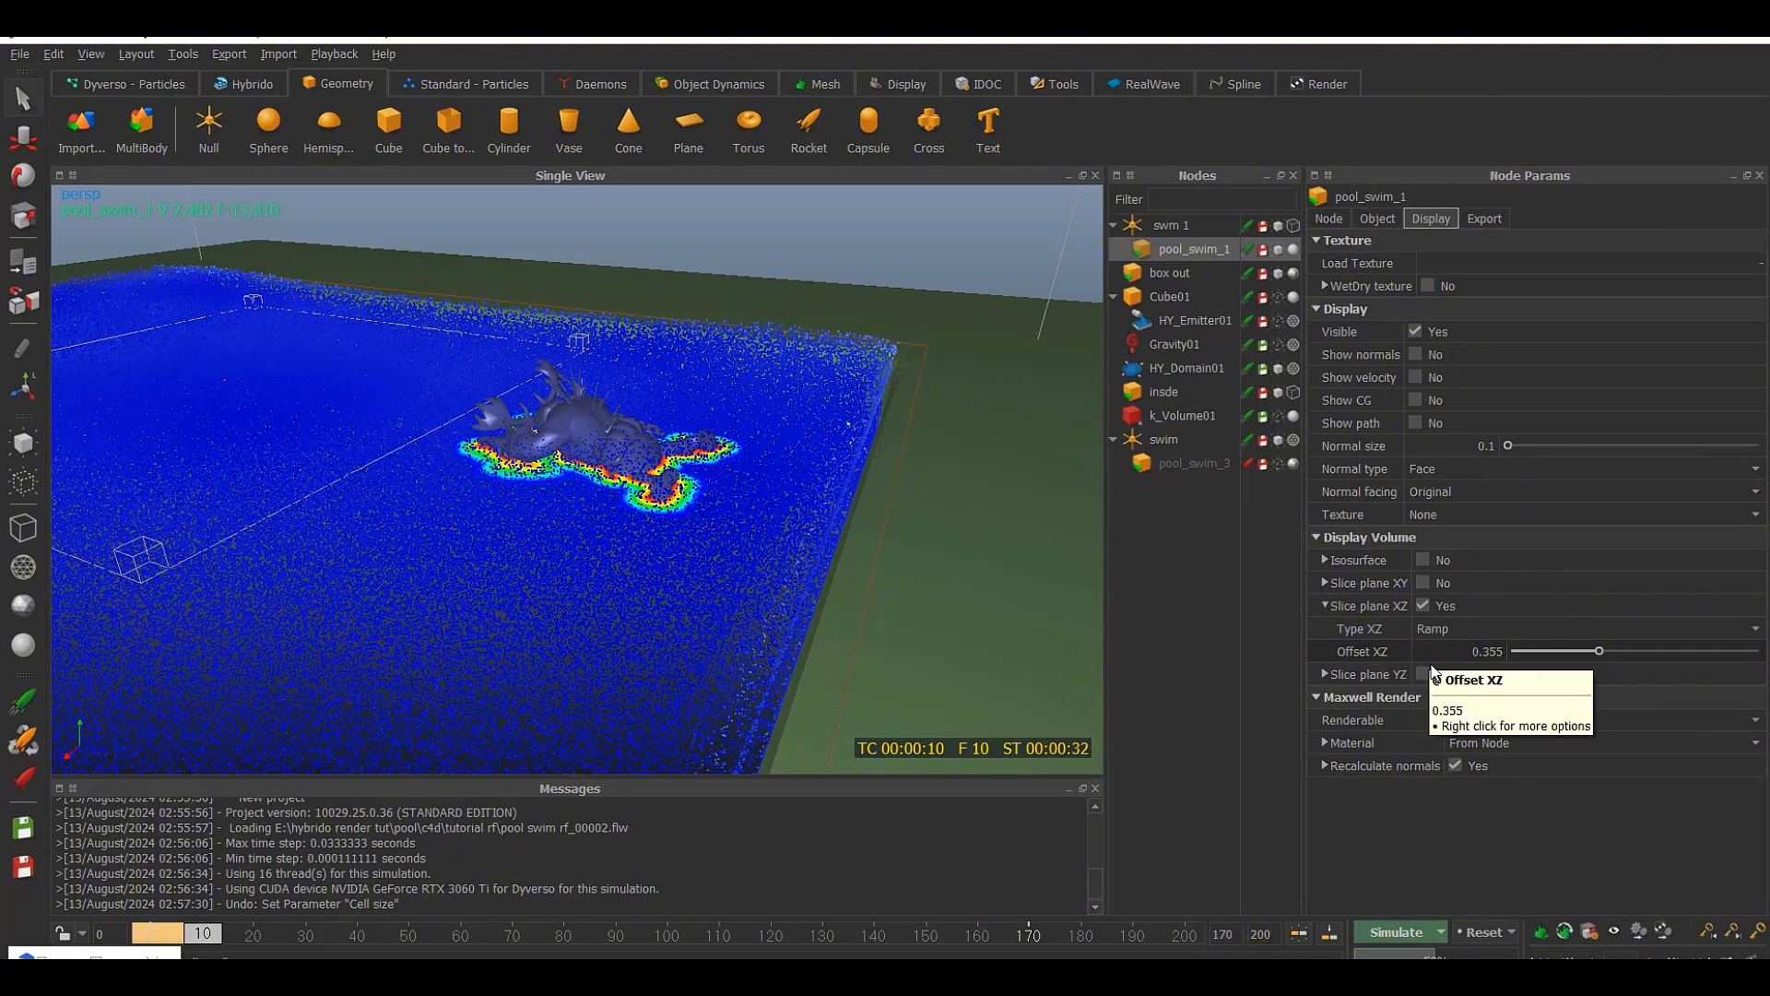
{"action": "left_click", "coordinate": [1424, 604]}
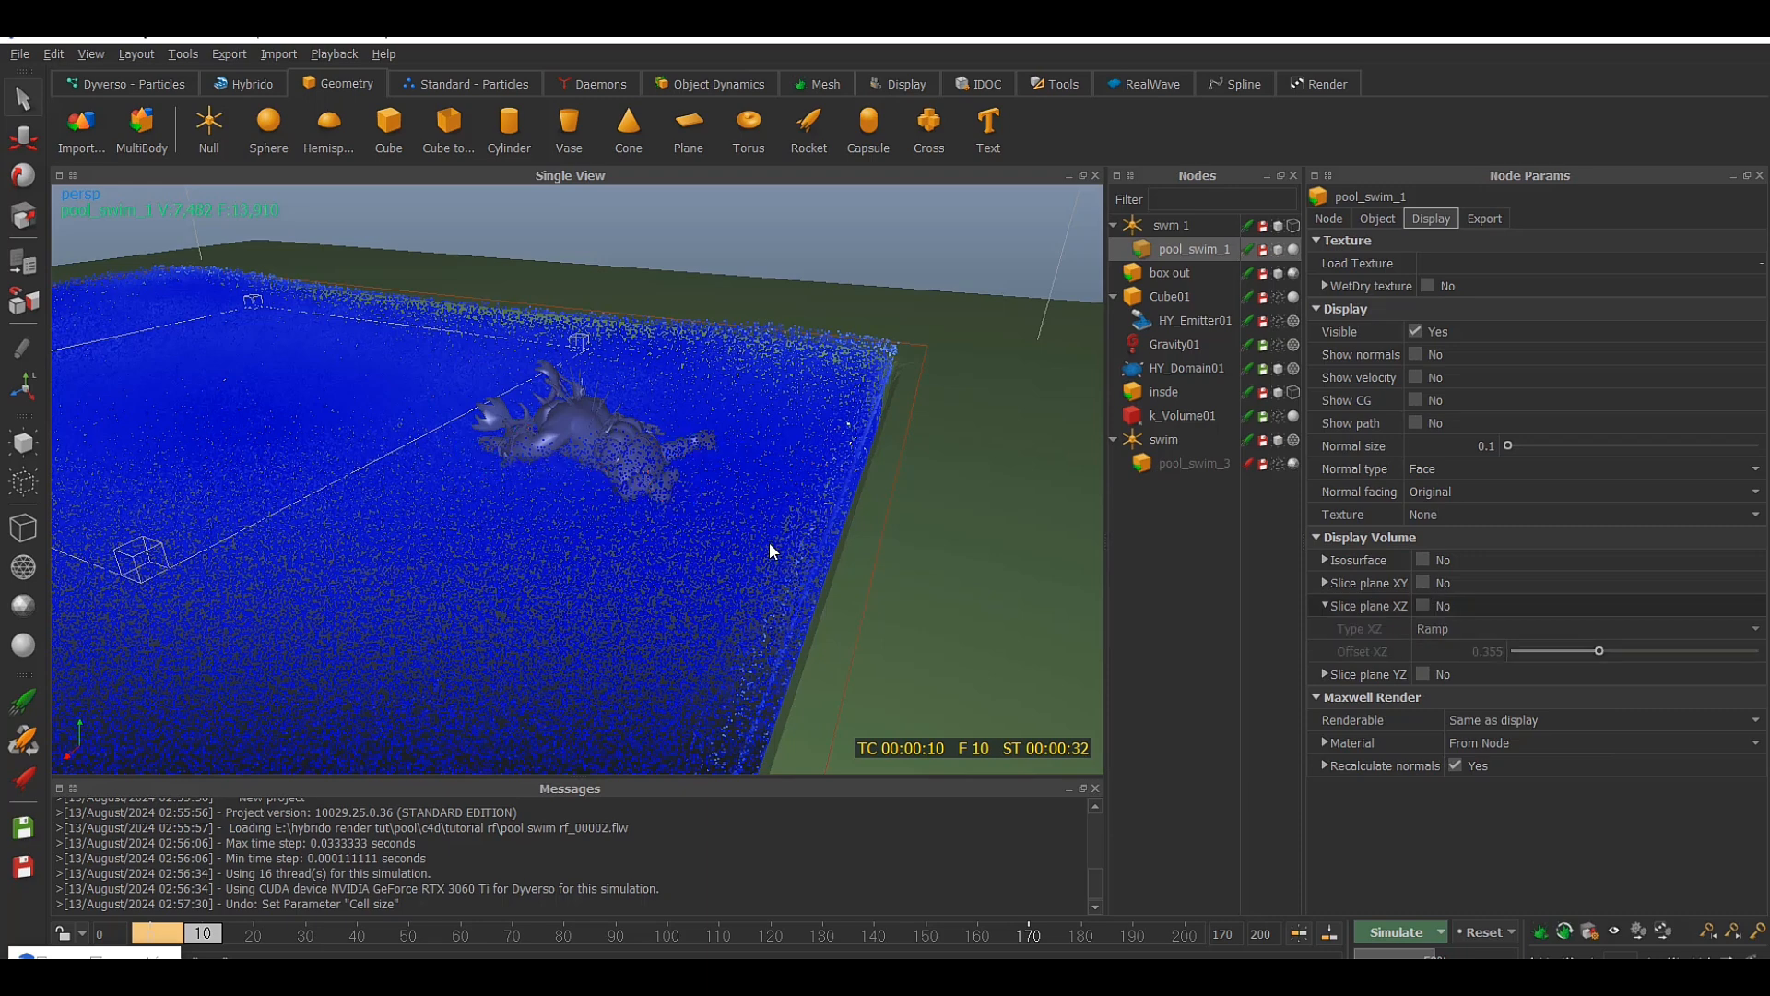
Reset the simulation to frame 0 and enable the command line option for simulating
{"action": "scroll", "coordinate": [754, 524], "scroll_direction": "down", "scroll_amount": 5}
{"action": "left_click_drag", "start_coordinate": [755, 524], "coordinate": [852, 657], "text": "alt"}
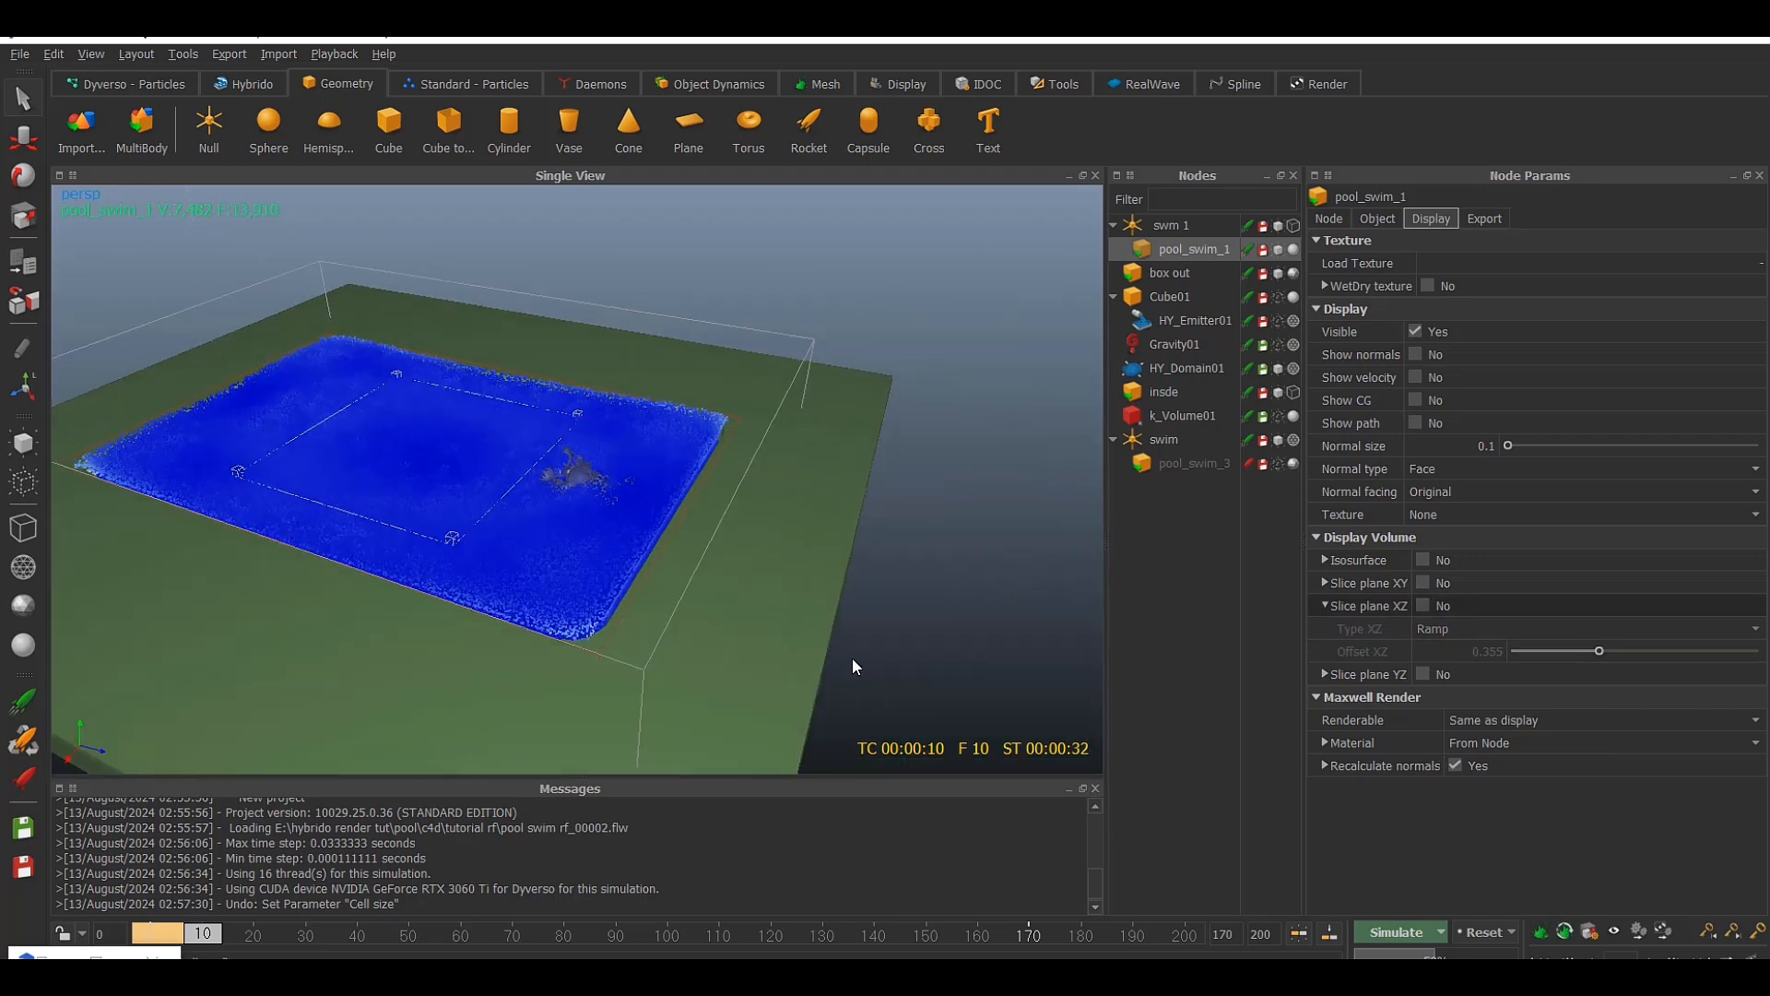
{"action": "left_click", "coordinate": [1475, 932]}
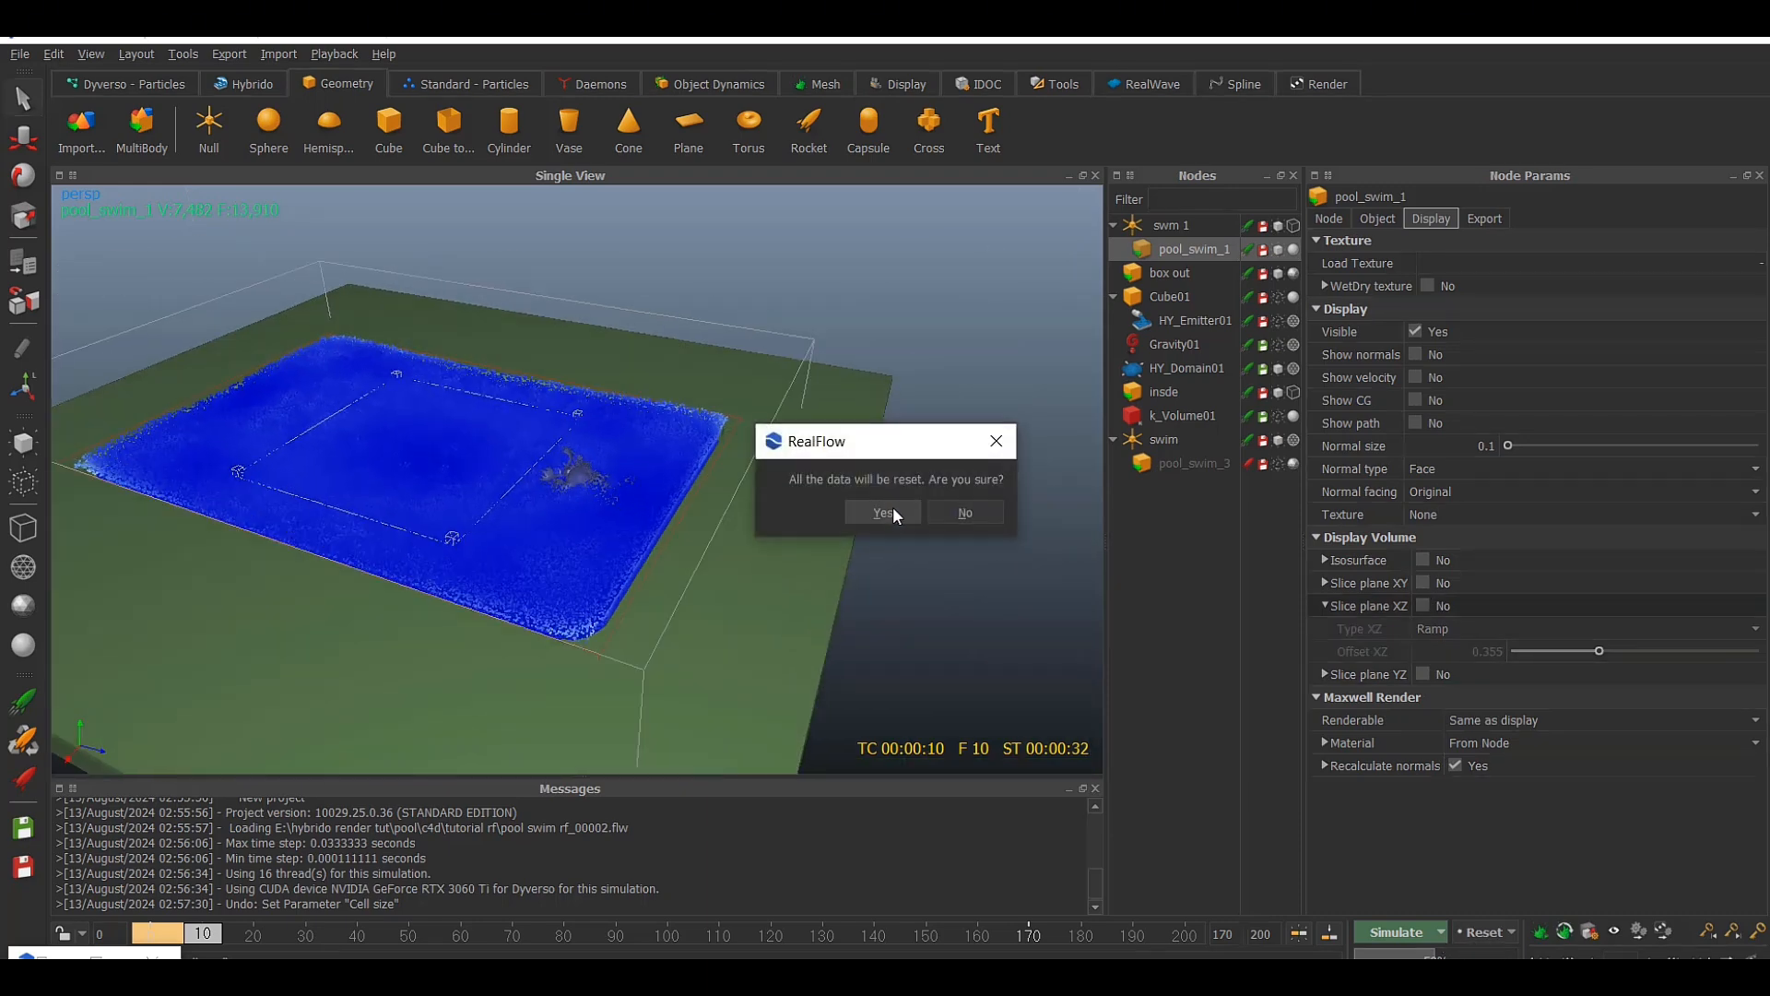
{"action": "left_click", "coordinate": [882, 510]}
{"action": "left_click", "coordinate": [1444, 933]}
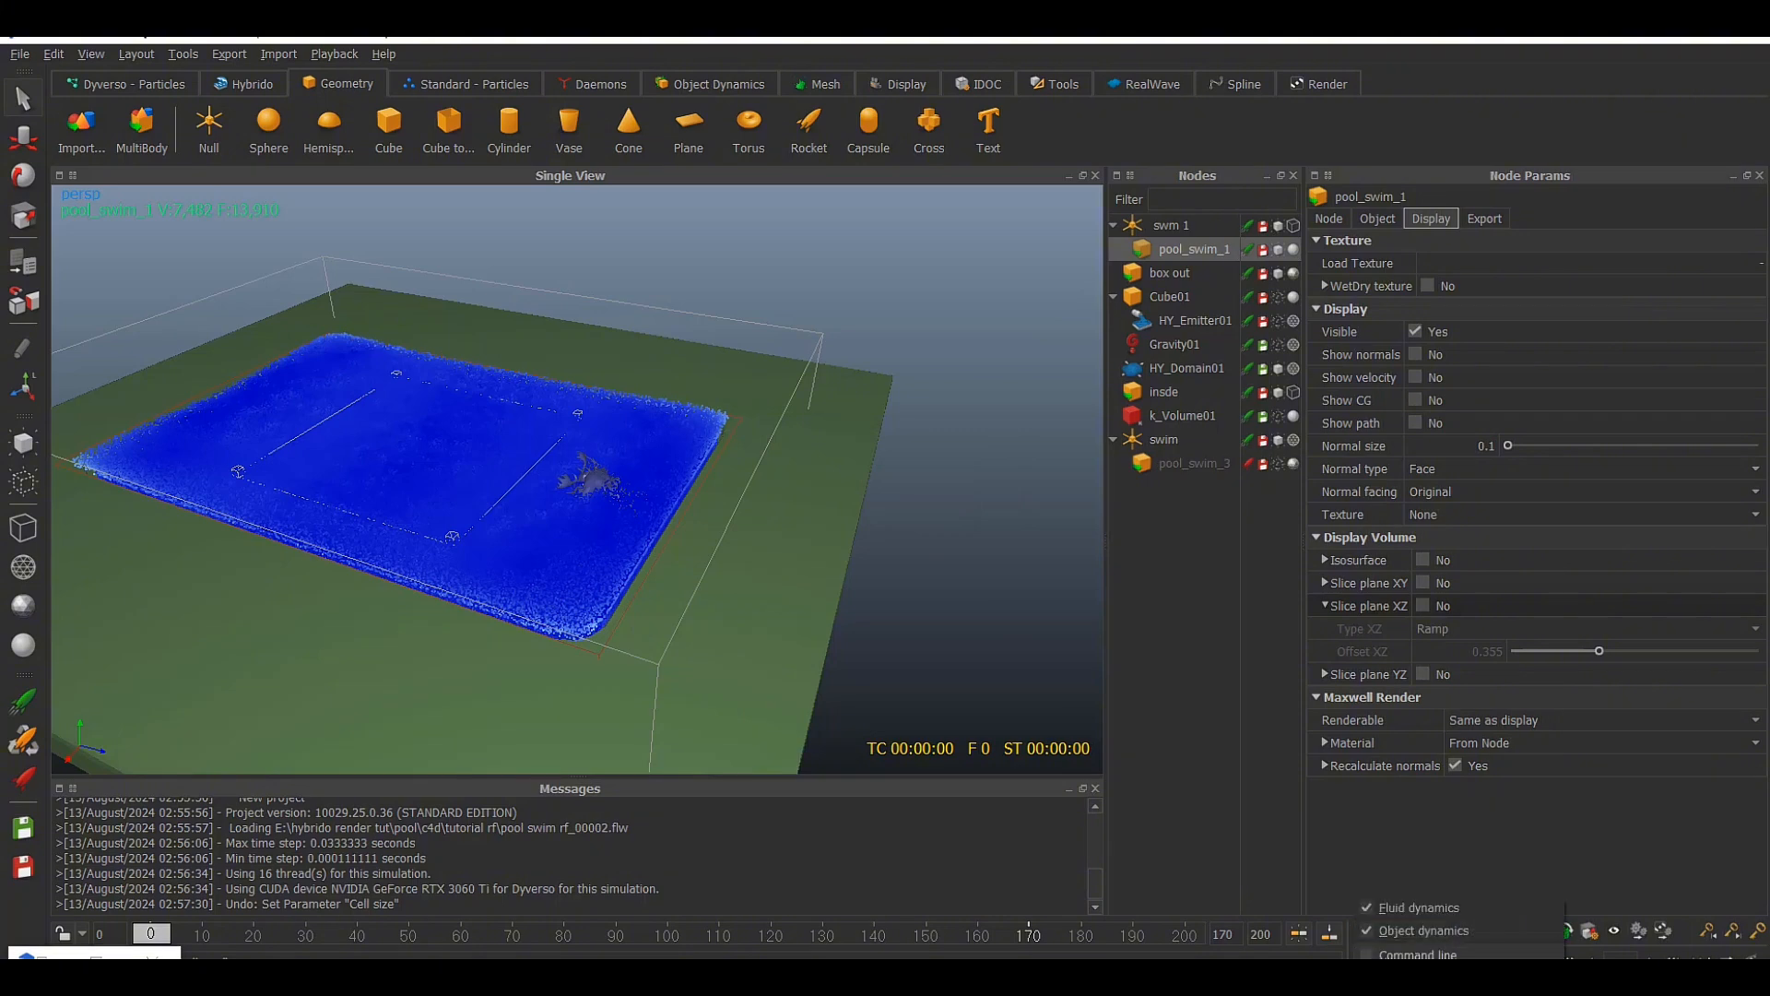
{"action": "left_click", "coordinate": [1444, 955]}
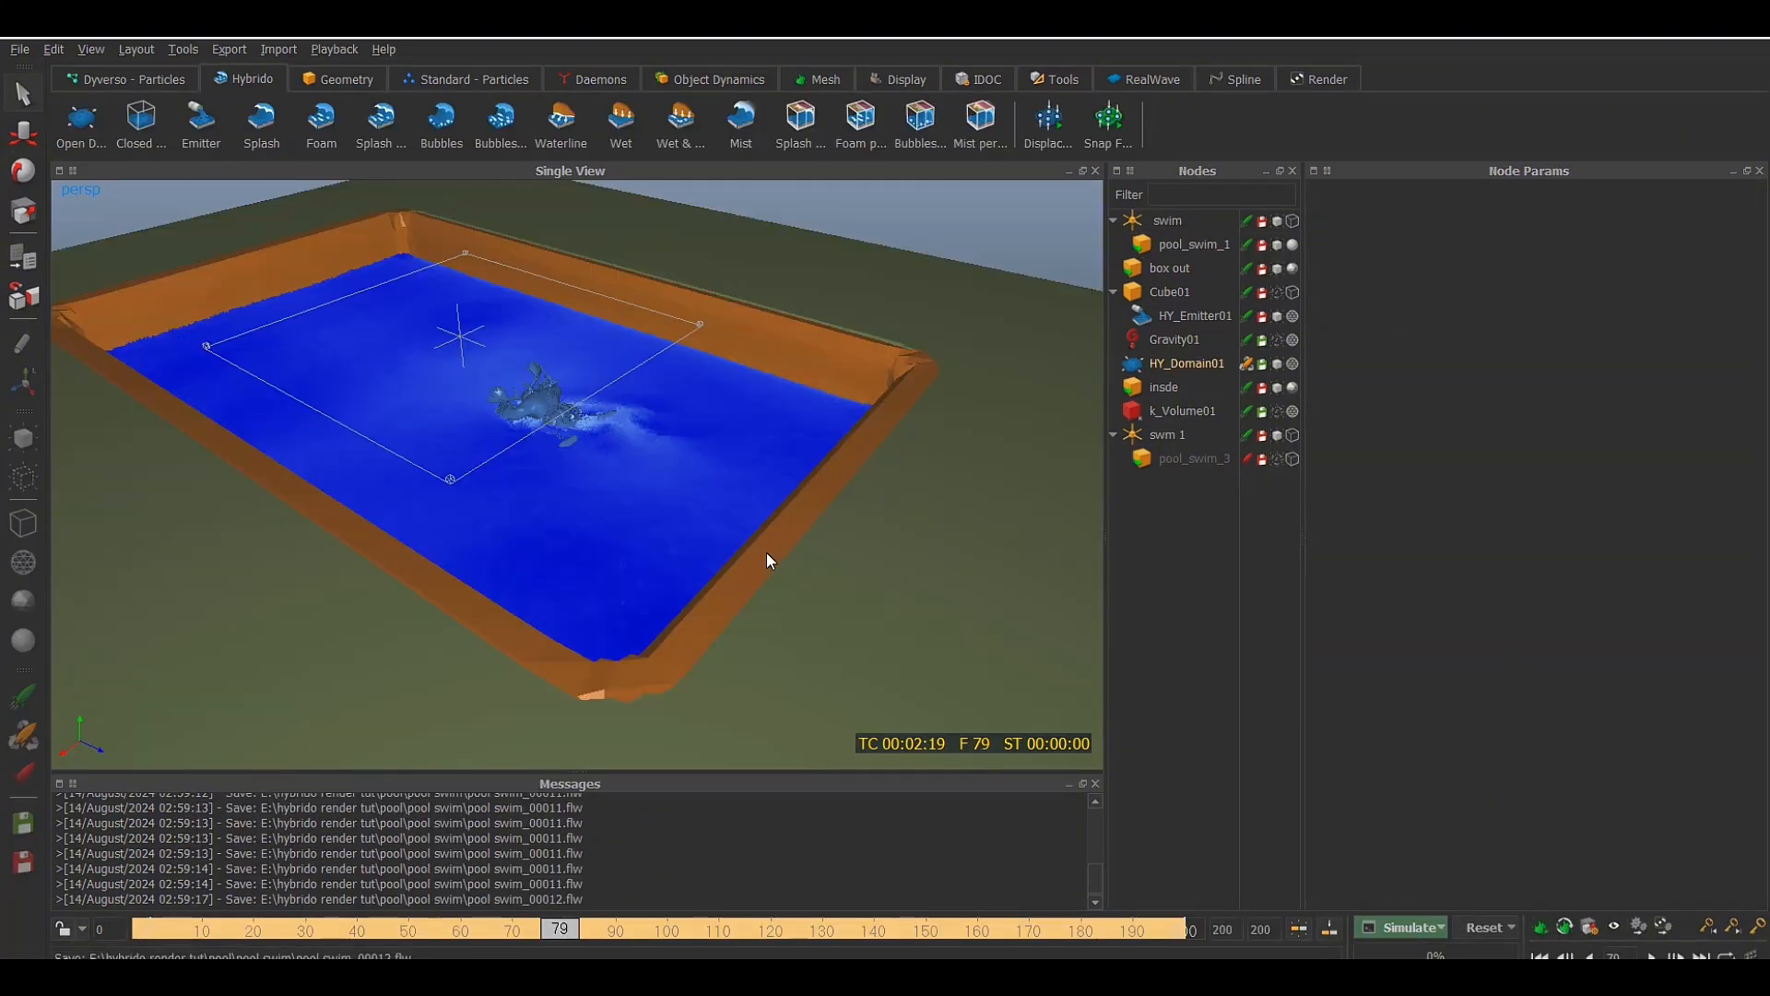
Inspect the cached swimmer simulation in the pool and scrub the timeline back to frame 58
{"action": "left_click_drag", "start_coordinate": [767, 551], "coordinate": [866, 577], "text": "alt"}
{"action": "left_click_drag", "start_coordinate": [610, 484], "coordinate": [699, 521], "text": "alt"}
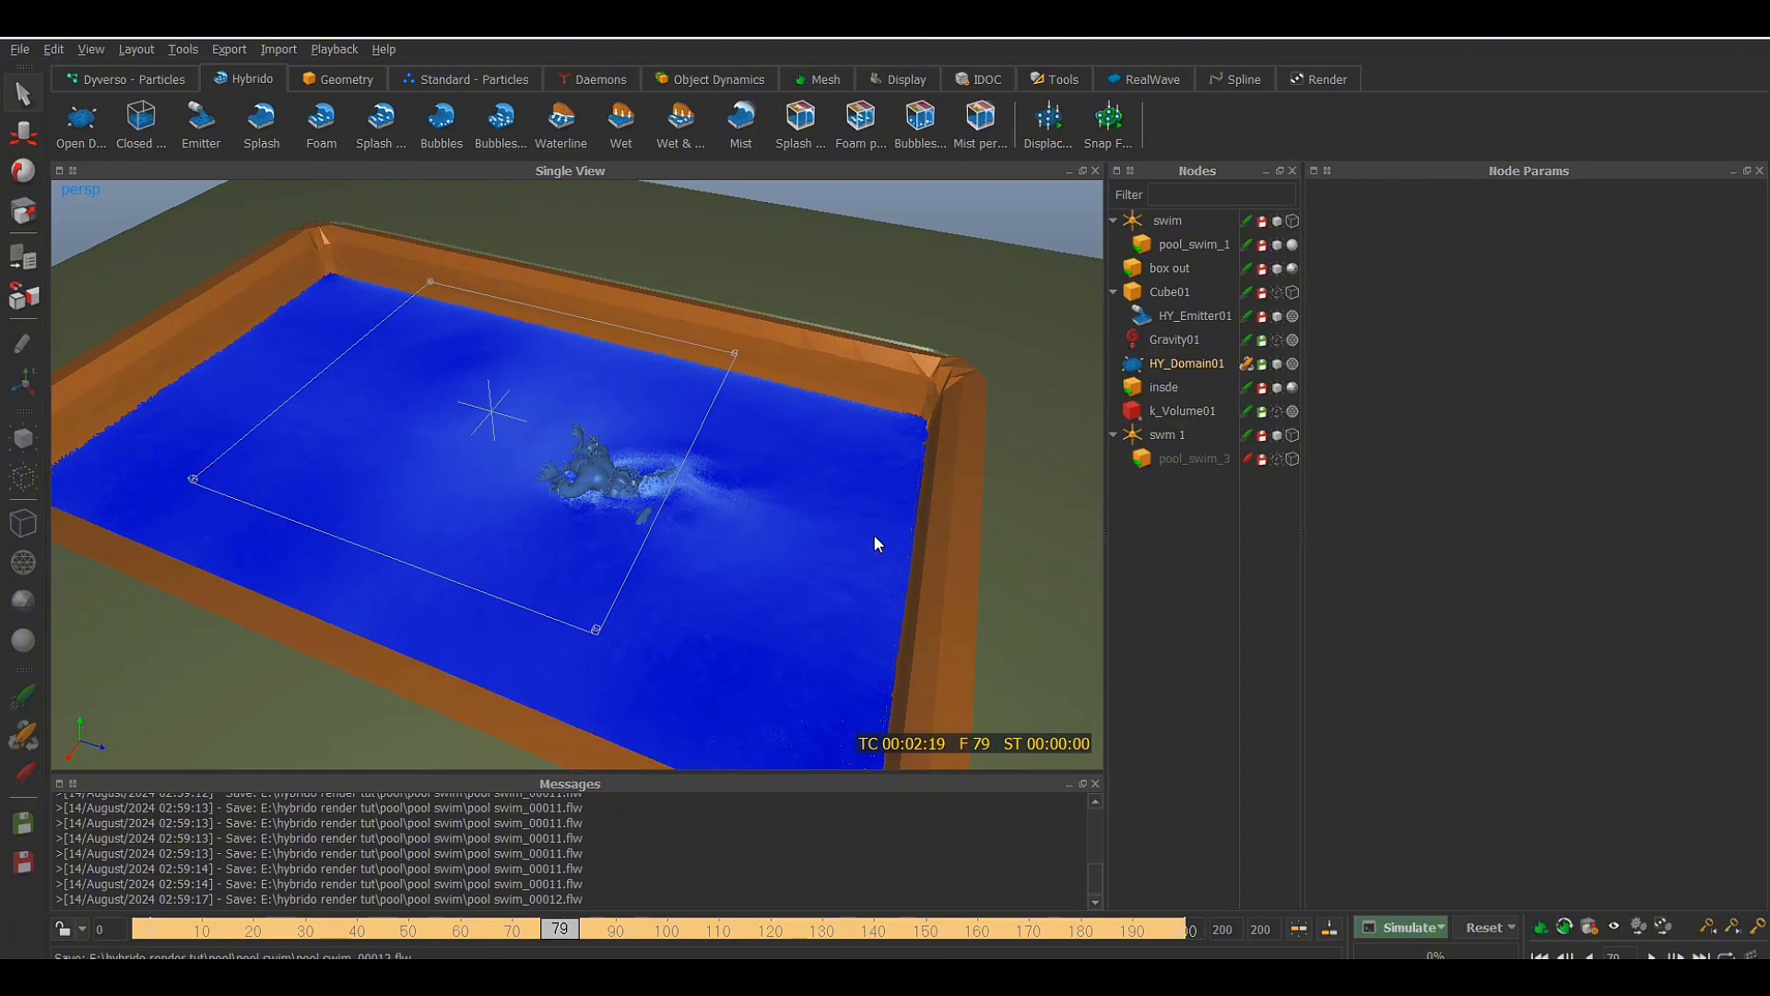
{"action": "left_click_drag", "start_coordinate": [866, 555], "coordinate": [834, 591], "text": "alt"}
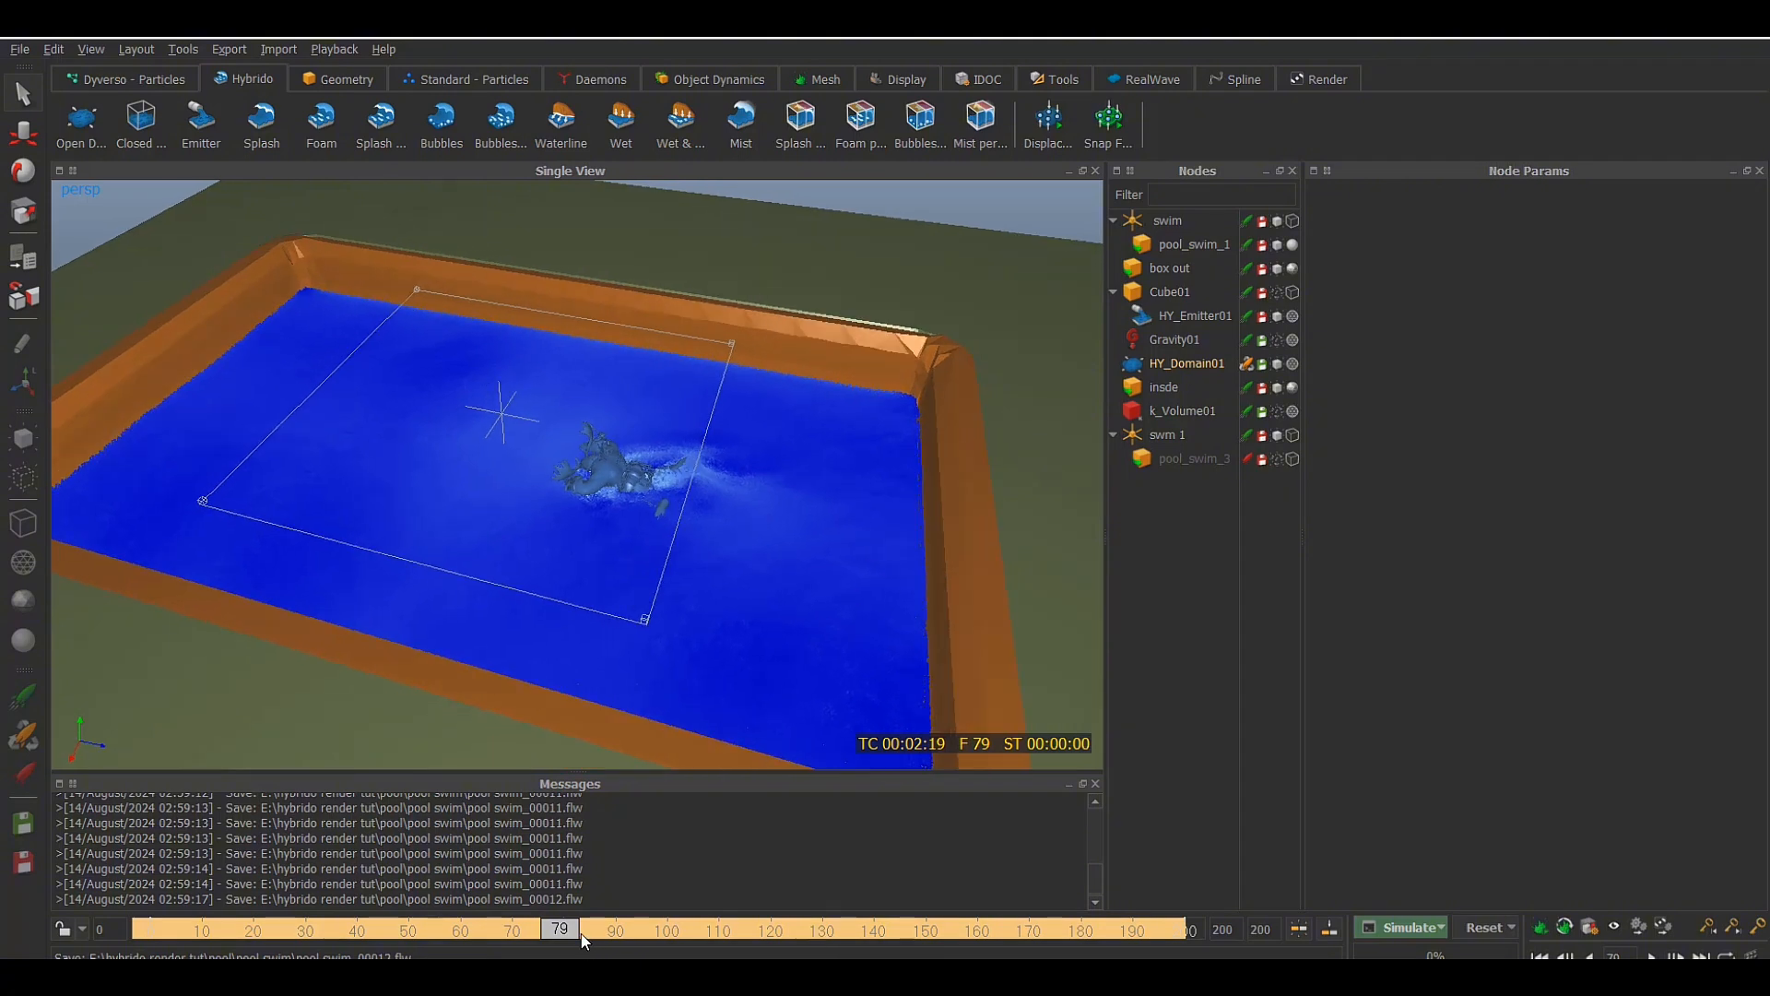
{"action": "left_click", "coordinate": [583, 938]}
{"action": "mouse_move", "coordinate": [669, 938]}
{"action": "left_mouse_down"}
{"action": "mouse_move", "coordinate": [1100, 931]}
{"action": "mouse_move", "coordinate": [451, 929]}
{"action": "left_mouse_up"}
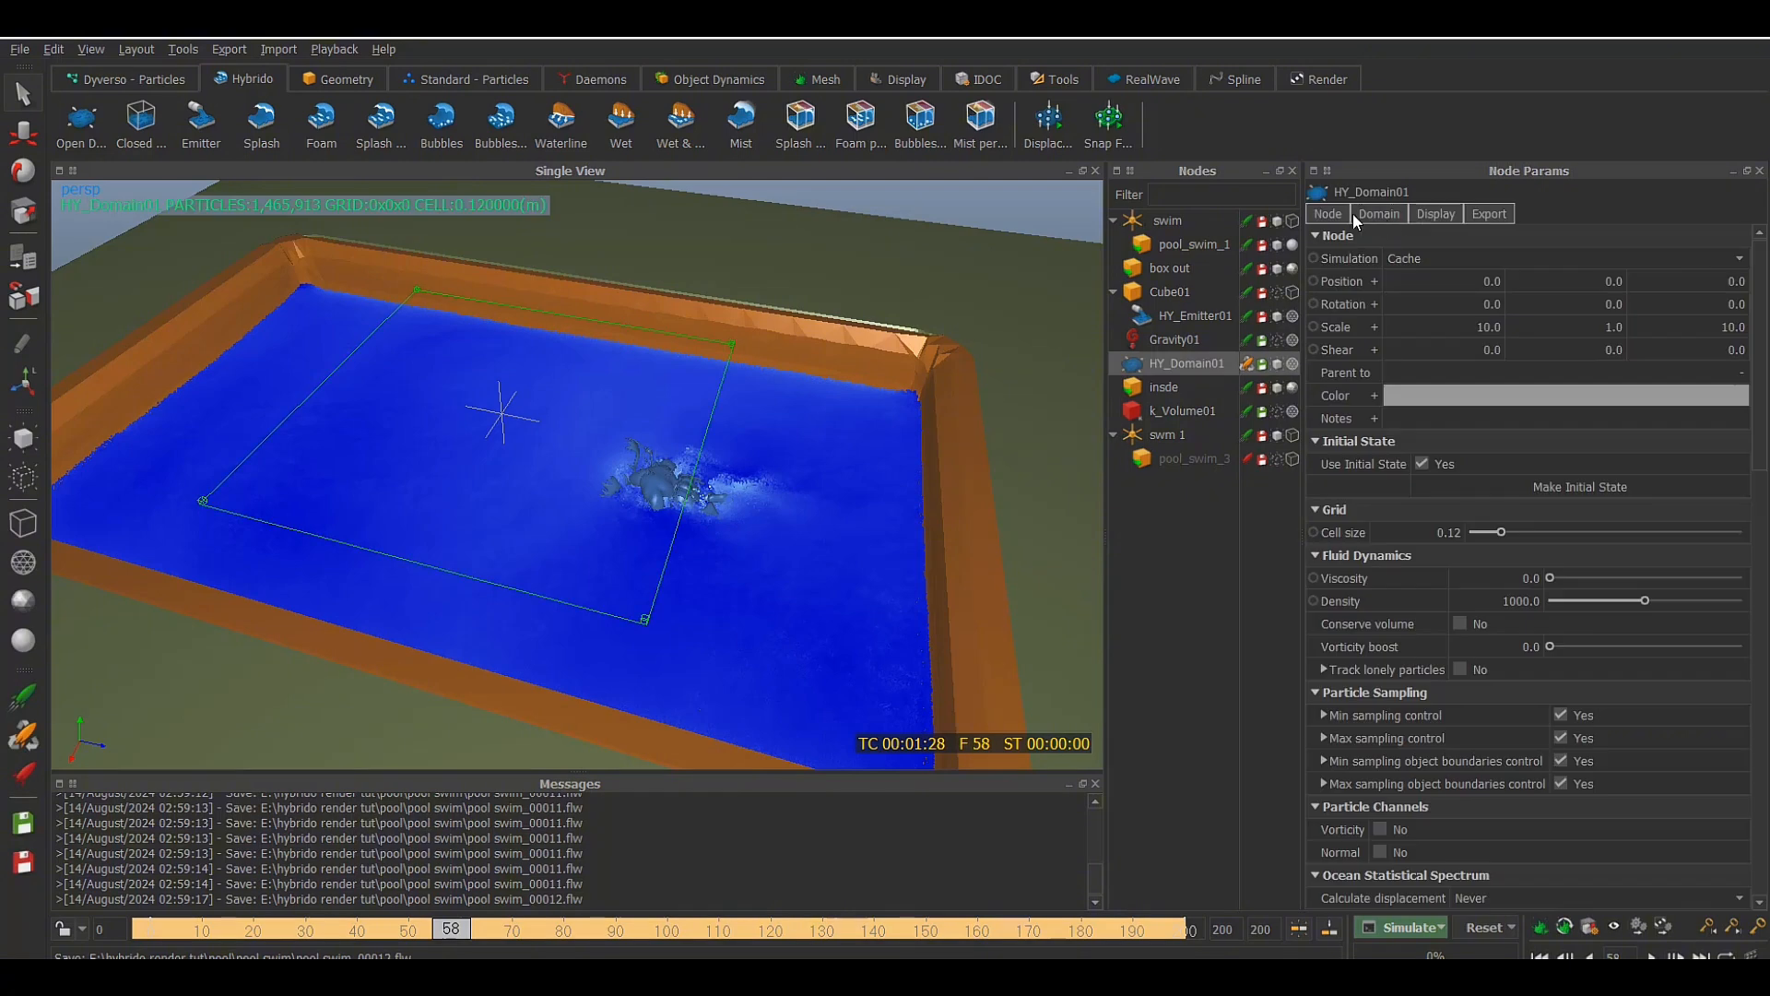
Review the domain settings of HY_Domain01 and add a Hybrido Foam node to the scene
{"action": "left_click", "coordinate": [1339, 213]}
{"action": "left_click", "coordinate": [1380, 215]}
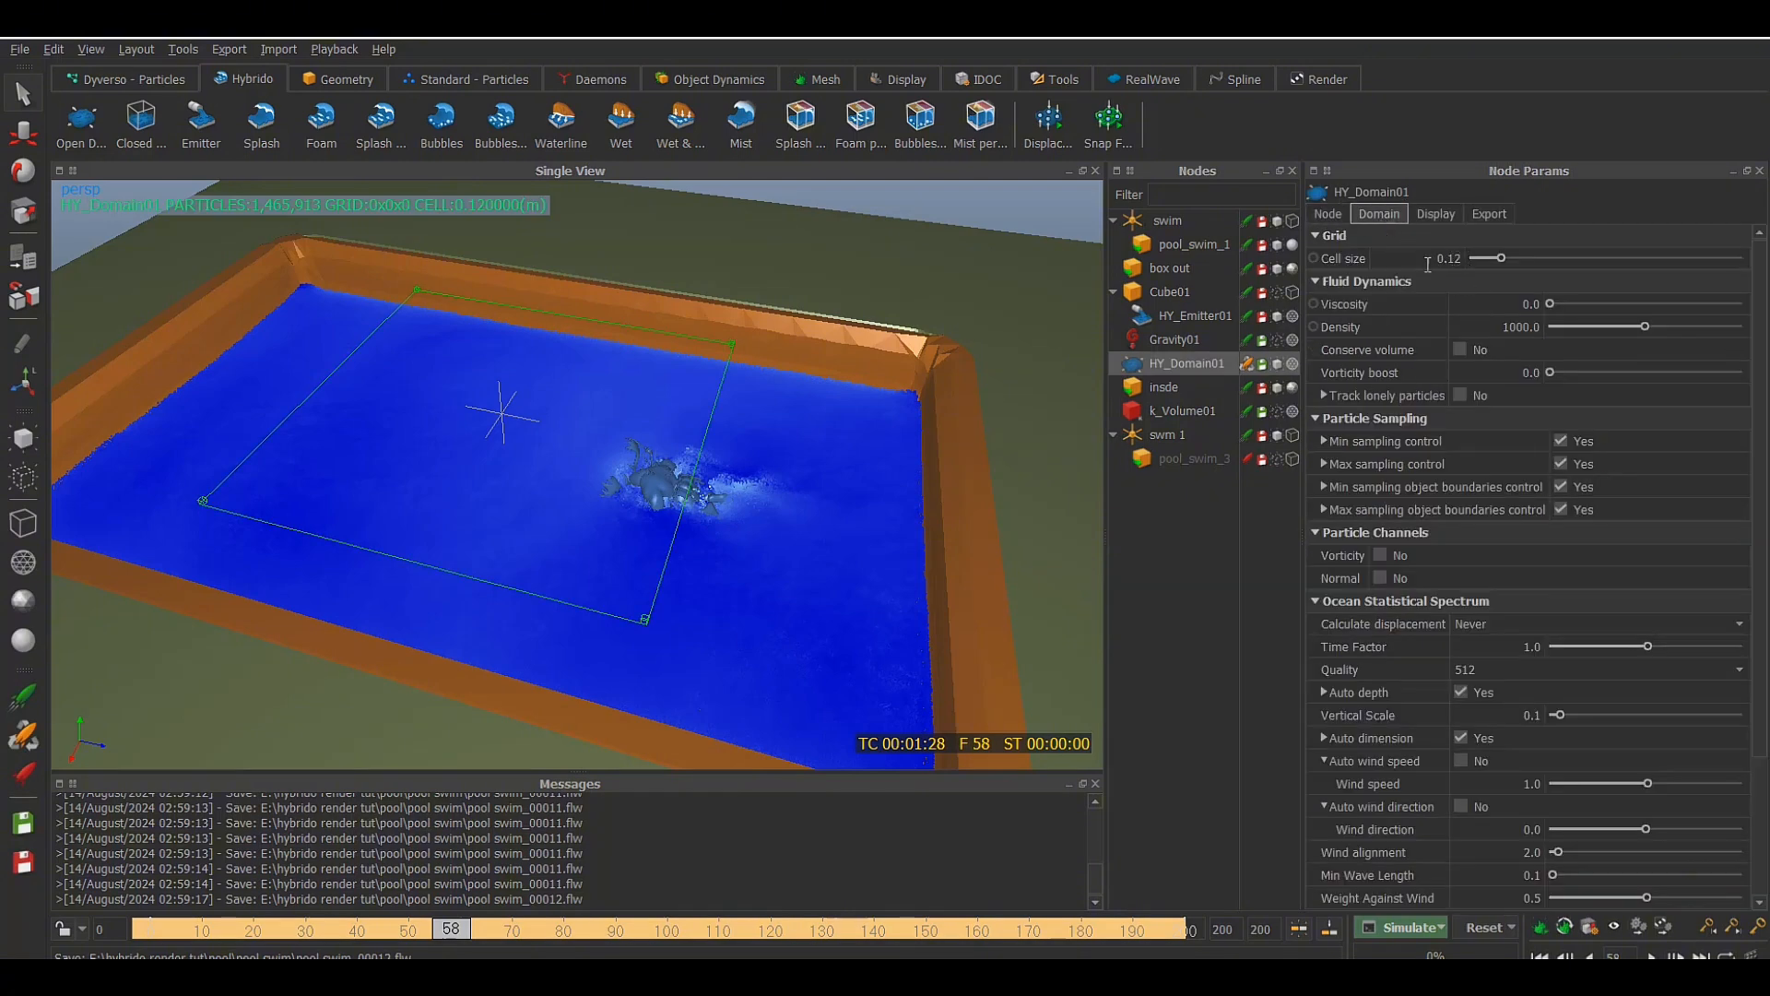
{"action": "left_click_drag", "start_coordinate": [828, 422], "coordinate": [840, 411], "text": "alt"}
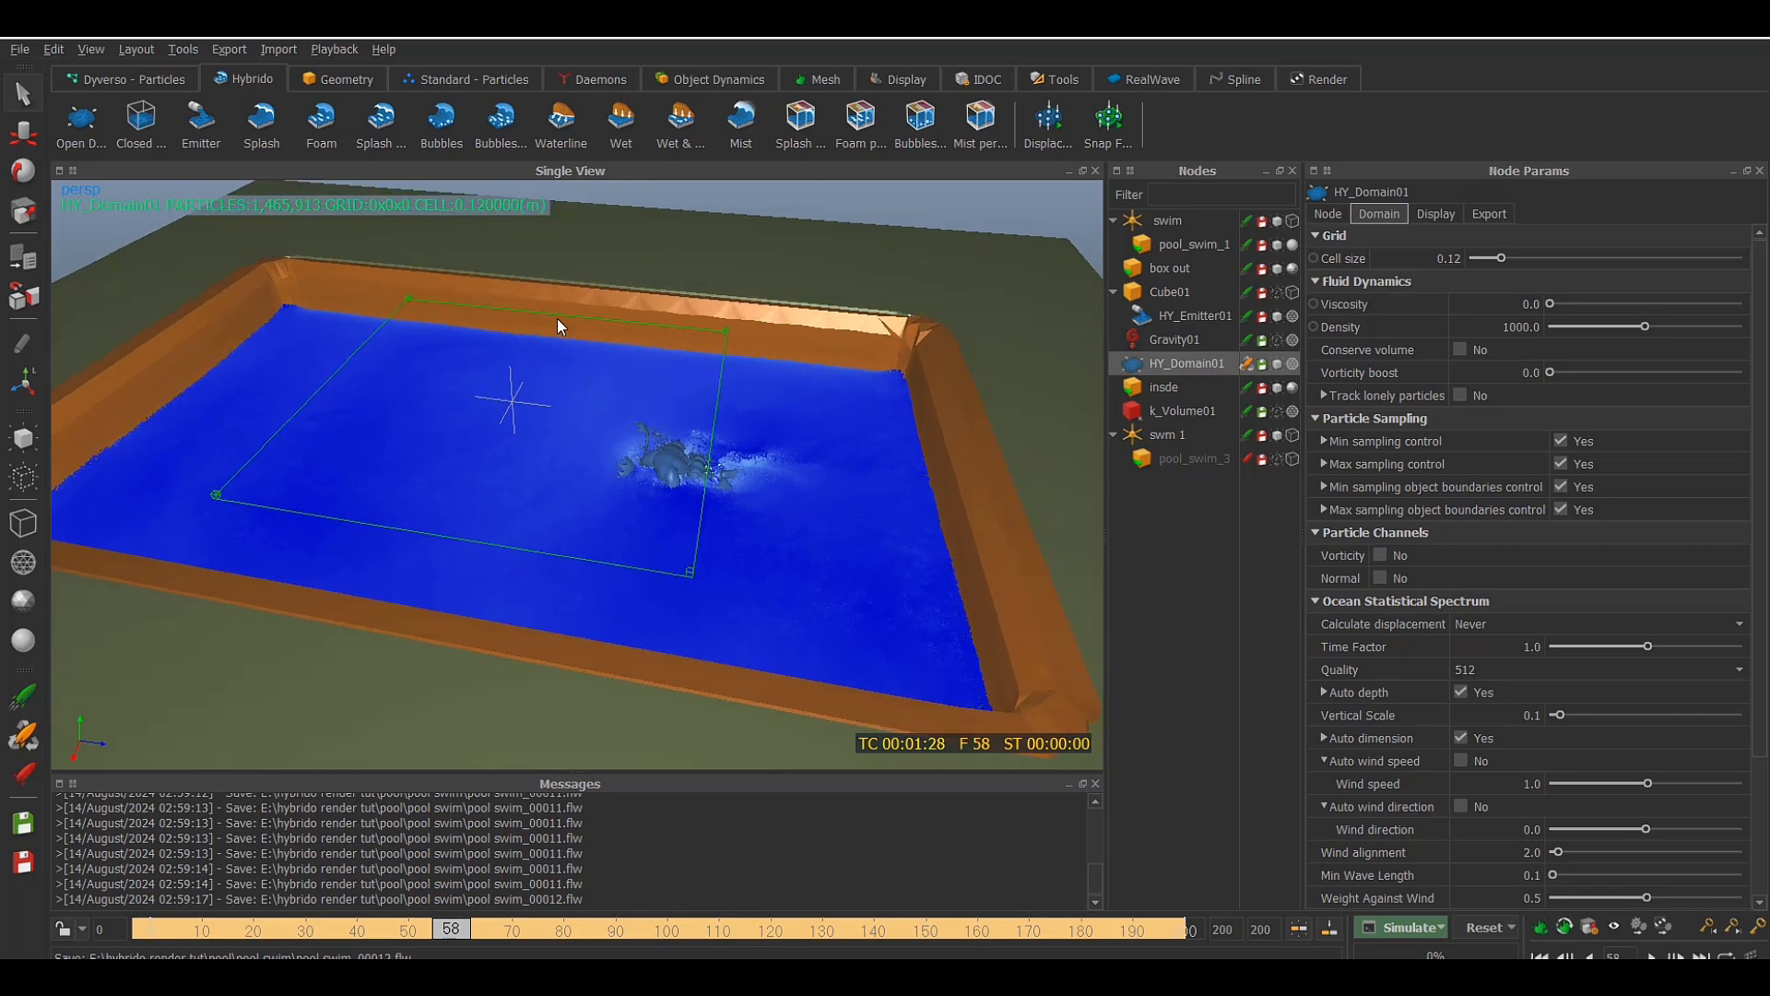
{"action": "left_click", "coordinate": [322, 129]}
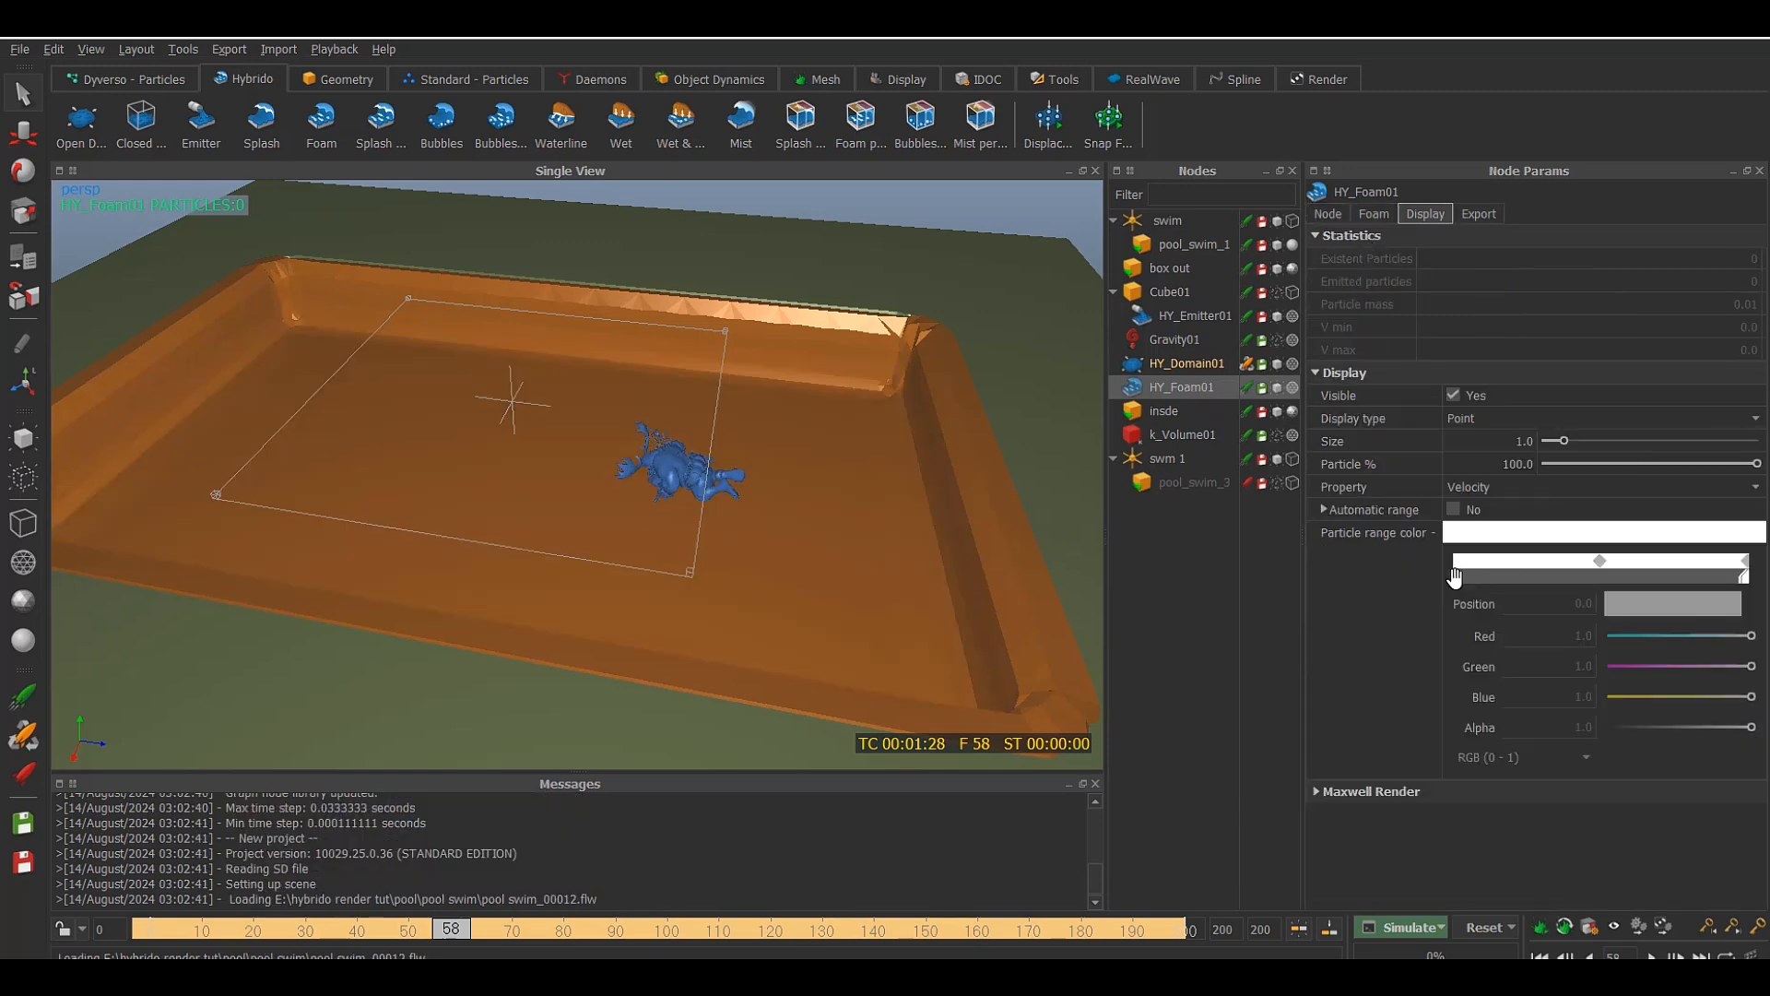
Set the color at position 0.0 of HY_Foam01's particle range gradient to light yellow #e4ff8b
{"action": "left_click", "coordinate": [1468, 579]}
{"action": "left_click", "coordinate": [1668, 601]}
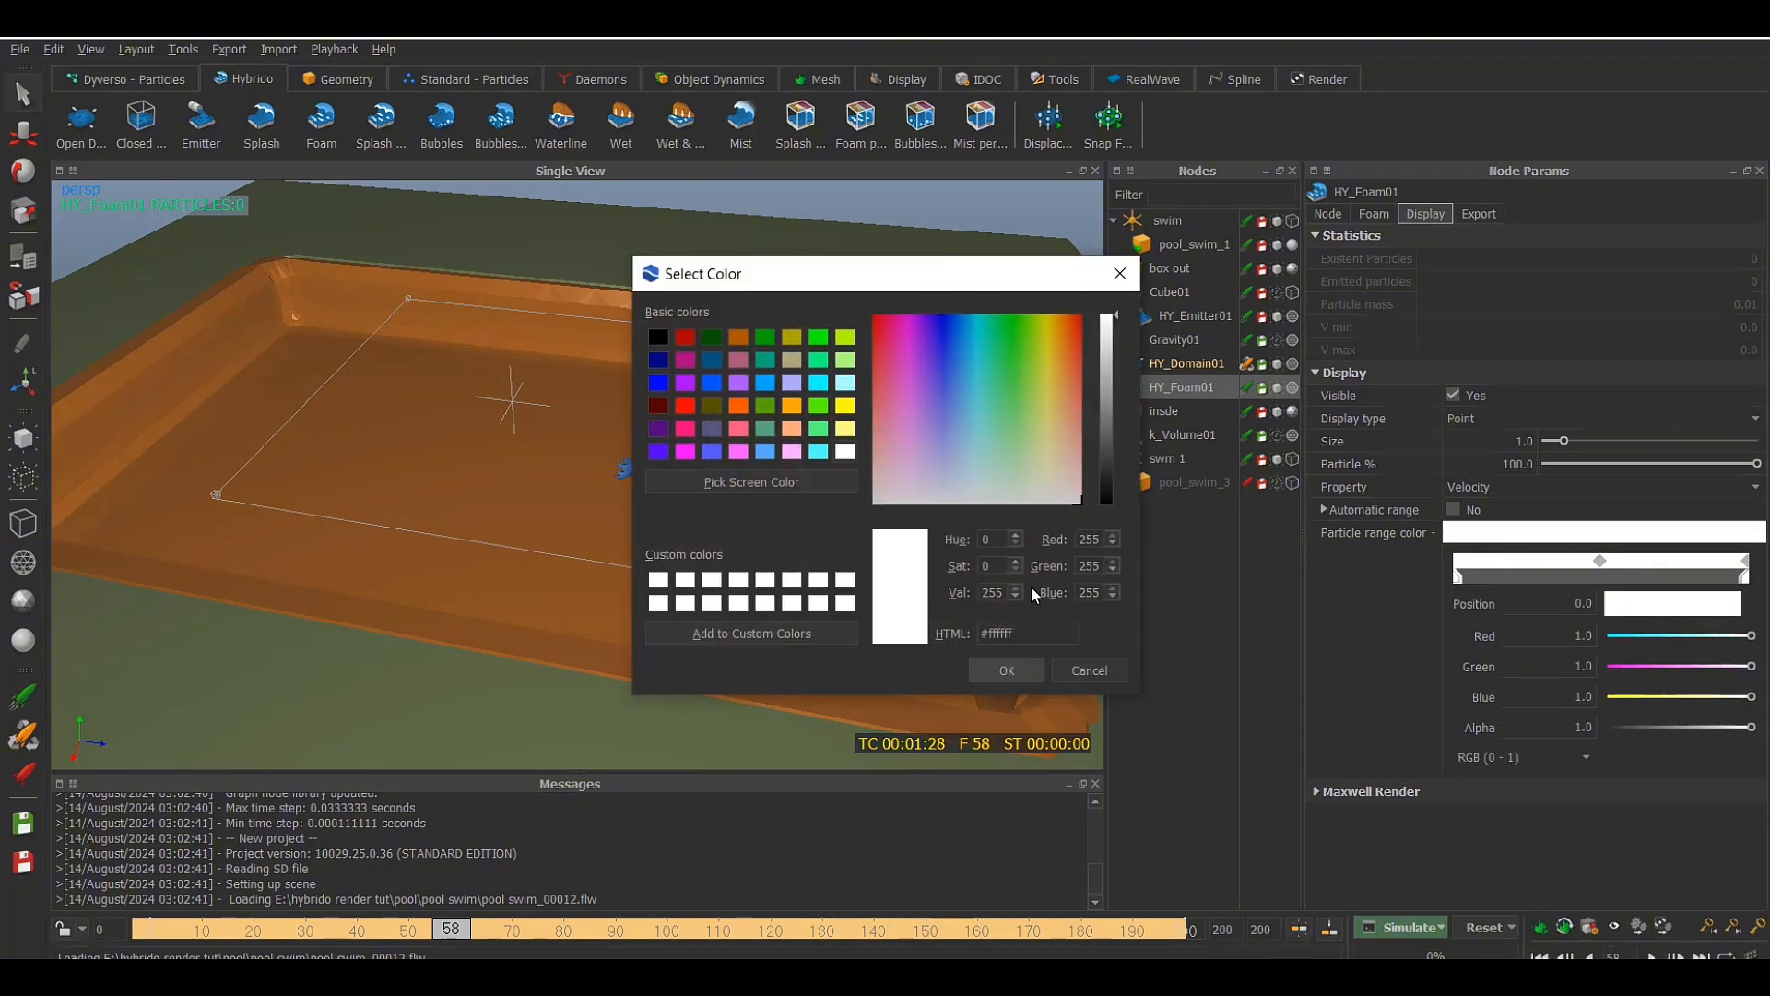
{"action": "left_click_drag", "start_coordinate": [1032, 623], "coordinate": [928, 632]}
{"action": "left_click", "coordinate": [1014, 427]}
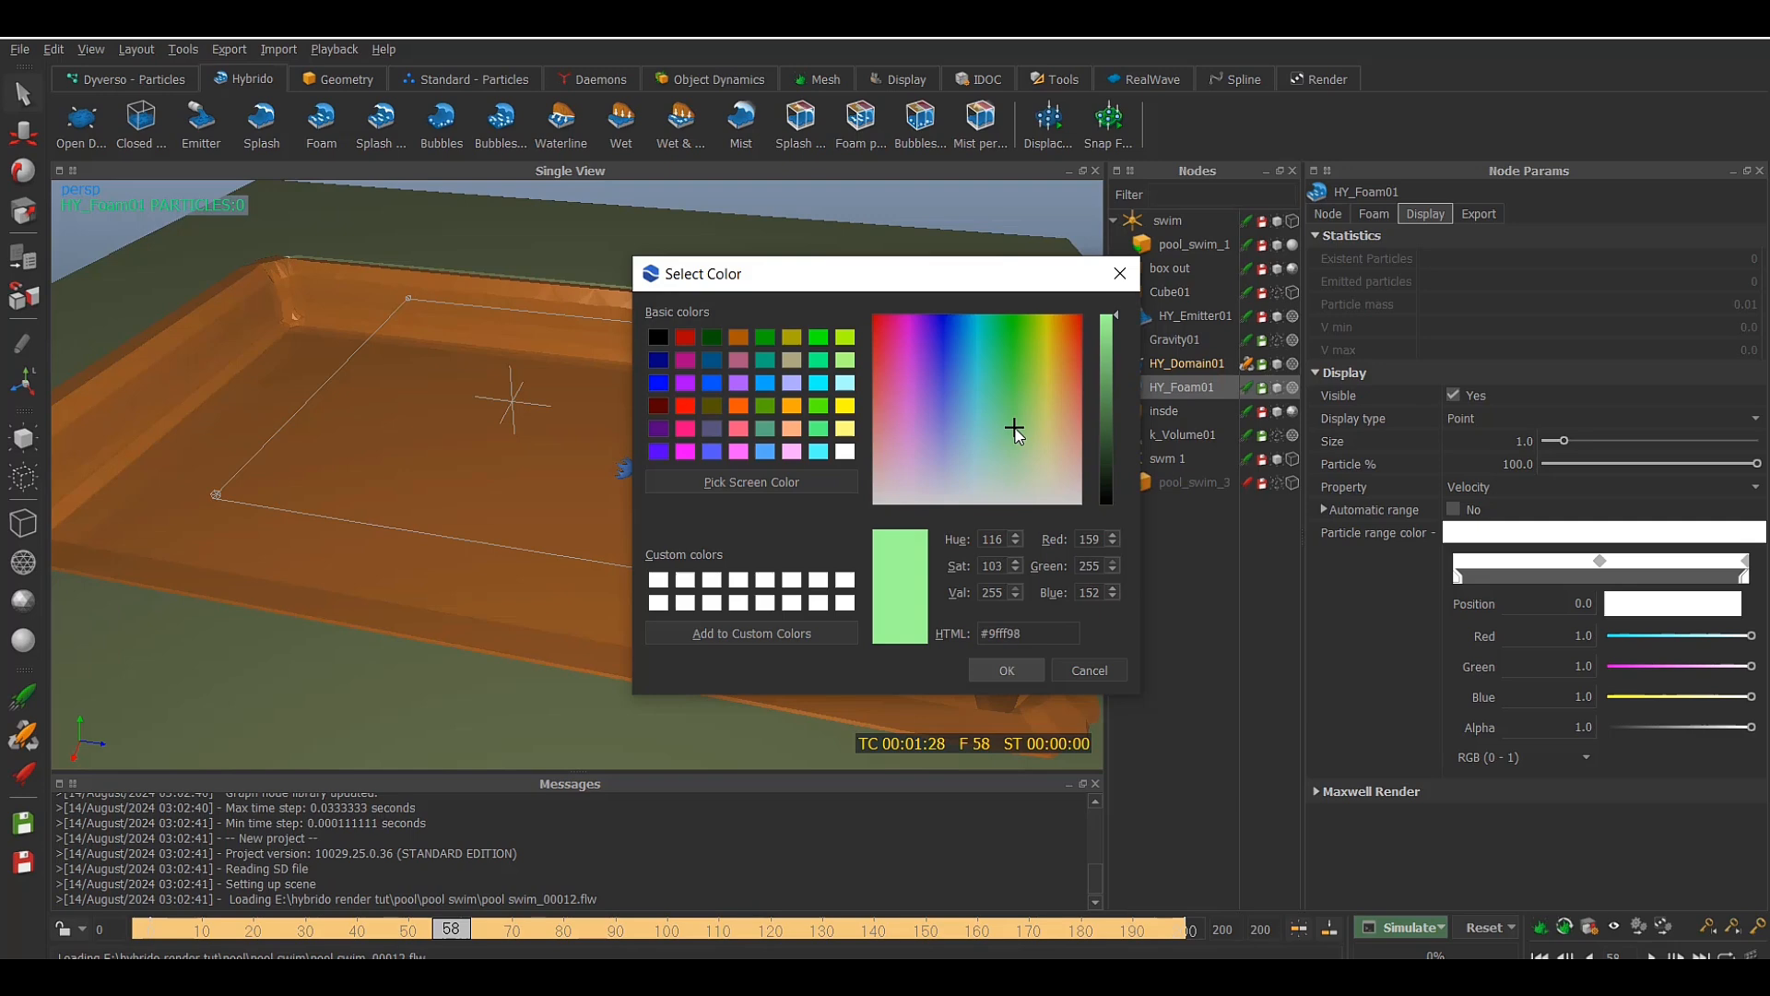
{"action": "left_click_drag", "start_coordinate": [1022, 634], "coordinate": [952, 636]}
{"action": "type", "text": "#e4ff8b"}
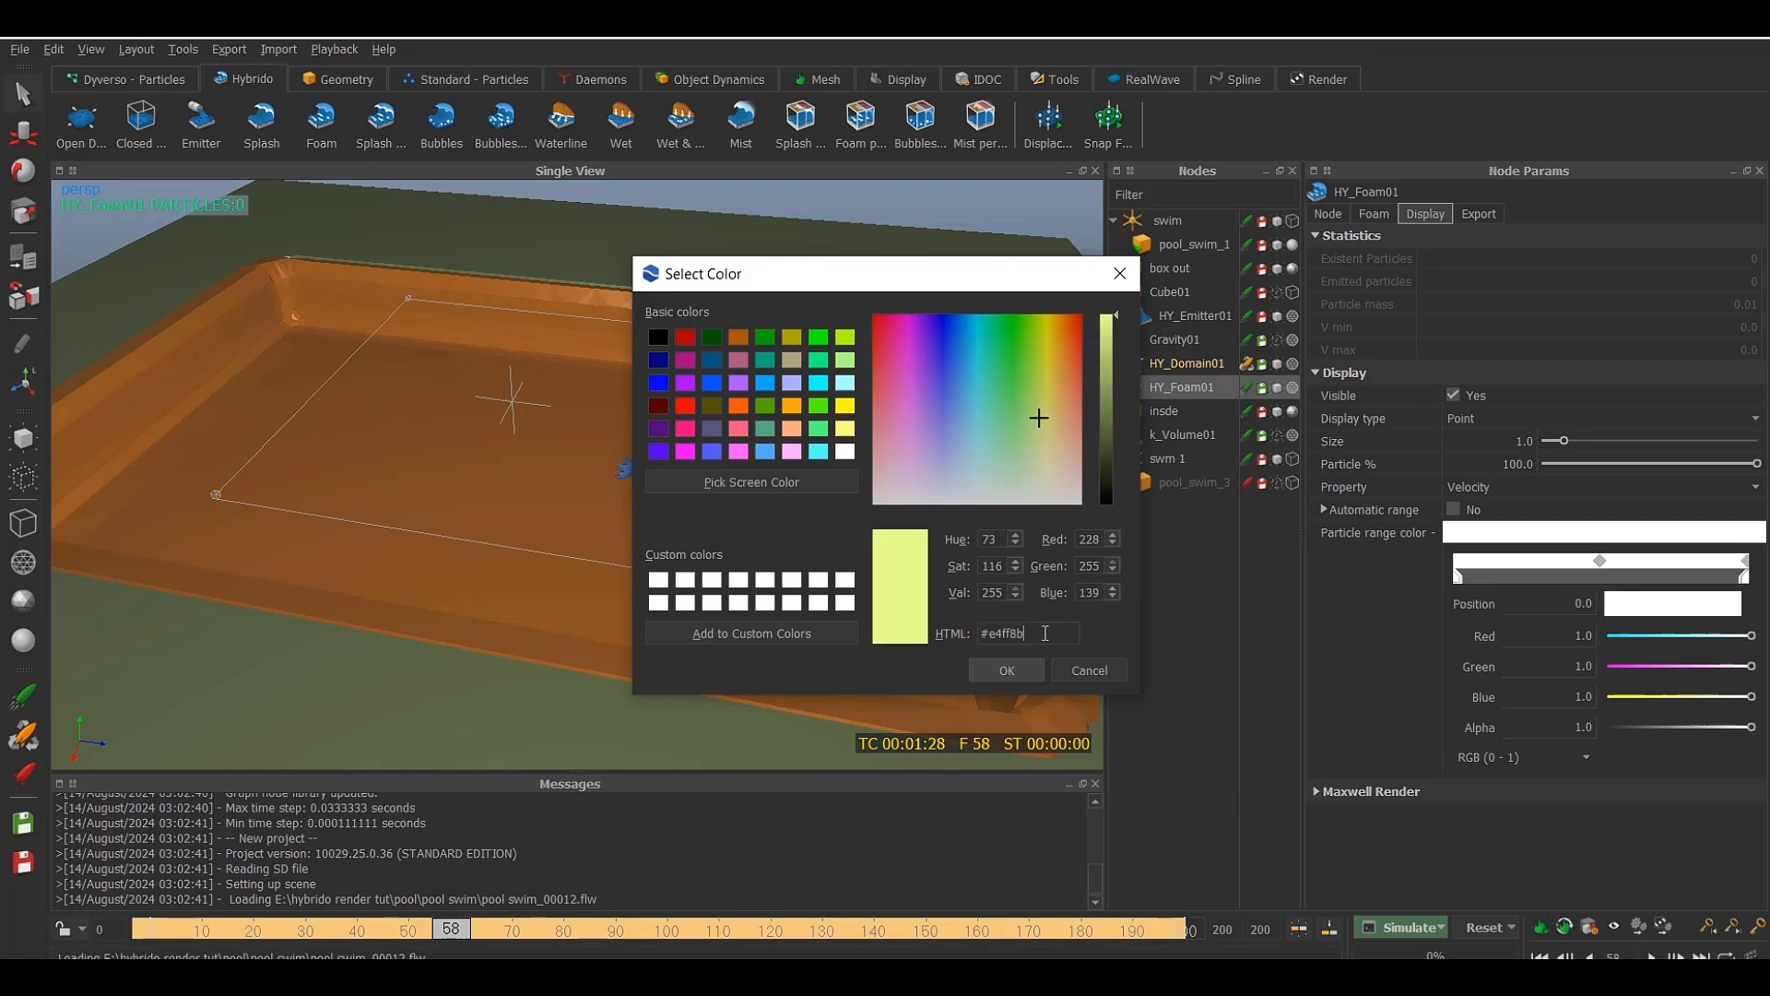
{"action": "key", "text": "Return"}
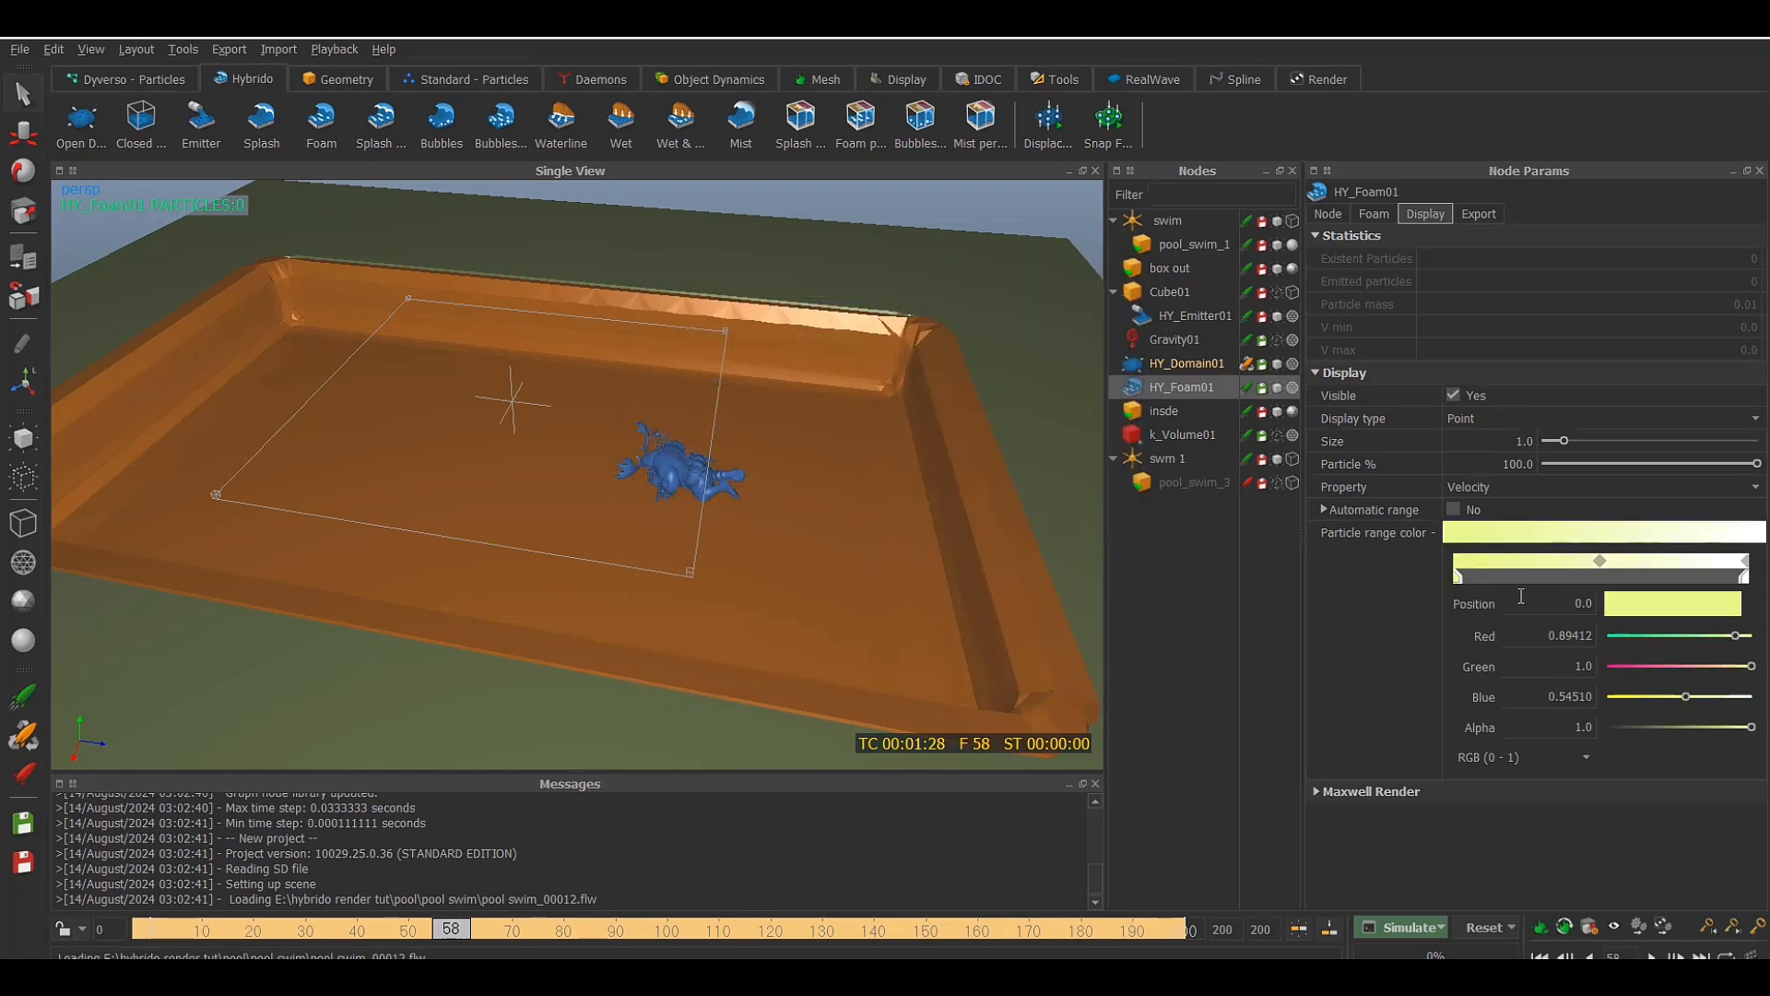
{"action": "left_click_drag", "start_coordinate": [834, 535], "coordinate": [832, 518], "text": "alt"}
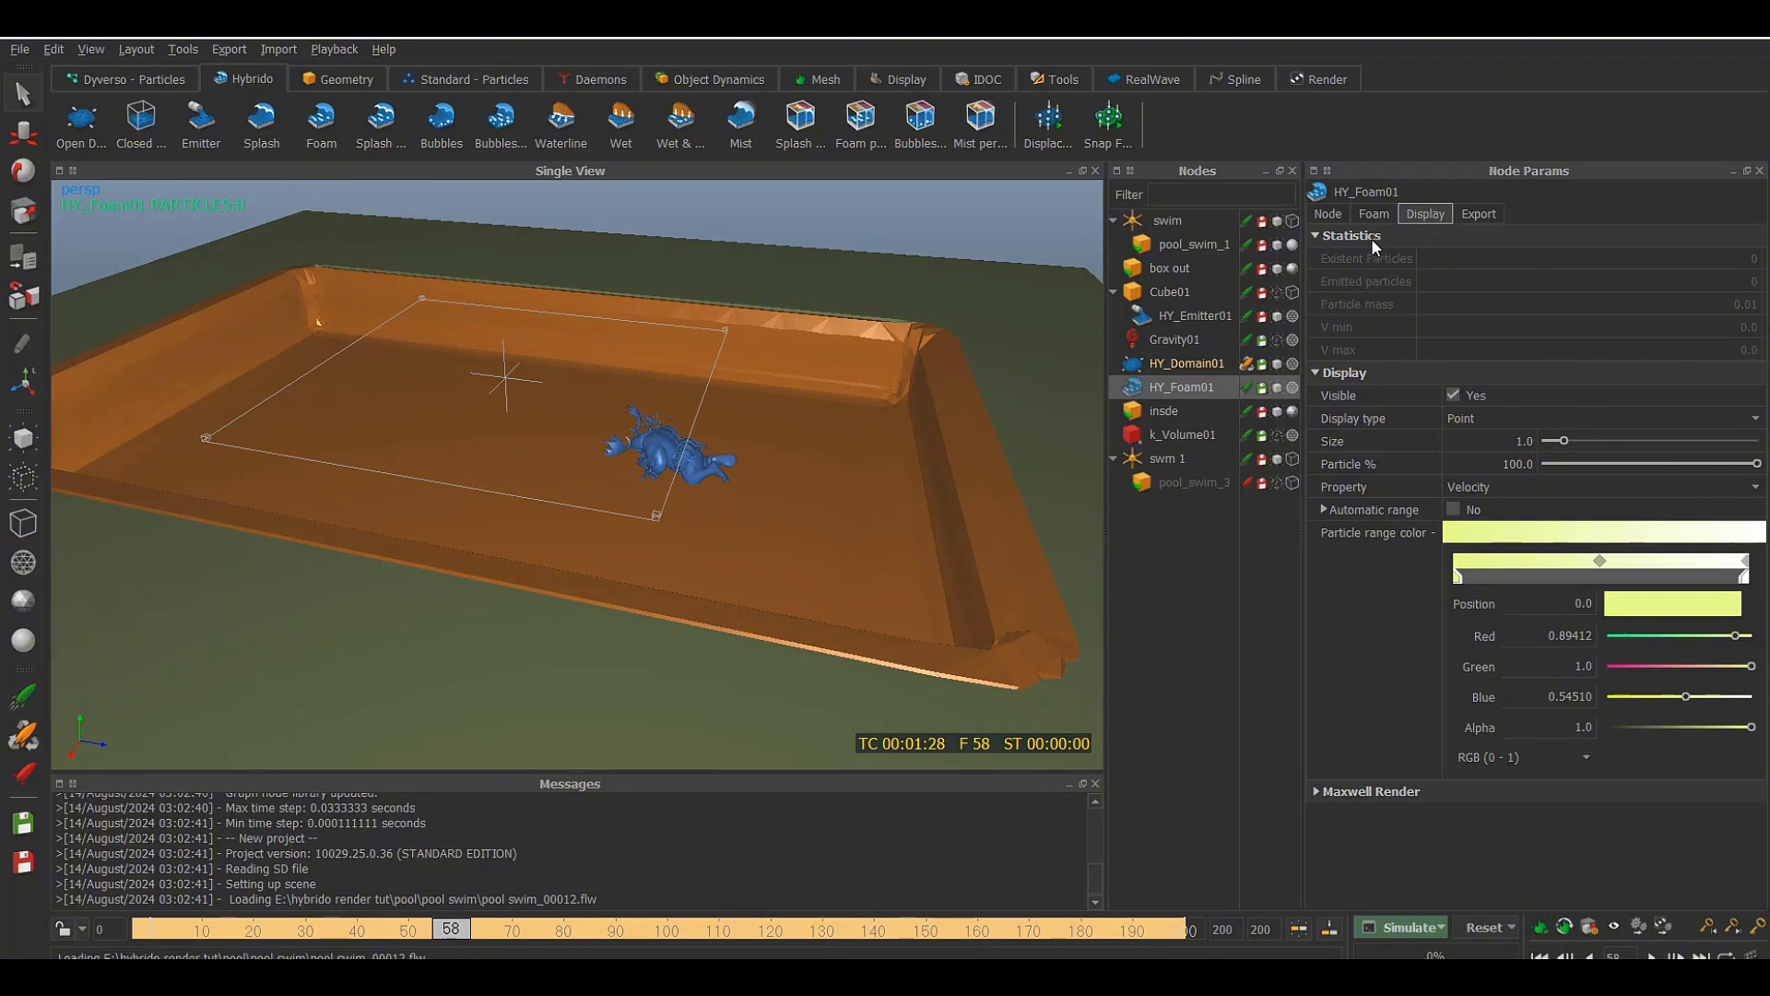
Set the foam creation emission rate of HY_Foam01 to 120000
{"action": "left_click", "coordinate": [1374, 214]}
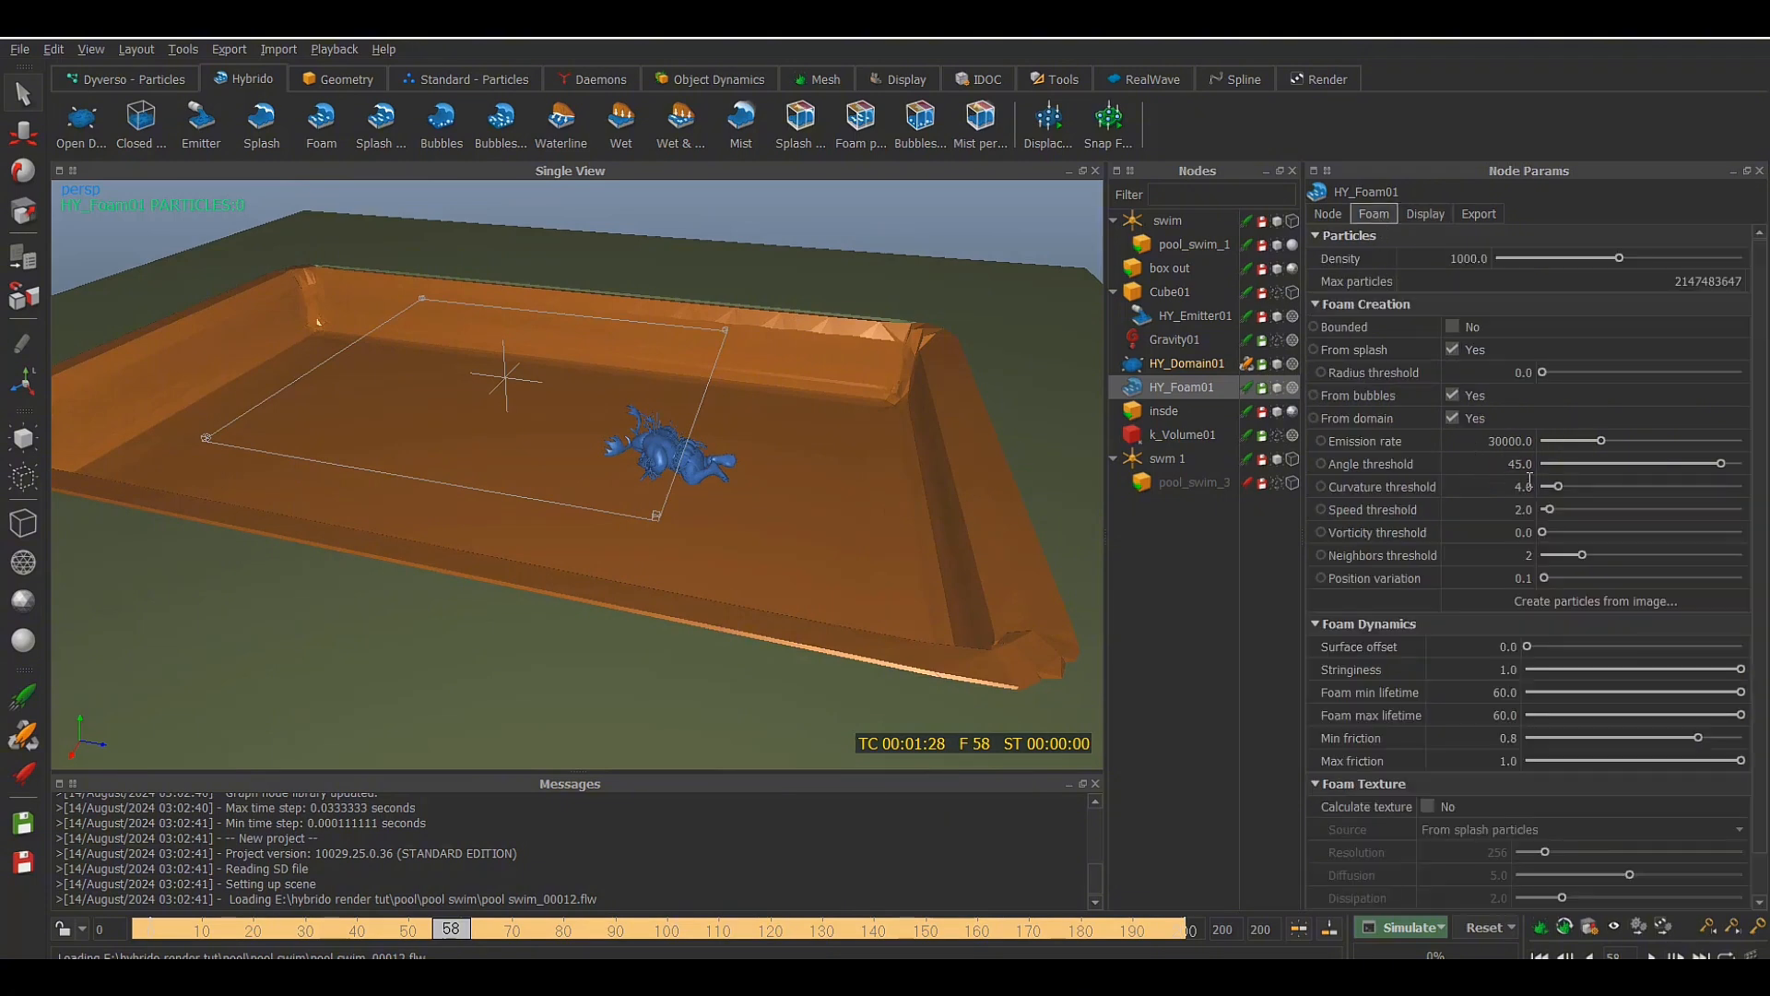
{"action": "left_click", "coordinate": [1497, 442]}
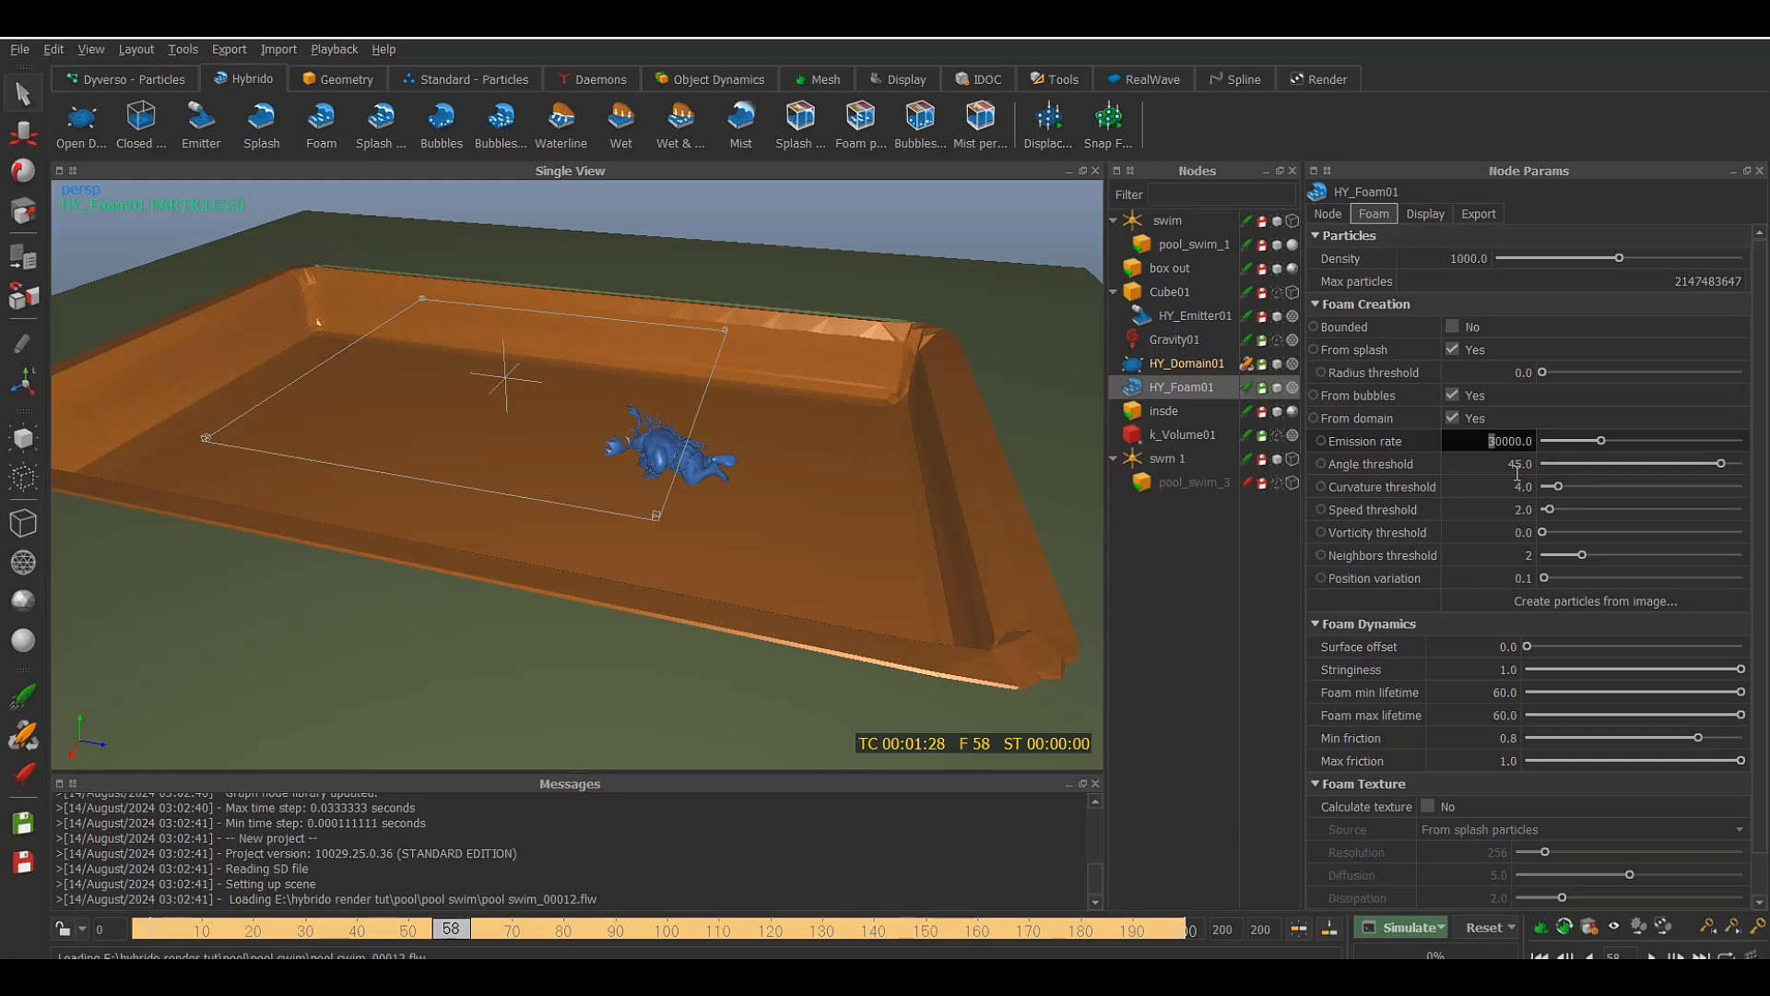
{"action": "type", "text": "12"}
{"action": "key", "text": "Return"}
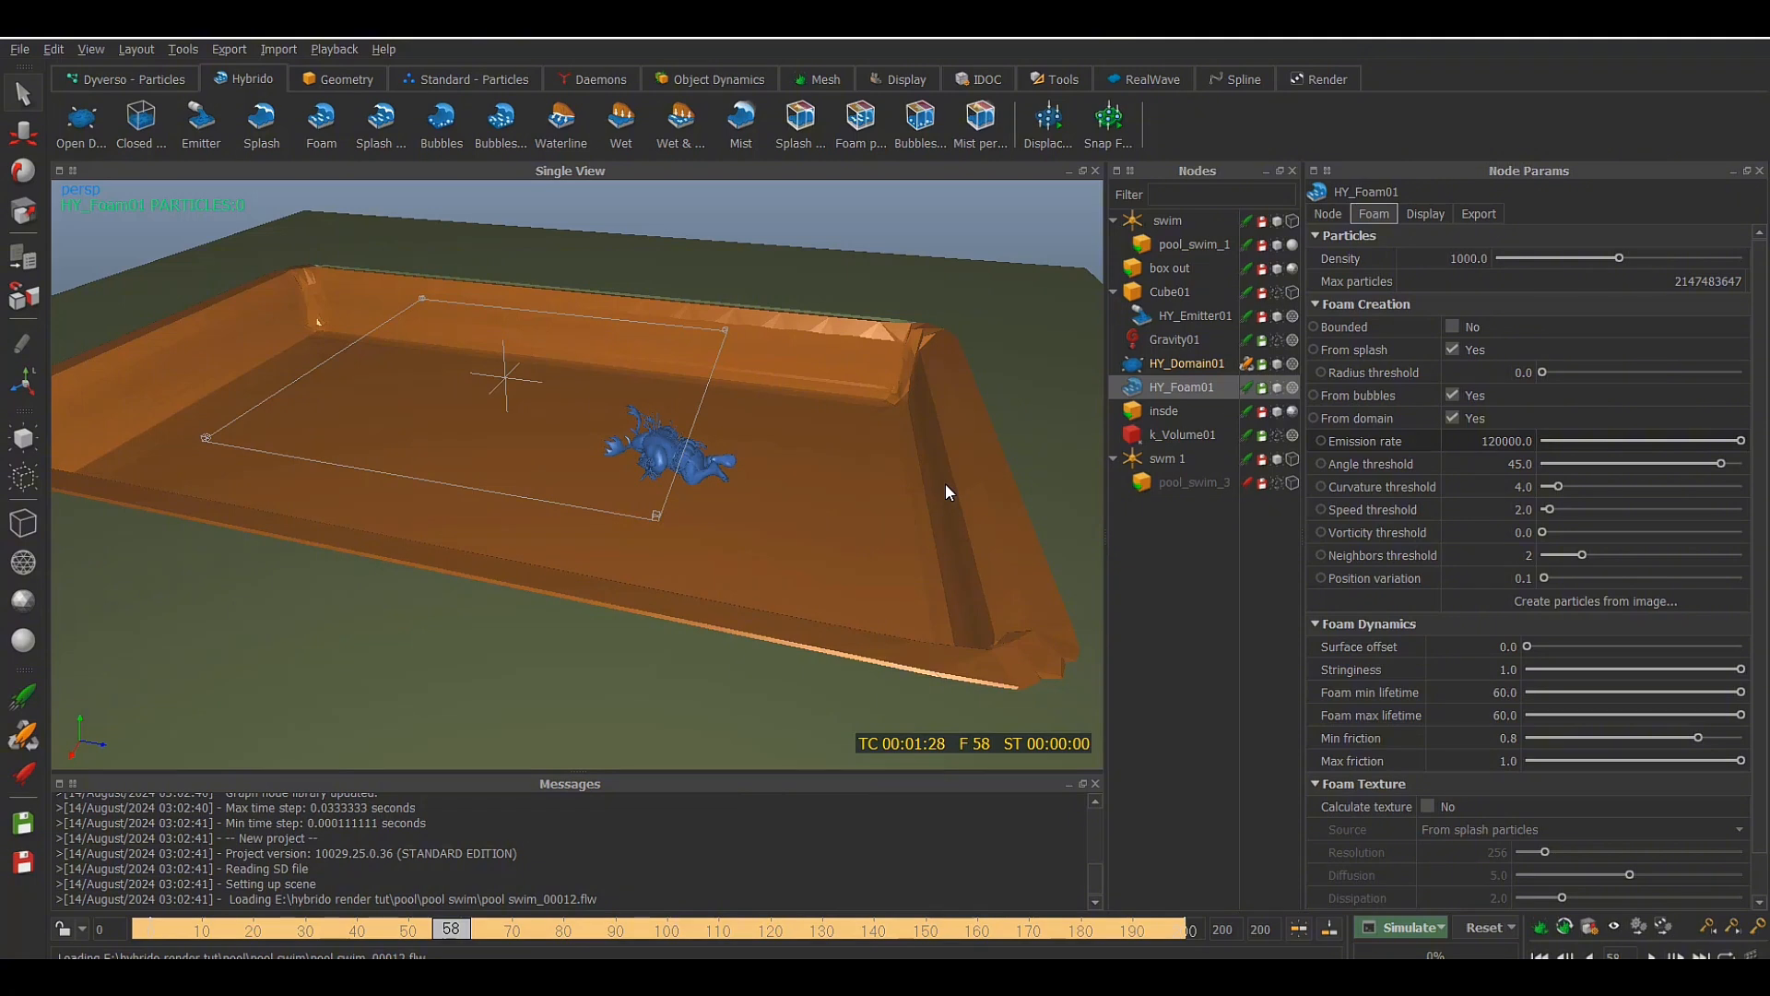
Check the cache state of HY_Domain01 and the Use cache argument in the simulation command line options
{"action": "left_click", "coordinate": [1180, 365]}
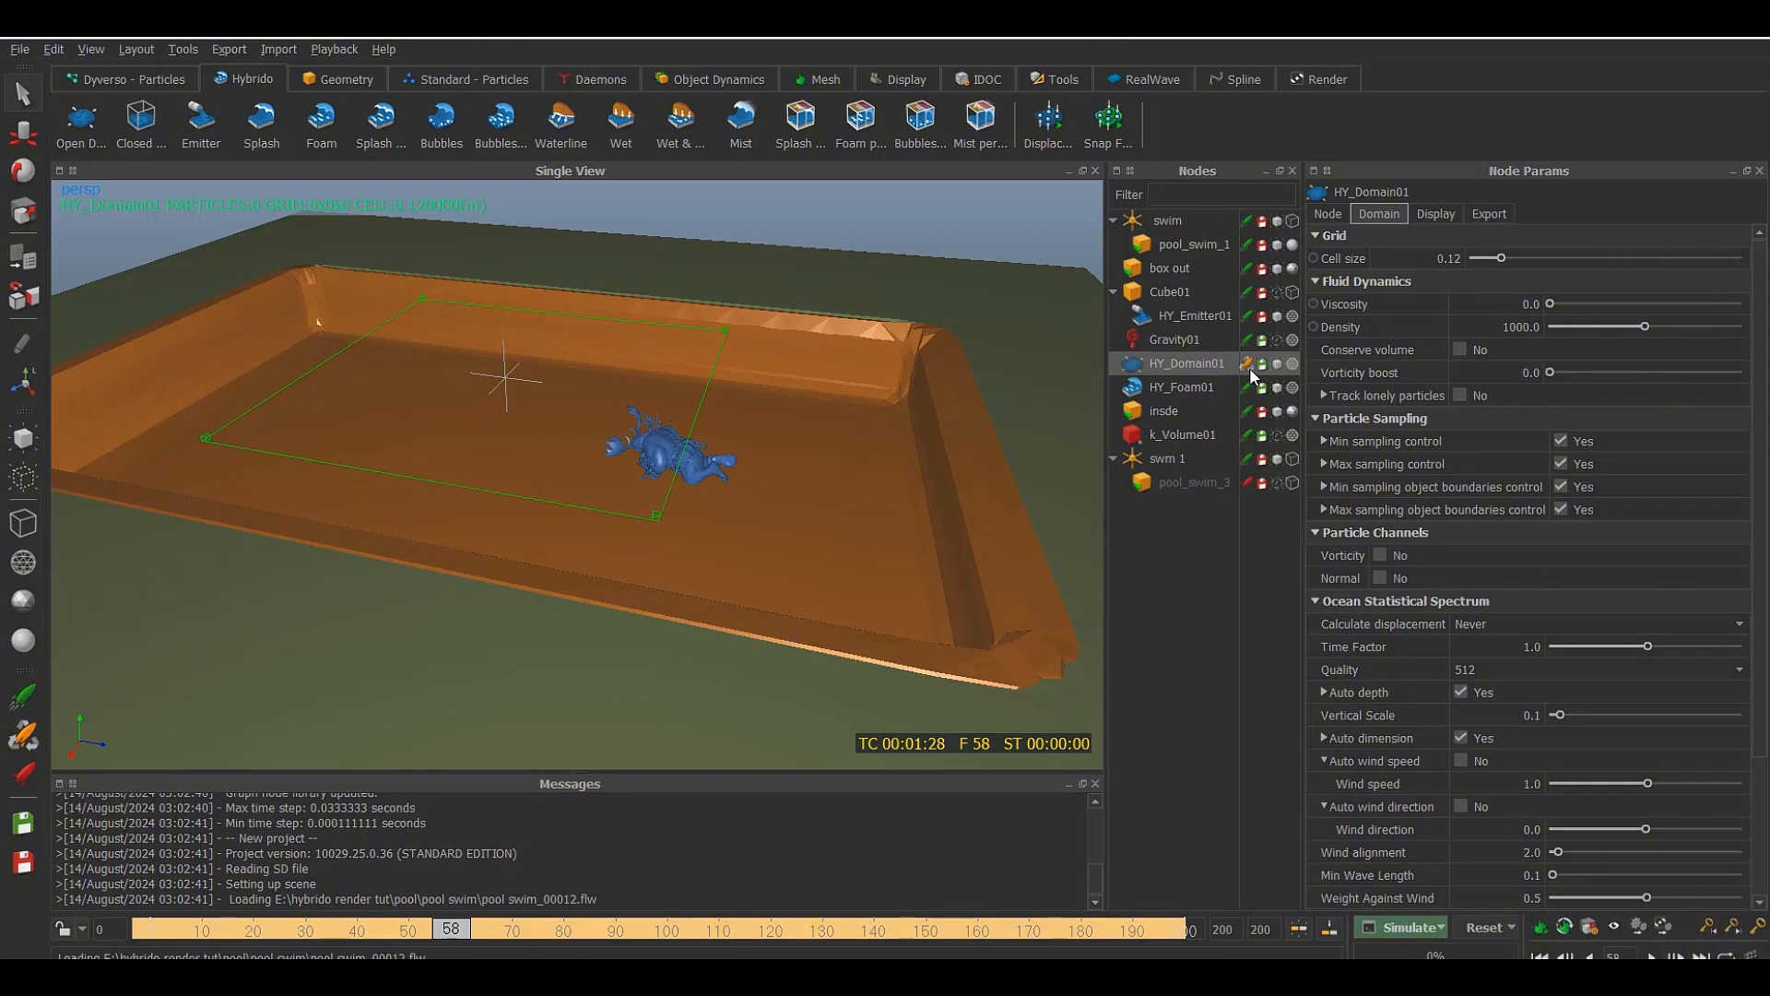
{"action": "left_click", "coordinate": [1195, 381]}
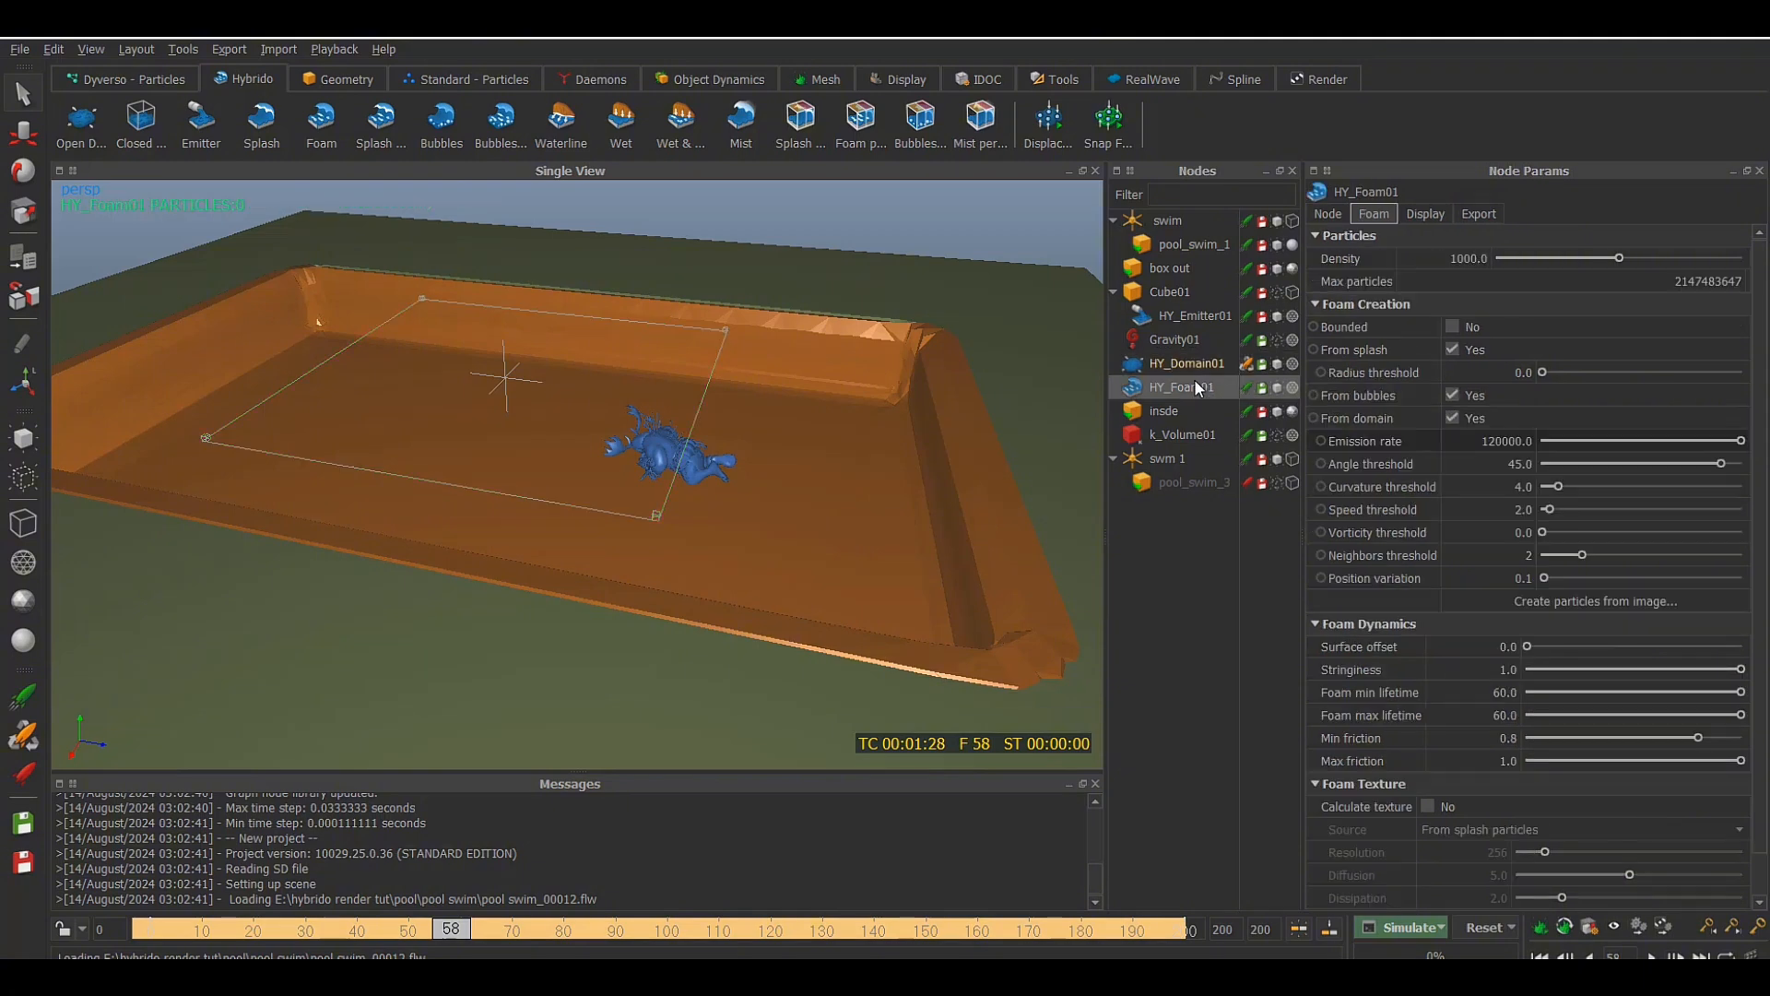
{"action": "left_click", "coordinate": [1440, 933]}
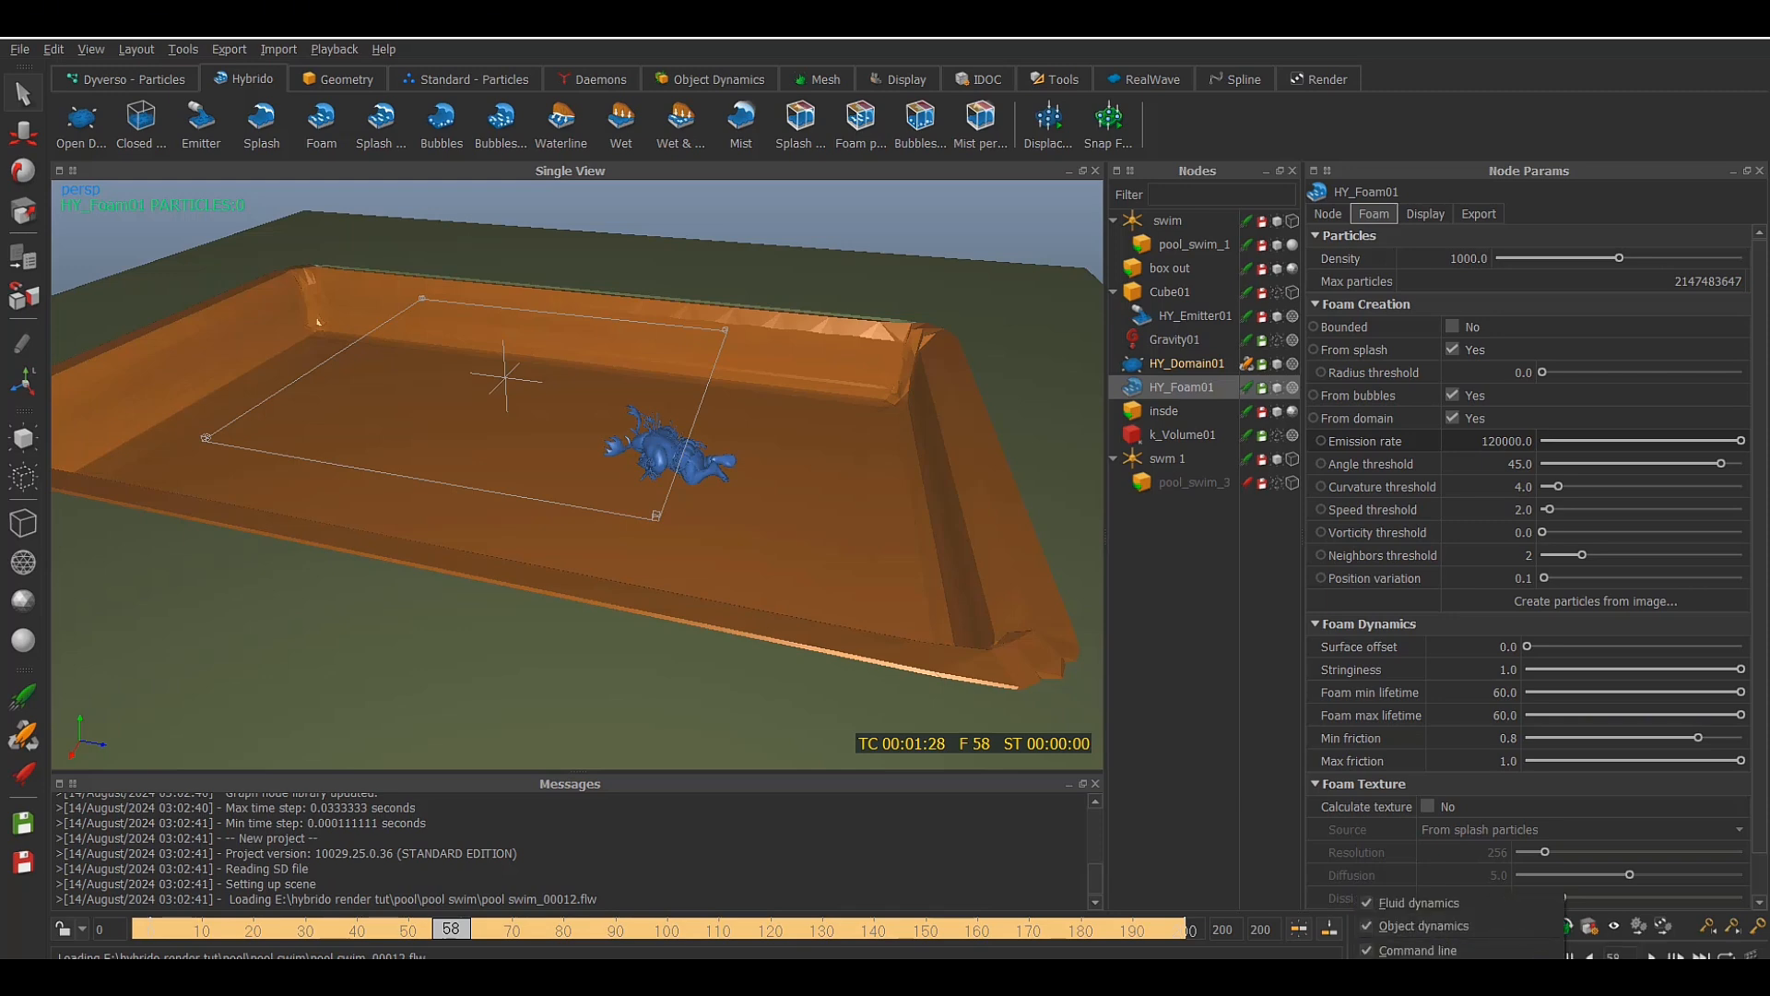
{"action": "left_click", "coordinate": [1440, 936]}
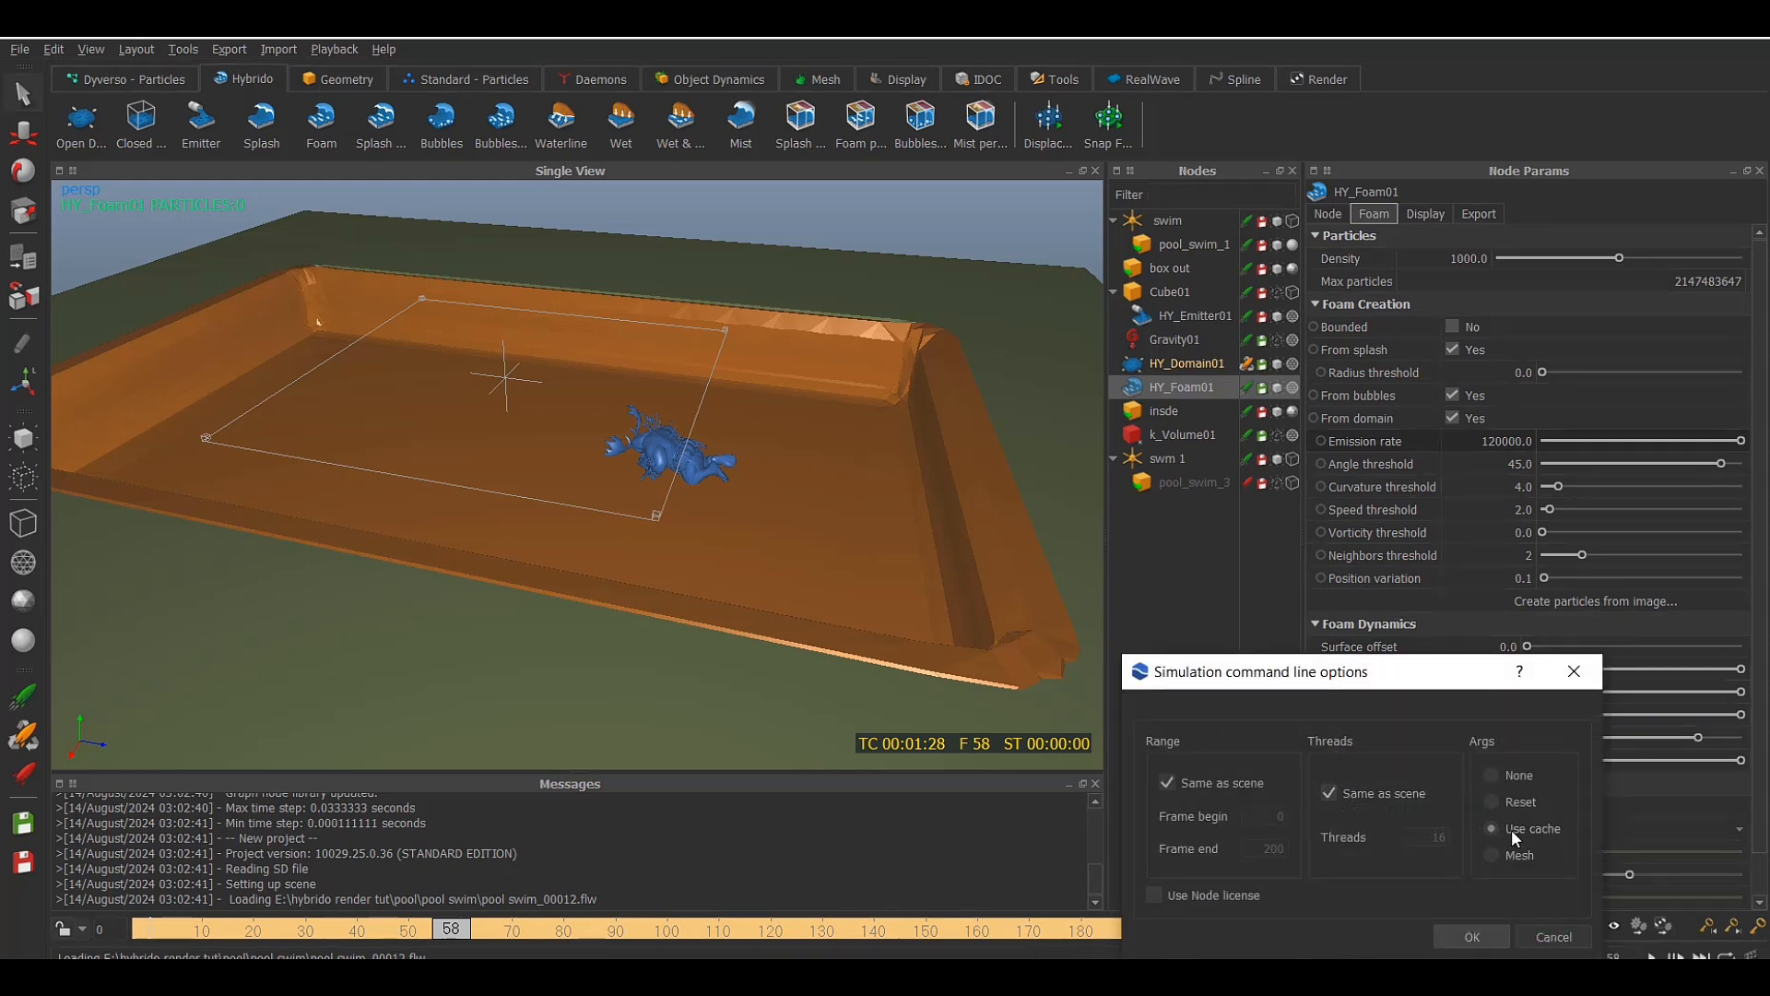
{"action": "left_click", "coordinate": [1575, 672]}
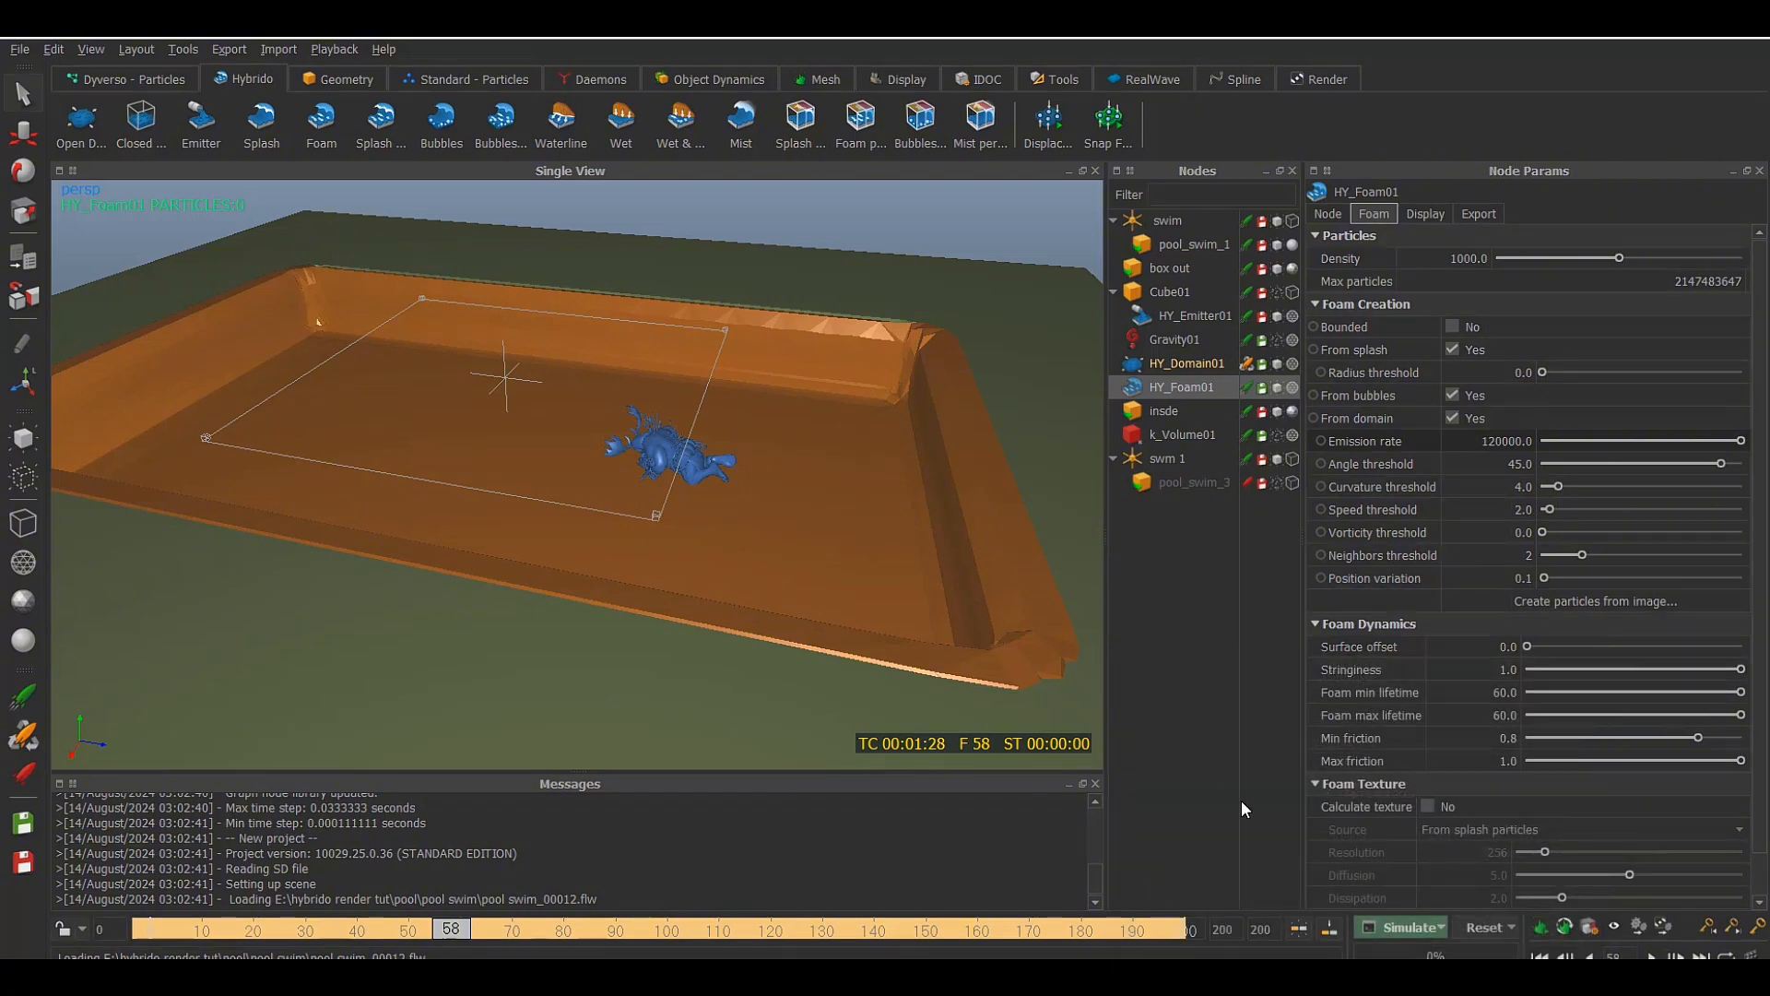
Reset the scene data and run the command line simulation for the foam, then close its console window
{"action": "left_click", "coordinate": [1486, 936]}
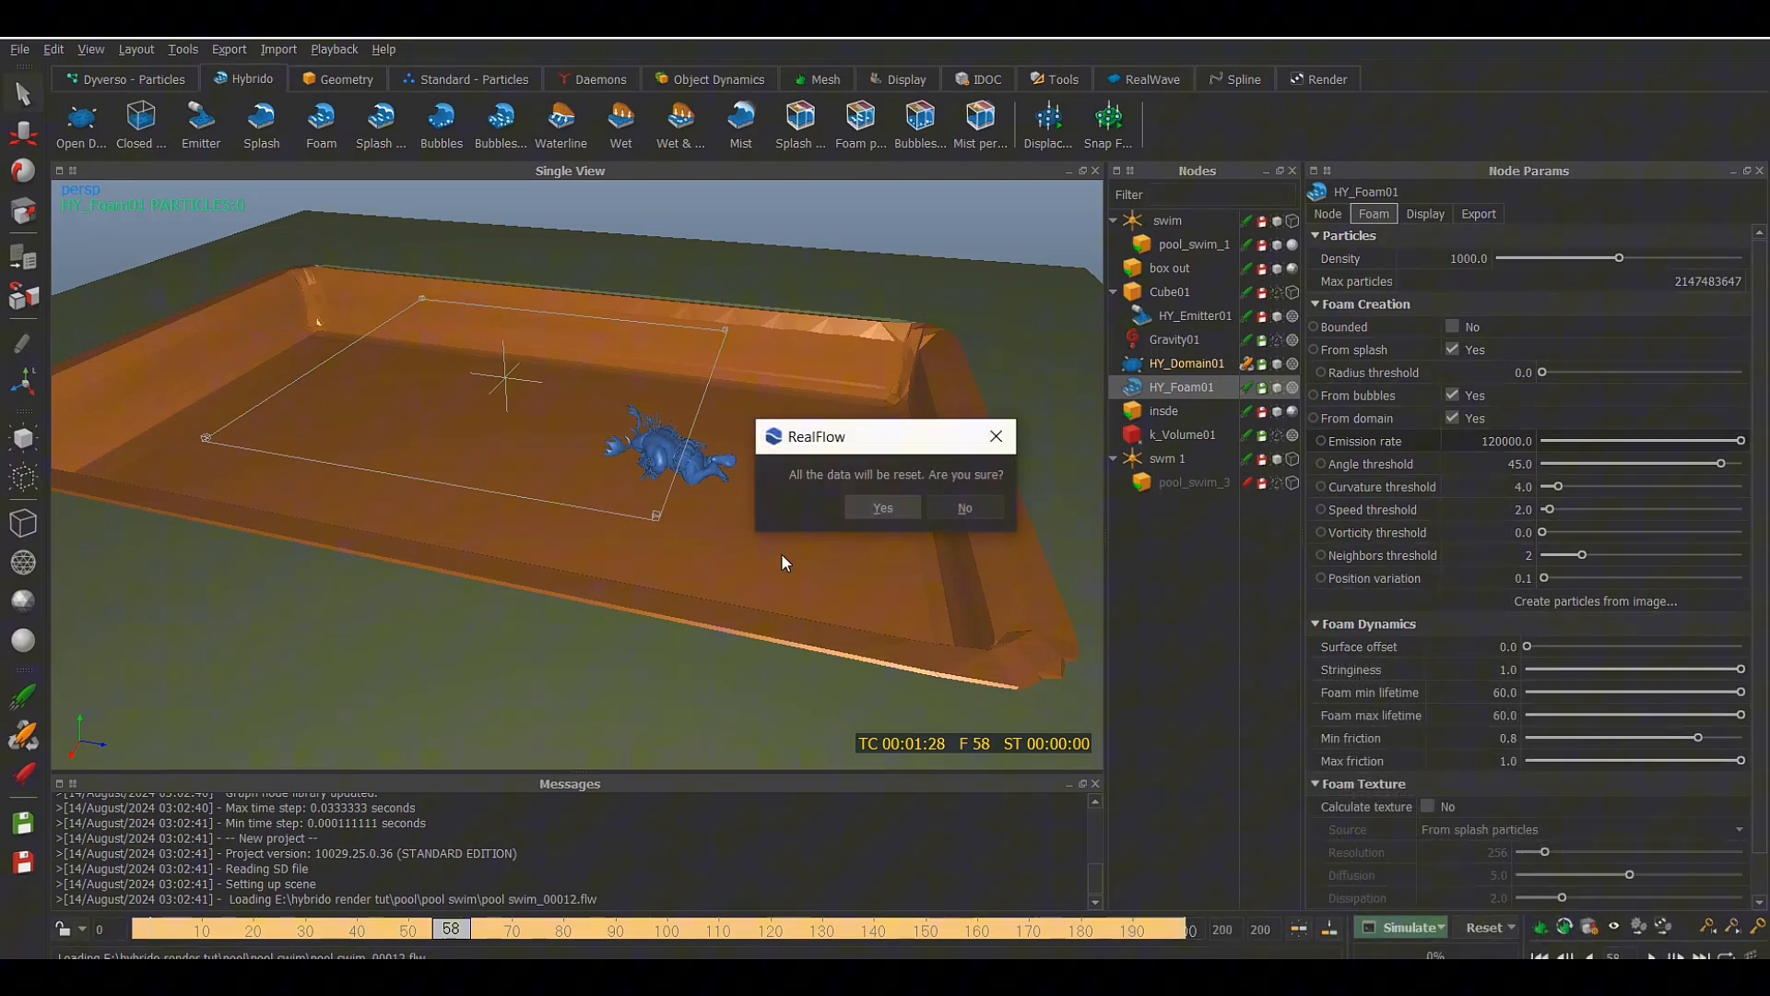
{"action": "left_click", "coordinate": [870, 516]}
{"action": "left_click_drag", "start_coordinate": [857, 541], "coordinate": [851, 571], "text": "alt"}
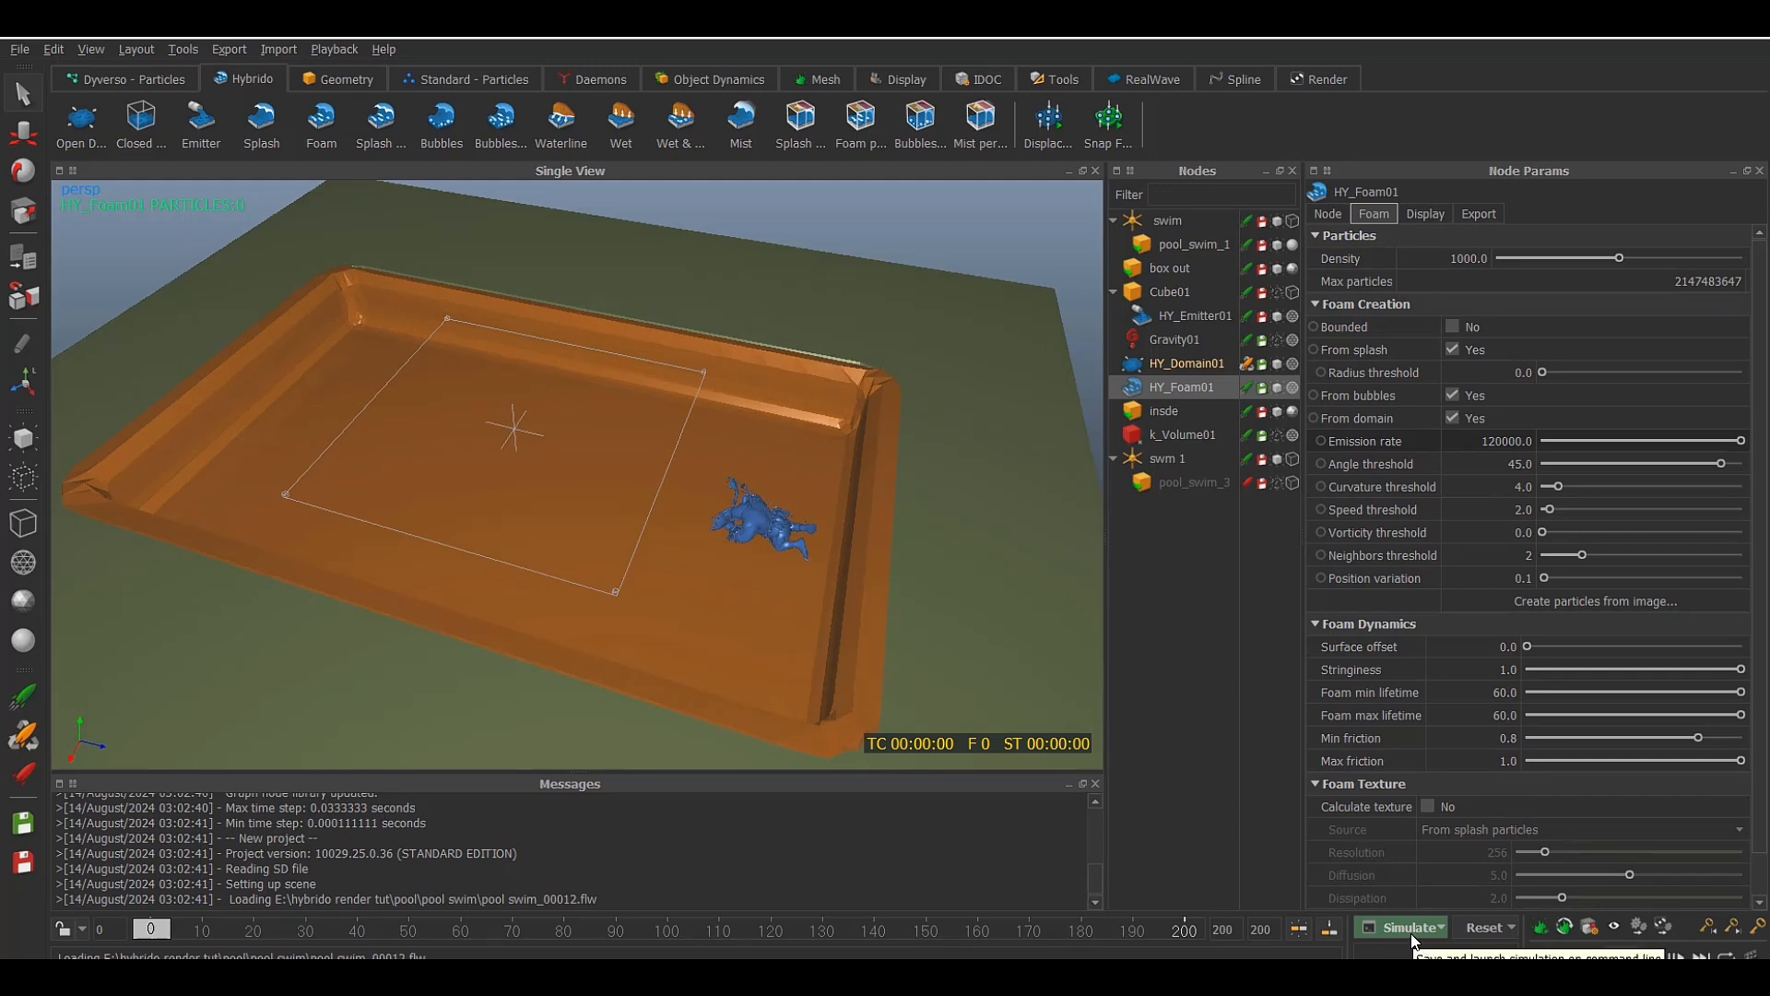
{"action": "left_click", "coordinate": [1439, 930]}
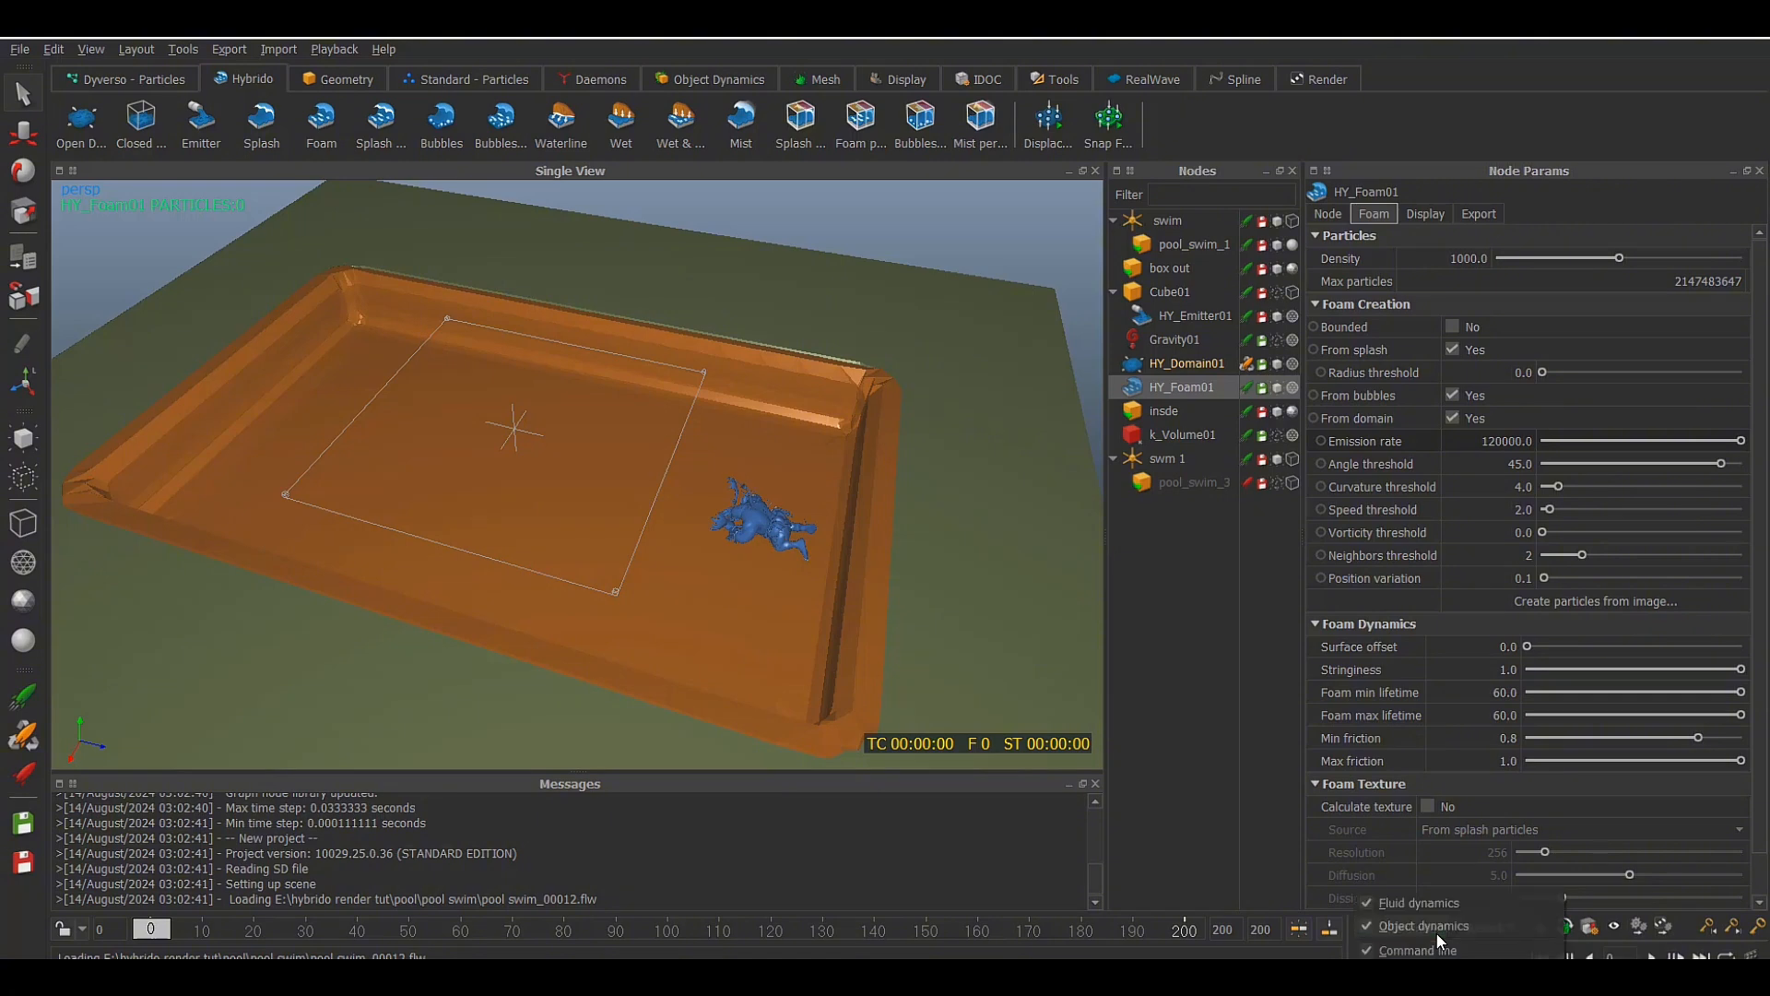
{"action": "left_click", "coordinate": [1212, 706]}
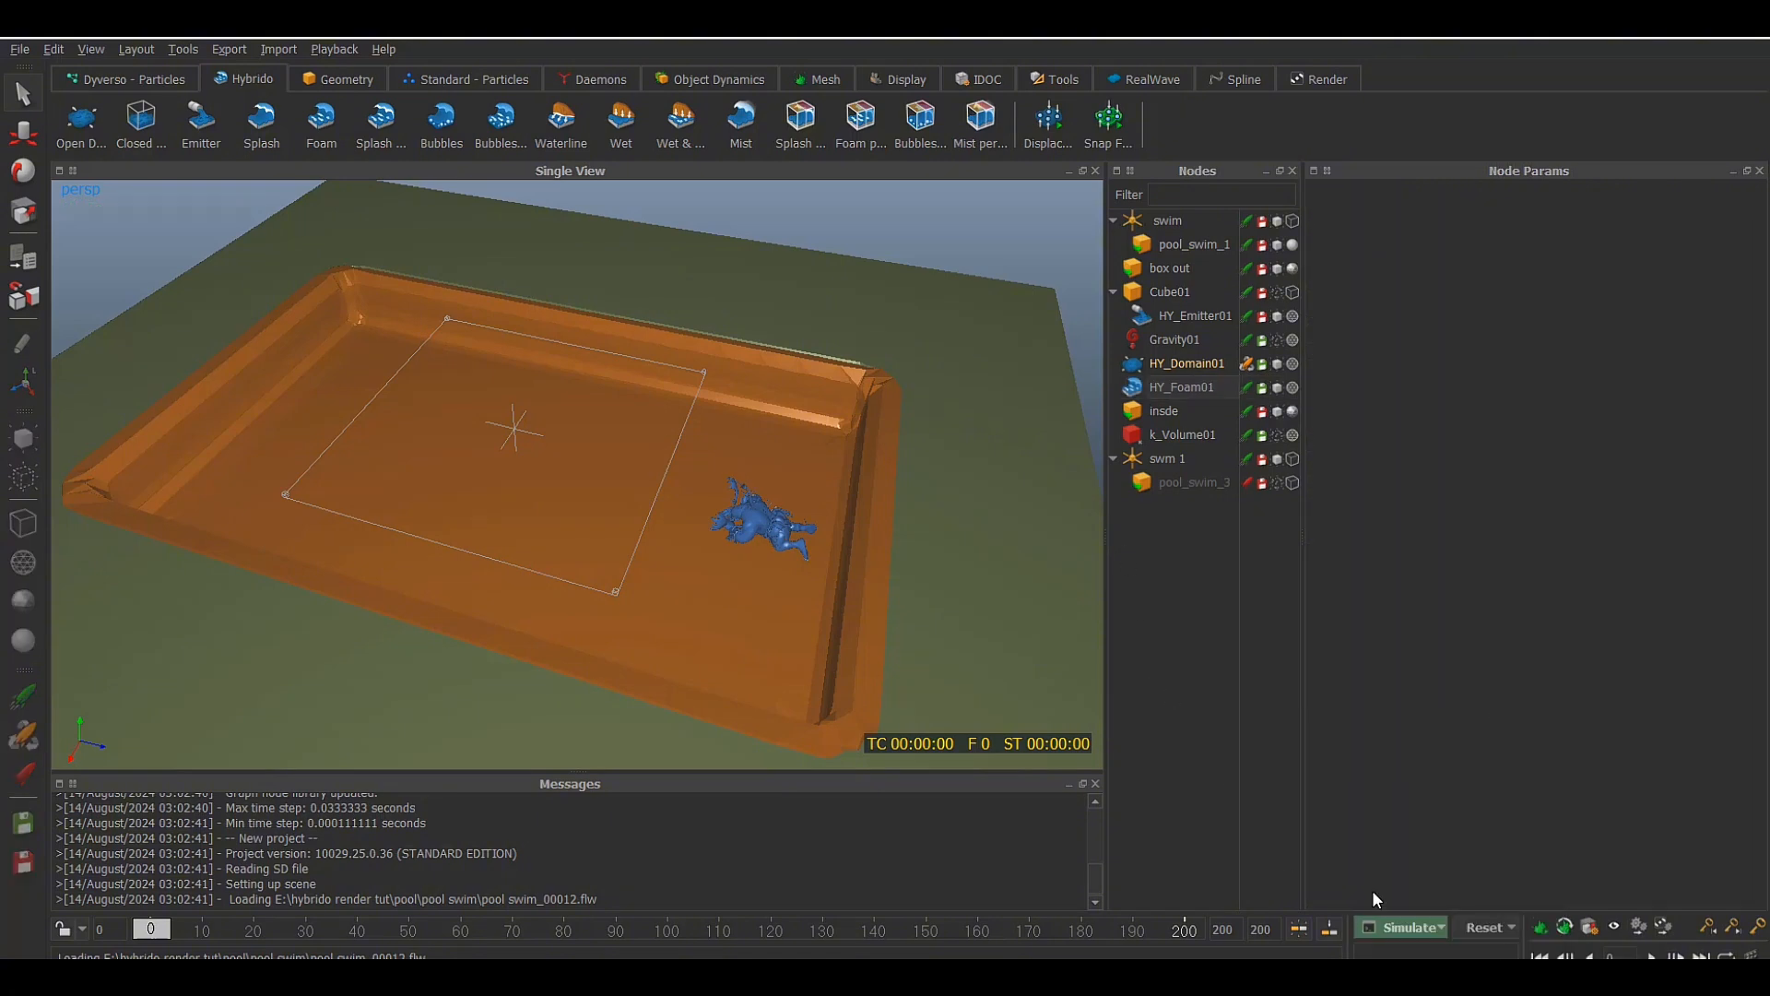
{"action": "left_click", "coordinate": [1409, 924]}
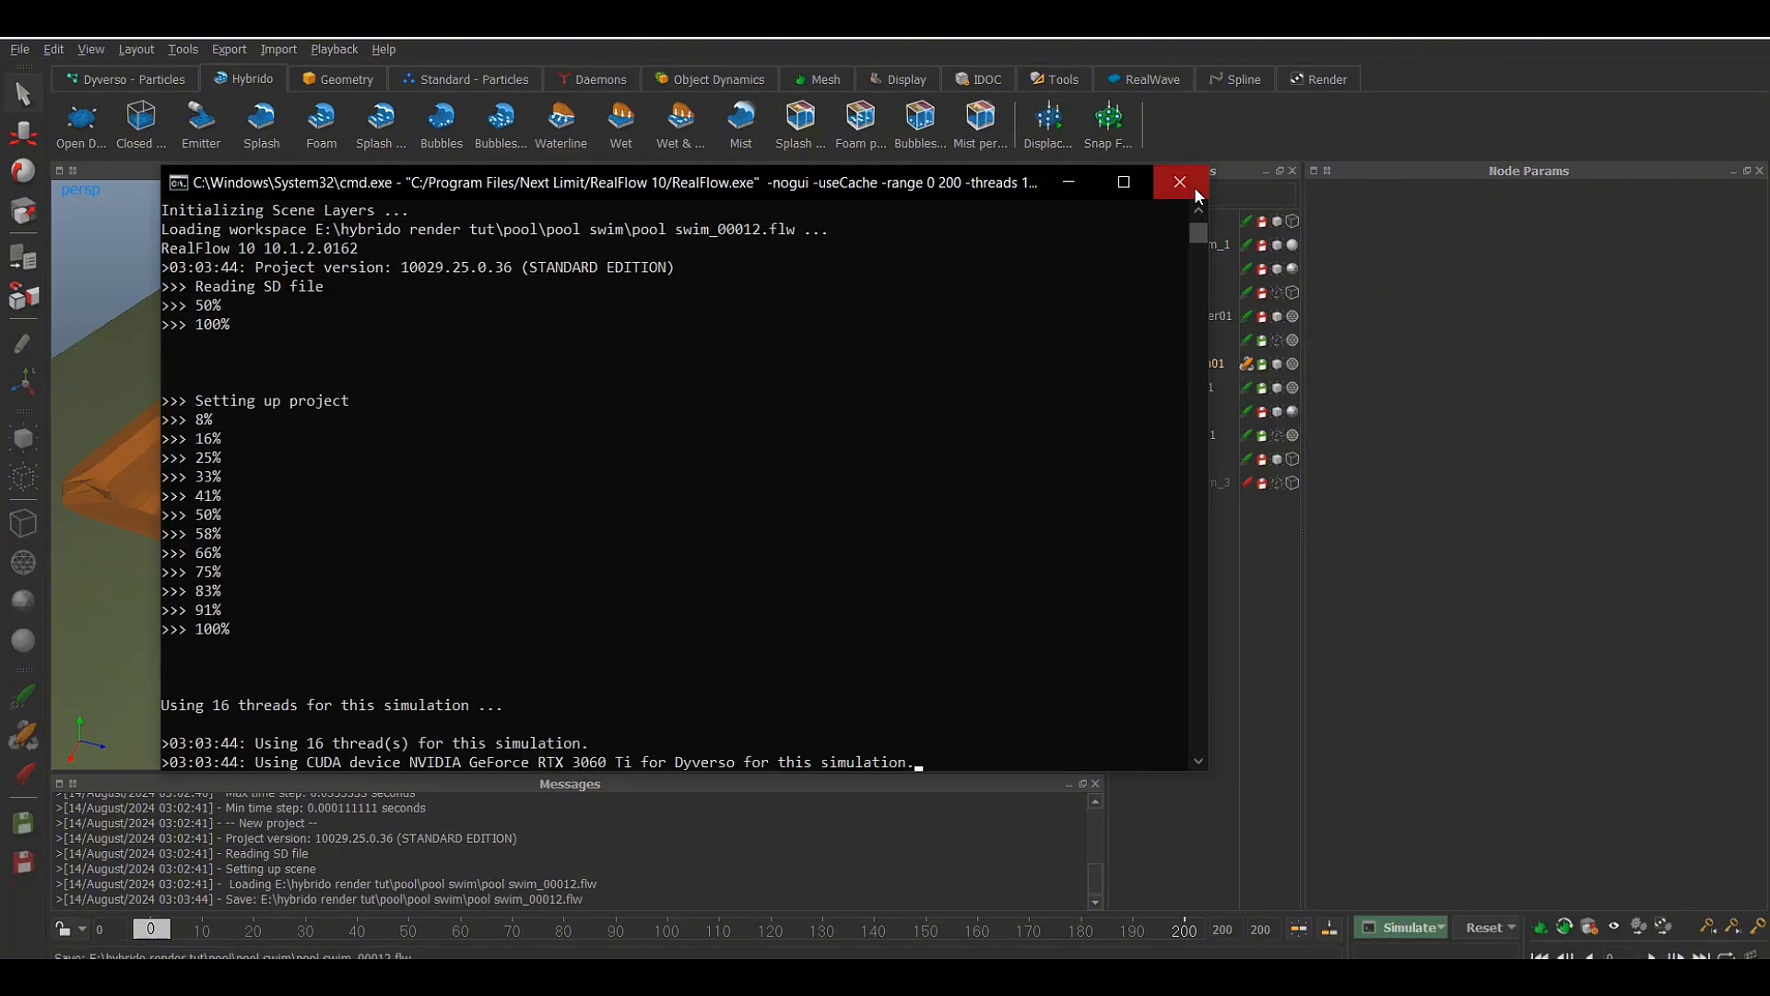
{"action": "left_click", "coordinate": [1198, 193]}
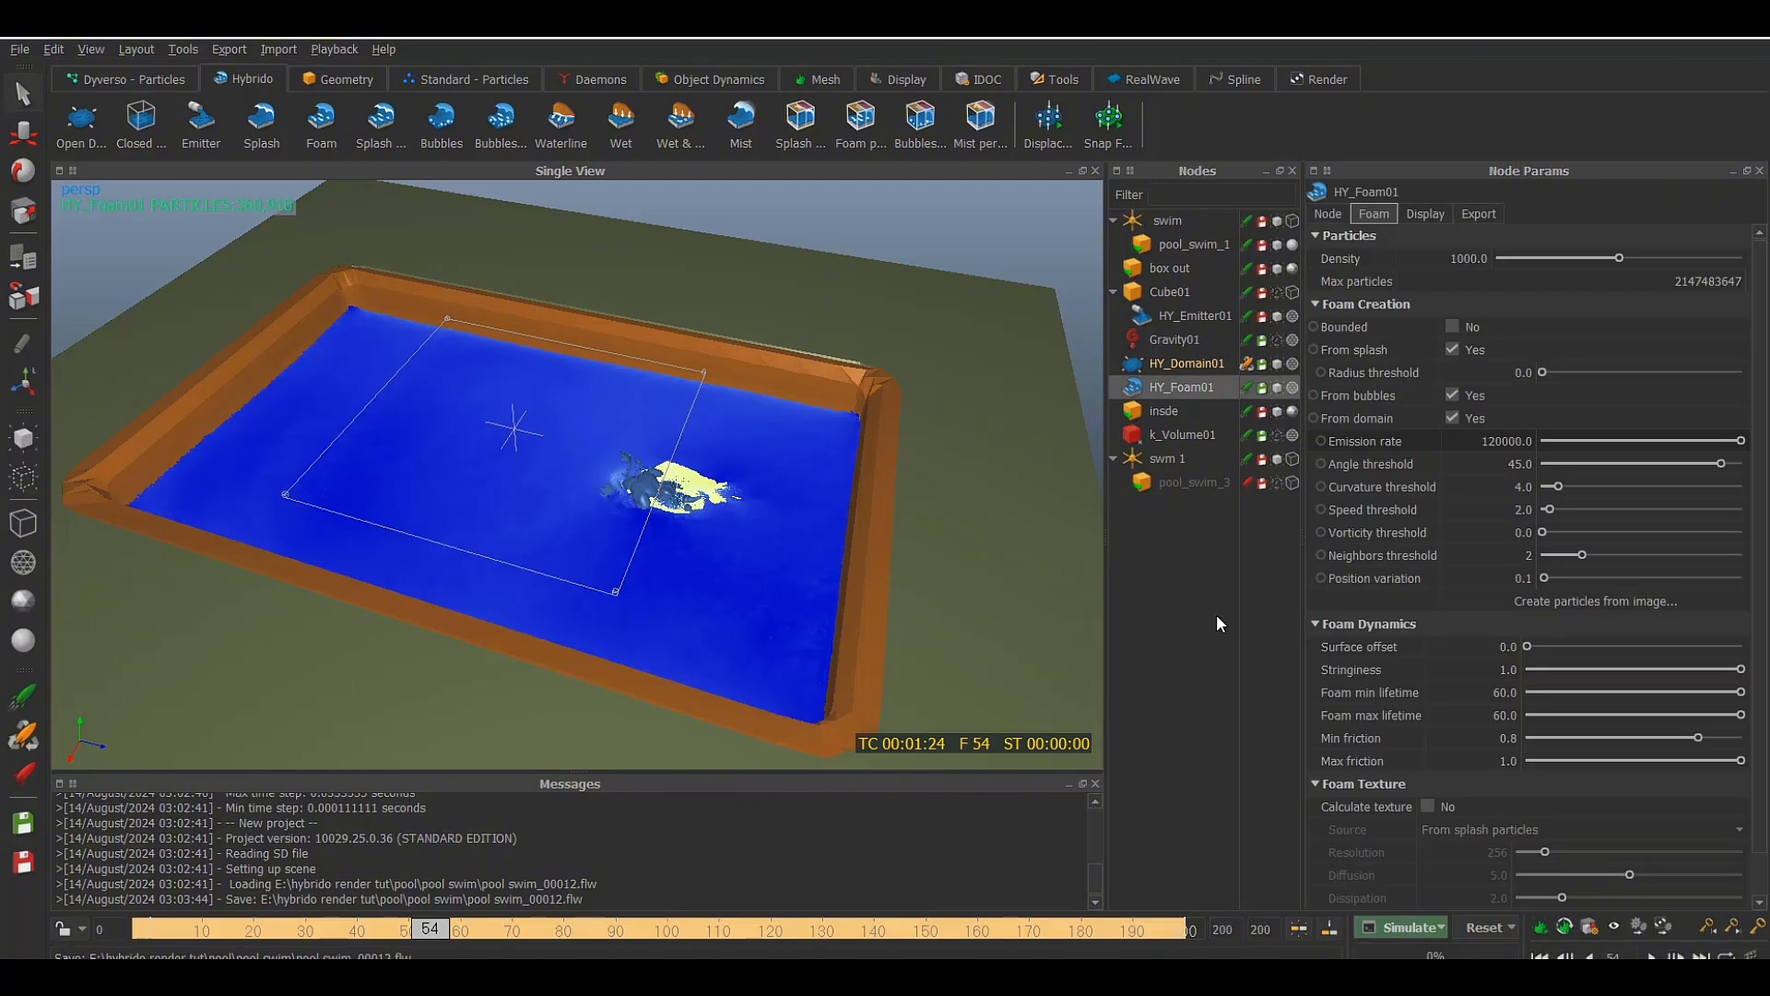
Review the simulated foam trail behind the swimmer at frames 128, 170, 187, 195 and 87 from several angles
{"action": "left_click", "coordinate": [530, 933]}
{"action": "left_click", "coordinate": [811, 931]}
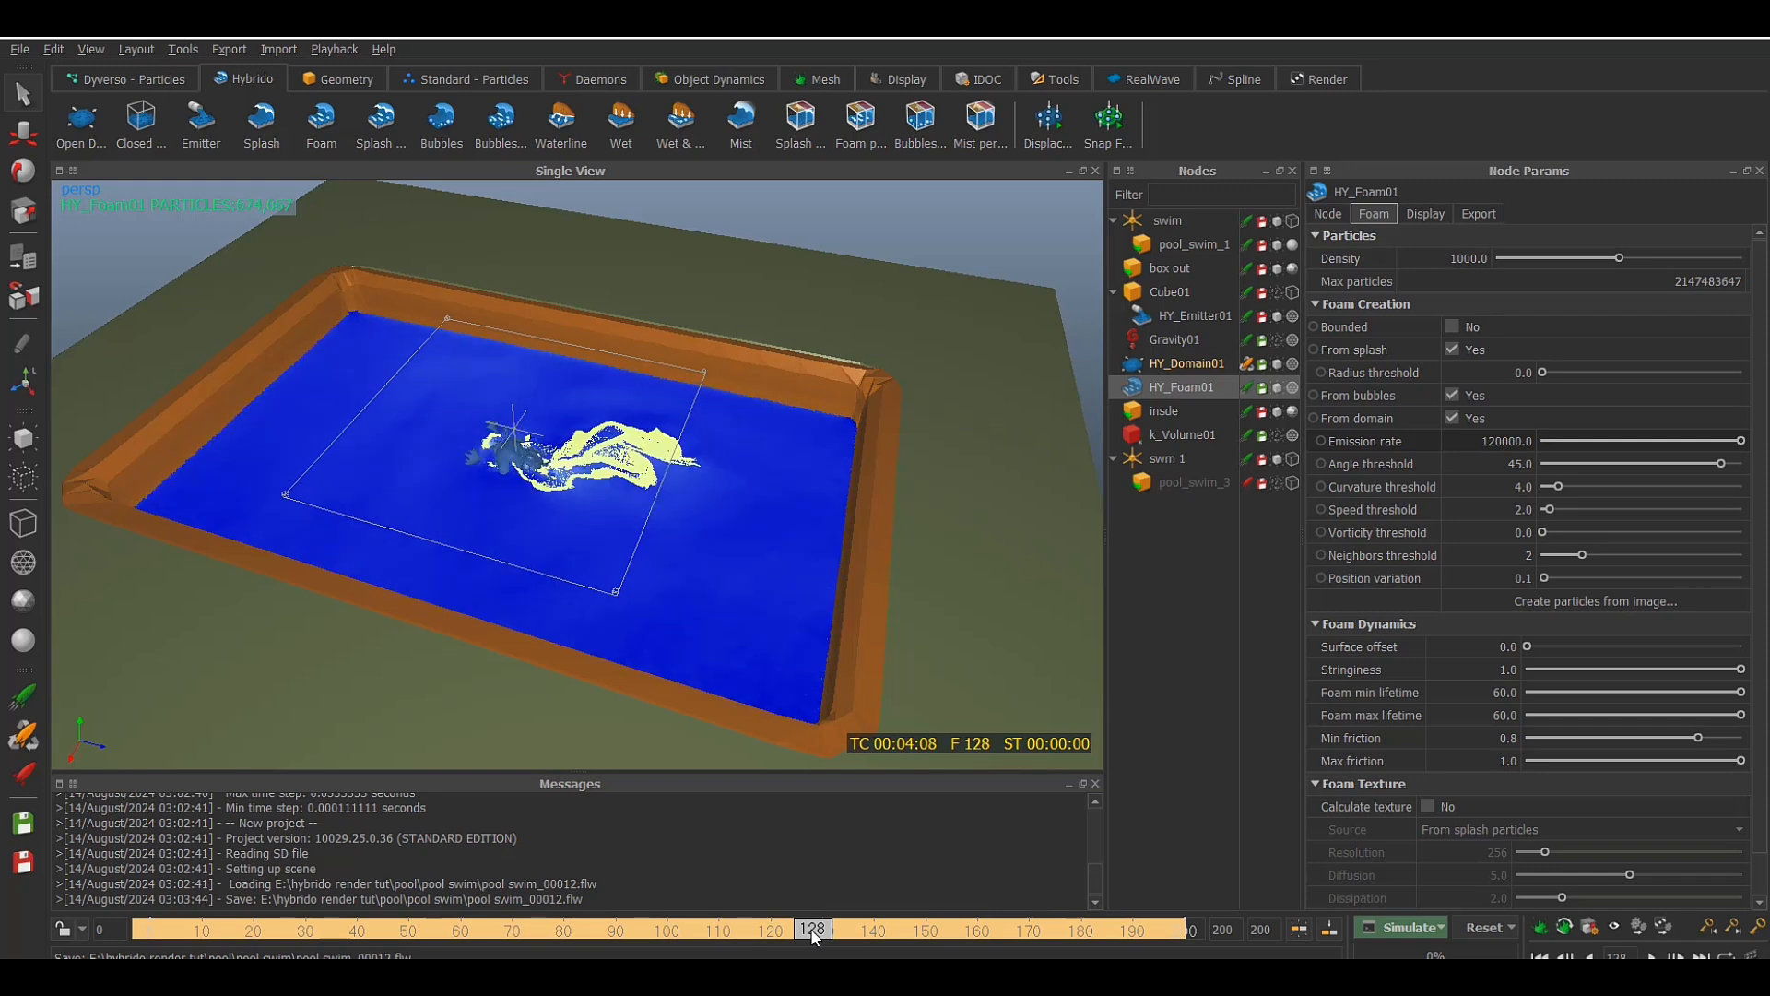
{"action": "left_click", "coordinate": [1031, 932]}
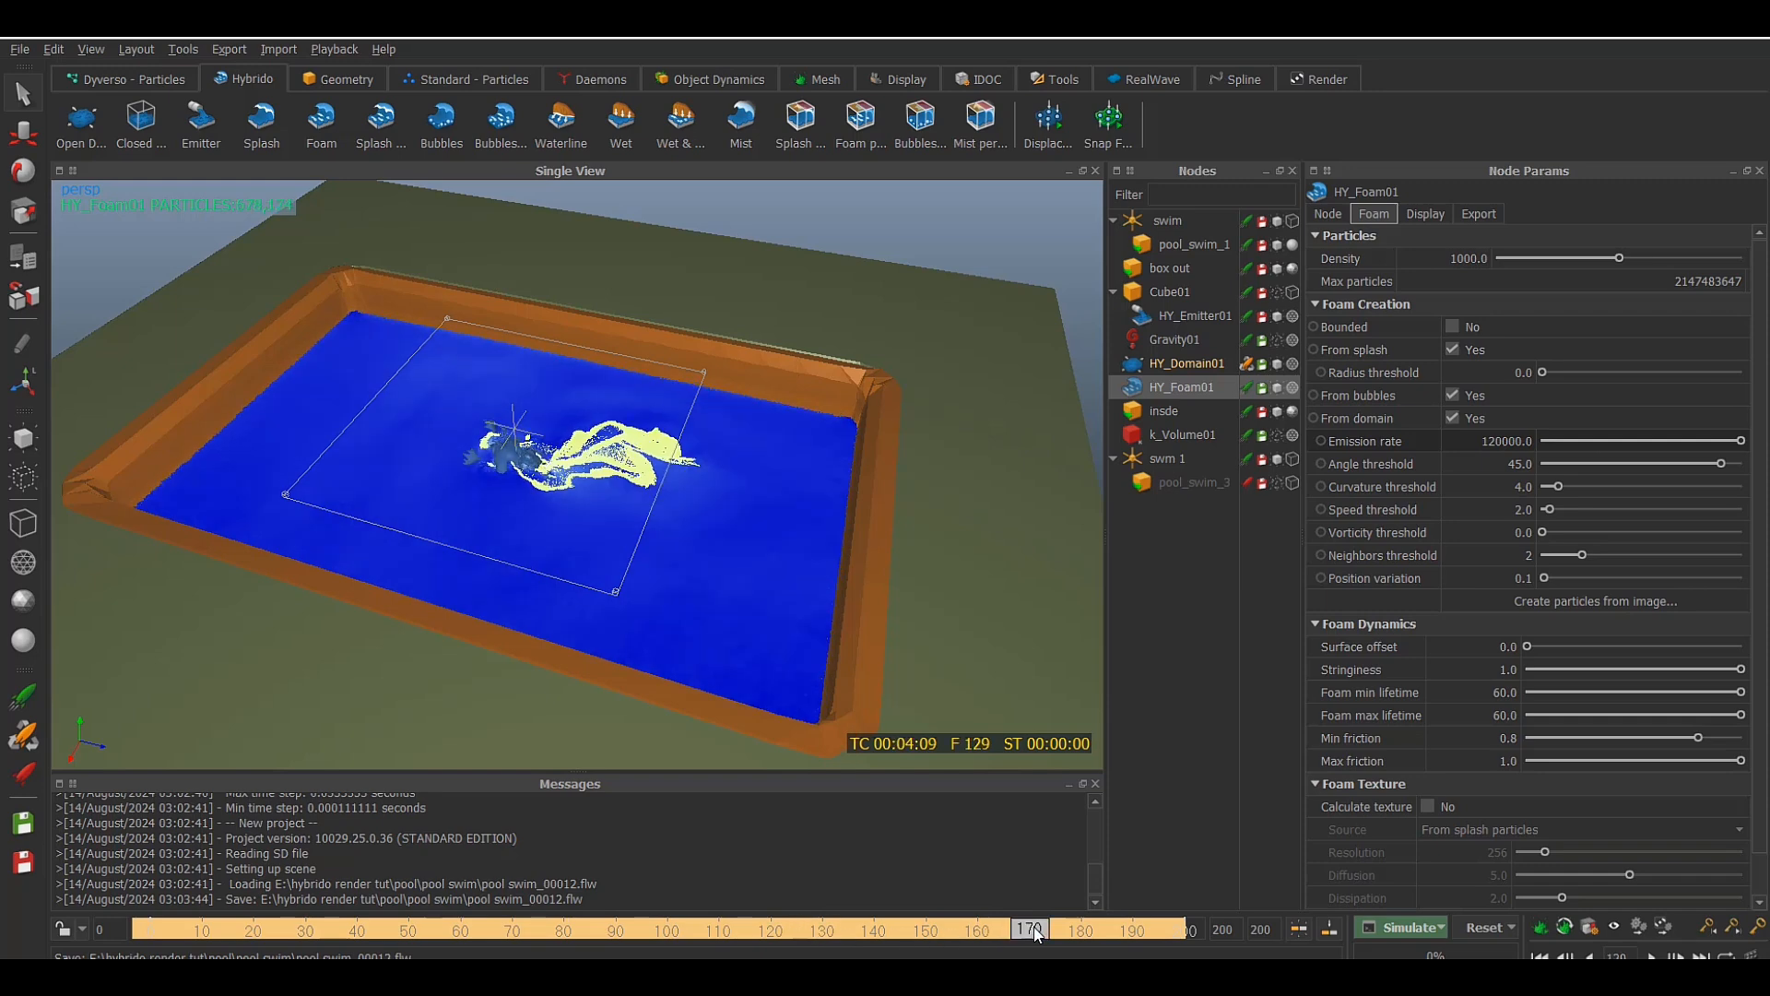
{"action": "left_click", "coordinate": [1119, 929]}
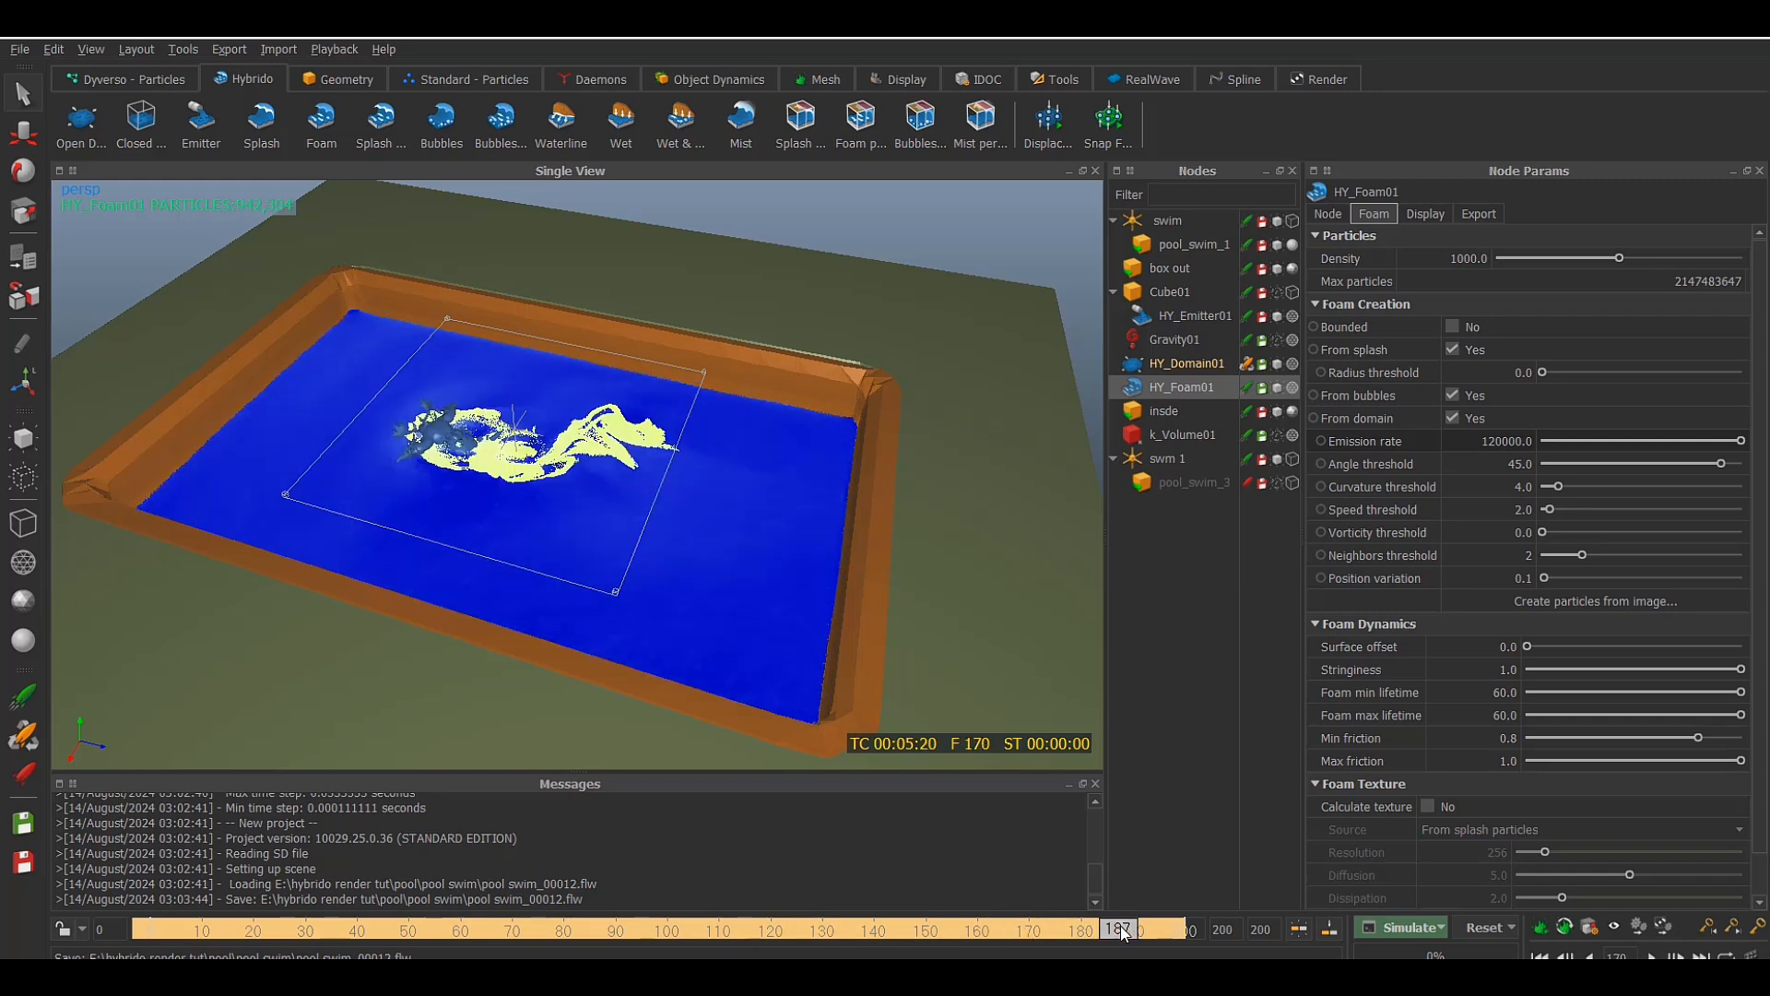
{"action": "left_click_drag", "start_coordinate": [500, 478], "coordinate": [654, 438], "text": "alt"}
{"action": "scroll", "coordinate": [582, 476], "scroll_direction": "up", "scroll_amount": 4}
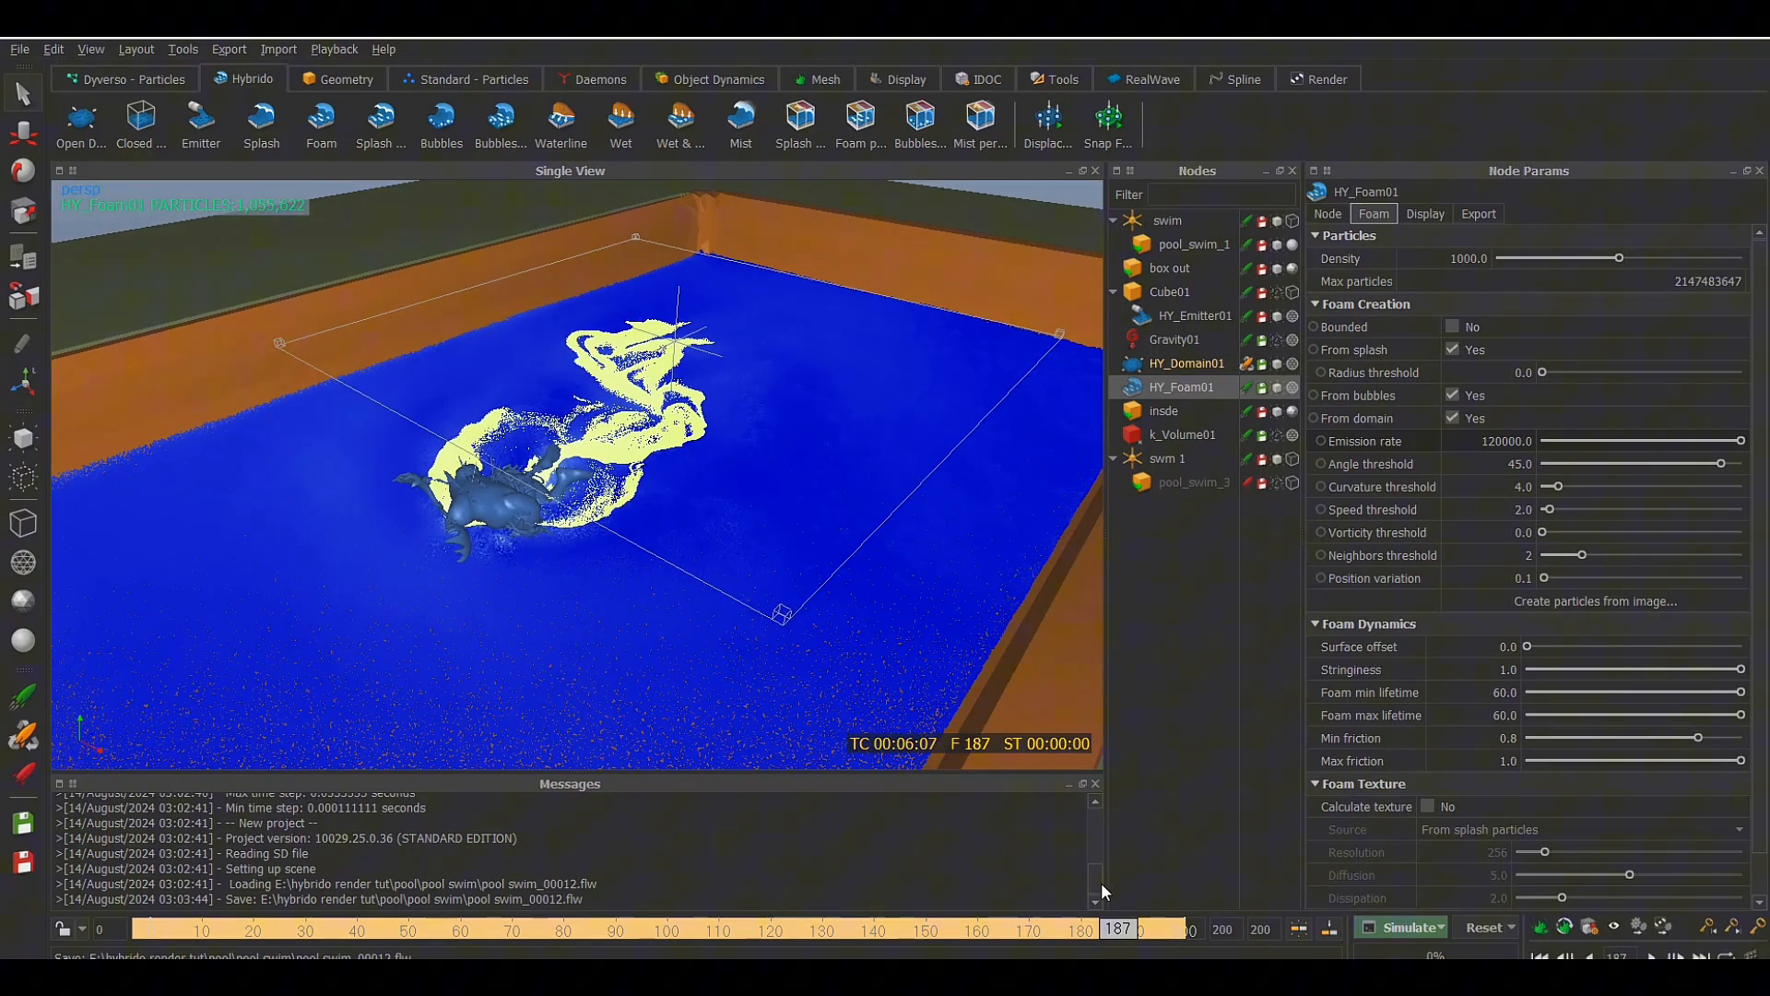
{"action": "left_click", "coordinate": [1158, 926]}
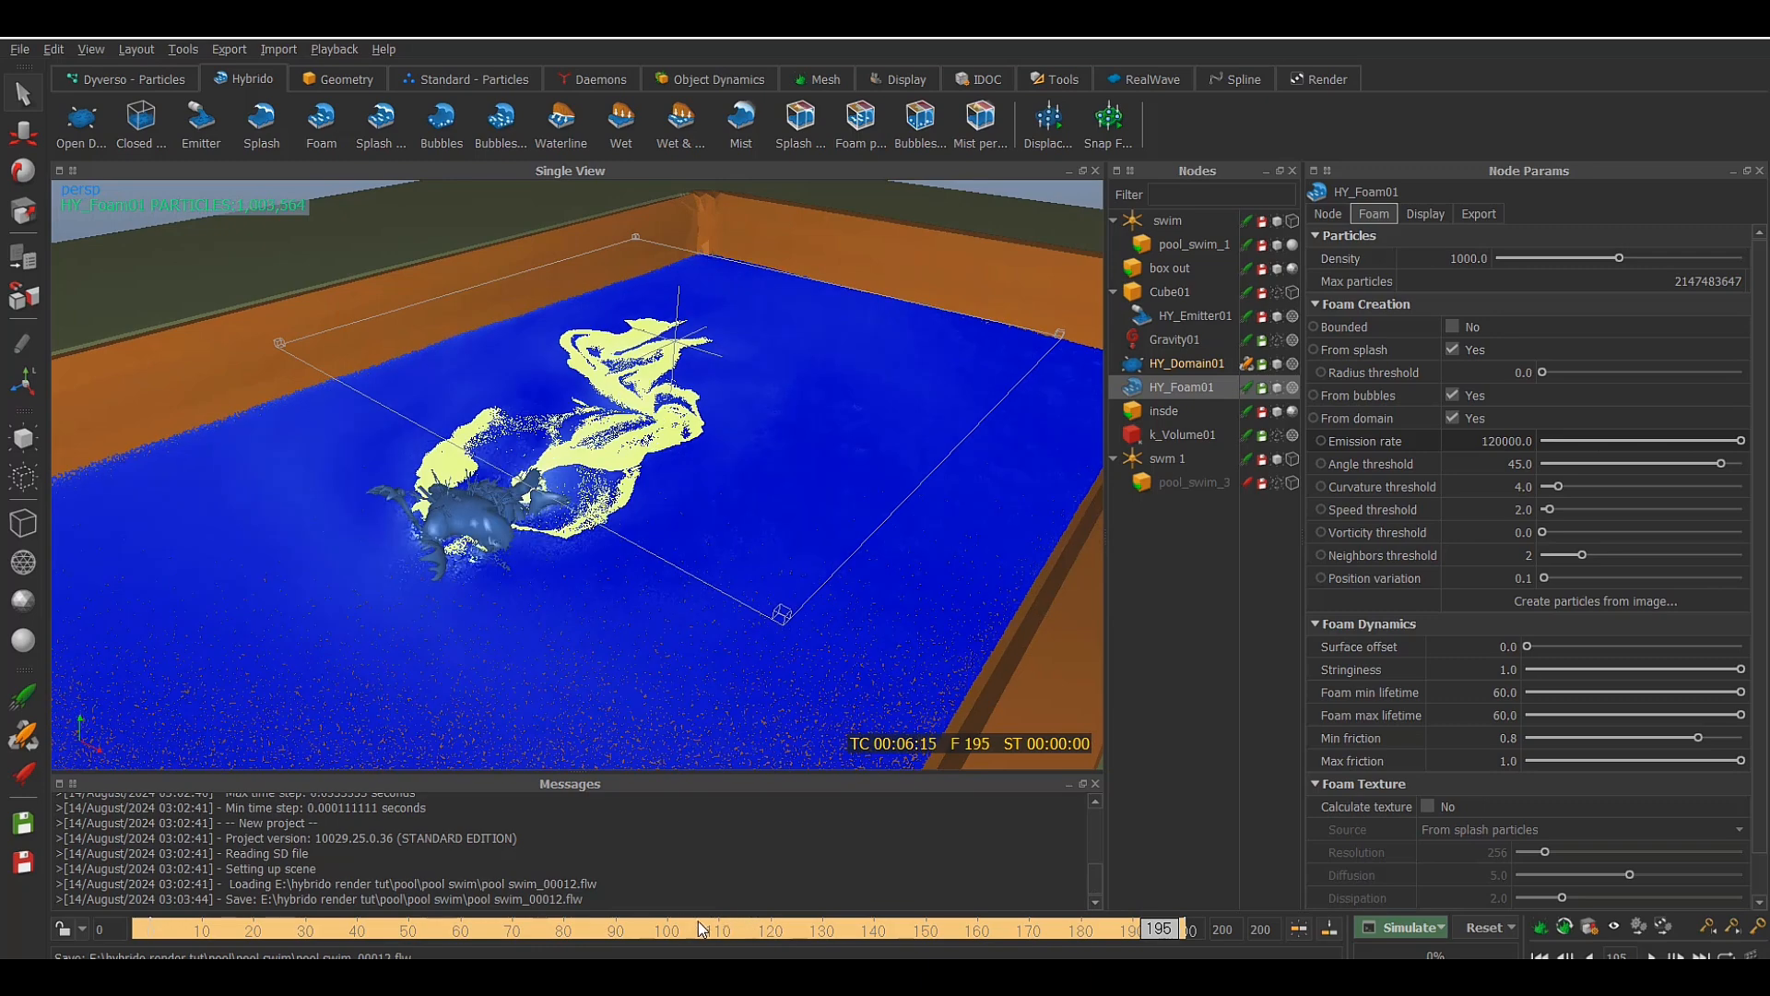
{"action": "left_click", "coordinate": [601, 930]}
{"action": "left_click_drag", "start_coordinate": [860, 649], "coordinate": [734, 672], "text": "alt"}
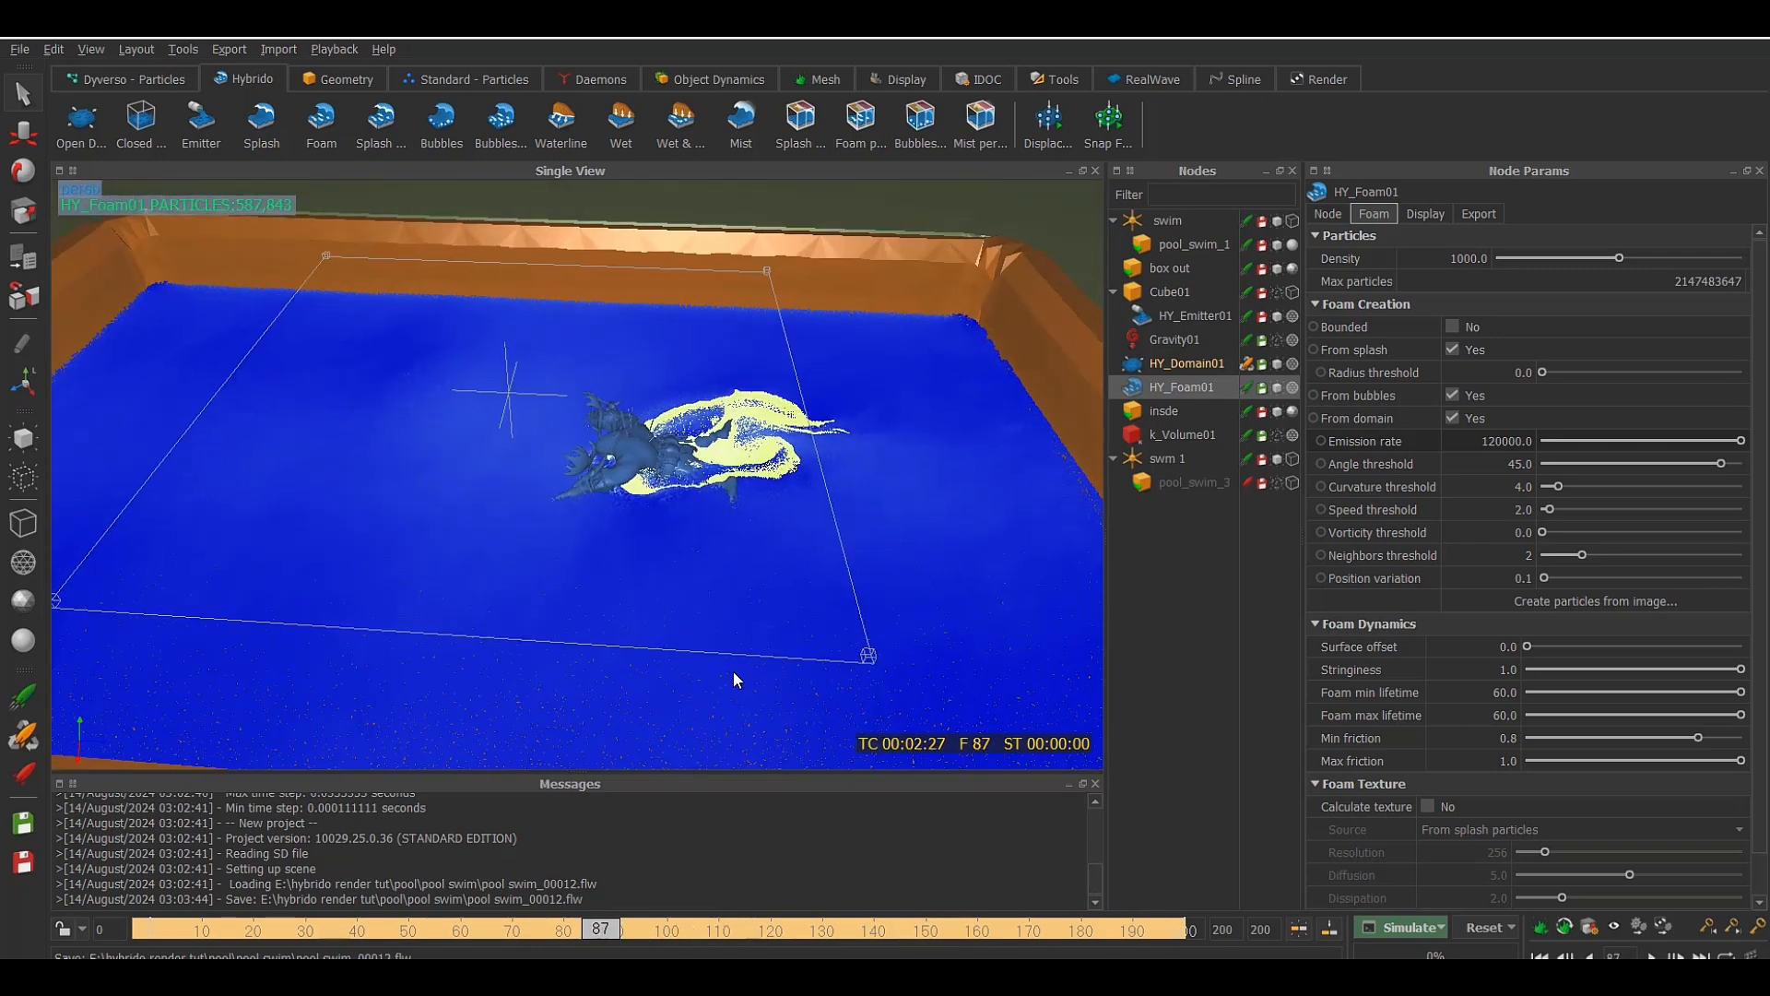
{"action": "left_click", "coordinate": [735, 674]}
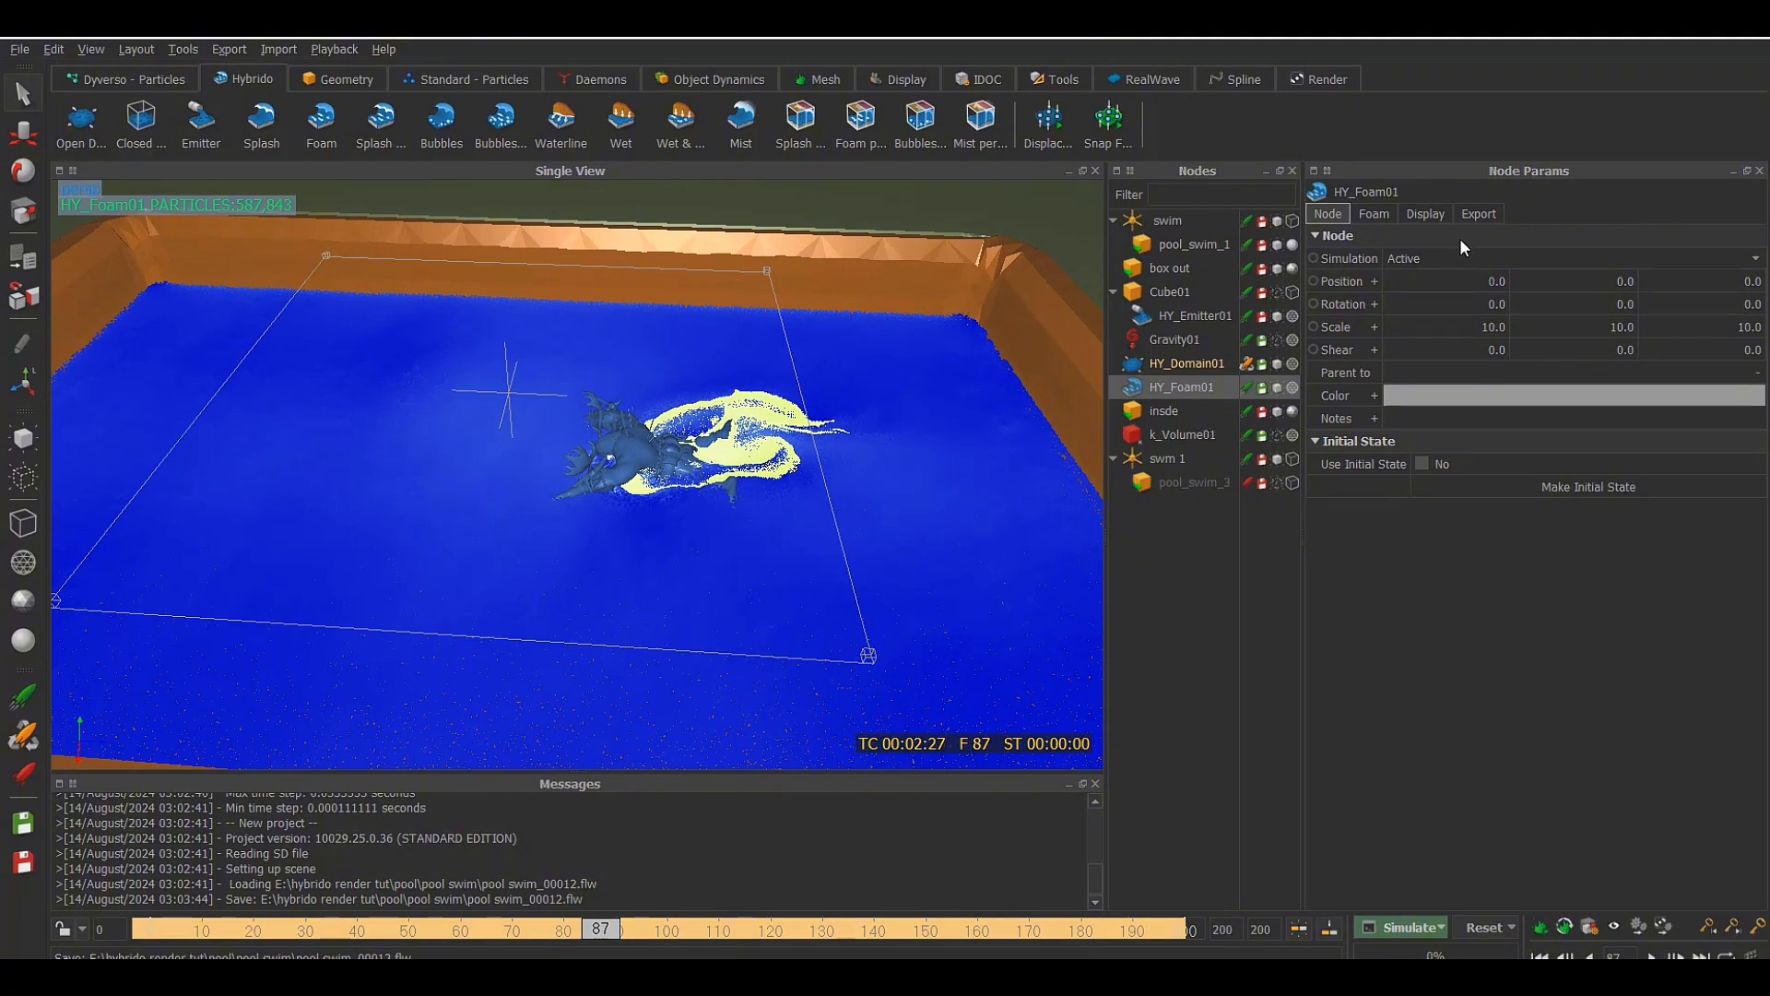
Examine the export settings of HY_Foam01, including the path and options of its Alembic sequence (.abc)
{"action": "left_click", "coordinate": [1477, 215]}
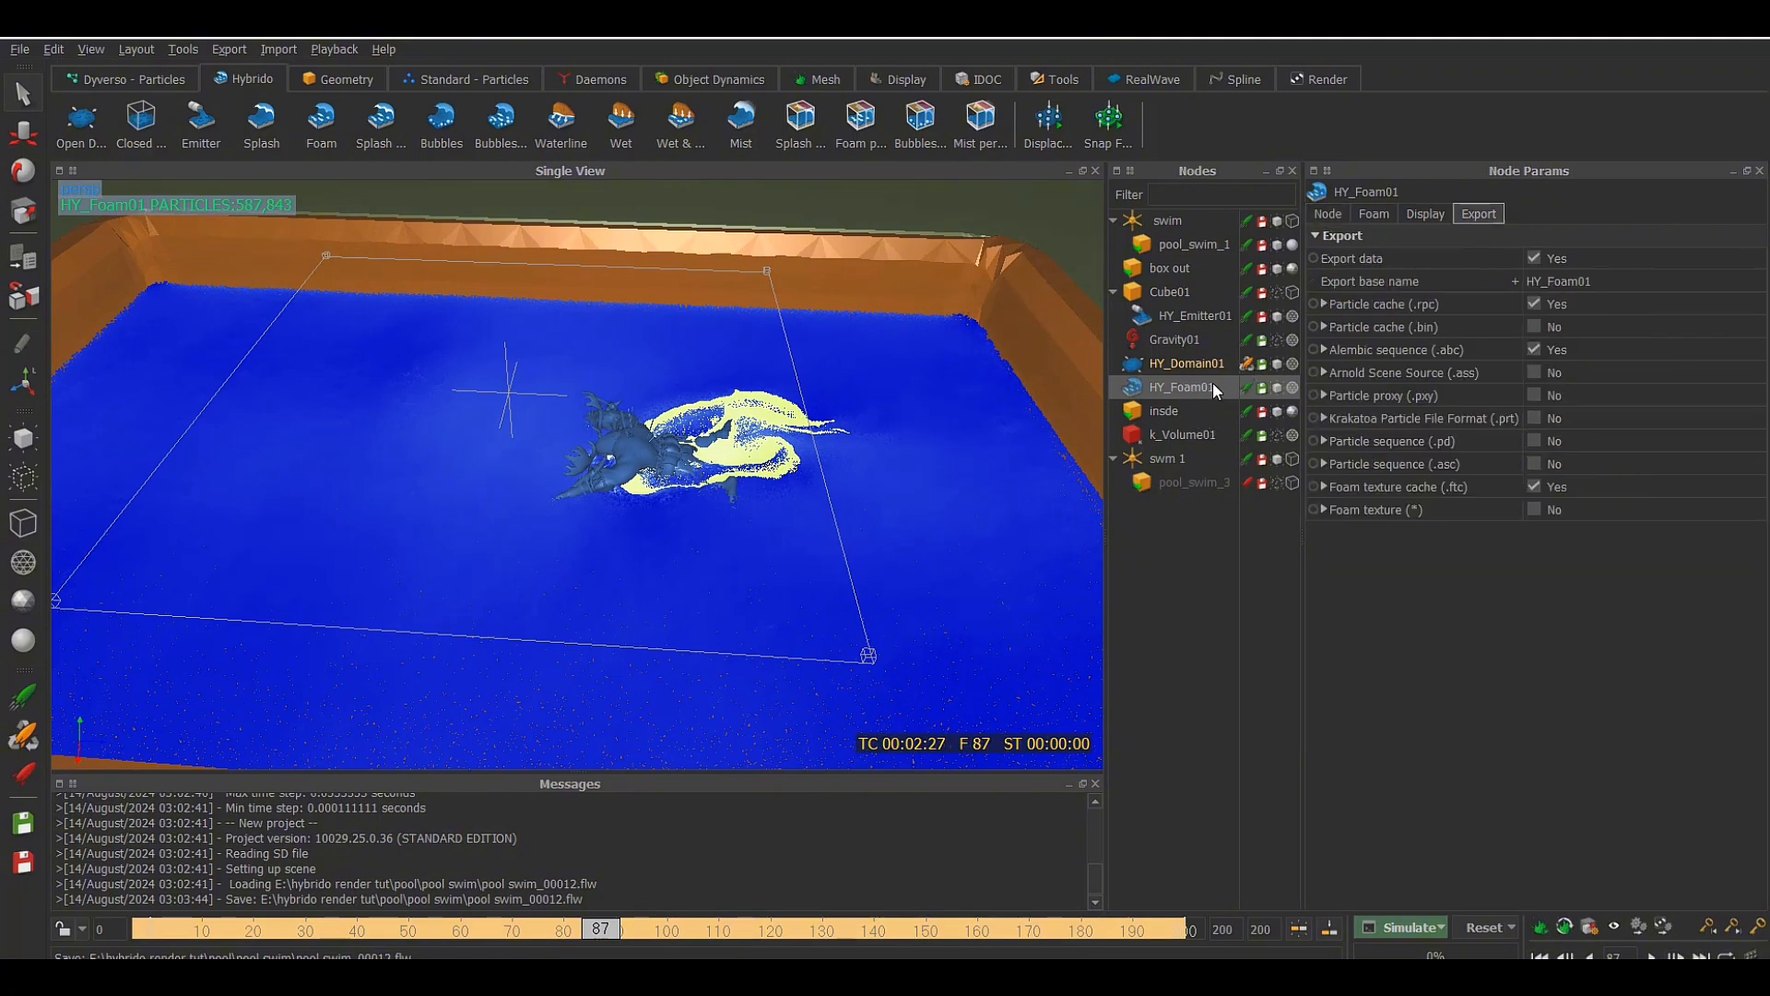
{"action": "left_click", "coordinate": [1440, 351]}
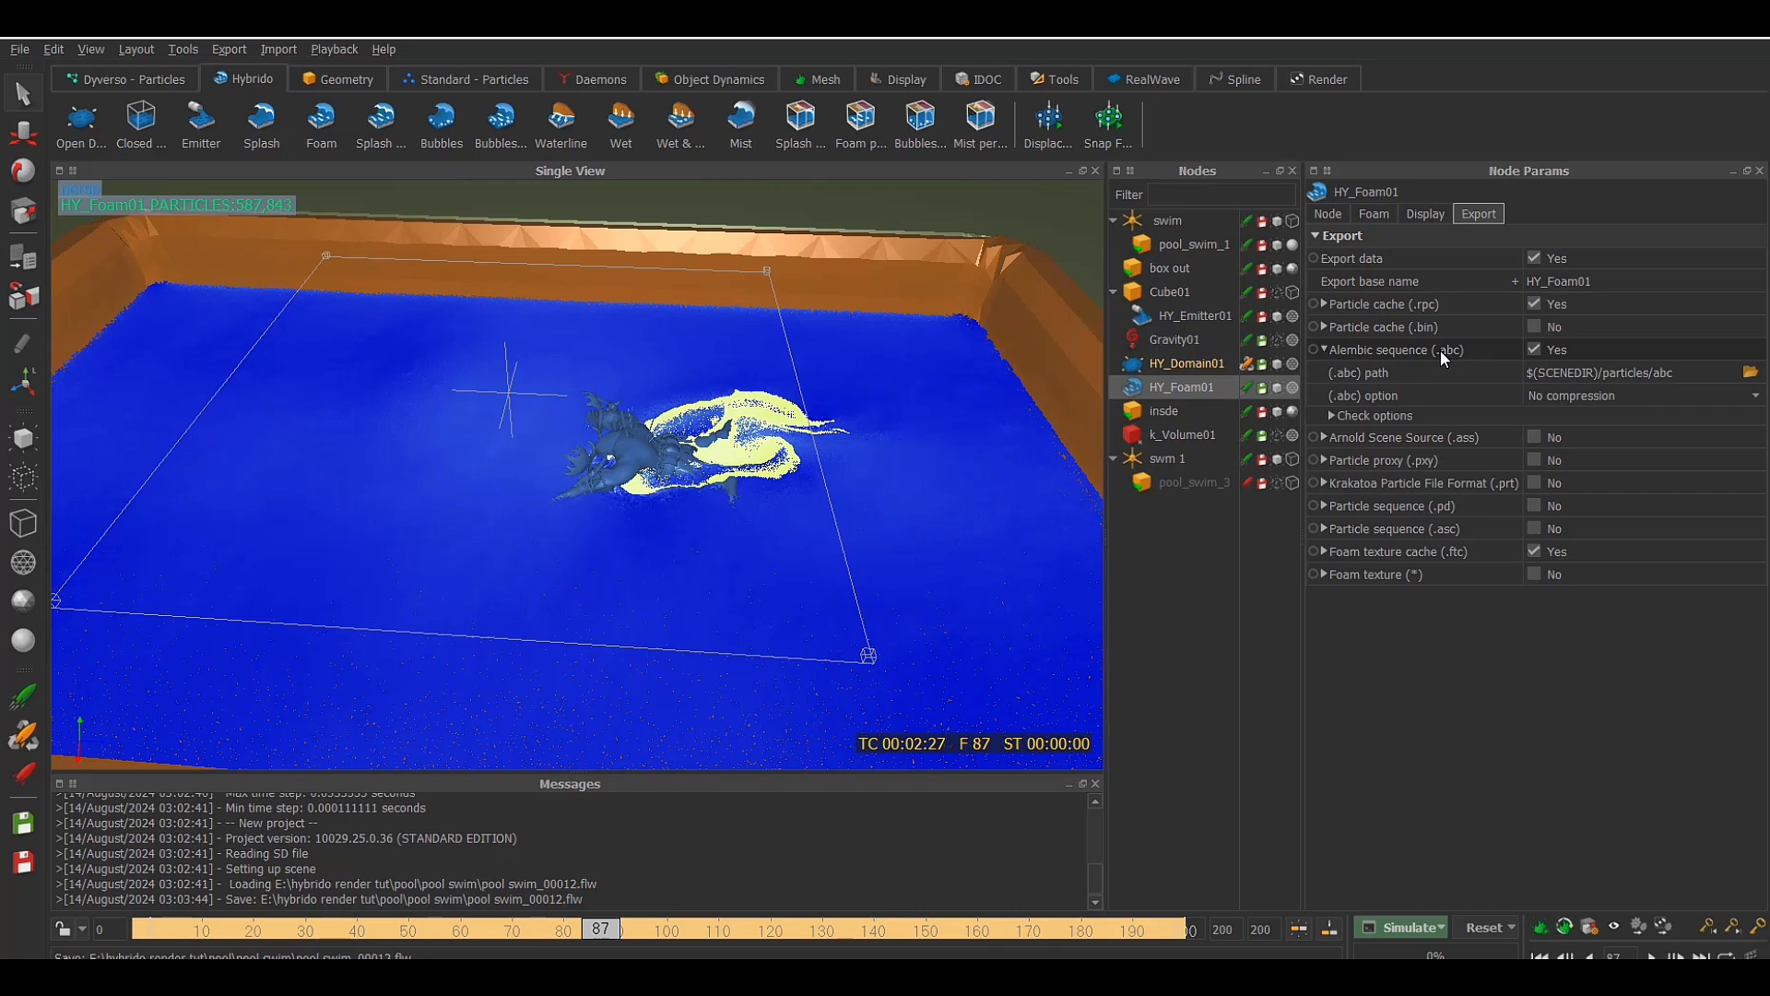
{"action": "left_click", "coordinate": [1440, 350]}
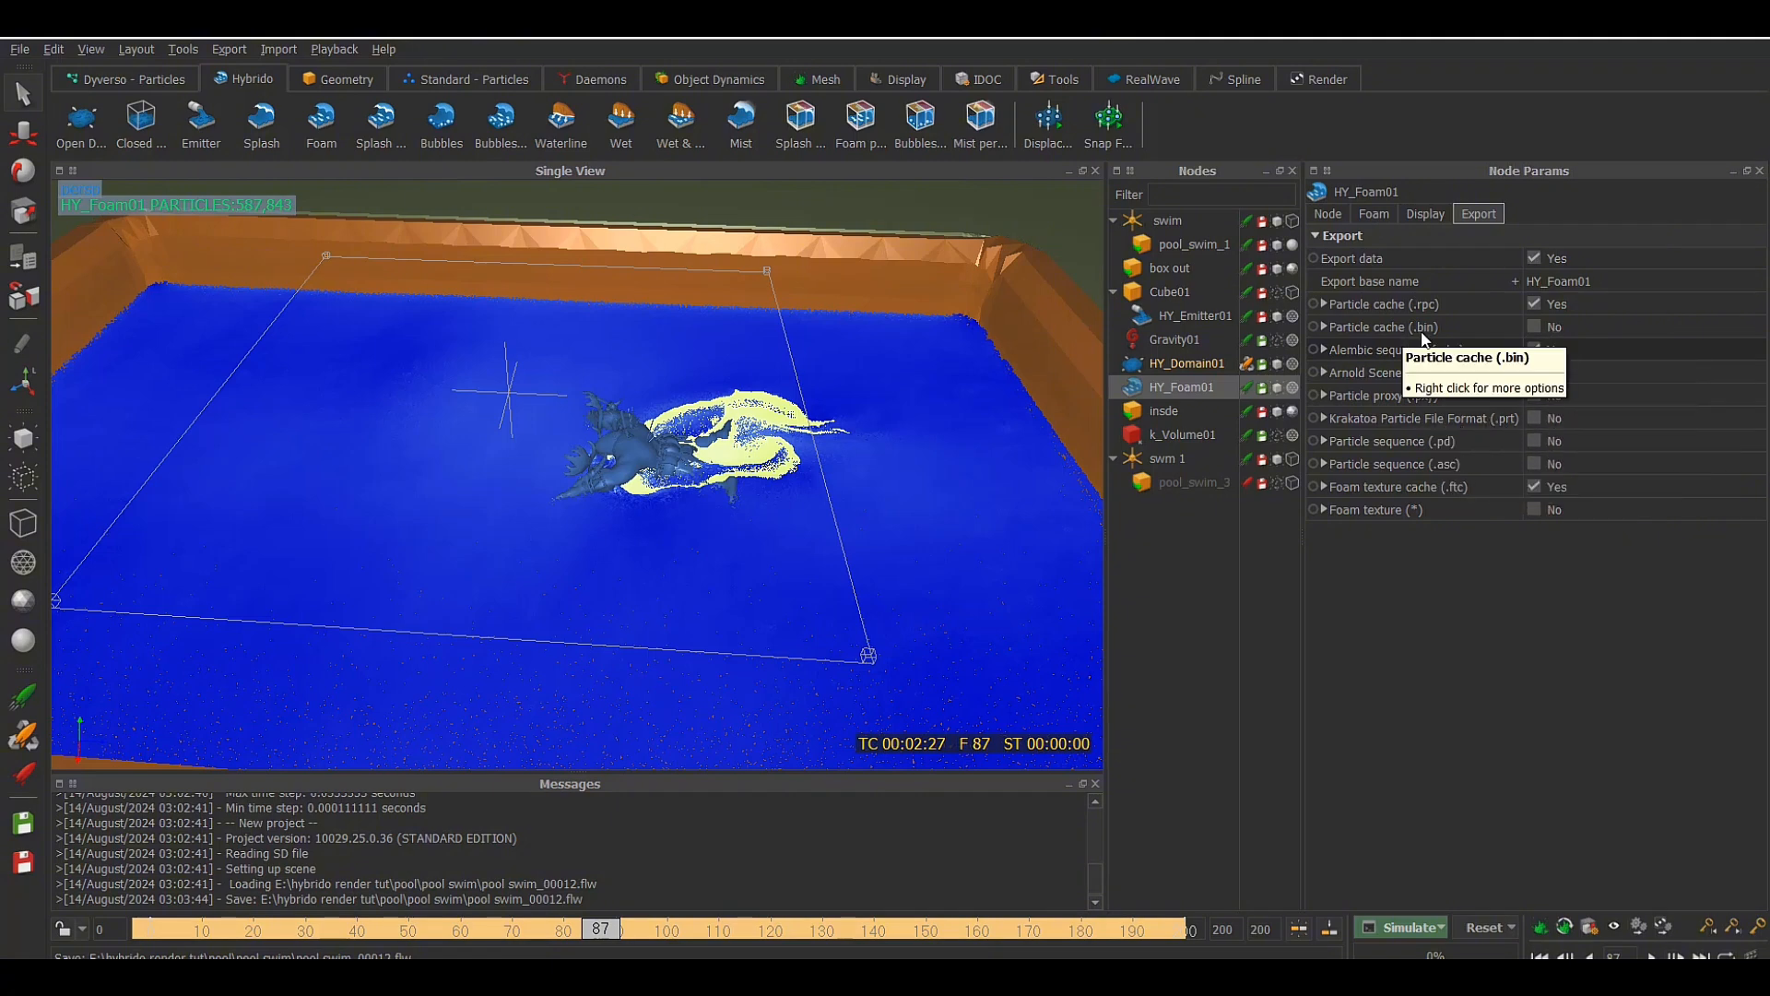
{"action": "left_click", "coordinate": [1534, 350]}
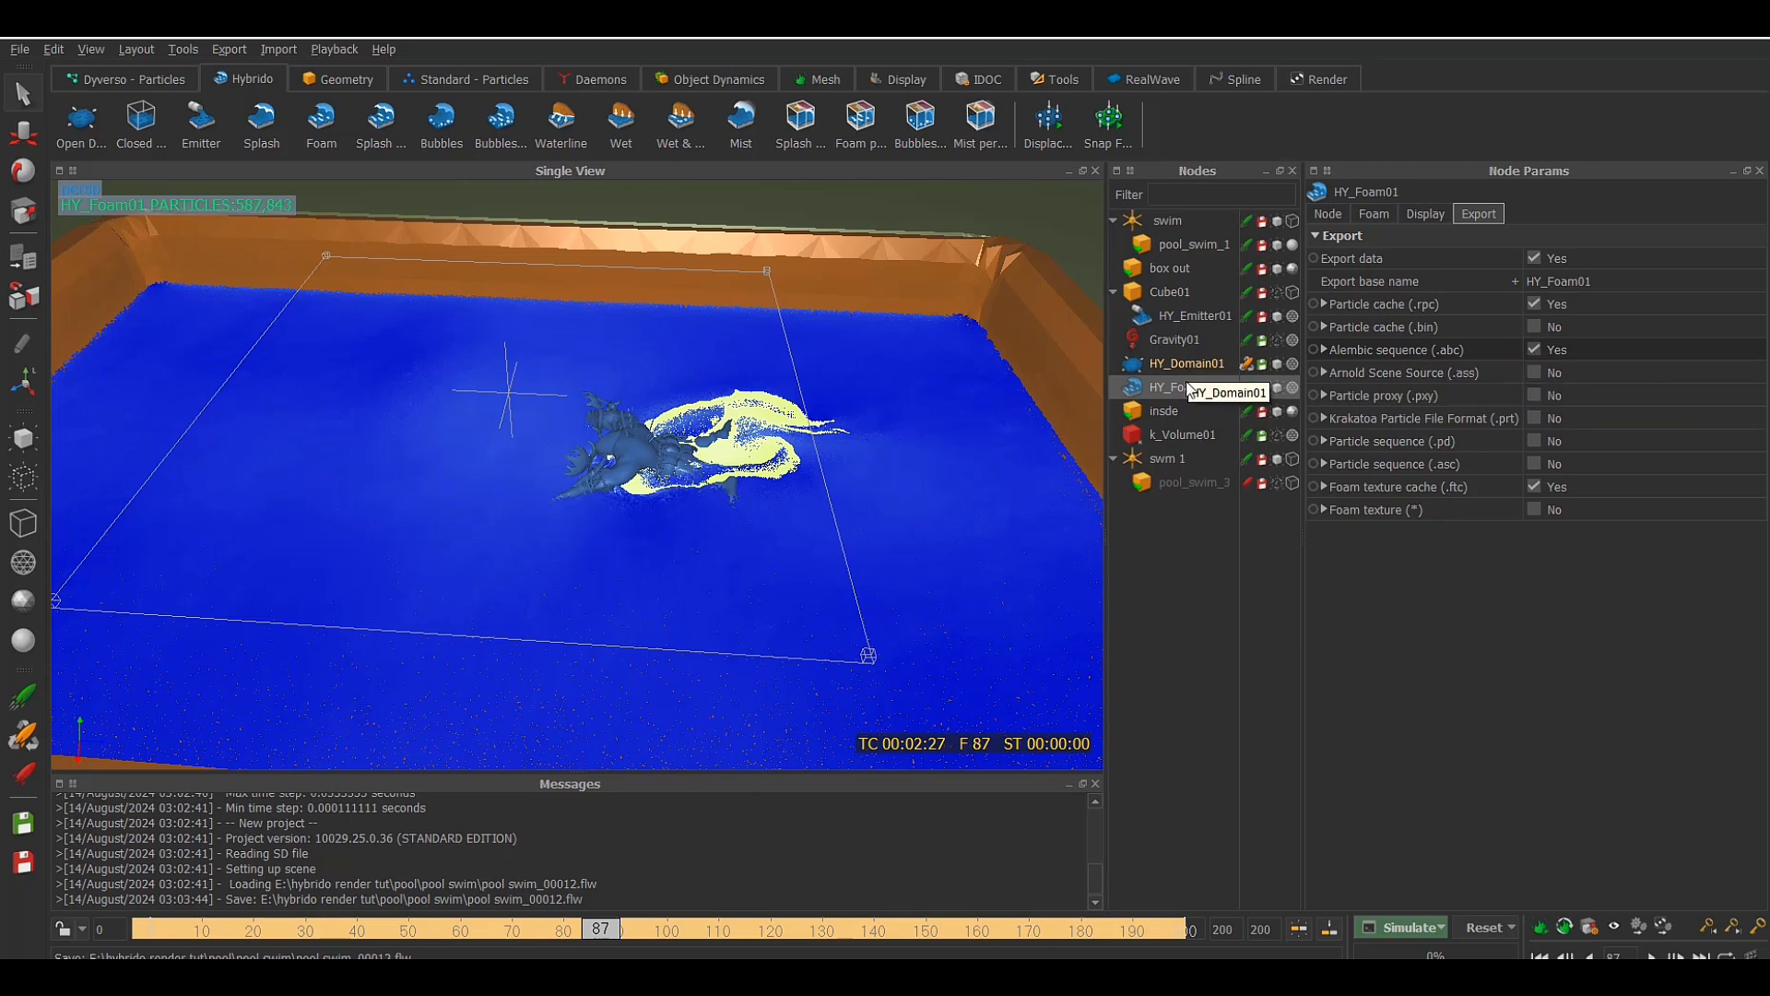
Switch HY_Foam01 to cache mode, matching HY_Domain01
{"action": "scroll", "coordinate": [896, 431], "scroll_direction": "down", "scroll_amount": 5}
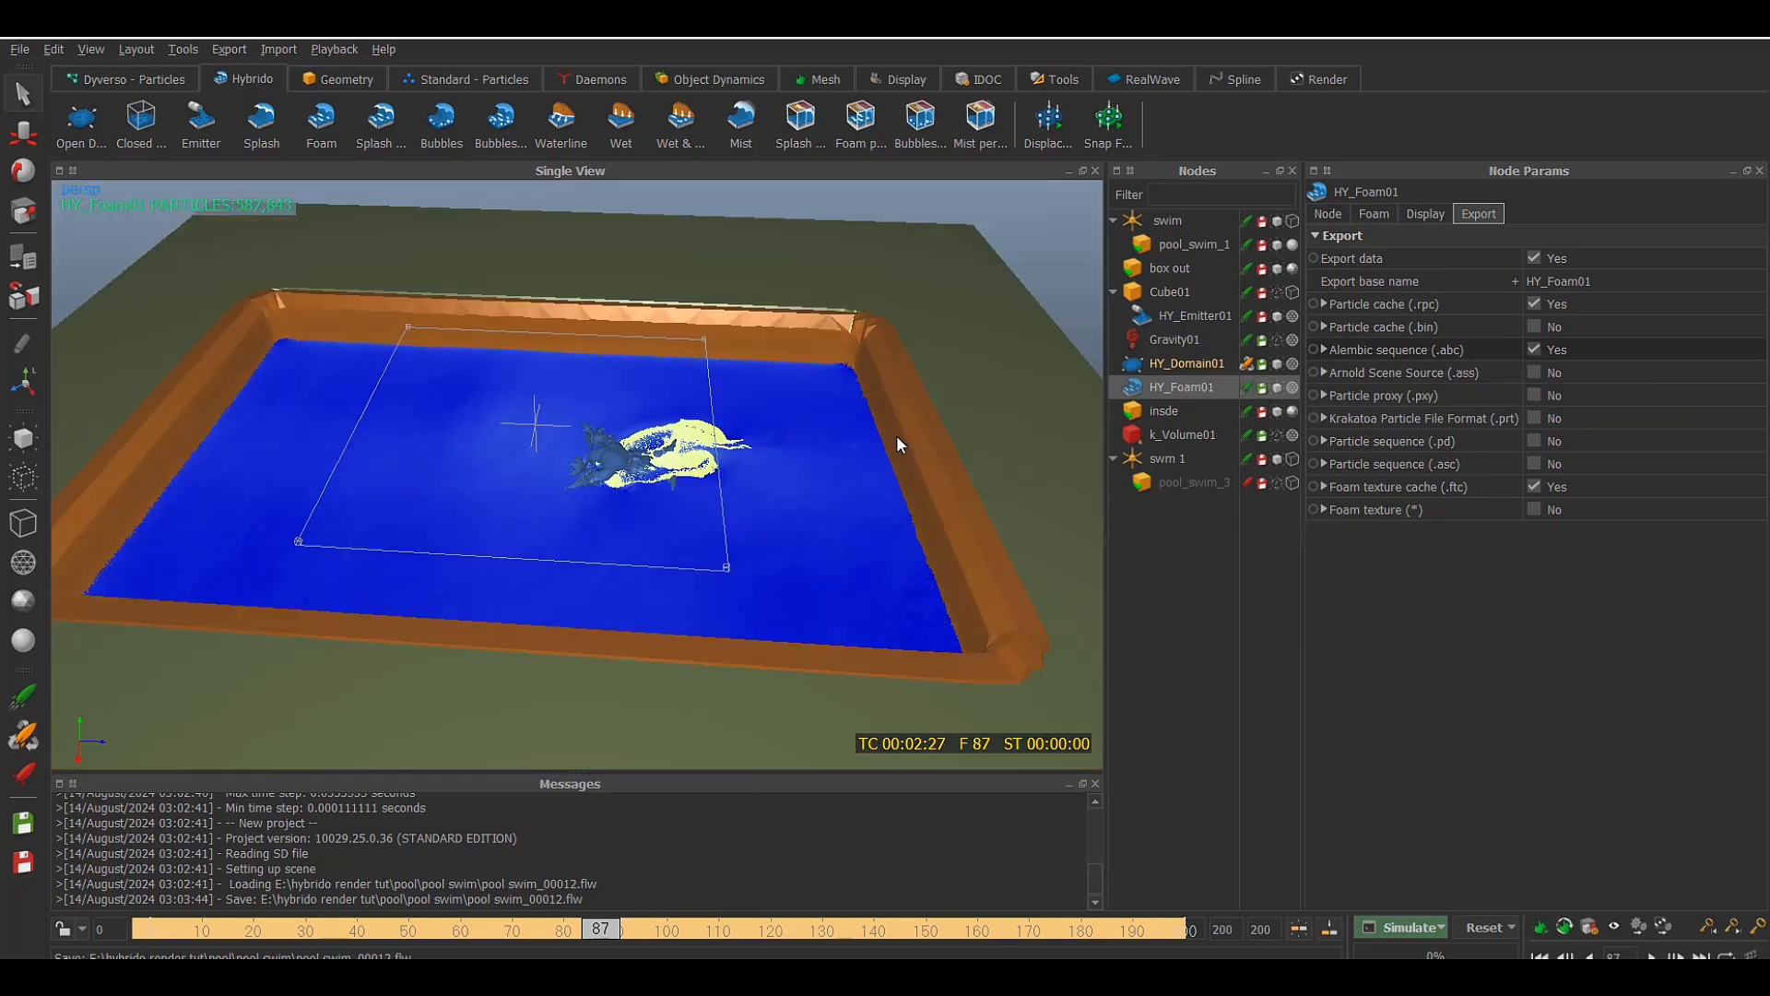
{"action": "left_click_drag", "start_coordinate": [854, 470], "coordinate": [796, 495], "text": "alt"}
{"action": "scroll", "coordinate": [795, 460], "scroll_direction": "up", "scroll_amount": 3}
{"action": "scroll", "coordinate": [794, 459], "scroll_direction": "up", "scroll_amount": 2}
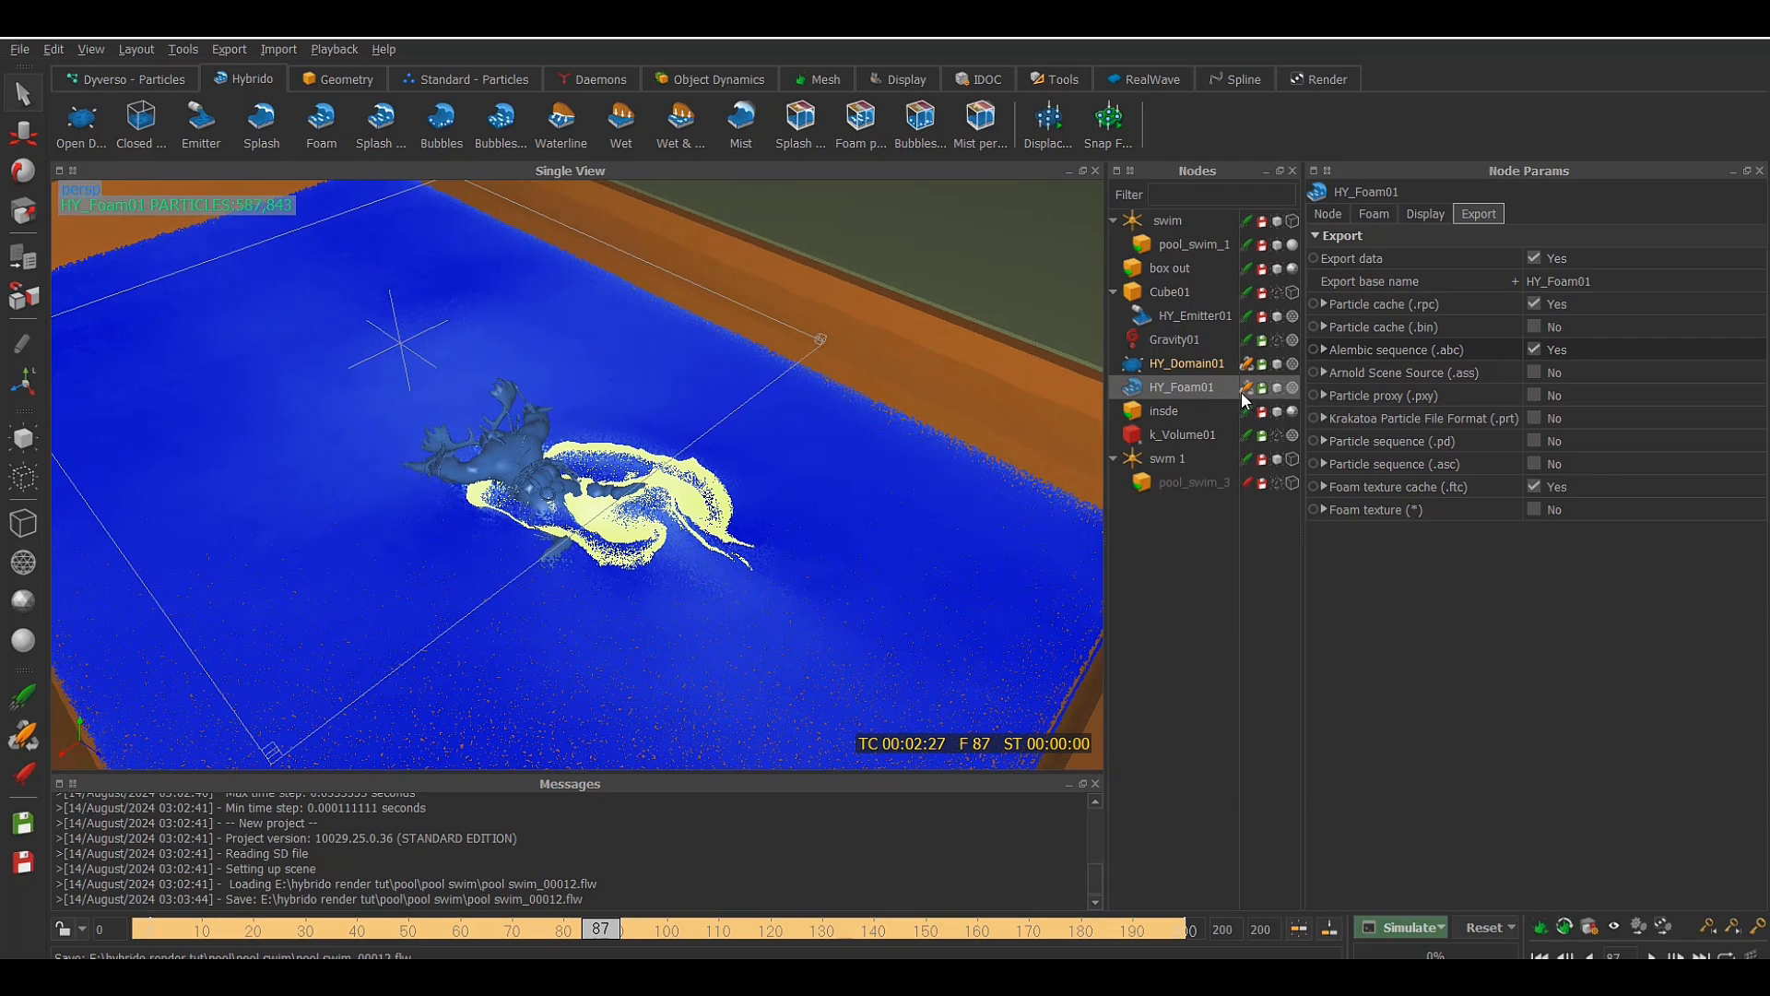
Add a Hybrido mesh VDB node for HY_Domain01
{"action": "left_click", "coordinate": [1191, 365]}
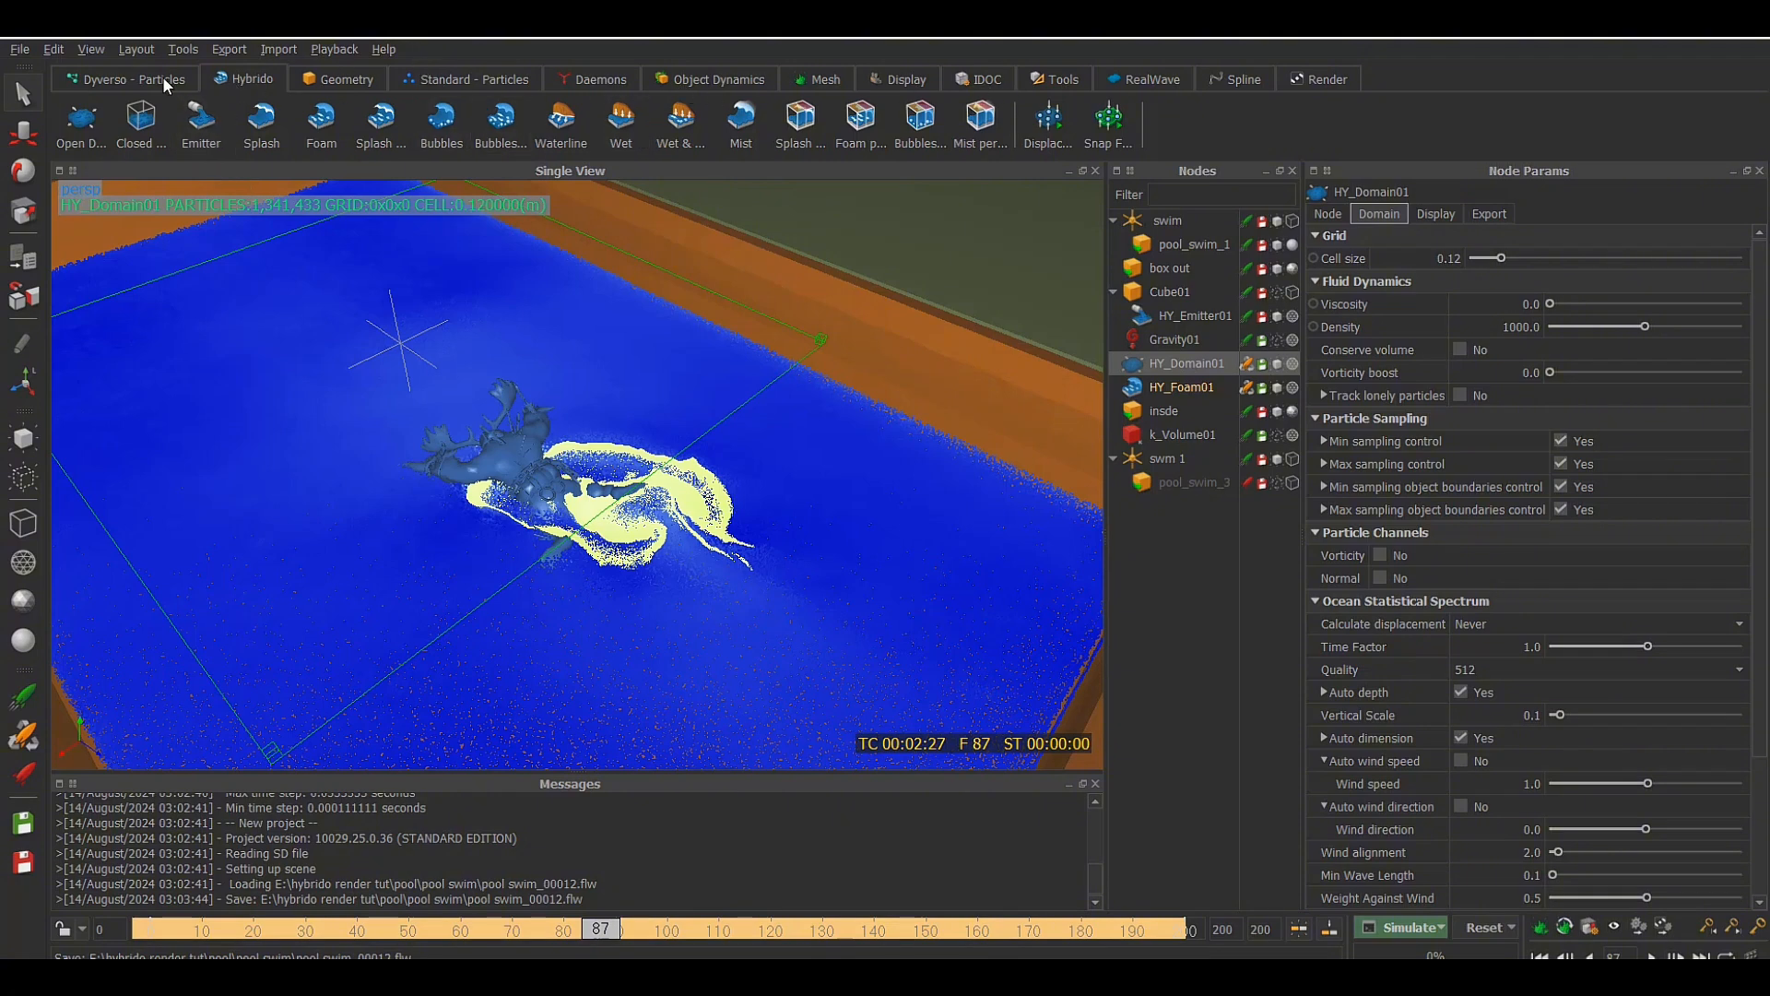
{"action": "left_click", "coordinate": [811, 80]}
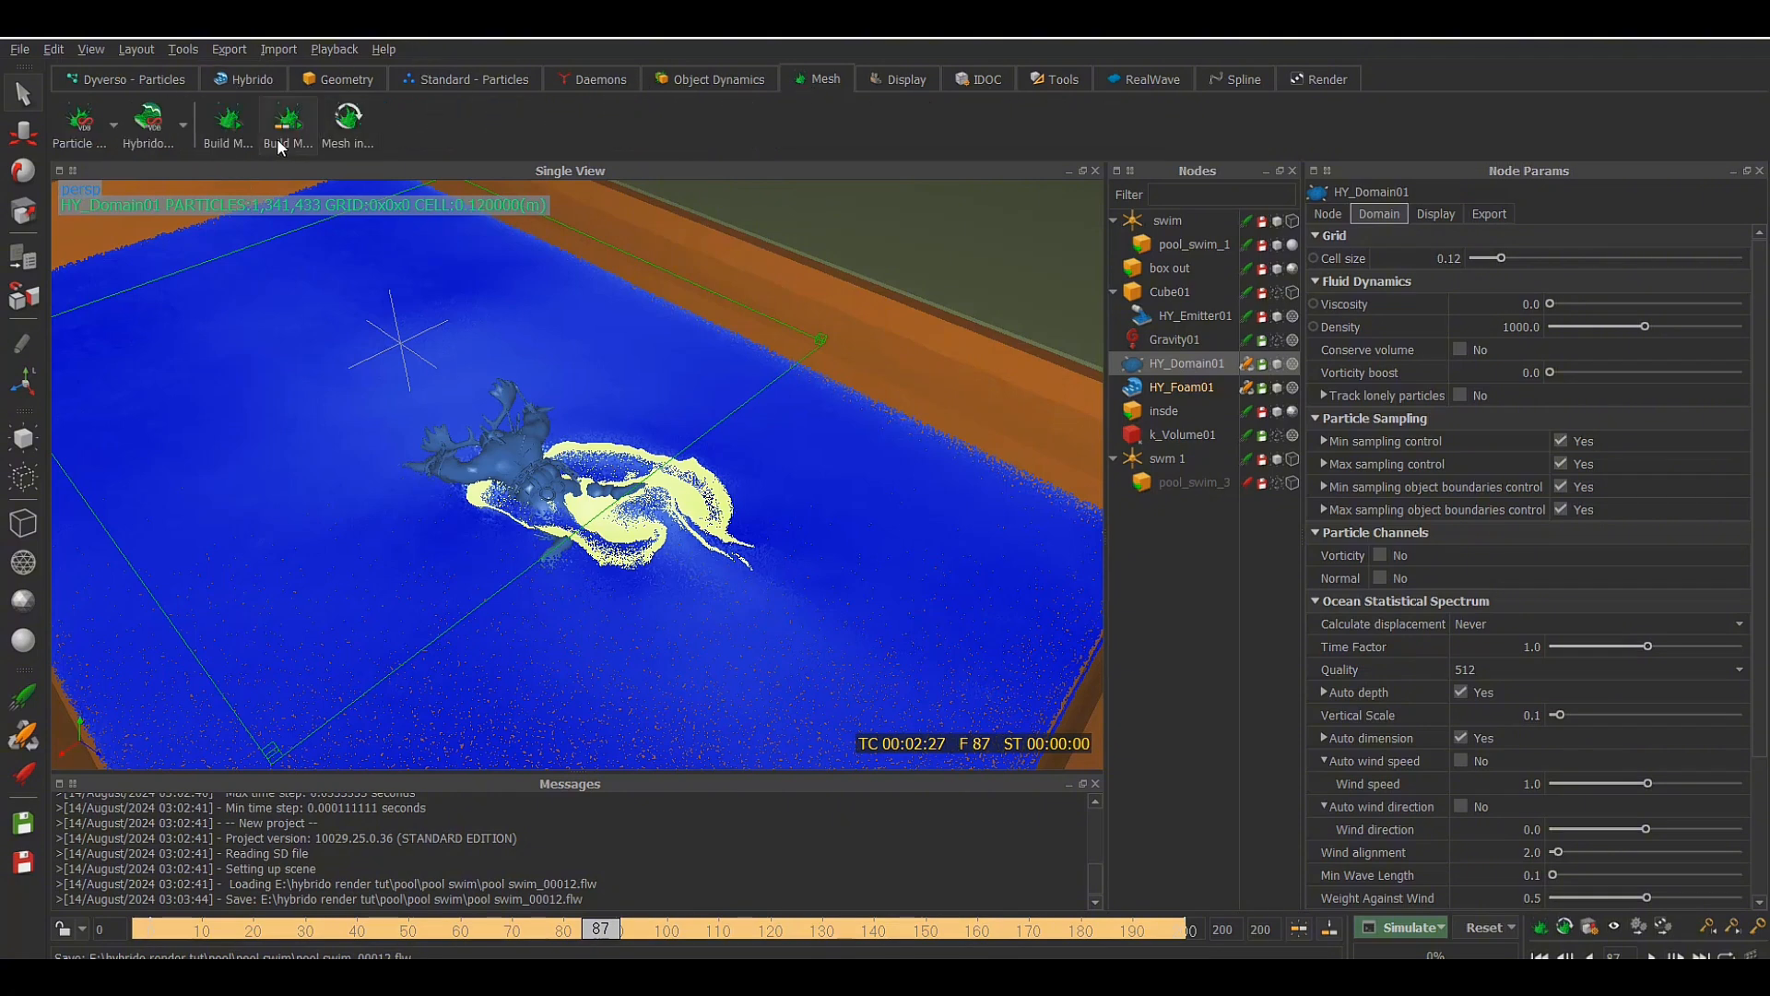
{"action": "left_click", "coordinate": [149, 120]}
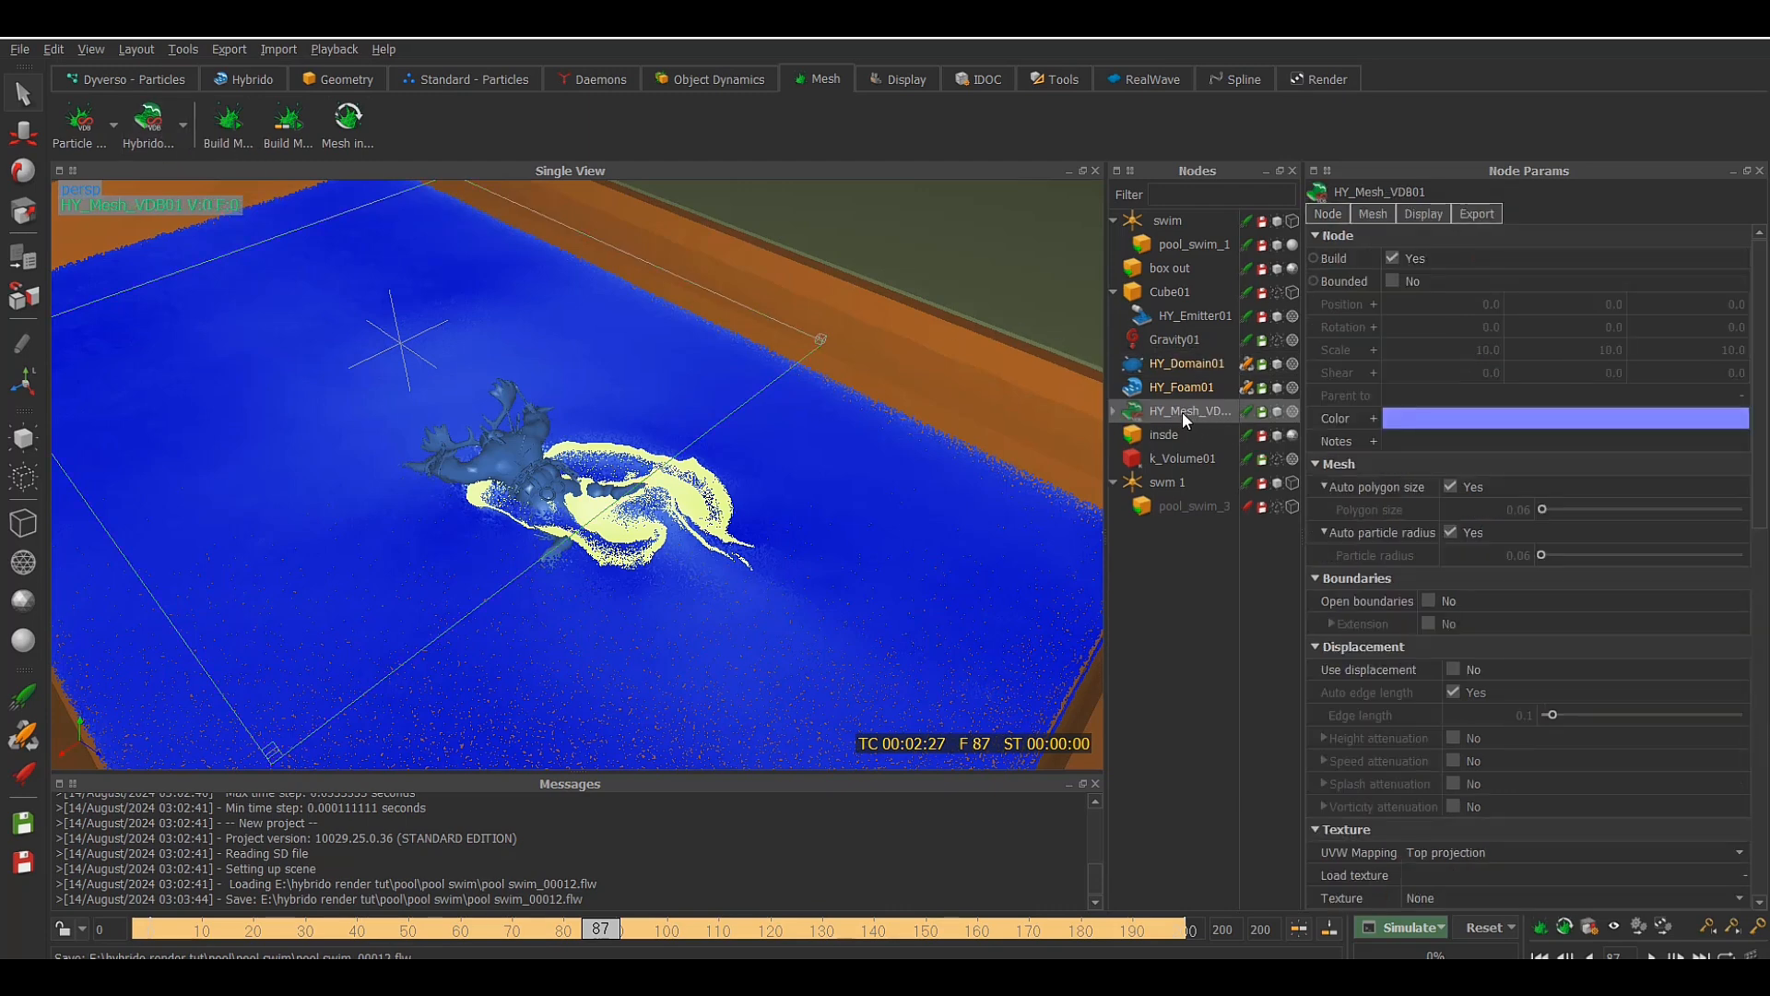
Review the mesh, display, node and export settings of HY_Mesh_VDB01
{"action": "left_click", "coordinate": [1383, 210]}
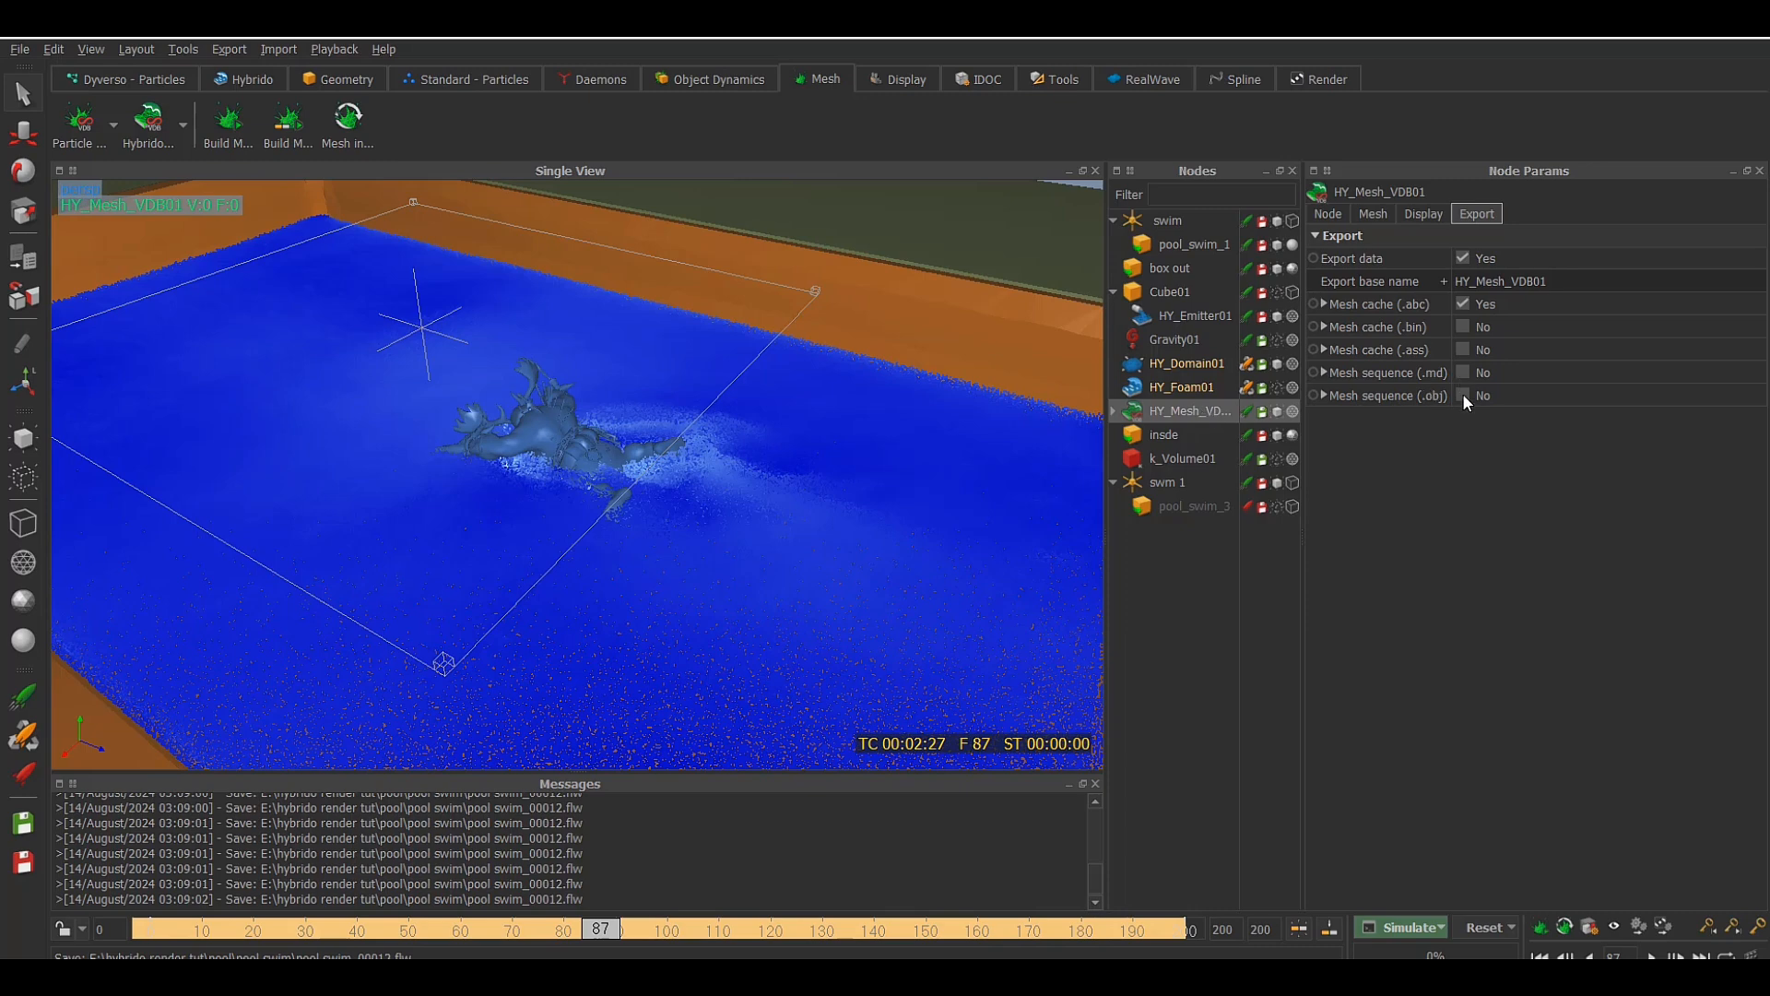
{"action": "left_click", "coordinate": [1420, 215]}
{"action": "left_click", "coordinate": [1330, 214]}
{"action": "left_click", "coordinate": [1474, 214]}
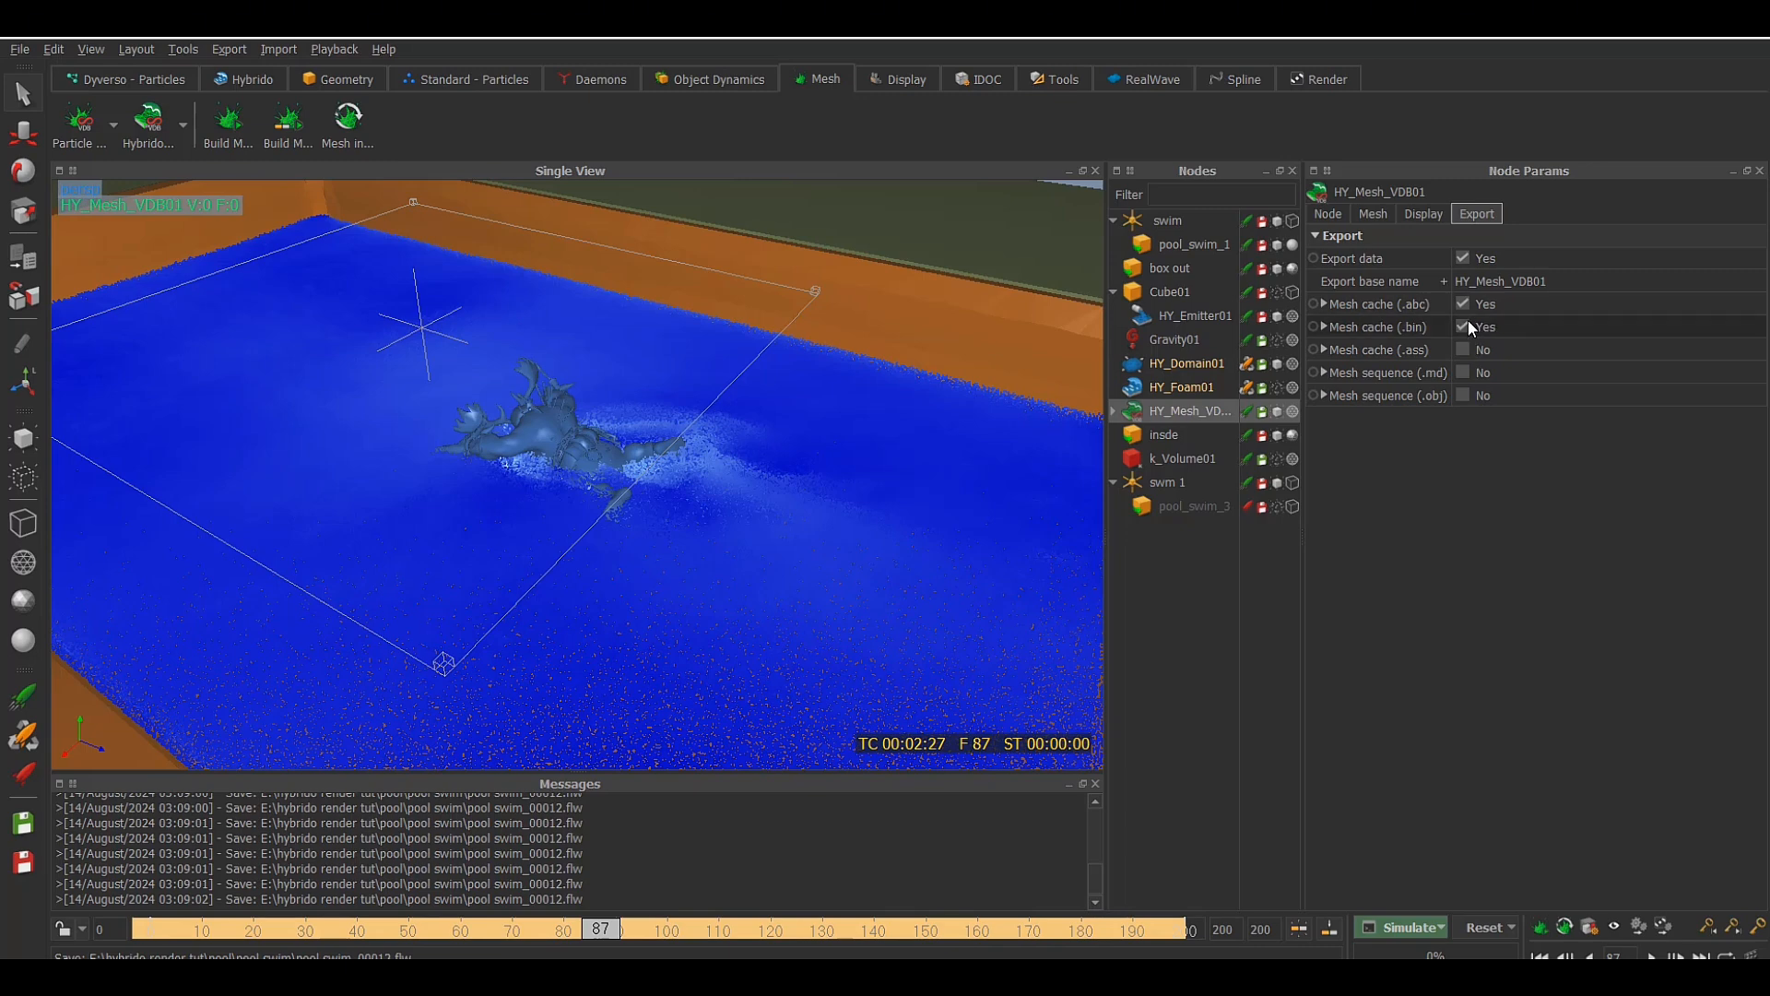
Disable the Mesh cache (.abc) export of HY_Mesh_VDB01, leaving the .bin cache enabled, and build its mesh at frame 87
{"action": "left_click", "coordinate": [1464, 305]}
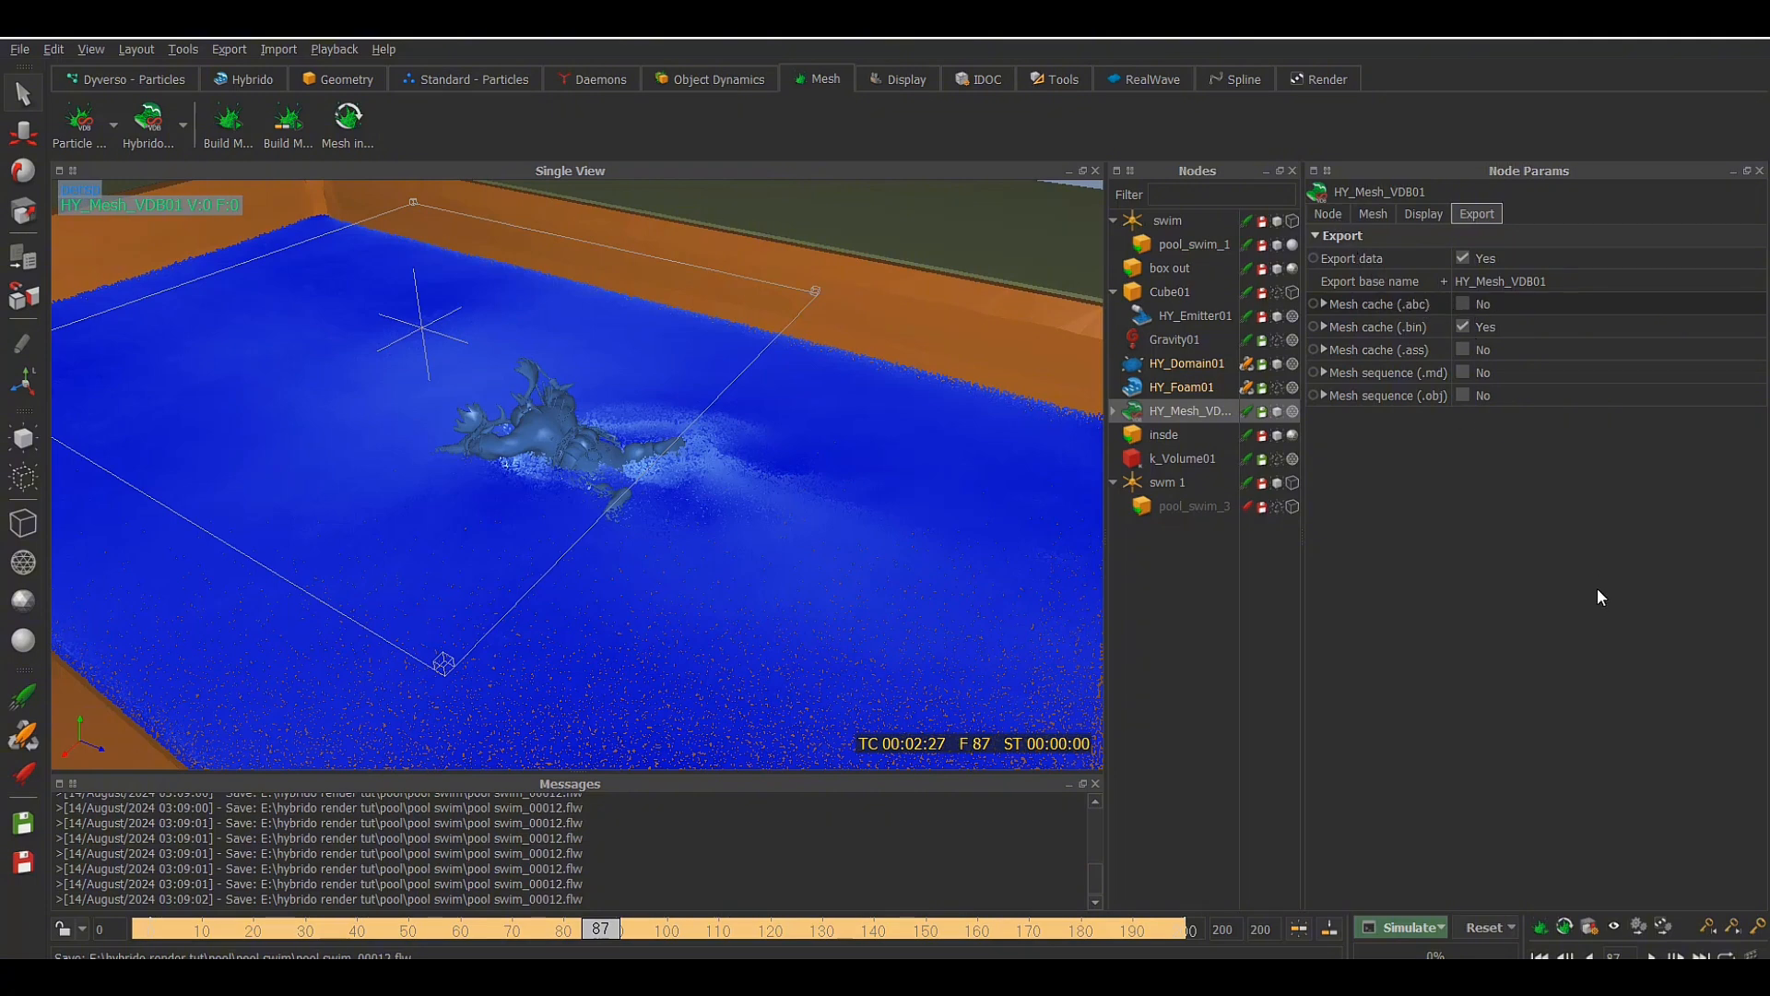
{"action": "left_click", "coordinate": [1542, 936]}
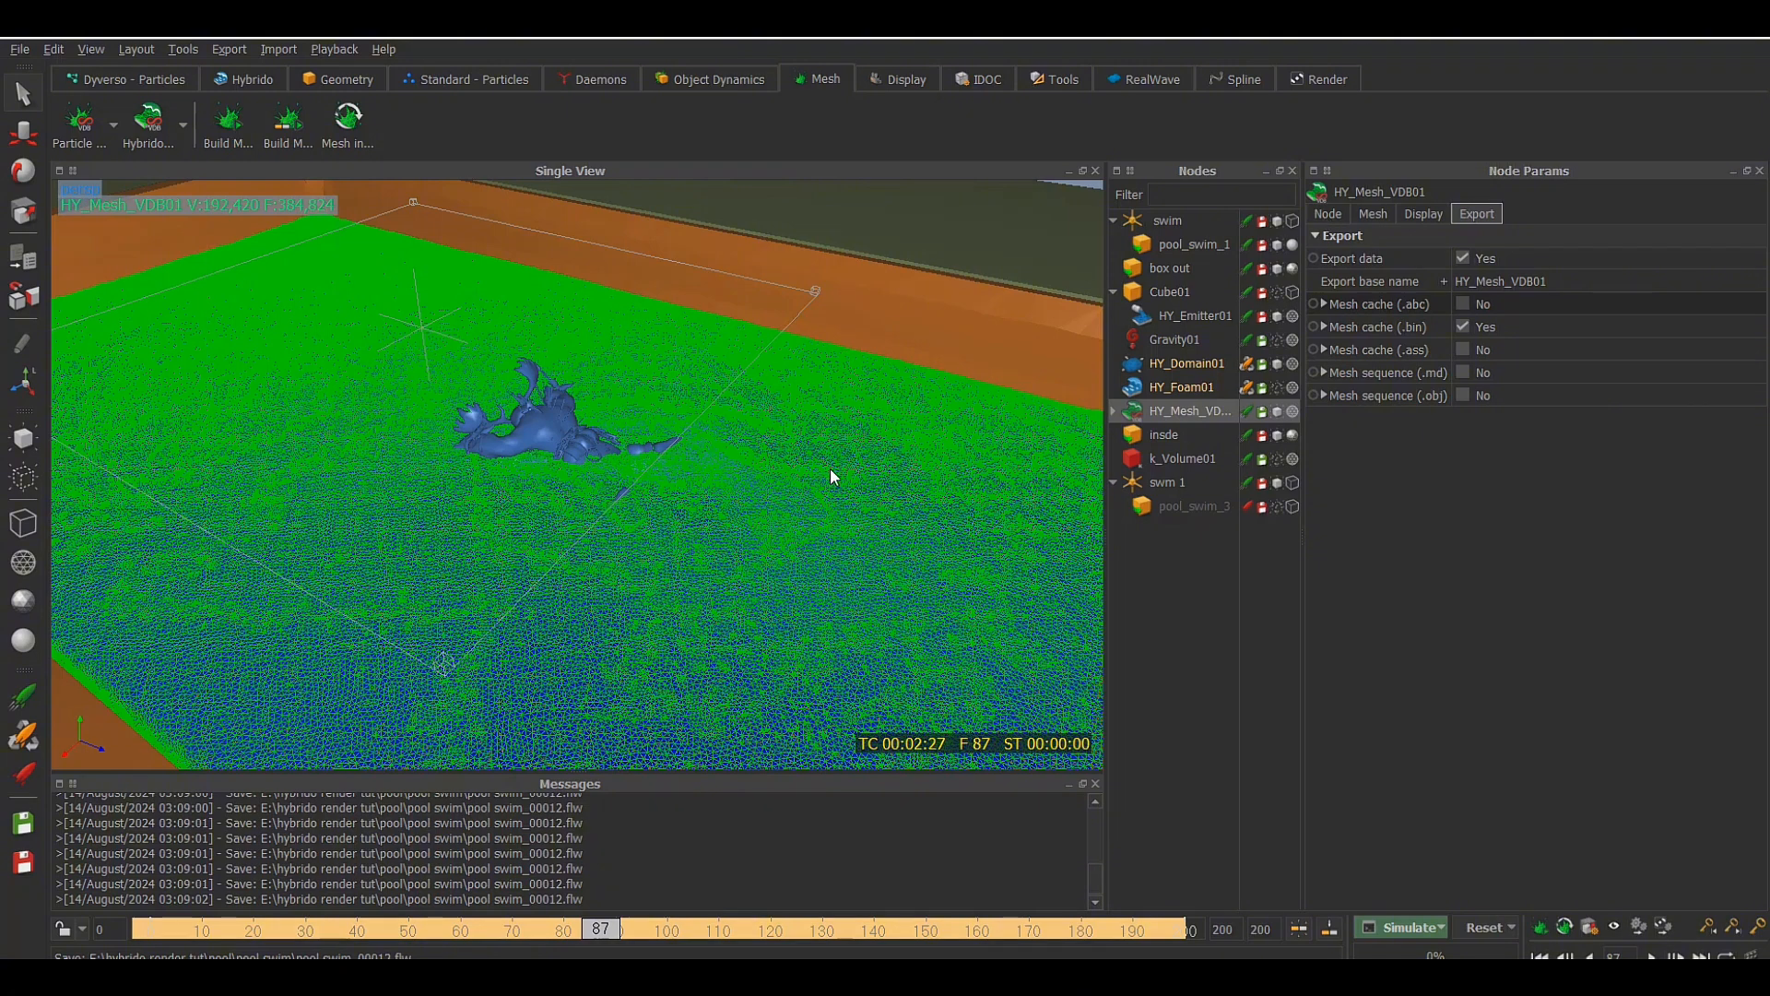
Display HY_Mesh_VDB01 smooth-shaded and turn off selection highlighting in the viewport
{"action": "left_click", "coordinate": [1291, 415]}
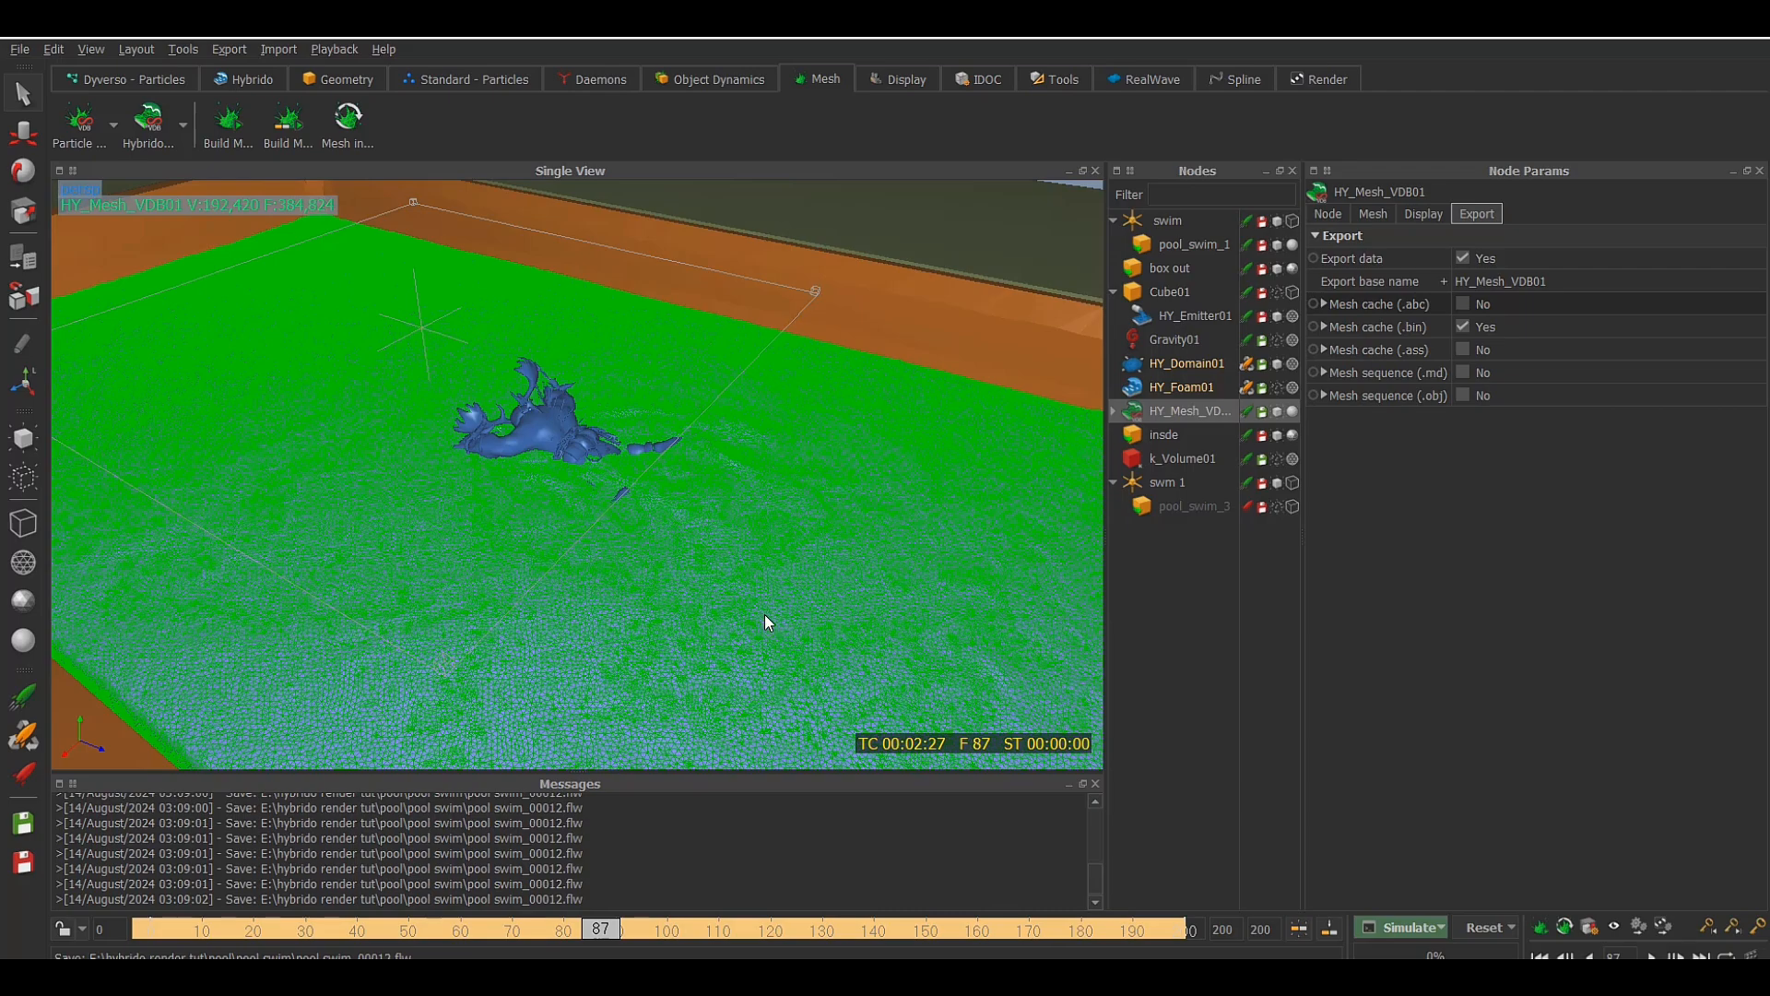
{"action": "left_click_drag", "start_coordinate": [766, 614], "coordinate": [878, 251], "text": "alt"}
{"action": "right_click", "coordinate": [1009, 195]}
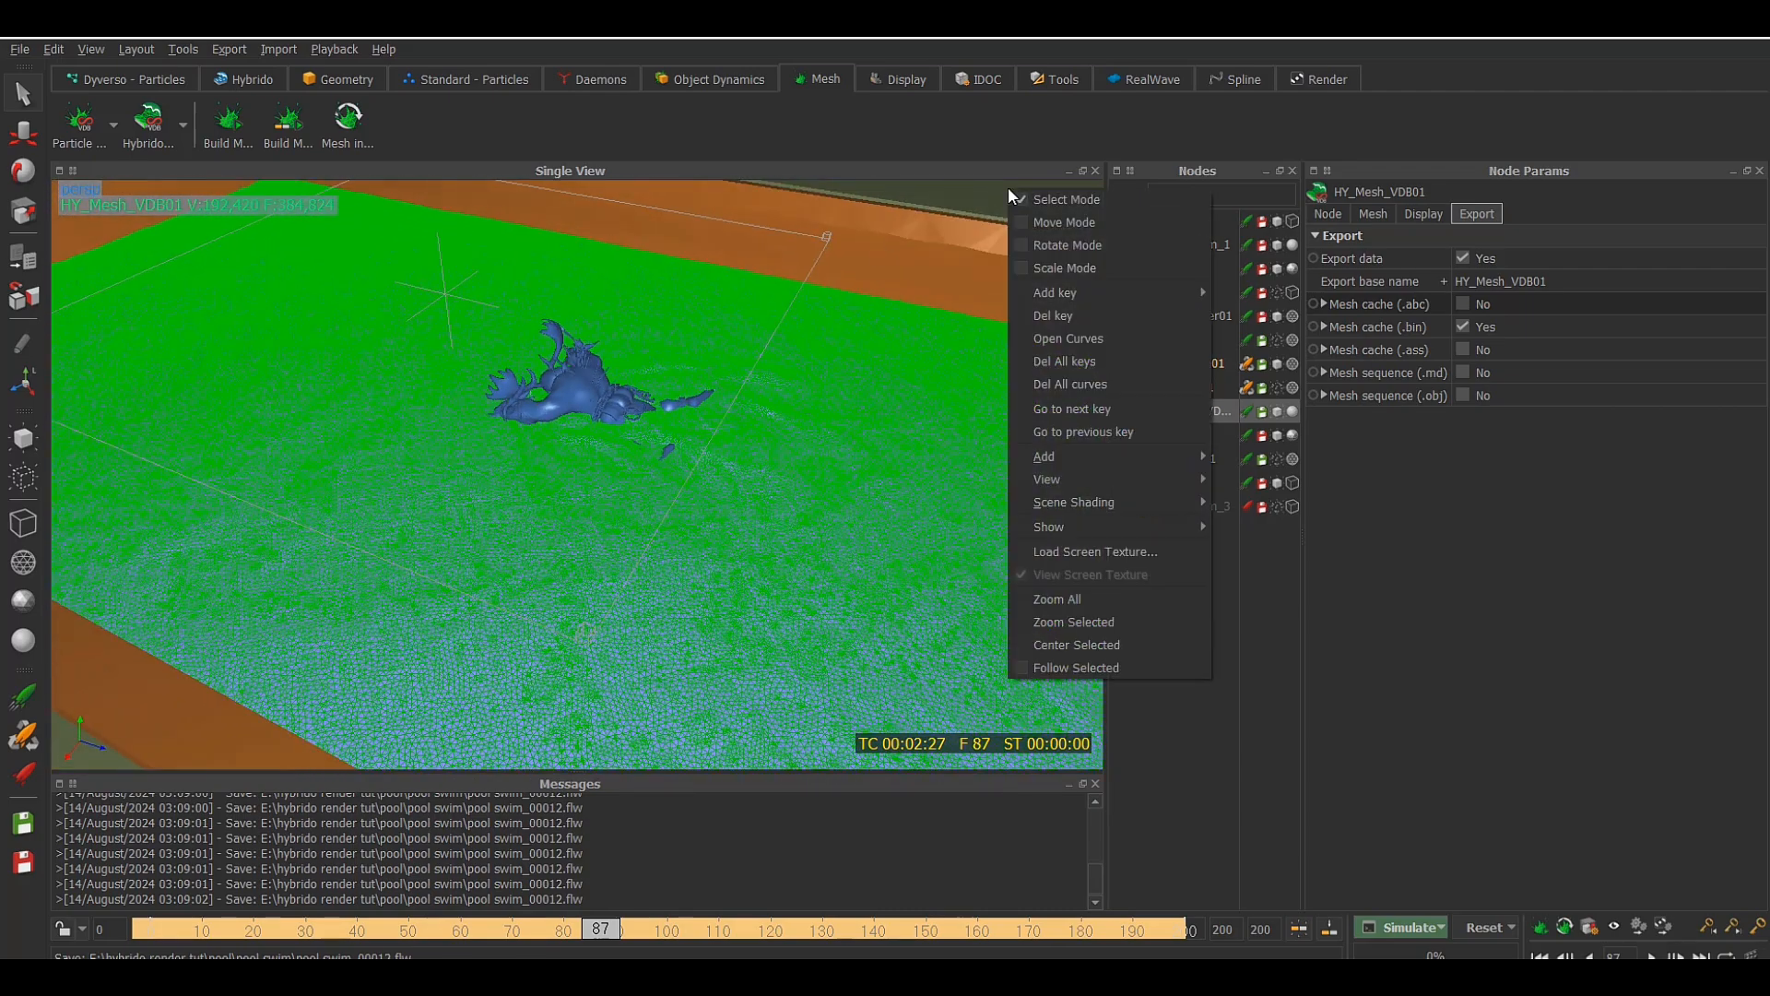
{"action": "mouse_move", "coordinate": [1123, 527]}
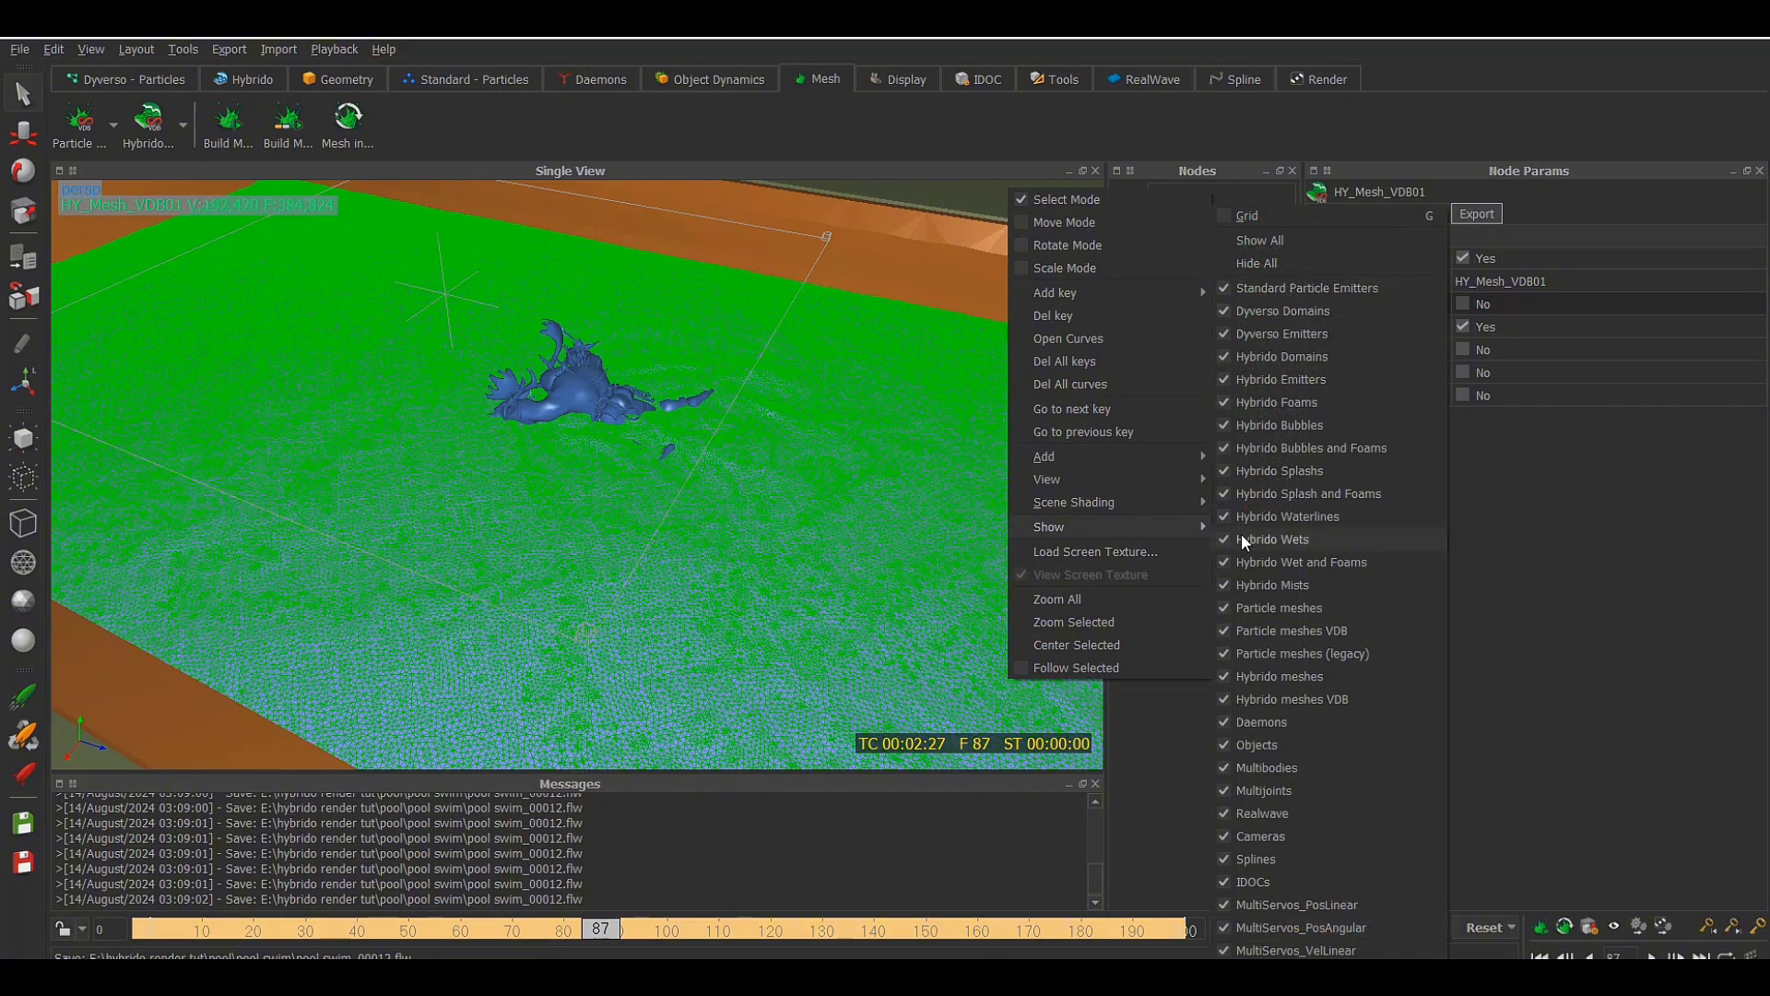
{"action": "left_click", "coordinate": [1291, 974]}
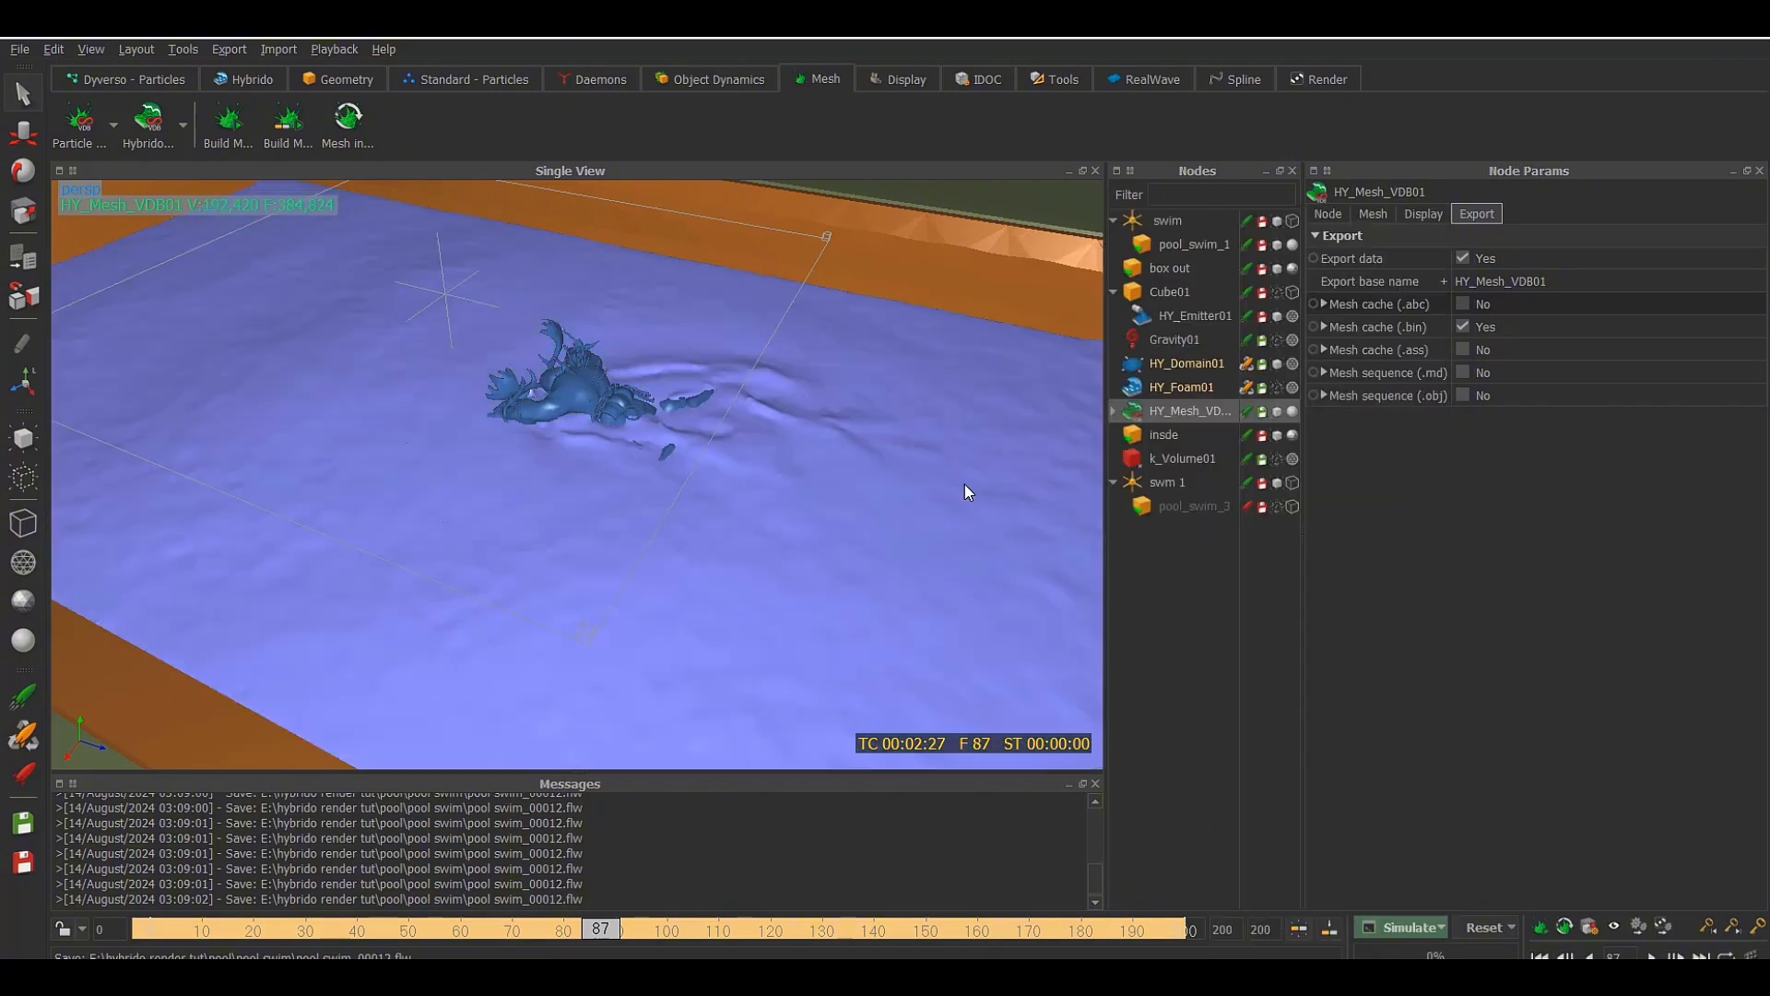
{"action": "mouse_move", "coordinate": [862, 499]}
{"action": "left_mouse_down", "text": "alt"}
{"action": "mouse_move", "coordinate": [832, 502]}
{"action": "mouse_move", "coordinate": [861, 506]}
{"action": "left_mouse_up", "text": "alt"}
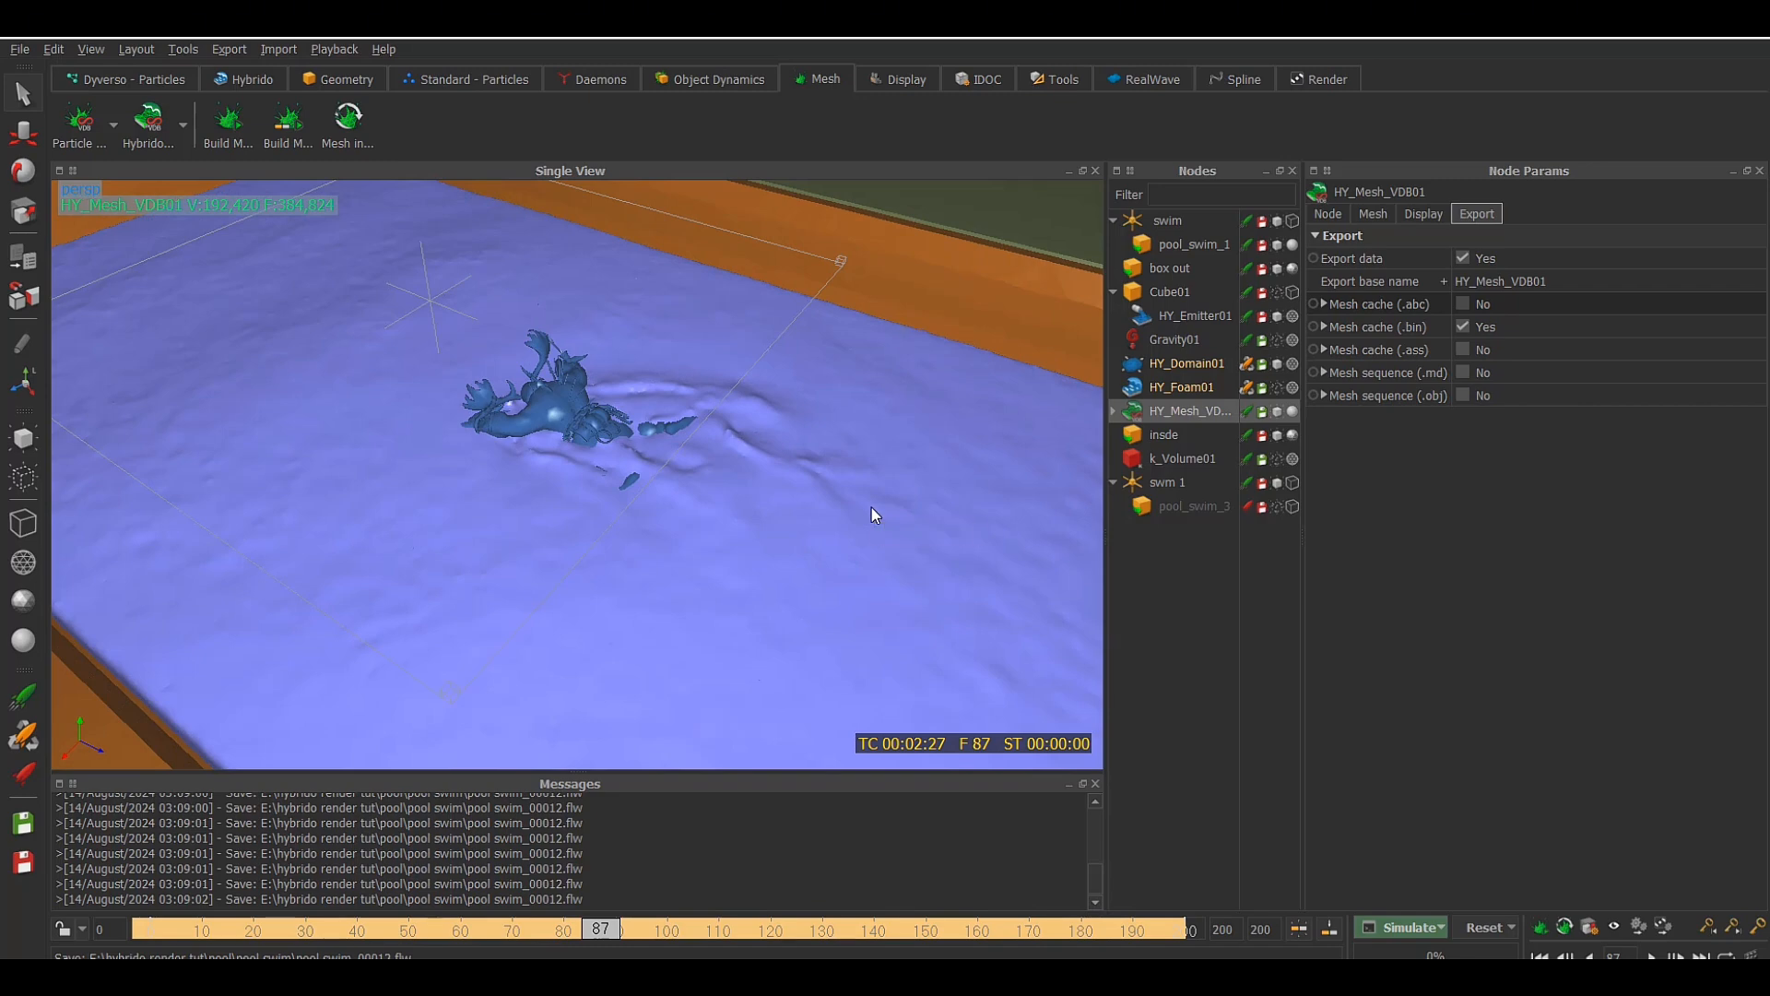
Launch a command-line run from frame 0 with the Mesh argument and the scene's frame range to build all meshes
{"action": "left_click", "coordinate": [1326, 215]}
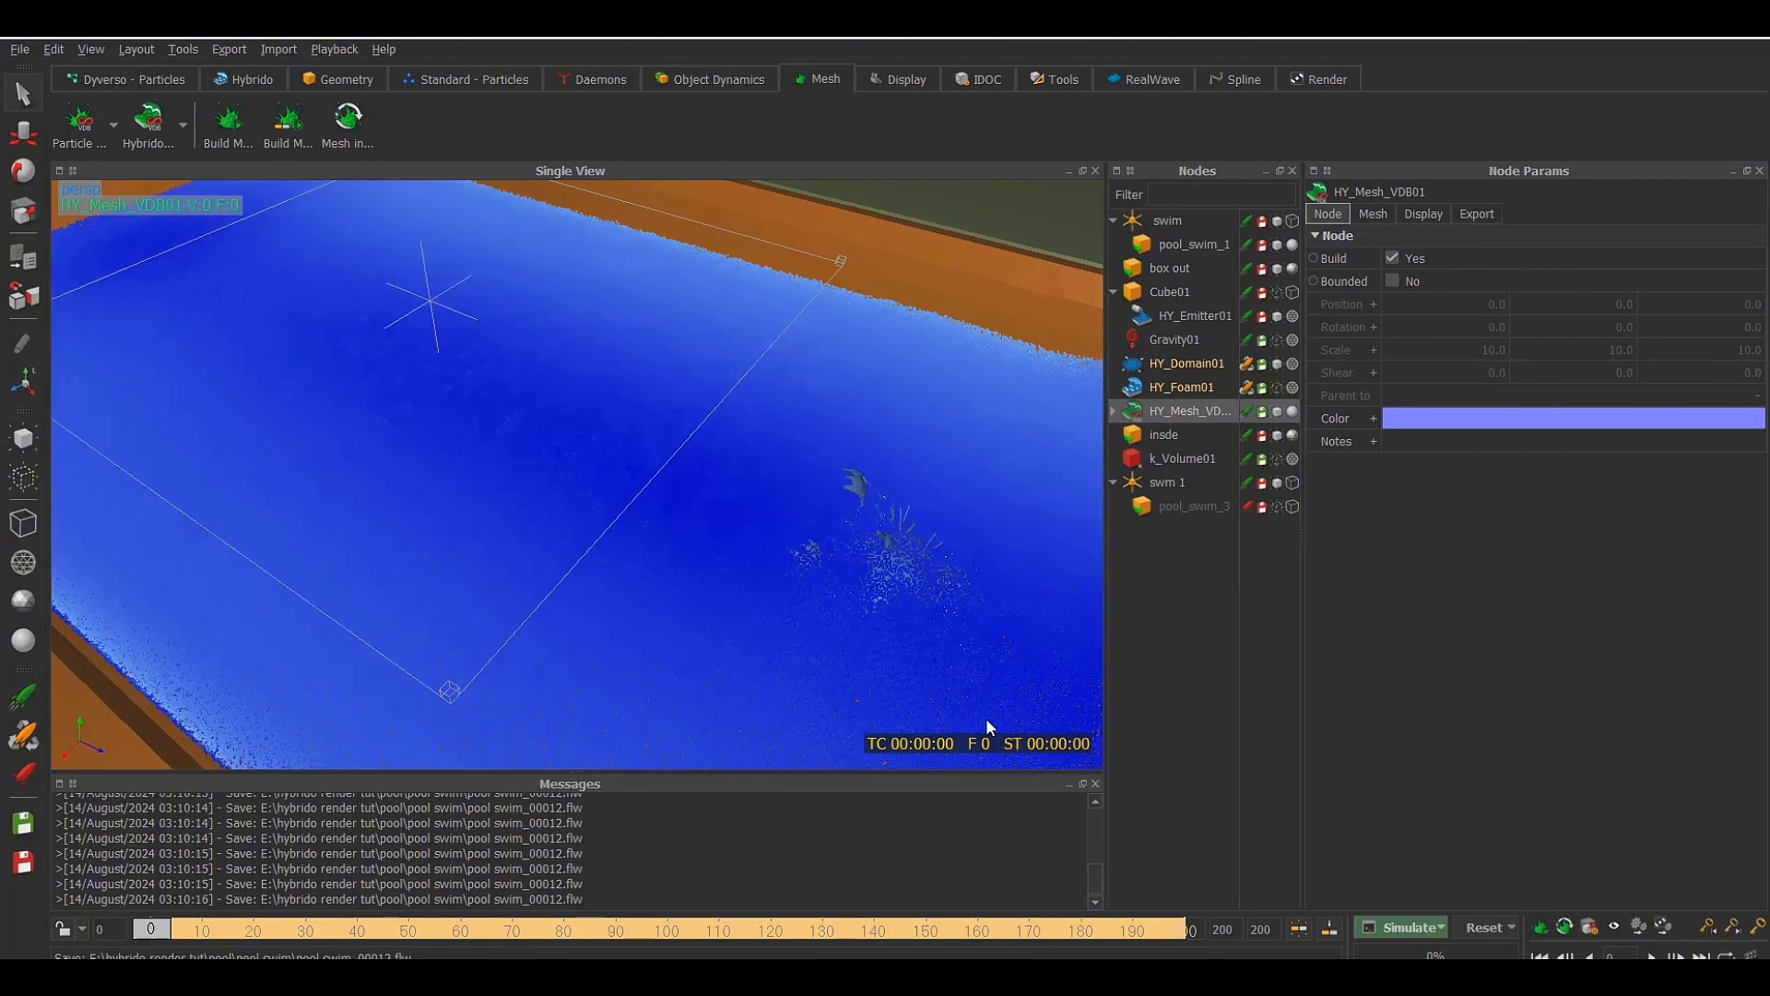
{"action": "scroll", "coordinate": [650, 593], "scroll_direction": "down", "scroll_amount": 8}
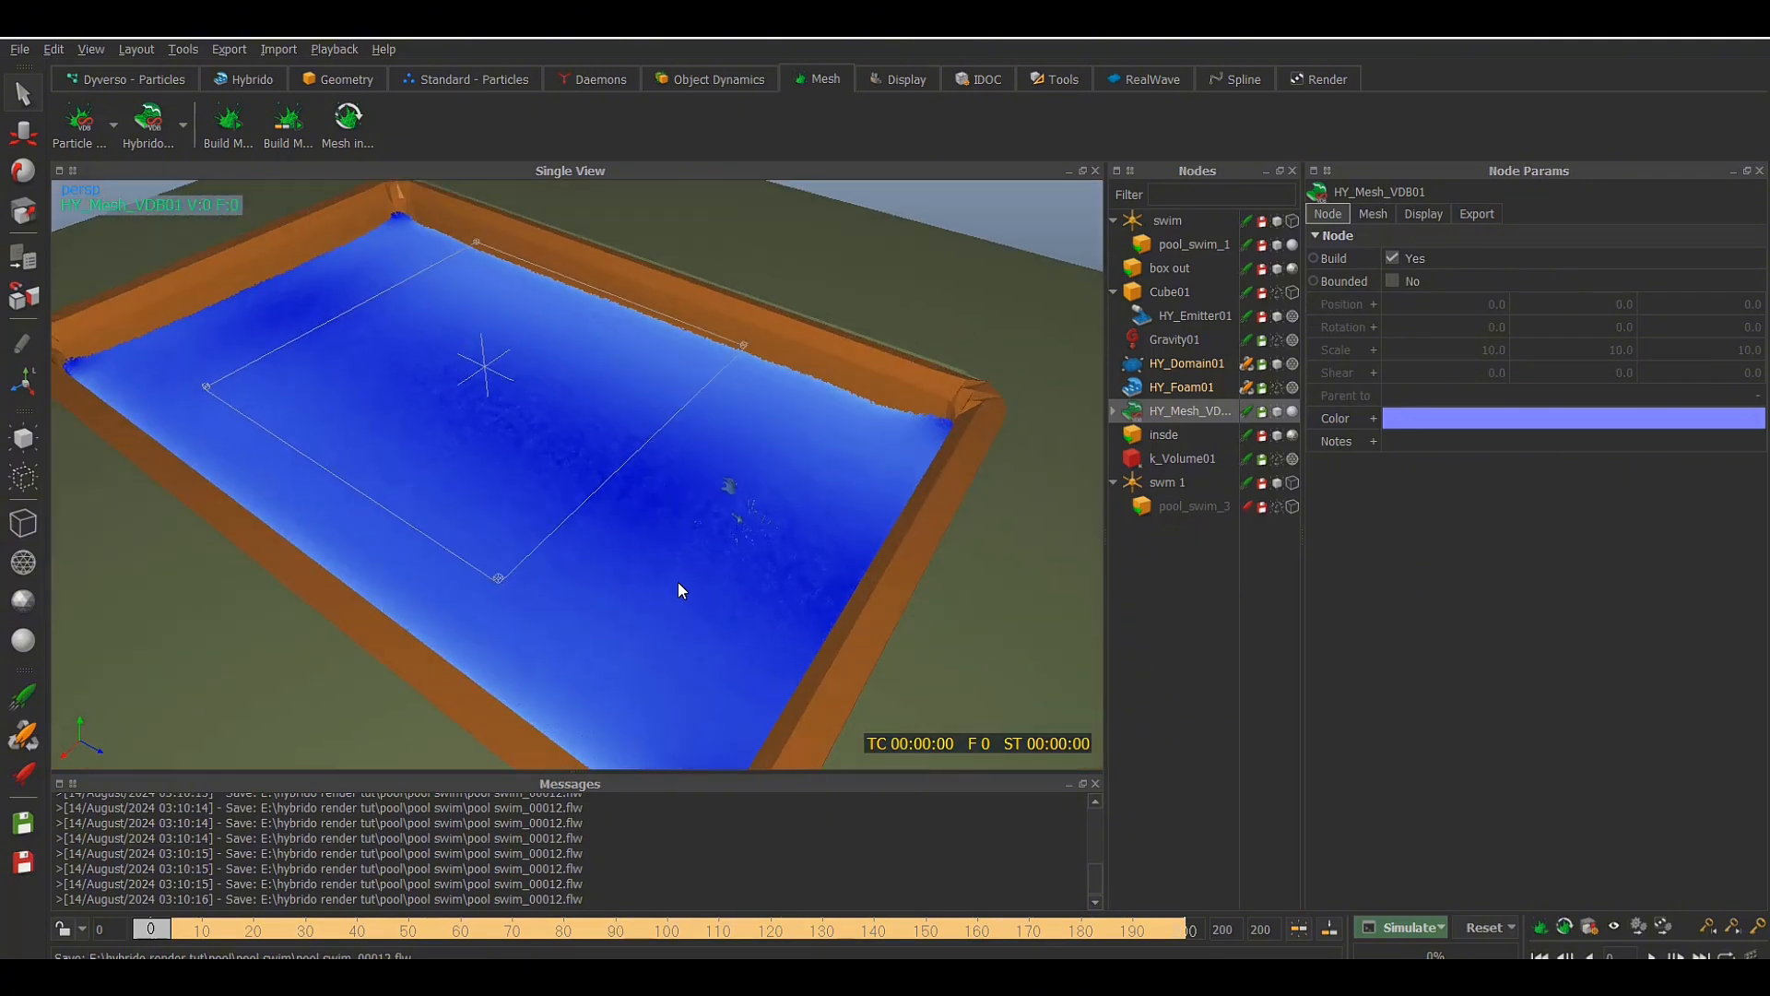
{"action": "left_click_drag", "start_coordinate": [677, 583], "coordinate": [693, 581], "text": "alt"}
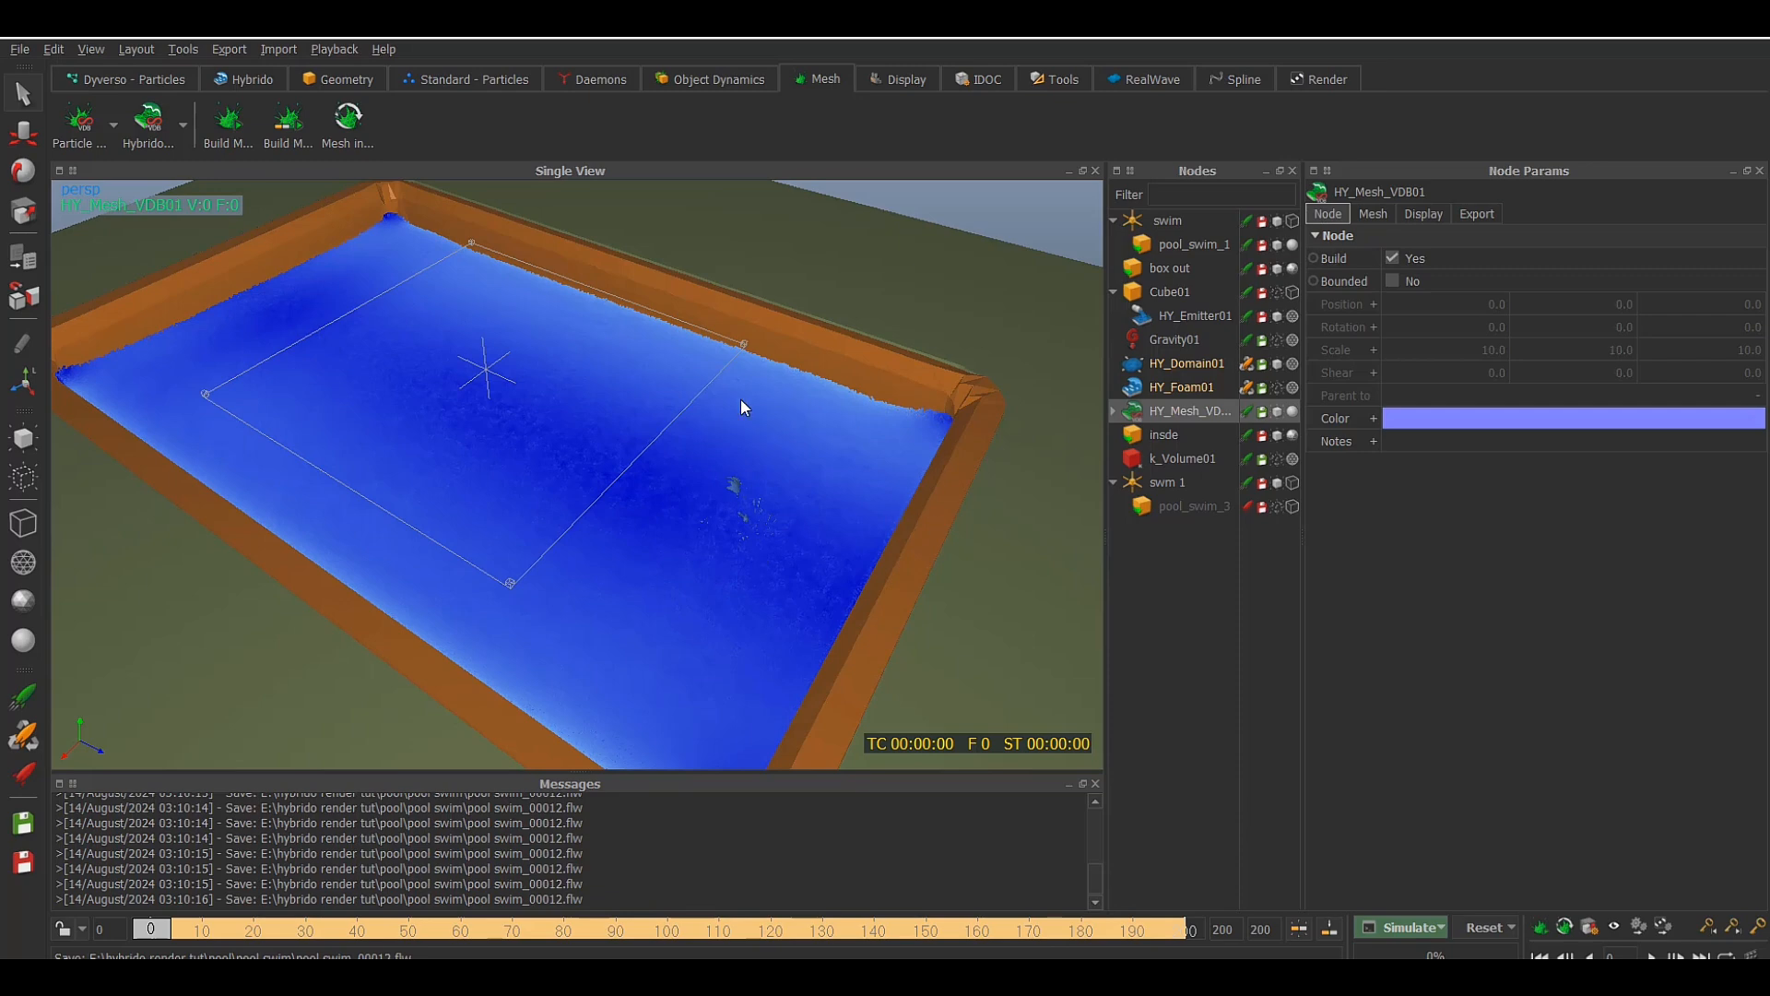
{"action": "left_click", "coordinate": [1441, 928]}
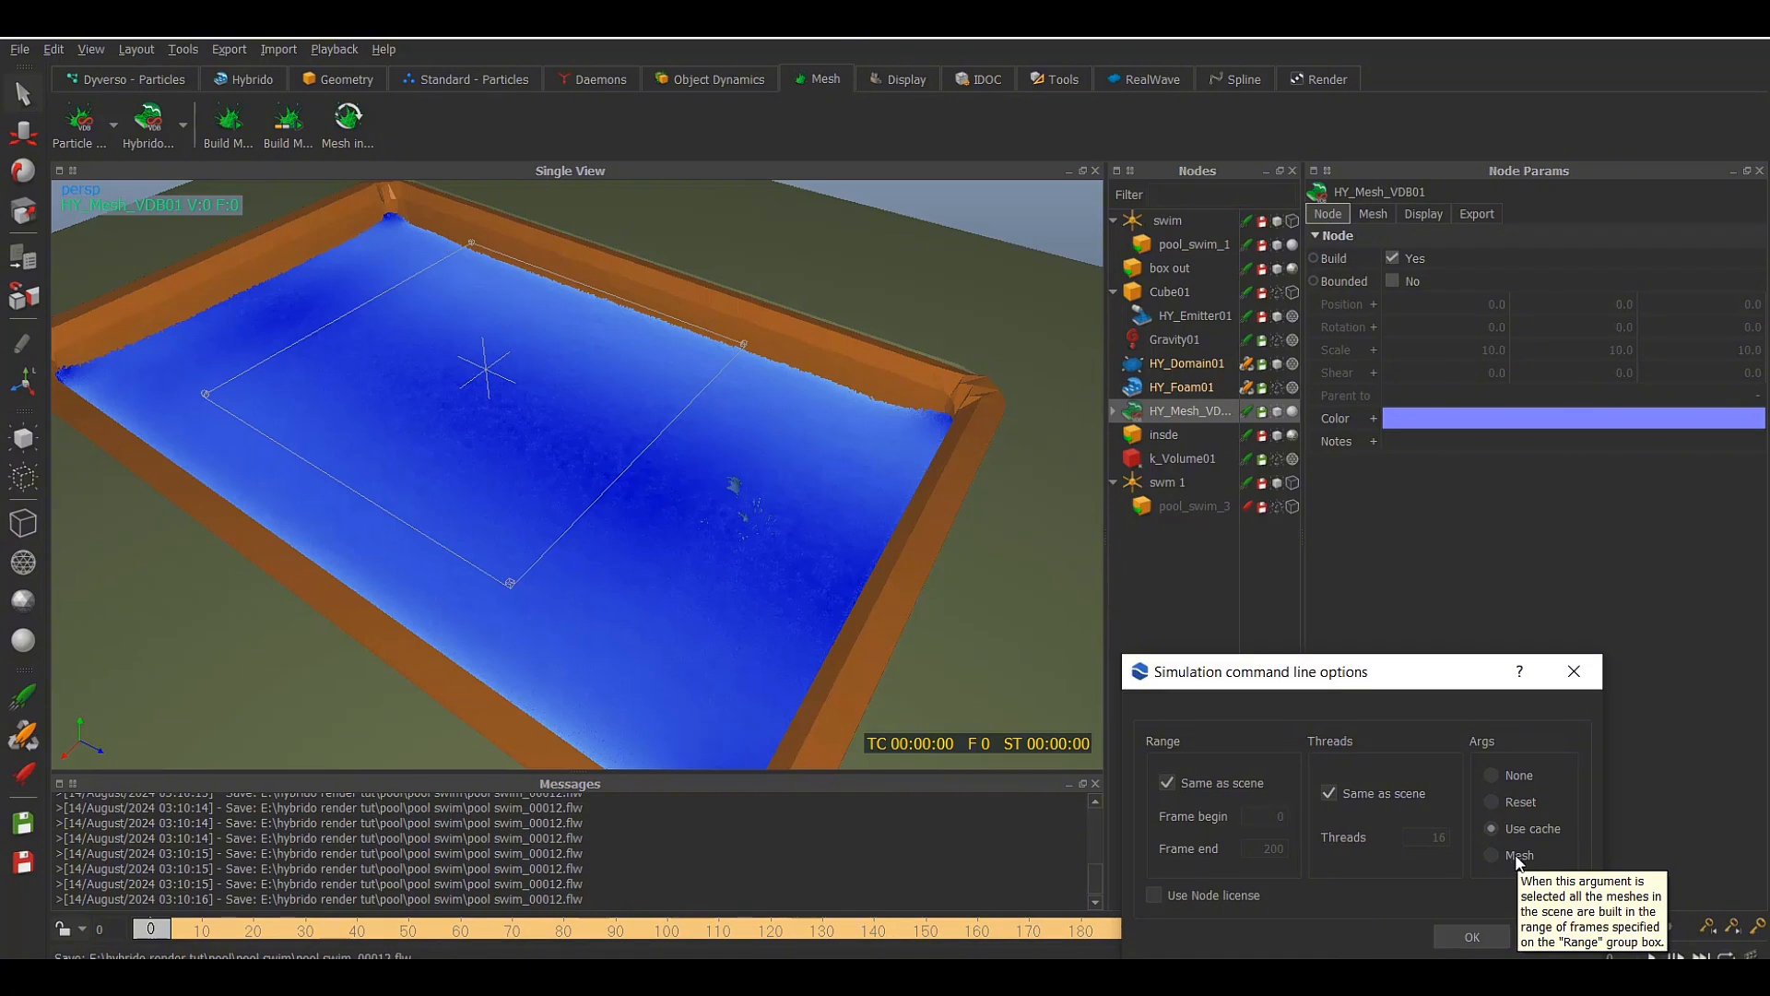
{"action": "left_click", "coordinate": [1517, 857]}
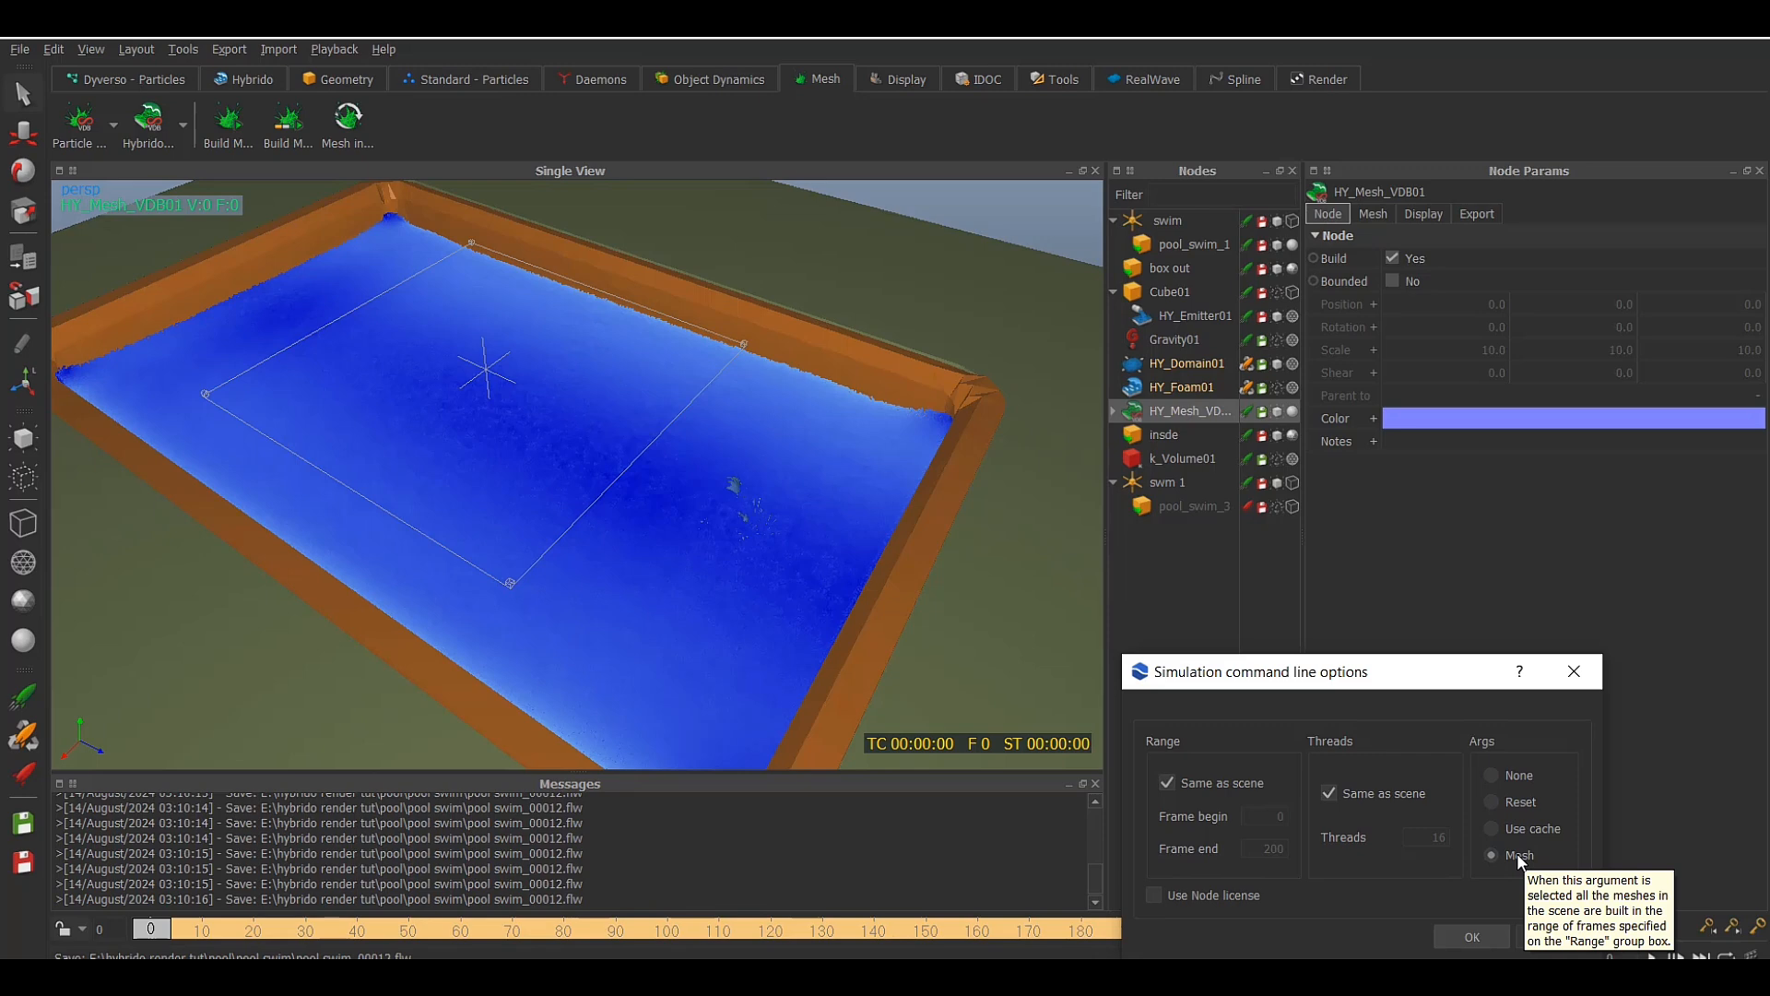
{"action": "left_click", "coordinate": [1481, 937]}
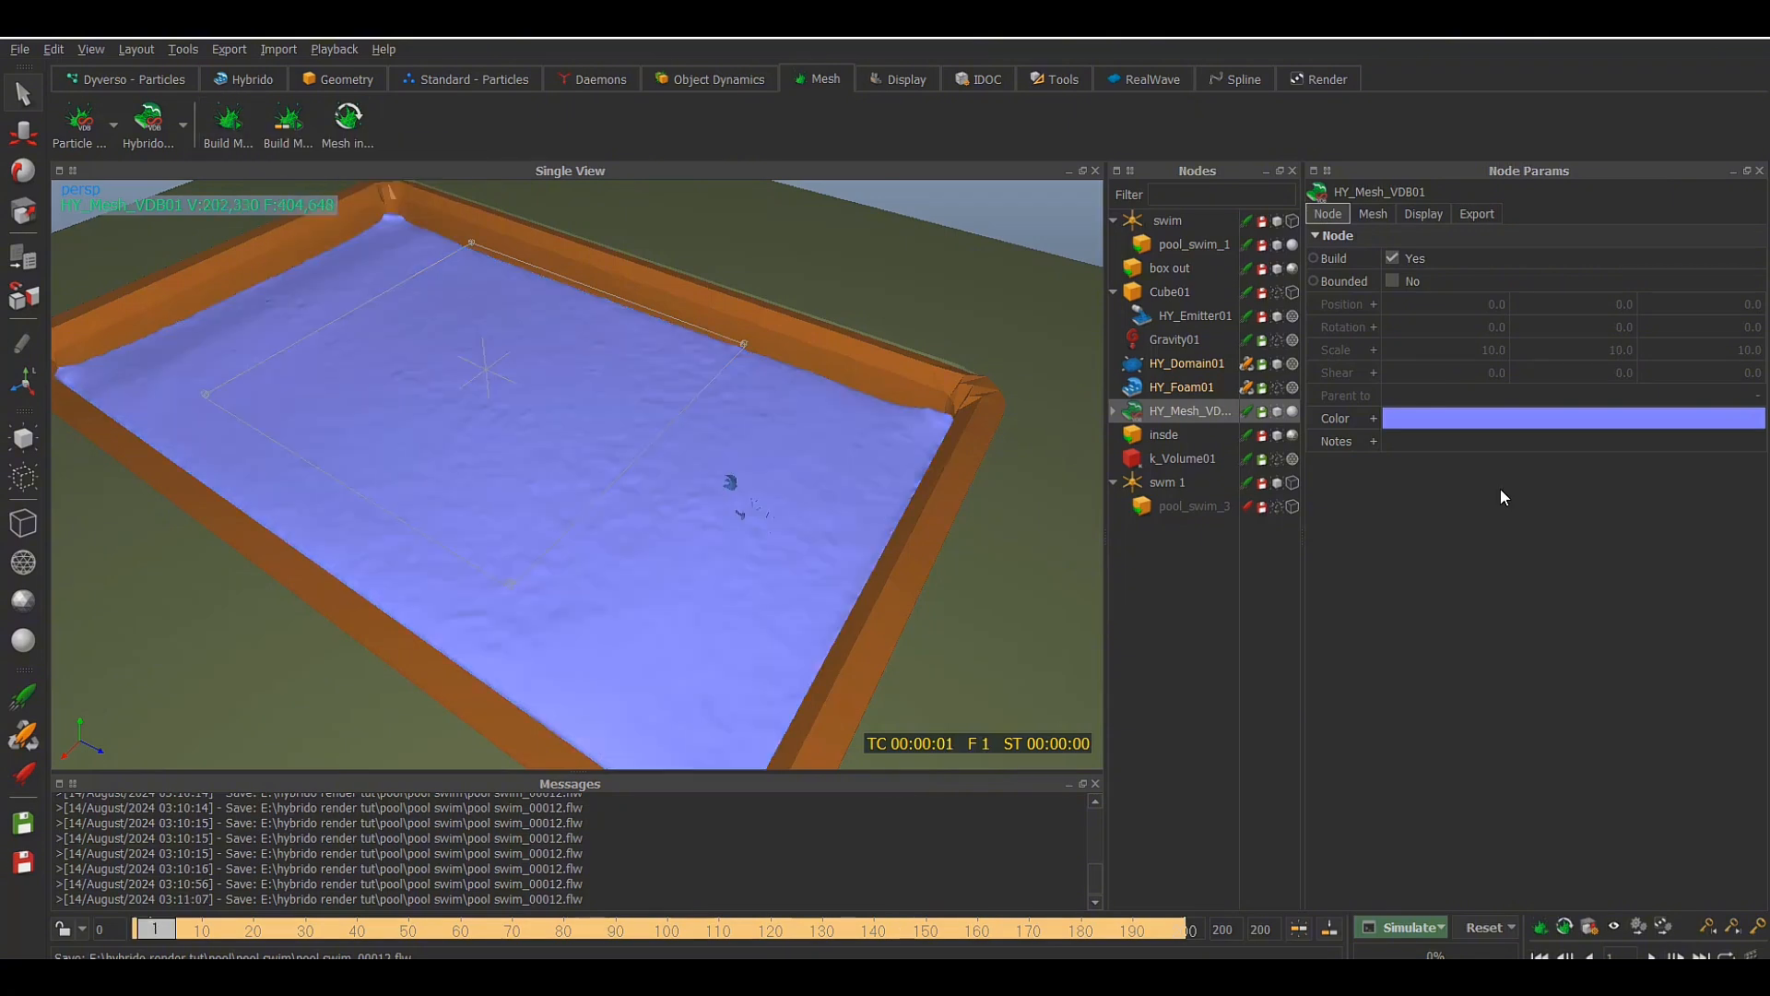
Hide HY_Domain01 and step through the meshed animation to frame 103
{"action": "left_click", "coordinate": [1273, 365]}
{"action": "left_click_drag", "start_coordinate": [832, 505], "coordinate": [847, 492], "text": "alt"}
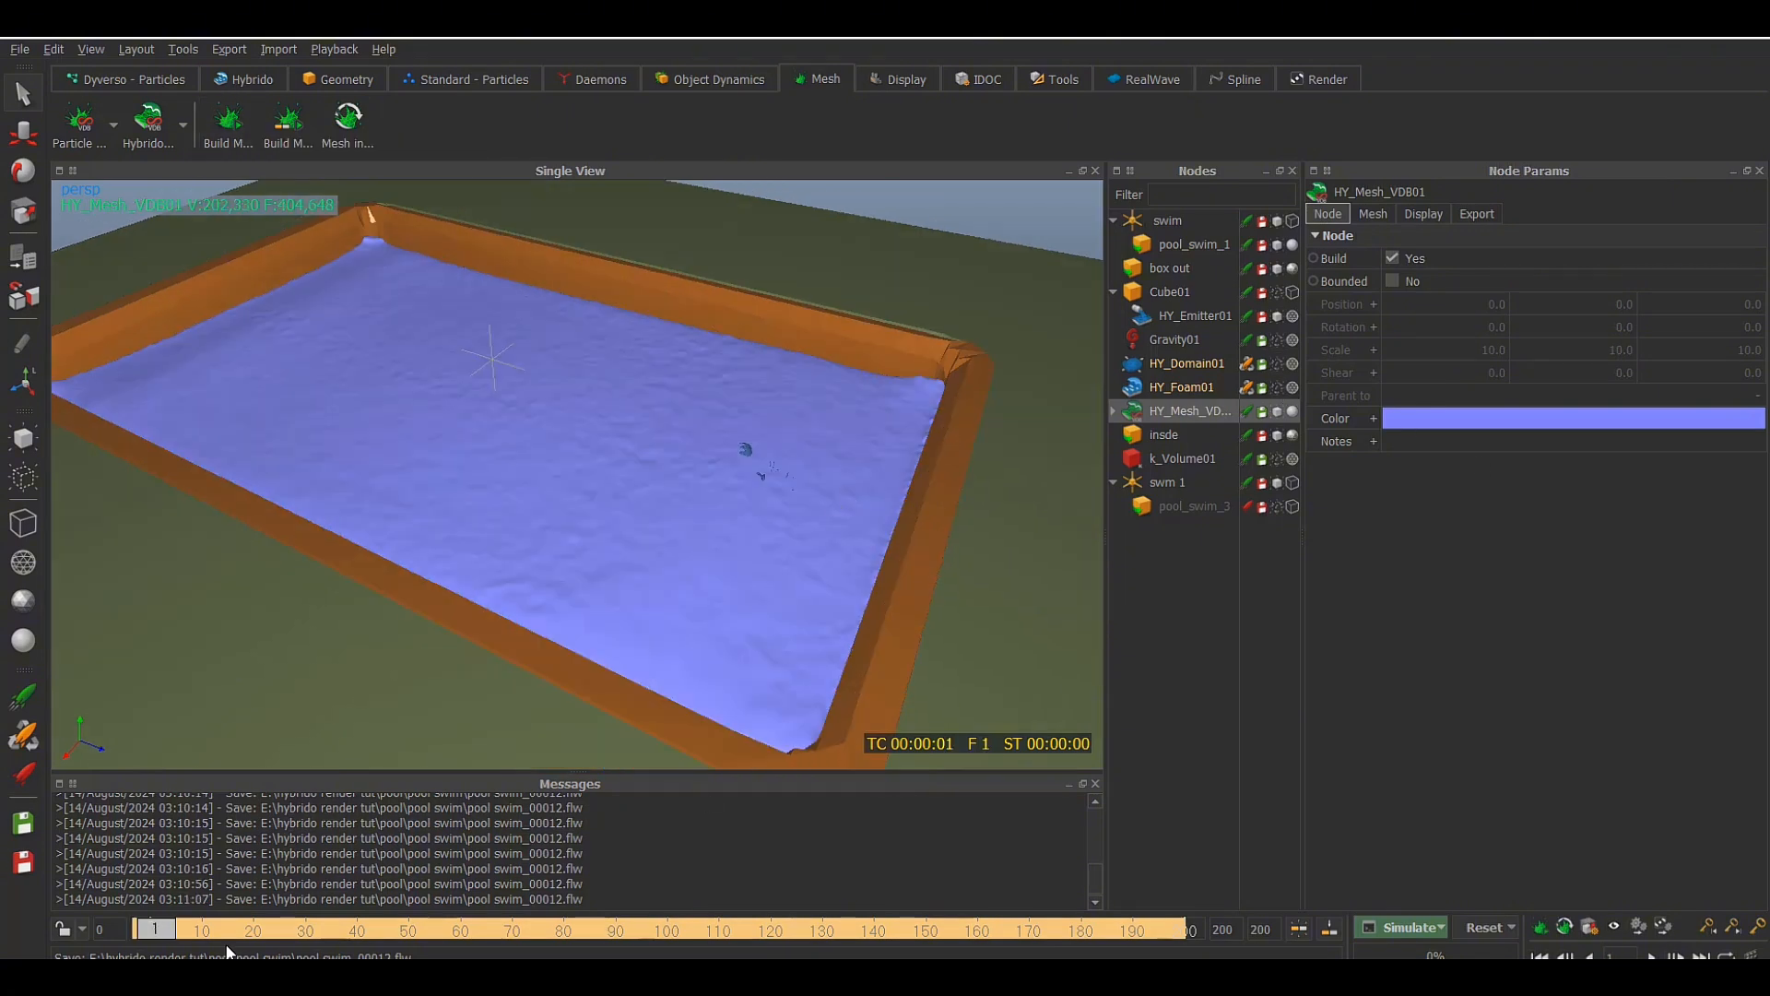
{"action": "left_click", "coordinate": [257, 931]}
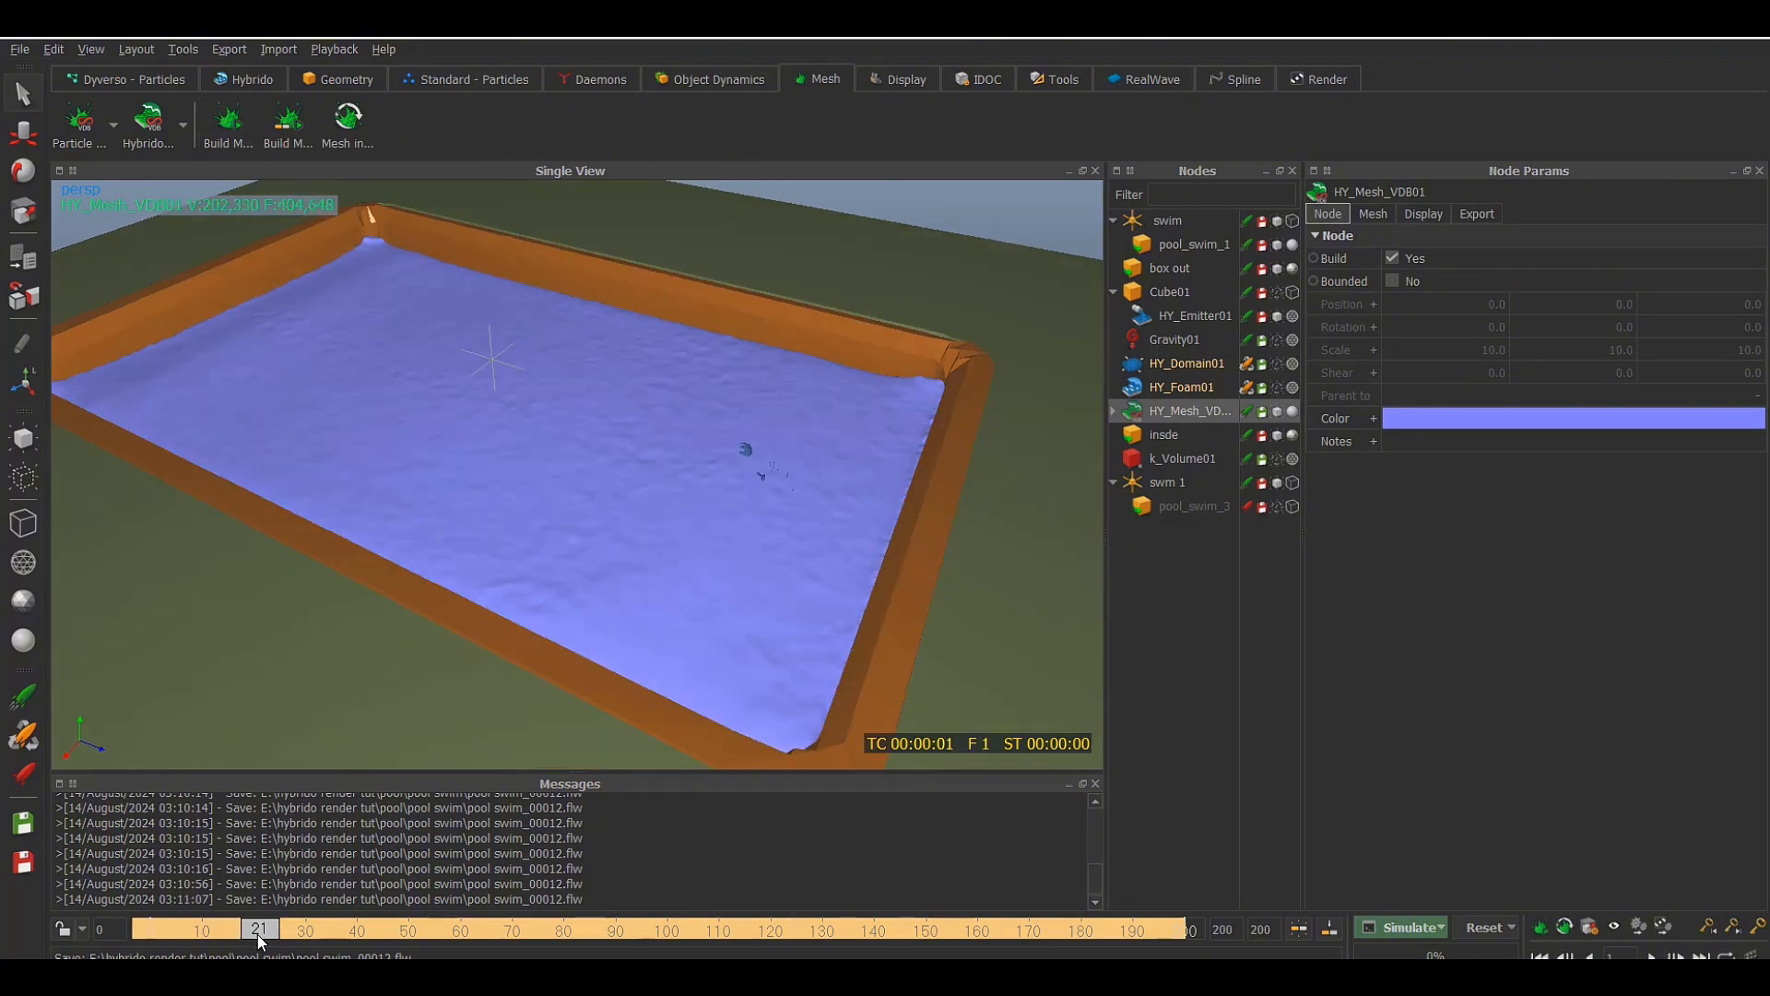
{"action": "left_click", "coordinate": [353, 932]}
{"action": "left_click", "coordinate": [373, 931]}
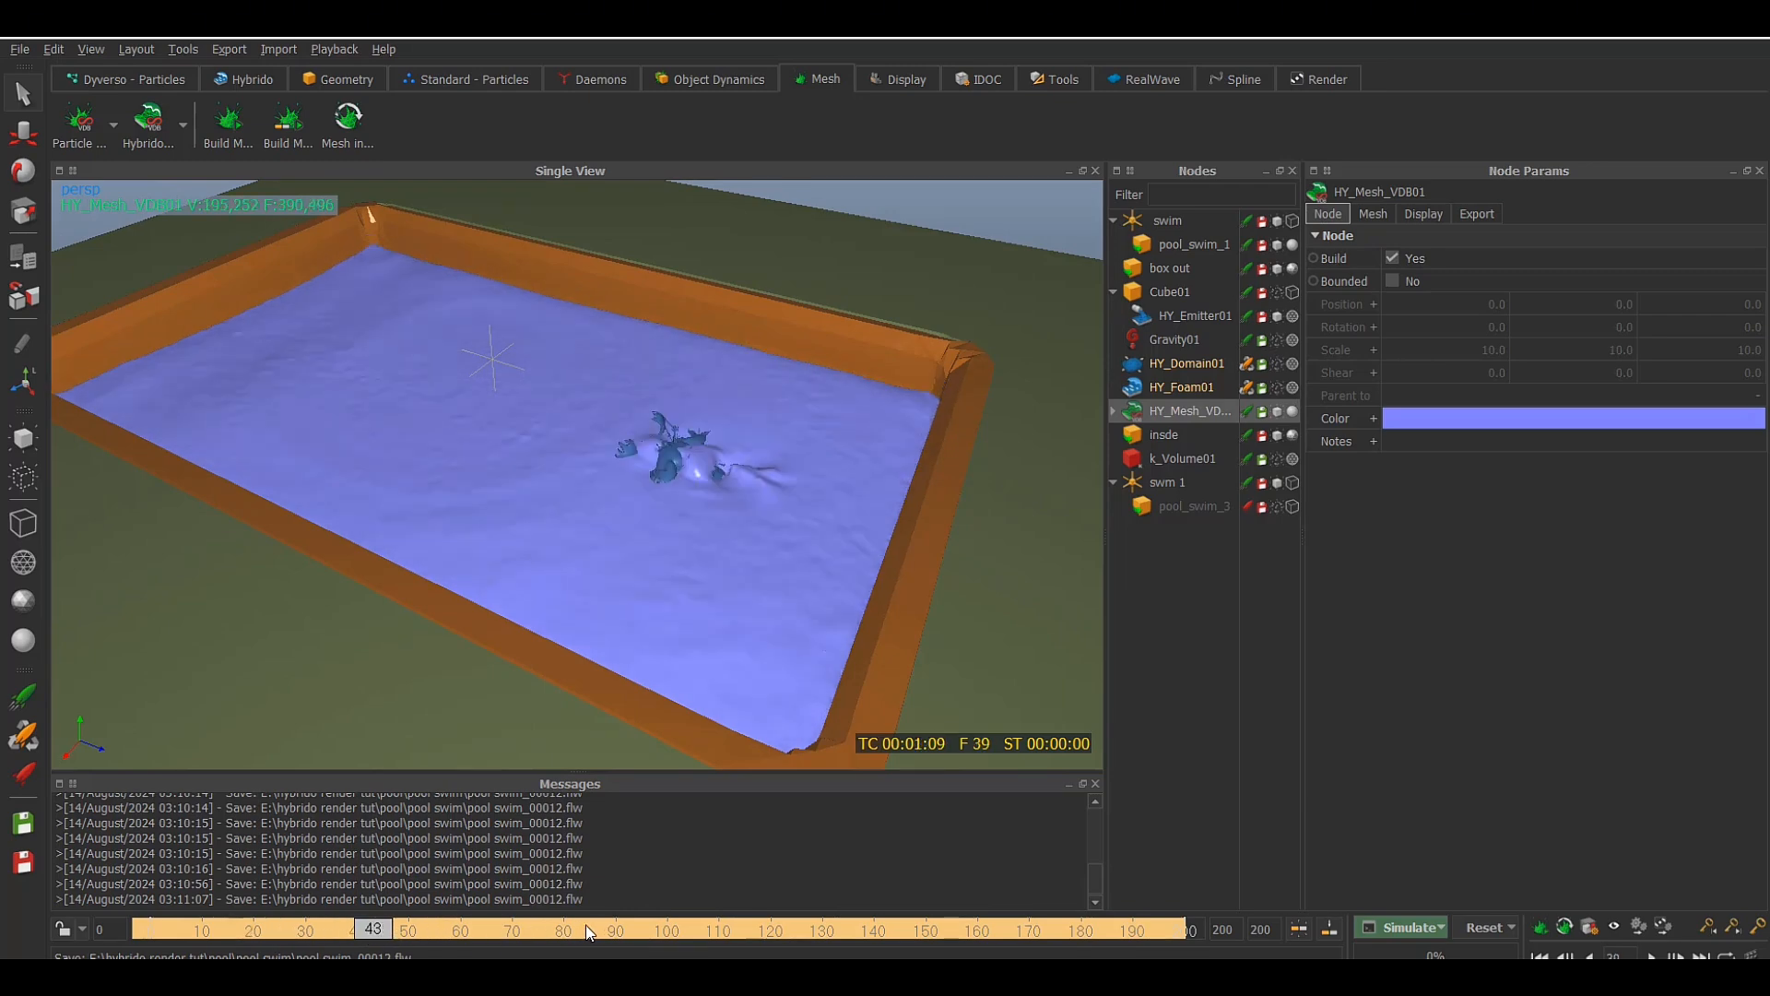
{"action": "left_click_drag", "start_coordinate": [675, 913], "coordinate": [683, 916]}
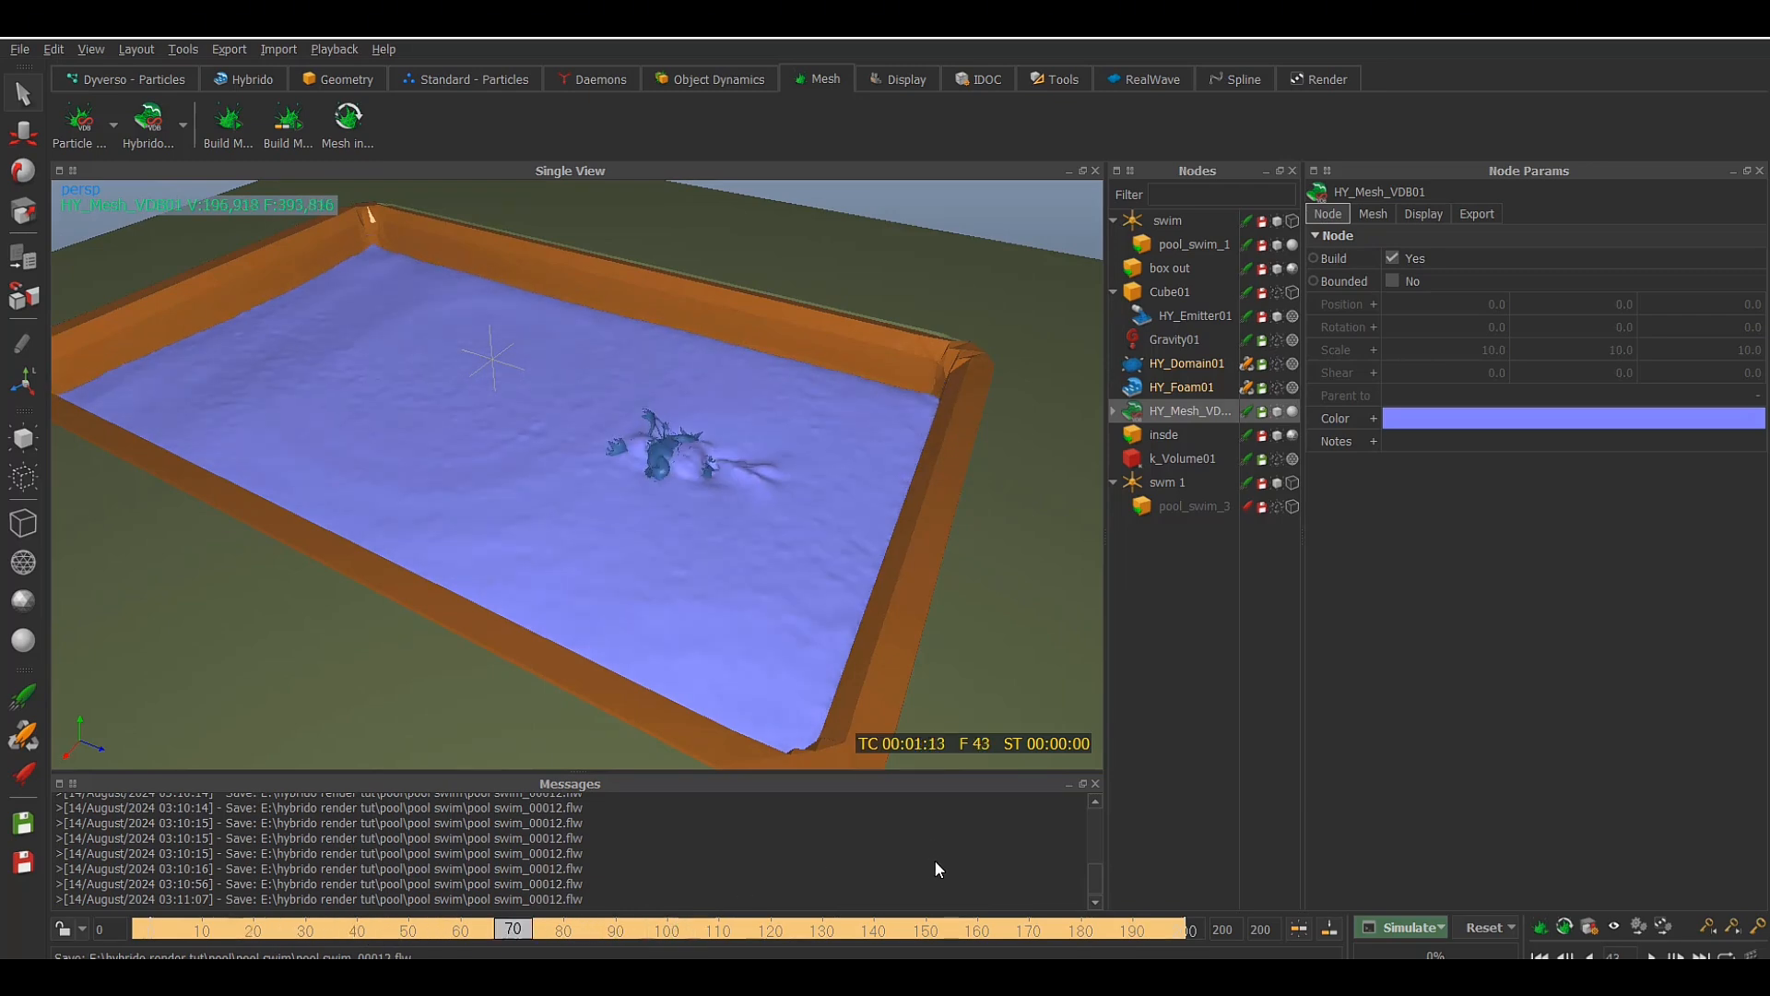
Show HY_Foam01 and examine how its foam sits on the water mesh around the swimmer, up close and from afar
{"action": "left_click", "coordinate": [1277, 387]}
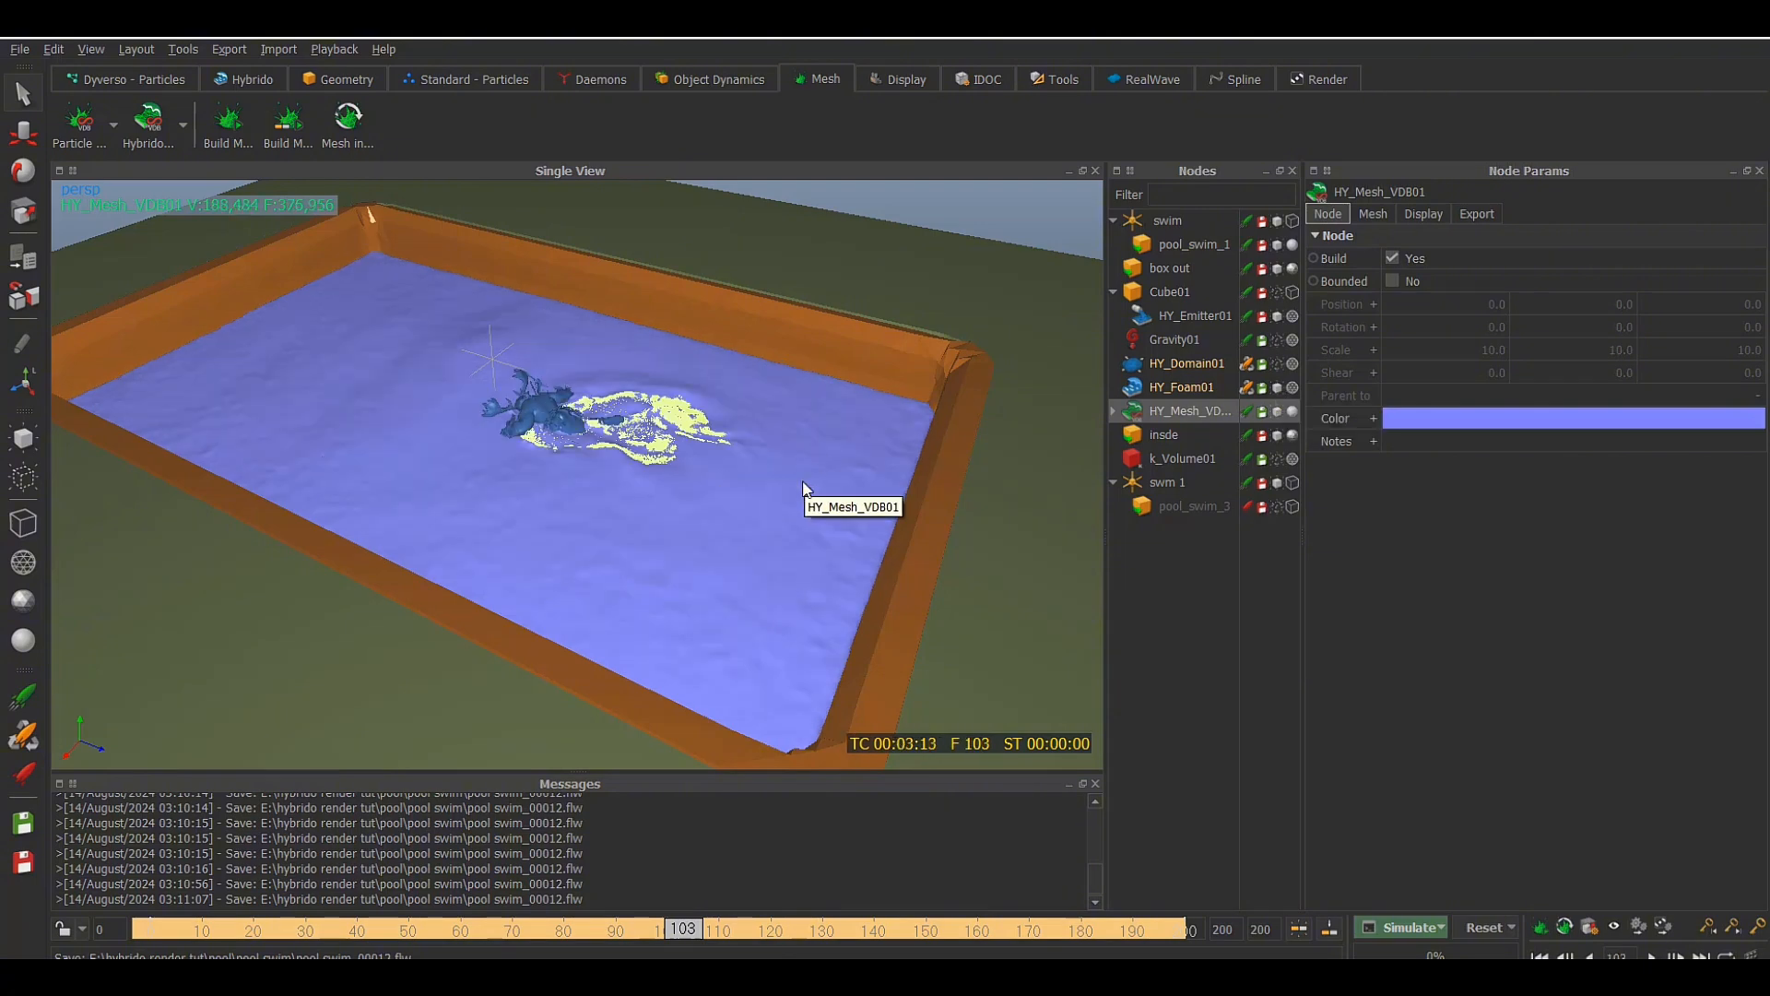
{"action": "scroll", "coordinate": [802, 483], "scroll_direction": "up", "scroll_amount": 5}
{"action": "left_click_drag", "start_coordinate": [895, 485], "coordinate": [911, 519], "text": "alt"}
{"action": "middle_click_drag", "start_coordinate": [911, 518], "coordinate": [736, 491], "text": "alt"}
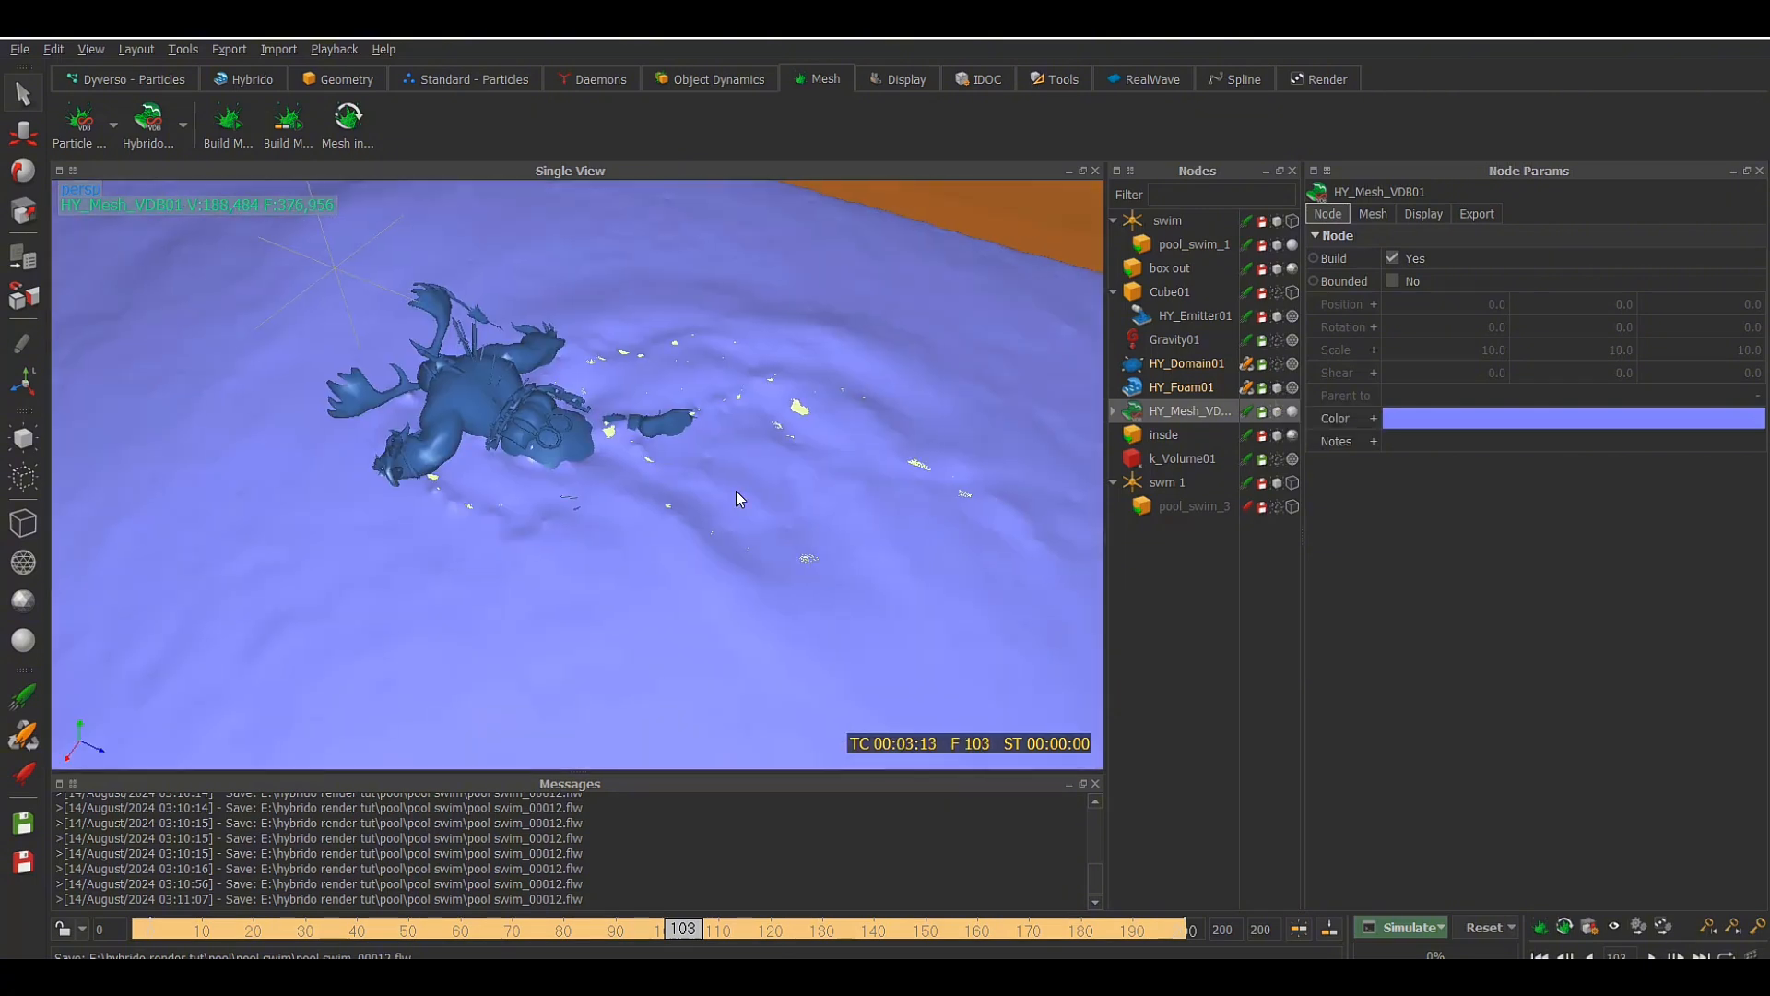
{"action": "left_click_drag", "start_coordinate": [876, 533], "coordinate": [603, 470], "text": "alt"}
{"action": "middle_click_drag", "start_coordinate": [603, 470], "coordinate": [784, 428], "text": "alt"}
{"action": "scroll", "coordinate": [784, 429], "scroll_direction": "down", "scroll_amount": 5}
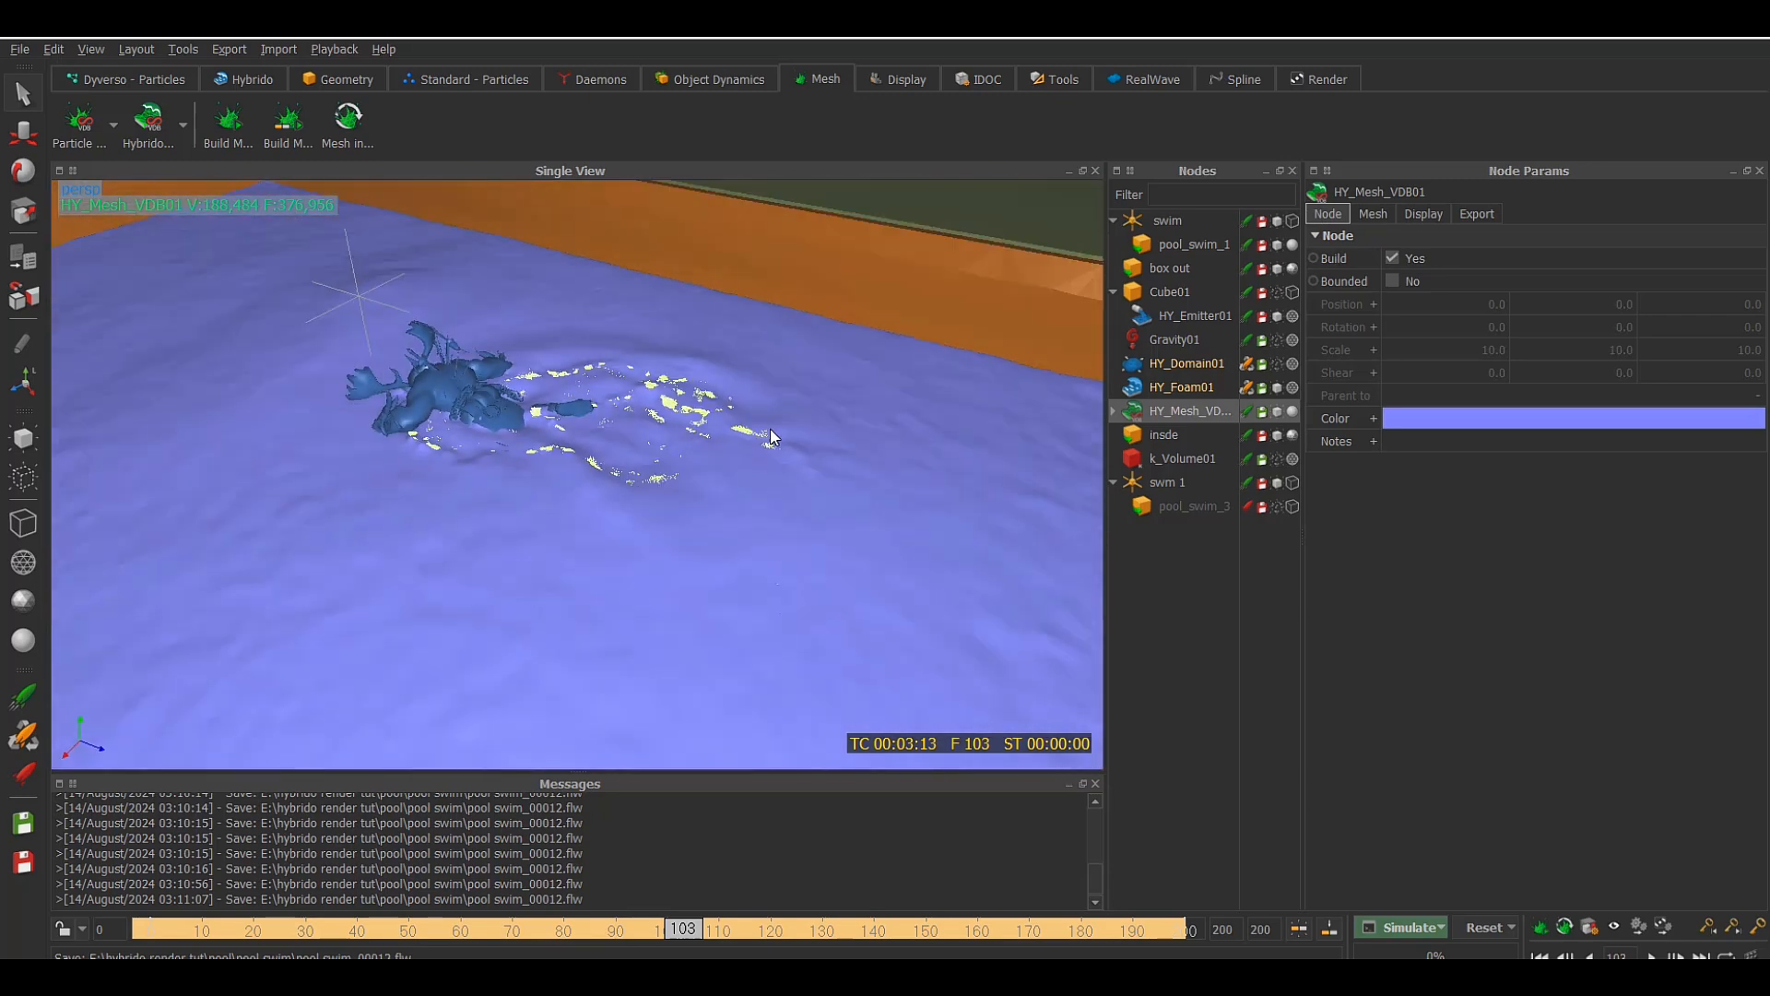
{"action": "scroll", "coordinate": [773, 437], "scroll_direction": "down", "scroll_amount": 3}
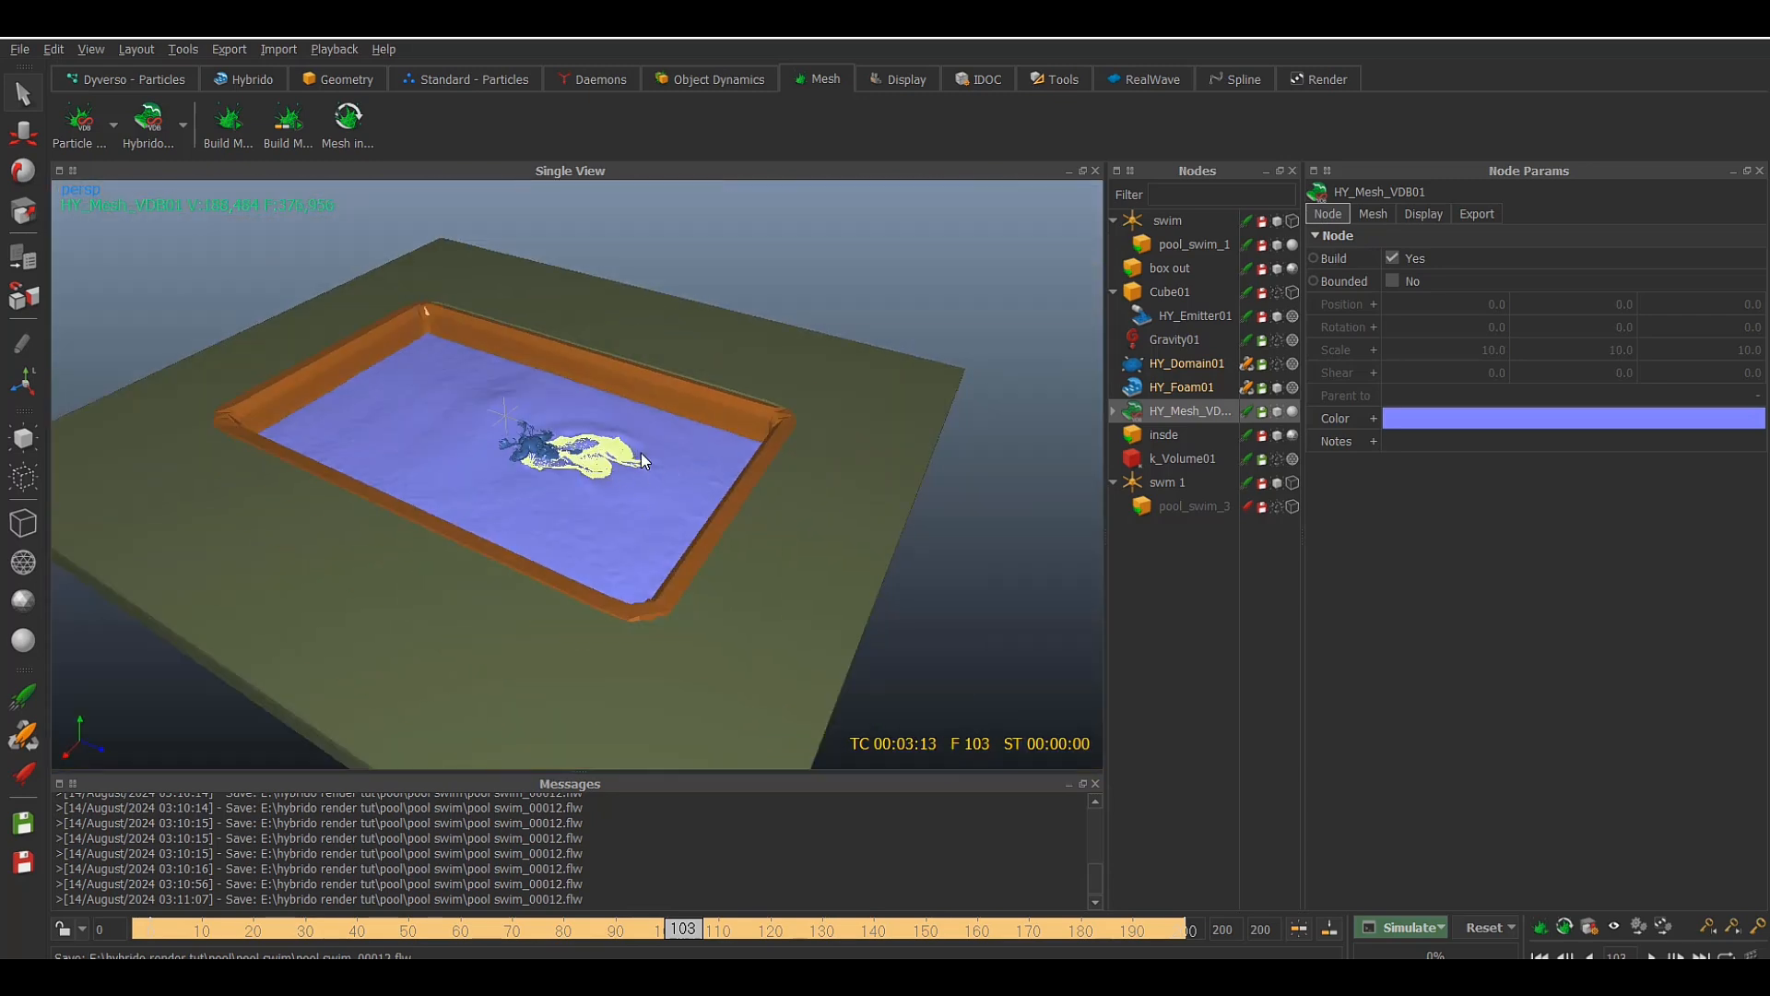
{"action": "scroll", "coordinate": [604, 457], "scroll_direction": "up", "scroll_amount": 8}
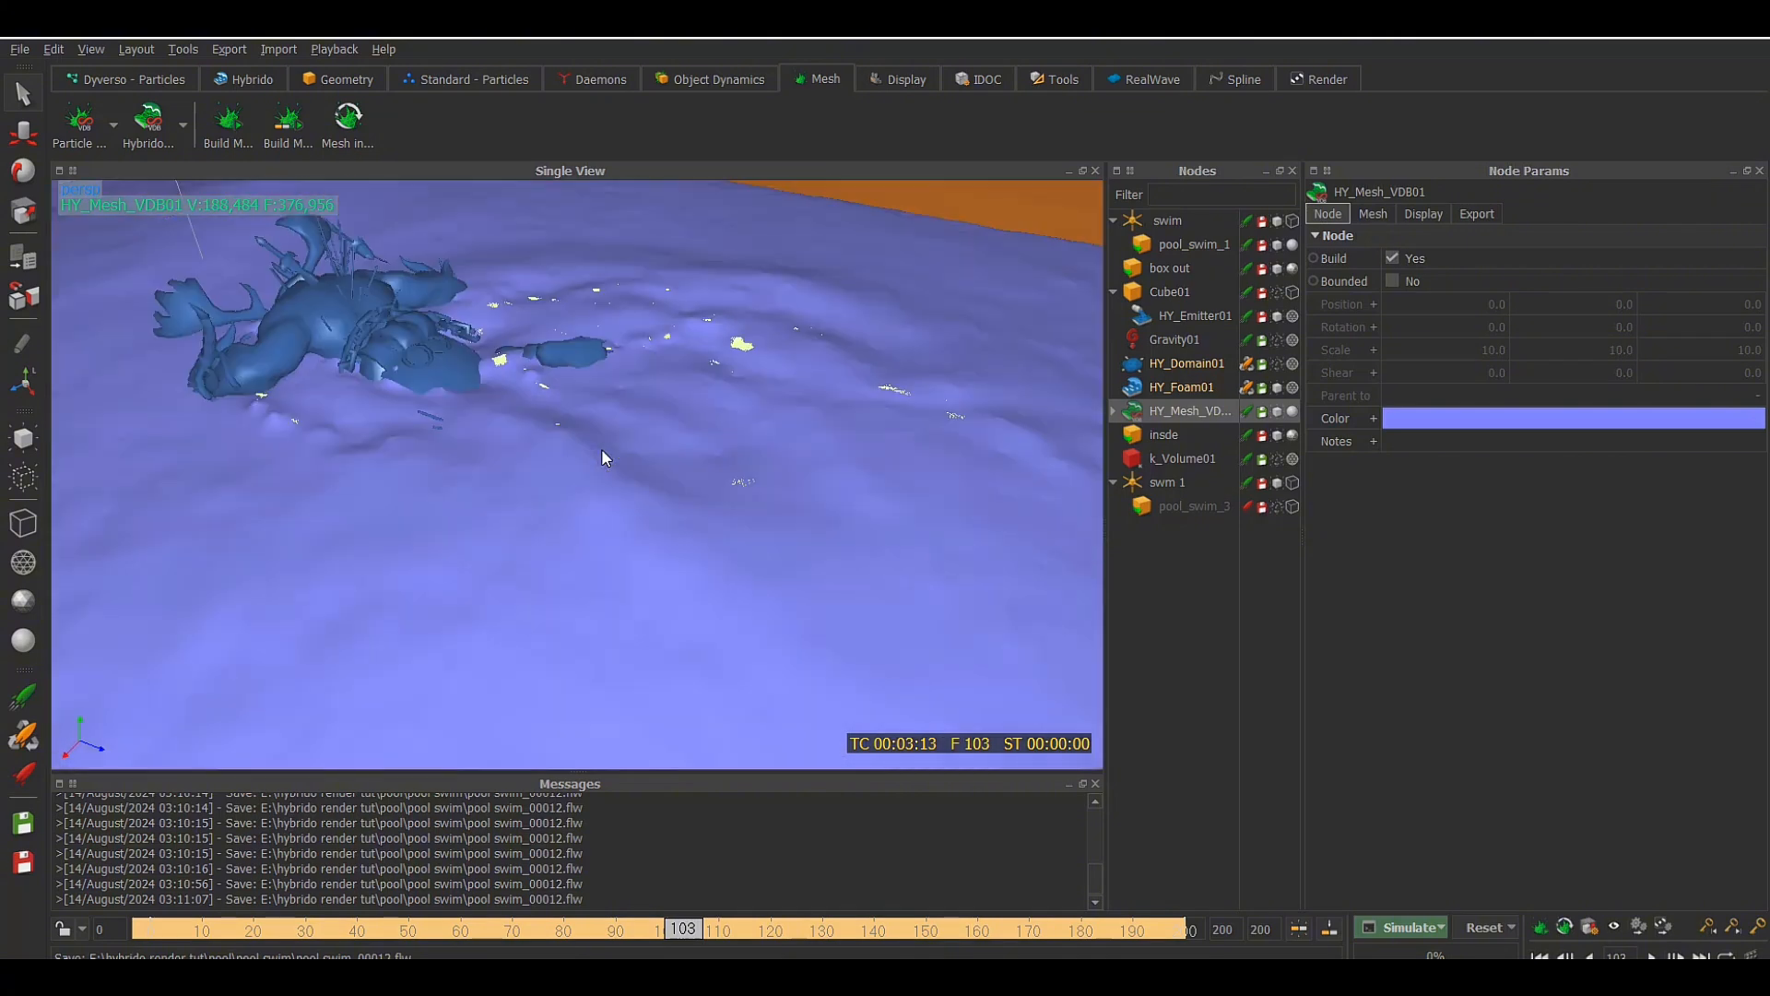
{"action": "scroll", "coordinate": [601, 457], "scroll_direction": "up", "scroll_amount": 3}
{"action": "middle_click_drag", "start_coordinate": [644, 464], "coordinate": [701, 568], "text": "alt"}
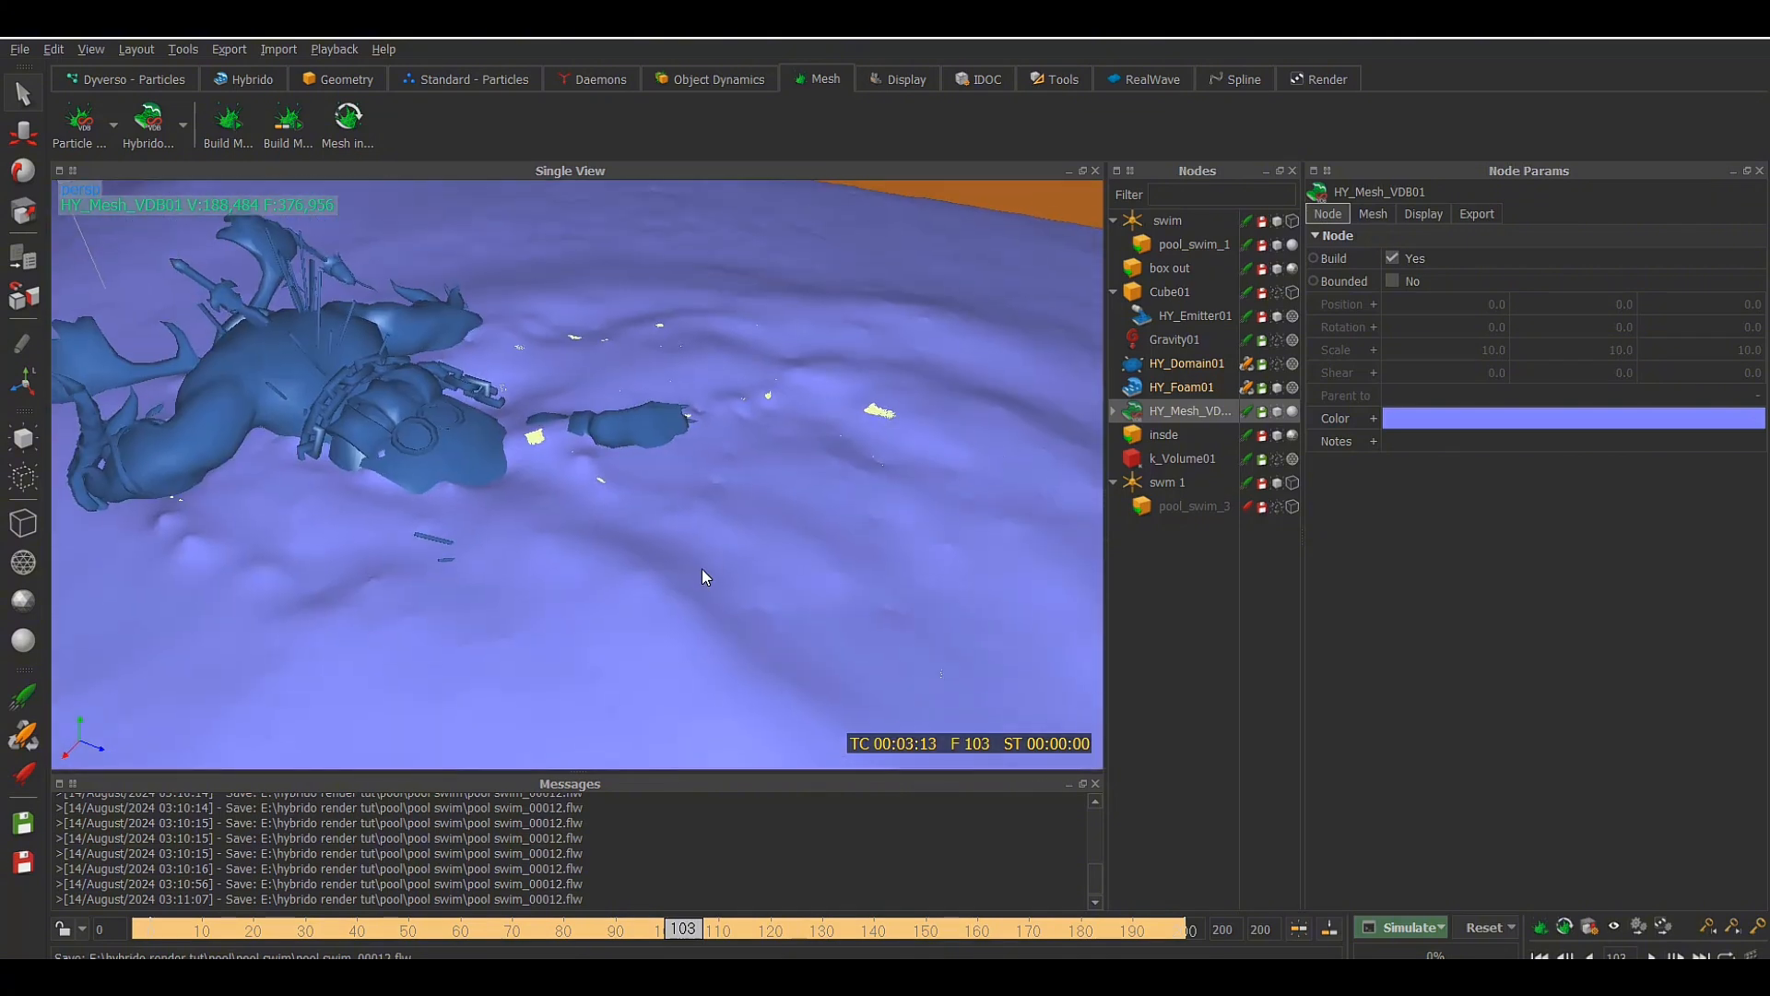
{"action": "left_click_drag", "start_coordinate": [700, 568], "coordinate": [739, 545], "text": "alt"}
{"action": "scroll", "coordinate": [832, 472], "scroll_direction": "down", "scroll_amount": 3}
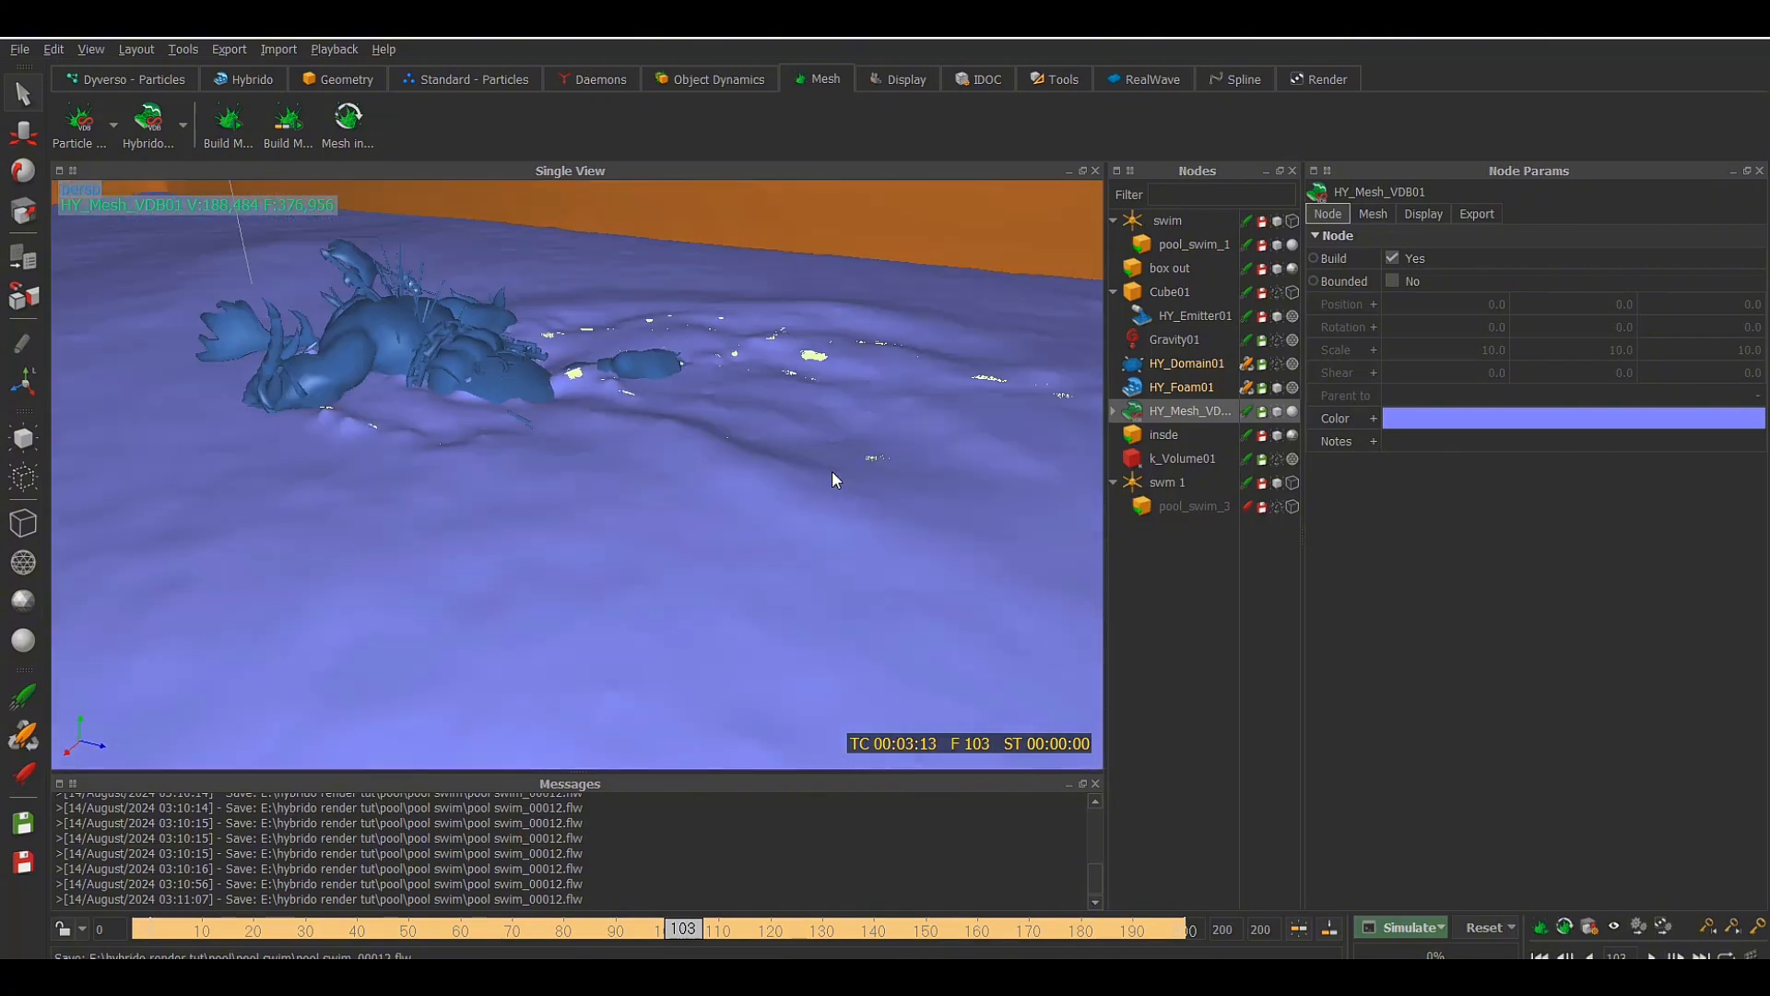
{"action": "scroll", "coordinate": [893, 464], "scroll_direction": "down", "scroll_amount": 2}
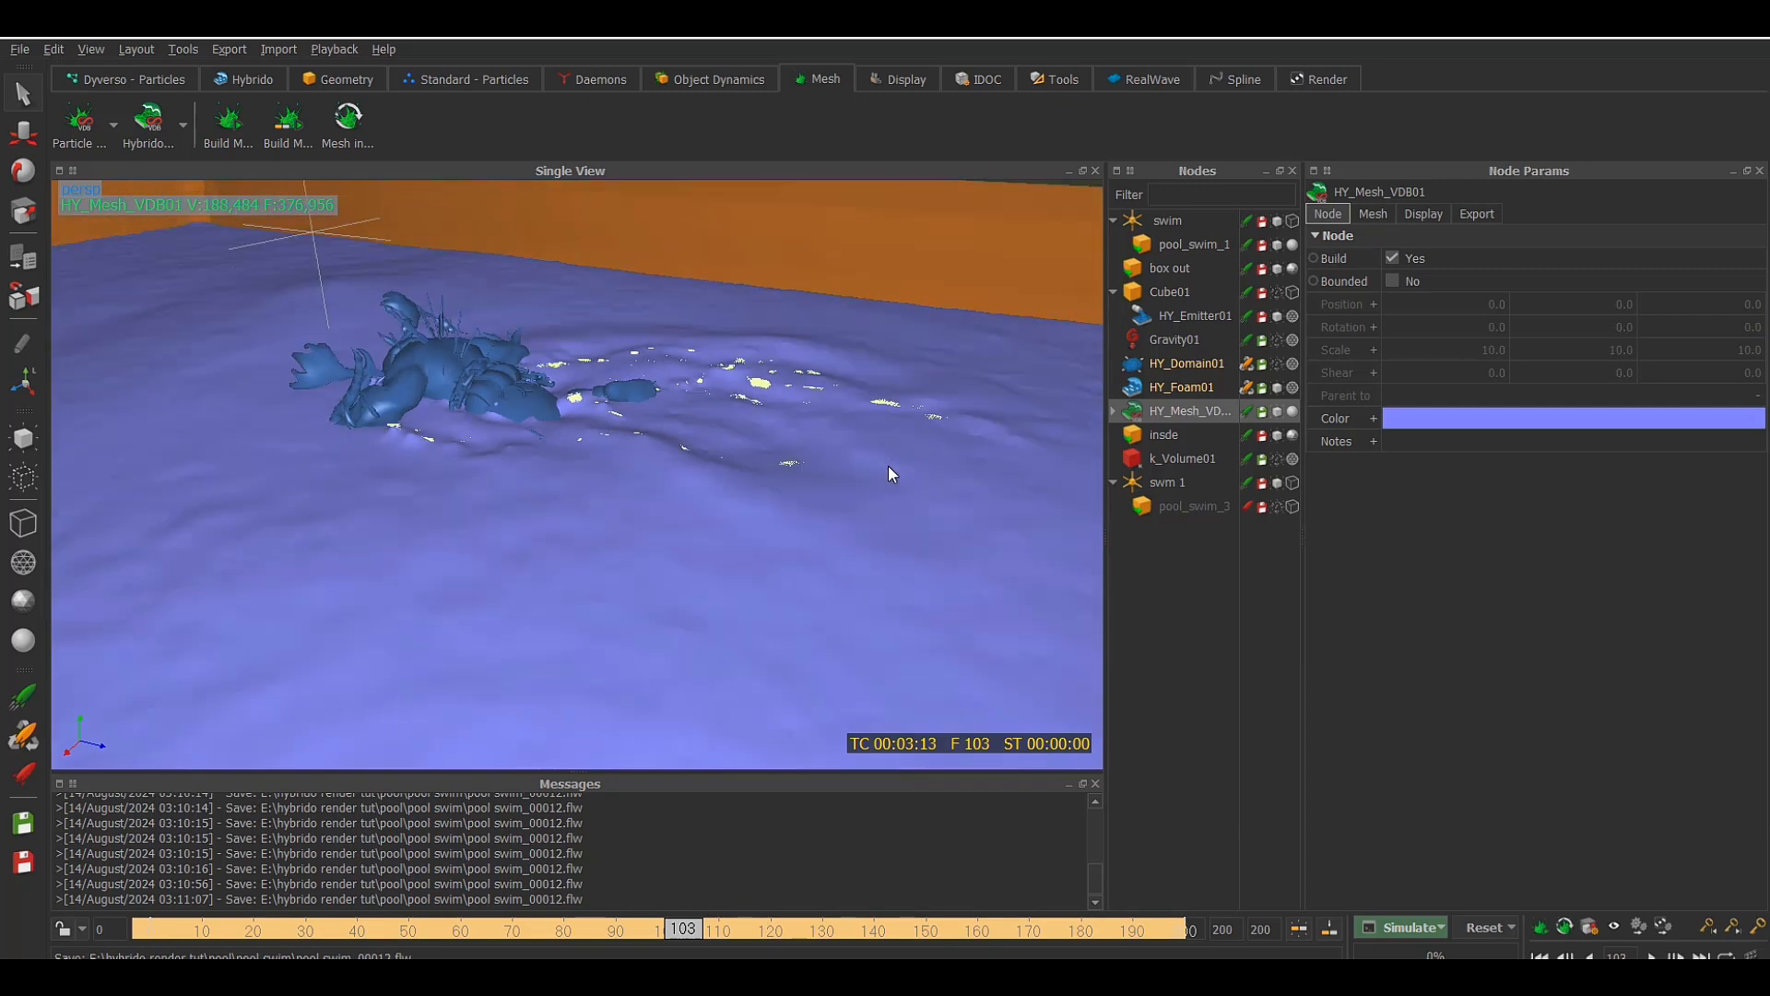
Hide the insde and box out pool geometry so only the water mesh, foam and swimmer are displayed
{"action": "left_click", "coordinate": [1278, 437]}
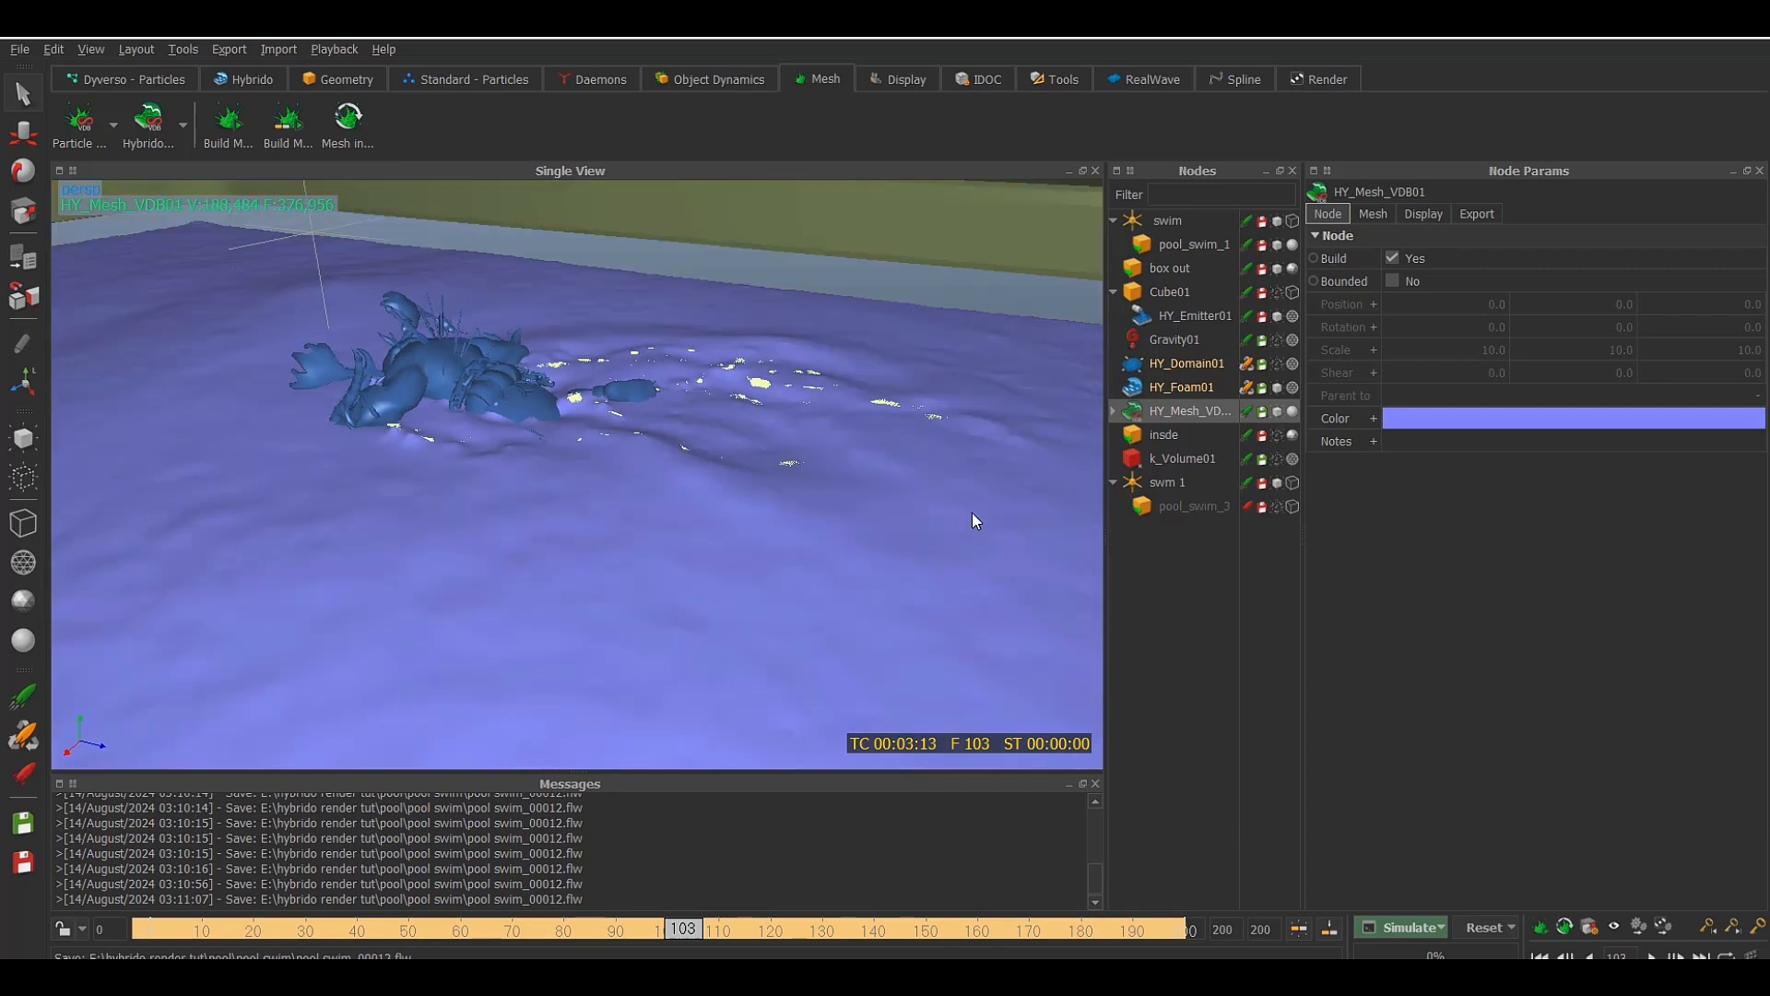
{"action": "left_click_drag", "start_coordinate": [971, 513], "coordinate": [904, 450], "text": "alt"}
{"action": "left_click", "coordinate": [1278, 267]}
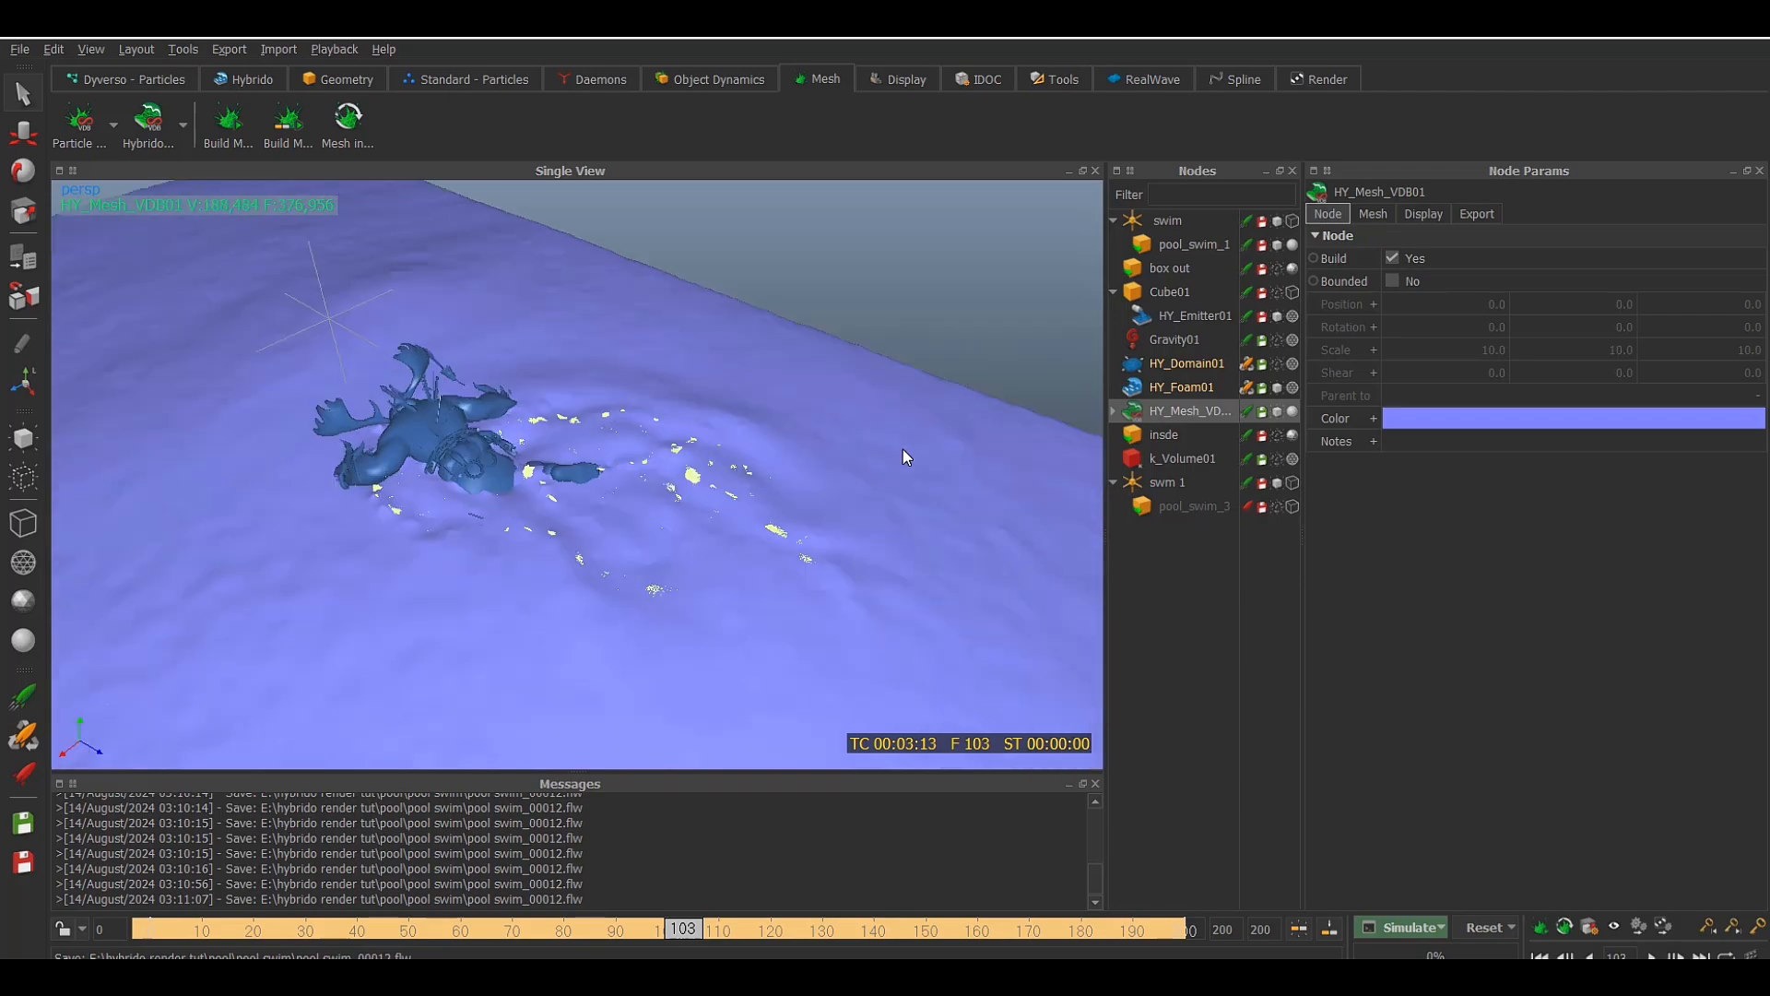
Compare the HY_Domain01 particles and foam with the mesh by temporarily displaying the domain instead of HY_Mesh_VDB01
{"action": "scroll", "coordinate": [904, 450], "scroll_direction": "up", "scroll_amount": 3}
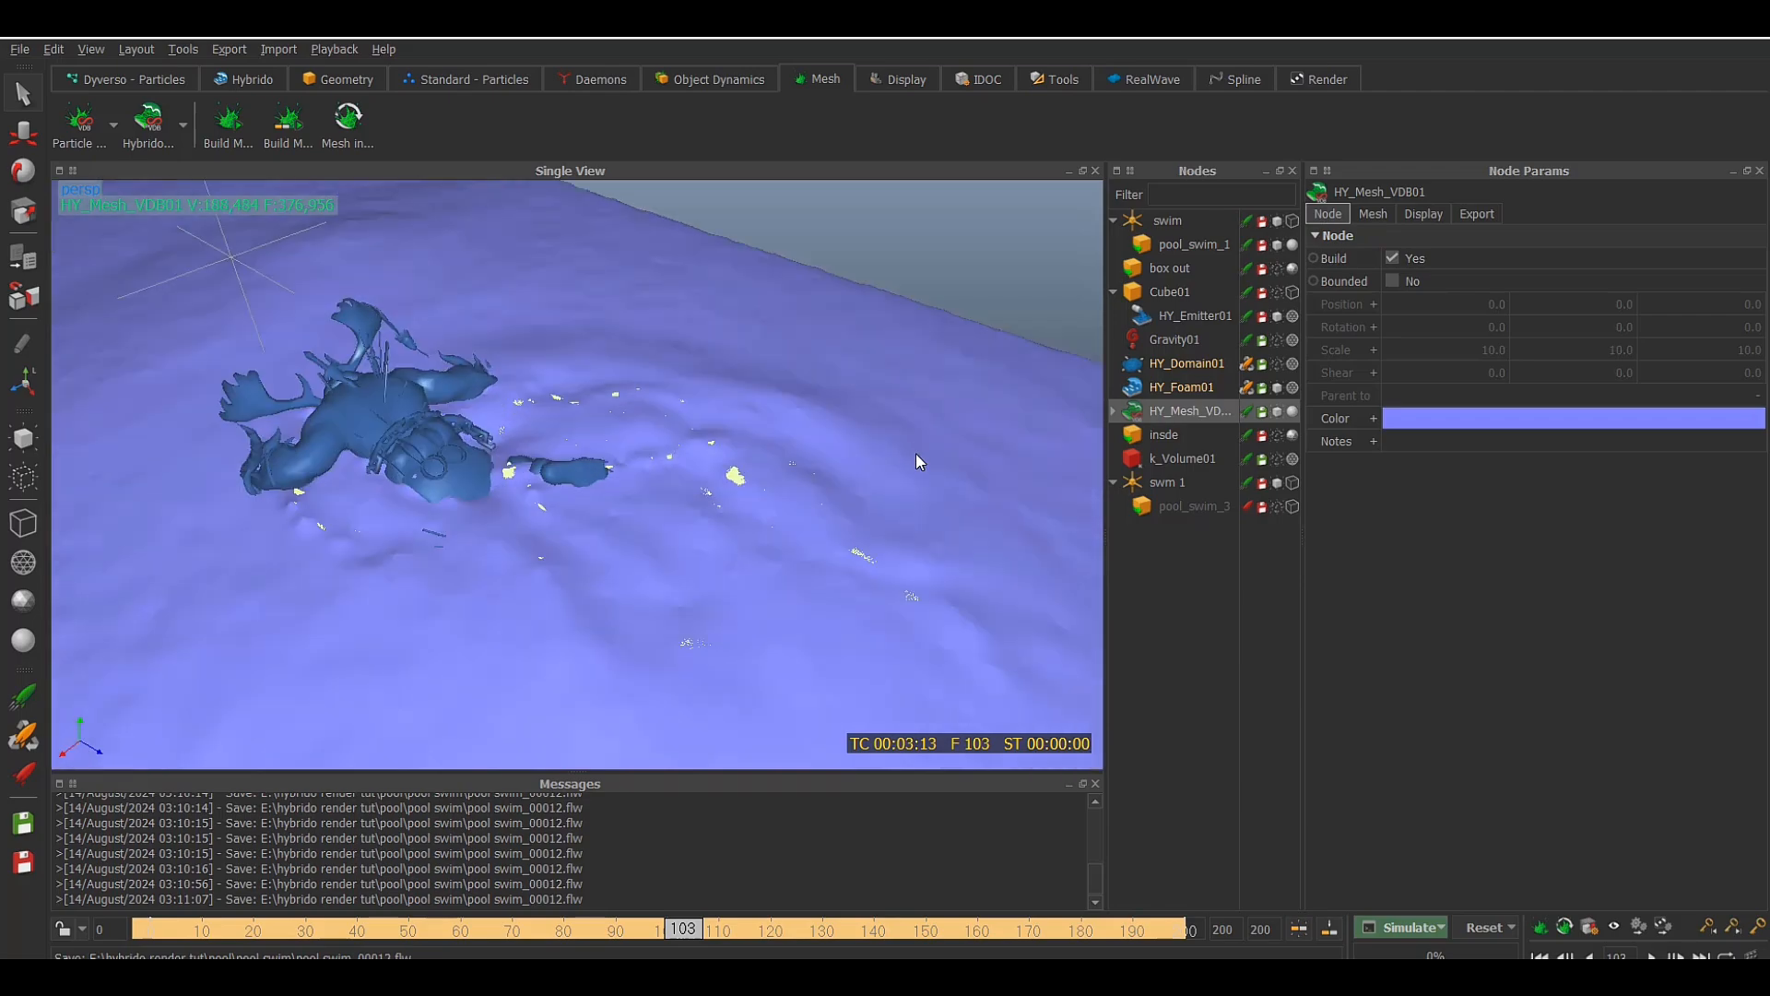
{"action": "left_click", "coordinate": [1277, 411]}
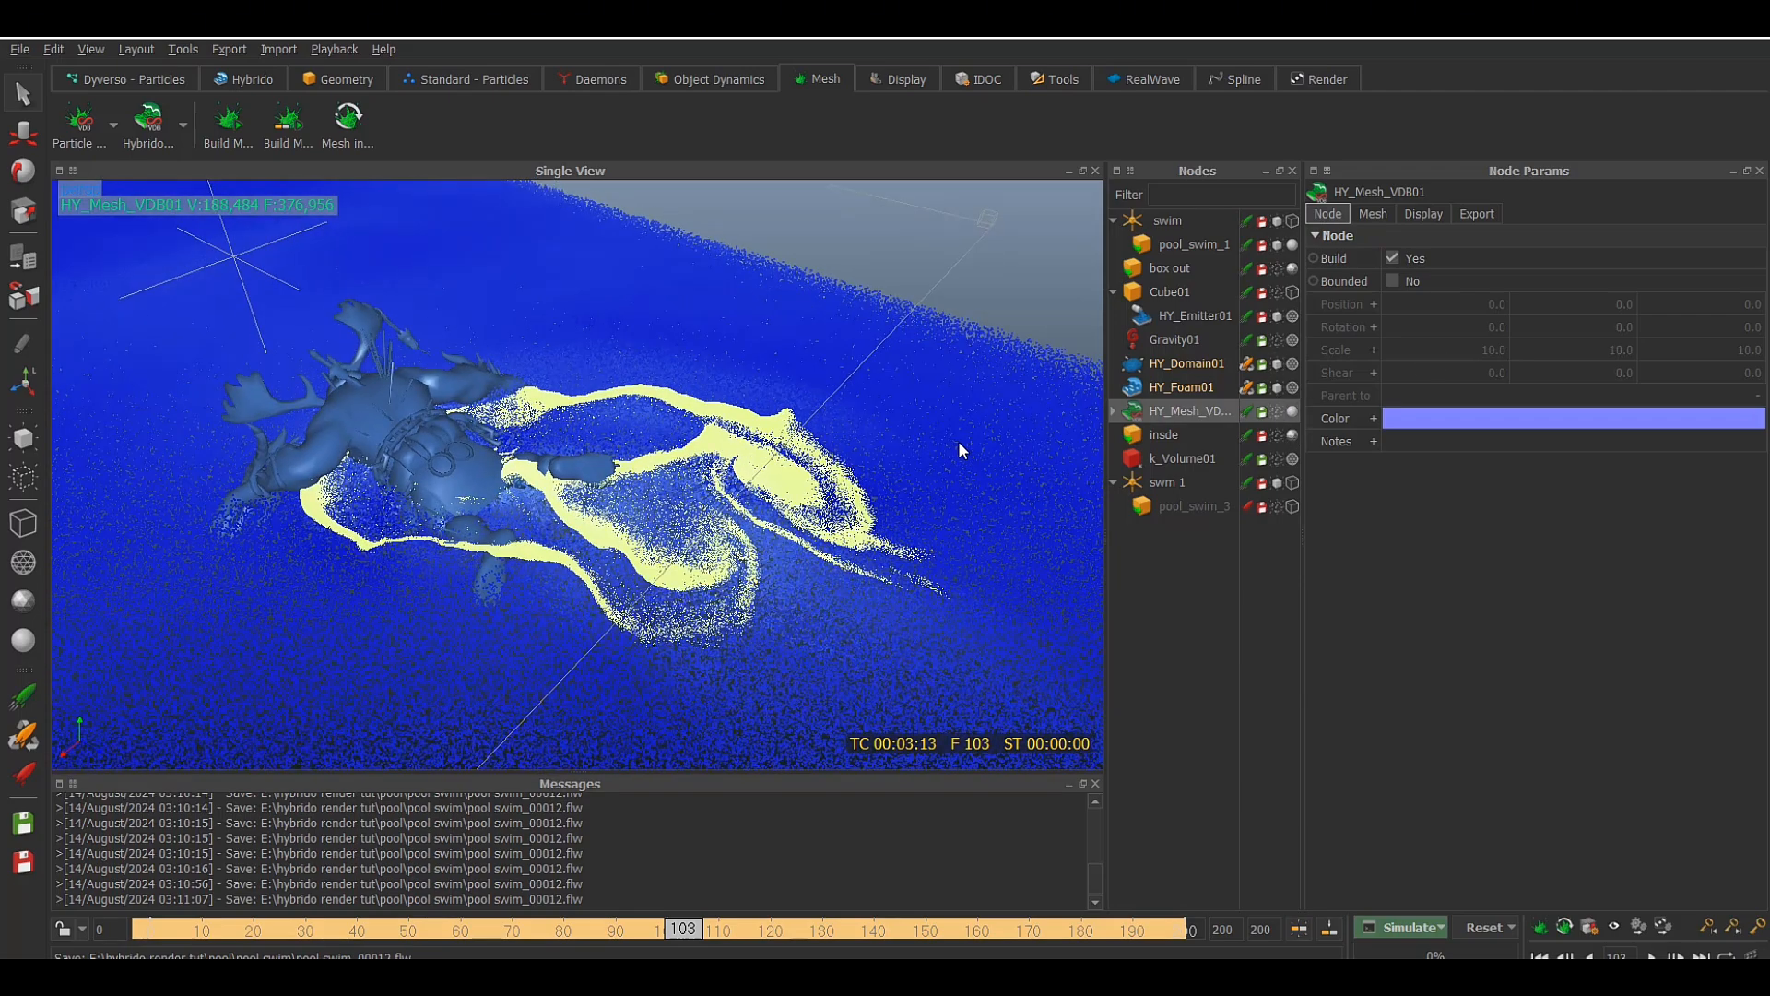
{"action": "left_click_drag", "start_coordinate": [959, 441], "coordinate": [1004, 394], "text": "alt"}
{"action": "left_click_drag", "start_coordinate": [989, 438], "coordinate": [944, 461], "text": "alt"}
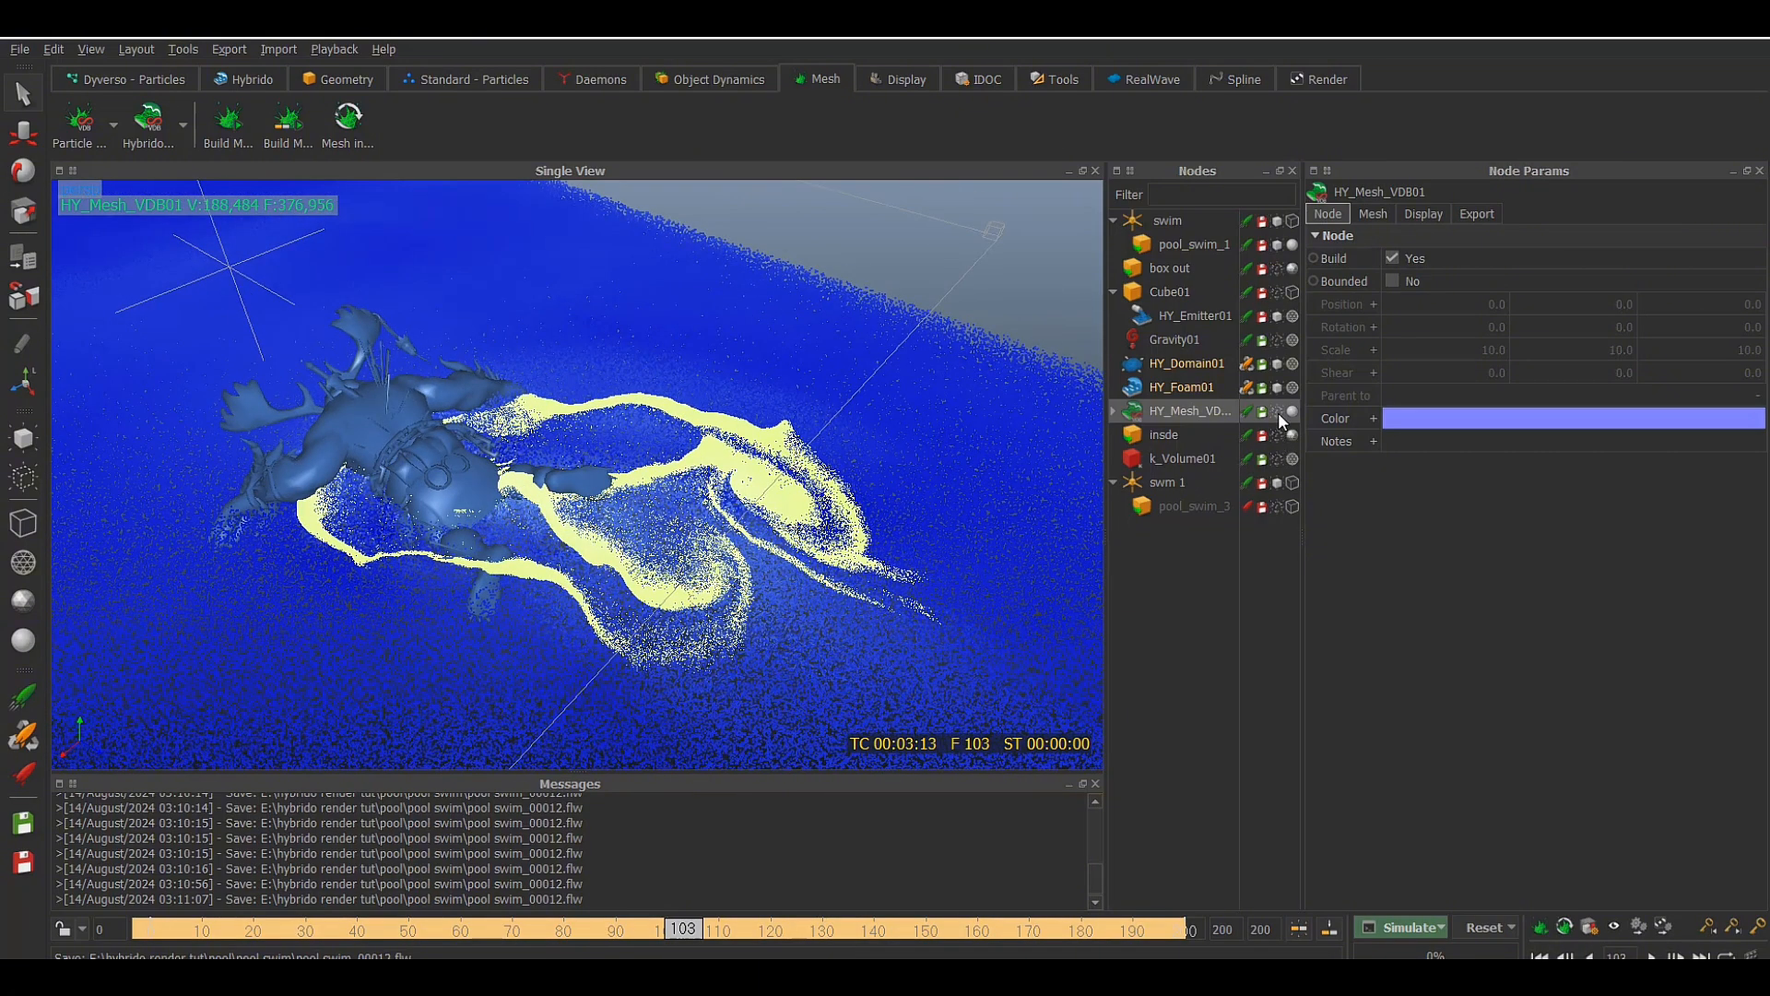
{"action": "left_click", "coordinate": [1275, 366]}
{"action": "left_click", "coordinate": [1277, 411]}
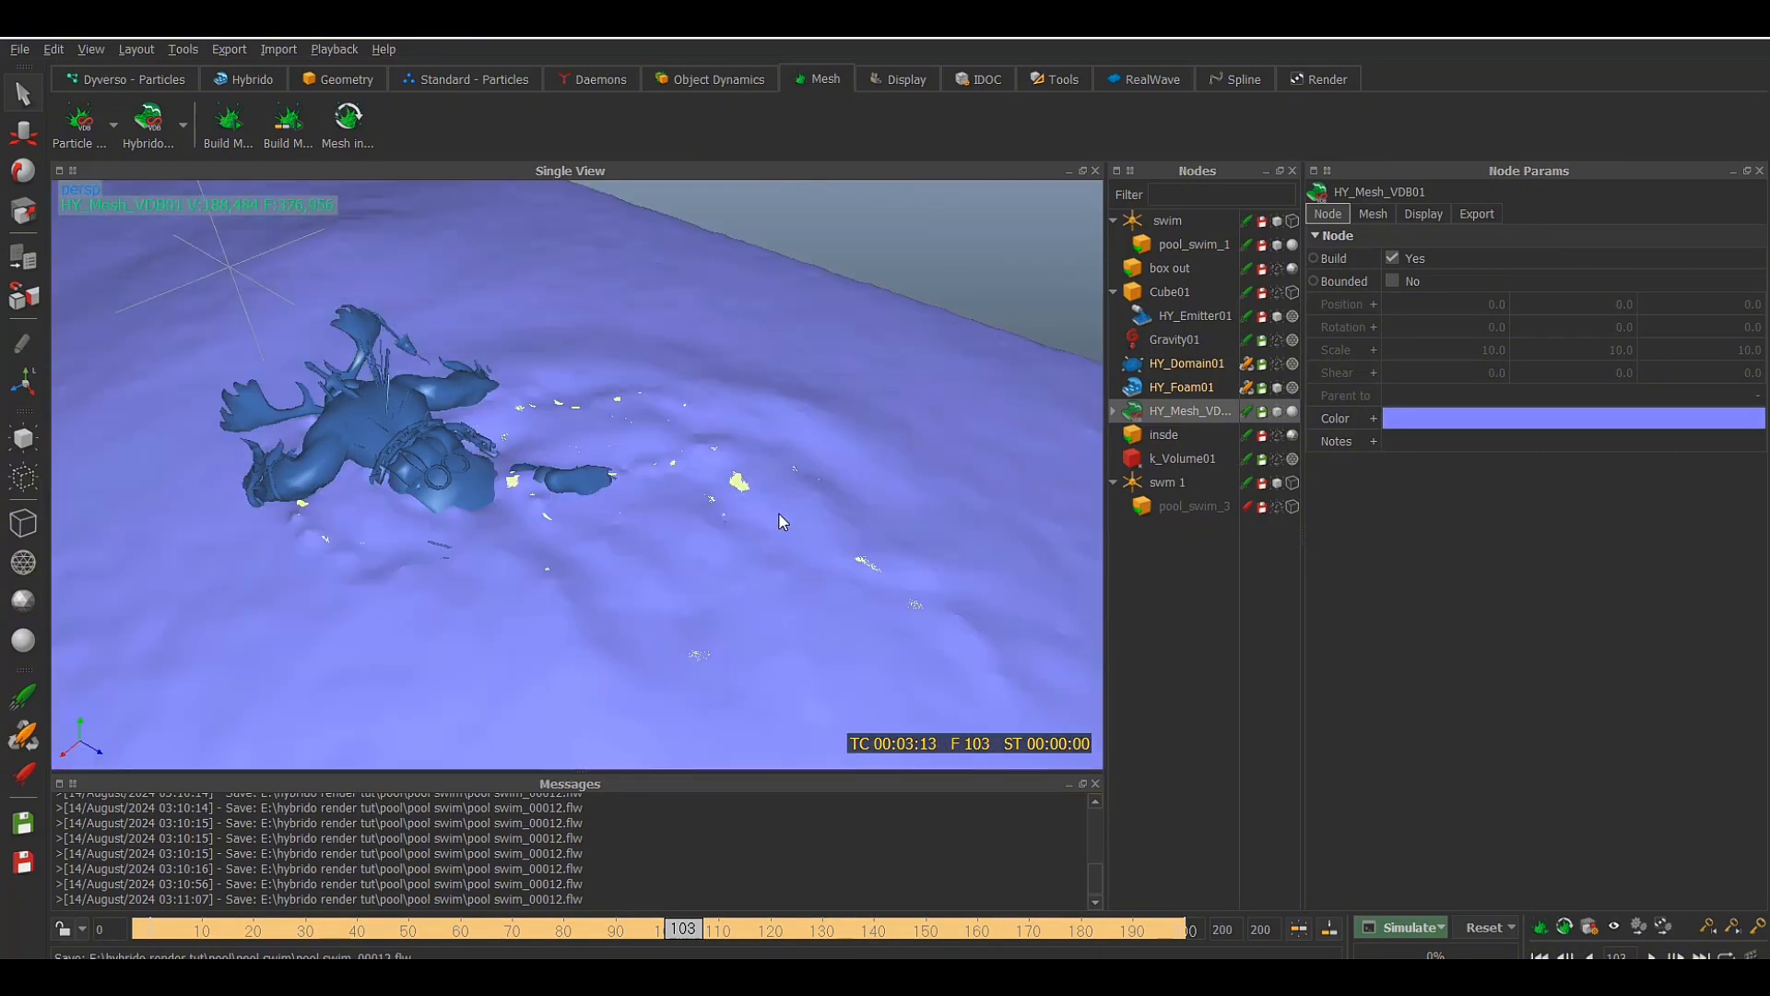
{"action": "scroll", "coordinate": [780, 515], "scroll_direction": "up", "scroll_amount": 3}
{"action": "scroll", "coordinate": [779, 521], "scroll_direction": "down", "scroll_amount": 2}
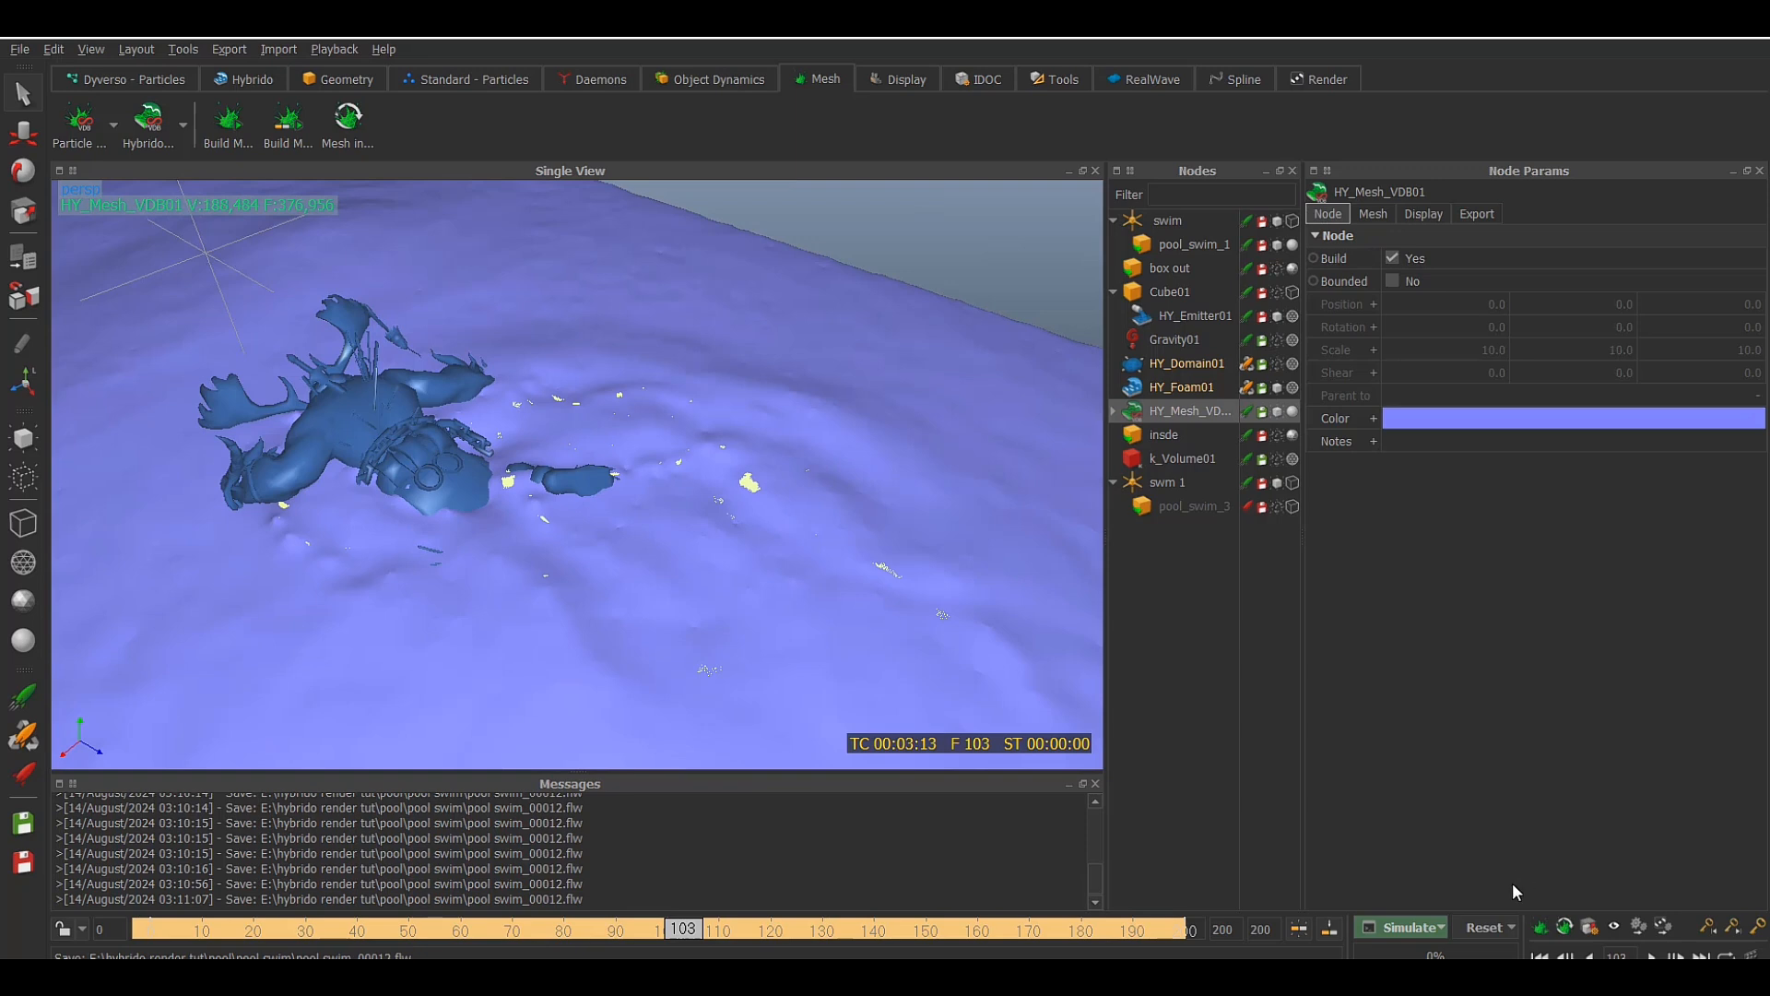
Return to frame 0 and select HY_Foam01 together with HY_Mesh_VDB01
{"action": "left_click", "coordinate": [1540, 957]}
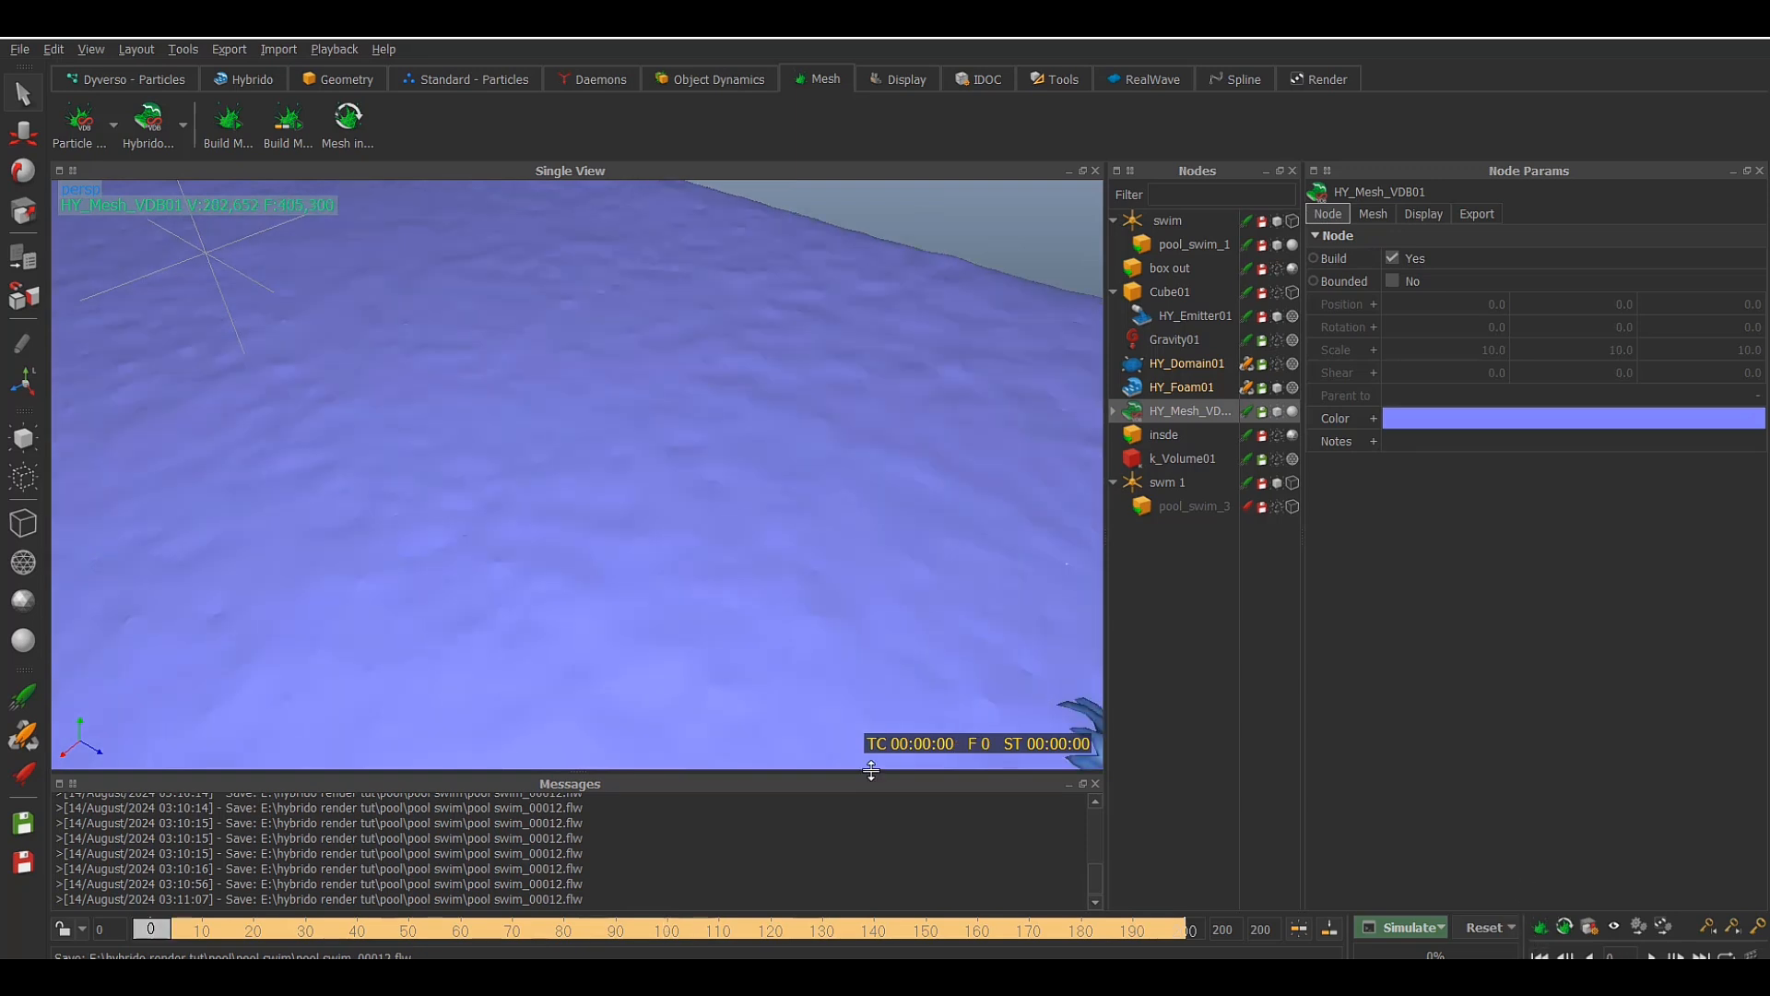
{"action": "scroll", "coordinate": [838, 612], "scroll_direction": "down", "scroll_amount": 5}
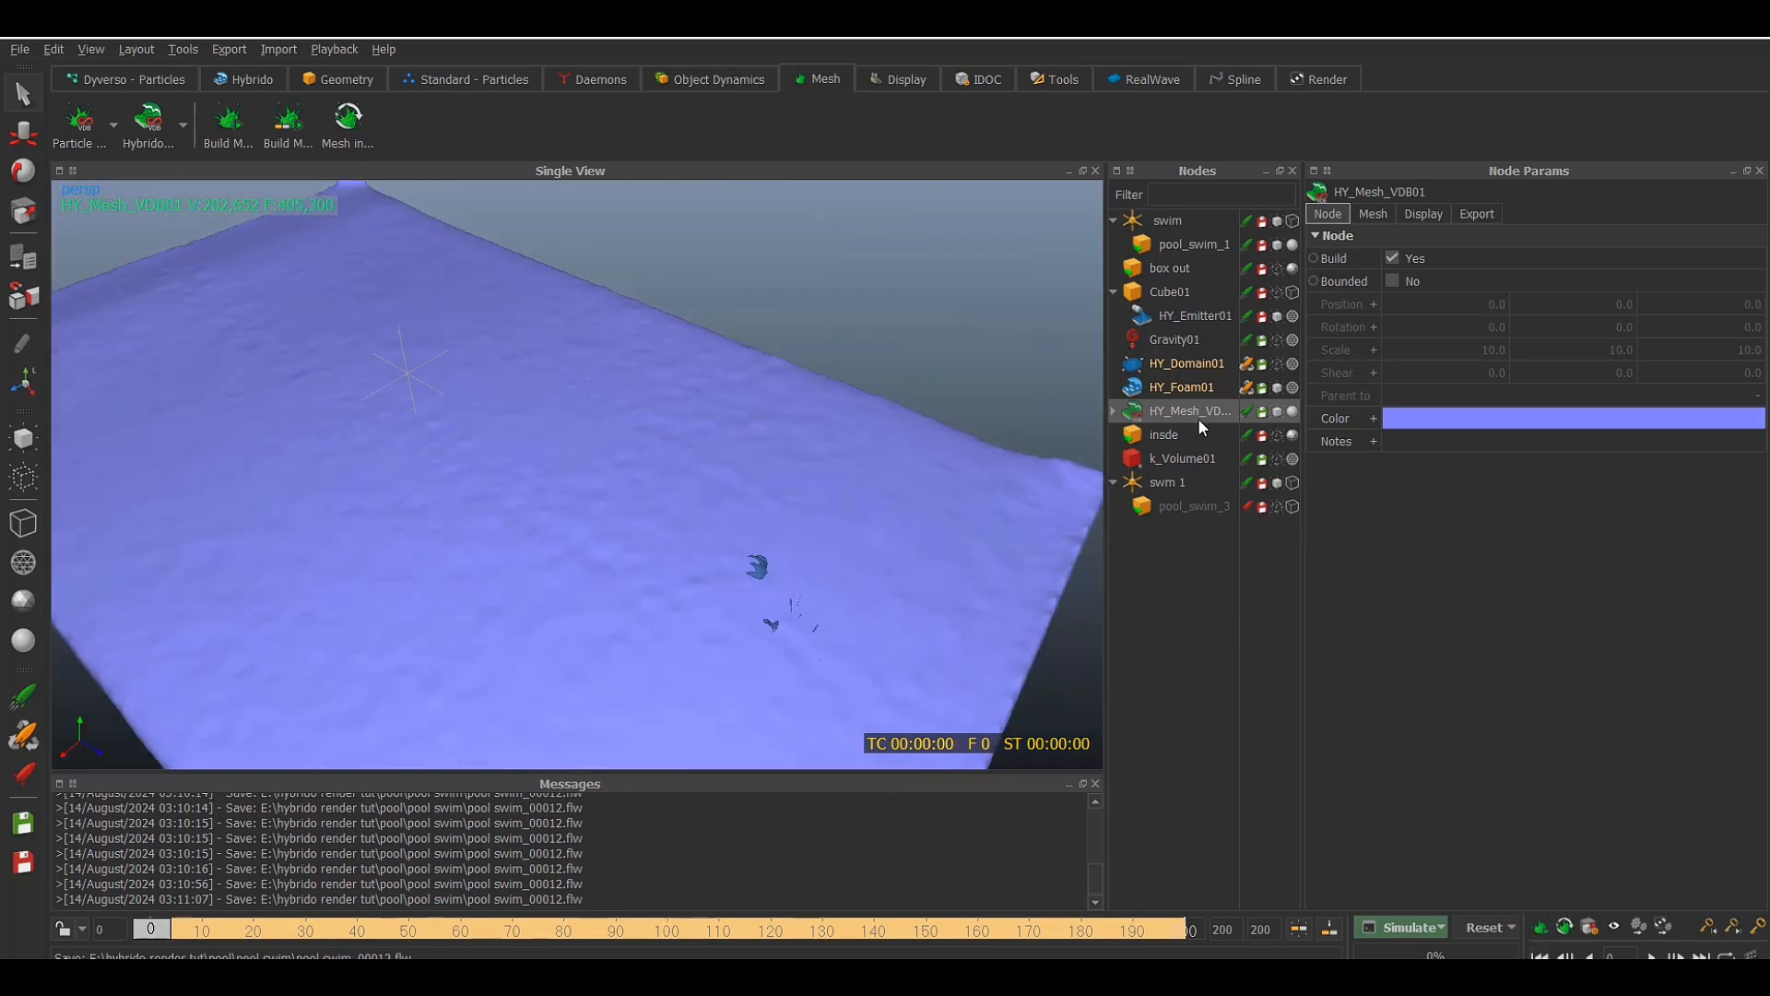
{"action": "left_click", "coordinate": [1204, 391], "text": "ctrl"}
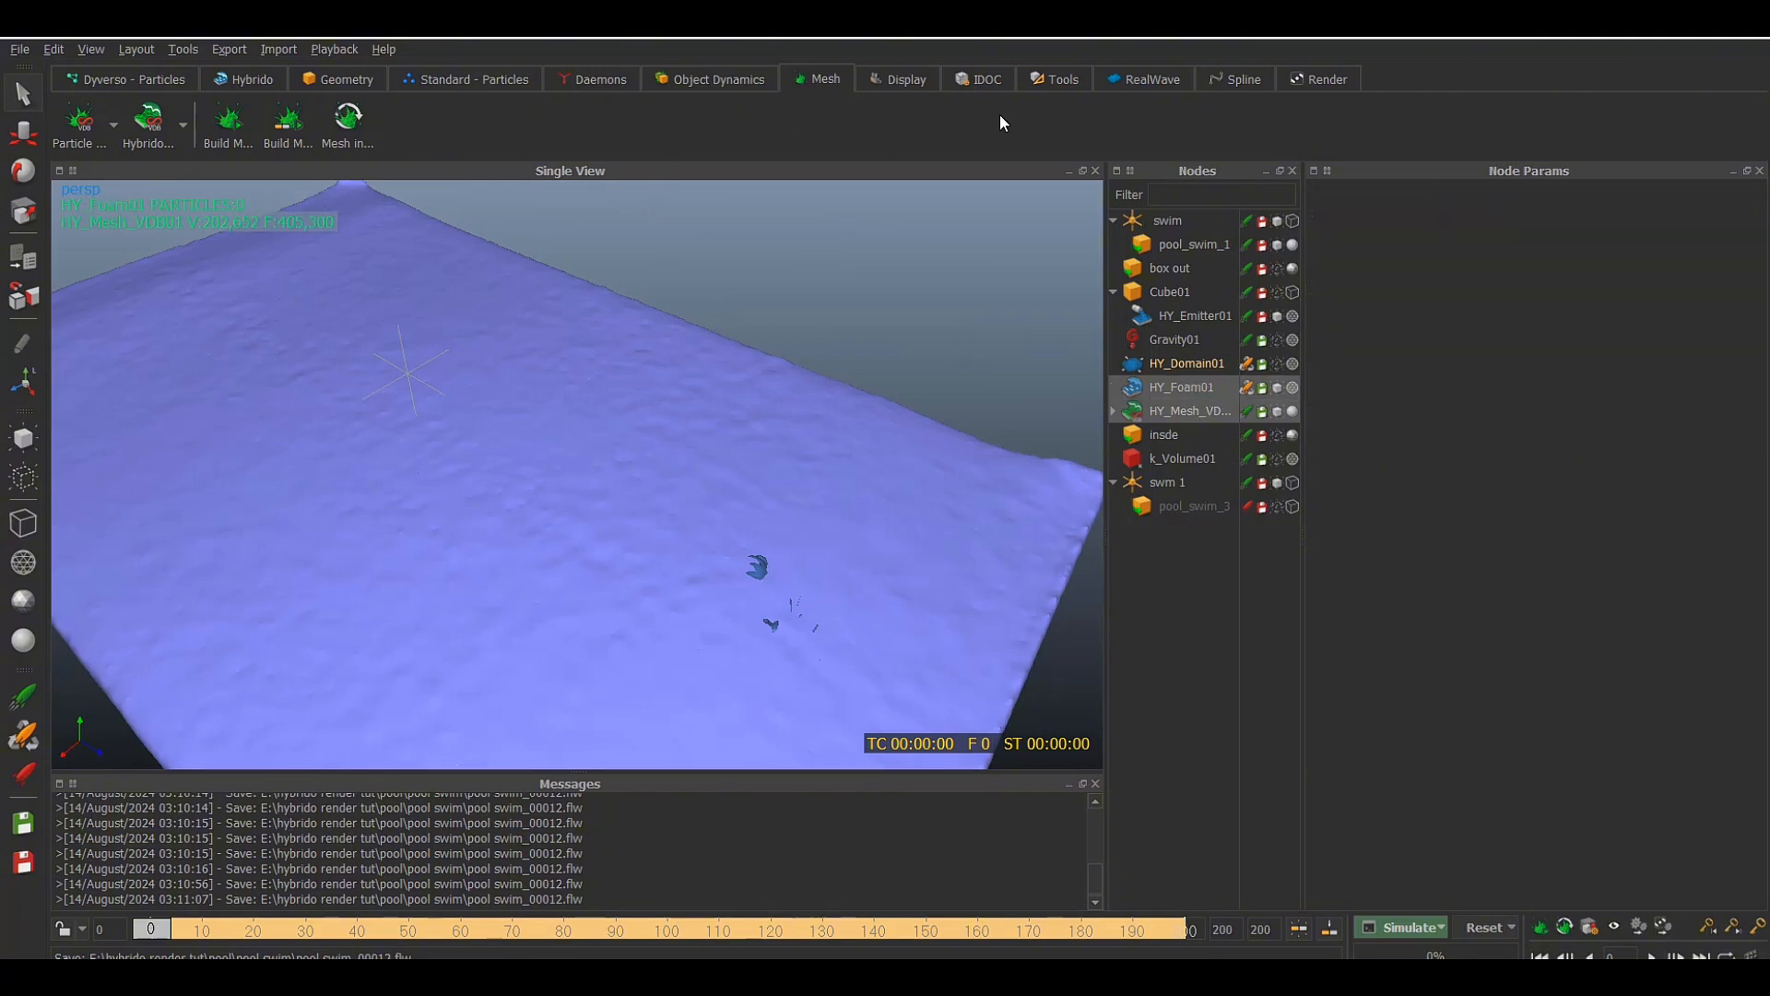
Snap the HY_Foam01 particles to the HY_Mesh_VDB01 surface with the Snap Foam Particles Sequence tool
{"action": "left_click", "coordinate": [252, 79]}
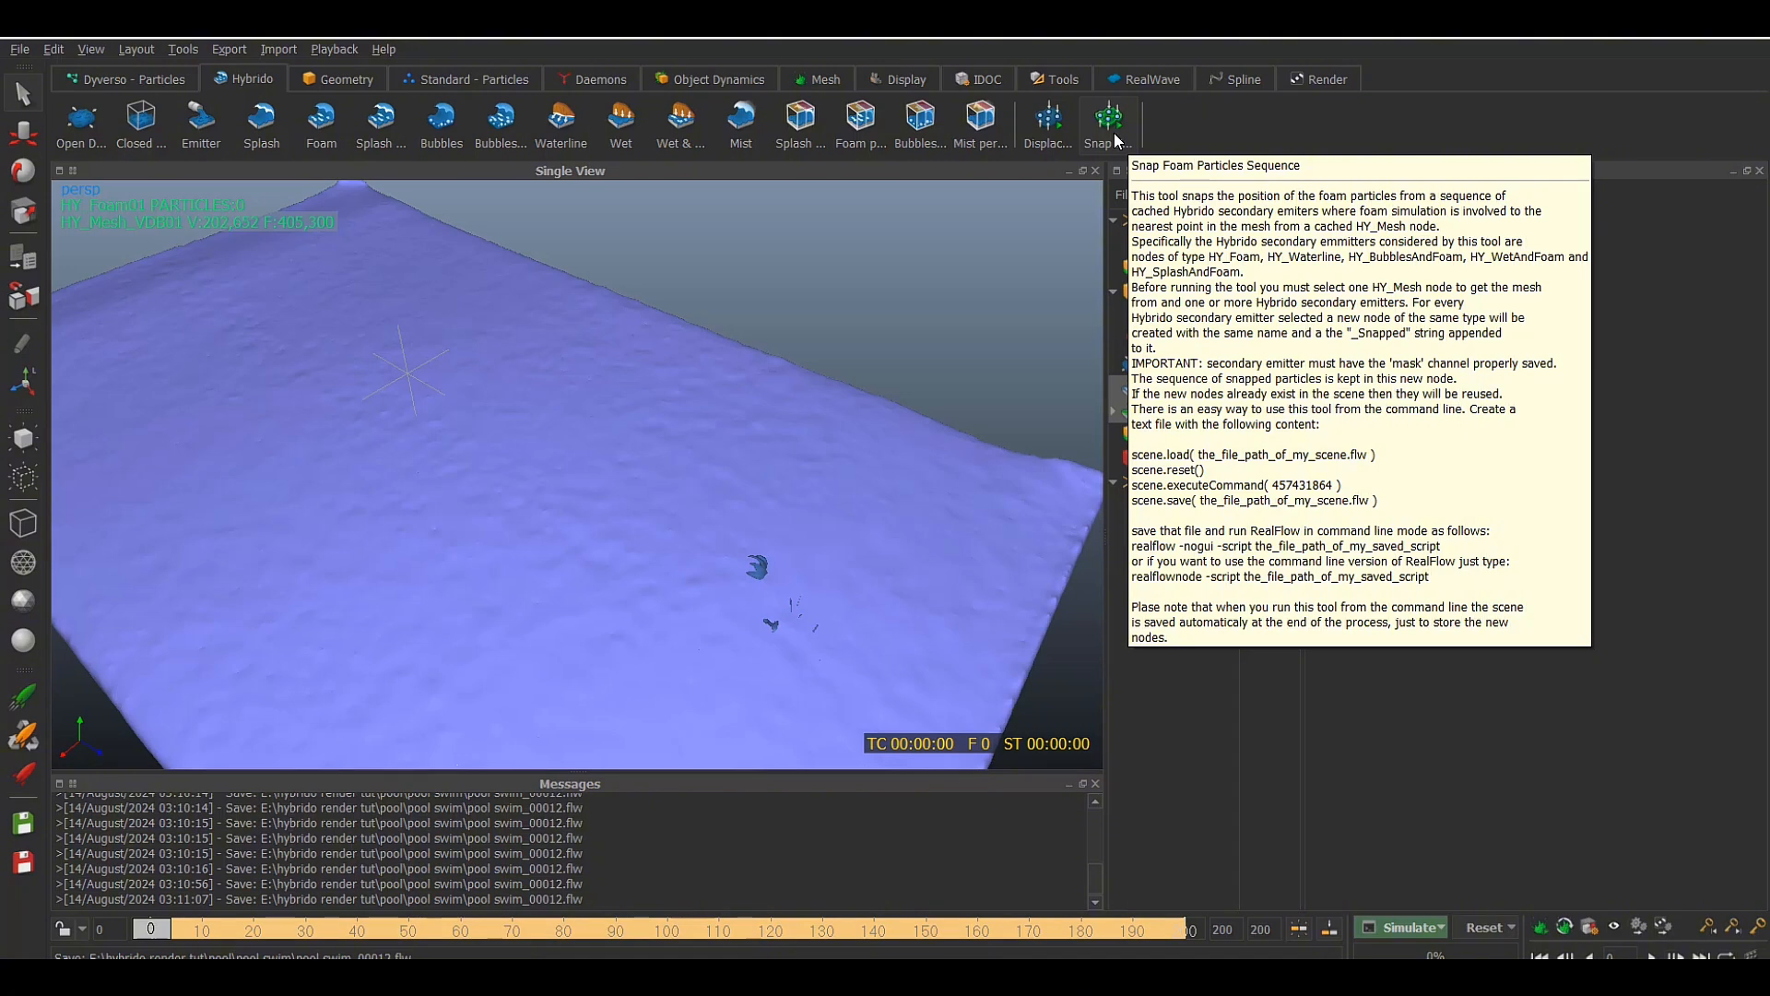
{"action": "left_click", "coordinate": [1111, 124]}
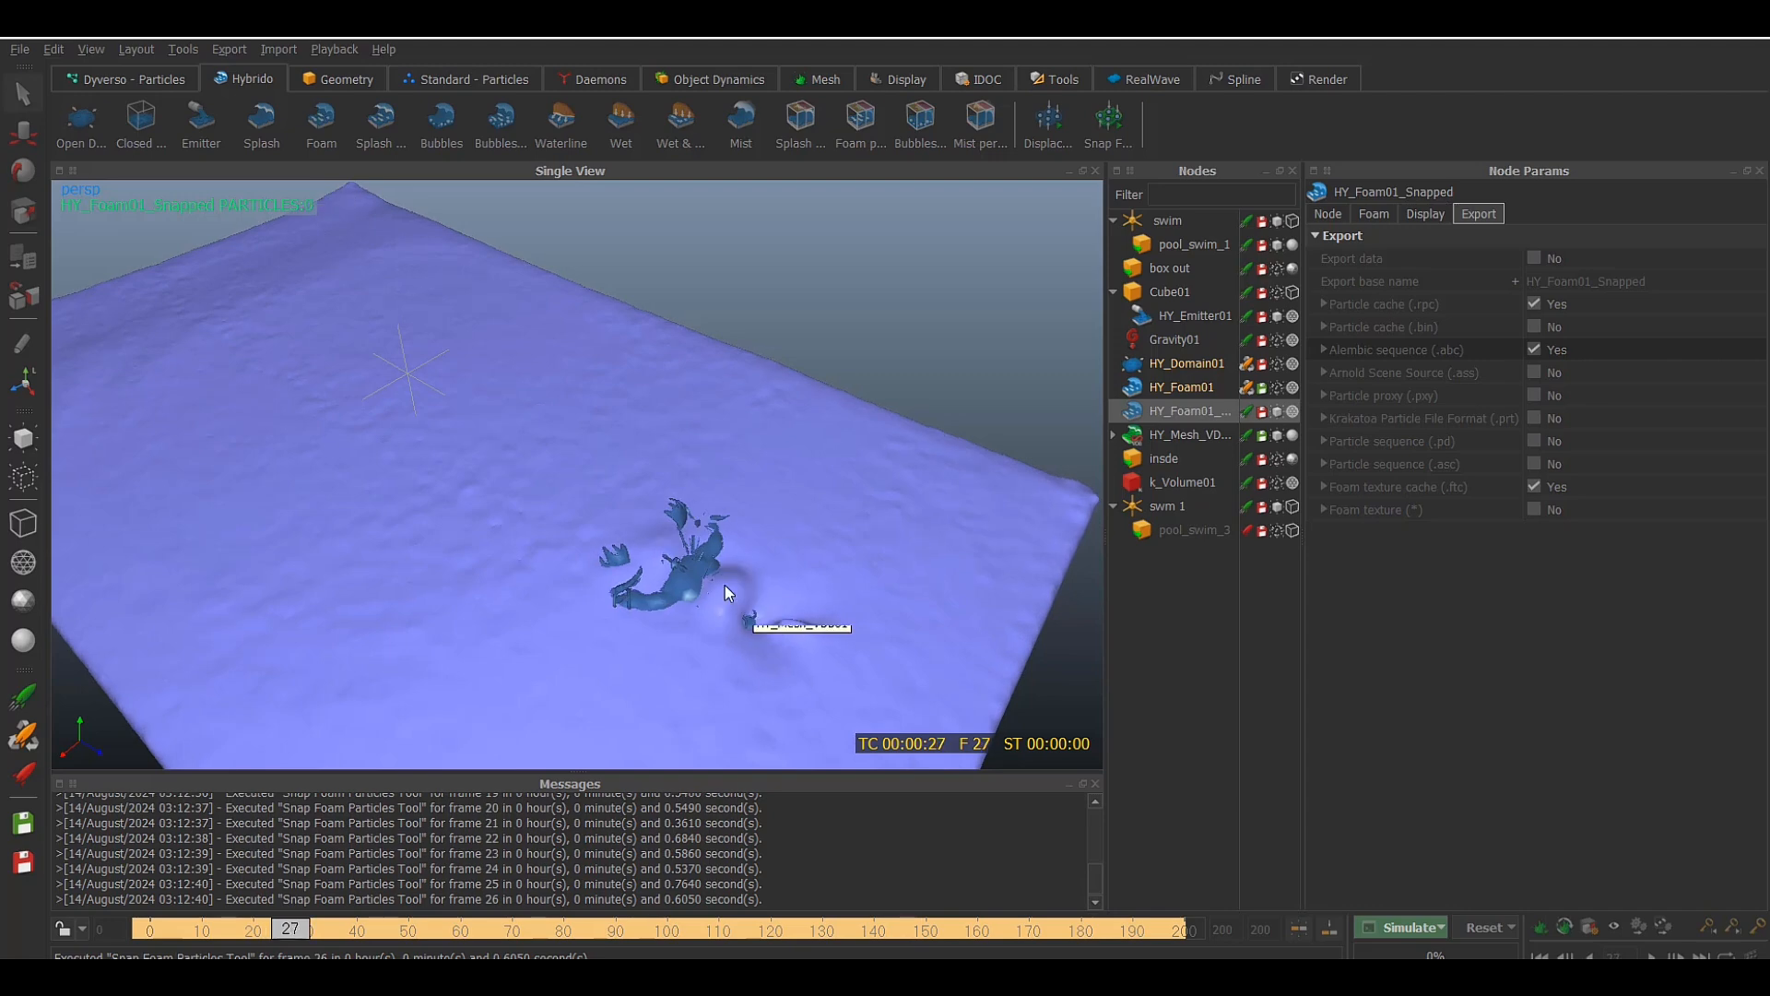
{"action": "scroll", "coordinate": [811, 619], "scroll_direction": "down", "scroll_amount": 2}
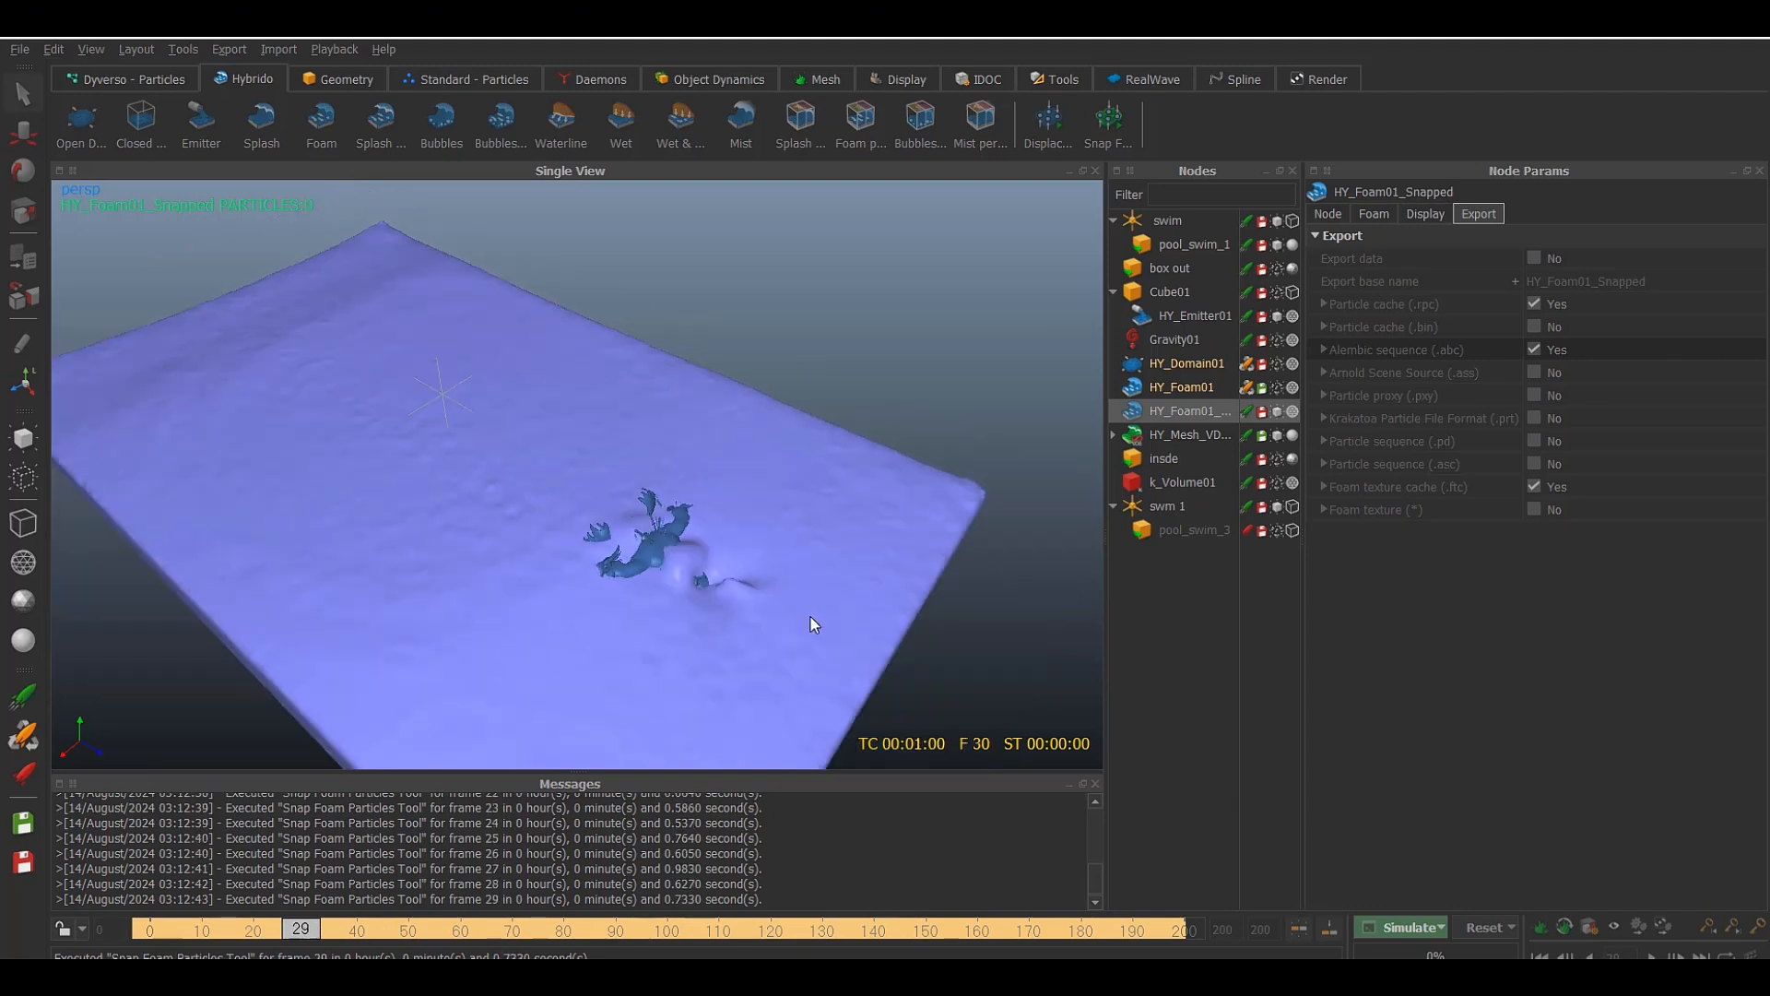
{"action": "scroll", "coordinate": [811, 619], "scroll_direction": "up", "scroll_amount": 5}
{"action": "scroll", "coordinate": [738, 586], "scroll_direction": "down", "scroll_amount": 3}
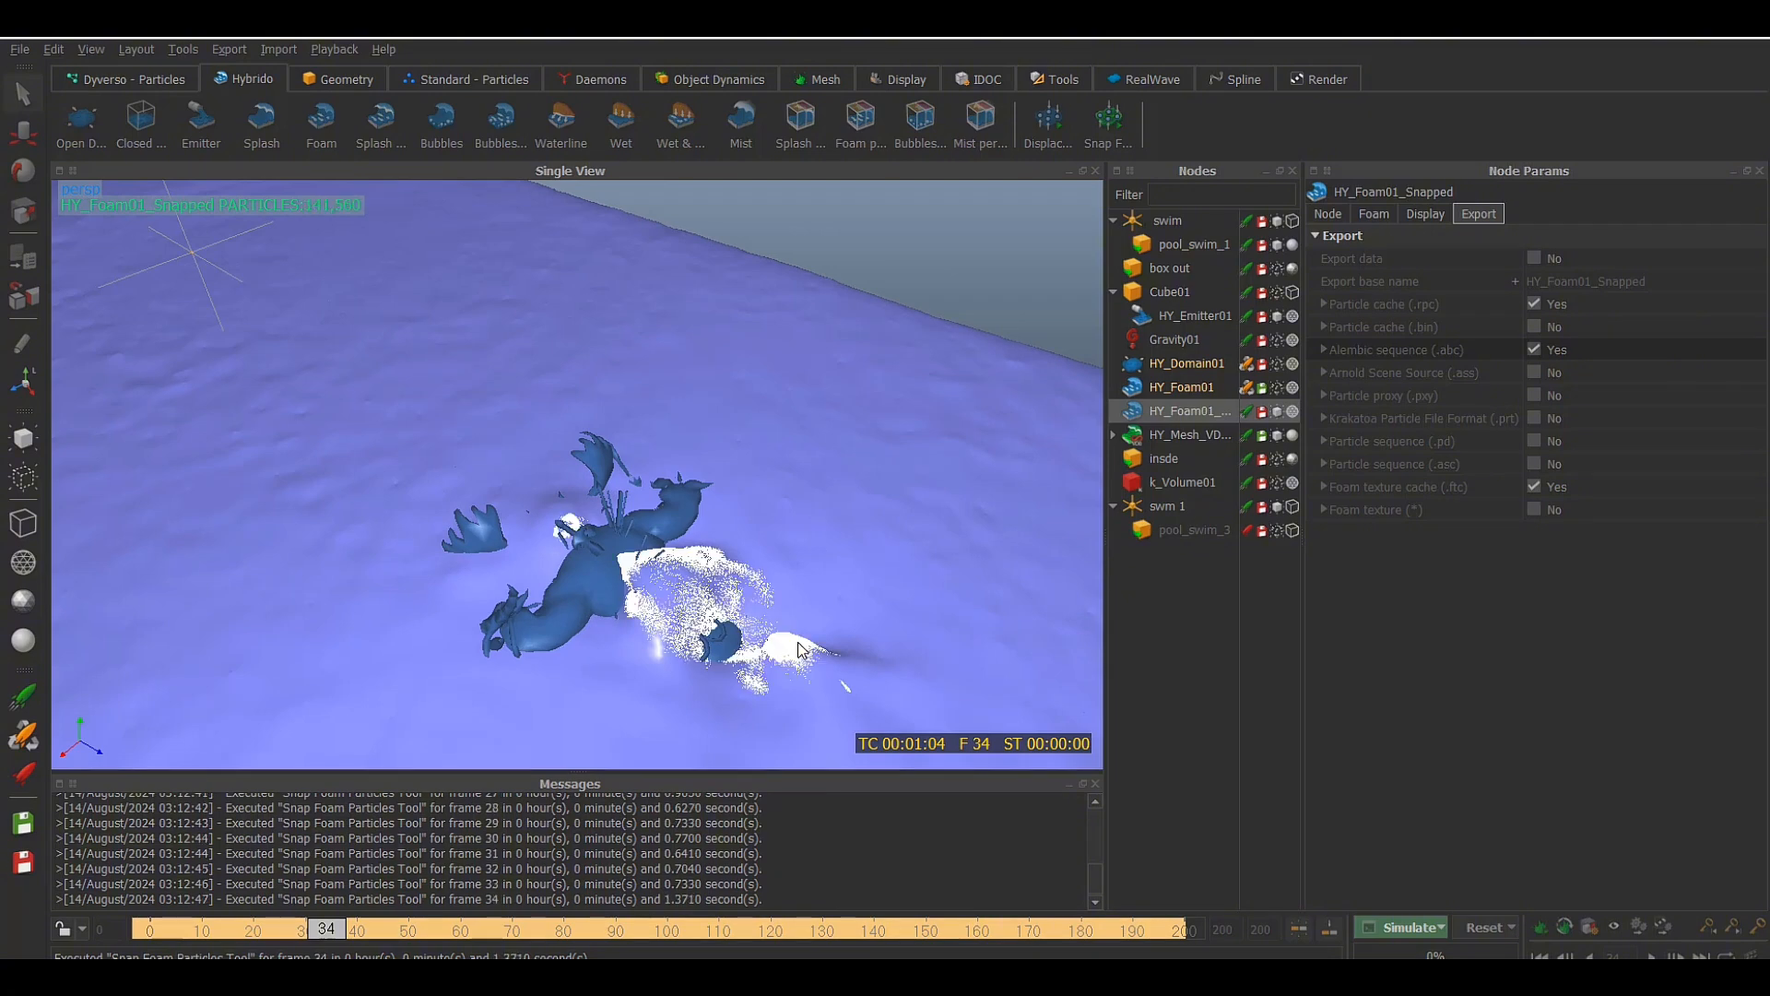
{"action": "scroll", "coordinate": [799, 642], "scroll_direction": "up", "scroll_amount": 4}
{"action": "scroll", "coordinate": [798, 642], "scroll_direction": "down", "scroll_amount": 3}
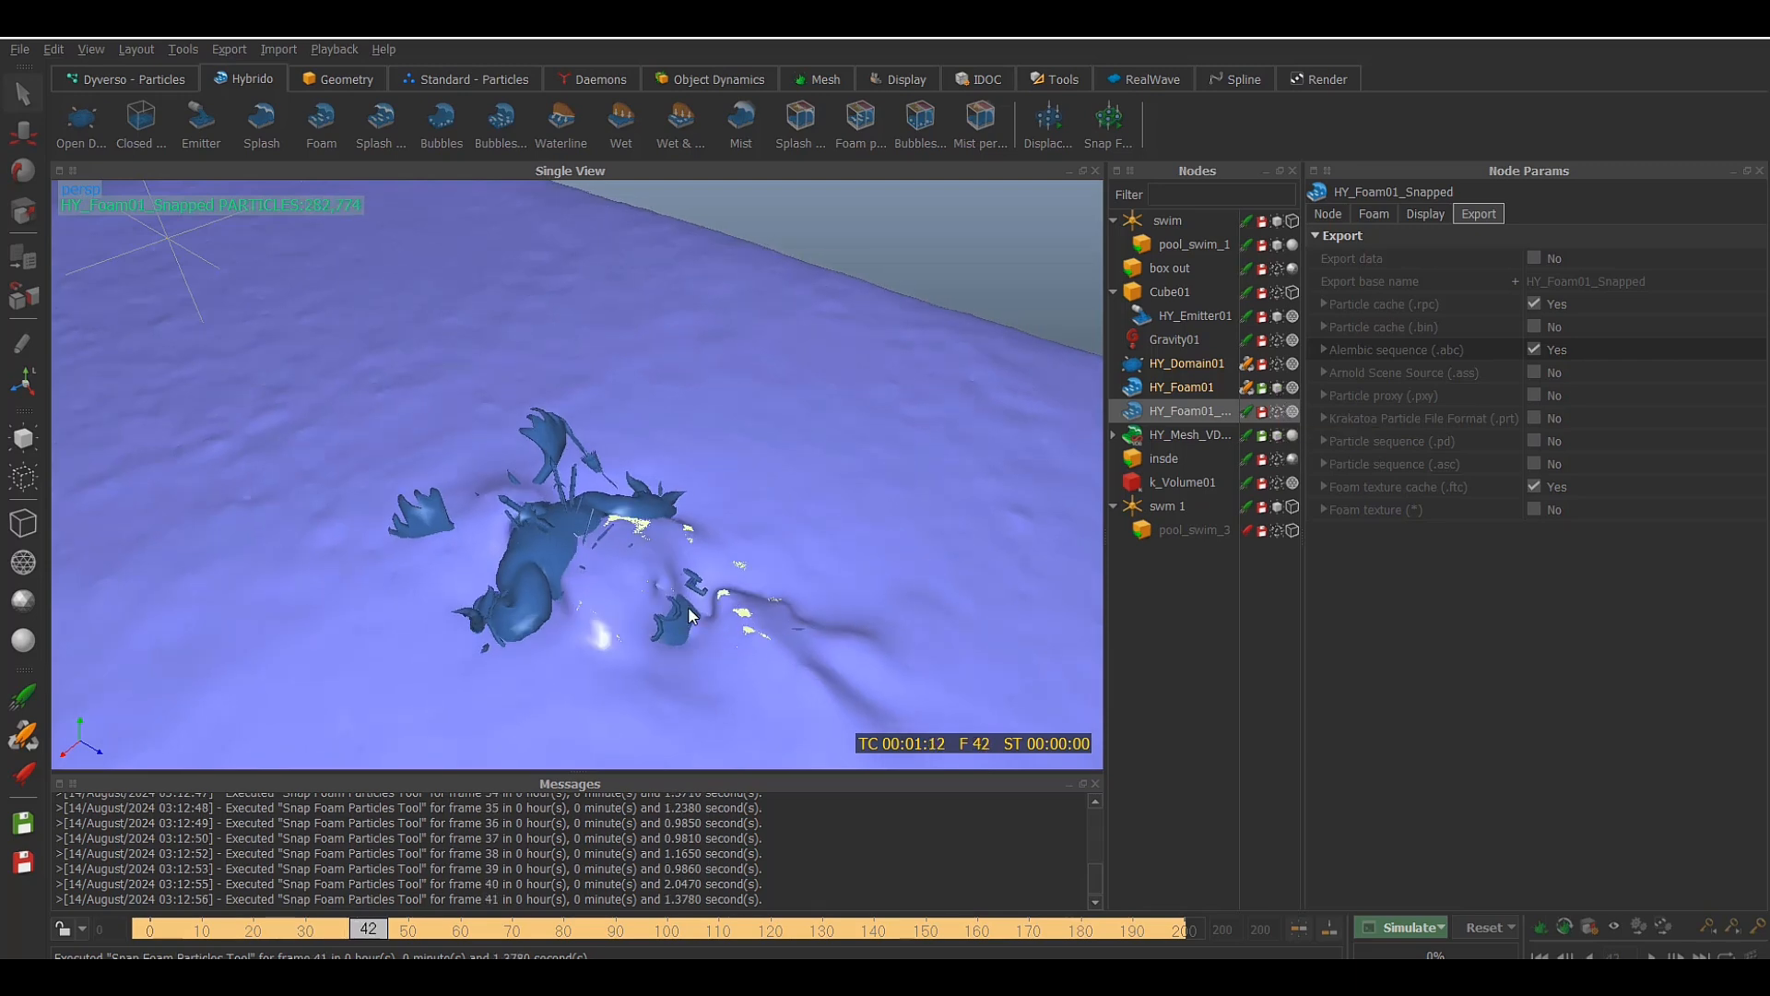
Toggle the display of HY_Foam01_Snapped to compare the water mesh with and without the snapped foam, and leave that node selected
{"action": "left_click", "coordinate": [1277, 411]}
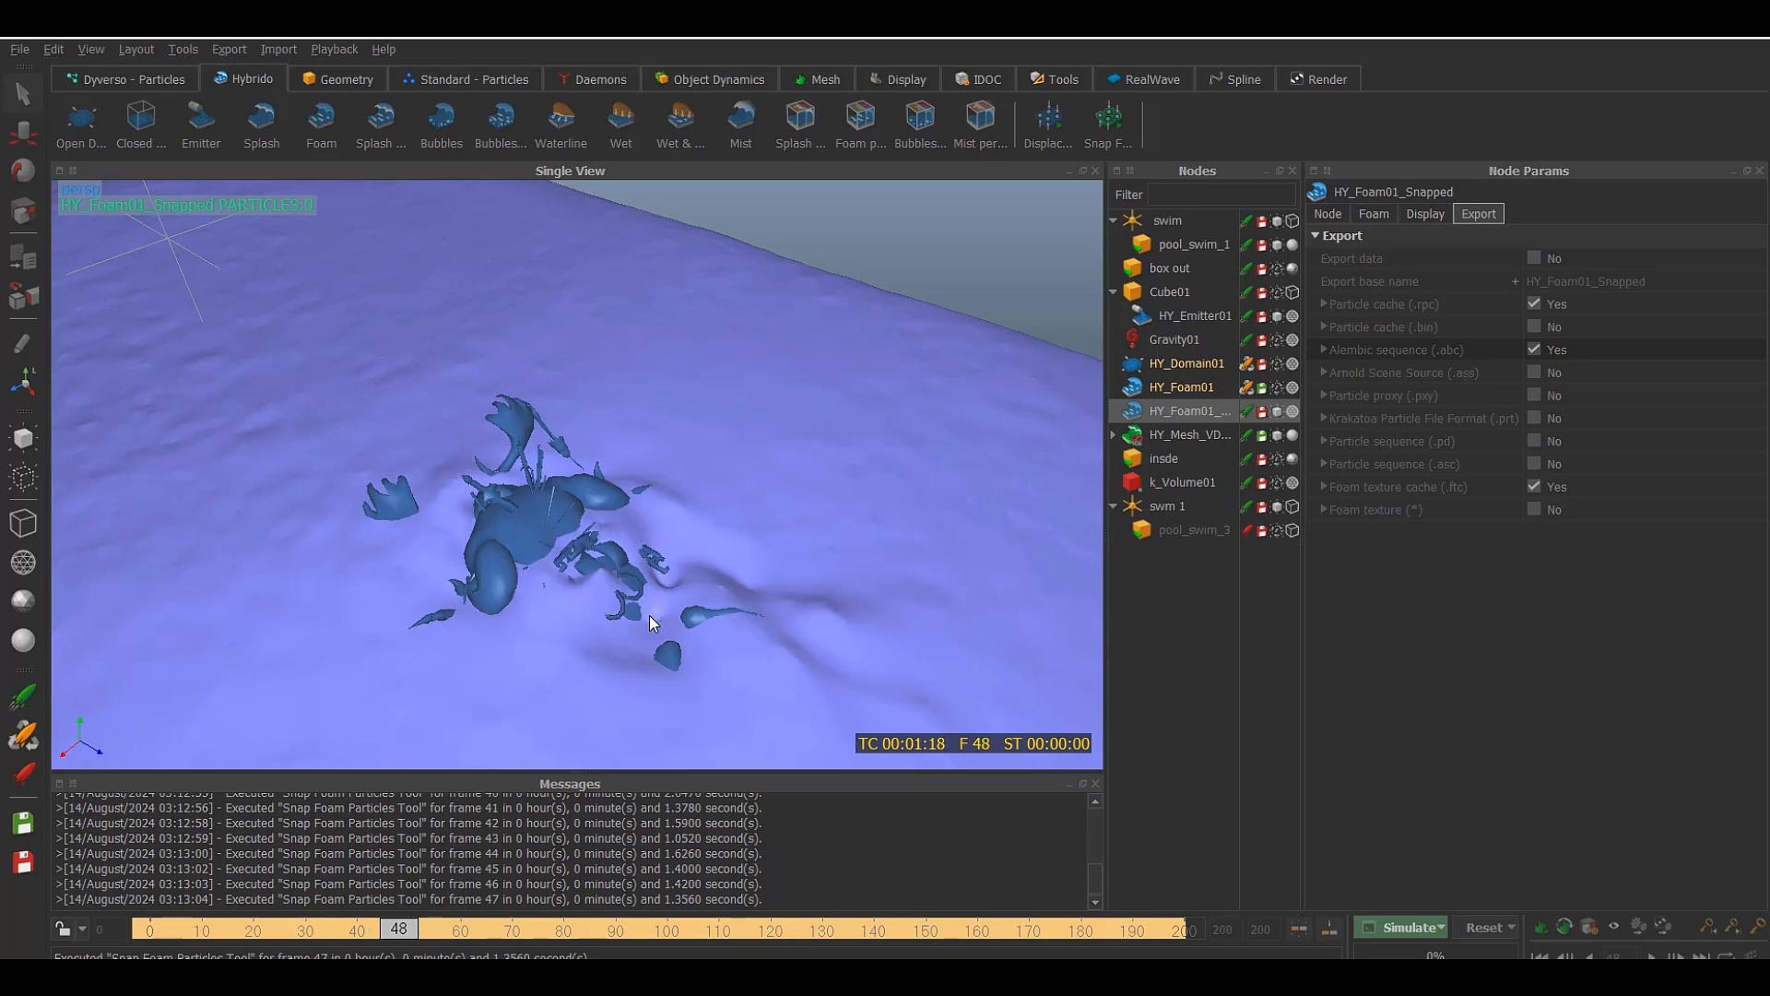
{"action": "scroll", "coordinate": [649, 616], "scroll_direction": "down", "scroll_amount": 3}
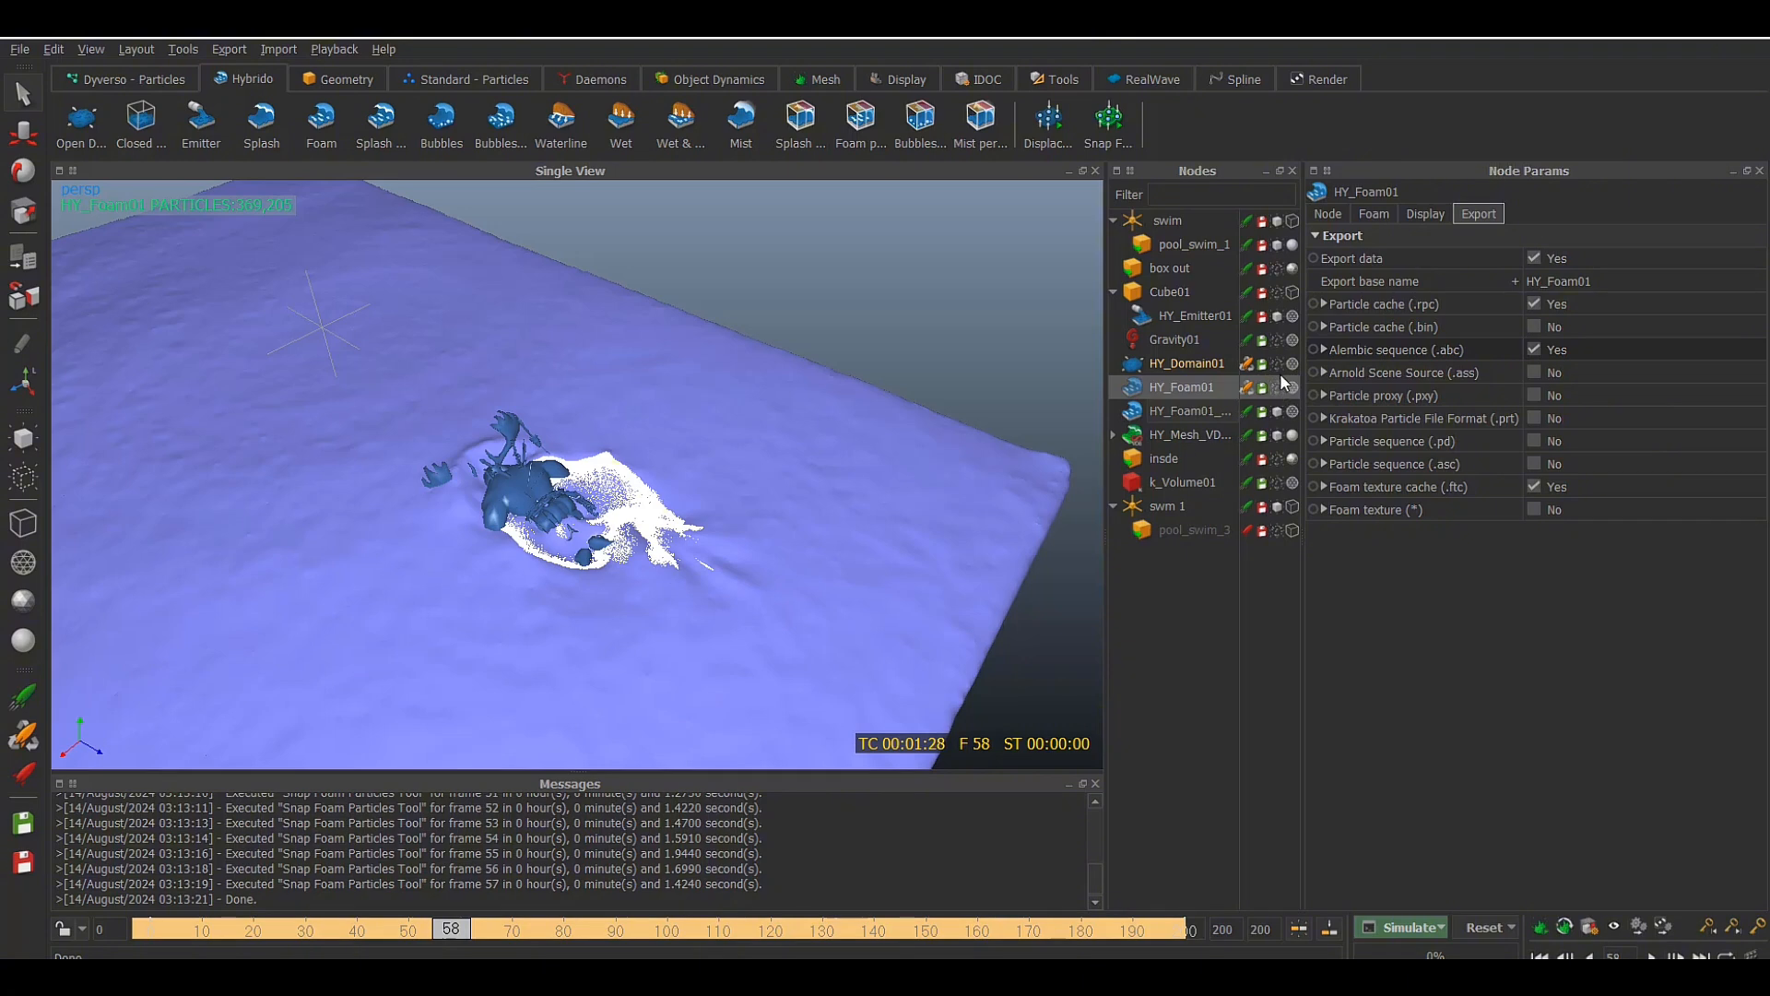
{"action": "left_click", "coordinate": [1277, 411]}
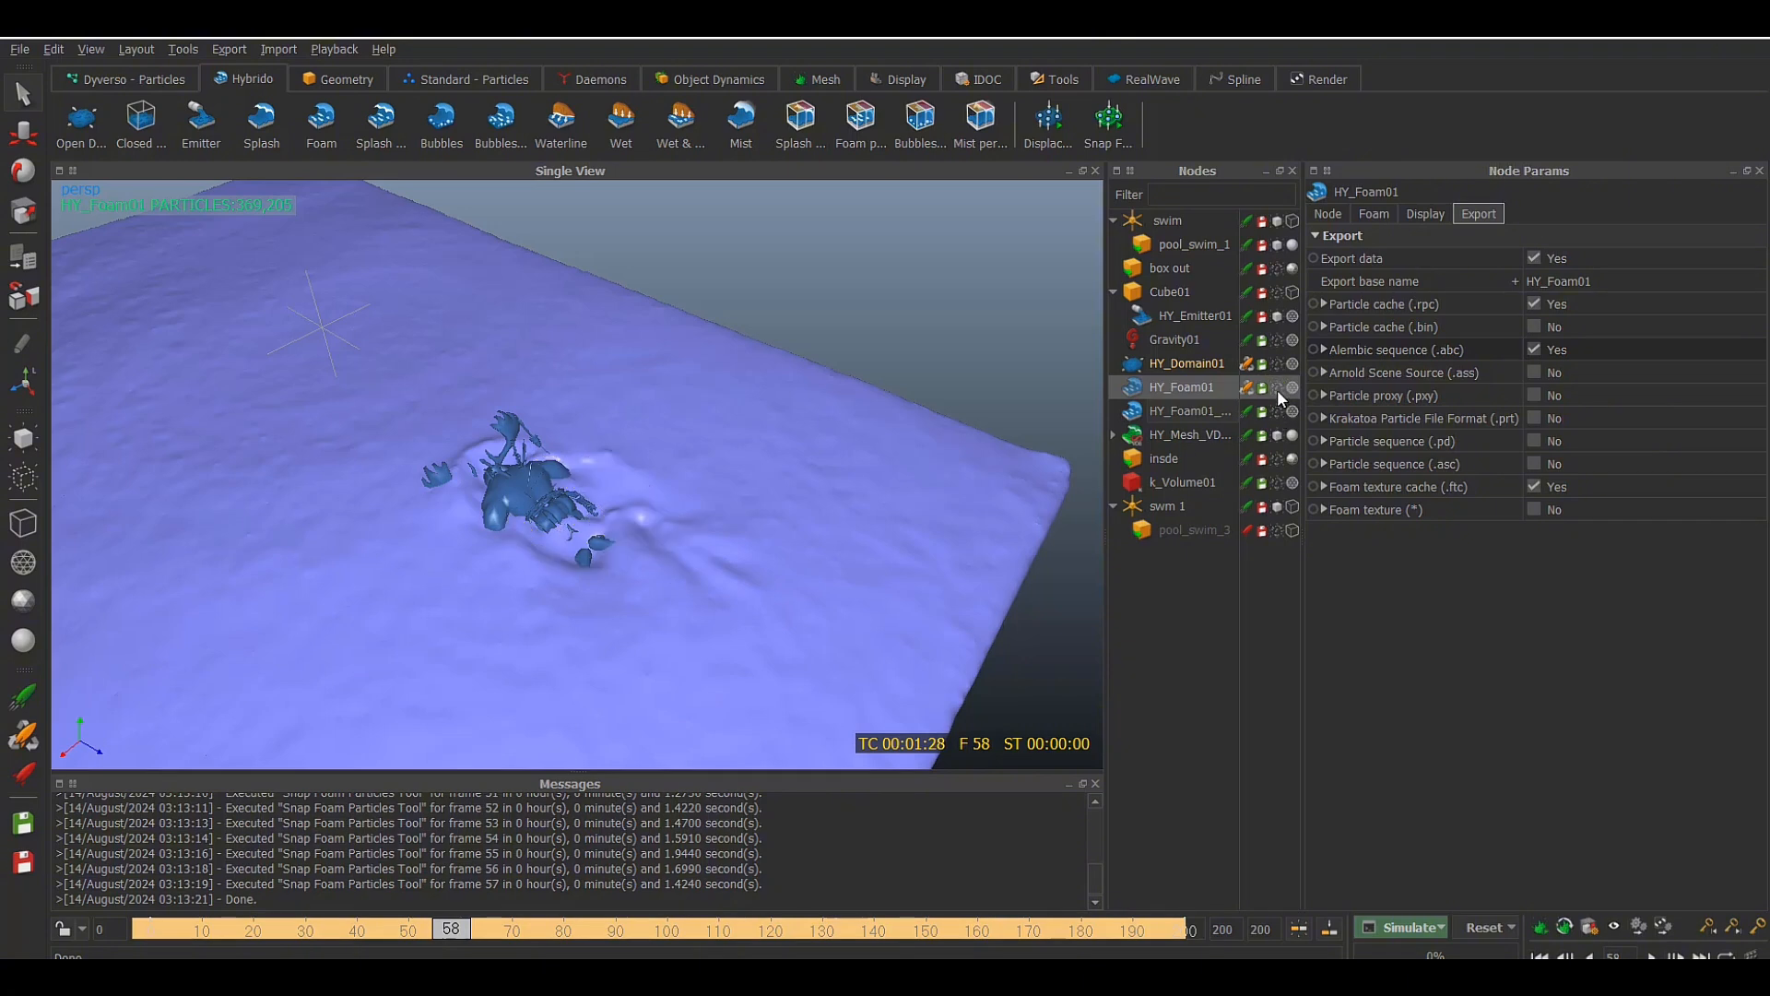
{"action": "left_click", "coordinate": [1278, 412]}
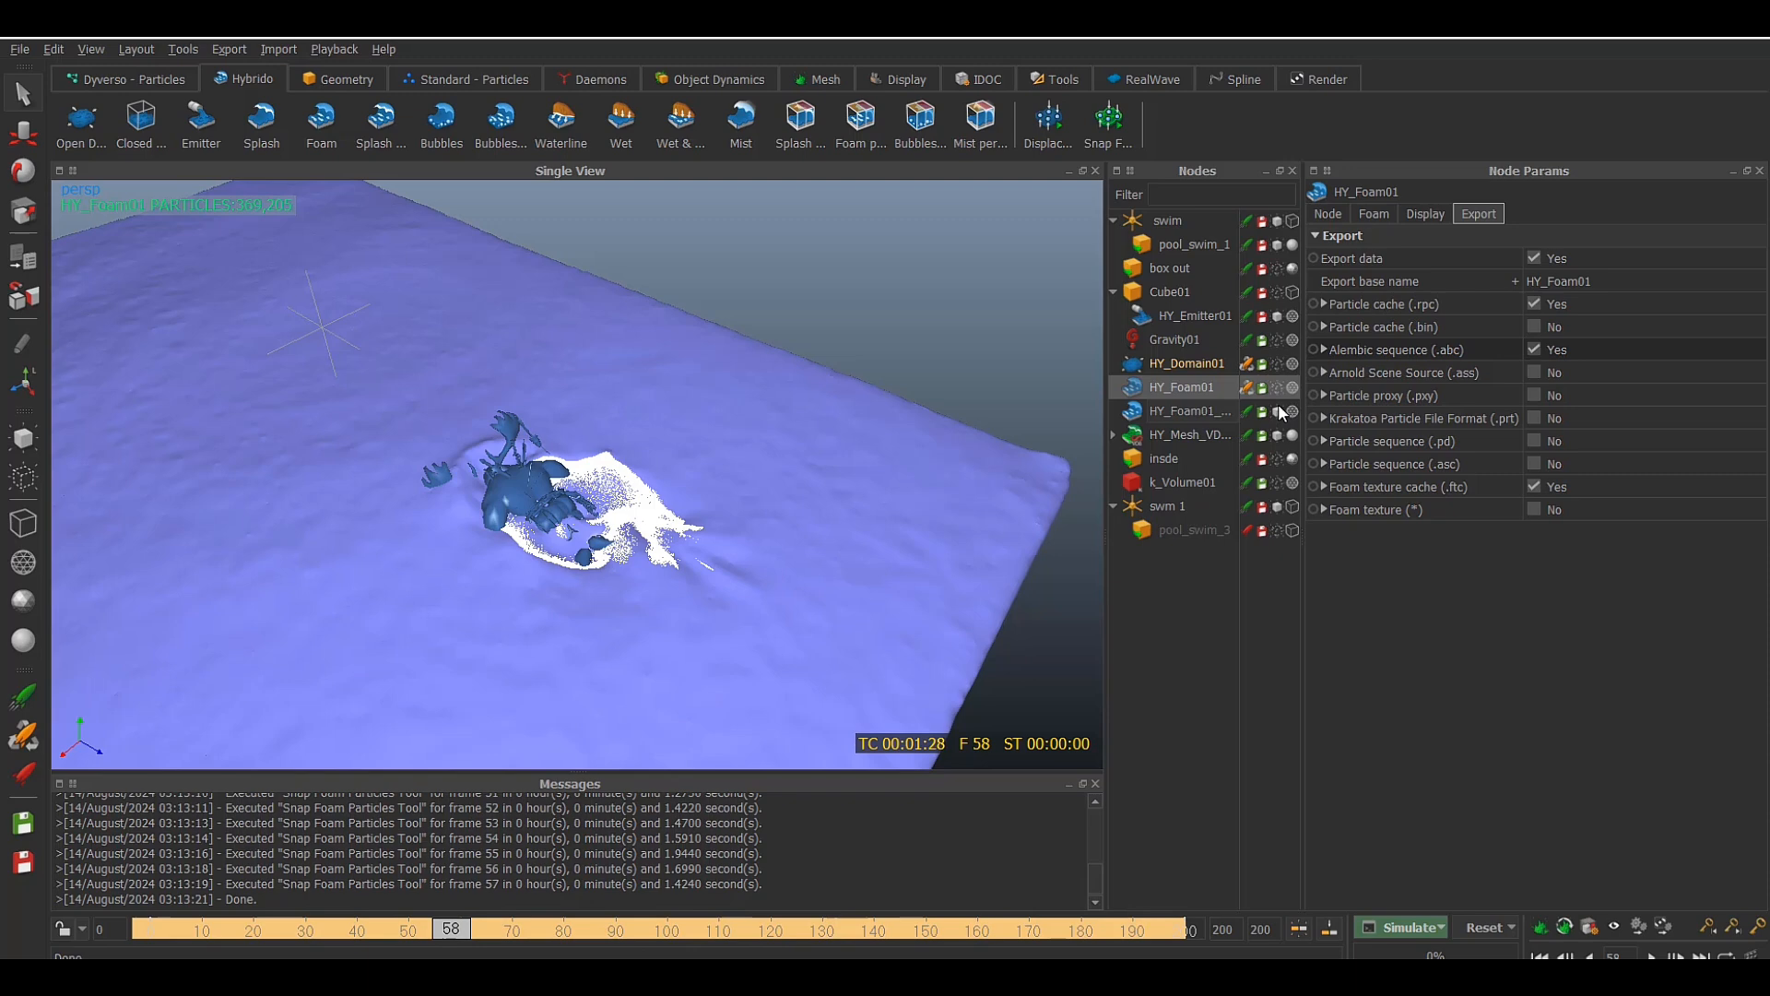
{"action": "left_click", "coordinate": [1214, 411]}
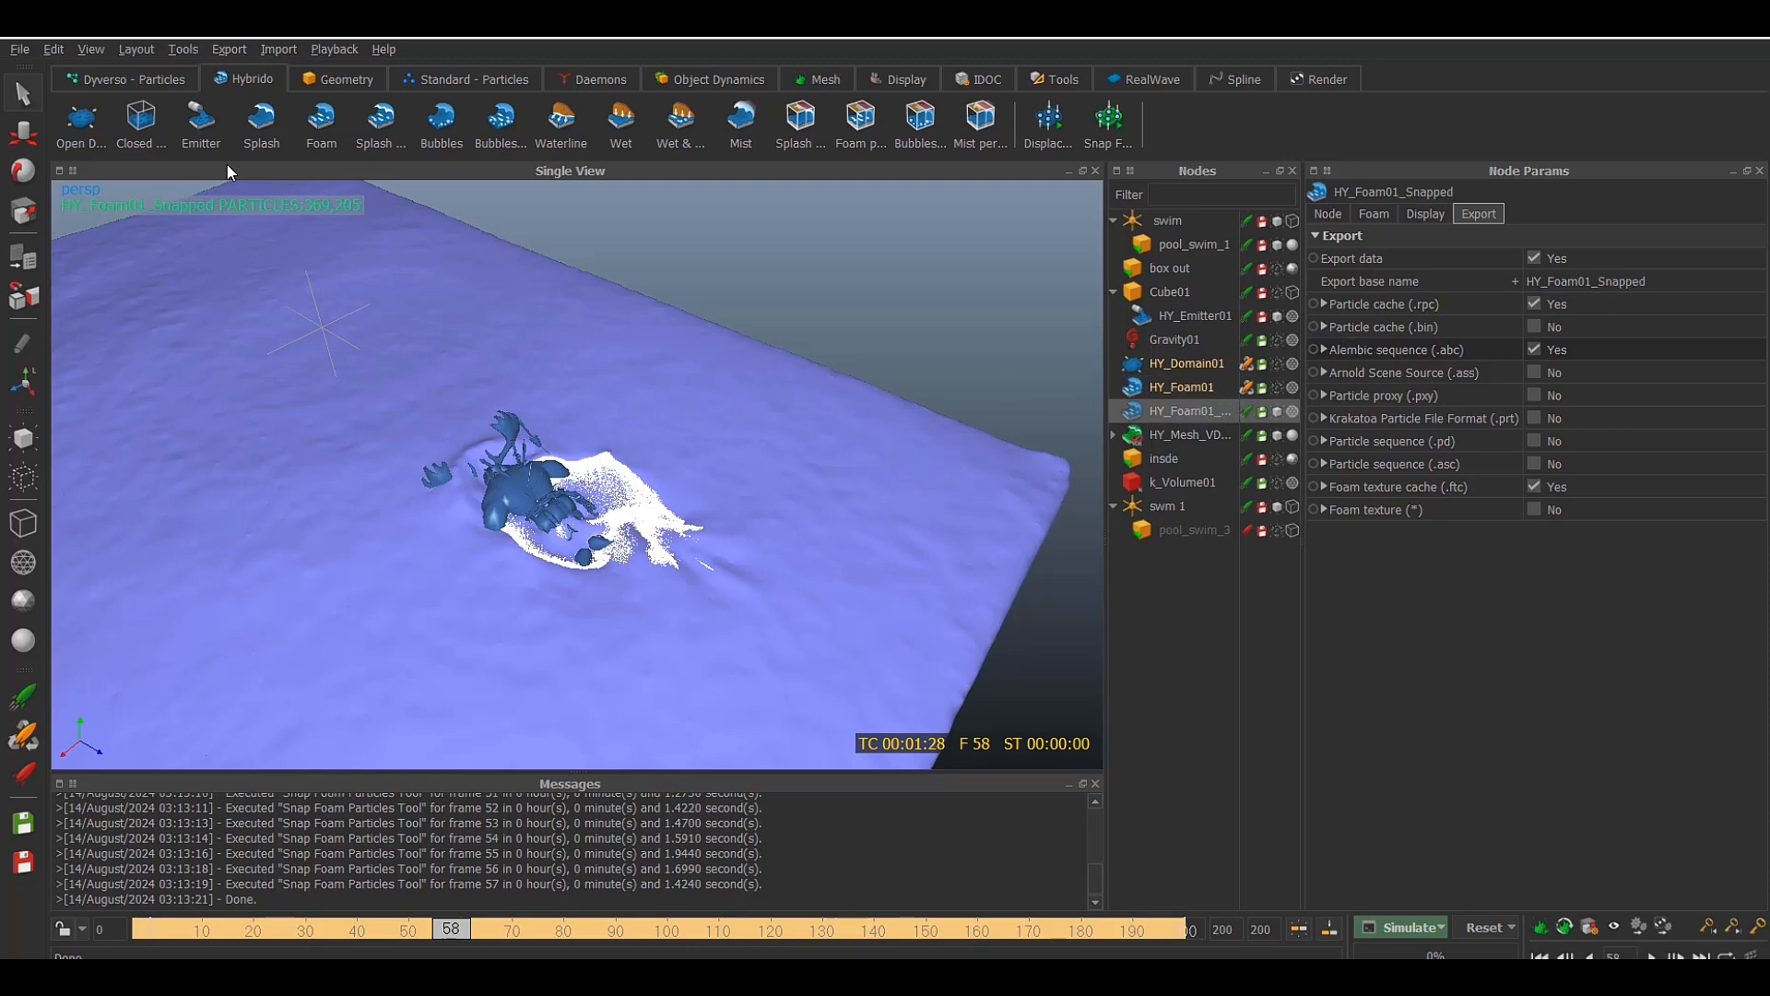
Open the Stitcher Tool for Alembic files and place its window clear of the node settings
{"action": "left_click", "coordinate": [179, 52]}
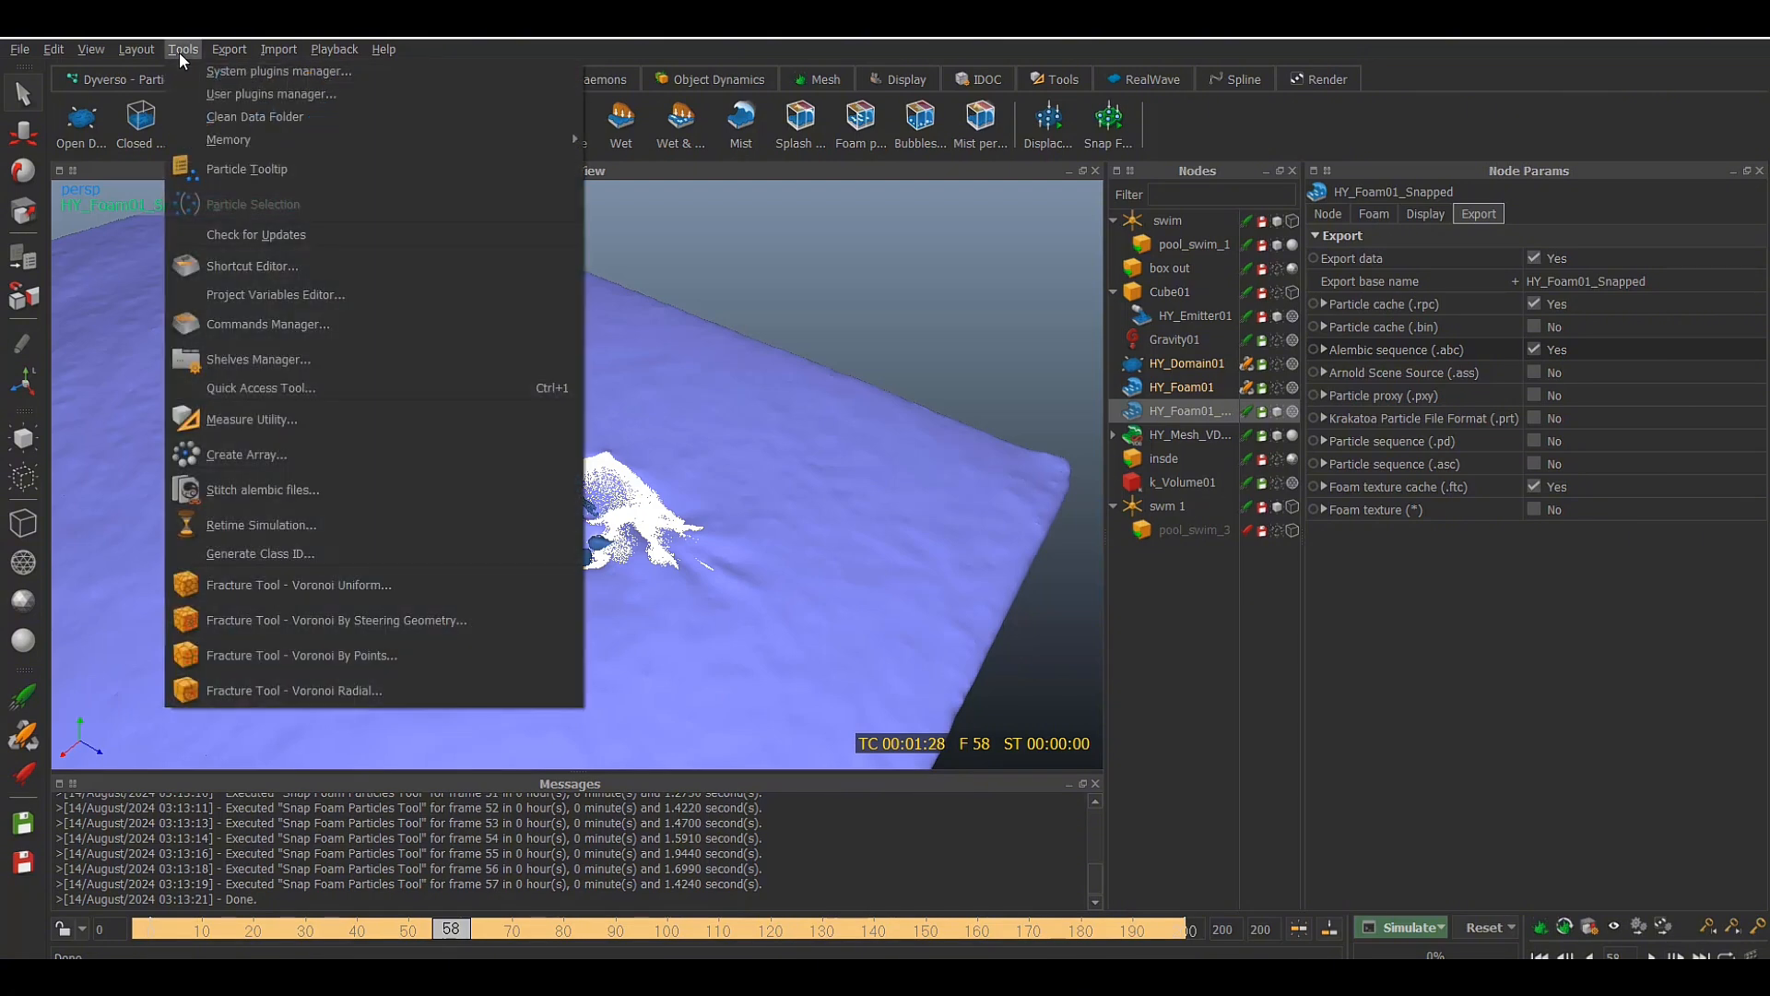
{"action": "mouse_move", "coordinate": [146, 48]}
{"action": "left_click", "coordinate": [273, 488]}
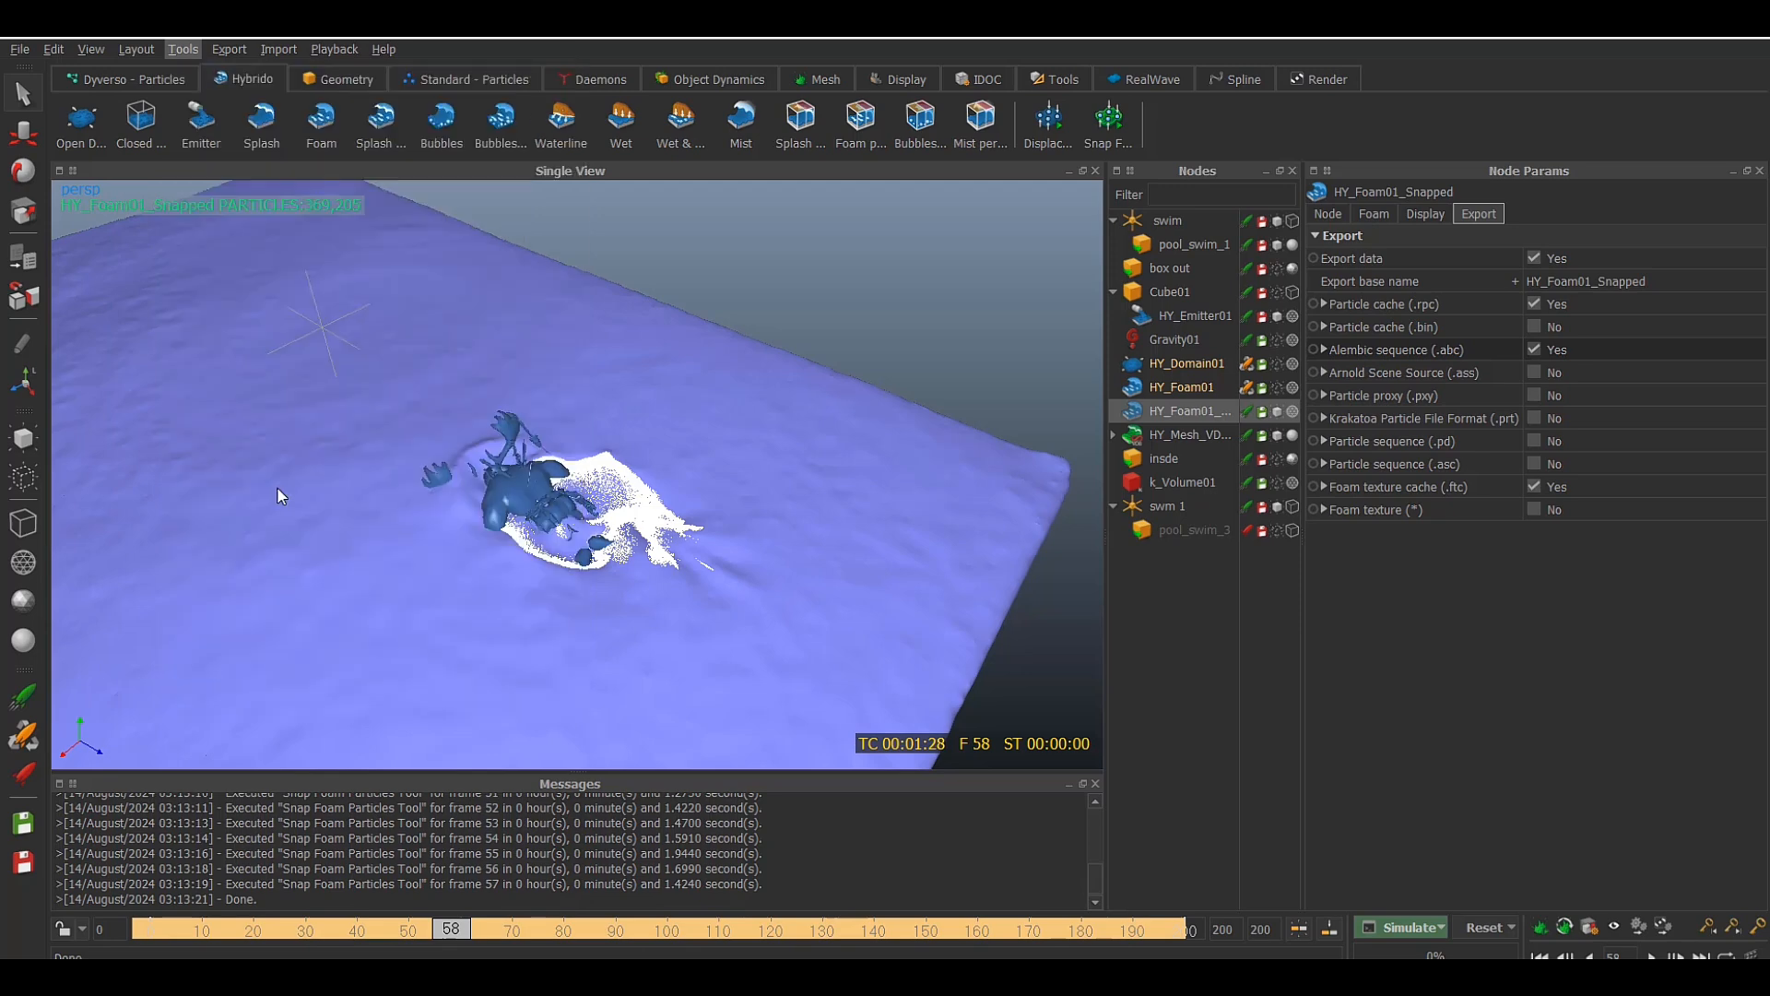
{"action": "left_click_drag", "start_coordinate": [805, 244], "coordinate": [539, 245]}
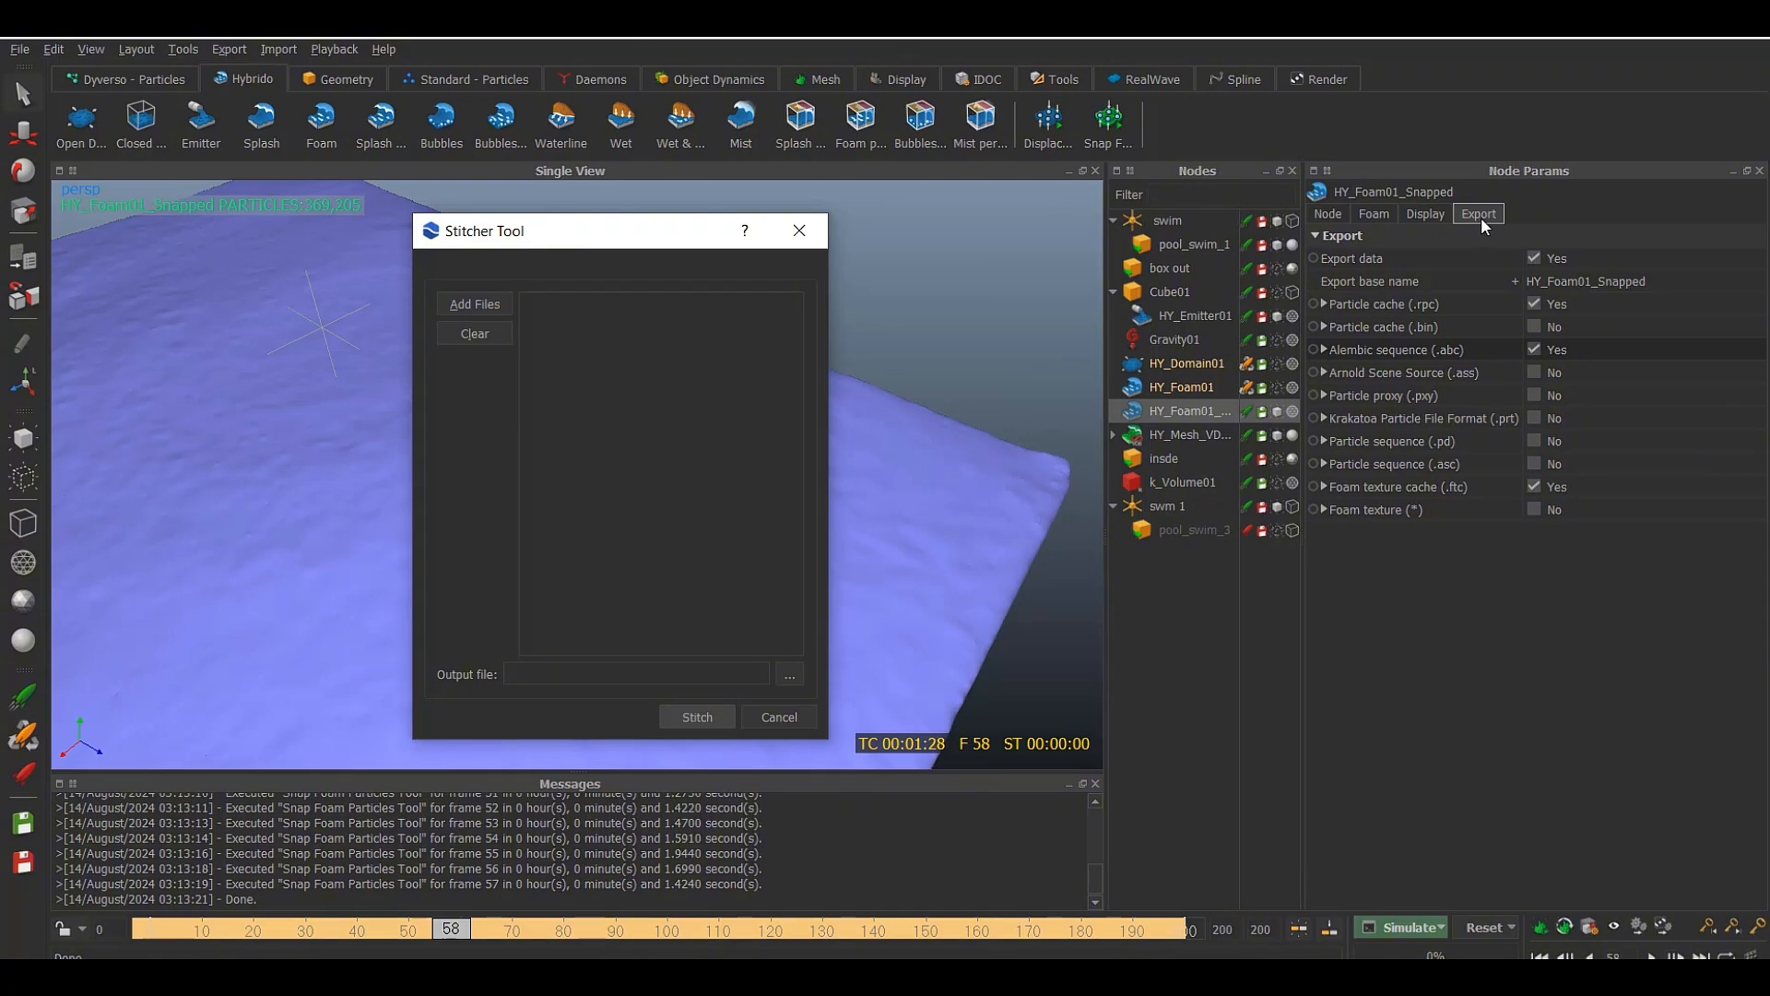
Browse for files to add to the stitch in the pool swim project's particles/abc folder and locate the foam Alembic sequence
{"action": "left_click", "coordinate": [464, 308]}
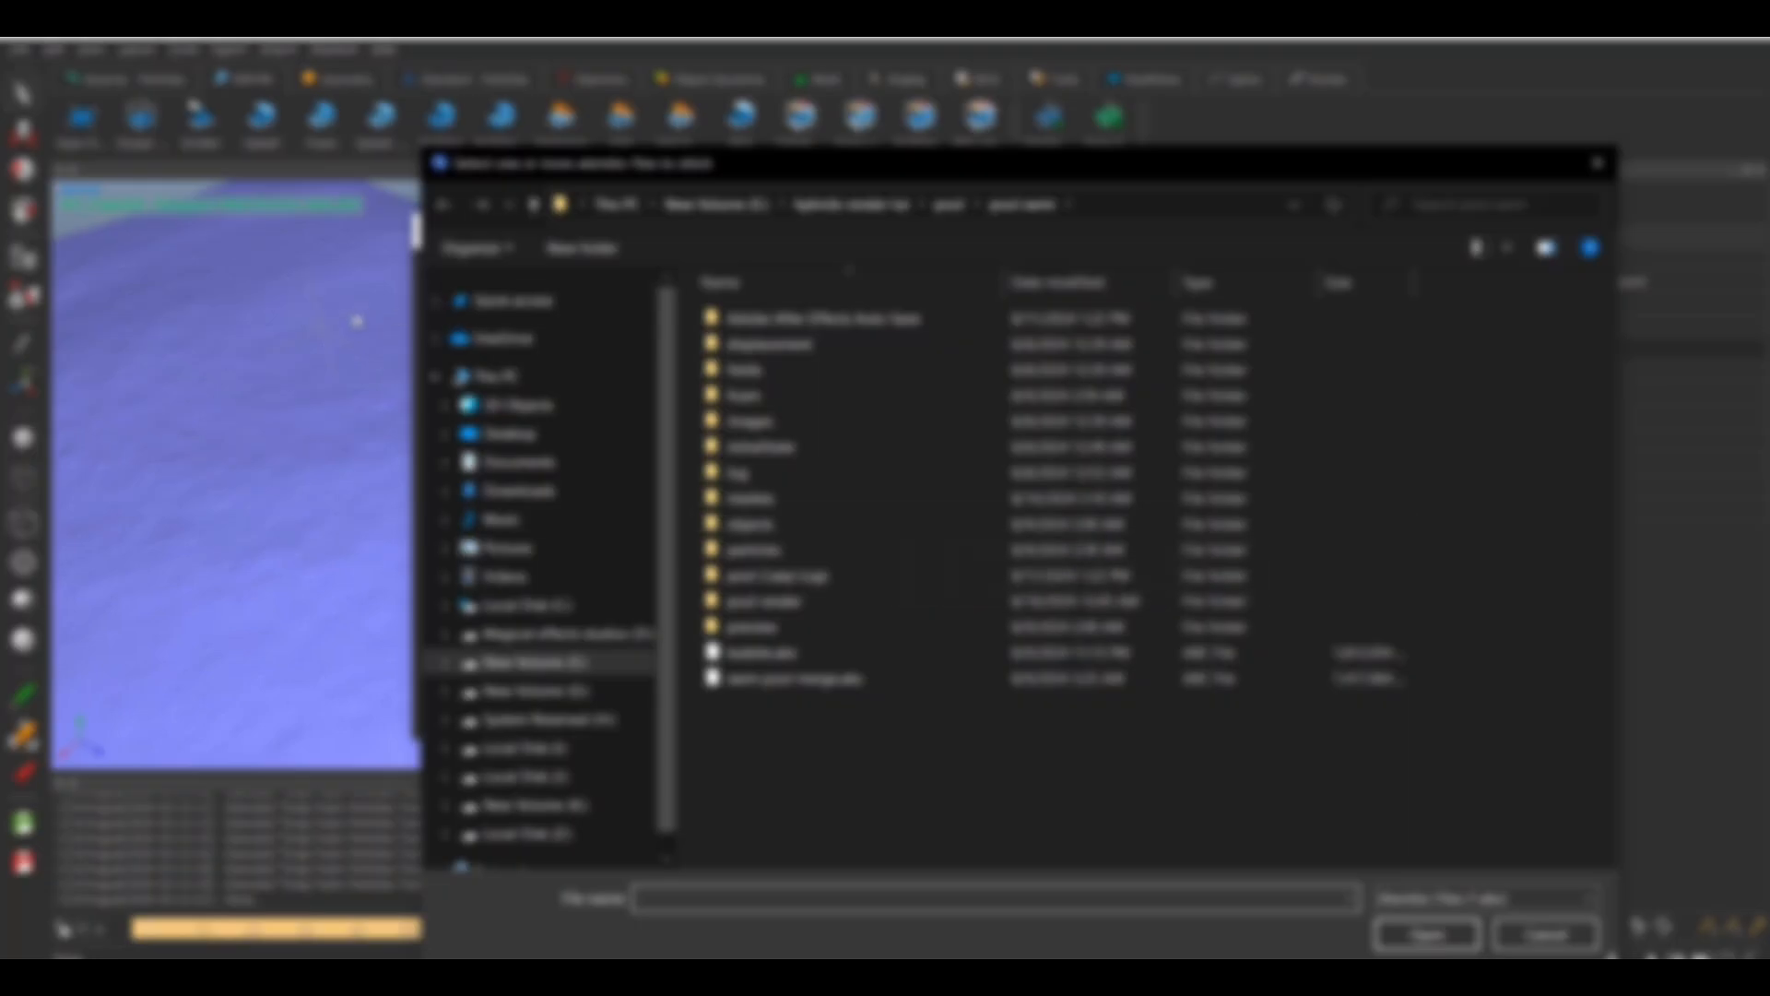
{"action": "double_click", "coordinate": [782, 553]}
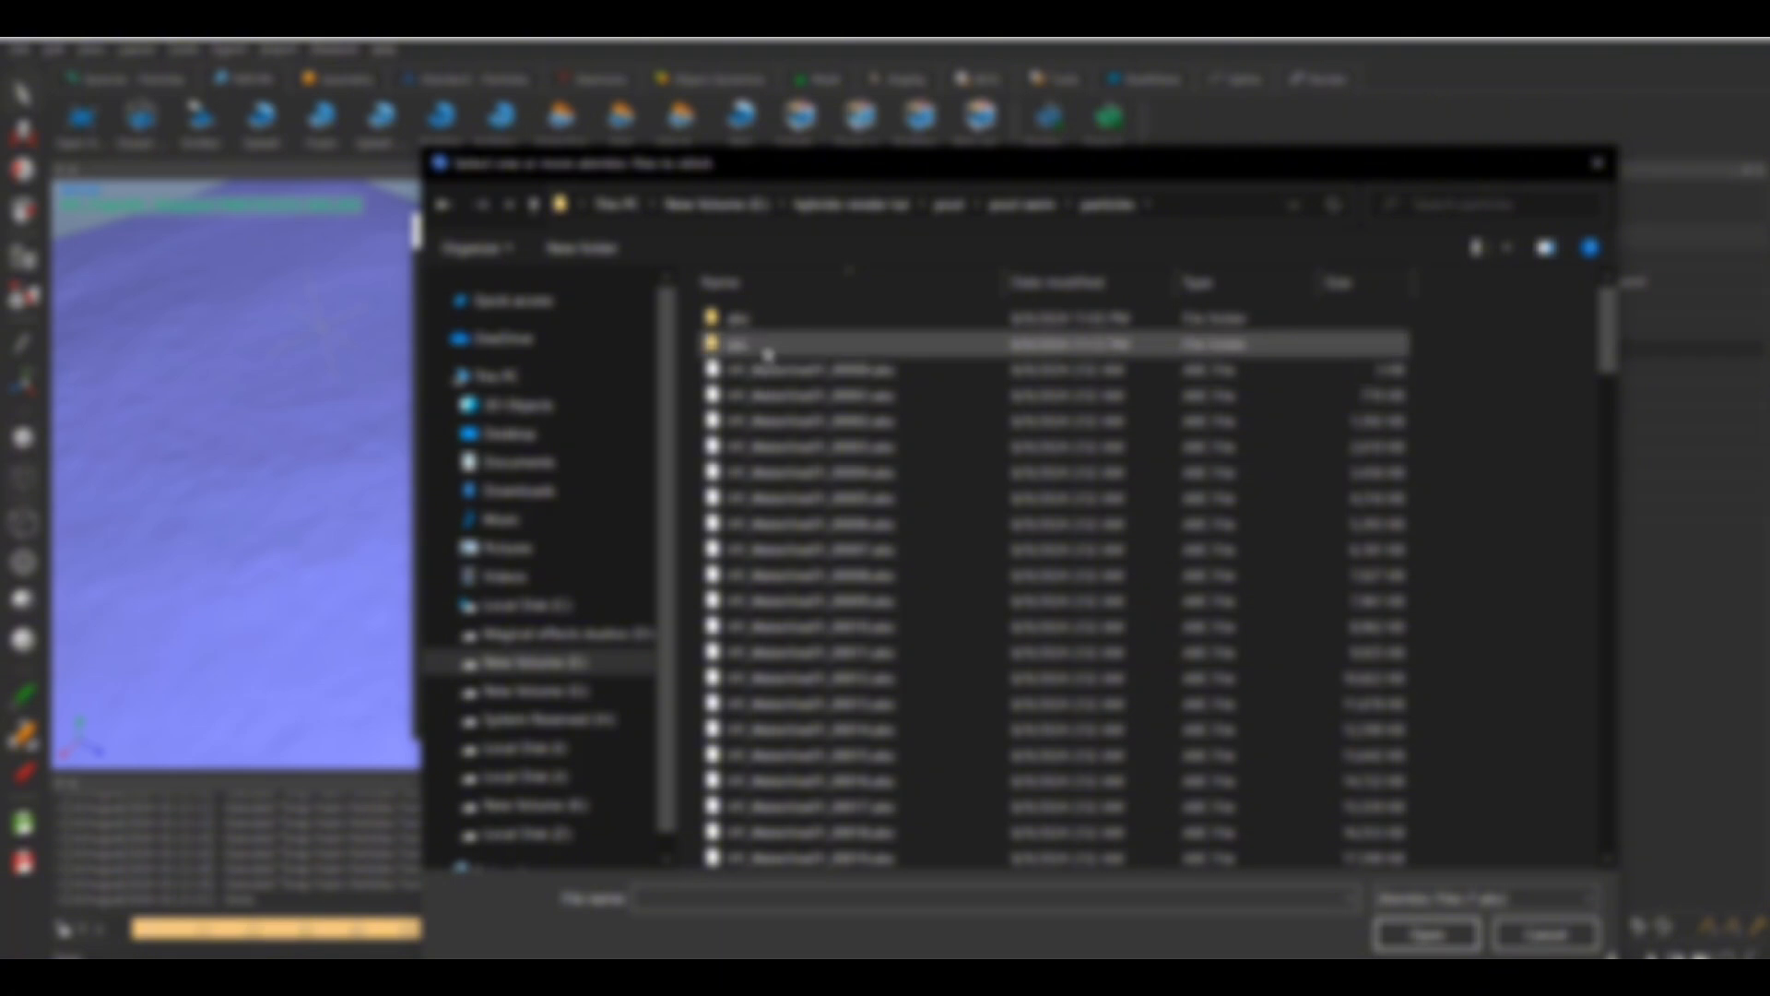
{"action": "double_click", "coordinate": [764, 319]}
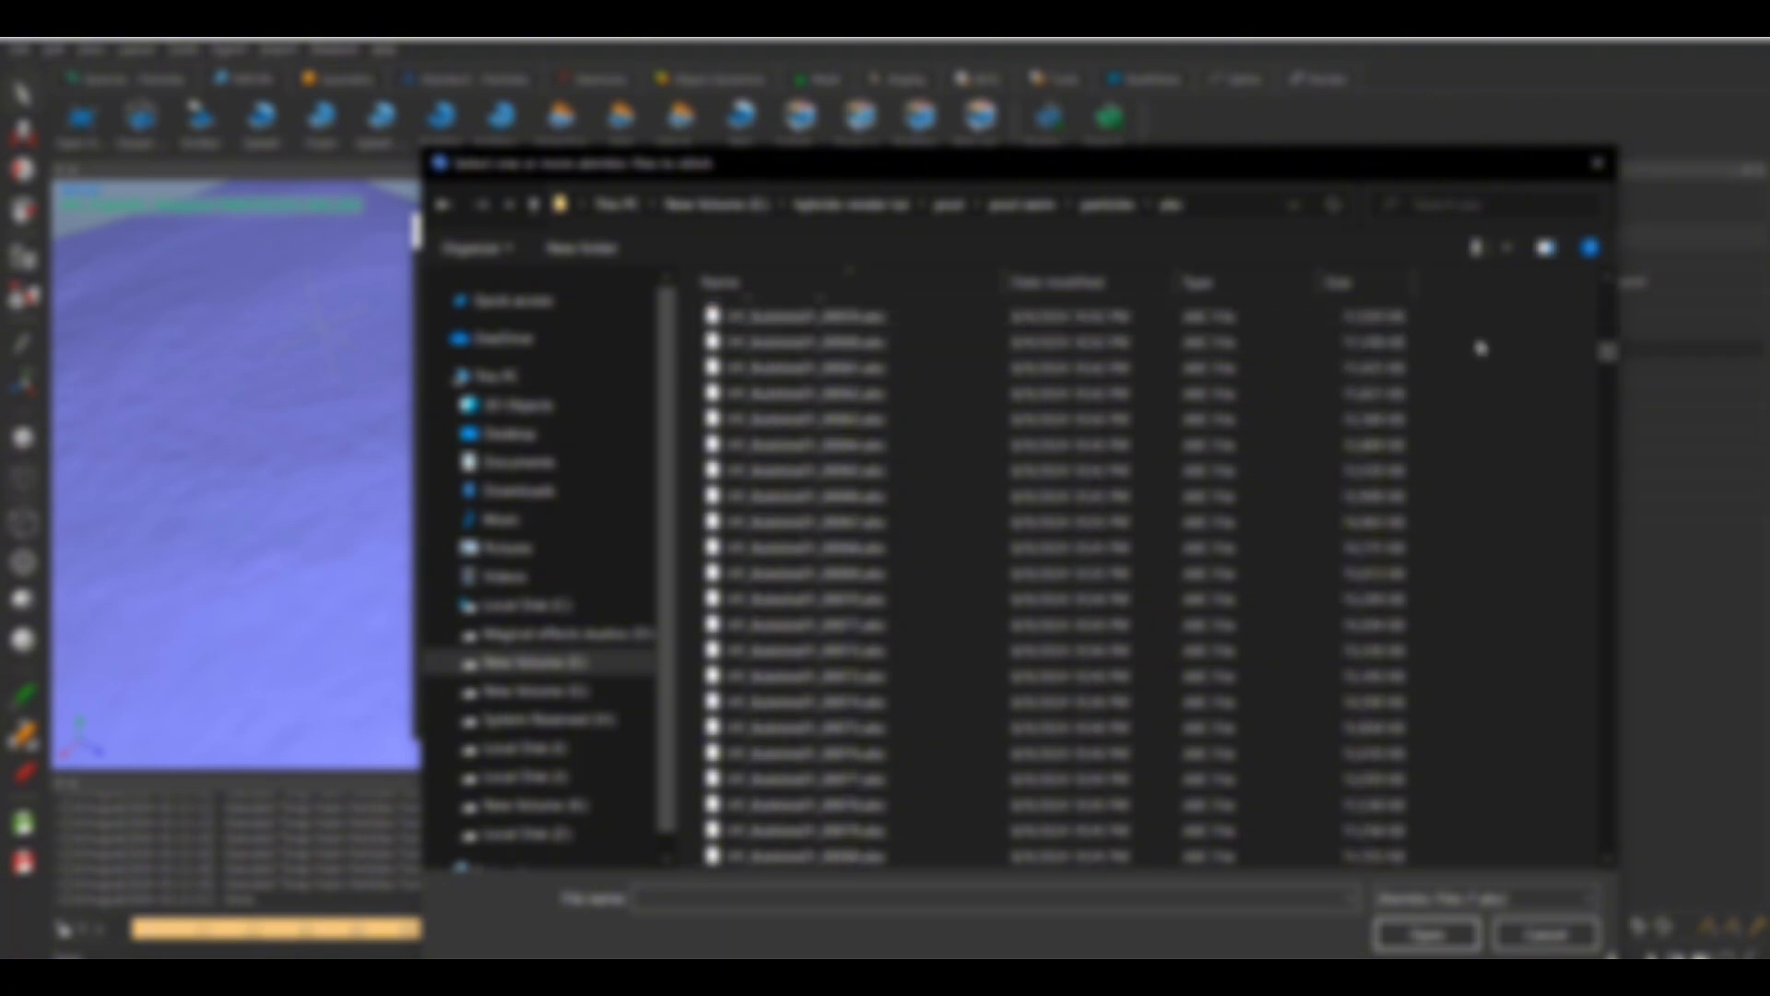
{"action": "left_click_drag", "start_coordinate": [1607, 351], "coordinate": [1608, 646]}
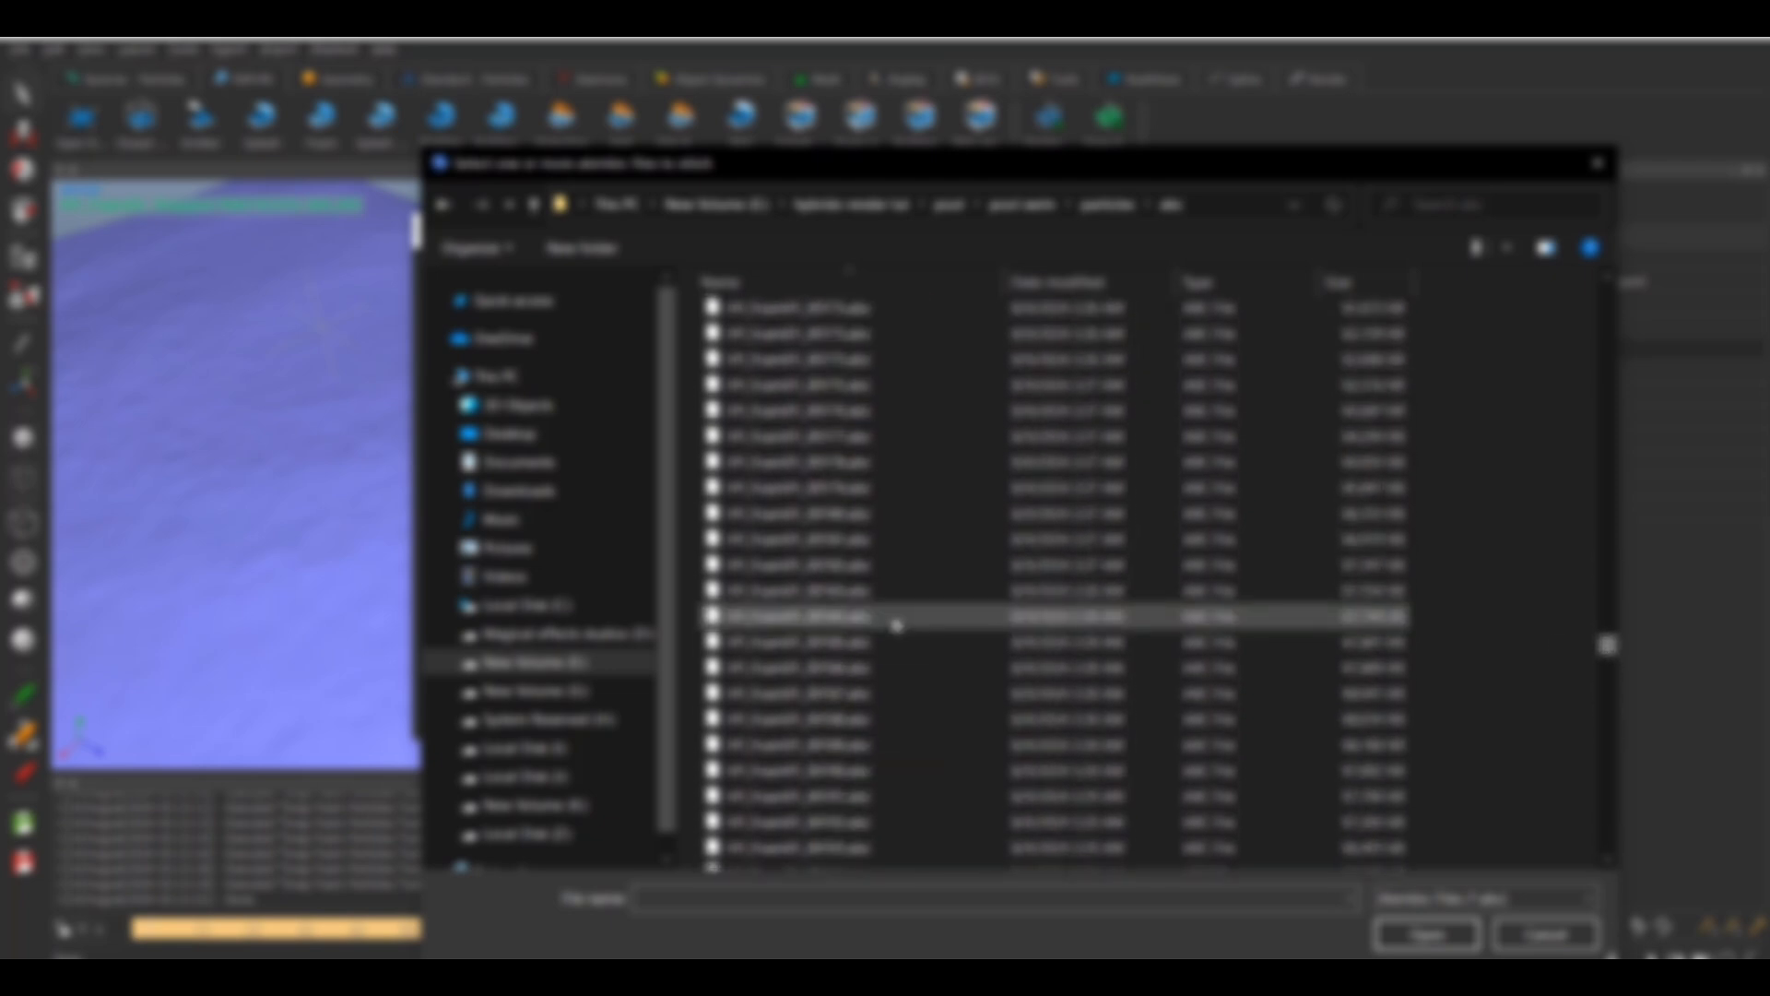
{"action": "scroll", "coordinate": [893, 621], "scroll_direction": "down", "scroll_amount": 5}
{"action": "scroll", "coordinate": [892, 621], "scroll_direction": "down", "scroll_amount": 2}
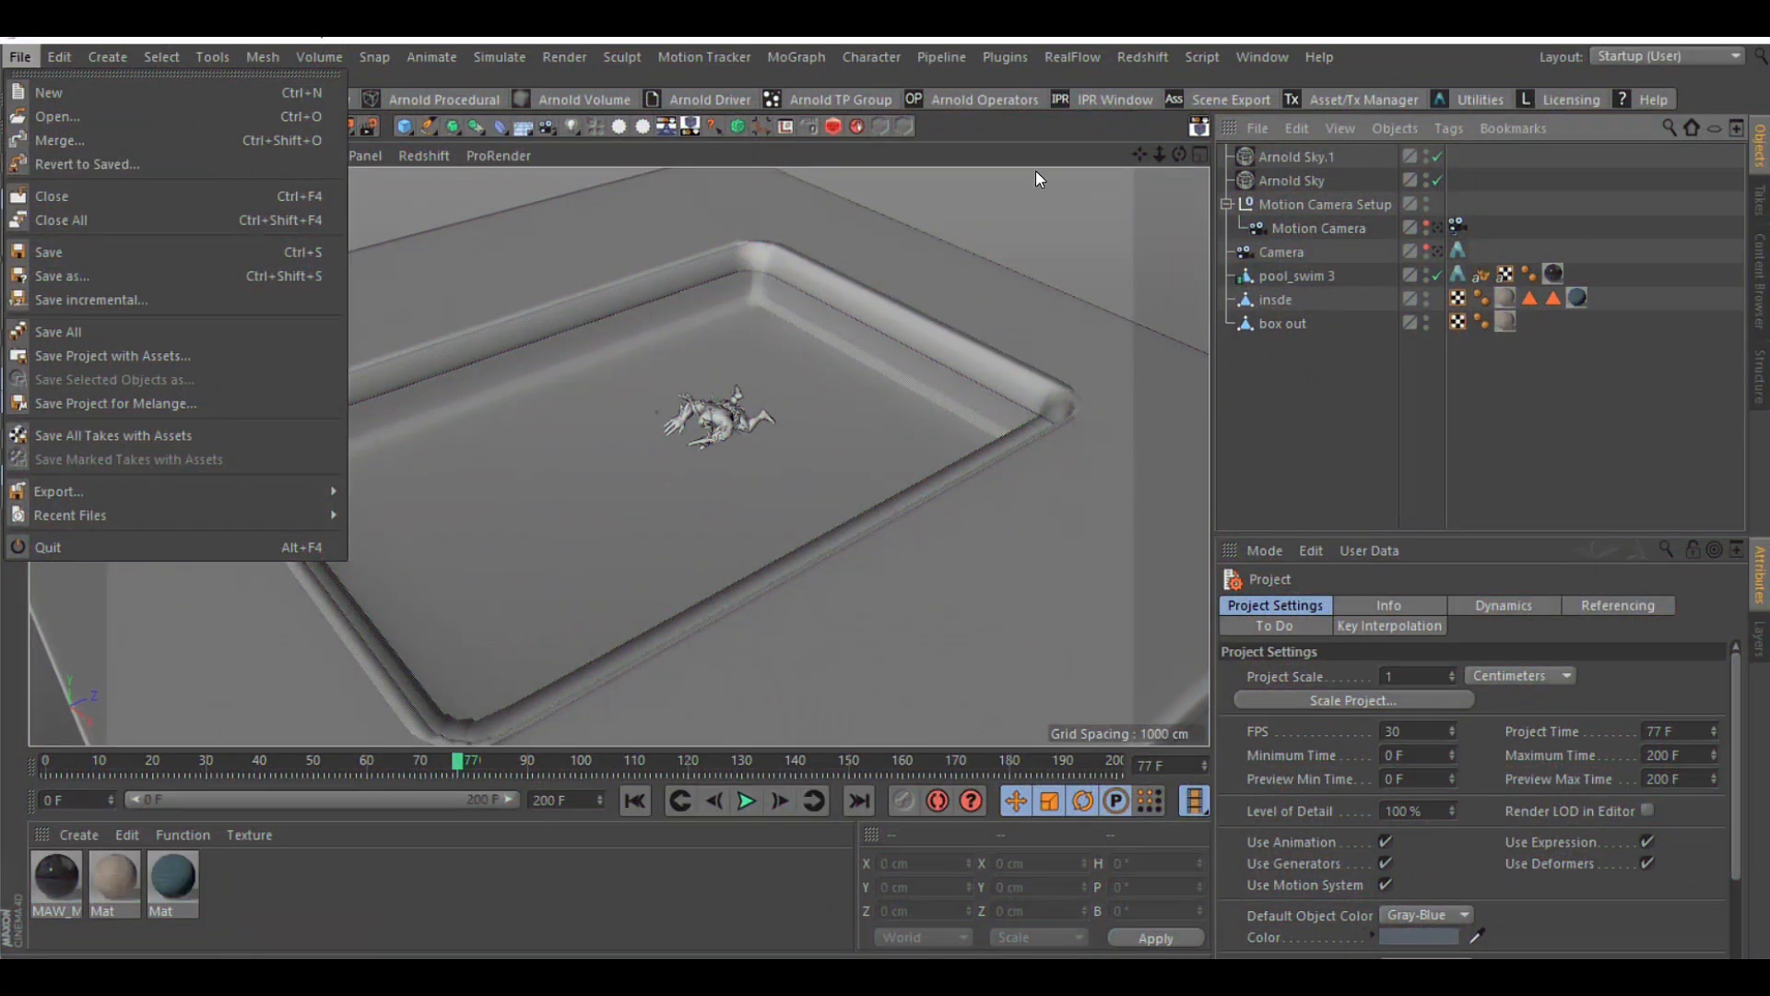
Switch to the Cinema 4D pool scene and add a RealFlow Mesh Importer object
{"action": "key", "text": "Escape"}
{"action": "left_click", "coordinate": [1009, 57]}
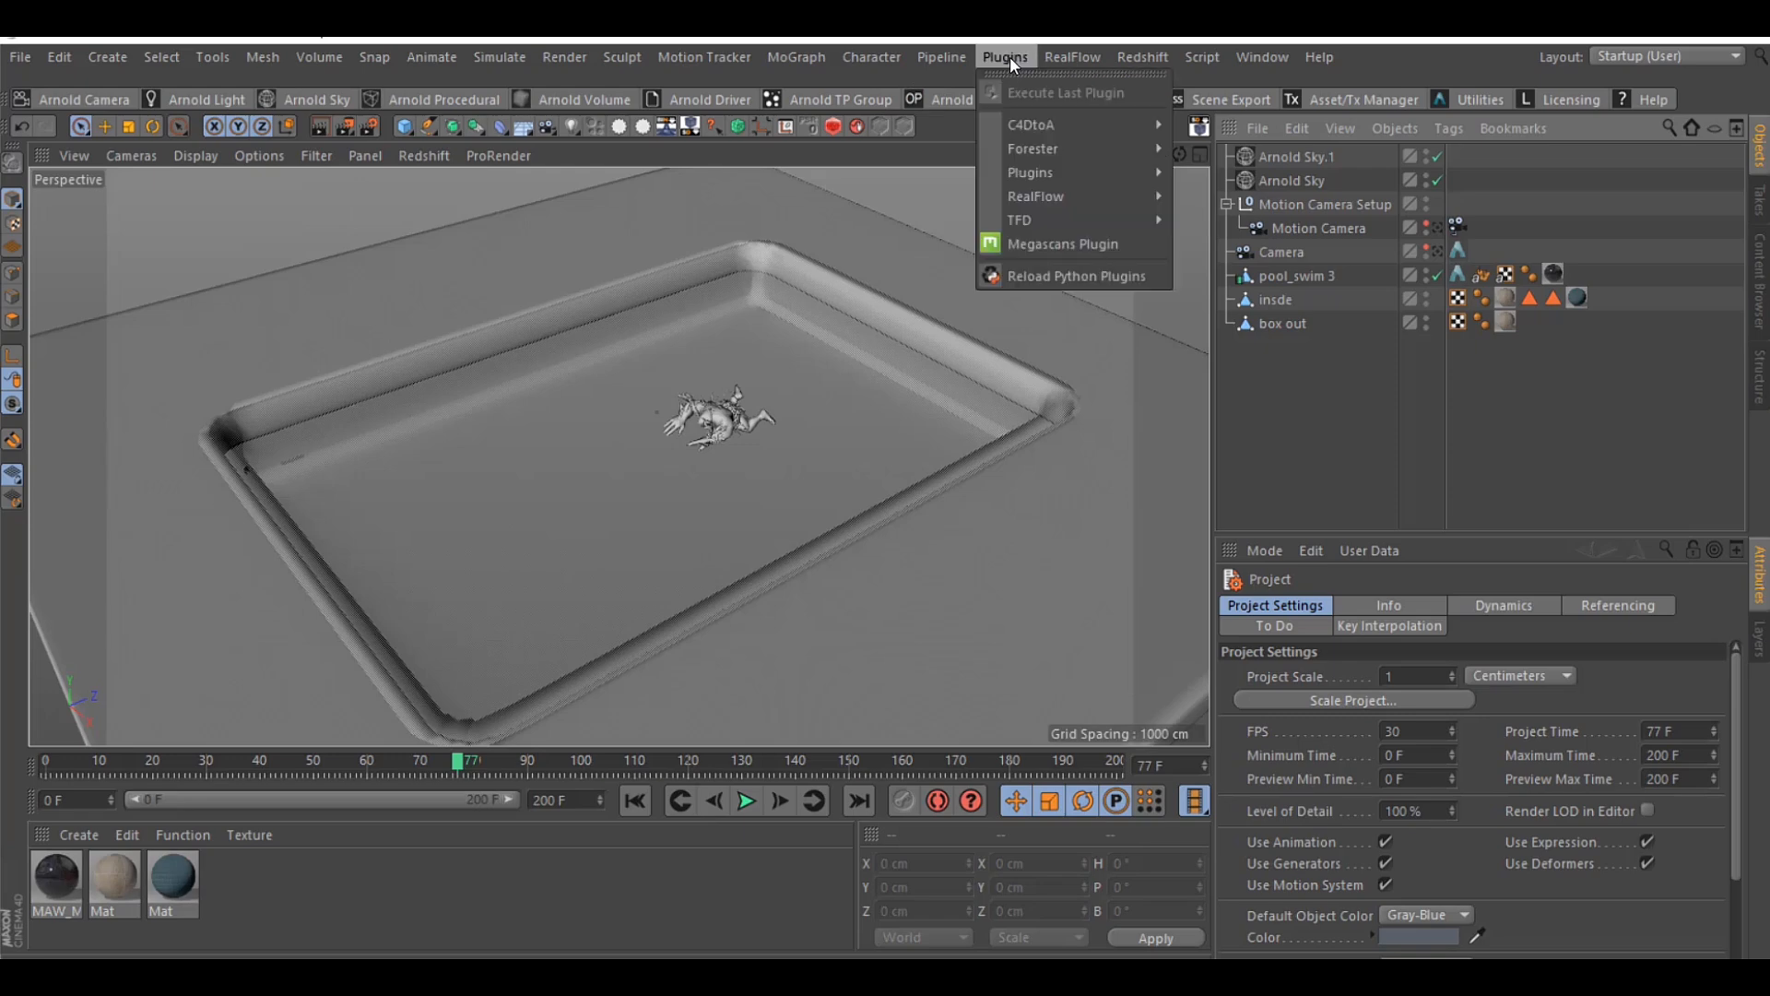
{"action": "mouse_move", "coordinate": [1115, 212]}
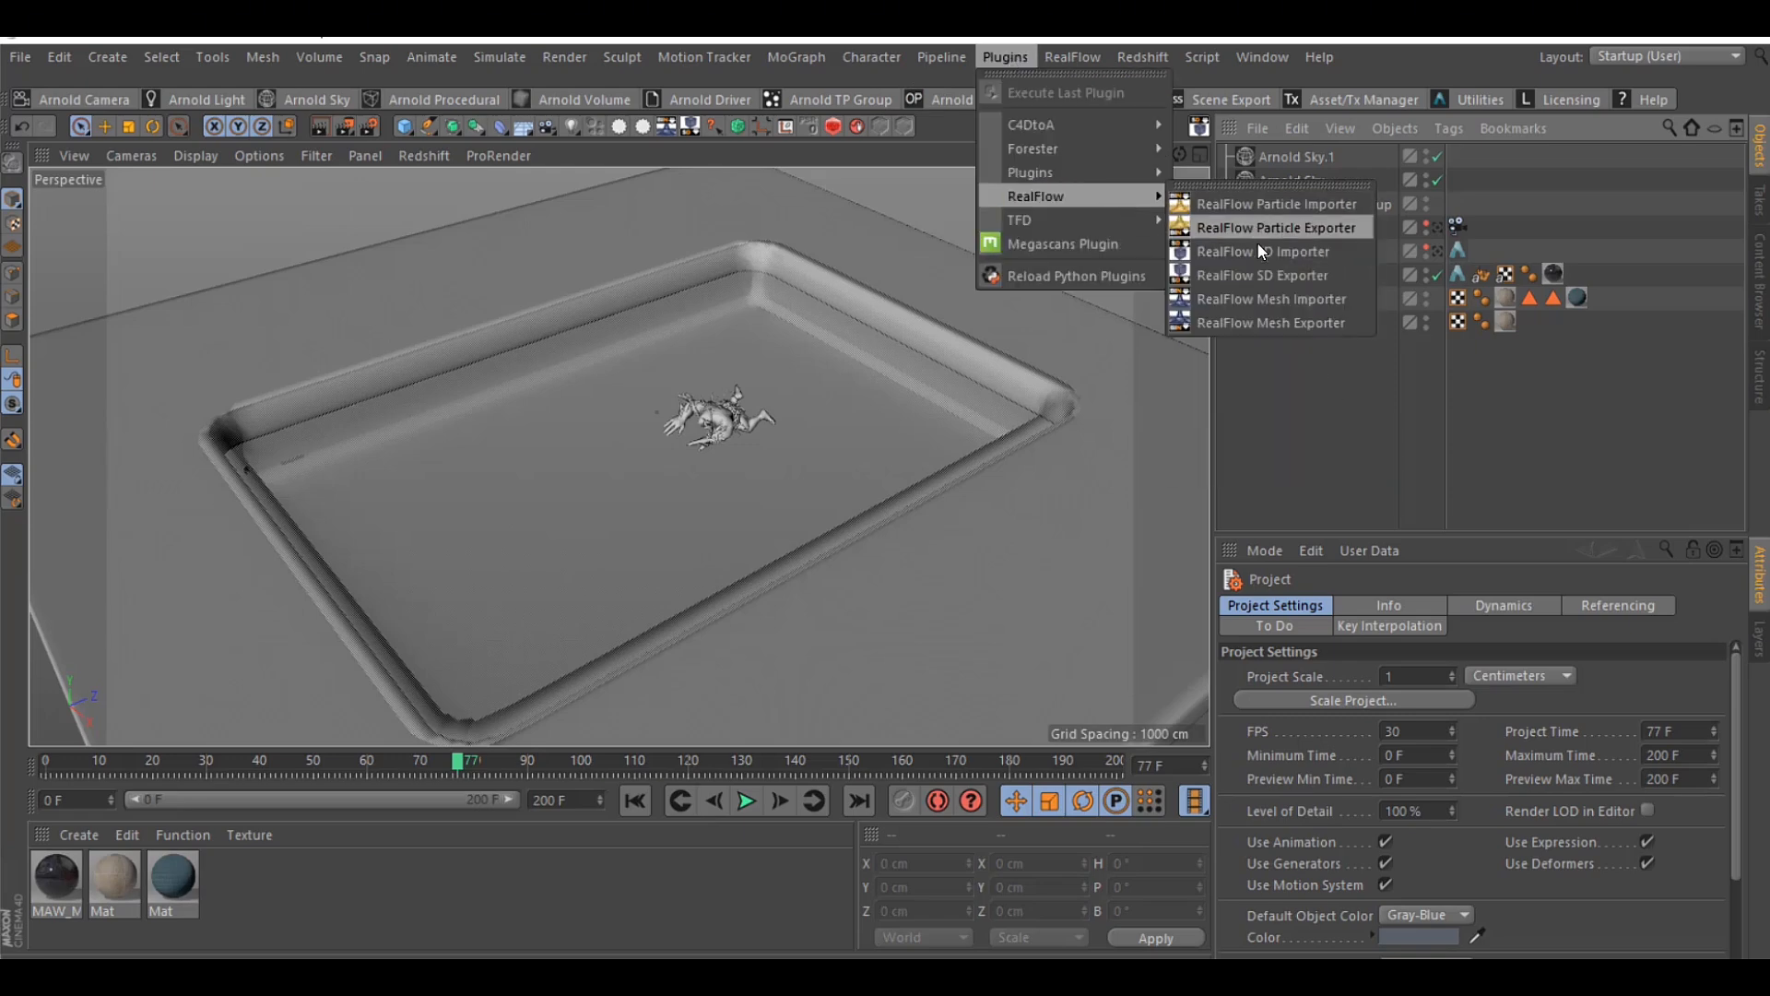
{"action": "left_click", "coordinate": [1273, 300]}
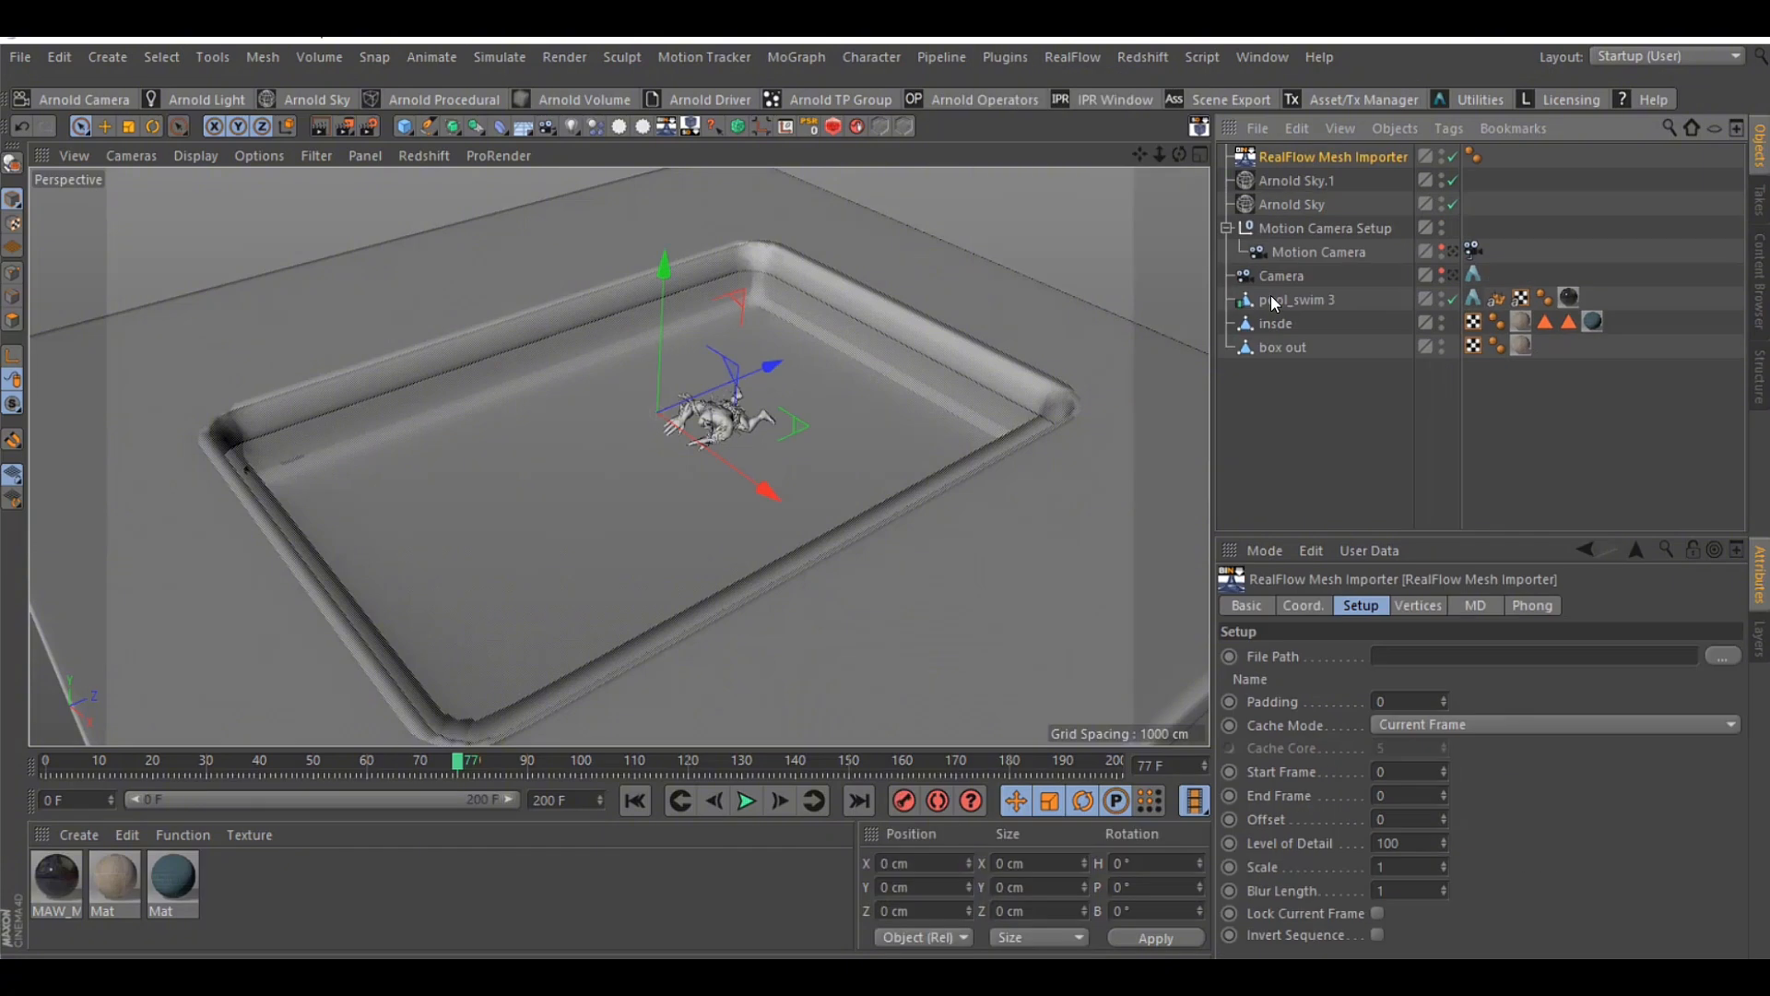
Load the HY_Mesh_VDB01 sequence from the pool swim project's meshes folder into the RealFlow Mesh Importer
{"action": "left_click", "coordinate": [1723, 656]}
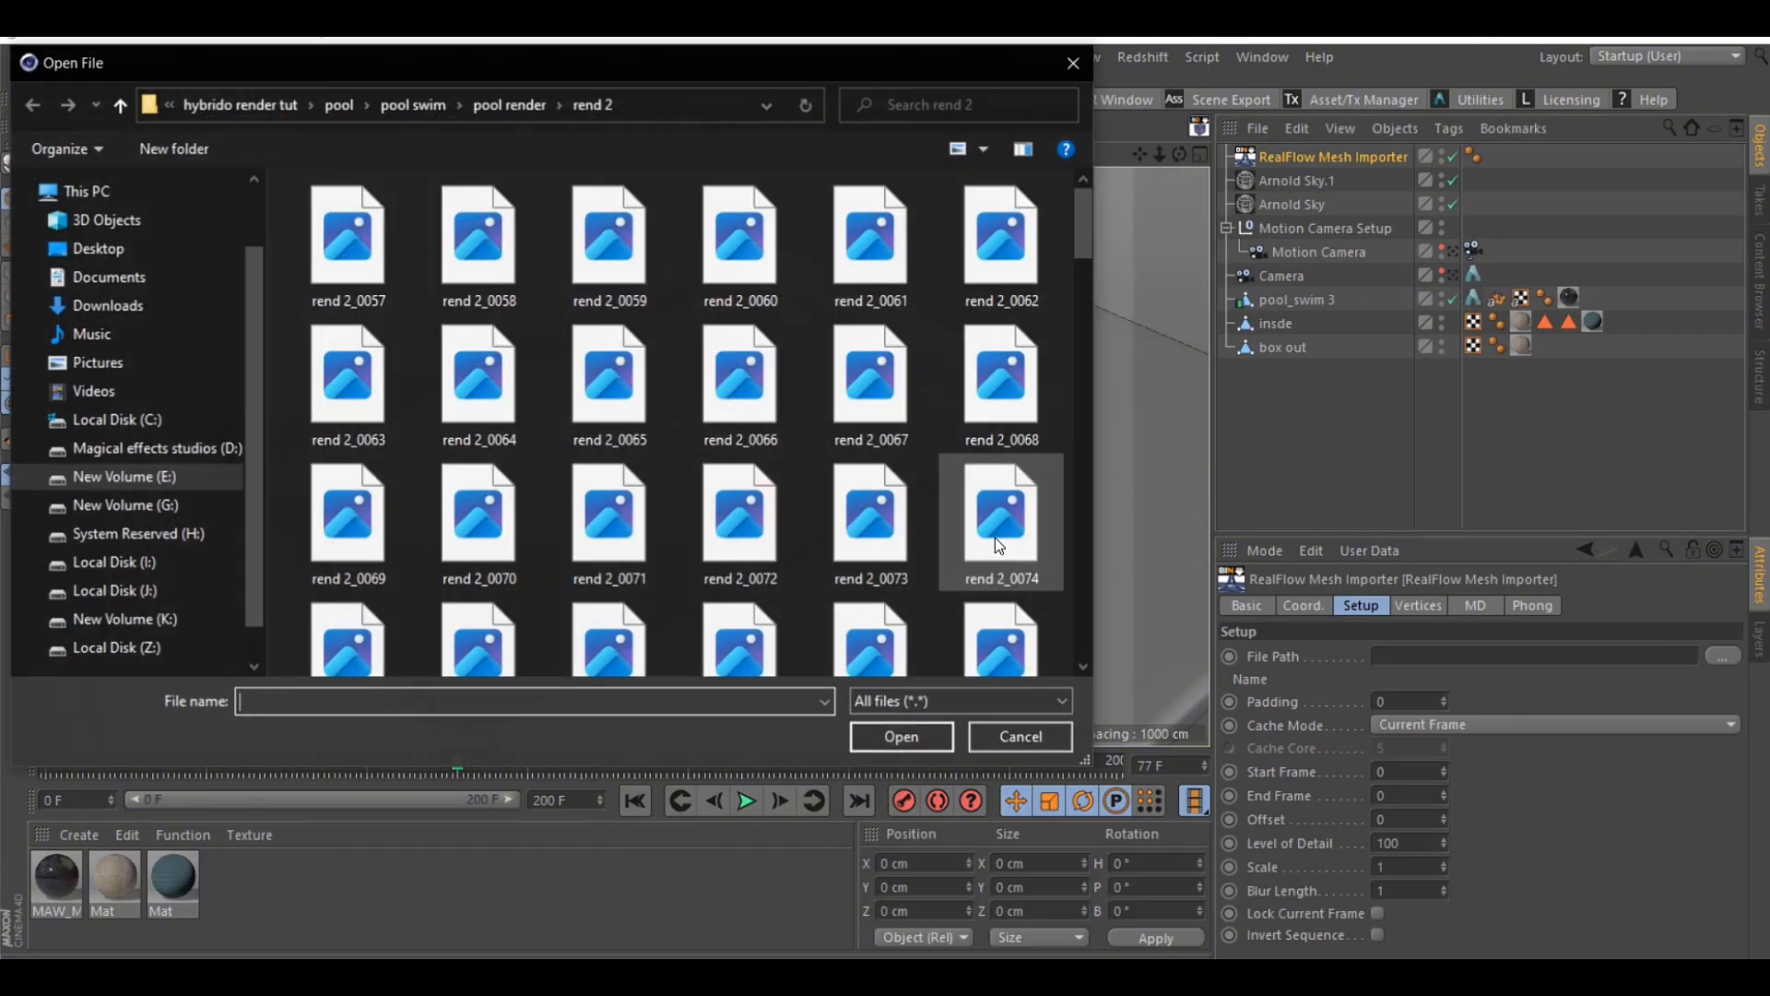
{"action": "left_click", "coordinate": [510, 104]}
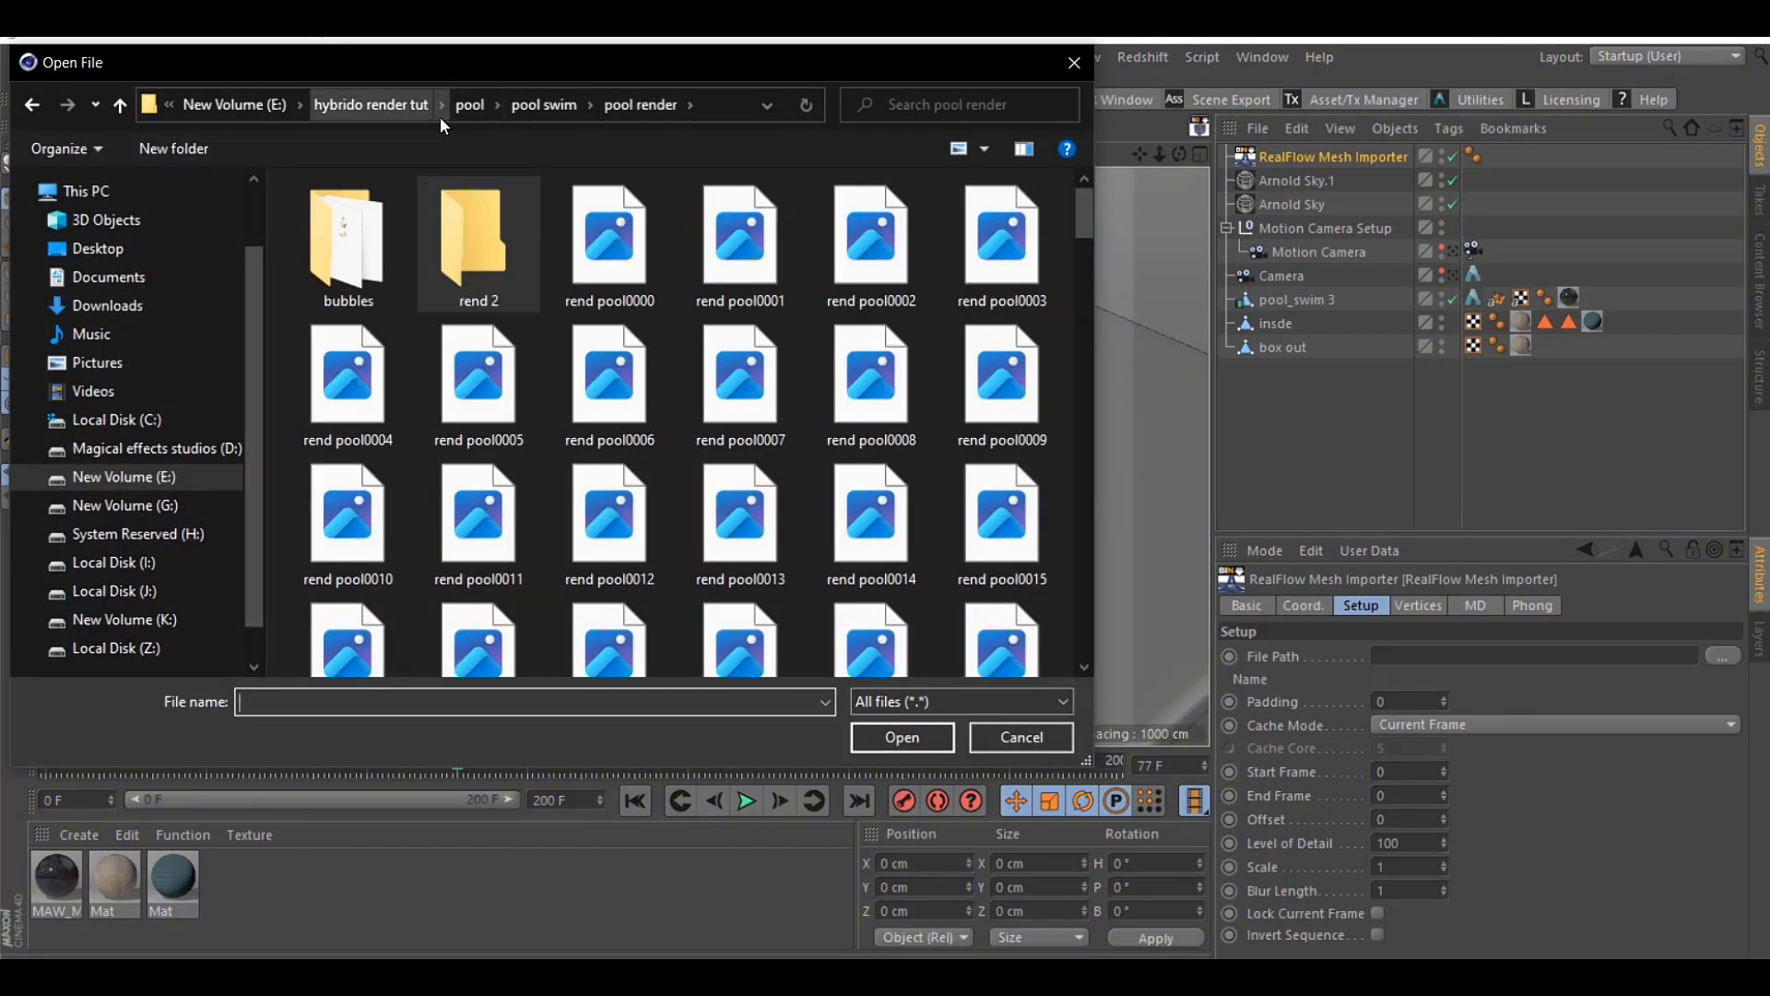
{"action": "left_click", "coordinate": [529, 115]}
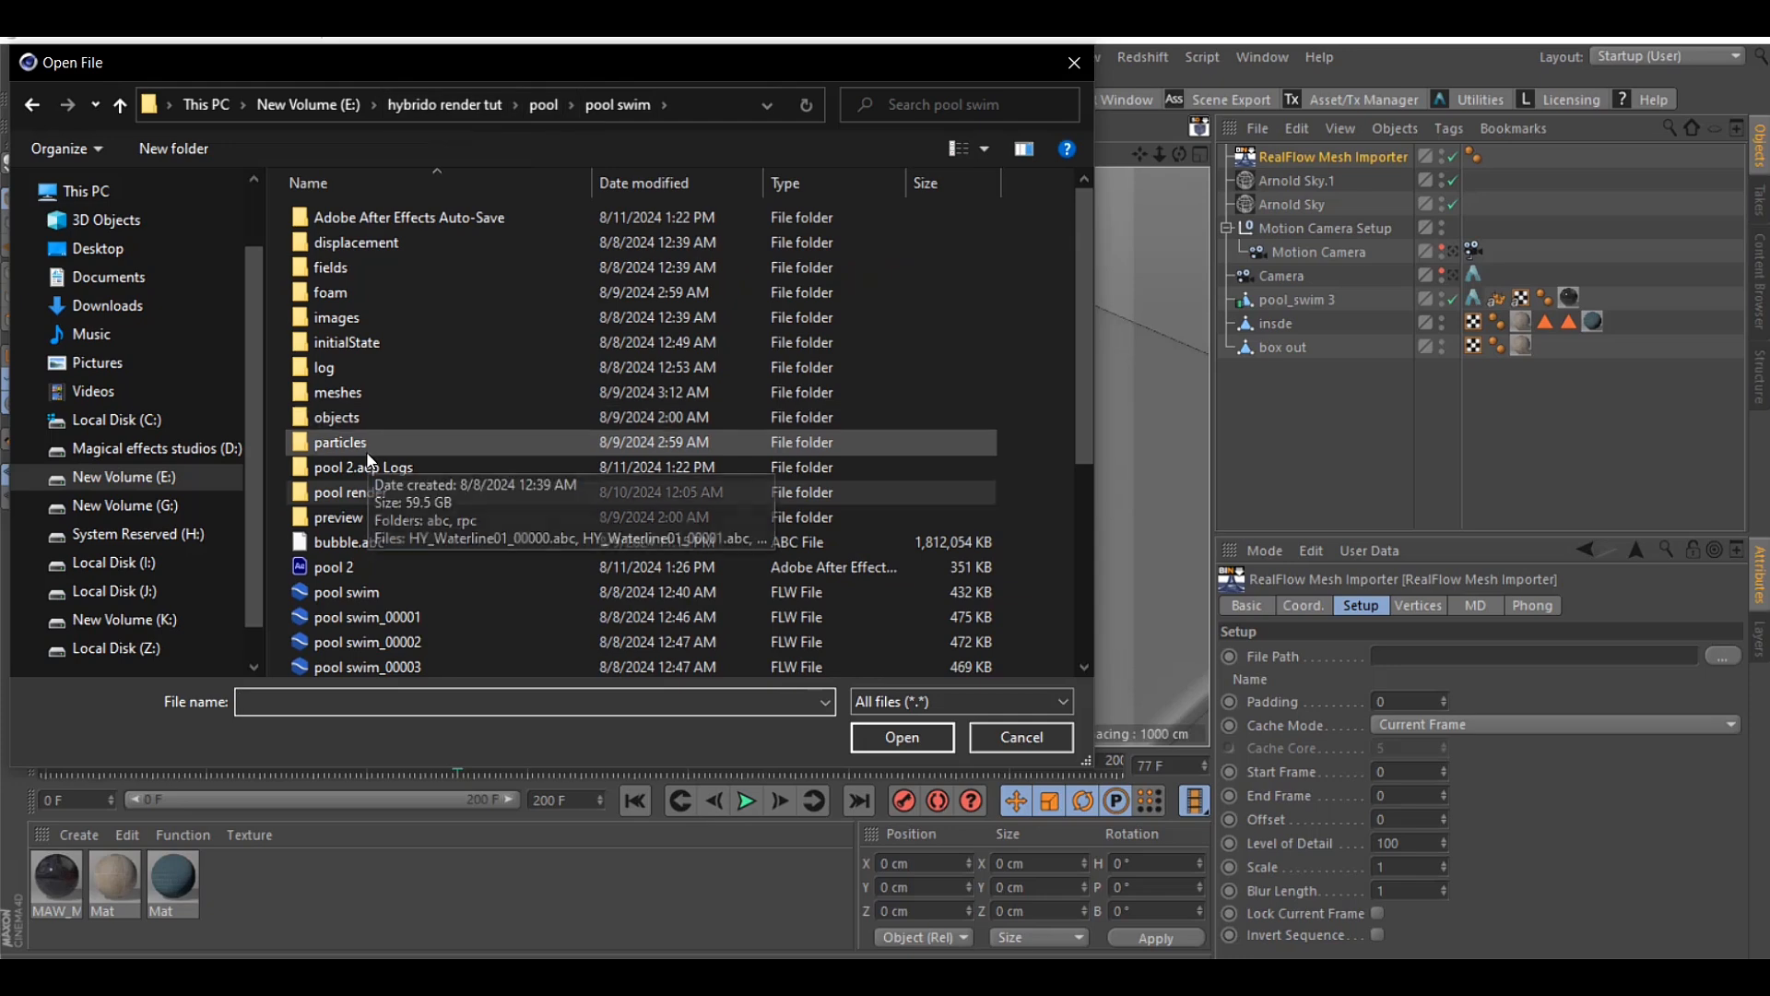
{"action": "double_click", "coordinate": [363, 396]}
{"action": "double_click", "coordinate": [358, 218]}
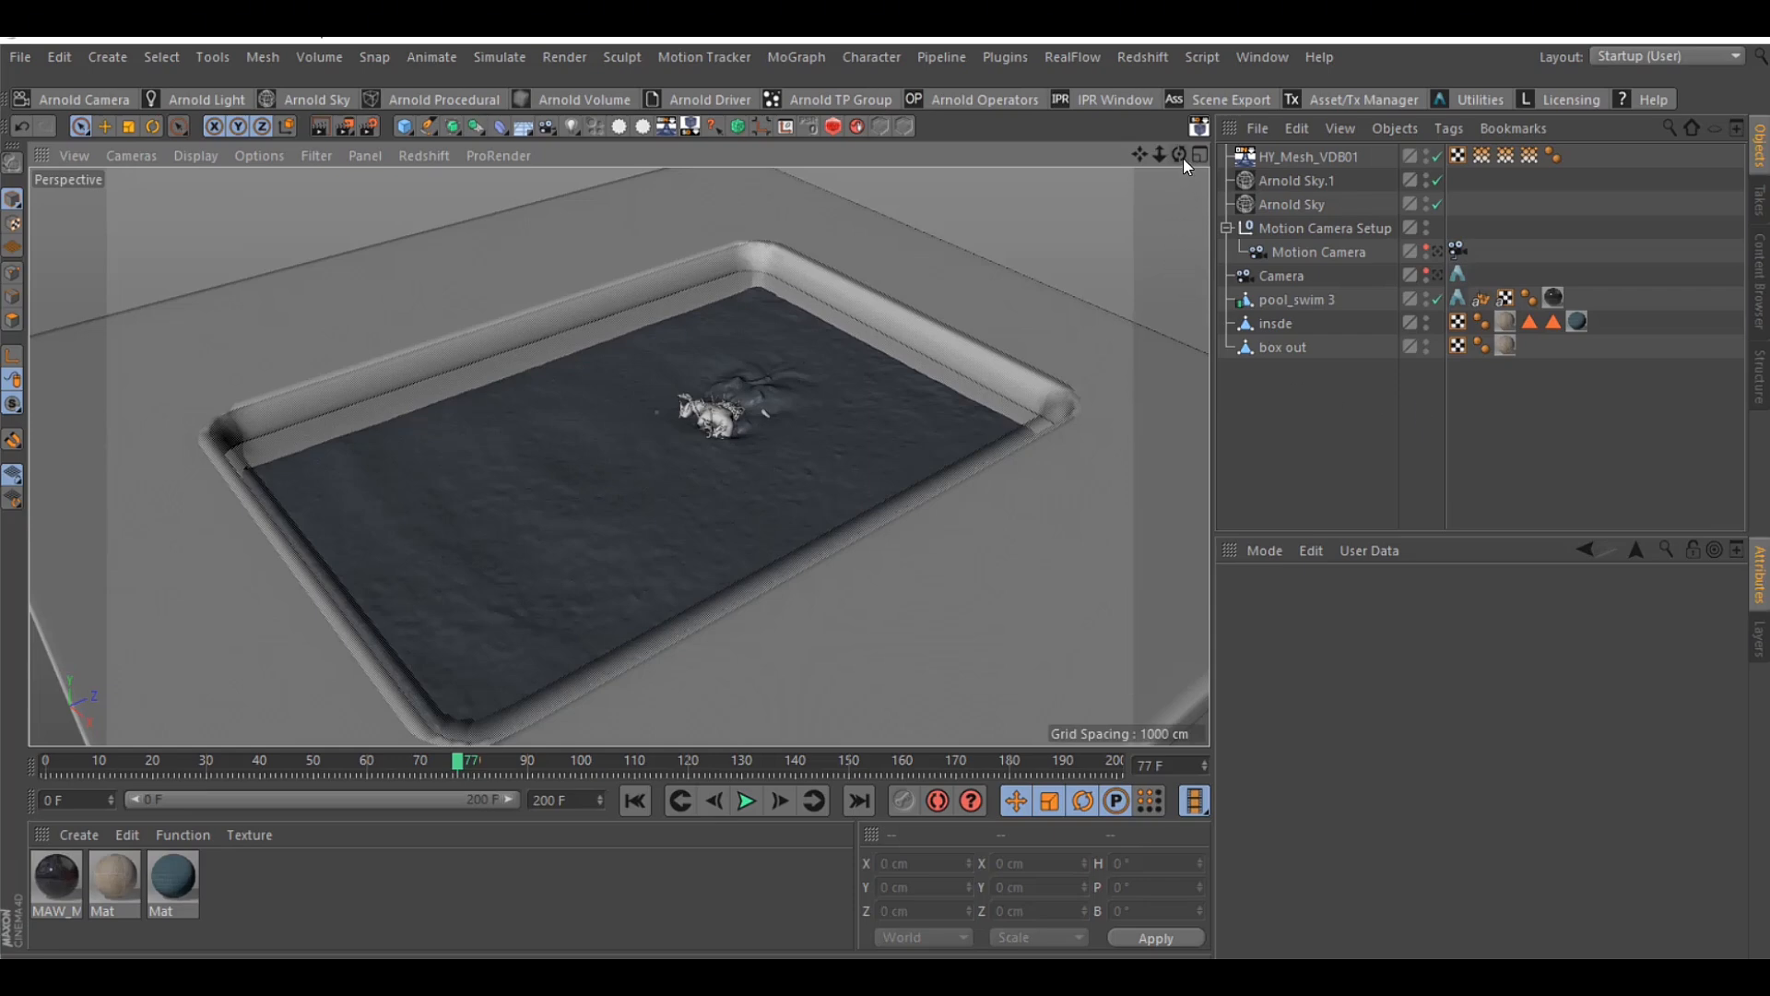
Merge swim pool merge.abc from the pool swim folder into the scene with the default Alembic import settings
{"action": "mouse_move", "coordinate": [1179, 154]}
{"action": "left_mouse_down"}
{"action": "mouse_move", "coordinate": [1142, 158]}
{"action": "mouse_move", "coordinate": [1179, 148]}
{"action": "left_mouse_up"}
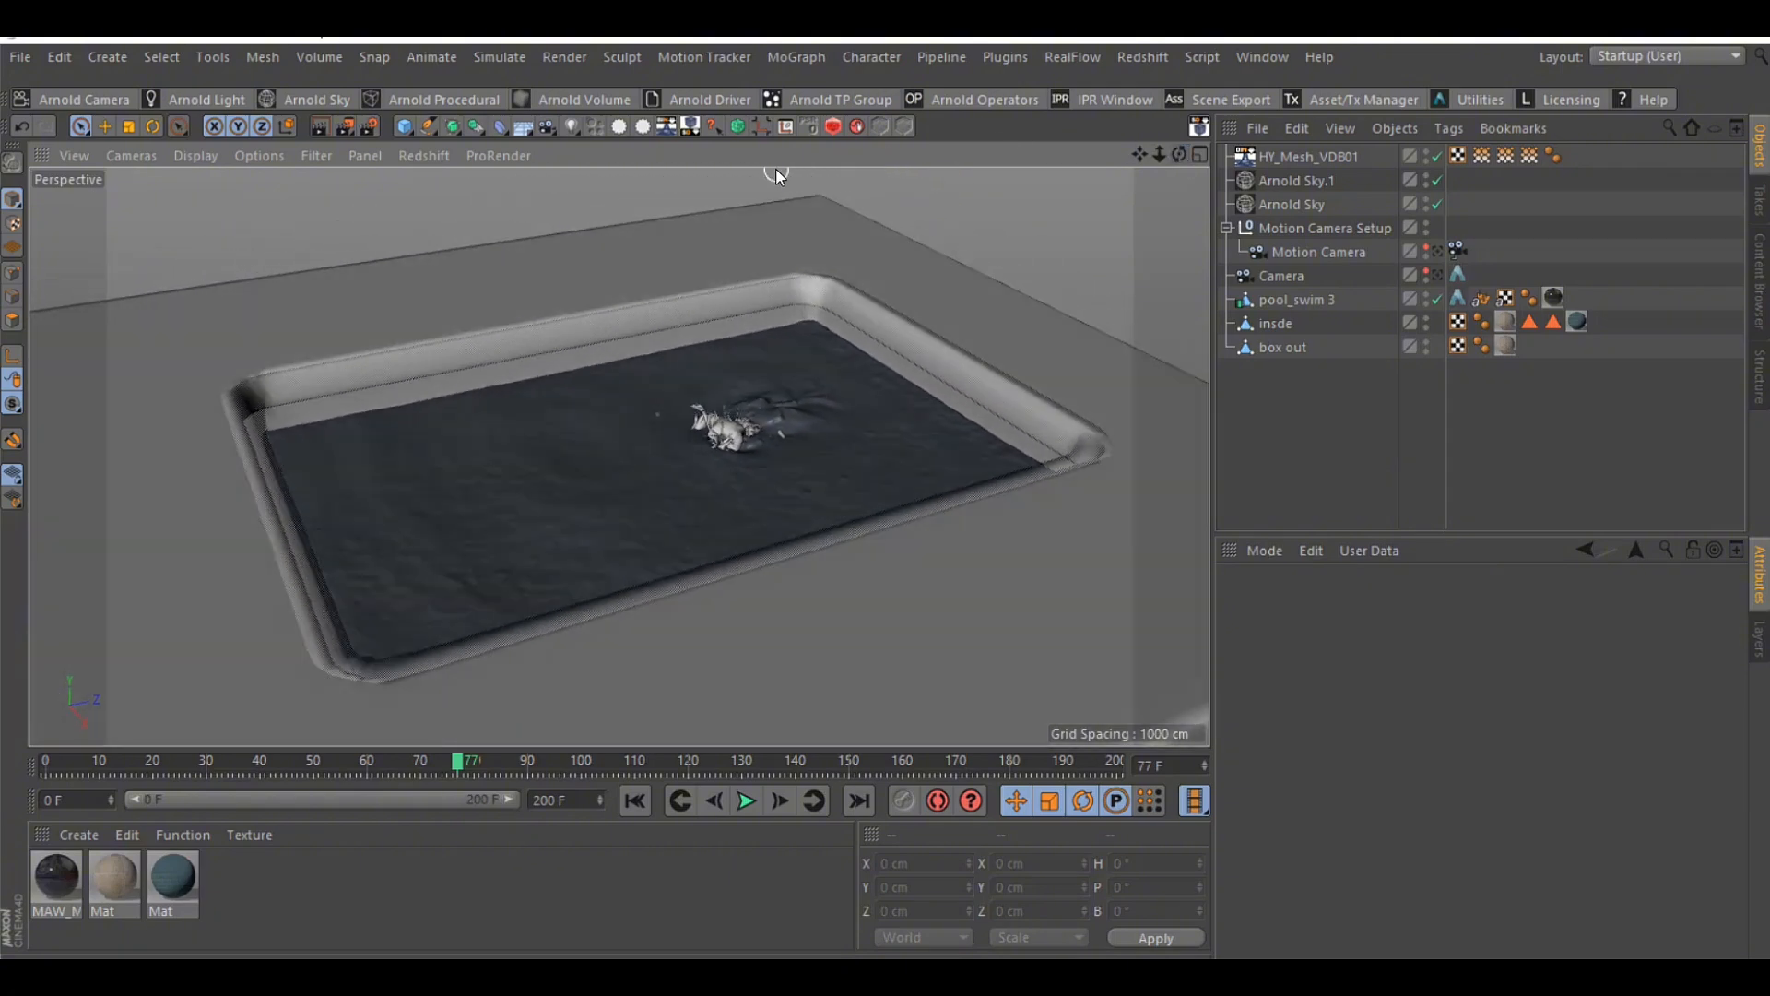
{"action": "left_click", "coordinate": [18, 58]}
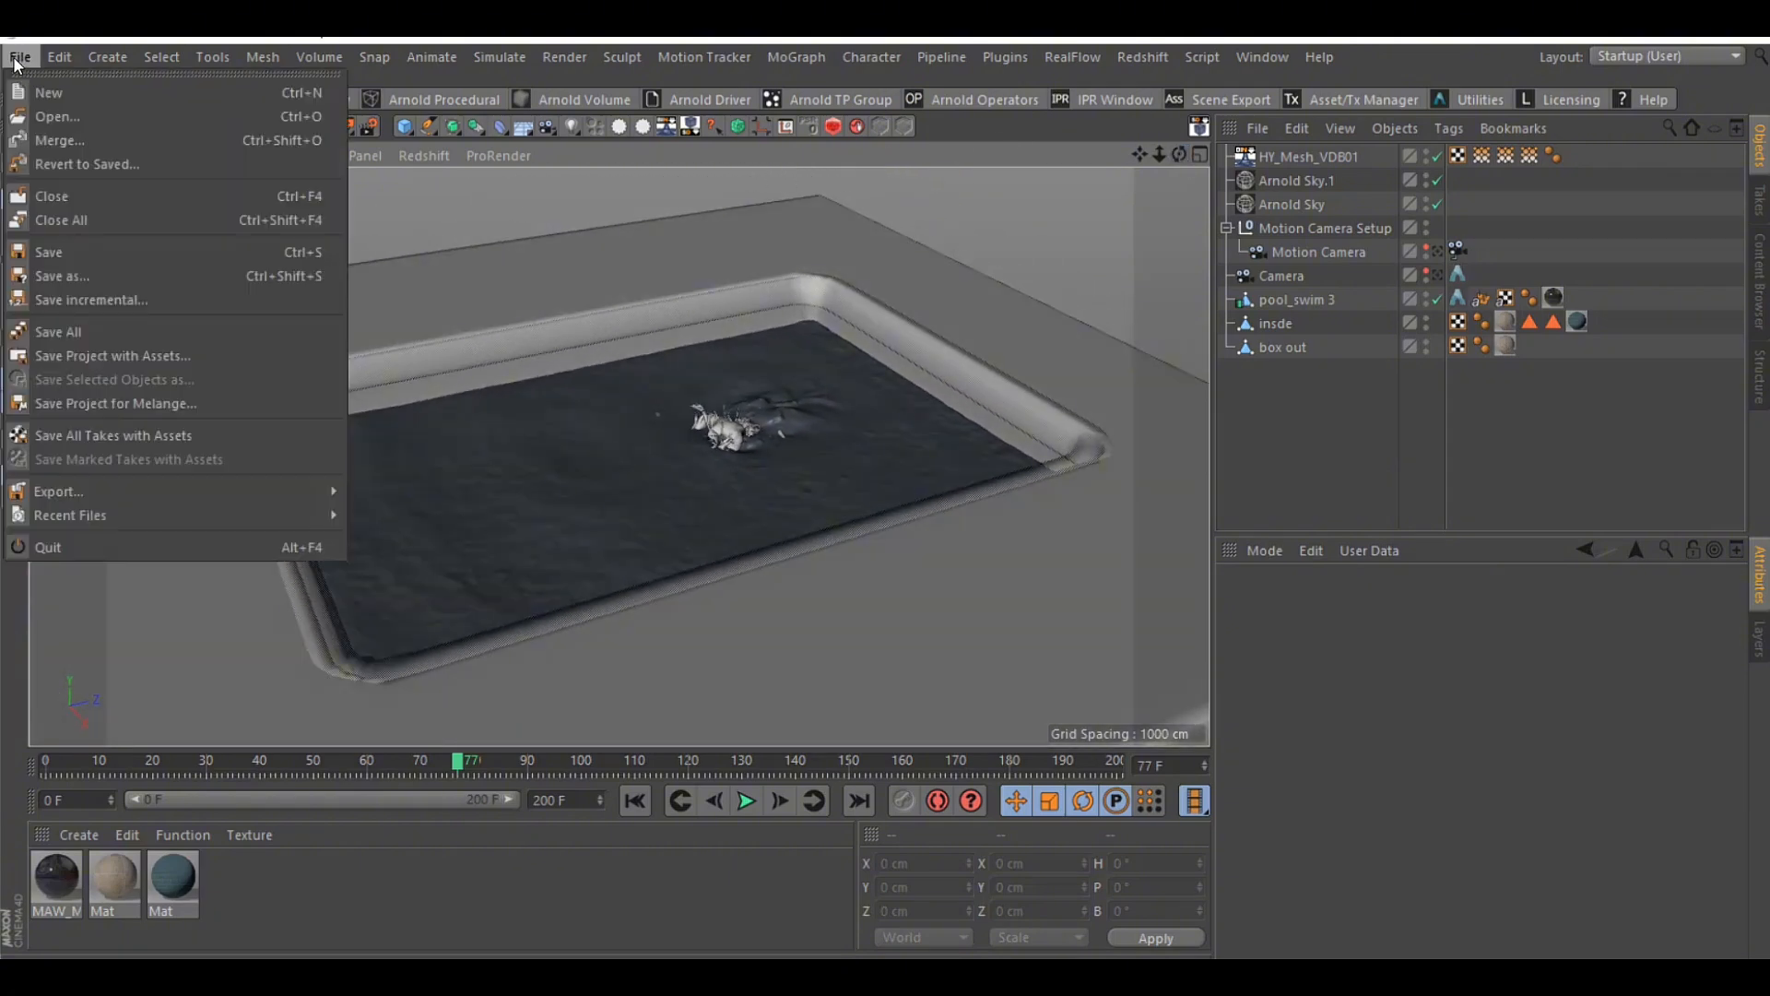
{"action": "left_click", "coordinate": [53, 134]}
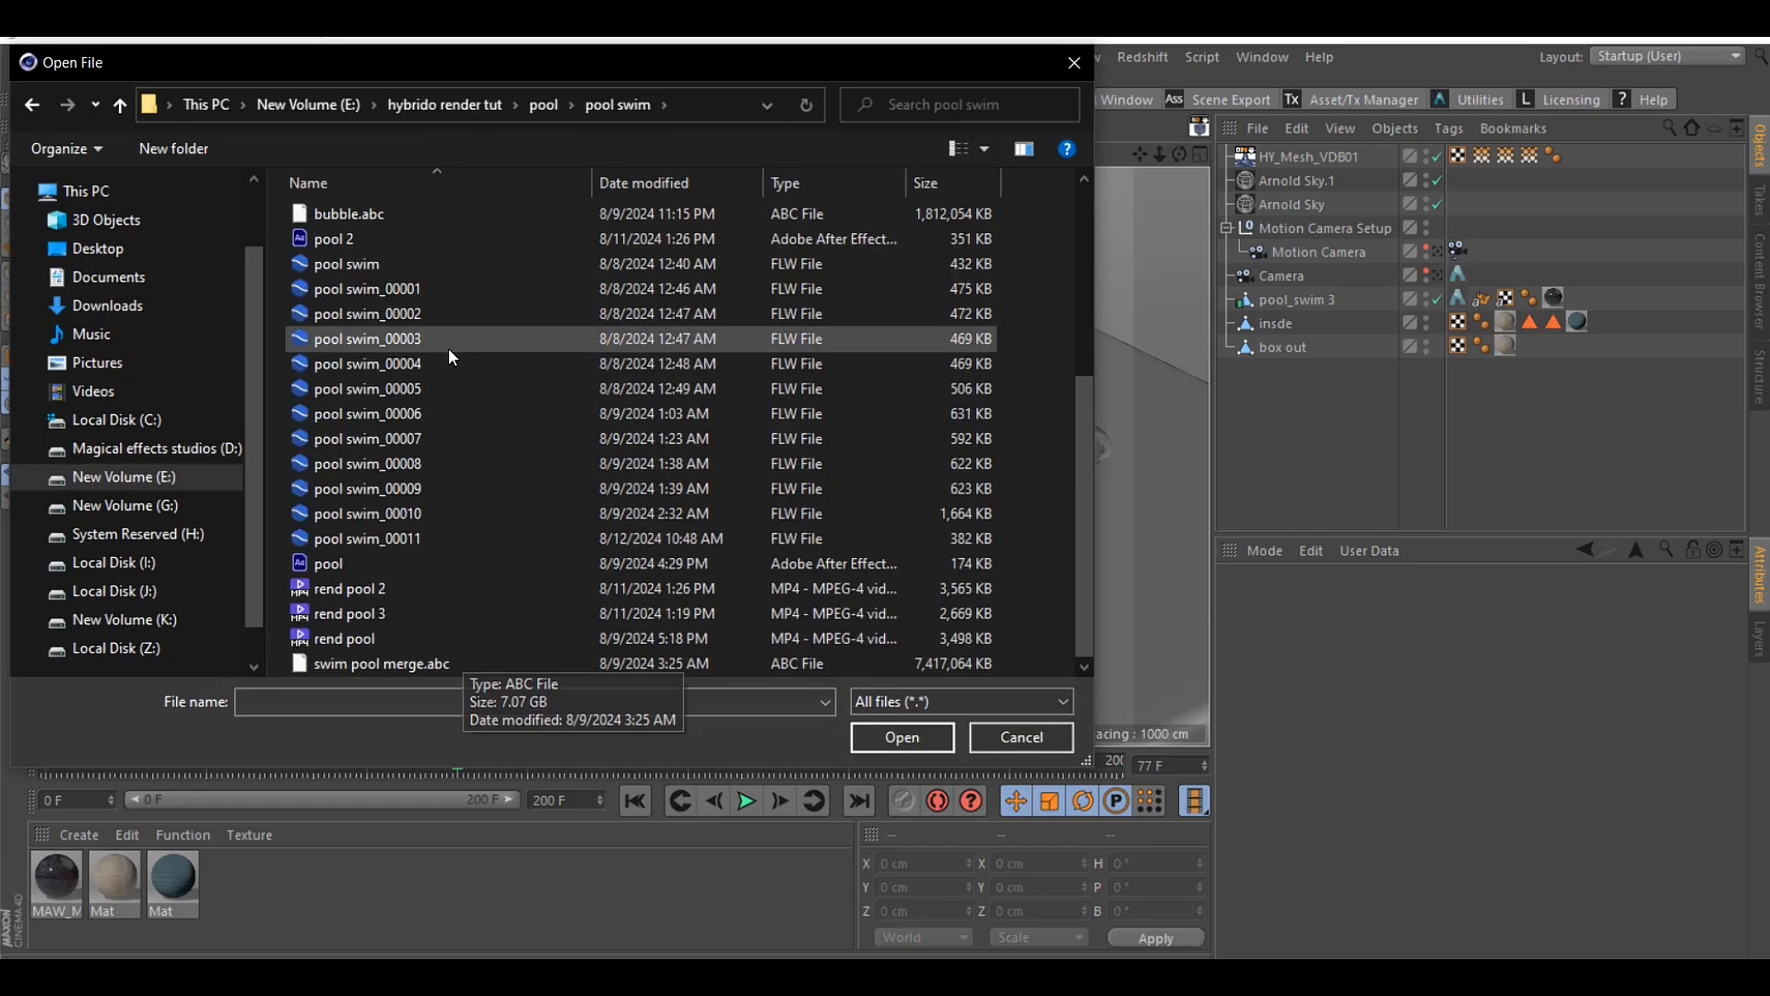
{"action": "left_click", "coordinate": [451, 663]}
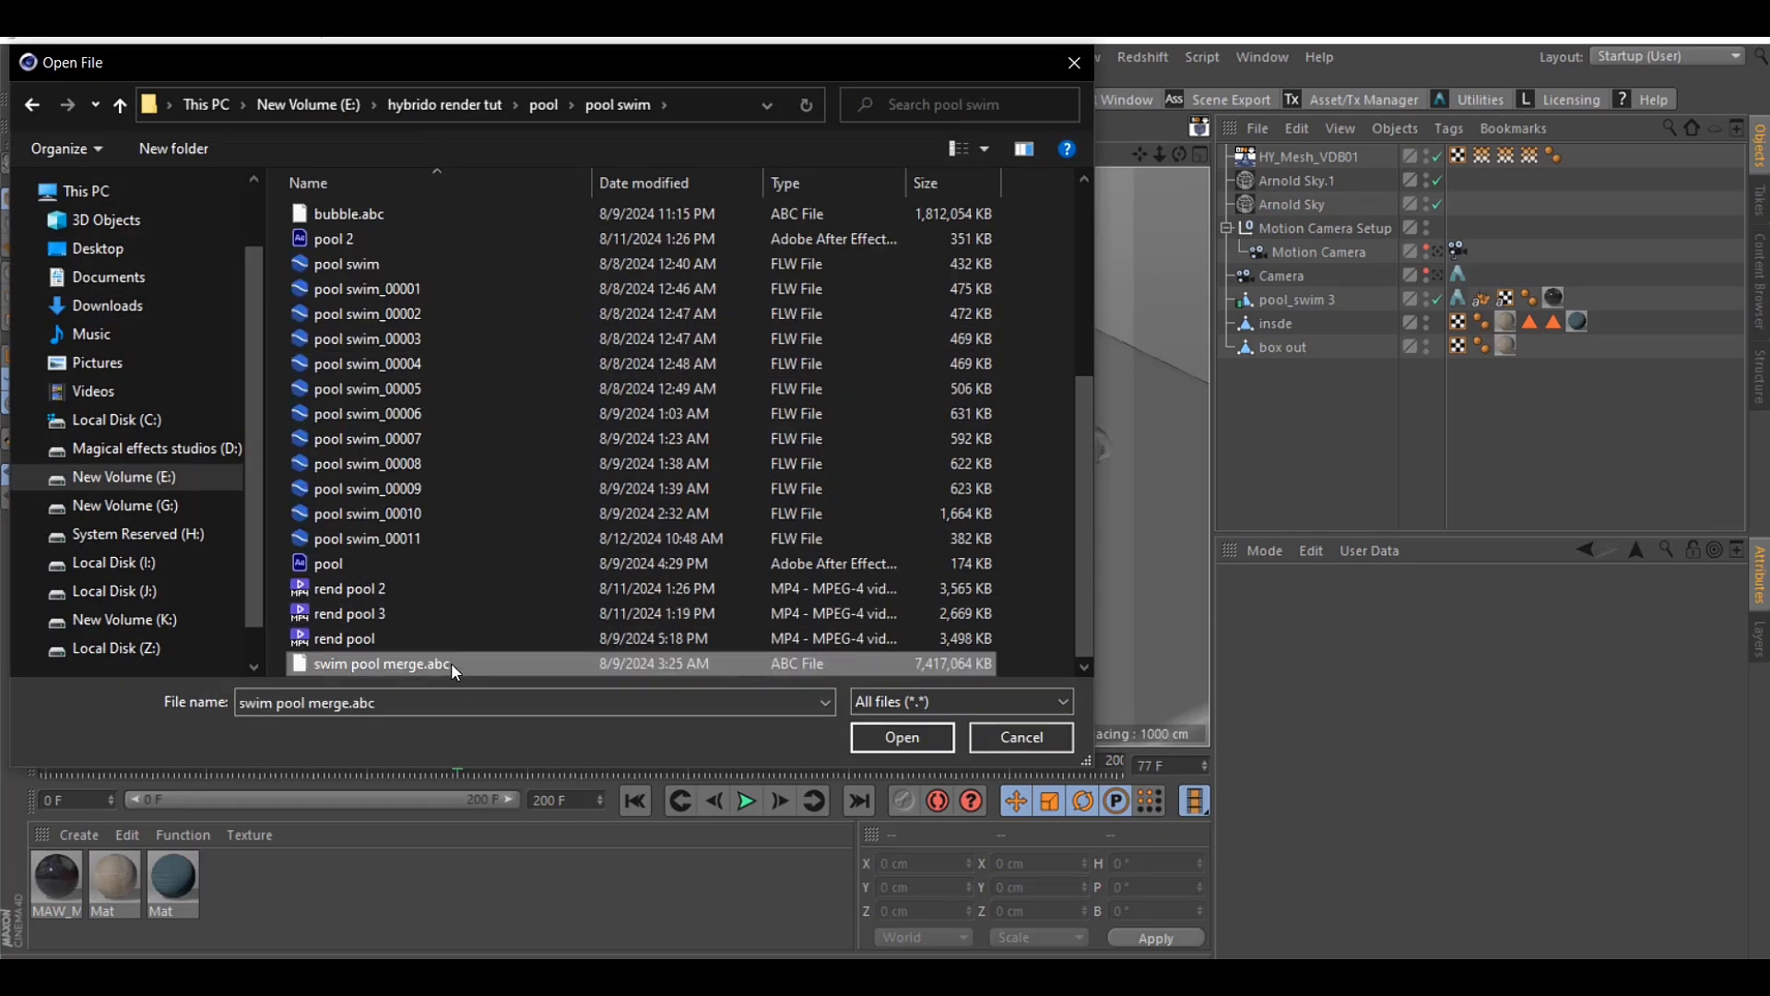
{"action": "double_click", "coordinate": [451, 662]}
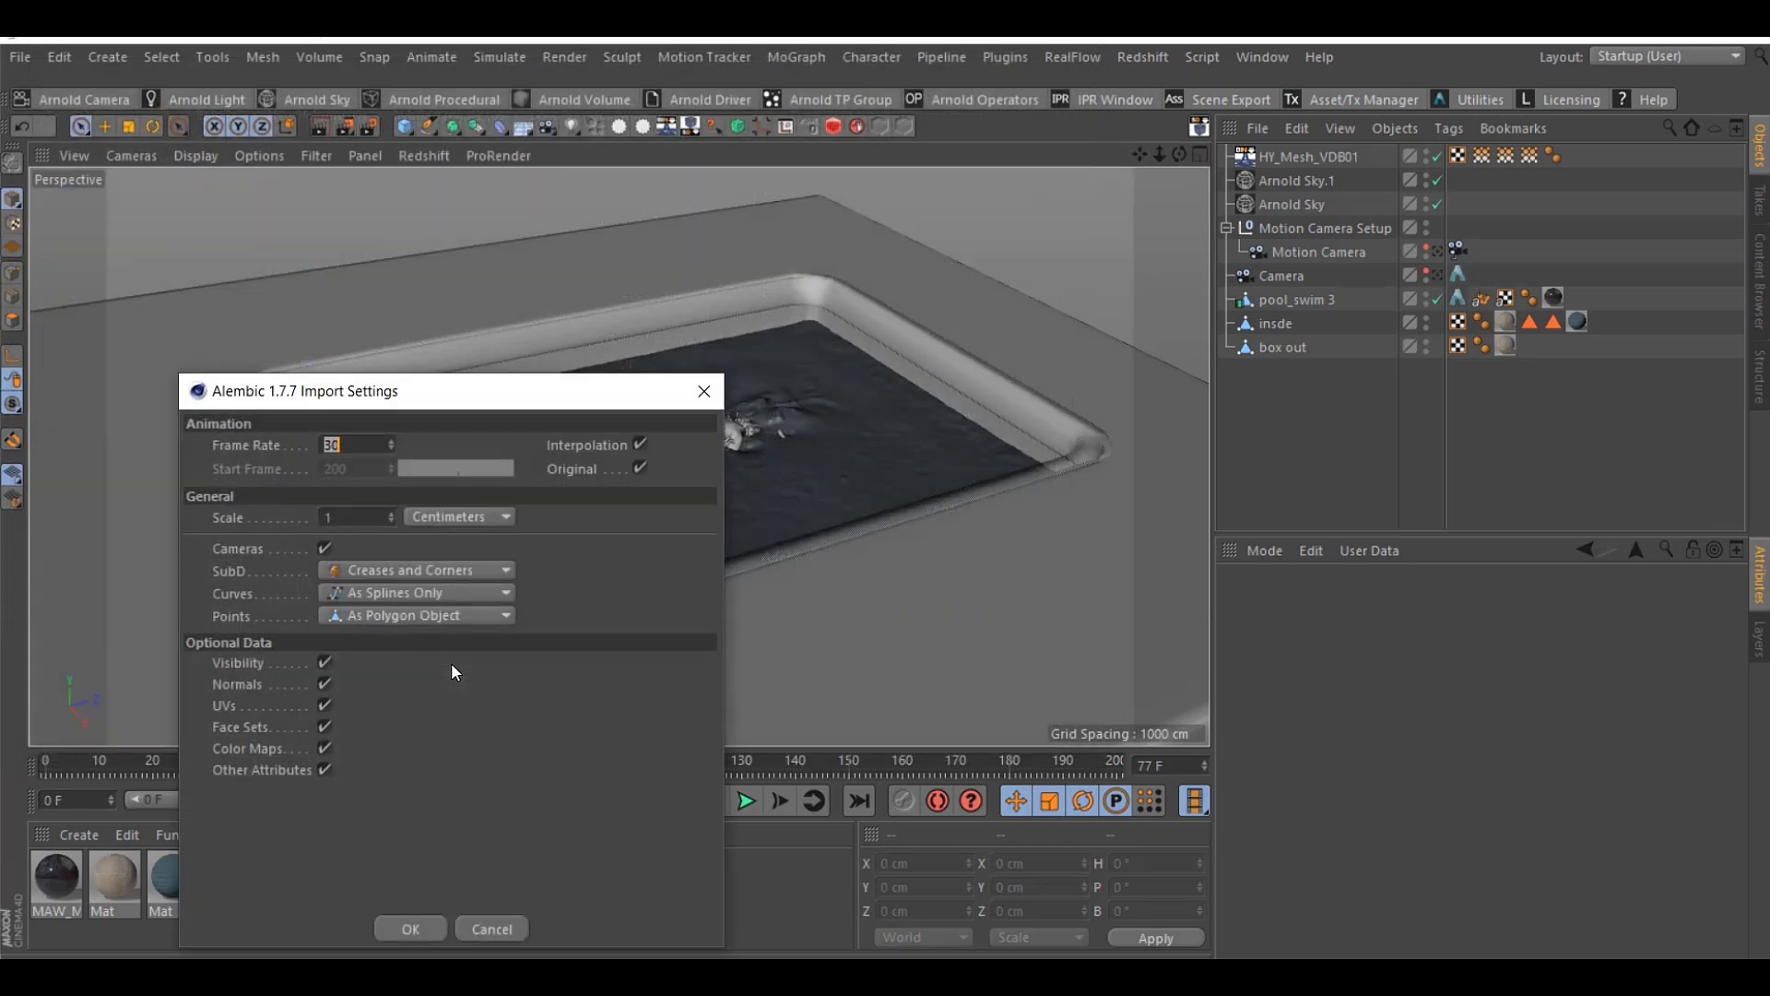
{"action": "left_click", "coordinate": [412, 928]}
Rename the imported particles Alembic object as foam
{"action": "left_click_drag", "start_coordinate": [1186, 162], "coordinate": [1181, 156]}
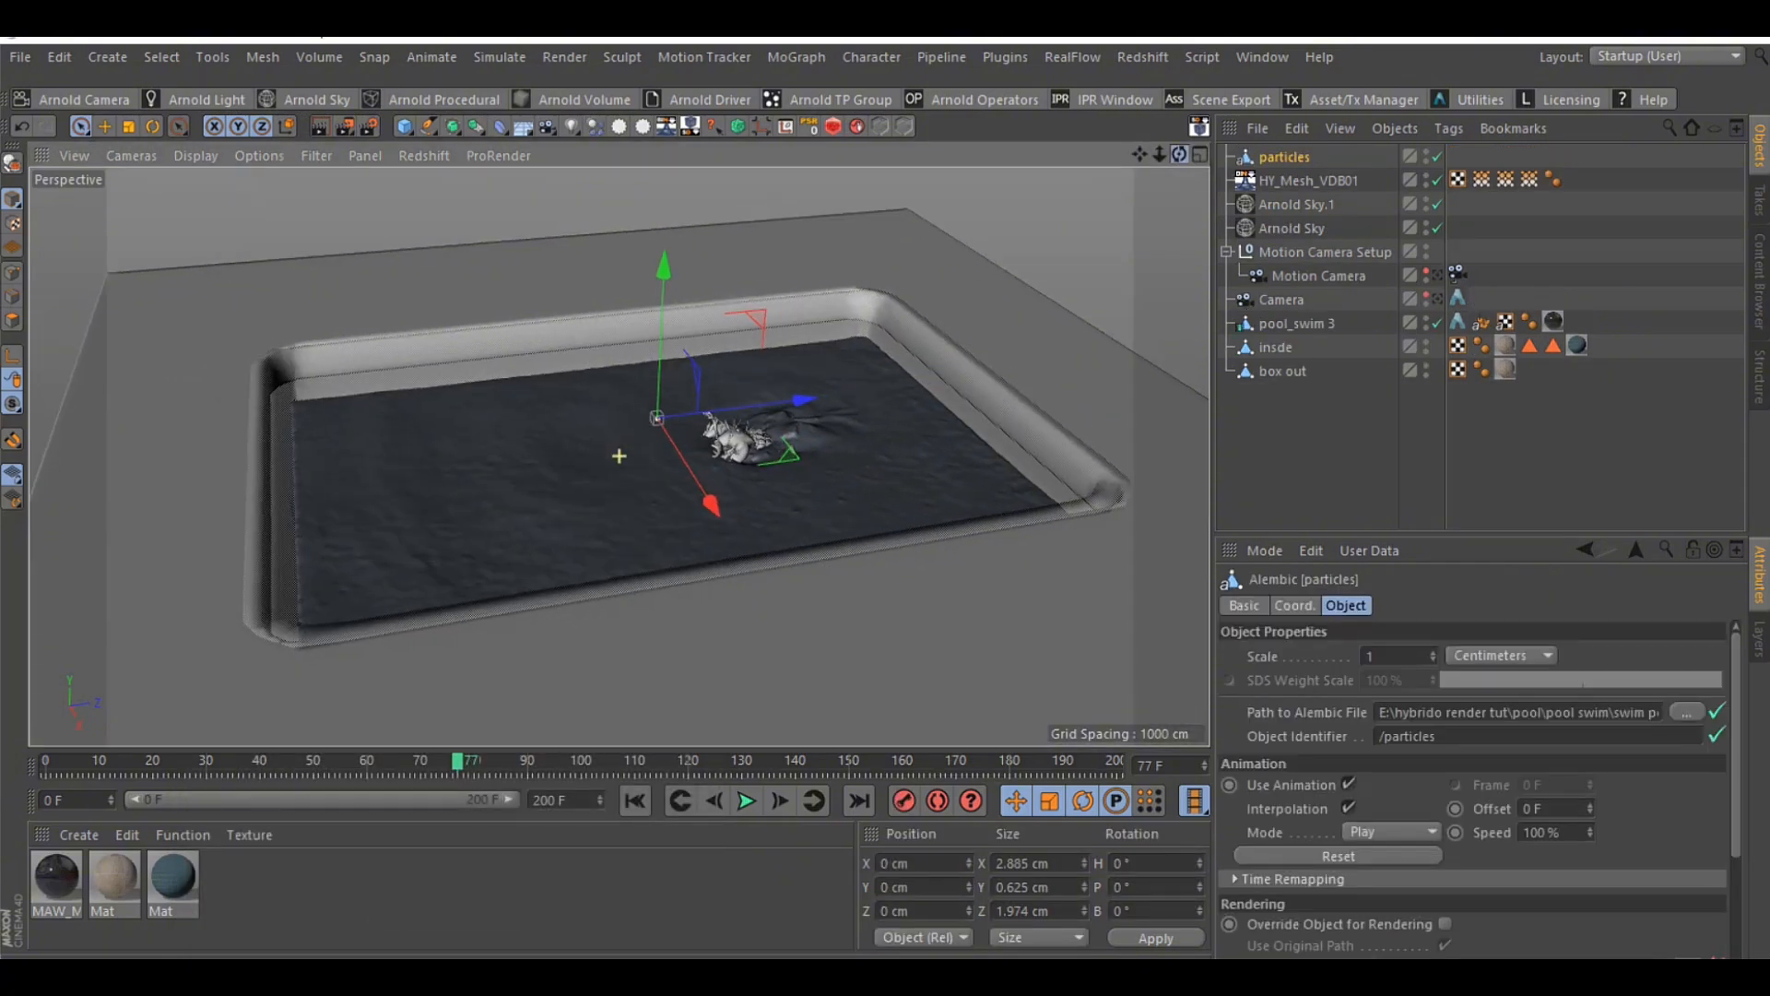
{"action": "double_click", "coordinate": [1288, 156]}
{"action": "type", "text": "foam"}
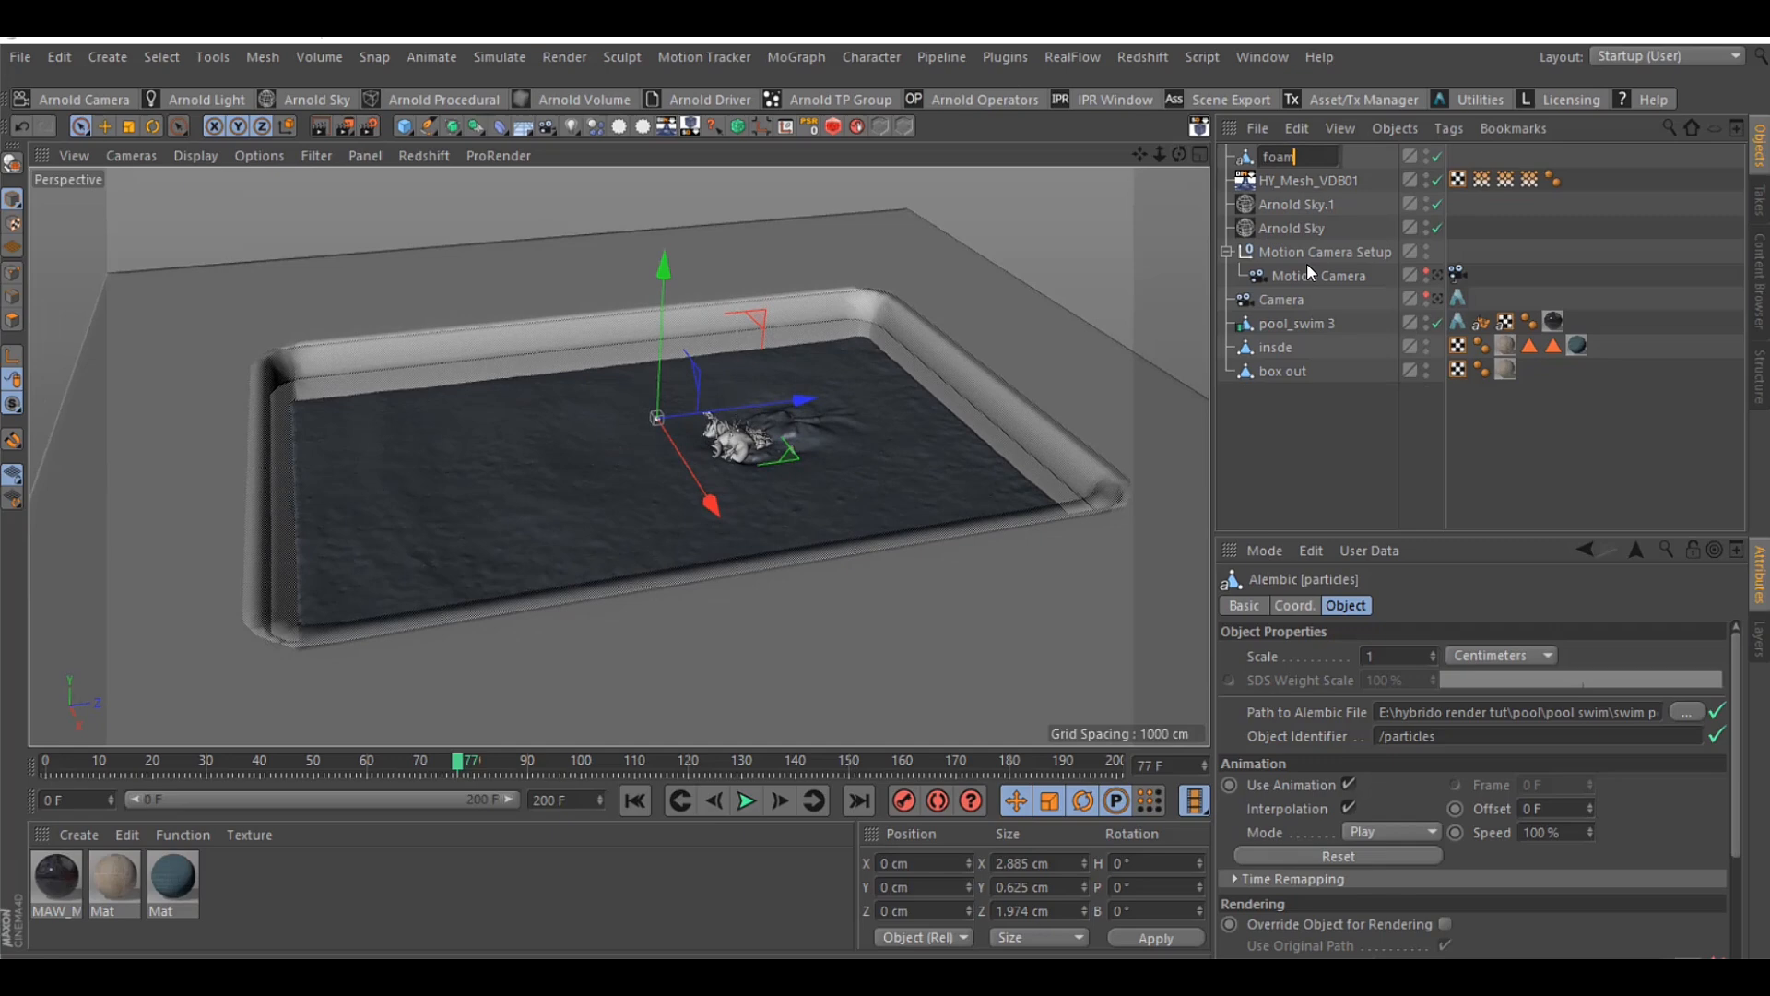
{"action": "left_click", "coordinate": [1314, 421]}
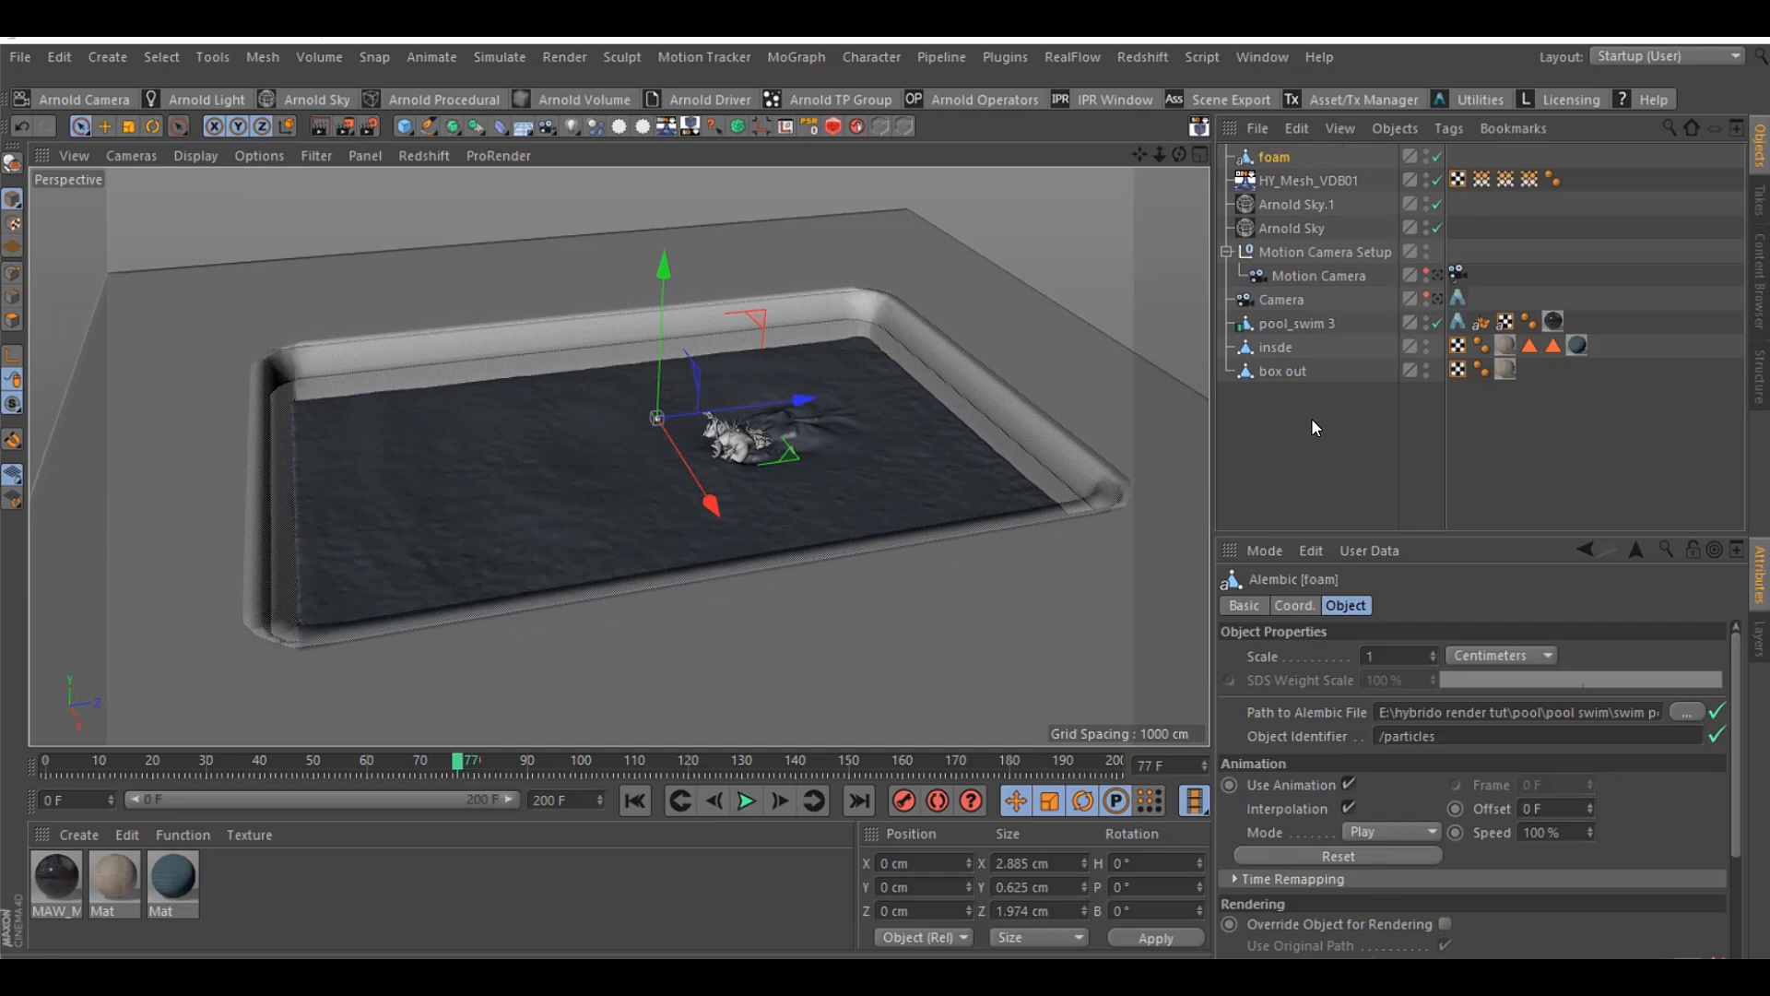
Try a coordinate scale of 100 on the foam object's X, Y and Z axes and reset it to 1
{"action": "left_click_drag", "start_coordinate": [1179, 155], "coordinate": [1175, 176]}
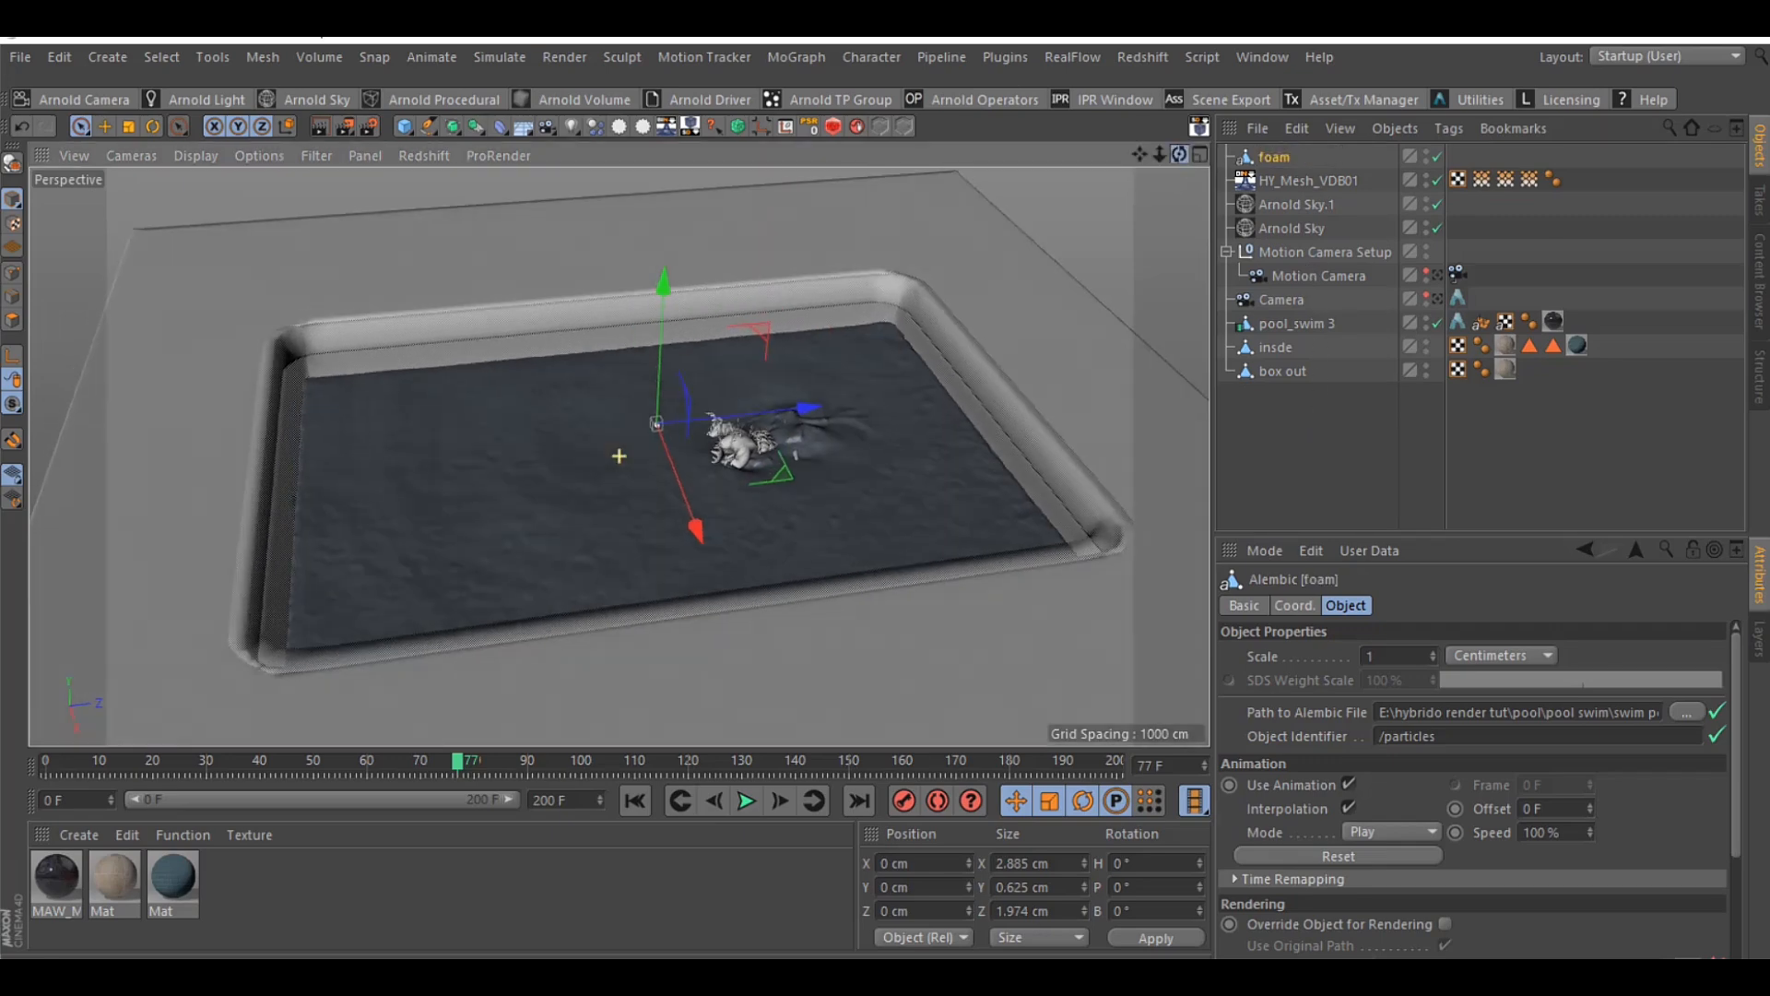
{"action": "left_click", "coordinate": [1296, 609]}
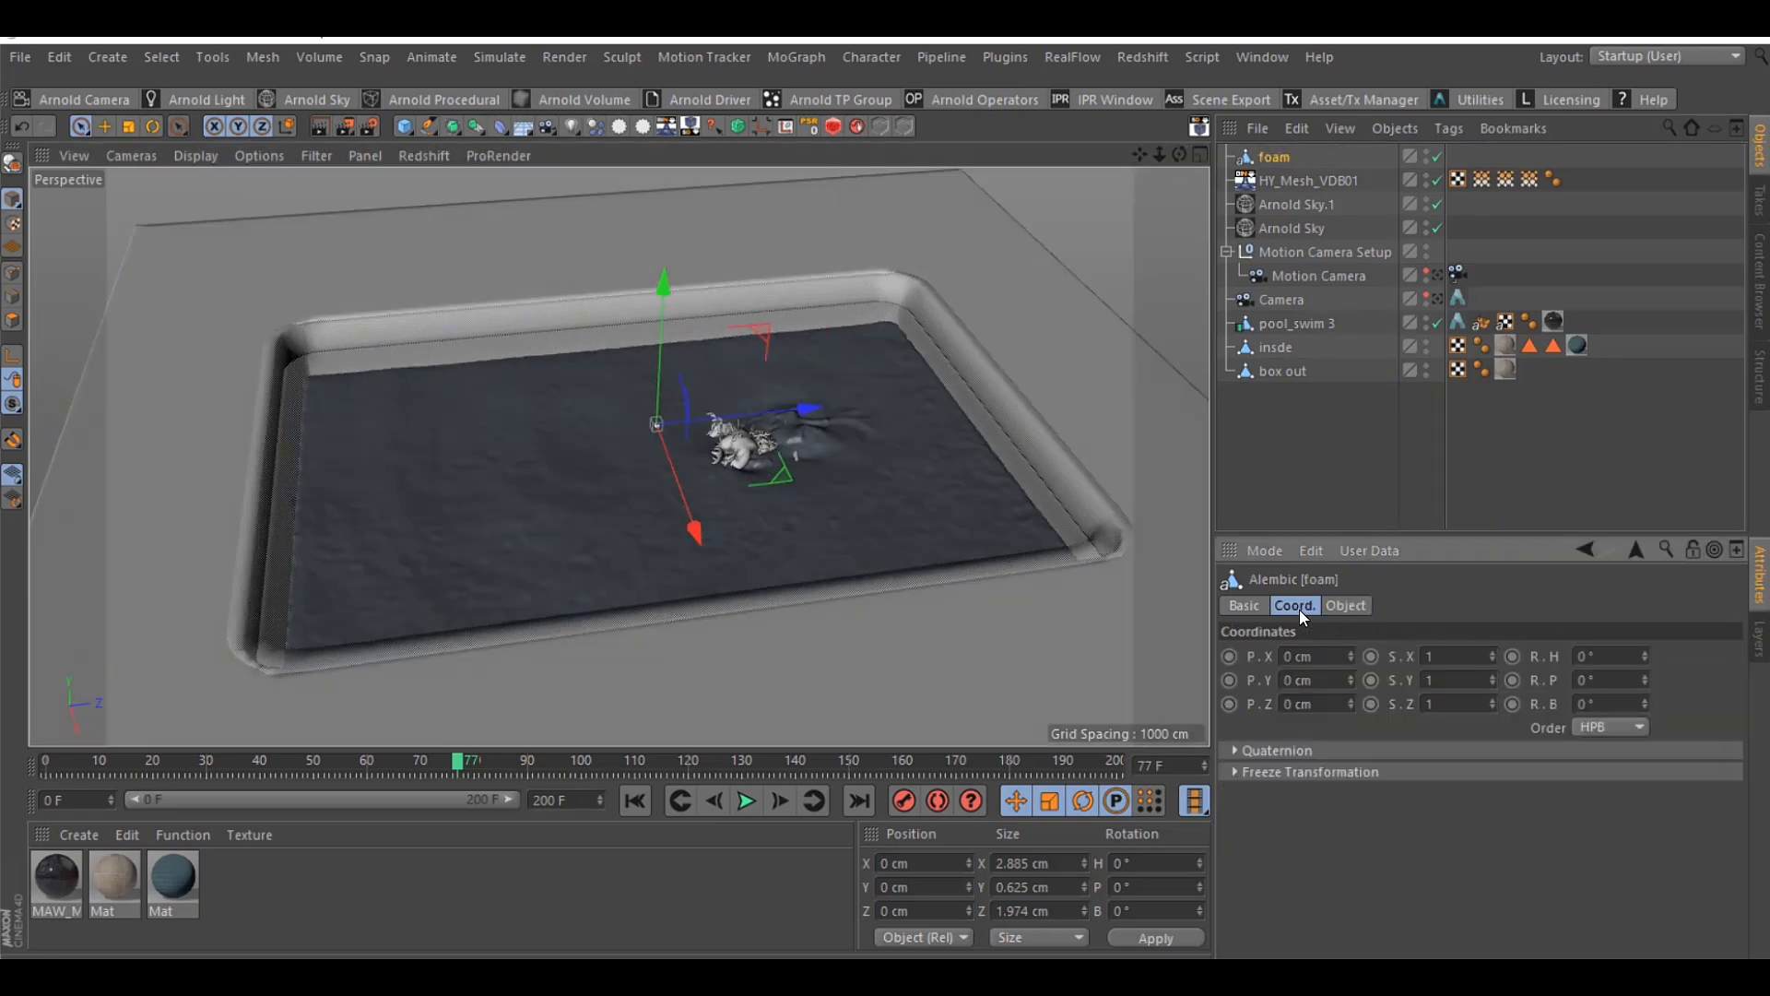
{"action": "left_click", "coordinate": [1453, 656]}
{"action": "type", "text": "100"}
{"action": "key", "text": "Tab"}
{"action": "type", "text": "100"}
{"action": "key", "text": "Tab"}
{"action": "type", "text": "100"}
{"action": "key", "text": "Return"}
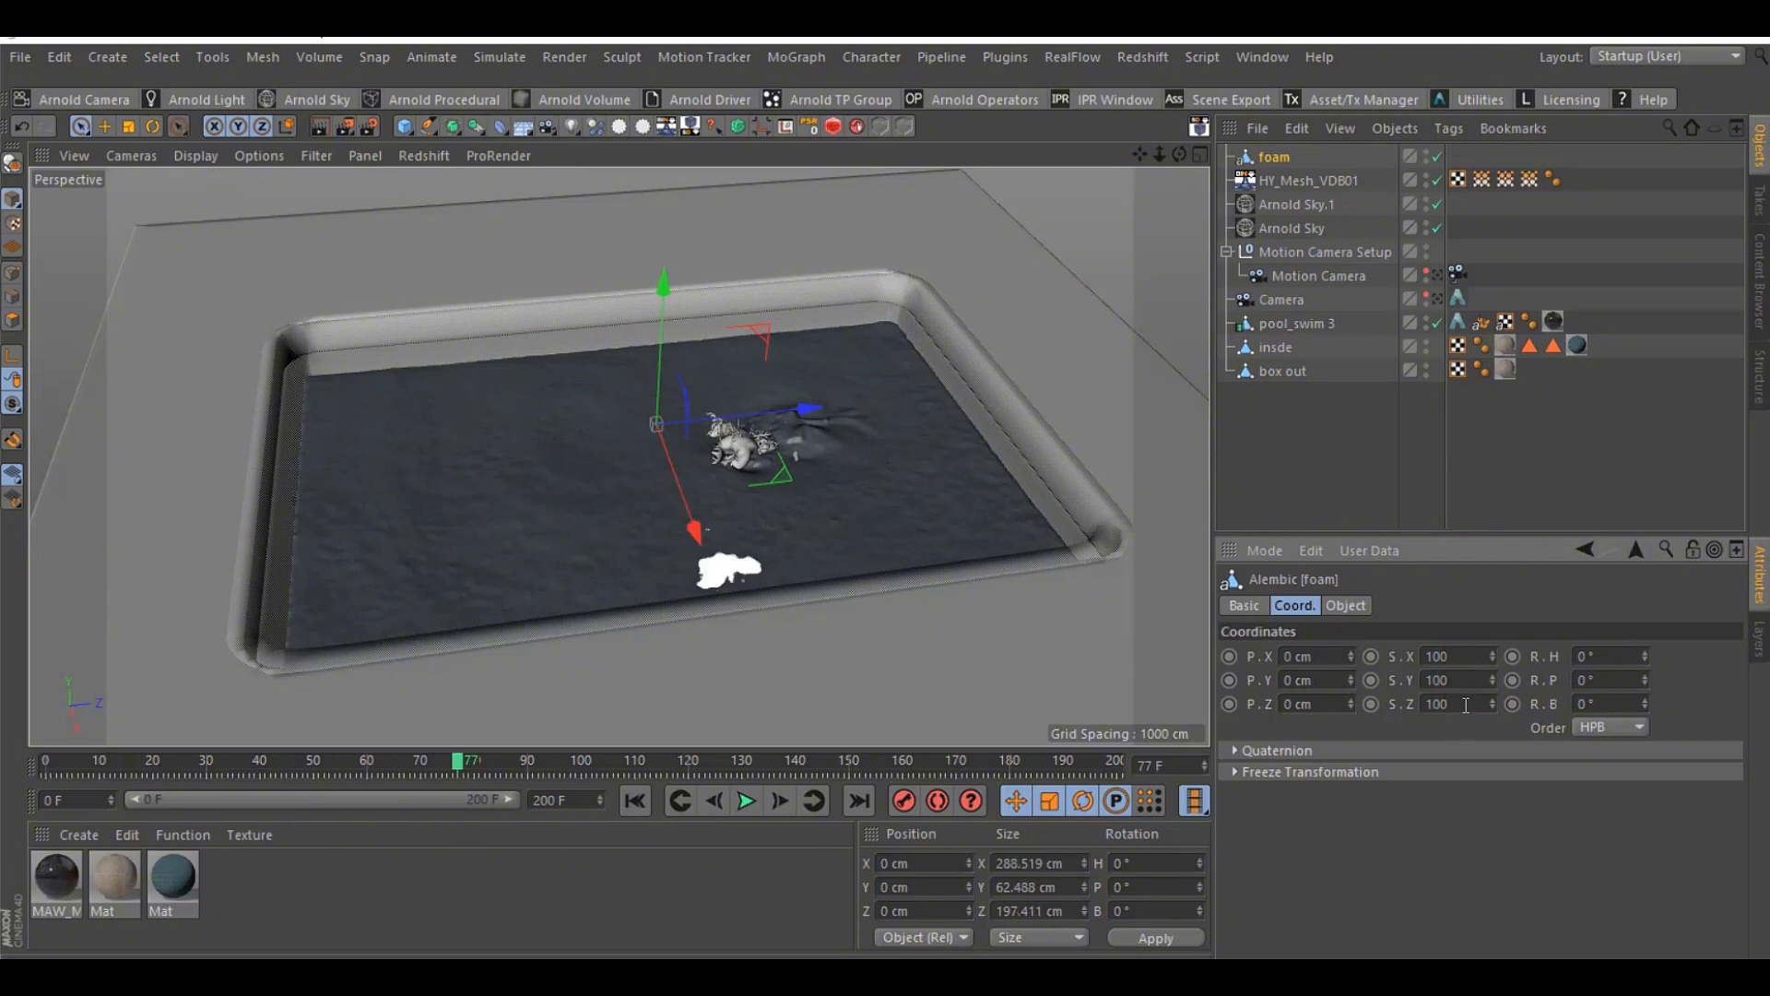
{"action": "left_click_drag", "start_coordinate": [1466, 704], "coordinate": [1420, 658]}
{"action": "type", "text": "1"}
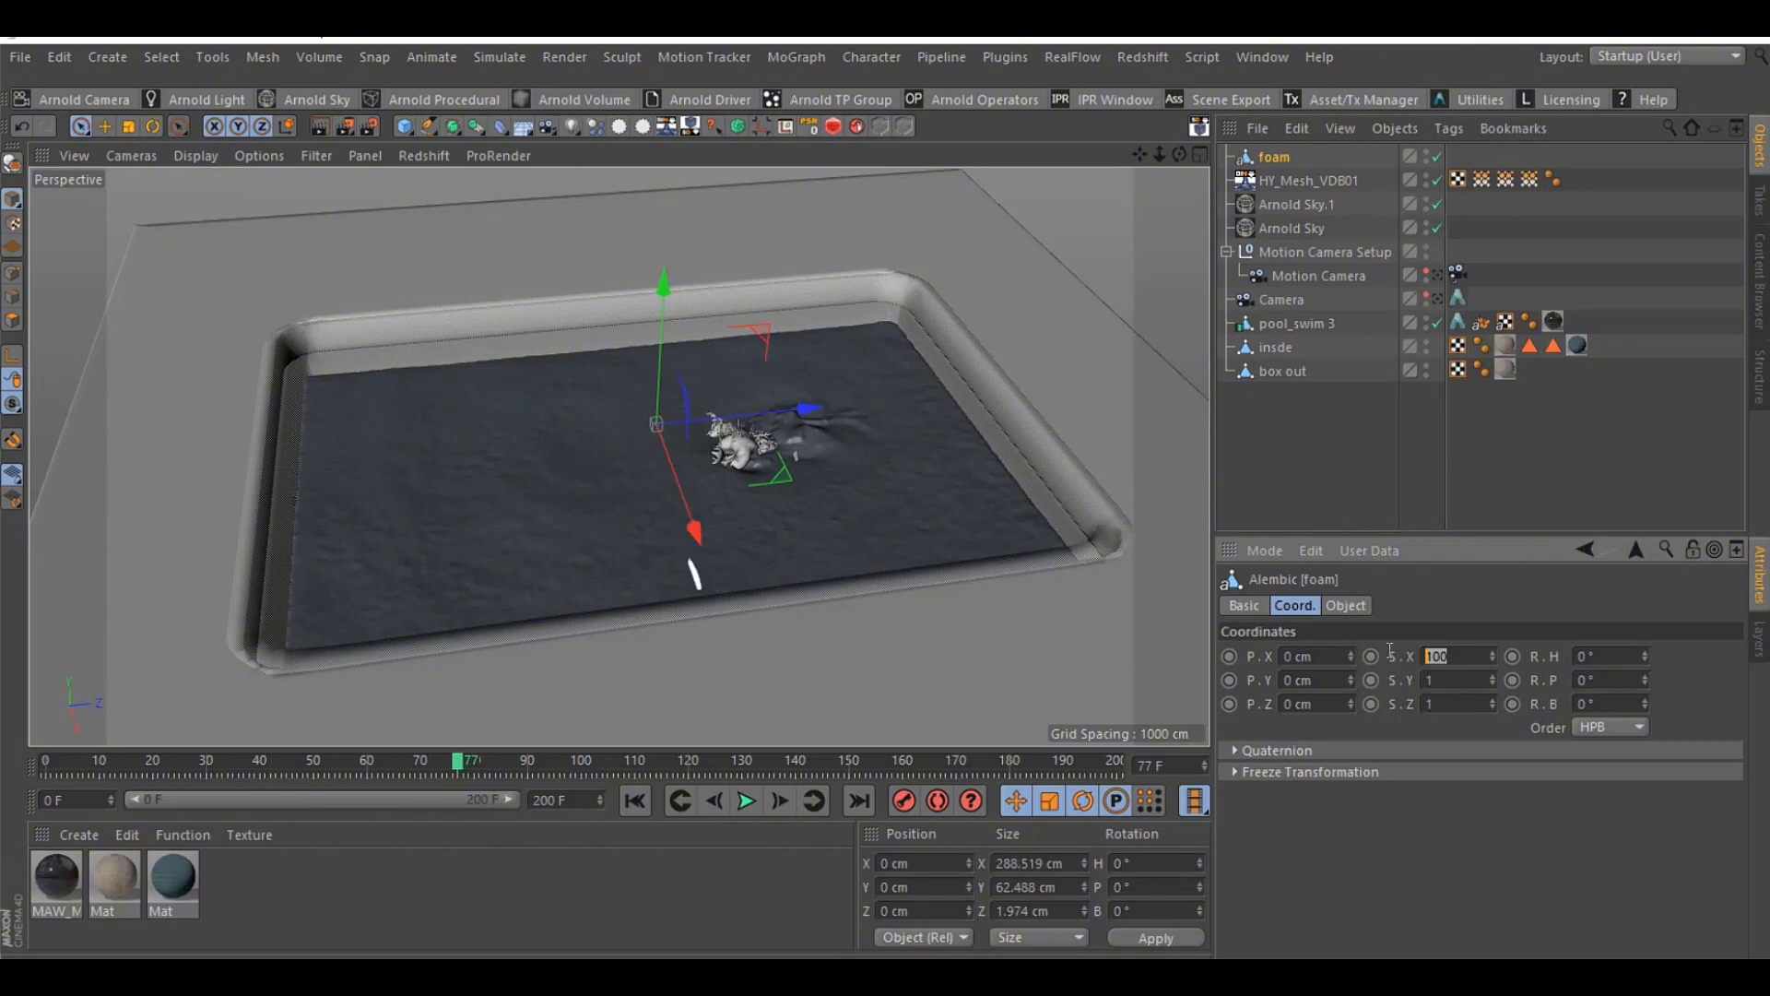
{"action": "type", "text": "11"}
{"action": "left_click", "coordinate": [1448, 726]}
Set the foam Alembic object's own scale property to 100 and hide the HY_Mesh_VDB01 mesh in the viewport
{"action": "left_click", "coordinate": [1322, 605]}
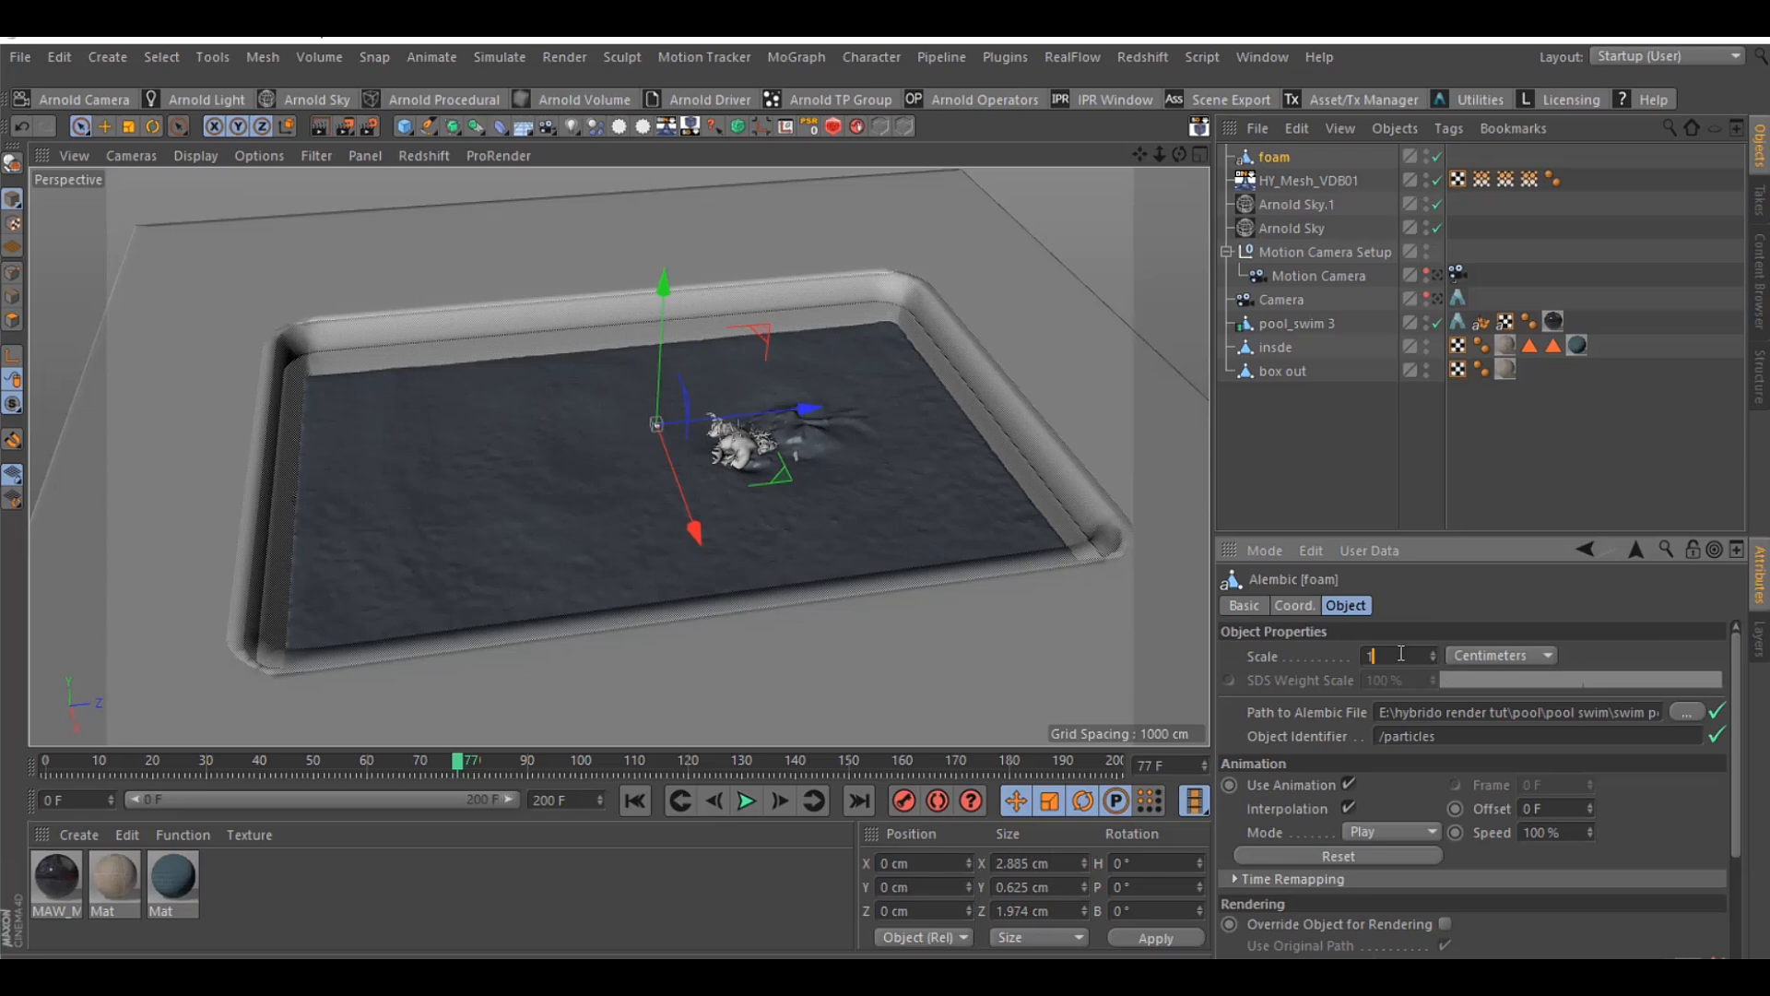
{"action": "type", "text": "00"}
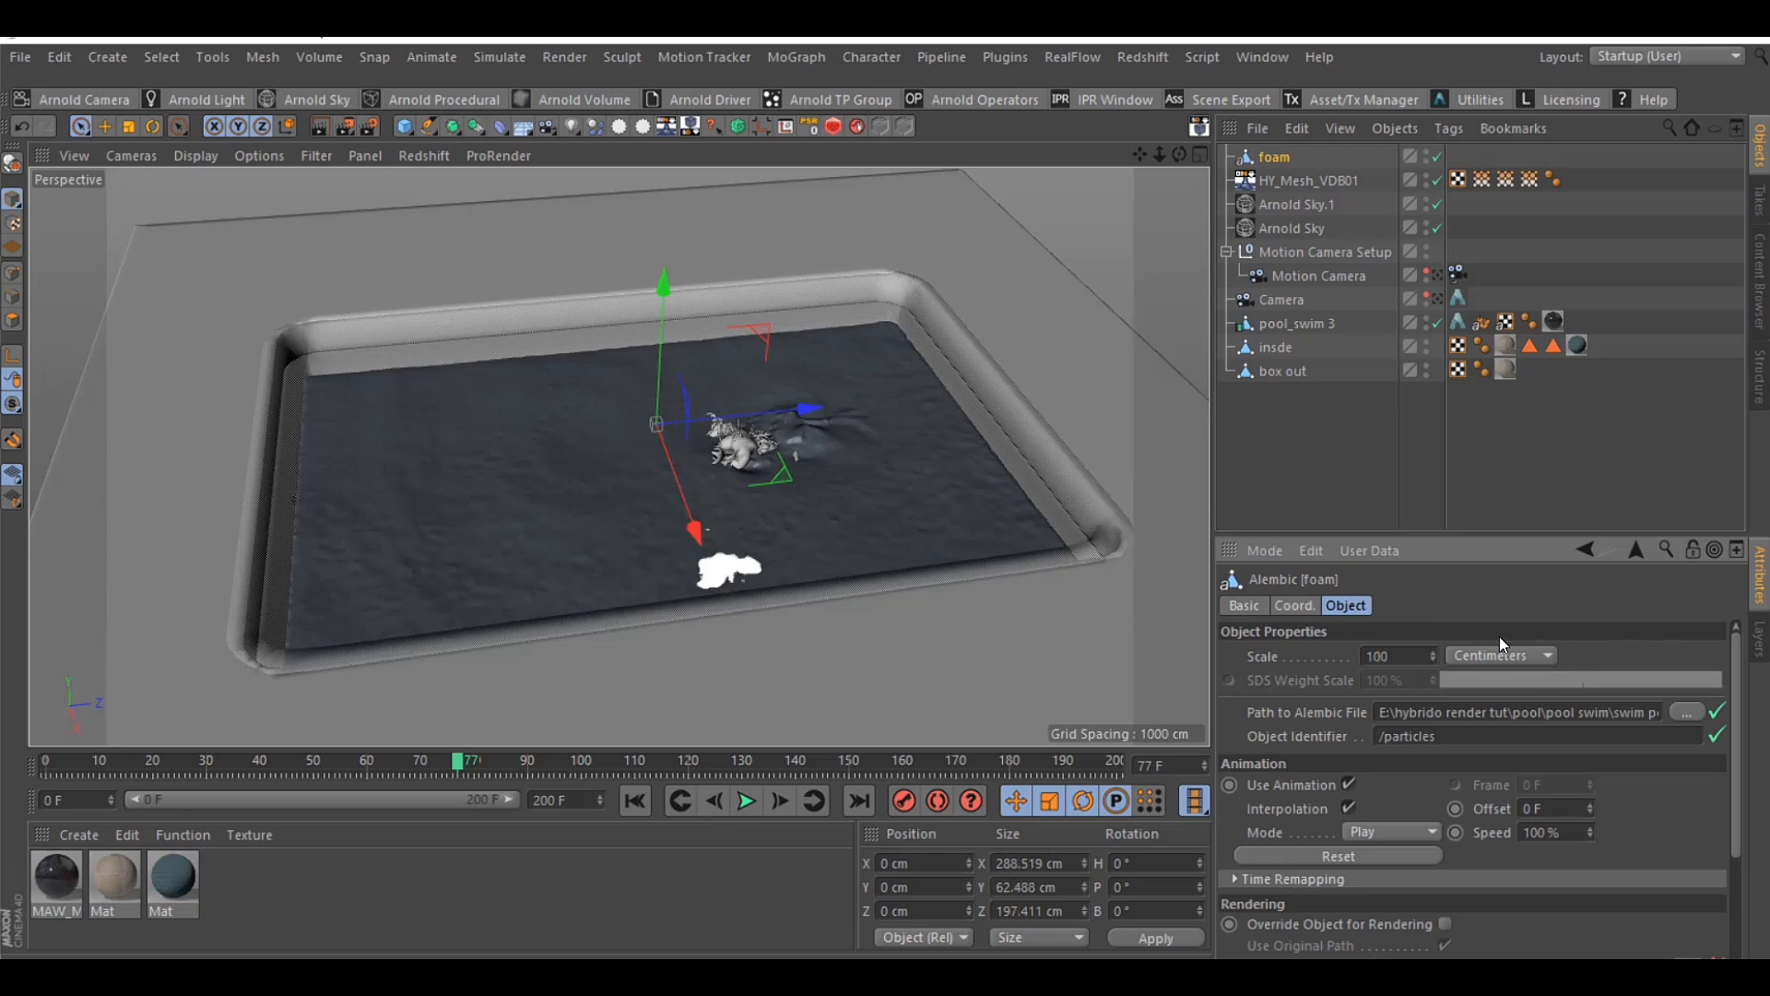
{"action": "left_click", "coordinate": [1427, 177]}
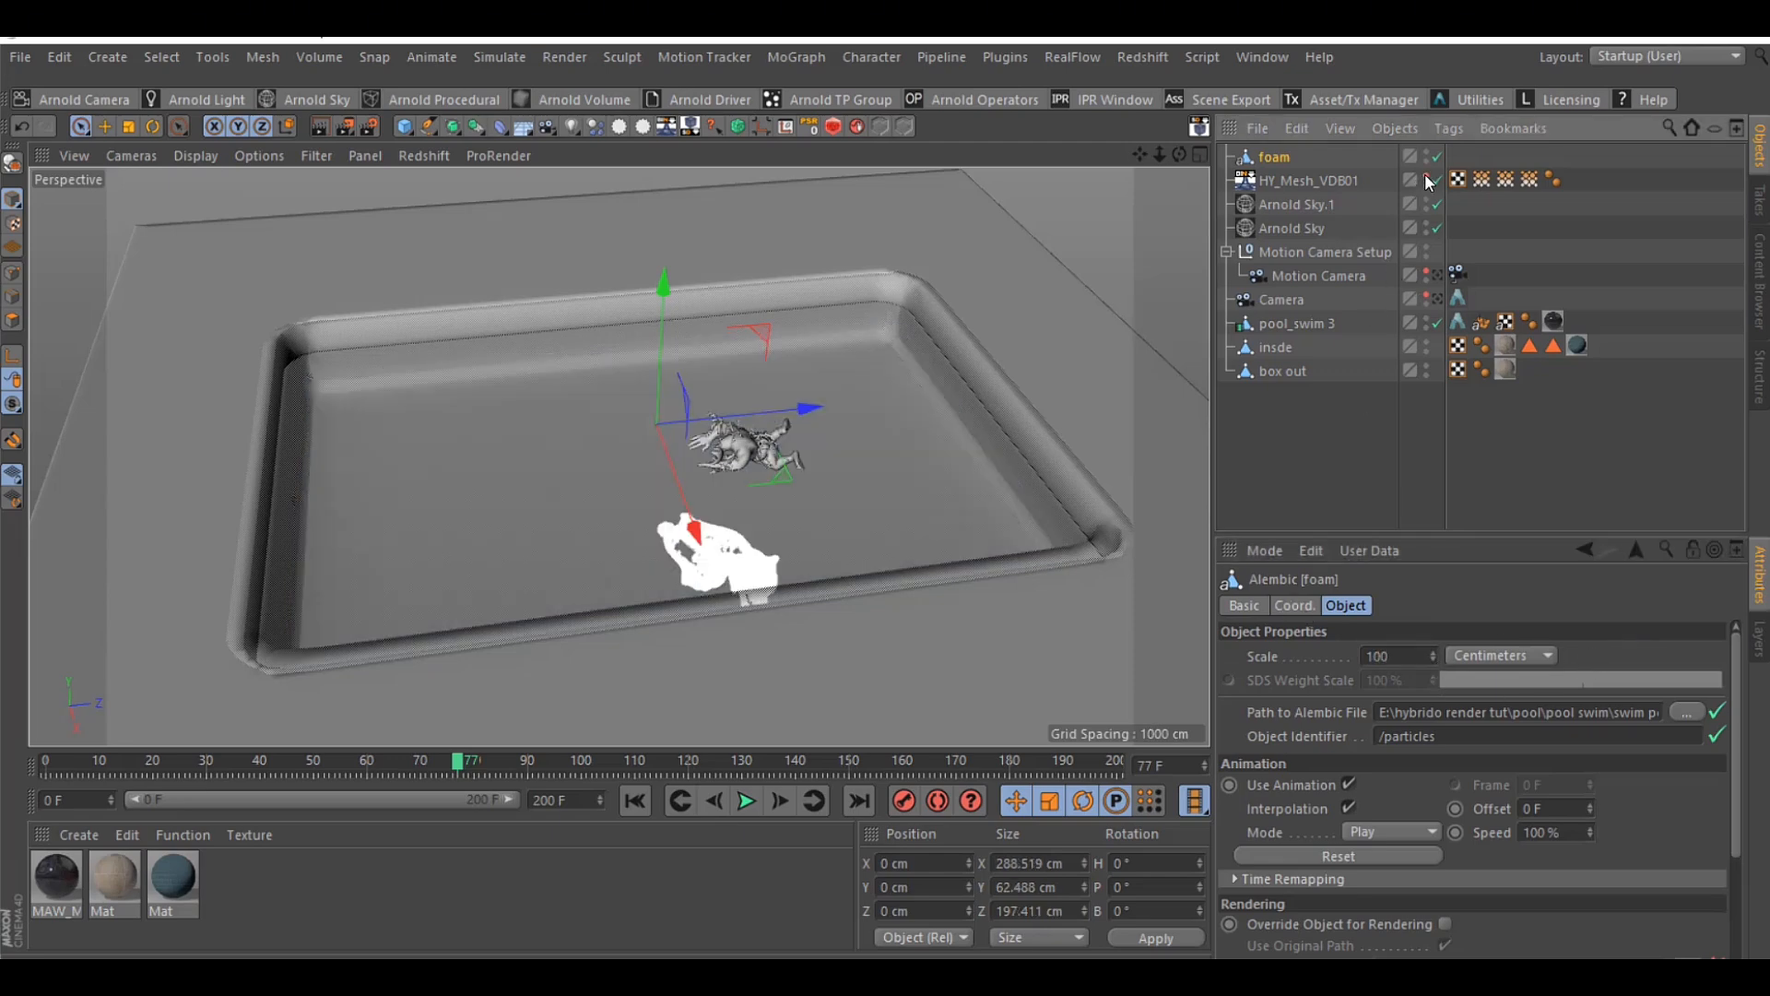
{"action": "mouse_move", "coordinate": [1176, 156]}
{"action": "left_mouse_down"}
{"action": "mouse_move", "coordinate": [1190, 166]}
{"action": "mouse_move", "coordinate": [1174, 158]}
{"action": "left_mouse_up"}
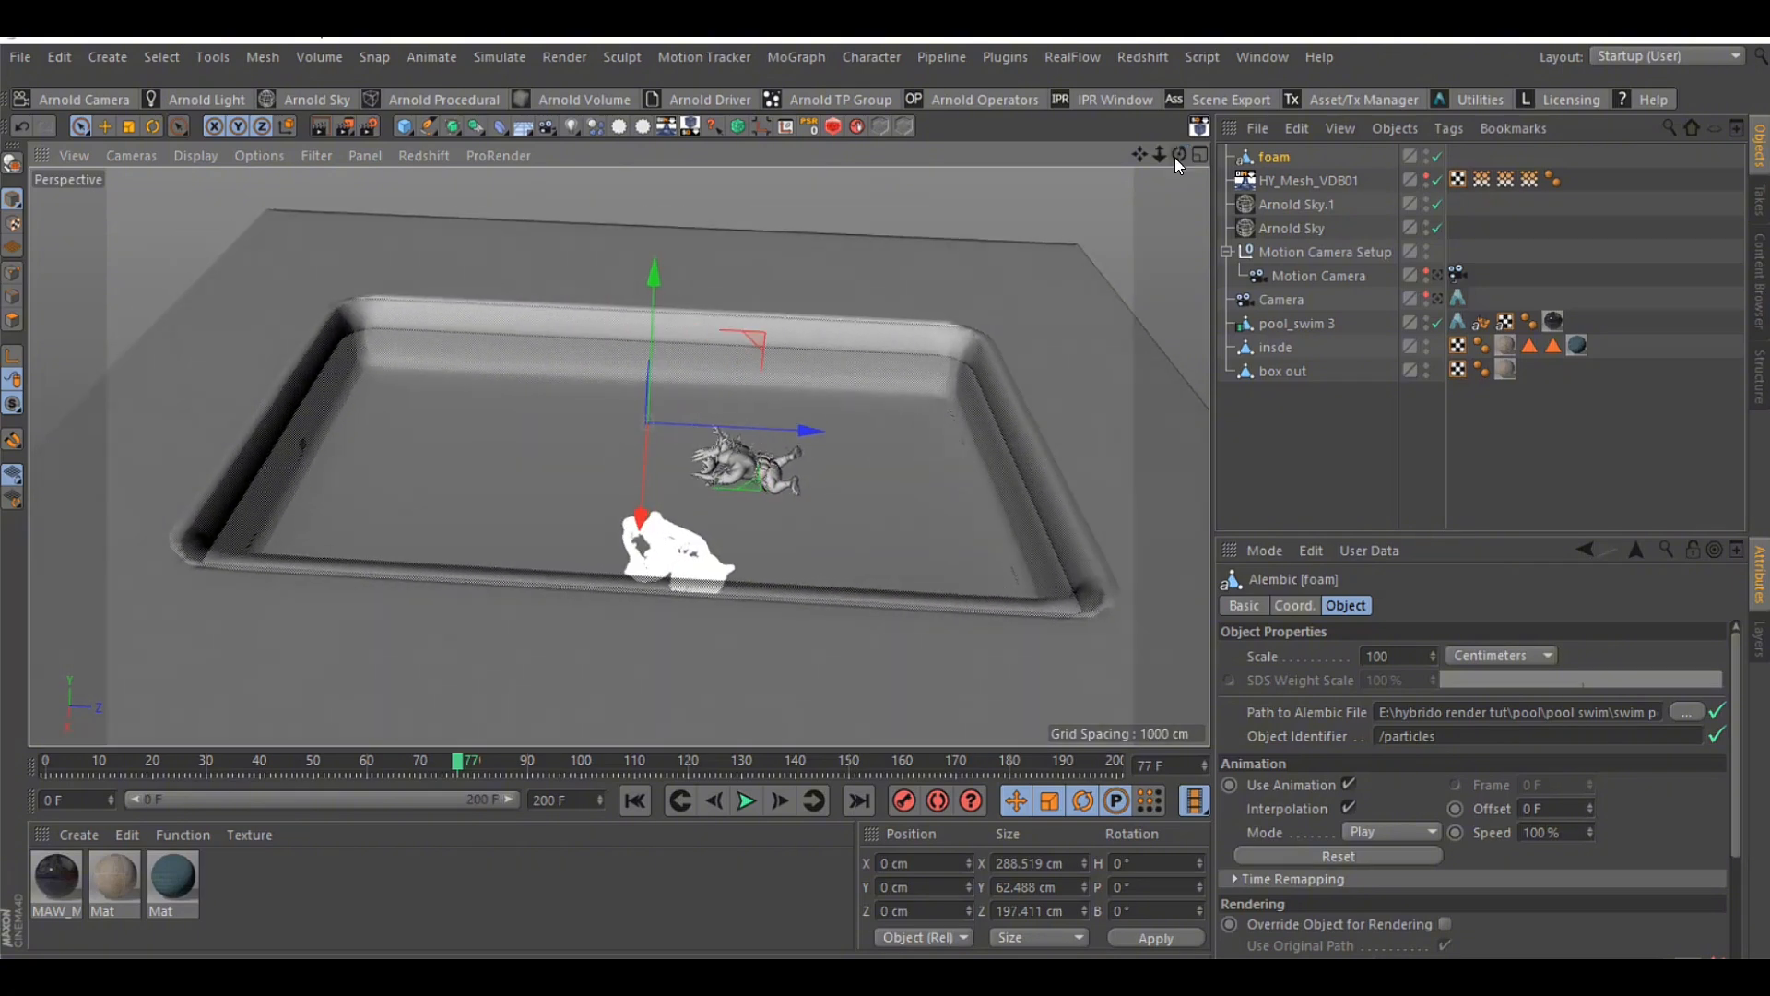
Rotate the foam object's heading to 90° to align the particles with the swimmer
{"action": "left_click", "coordinate": [1294, 606]}
{"action": "left_click", "coordinate": [1640, 653]}
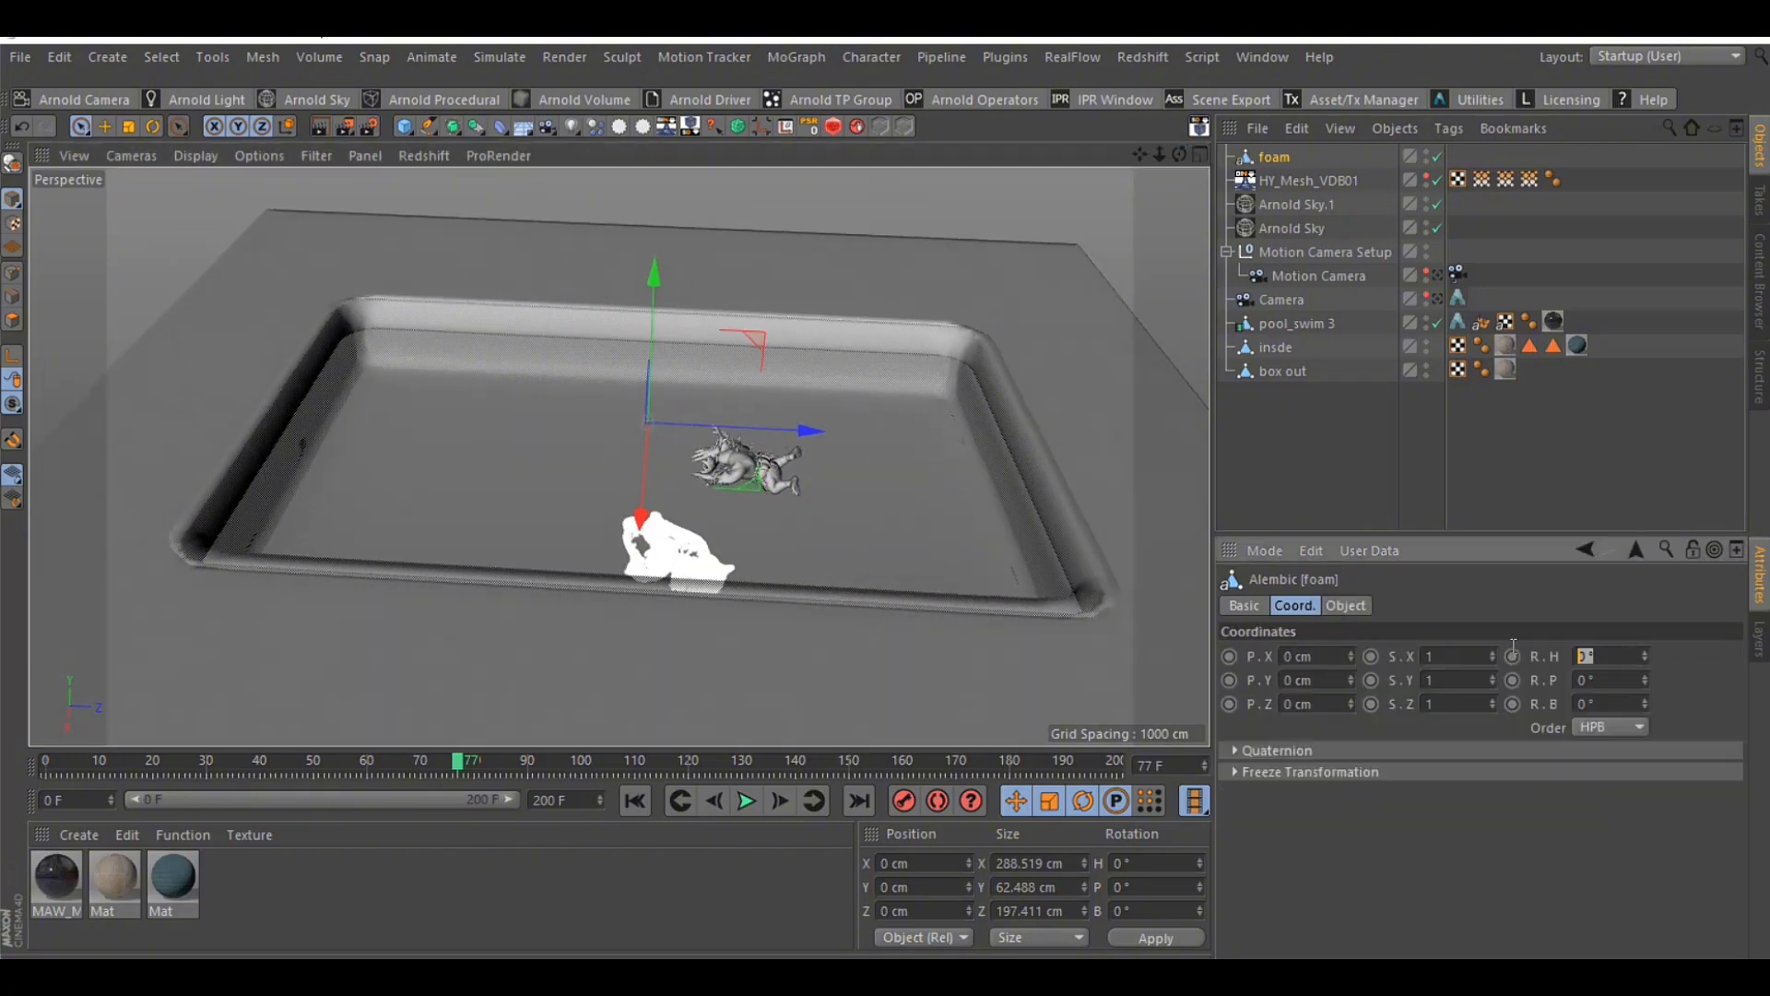
{"action": "type", "text": "90"}
{"action": "key", "text": "Return"}
{"action": "left_click_drag", "start_coordinate": [1160, 155], "coordinate": [1099, 138]}
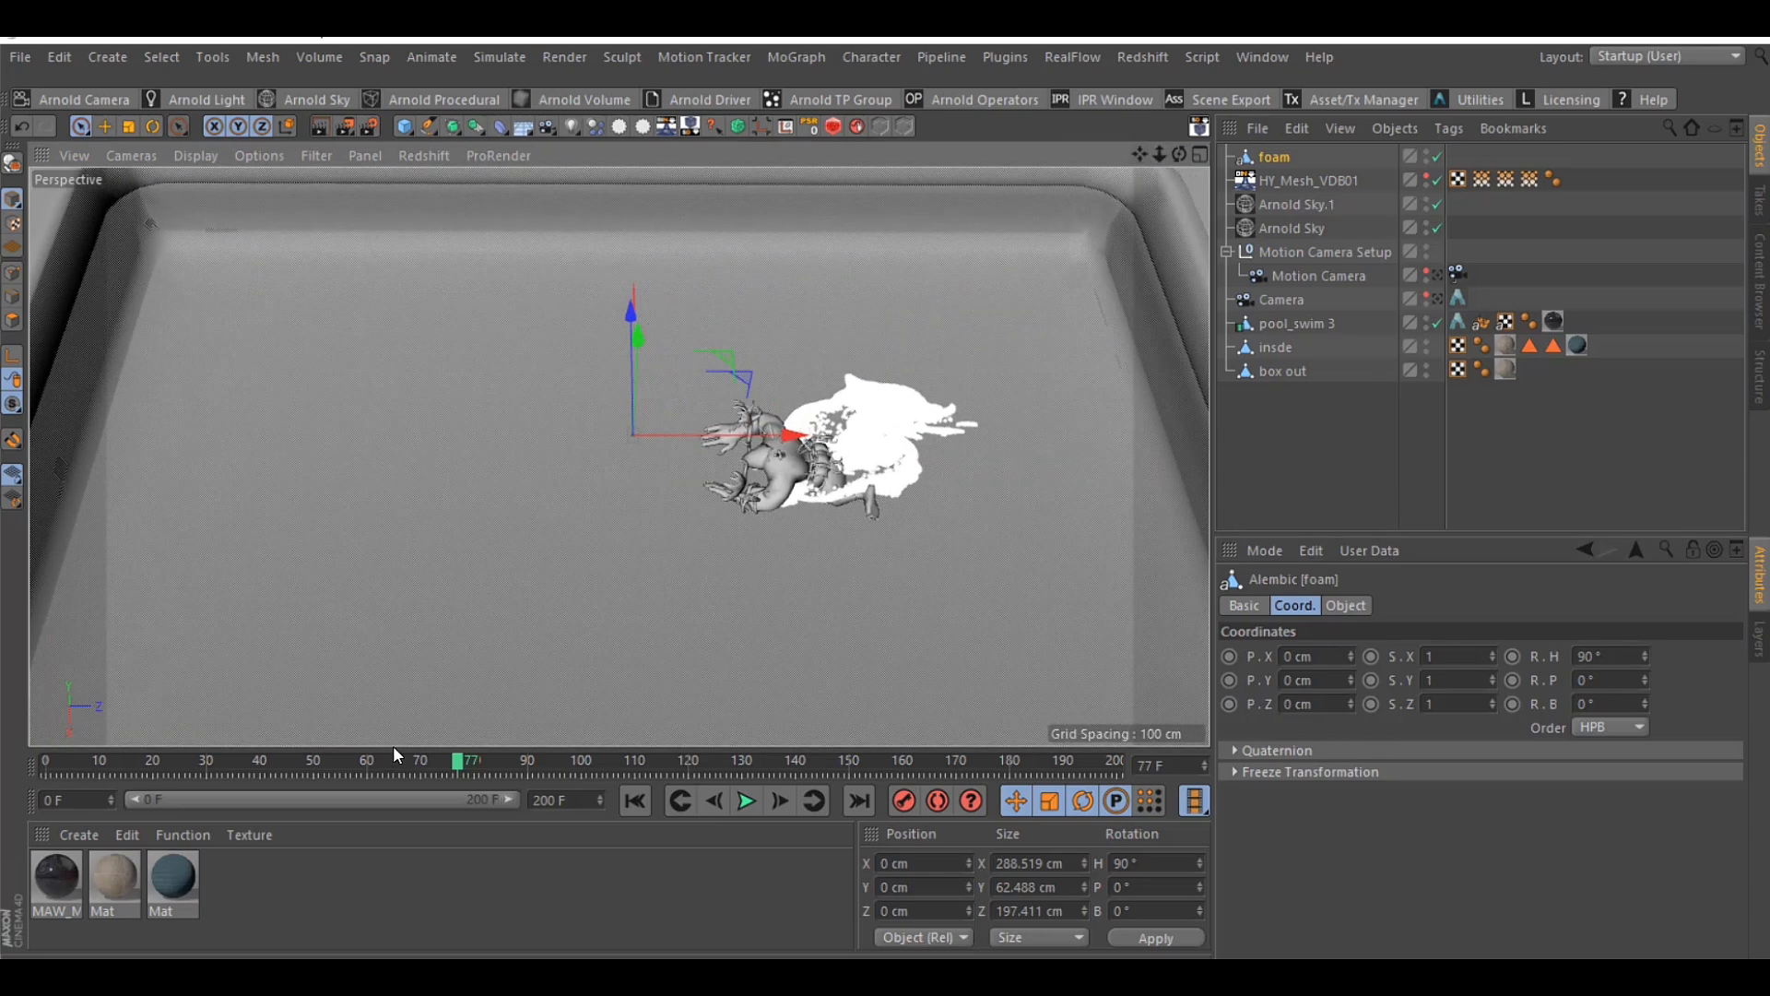
Move to frame 194 and show the HY_Mesh_VDB01 mesh again to compare the foam with the water surface
{"action": "left_click_drag", "start_coordinate": [473, 761], "coordinate": [1084, 761]}
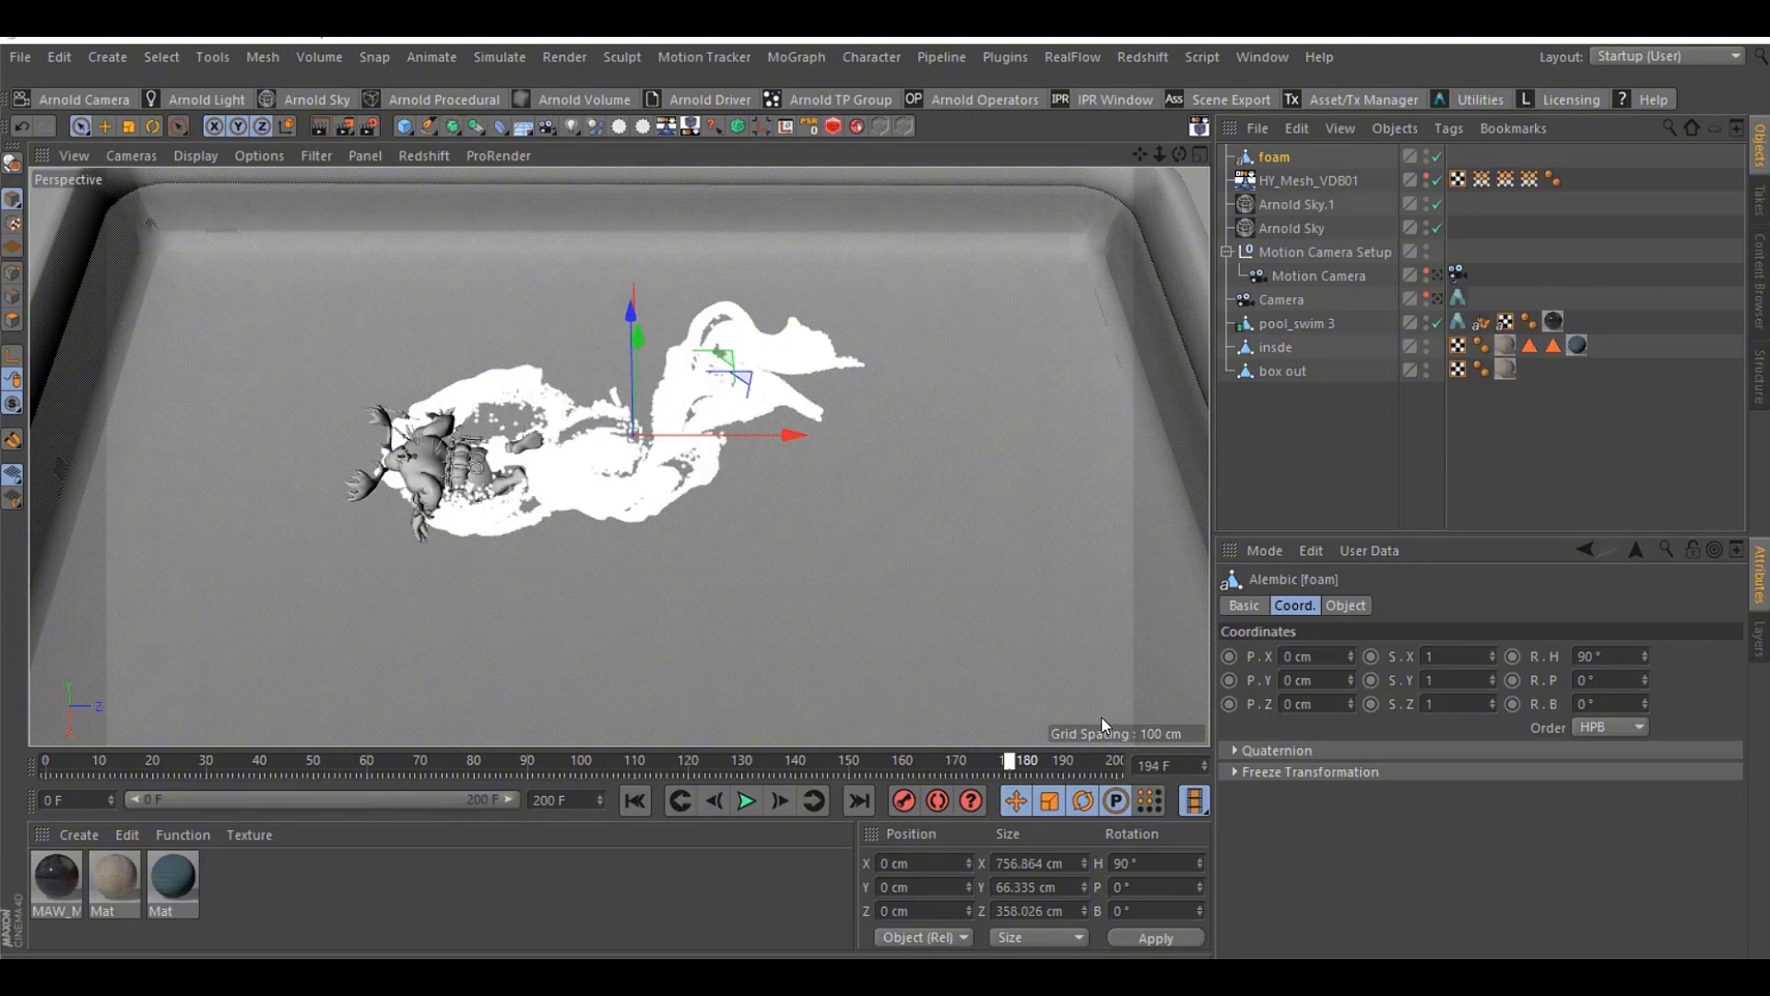
{"action": "left_click", "coordinate": [1436, 466]}
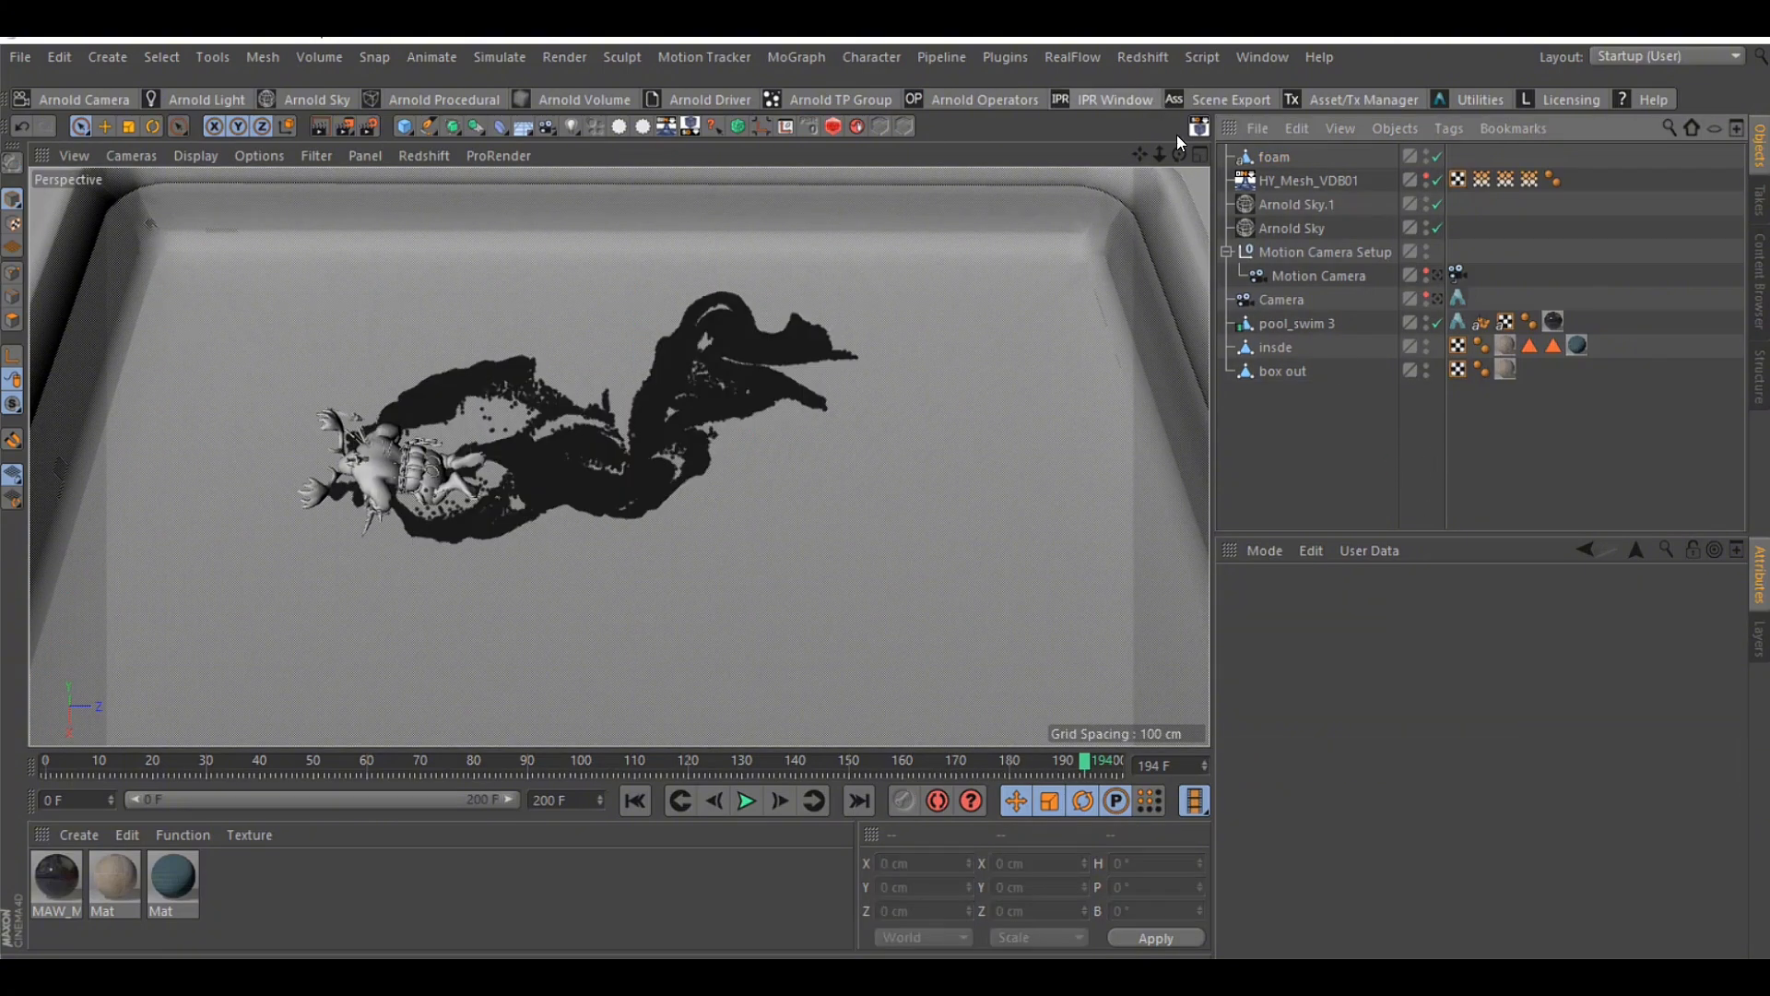
{"action": "left_click_drag", "start_coordinate": [1180, 154], "coordinate": [1111, 175]}
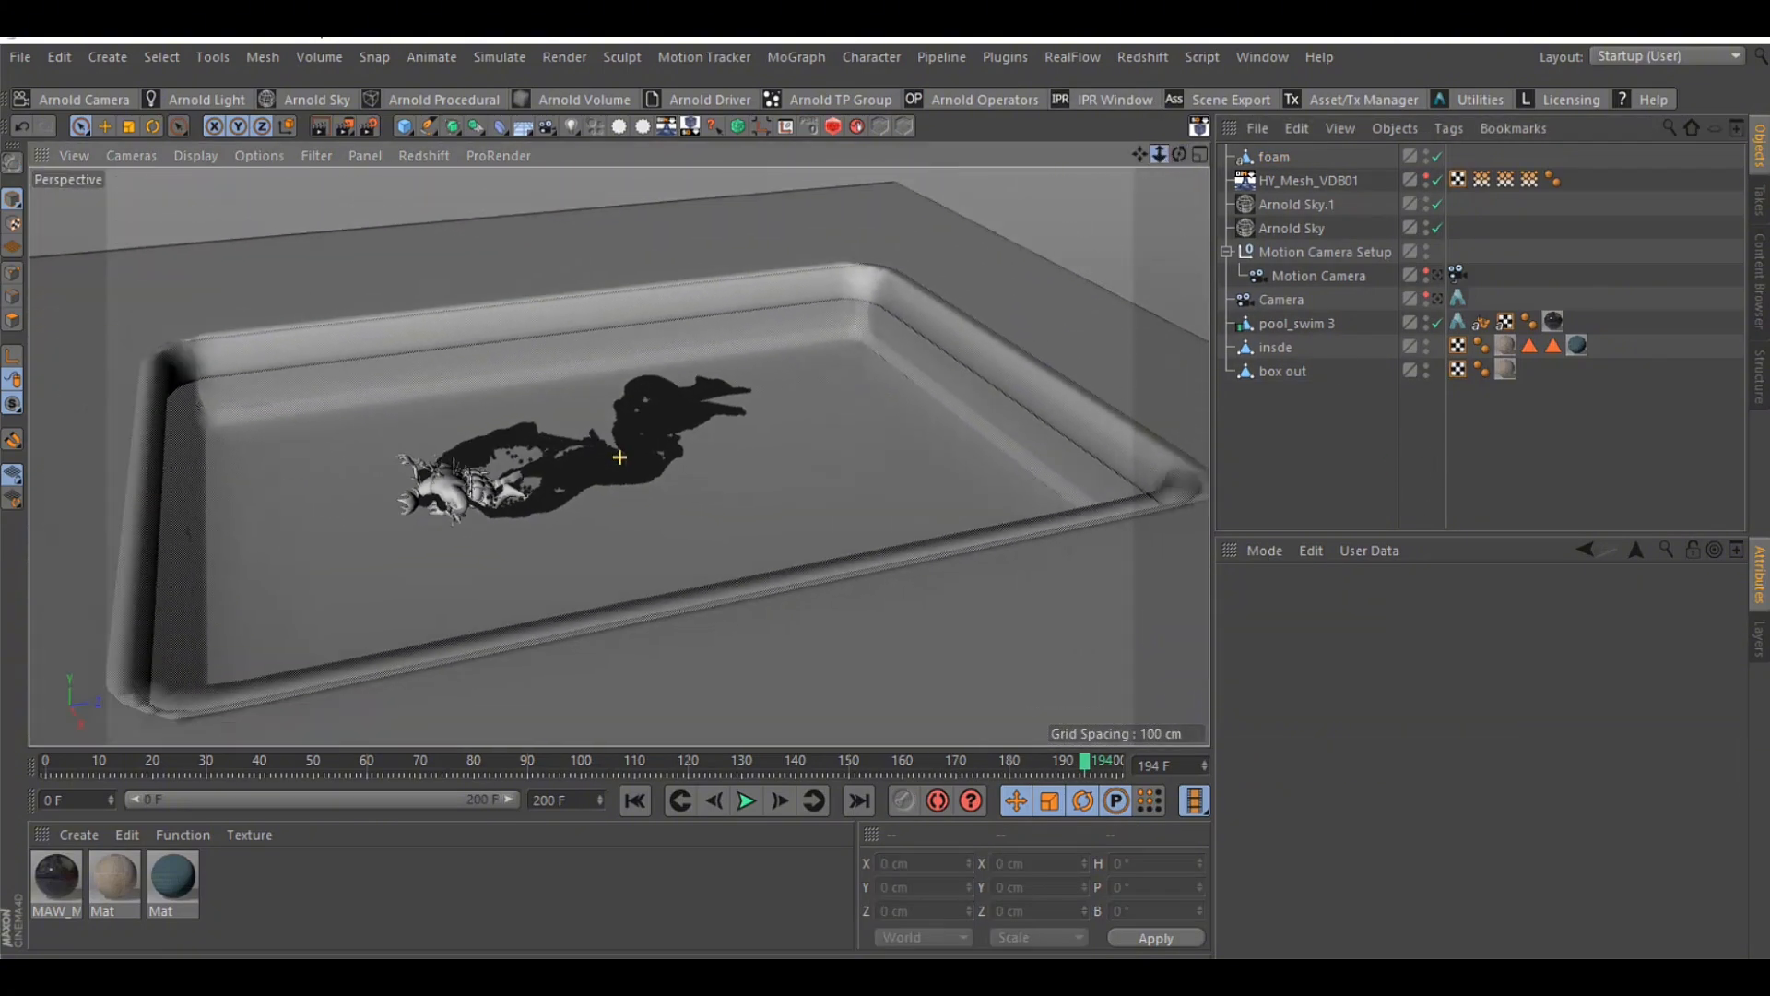
{"action": "left_click", "coordinate": [1426, 178]}
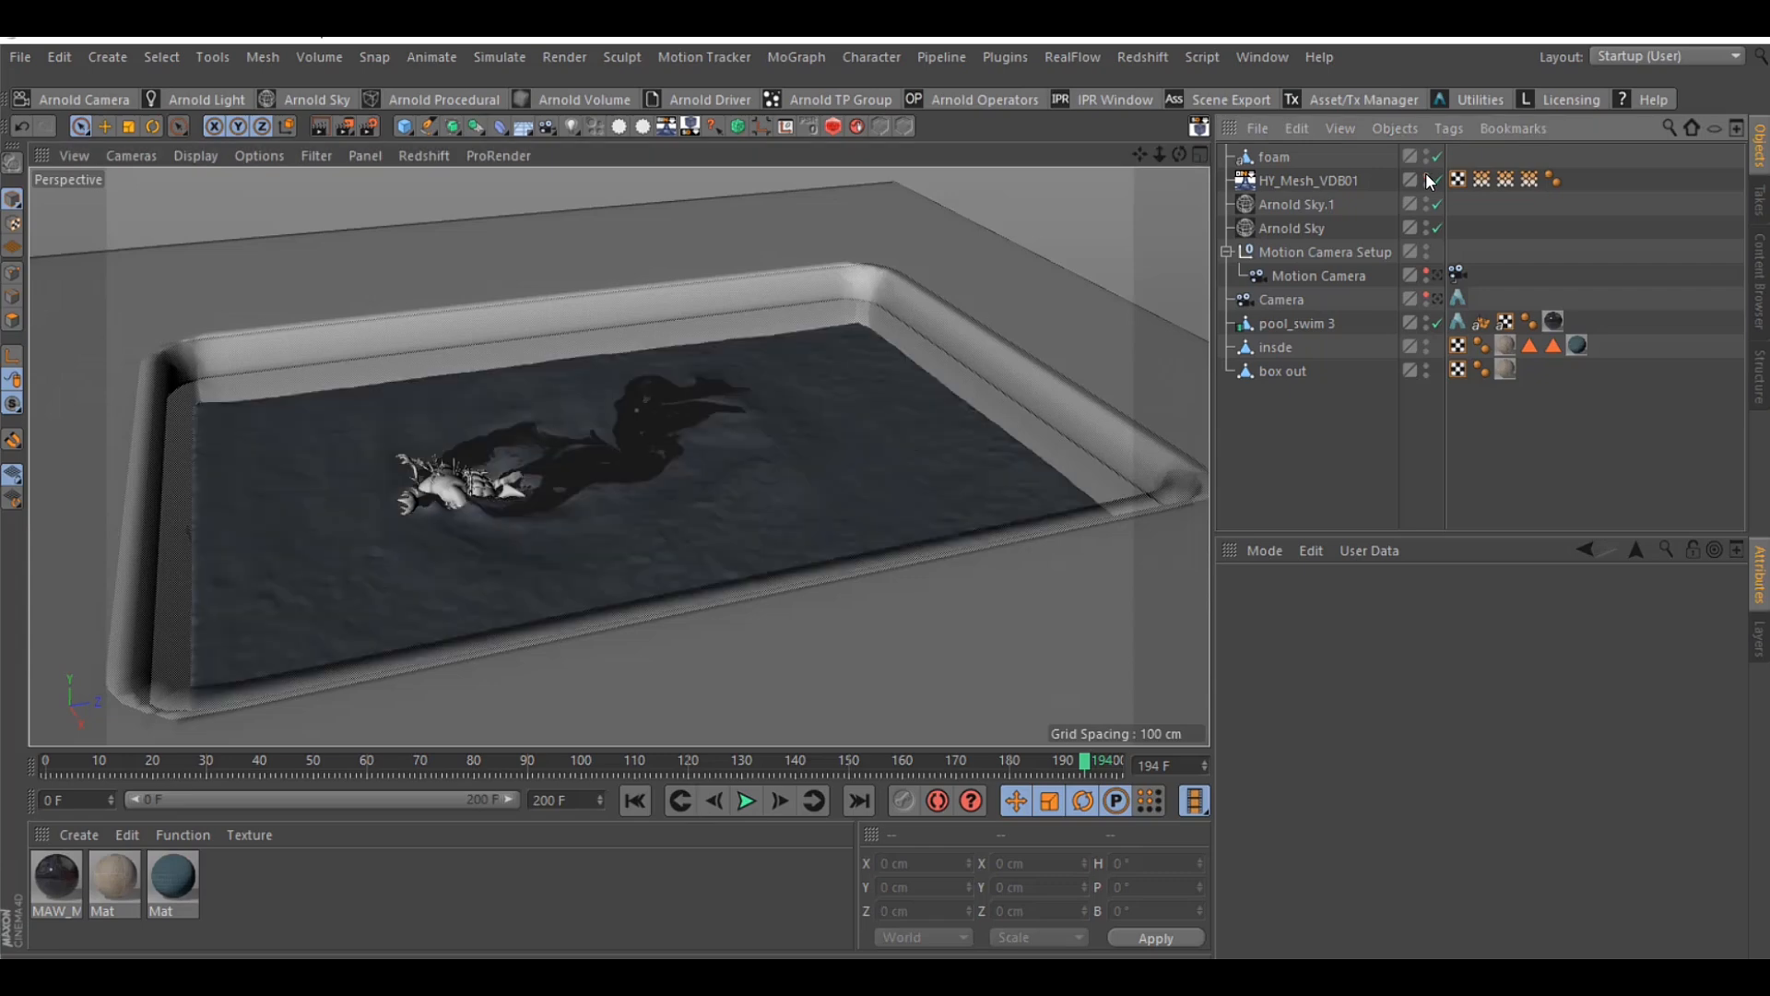
{"action": "left_click", "coordinate": [1273, 156]}
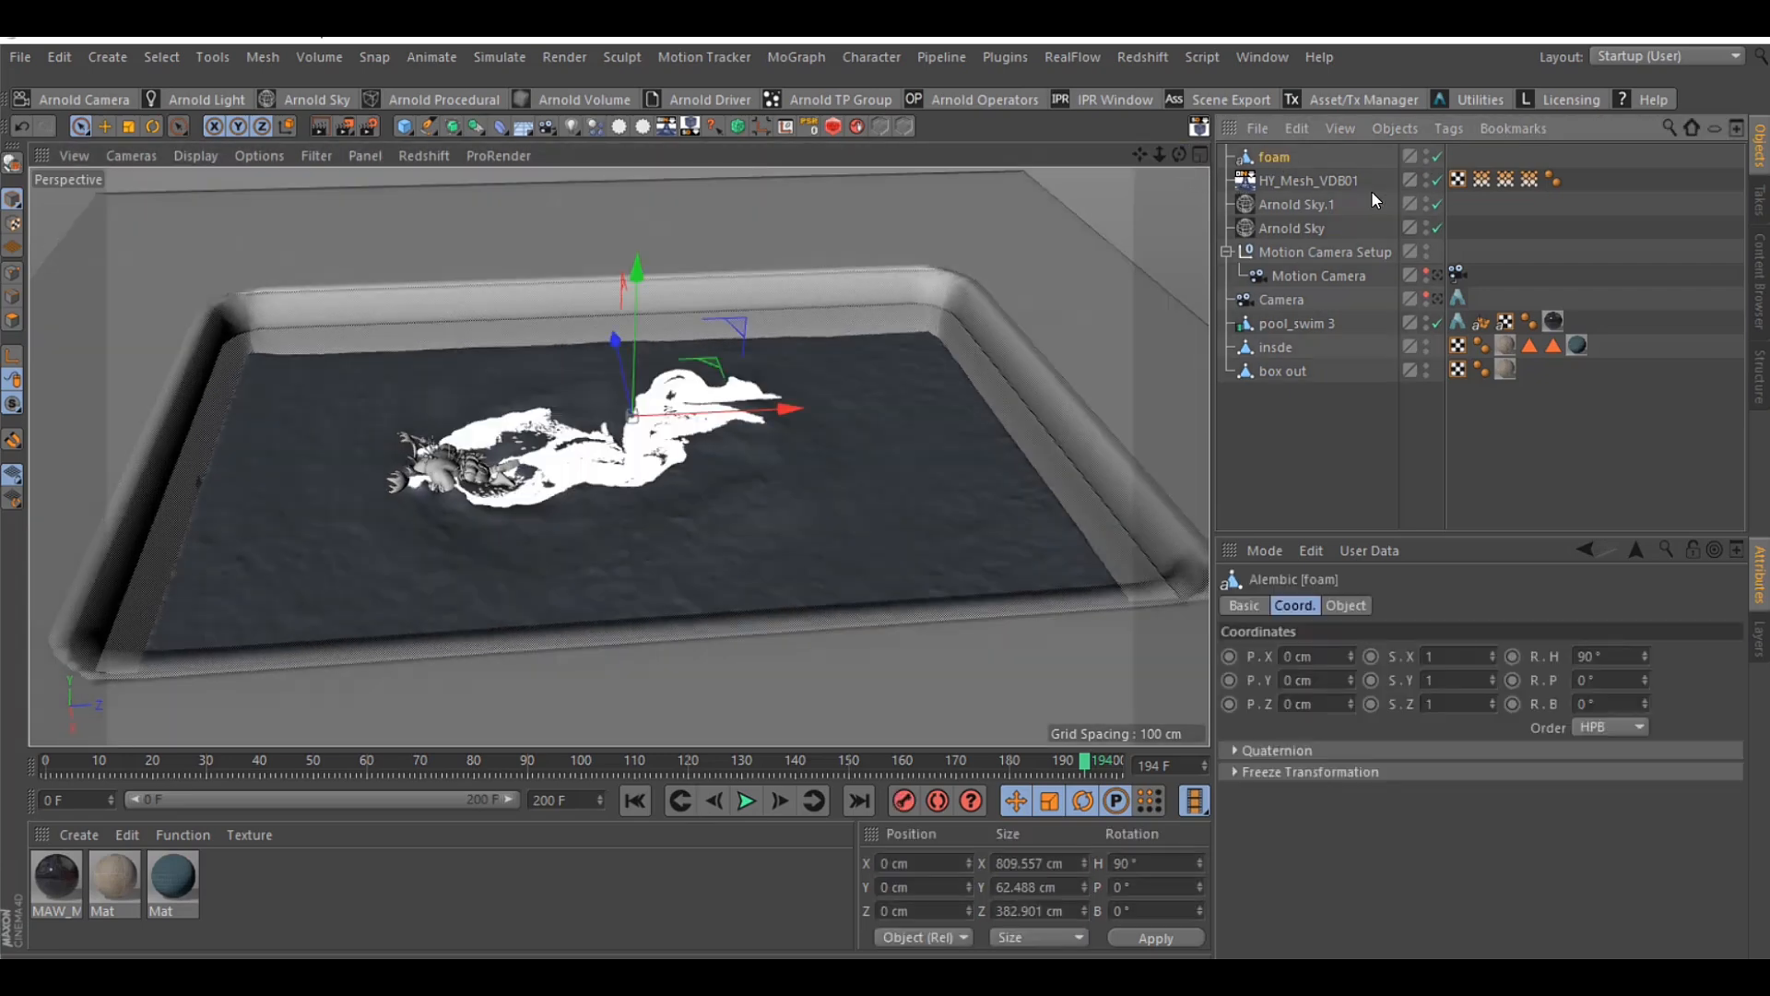
{"action": "left_click", "coordinate": [1503, 230]}
{"action": "left_click_drag", "start_coordinate": [1180, 155], "coordinate": [1181, 189]}
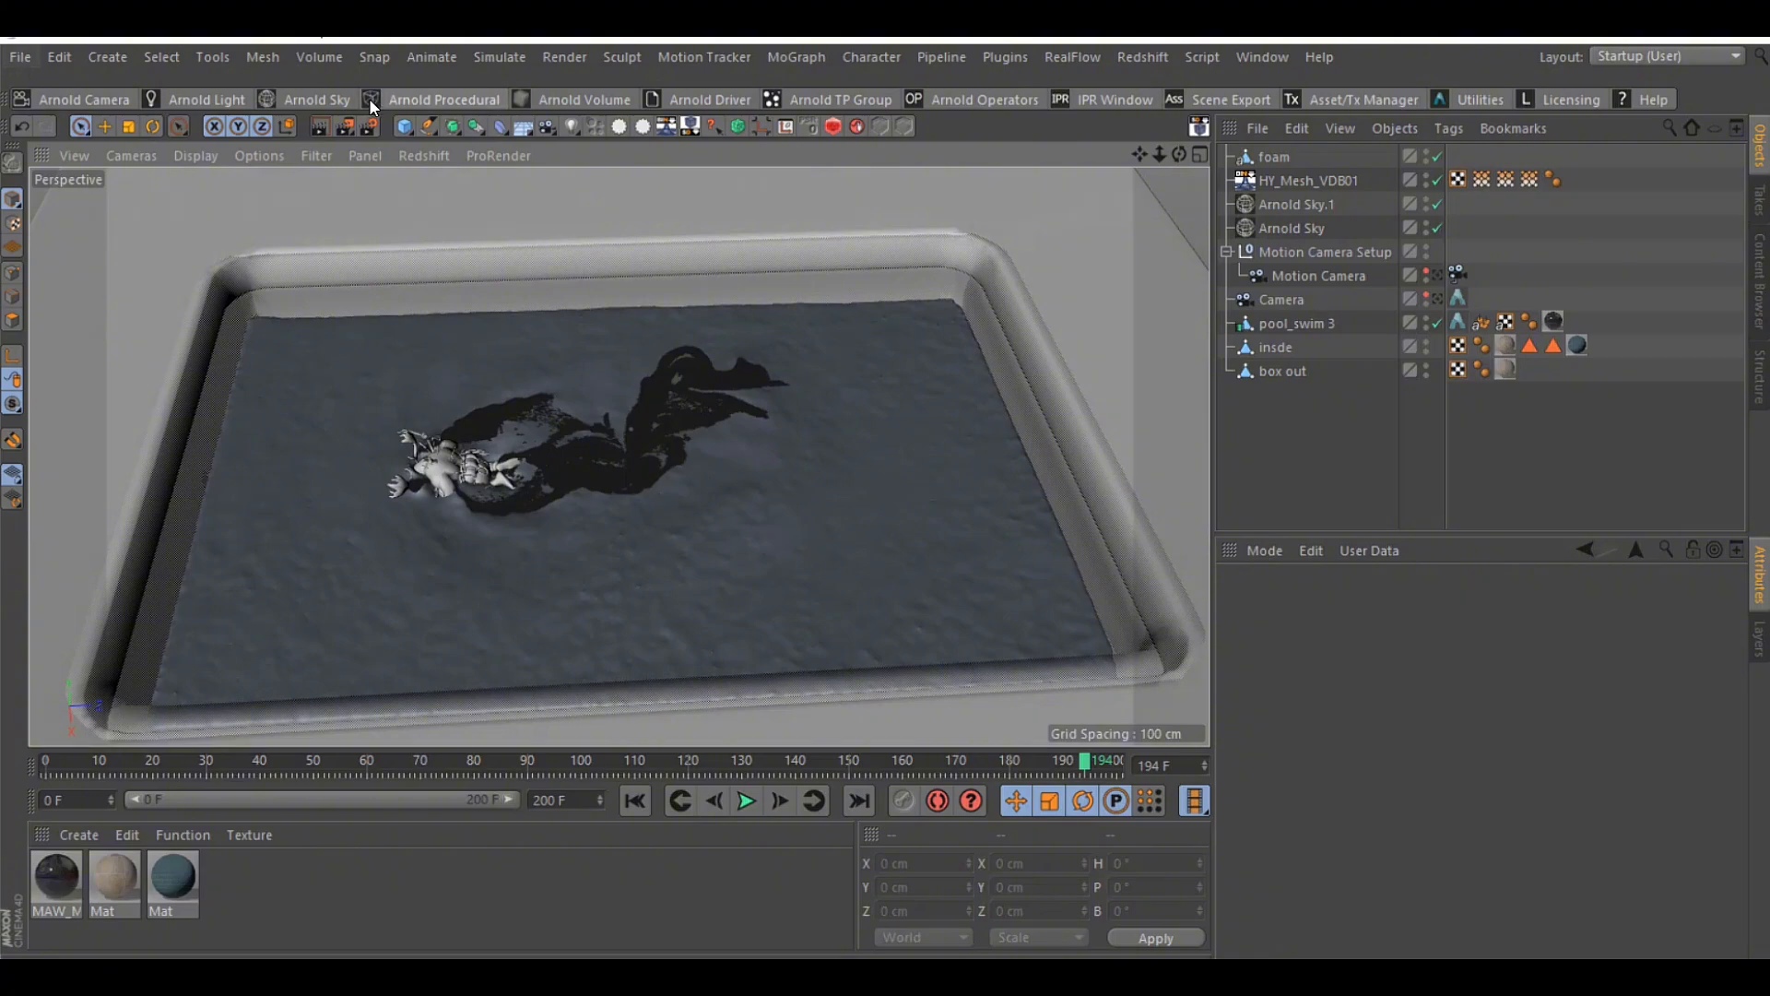
Merge bubble.abc from the pool swim folder into the scene with the default Alembic import settings
{"action": "left_click", "coordinate": [22, 58]}
{"action": "left_click", "coordinate": [47, 140]}
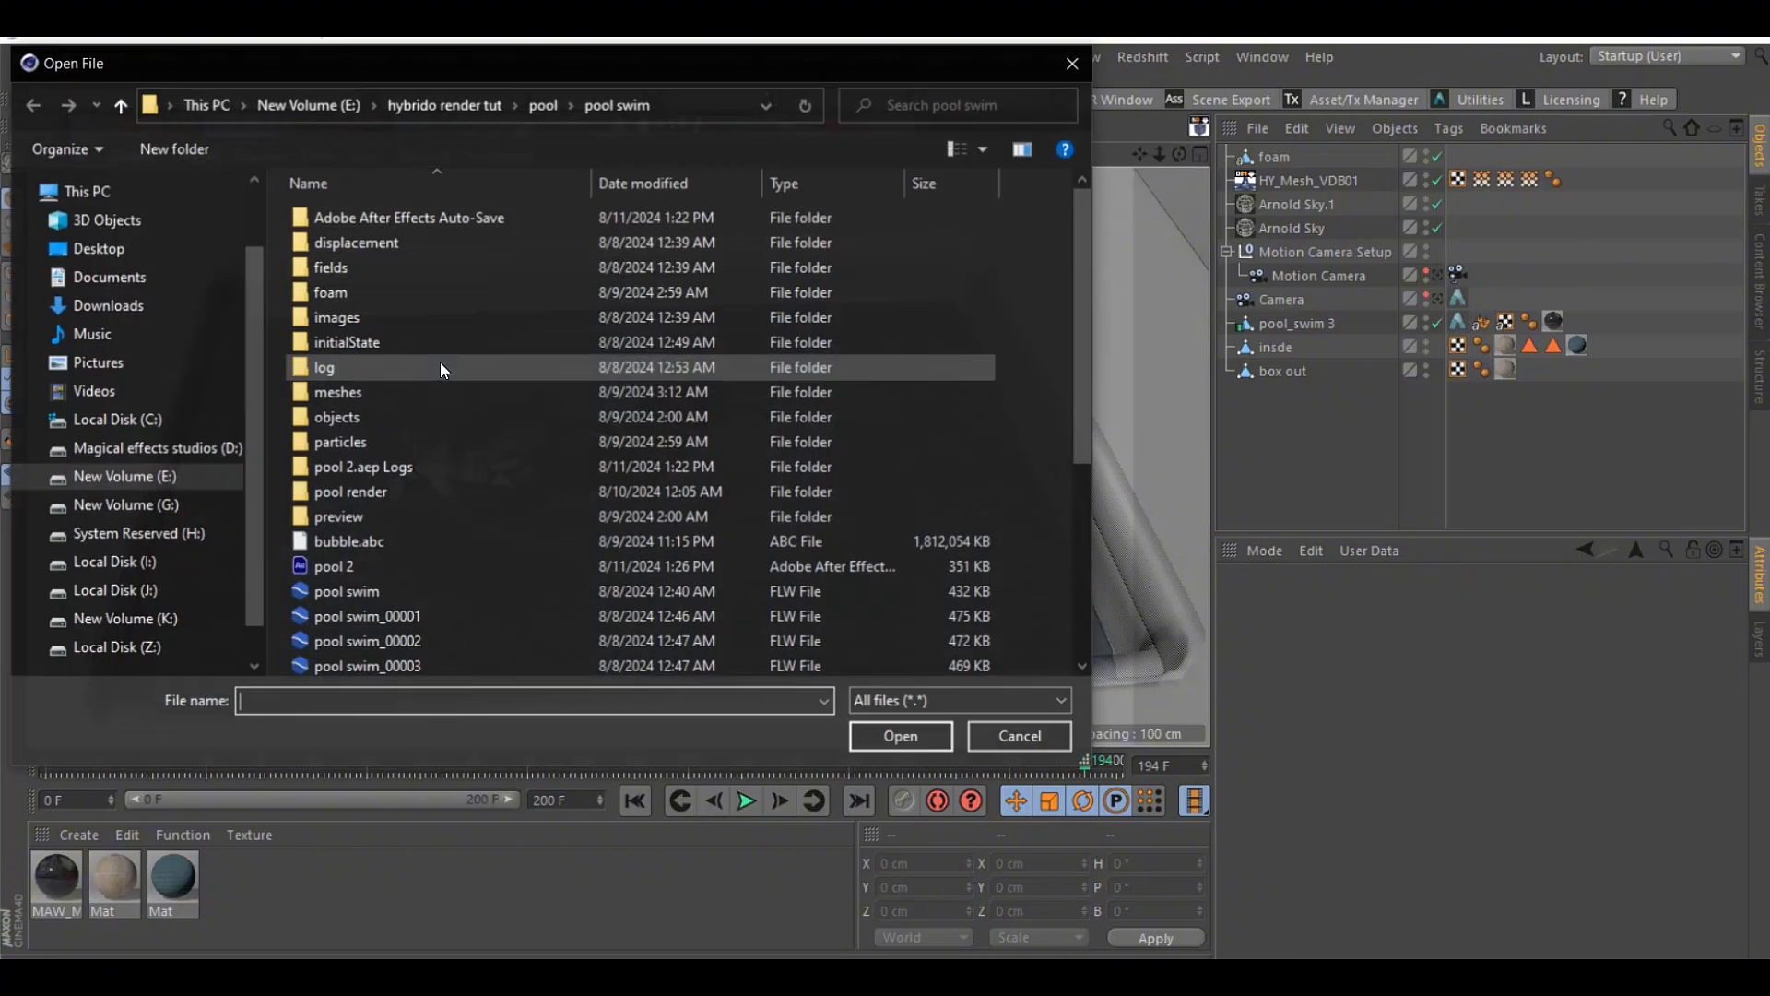
{"action": "scroll", "coordinate": [440, 362], "scroll_direction": "down", "scroll_amount": 1}
{"action": "double_click", "coordinate": [370, 488]}
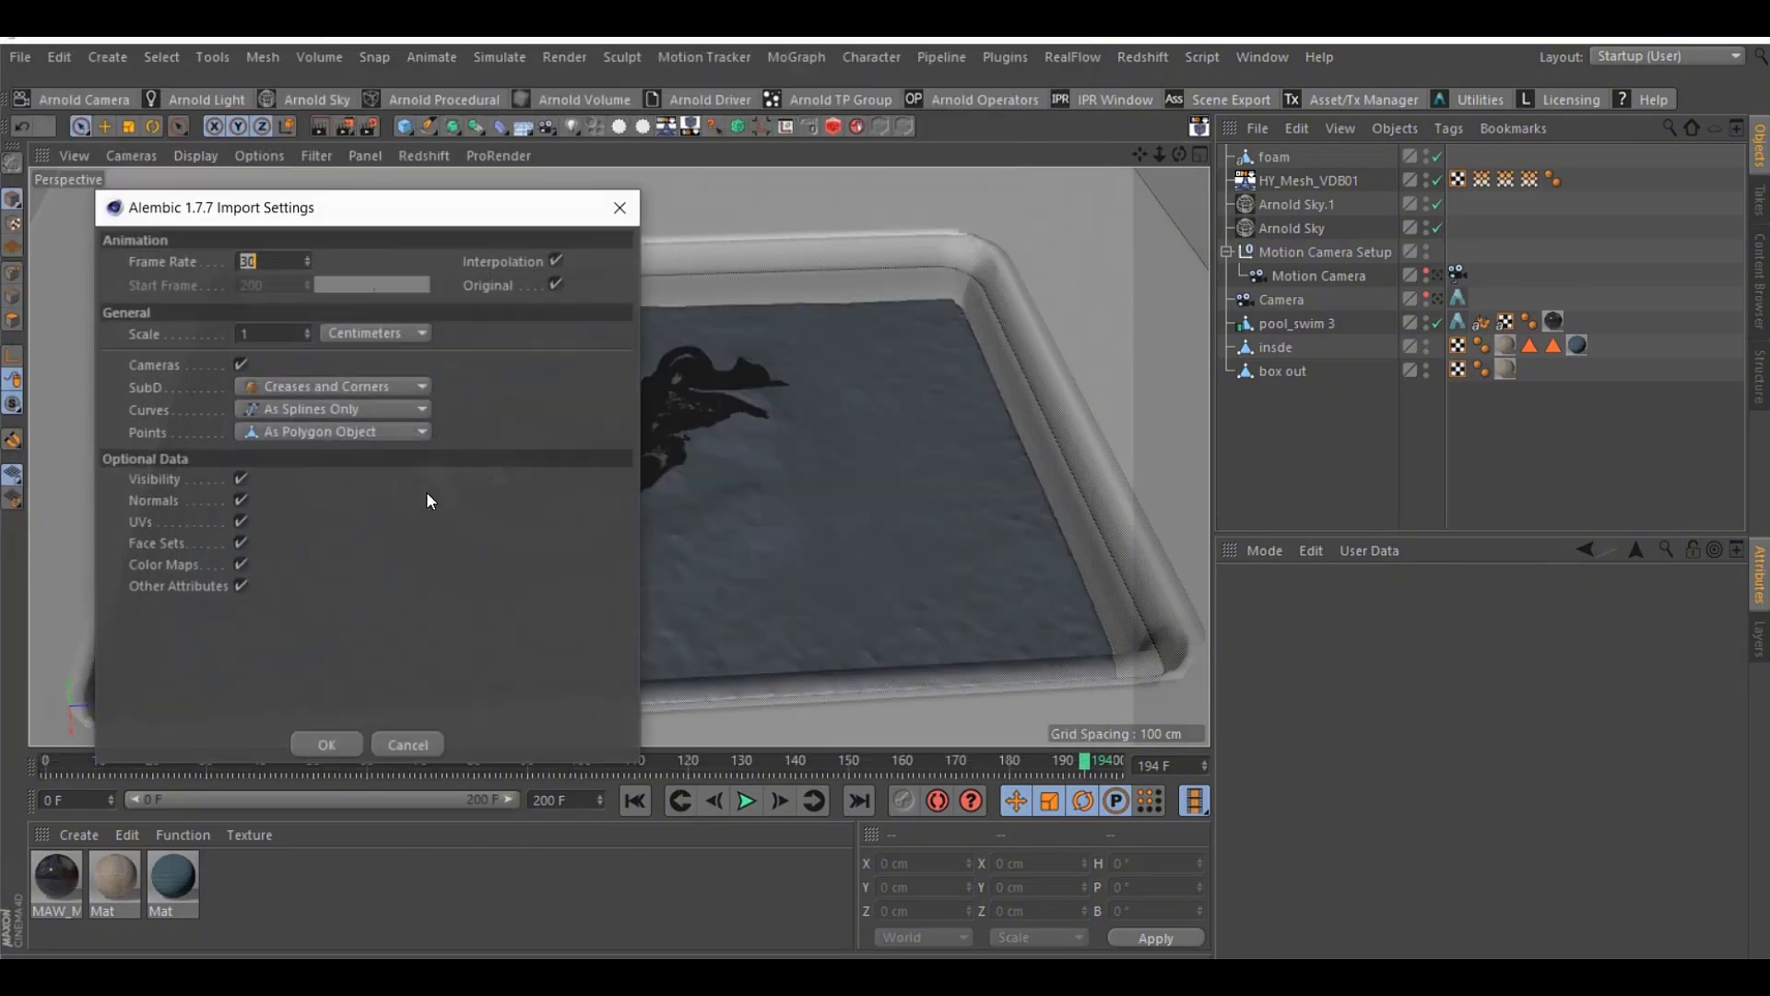
{"action": "left_click", "coordinate": [327, 746]}
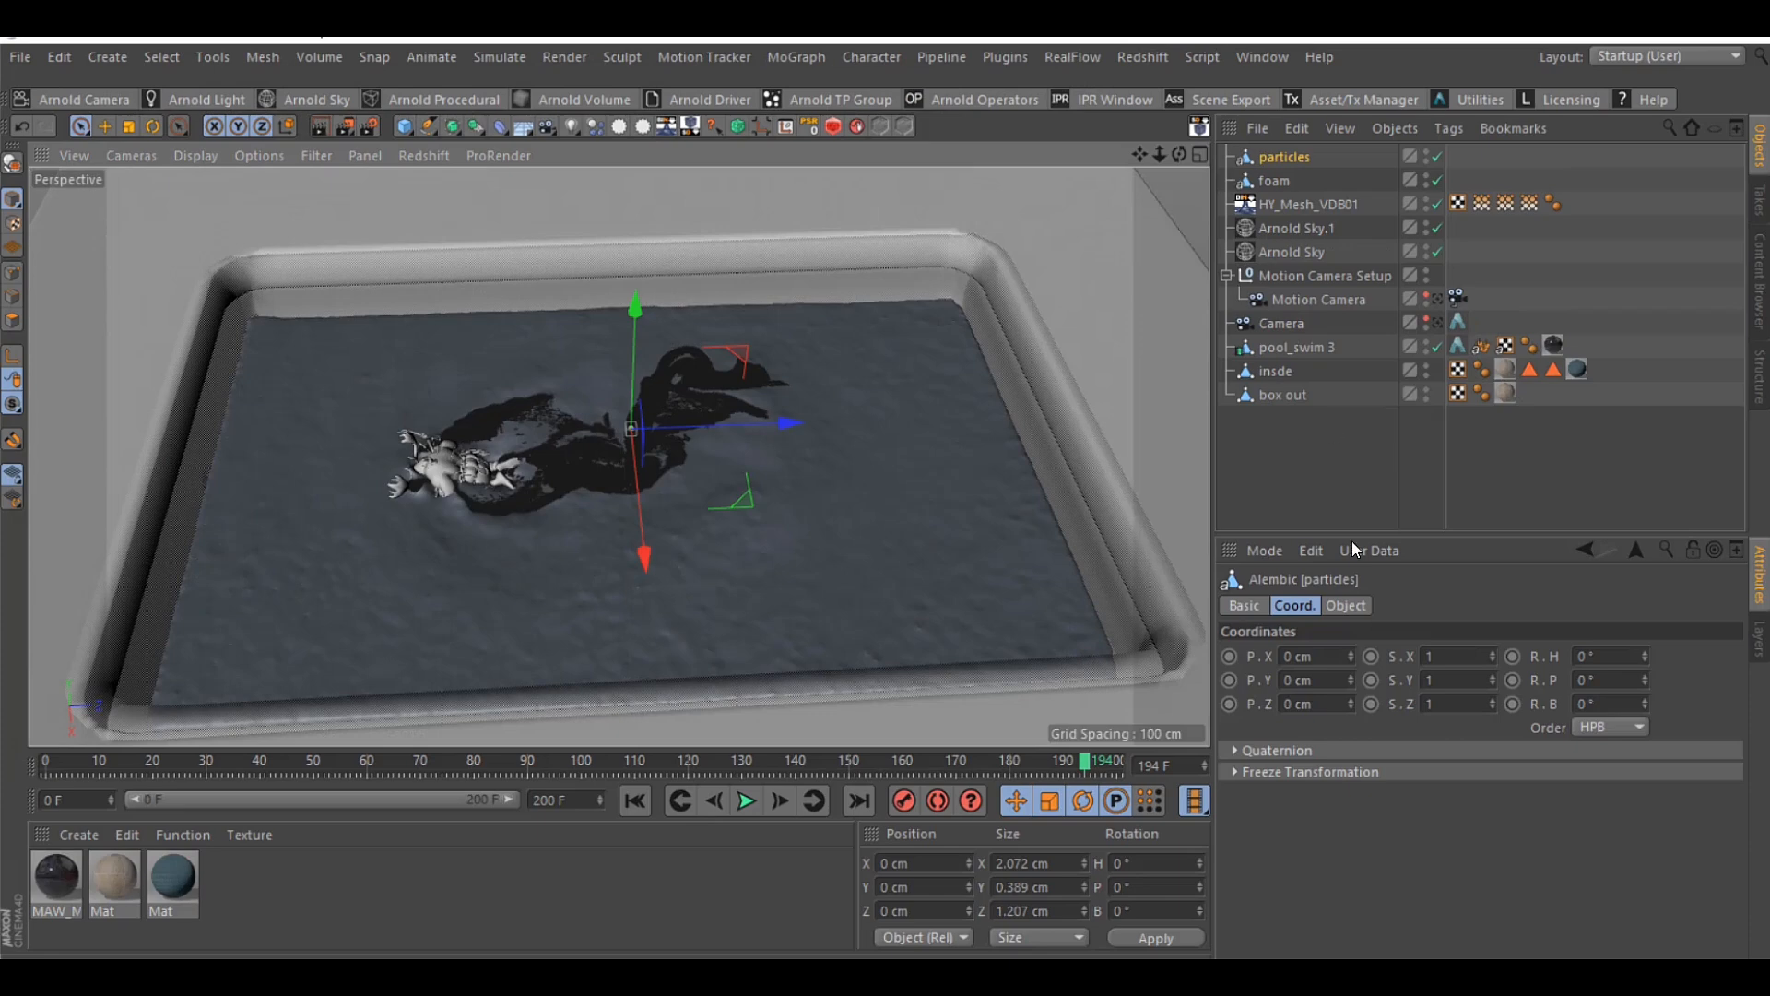
Set the imported bubble particles' Alembic scale to 100 and their heading rotation to 90°
{"action": "left_click", "coordinate": [1349, 606]}
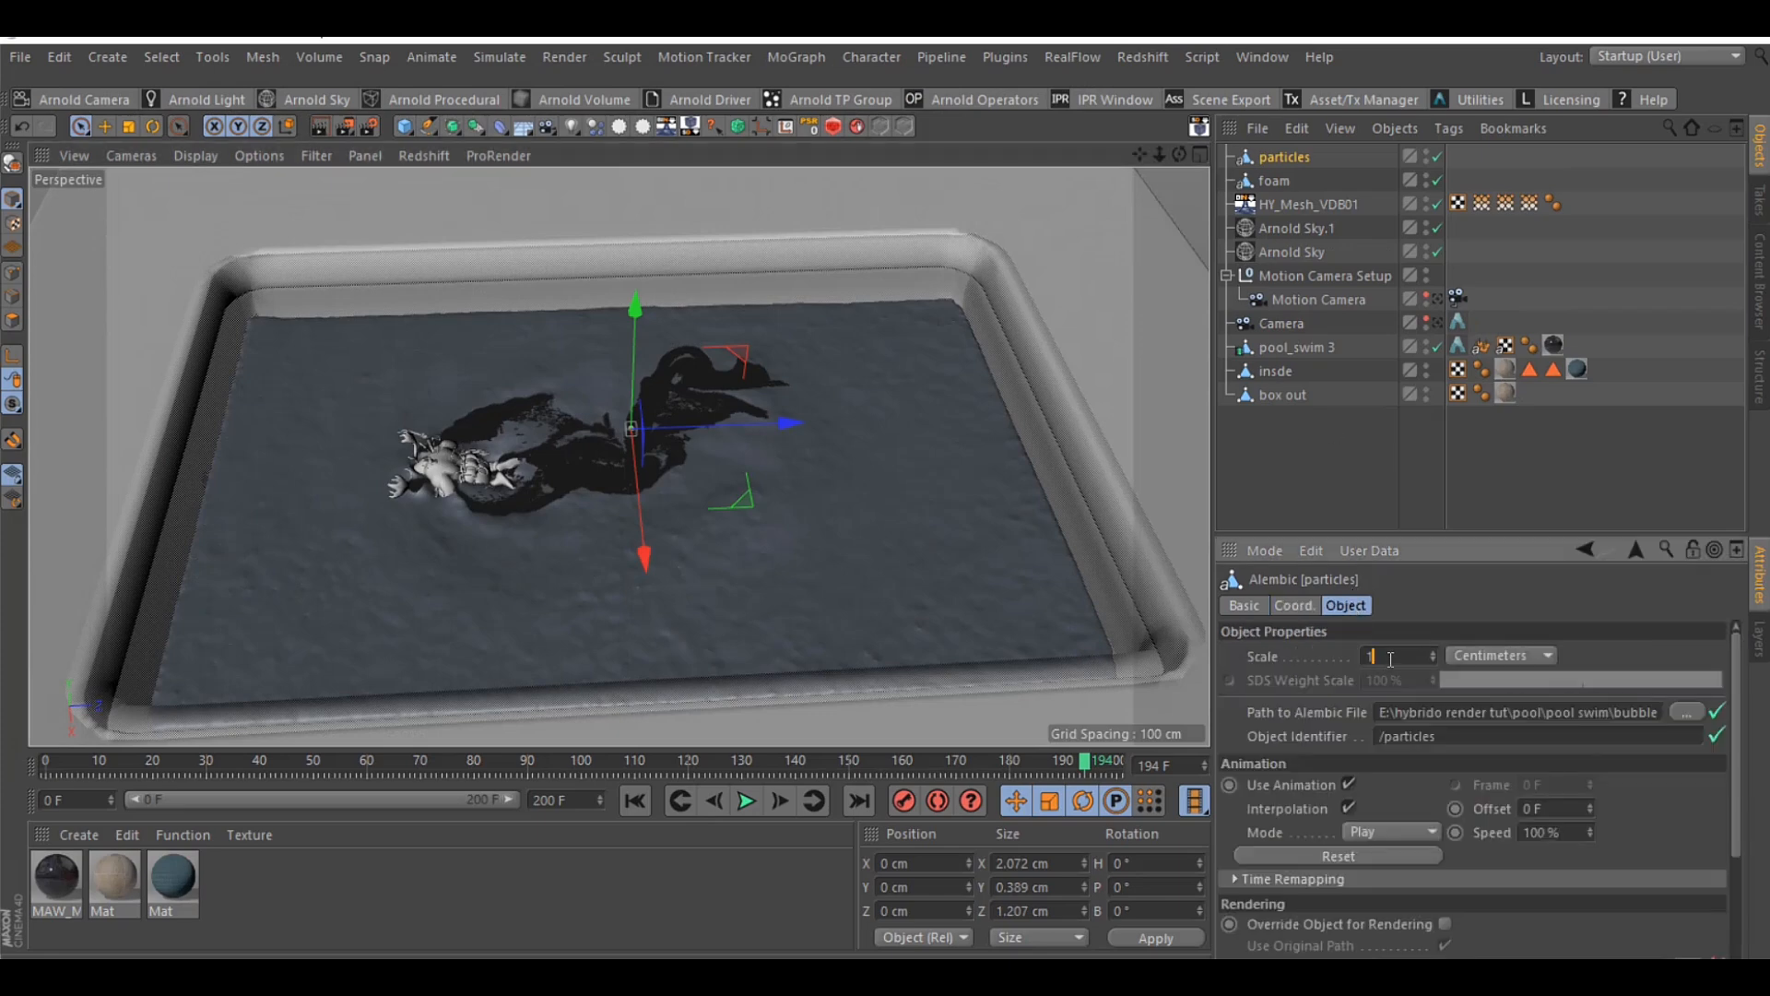
{"action": "type", "text": "100"}
{"action": "key", "text": "Return"}
{"action": "left_click", "coordinate": [1315, 609]}
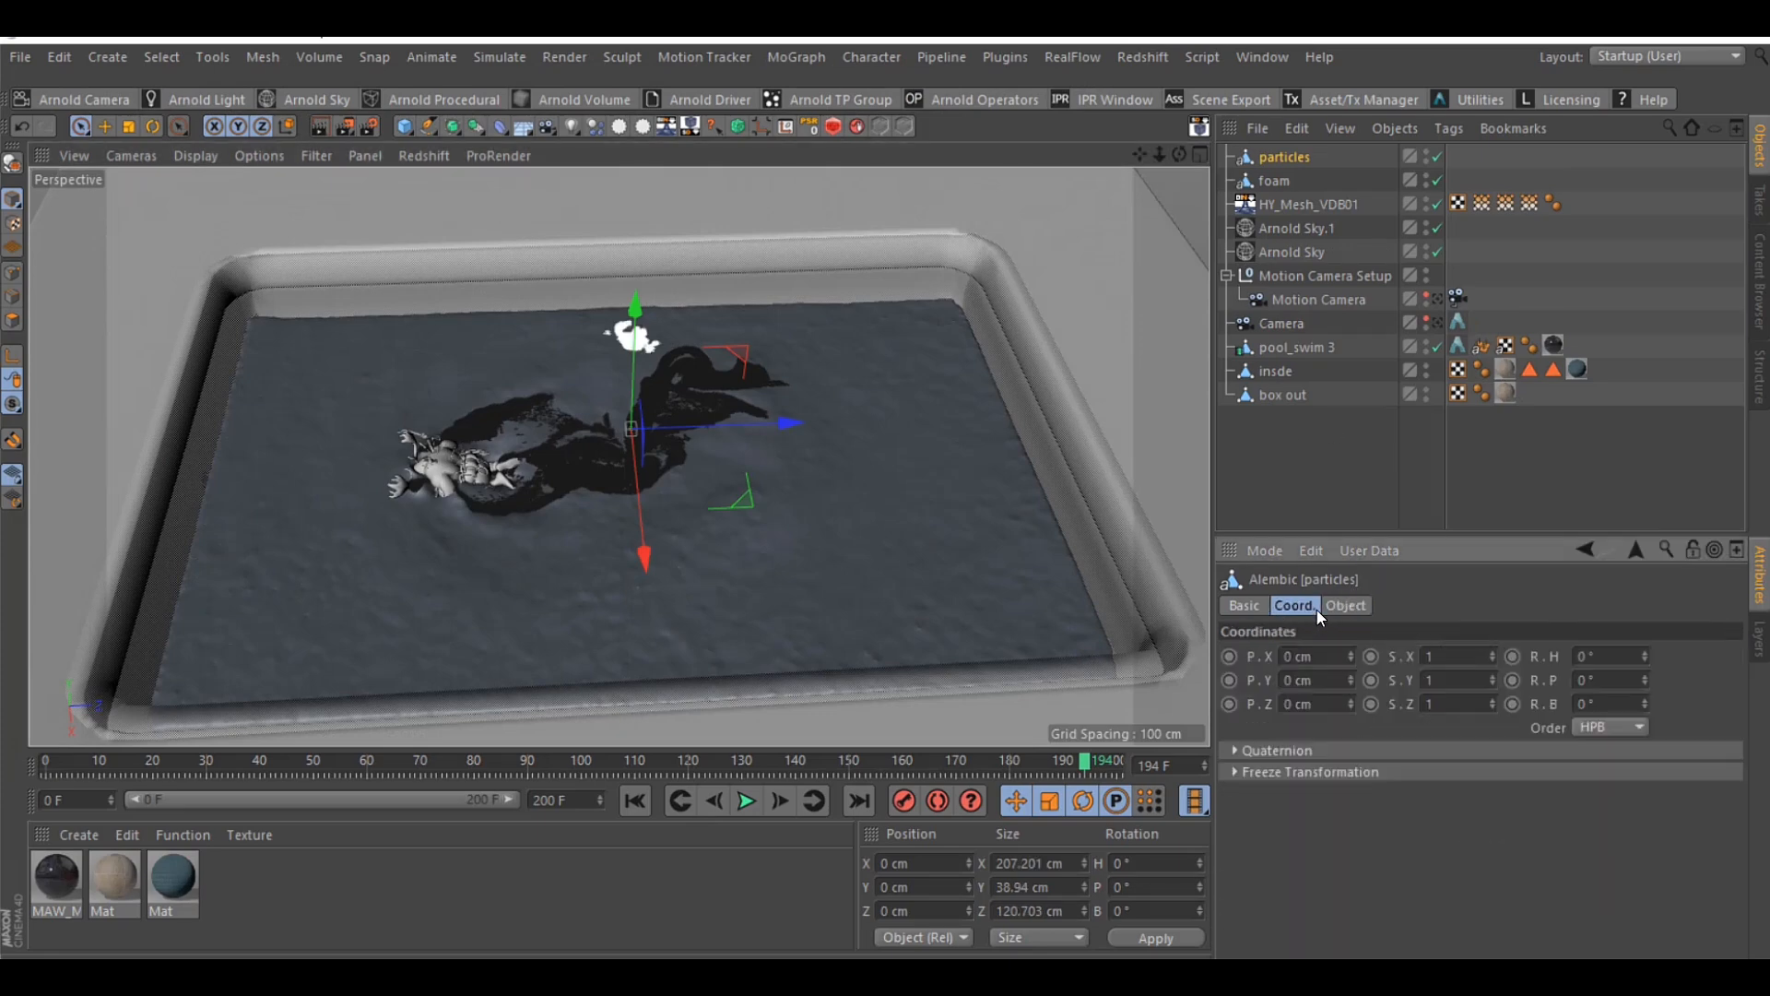
{"action": "double_click", "coordinate": [1580, 658]}
{"action": "type", "text": "90"}
{"action": "key", "text": "Return"}
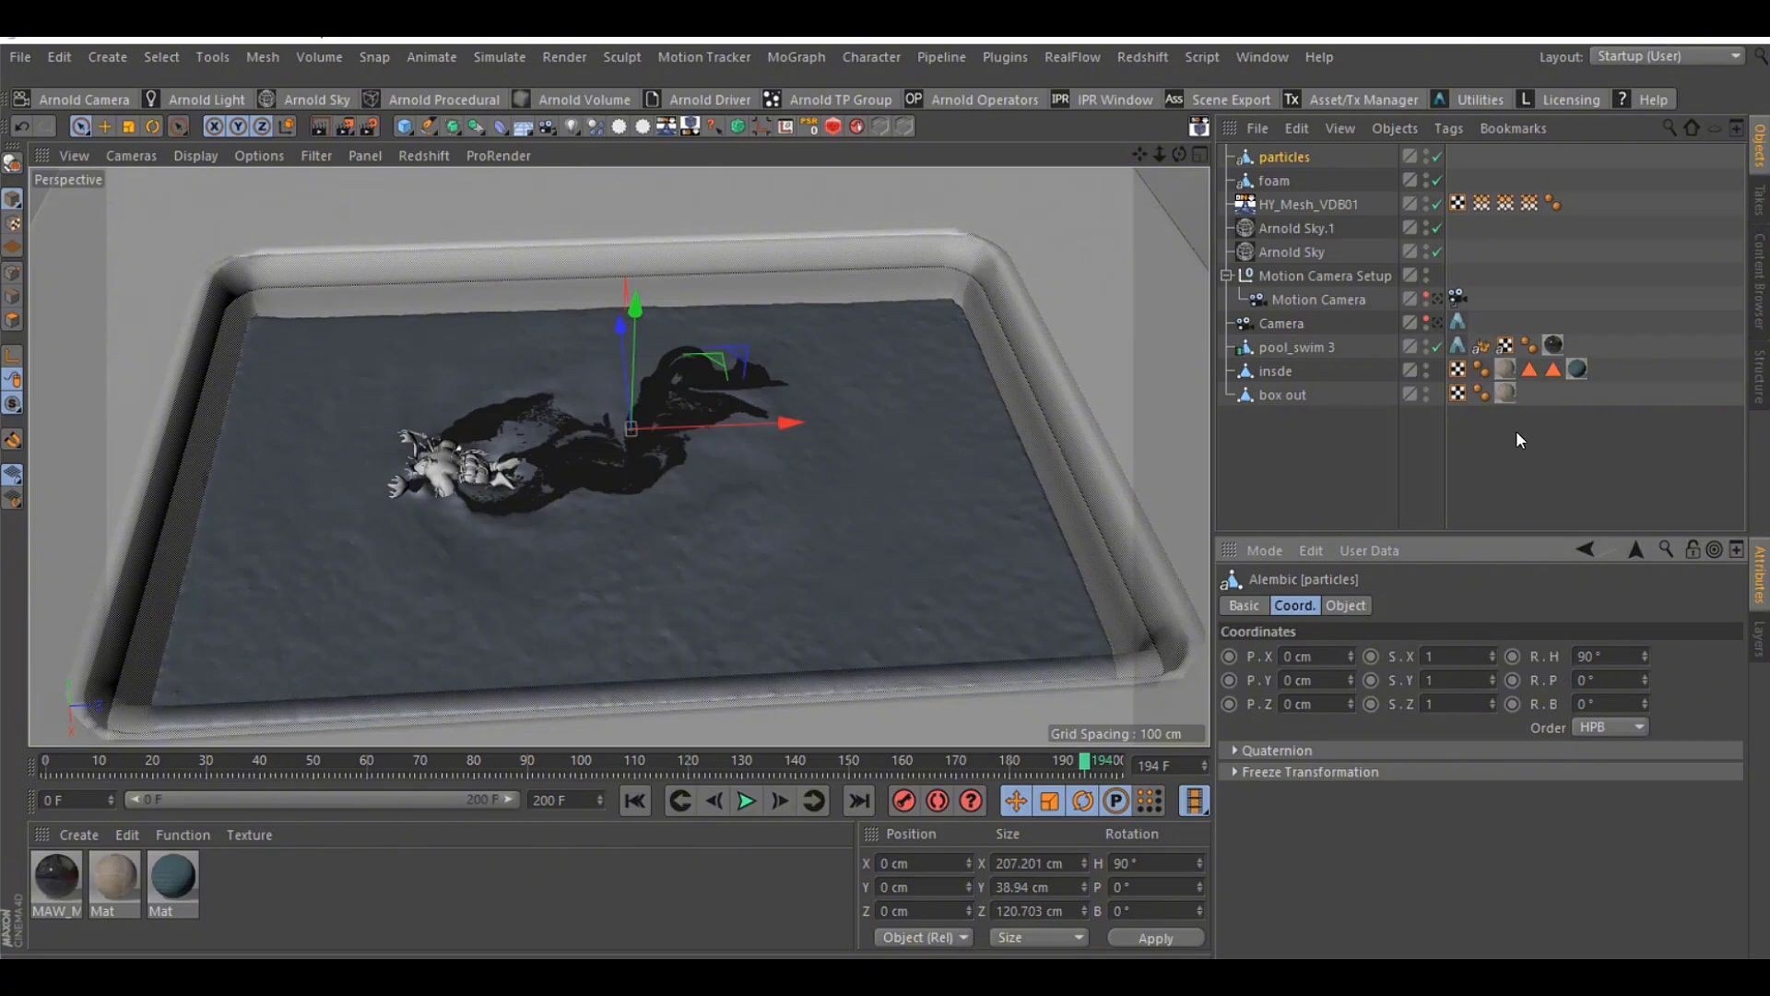
Hide the foam and the HY_Mesh_VDB01 mesh to inspect the bubble particles around the swimmer, and scrub to frame 184
{"action": "double_click", "coordinate": [1426, 175]}
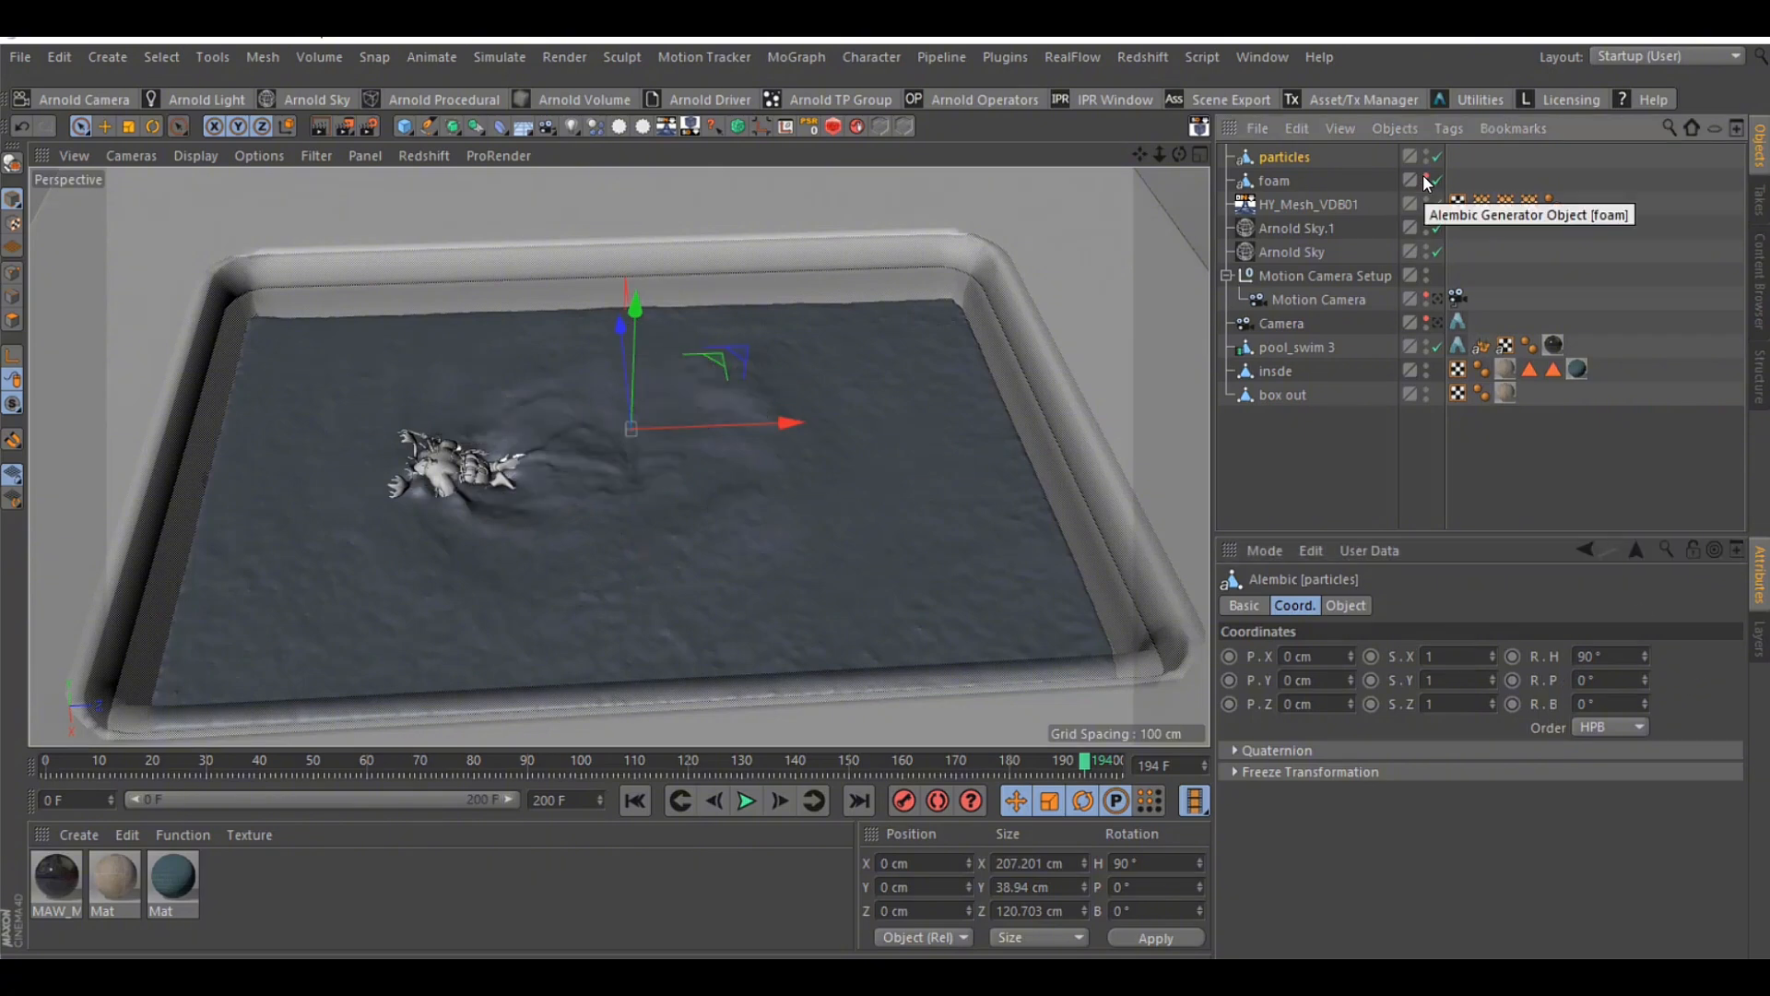
{"action": "double_click", "coordinate": [1425, 200]}
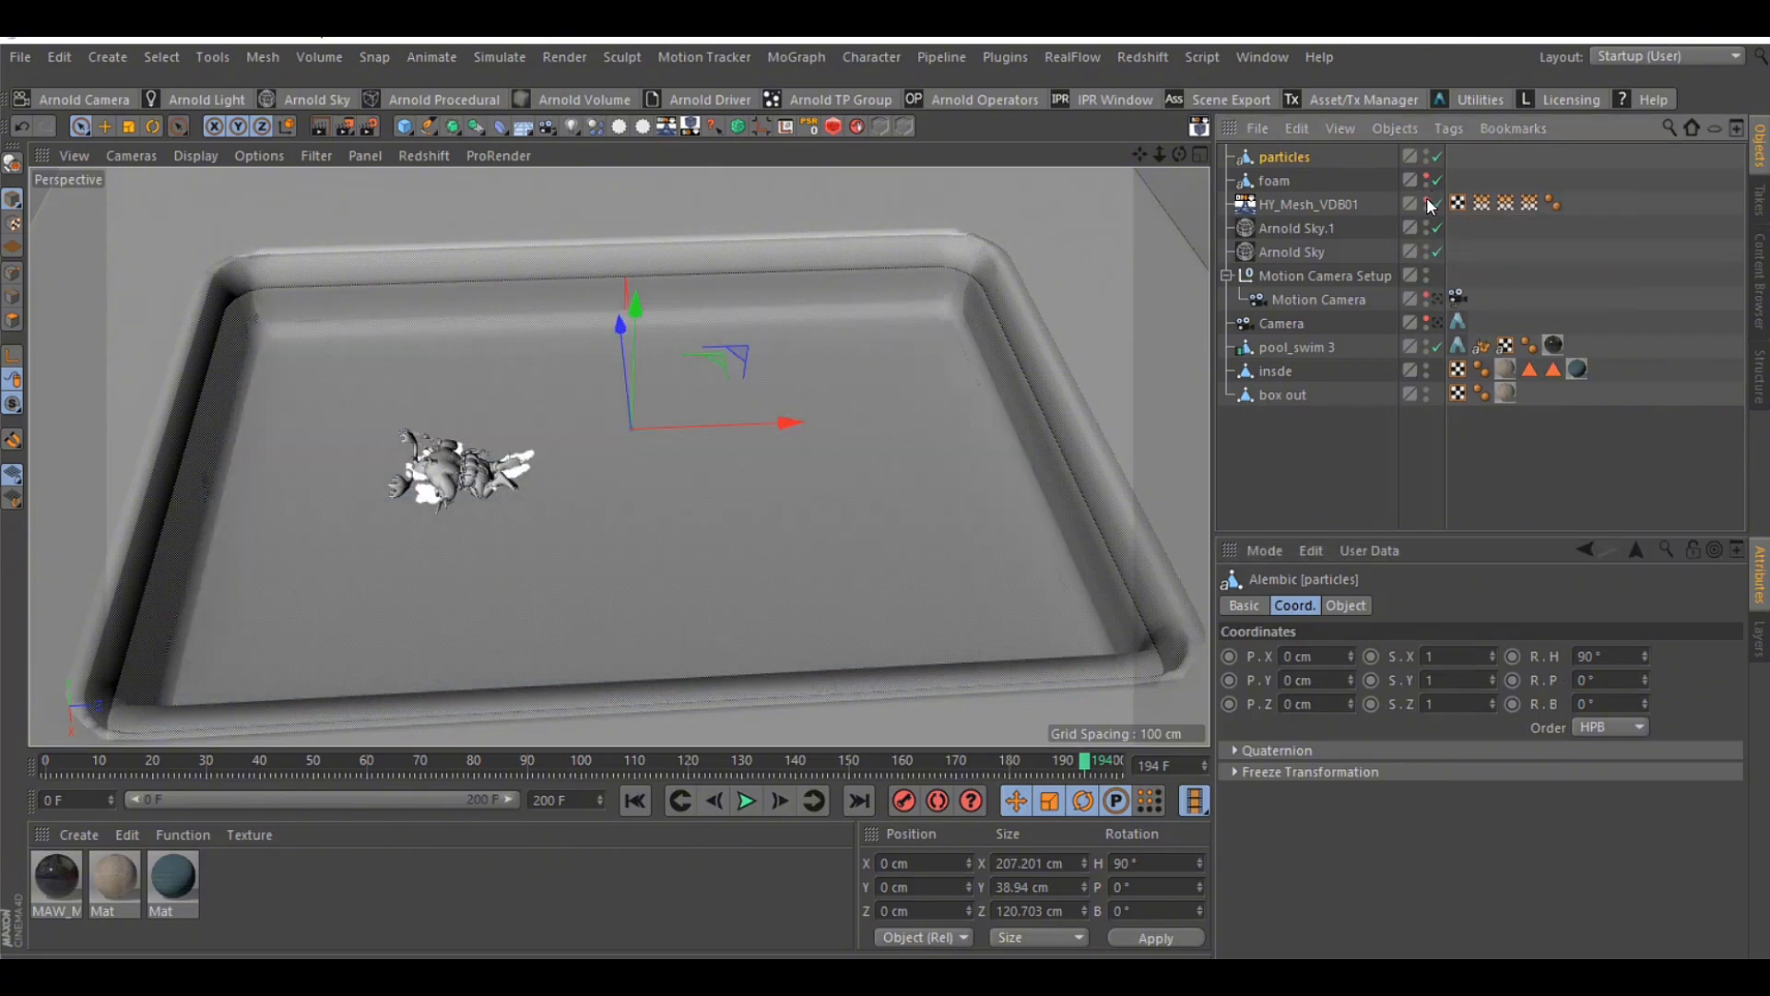
{"action": "mouse_move", "coordinate": [1179, 154]}
{"action": "left_mouse_down"}
{"action": "mouse_move", "coordinate": [1116, 185]}
{"action": "mouse_move", "coordinate": [1179, 162]}
{"action": "left_mouse_up"}
{"action": "mouse_move", "coordinate": [1079, 761]}
{"action": "left_mouse_down"}
{"action": "mouse_move", "coordinate": [417, 755]}
{"action": "mouse_move", "coordinate": [1030, 758]}
{"action": "left_mouse_up"}
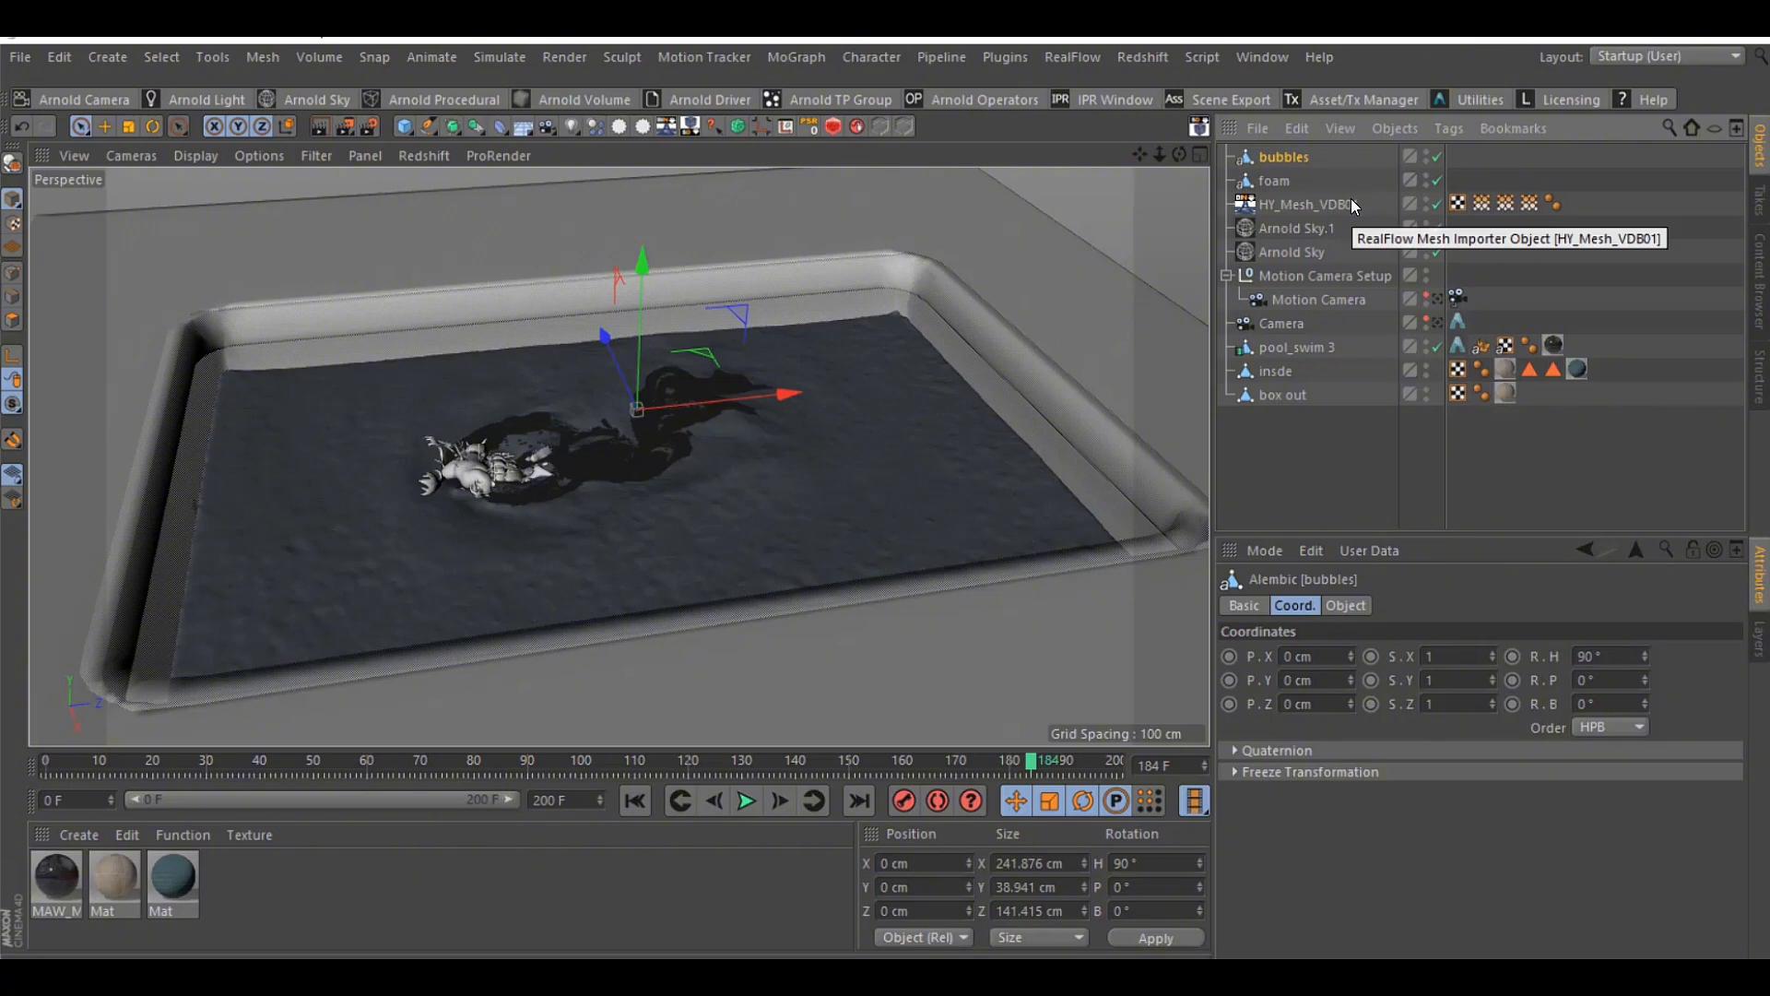
Preview the pool in the Arnold IPR window beside the viewport and frame the swimmer closely
{"action": "left_click", "coordinate": [1352, 201]}
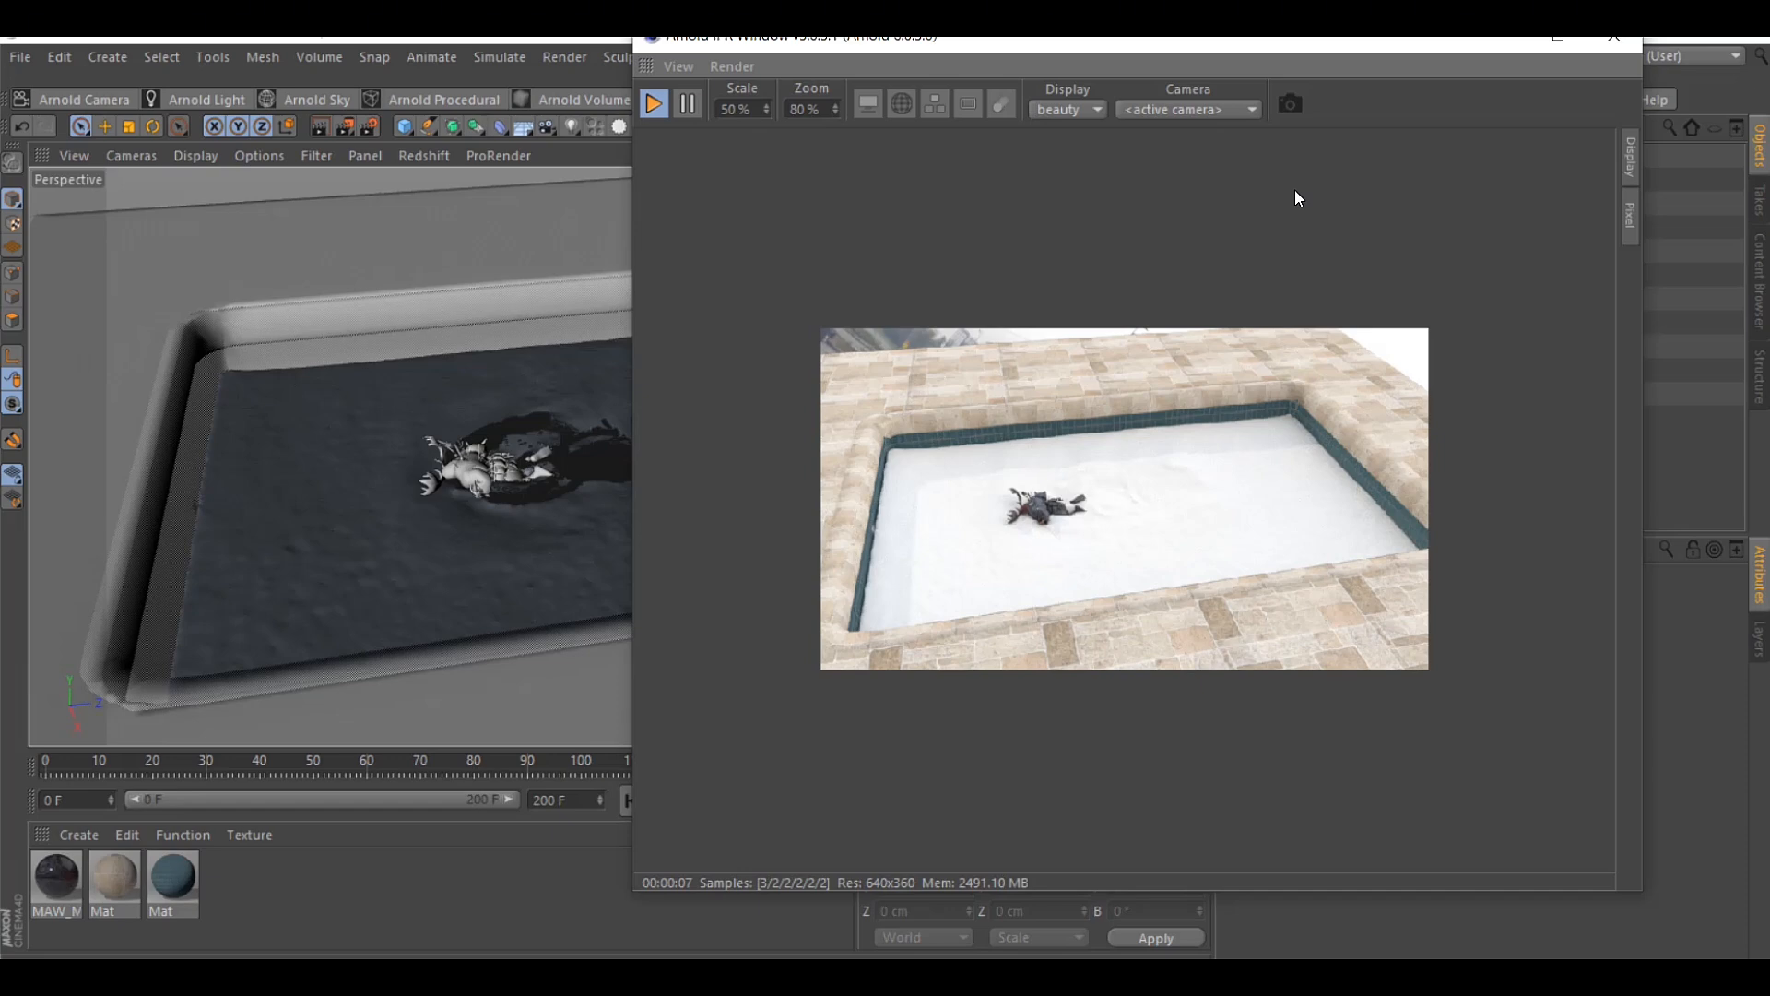
{"action": "left_click_drag", "start_coordinate": [1062, 46], "coordinate": [1197, 211]}
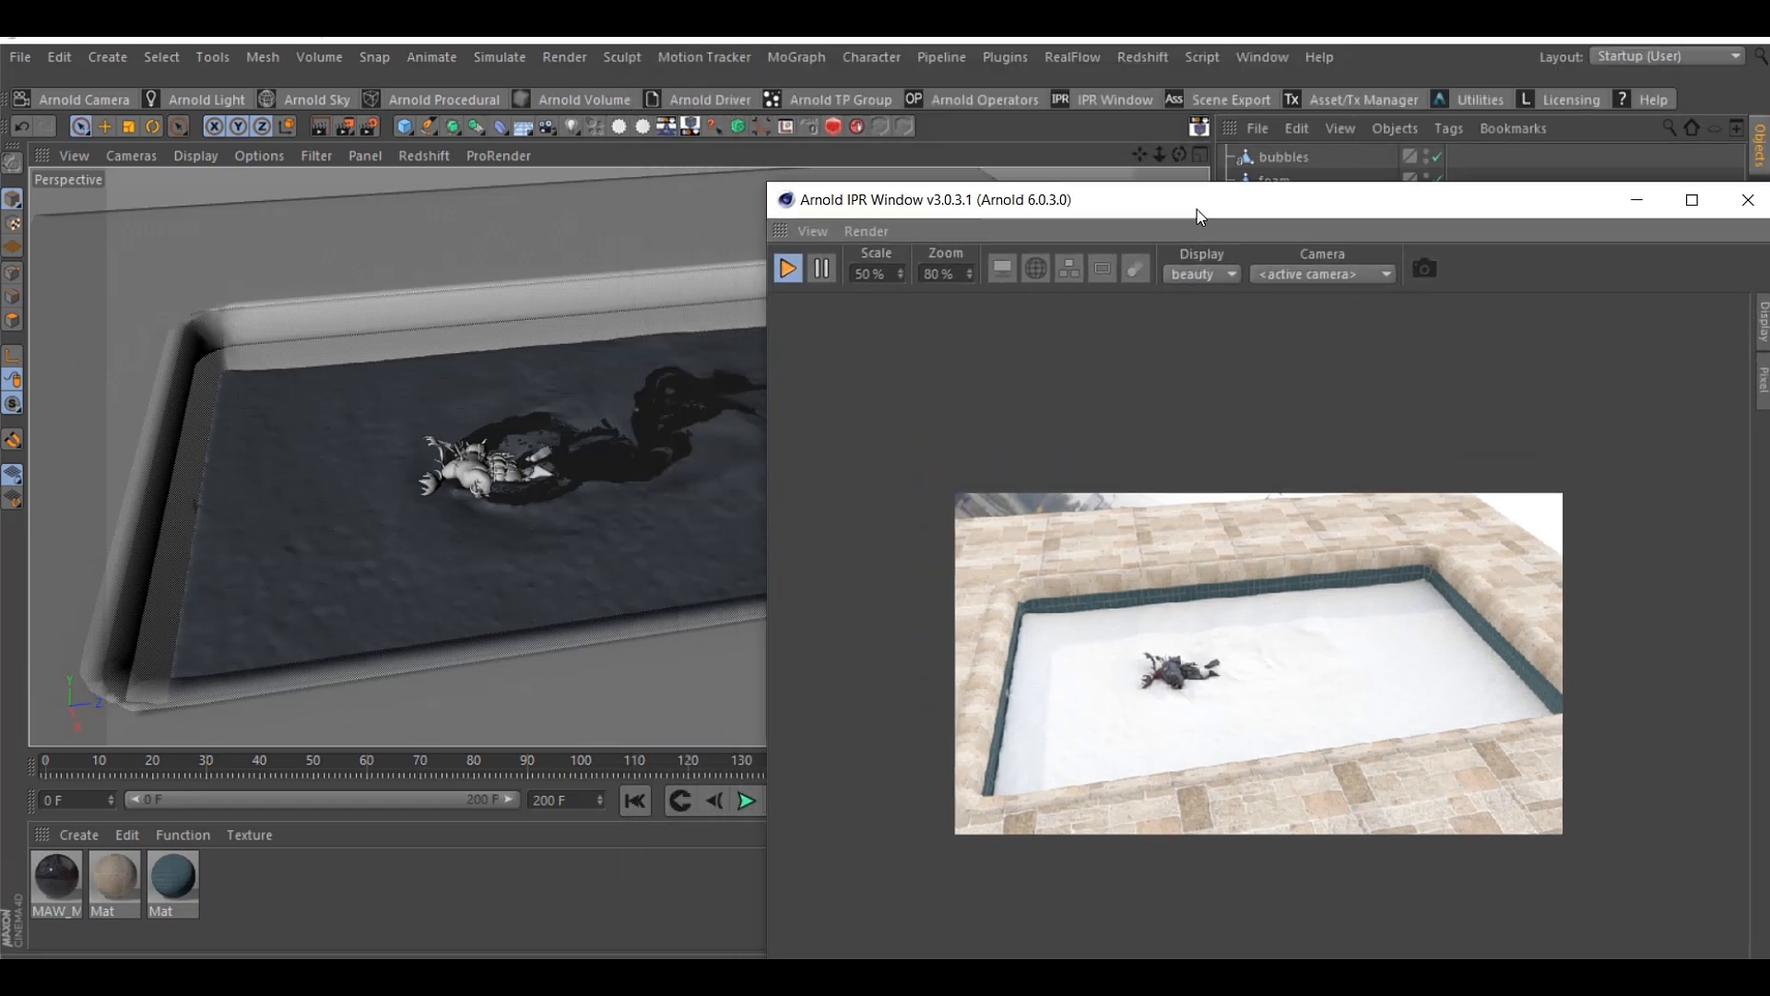
{"action": "scroll", "coordinate": [480, 442], "scroll_direction": "up", "scroll_amount": 5}
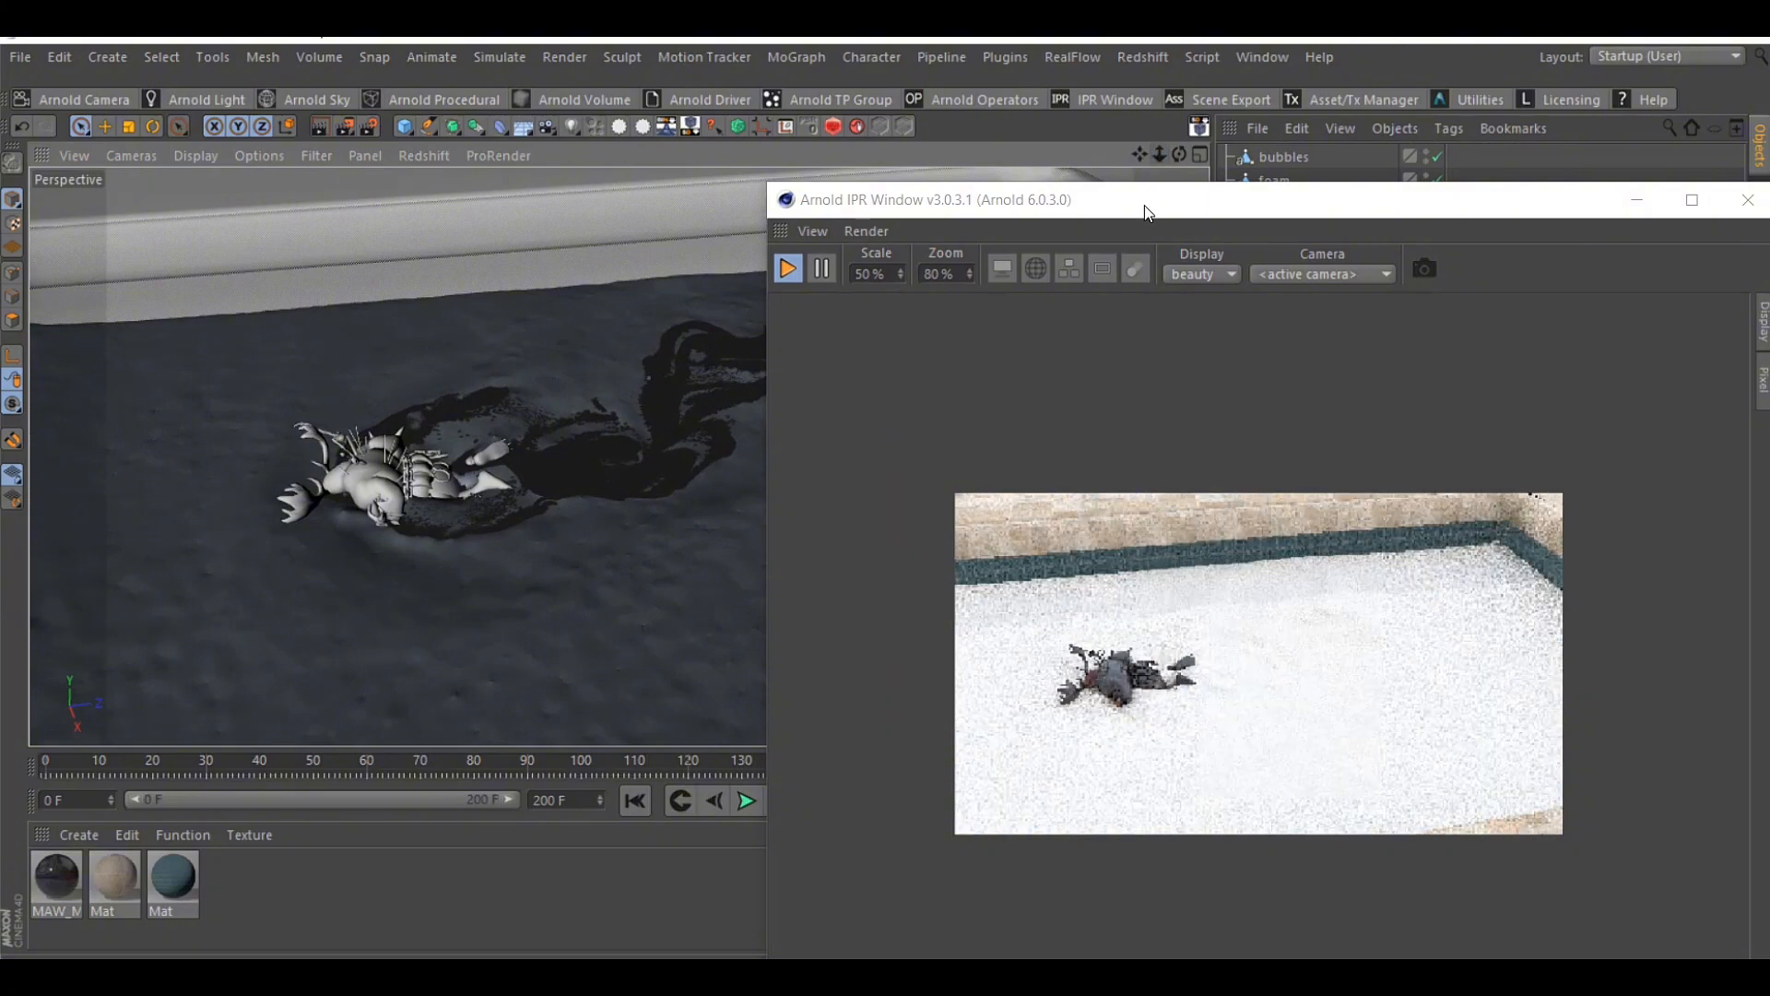
Create a new Arnold standard_surface material
{"action": "left_click", "coordinate": [78, 834]}
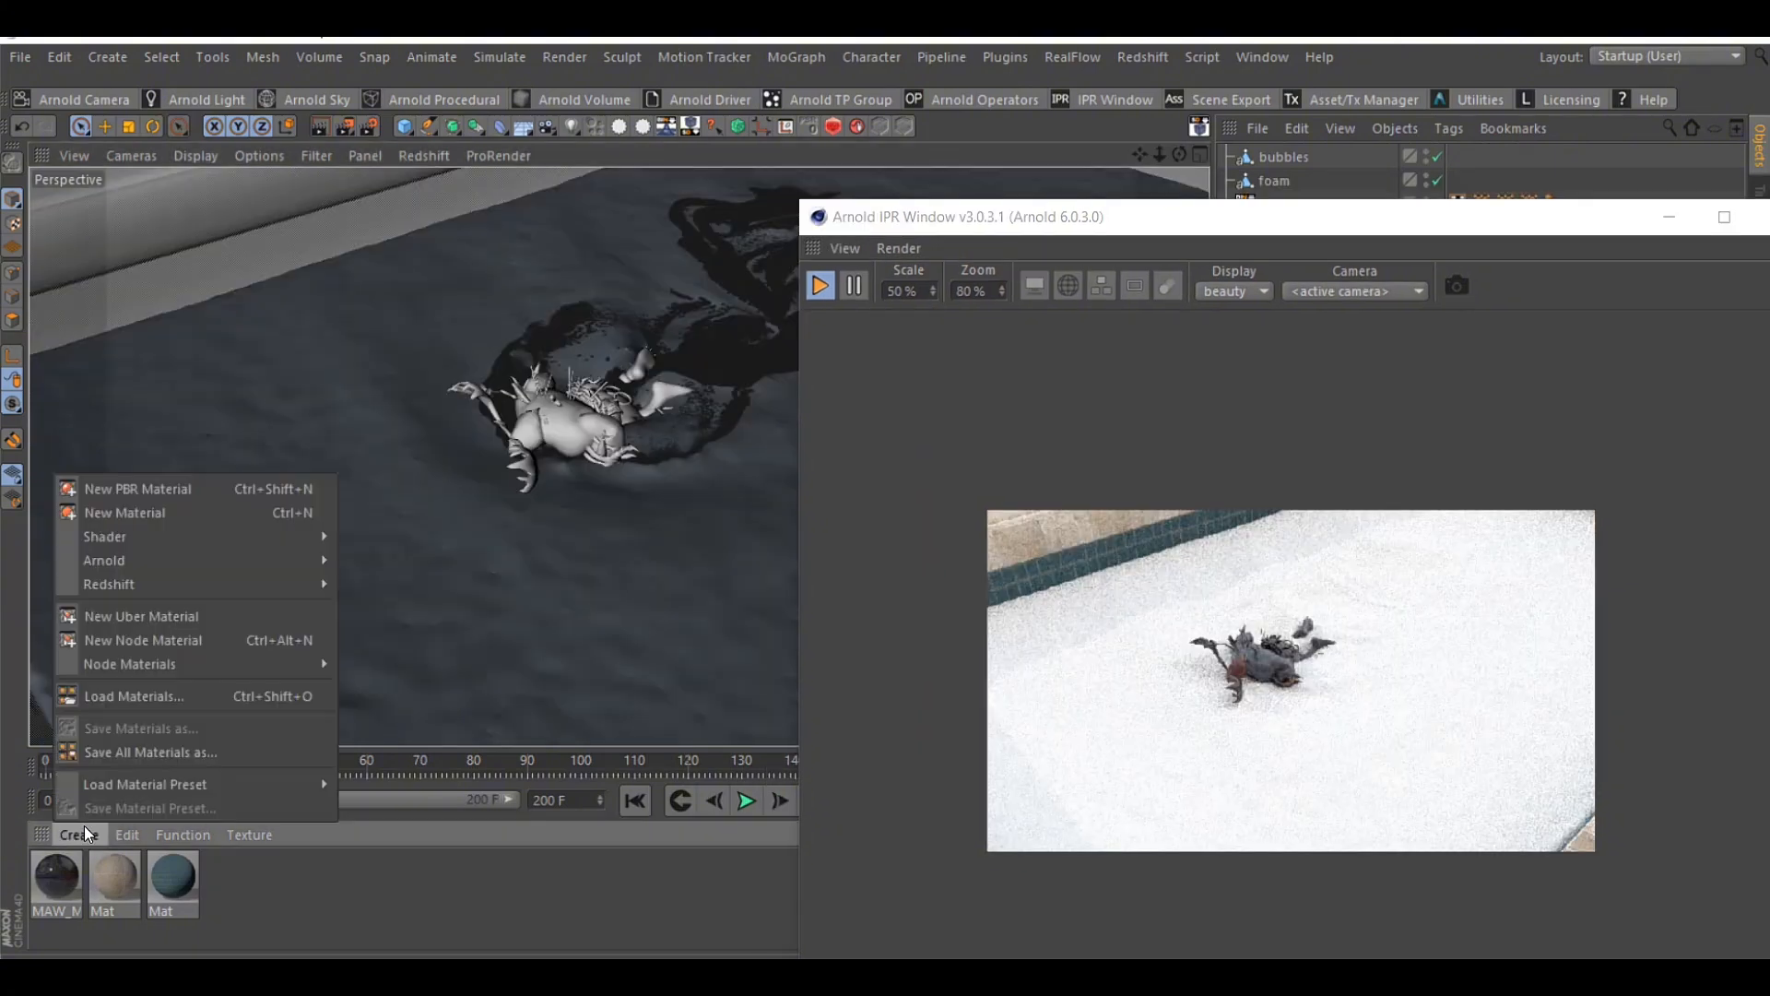
{"action": "mouse_move", "coordinate": [133, 563]}
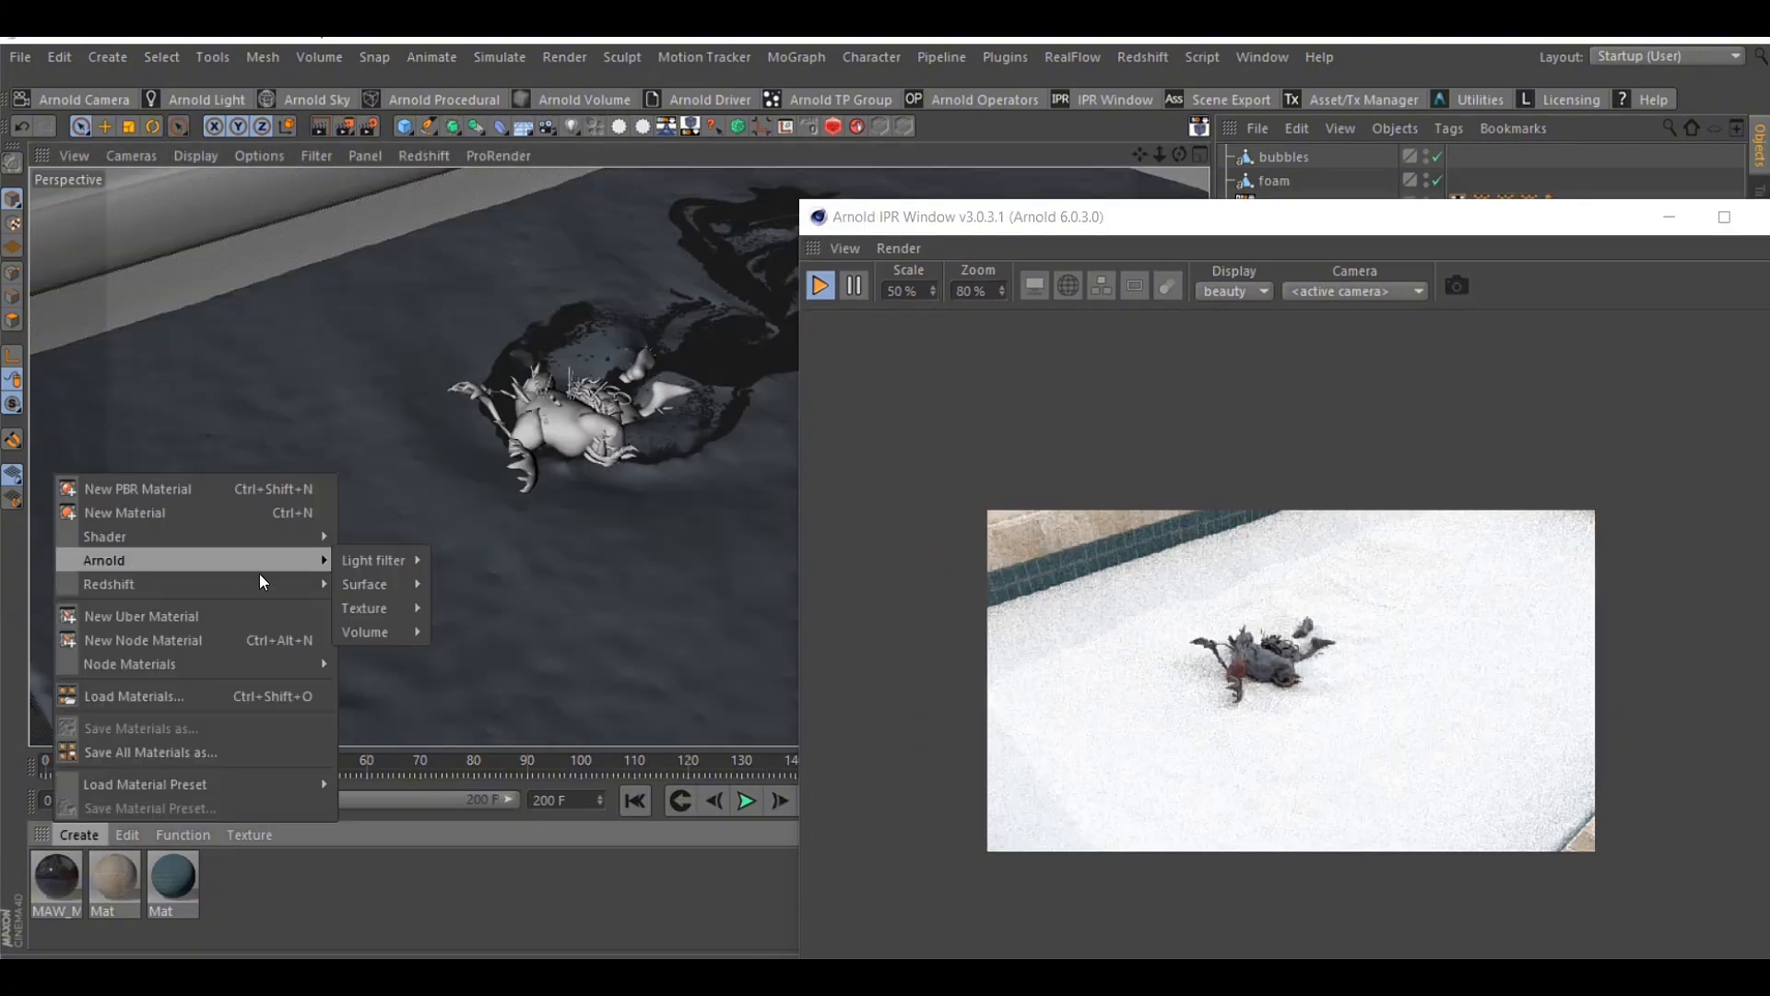
{"action": "mouse_move", "coordinate": [352, 579]}
{"action": "left_click", "coordinate": [494, 733]}
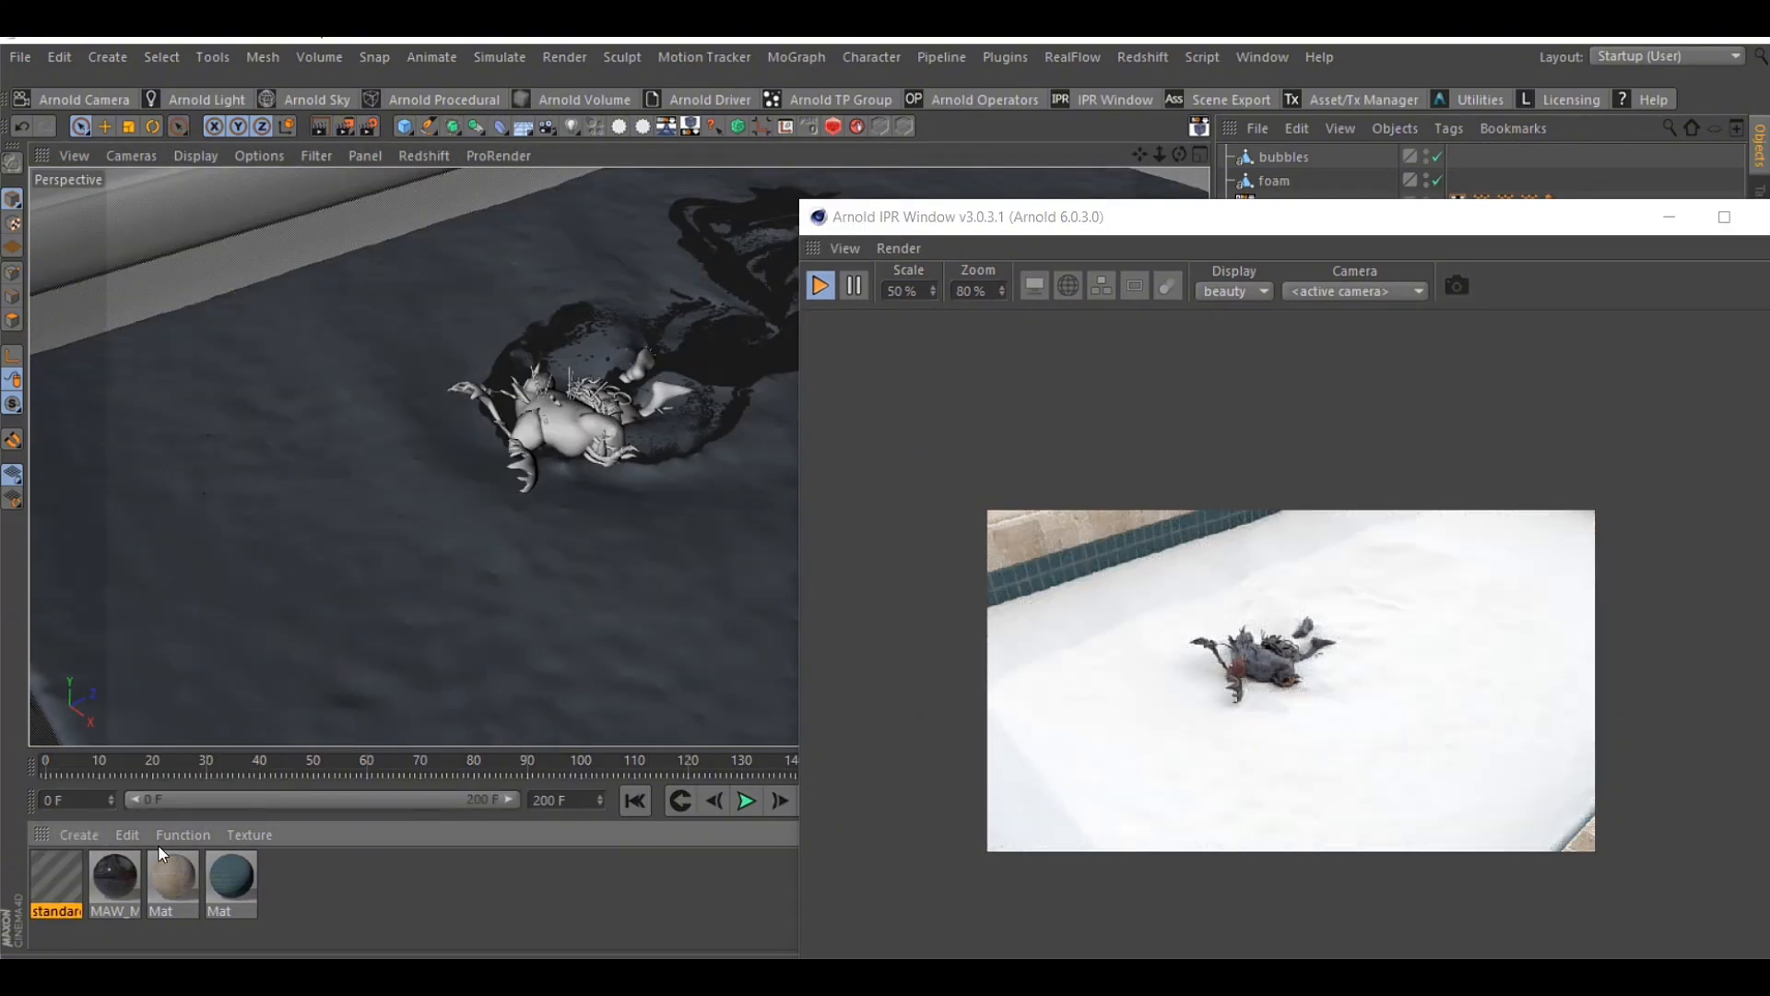
Set the standard_surface material's base weight to 0.93 and rename the material as water
{"action": "double_click", "coordinate": [59, 874]}
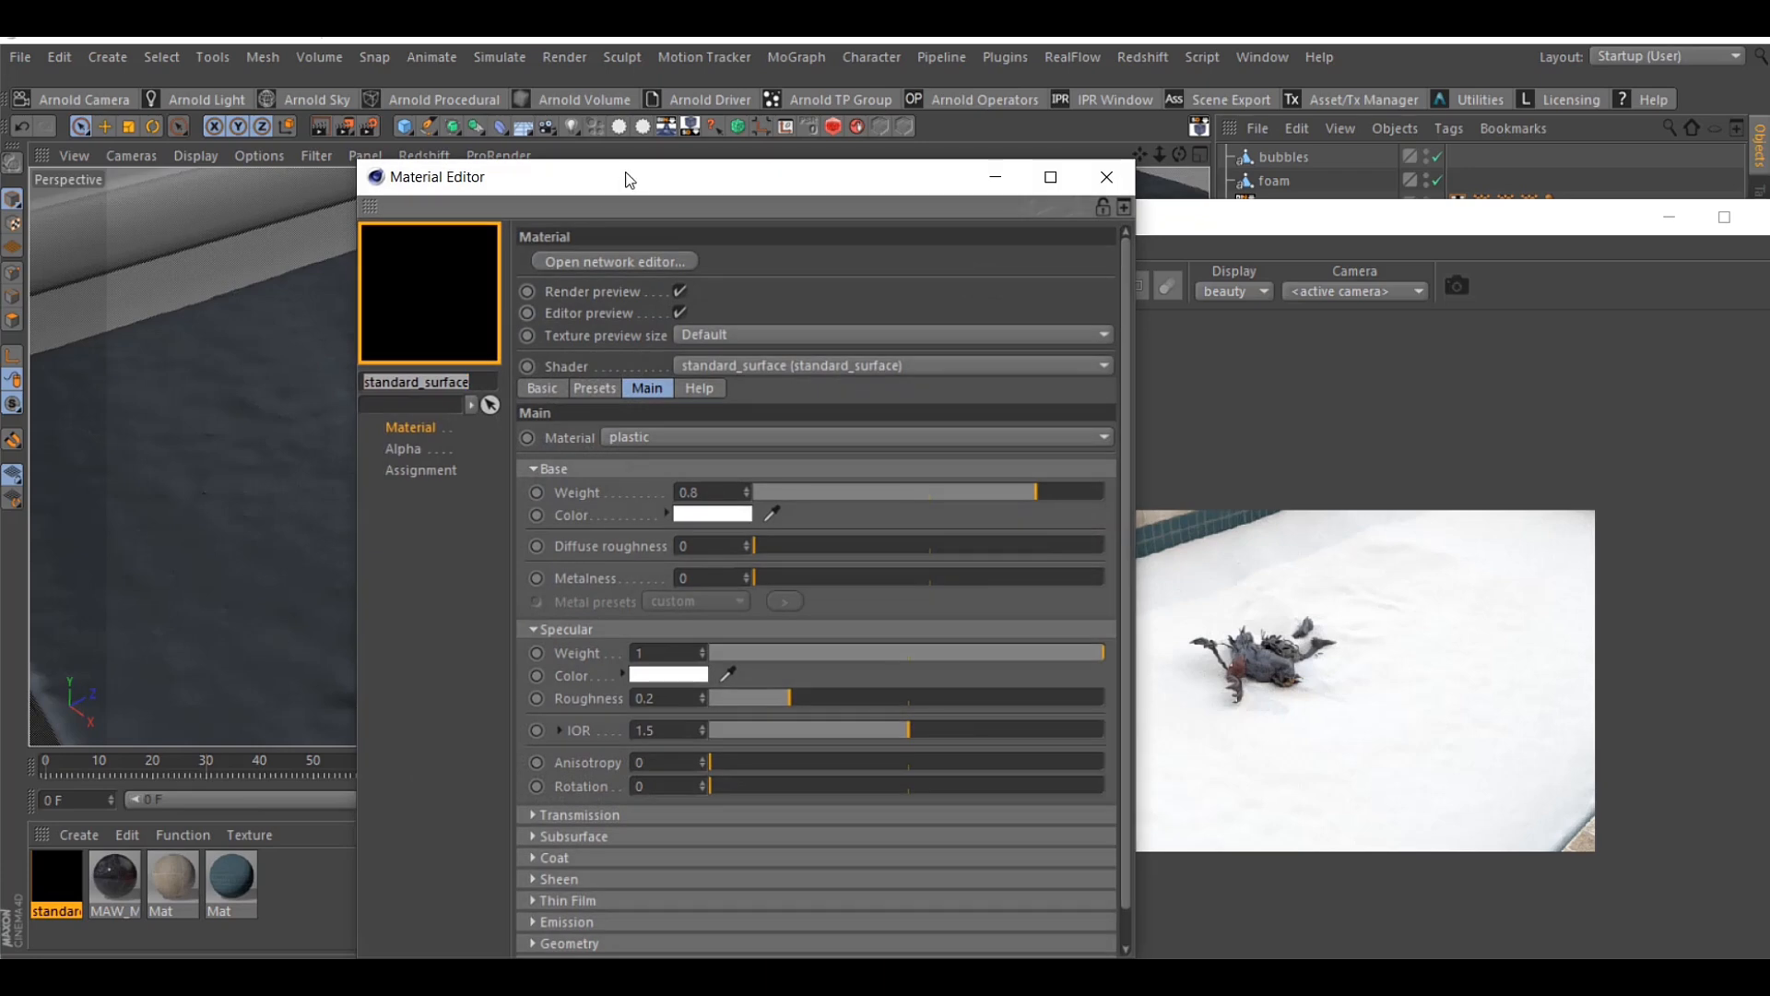
{"action": "left_click_drag", "start_coordinate": [624, 176], "coordinate": [277, 150]}
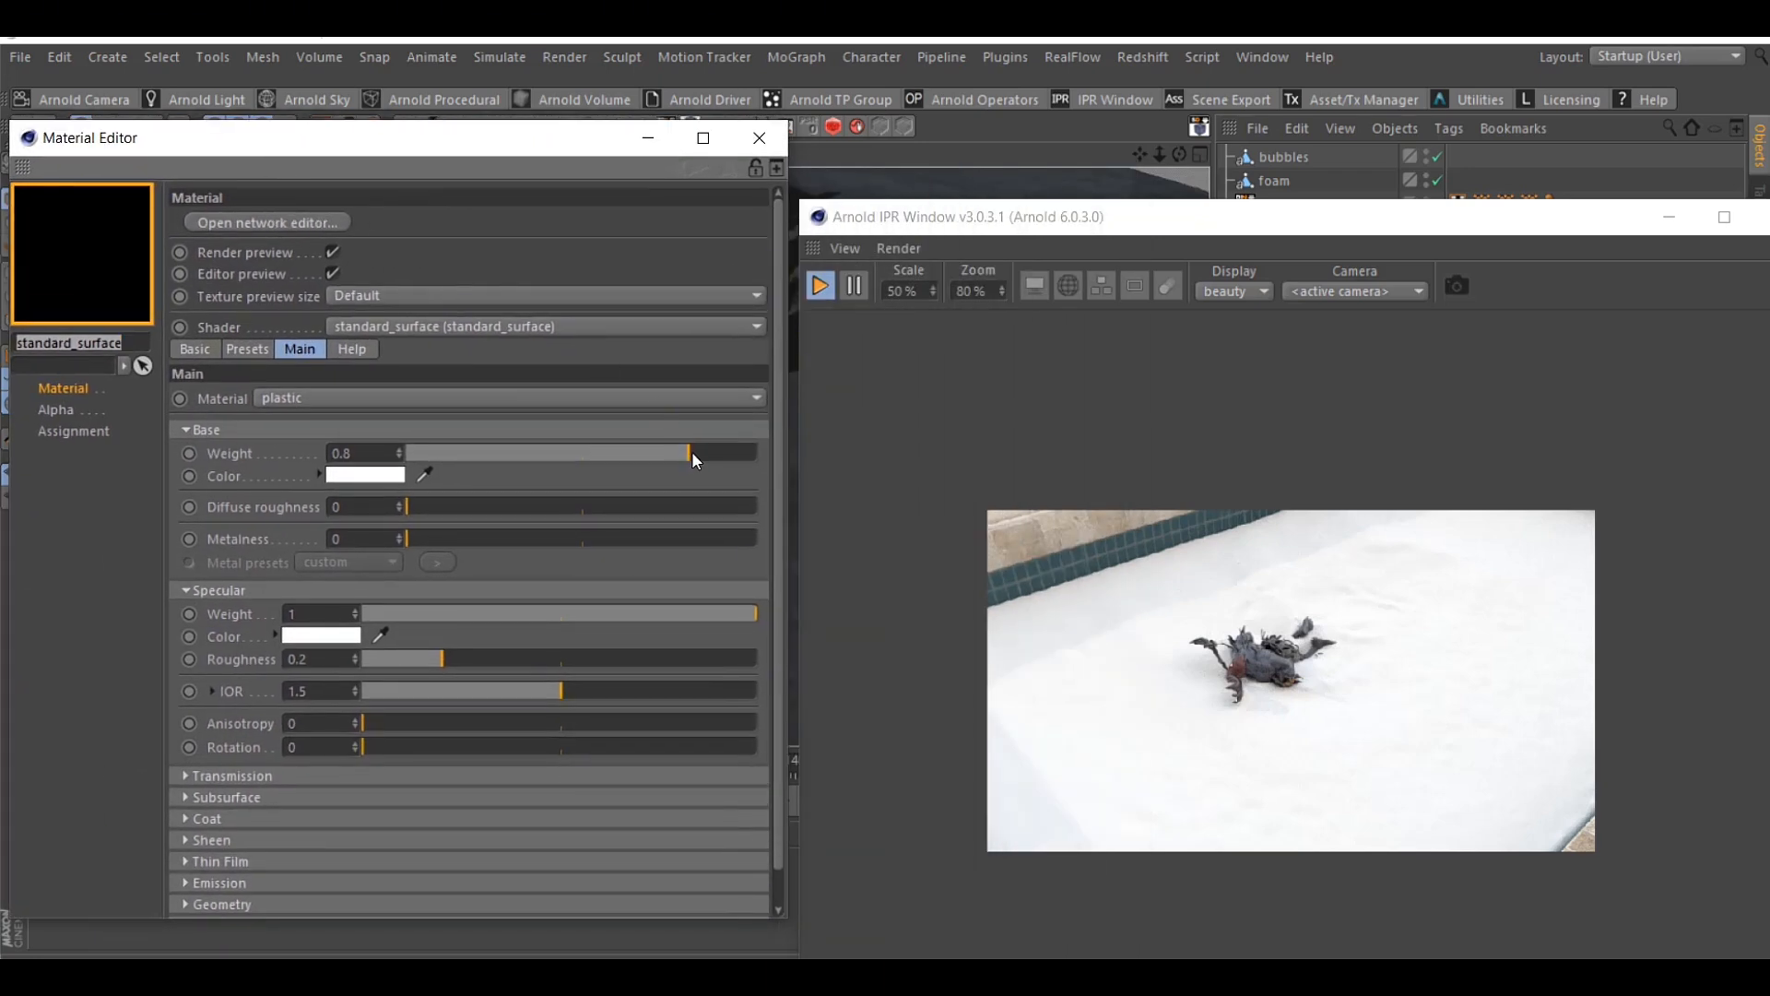
{"action": "left_click_drag", "start_coordinate": [691, 451], "coordinate": [732, 452]}
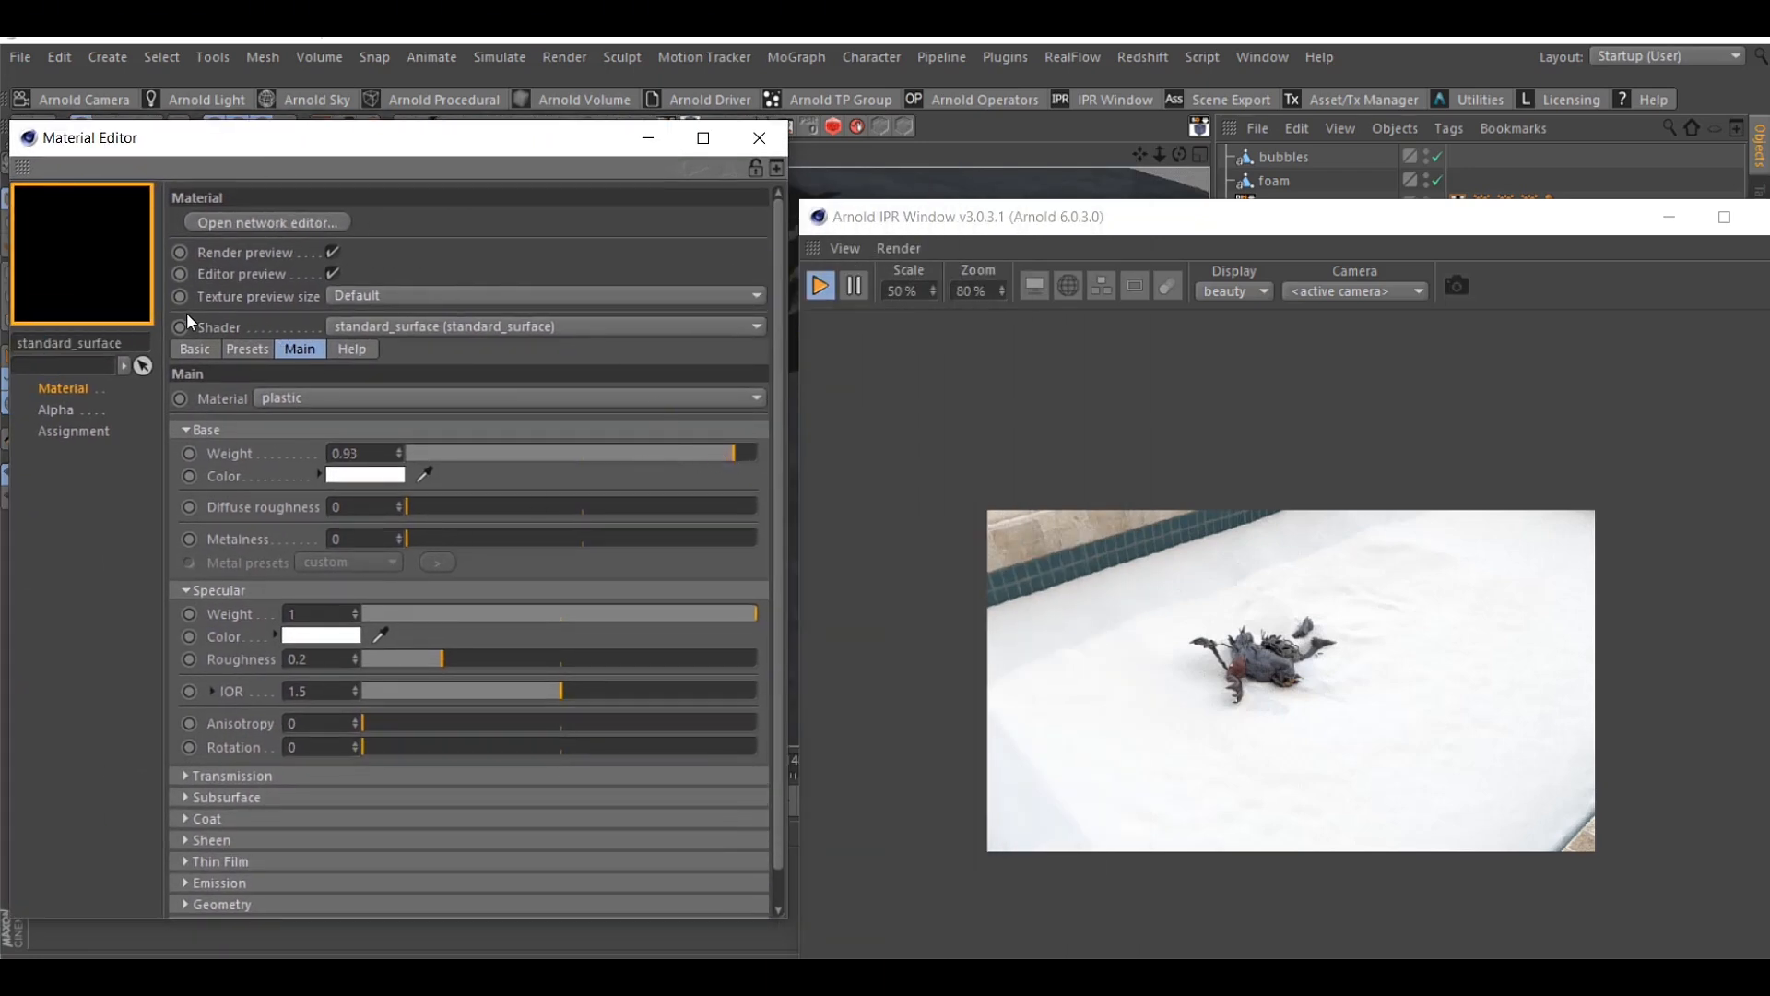
{"action": "double_click", "coordinate": [143, 337]}
{"action": "type", "text": "water"}
{"action": "left_click", "coordinate": [260, 778]}
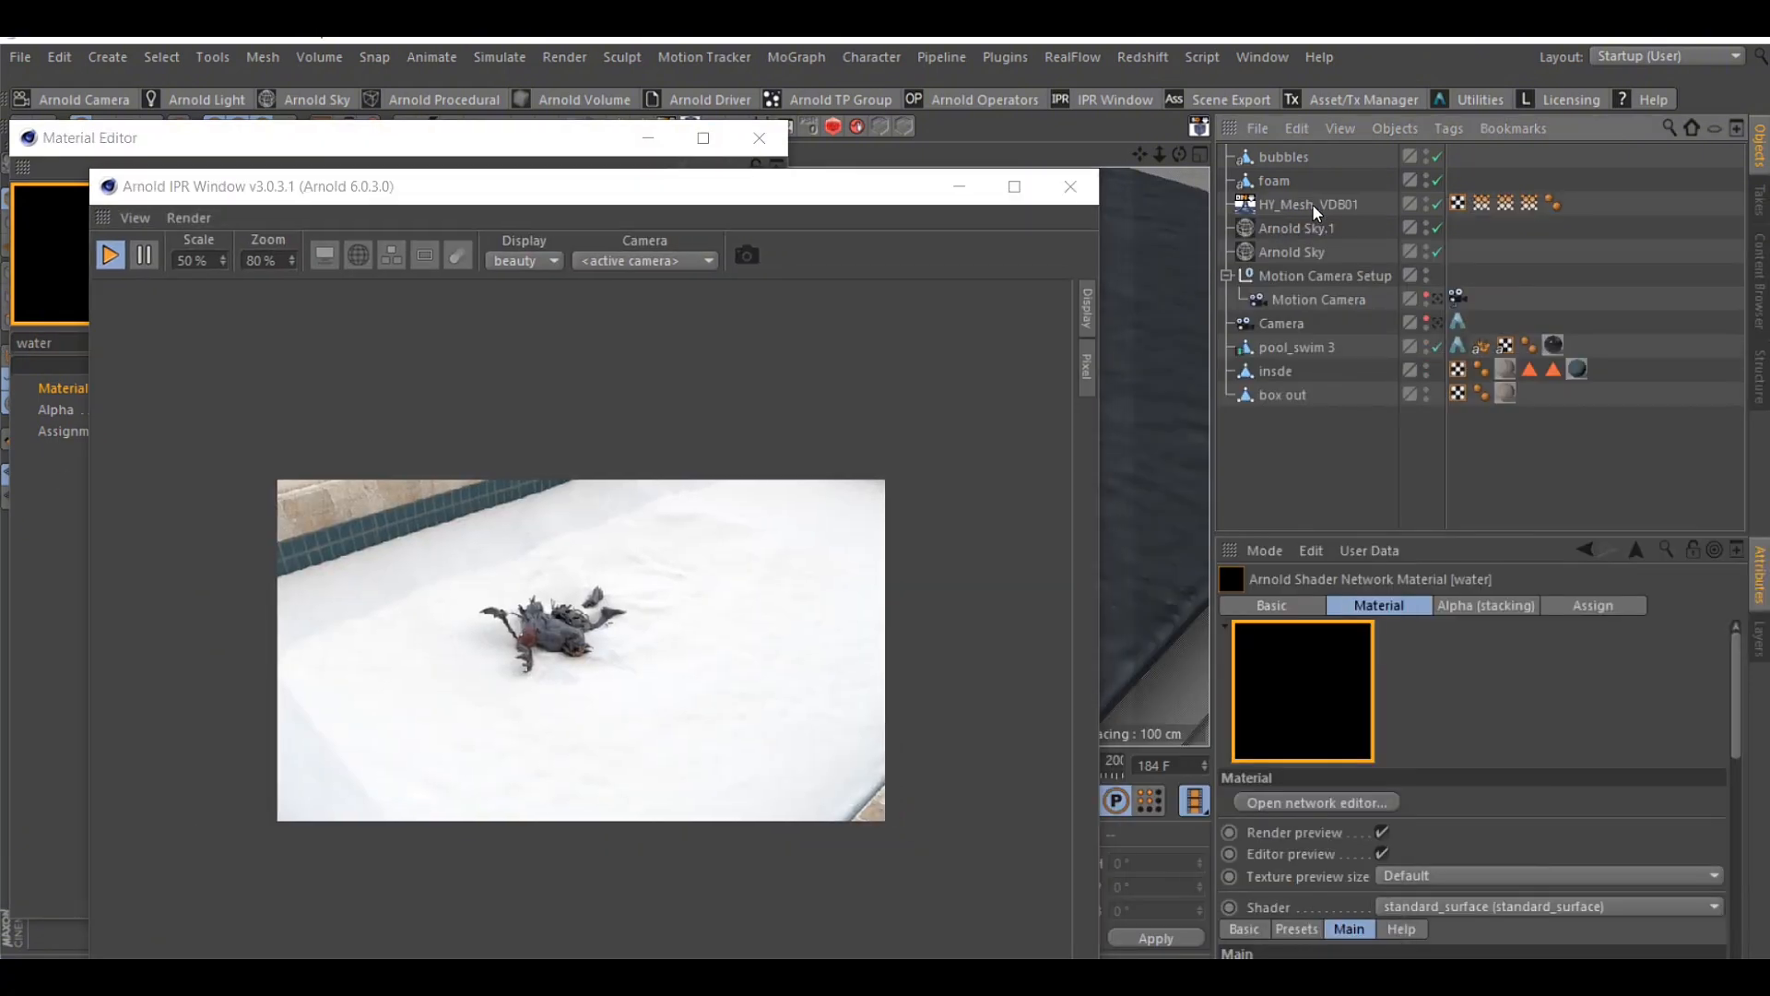
Add an Arnold Parameters tag to HY_Mesh_VDB01, re-enable the foam object, and turn off Opaque for the mesh
{"action": "right_click", "coordinate": [1313, 201]}
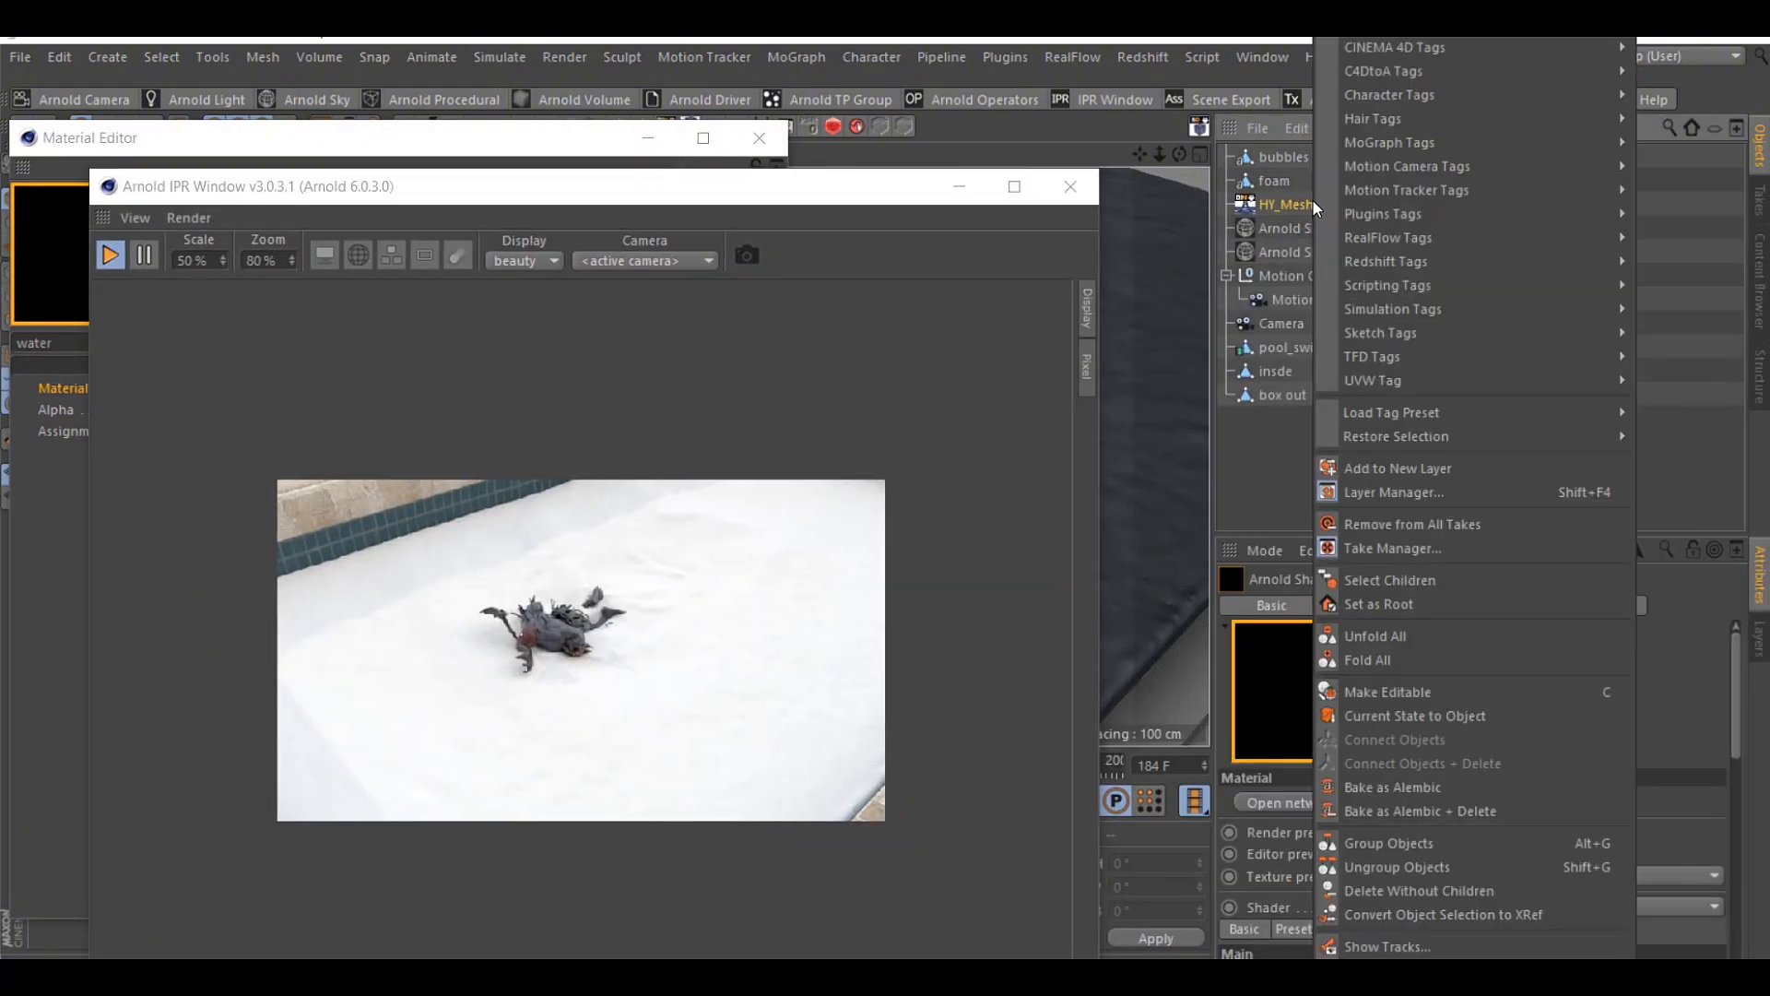
{"action": "mouse_move", "coordinate": [1363, 71]}
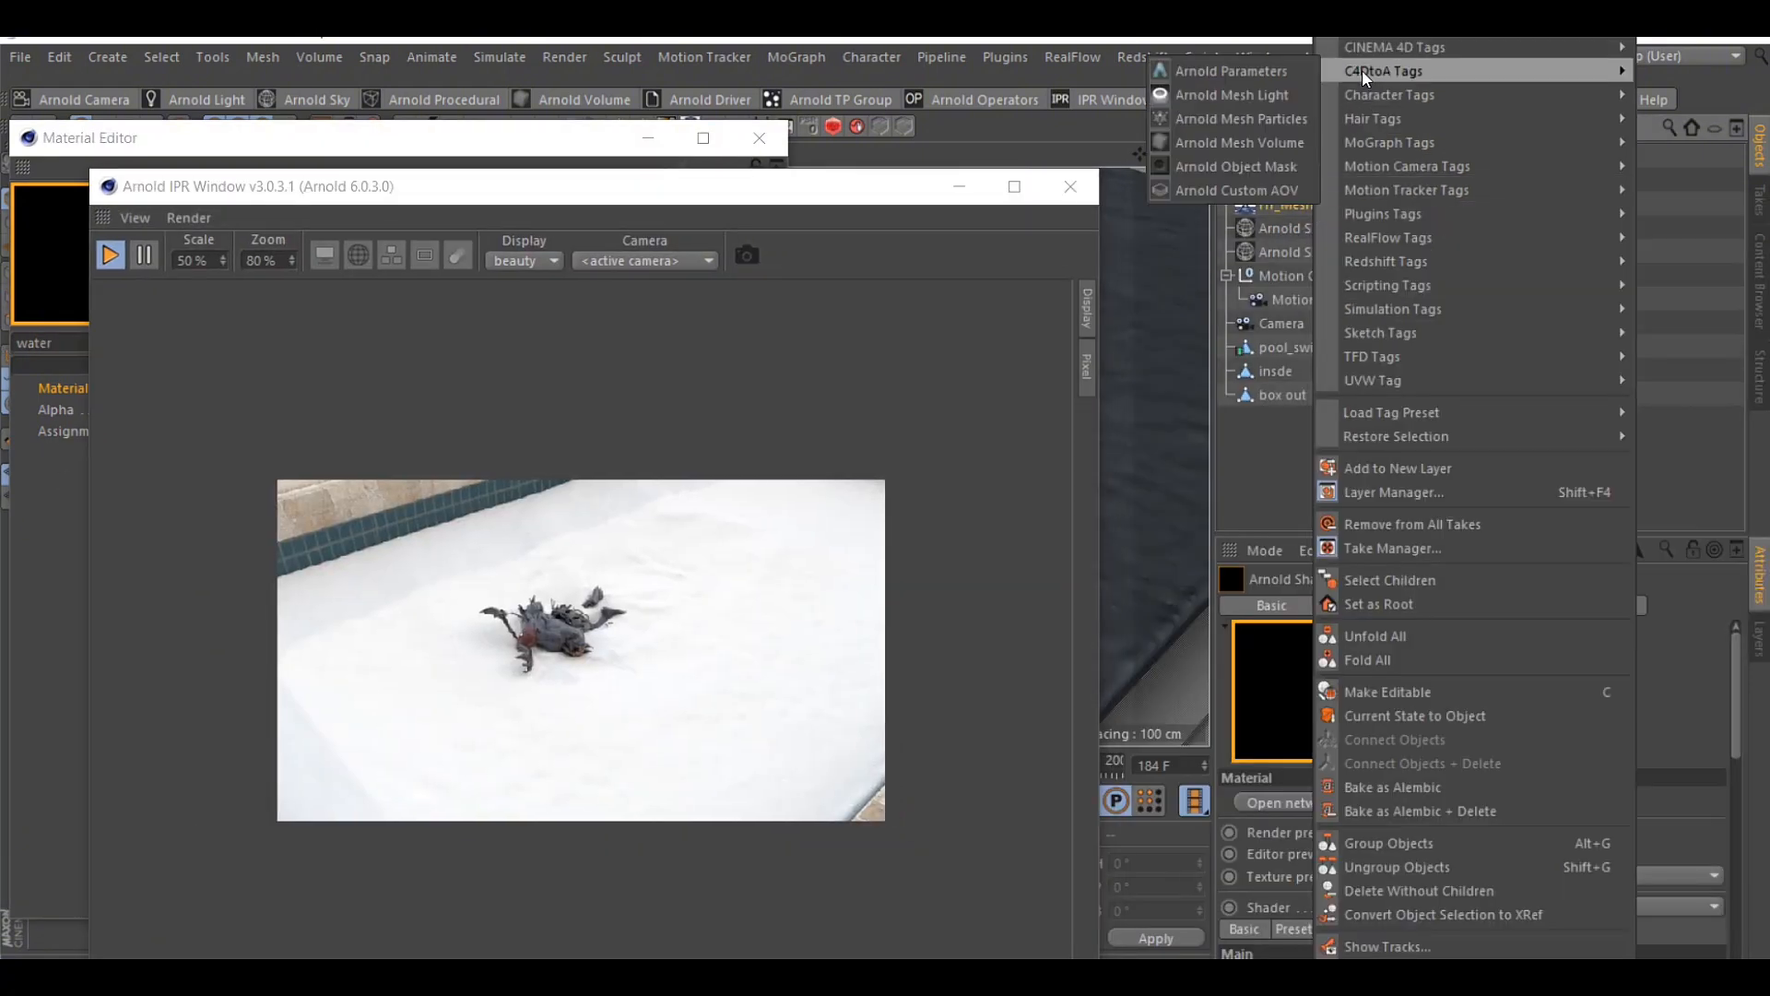
{"action": "left_click", "coordinate": [1230, 70]}
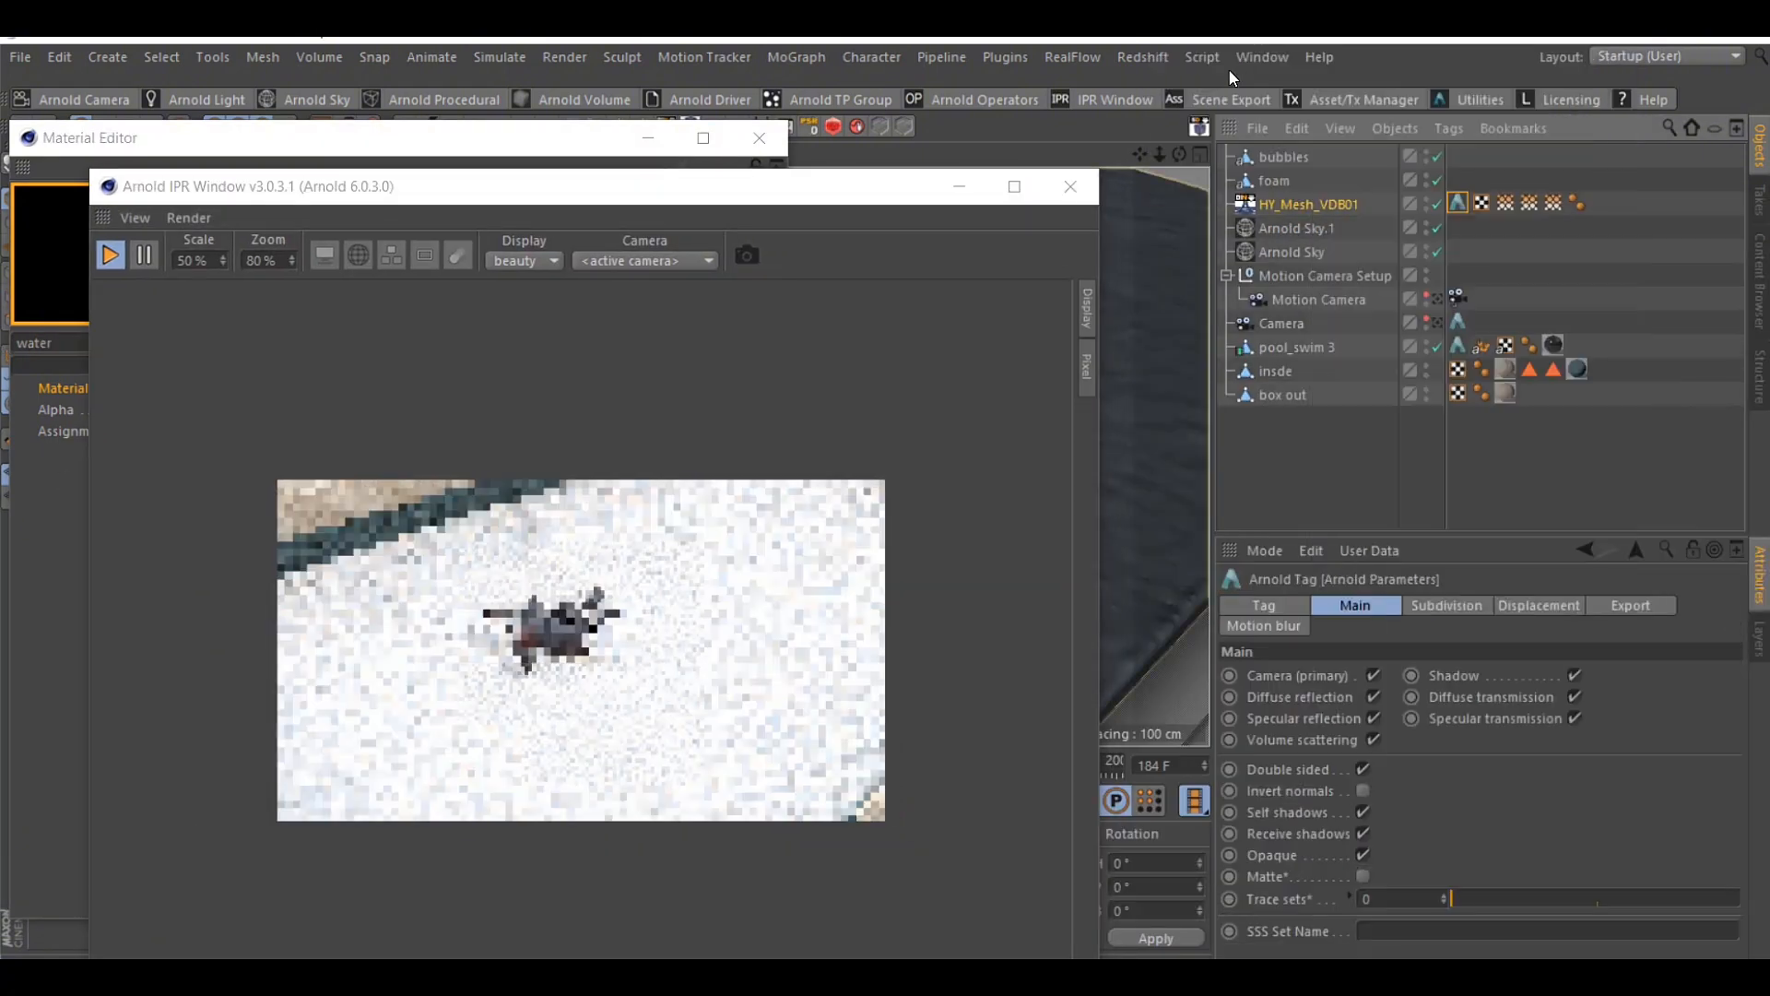
{"action": "left_click", "coordinate": [1438, 180]}
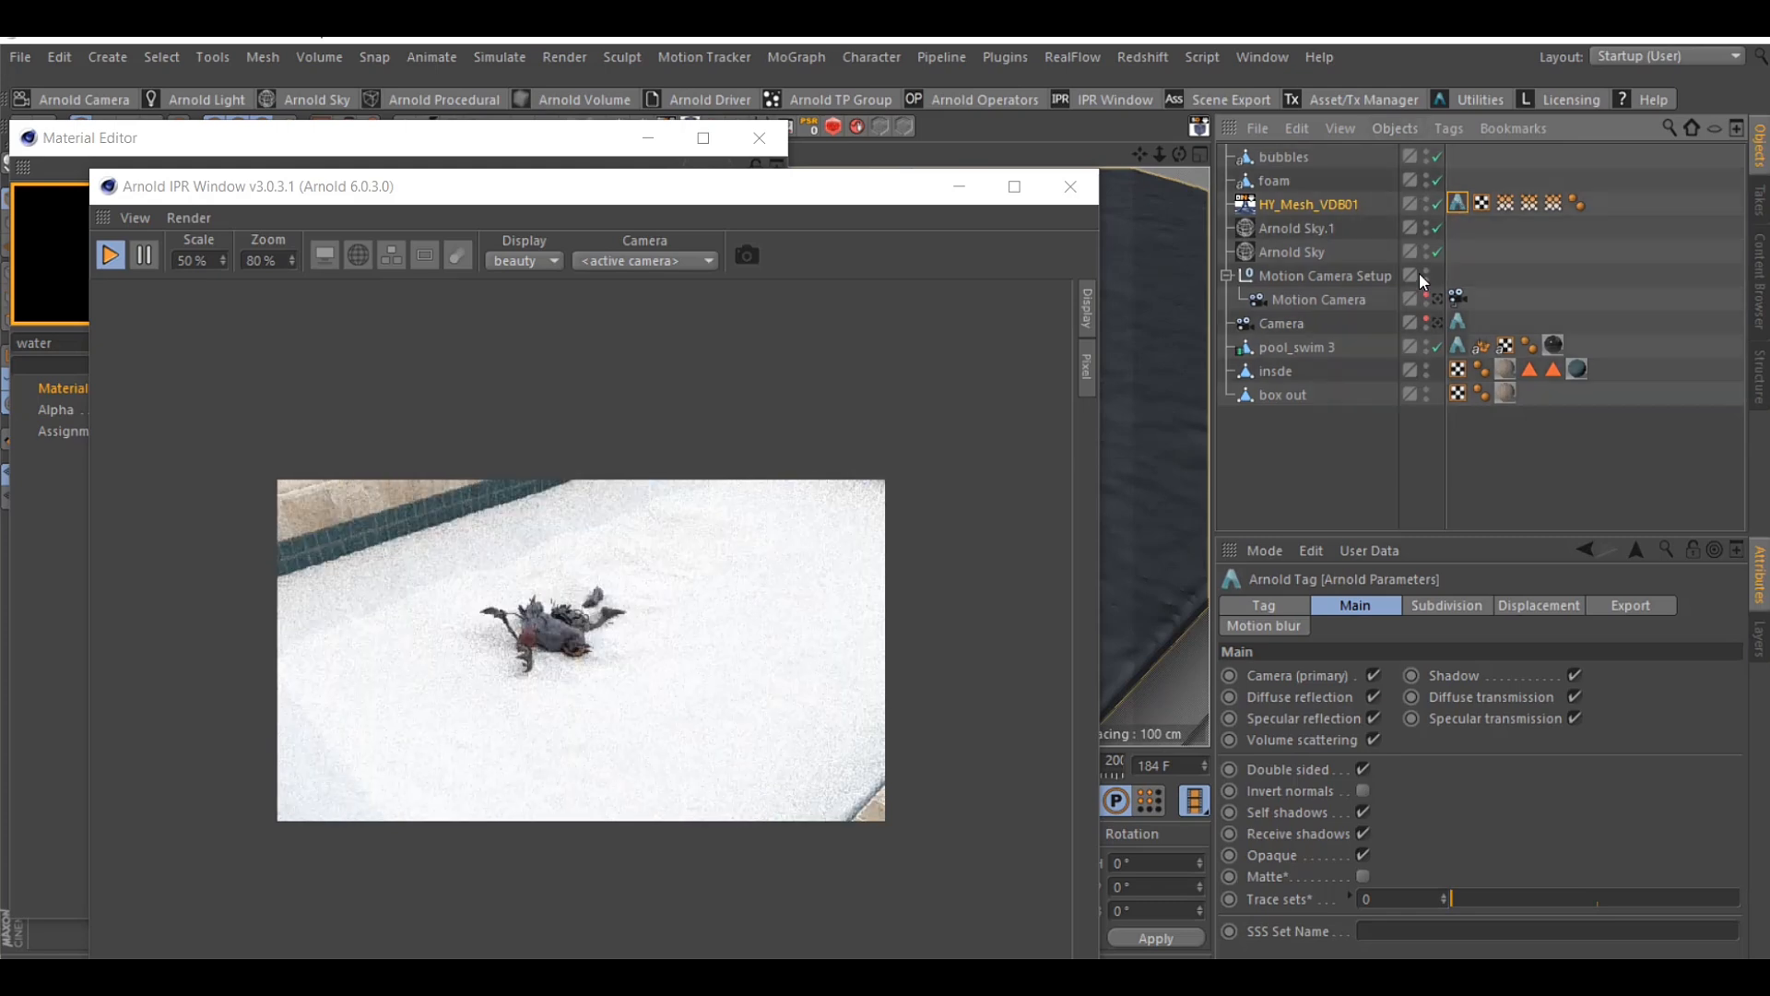
{"action": "left_click", "coordinate": [1363, 854]}
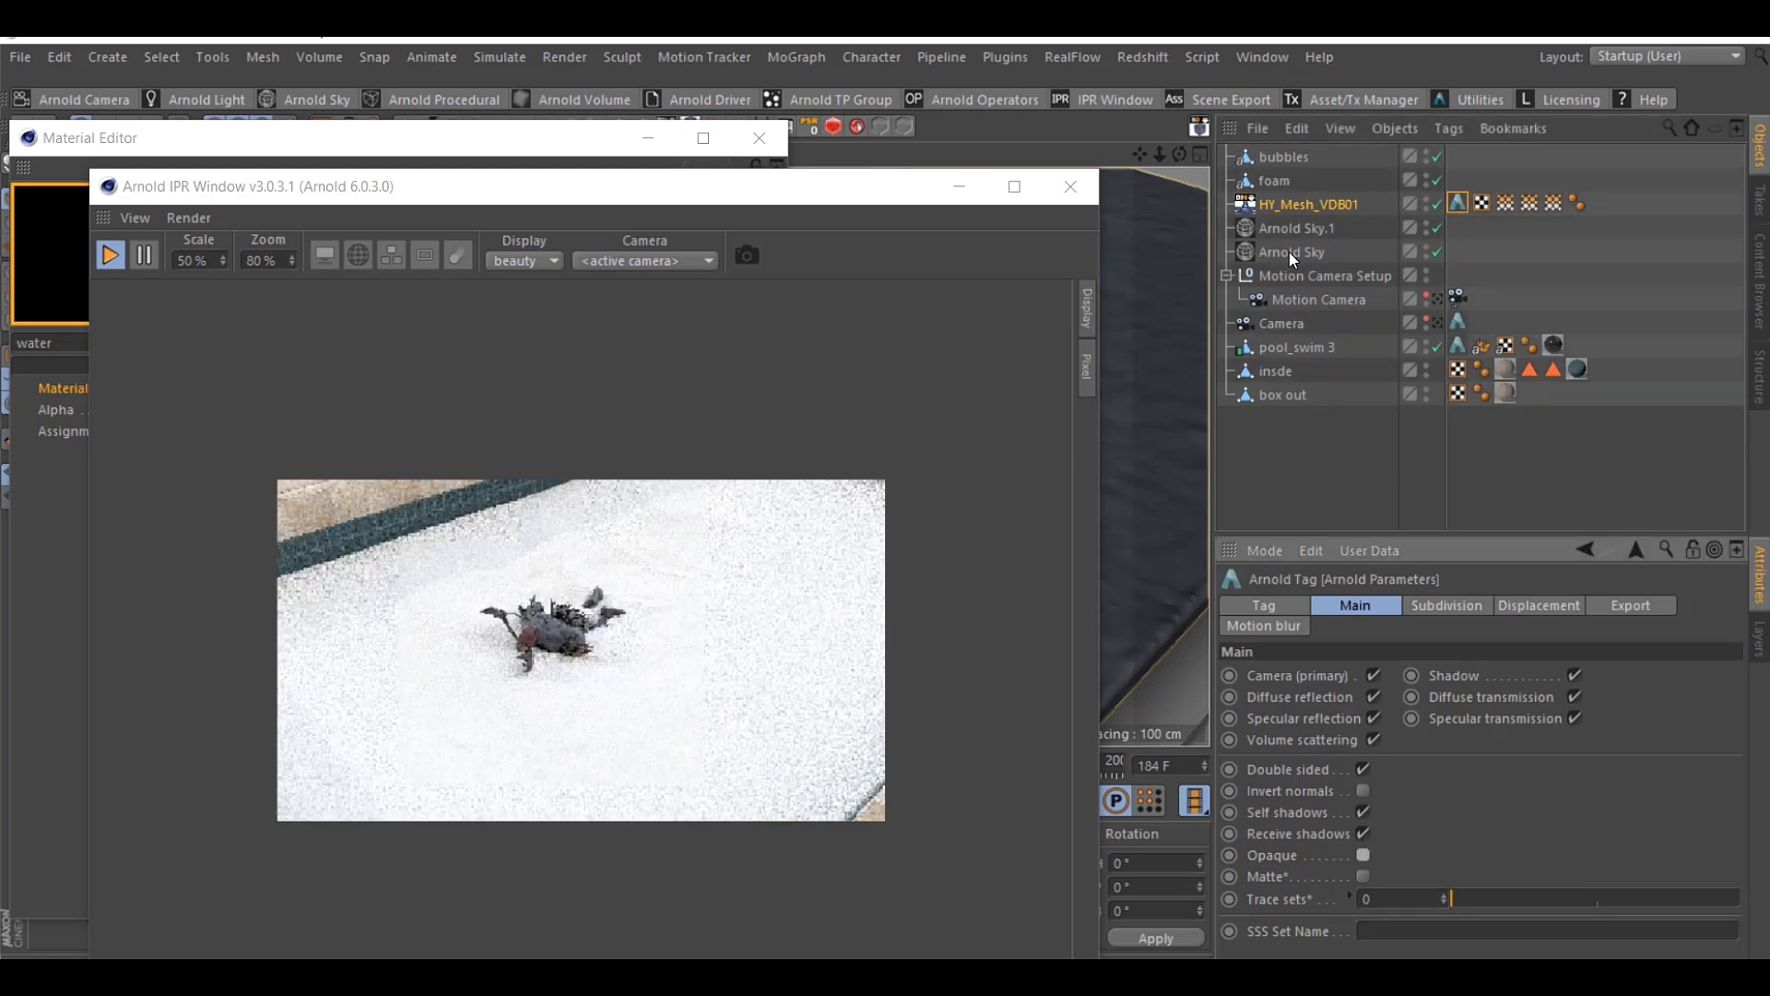
Set the water material's transmission weight to 0.88, apply the material to HY_Mesh_VDB01, and check the pool in the IPR preview
{"action": "left_click_drag", "start_coordinate": [755, 184], "coordinate": [1361, 176]}
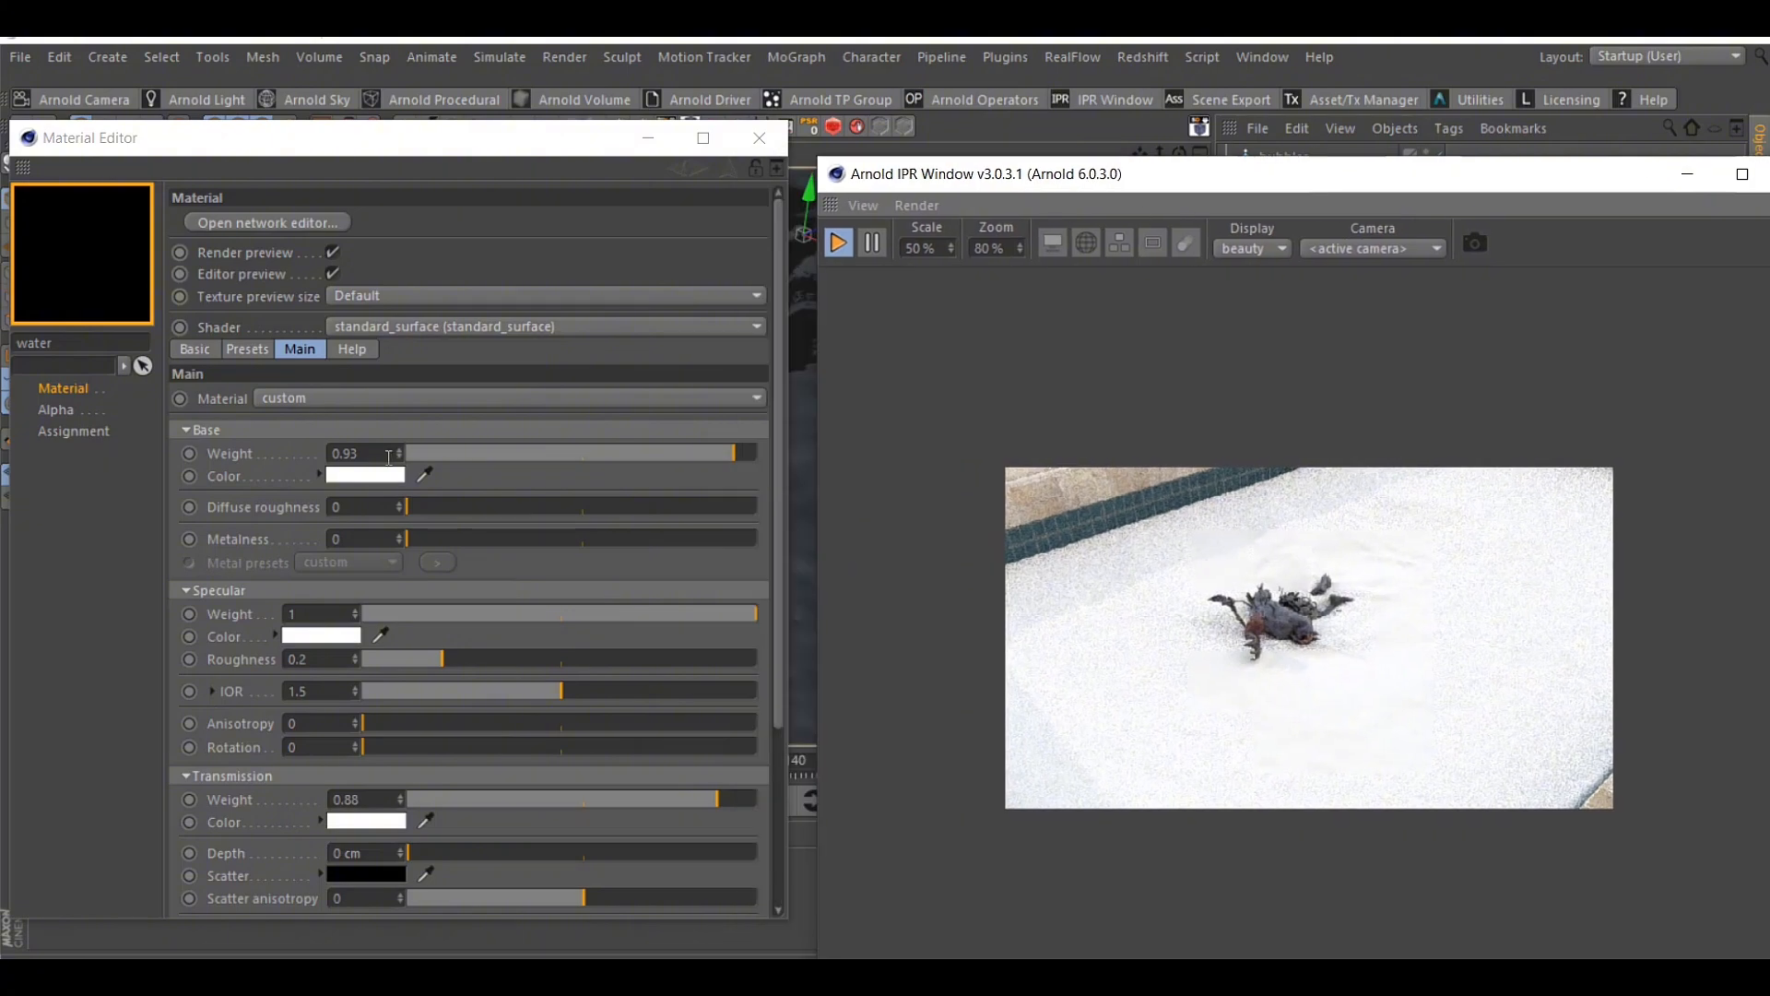
{"action": "left_click", "coordinate": [736, 149]}
{"action": "left_click", "coordinate": [738, 148]}
{"action": "left_click_drag", "start_coordinate": [910, 174], "coordinate": [892, 320]}
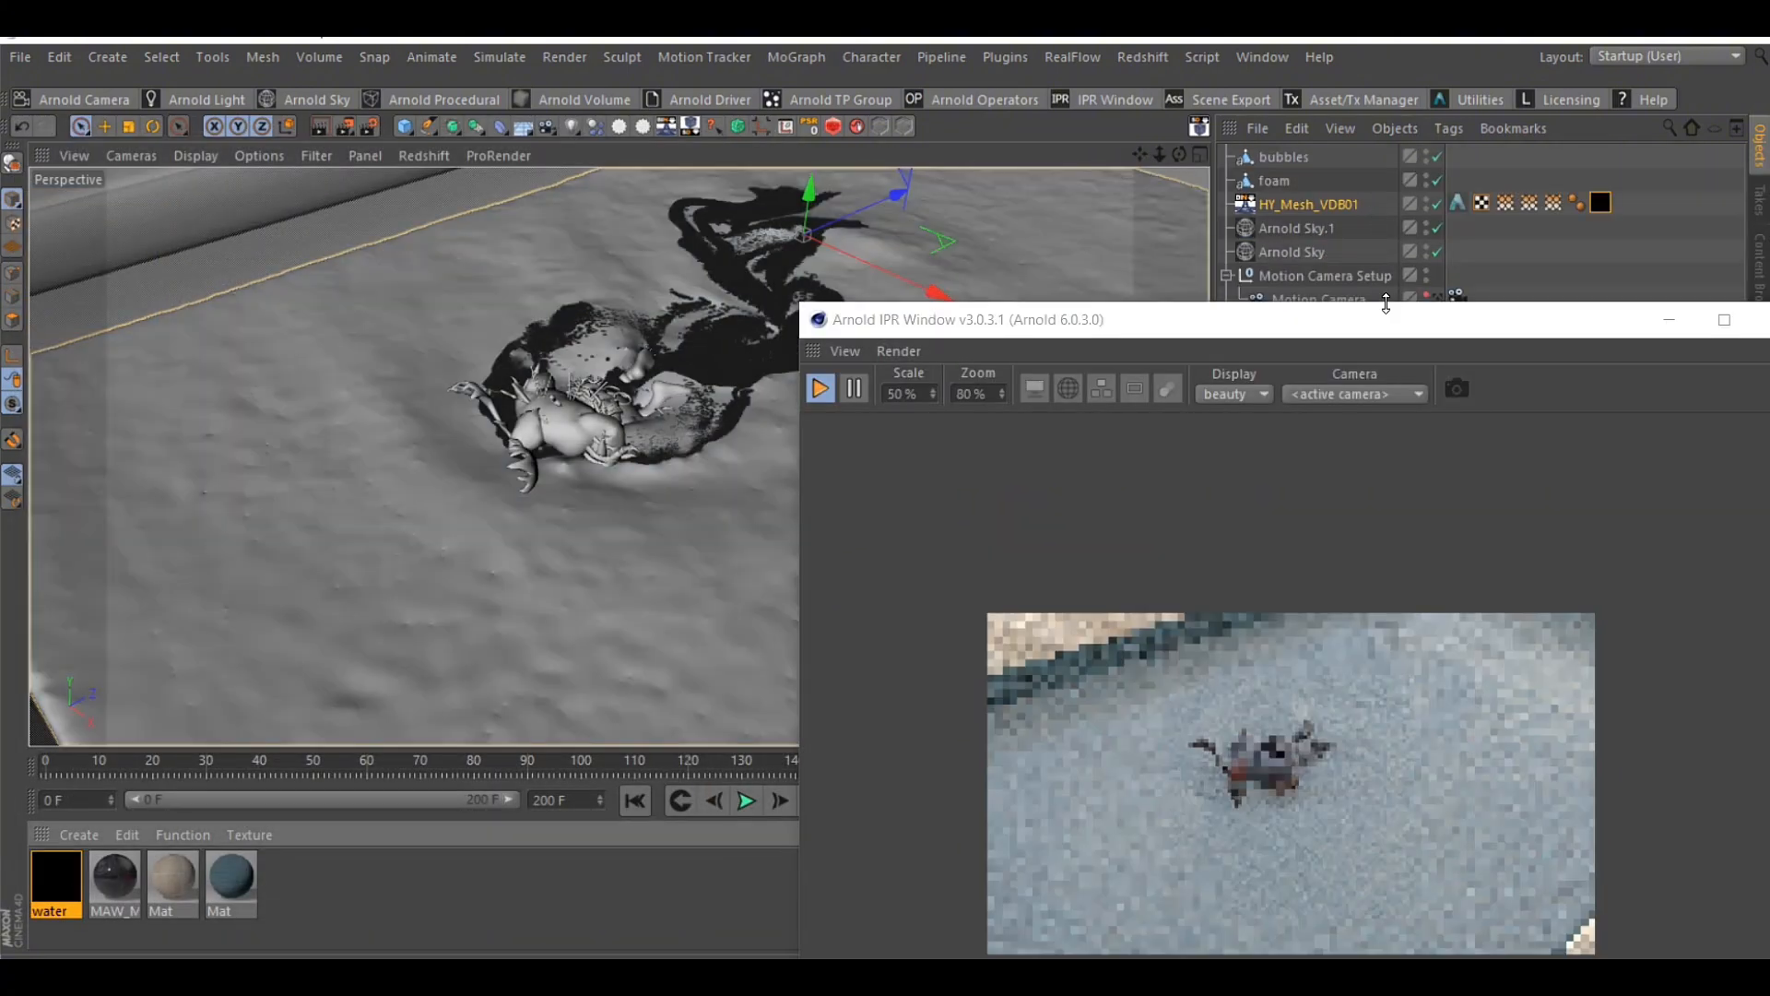
{"action": "left_click_drag", "start_coordinate": [1371, 335], "coordinate": [1156, 177]}
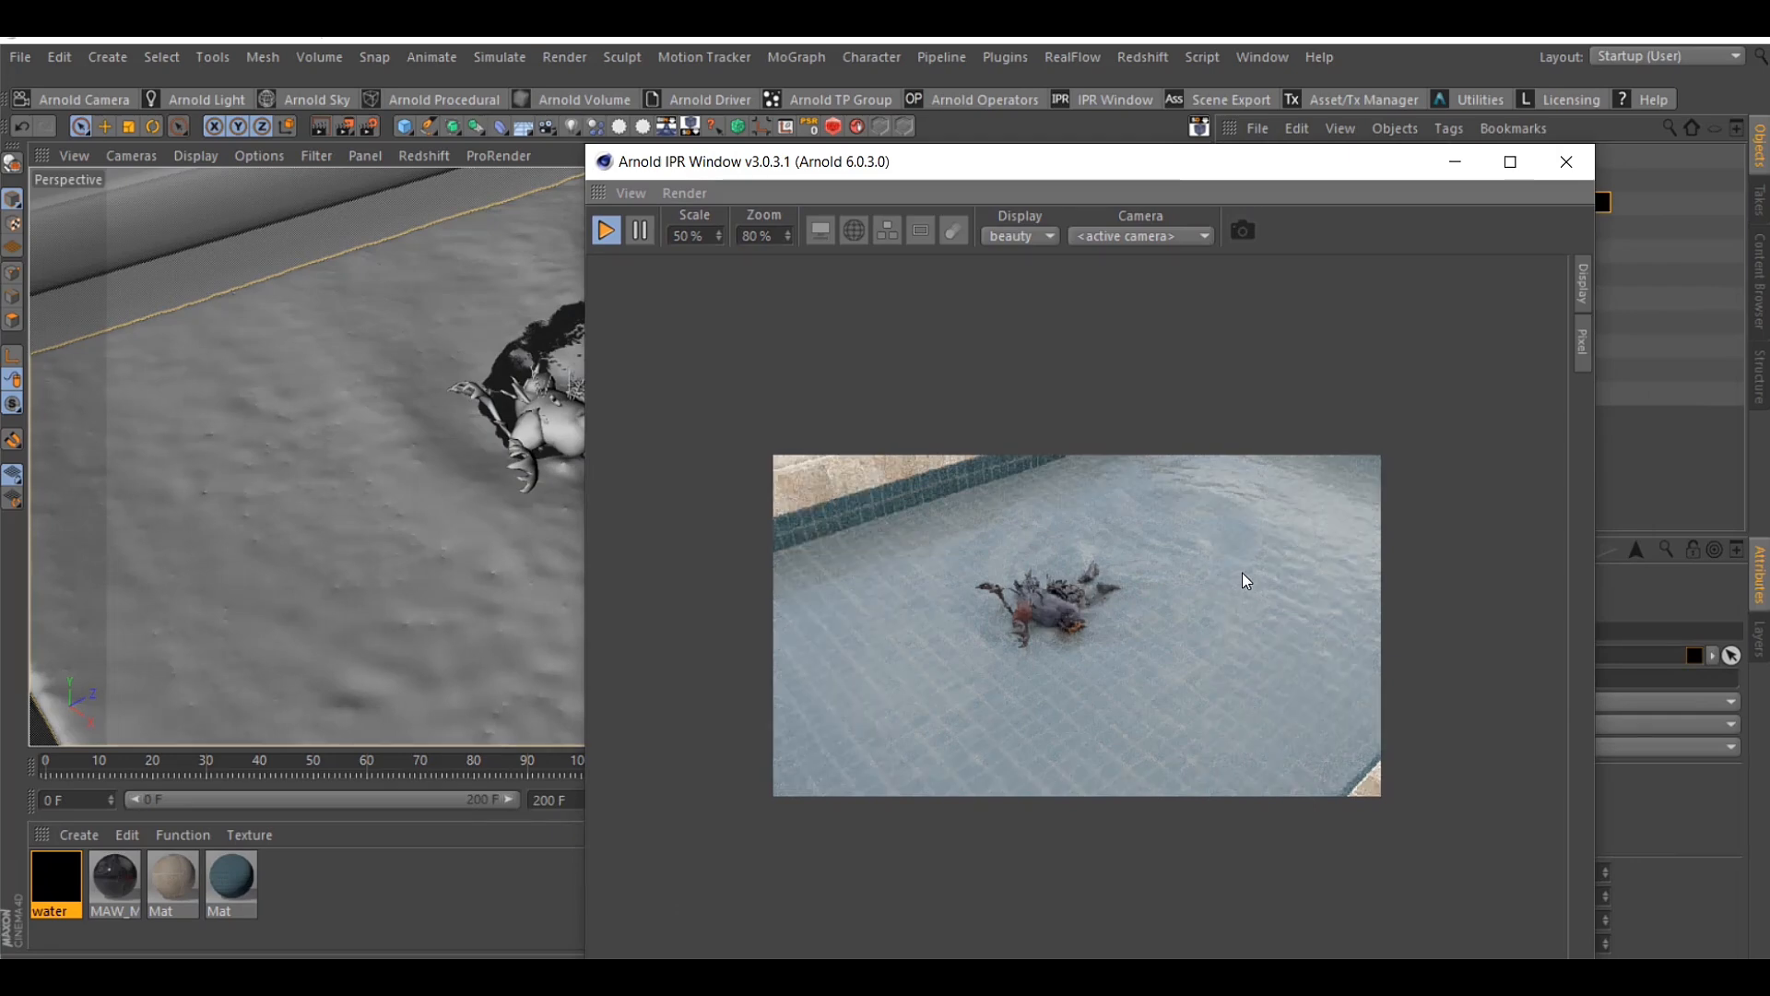
Reopen the water material and set its transmission weight to 0.96
{"action": "double_click", "coordinate": [57, 878]}
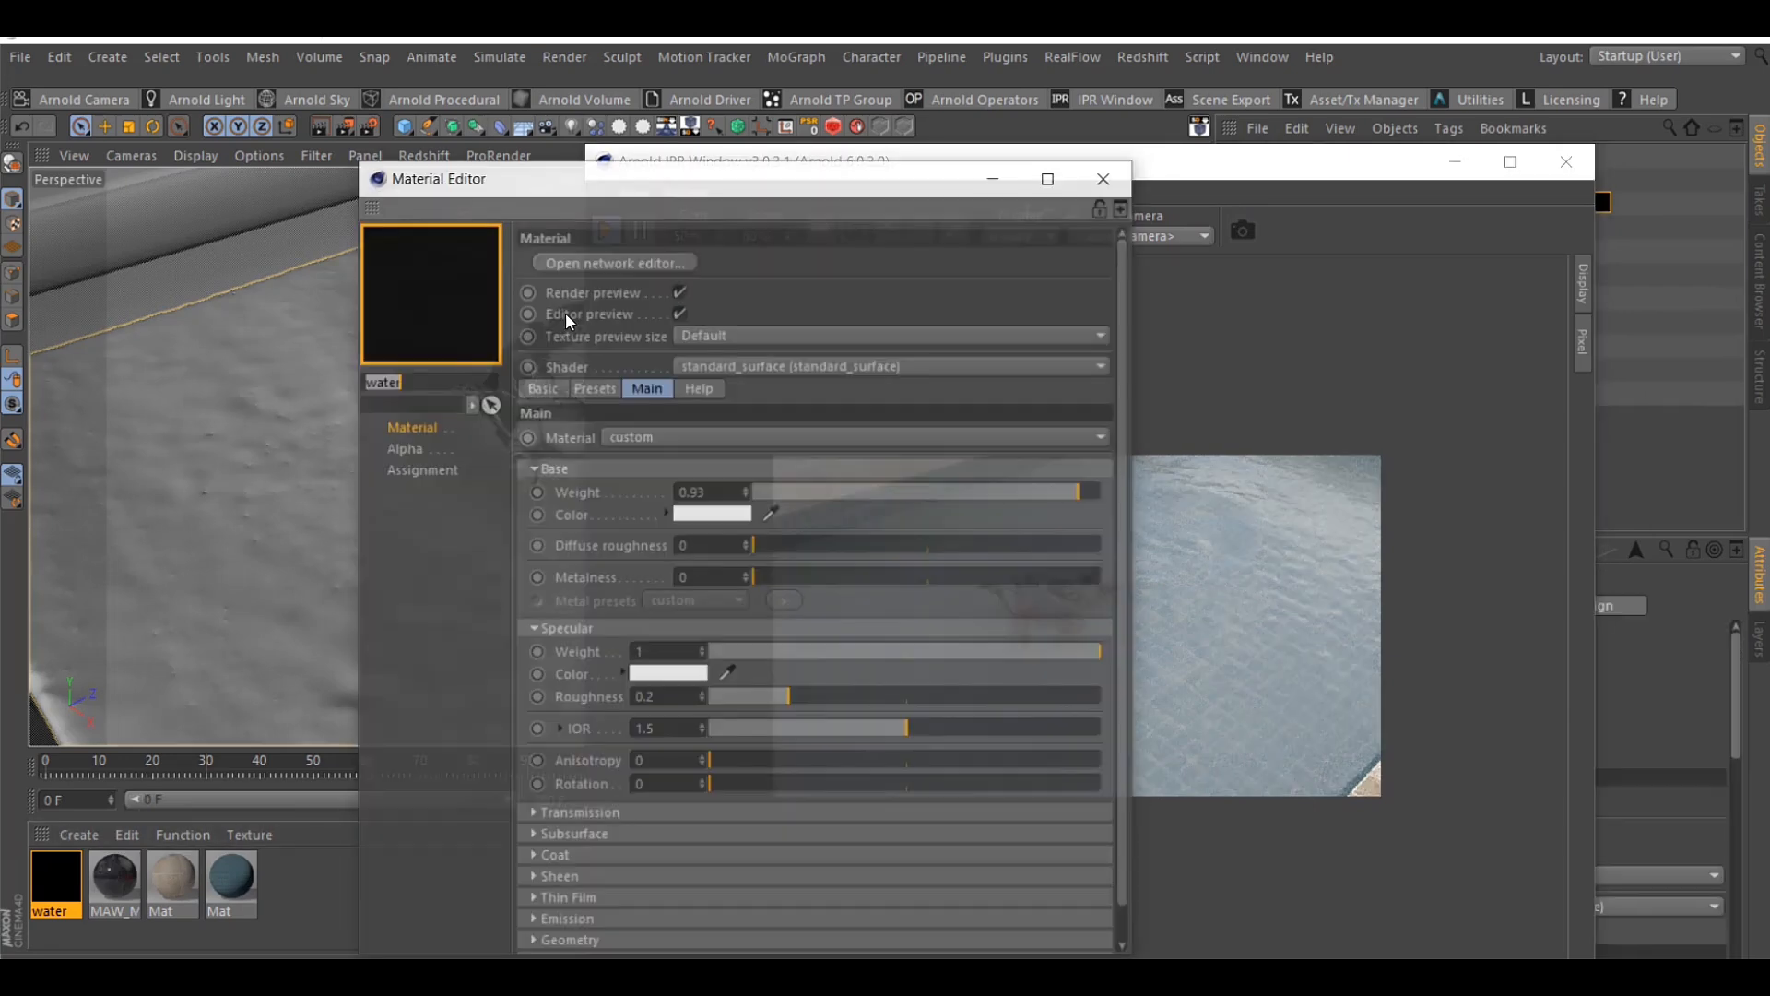
{"action": "left_click_drag", "start_coordinate": [685, 178], "coordinate": [291, 175]}
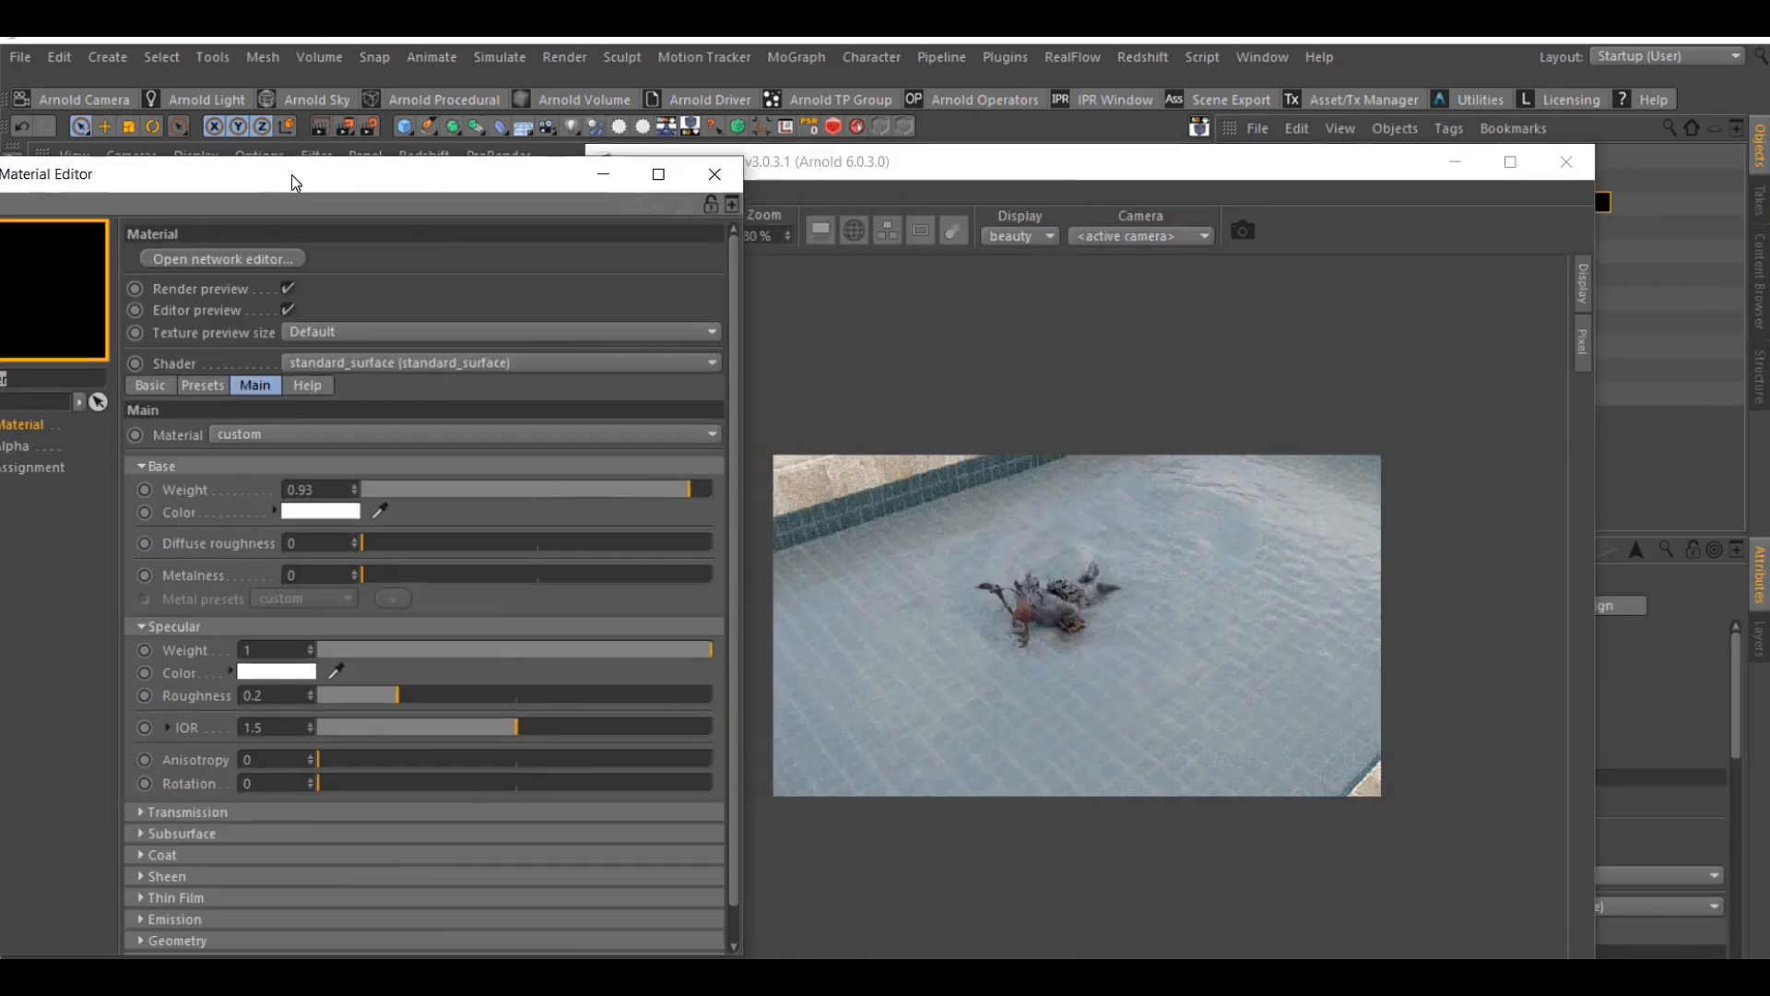
{"action": "left_click", "coordinate": [207, 815]}
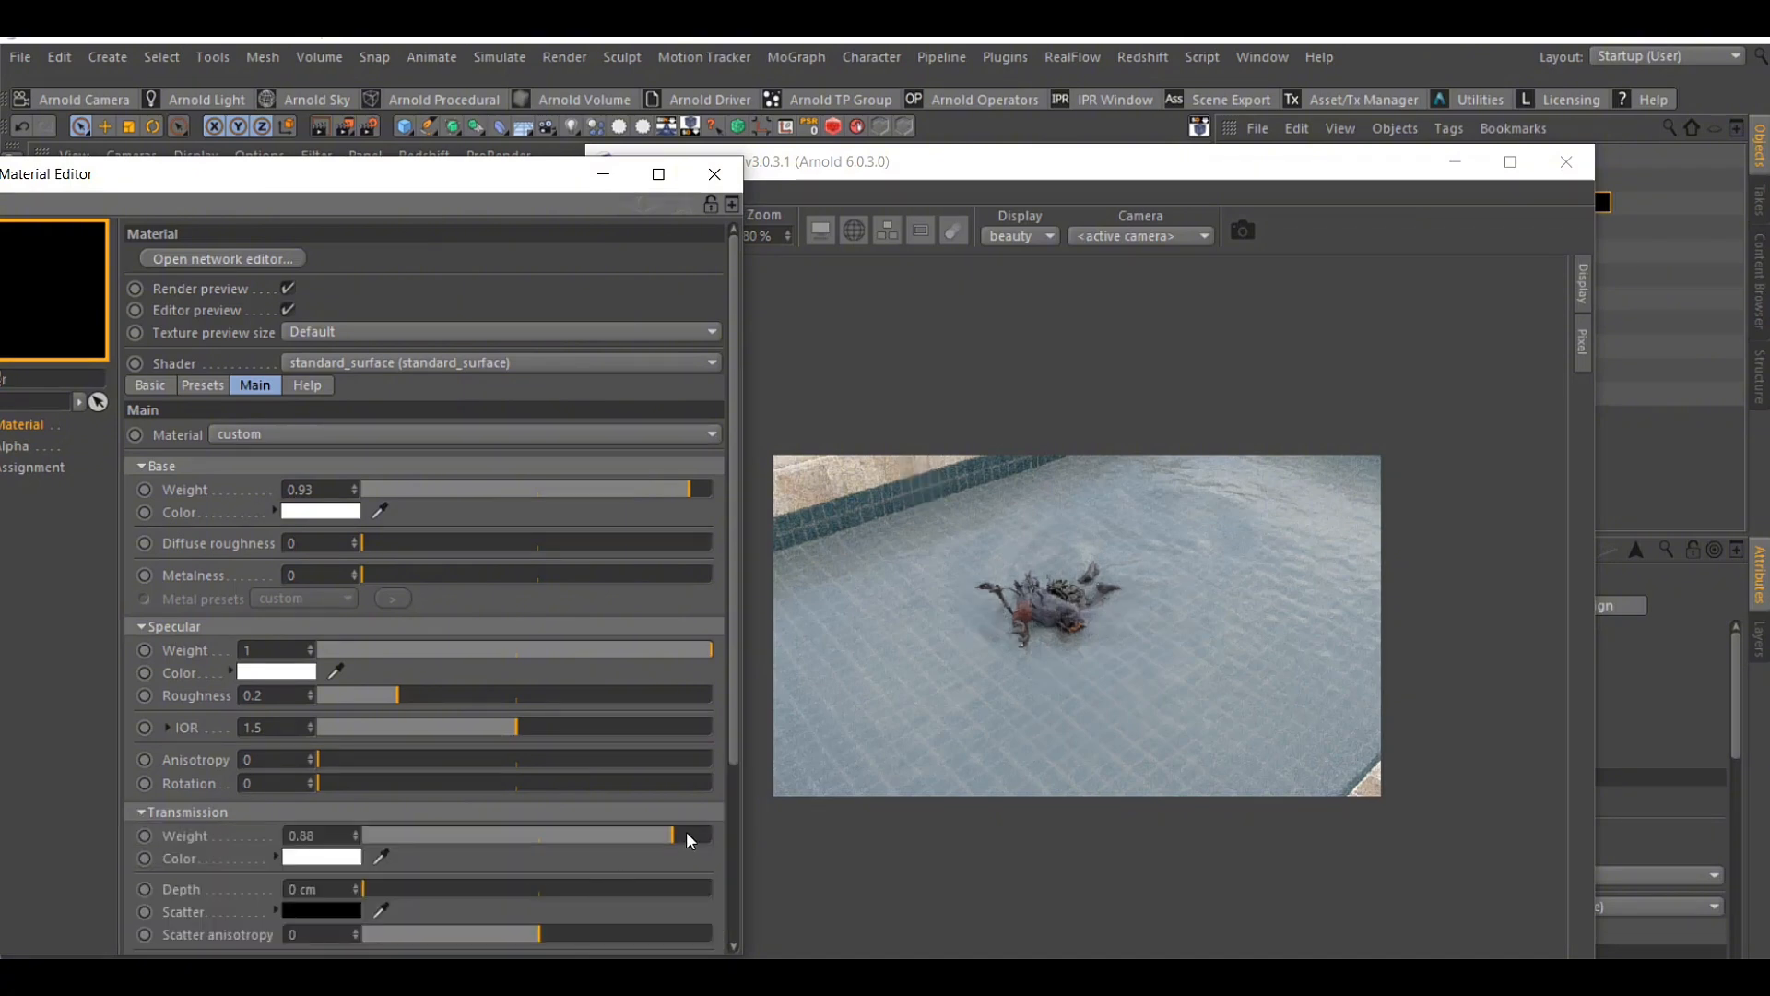
{"action": "left_click_drag", "start_coordinate": [686, 835], "coordinate": [699, 836]}
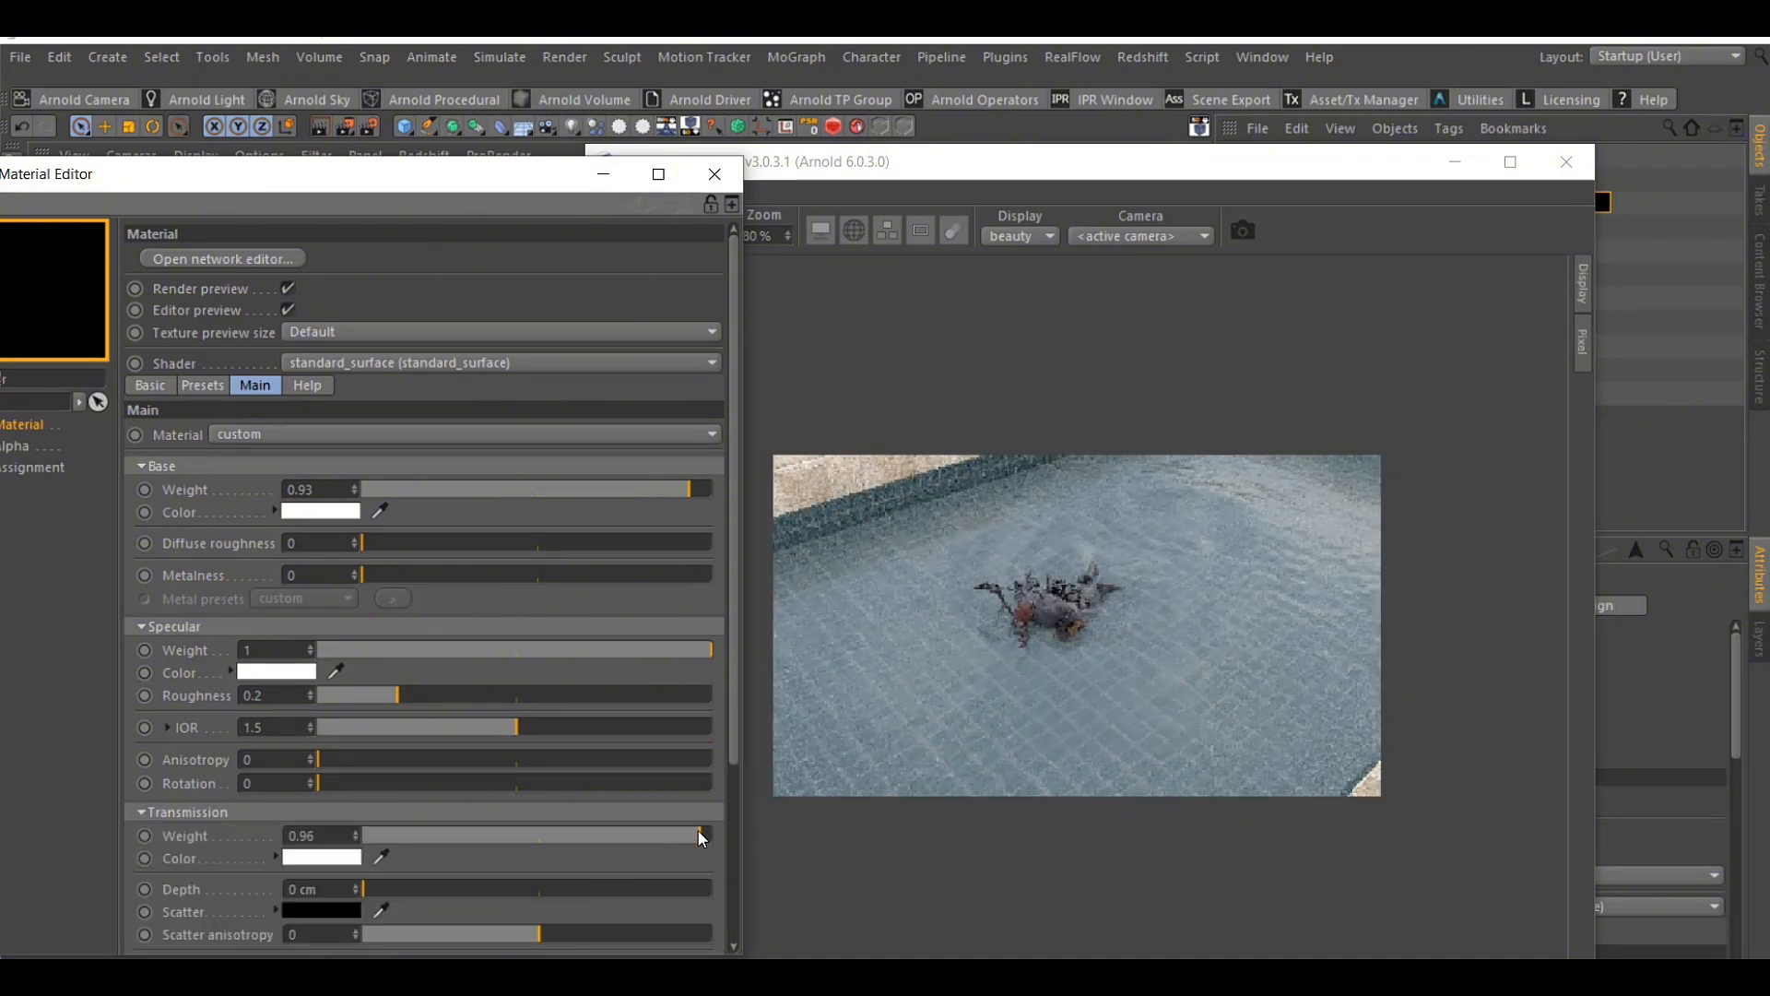
Set the water material's coat weight to 0.46 and close the material settings
{"action": "scroll", "coordinate": [151, 707], "scroll_direction": "down", "scroll_amount": 4}
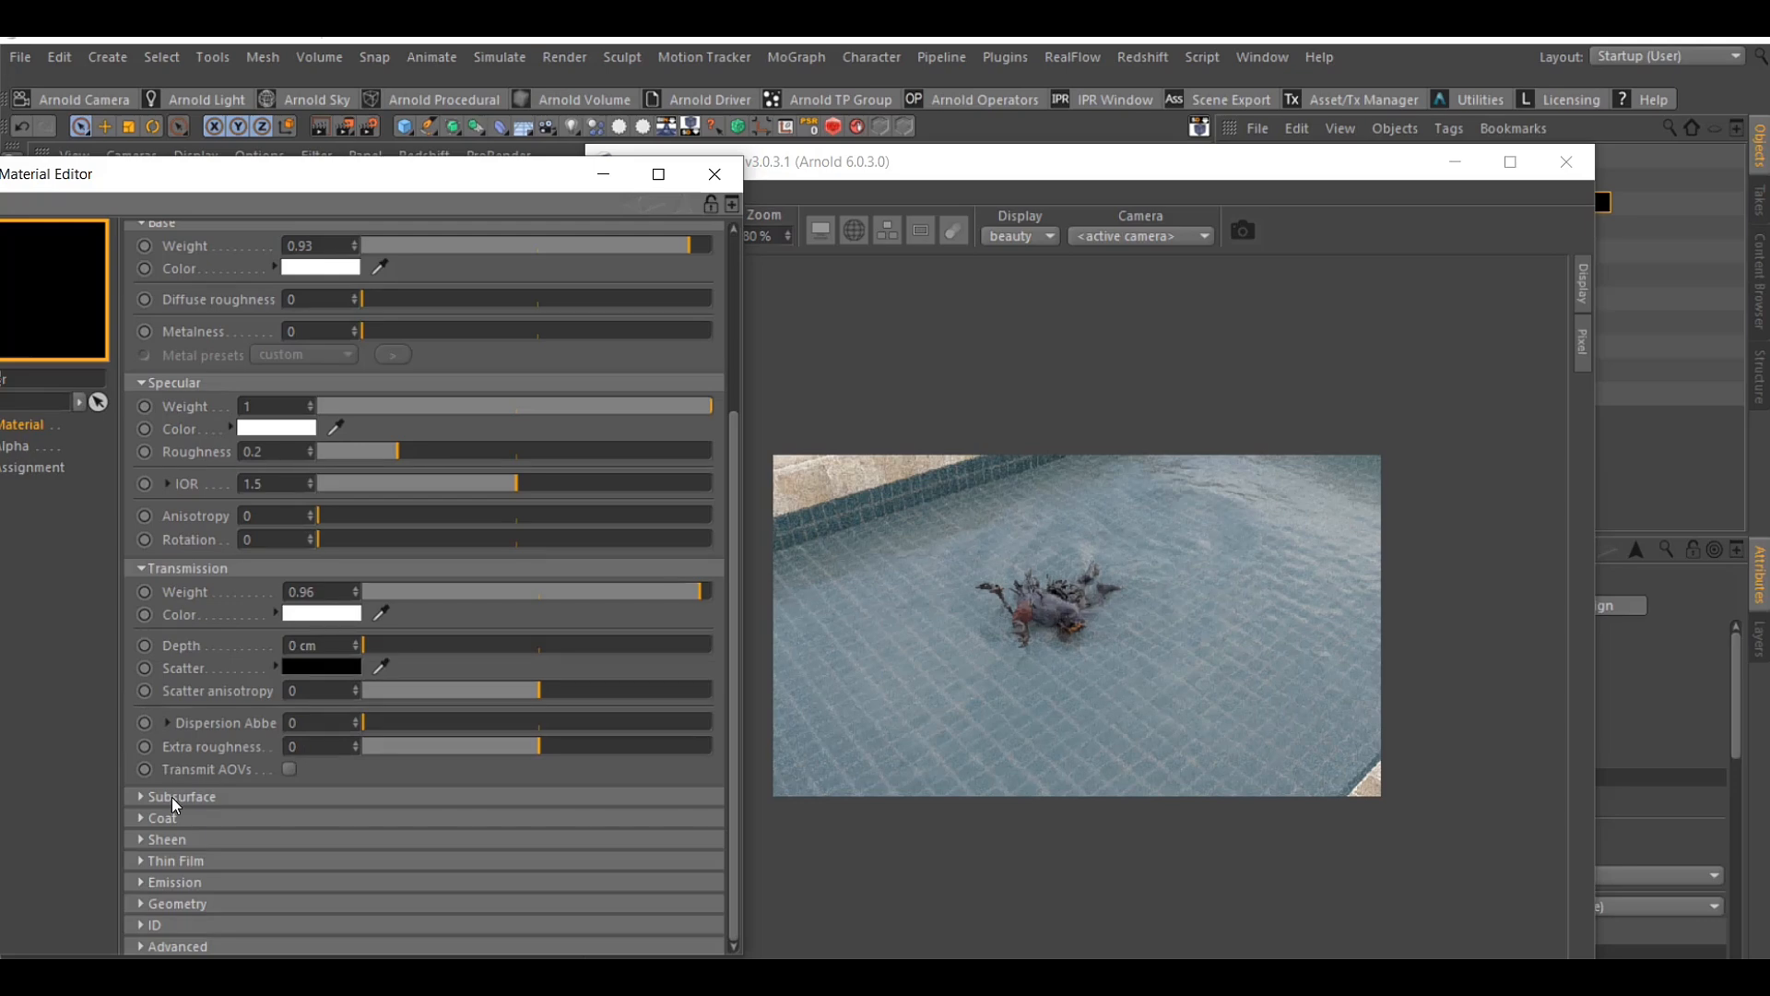
{"action": "left_click", "coordinate": [168, 820]}
{"action": "left_click_drag", "start_coordinate": [357, 842], "coordinate": [533, 842]}
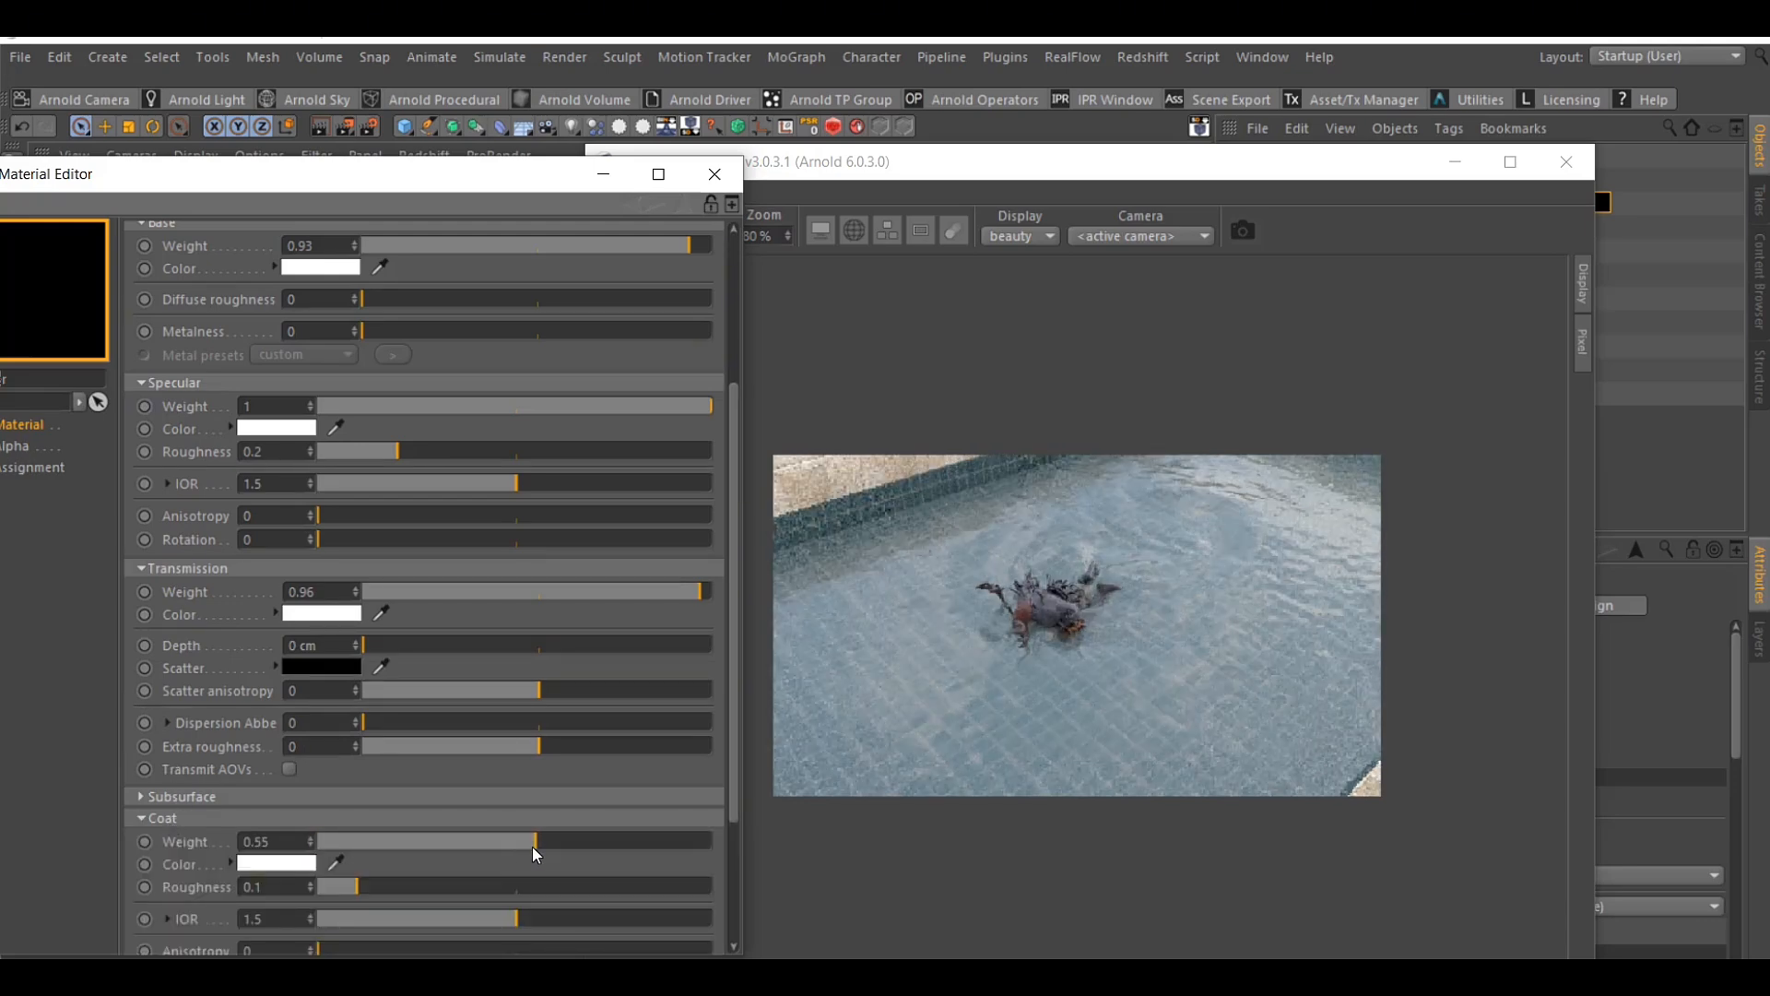
{"action": "left_click_drag", "start_coordinate": [533, 845], "coordinate": [500, 841]}
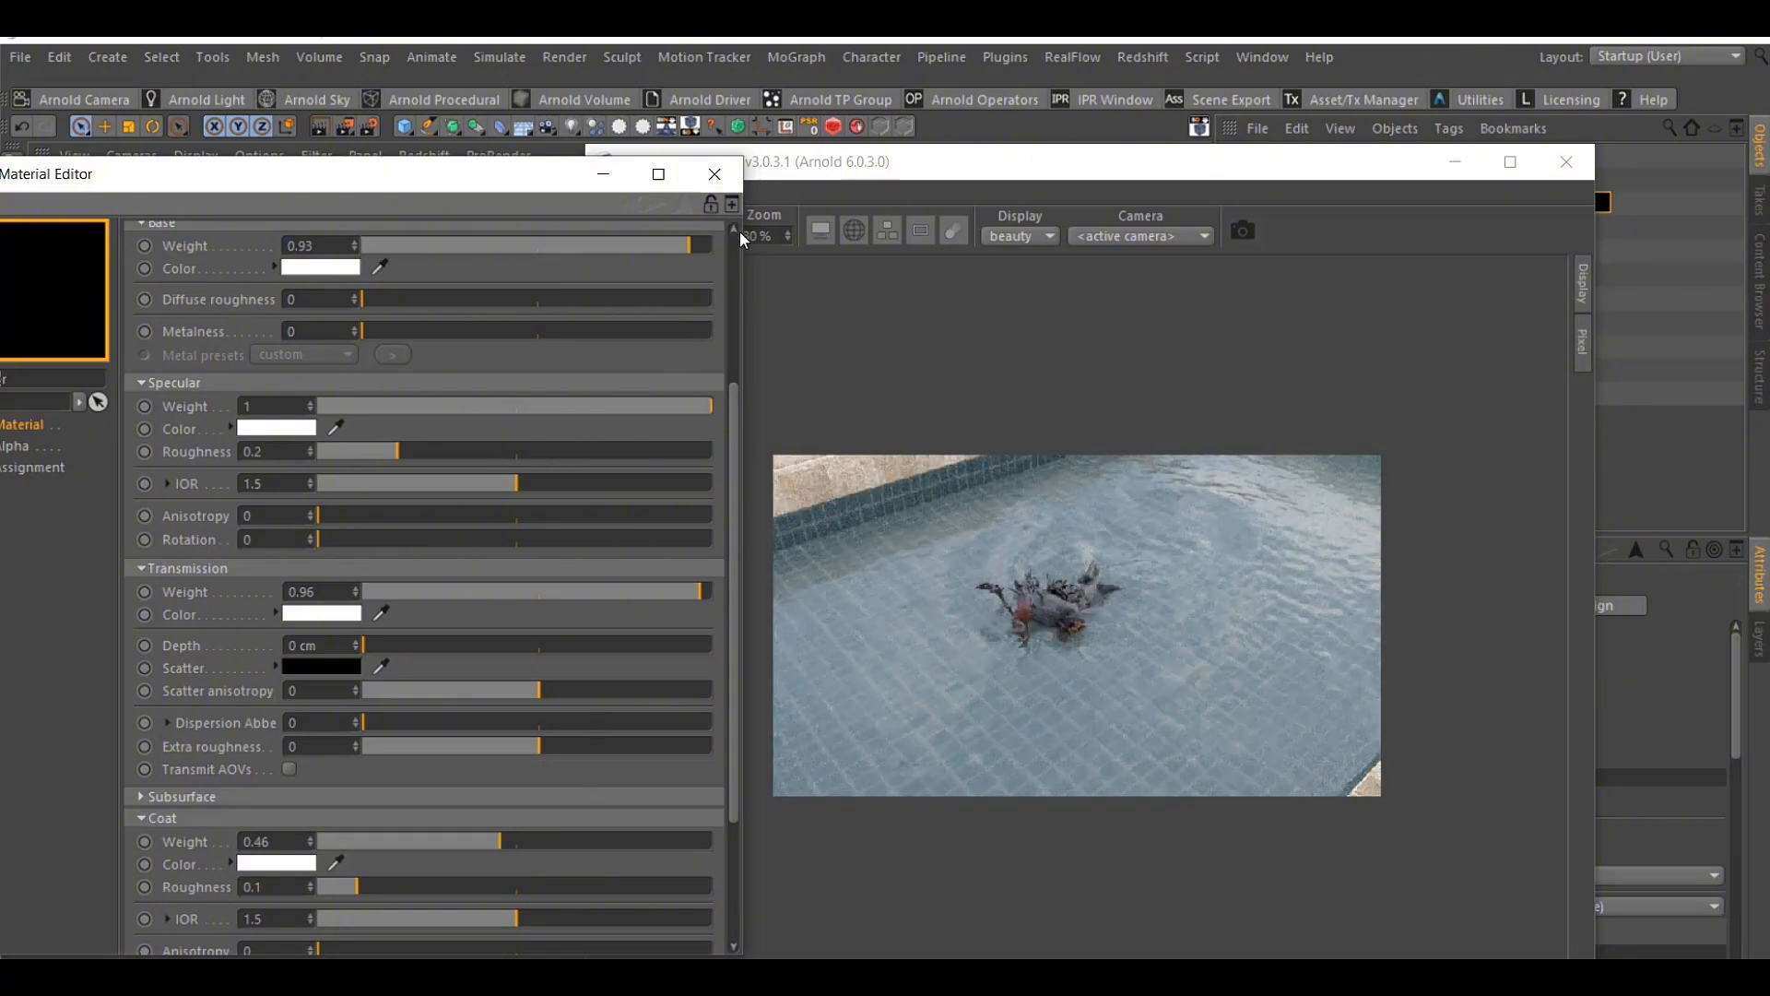
{"action": "left_click", "coordinate": [717, 175]}
Look through the Motion Camera and preview the pool from that view in the IPR window
{"action": "left_click_drag", "start_coordinate": [780, 168], "coordinate": [877, 360]}
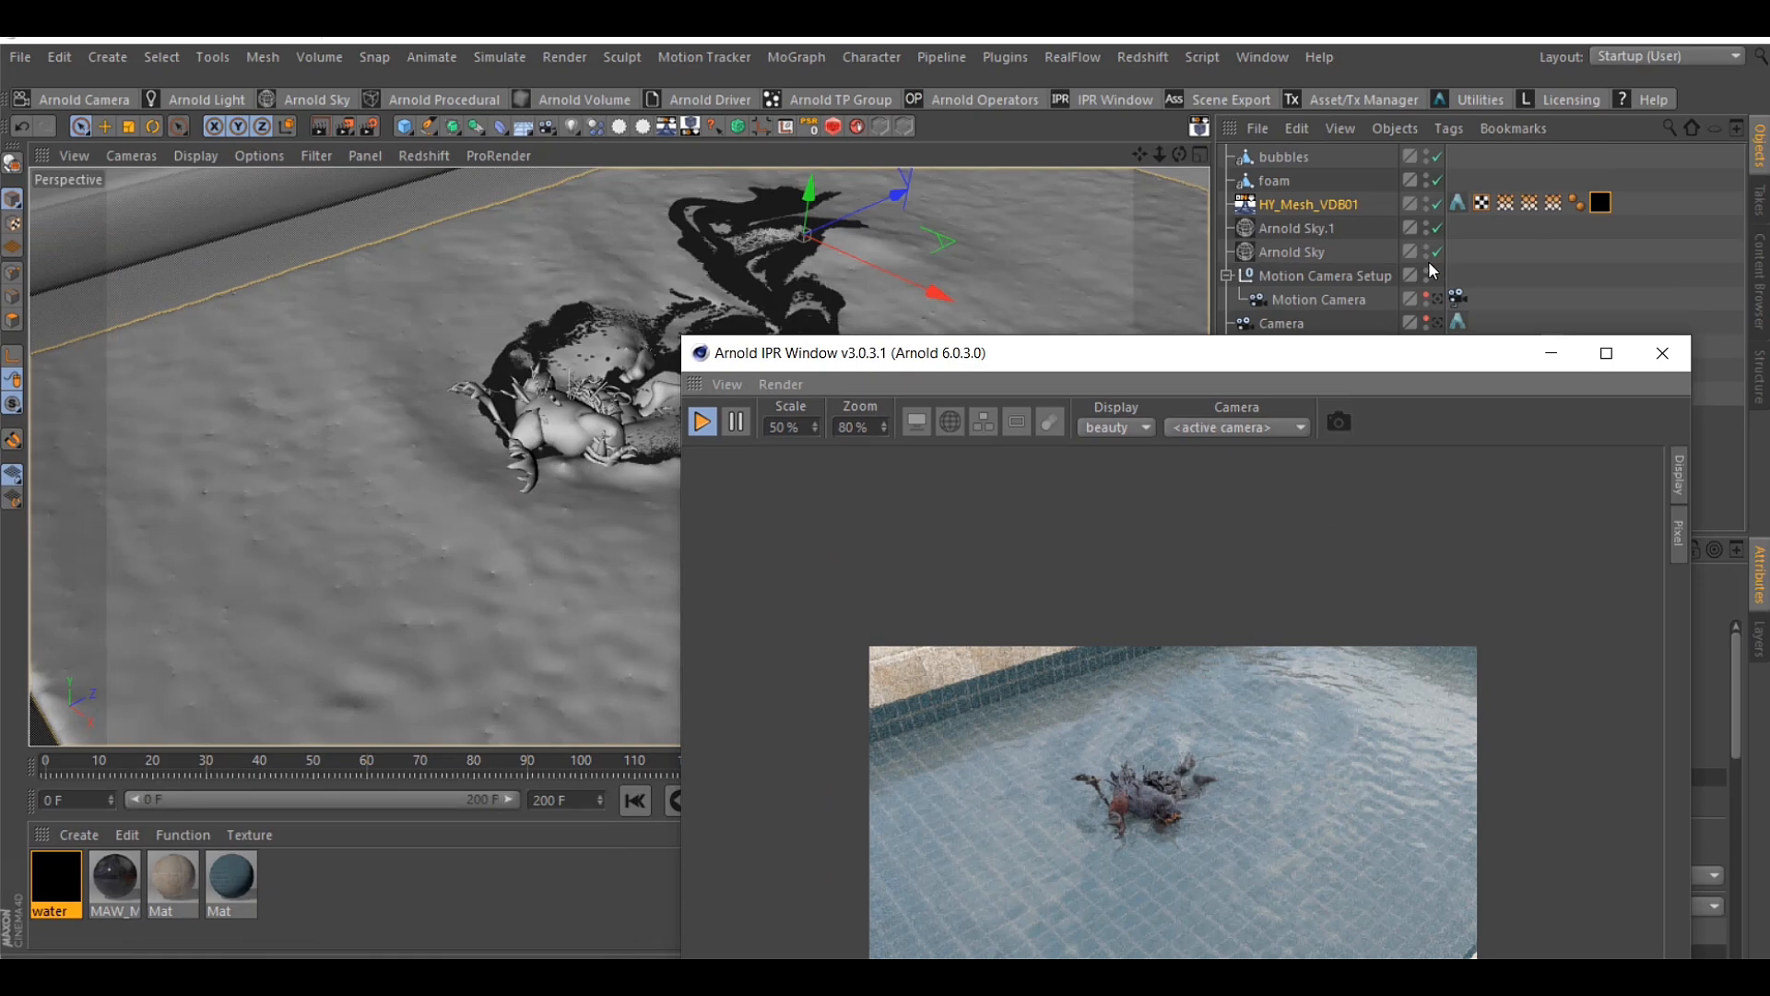
{"action": "left_click", "coordinate": [1440, 300]}
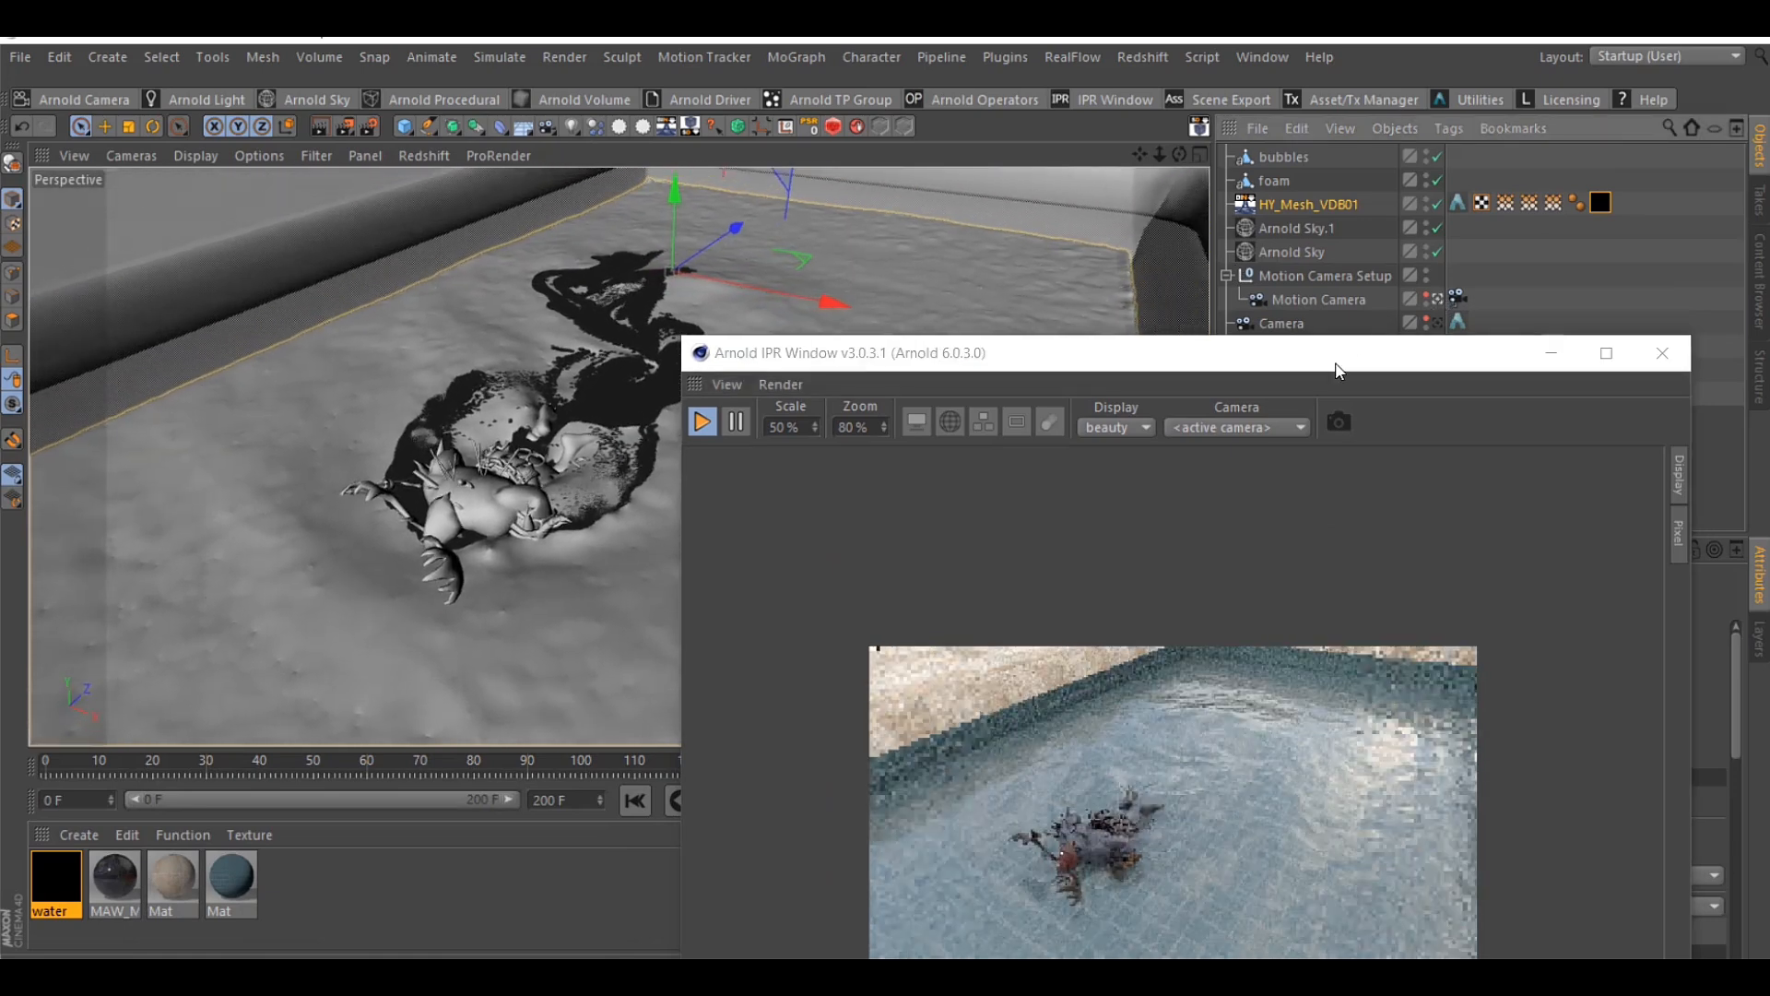
{"action": "left_click", "coordinate": [1333, 373]}
{"action": "left_click_drag", "start_coordinate": [1340, 357], "coordinate": [1354, 173]}
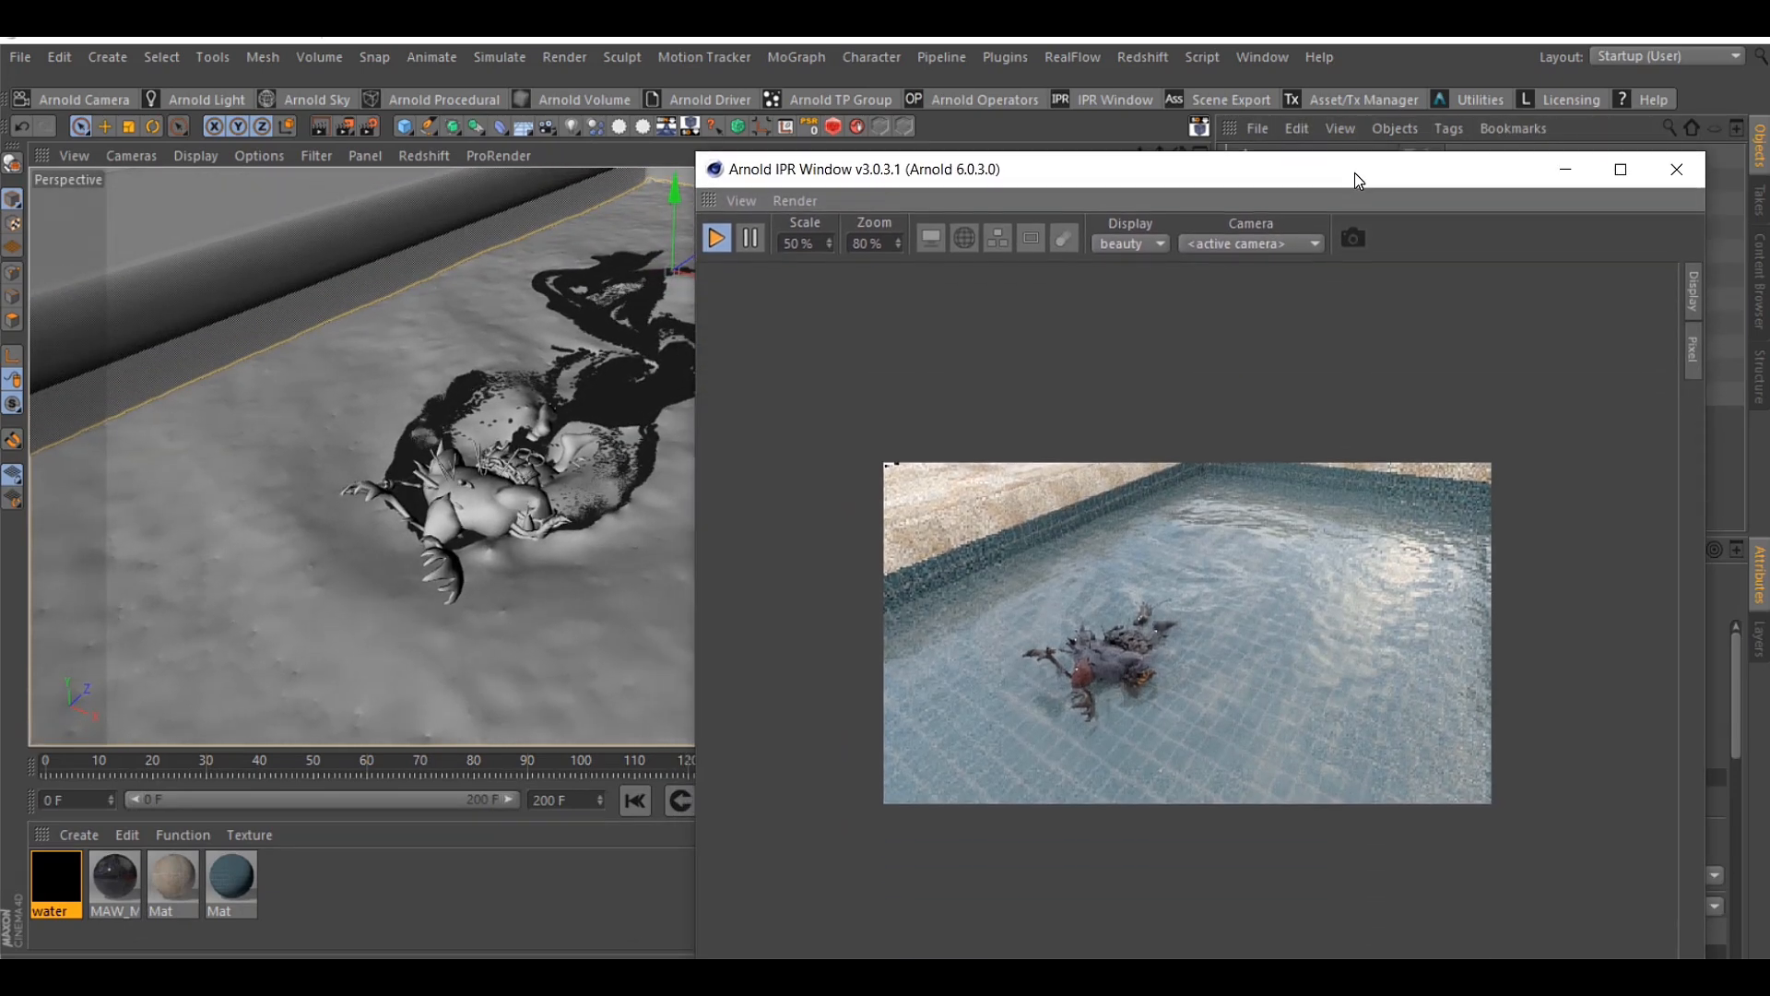
{"action": "left_click", "coordinate": [1726, 332]}
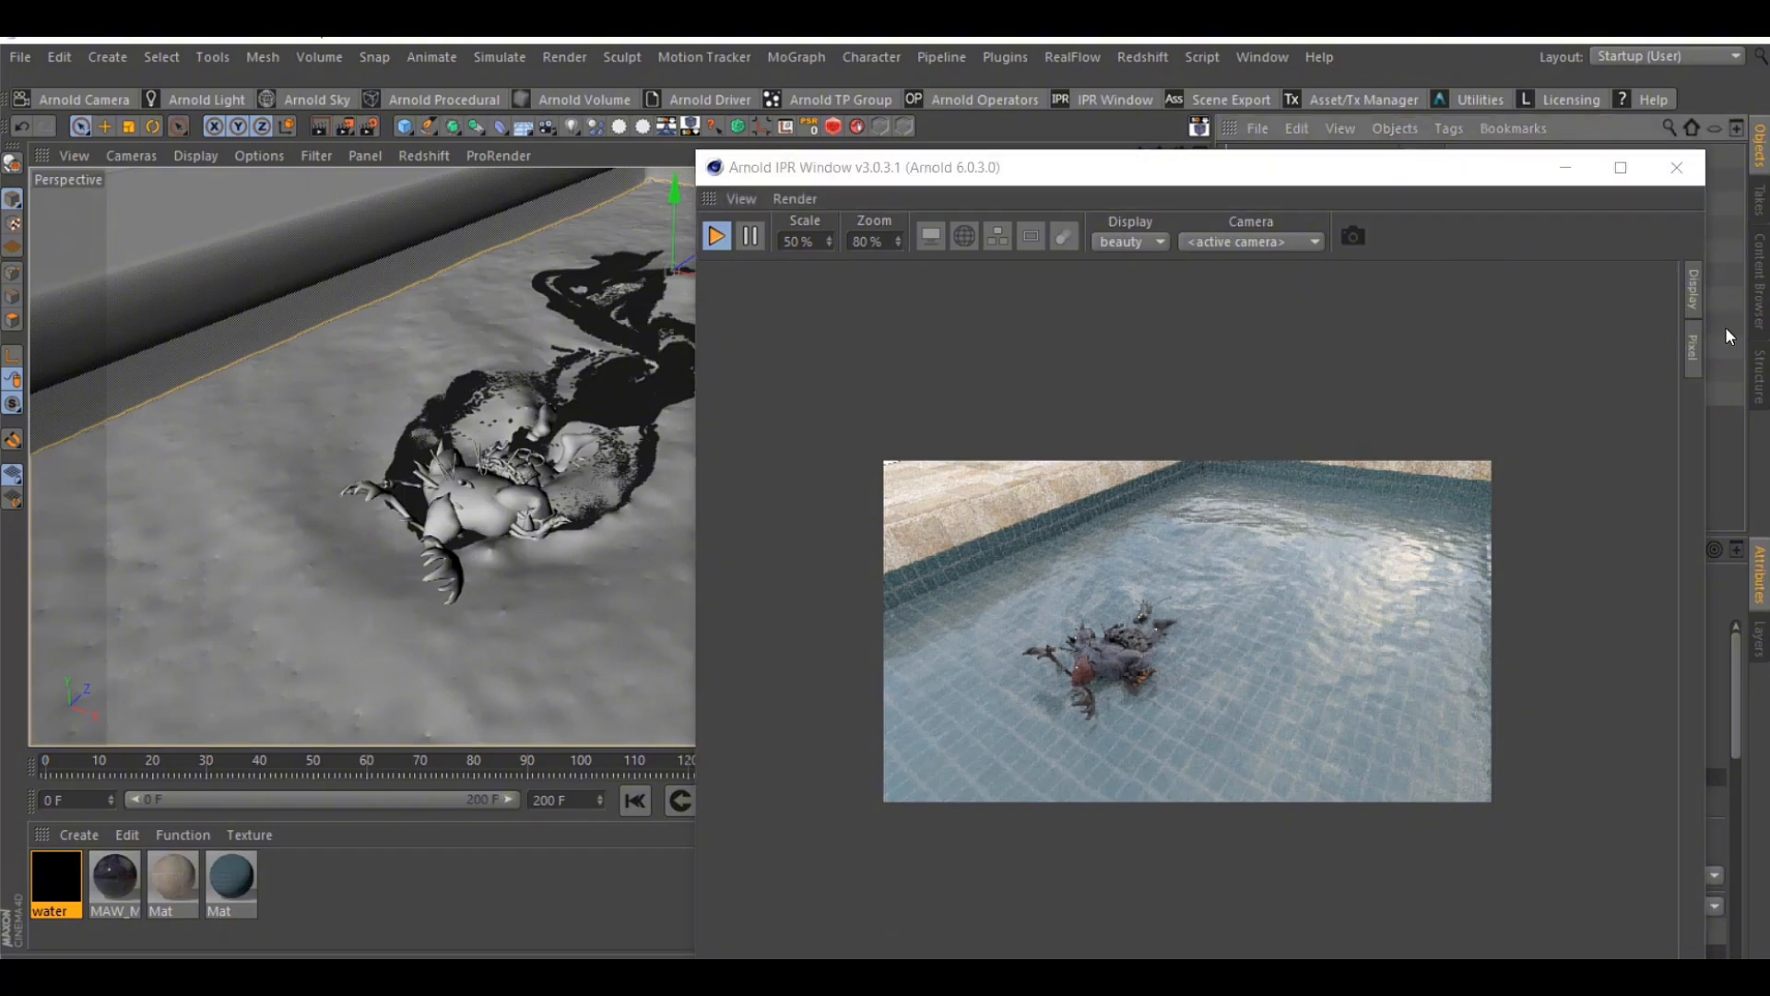
Review the settings of both Arnold skies and disable Arnold Sky to preview the lighting of Arnold Sky.1 alone
{"action": "left_click_drag", "start_coordinate": [1348, 166], "coordinate": [816, 260]}
{"action": "left_click", "coordinate": [1314, 227]}
{"action": "left_click", "coordinate": [1346, 606]}
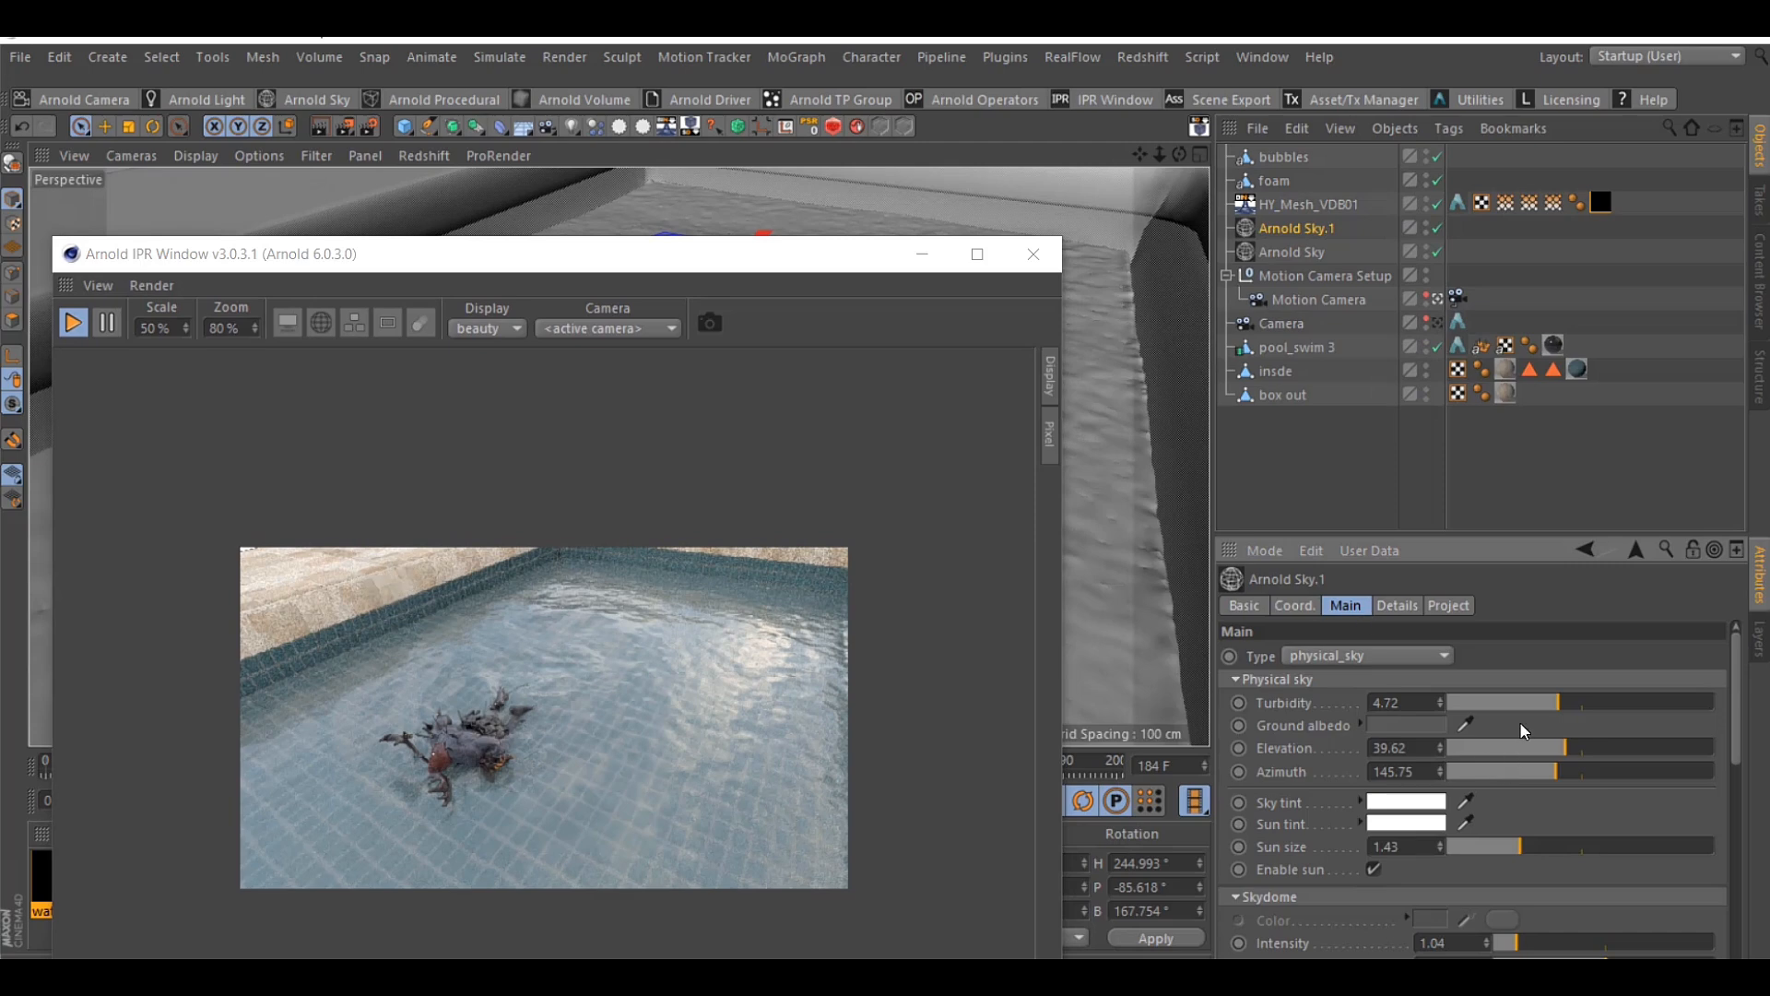
{"action": "left_click", "coordinate": [1320, 243]}
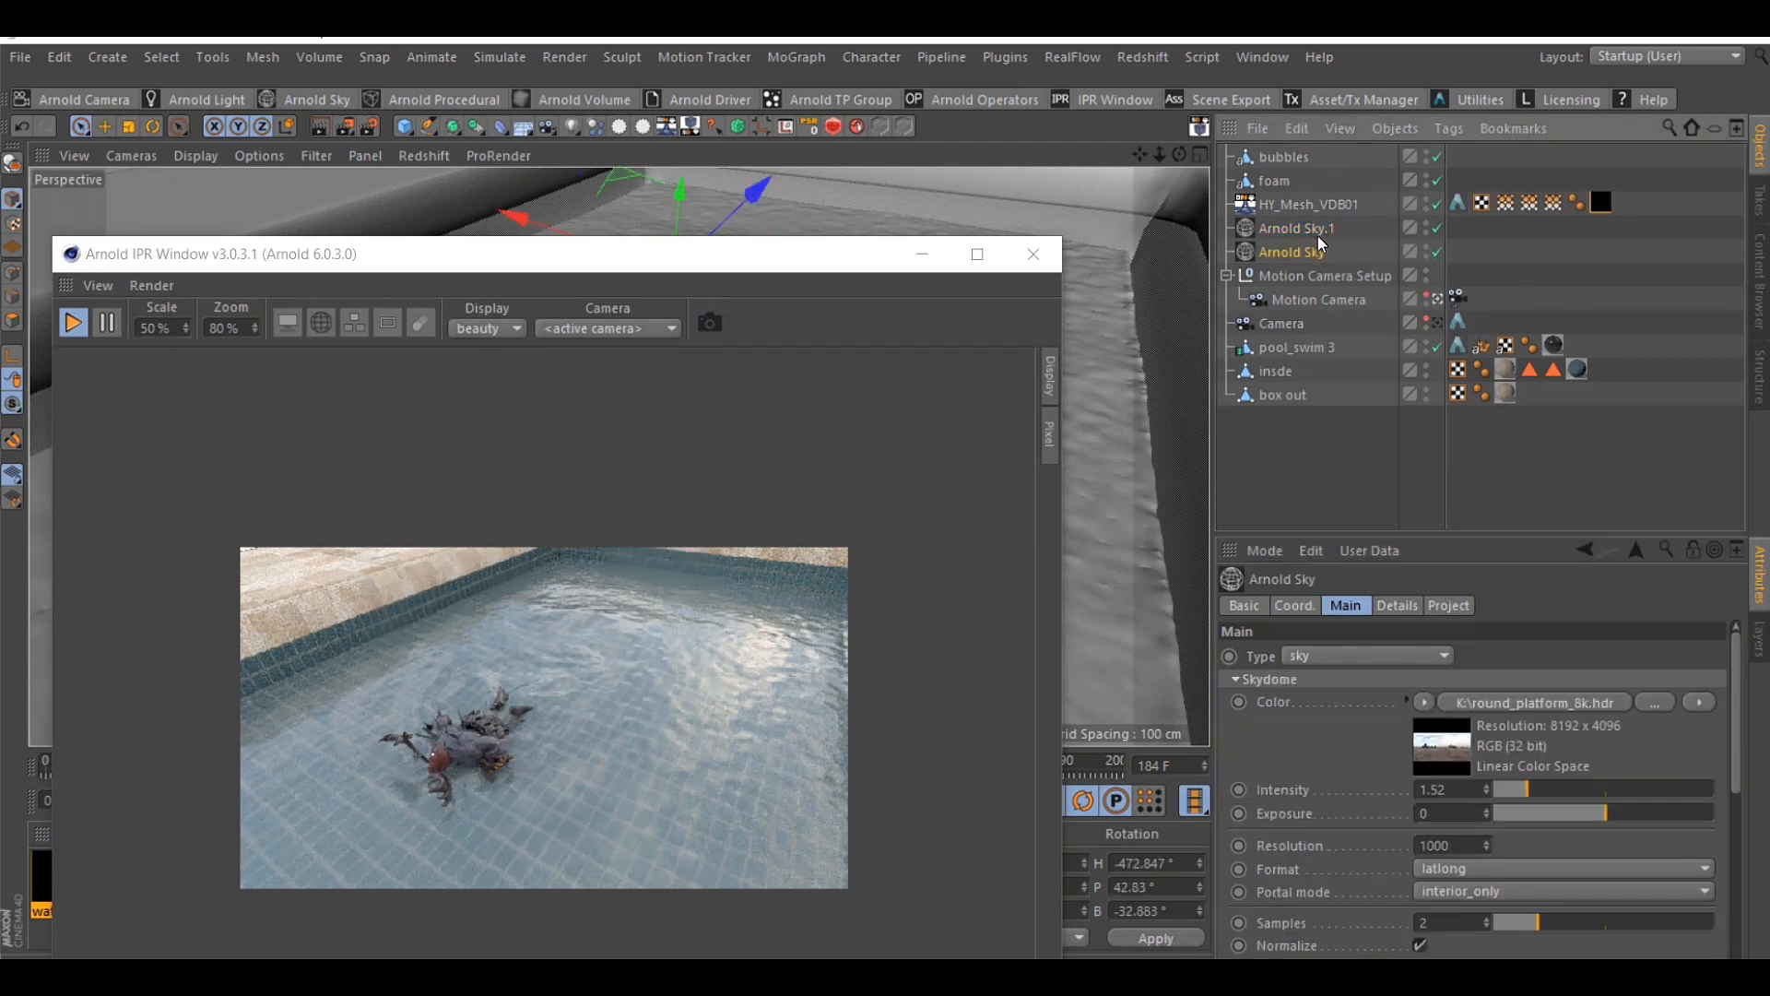
{"action": "left_click", "coordinate": [1321, 229]}
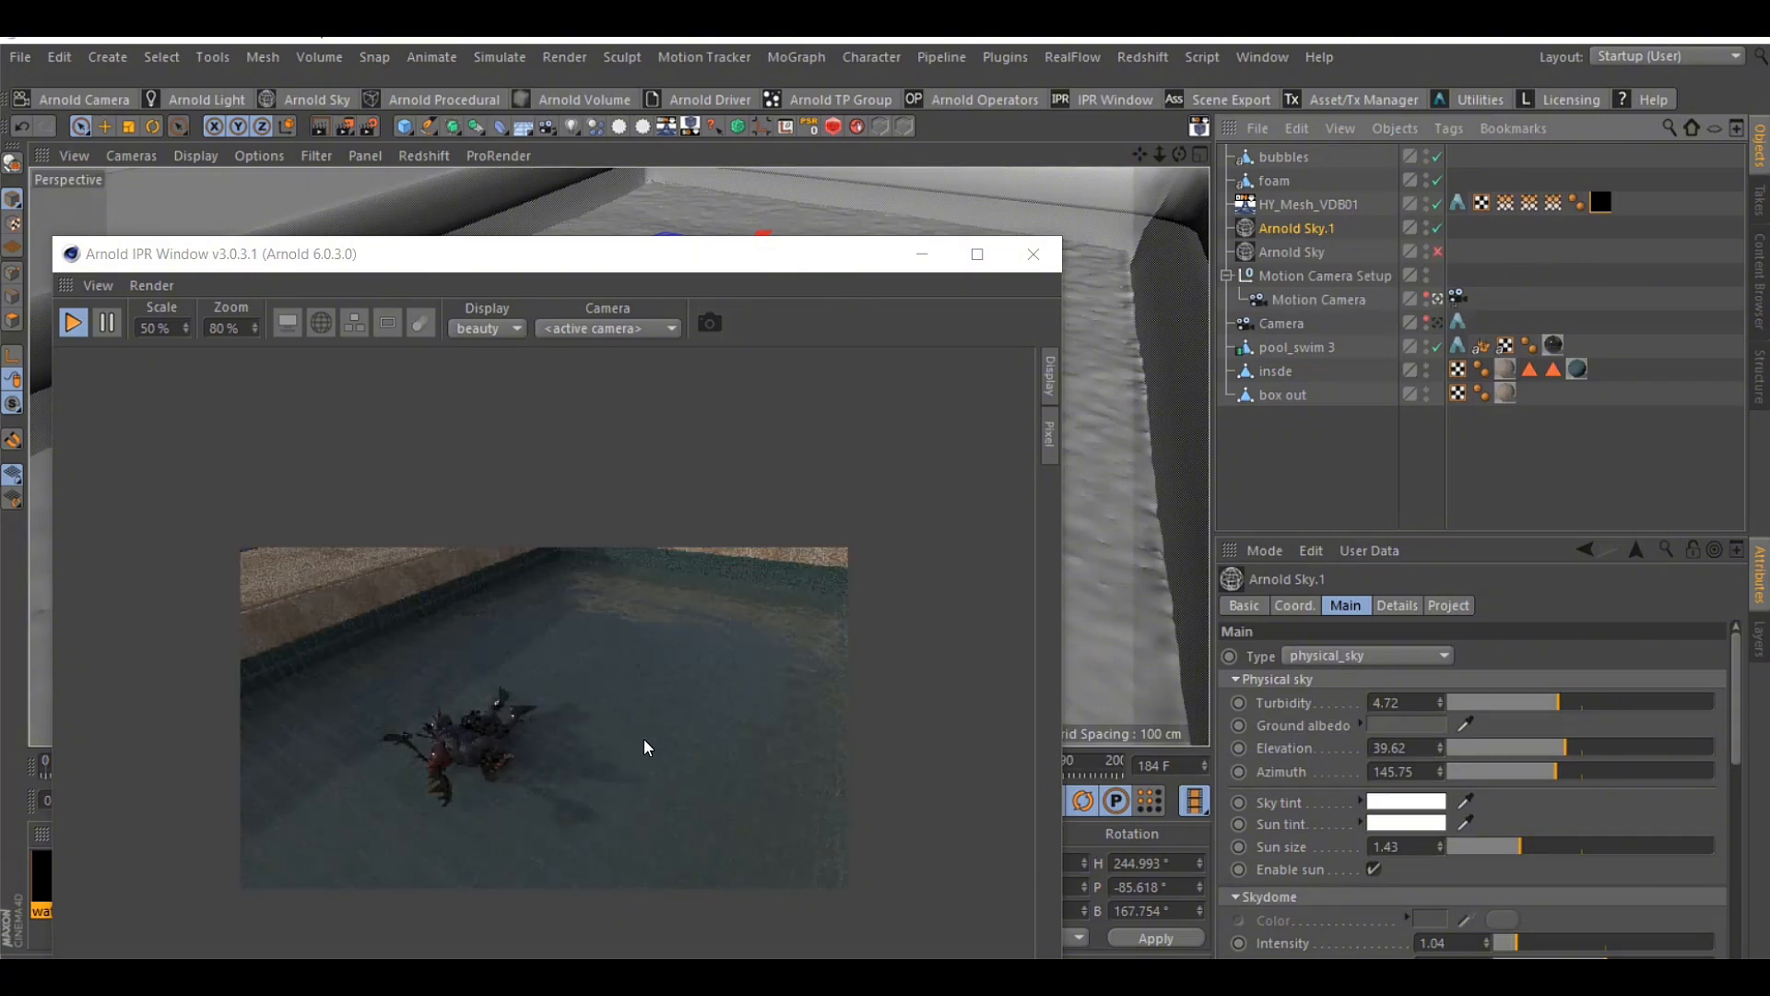
Try a skydome intensity of 3.93 on Arnold Sky.1, undo it, and set the intensity to 1.2
{"action": "scroll", "coordinate": [1301, 837], "scroll_direction": "down", "scroll_amount": 3}
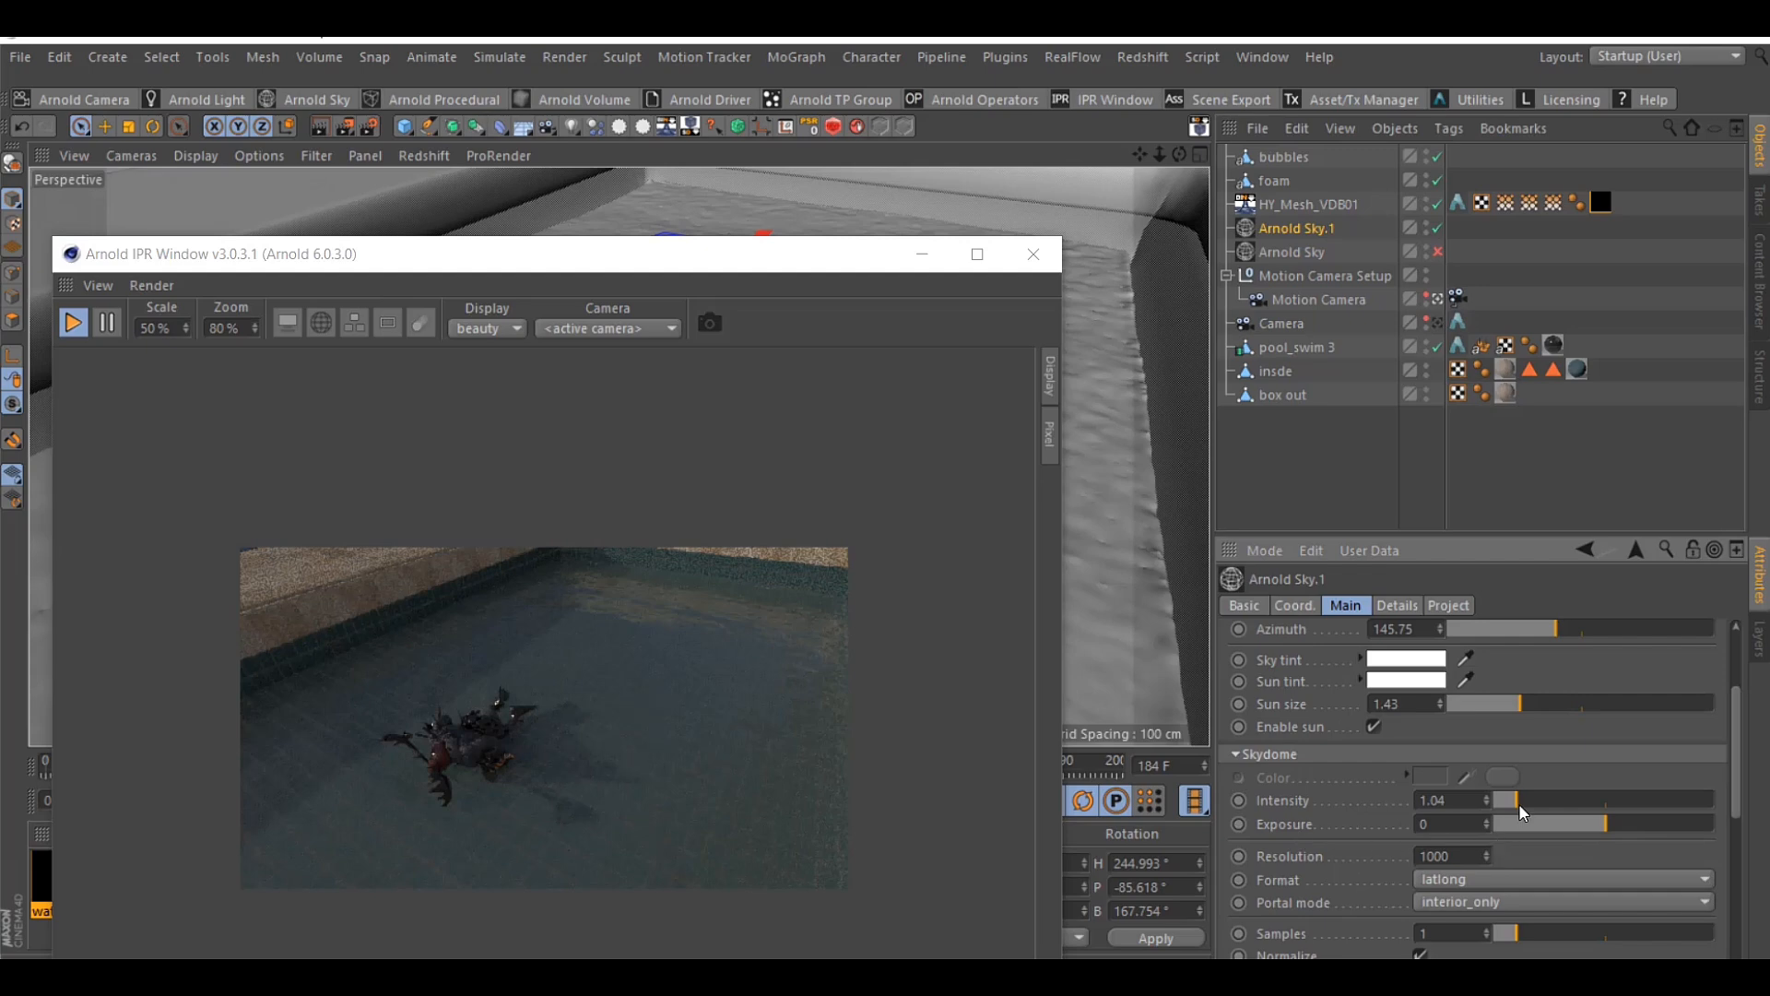
{"action": "left_click_drag", "start_coordinate": [1518, 804], "coordinate": [1581, 806]}
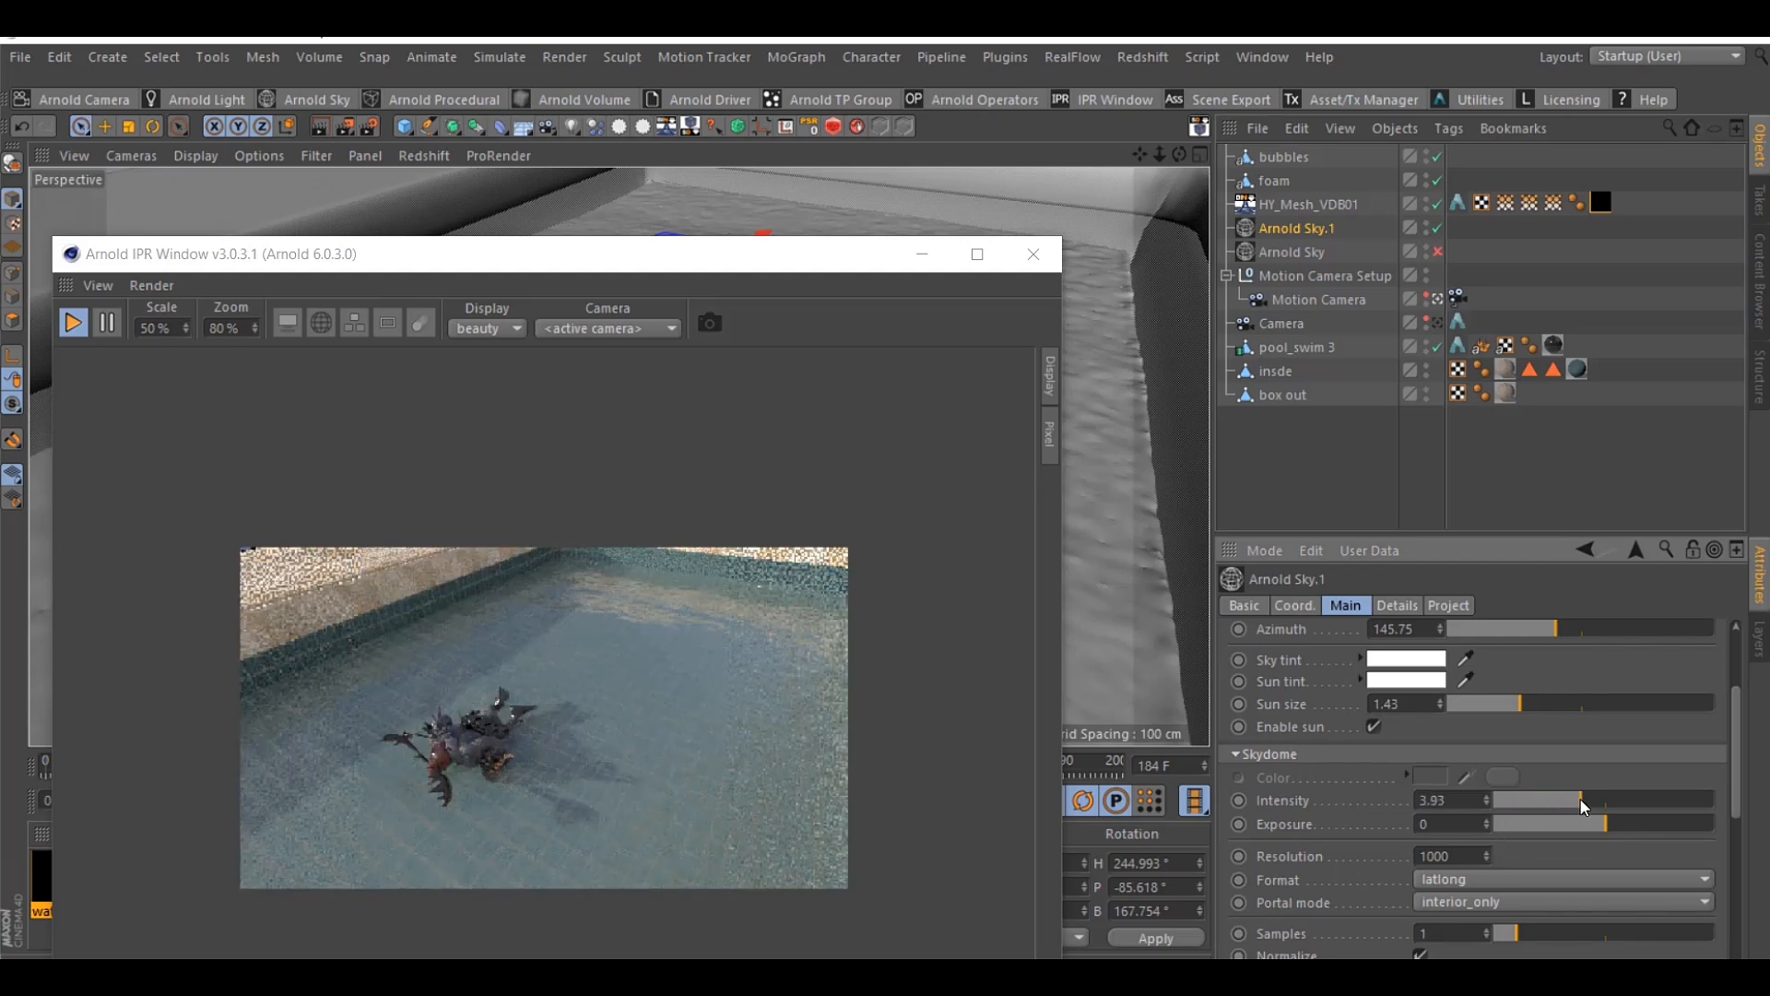
{"action": "key", "text": "ctrl+z"}
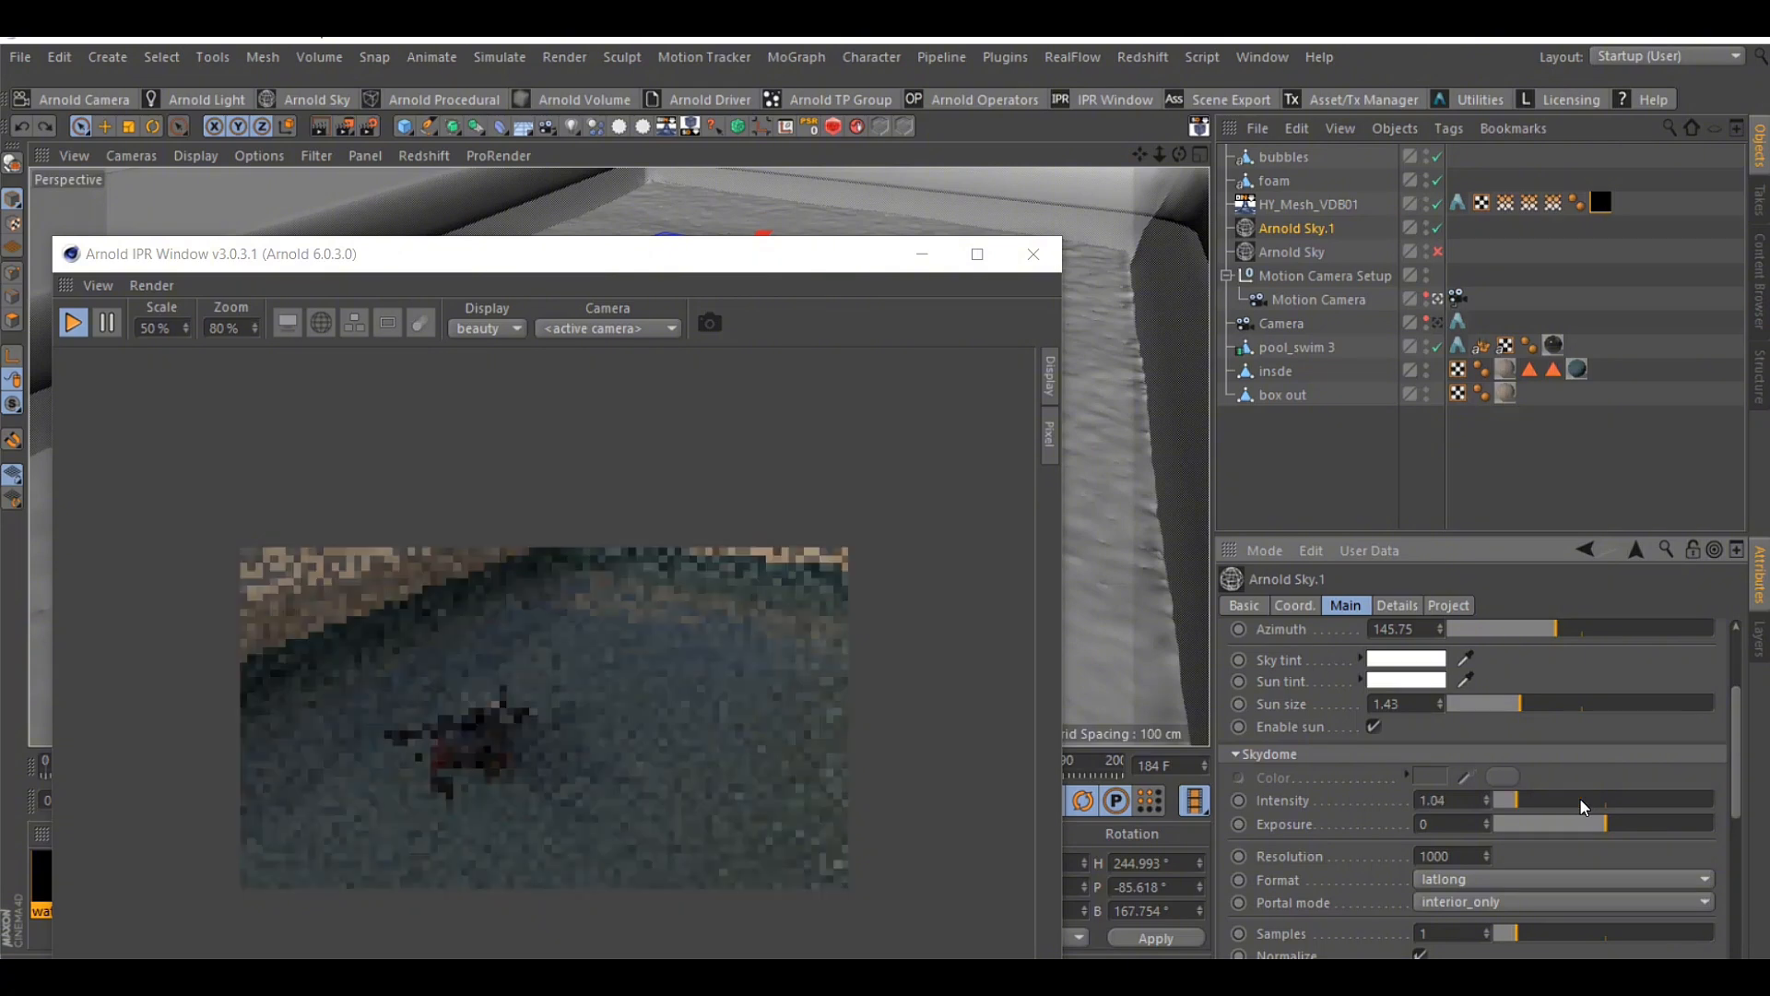
{"action": "left_click_drag", "start_coordinate": [1520, 802], "coordinate": [1522, 804]}
Preview the pool lit only by the HDR Arnold Sky with Arnold Sky.1 disabled, and re-enable both skies
{"action": "left_click", "coordinate": [1437, 251]}
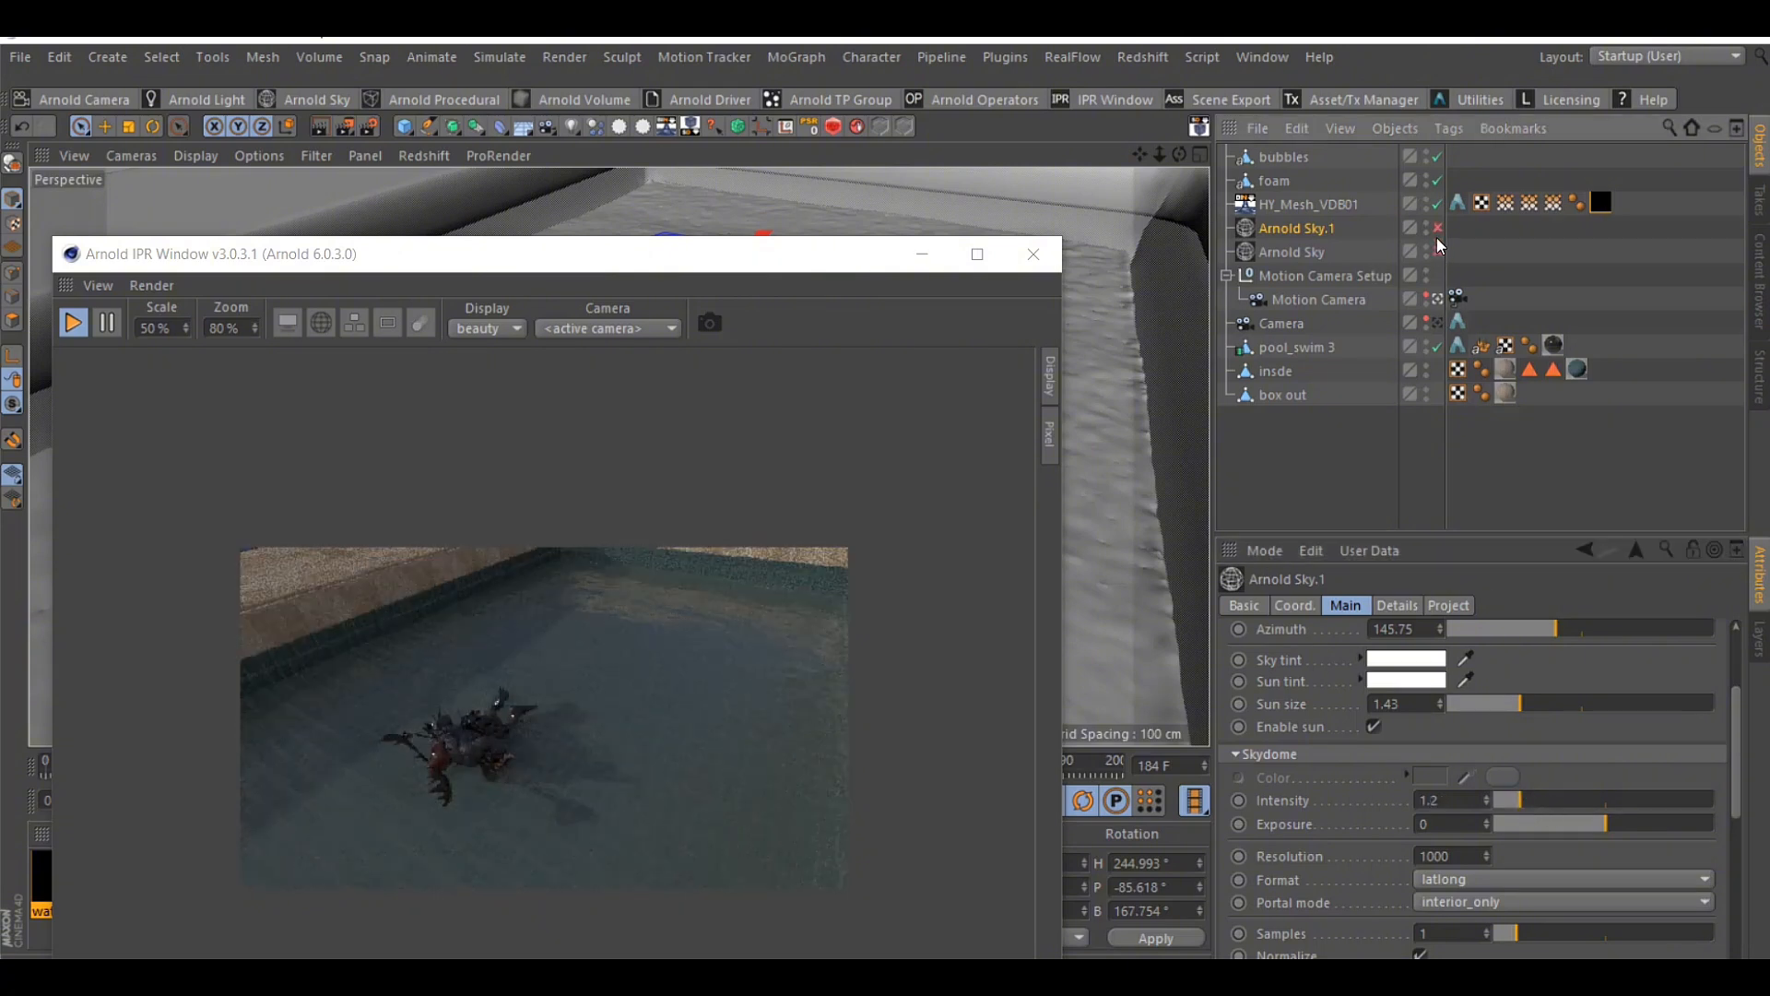
{"action": "left_click", "coordinate": [1437, 228]}
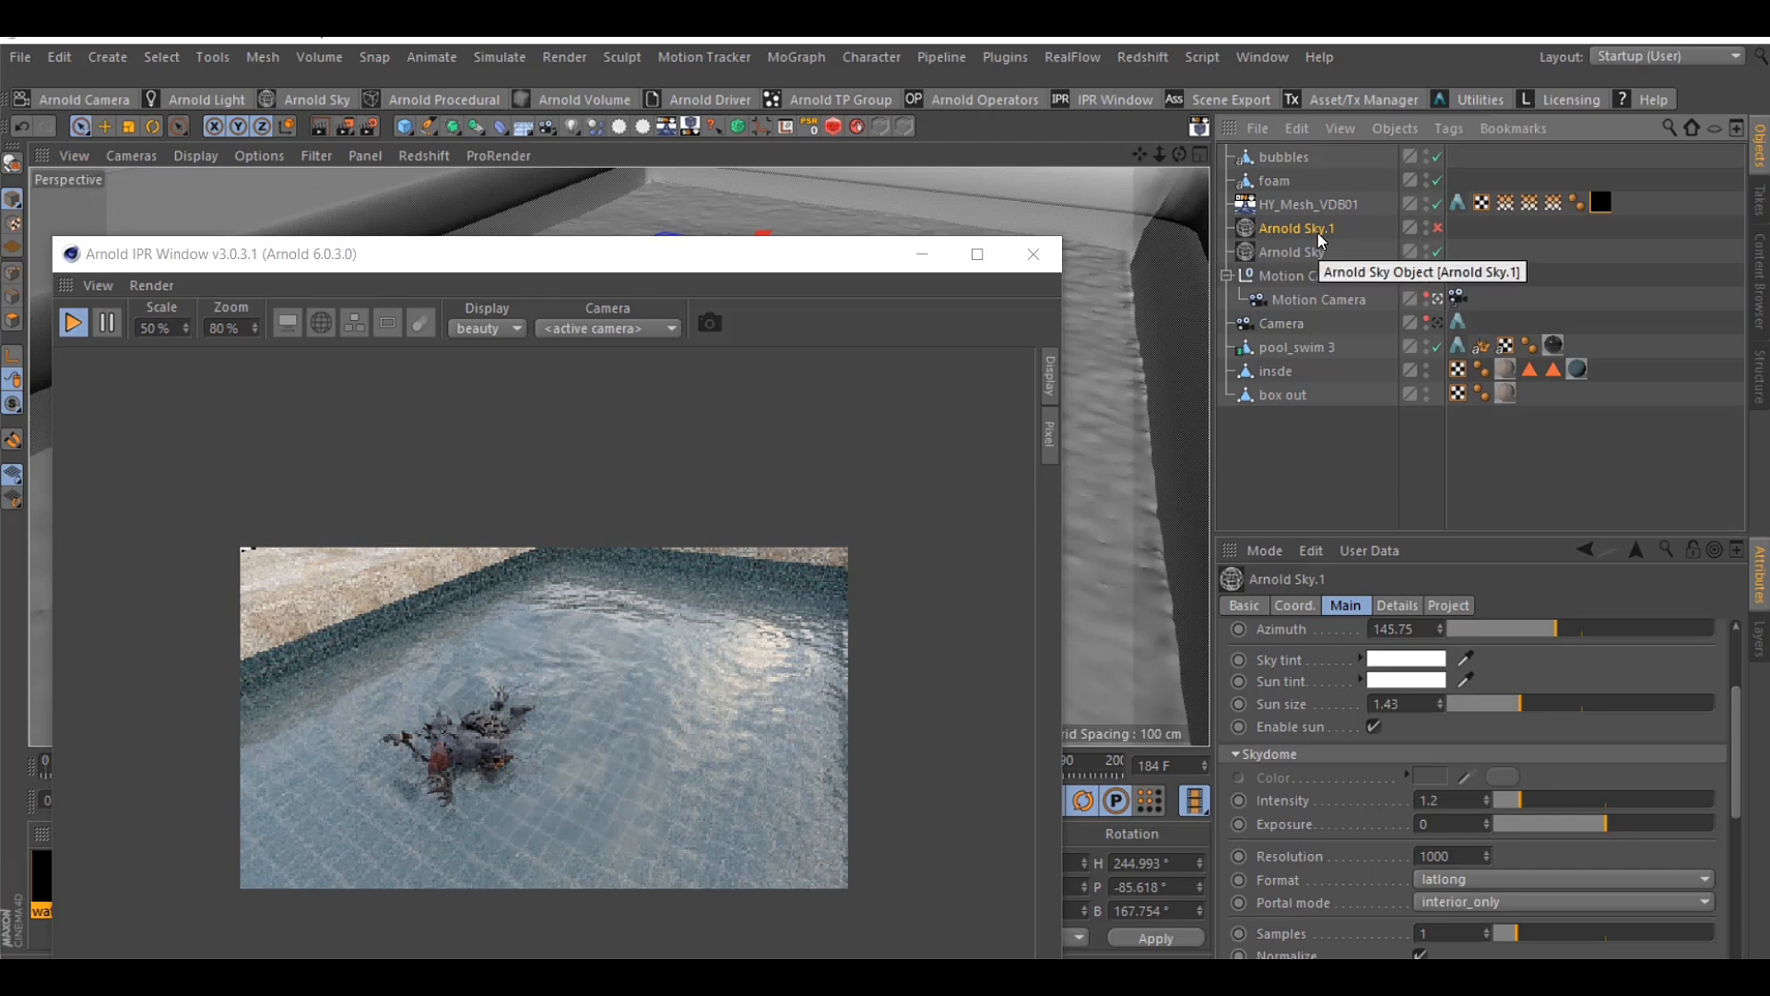
{"action": "left_click", "coordinate": [1317, 258]}
{"action": "scroll", "coordinate": [1352, 678], "scroll_direction": "up", "scroll_amount": 3}
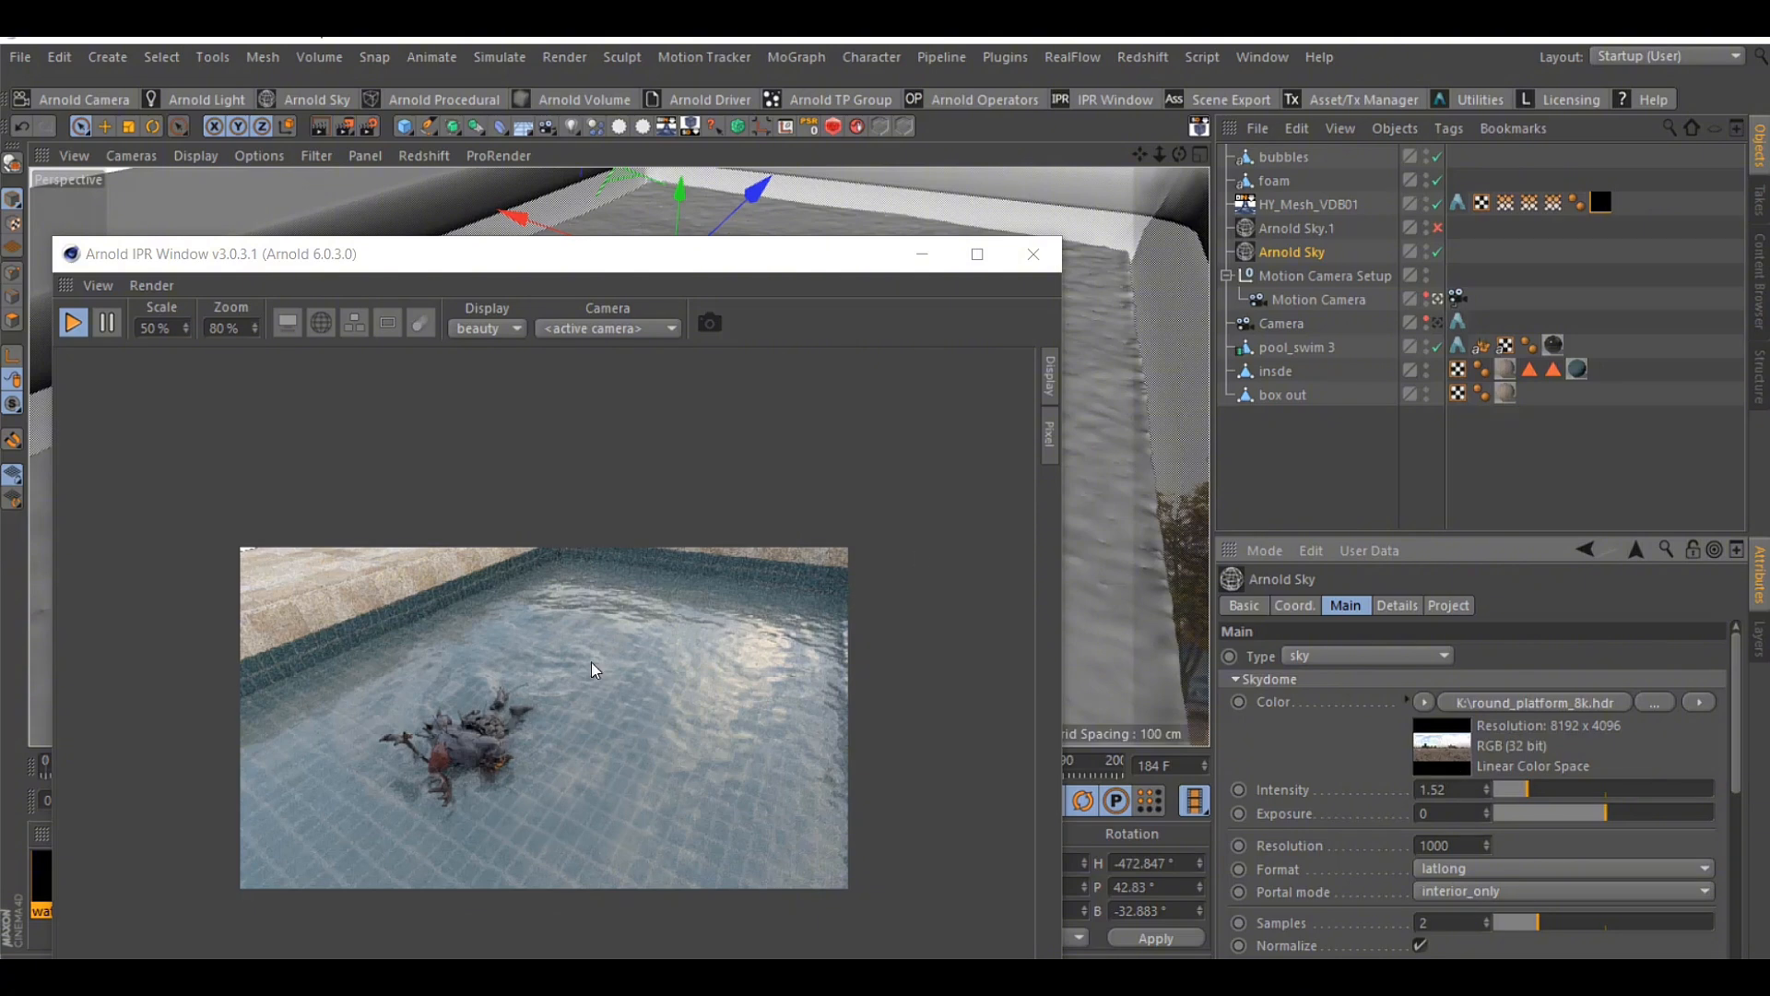
{"action": "left_click", "coordinate": [1437, 232]}
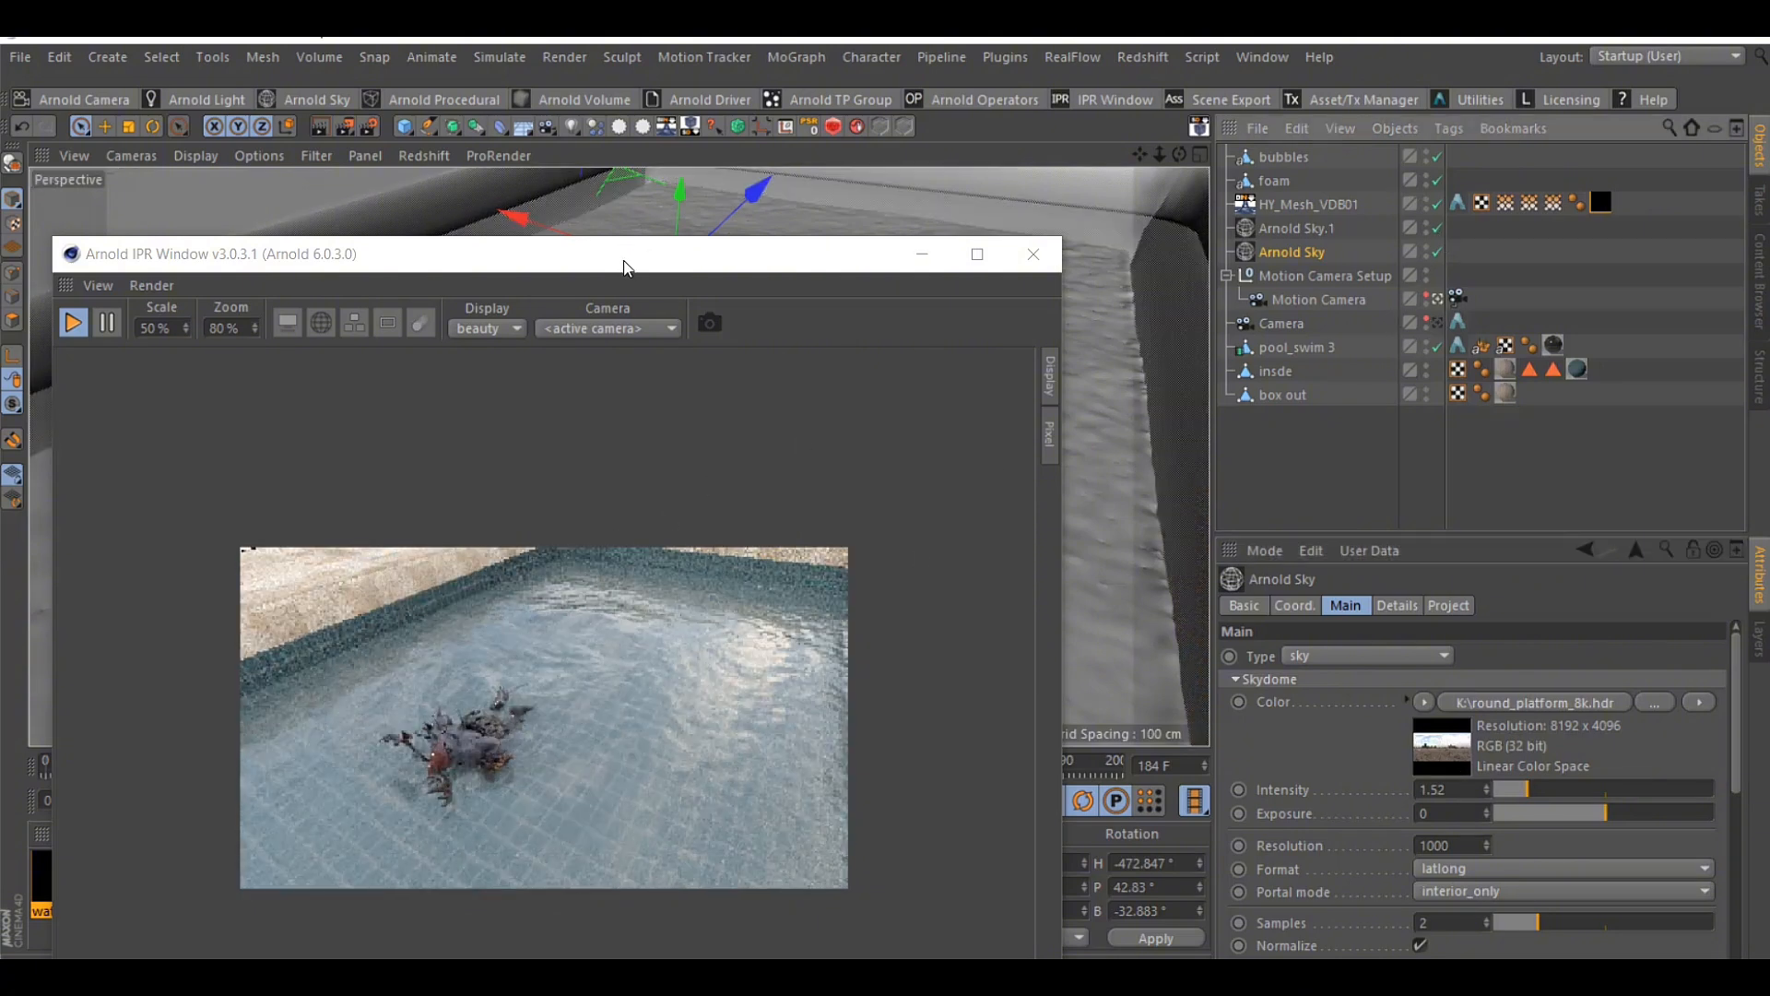
Enlarge the IPR render to 125 % zoom to inspect the water surface around the swimmer
{"action": "left_click_drag", "start_coordinate": [624, 267], "coordinate": [1286, 140]}
{"action": "left_click", "coordinate": [1564, 284]}
{"action": "scroll", "coordinate": [1065, 479], "scroll_direction": "up", "scroll_amount": 2}
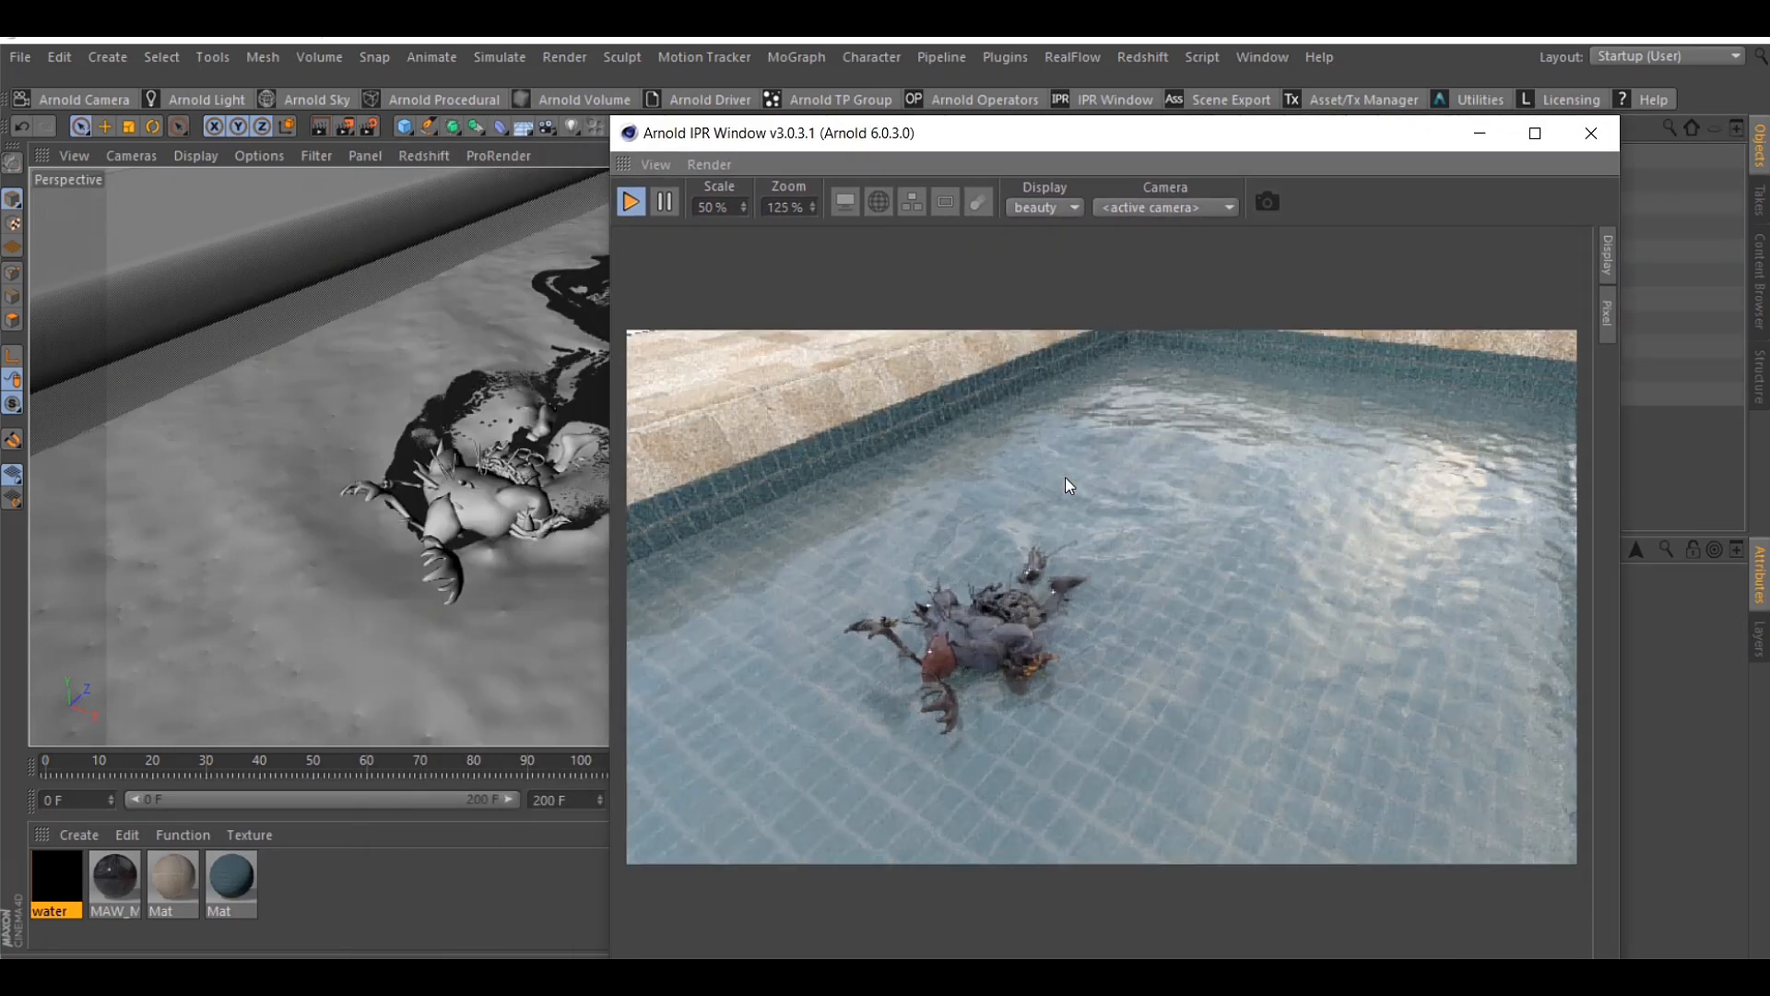
Add an Arnold Mesh Particles tag to the foam object so its points render as spheres
{"action": "left_click_drag", "start_coordinate": [1179, 148], "coordinate": [685, 270]}
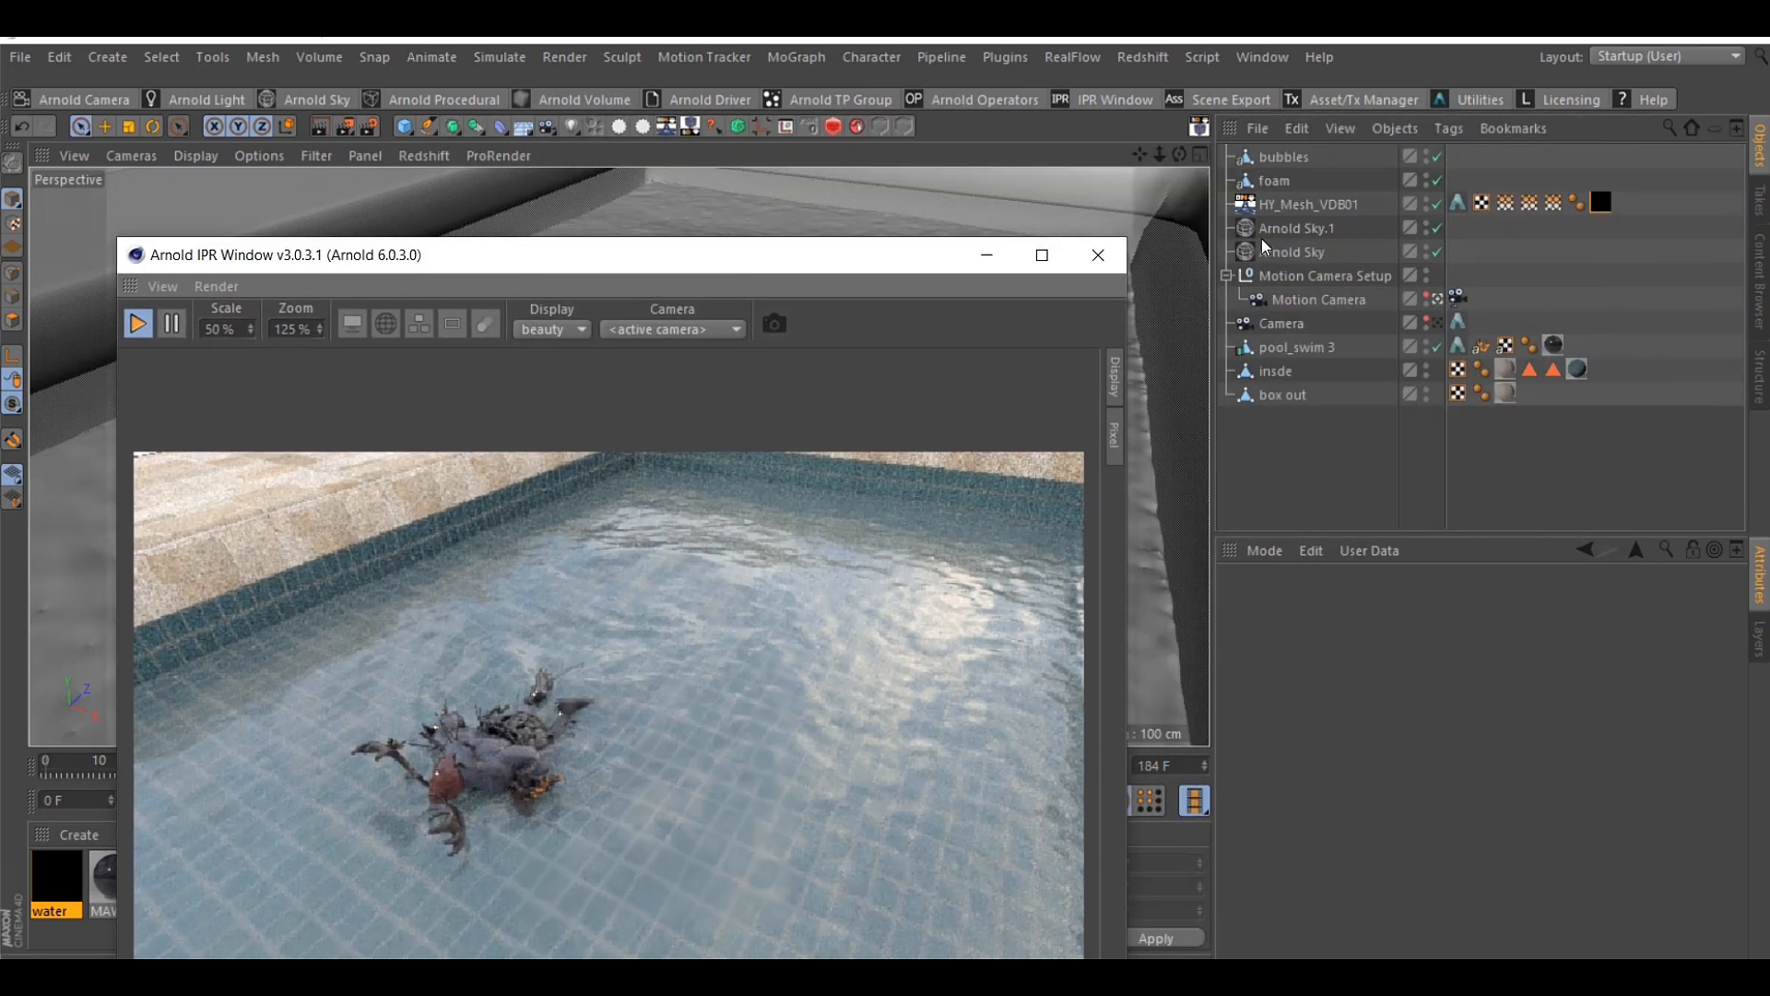
{"action": "left_click", "coordinate": [1274, 182]}
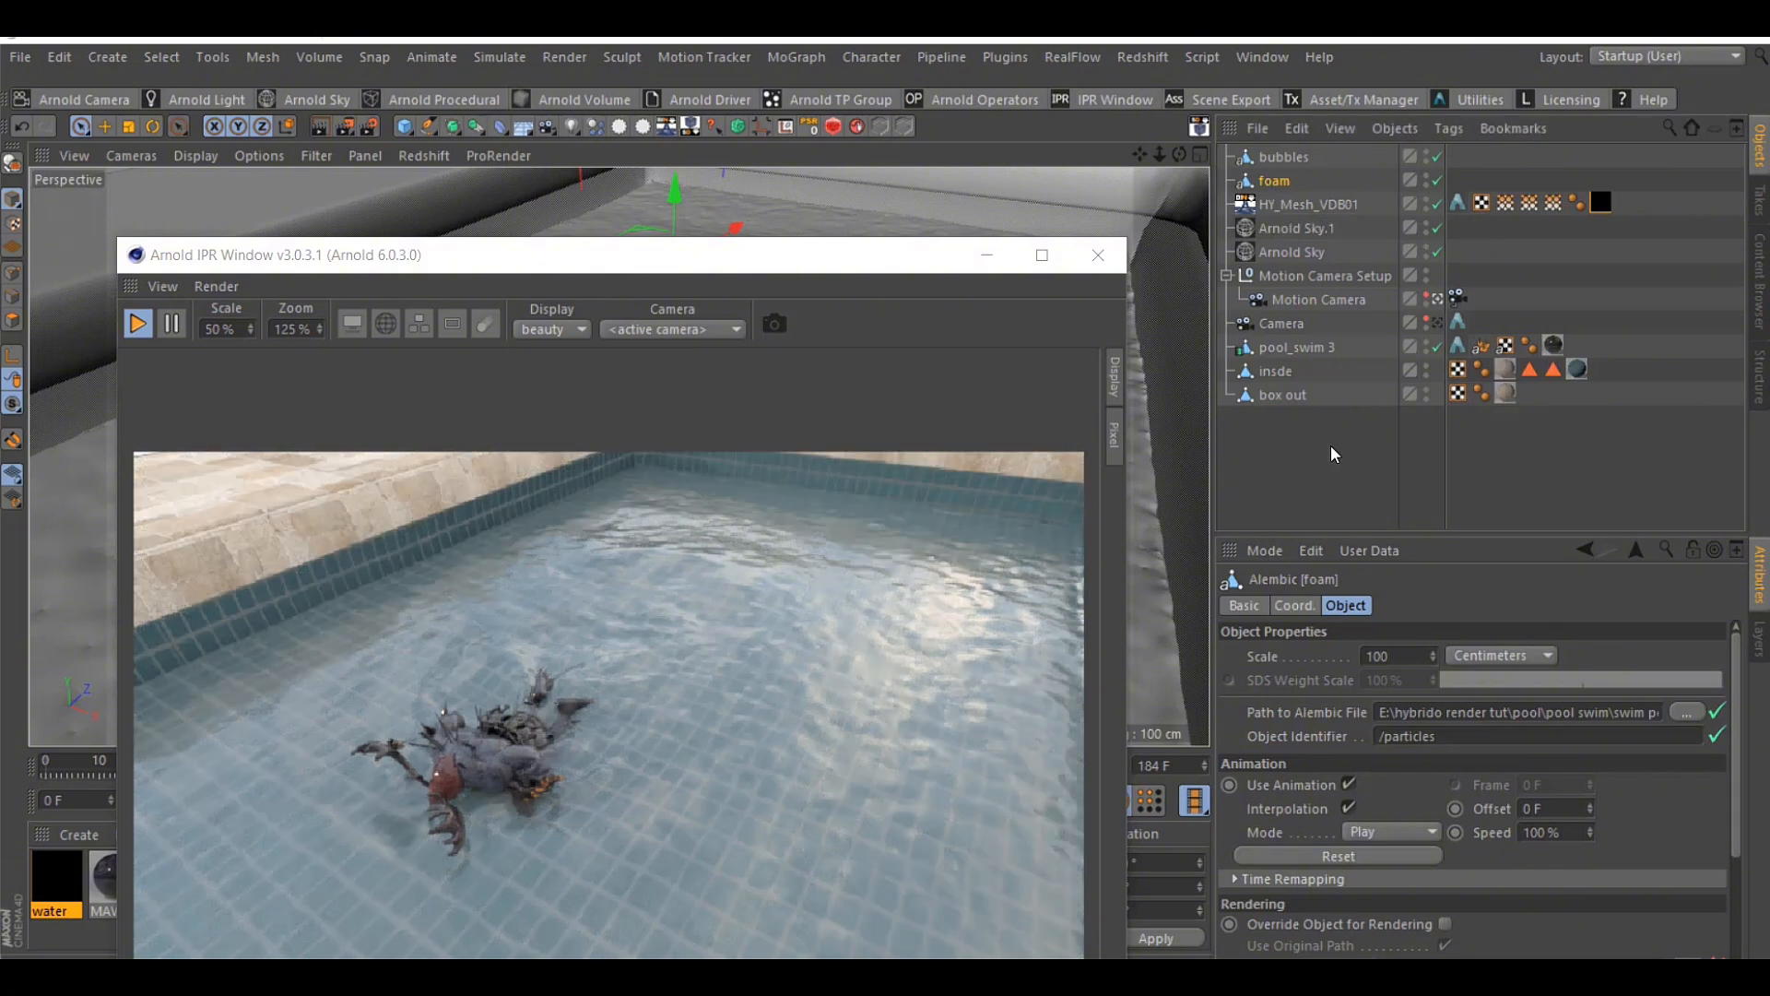
{"action": "left_click", "coordinate": [1331, 445]}
{"action": "left_click", "coordinate": [1270, 179]}
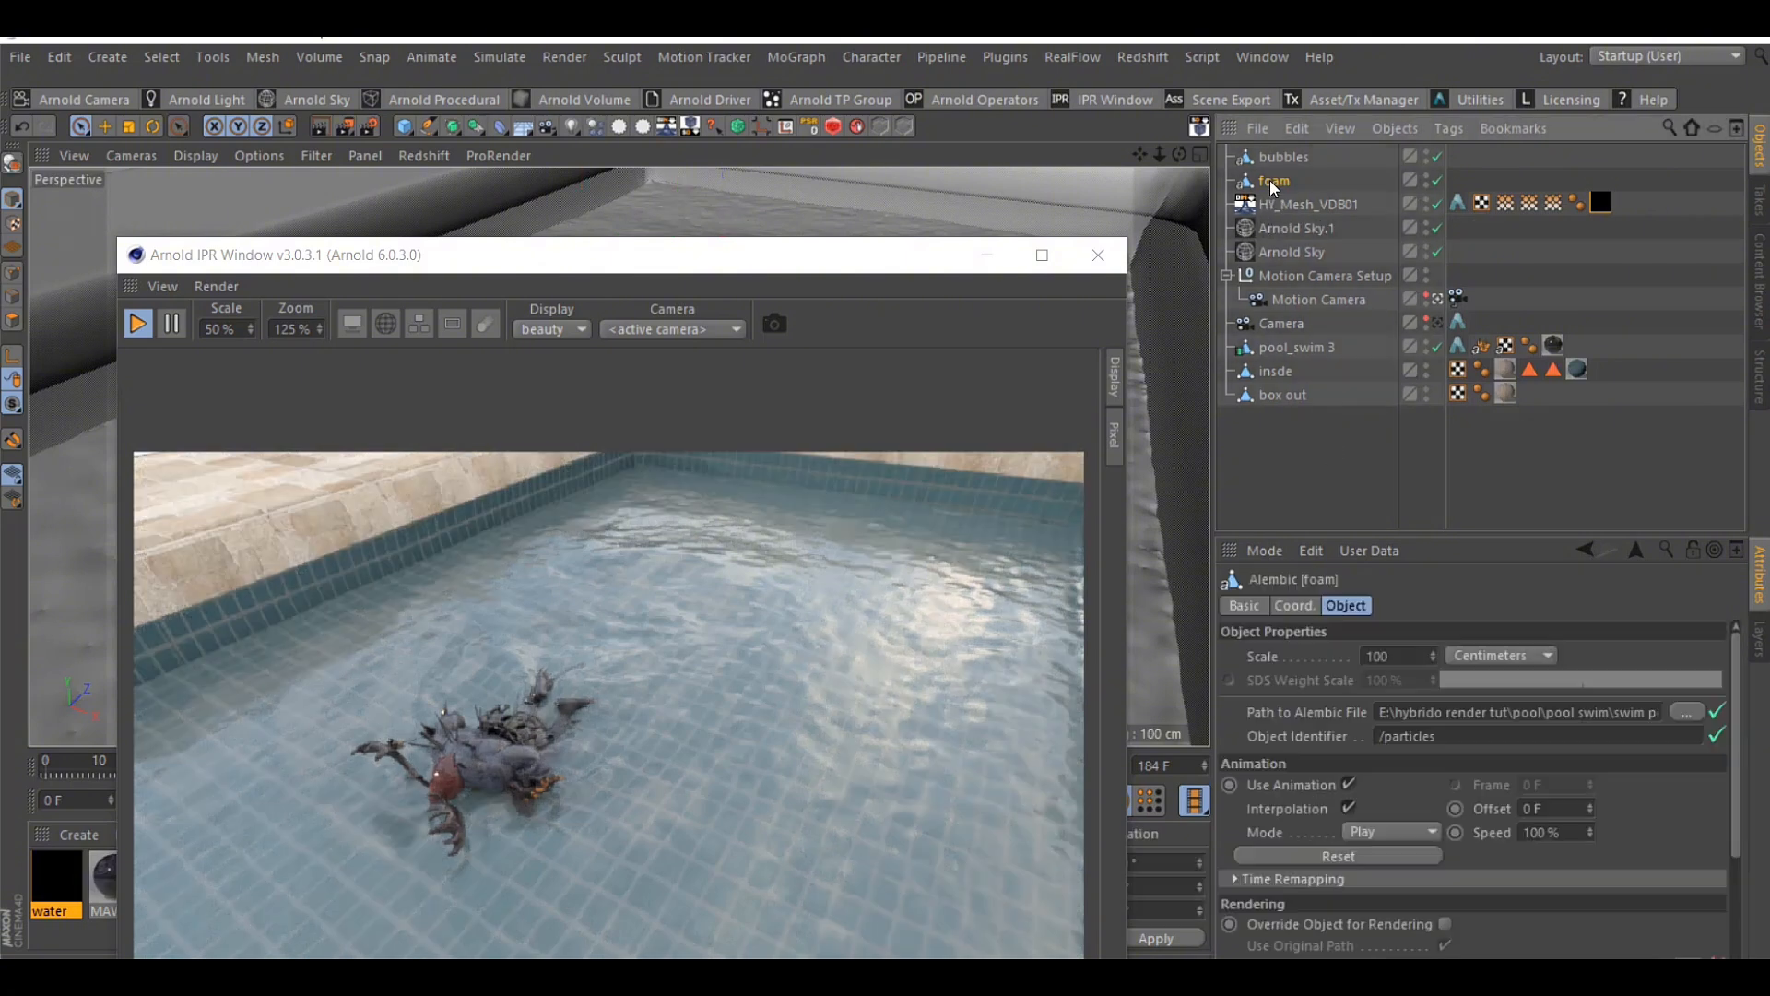
{"action": "right_click", "coordinate": [1269, 180]}
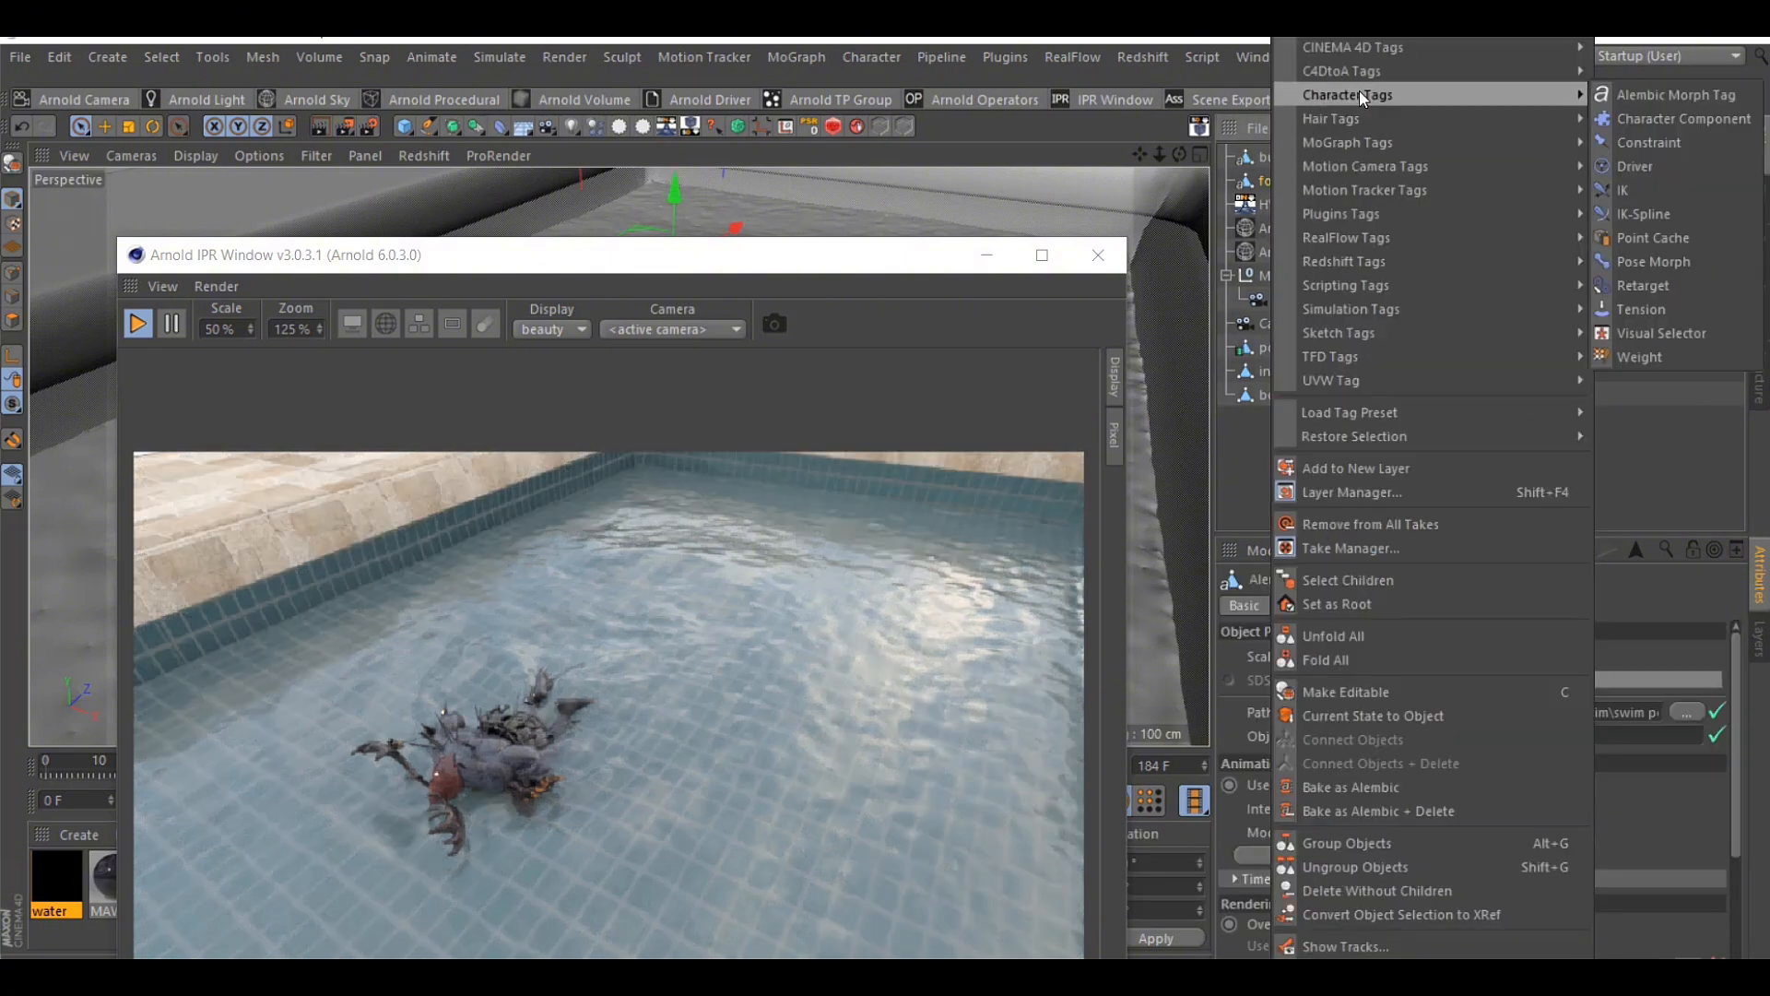
{"action": "mouse_move", "coordinate": [1360, 70]}
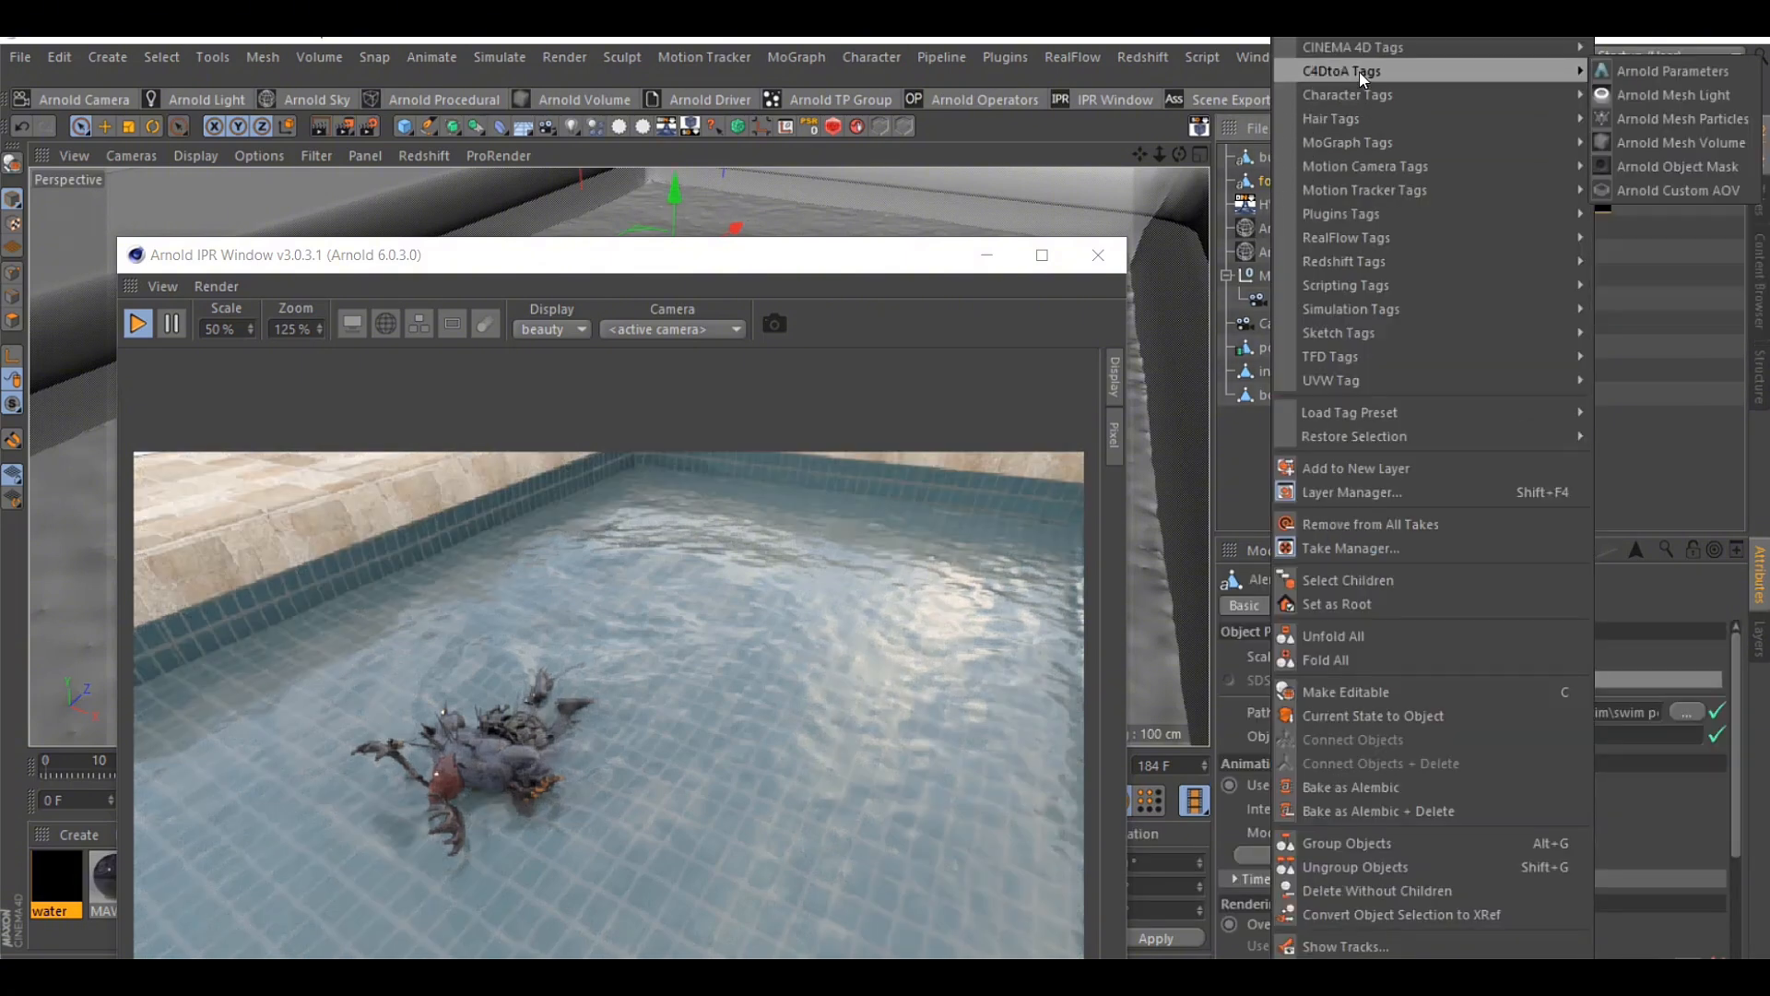
{"action": "left_click", "coordinate": [1682, 119]}
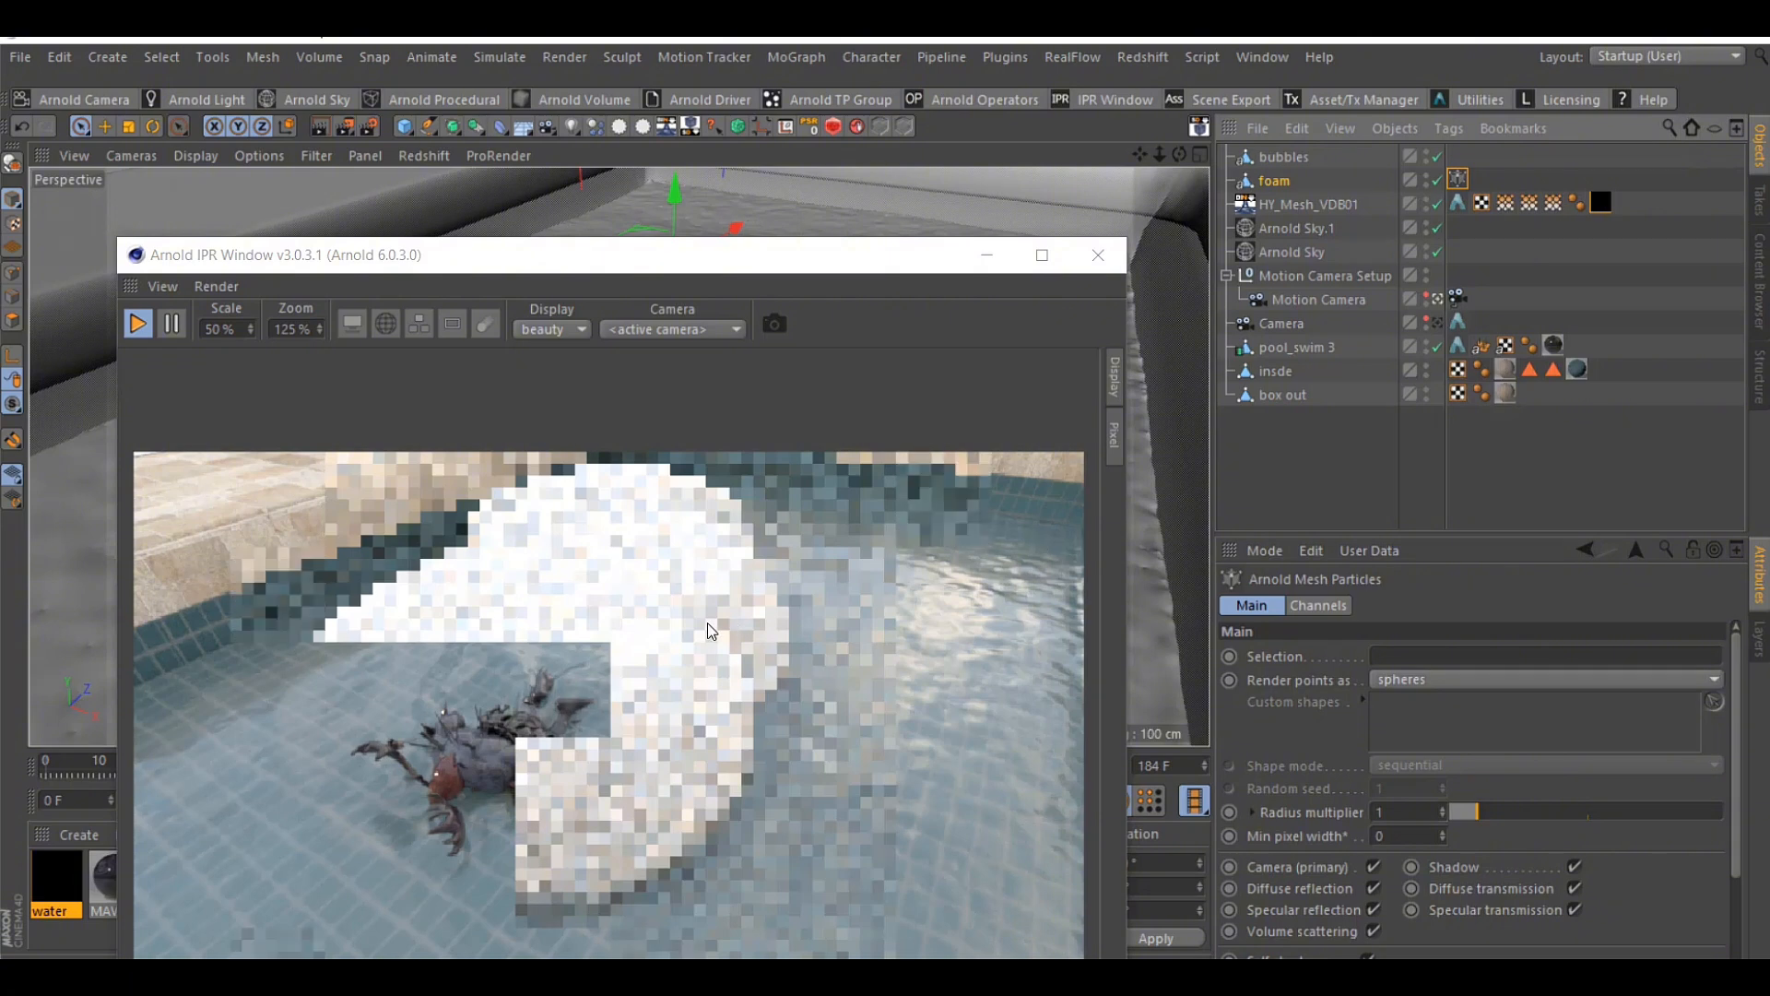
{"action": "scroll", "coordinate": [706, 623], "scroll_direction": "down", "scroll_amount": 2}
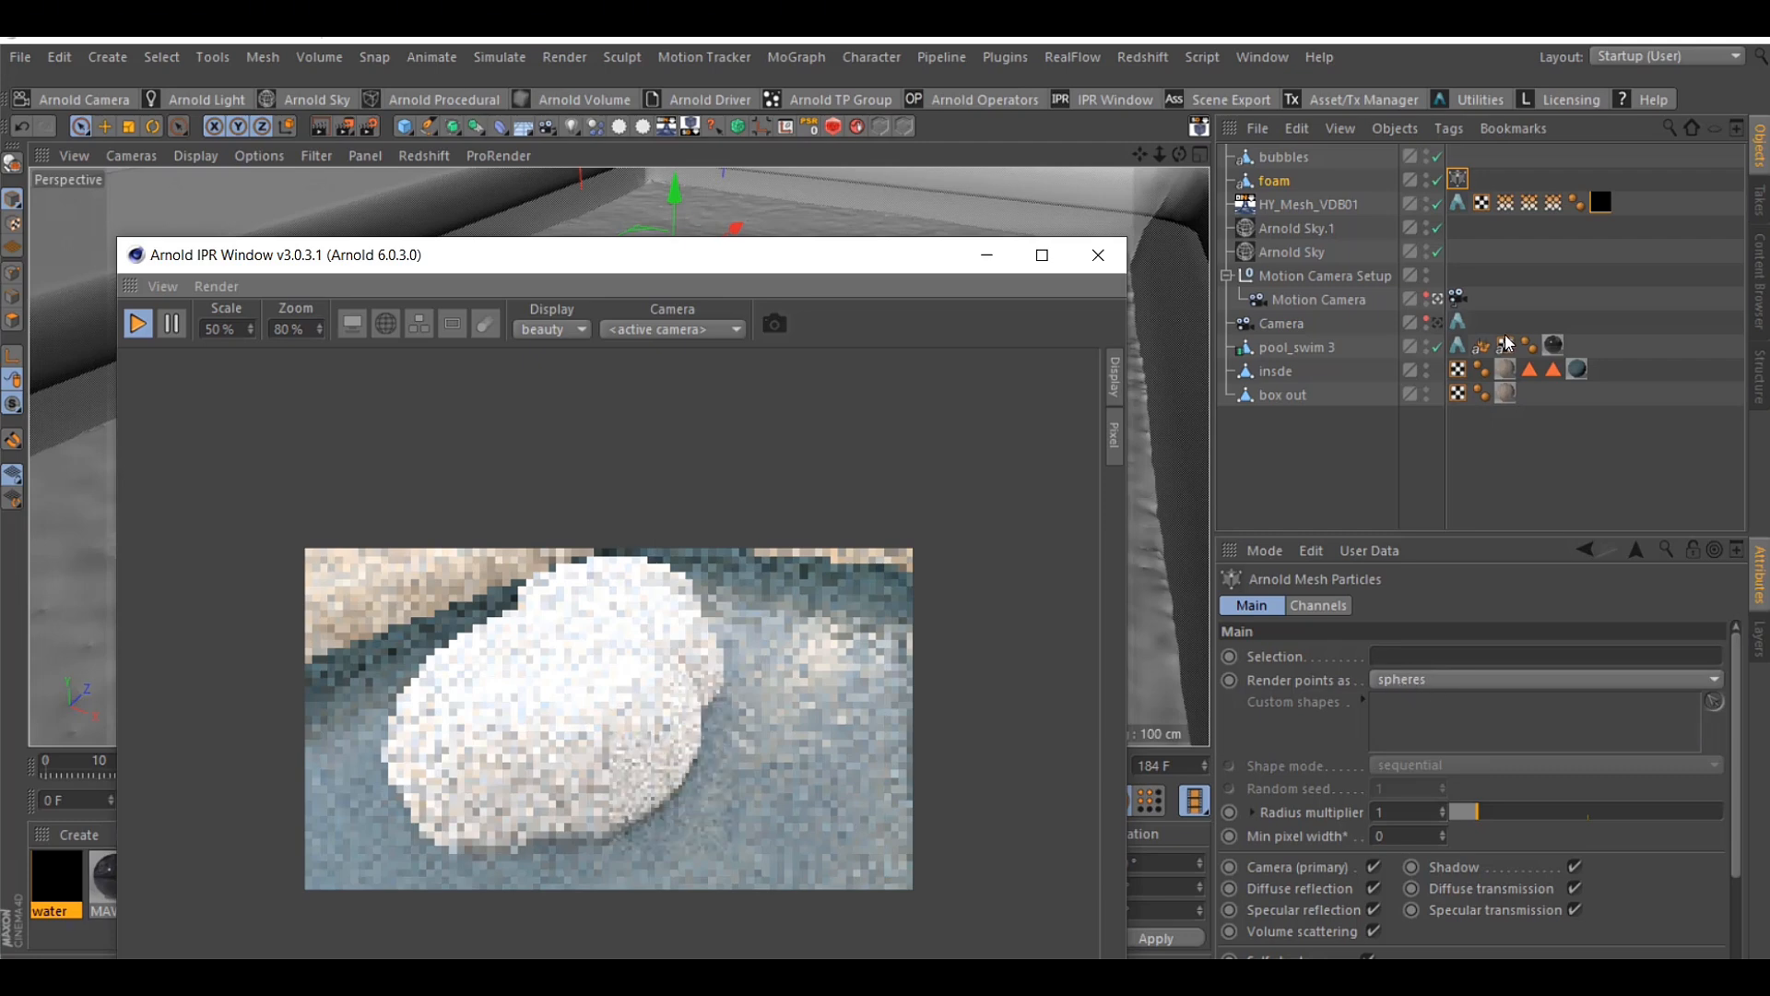
Disable the HY_Mesh_VDB01 water mesh, set the foam particles' radius multiplier to 0.004, and toggle the foam object off and on to refresh the render
{"action": "left_click", "coordinate": [1437, 204]}
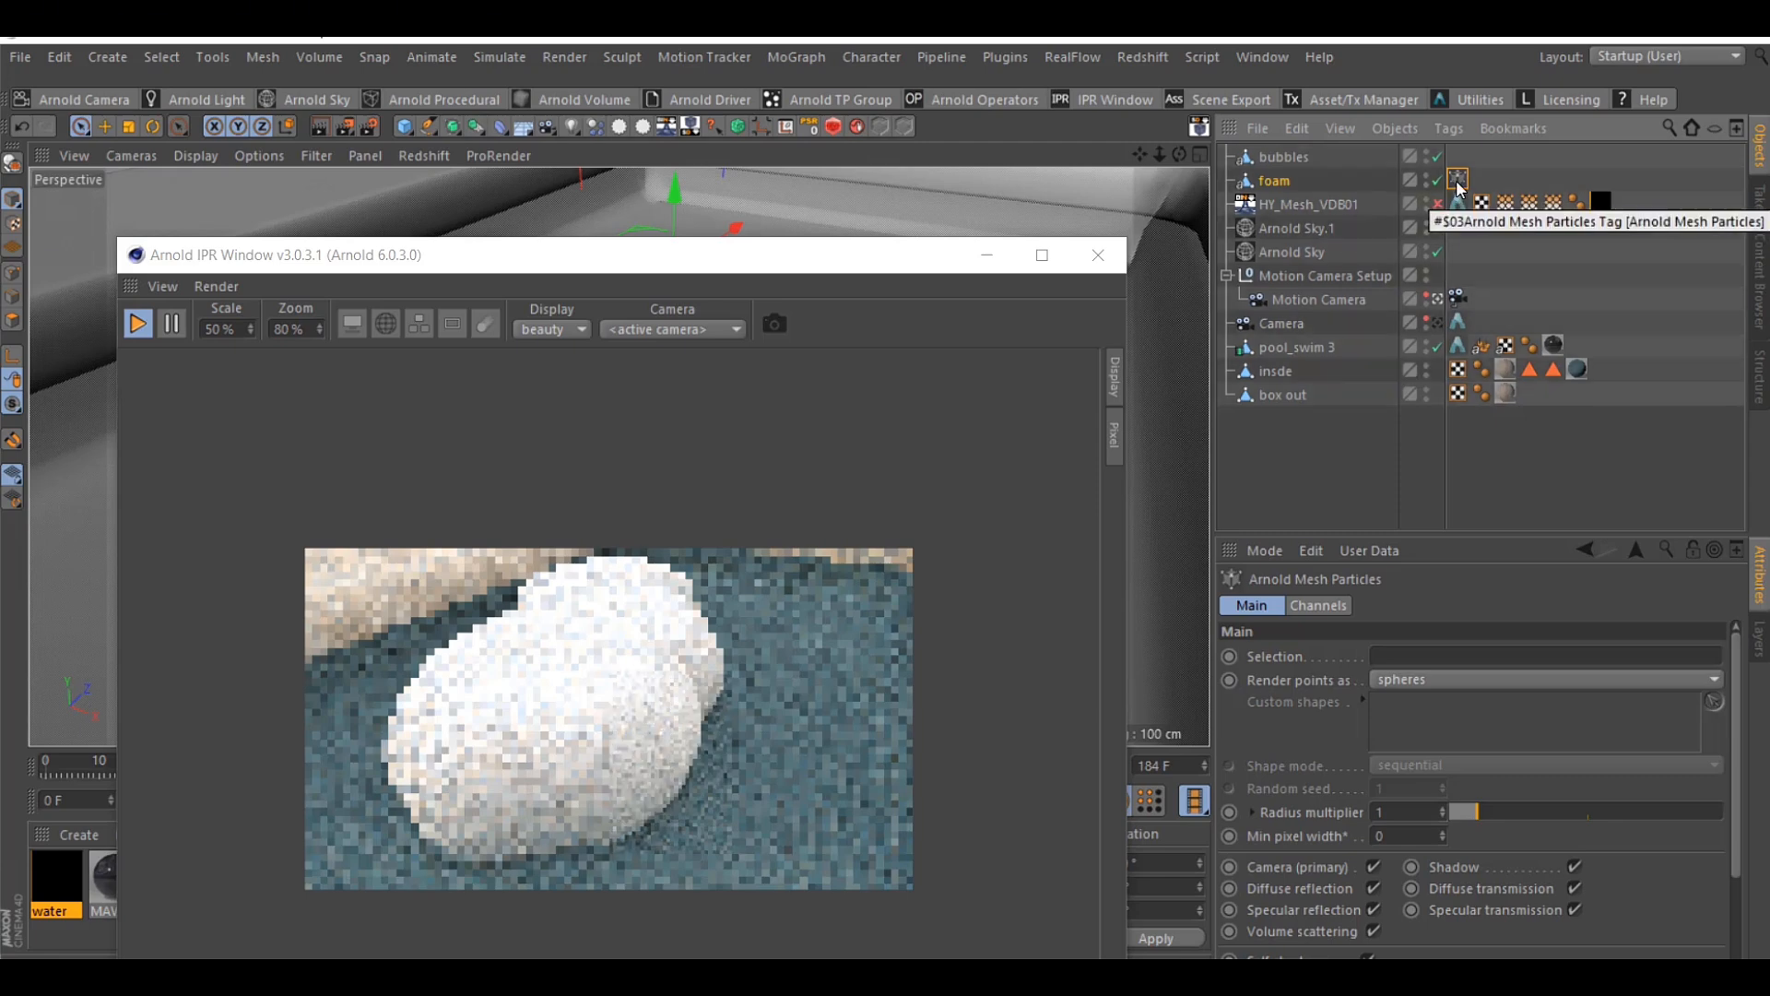
{"action": "left_click", "coordinate": [1385, 811]}
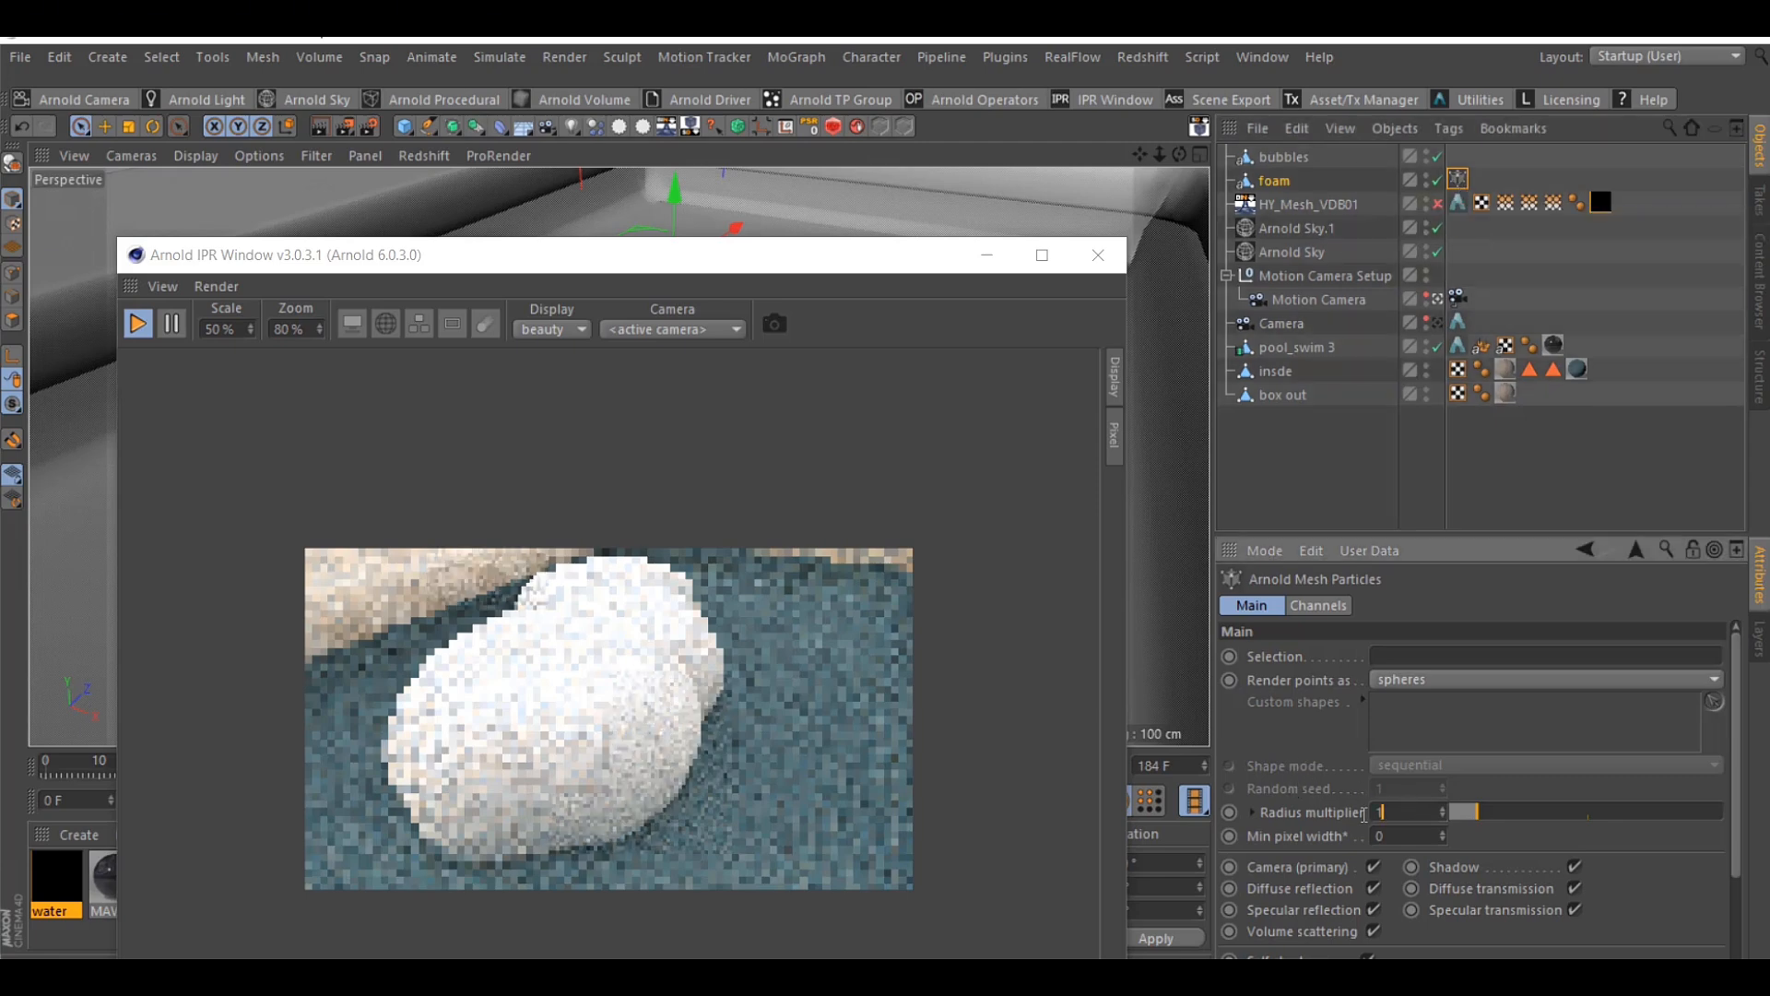
{"action": "type", "text": ".0"}
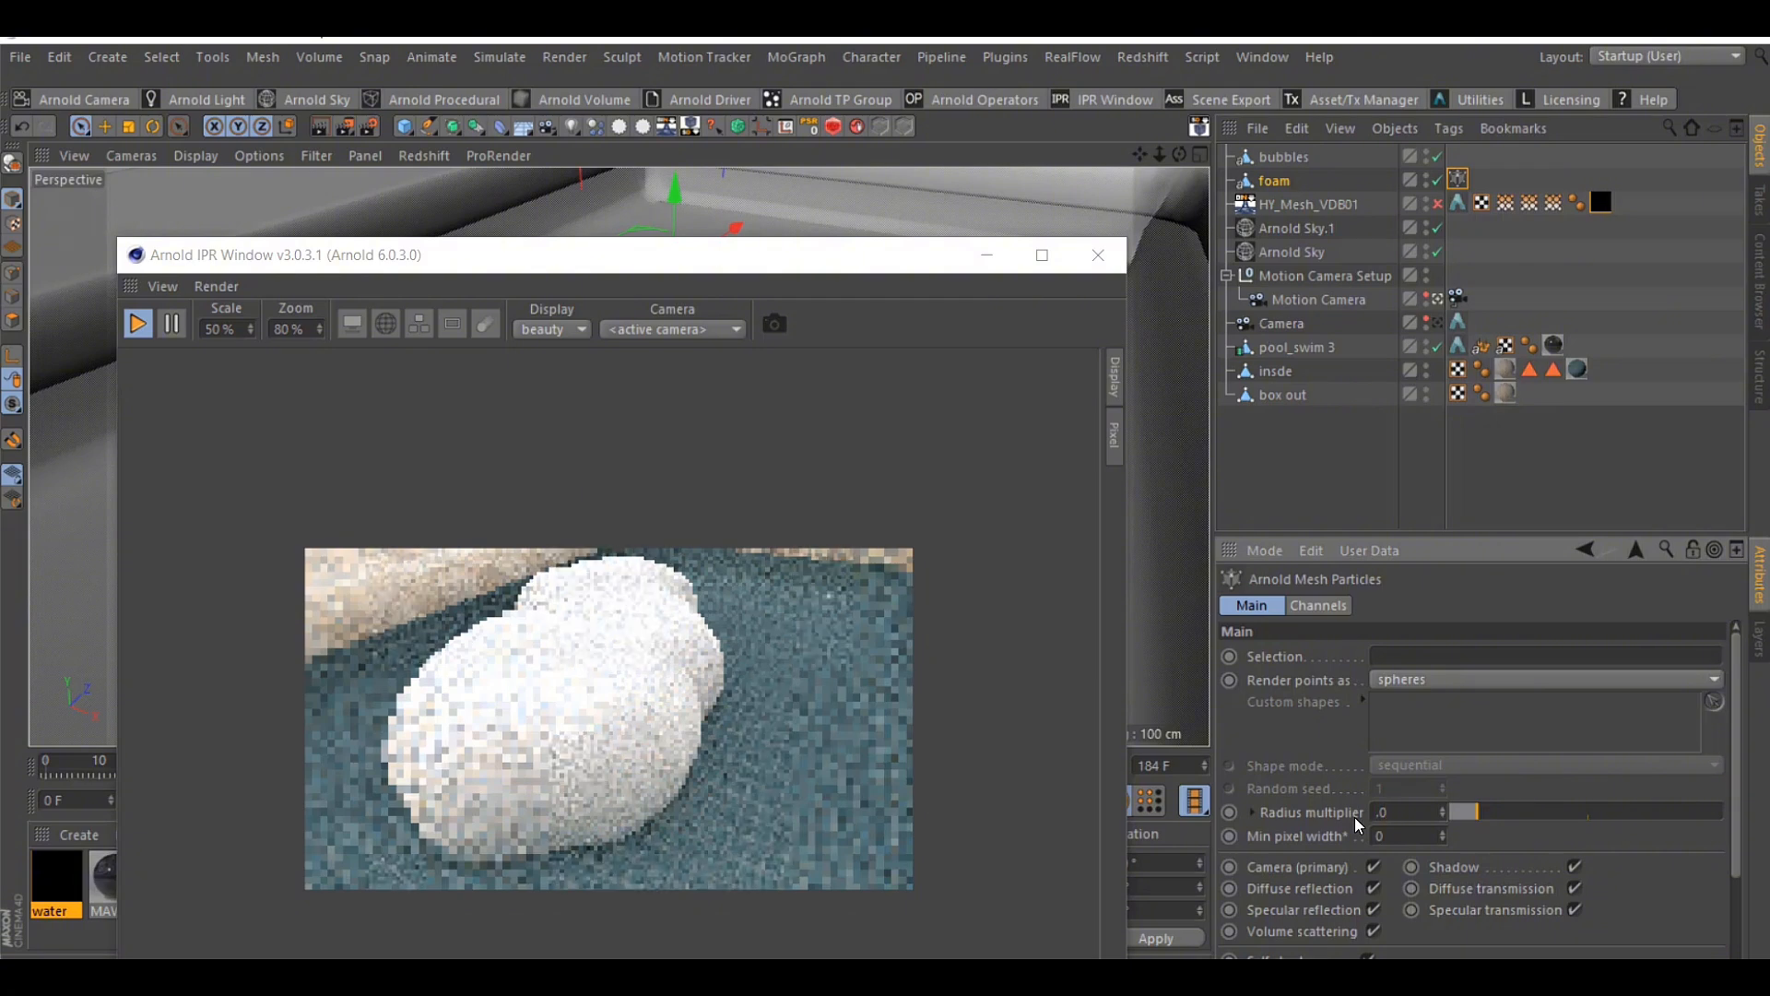
{"action": "type", "text": "0"}
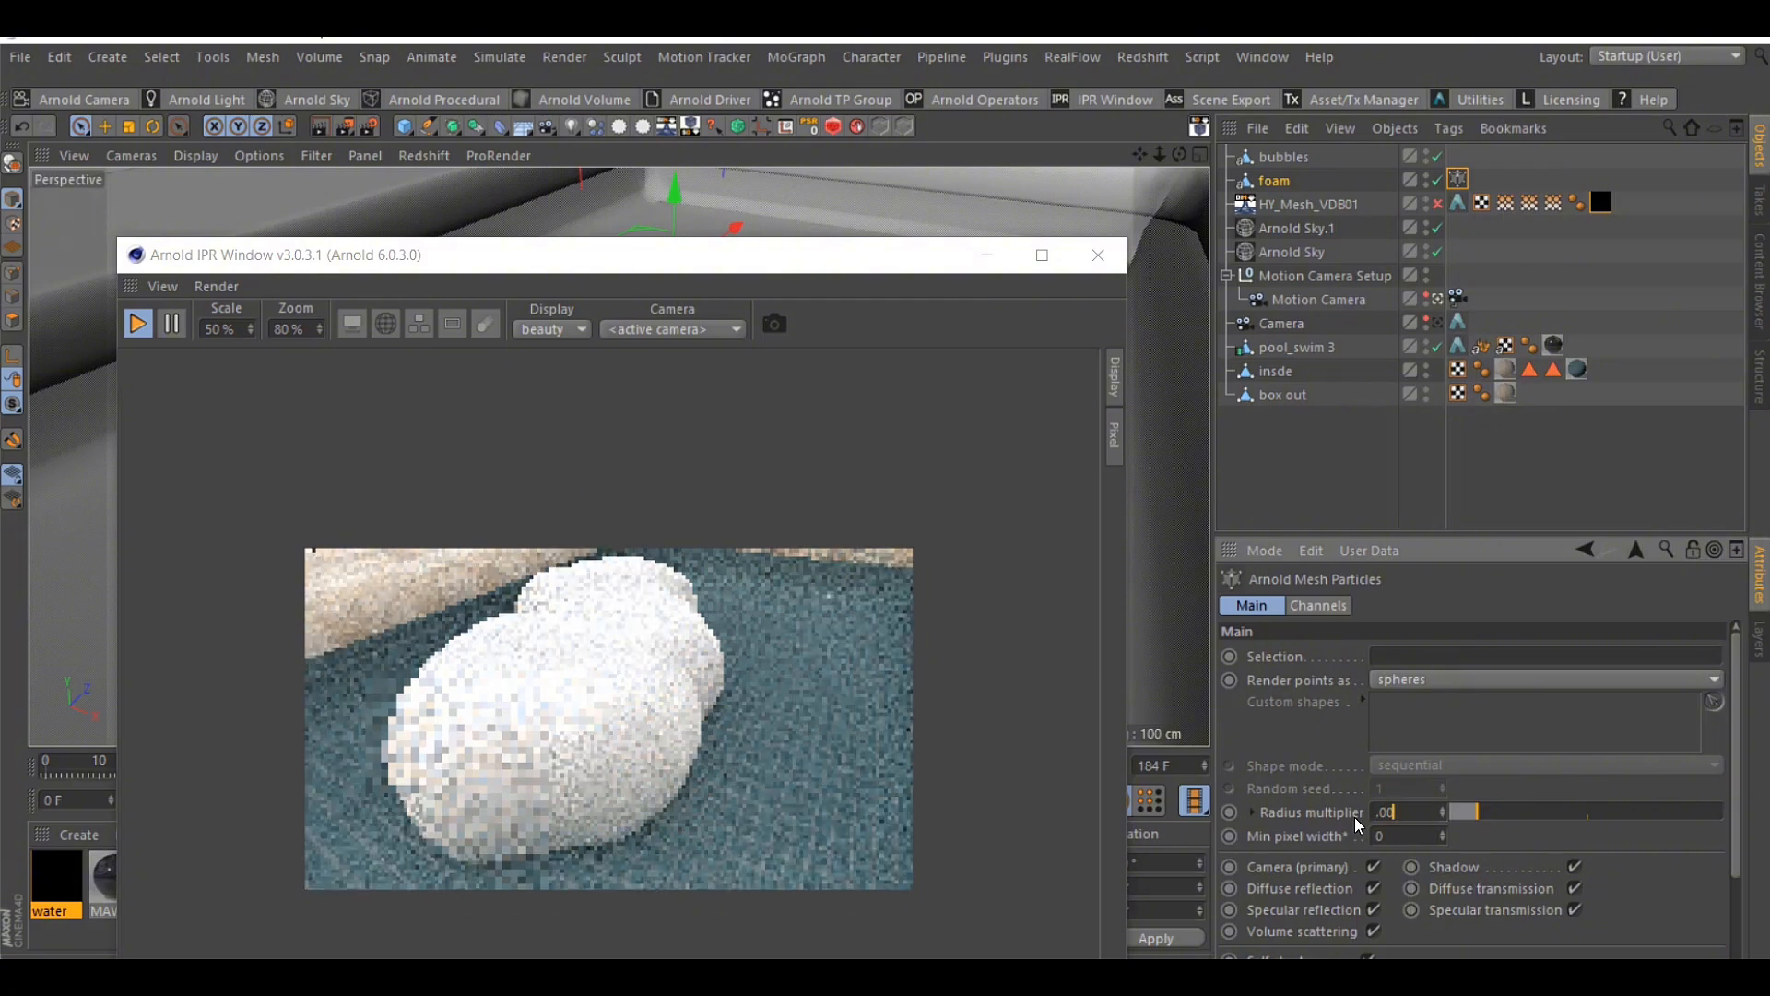
{"action": "type", "text": "4"}
{"action": "key", "text": "Return"}
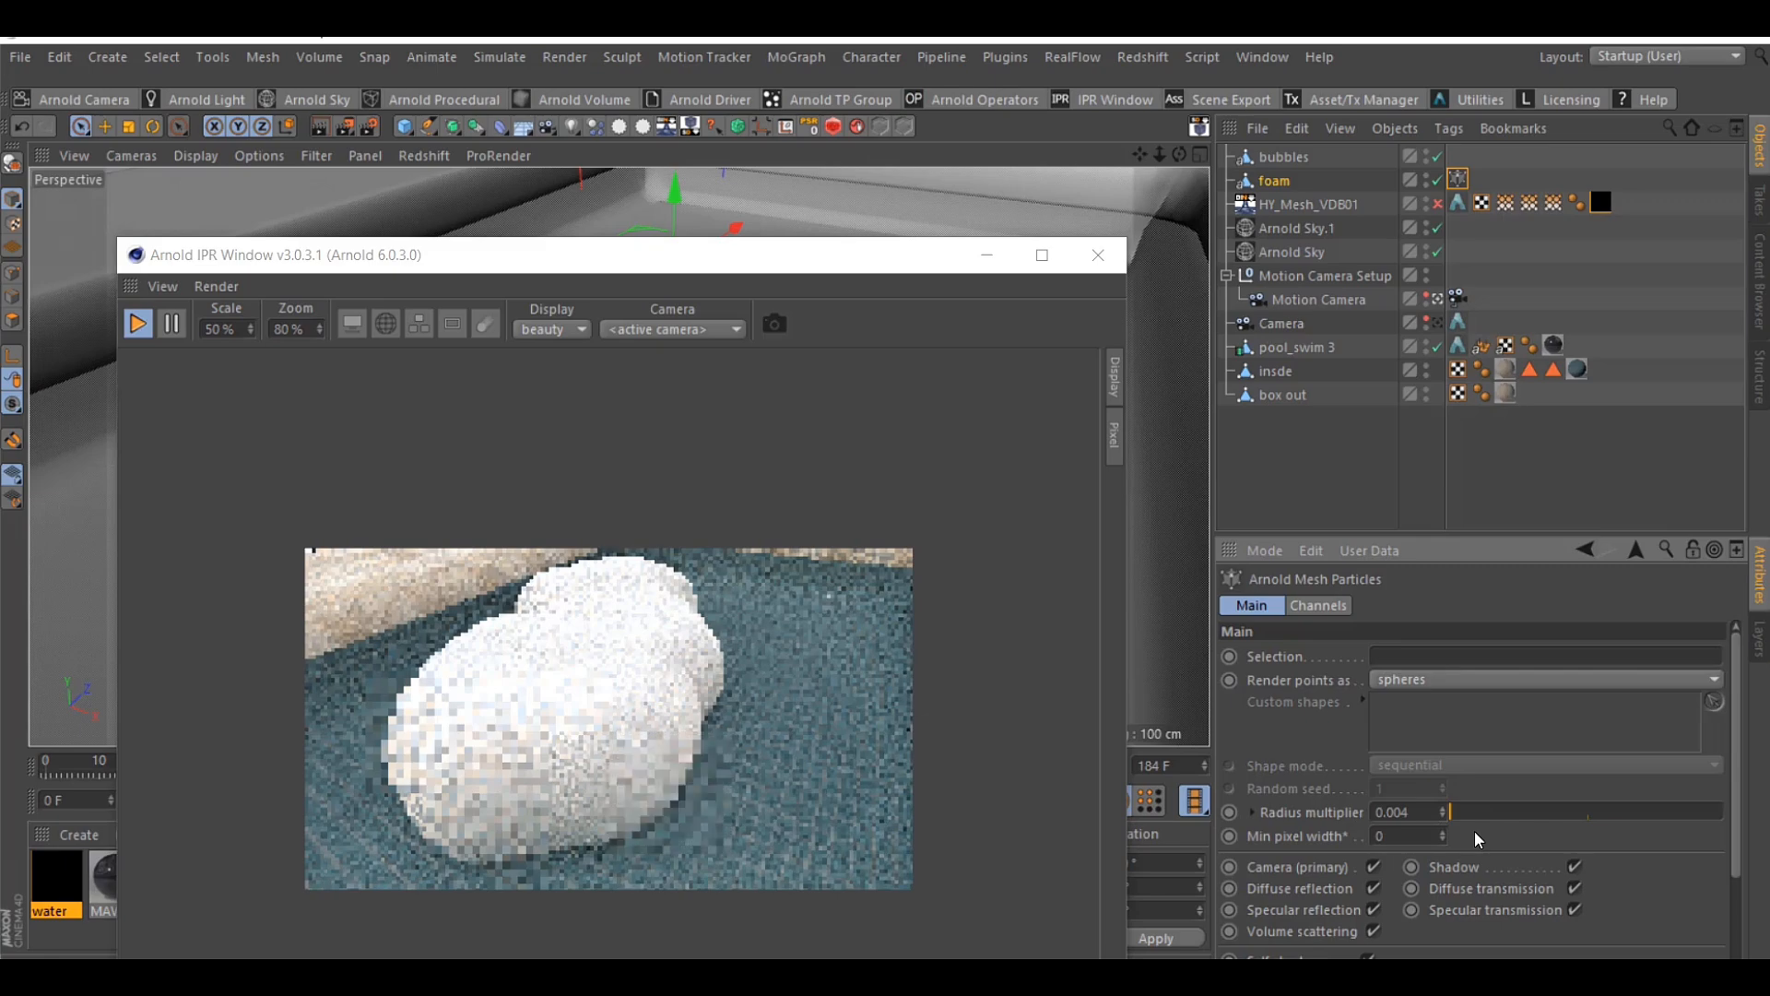
{"action": "left_click", "coordinate": [1438, 181]}
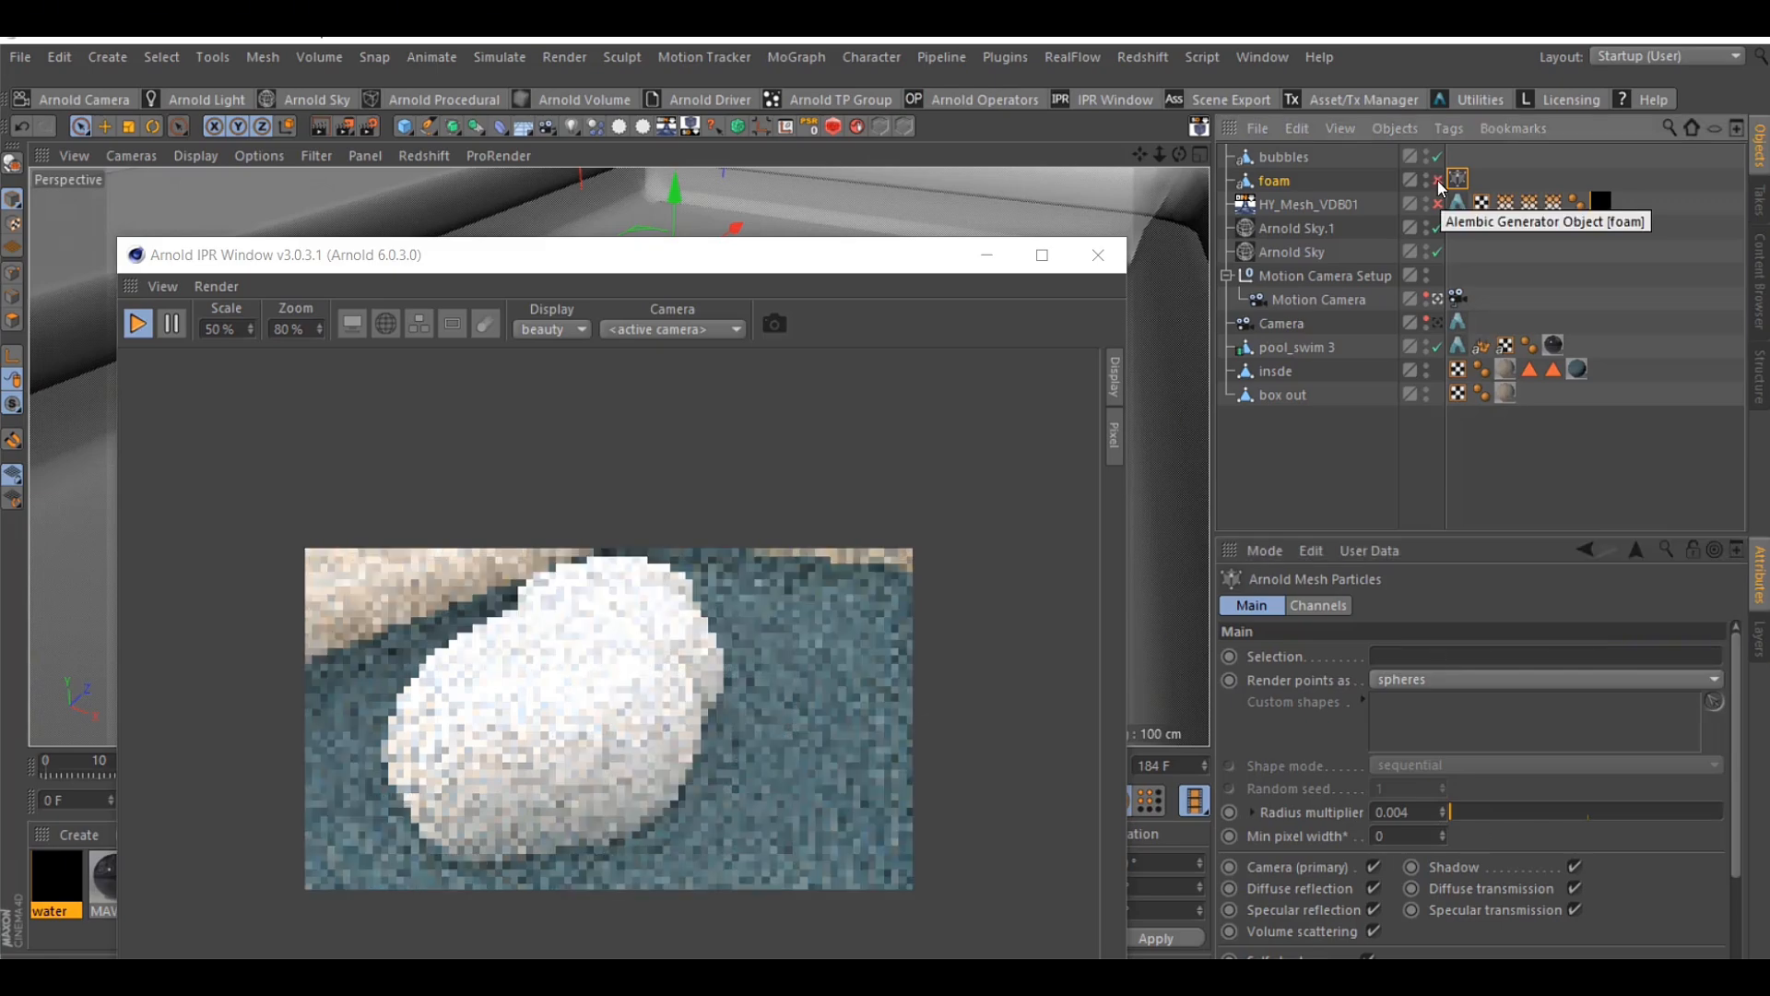
{"action": "left_click", "coordinate": [1437, 180]}
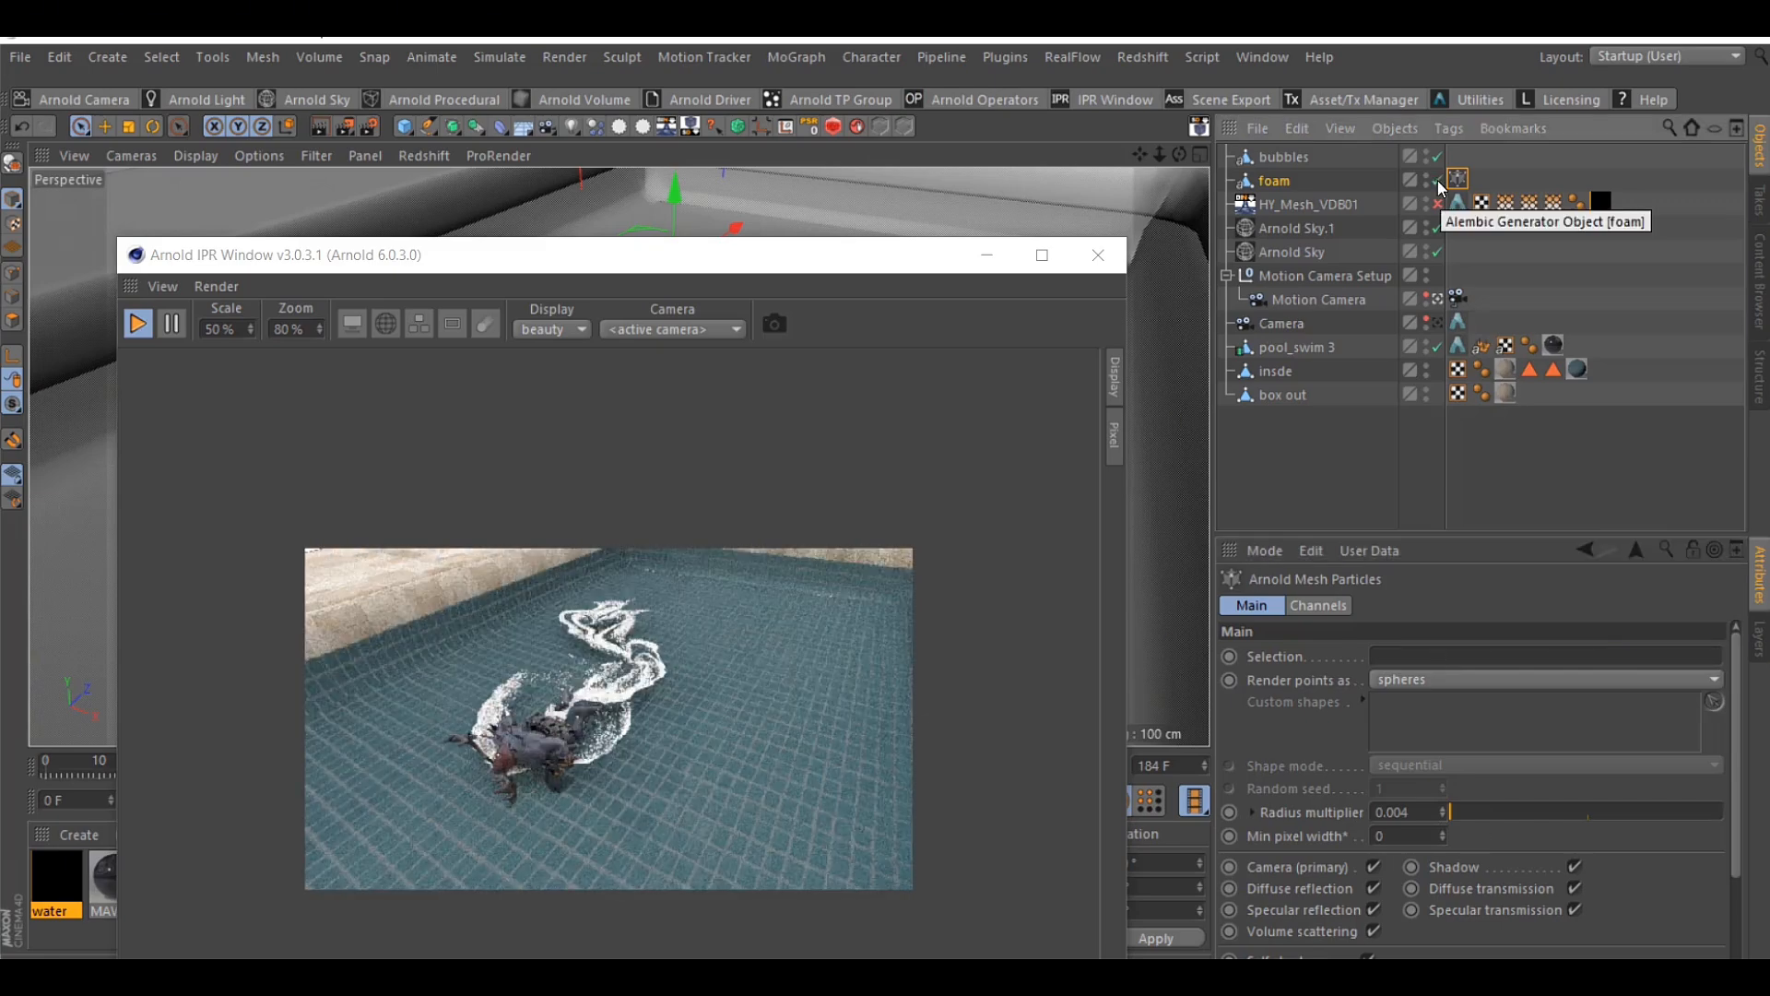
Inspect the foam trail without water, re-enable the HY_Mesh_VDB01 mesh, and preview the foam with water from a free viewpoint
{"action": "scroll", "coordinate": [555, 719], "scroll_direction": "up", "scroll_amount": 3}
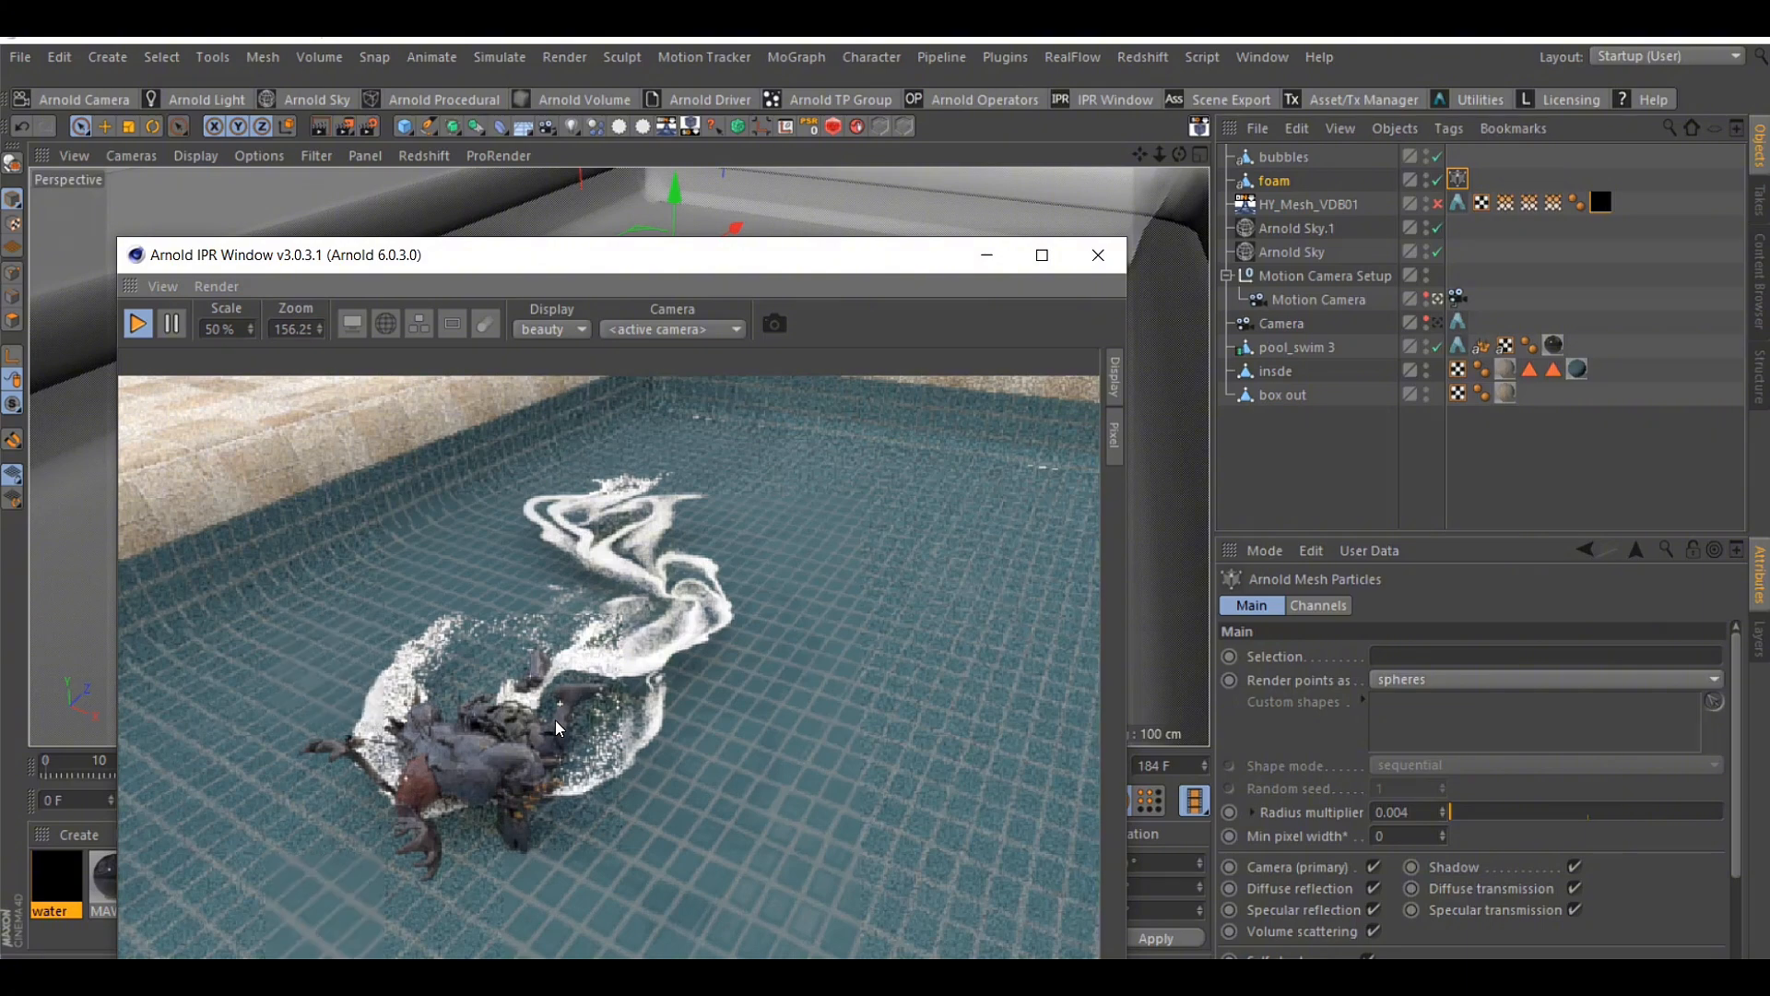
{"action": "scroll", "coordinate": [555, 719], "scroll_direction": "down", "scroll_amount": 3}
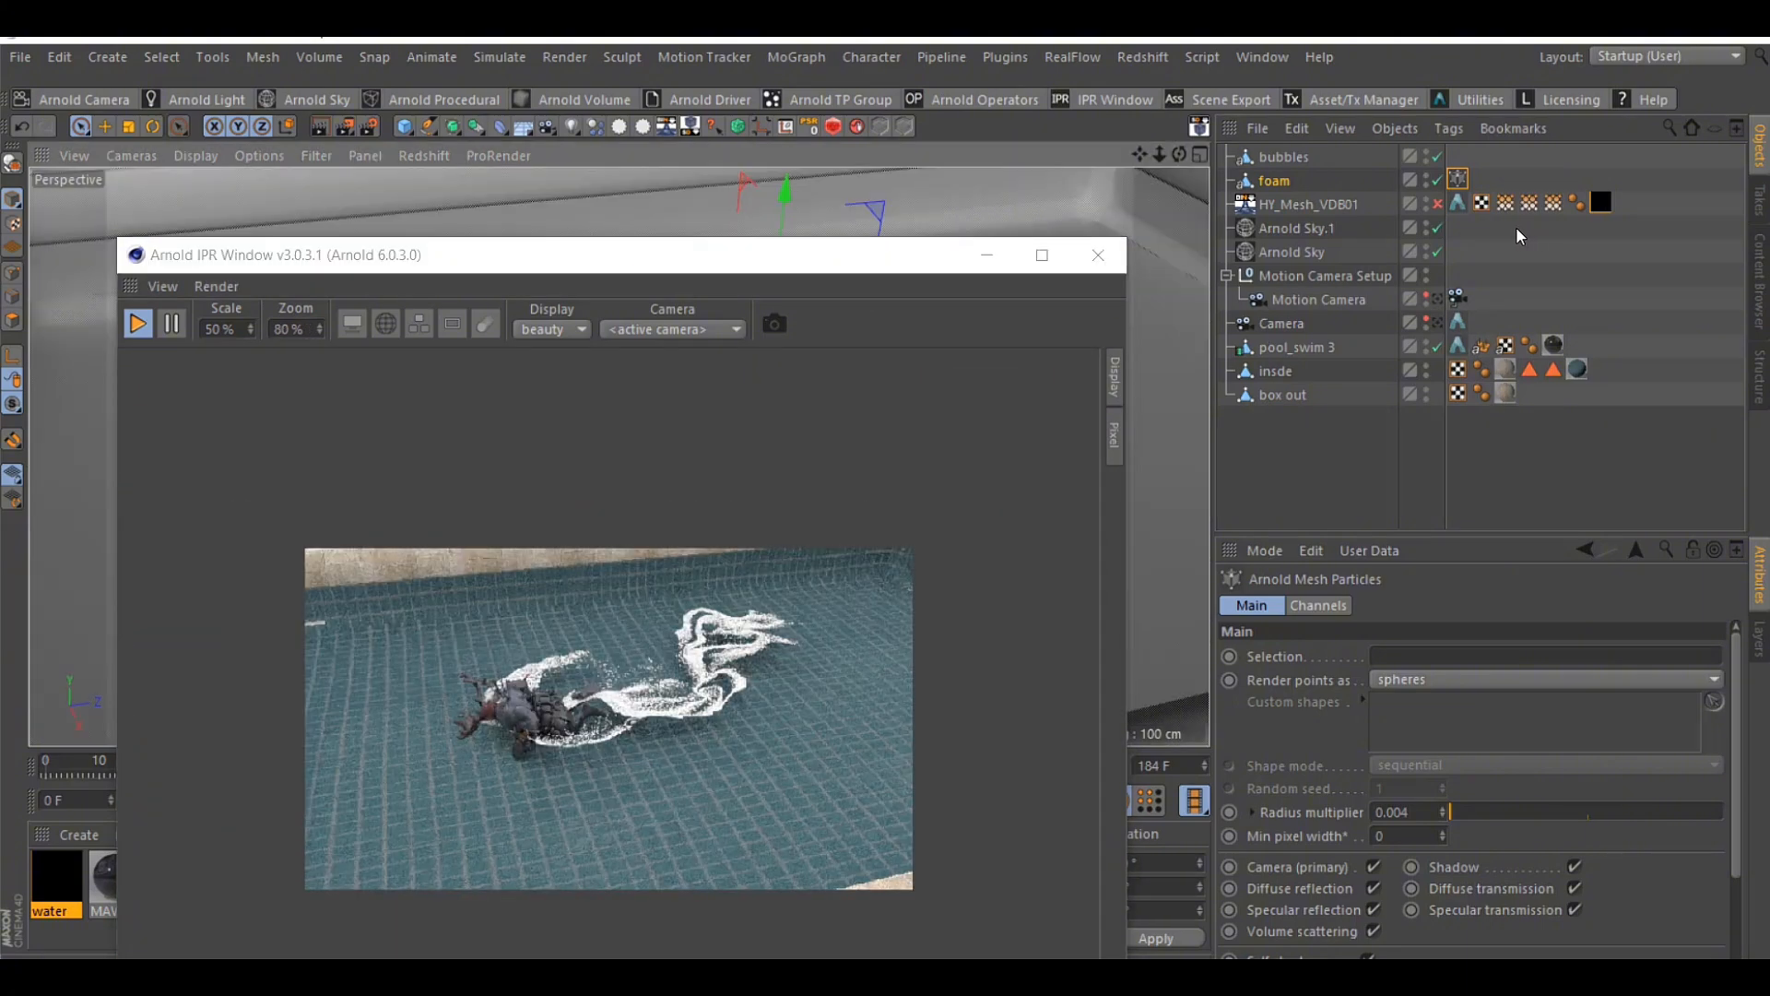
{"action": "left_click", "coordinate": [1435, 205]}
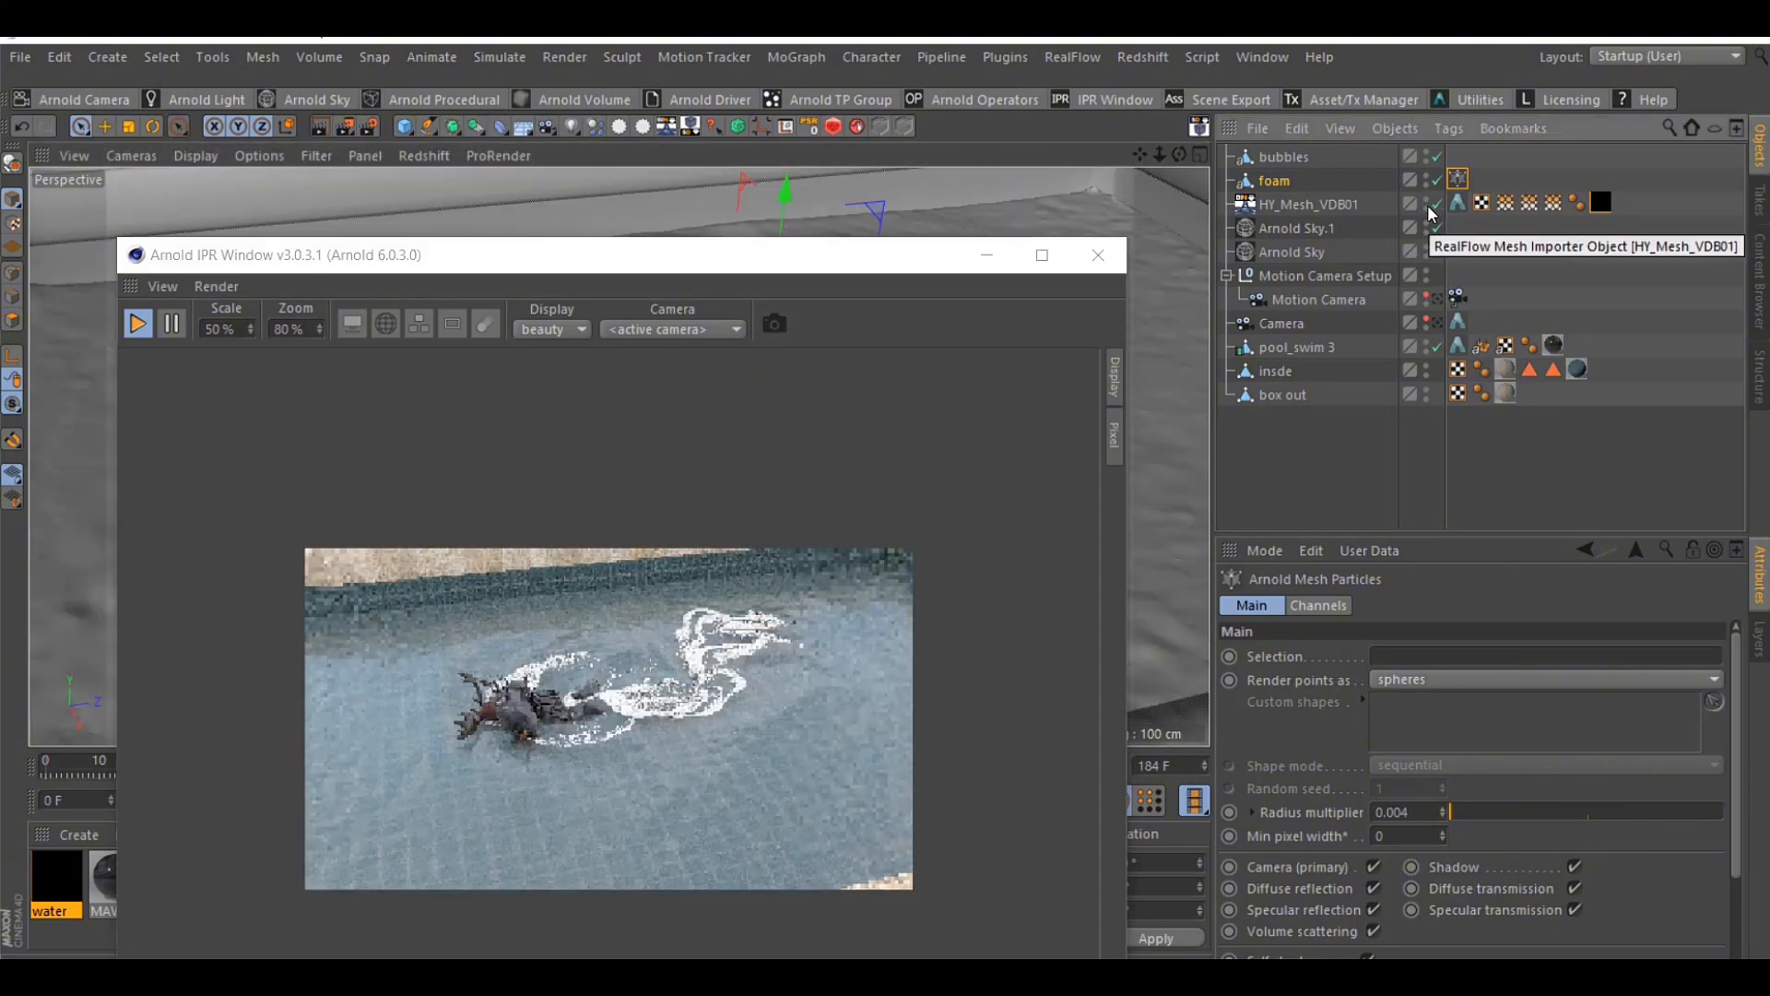
{"action": "left_click_drag", "start_coordinate": [1179, 154], "coordinate": [1140, 156]}
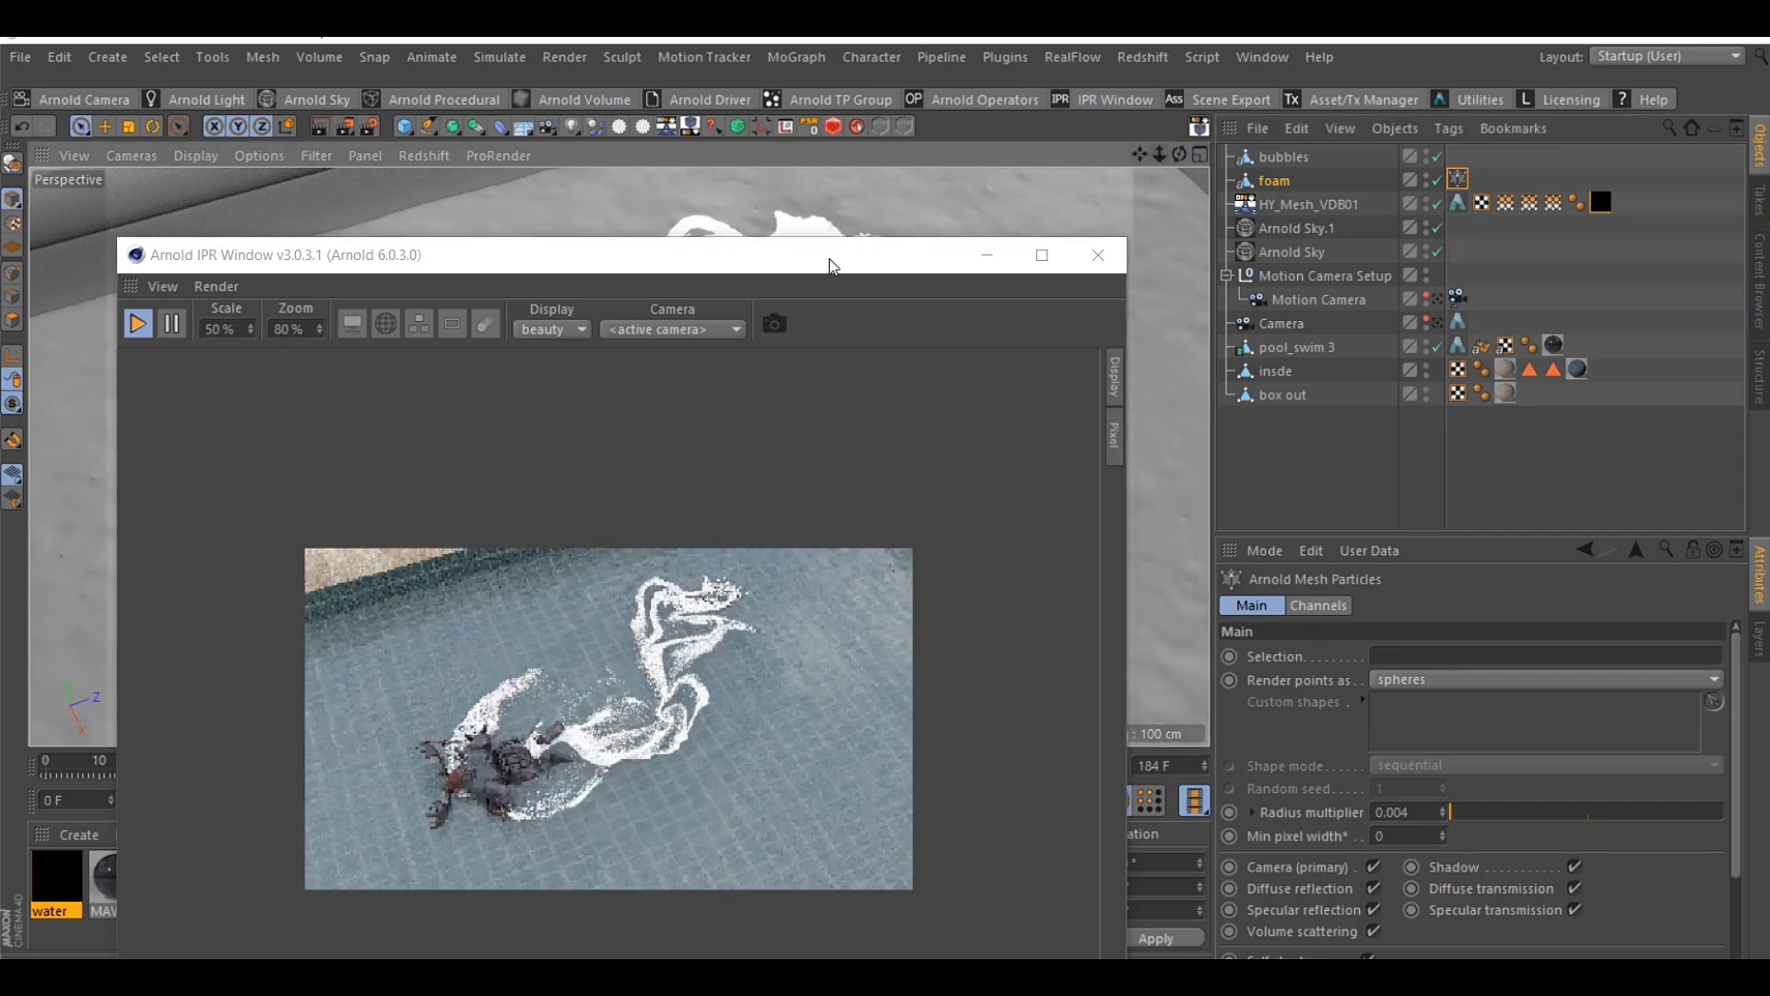
Duplicate the water material and rename the copy foam
{"action": "left_click_drag", "start_coordinate": [835, 266], "coordinate": [1180, 108]}
{"action": "left_click_drag", "start_coordinate": [63, 908], "coordinate": [117, 915], "text": "ctrl"}
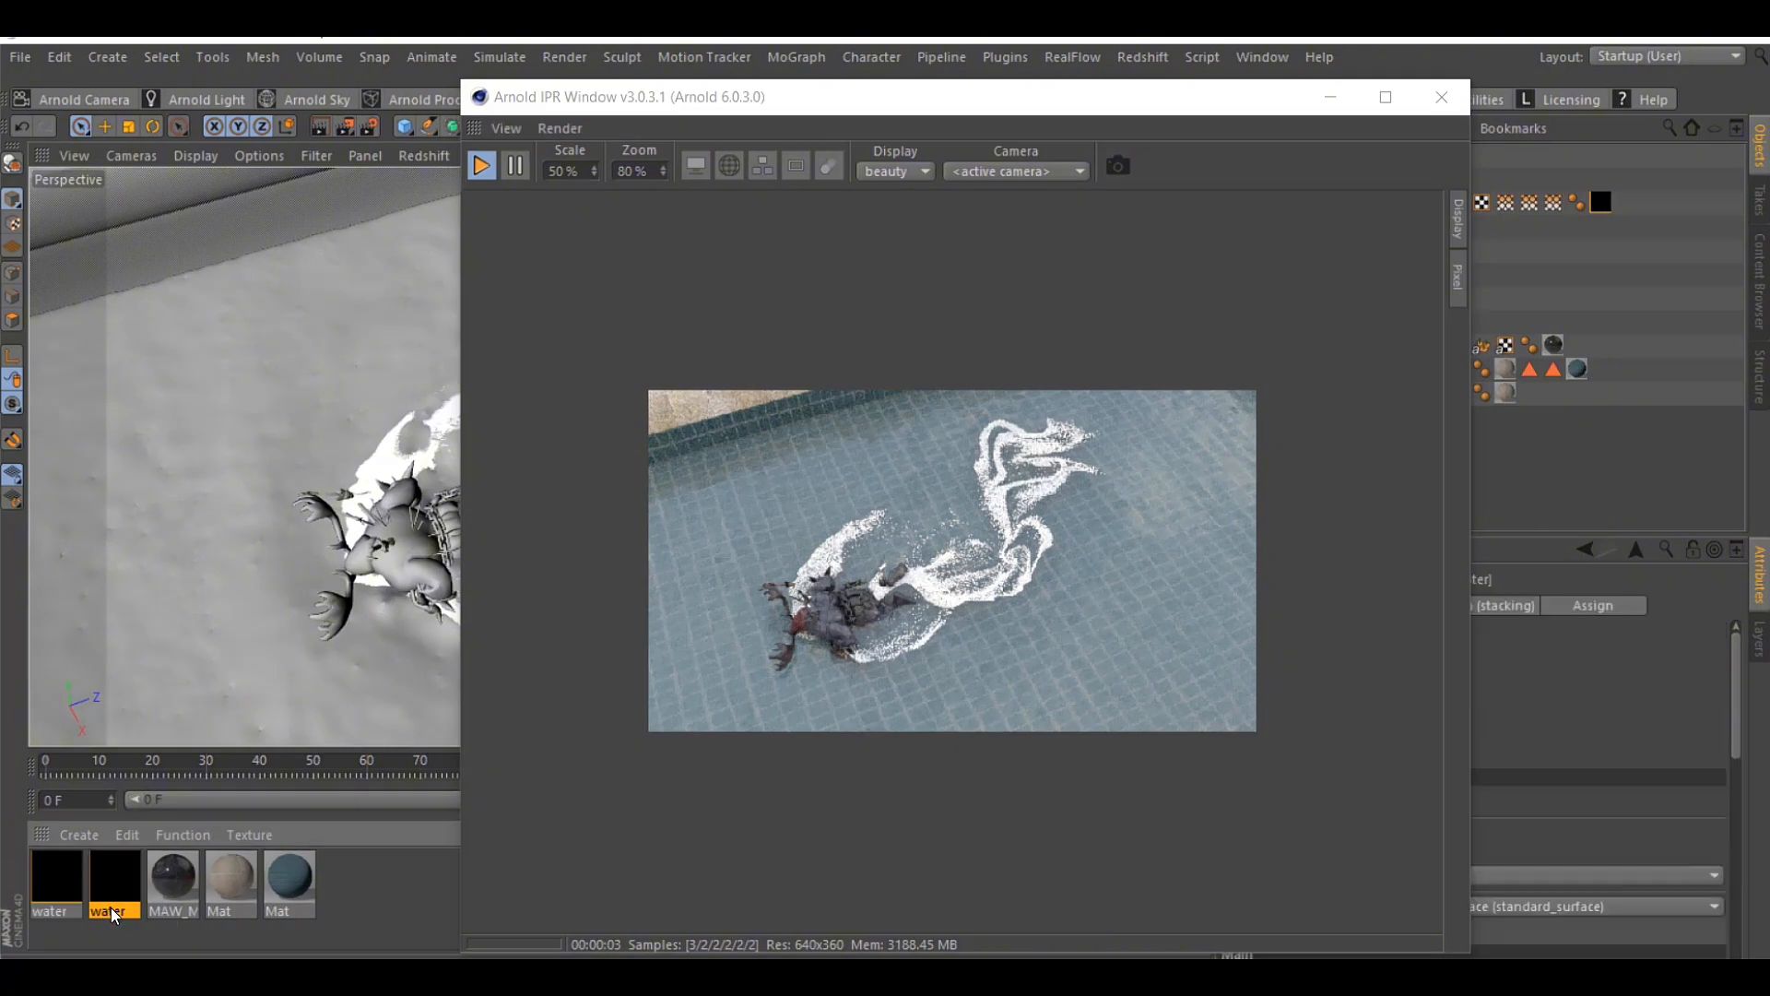
{"action": "double_click", "coordinate": [118, 912]}
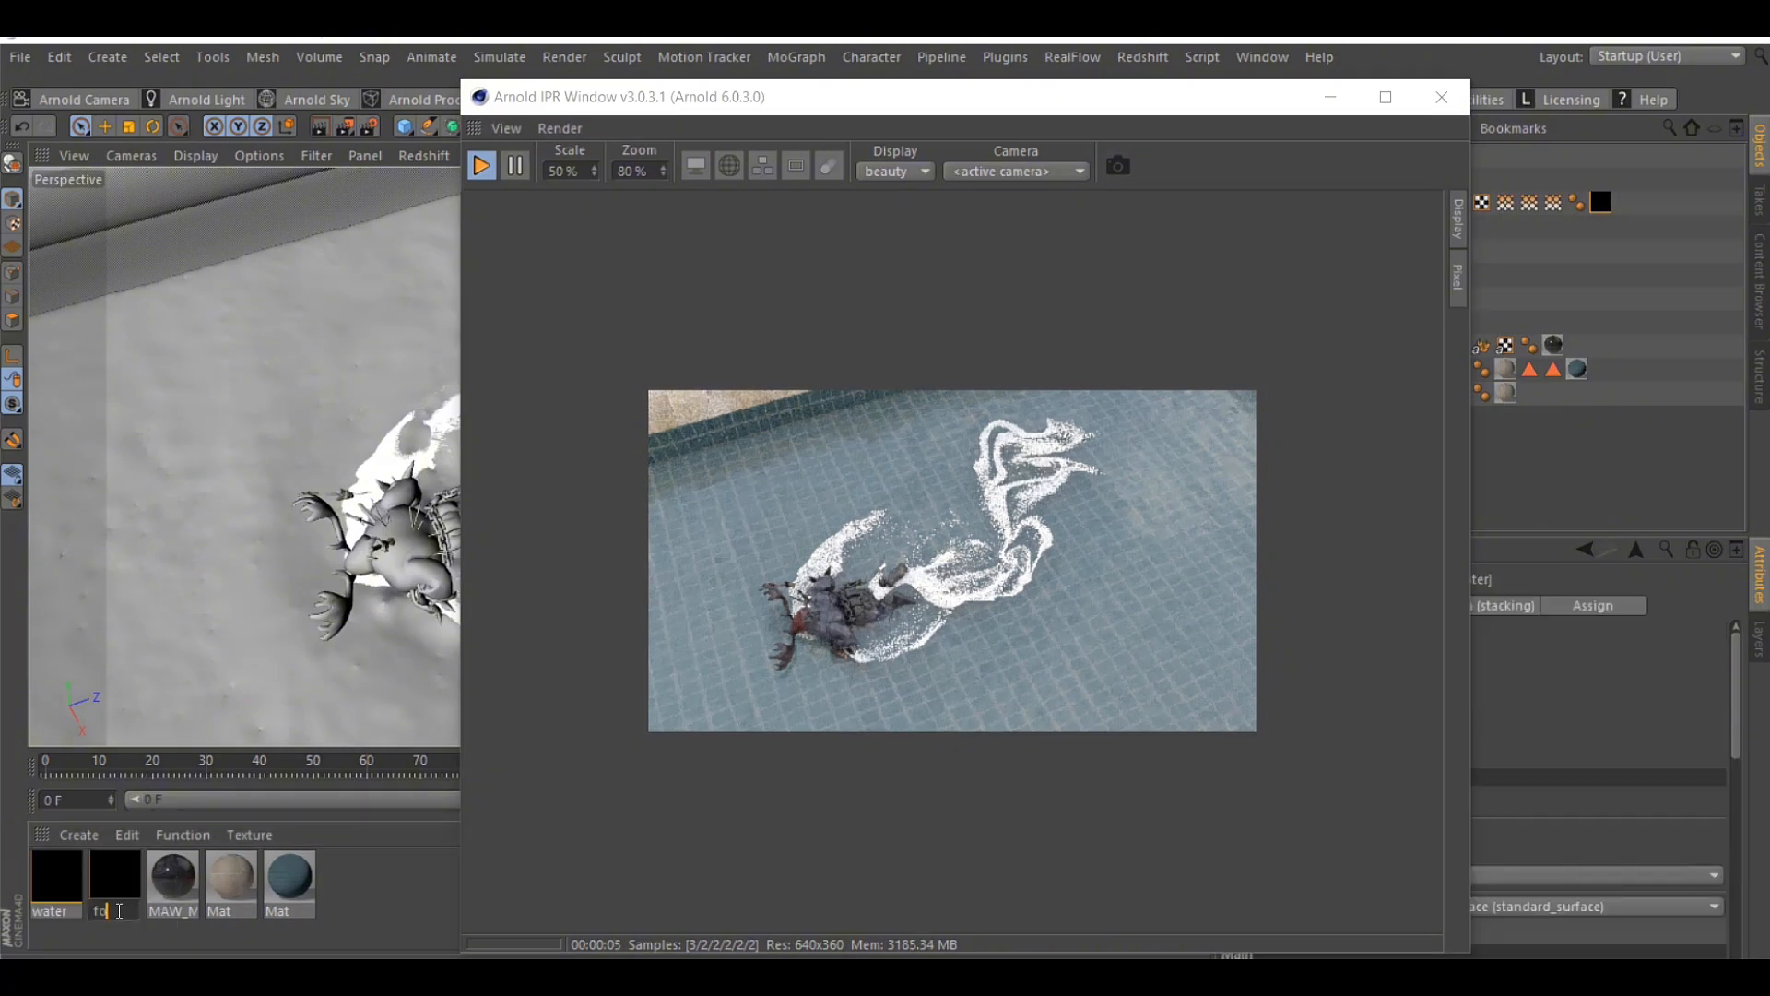
{"action": "type", "text": "foam"}
{"action": "key", "text": "Return"}
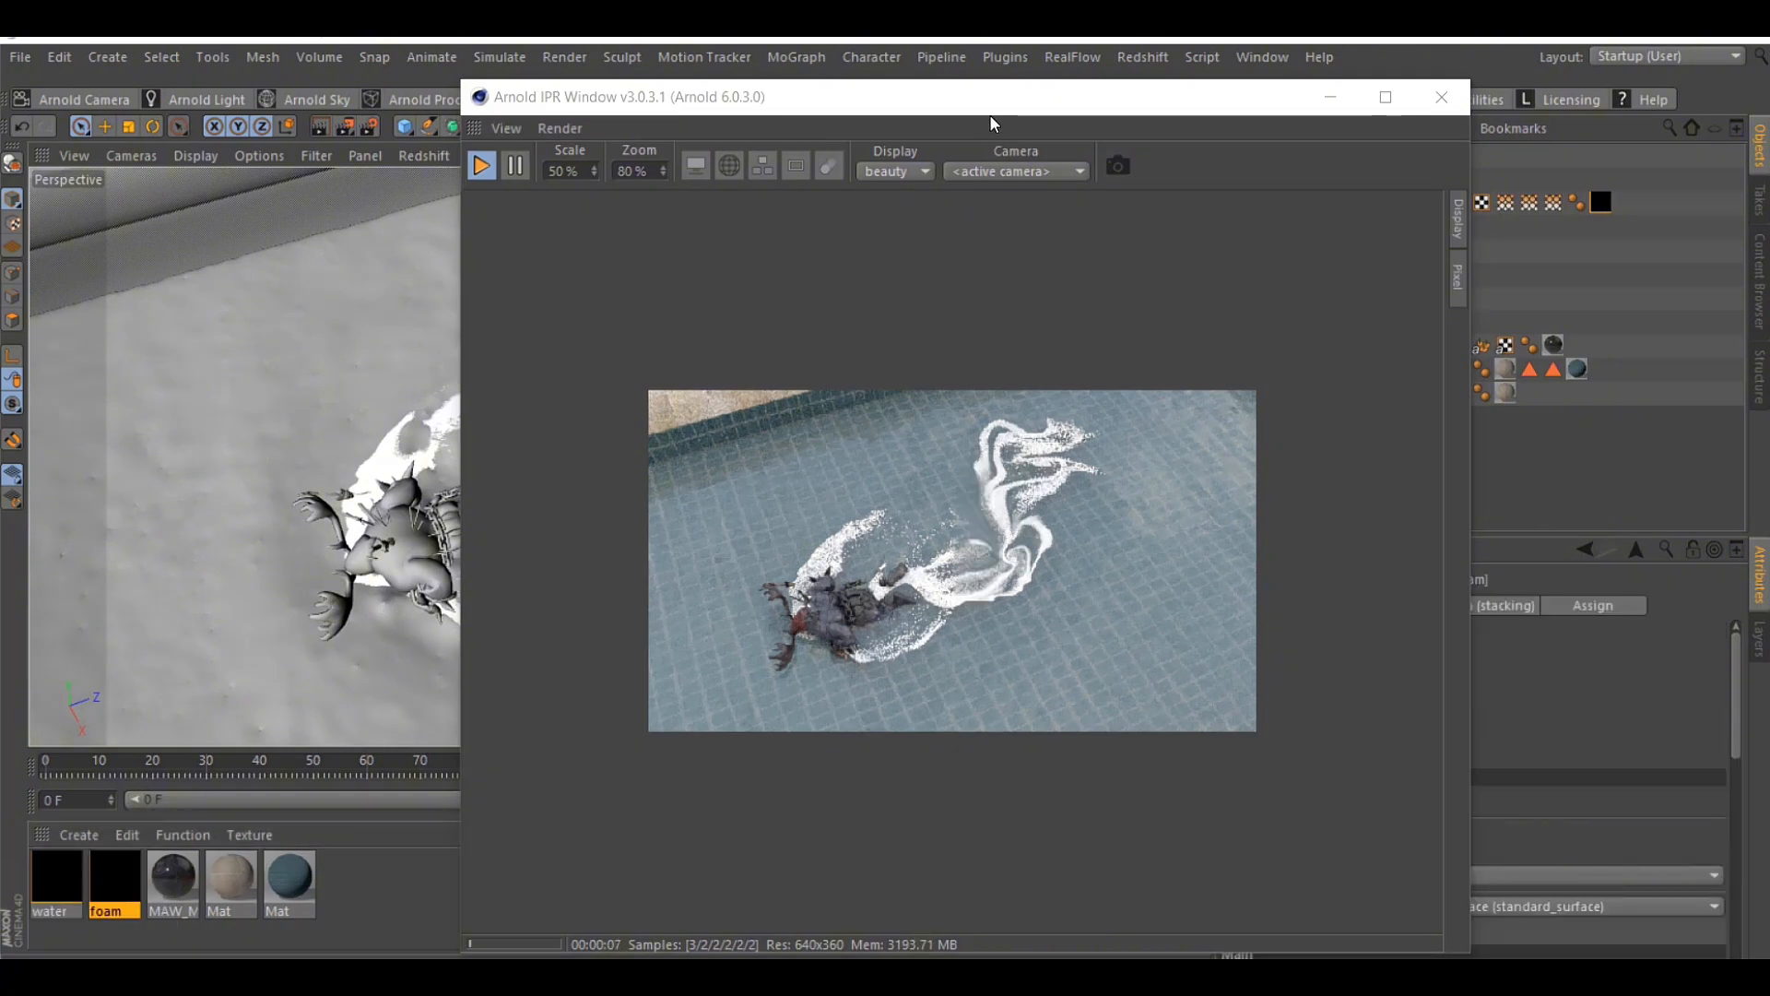
Assign the foam material to the foam object
{"action": "left_click_drag", "start_coordinate": [994, 103], "coordinate": [884, 389]}
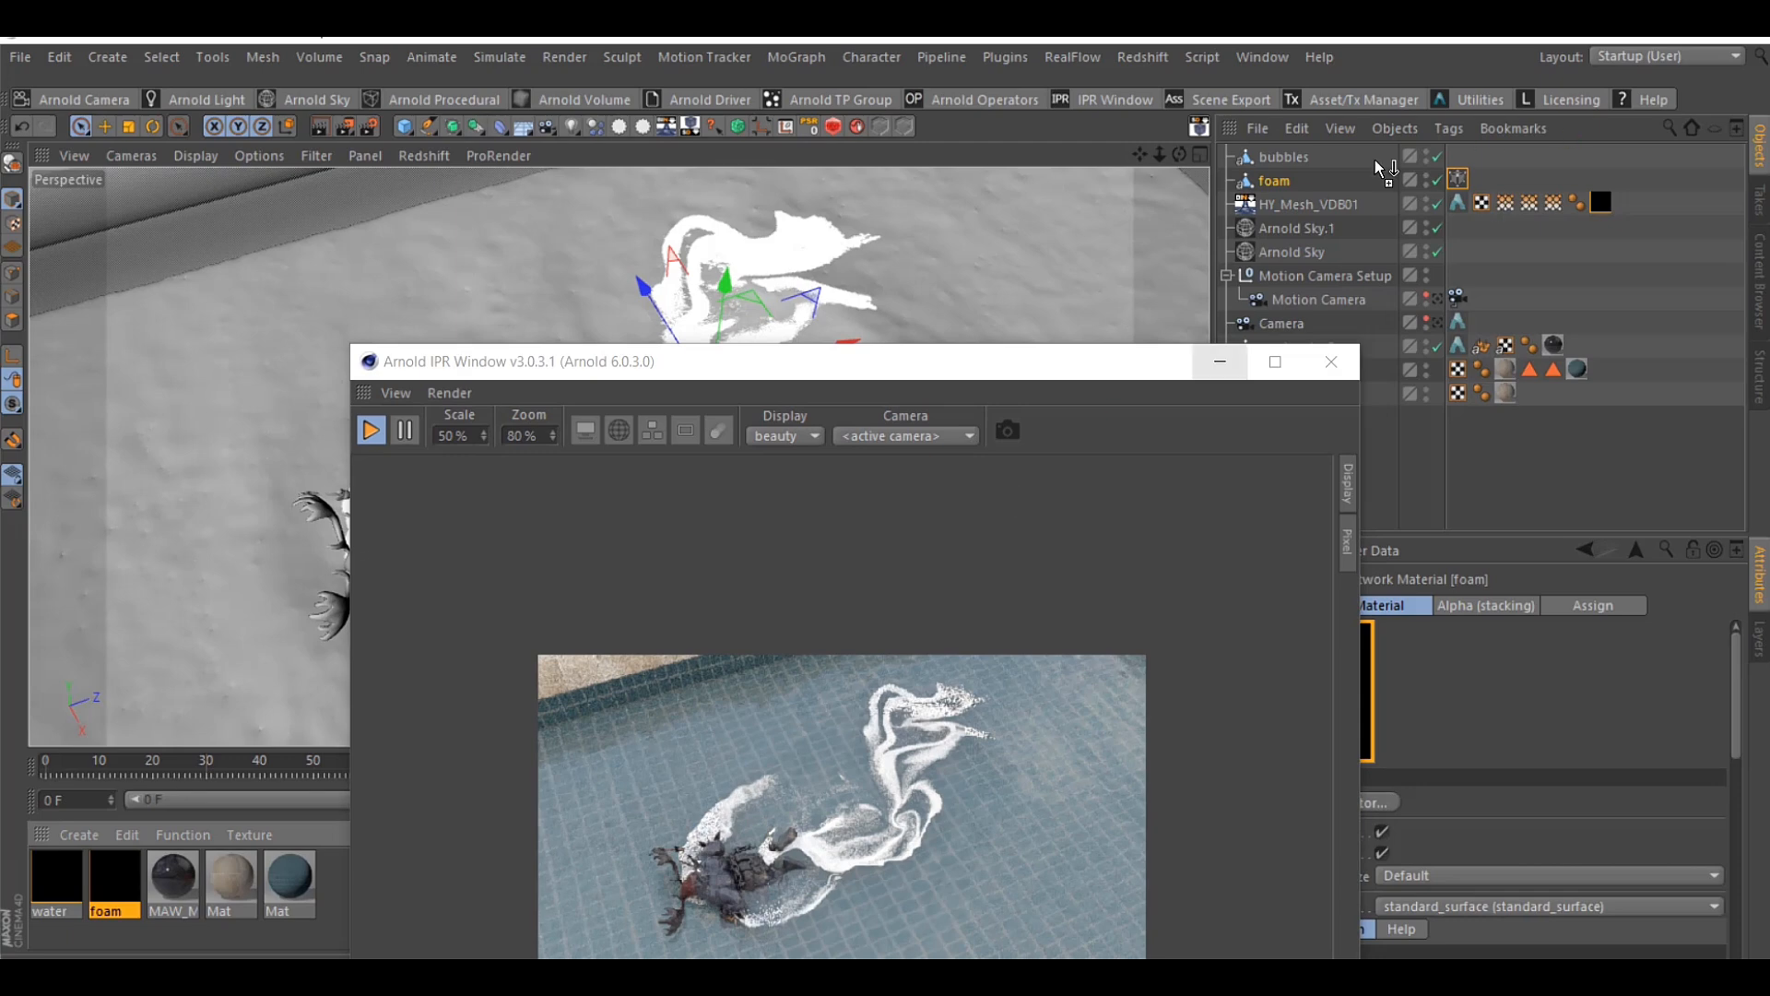
{"action": "left_click_drag", "start_coordinate": [1291, 178], "coordinate": [1290, 178]}
{"action": "left_click_drag", "start_coordinate": [1100, 362], "coordinate": [755, 152]}
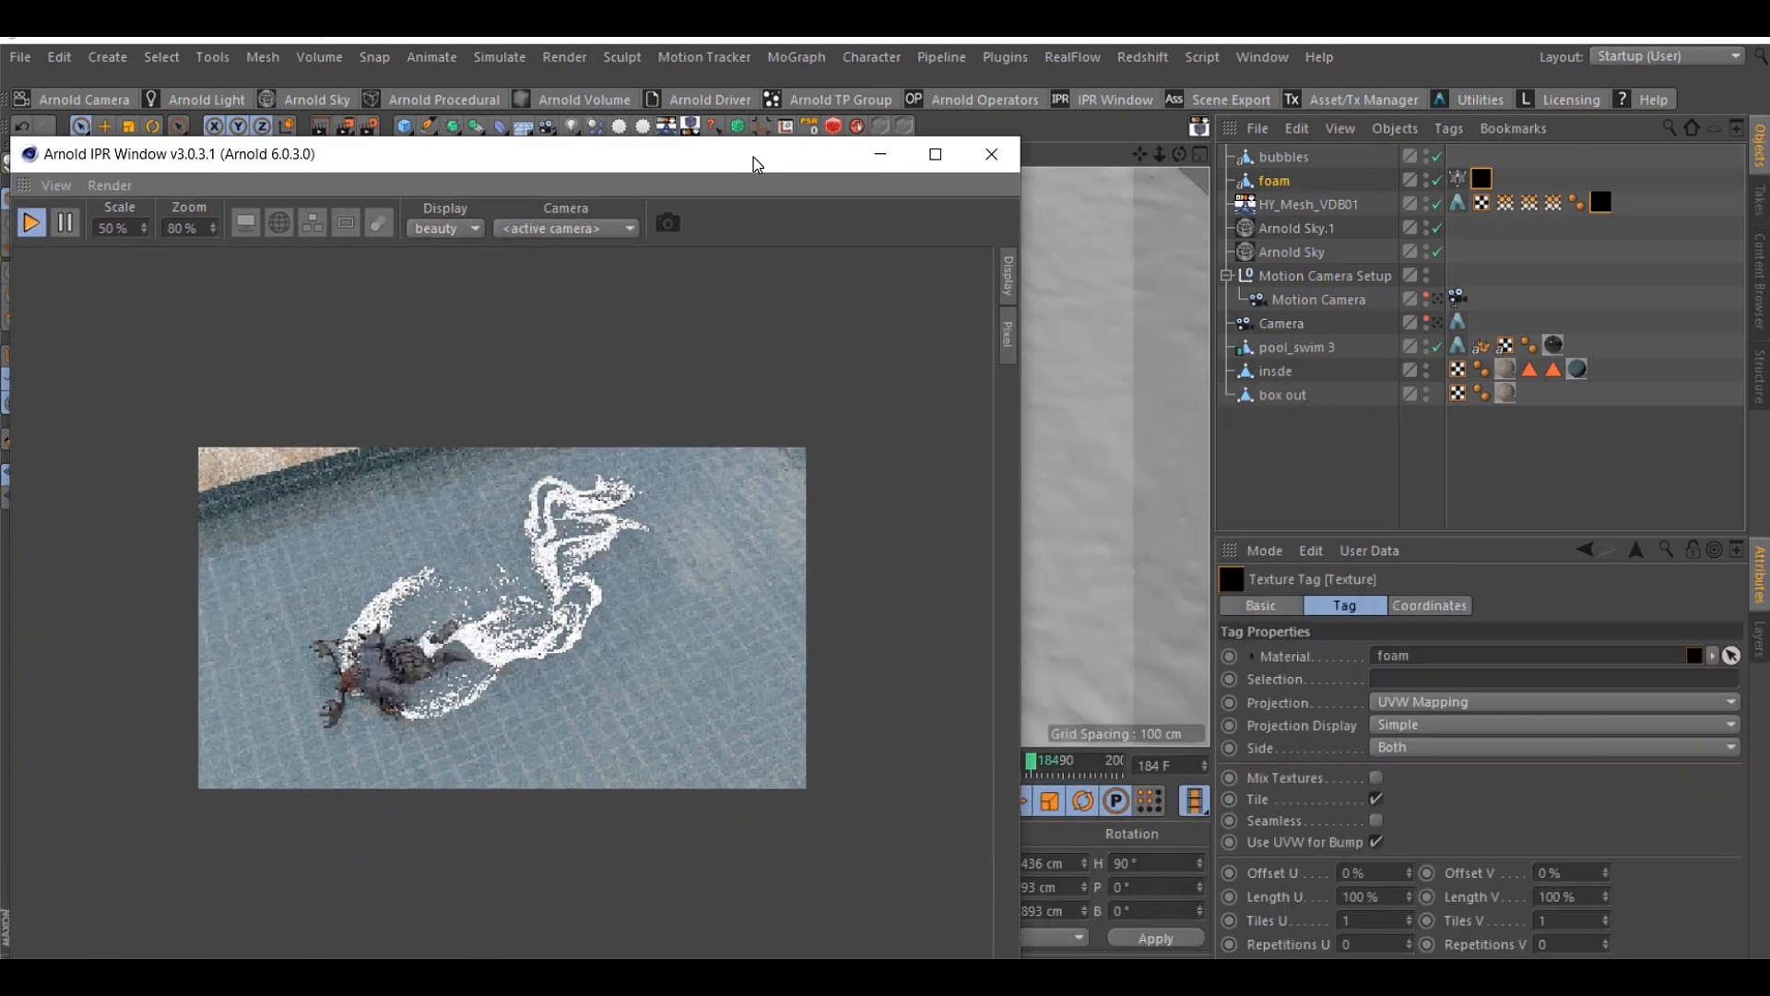
Review the foam's Arnold Mesh Particles settings and rendered look, and switch back to the Motion Camera view
{"action": "left_click", "coordinate": [1458, 178]}
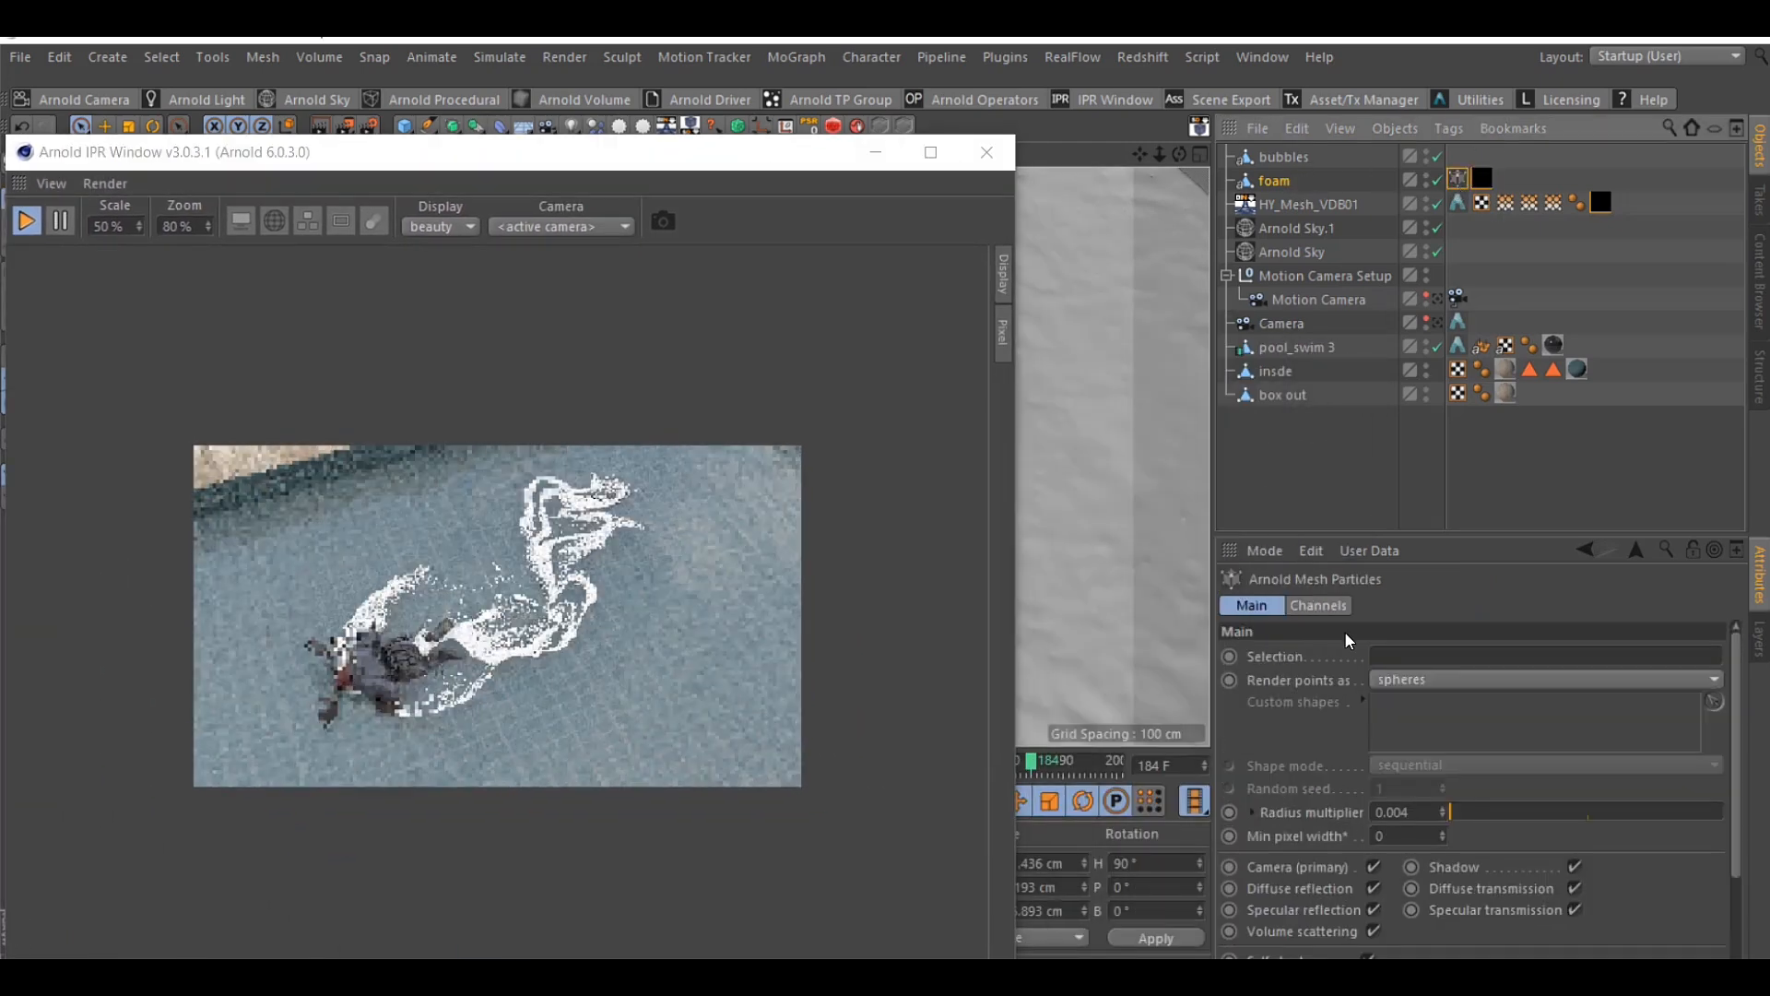
{"action": "scroll", "coordinate": [1306, 888], "scroll_direction": "down", "scroll_amount": 3}
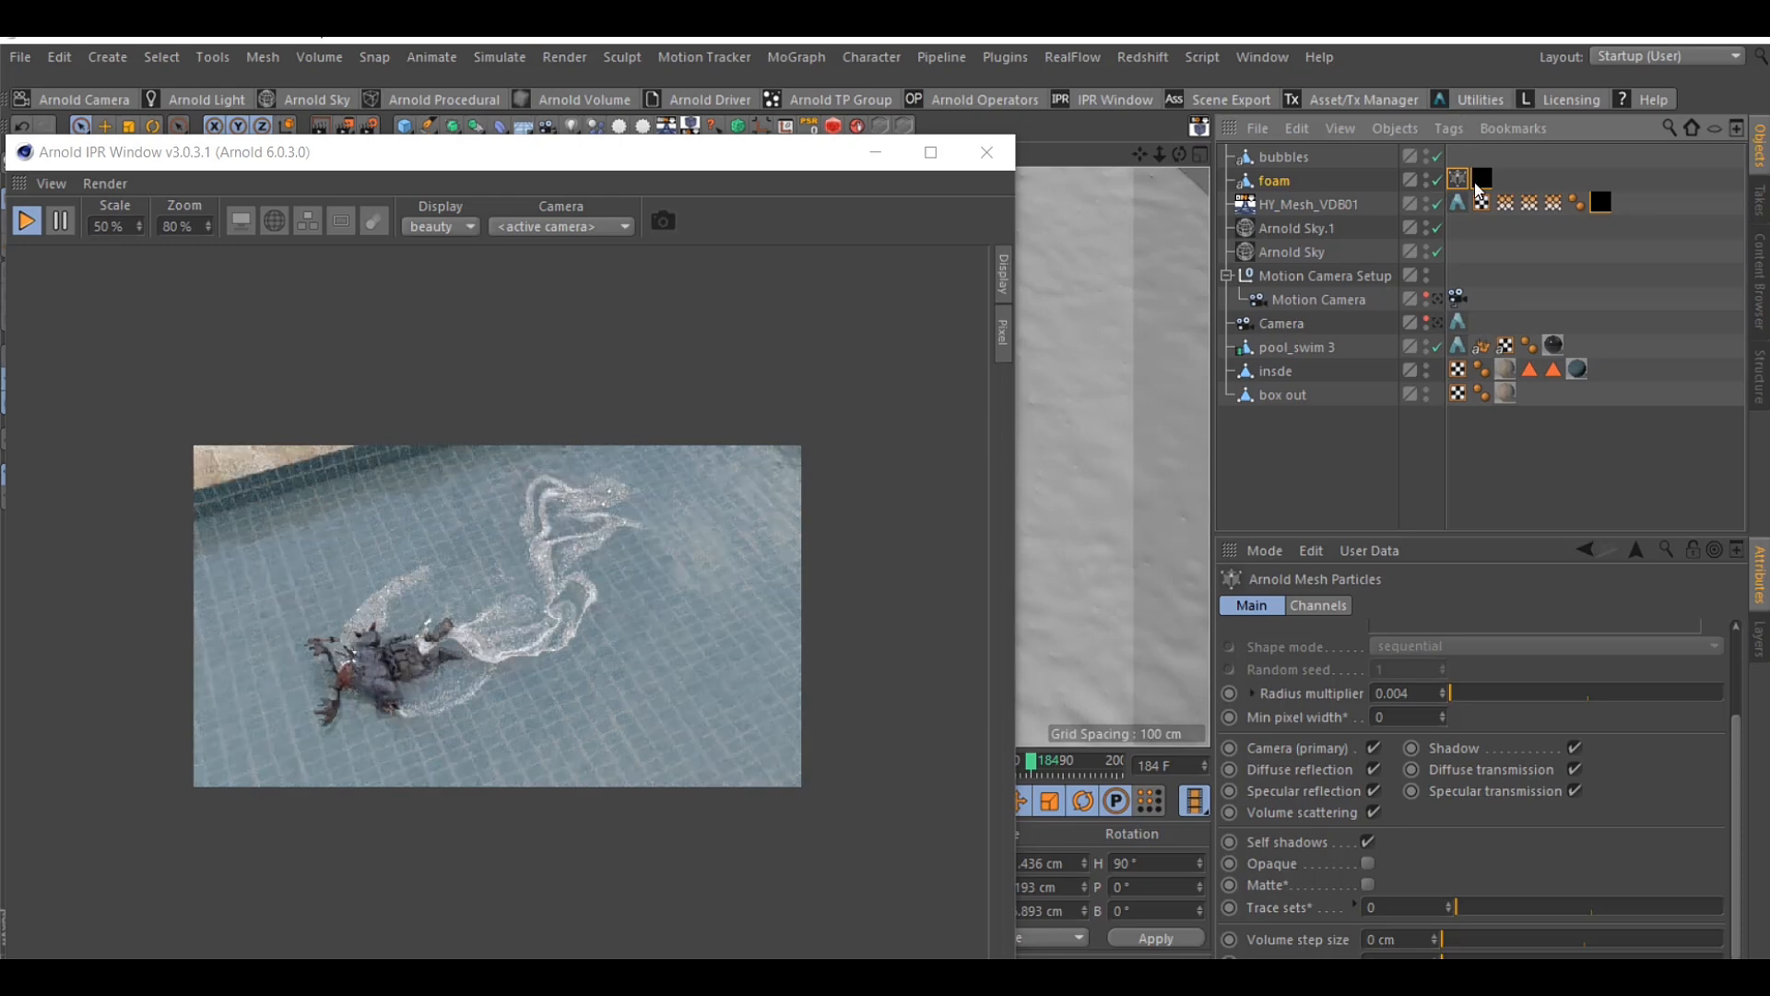
{"action": "left_click_drag", "start_coordinate": [593, 164], "coordinate": [818, 123]}
{"action": "scroll", "coordinate": [812, 575], "scroll_direction": "up", "scroll_amount": 3}
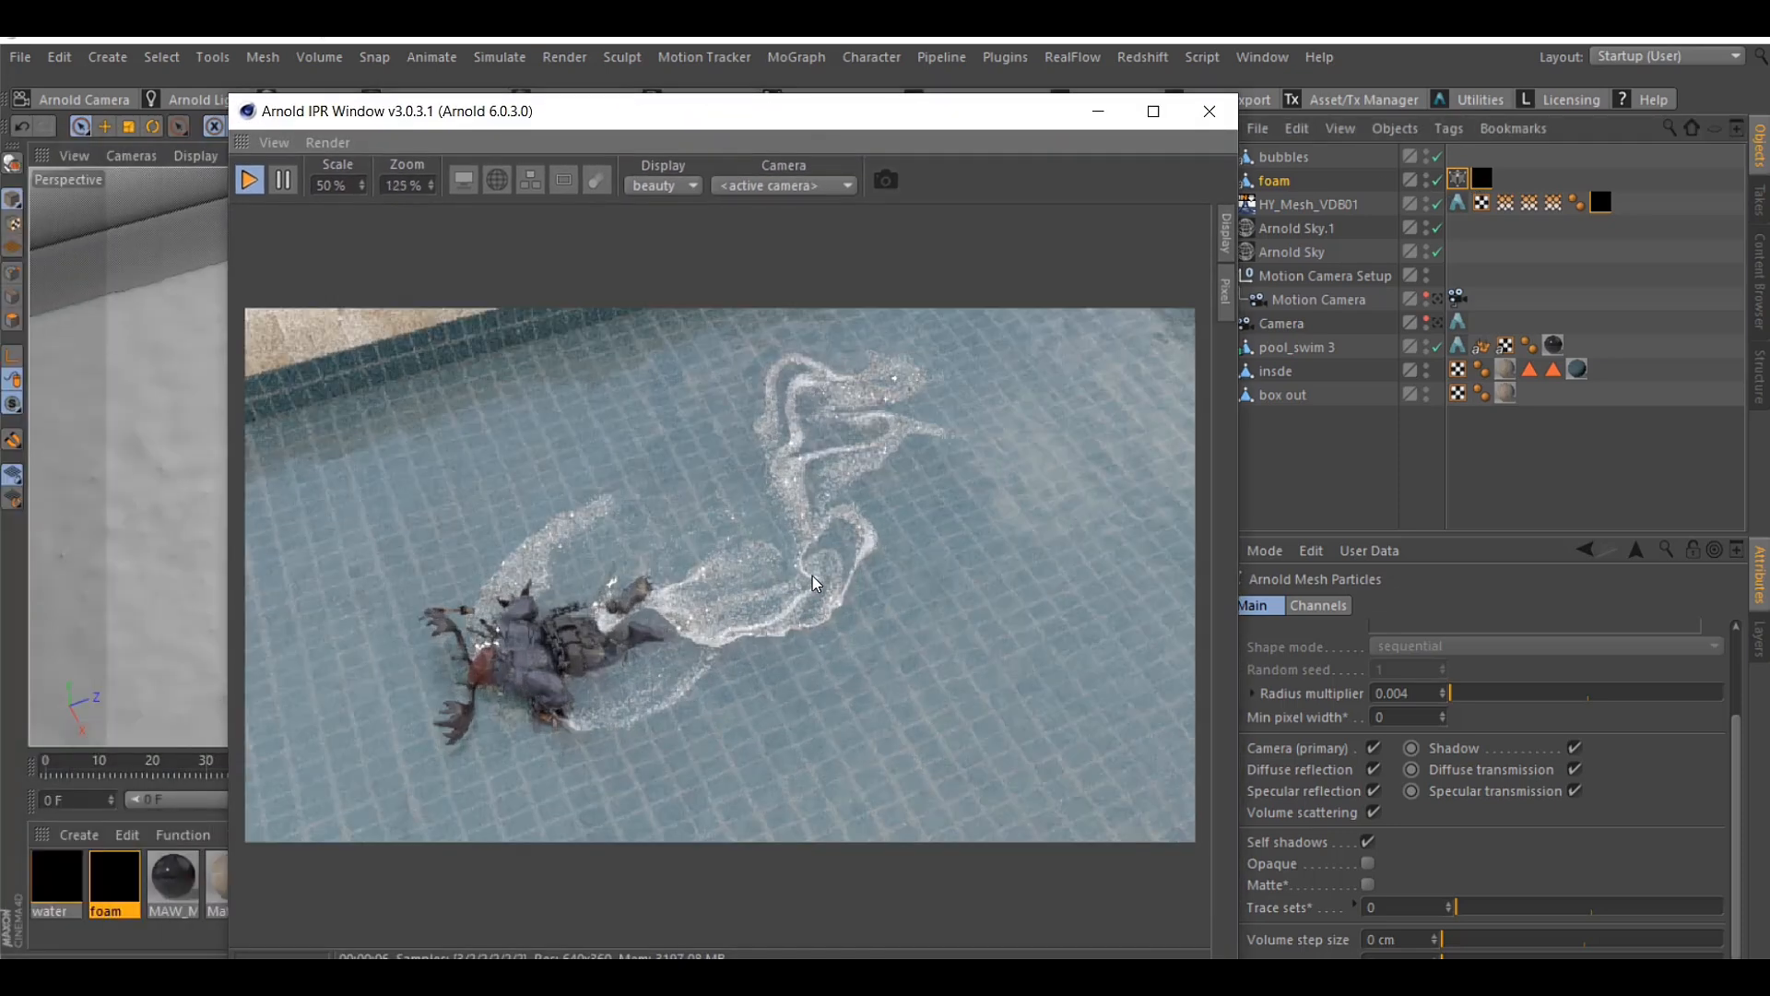
{"action": "scroll", "coordinate": [813, 581], "scroll_direction": "down", "scroll_amount": 3}
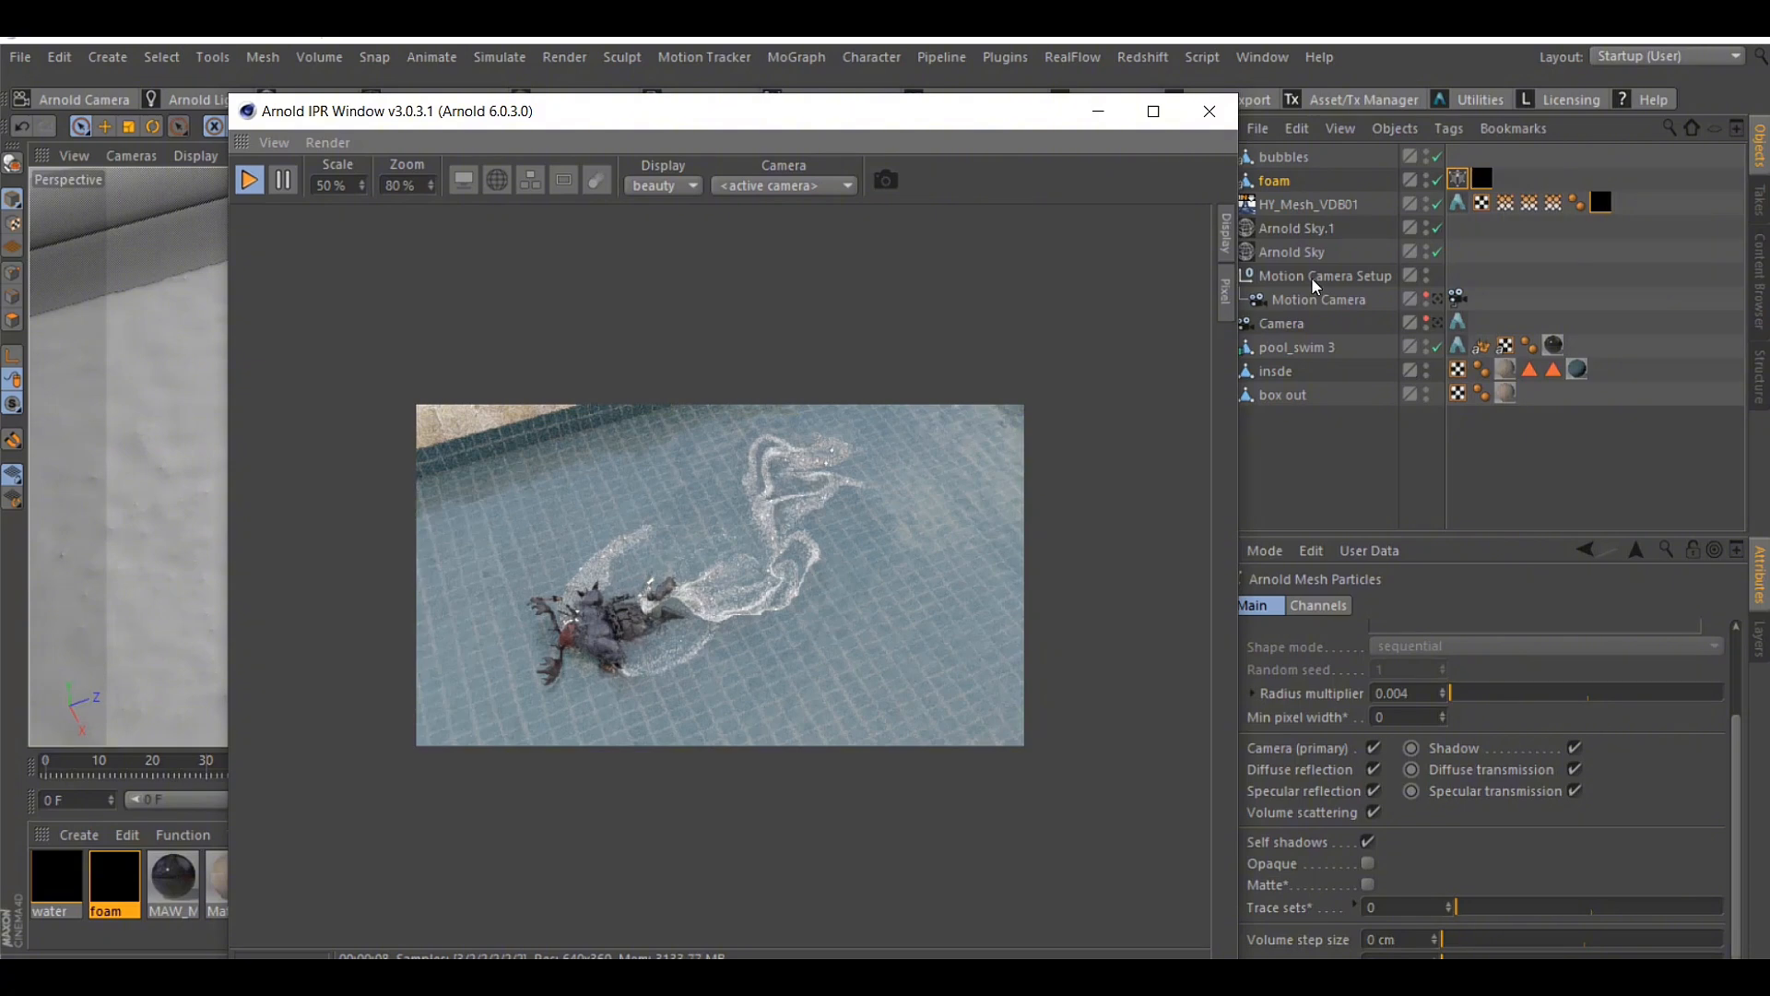
{"action": "left_click", "coordinate": [1435, 300]}
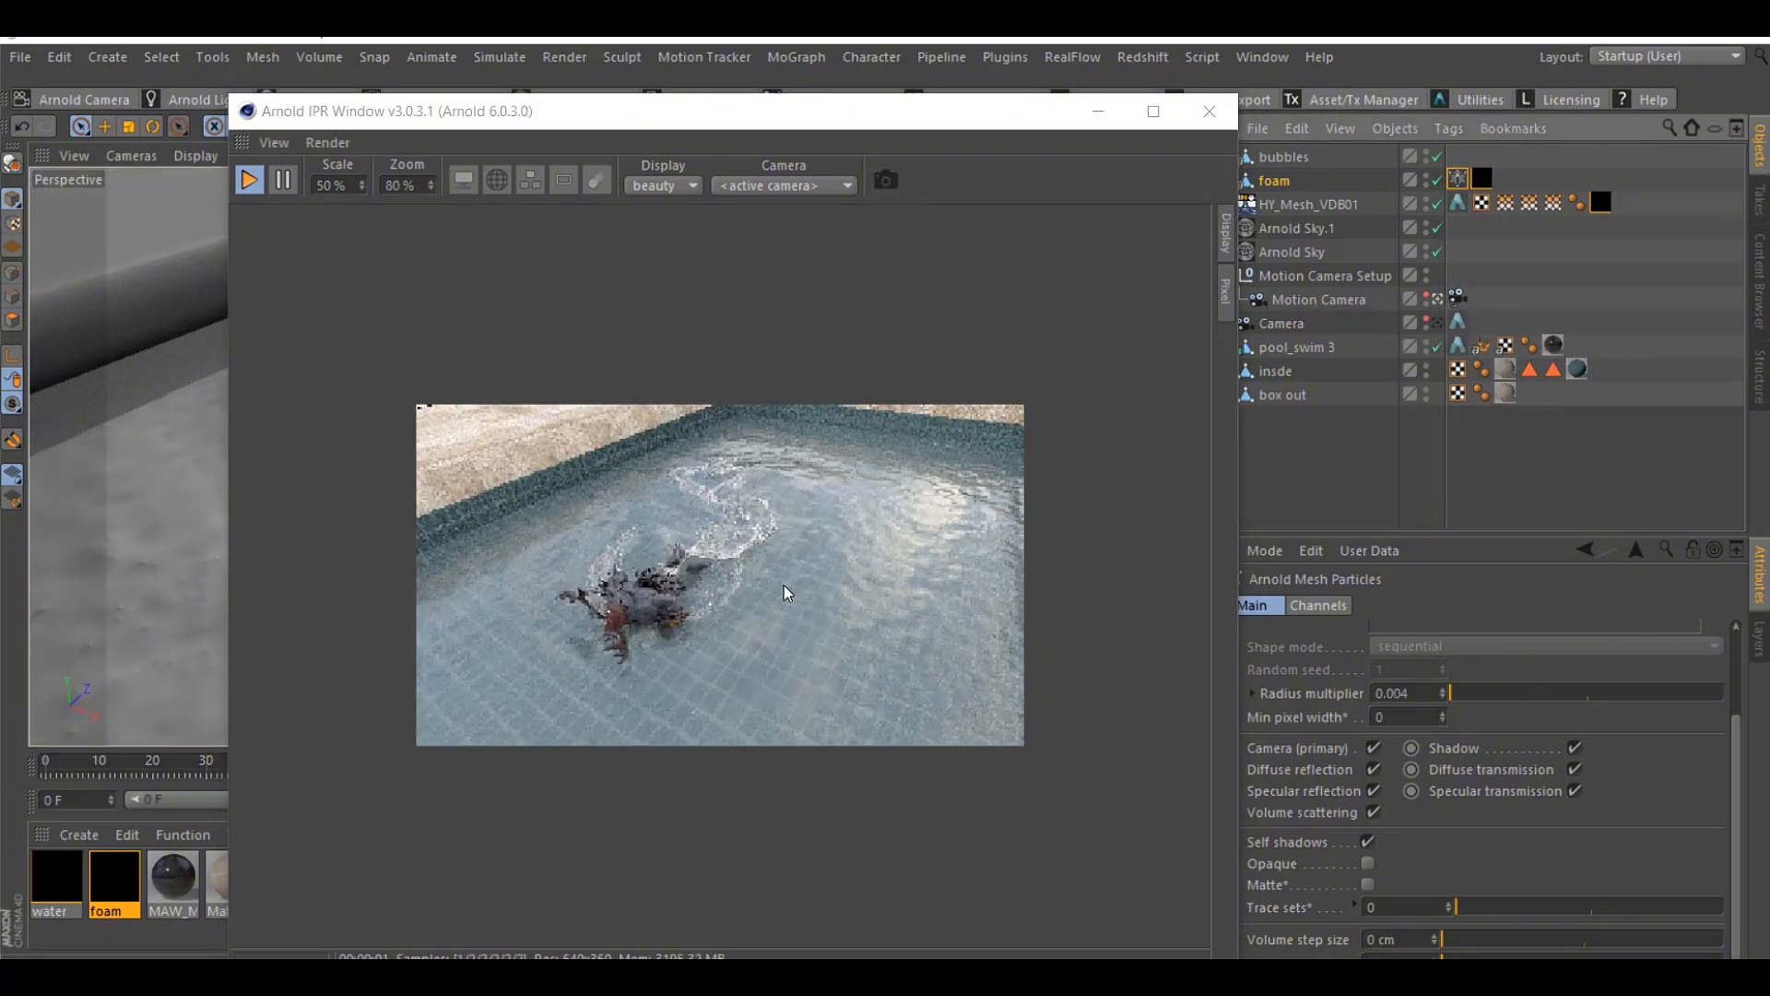
{"action": "scroll", "coordinate": [676, 574], "scroll_direction": "up", "scroll_amount": 1}
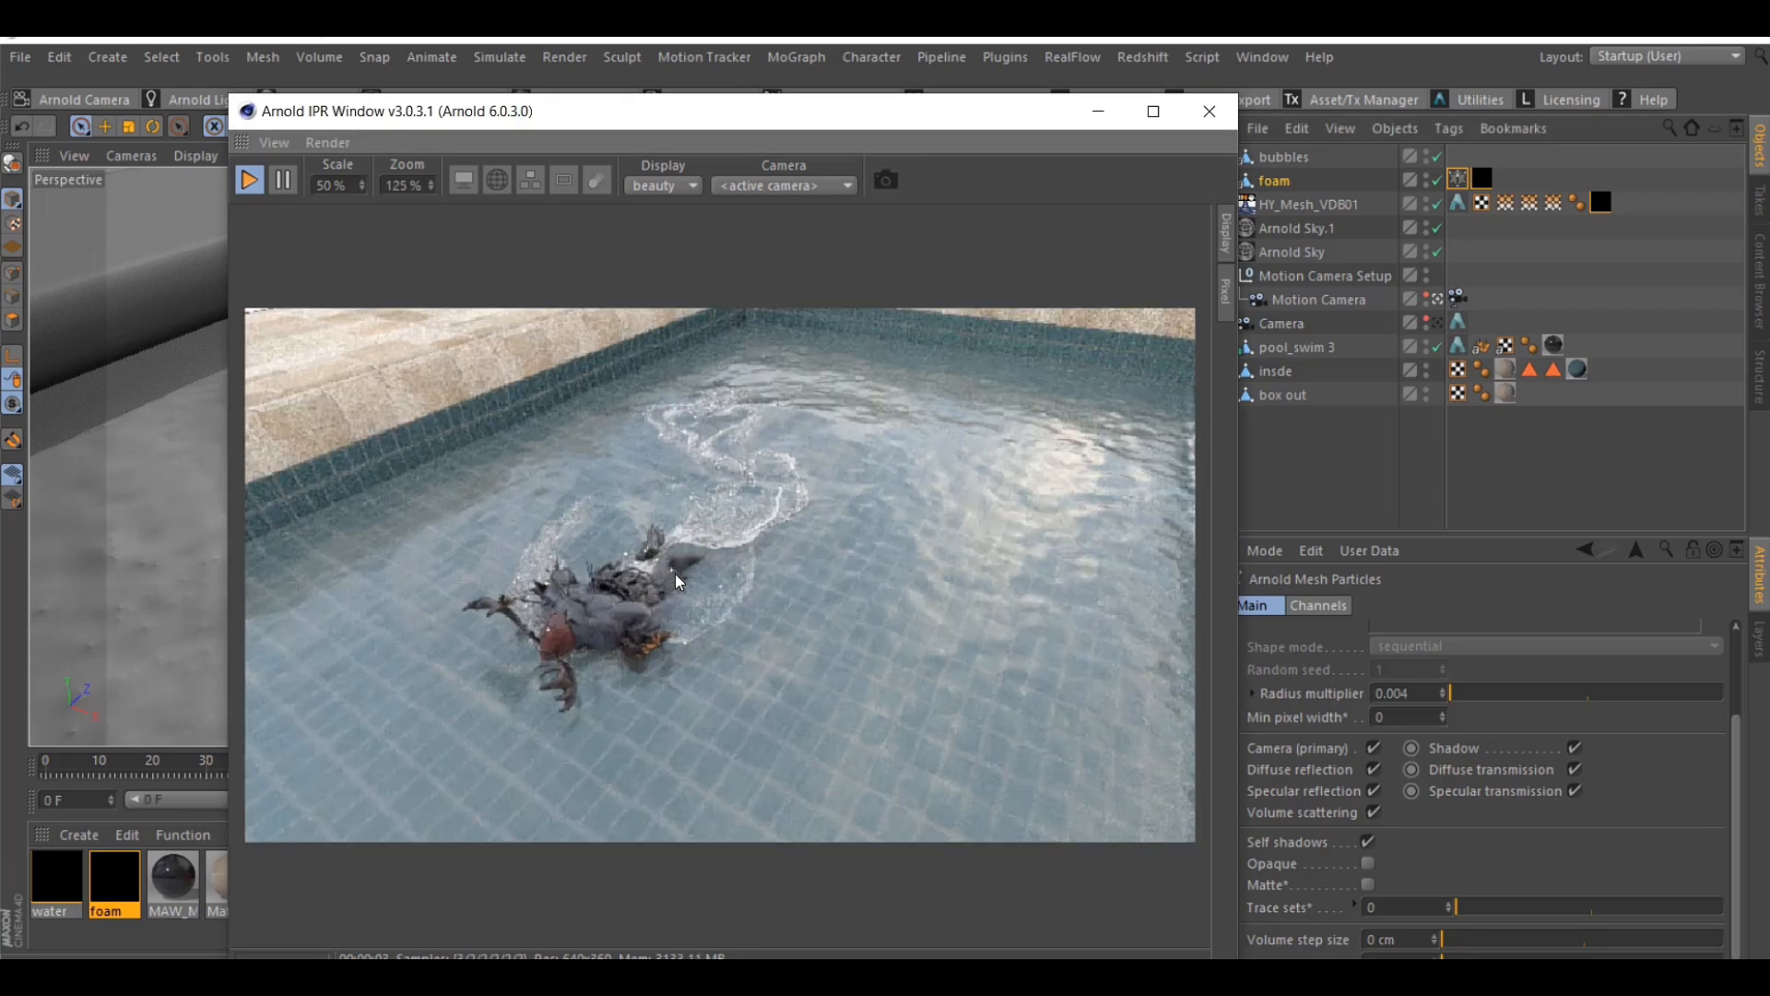
Raise the foam material's specular IOR to 2.27 and examine the foam around the swimmer in the enlarged IPR render
{"action": "double_click", "coordinate": [125, 878]}
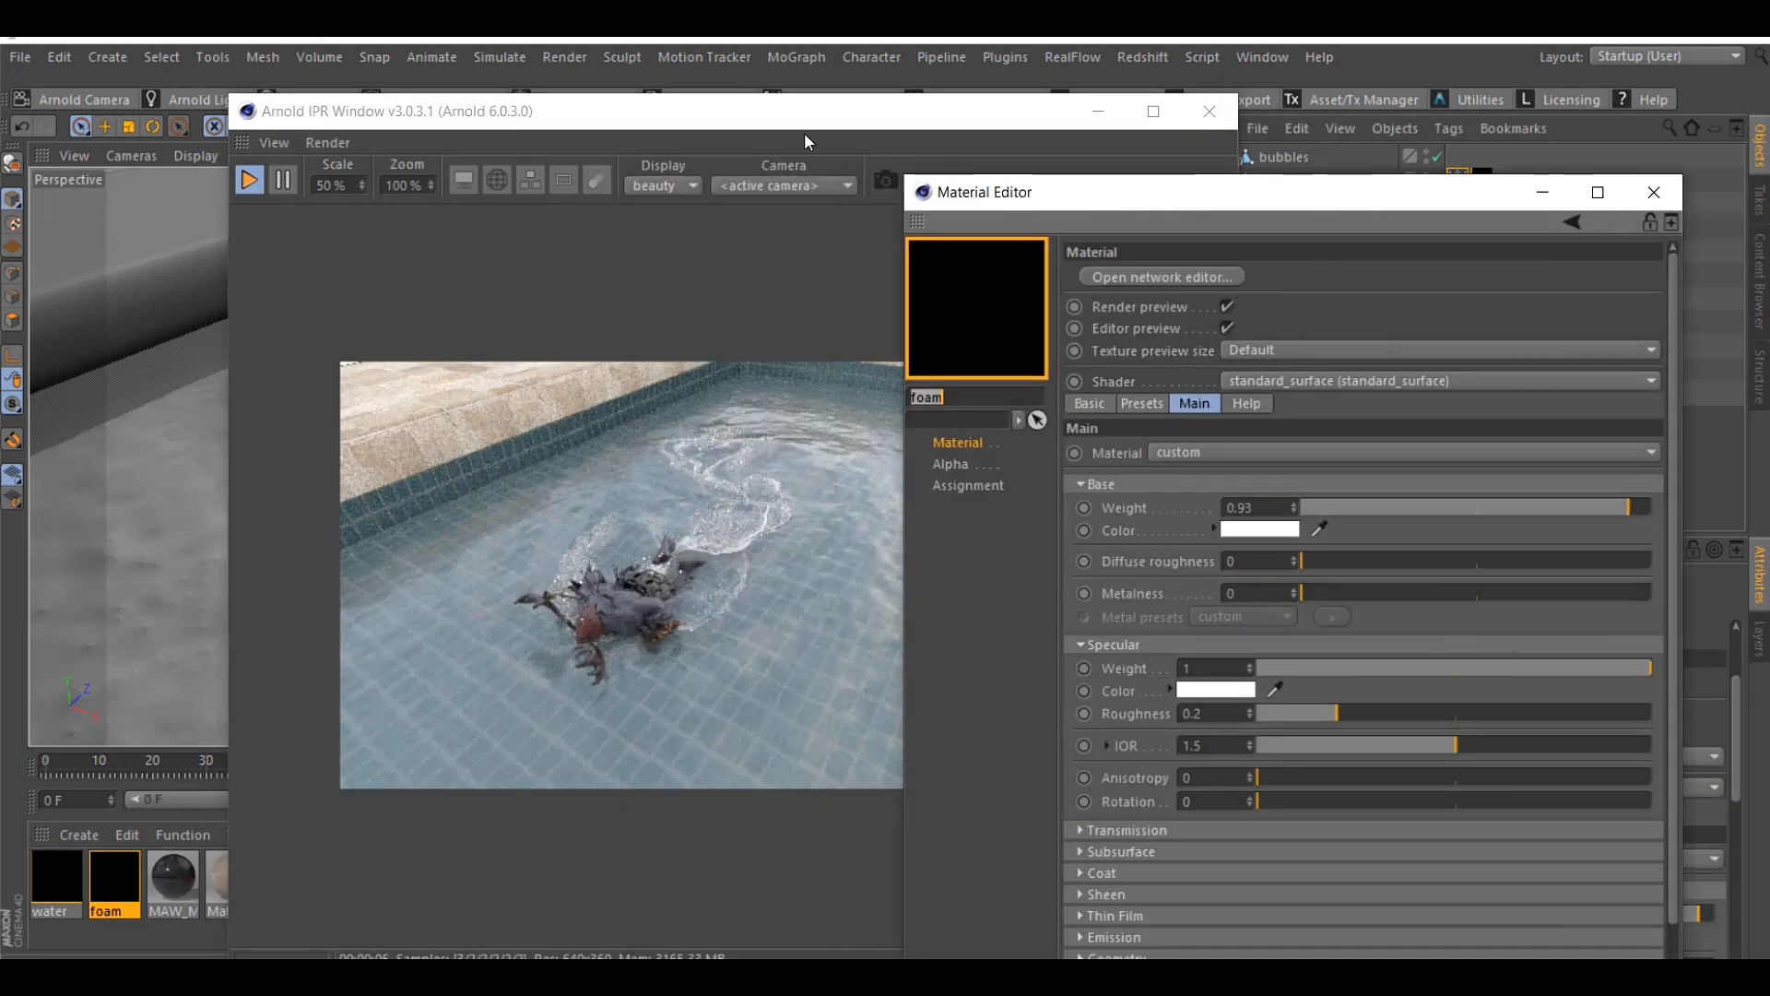
{"action": "left_click_drag", "start_coordinate": [804, 140], "coordinate": [495, 143]}
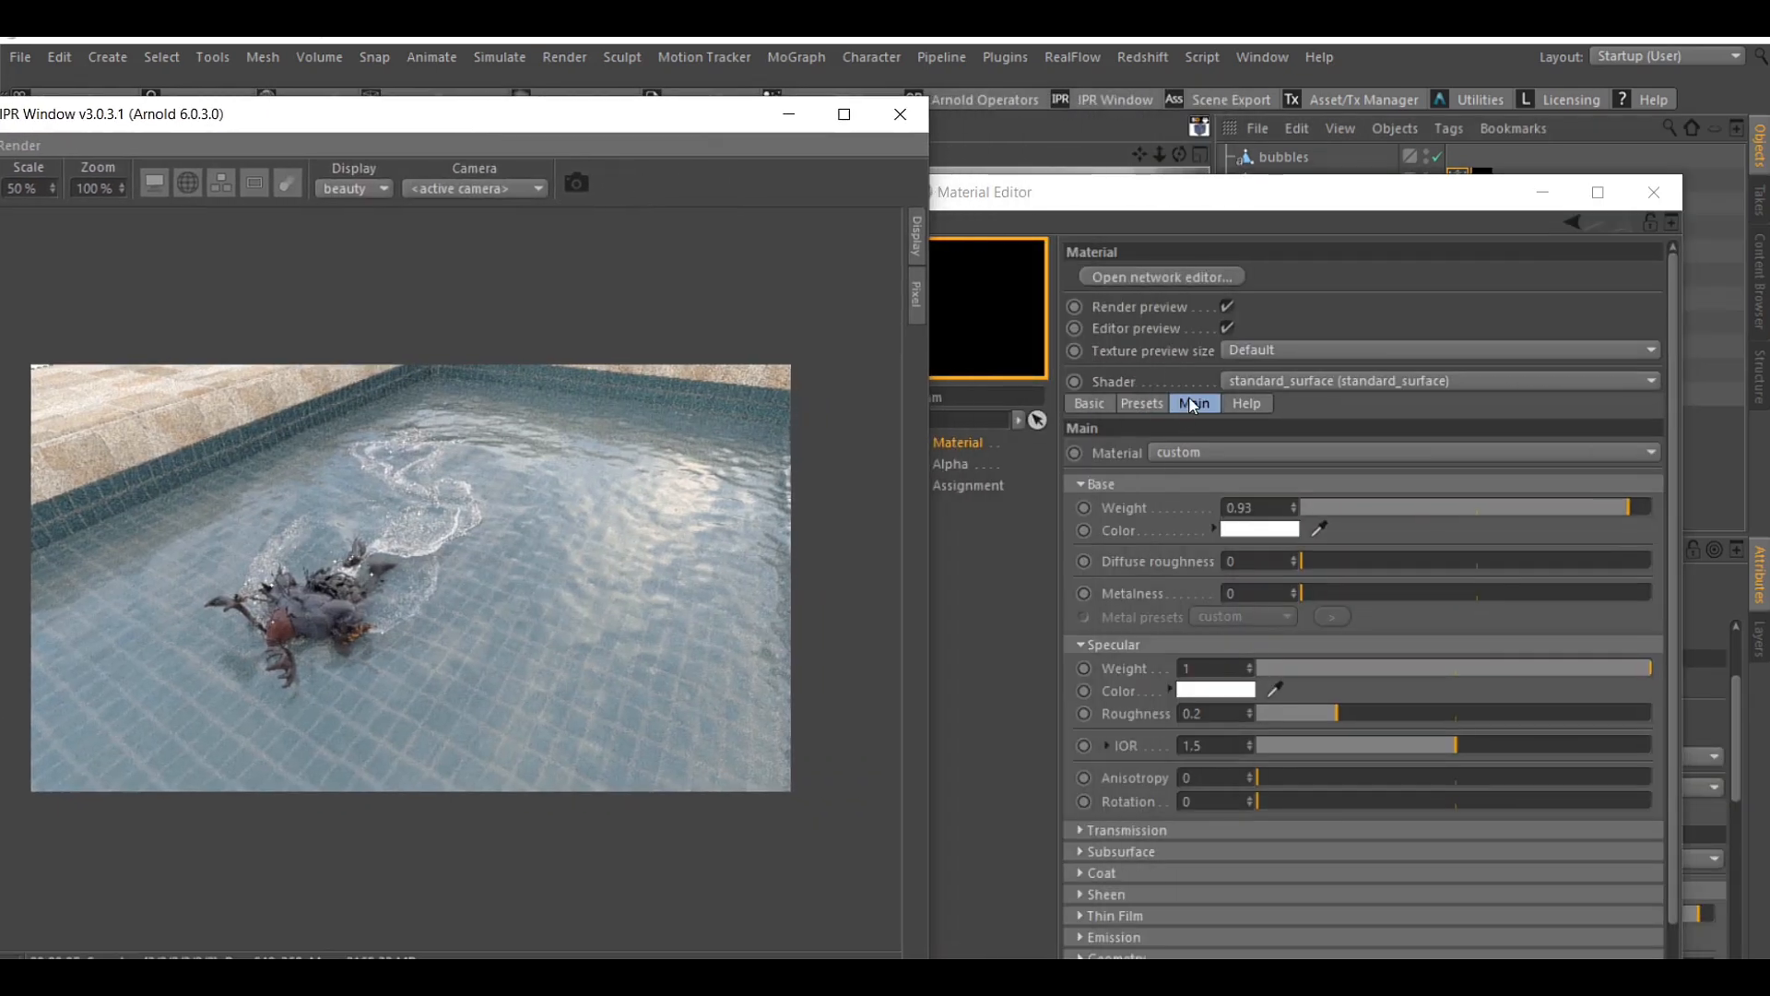
{"action": "left_click", "coordinate": [1245, 225]}
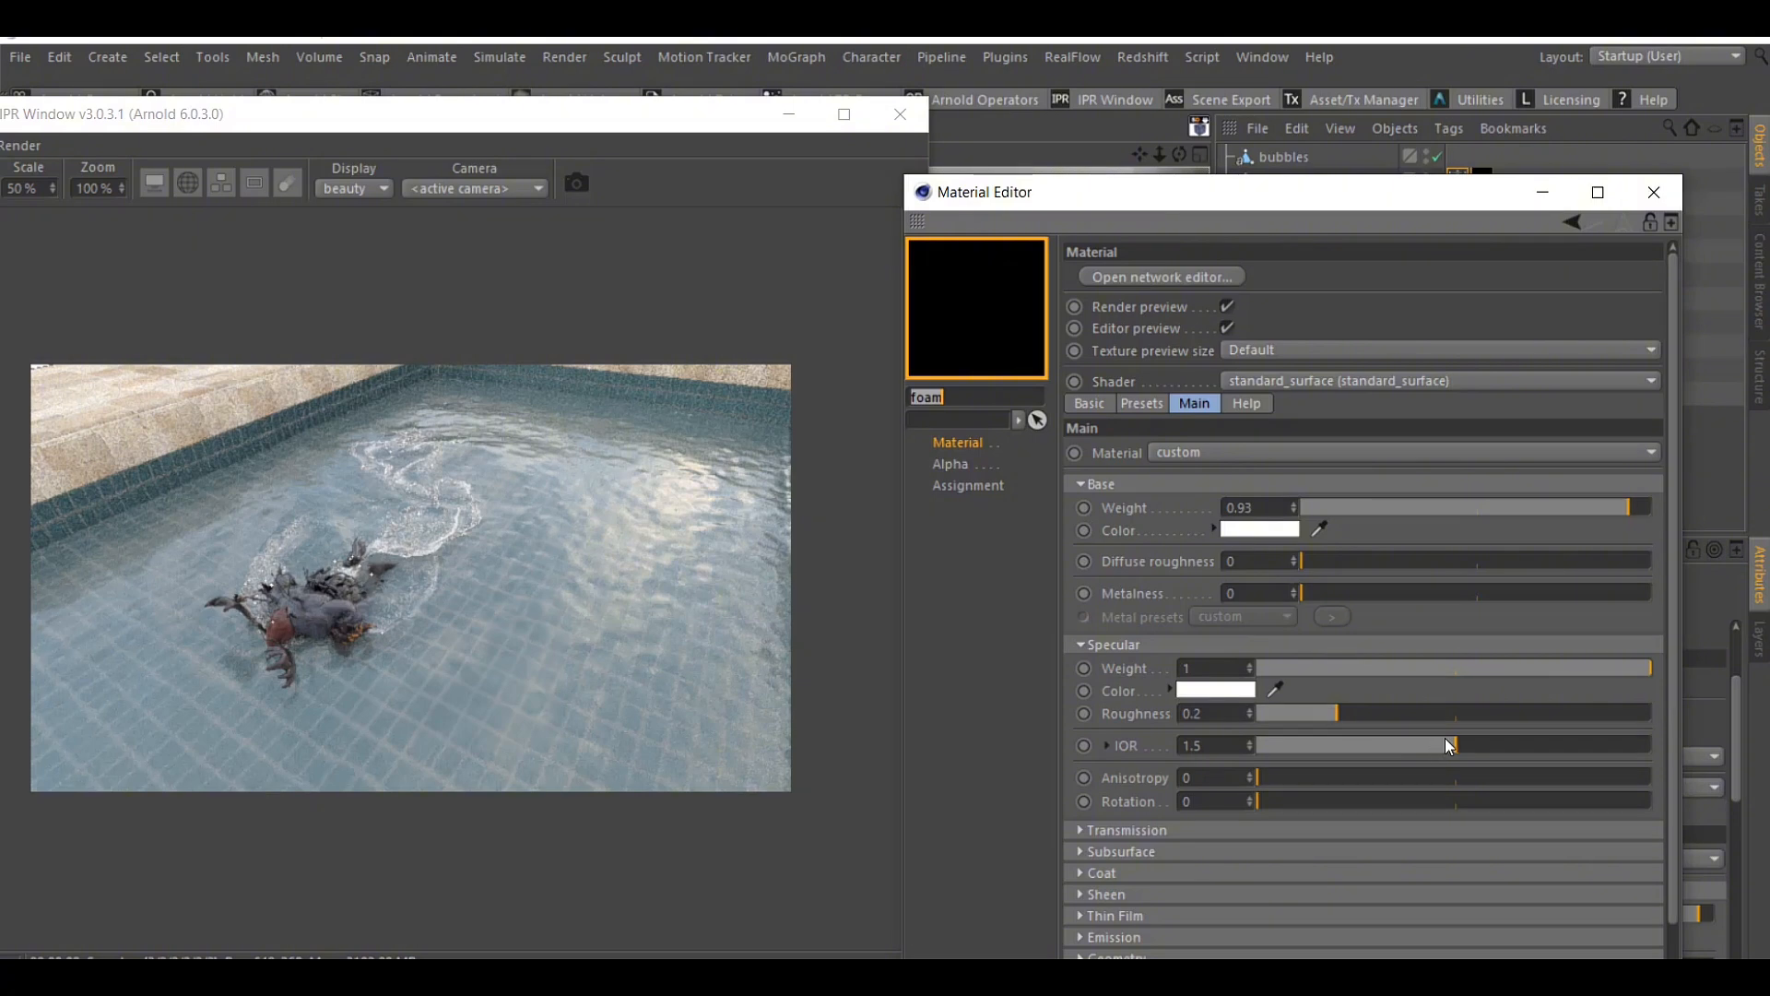
{"action": "left_click_drag", "start_coordinate": [1453, 745], "coordinate": [1552, 750]}
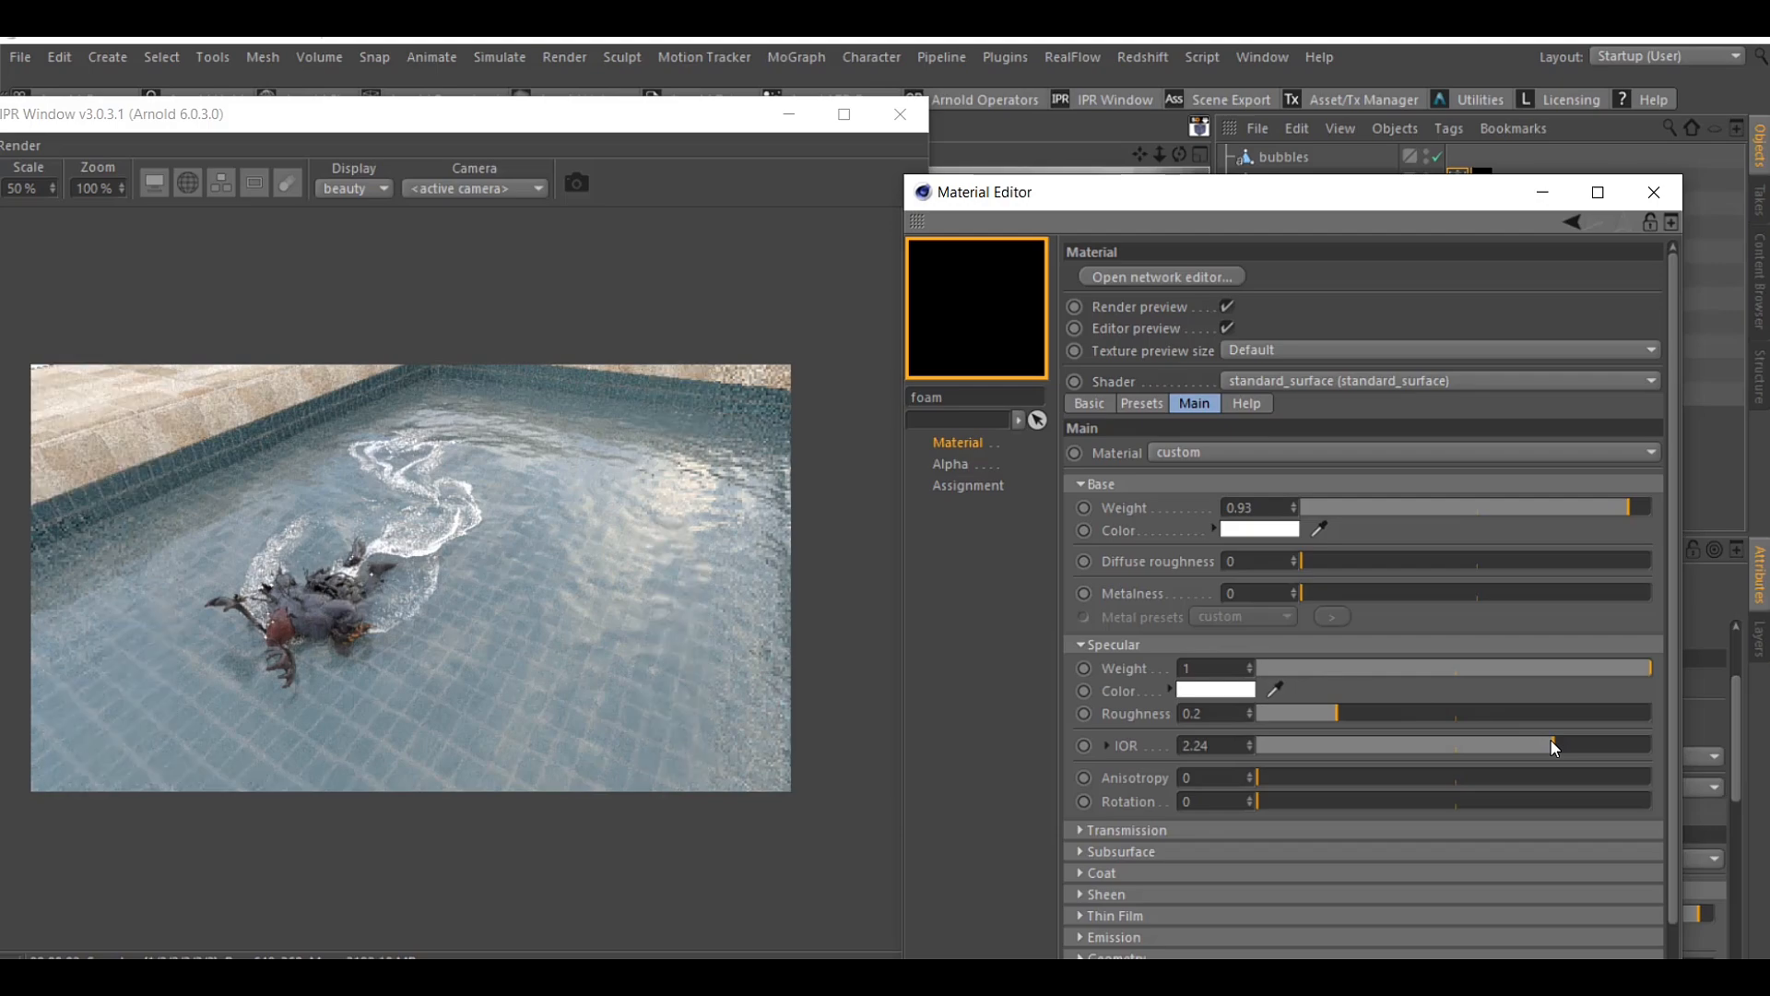
{"action": "mouse_move", "coordinate": [1551, 743]}
{"action": "left_mouse_down"}
{"action": "mouse_move", "coordinate": [1358, 748]}
{"action": "mouse_move", "coordinate": [1557, 745]}
{"action": "left_mouse_up"}
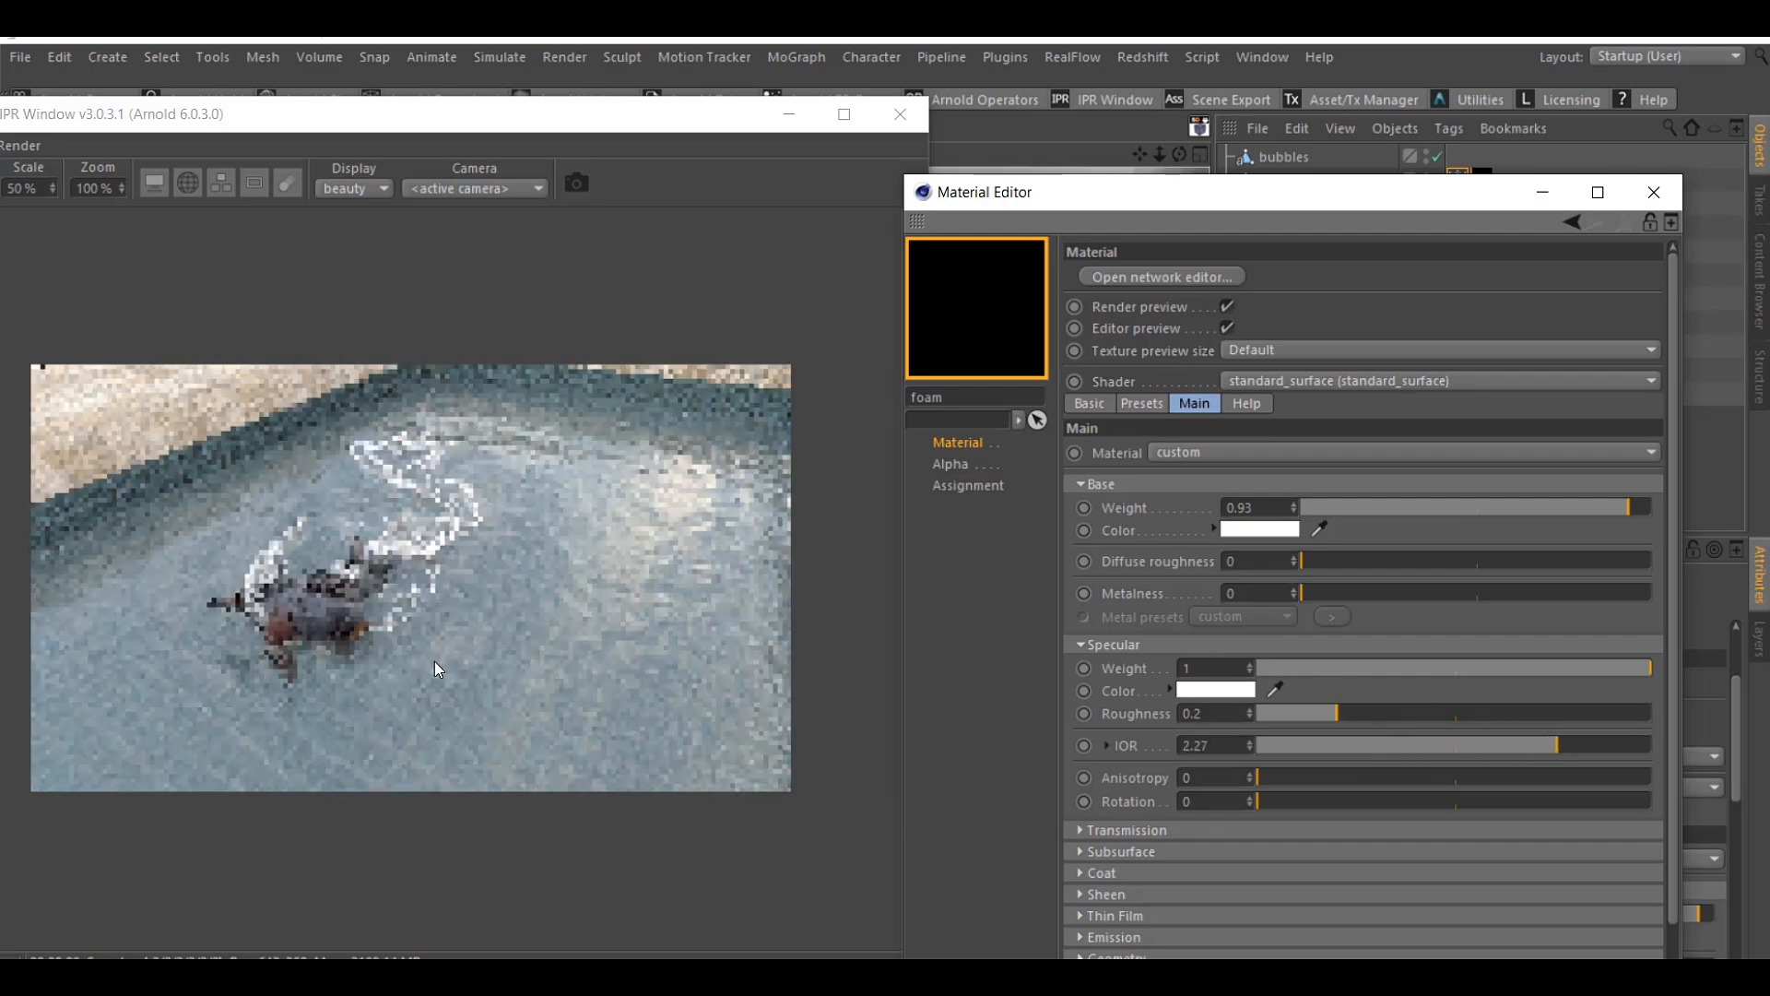
{"action": "left_click", "coordinate": [314, 594]}
{"action": "scroll", "coordinate": [314, 594], "scroll_direction": "up", "scroll_amount": 3}
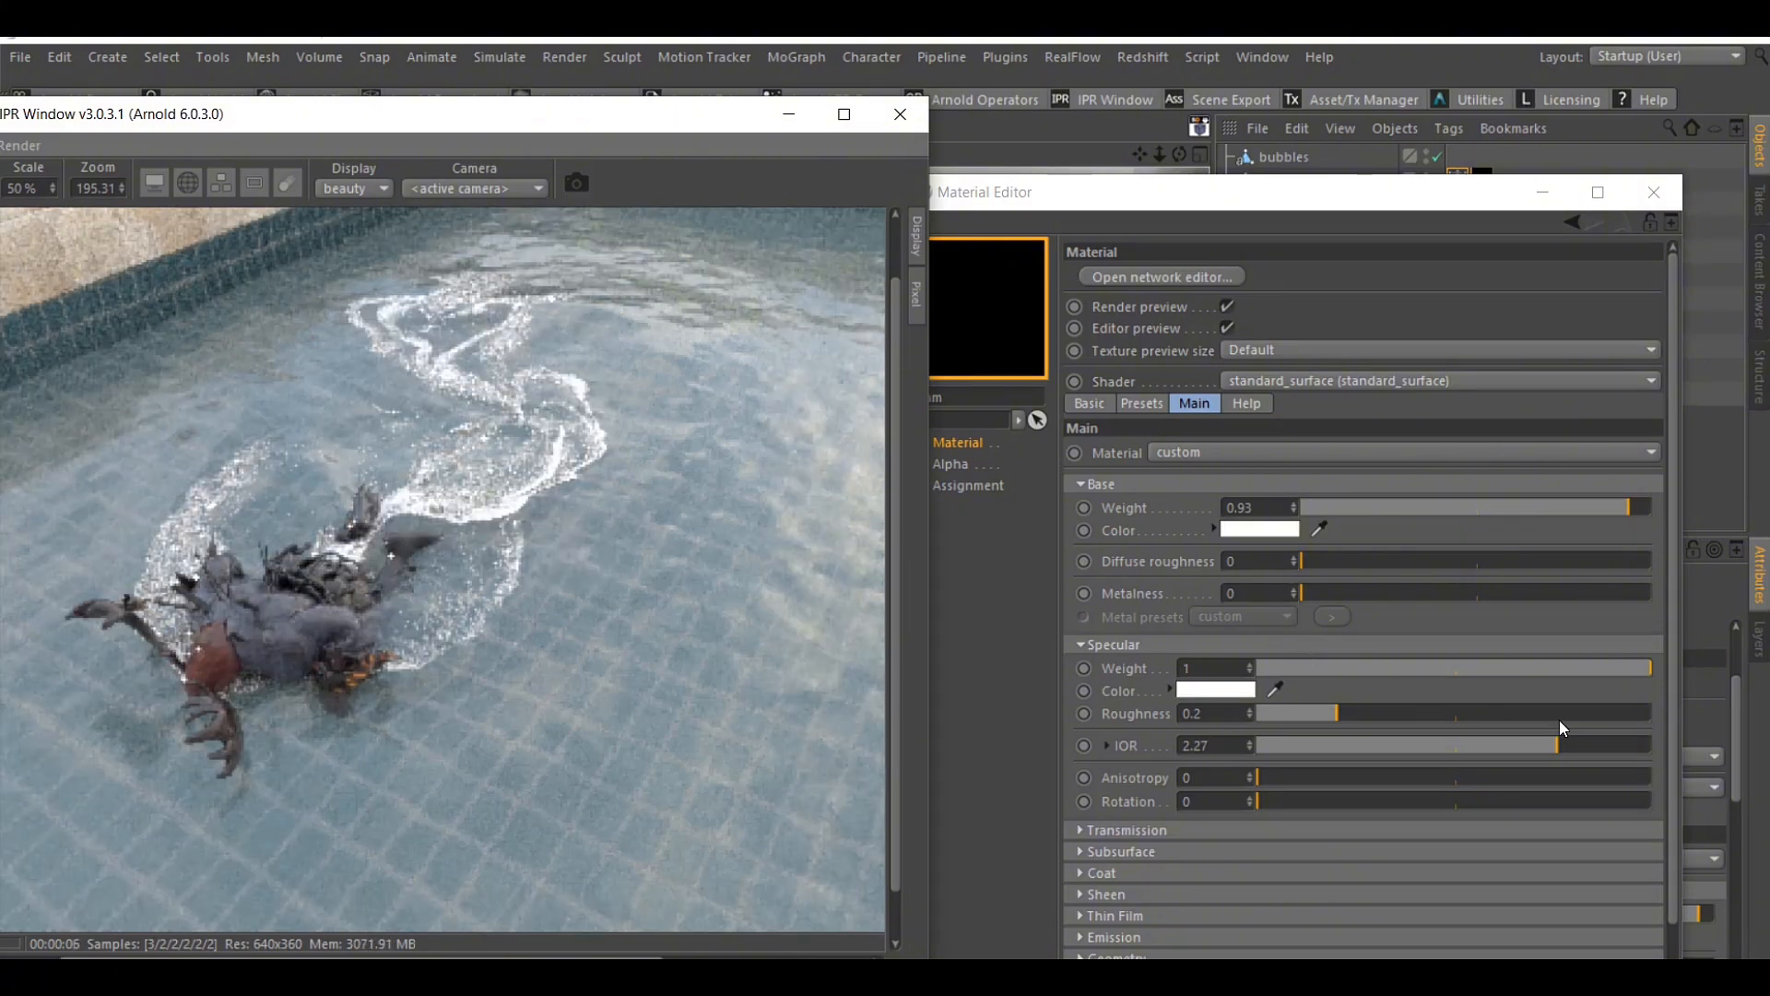
Reset the foam material's specular IOR to 1.5, set its coat weight to 0.34, and raise the specular IOR again
{"action": "right_click", "coordinate": [1251, 743]}
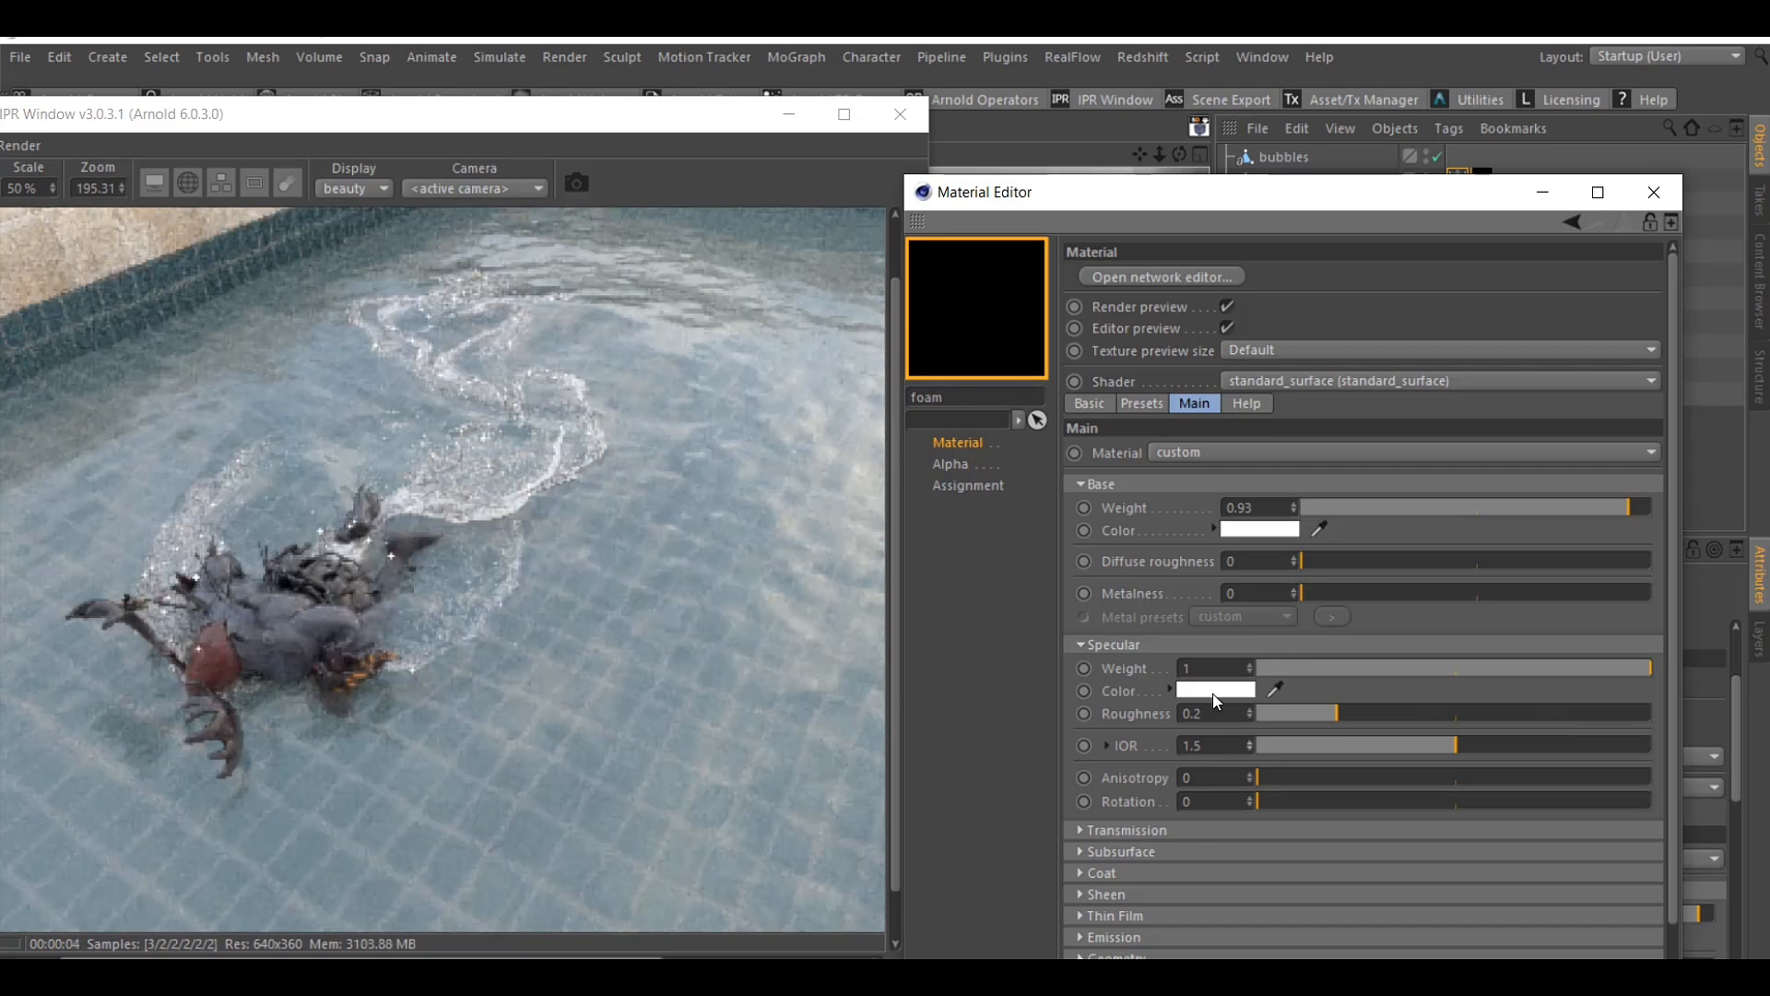
{"action": "left_click", "coordinate": [1107, 874]}
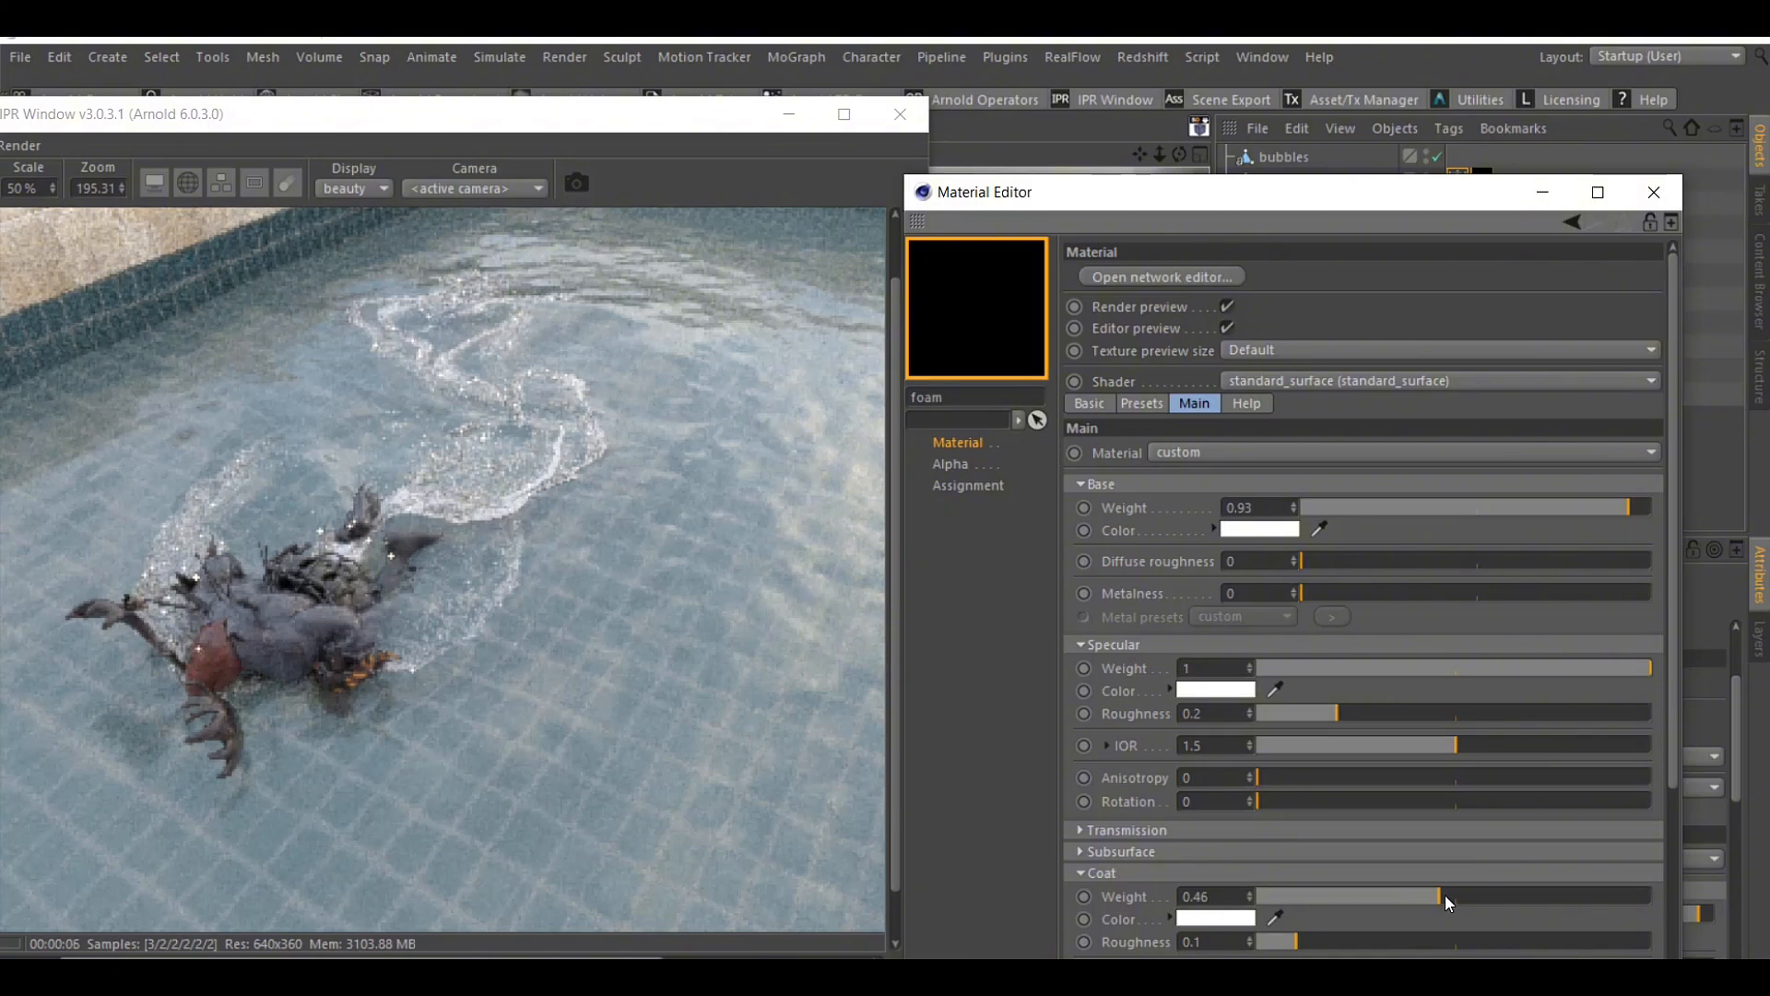
{"action": "left_click_drag", "start_coordinate": [1446, 894], "coordinate": [1608, 892]}
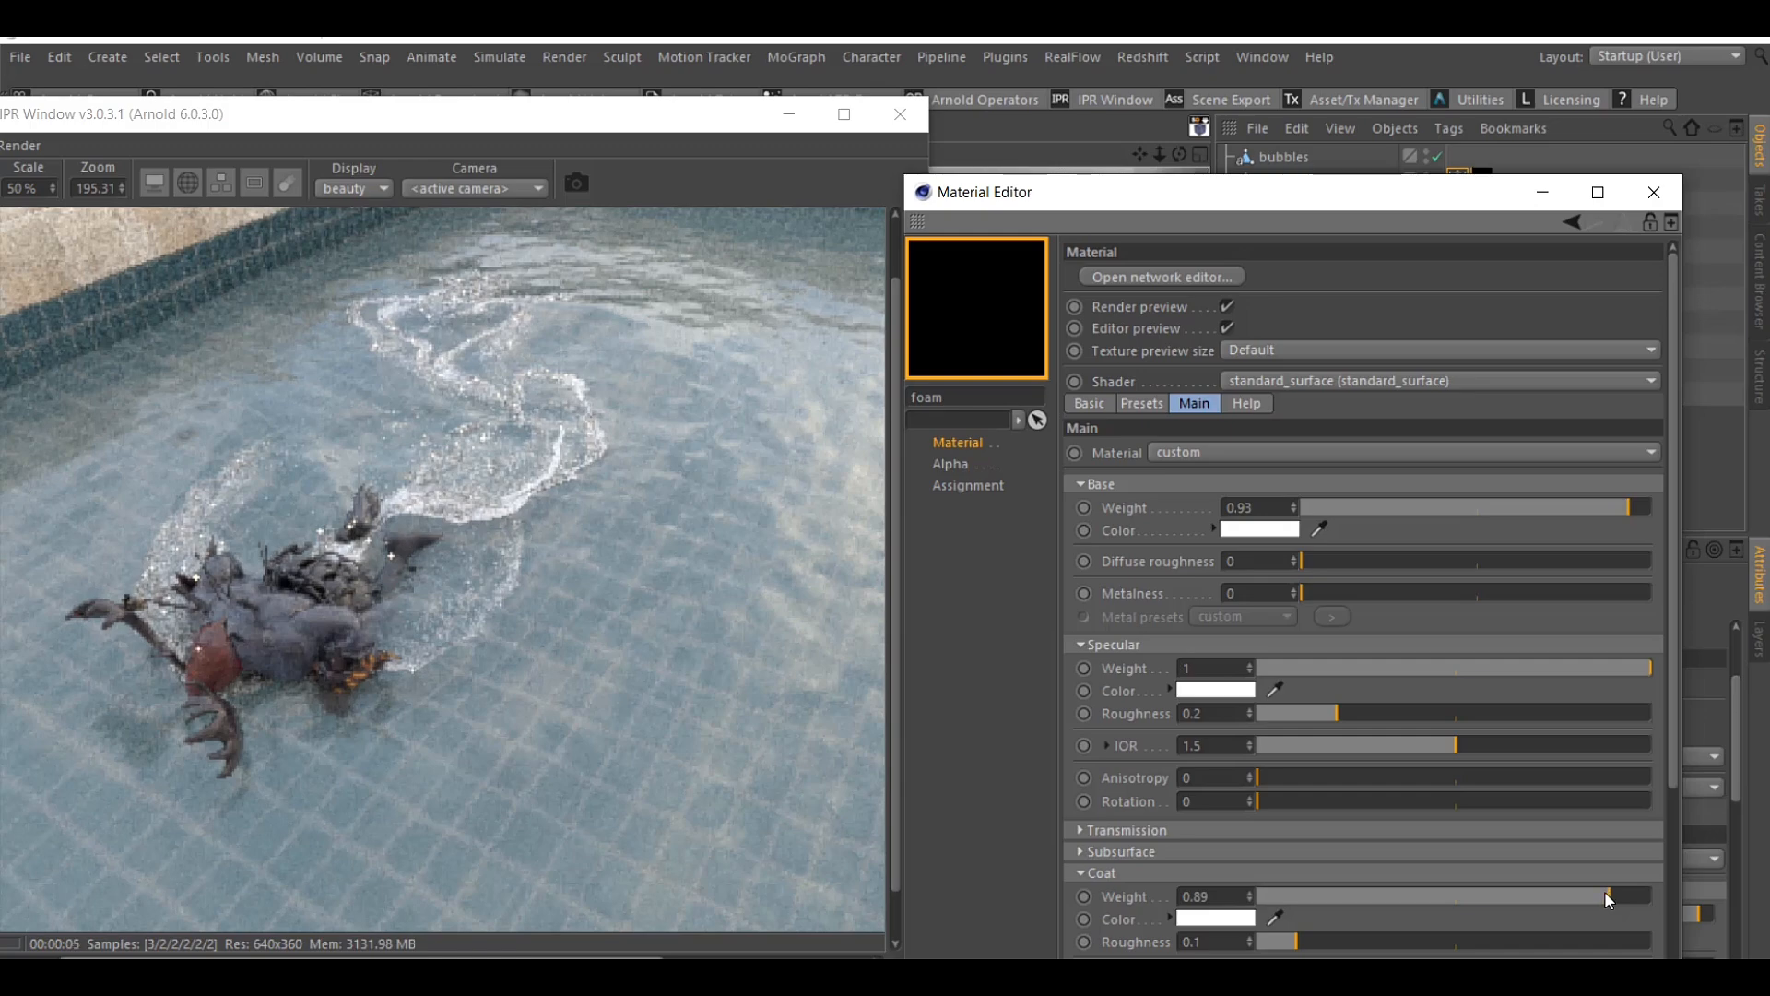
{"action": "left_click_drag", "start_coordinate": [1605, 891], "coordinate": [1392, 896]}
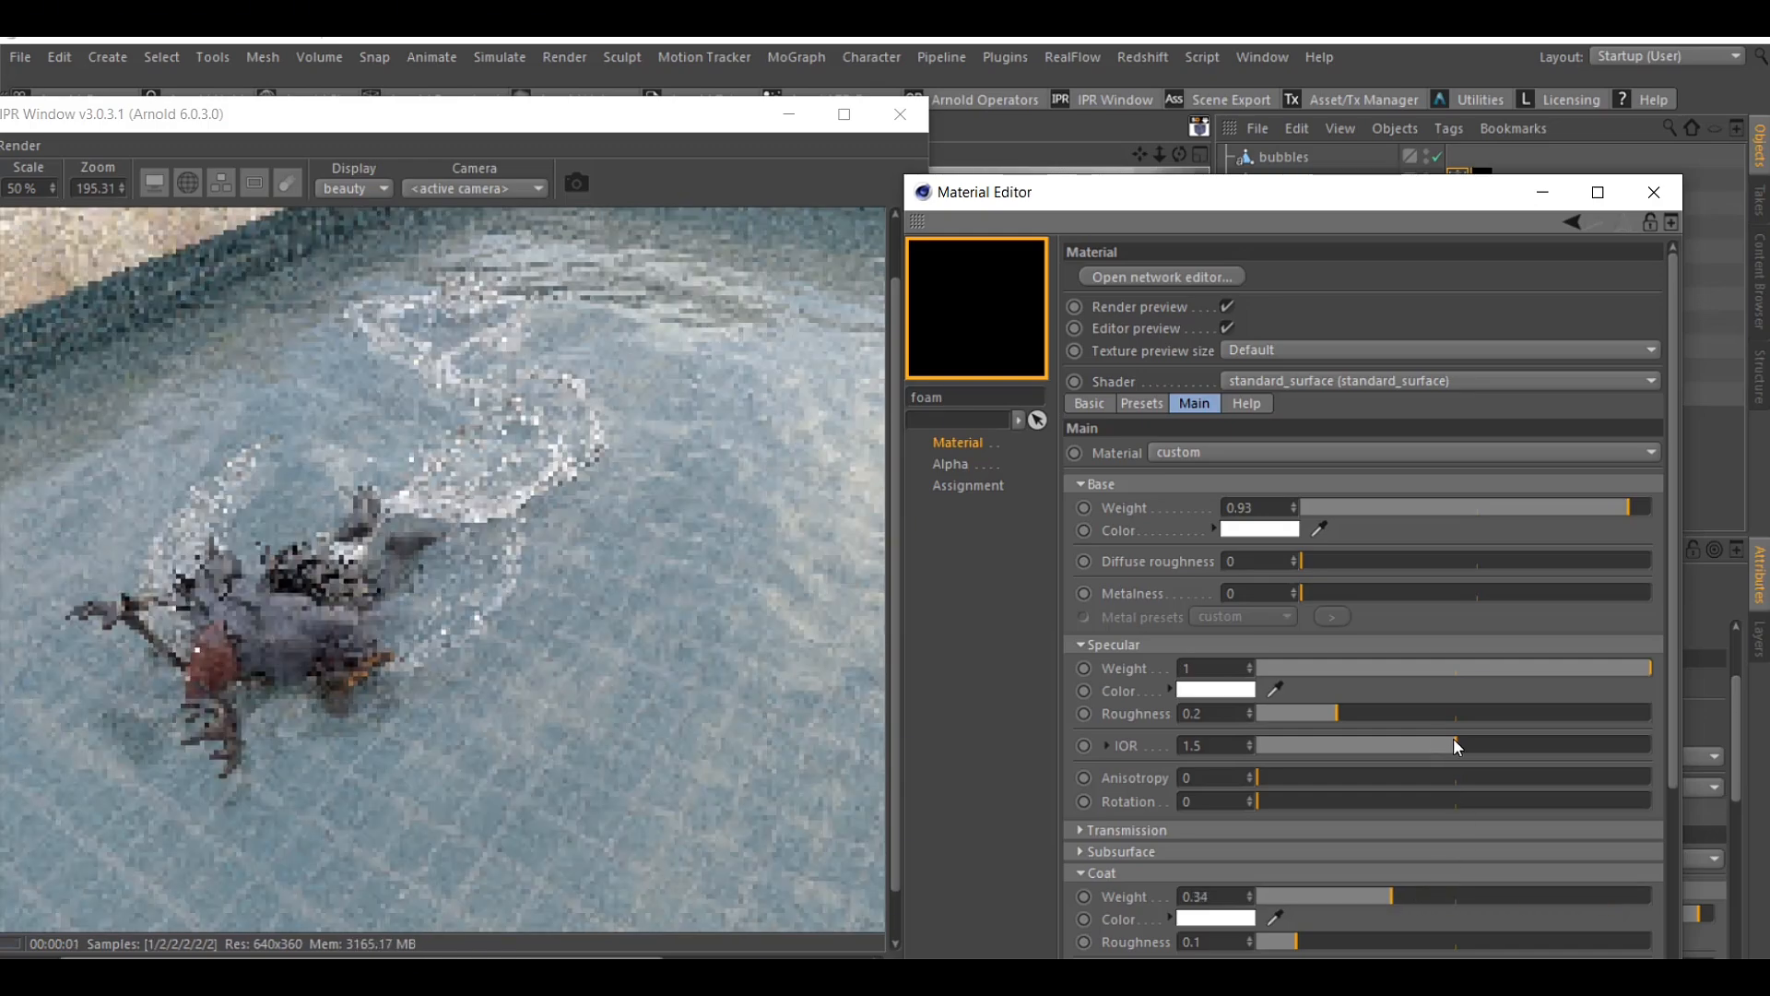
{"action": "left_click_drag", "start_coordinate": [1453, 739], "coordinate": [1552, 750]}
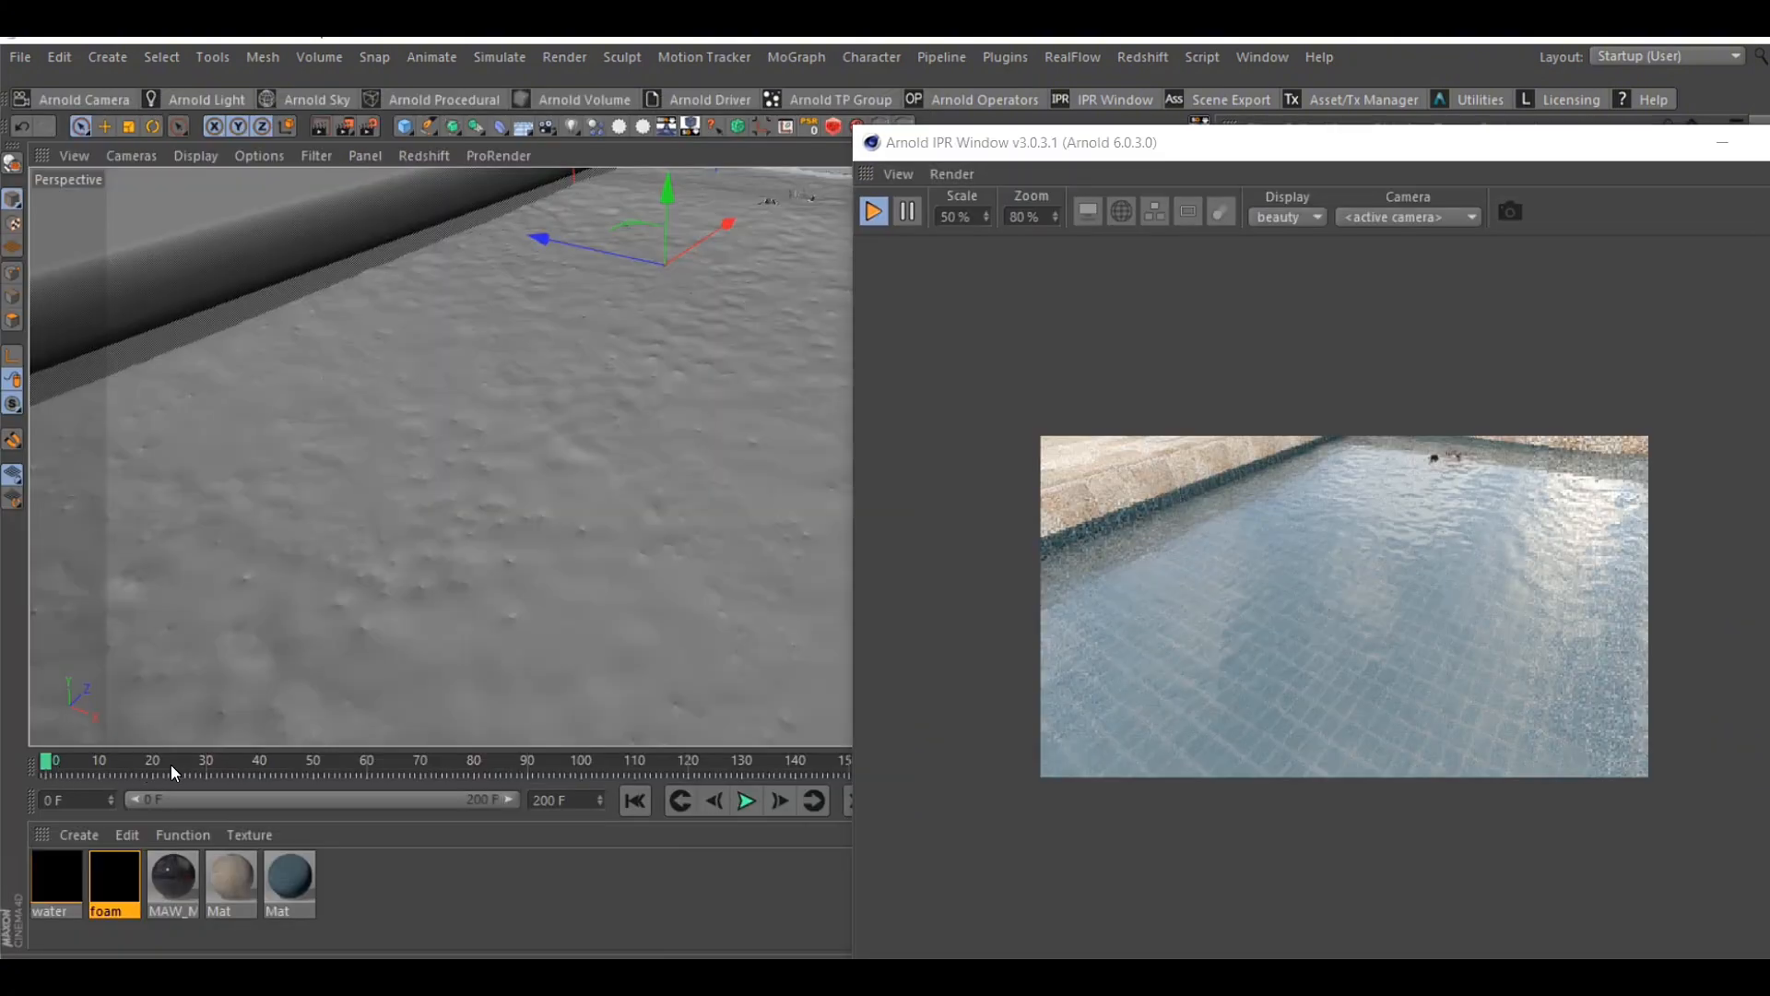
Go to frame 93 and toggle the foam object to refresh it in the IPR render
{"action": "left_click_drag", "start_coordinate": [481, 758], "coordinate": [544, 758]}
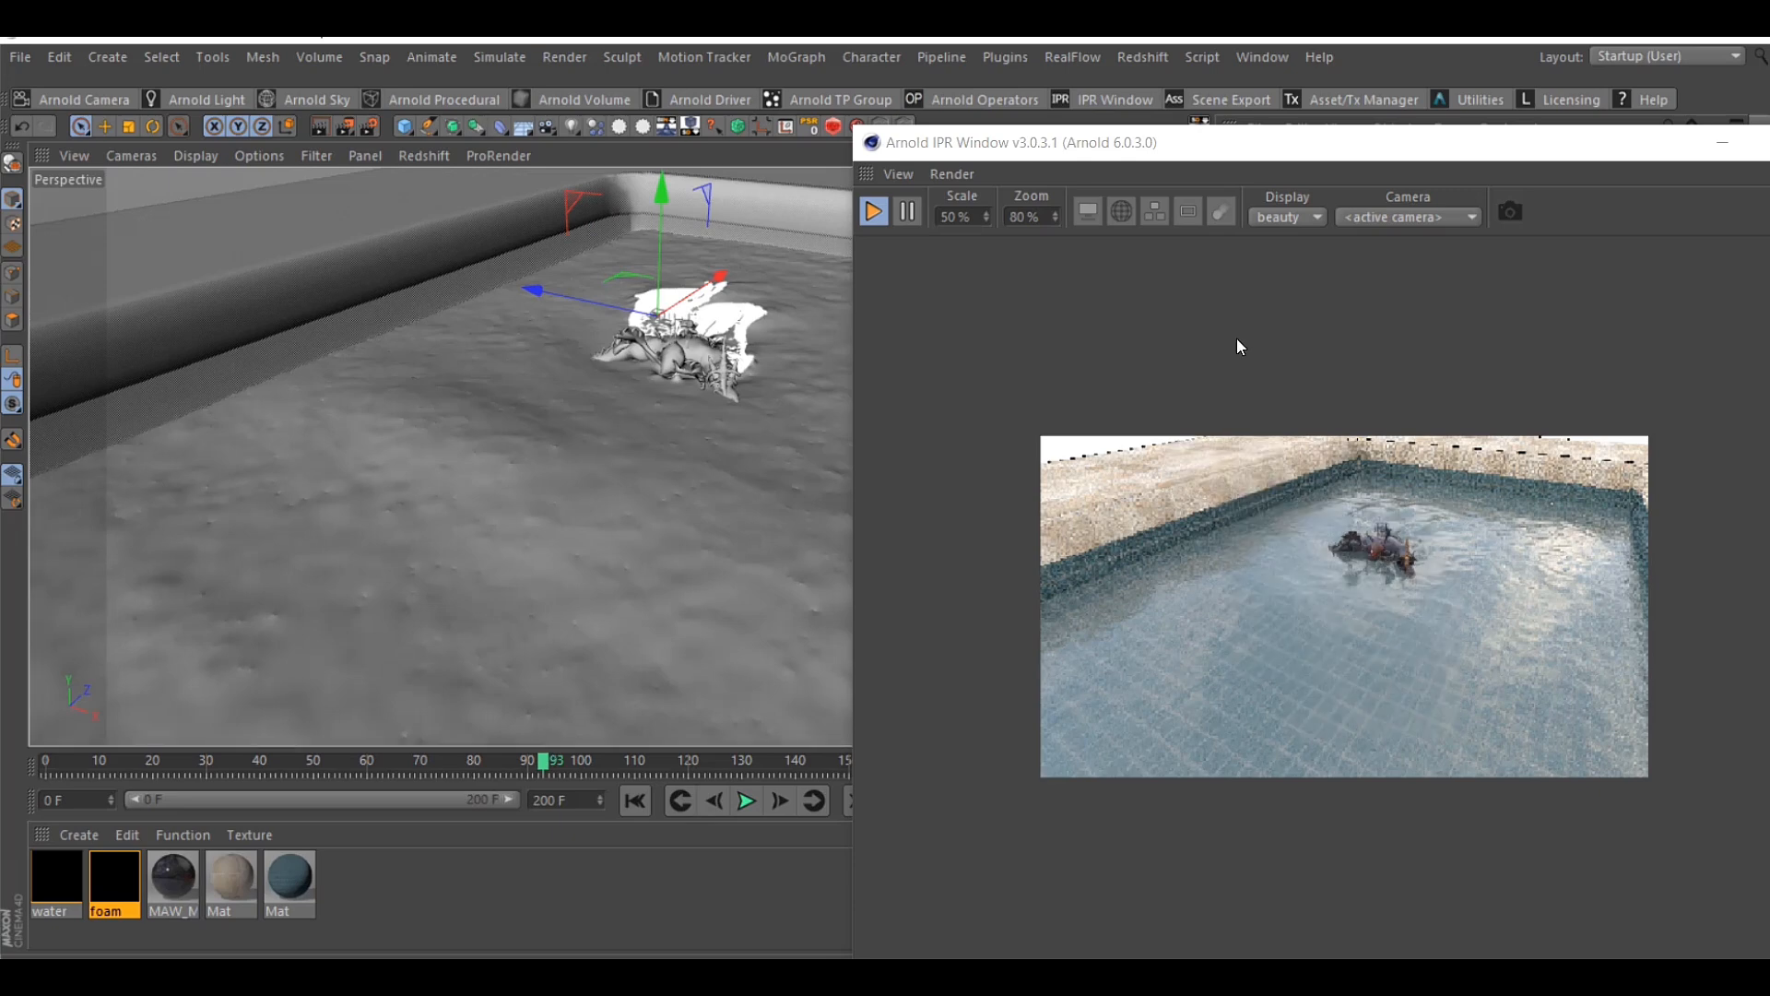
{"action": "left_click_drag", "start_coordinate": [1347, 158], "coordinate": [1257, 321]}
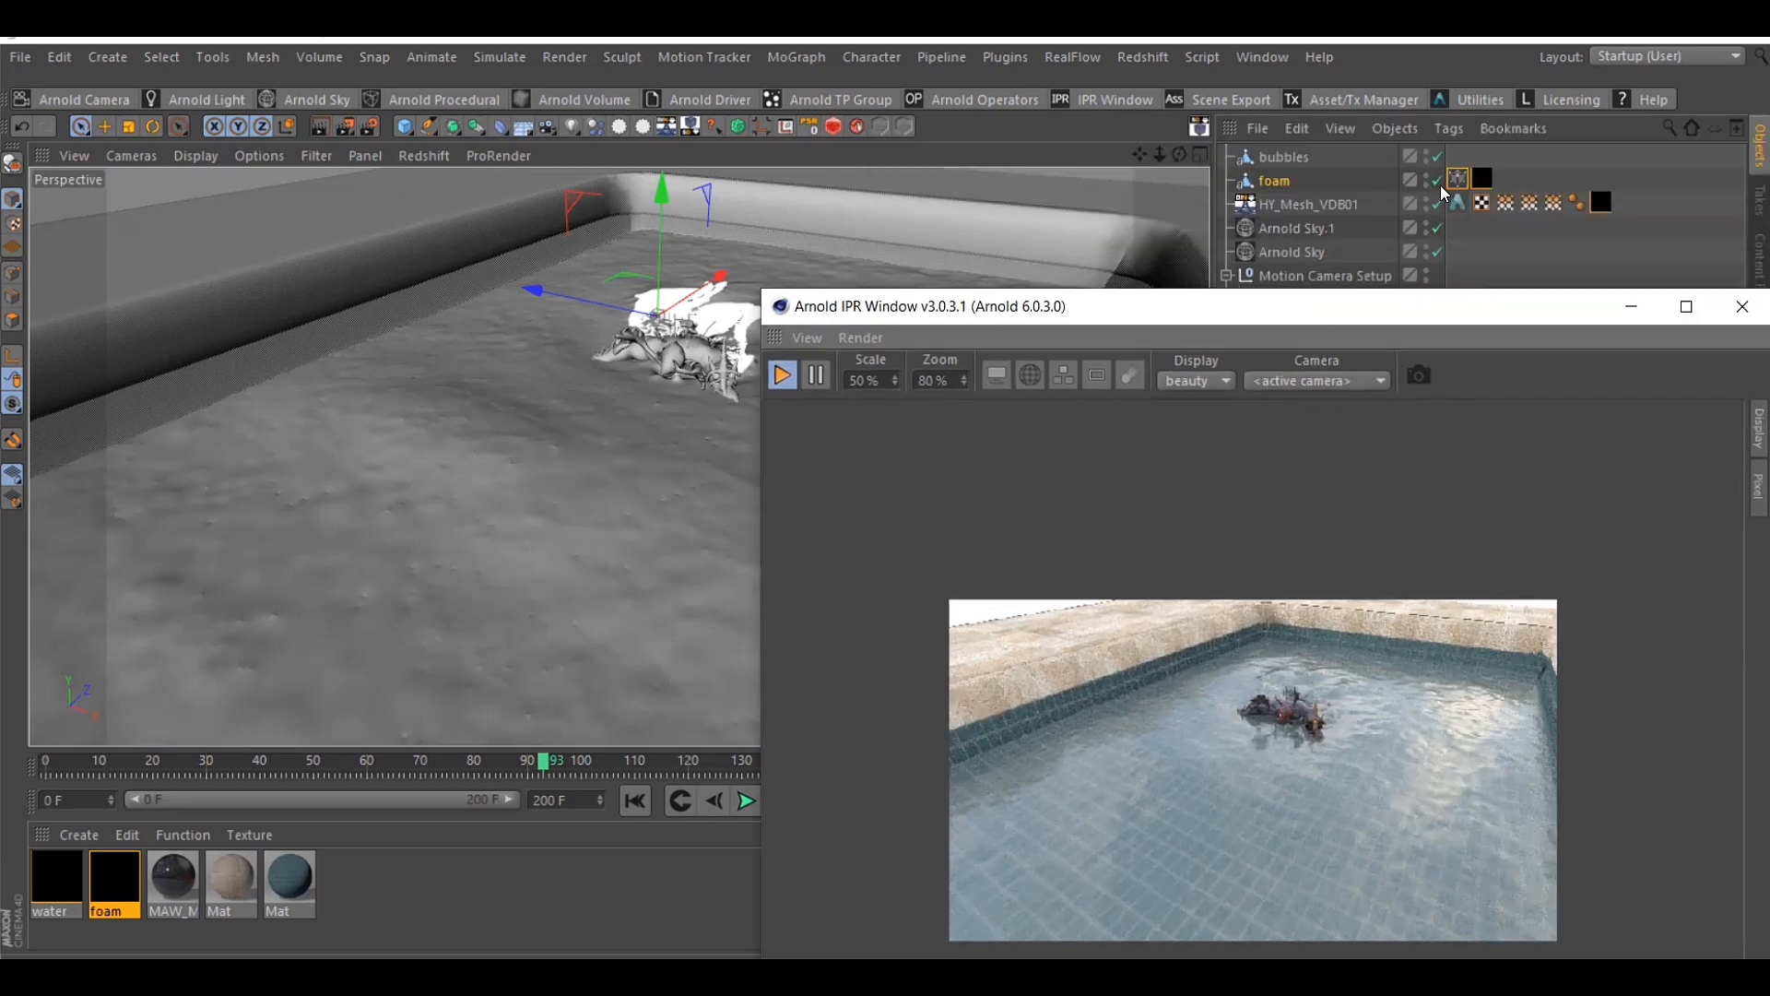
{"action": "left_click", "coordinate": [1440, 185]}
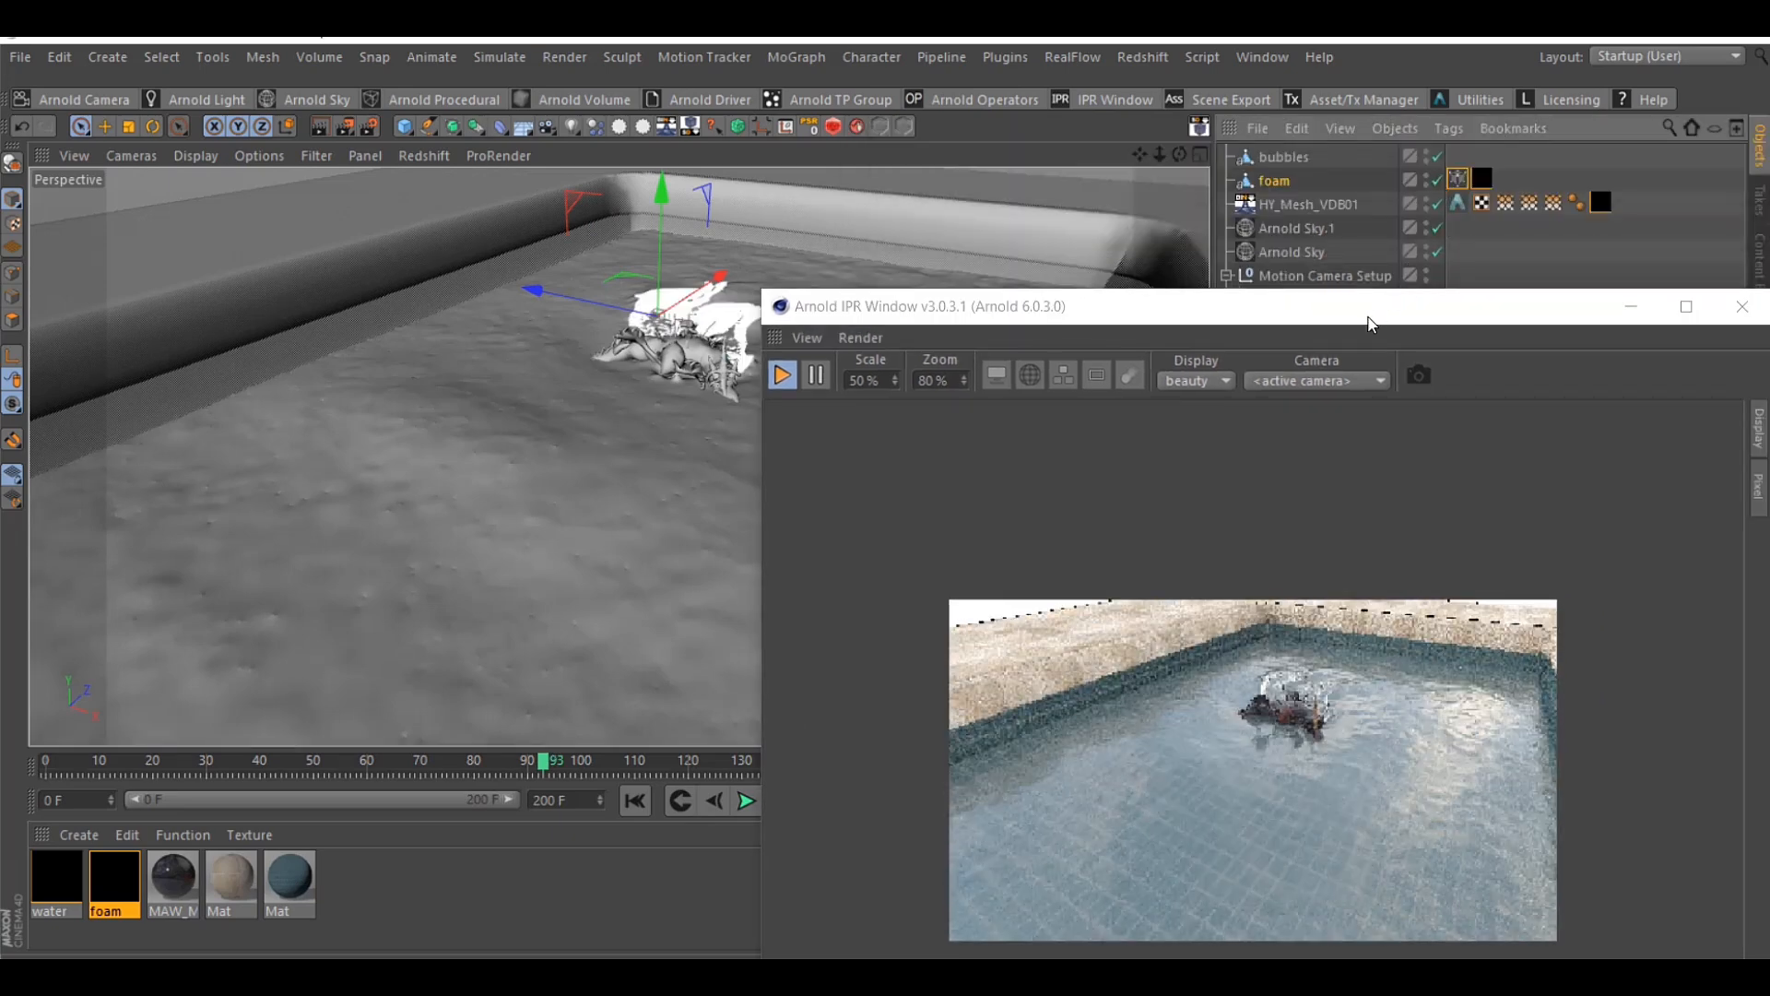
{"action": "left_click_drag", "start_coordinate": [1368, 321], "coordinate": [1449, 276]}
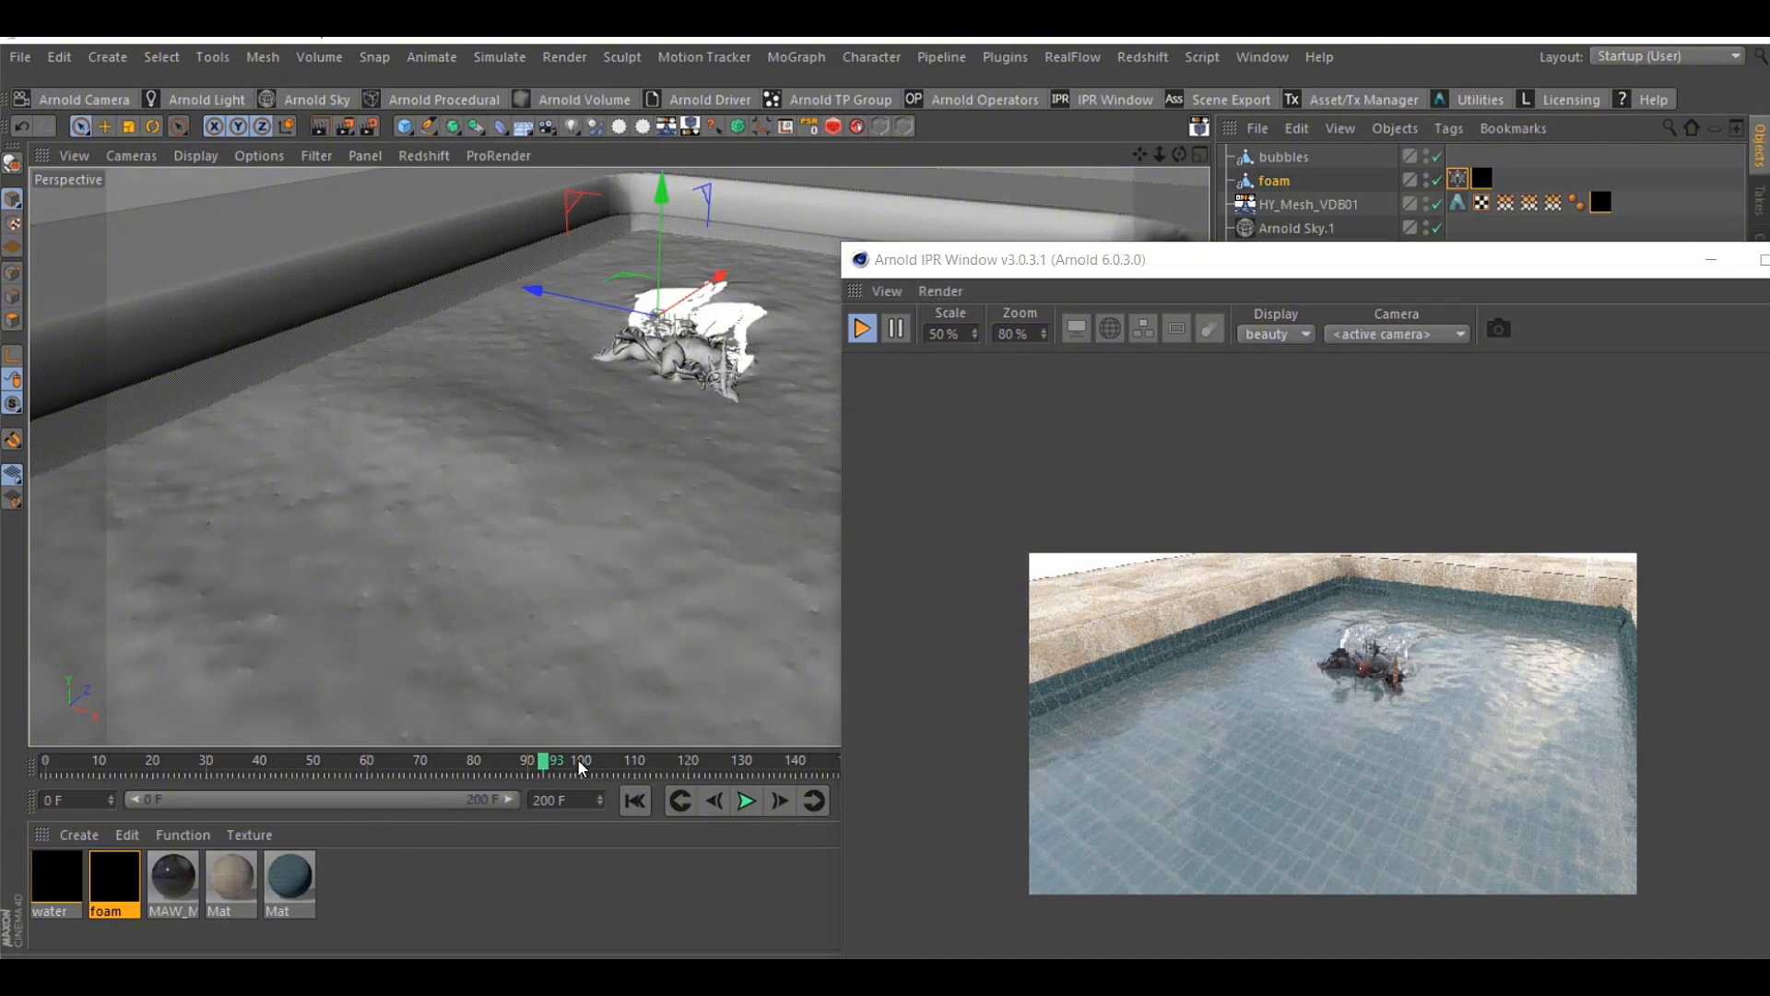
Go to frame 133, toggle the foam object to refresh it, and examine the foam around the swimmer in the IPR render
{"action": "left_click", "coordinate": [762, 765]}
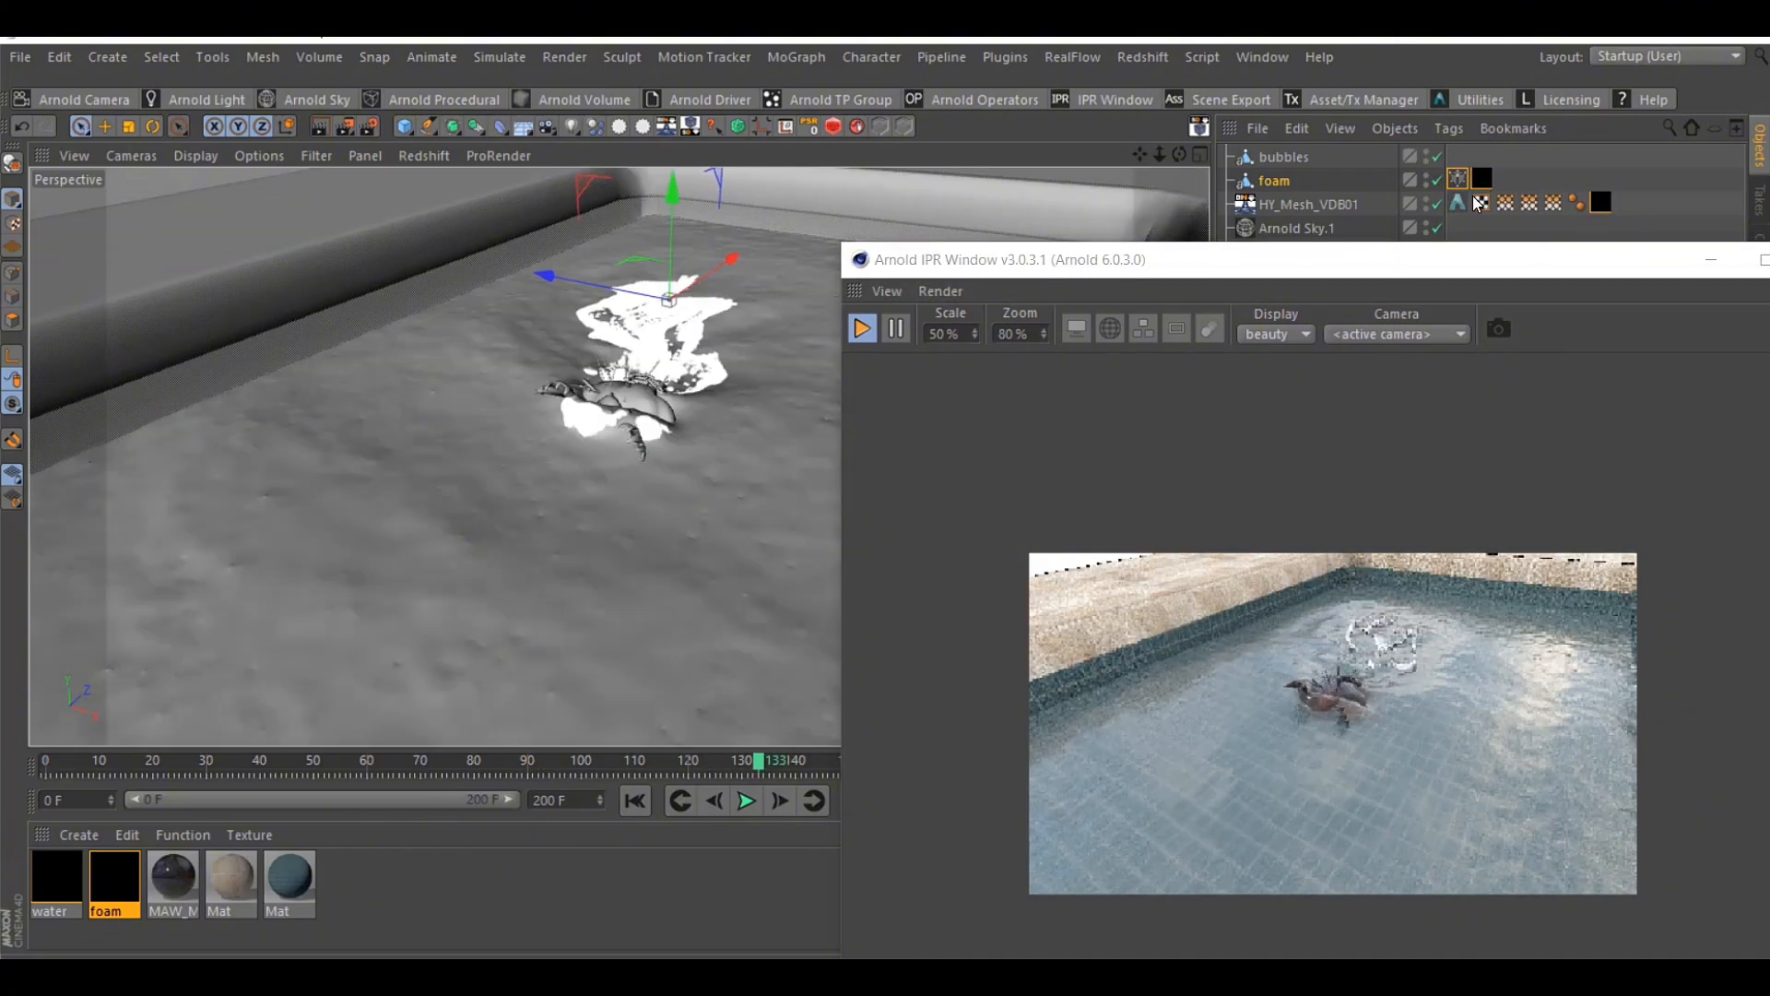
{"action": "scroll", "coordinate": [1542, 582], "scroll_direction": "up", "scroll_amount": 3}
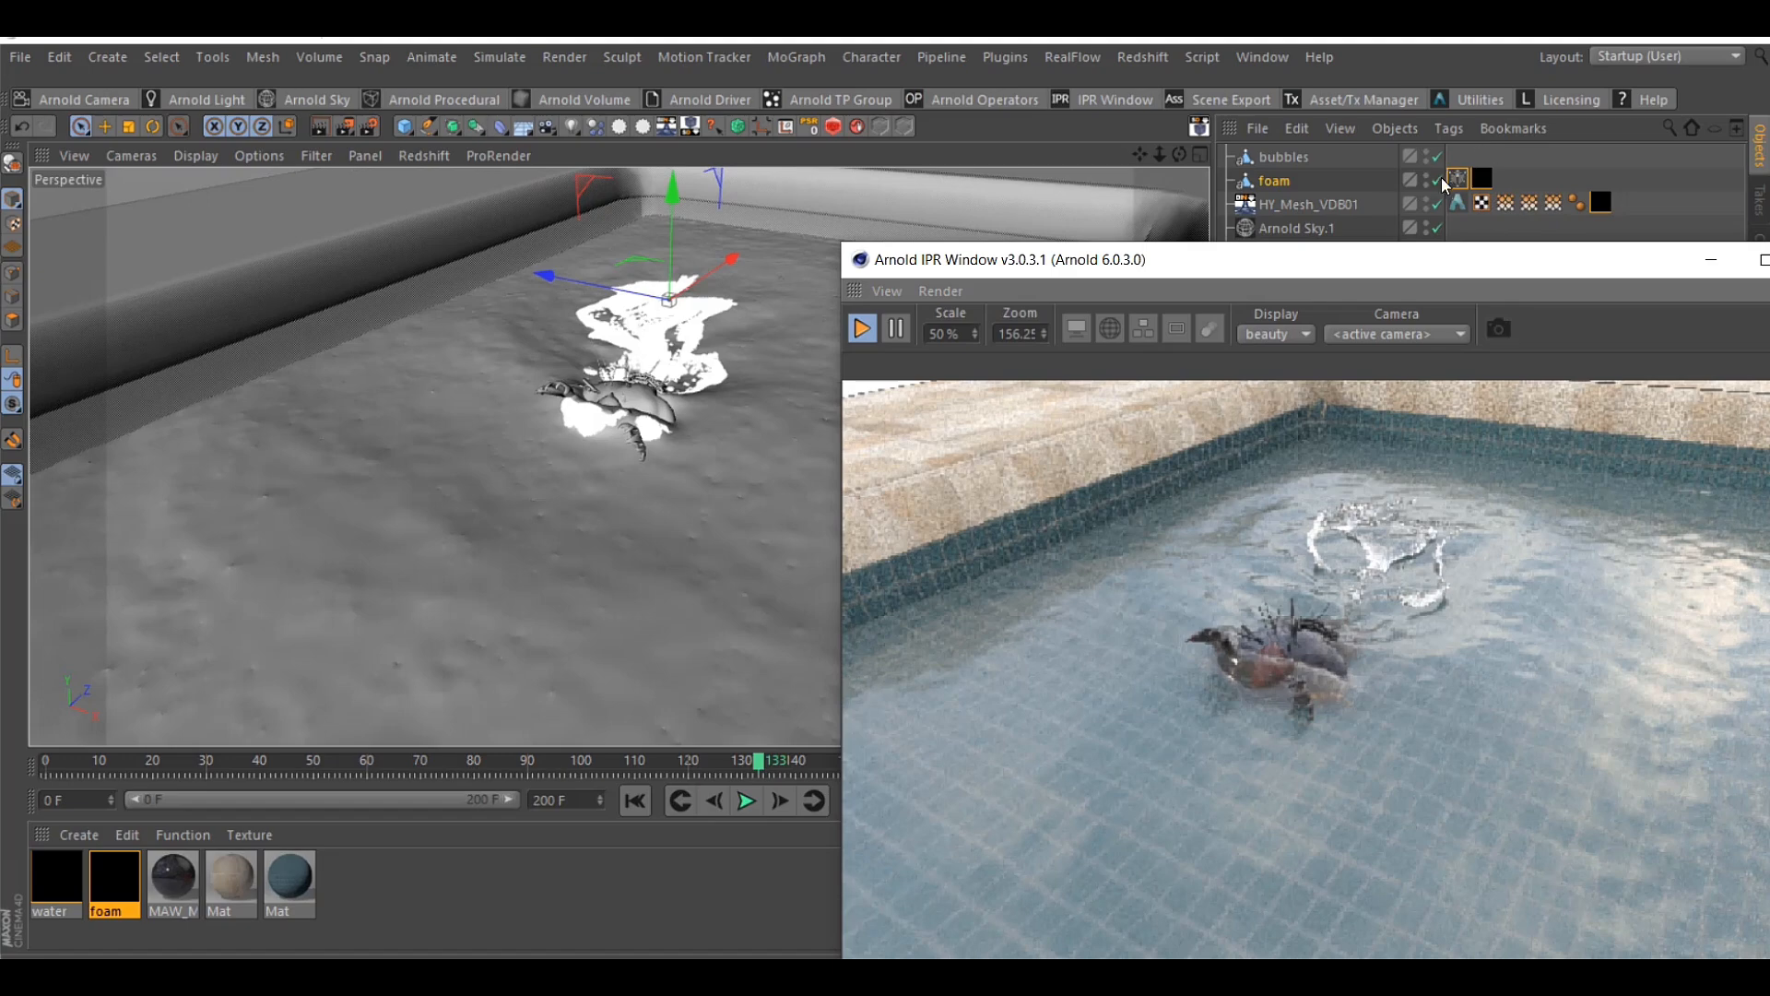
{"action": "left_click", "coordinate": [1446, 180]}
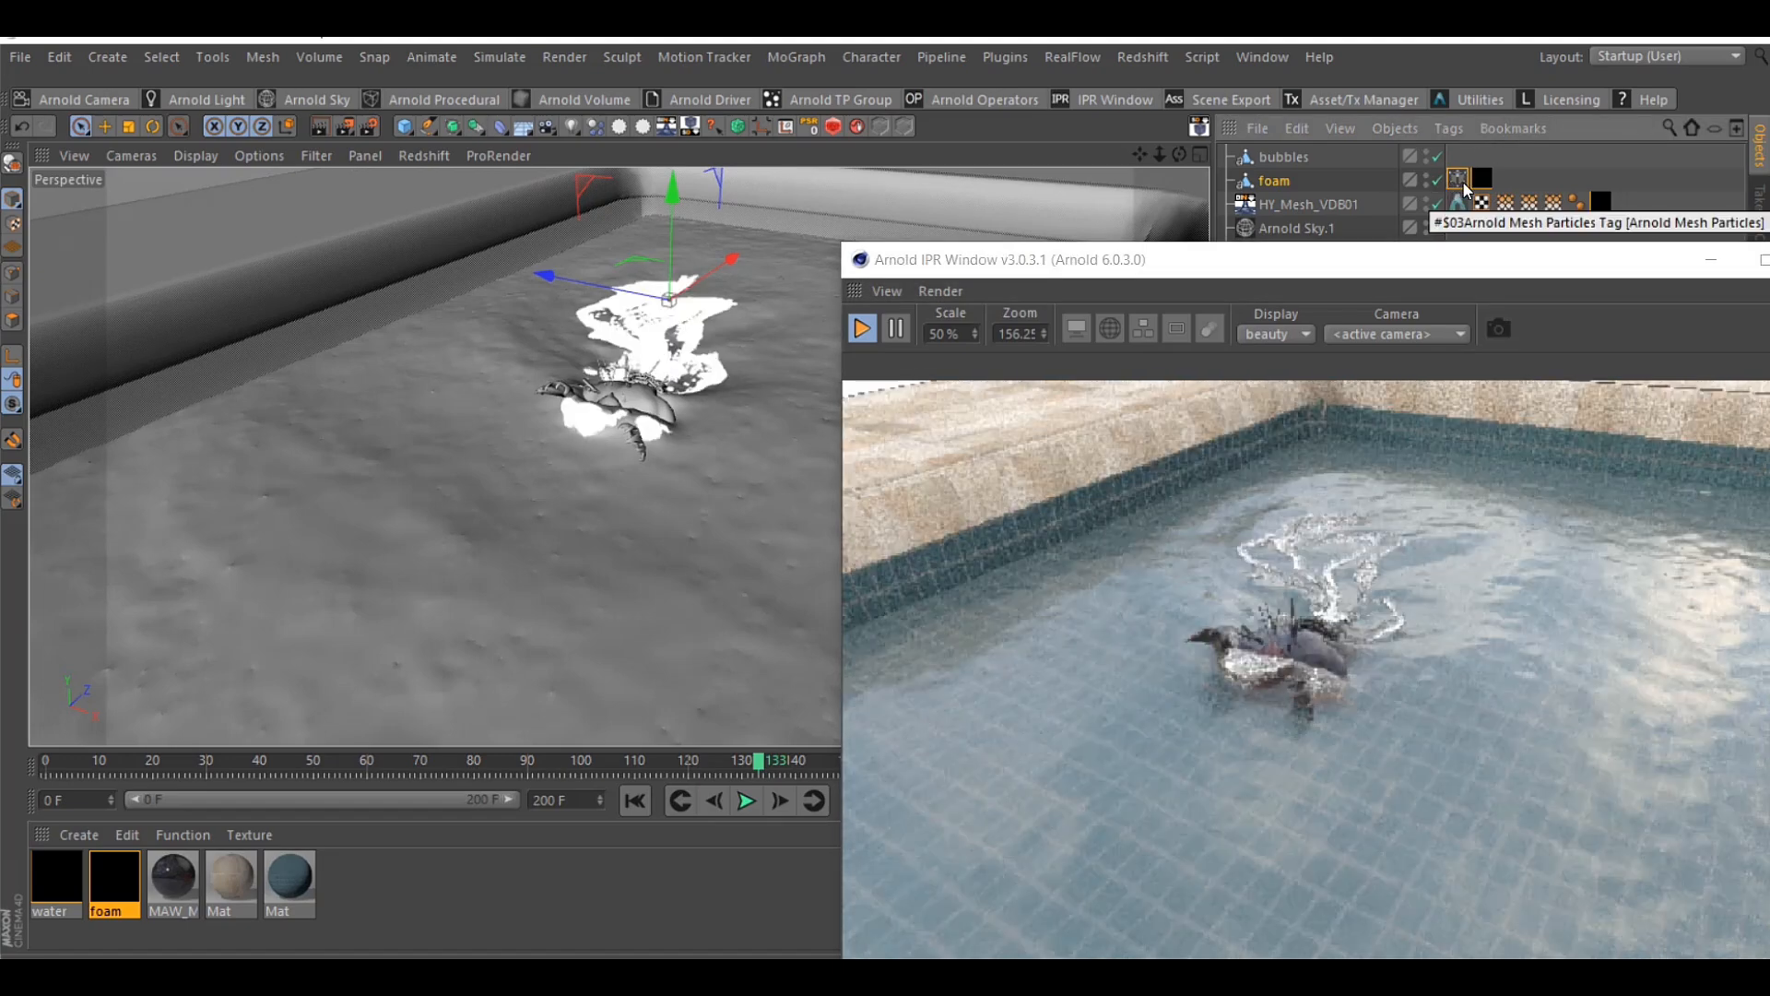
{"action": "left_click", "coordinate": [1353, 618]}
{"action": "scroll", "coordinate": [1353, 617], "scroll_direction": "down", "scroll_amount": 2}
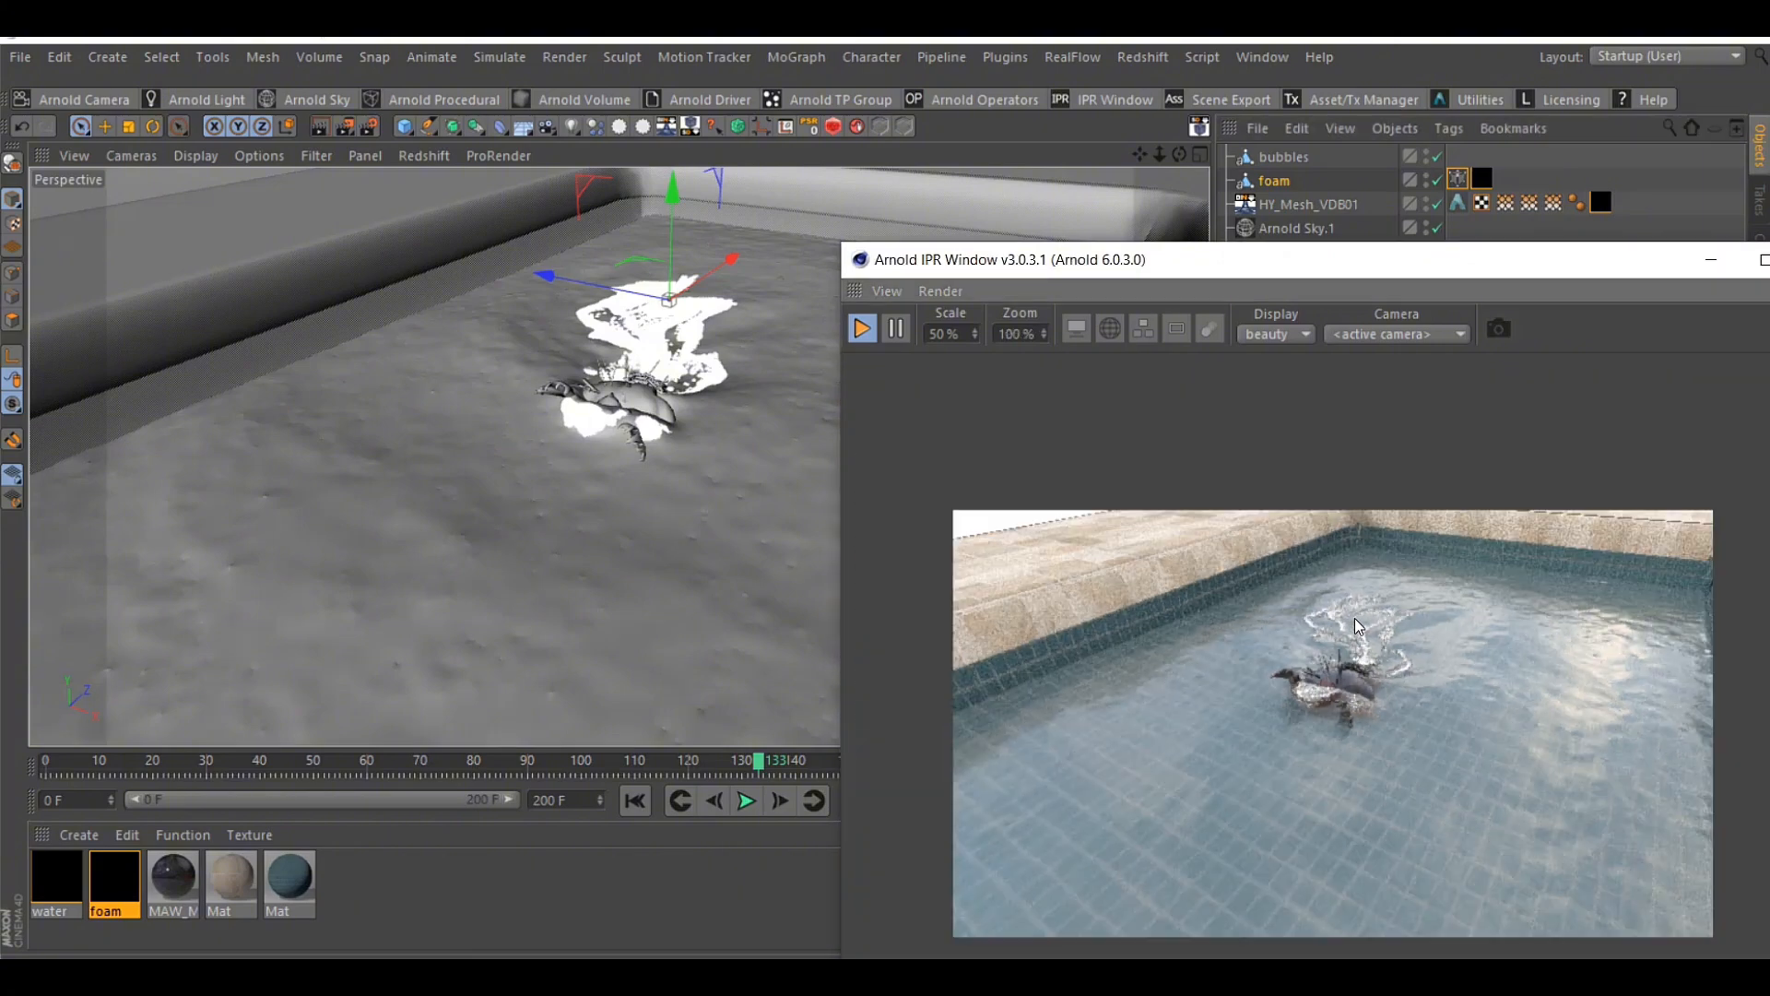
{"action": "scroll", "coordinate": [1354, 618], "scroll_direction": "down", "scroll_amount": 1}
{"action": "scroll", "coordinate": [1353, 618], "scroll_direction": "up", "scroll_amount": 2}
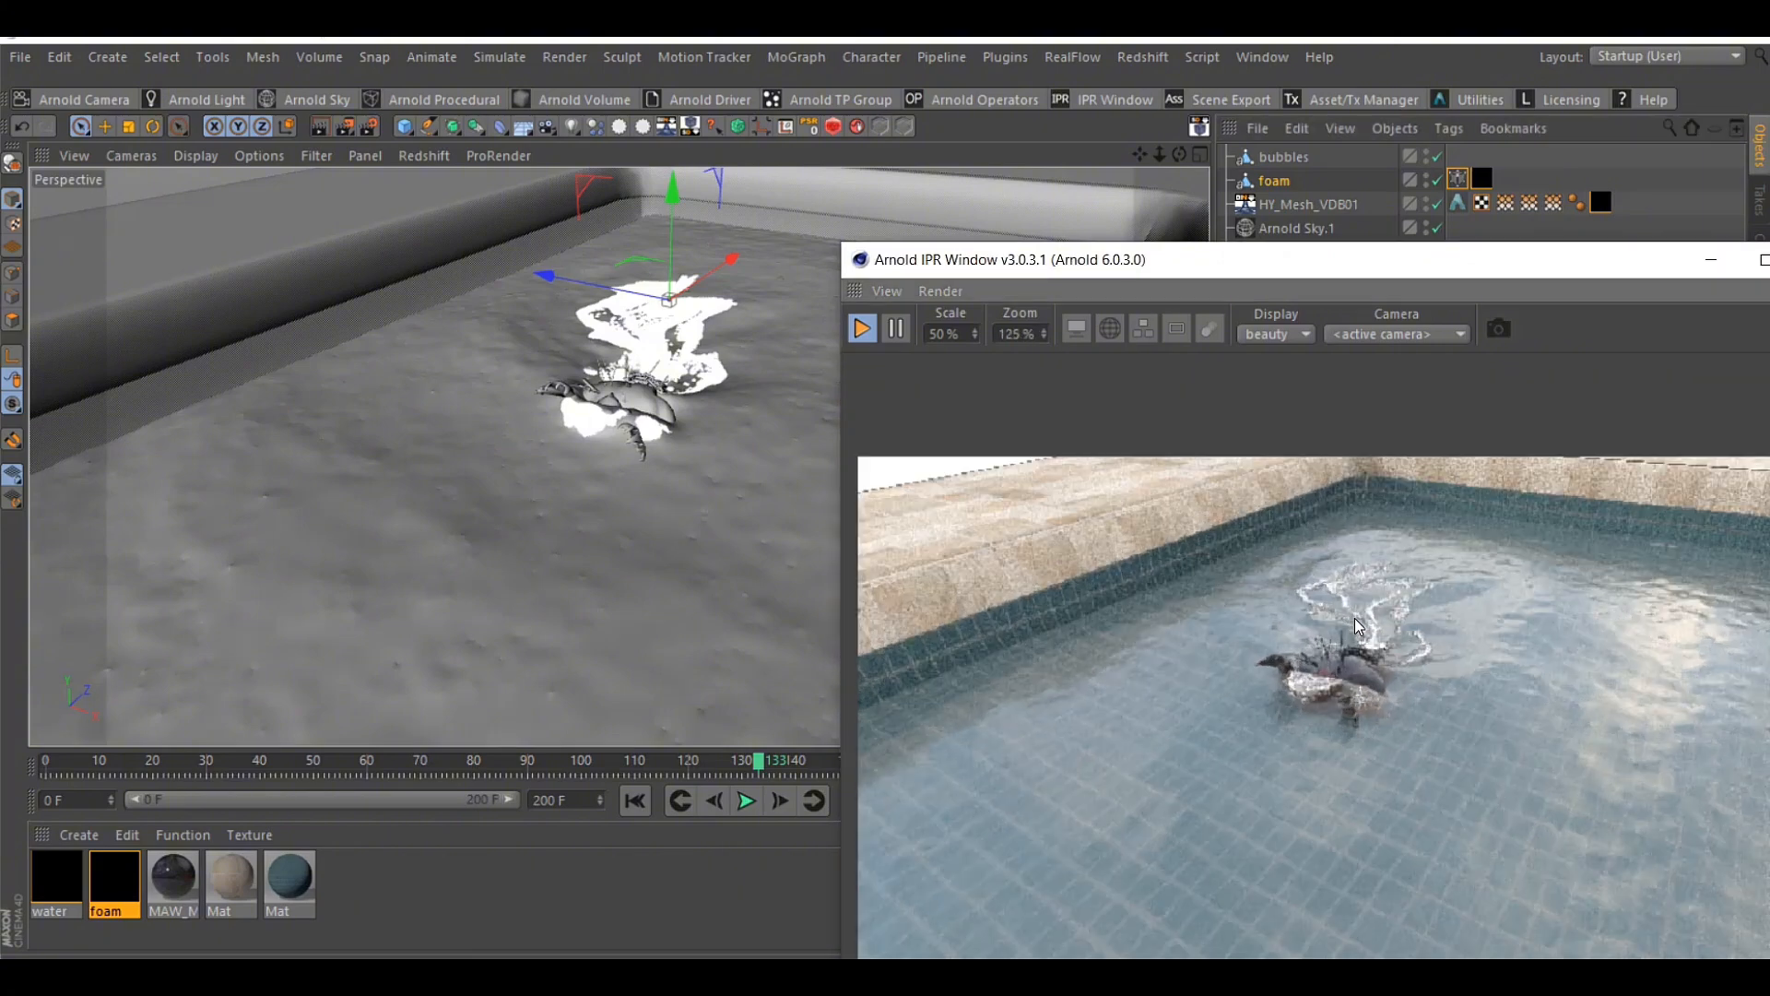
{"action": "scroll", "coordinate": [1354, 618], "scroll_direction": "down", "scroll_amount": 1}
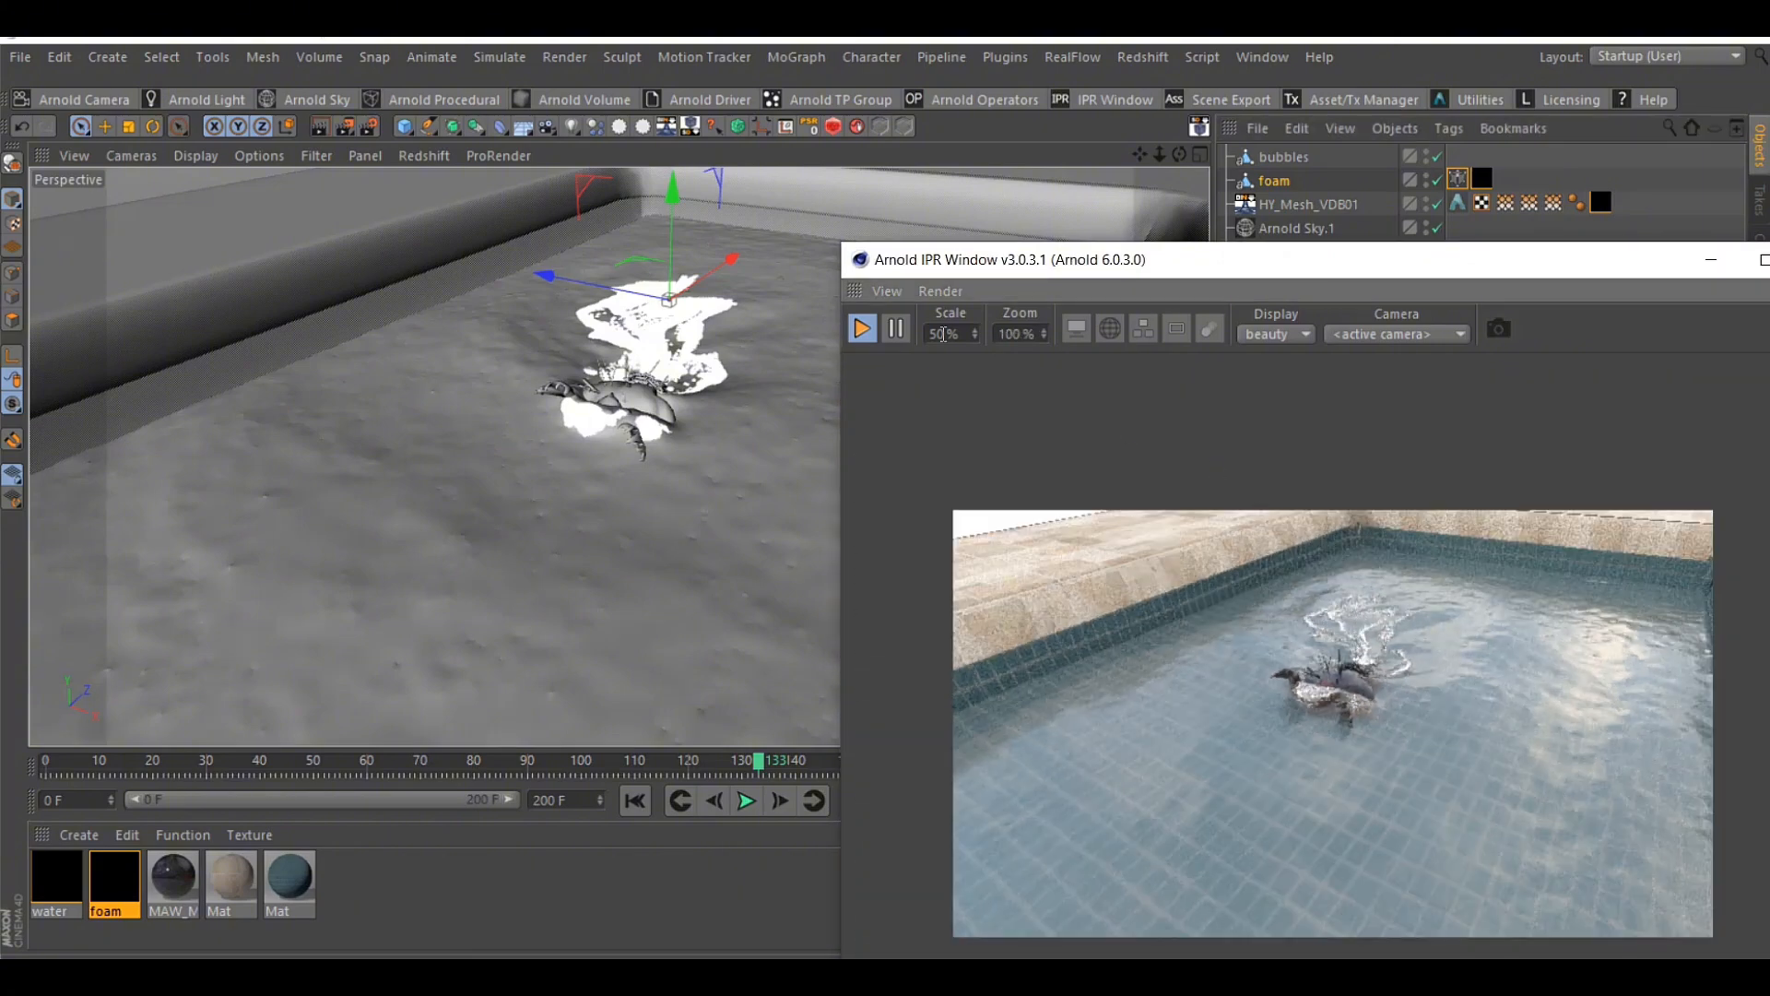
Stop the IPR render and disable the foam and bubbles objects in the scene
{"action": "left_click", "coordinate": [862, 329]}
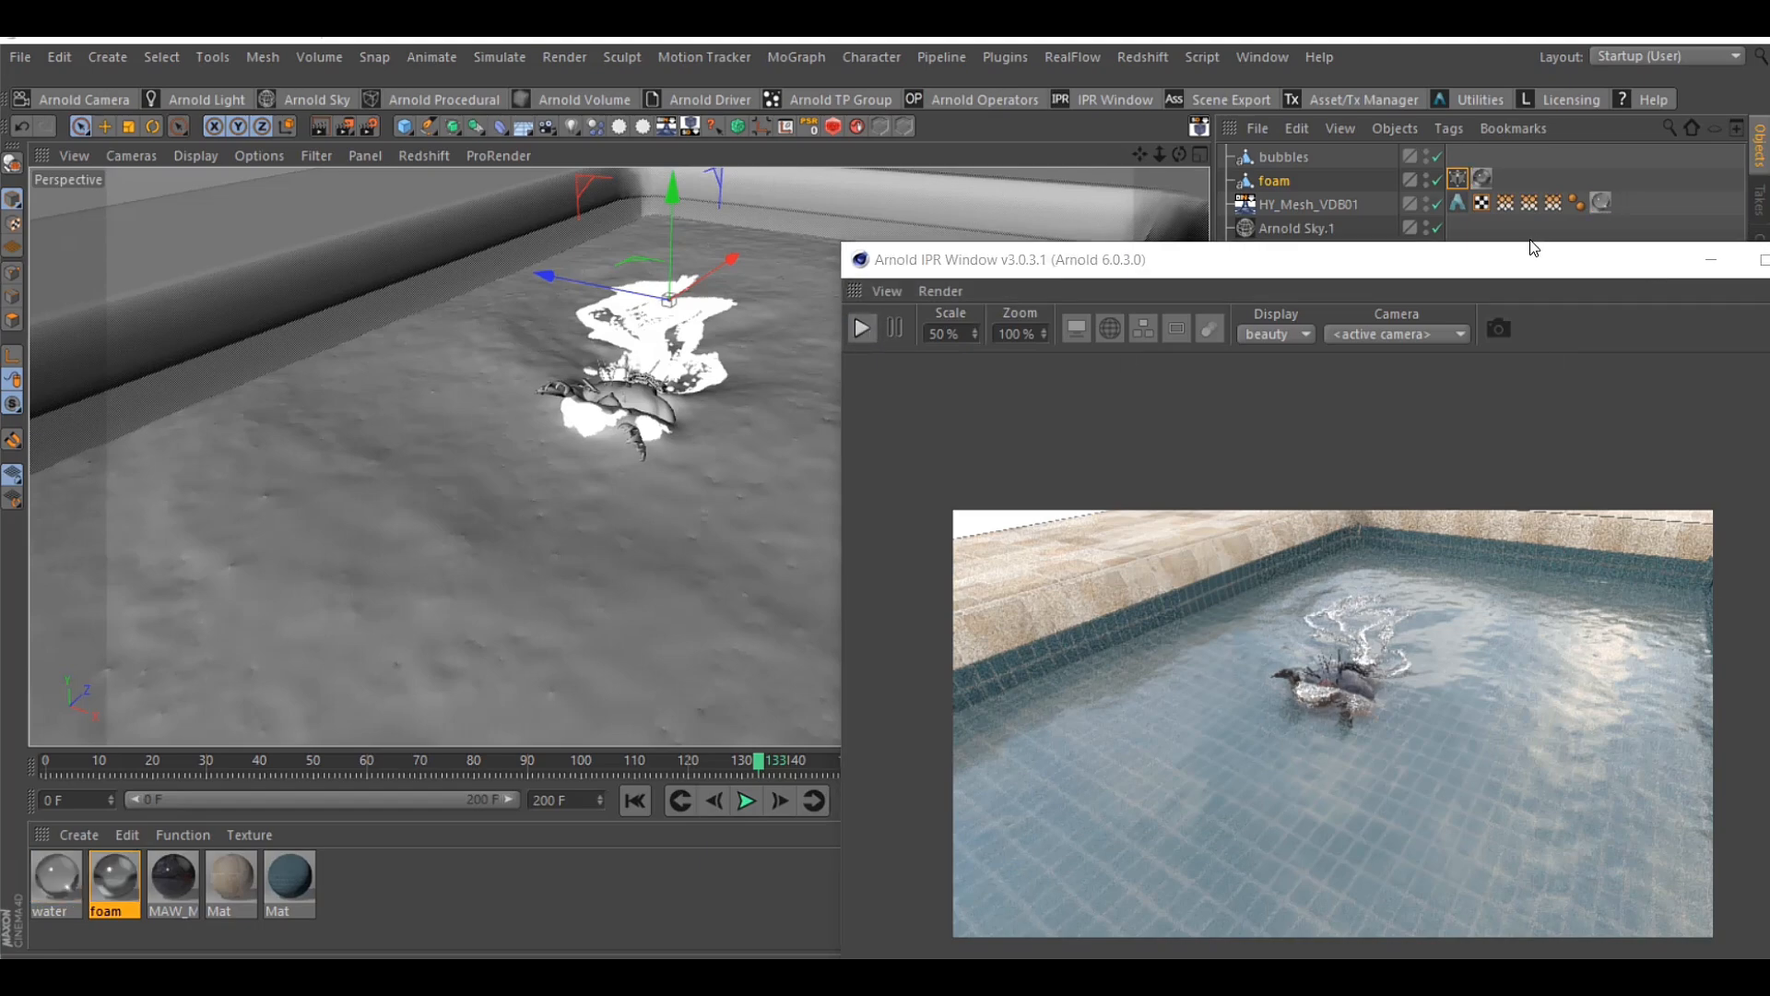
{"action": "left_click_drag", "start_coordinate": [1469, 258], "coordinate": [1445, 362]}
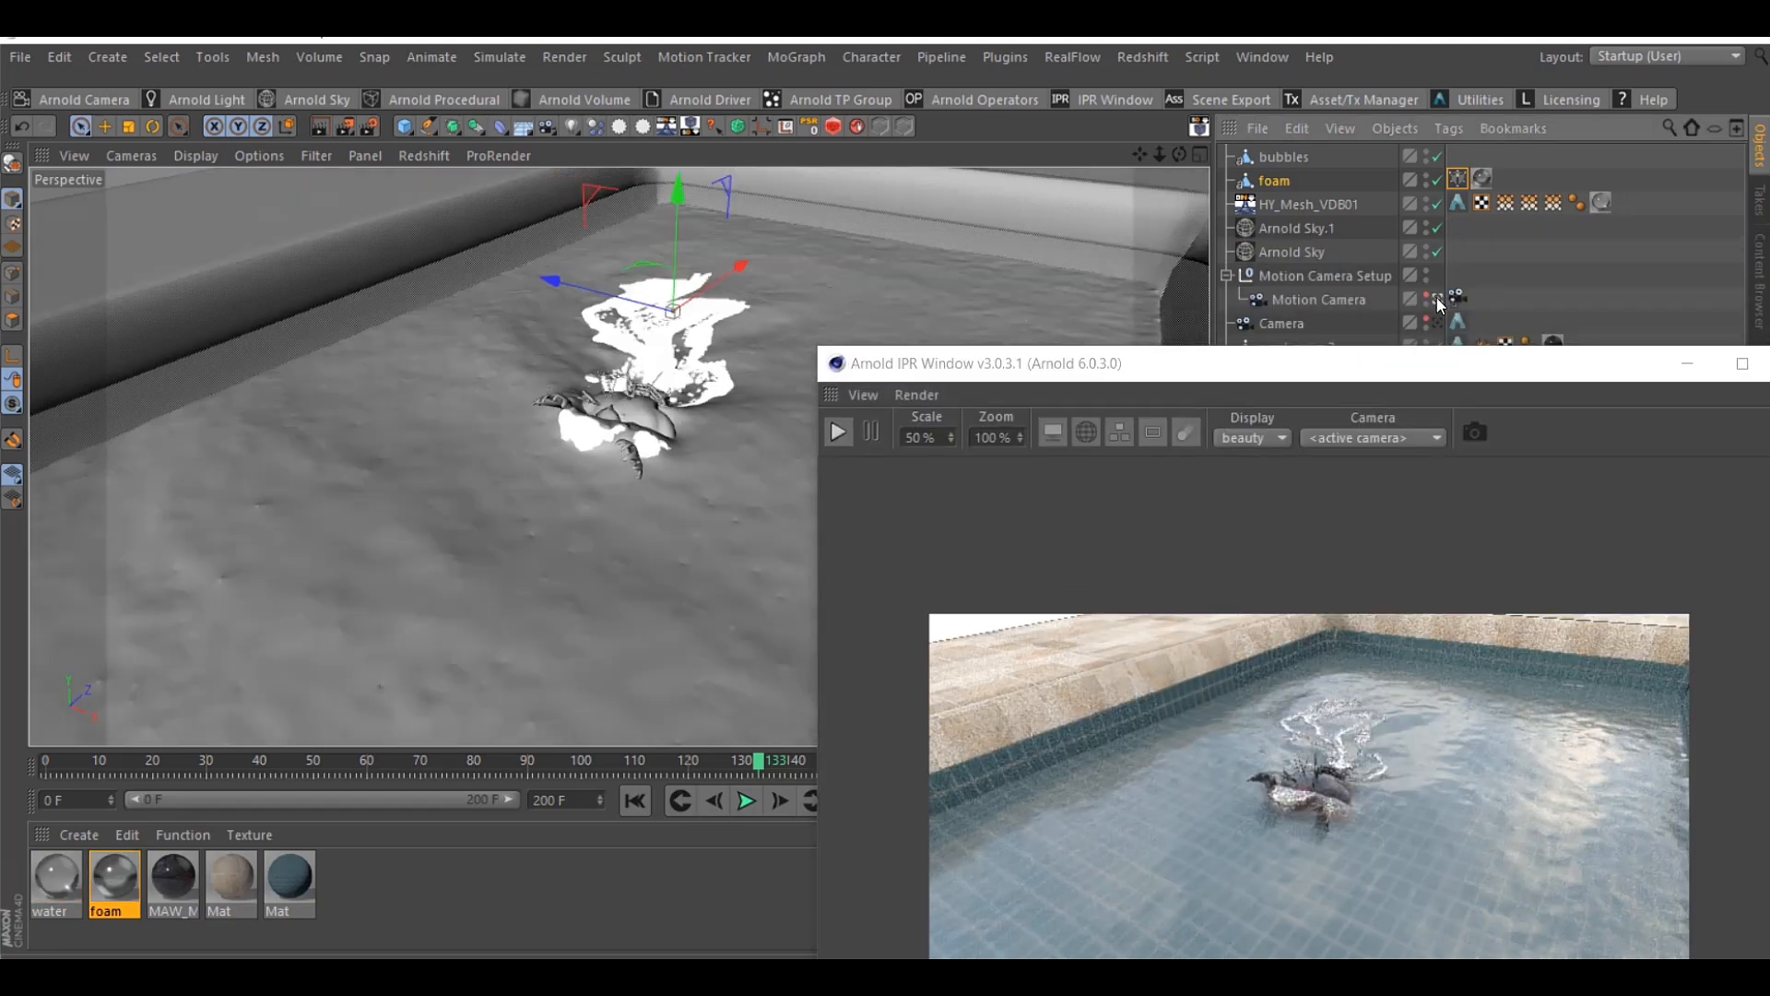
{"action": "left_click_drag", "start_coordinate": [1160, 147], "coordinate": [1306, 184]}
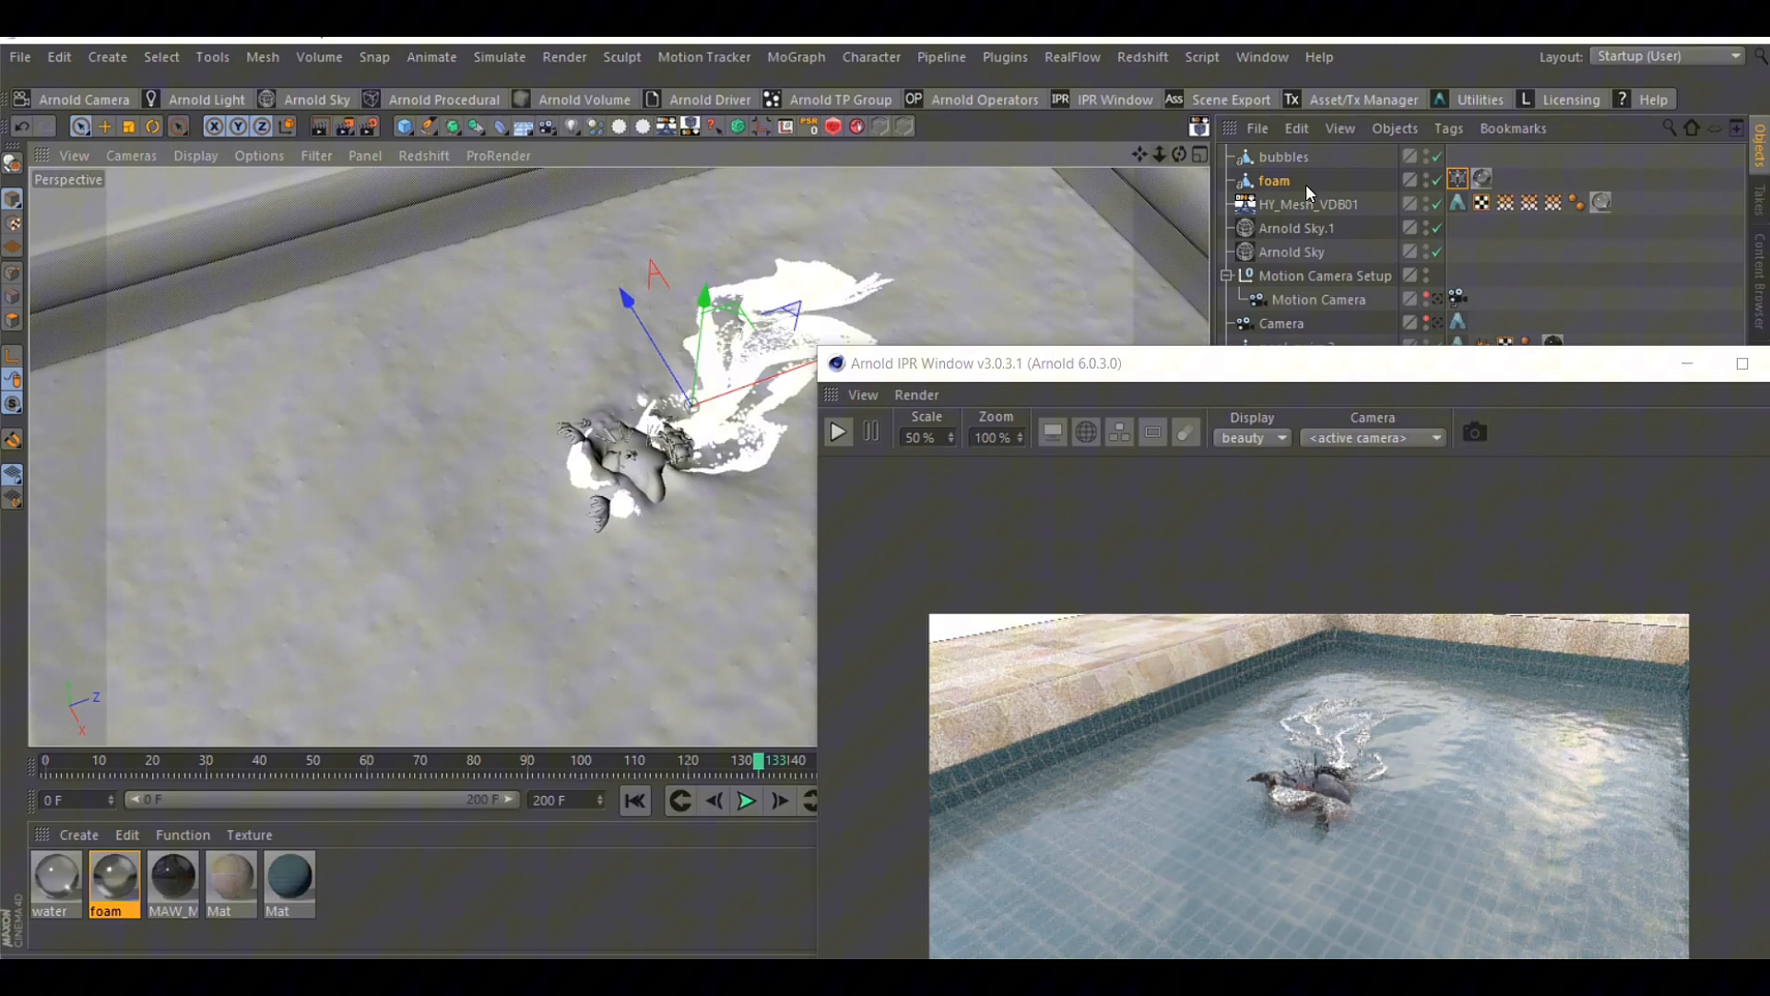
{"action": "left_click", "coordinate": [1437, 180]}
{"action": "left_click", "coordinate": [1572, 269]}
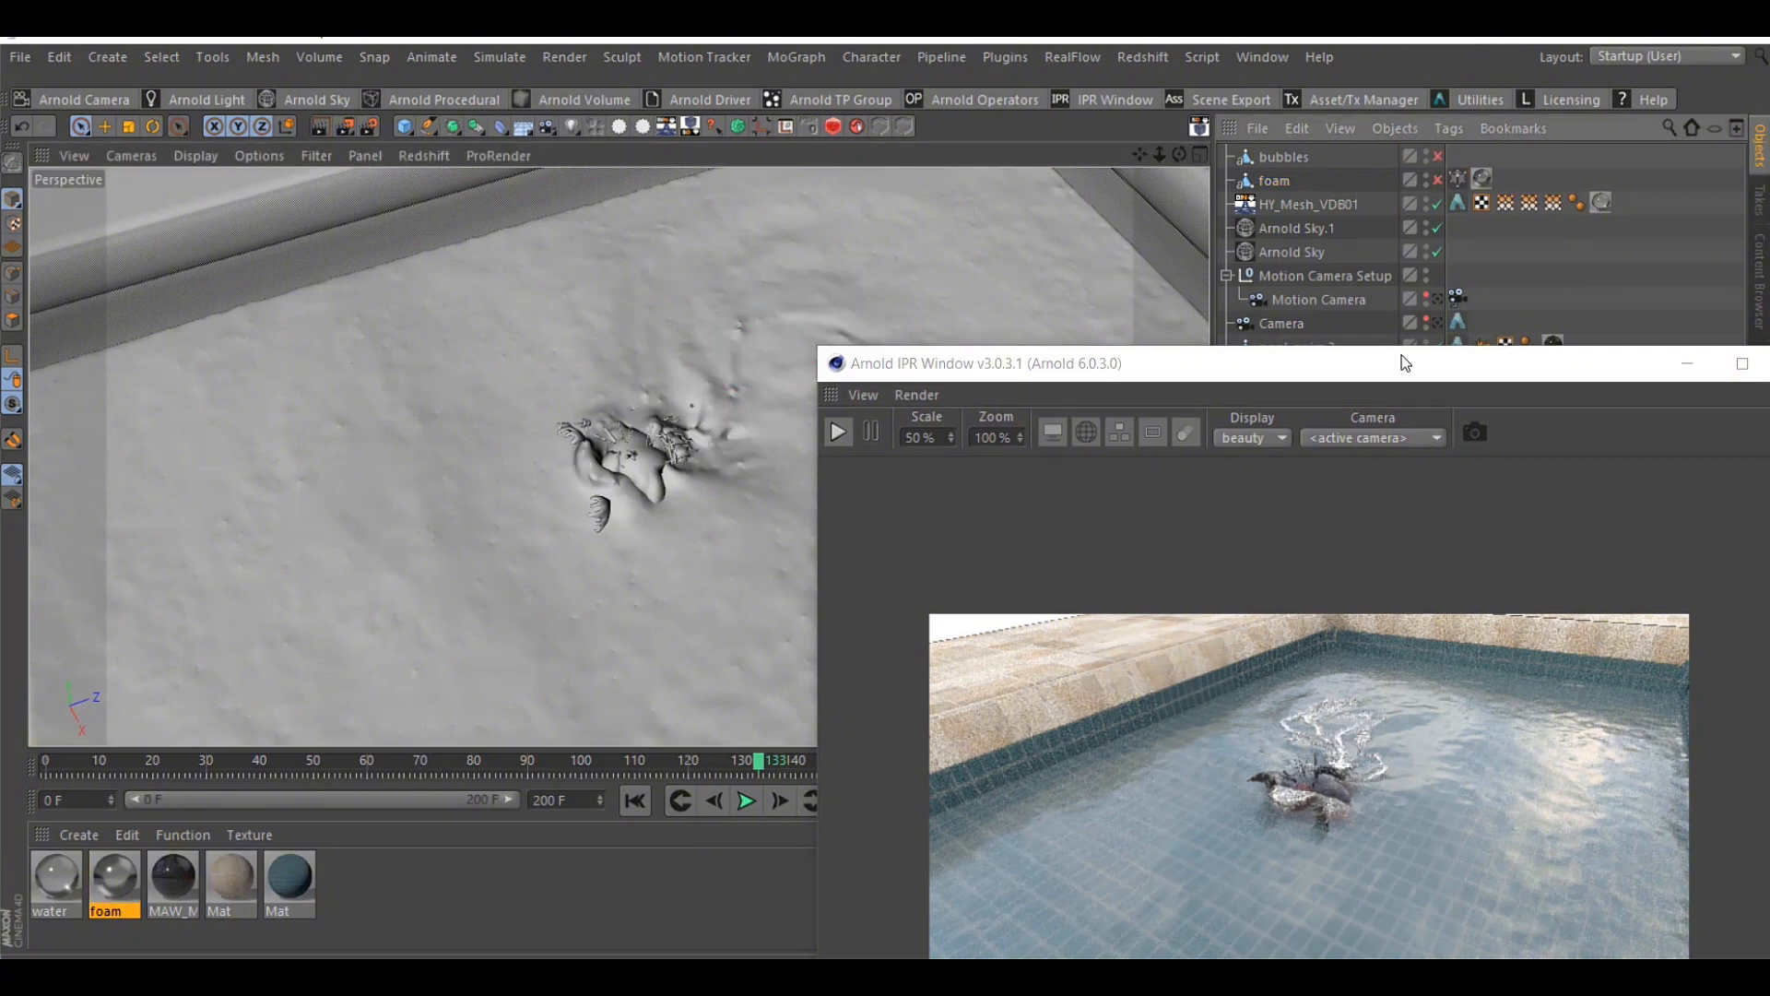
{"action": "left_click_drag", "start_coordinate": [1383, 378], "coordinate": [1443, 386]}
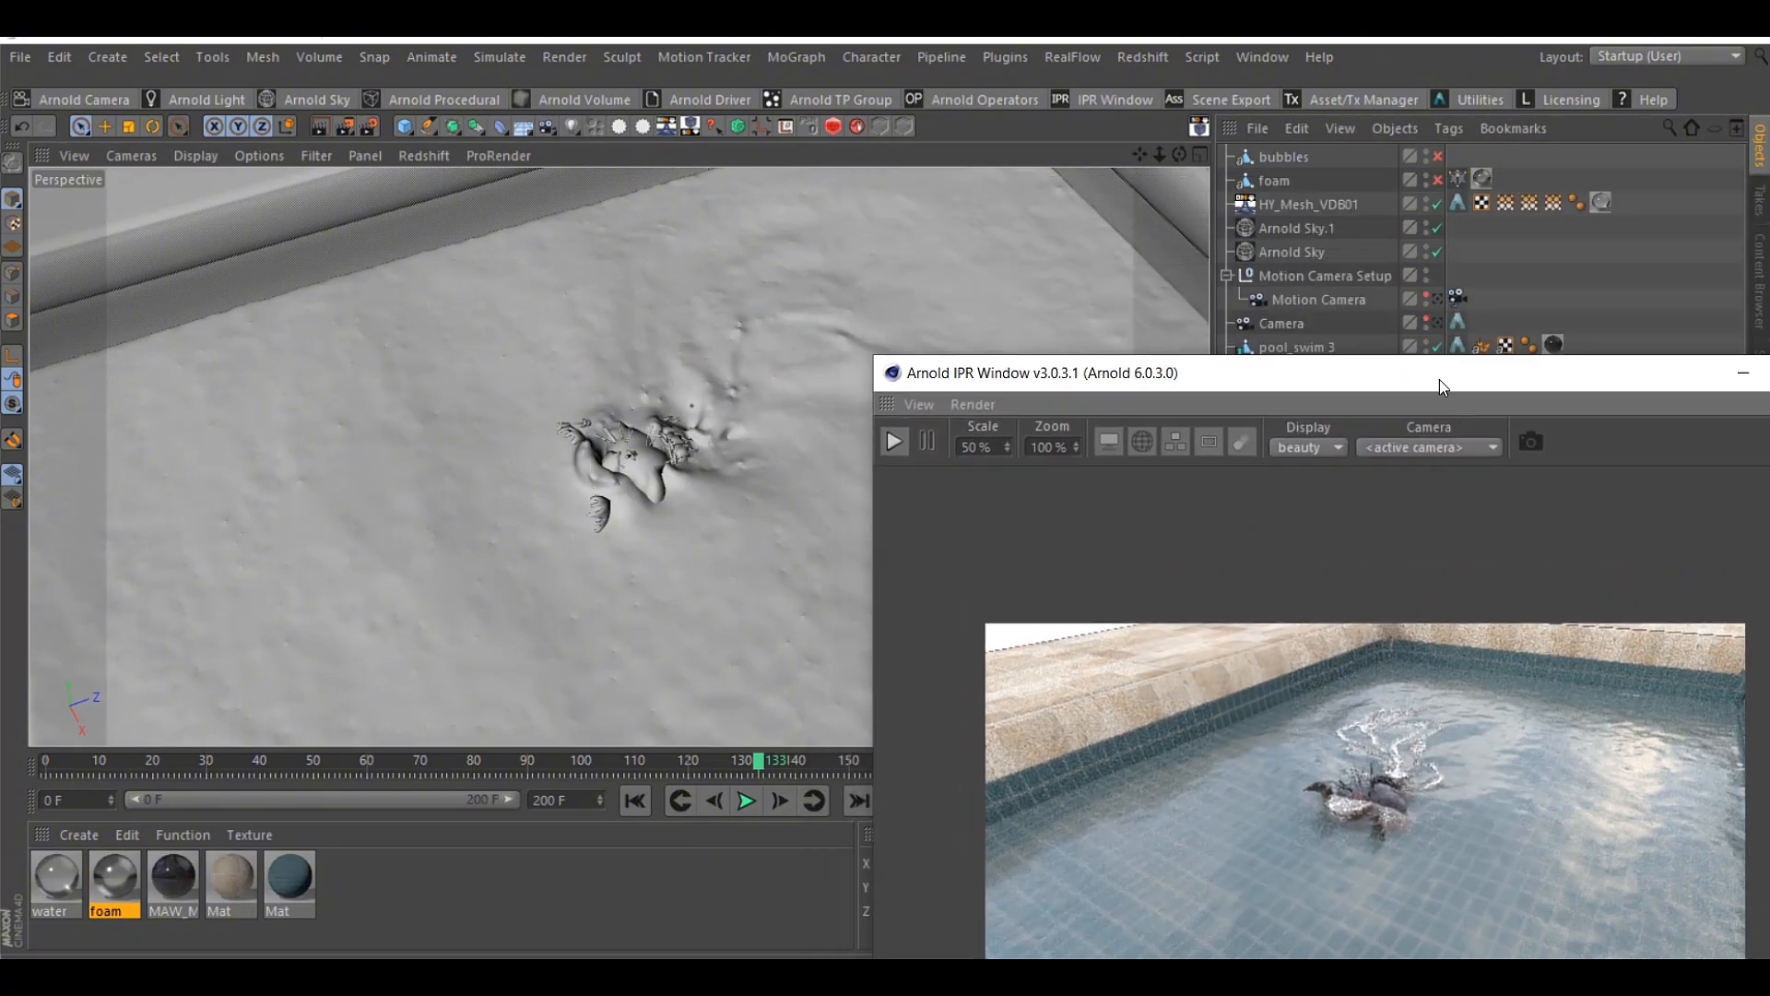
{"action": "mouse_move", "coordinate": [1160, 154]}
{"action": "left_mouse_down"}
{"action": "mouse_move", "coordinate": [1097, 154]}
{"action": "mouse_move", "coordinate": [1129, 154]}
{"action": "left_mouse_up"}
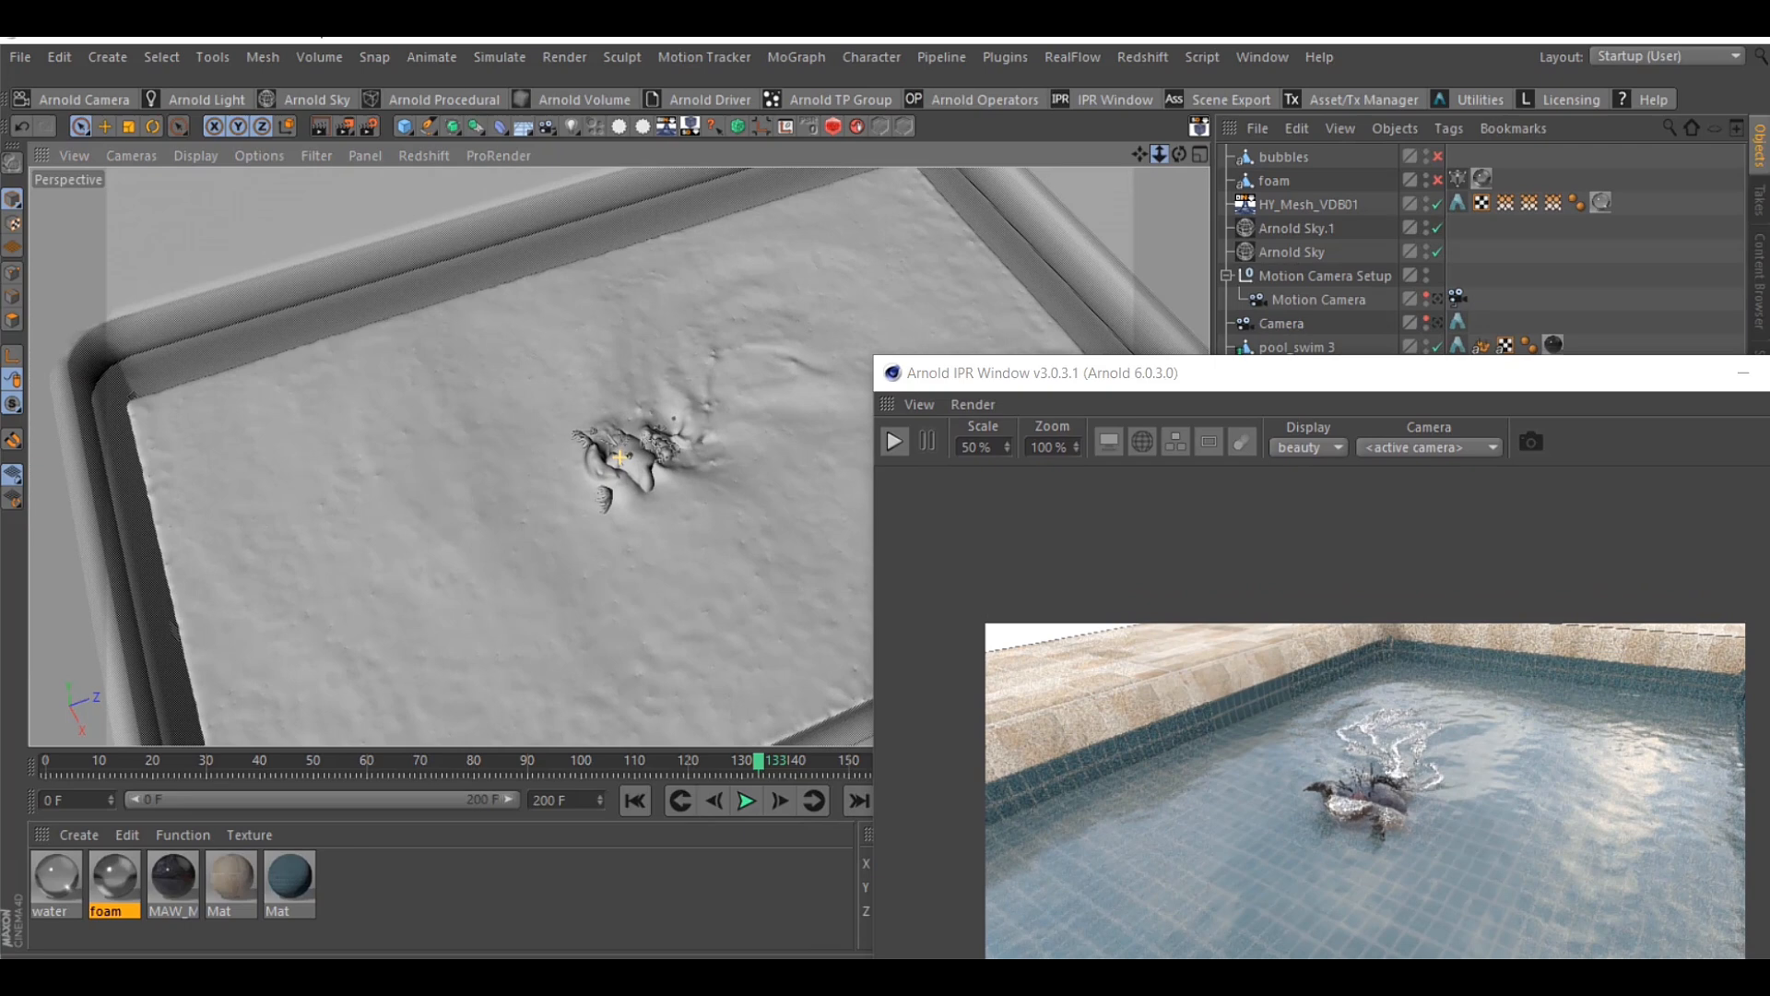
Check the vertex map tags on the HY_Mesh_VDB01 importer and convert its current state to a polygon object
{"action": "left_click", "coordinate": [1509, 201]}
{"action": "left_click", "coordinate": [1527, 202]}
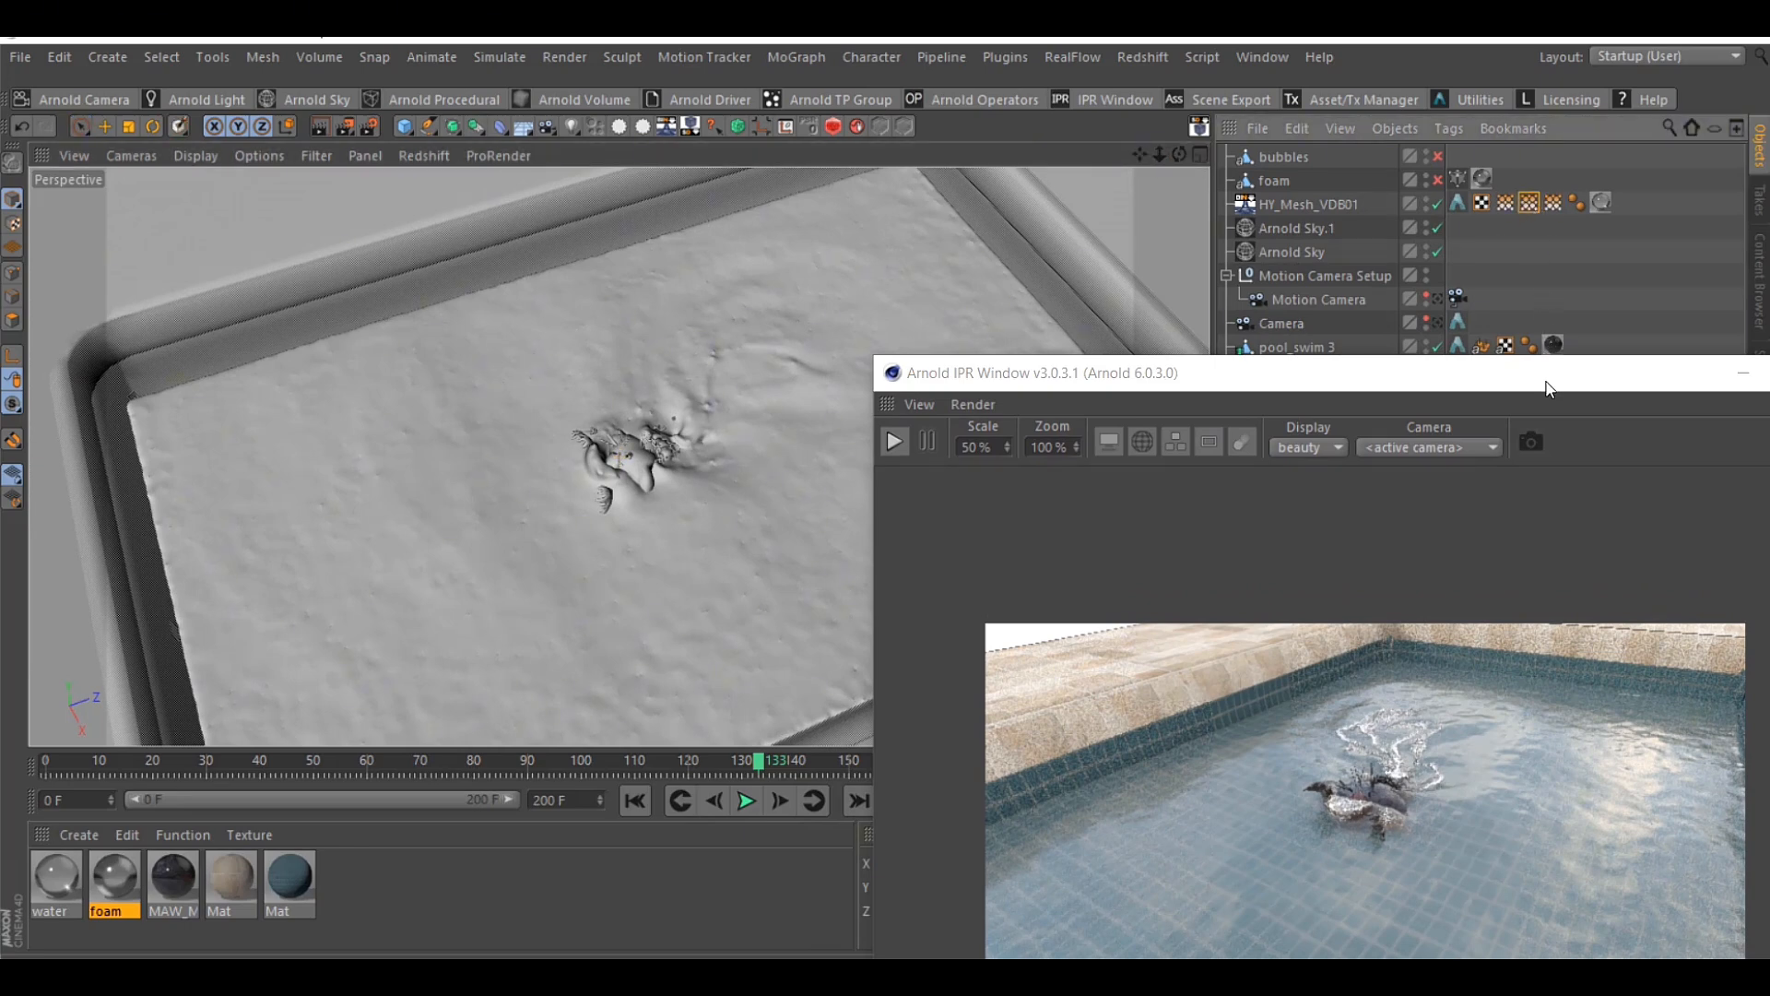
{"action": "left_click_drag", "start_coordinate": [1547, 388], "coordinate": [867, 456]}
{"action": "left_click", "coordinate": [1511, 204]}
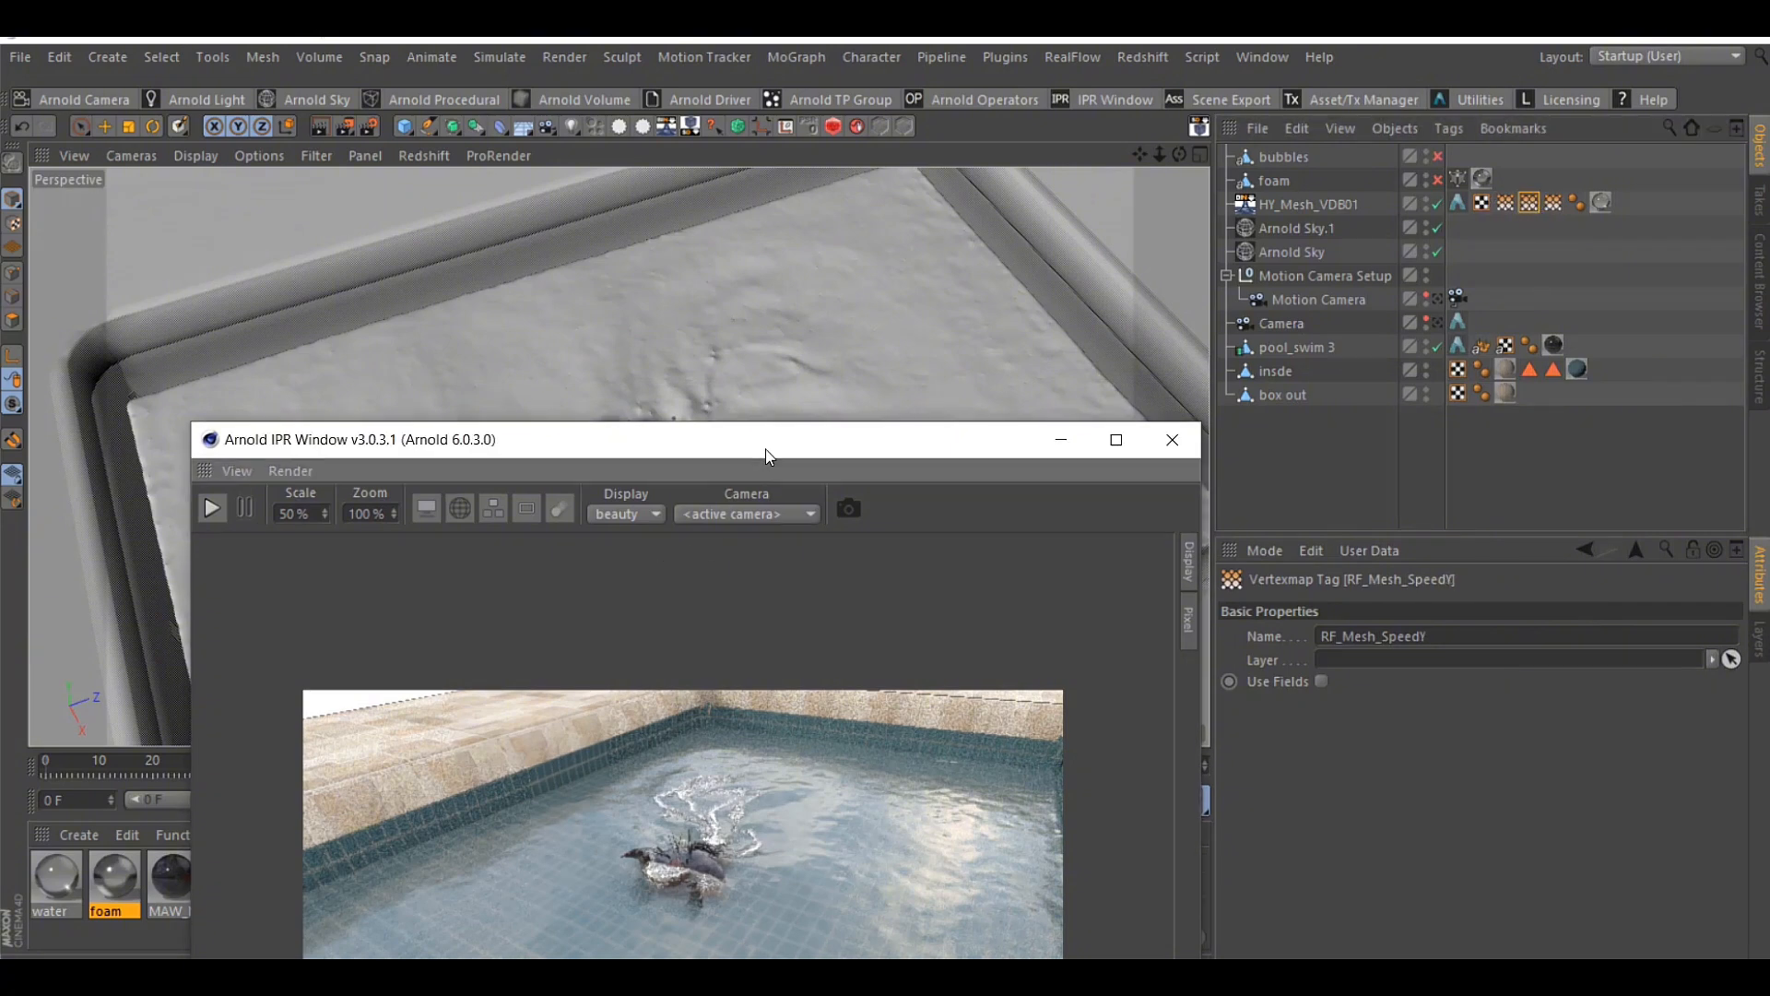
{"action": "left_click_drag", "start_coordinate": [767, 455], "coordinate": [662, 613]}
{"action": "right_click", "coordinate": [1321, 210]}
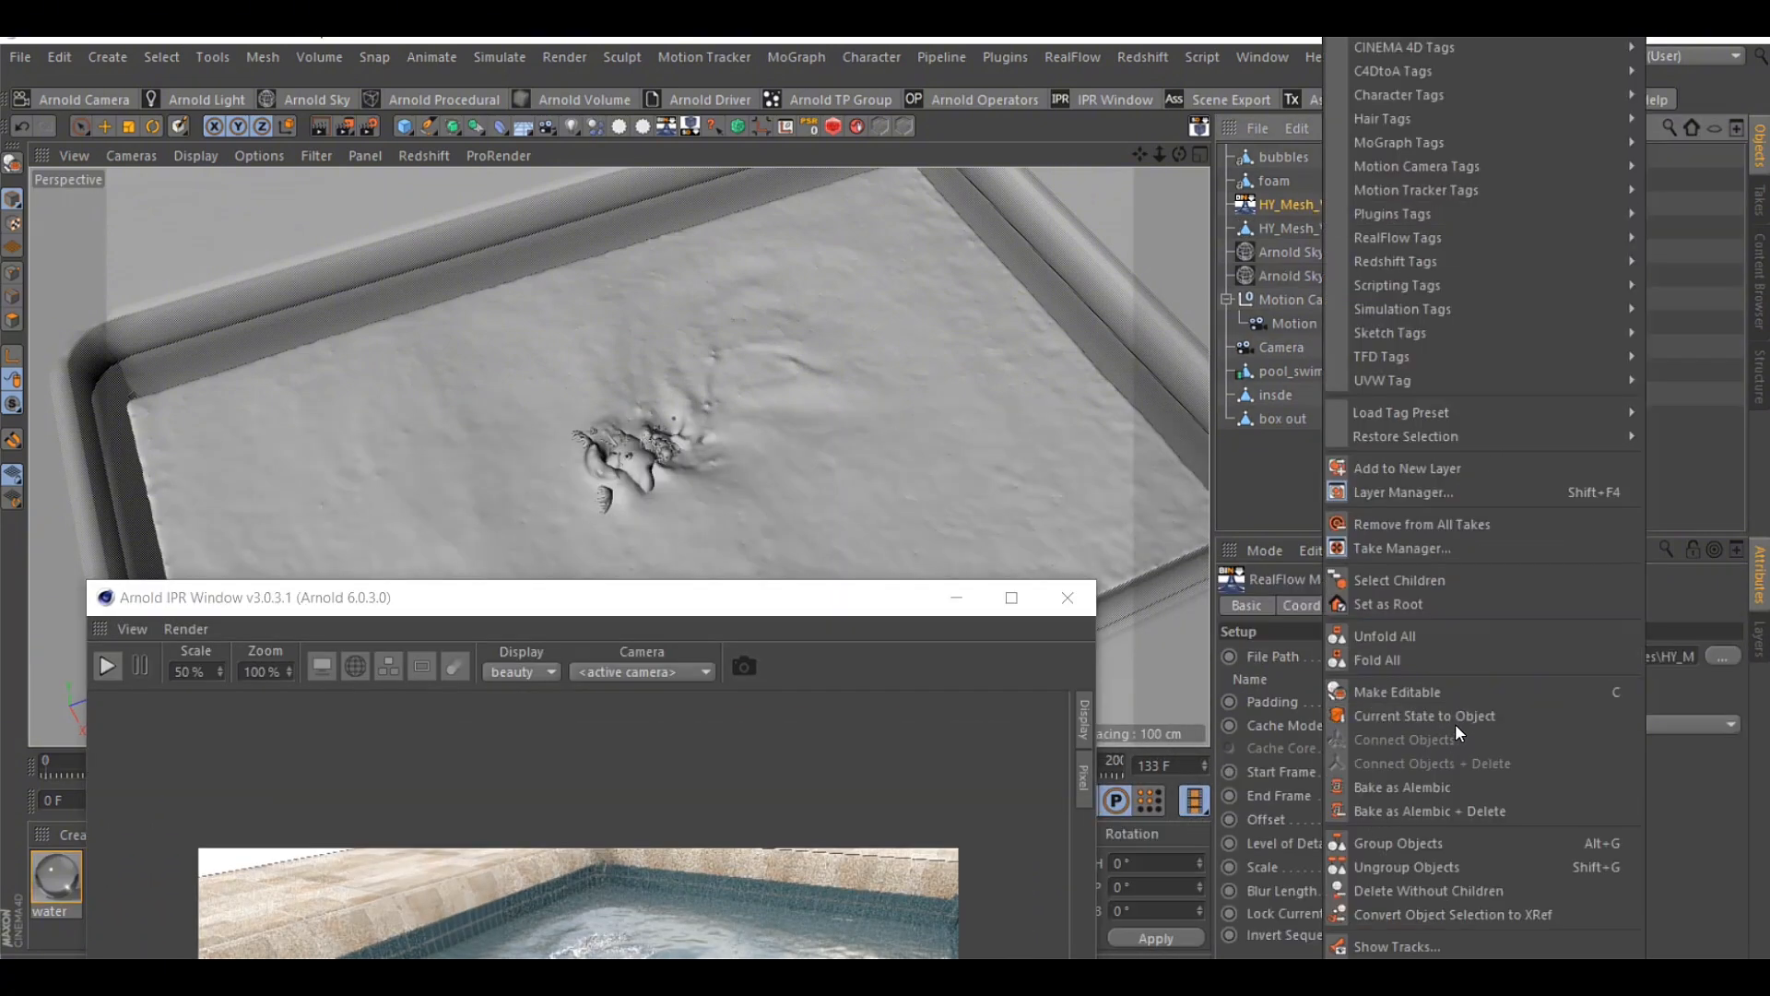
{"action": "left_click", "coordinate": [1691, 365]}
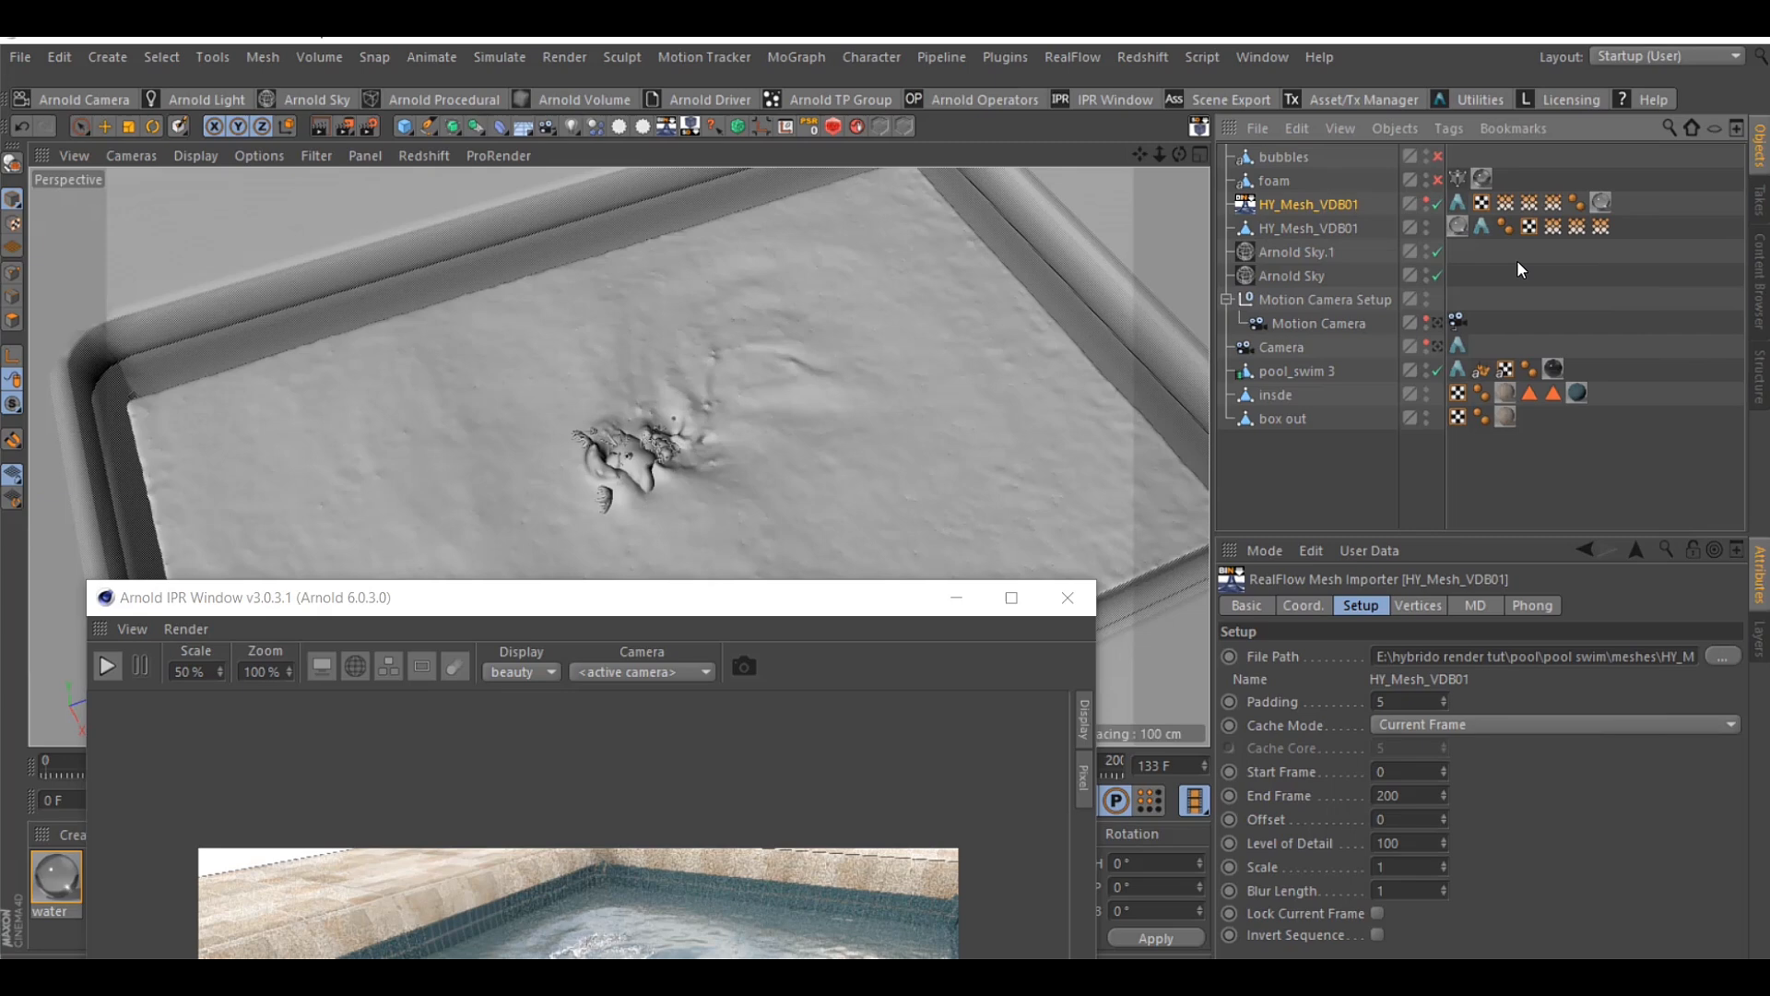
Display the converted water mesh's vertex maps in the viewport to compare their painted areas
{"action": "double_click", "coordinate": [1555, 228]}
{"action": "left_click_drag", "start_coordinate": [708, 602], "coordinate": [697, 705]}
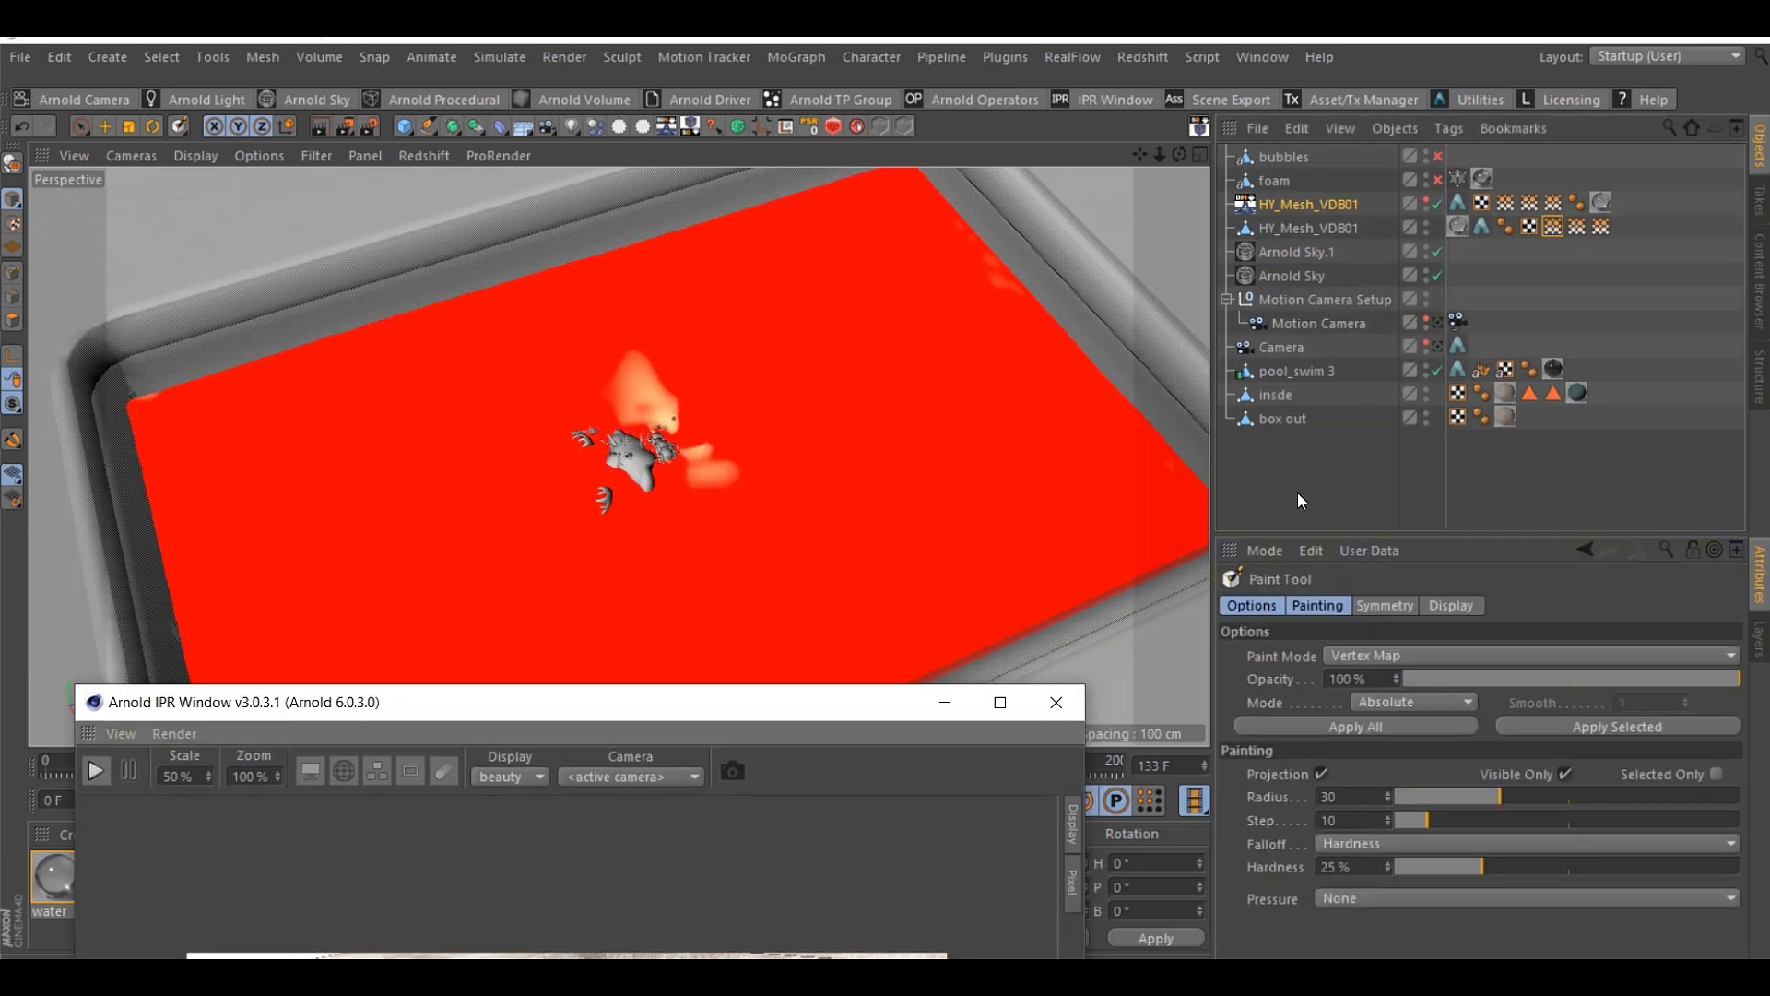
{"action": "double_click", "coordinate": [1576, 226]}
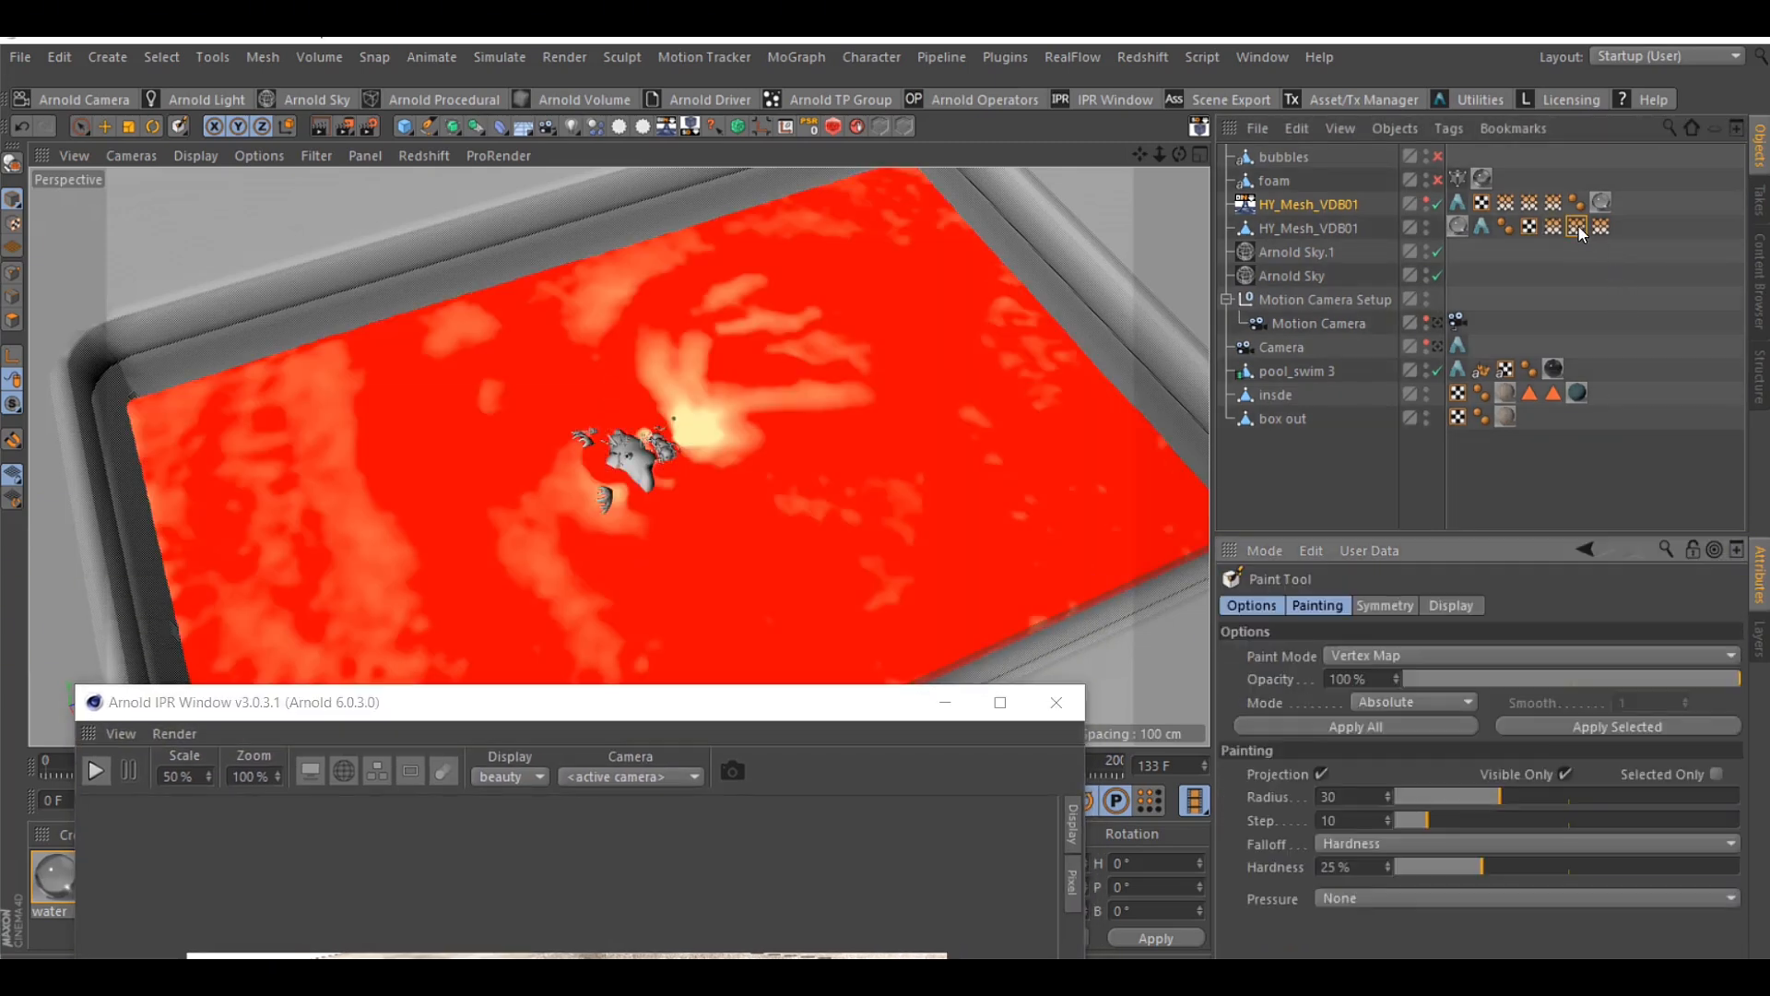
{"action": "left_click_drag", "start_coordinate": [1160, 156], "coordinate": [1070, 161]}
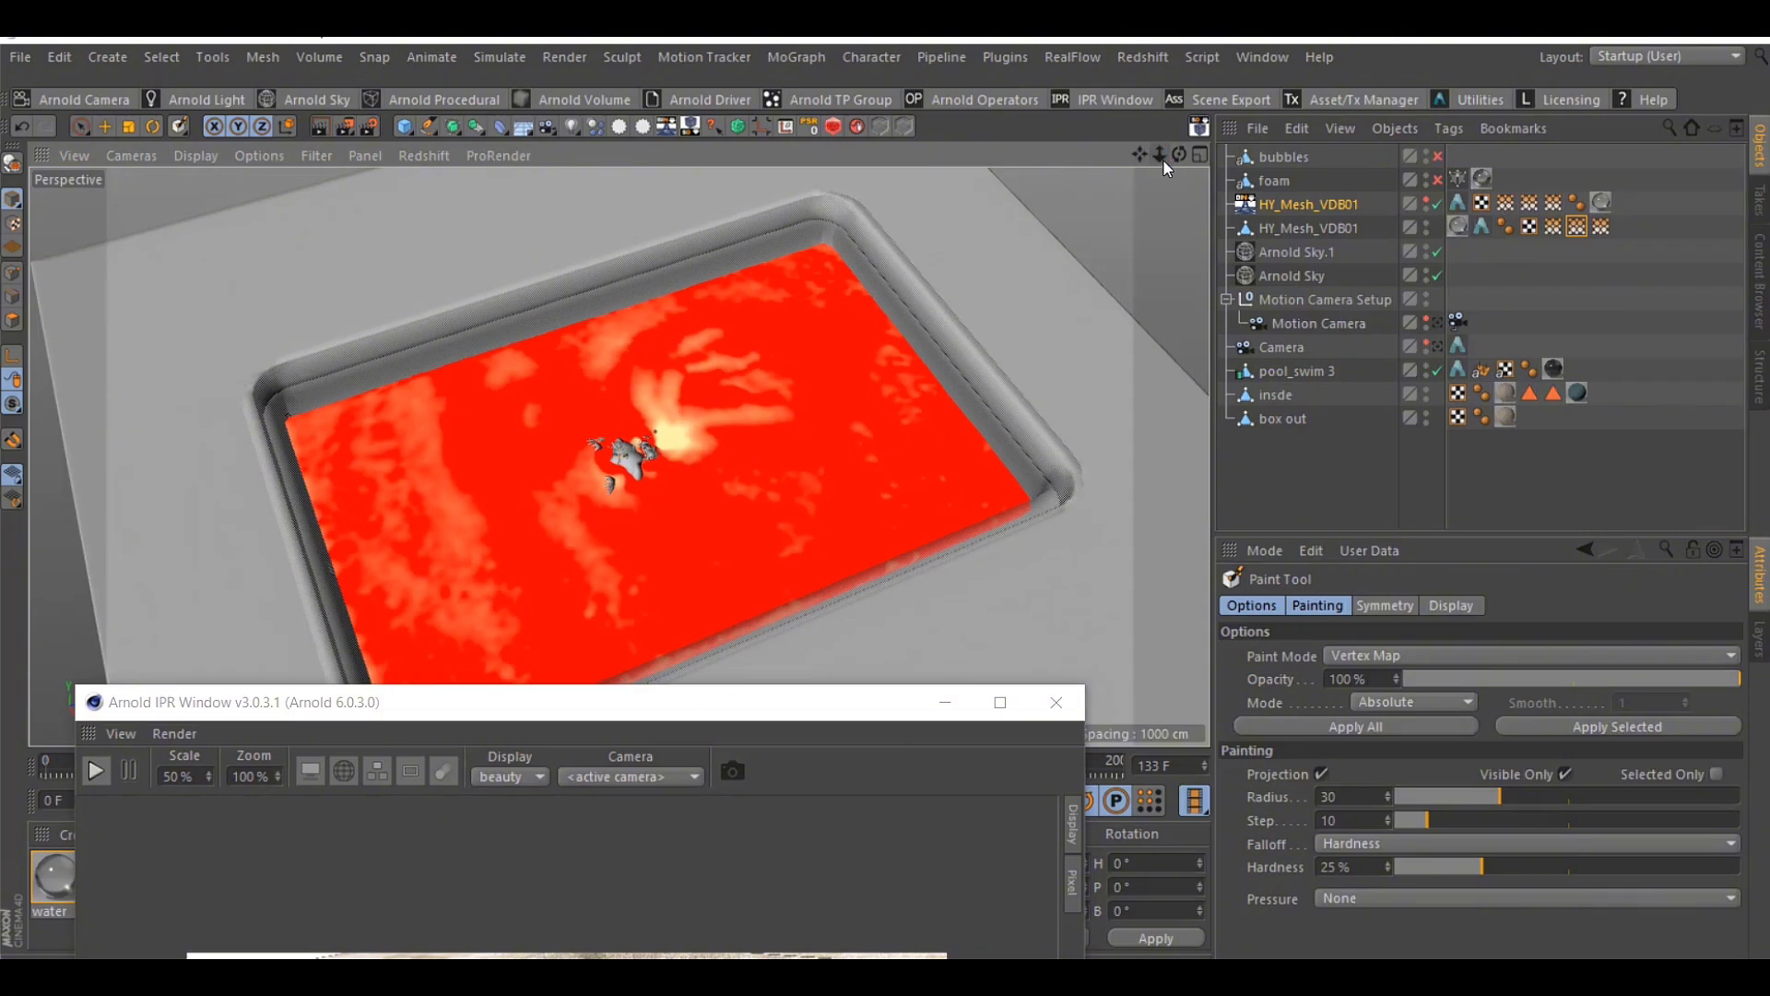
{"action": "left_click", "coordinate": [1603, 229]}
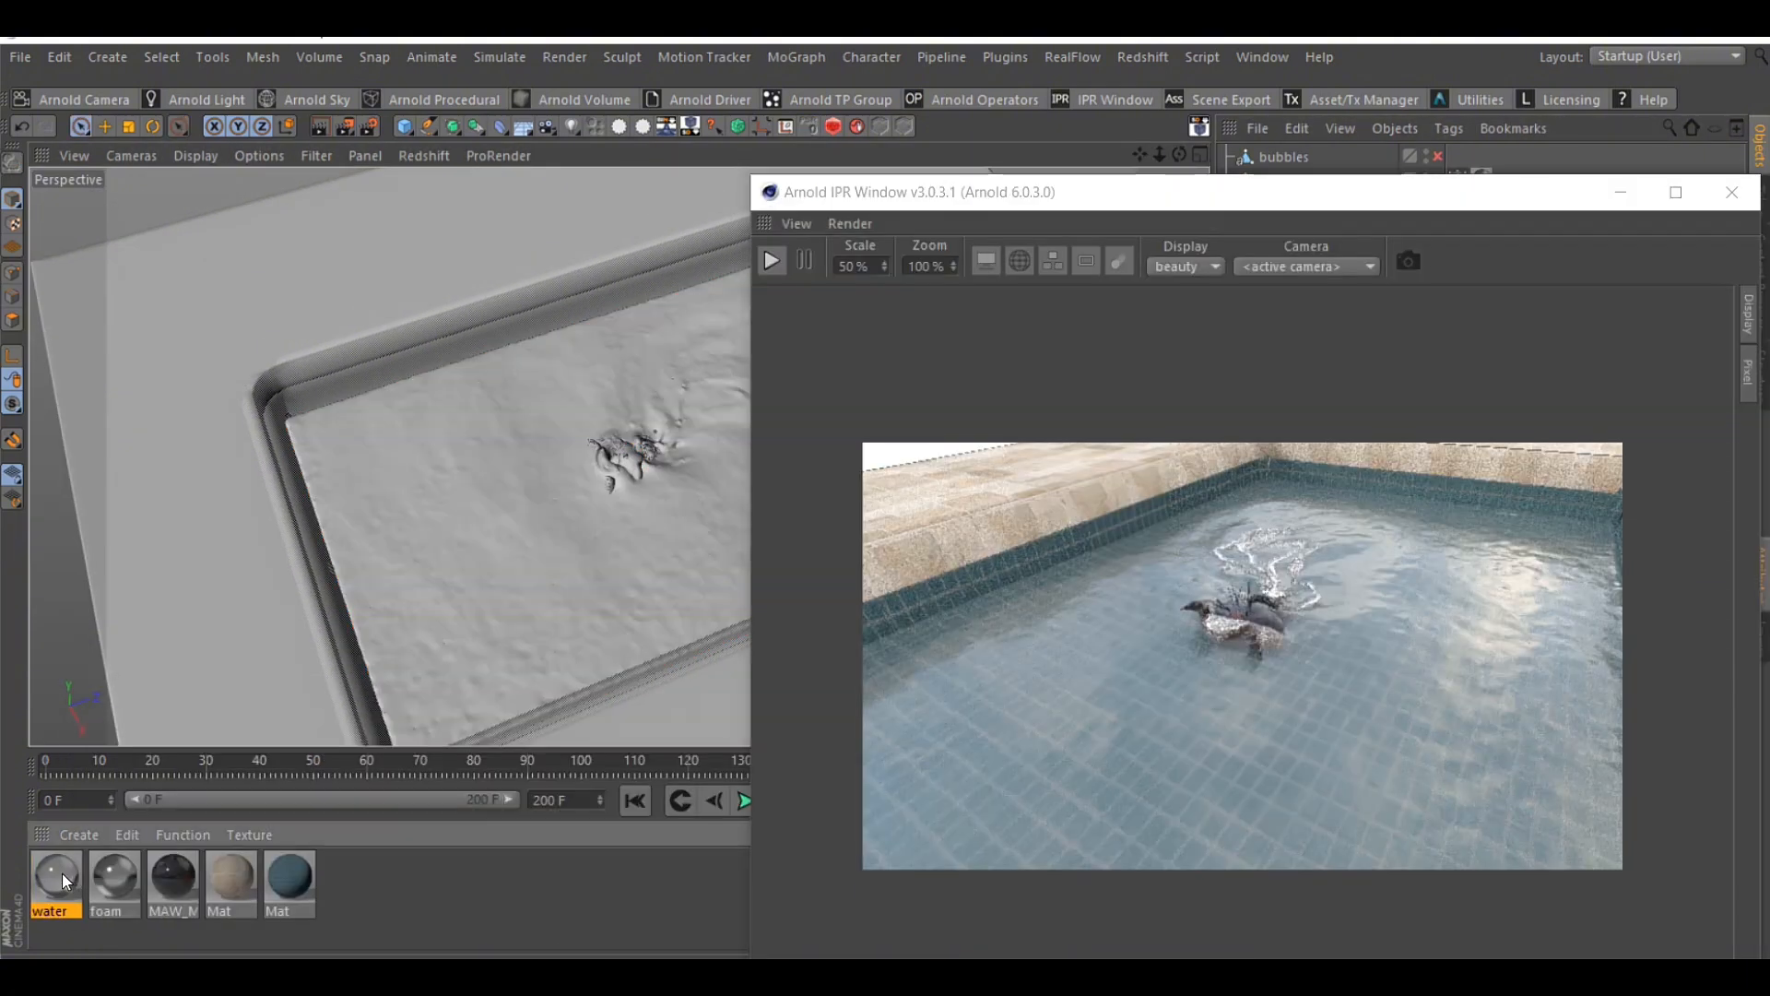
Open the water material's shader network and enlarge the network editor
{"action": "double_click", "coordinate": [63, 873]}
{"action": "left_click_drag", "start_coordinate": [710, 194], "coordinate": [638, 164]}
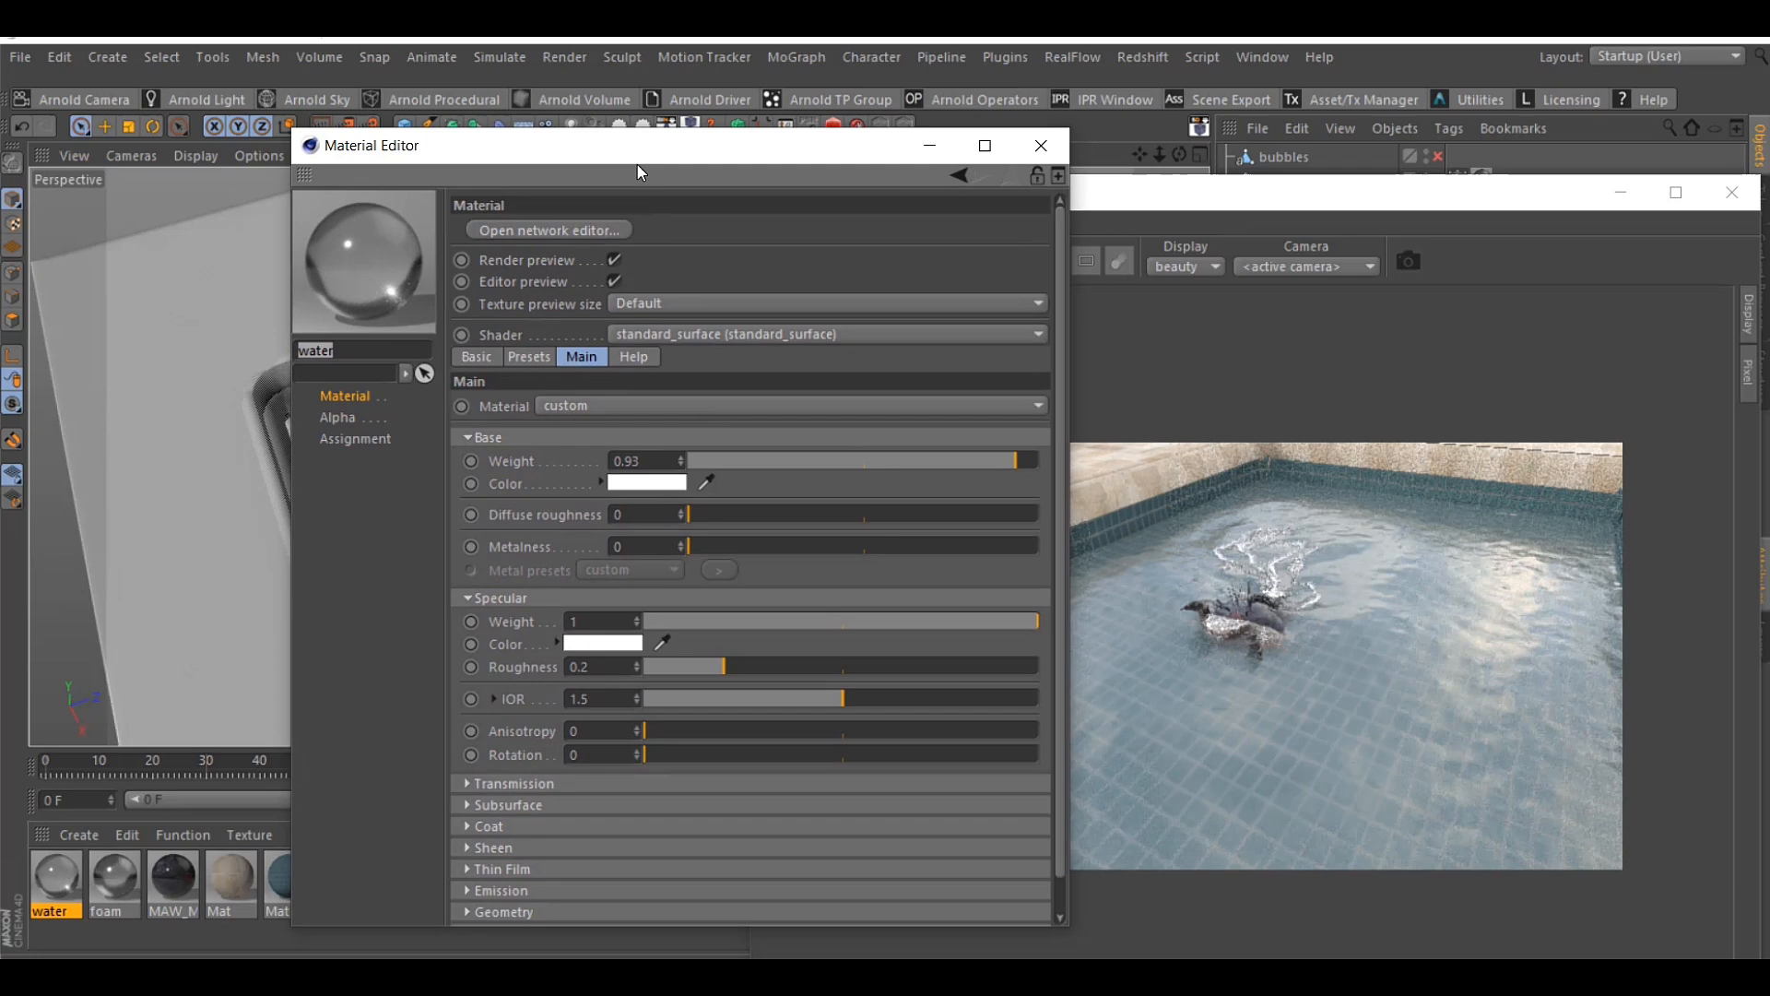
{"action": "left_click", "coordinate": [569, 239]}
{"action": "left_click", "coordinate": [1046, 43]}
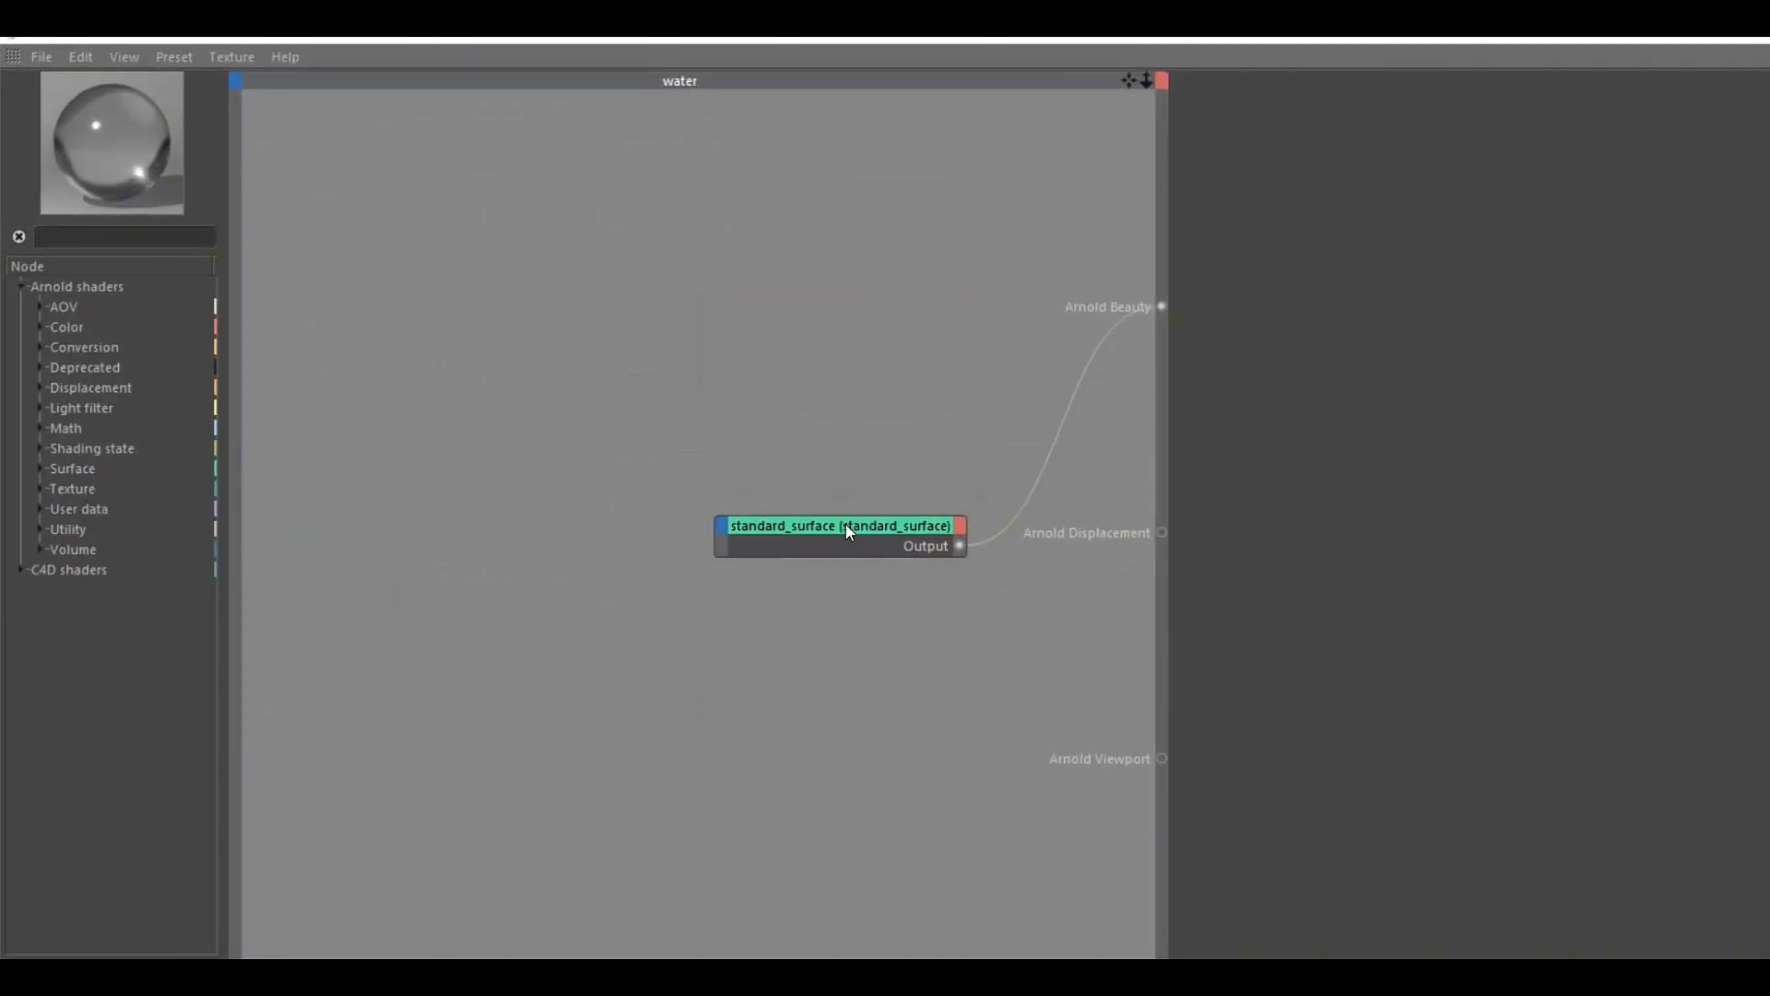
Rename the standard_surface node MAIN and place it close to the Arnold Beauty output
{"action": "left_click_drag", "start_coordinate": [846, 526], "coordinate": [875, 361]}
{"action": "left_click", "coordinate": [1199, 111]}
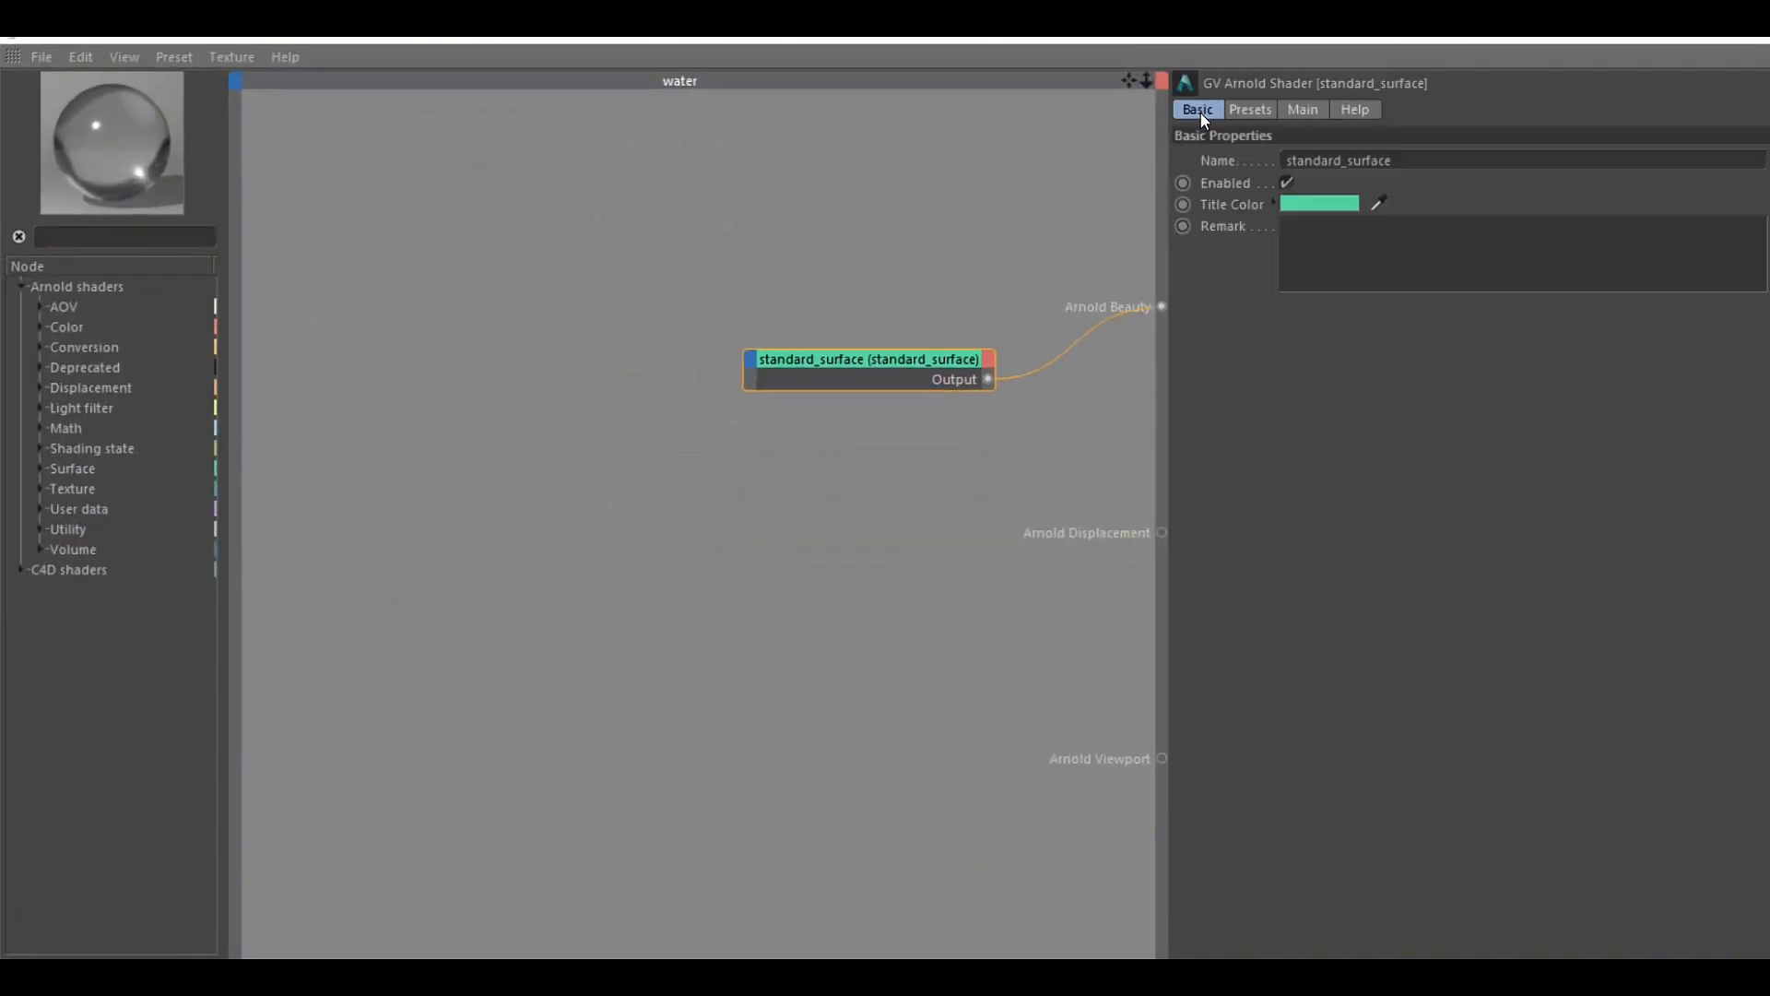
{"action": "left_click_drag", "start_coordinate": [1406, 156], "coordinate": [1228, 157]}
{"action": "type", "text": "MAIN"}
{"action": "key", "text": "Return"}
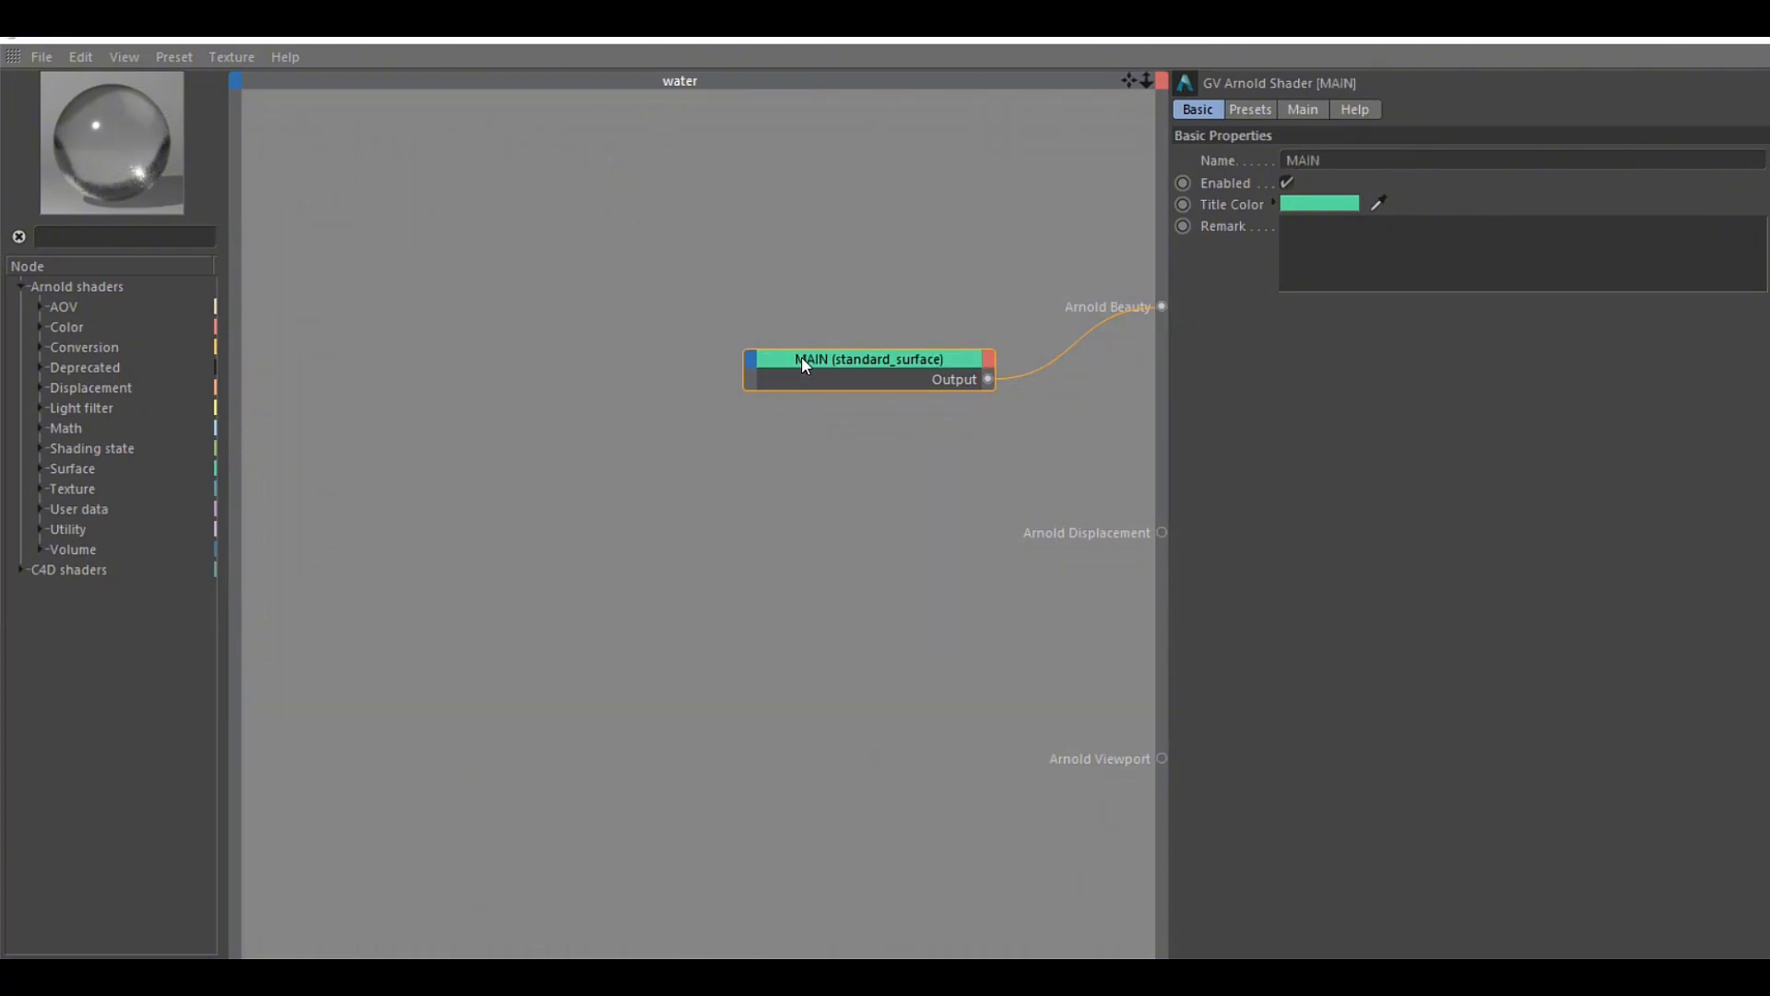
{"action": "left_click_drag", "start_coordinate": [801, 357], "coordinate": [855, 299]}
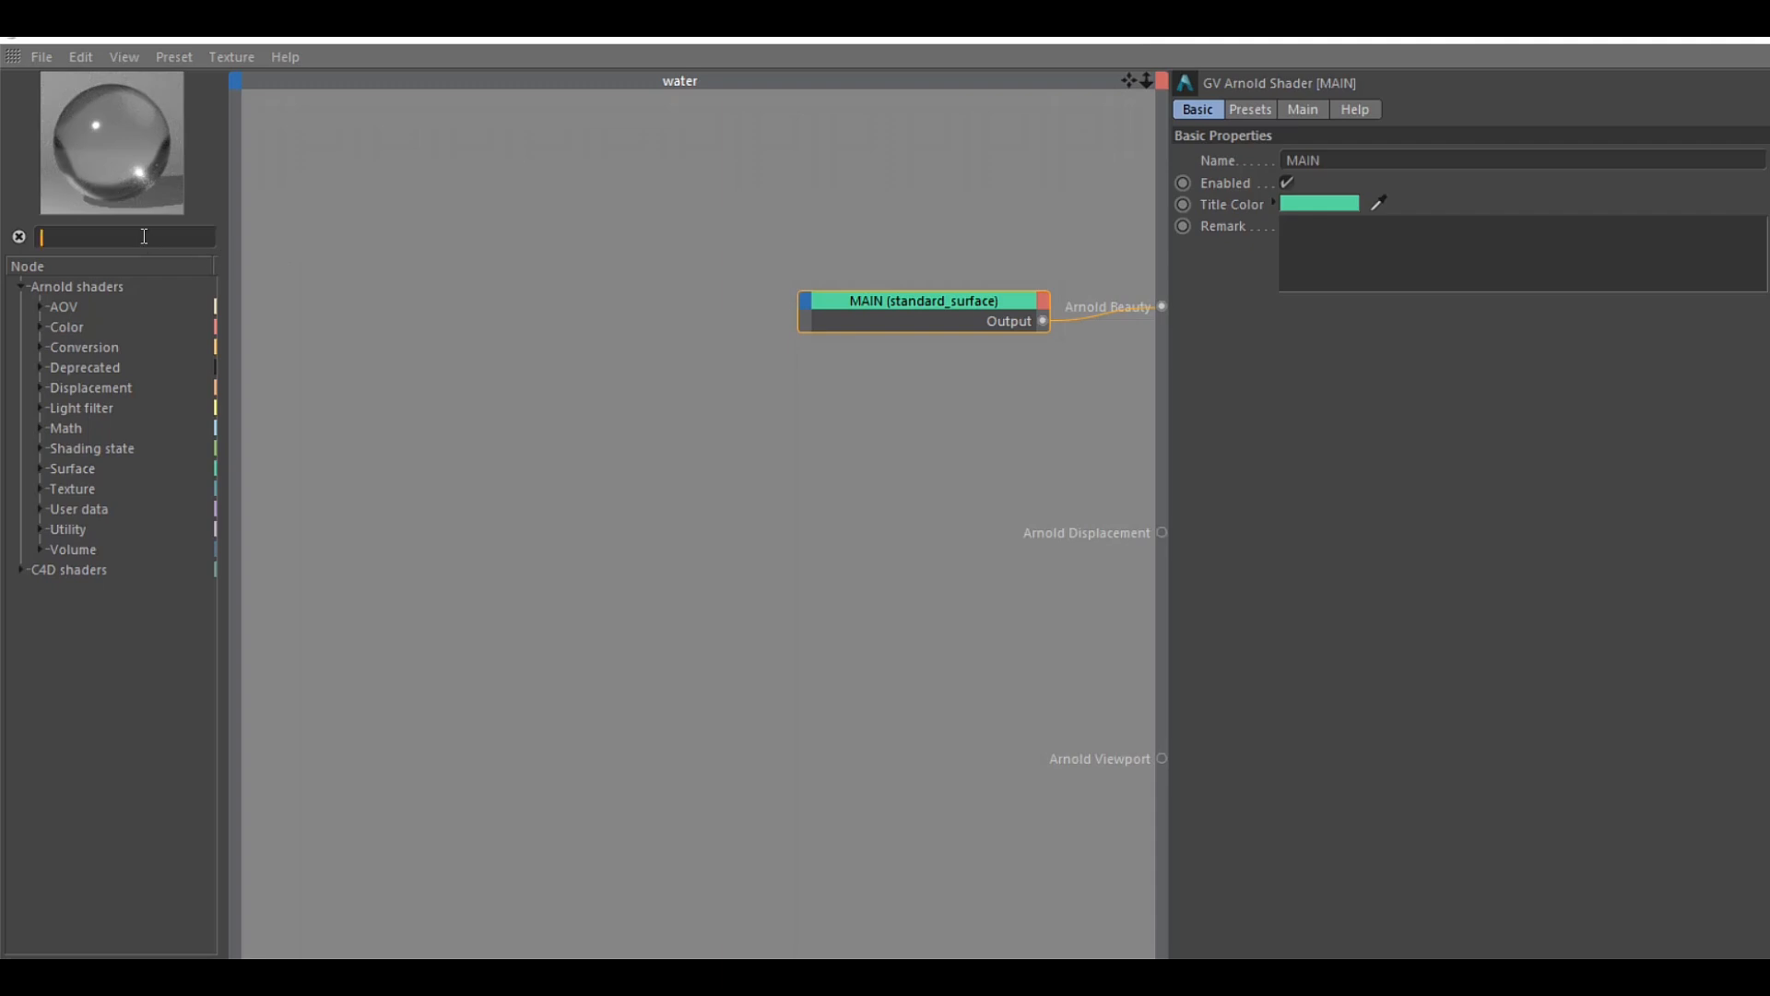
Add a second standard_surface node to the network, rename it WHITE, and place it beside the MAIN node
{"action": "type", "text": "sta"}
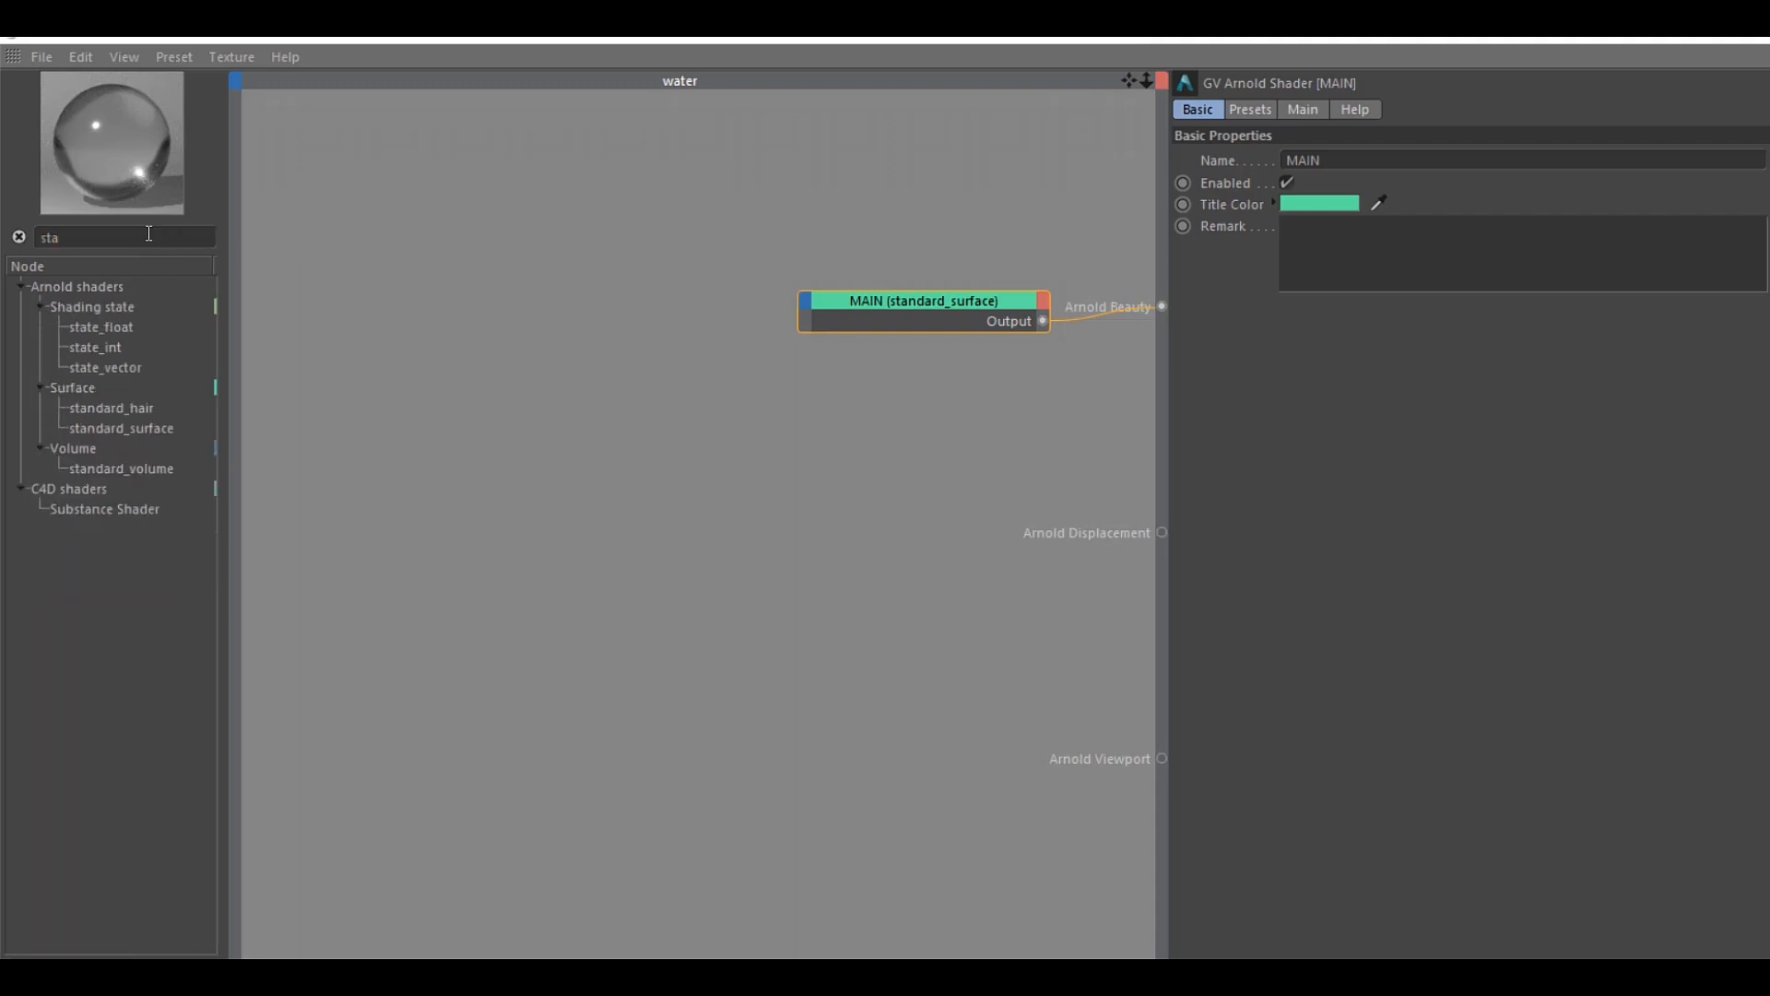
{"action": "left_click_drag", "start_coordinate": [458, 387], "coordinate": [458, 386]}
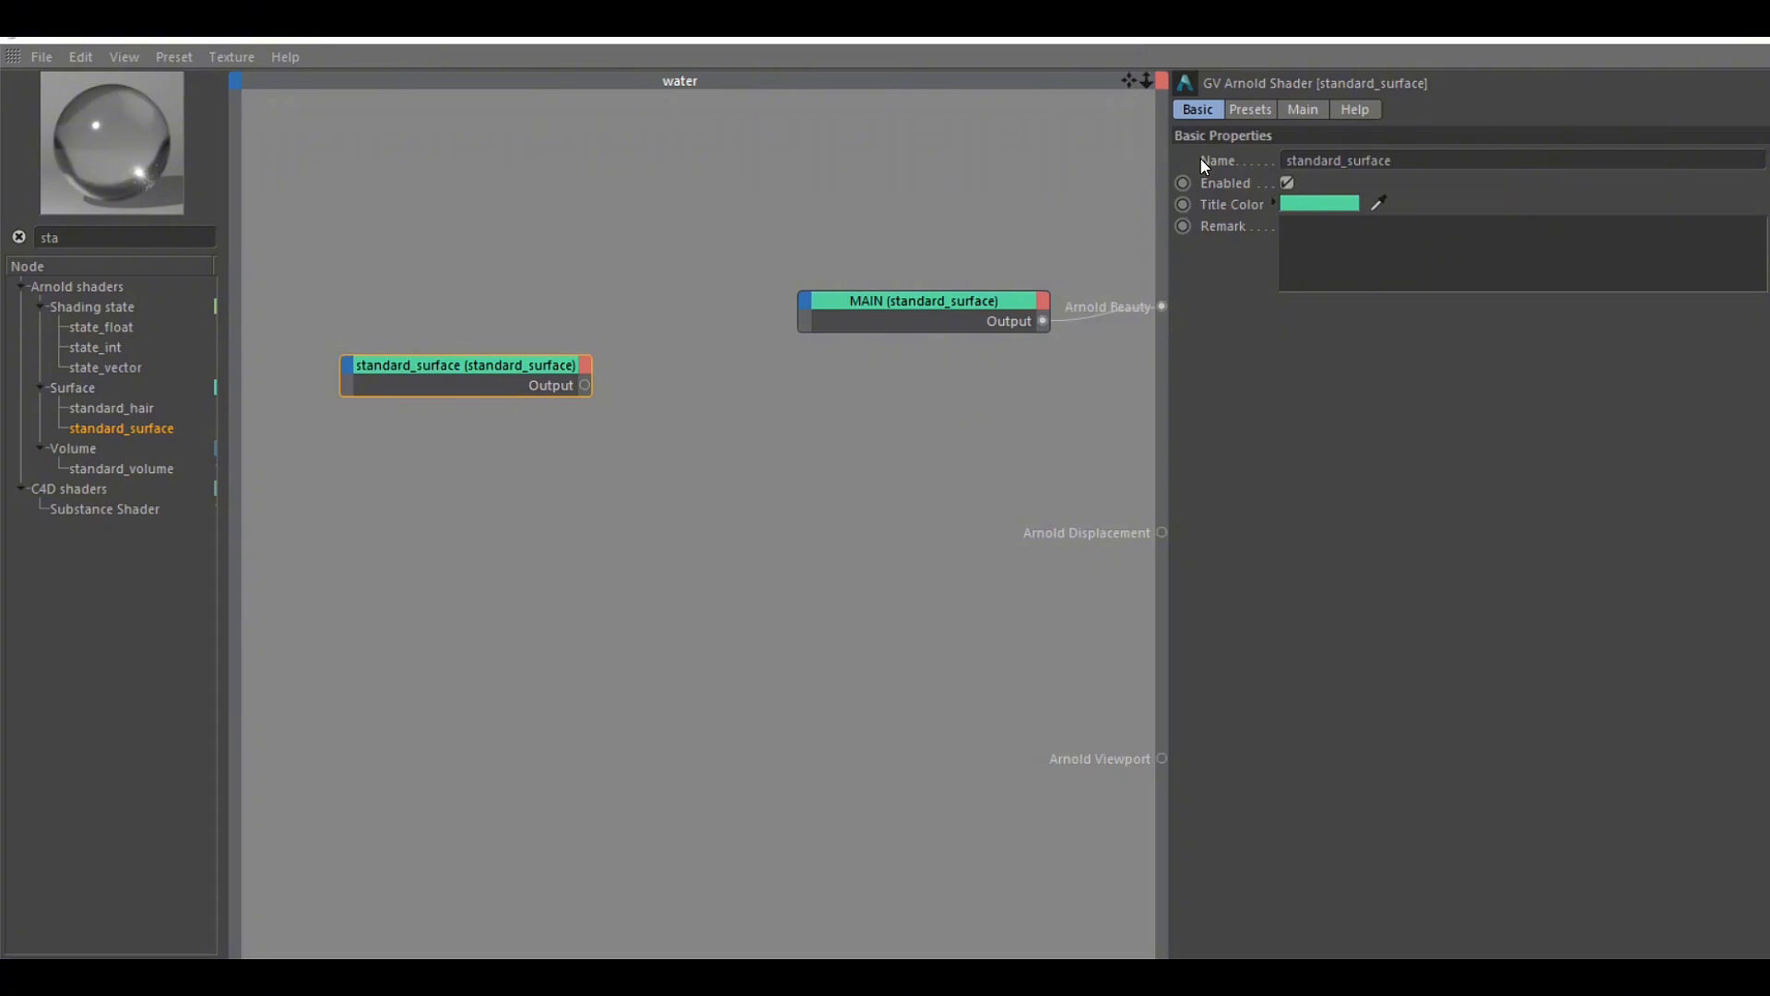
{"action": "left_click_drag", "start_coordinate": [1431, 159], "coordinate": [1129, 152]}
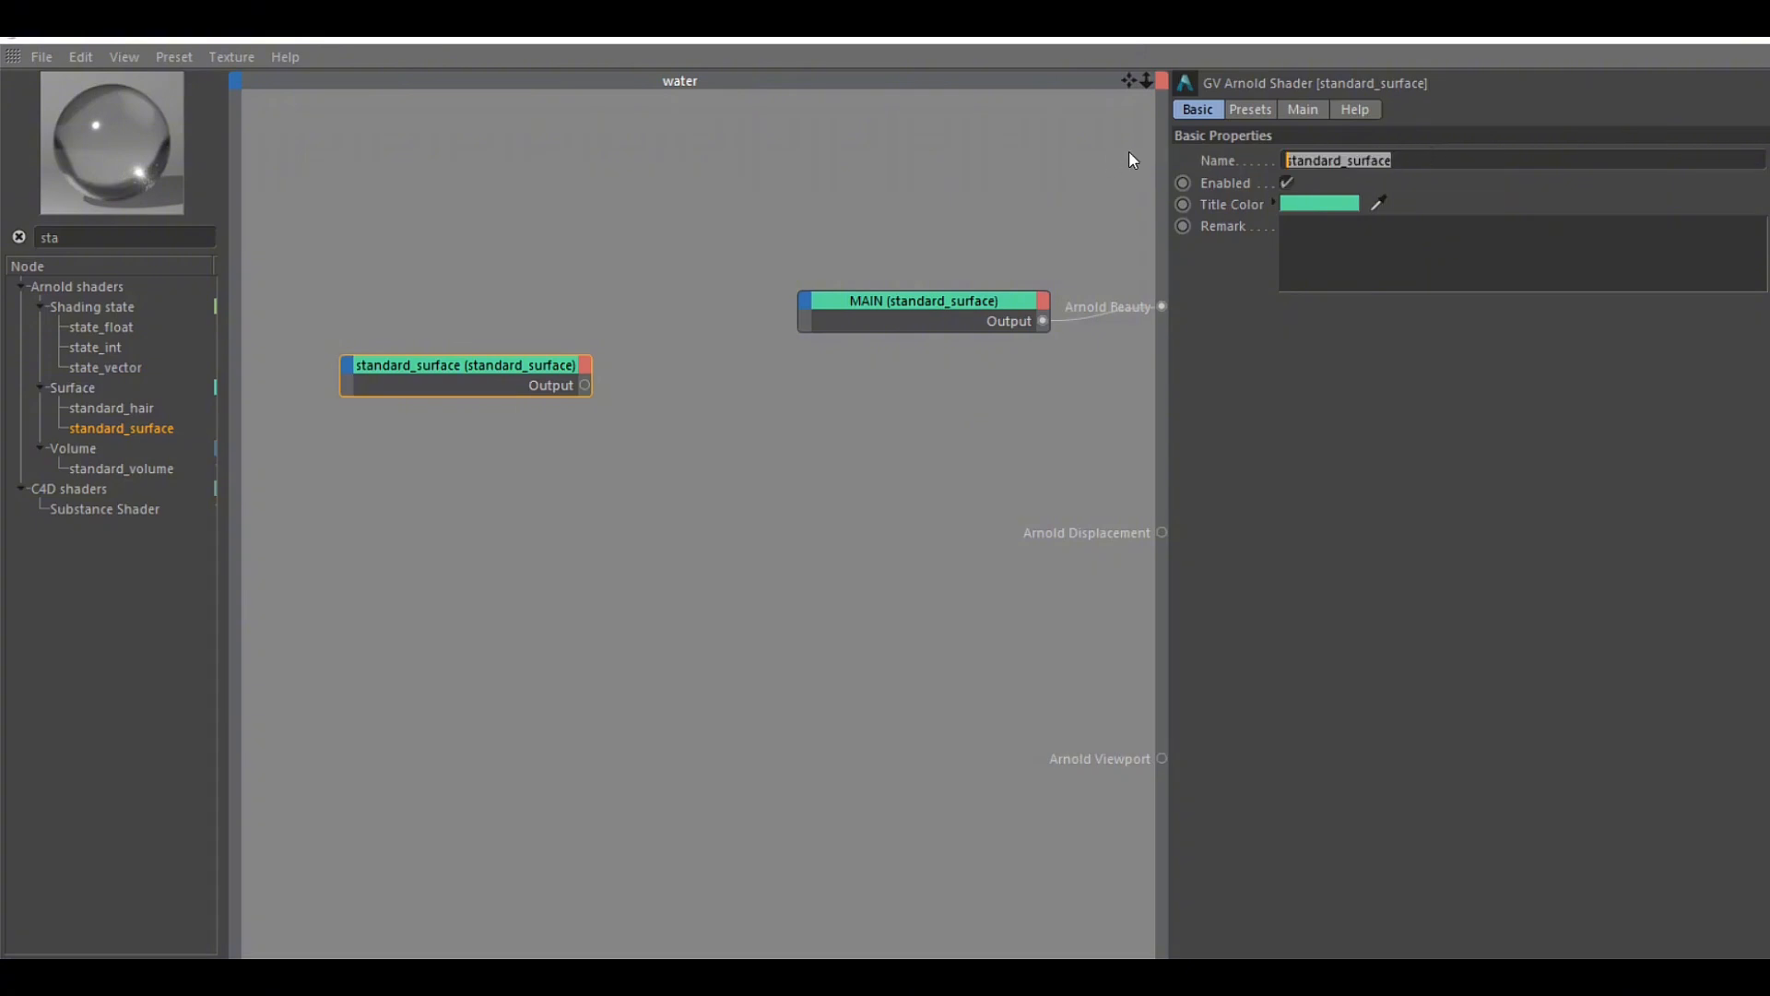
{"action": "type", "text": "white"}
{"action": "key", "text": "Return"}
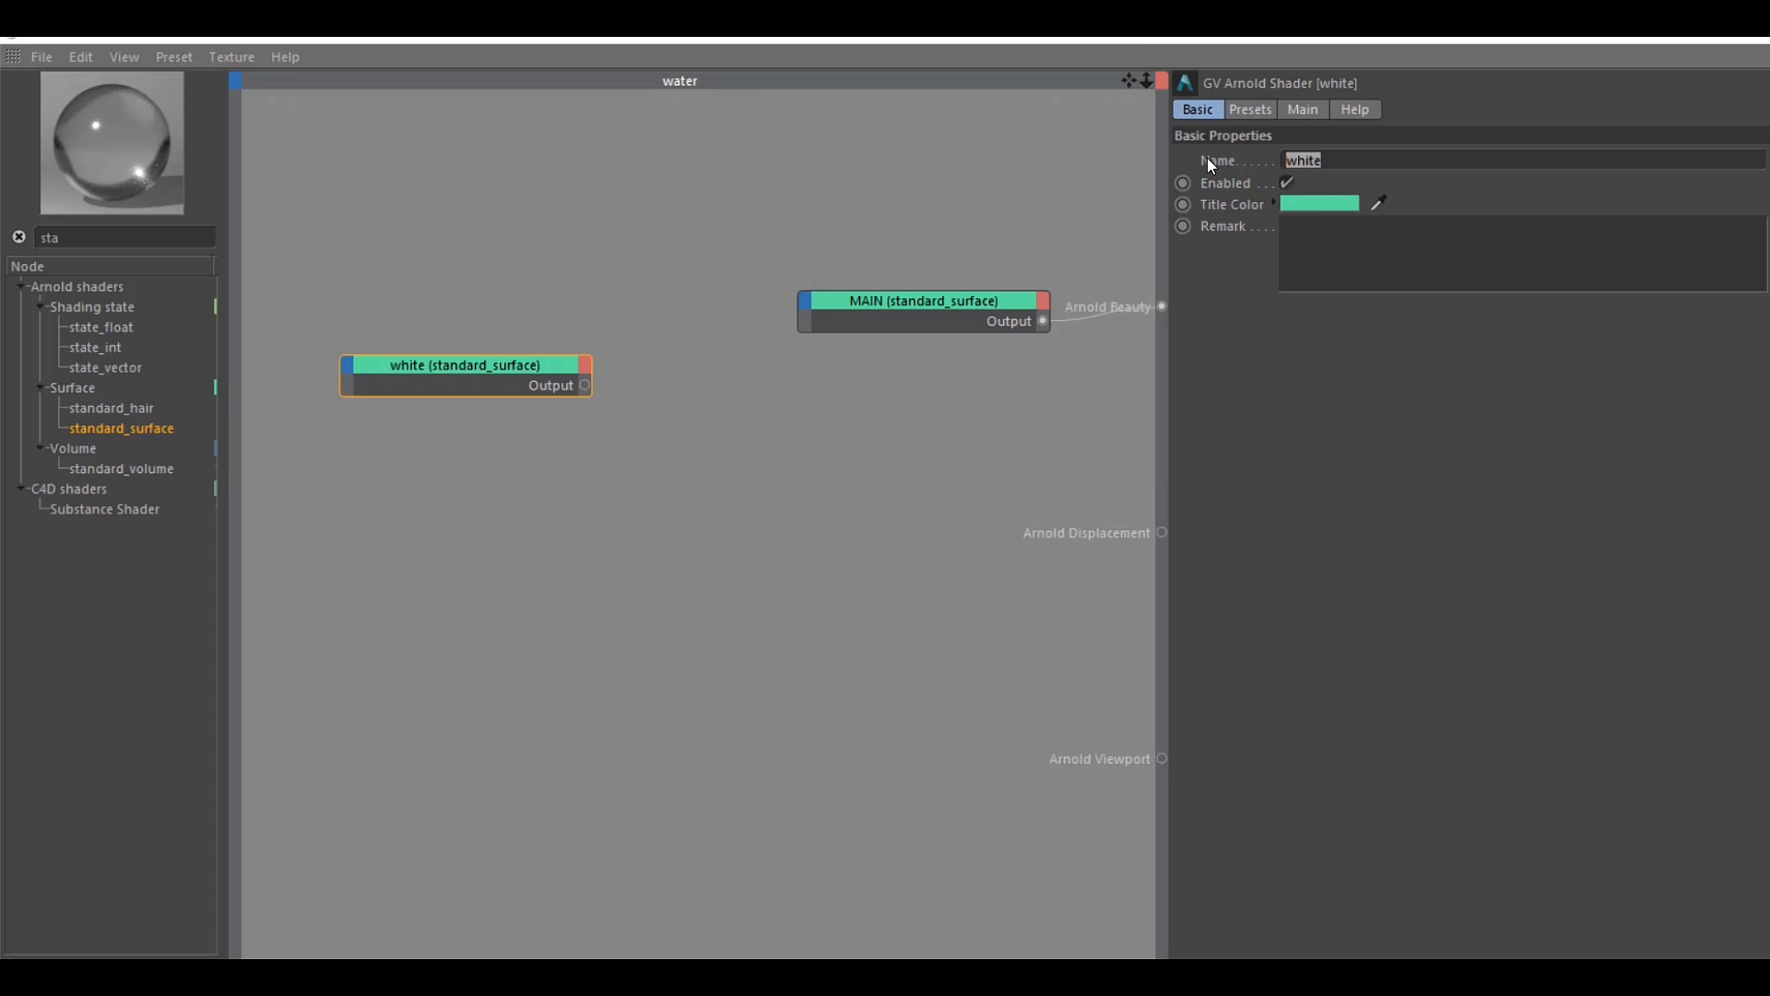
{"action": "type", "text": "WHITE"}
{"action": "key", "text": "Return"}
{"action": "left_click_drag", "start_coordinate": [463, 367], "coordinate": [609, 375]}
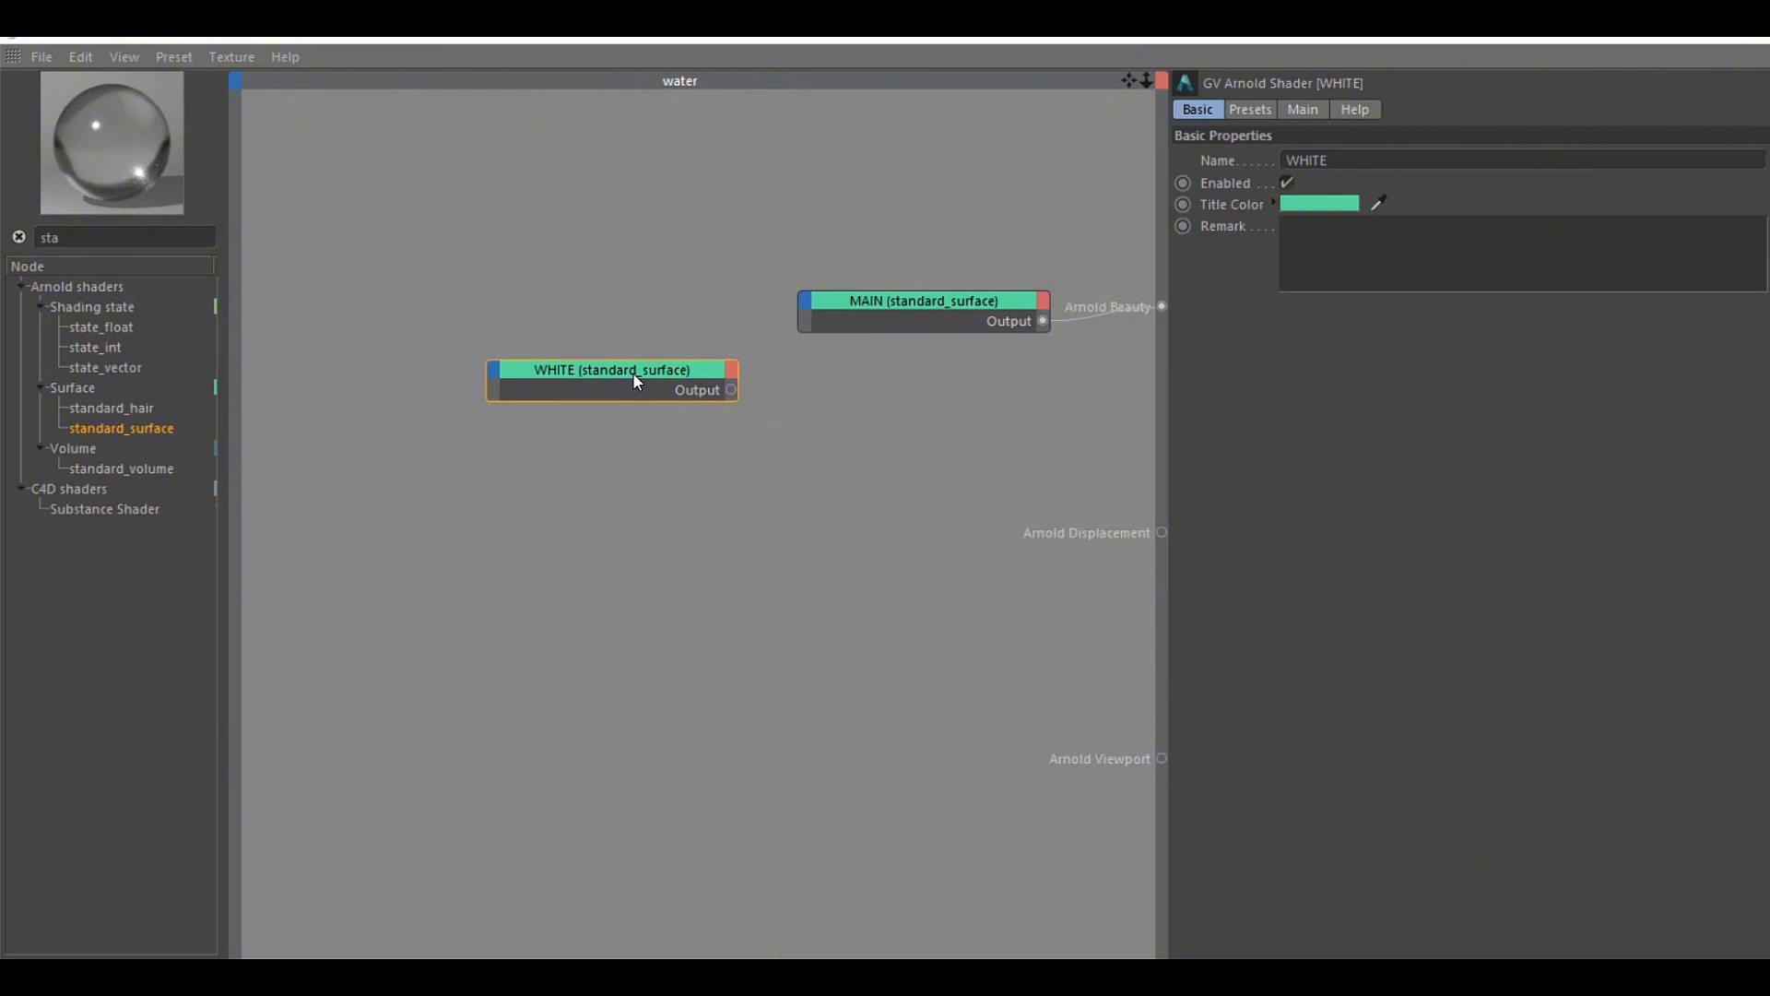
{"action": "left_click_drag", "start_coordinate": [634, 378], "coordinate": [573, 280]}
Add a C4D Vertex Map shader node below the WHITE node and name it 1
{"action": "left_click_drag", "start_coordinate": [182, 242], "coordinate": [8, 242]}
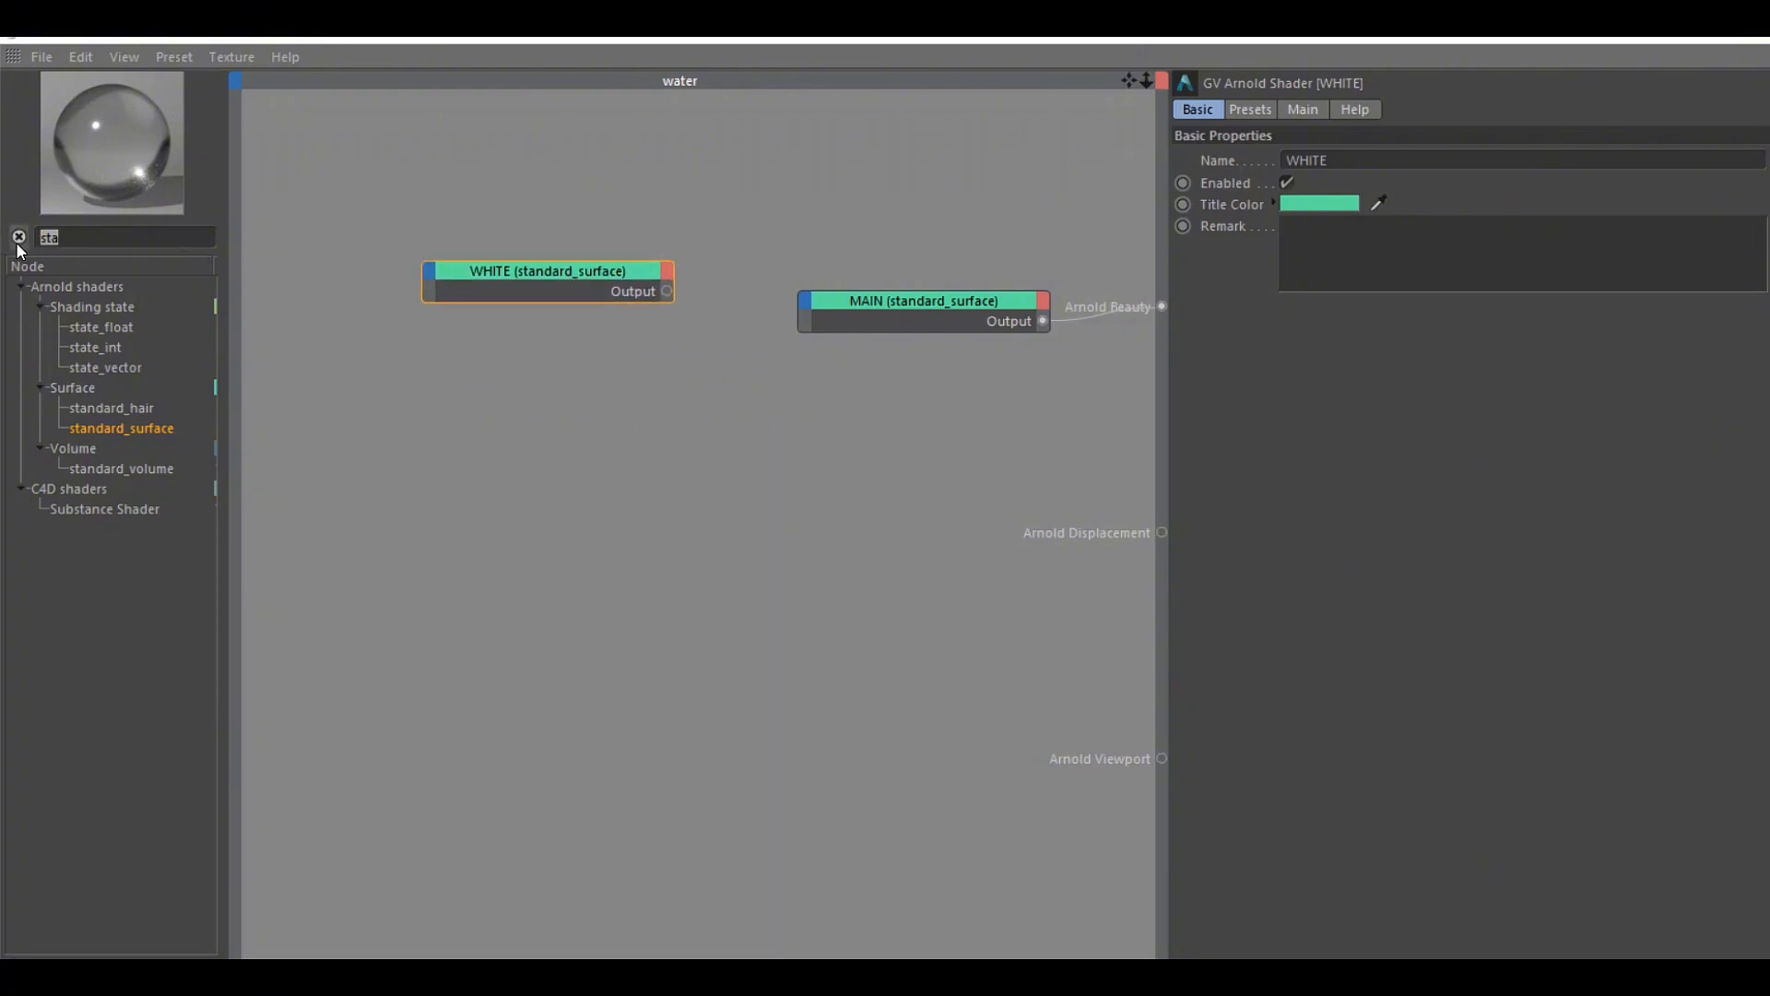
{"action": "type", "text": "VERT"}
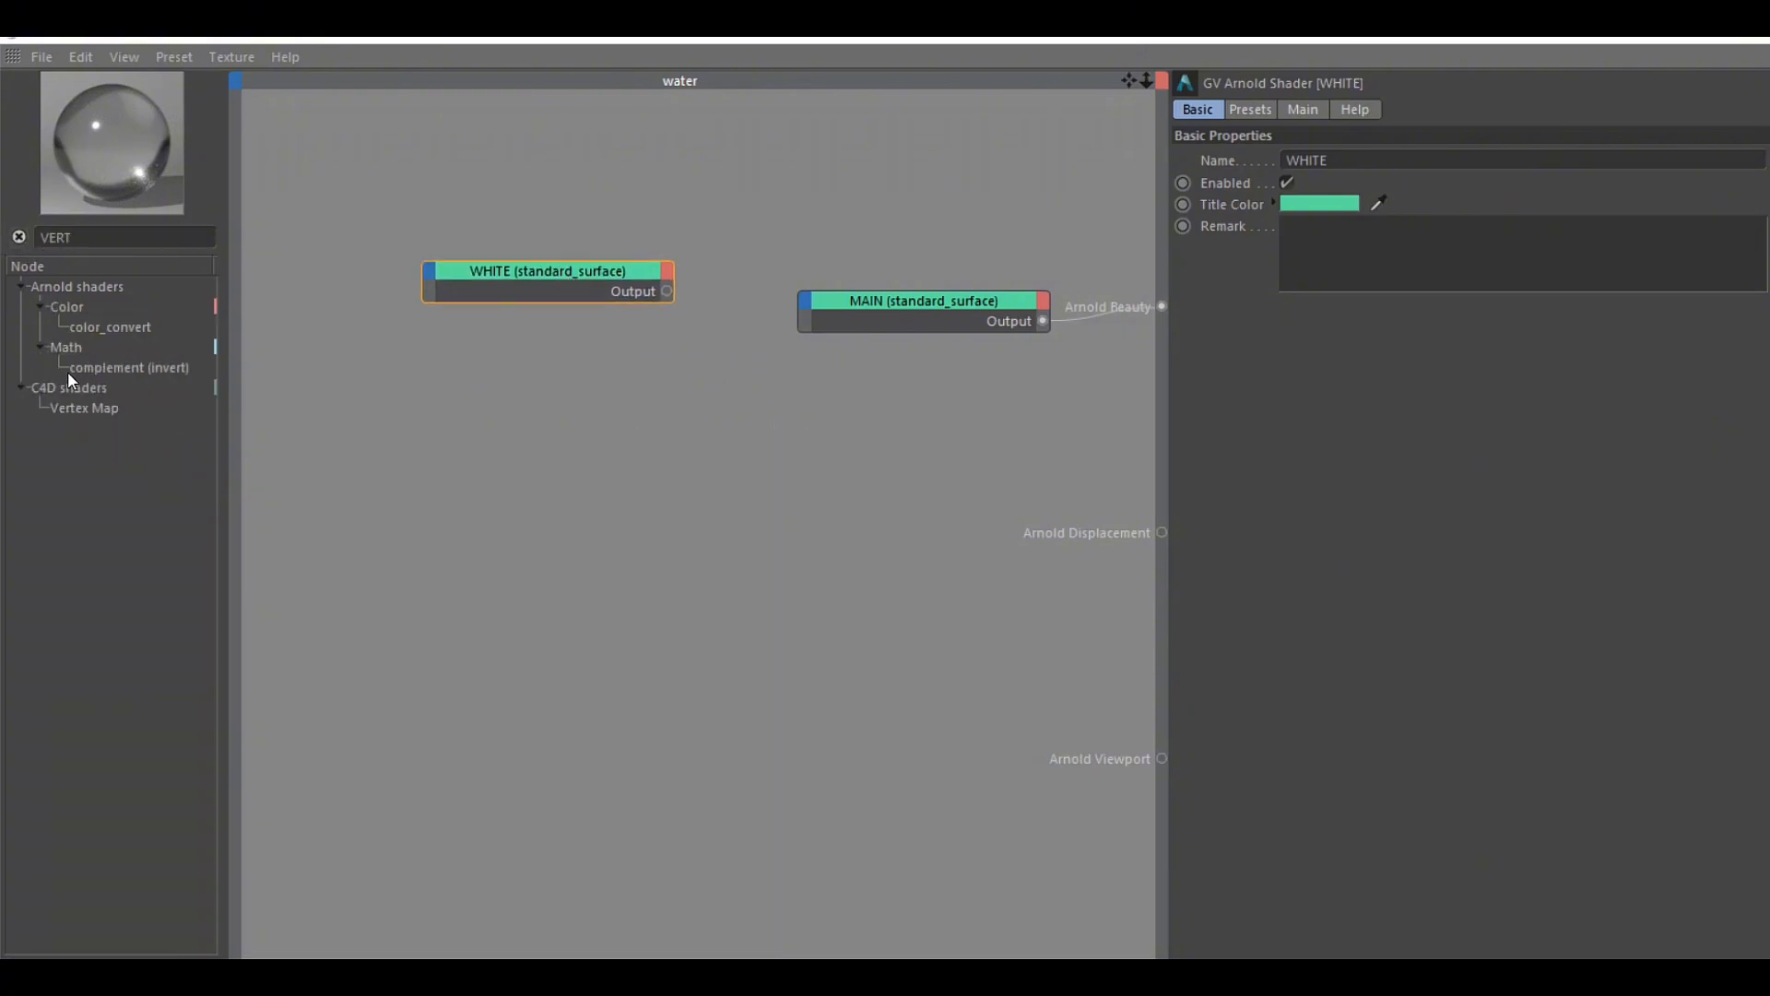
{"action": "left_click_drag", "start_coordinate": [108, 411], "coordinate": [533, 459]}
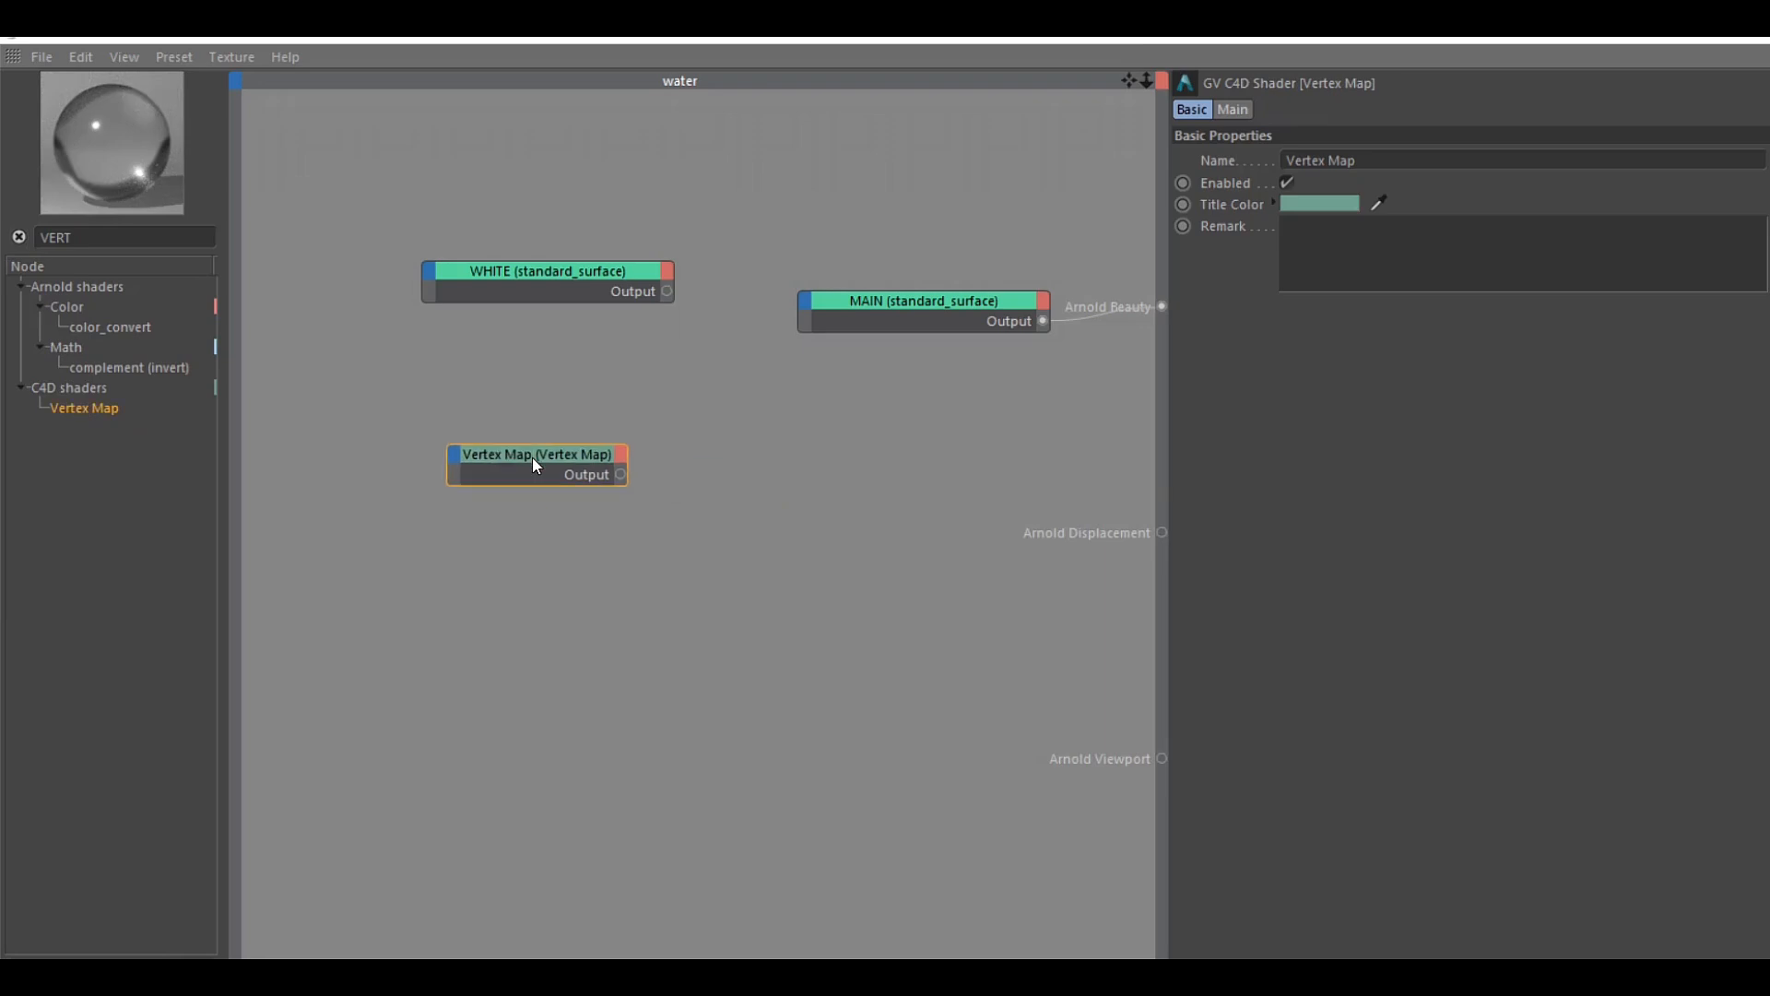
{"action": "left_click", "coordinate": [1403, 164]}
{"action": "type", "text": "1"}
{"action": "key", "text": "Return"}
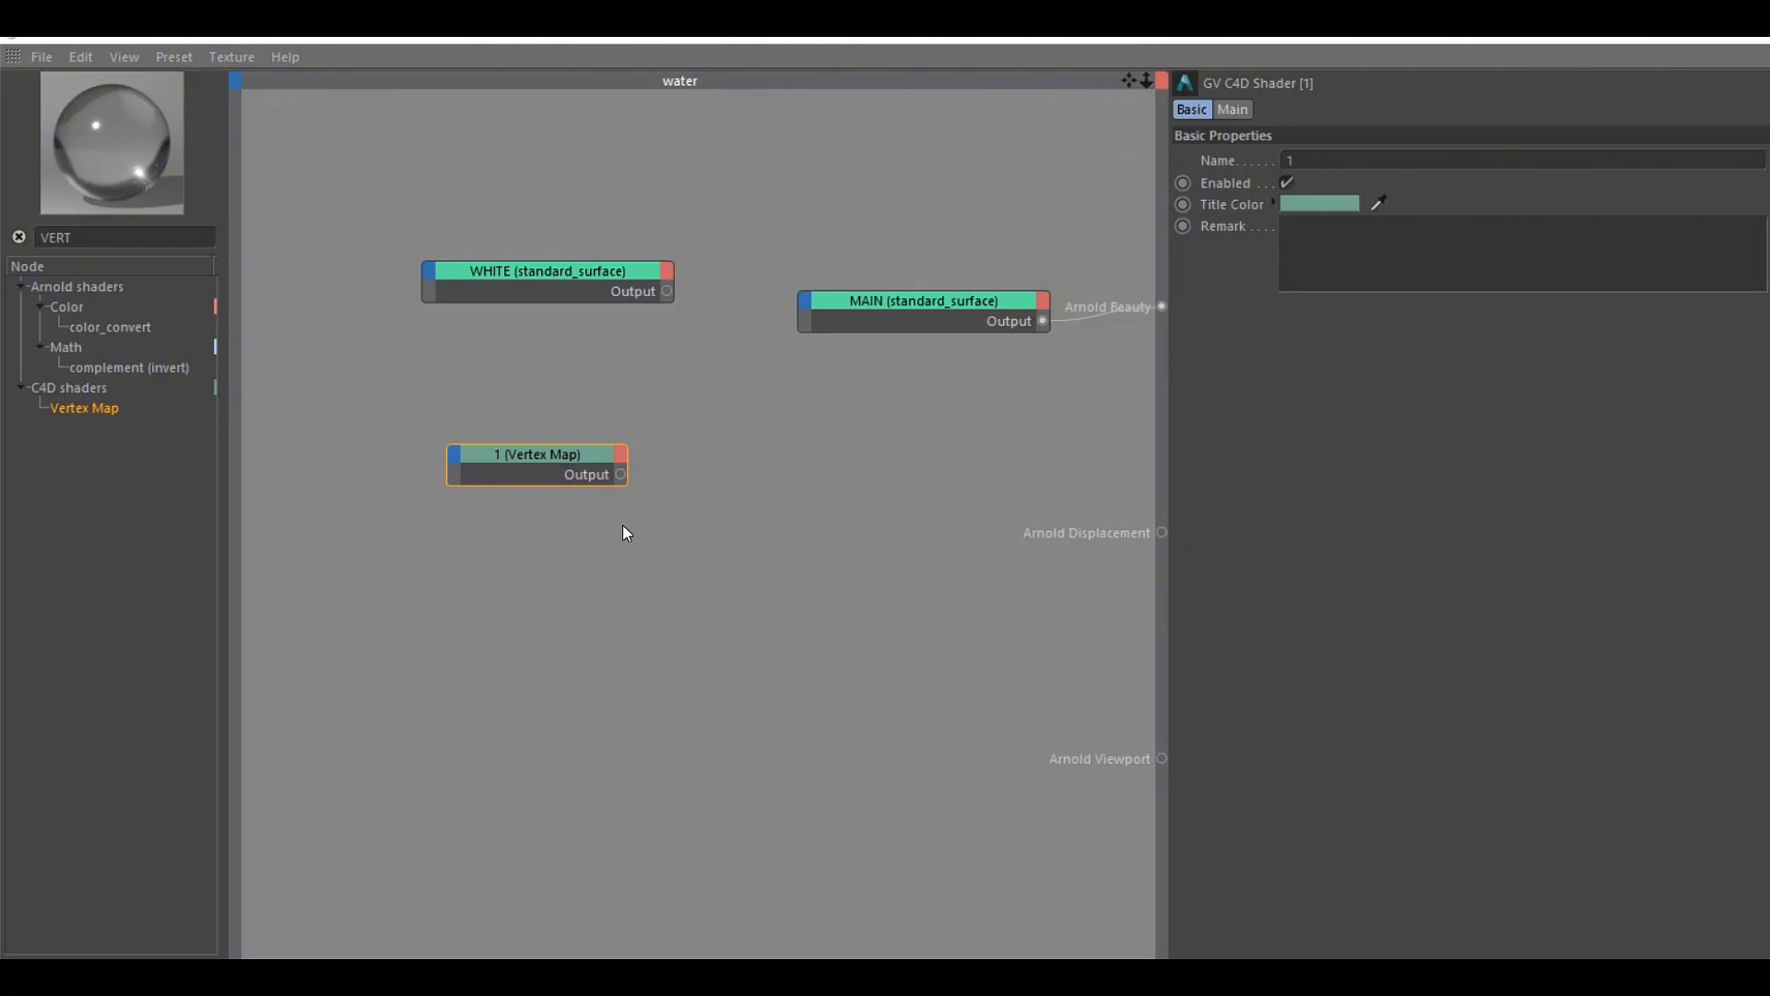
Add an Arnold layer_shader node beside the Vertex Map node
{"action": "left_click_drag", "start_coordinate": [103, 237], "coordinate": [19, 251]}
{"action": "type", "text": "colo"}
{"action": "type", "text": "lay"}
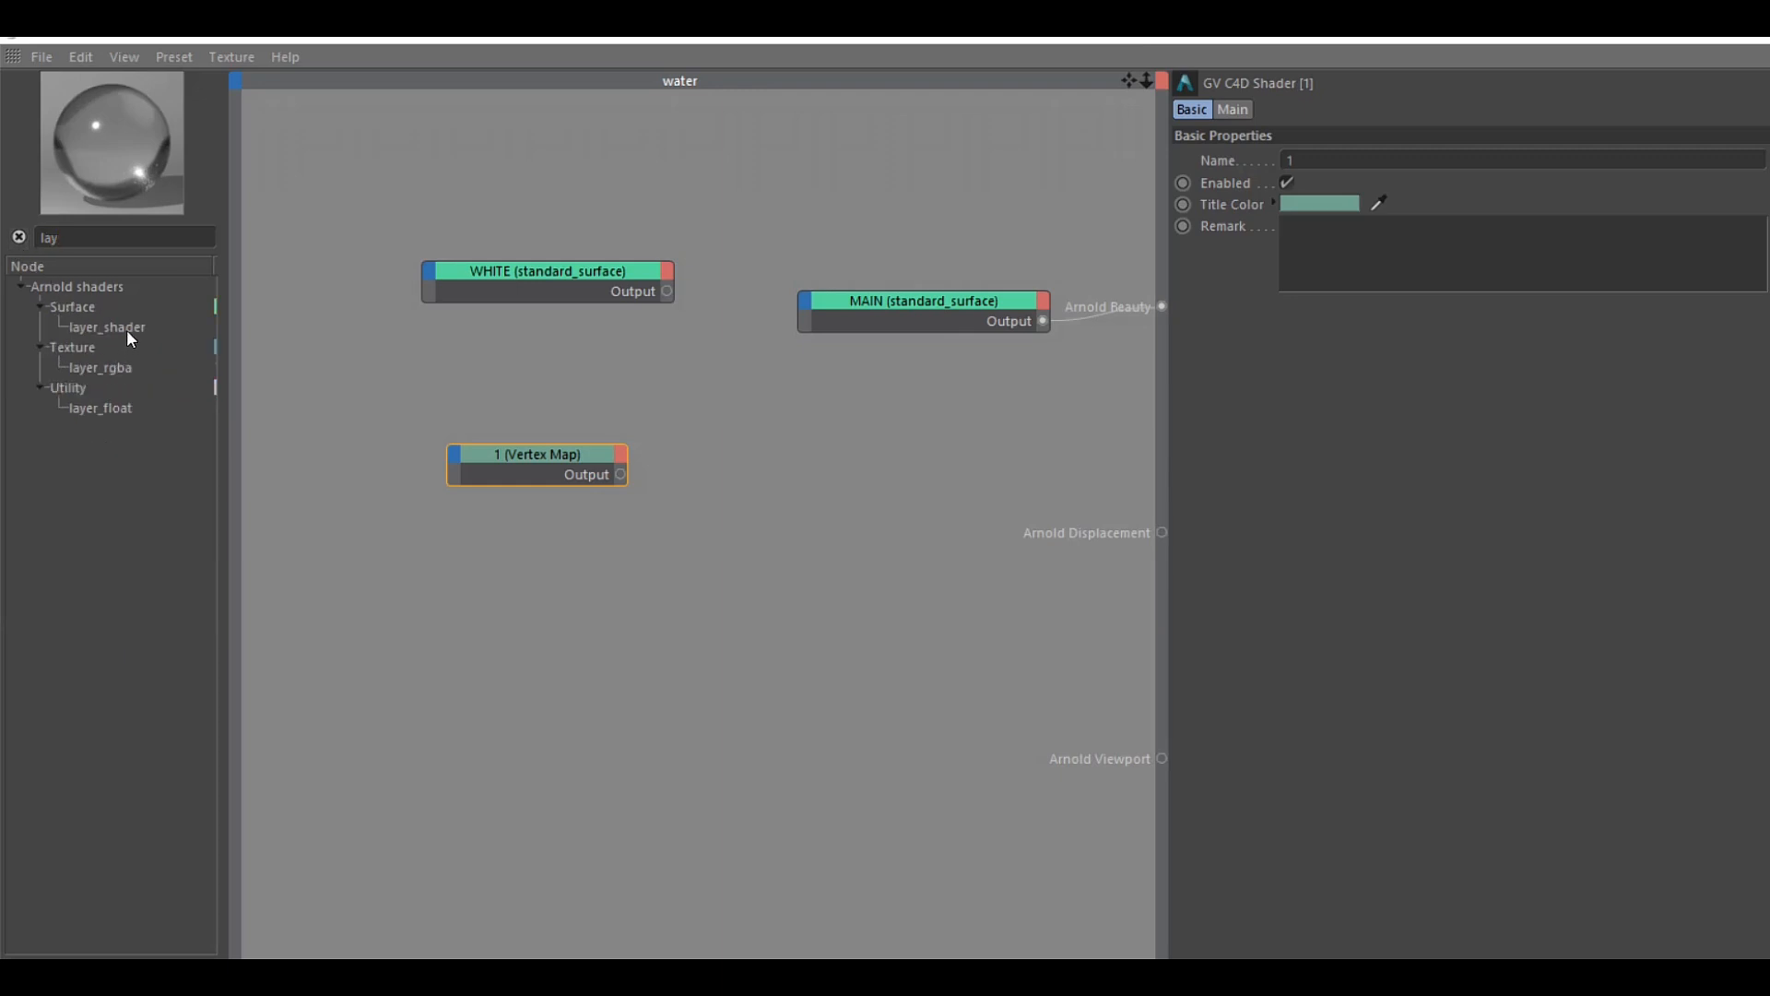
{"action": "left_click_drag", "start_coordinate": [126, 329], "coordinate": [830, 462]}
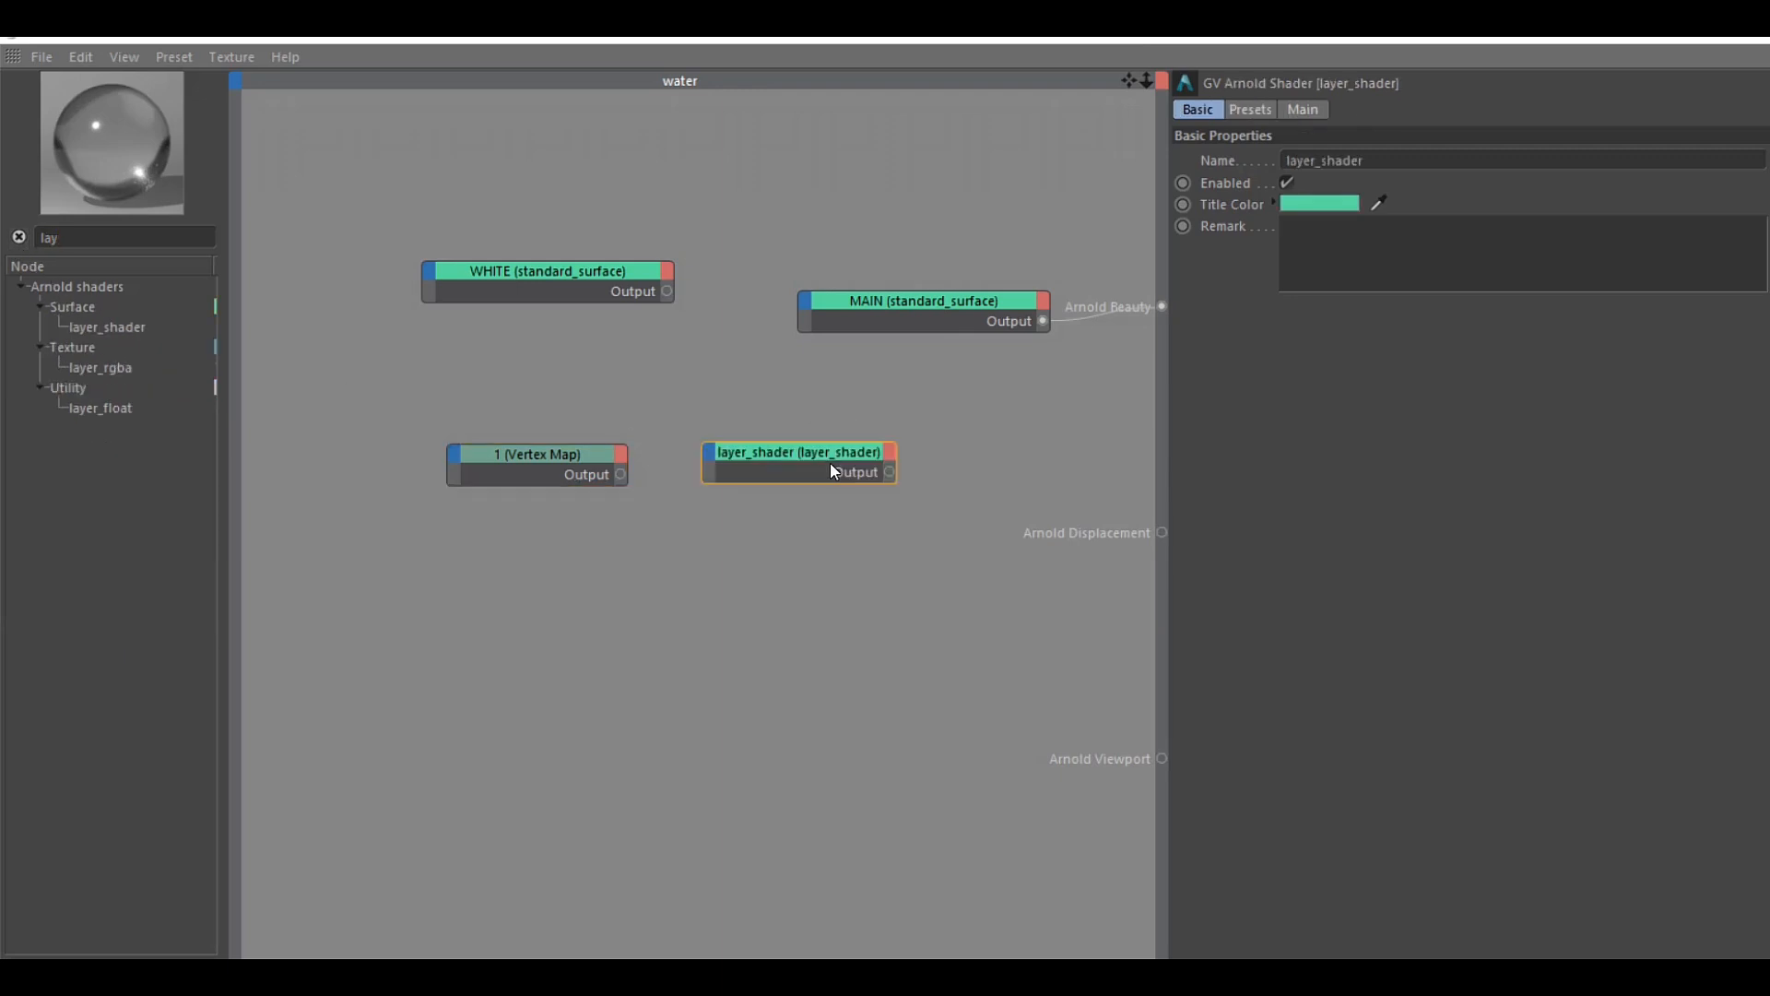
{"action": "left_click", "coordinate": [1394, 164]}
{"action": "type", "text": "1"}
{"action": "key", "text": "Return"}
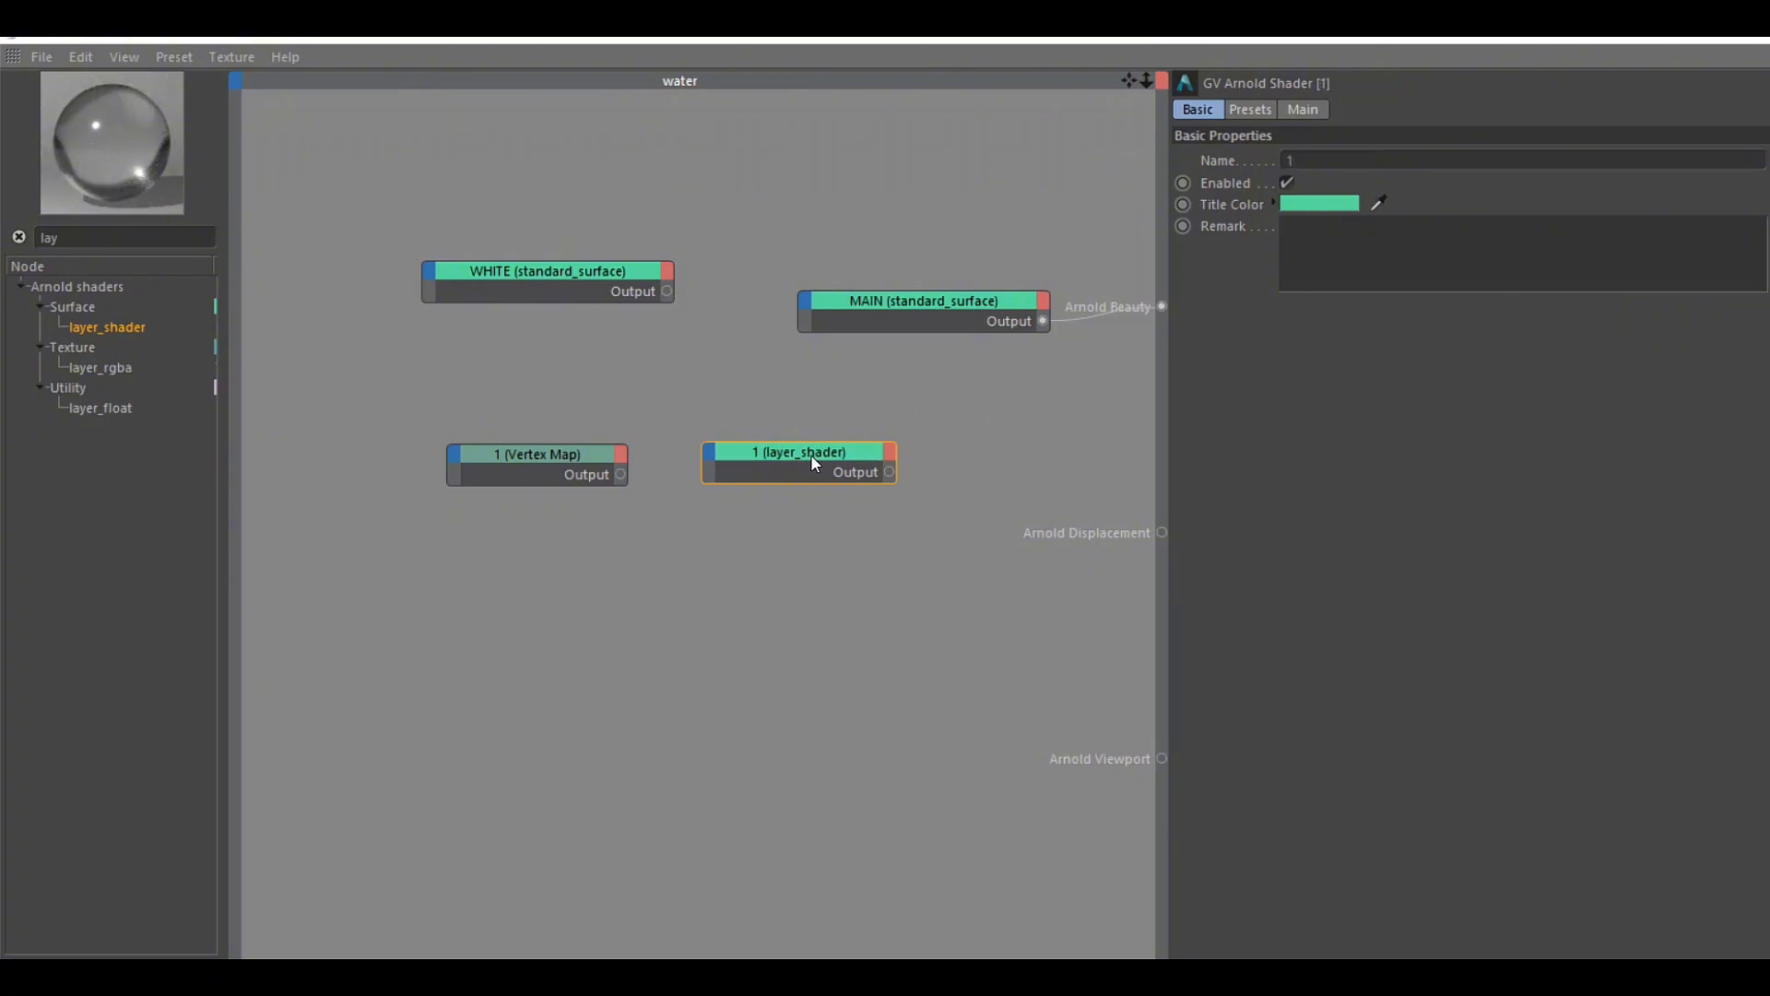
{"action": "left_click_drag", "start_coordinate": [821, 453], "coordinate": [894, 454]}
{"action": "left_click_drag", "start_coordinate": [545, 452], "coordinate": [446, 414]}
{"action": "left_click", "coordinate": [854, 461]}
{"action": "left_click", "coordinate": [447, 417]}
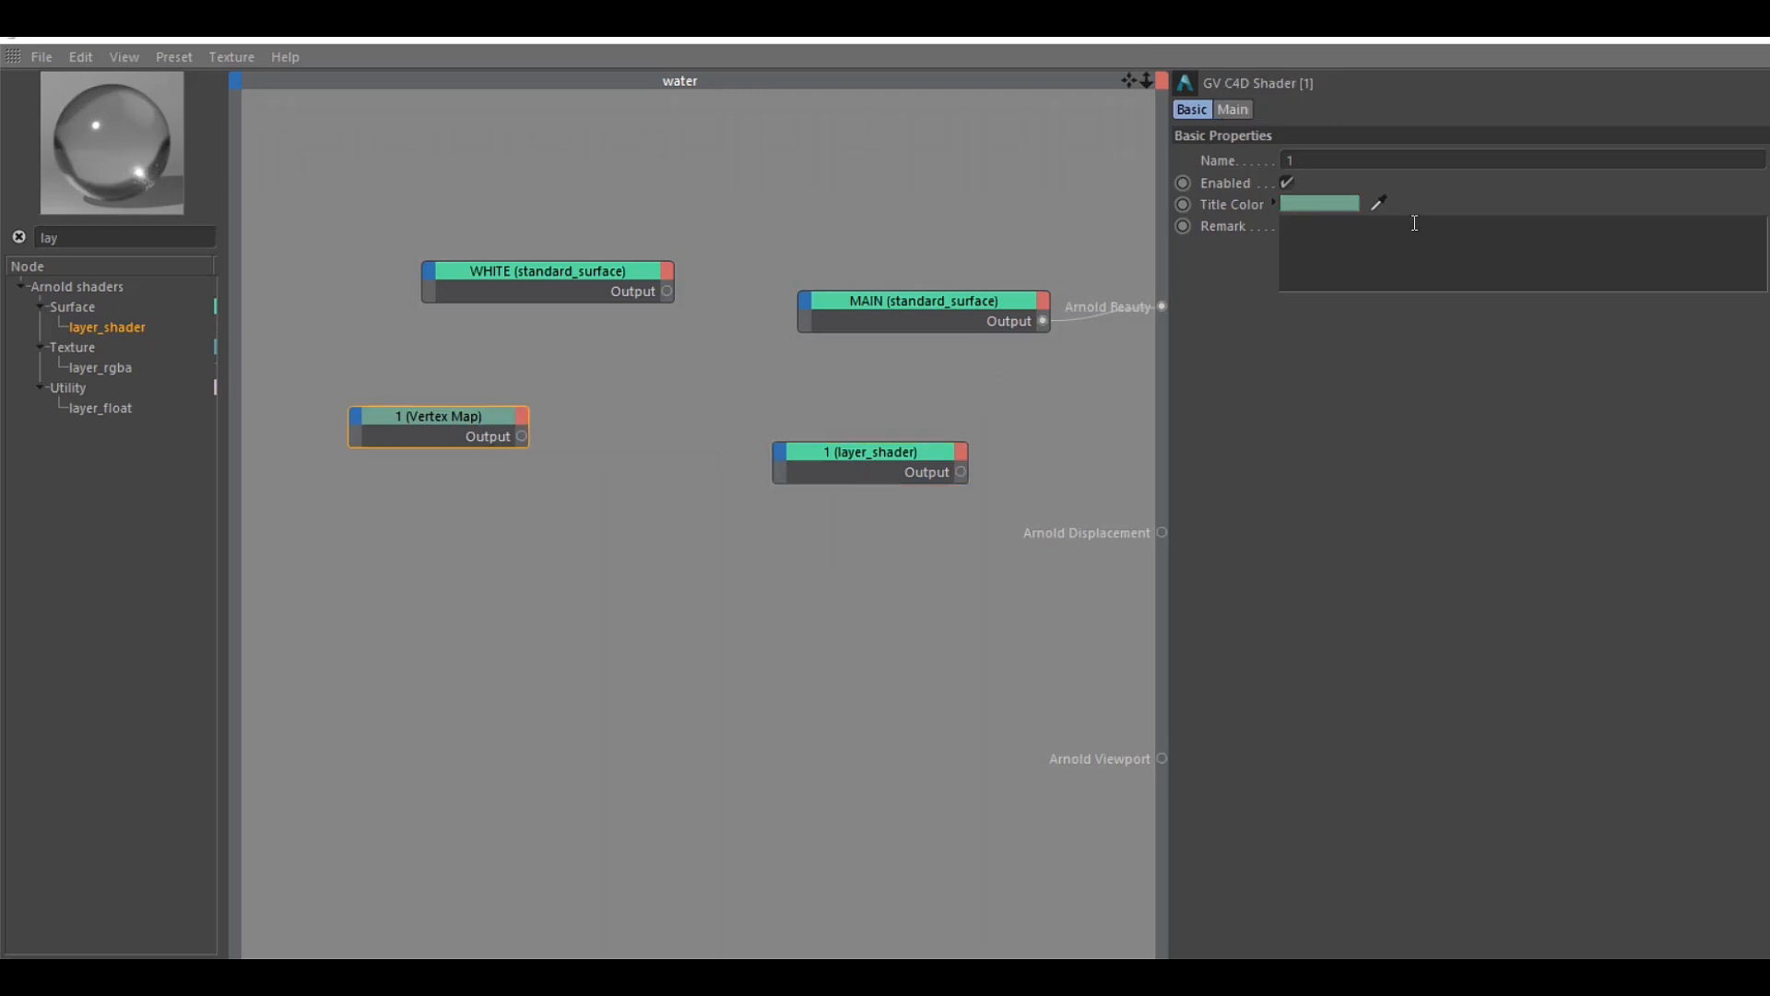
{"action": "key", "text": "ctrl+z"}
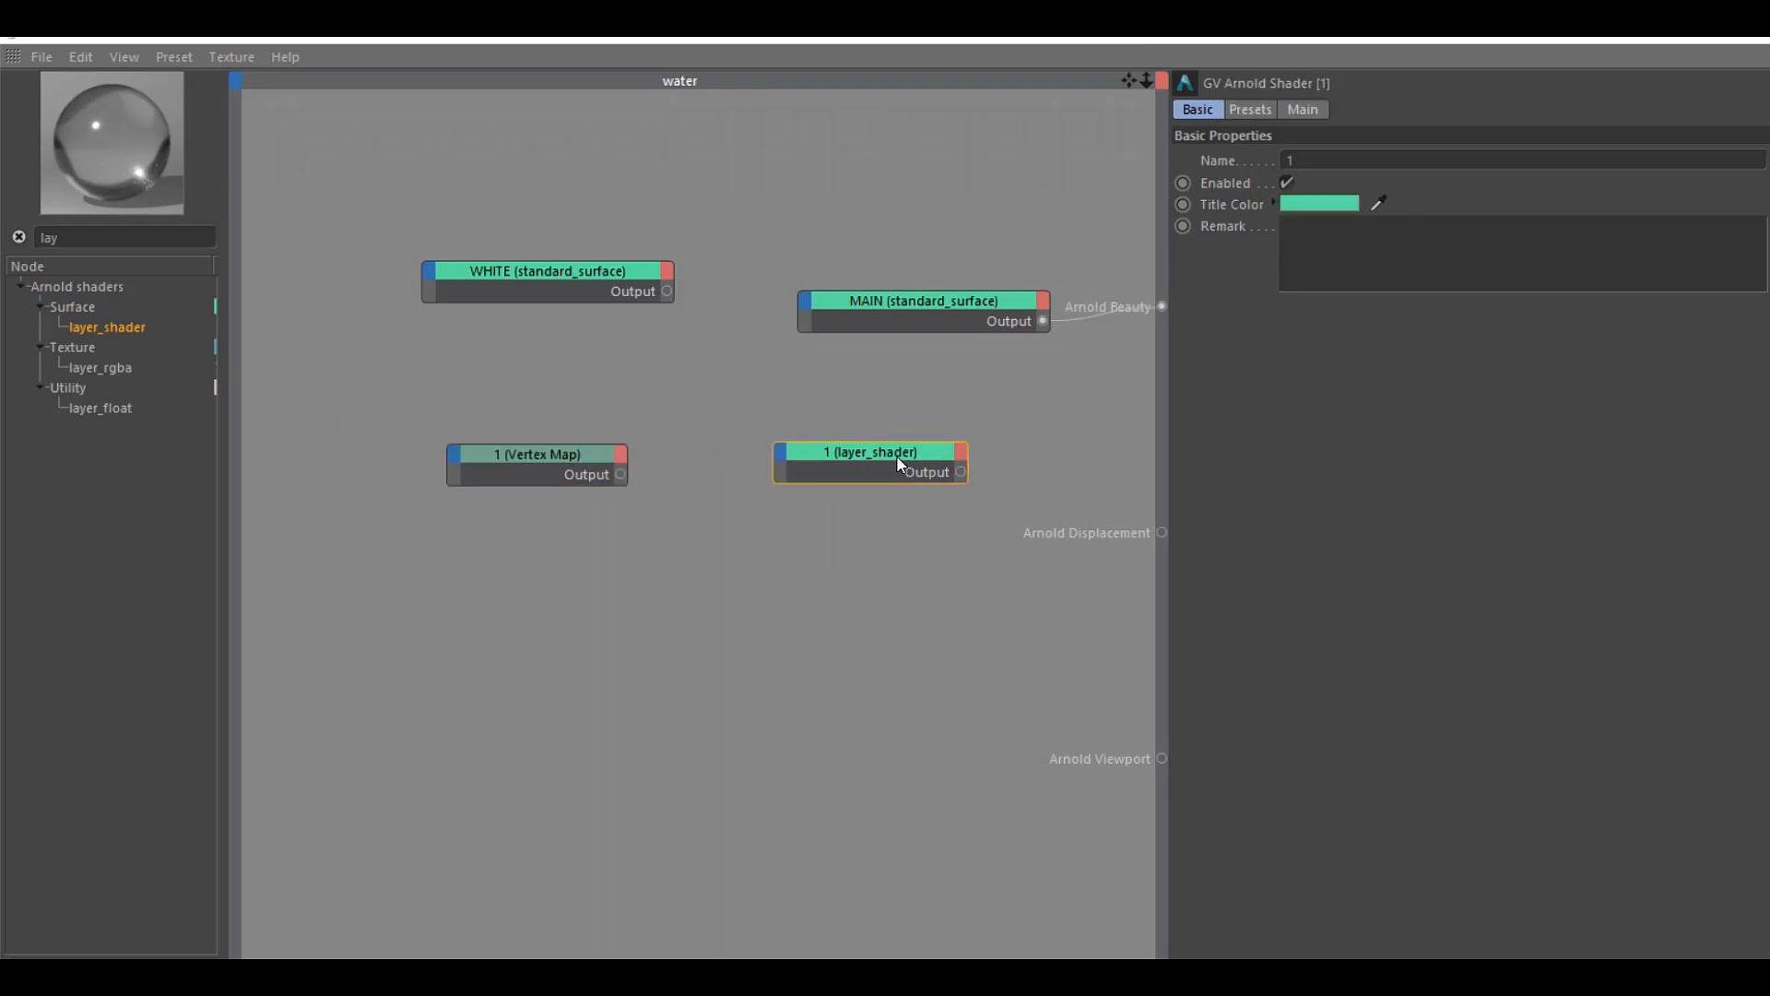
{"action": "key", "text": "ctrl+z"}
{"action": "key", "text": "ctrl+z"}
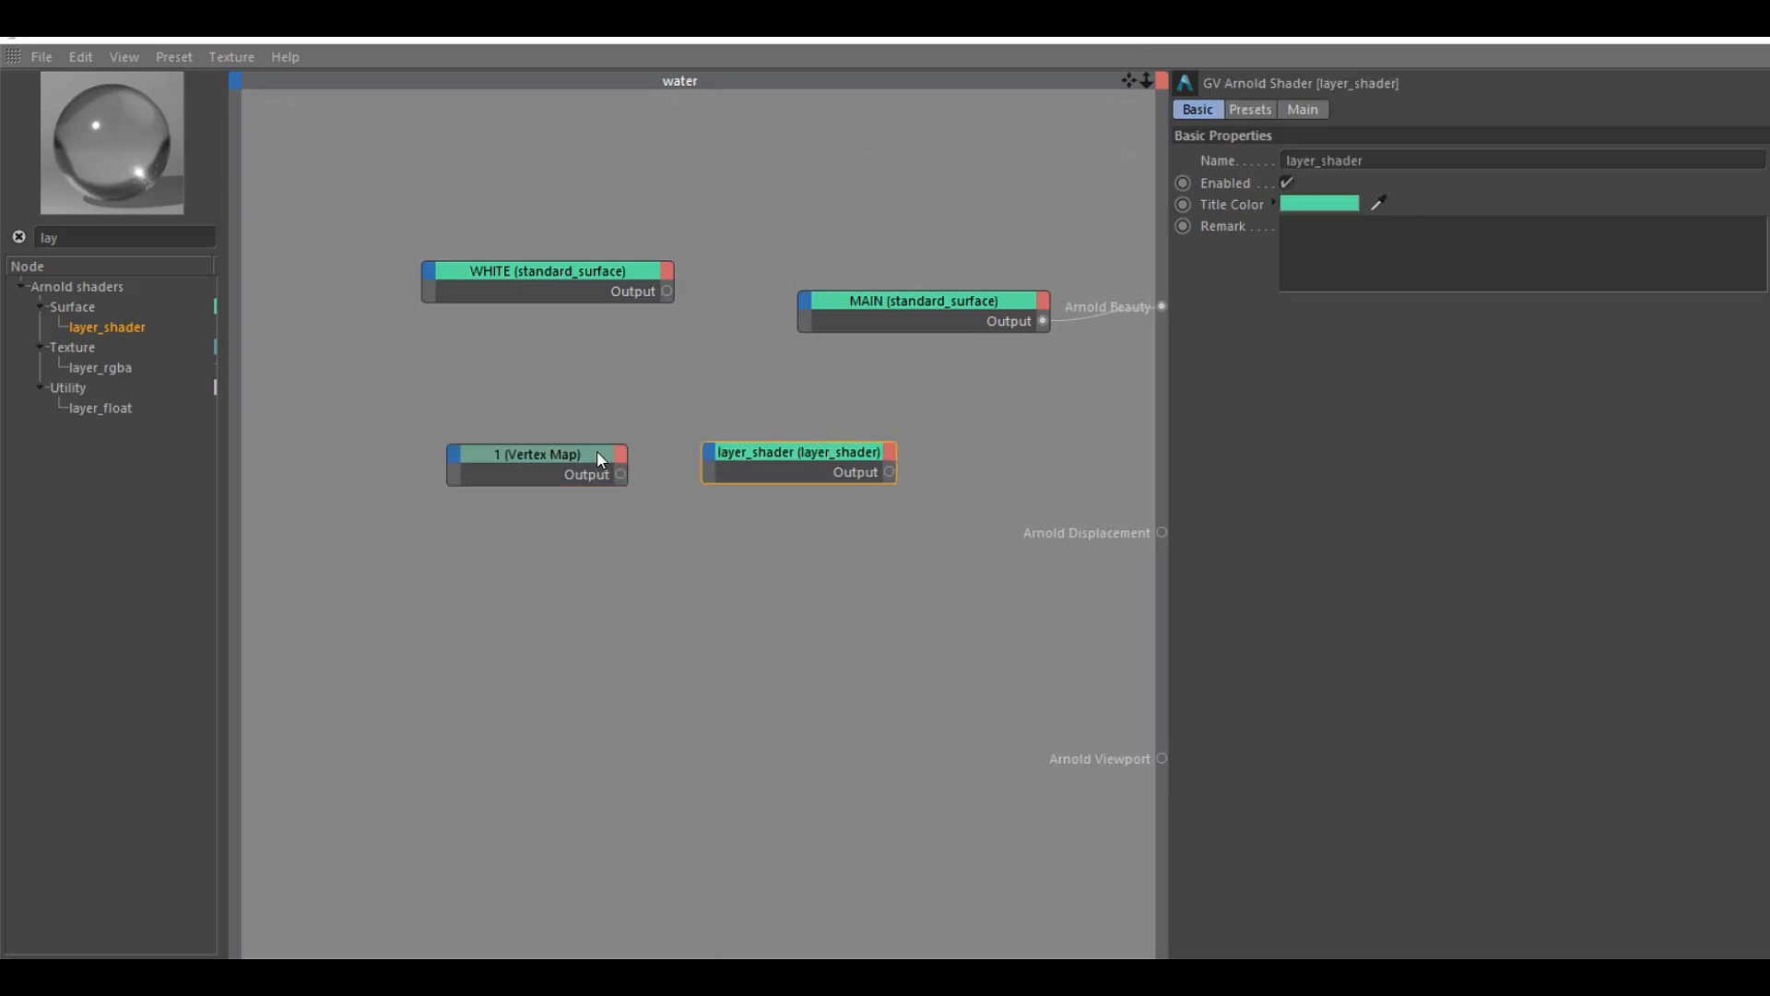
Move MAIN up out of the way, connect the layer_shader output to Arnold Beauty, and place layer_shader closer to it
{"action": "left_click", "coordinate": [551, 444]}
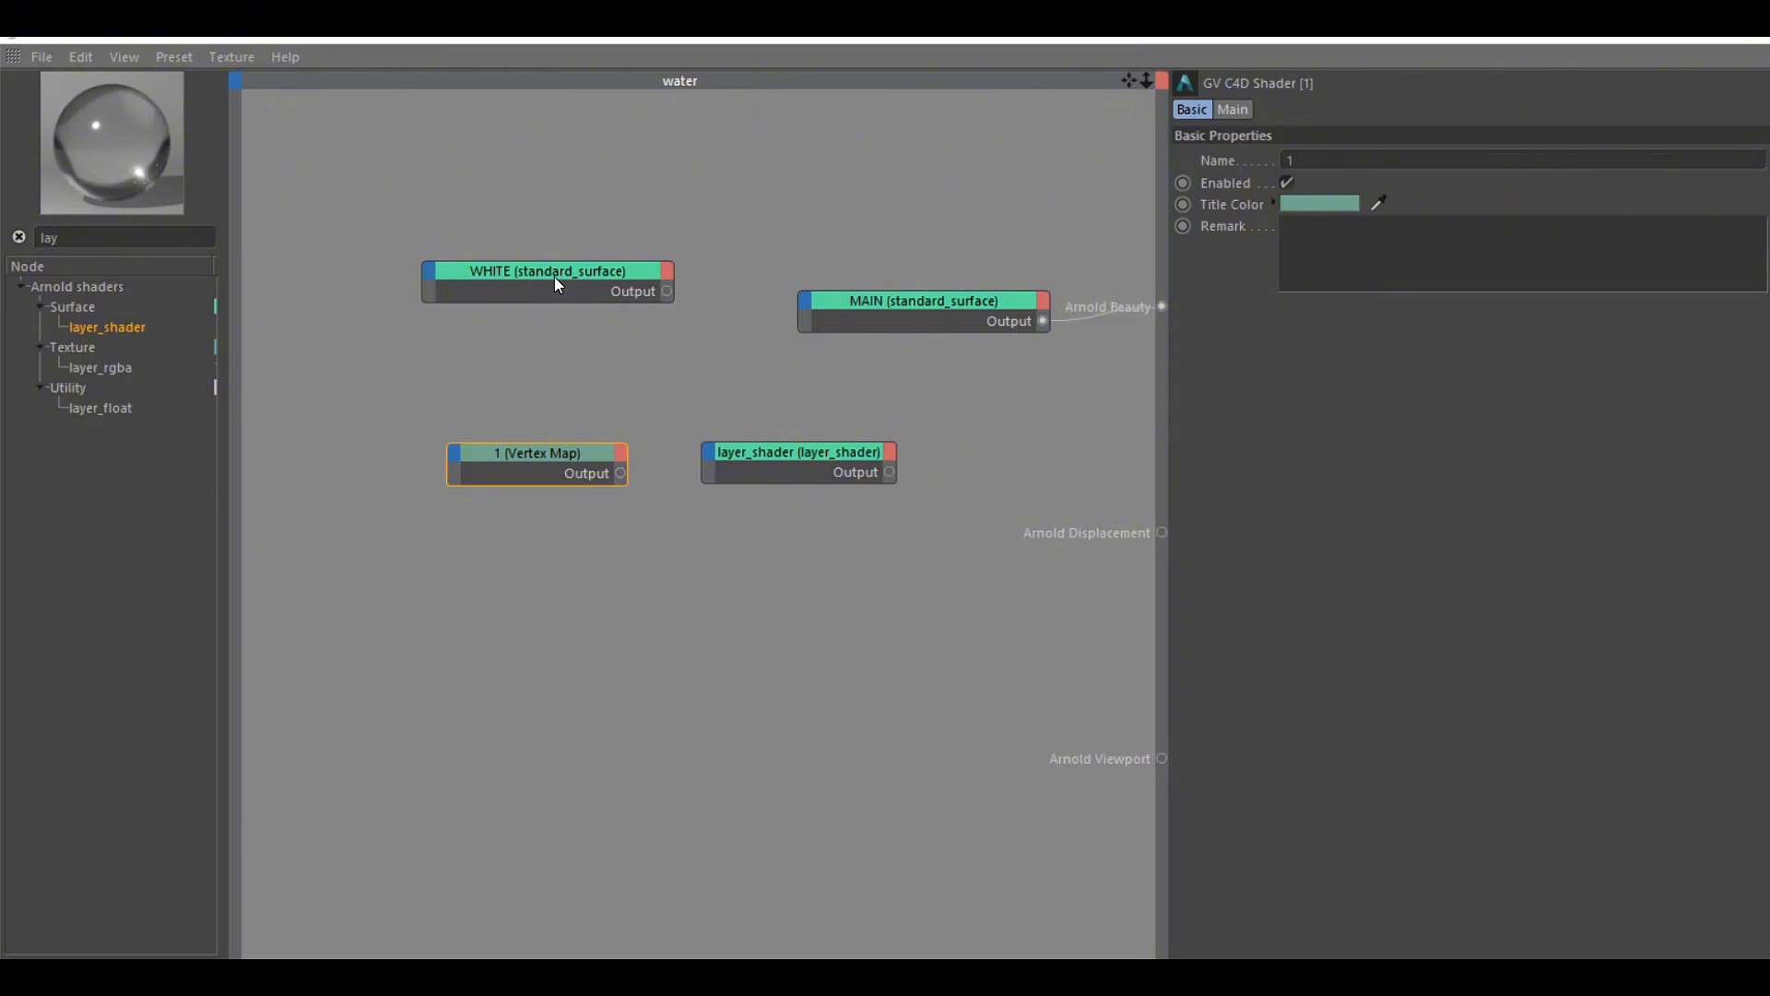
{"action": "left_click_drag", "start_coordinate": [555, 277], "coordinate": [567, 264]}
{"action": "left_click", "coordinate": [946, 297]}
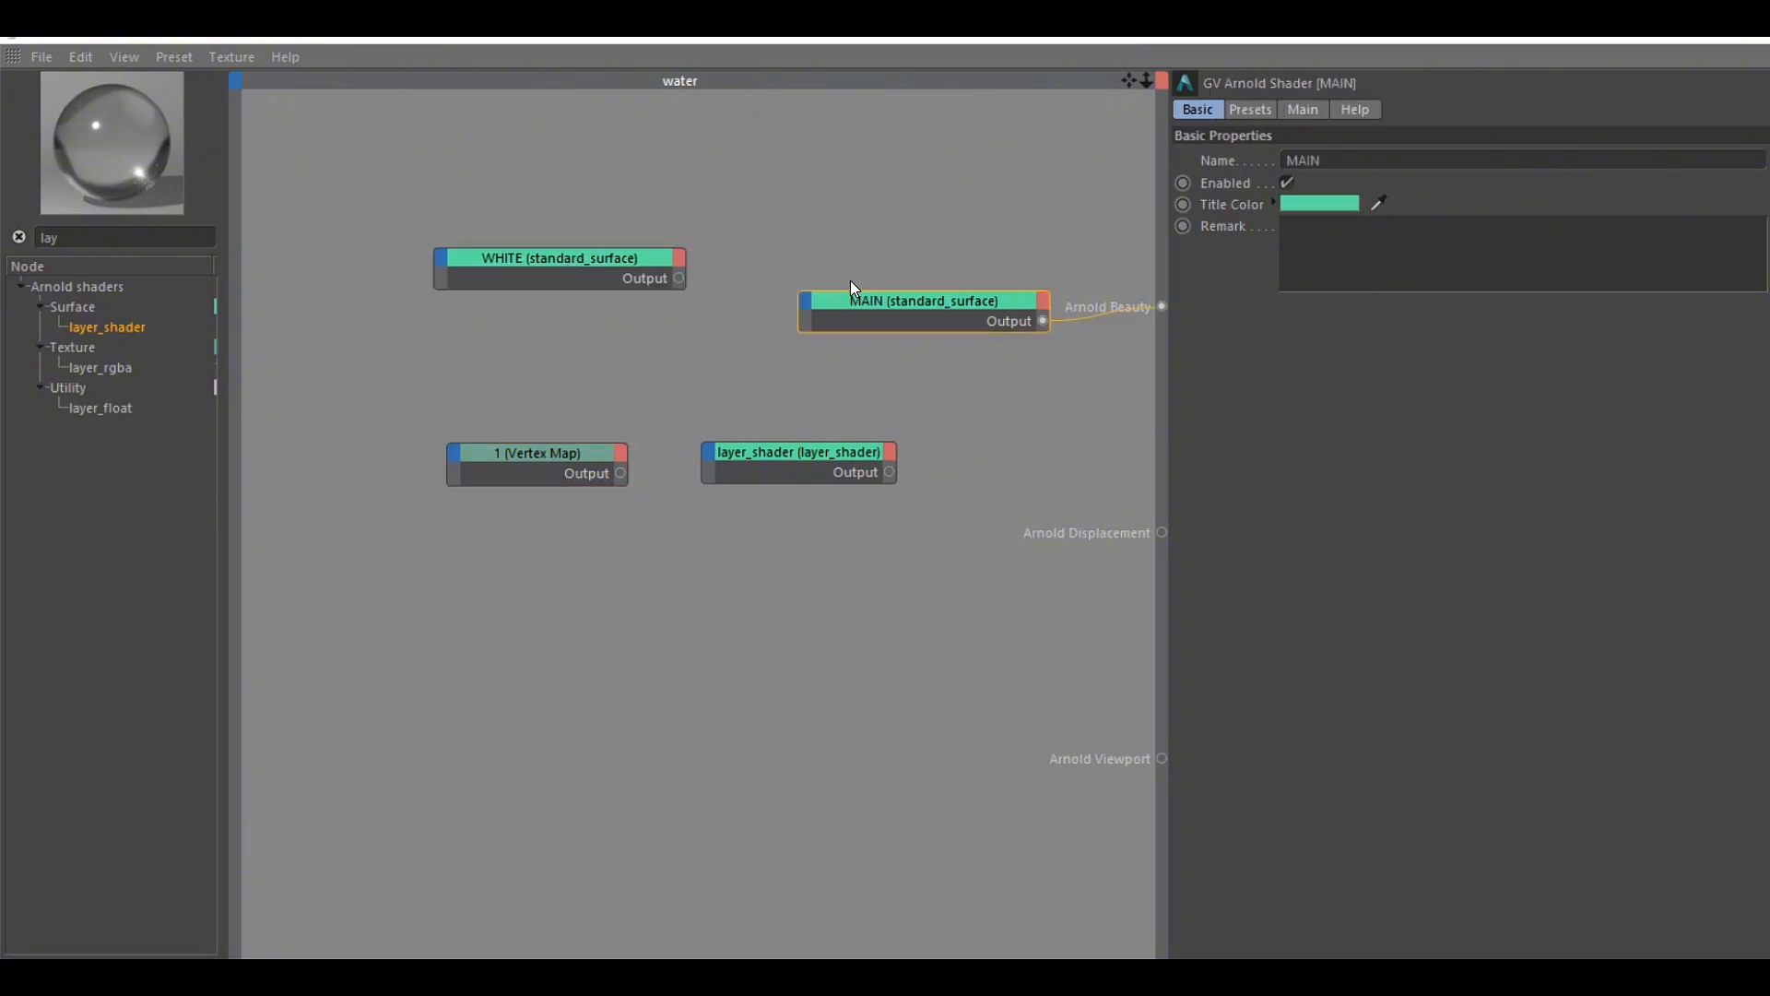
{"action": "left_click_drag", "start_coordinate": [996, 302], "coordinate": [839, 195]}
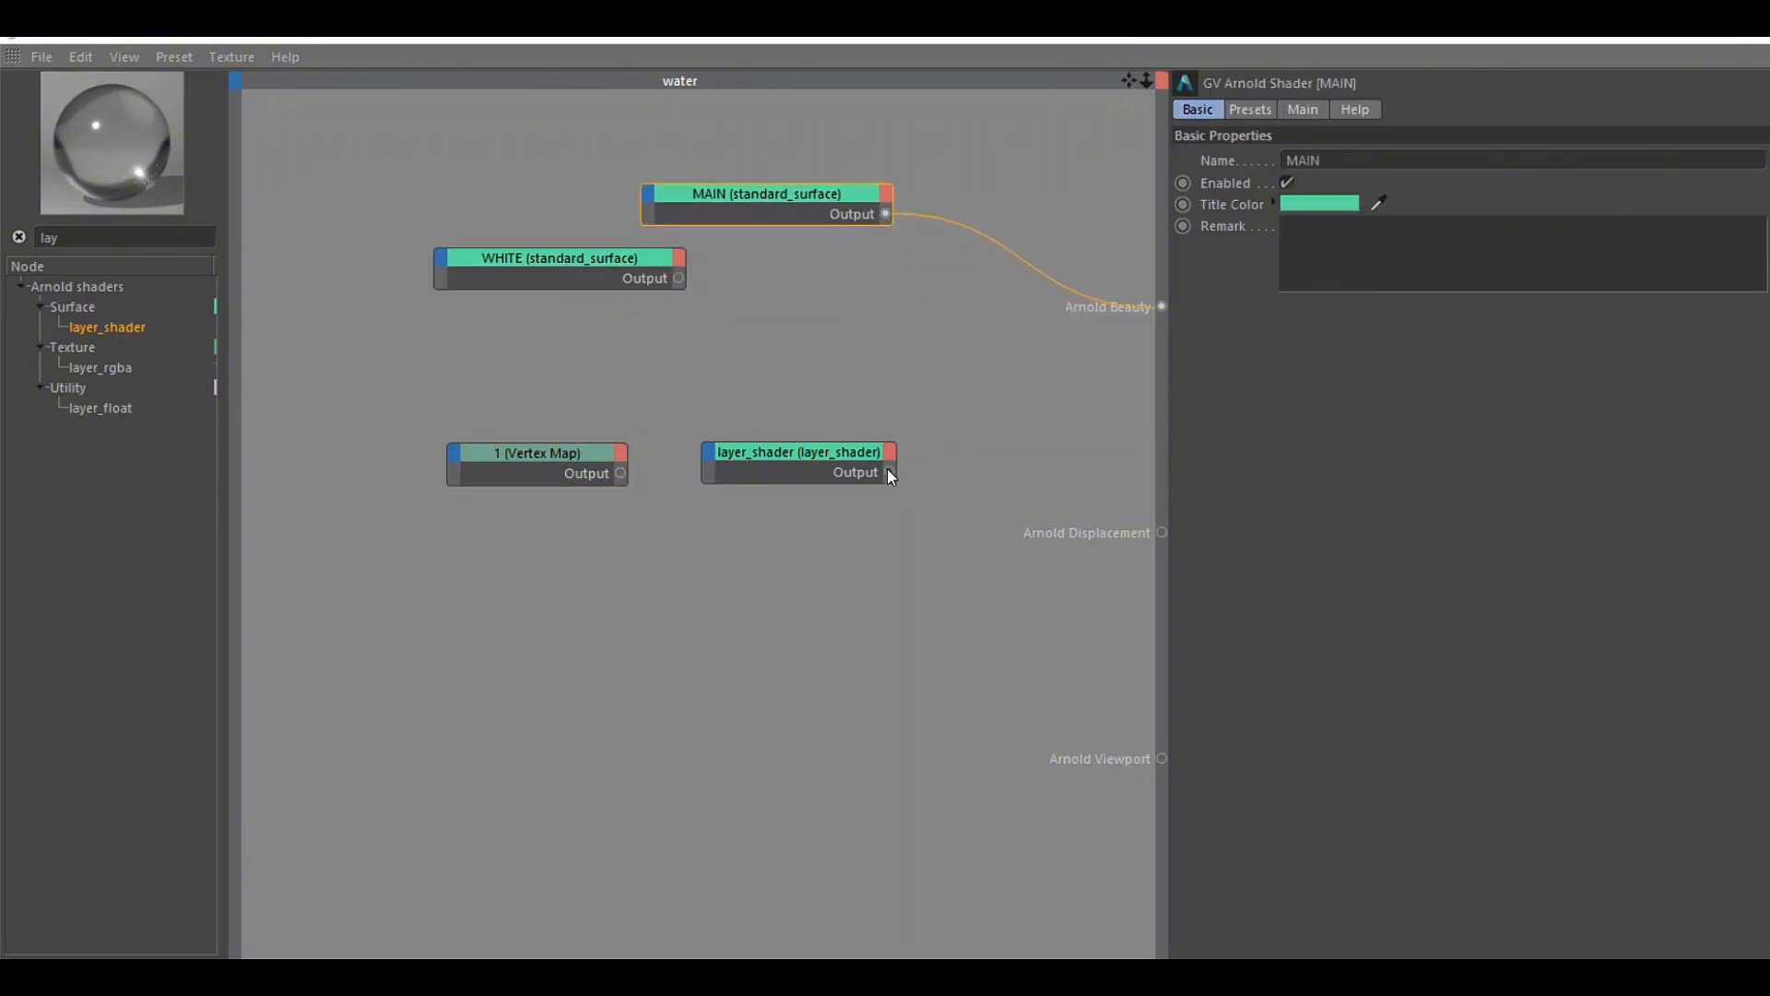
{"action": "left_click_drag", "start_coordinate": [889, 473], "coordinate": [1162, 306]}
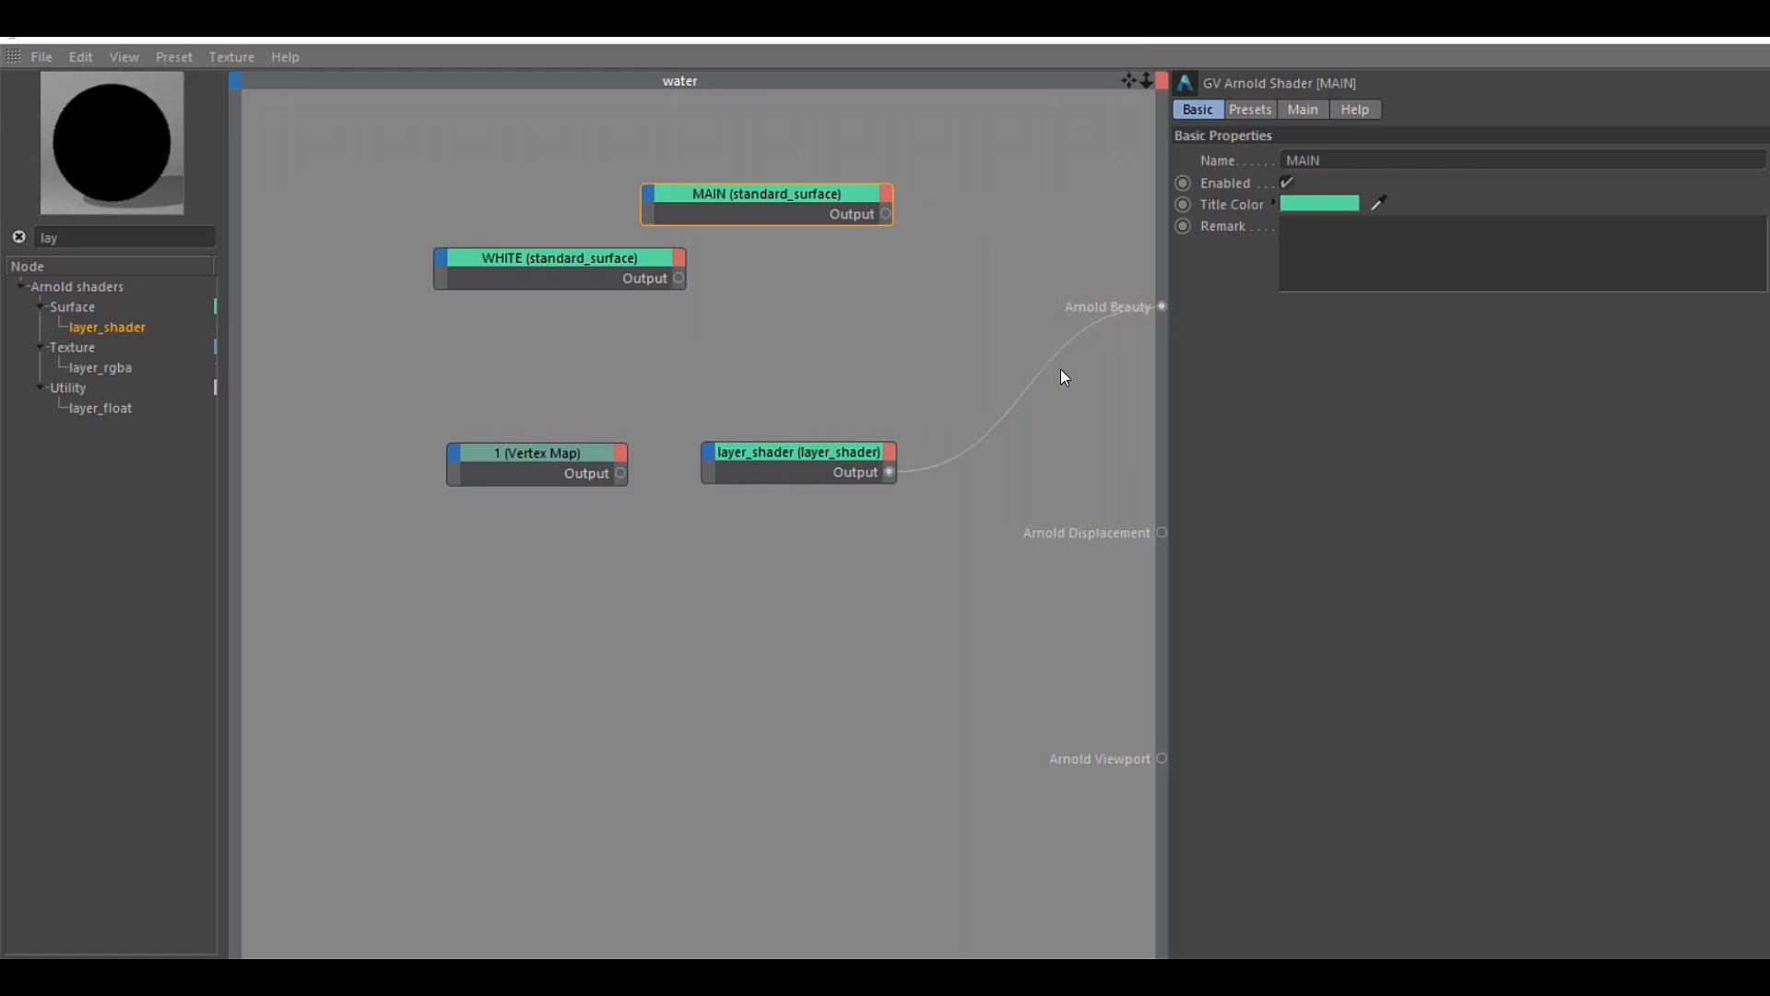
{"action": "left_click_drag", "start_coordinate": [811, 466], "coordinate": [939, 371]}
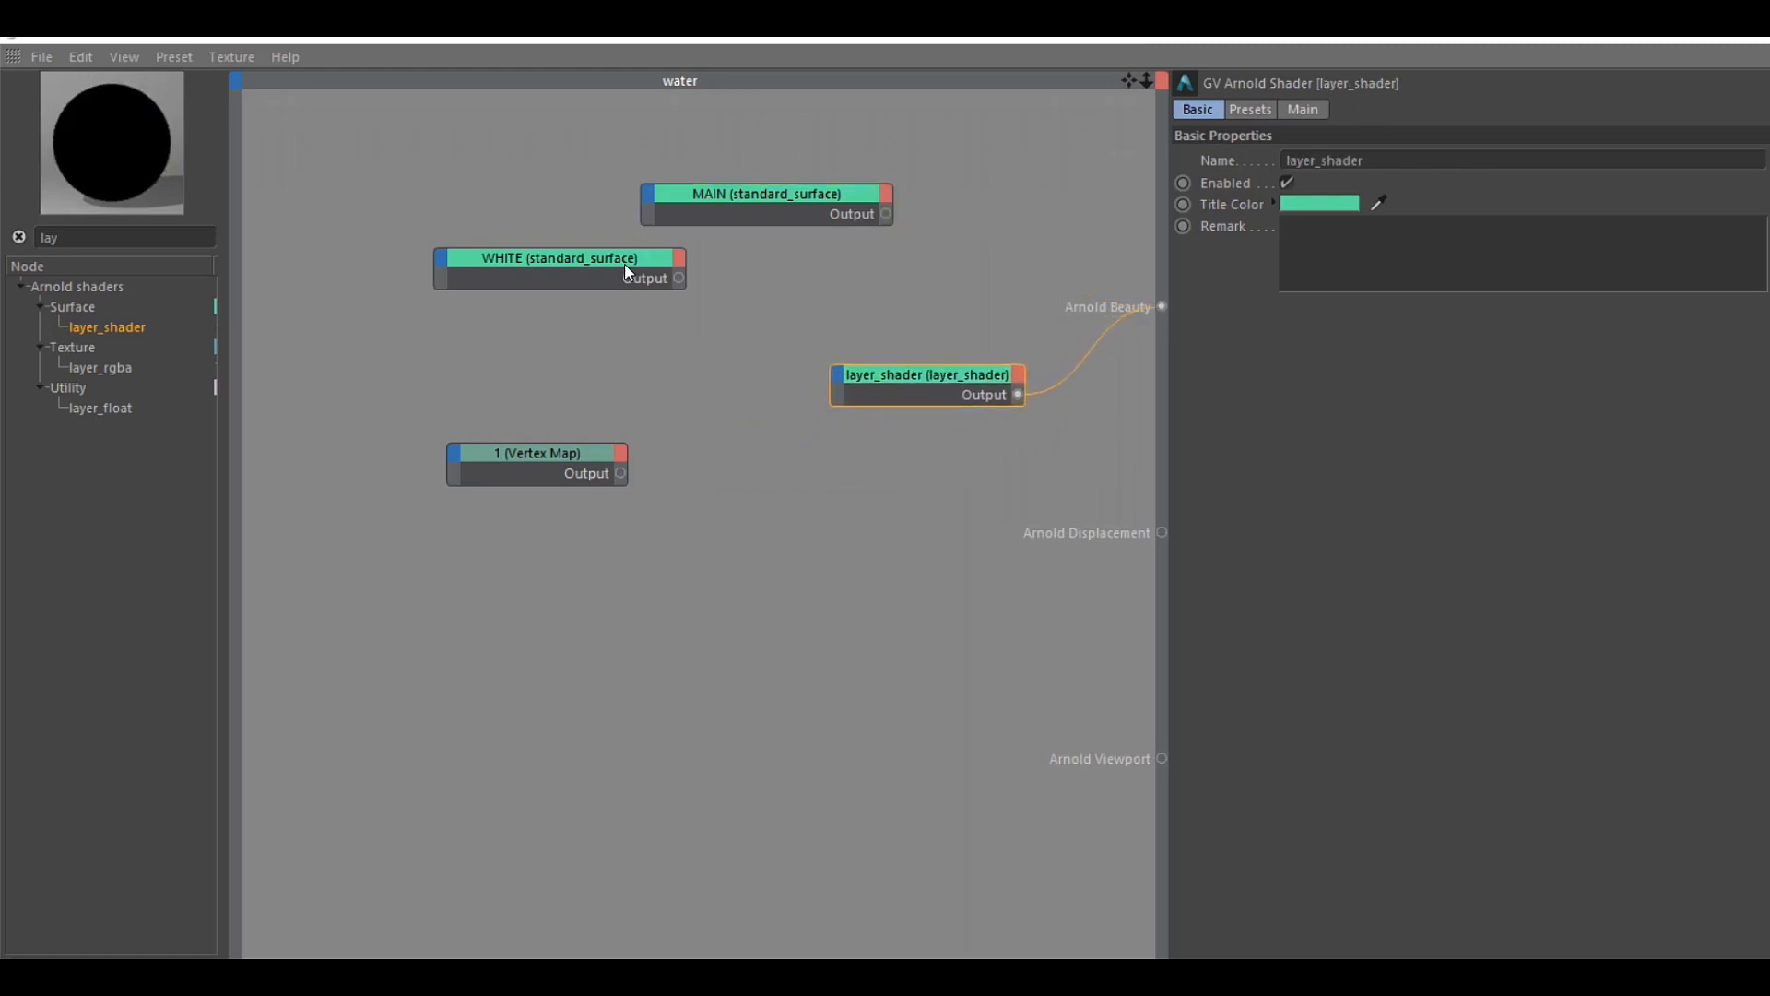
Check MAIN's transmission settings and connect its output to the Layer 1 Input of layer_shader
{"action": "left_click_drag", "start_coordinate": [602, 265], "coordinate": [518, 262]}
{"action": "left_click", "coordinate": [755, 202]}
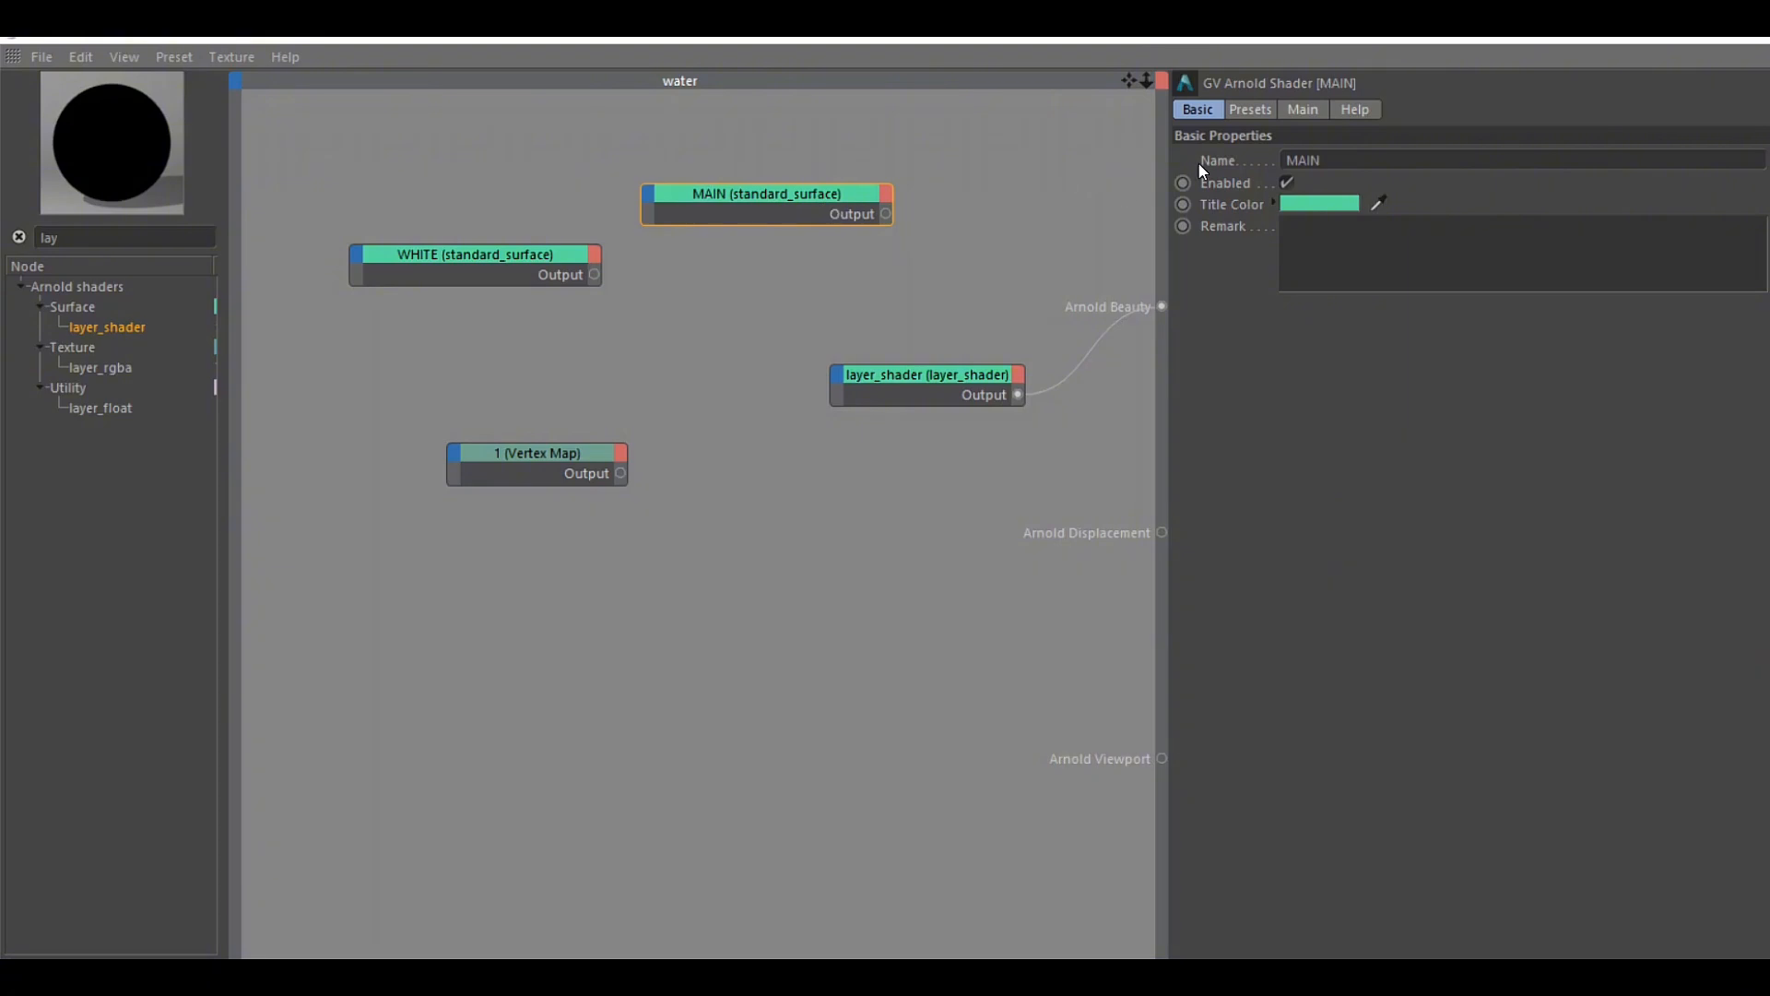
{"action": "left_click", "coordinate": [1304, 109]}
{"action": "left_click", "coordinate": [1281, 535]}
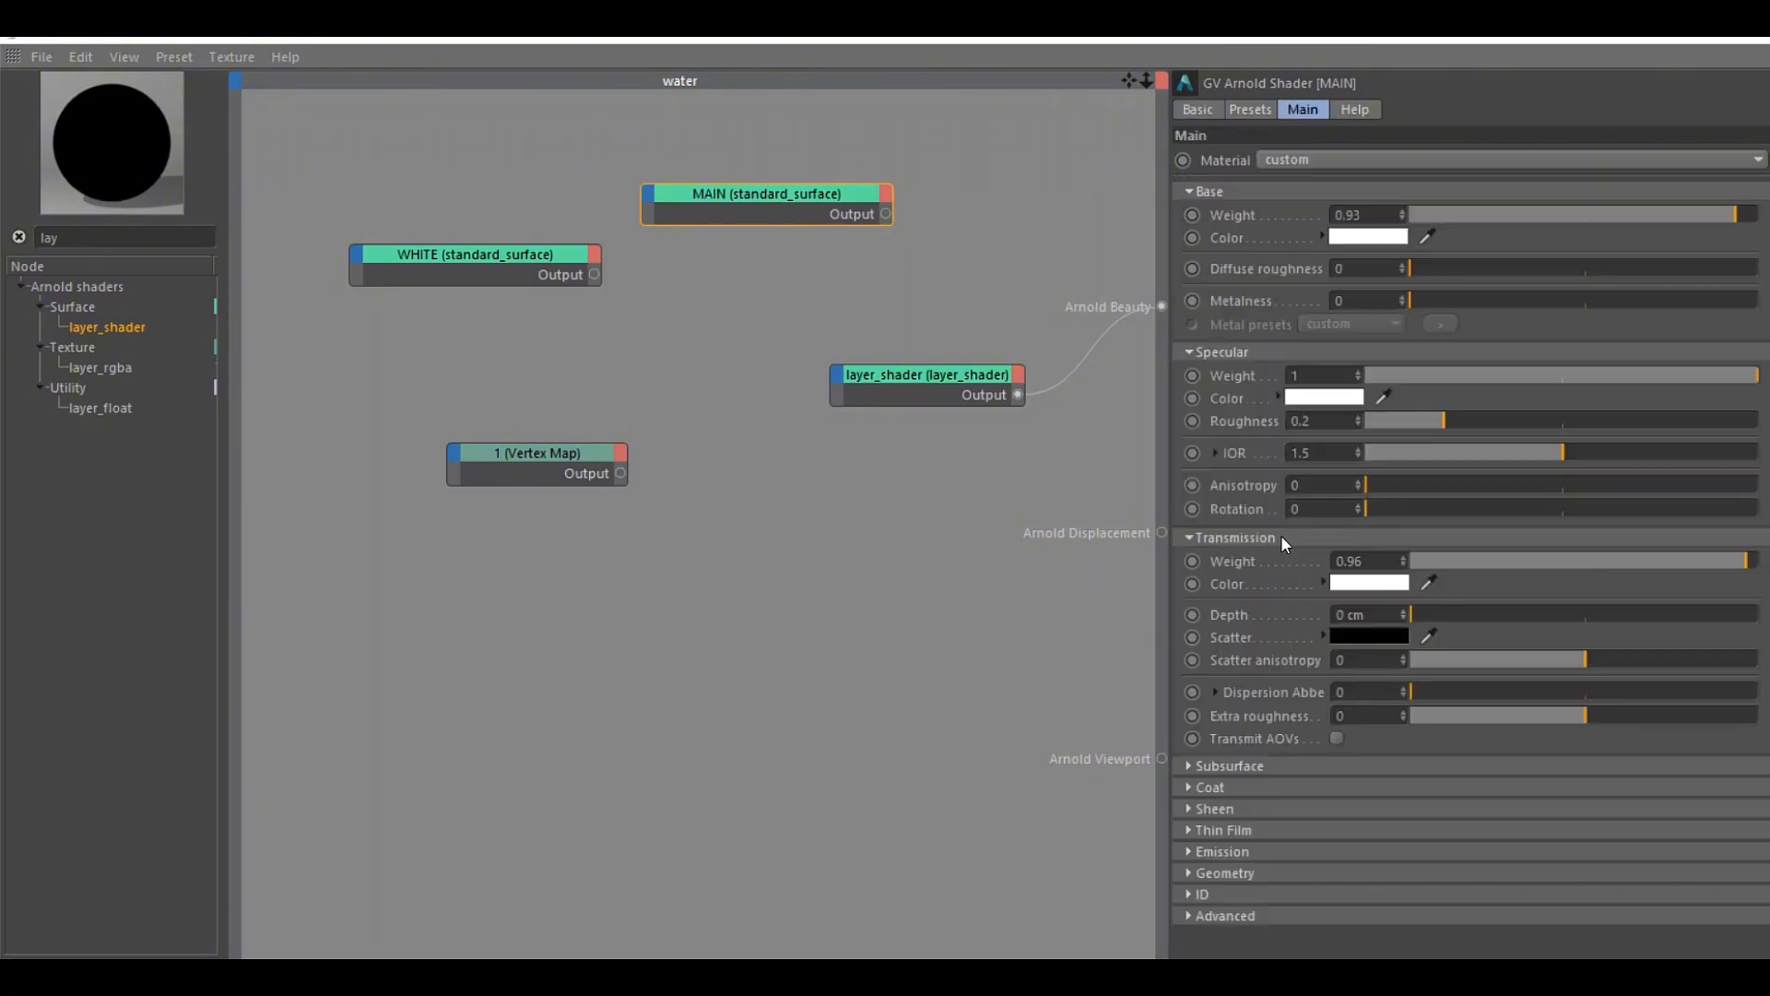
{"action": "left_click", "coordinate": [1280, 534]}
{"action": "left_click_drag", "start_coordinate": [887, 214], "coordinate": [837, 374]}
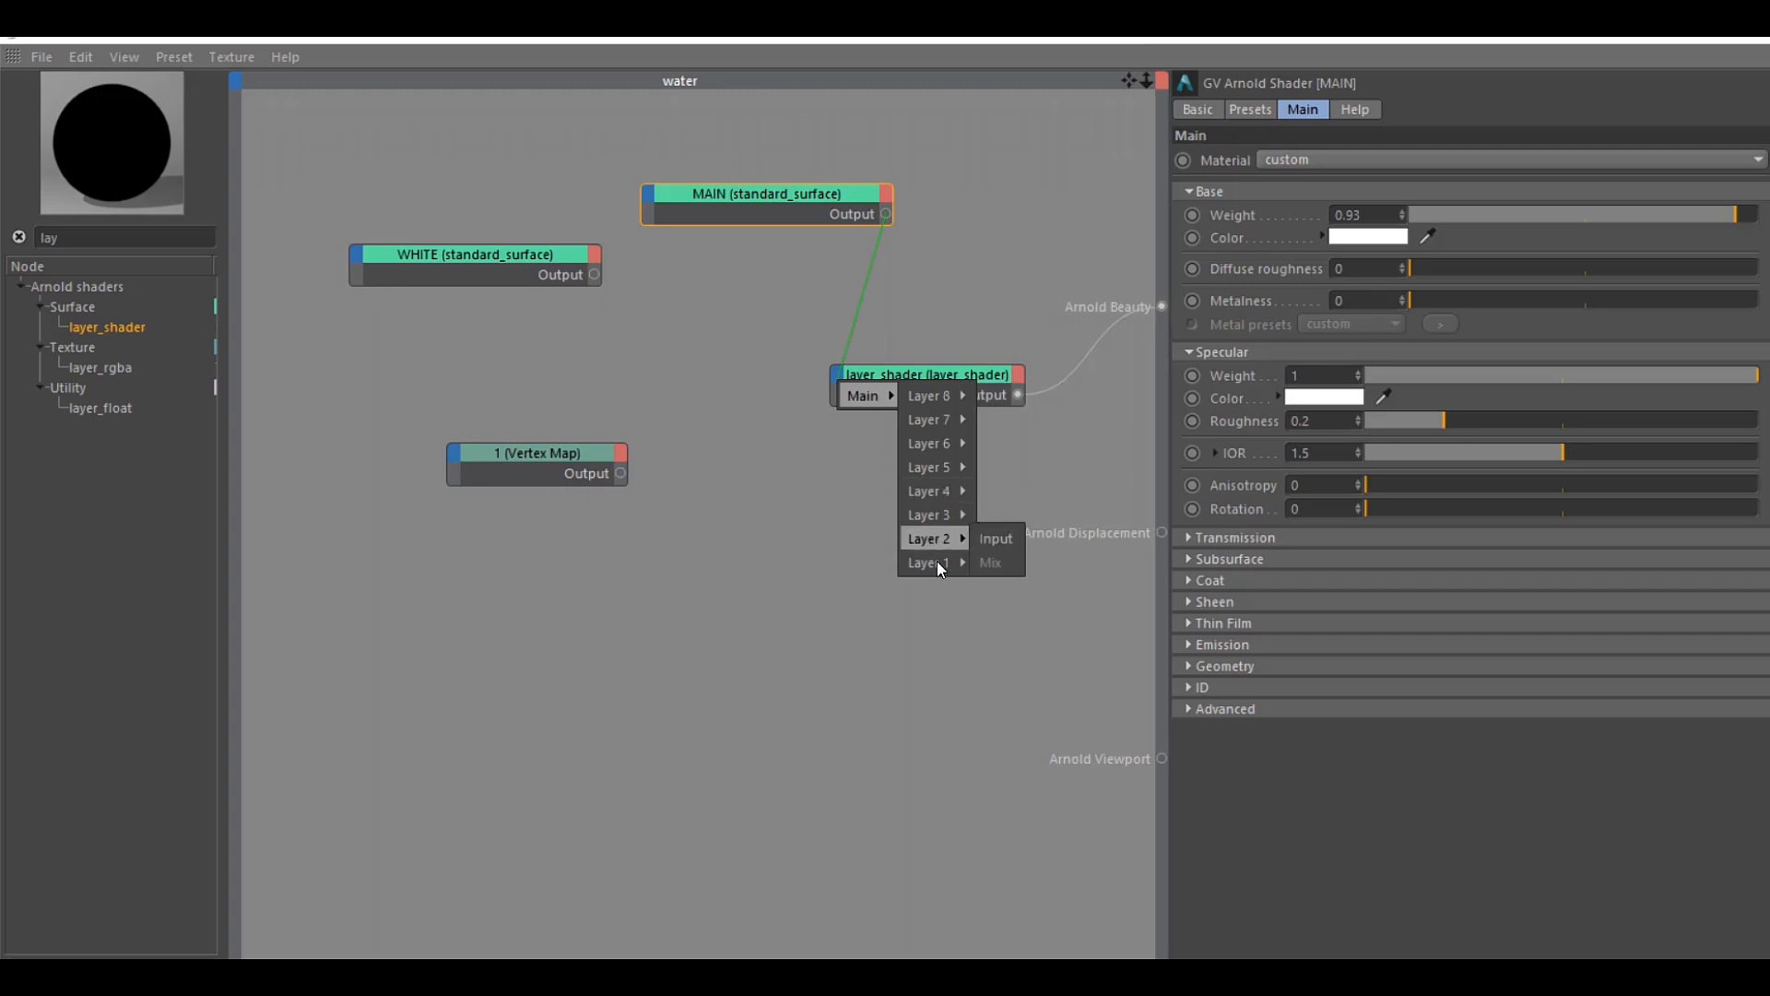
{"action": "mouse_move", "coordinate": [937, 562]}
{"action": "left_click", "coordinate": [1006, 569]}
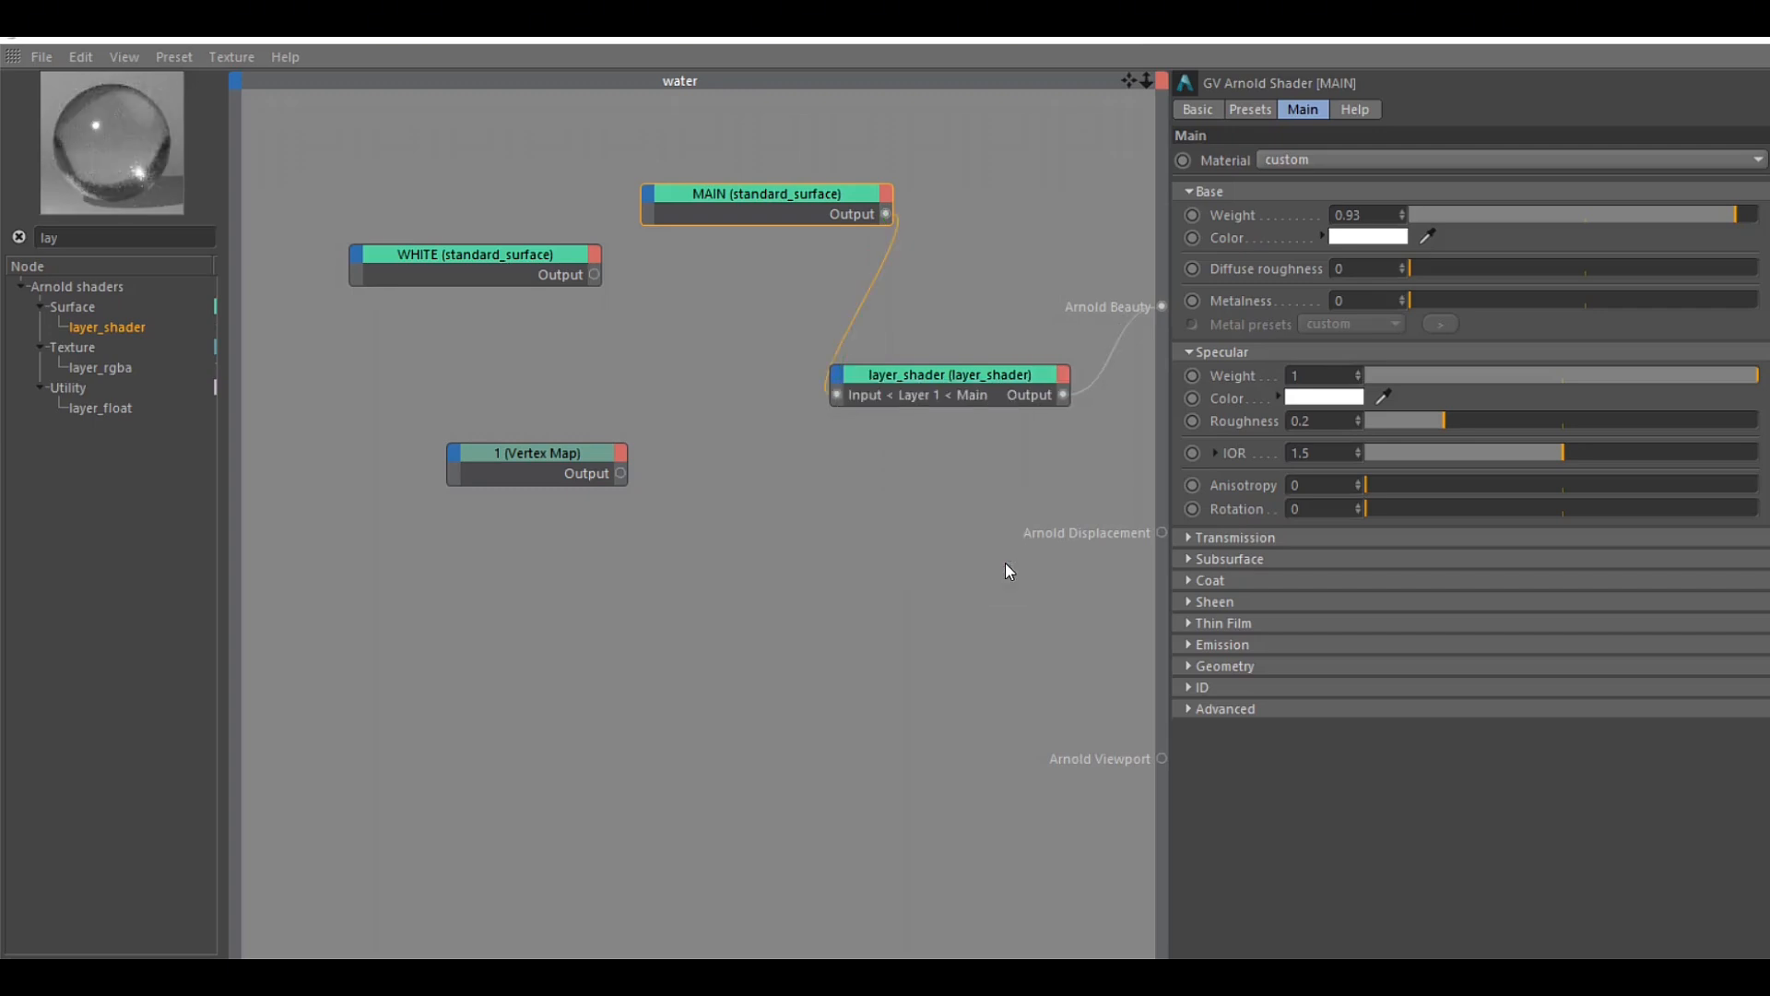
Connect the WHITE standard_surface output to the Layer 2 Input of layer_shader
{"action": "left_click", "coordinate": [836, 374]}
{"action": "mouse_move", "coordinate": [873, 393]}
{"action": "left_click", "coordinate": [1053, 491]}
{"action": "left_click", "coordinate": [519, 269]}
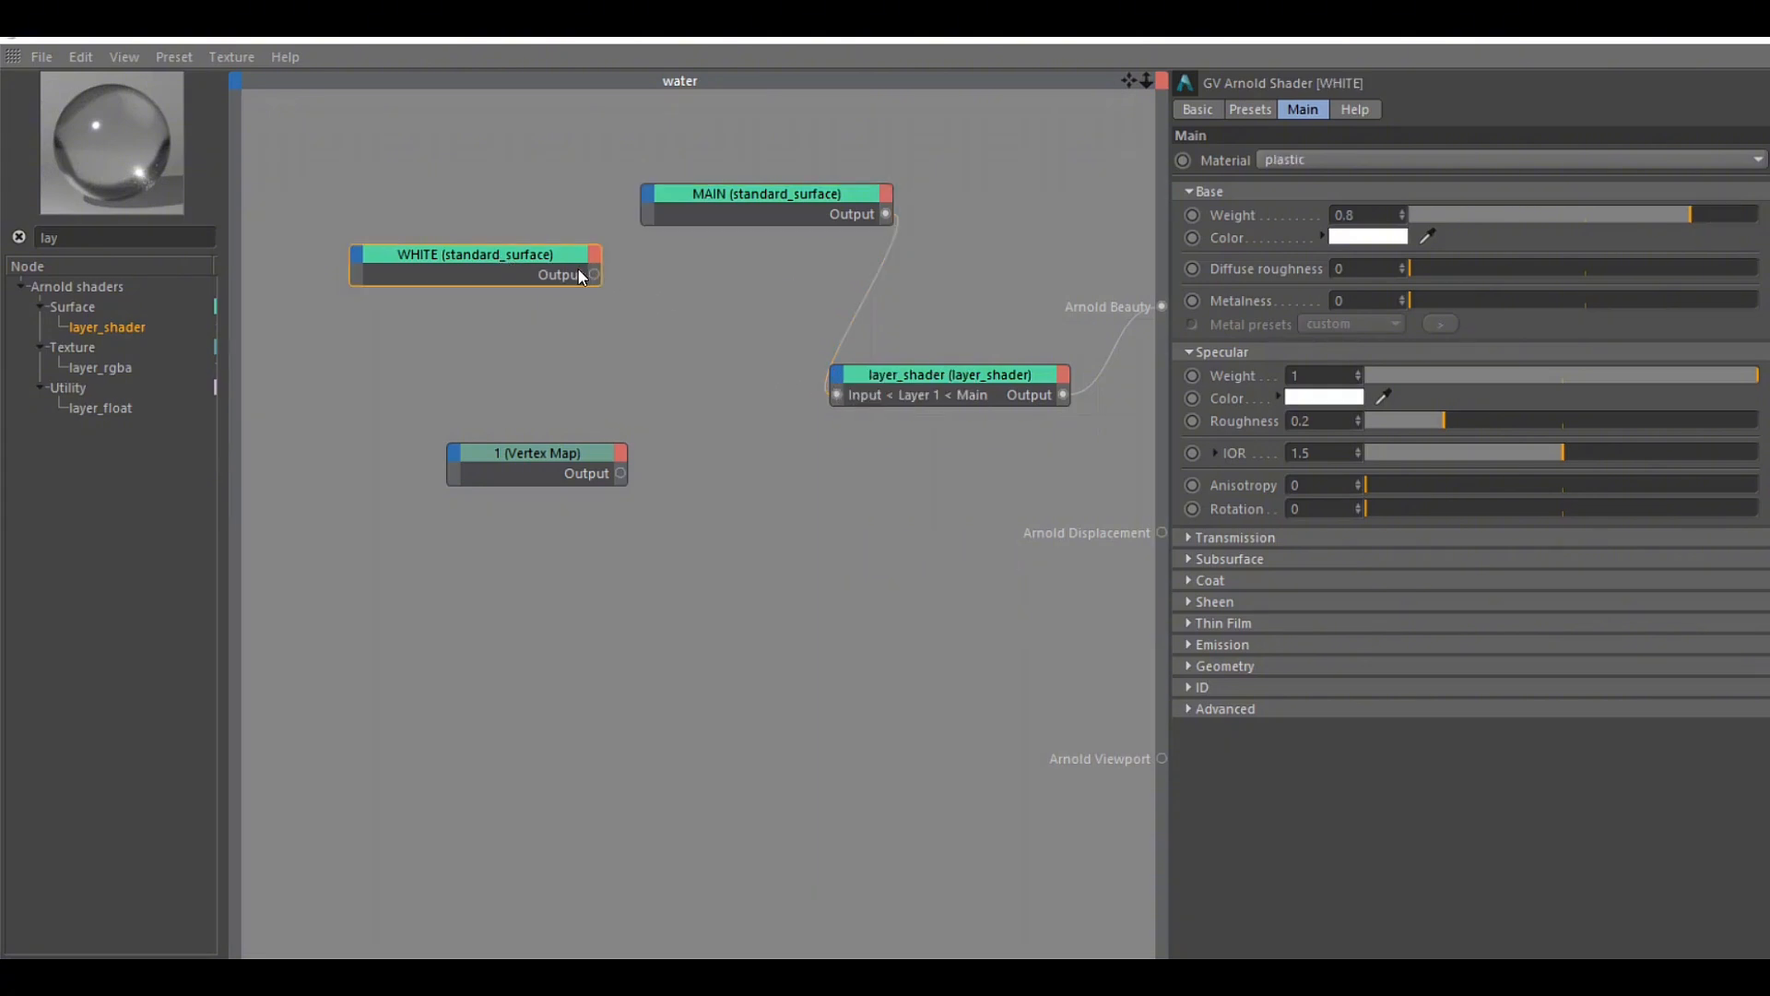
{"action": "left_click_drag", "start_coordinate": [594, 275], "coordinate": [1010, 533]}
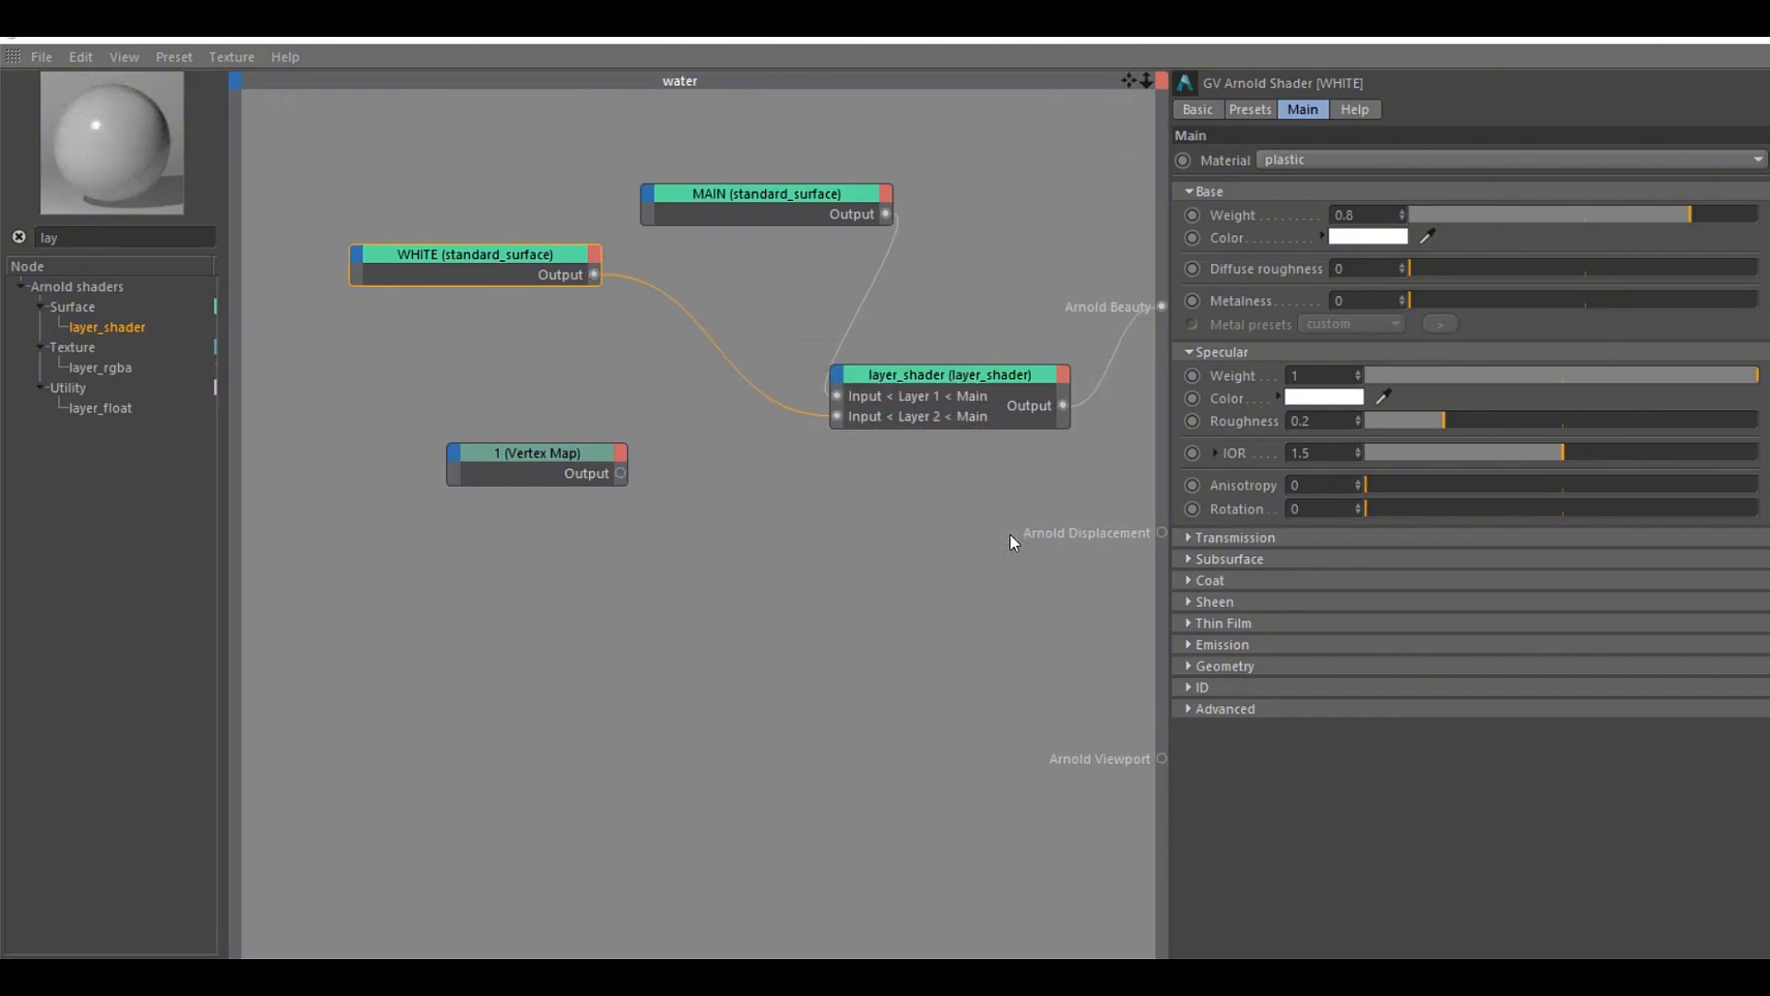
Stack the MAIN and WHITE nodes above Vertex Map node 1 and connect the Vertex Map output to layer_shader's Layer 2 Mix
{"action": "left_click_drag", "start_coordinate": [516, 259], "coordinate": [497, 271]}
{"action": "left_click_drag", "start_coordinate": [779, 190], "coordinate": [635, 281]}
{"action": "left_click", "coordinate": [664, 200]}
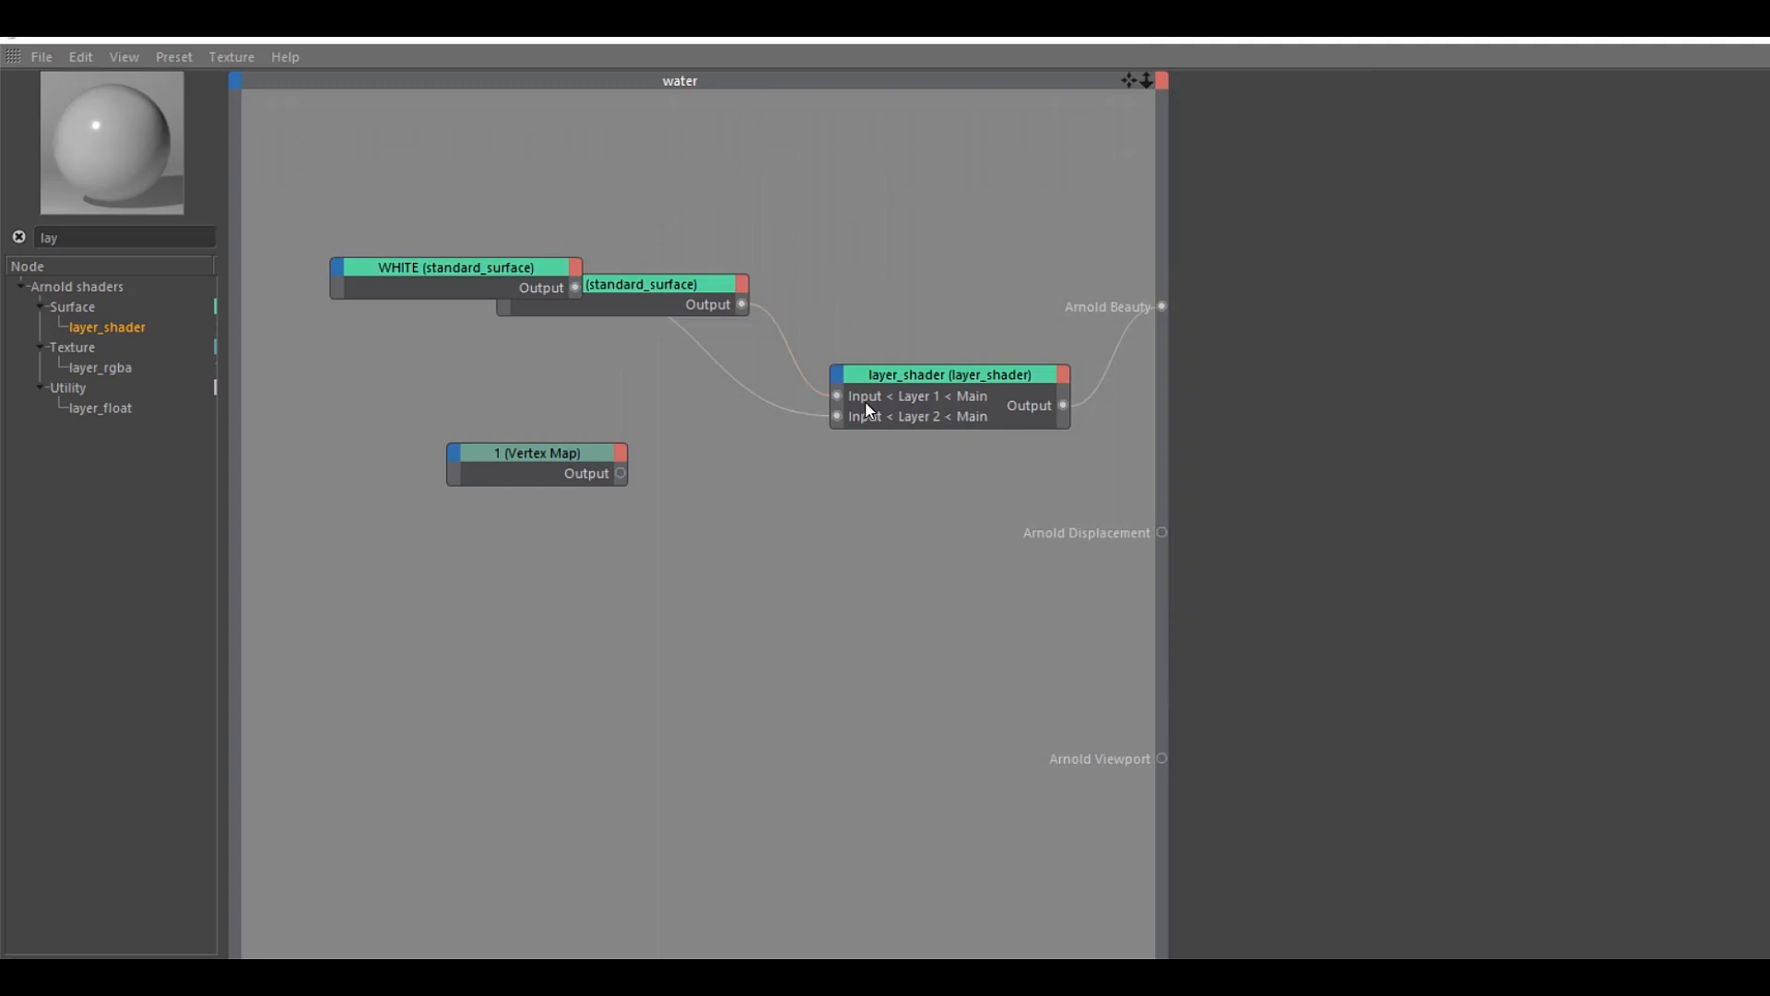
{"action": "left_click", "coordinate": [690, 299]}
{"action": "left_click_drag", "start_coordinate": [439, 258], "coordinate": [426, 363]}
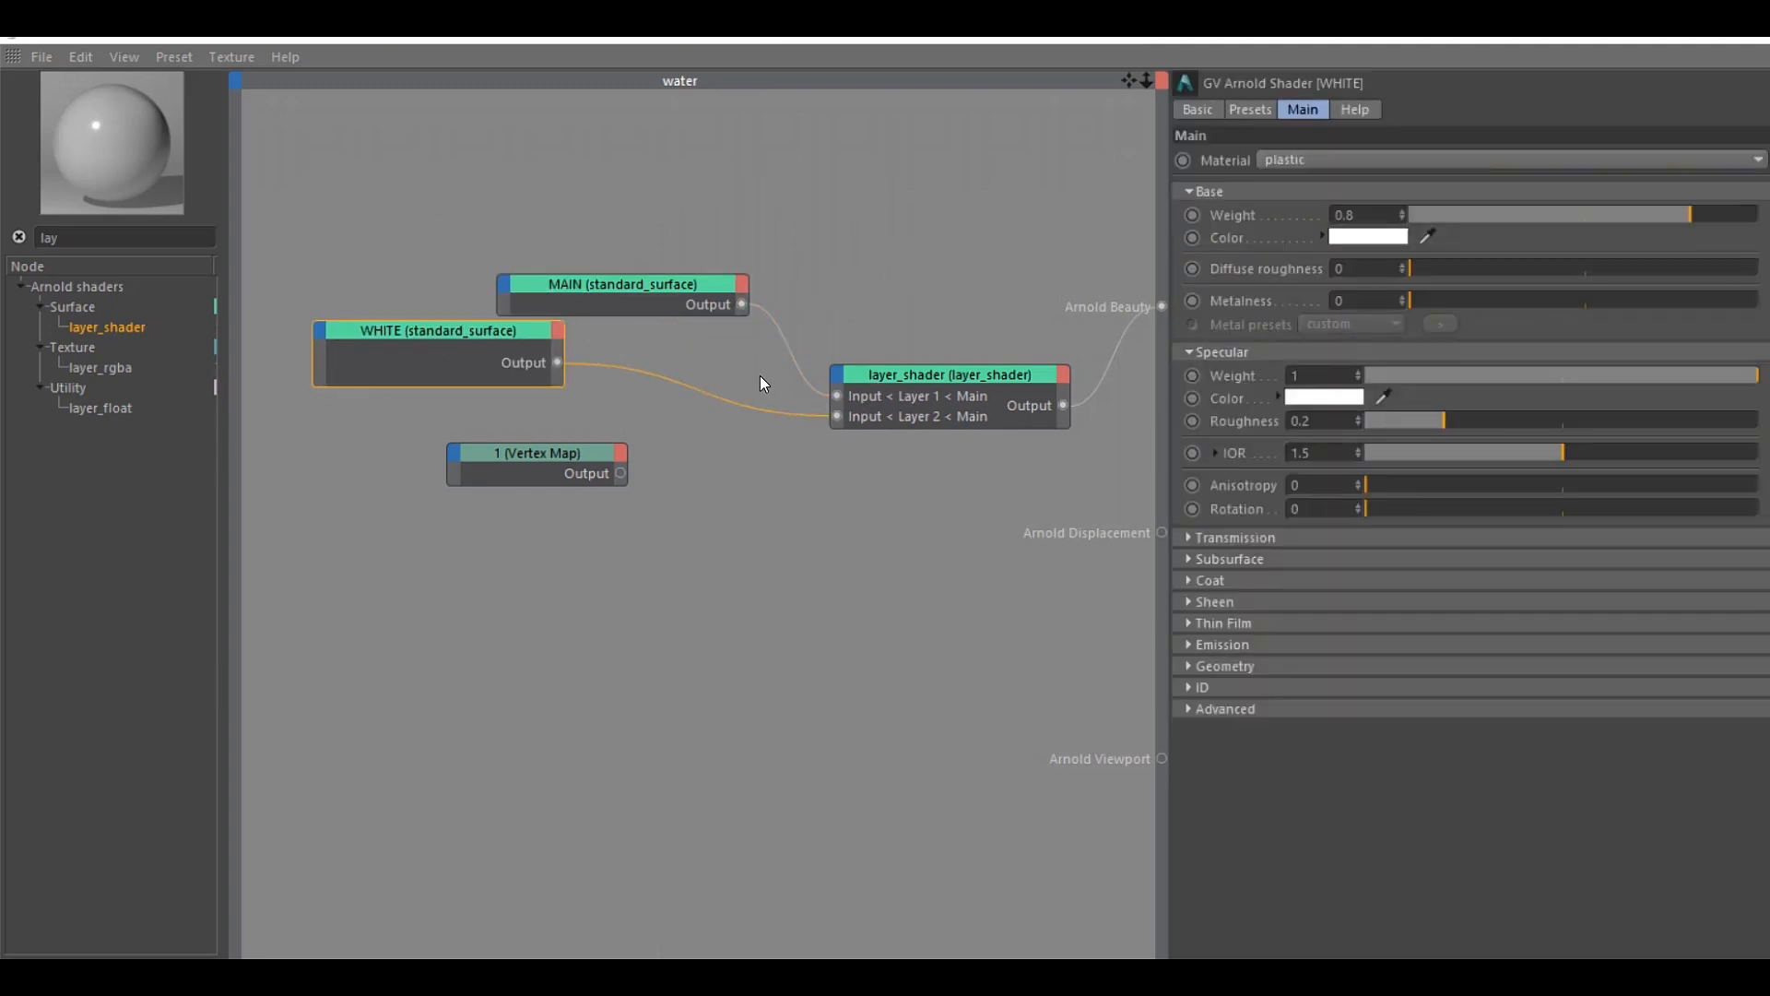
{"action": "left_click", "coordinate": [529, 457]}
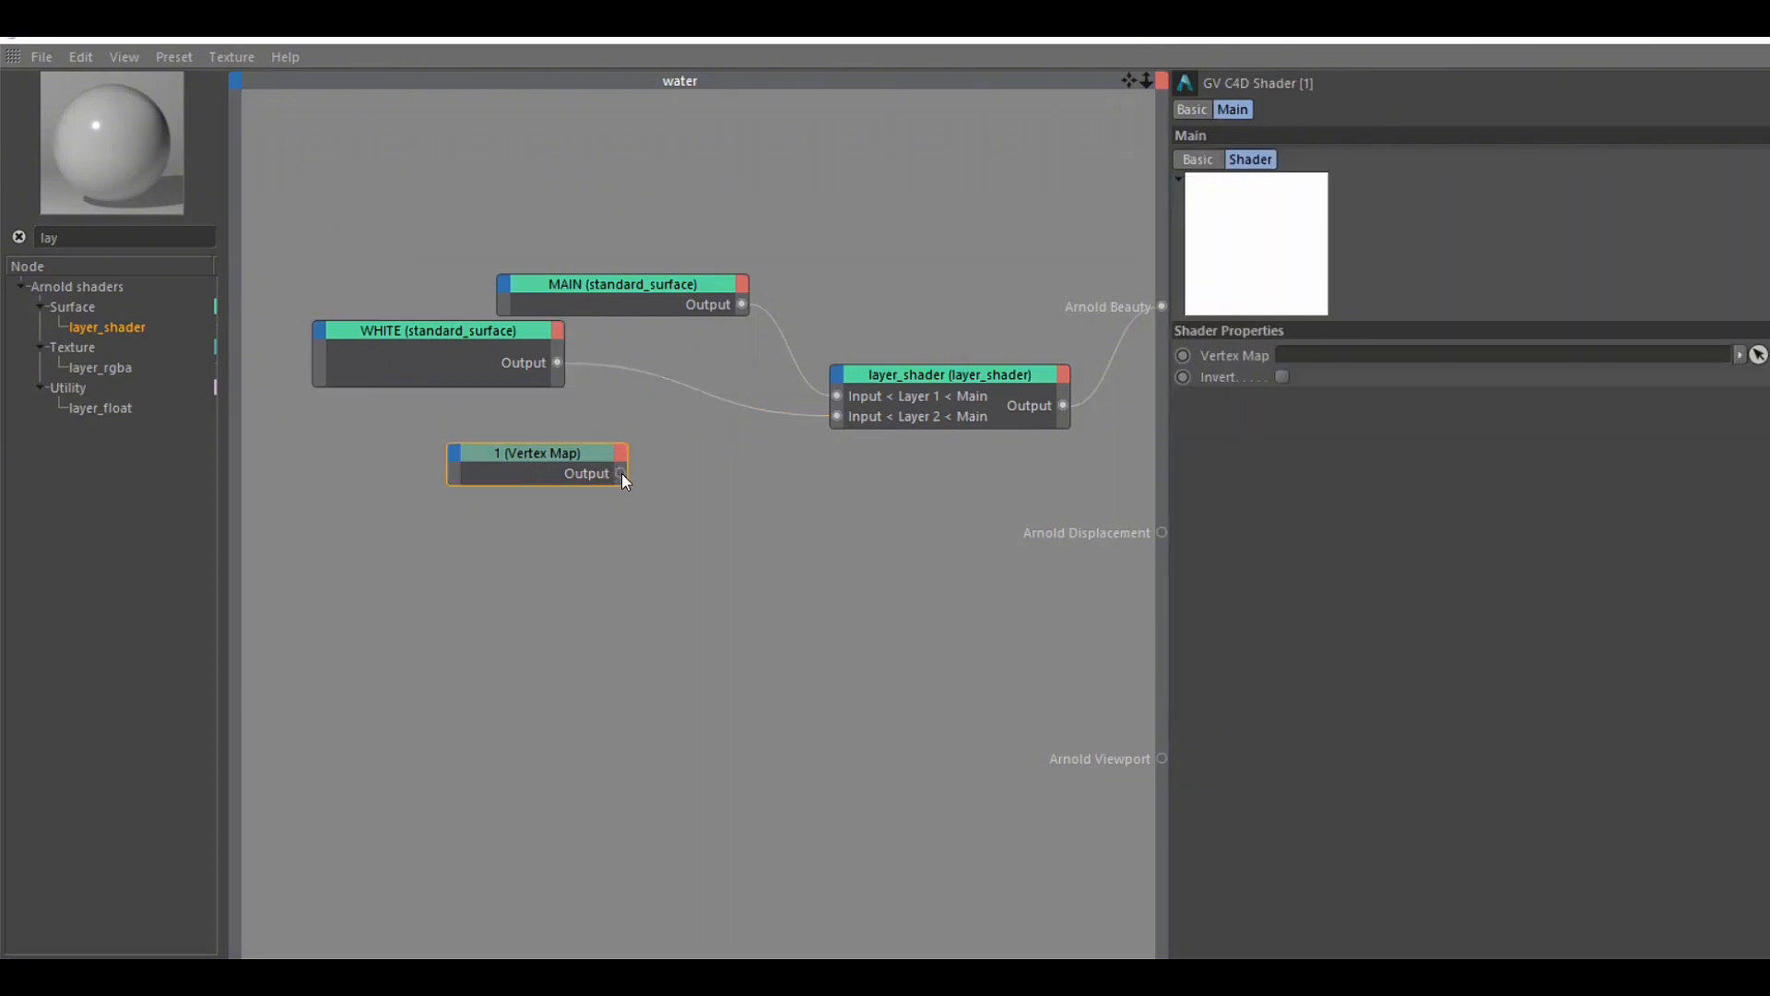
{"action": "left_click_drag", "start_coordinate": [621, 473], "coordinate": [1008, 538]}
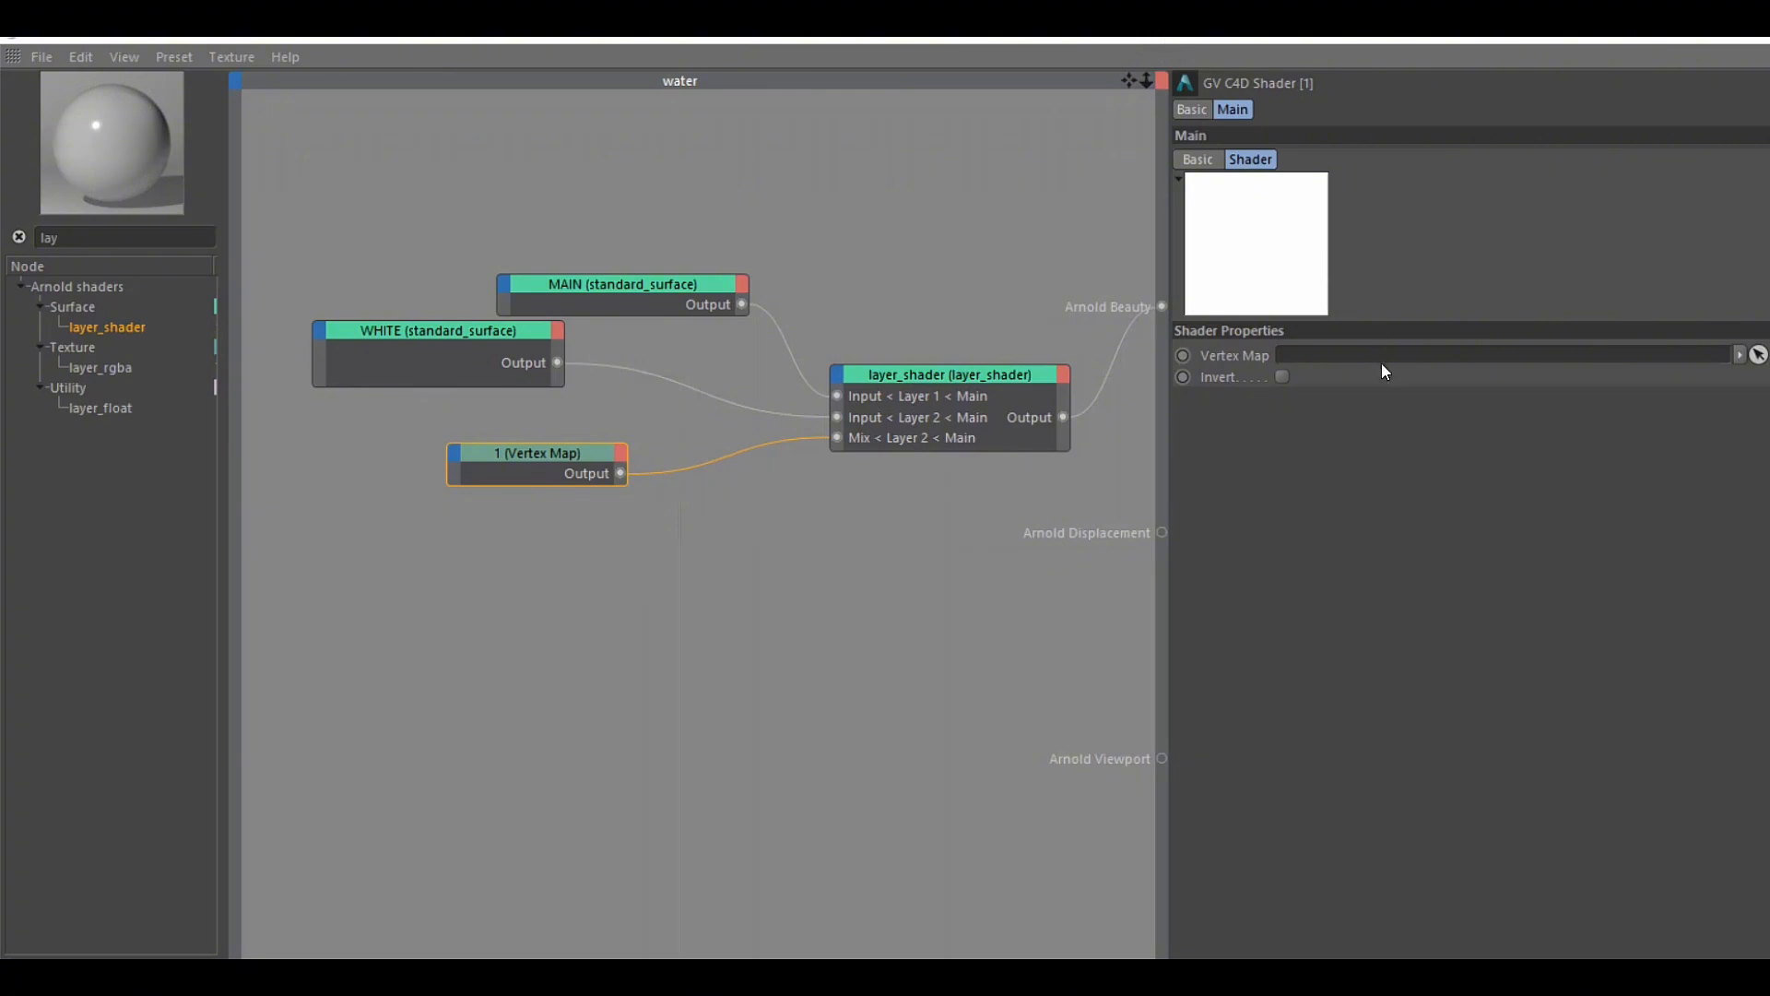
Close the Material Editor, uncover the object tags, and assign HY_Mesh_VDB01's RF_Mesh_SpeedY tag to the Vertex Map node
{"action": "left_click_drag", "start_coordinate": [1117, 40], "coordinate": [572, 317]}
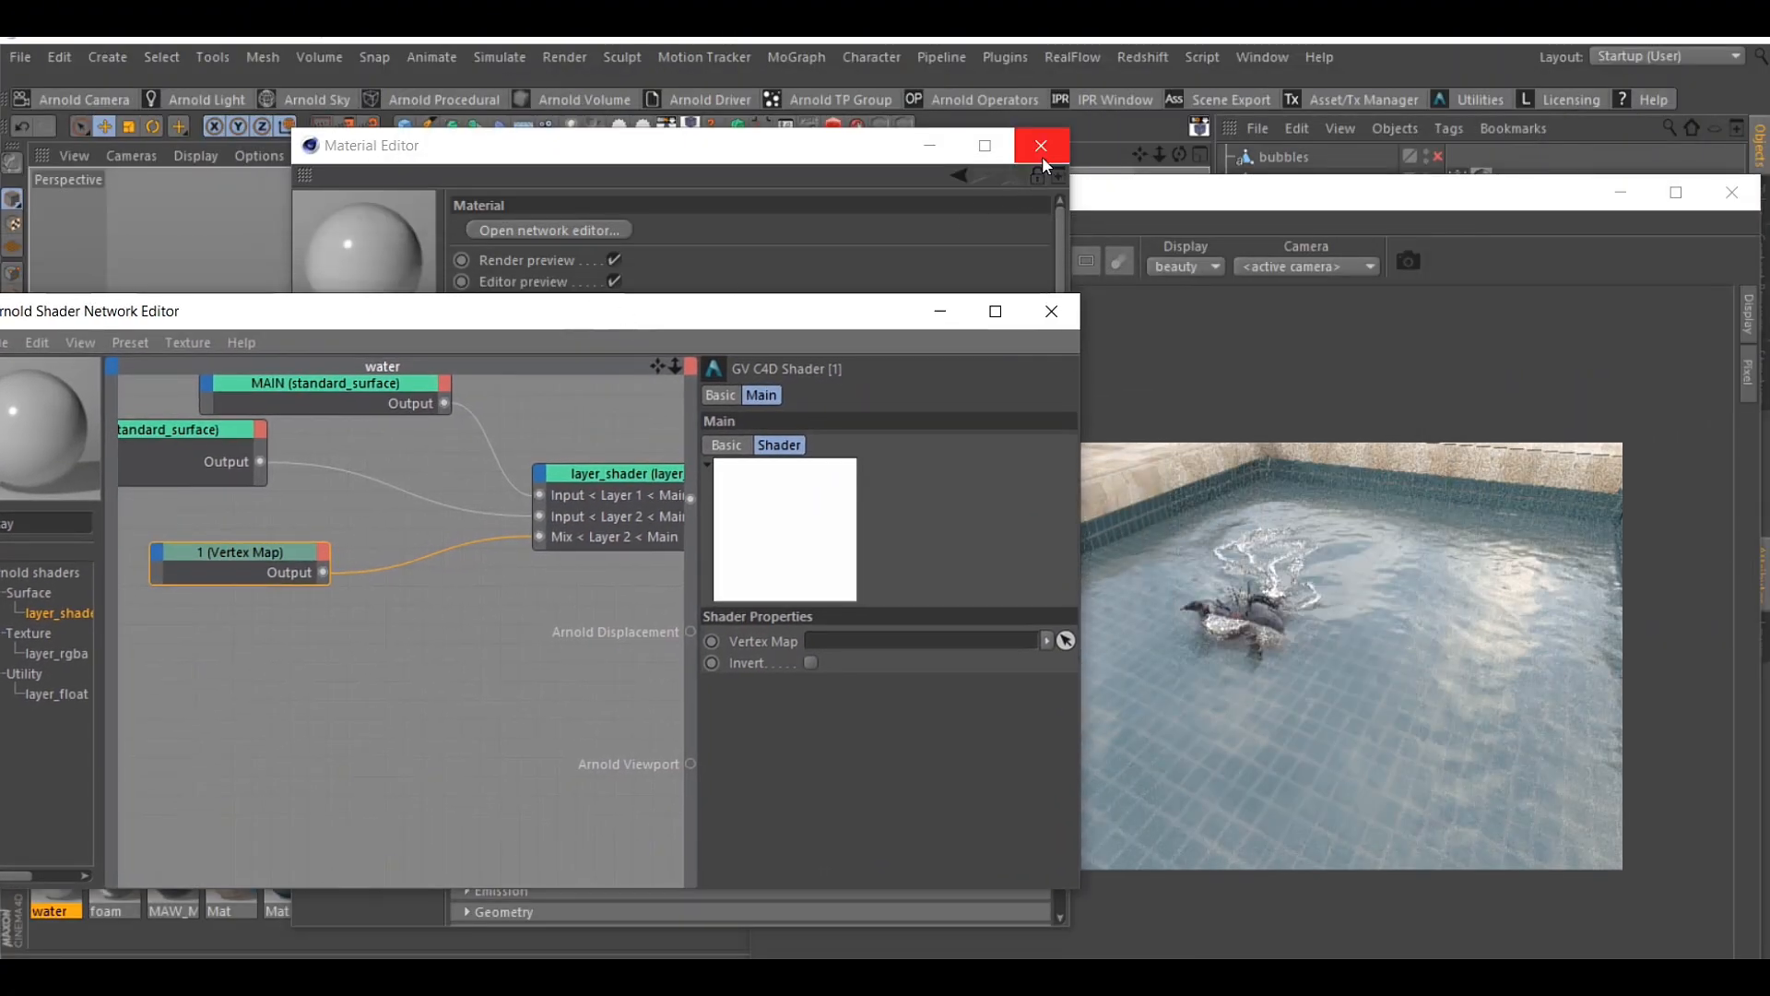
{"action": "left_click", "coordinate": [1041, 147]}
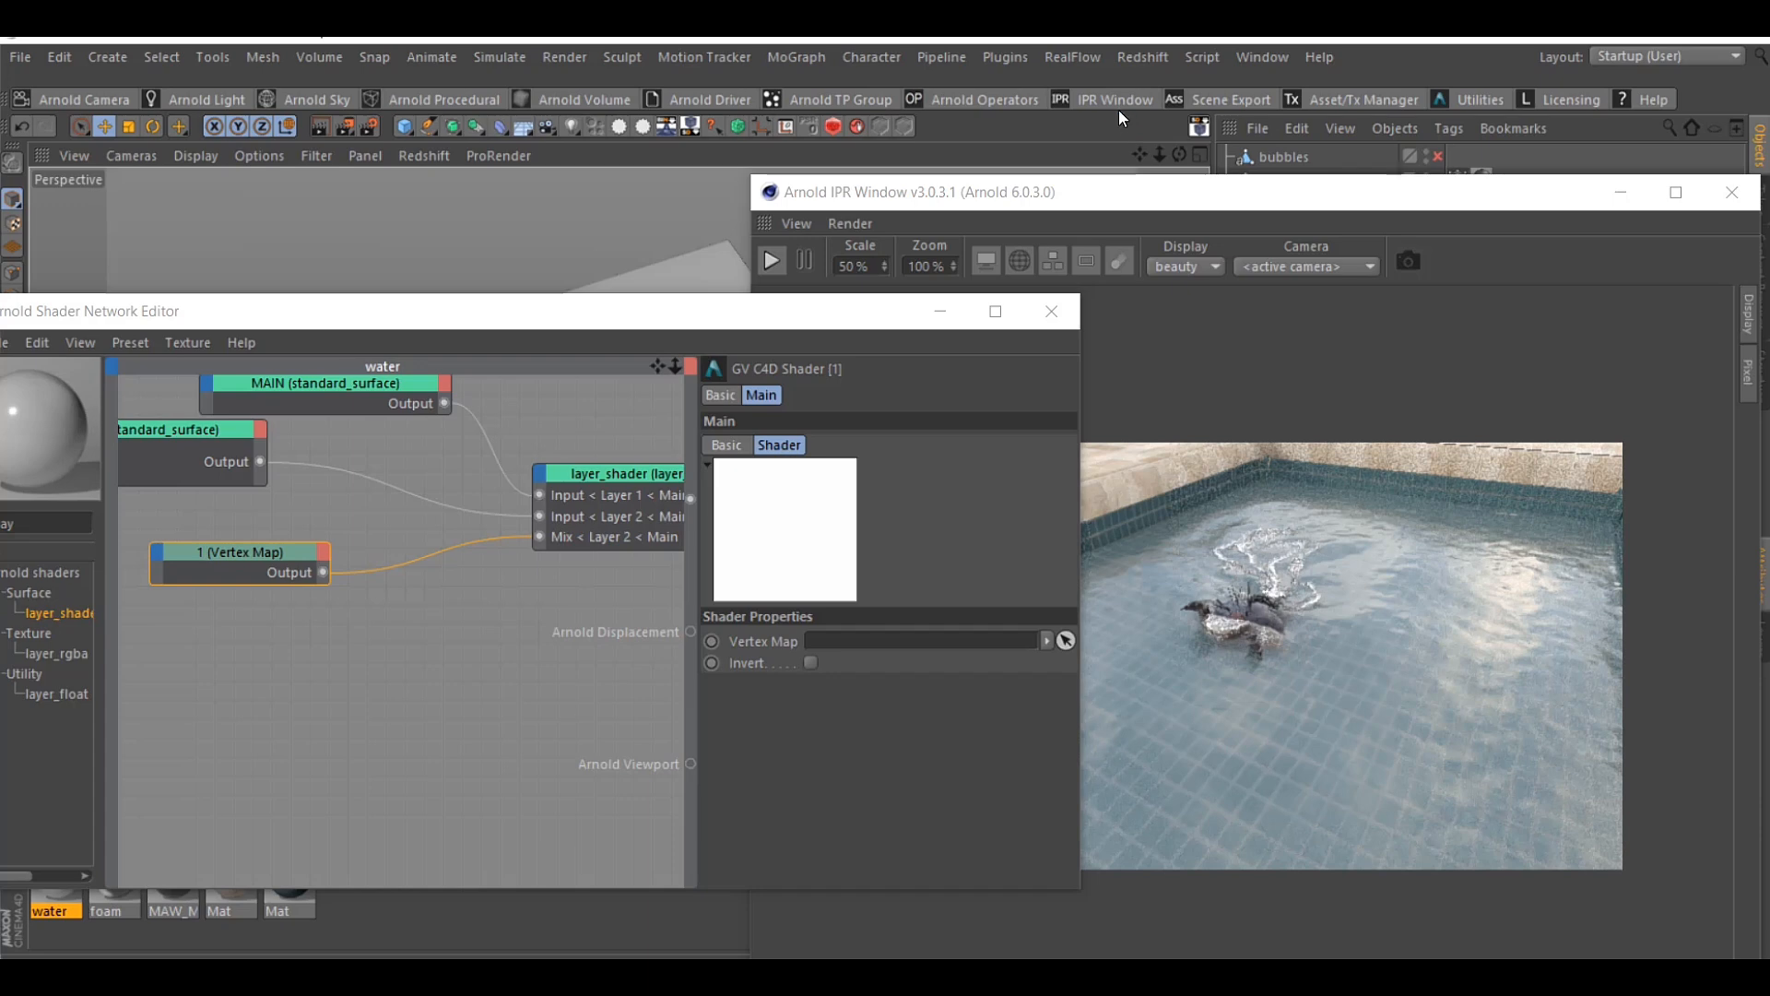
{"action": "left_click", "coordinate": [1119, 111]}
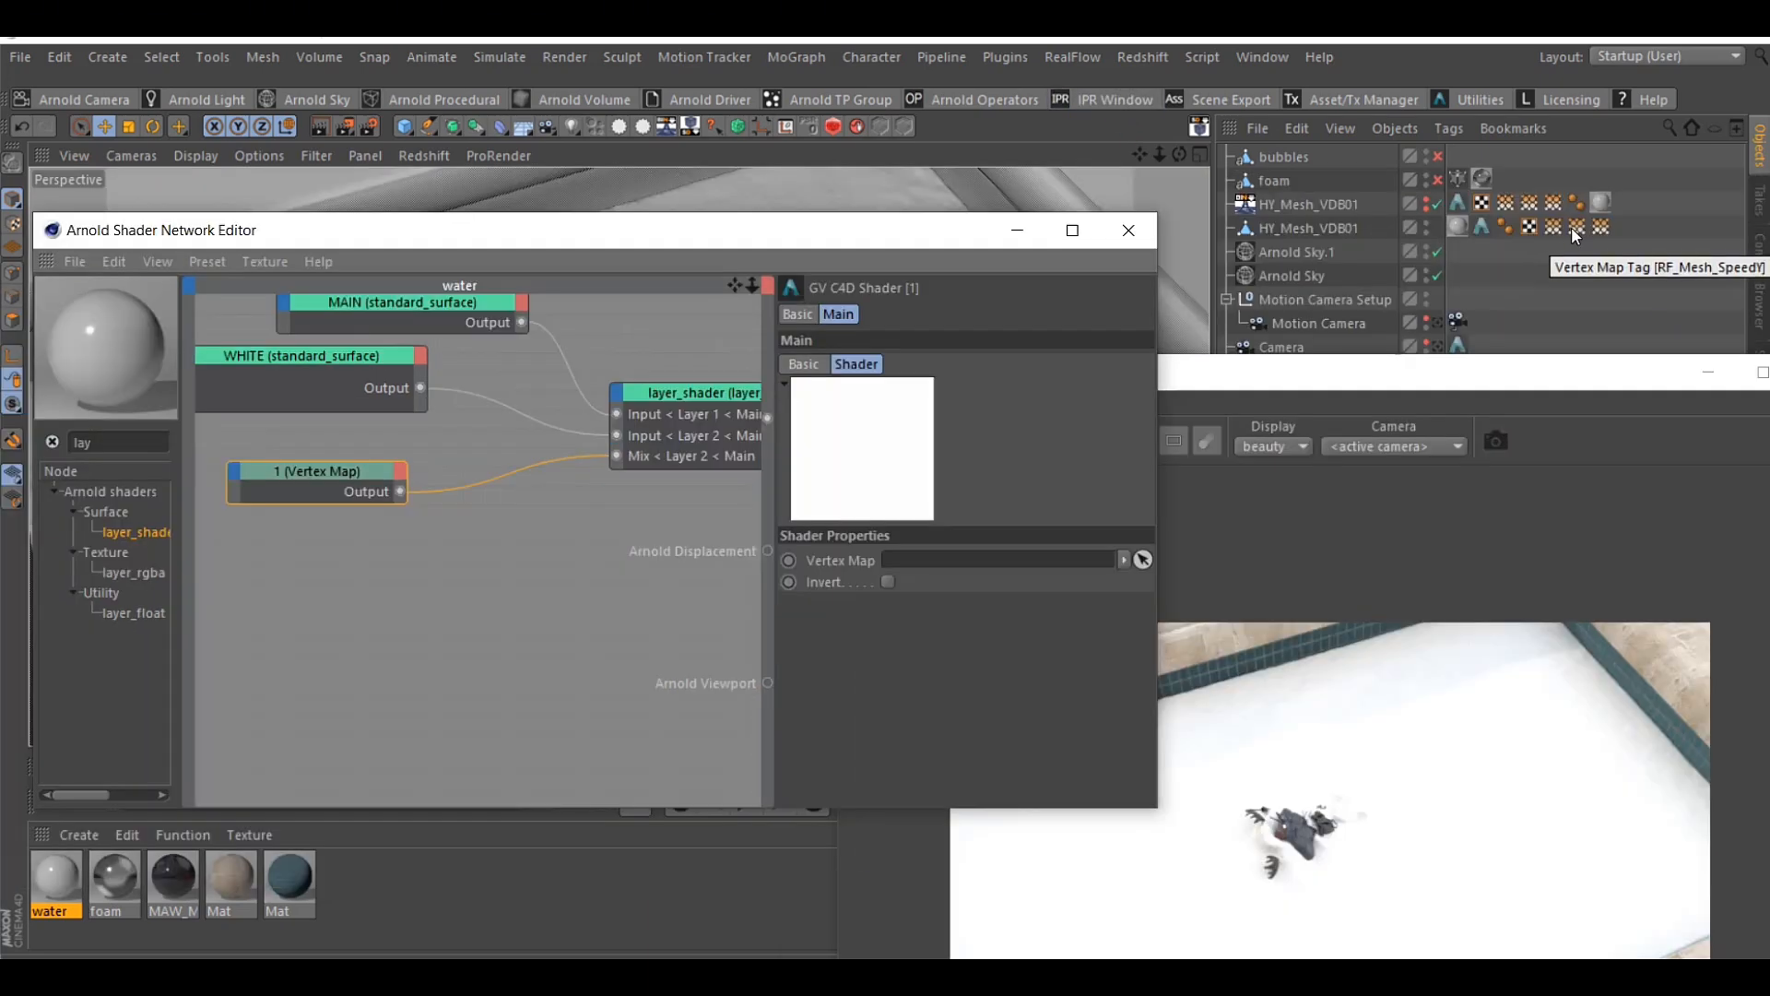
{"action": "left_click_drag", "start_coordinate": [1600, 228], "coordinate": [977, 572]}
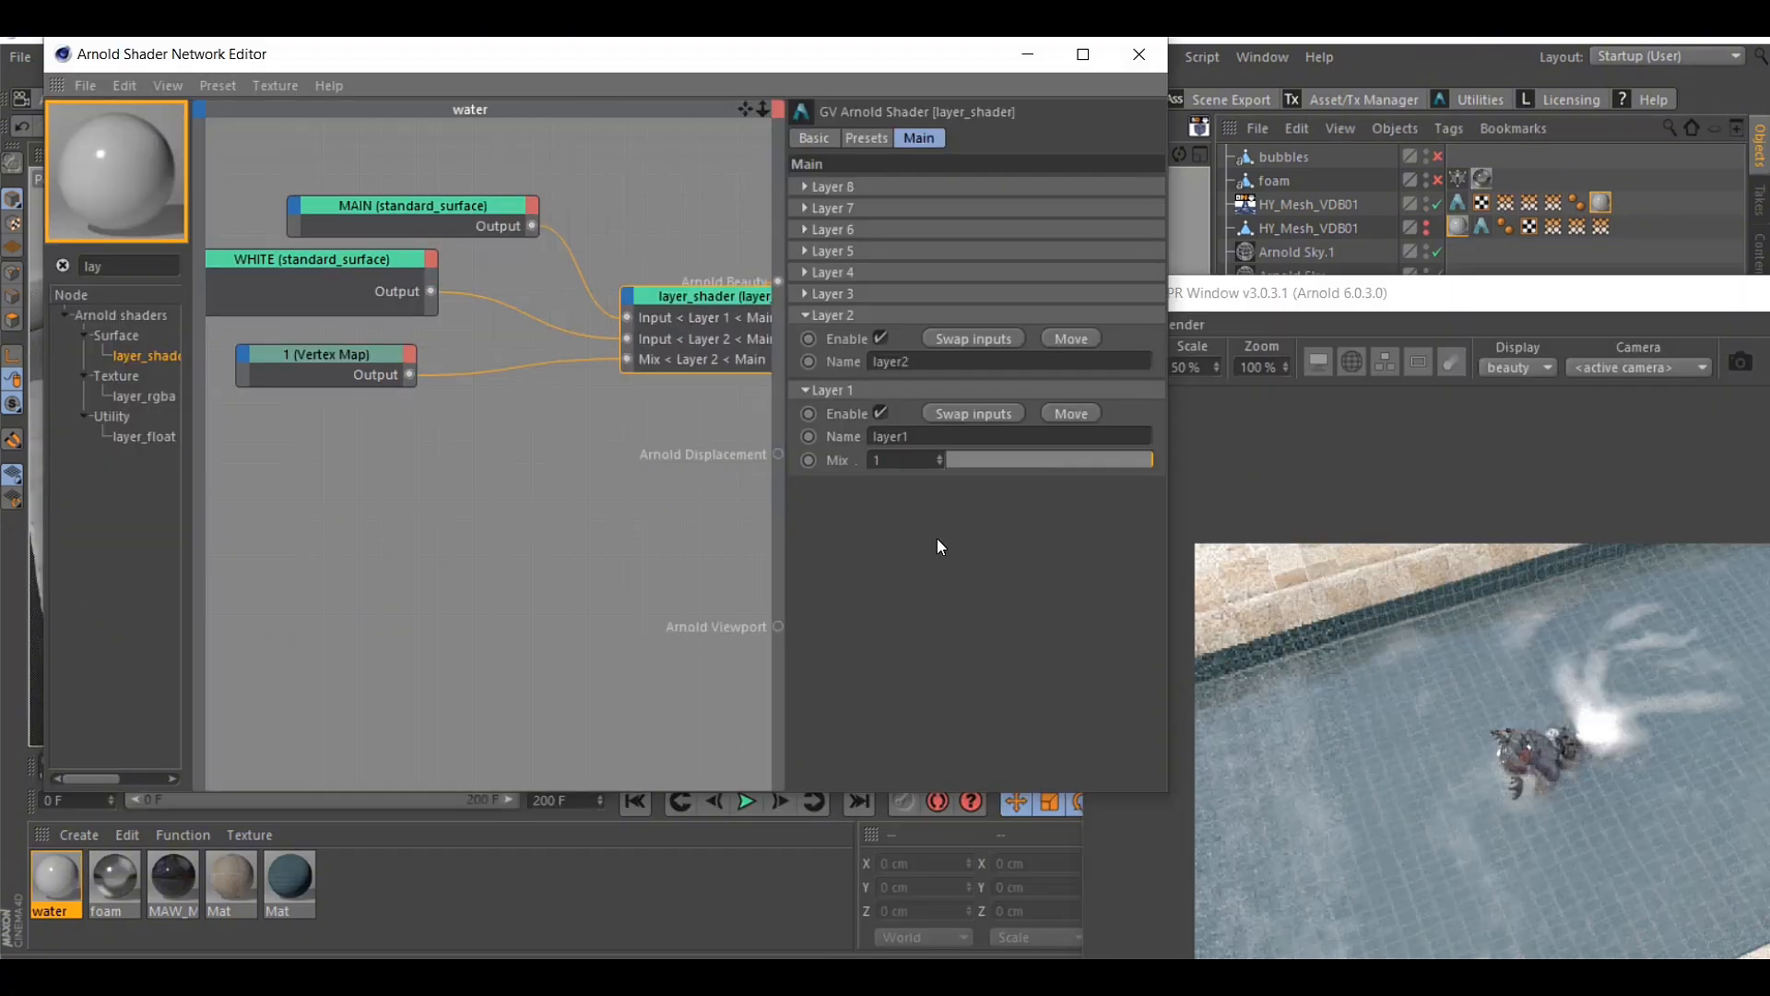
Shift the layer_shader and MAIN nodes slightly, and review the WHITE and Vertex Map nodes' settings
{"action": "left_click_drag", "start_coordinate": [692, 302], "coordinate": [661, 277]}
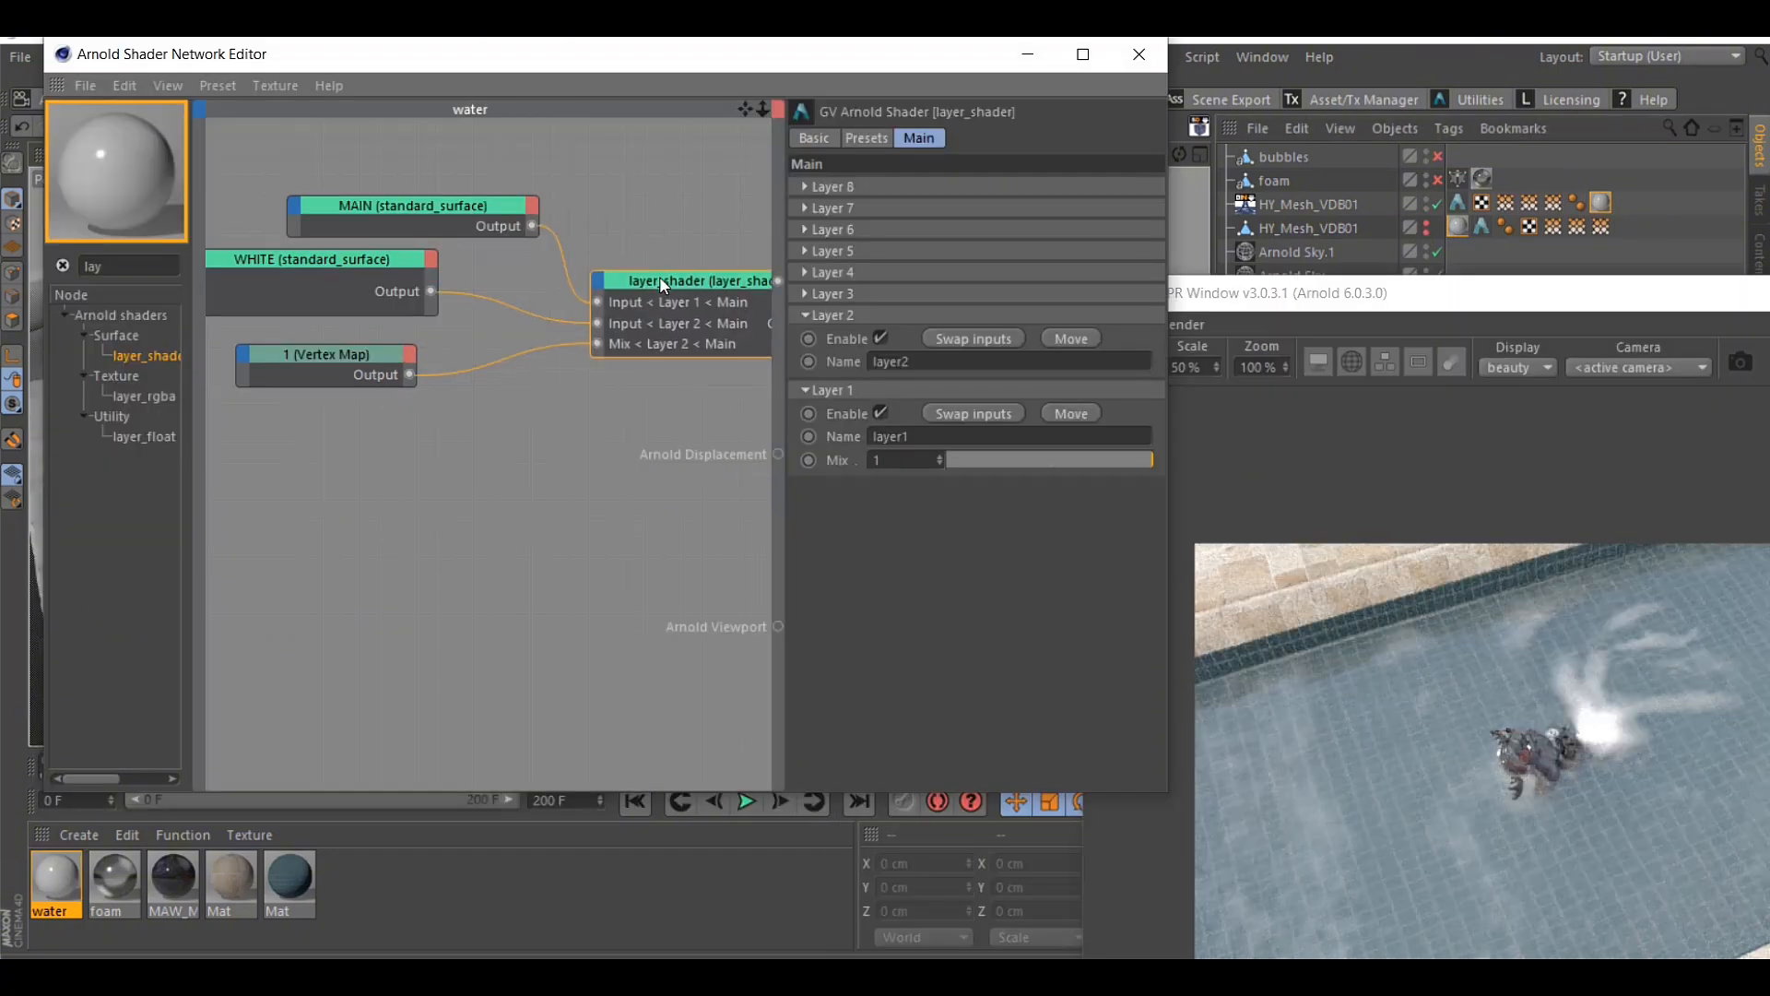
{"action": "left_click_drag", "start_coordinate": [460, 208], "coordinate": [463, 179]}
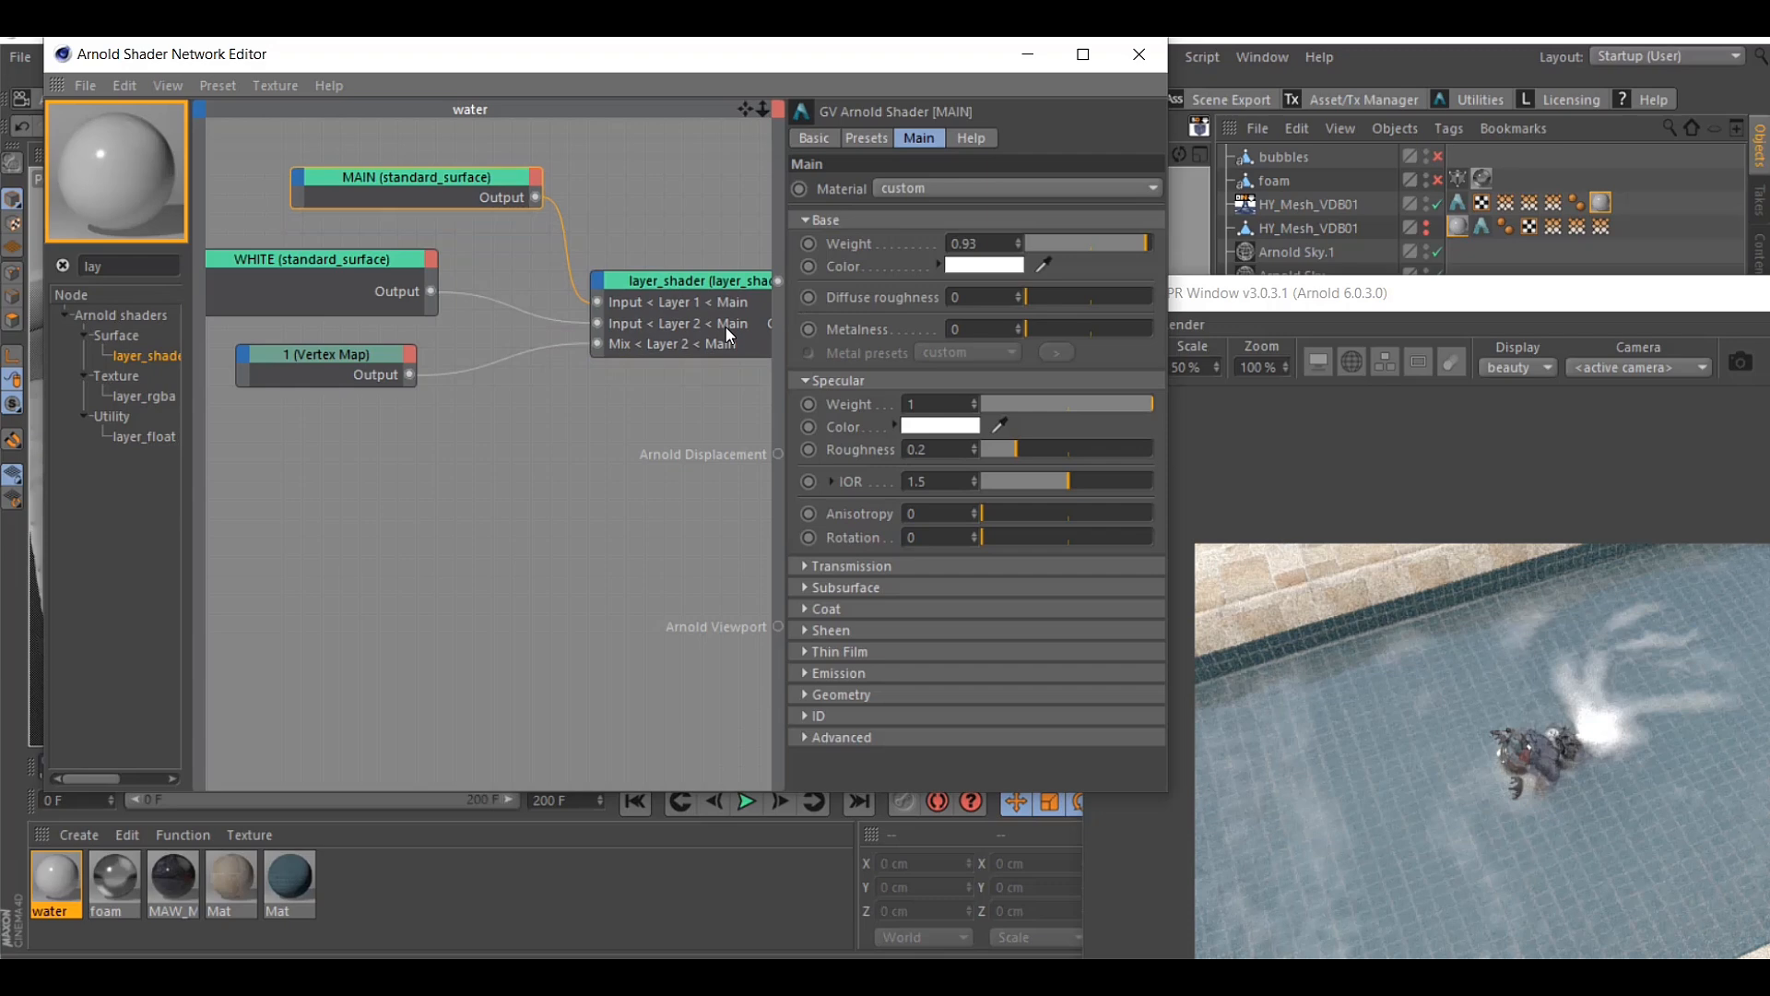
{"action": "left_click", "coordinate": [266, 274]}
{"action": "left_click", "coordinate": [336, 361]}
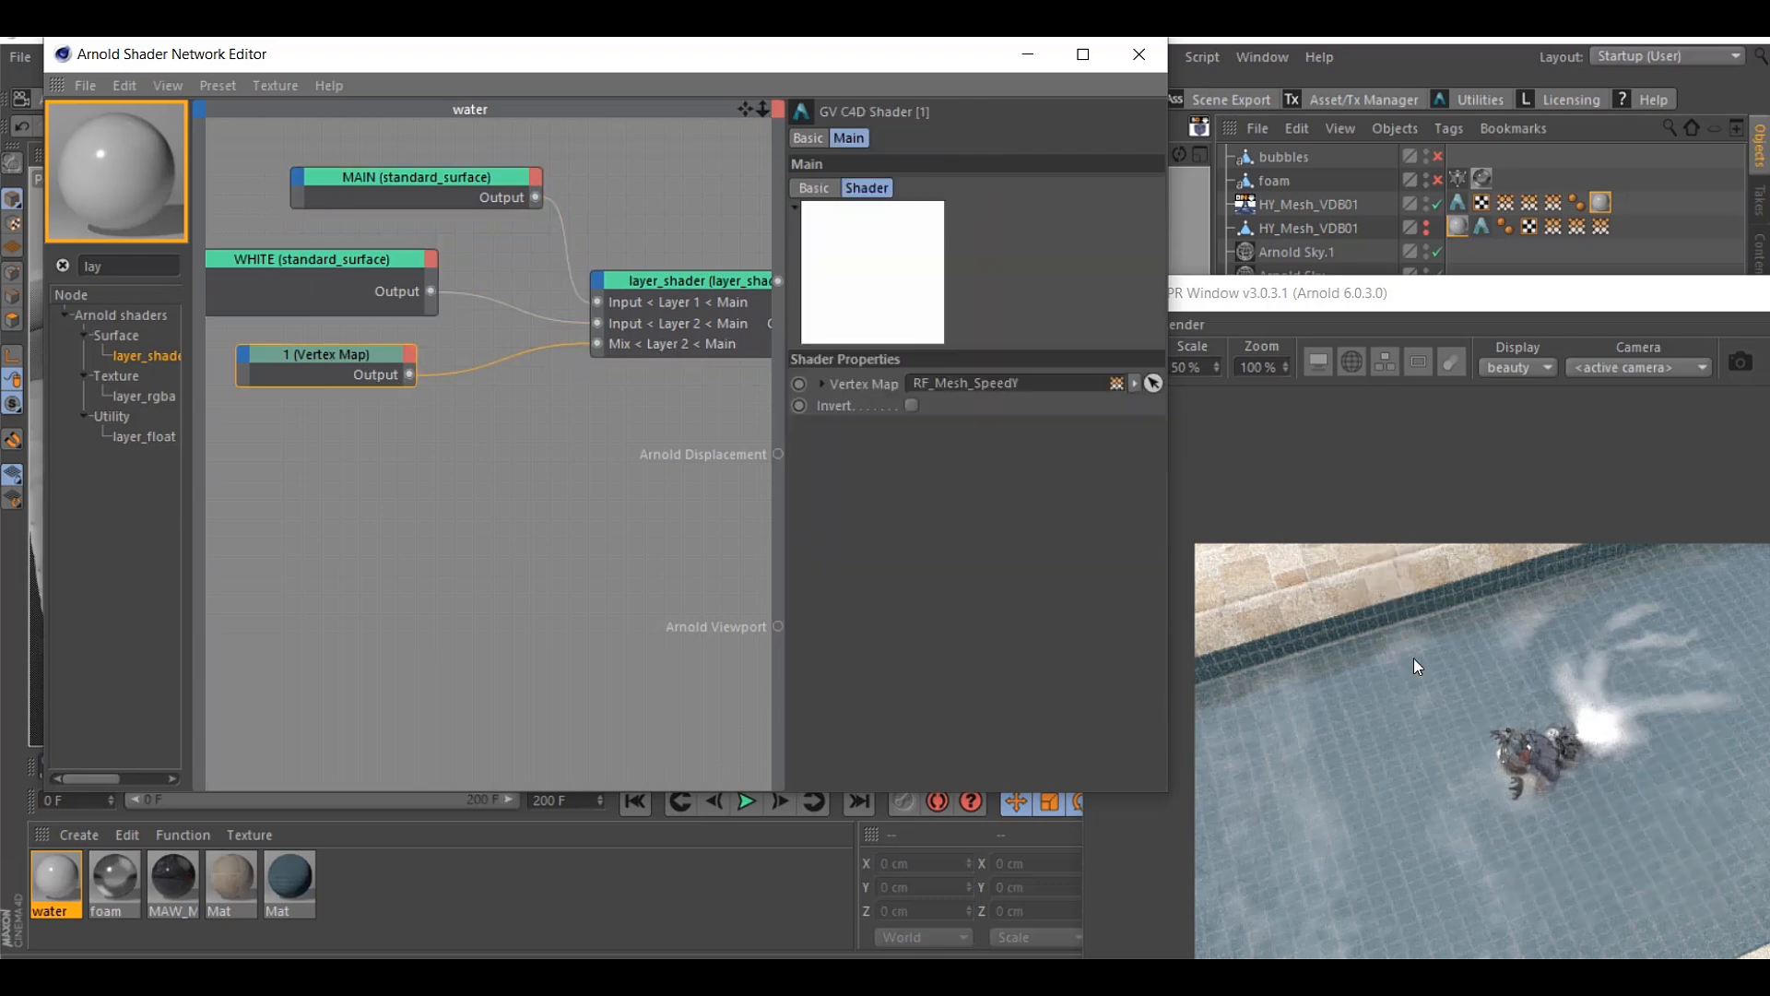
Inspect the RF_Mesh_SpeedY vertex map tag on the first HY_Mesh_VDB01 object beside the live Arnold render
{"action": "left_click_drag", "start_coordinate": [1452, 314], "coordinate": [779, 238]}
{"action": "left_click", "coordinate": [1533, 206]}
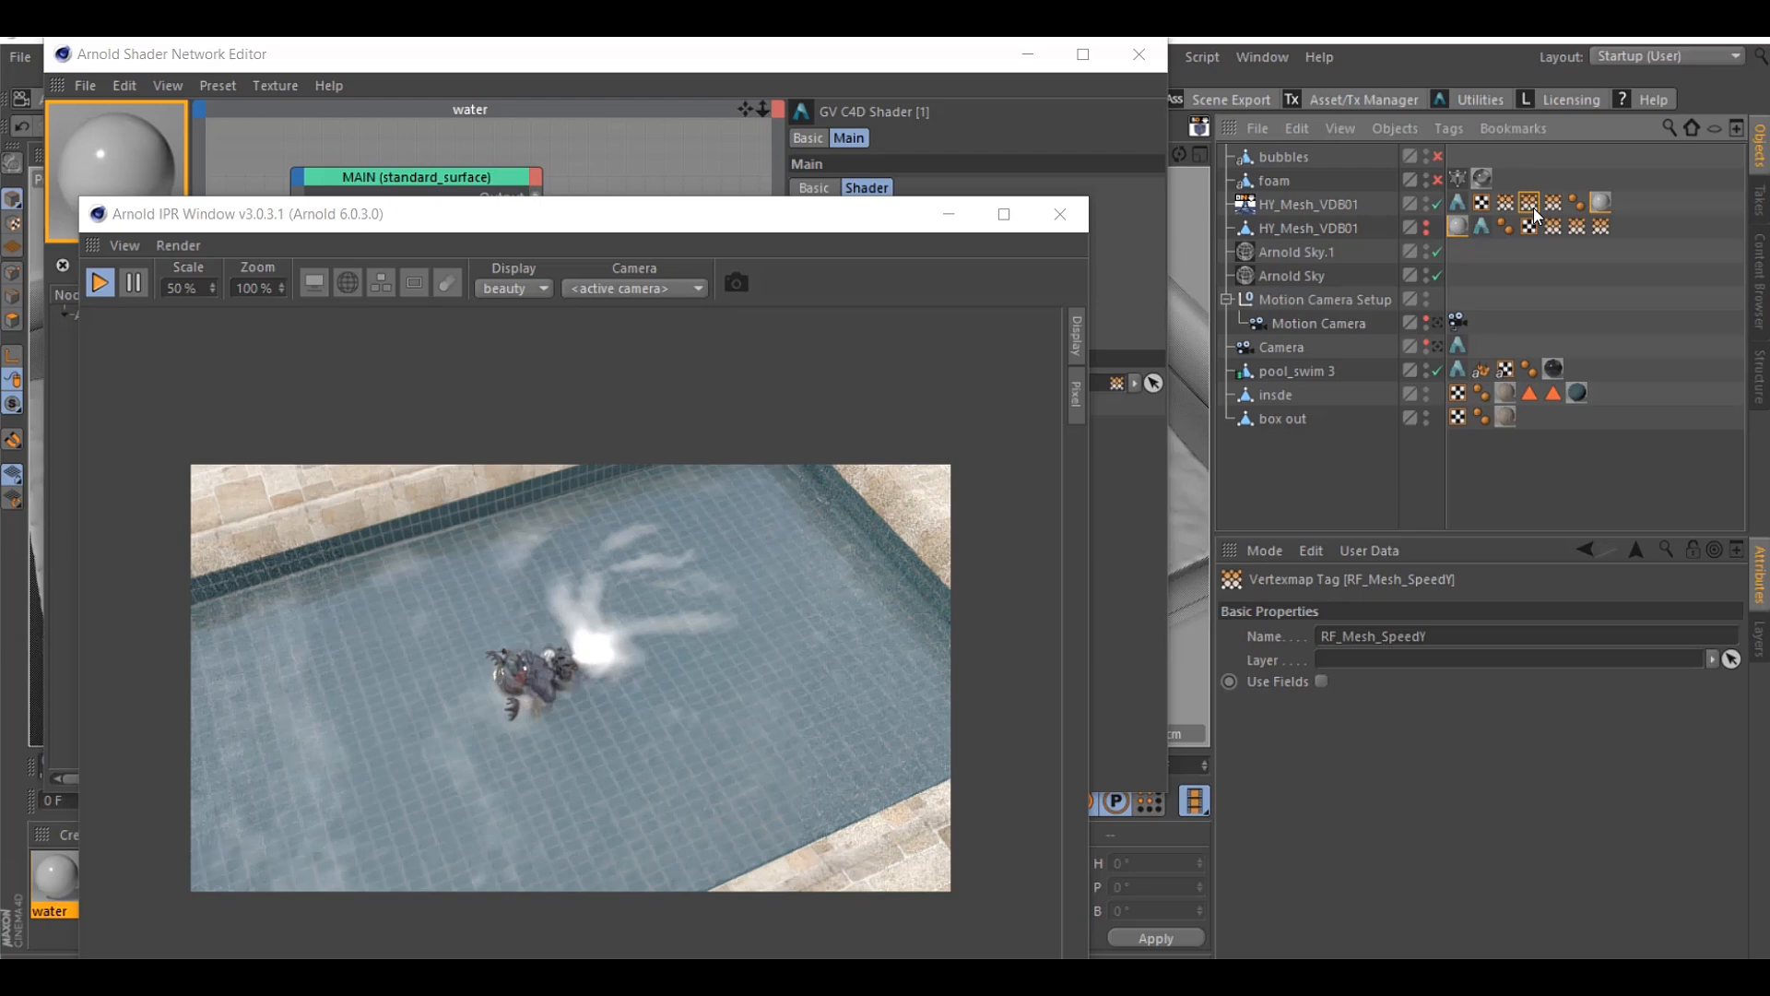
{"action": "left_click_drag", "start_coordinate": [658, 226], "coordinate": [1520, 221]}
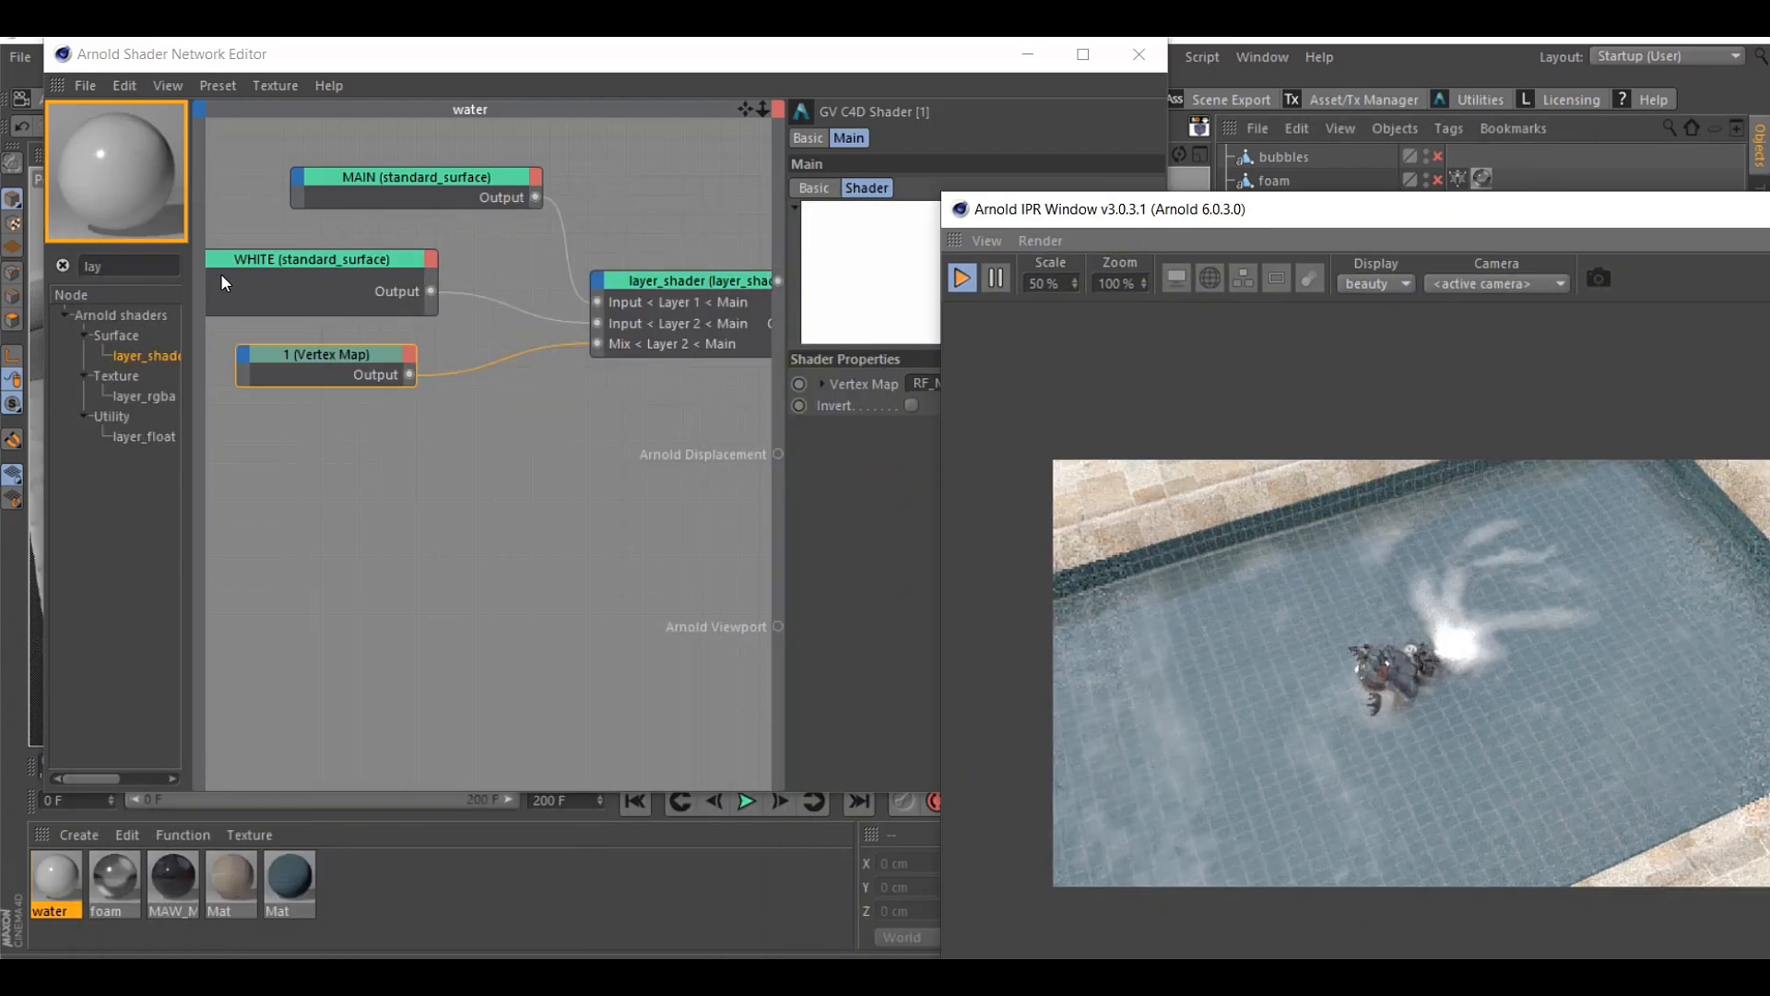
Search the shader nodes for ramp, add a ramp_float node below Vertex Map, and shift Vertex Map to make room
{"action": "left_click_drag", "start_coordinate": [120, 267], "coordinate": [24, 273]}
{"action": "type", "text": "ra"}
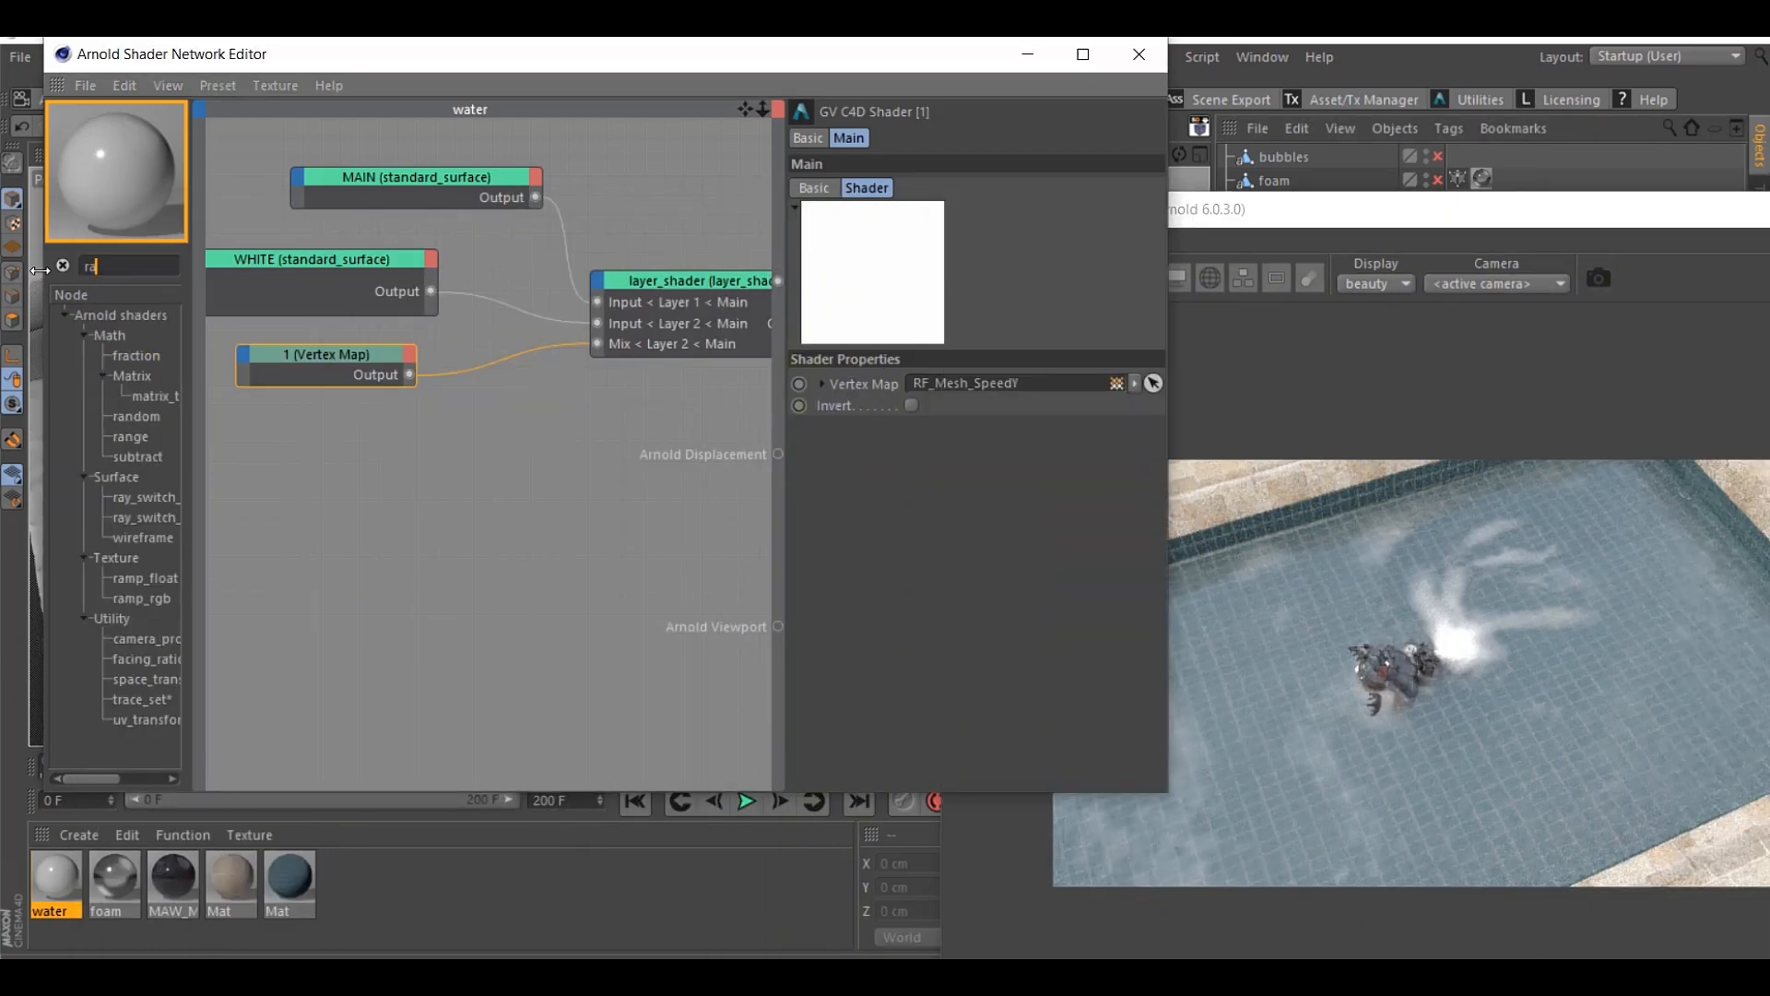
{"action": "type", "text": "mp"}
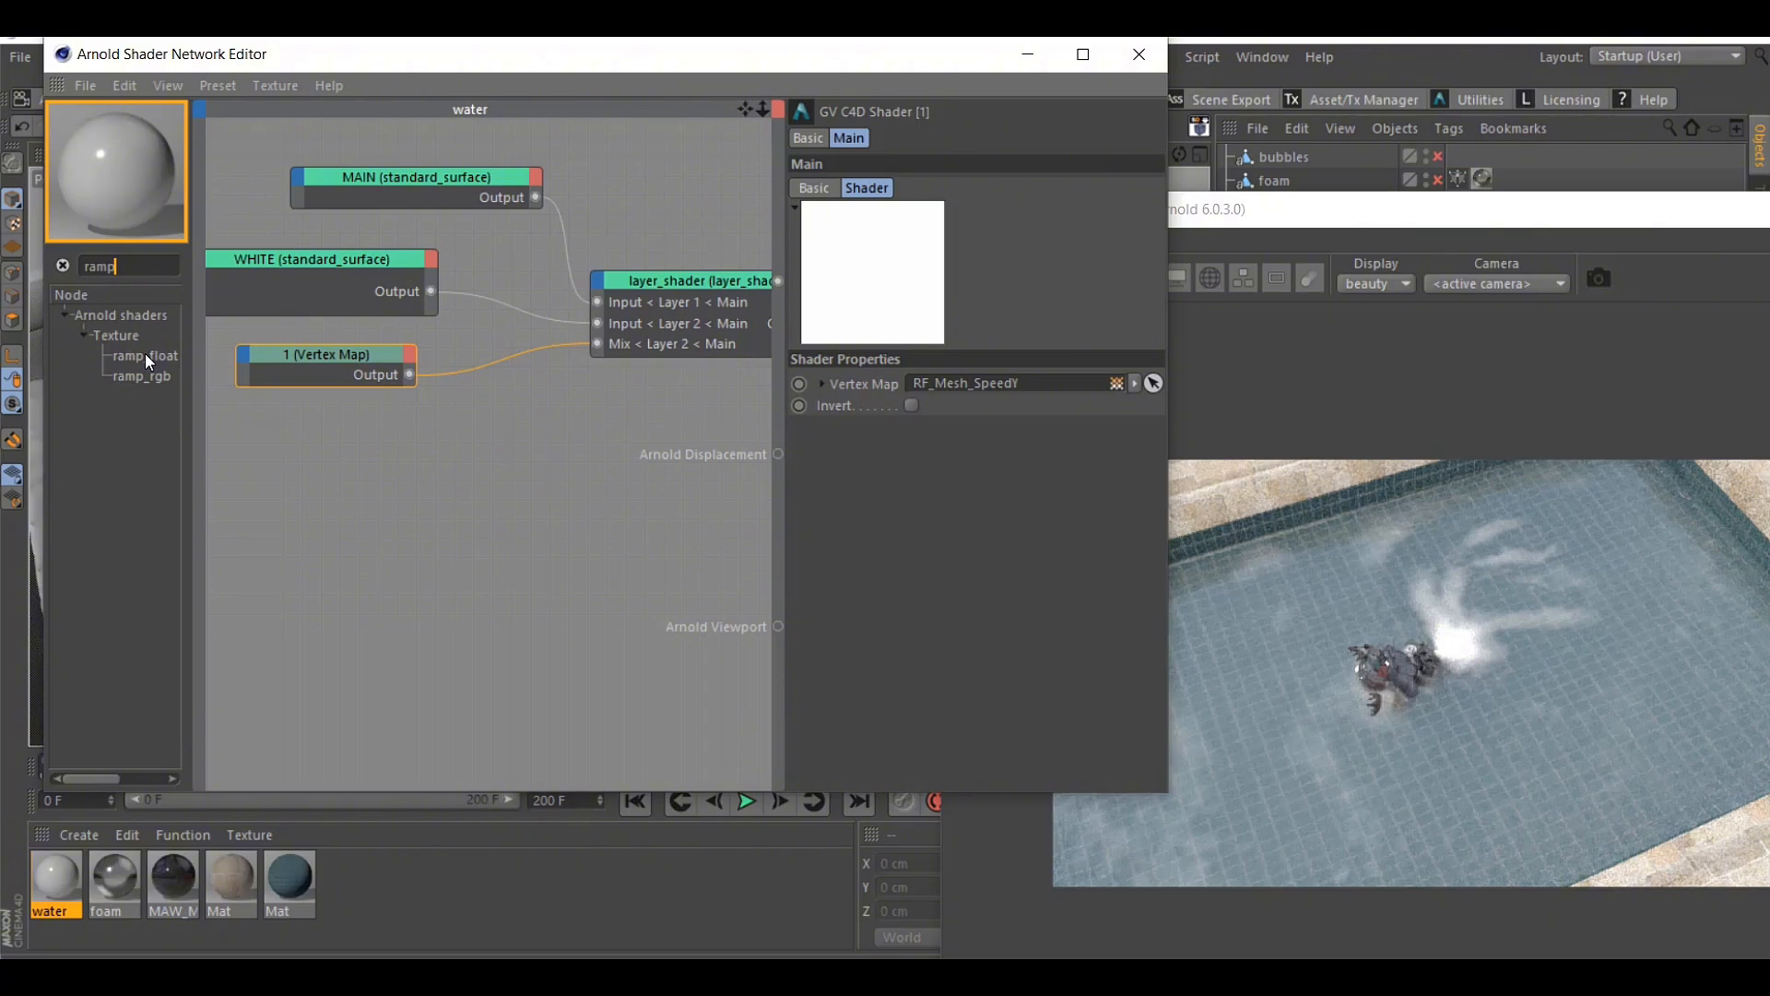
{"action": "left_click_drag", "start_coordinate": [146, 353], "coordinate": [476, 440]}
{"action": "left_click_drag", "start_coordinate": [362, 361], "coordinate": [335, 359]}
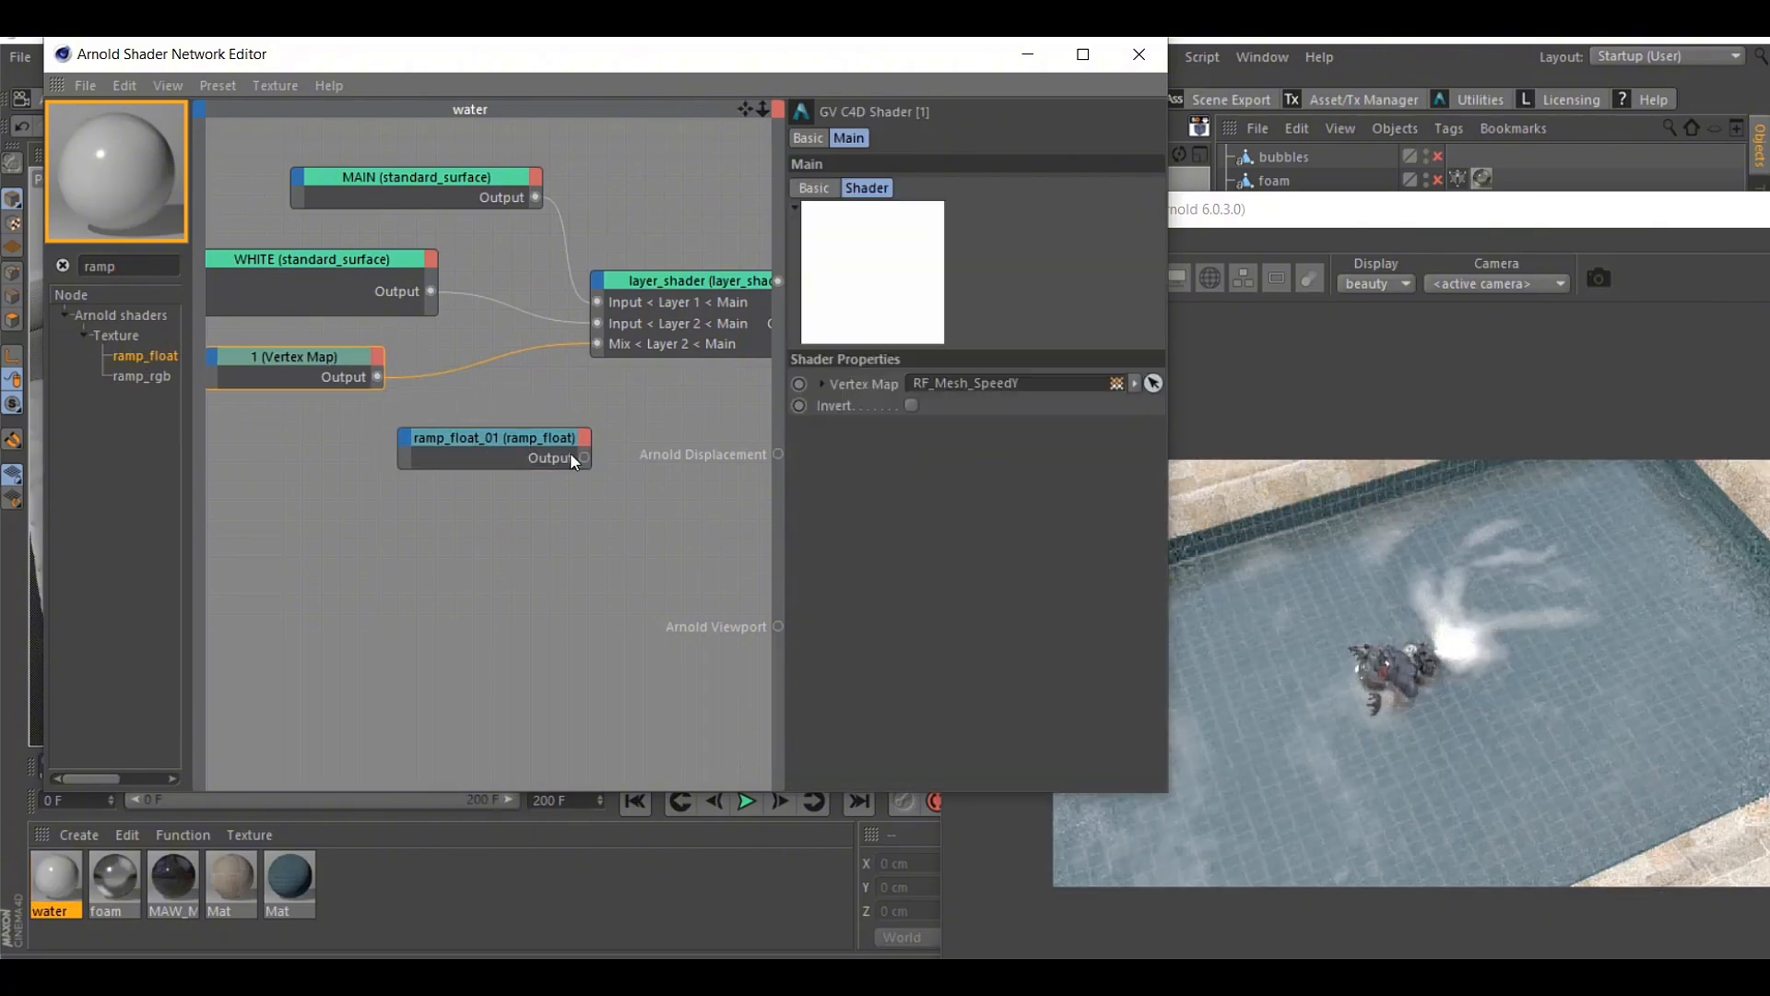
{"action": "left_click_drag", "start_coordinate": [406, 441], "coordinate": [406, 439]}
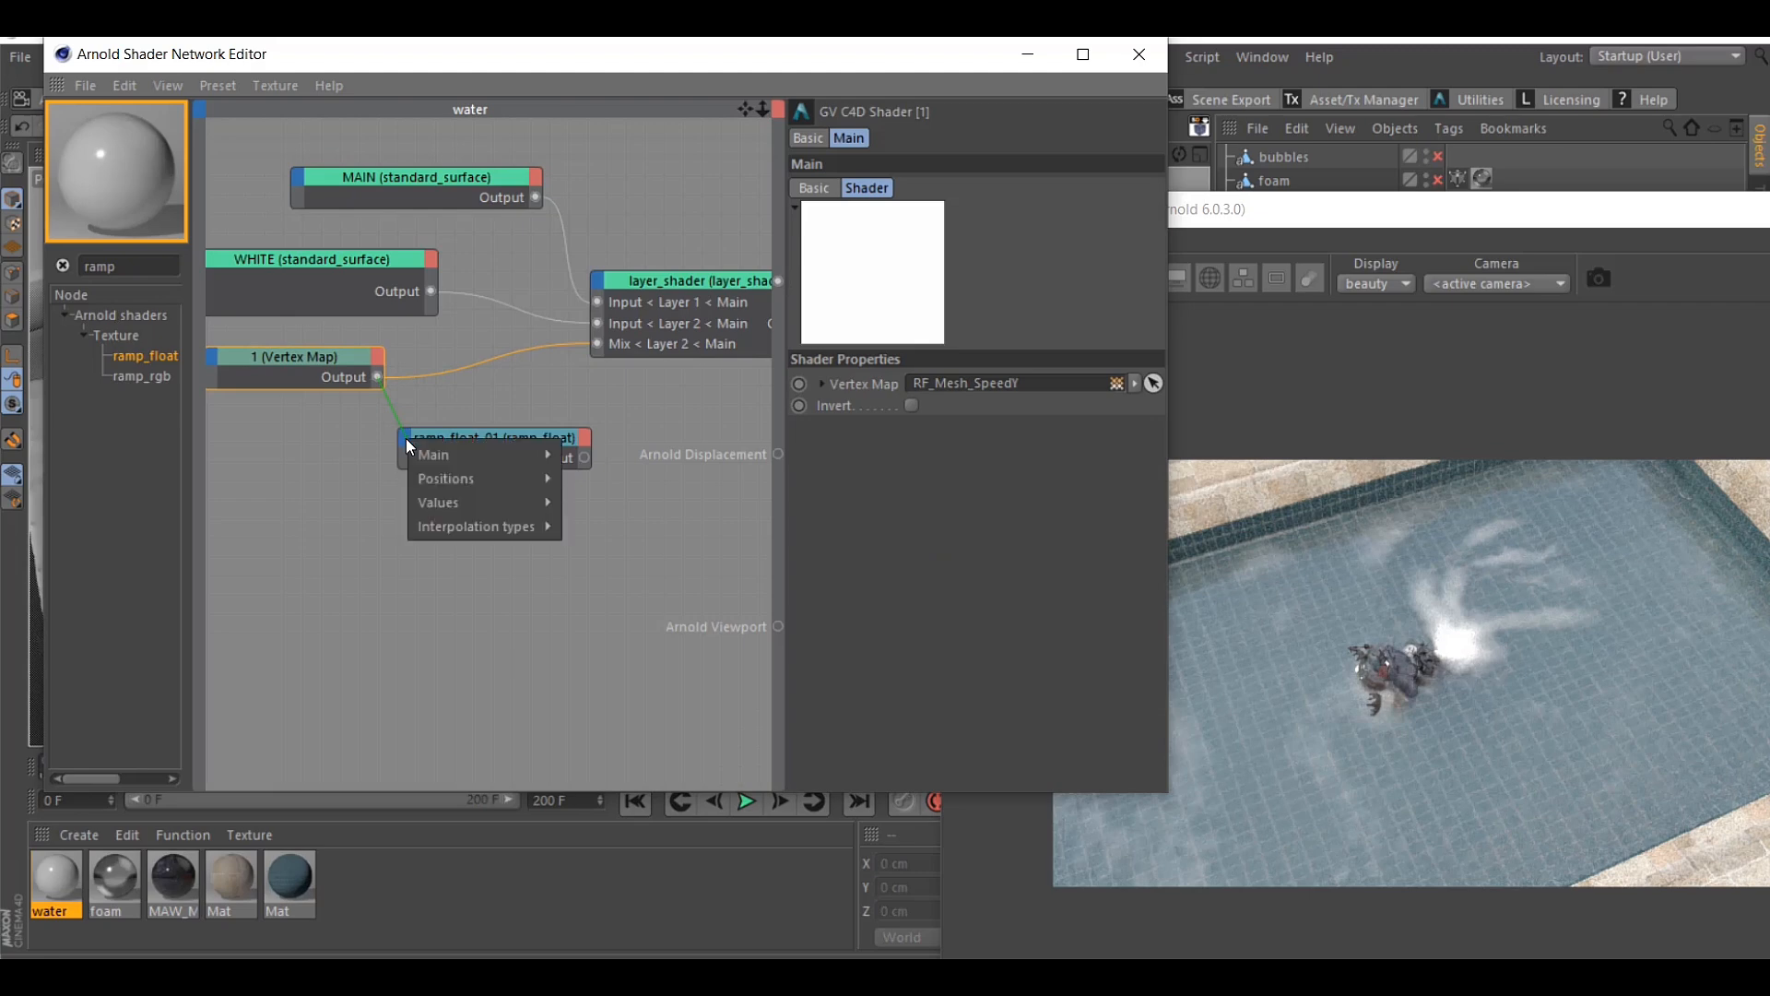
{"action": "mouse_move", "coordinate": [533, 460]}
{"action": "left_click", "coordinate": [467, 395]}
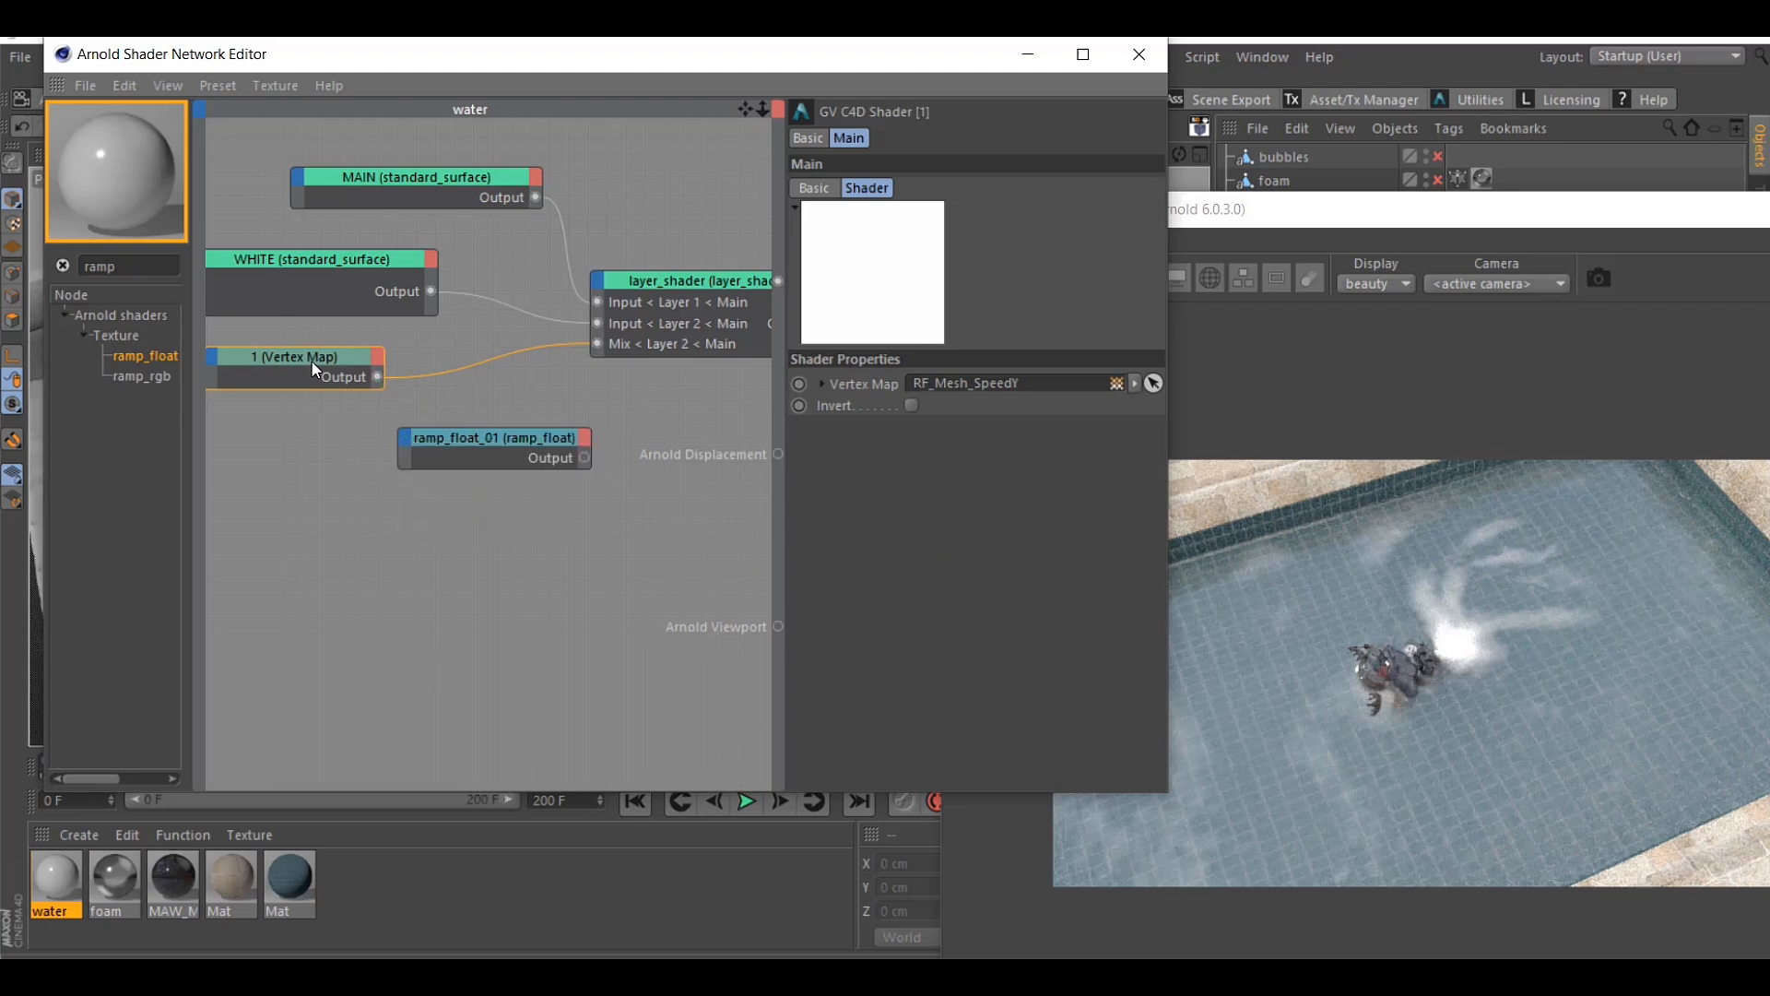
Route the Vertex Map output through ramp_float's Main Input into layer_shader's Layer 2 Mix, placing ramp_float between them
{"action": "left_click_drag", "start_coordinate": [404, 440], "coordinate": [405, 441]}
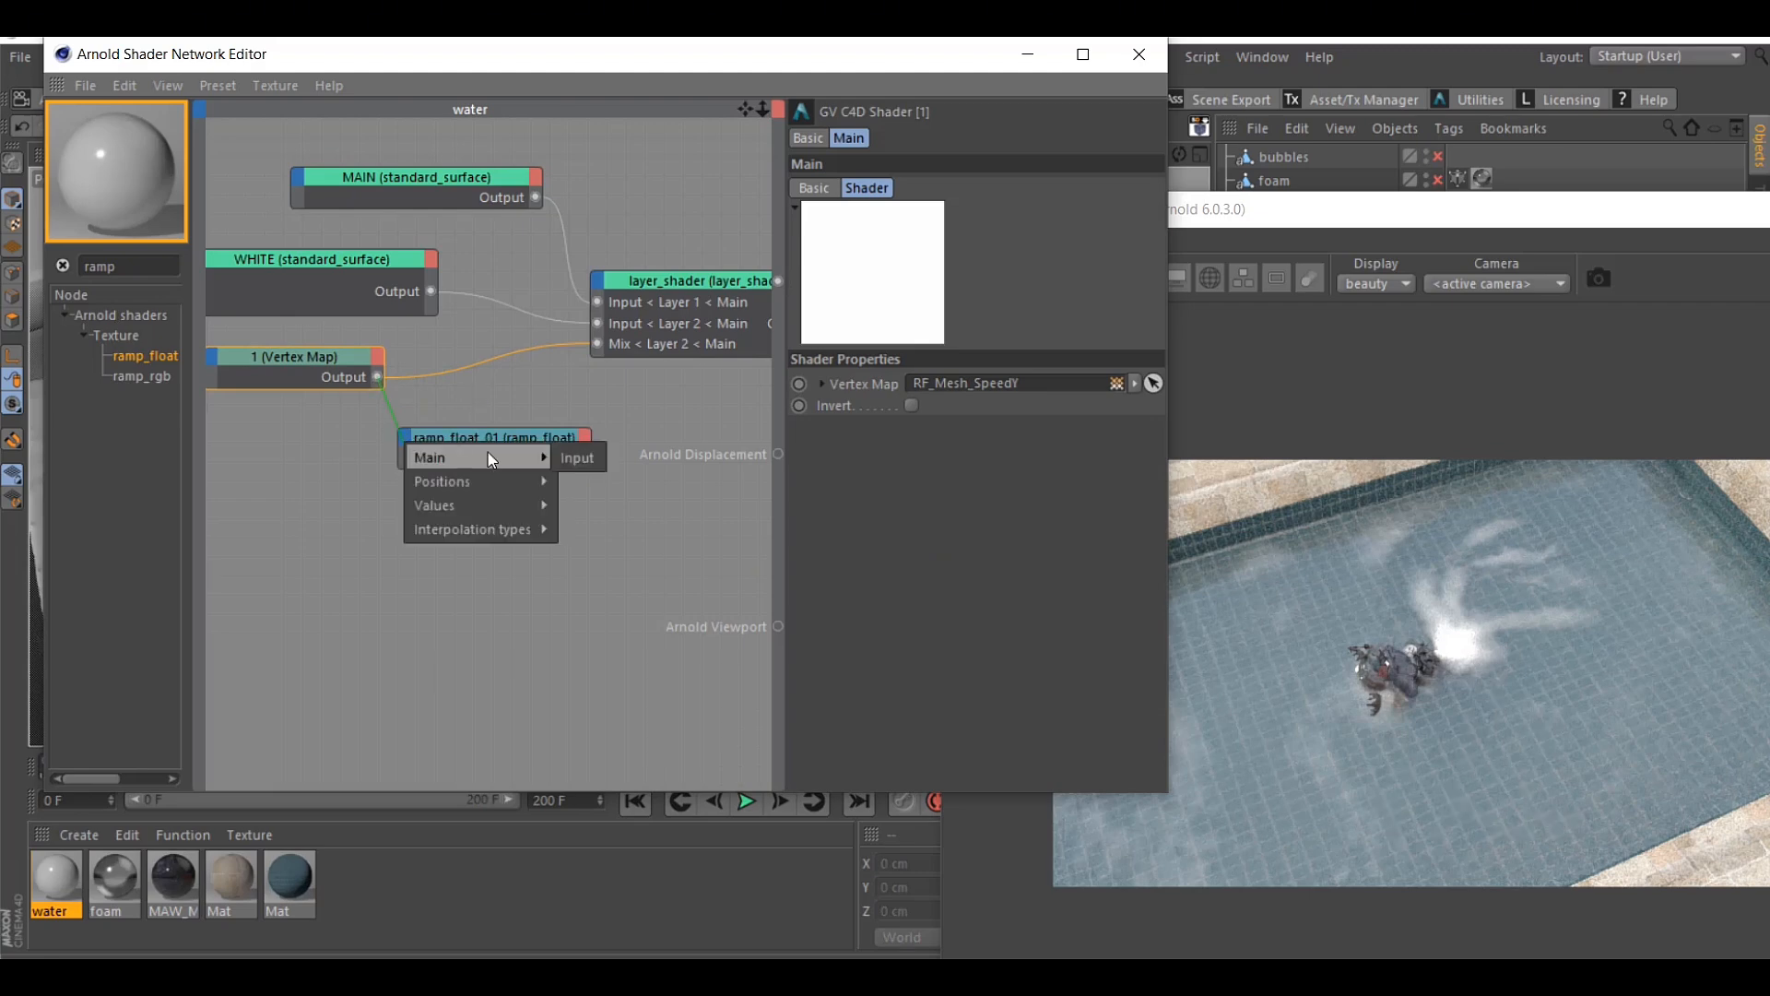
{"action": "mouse_move", "coordinate": [489, 452]}
{"action": "left_click", "coordinate": [576, 456]}
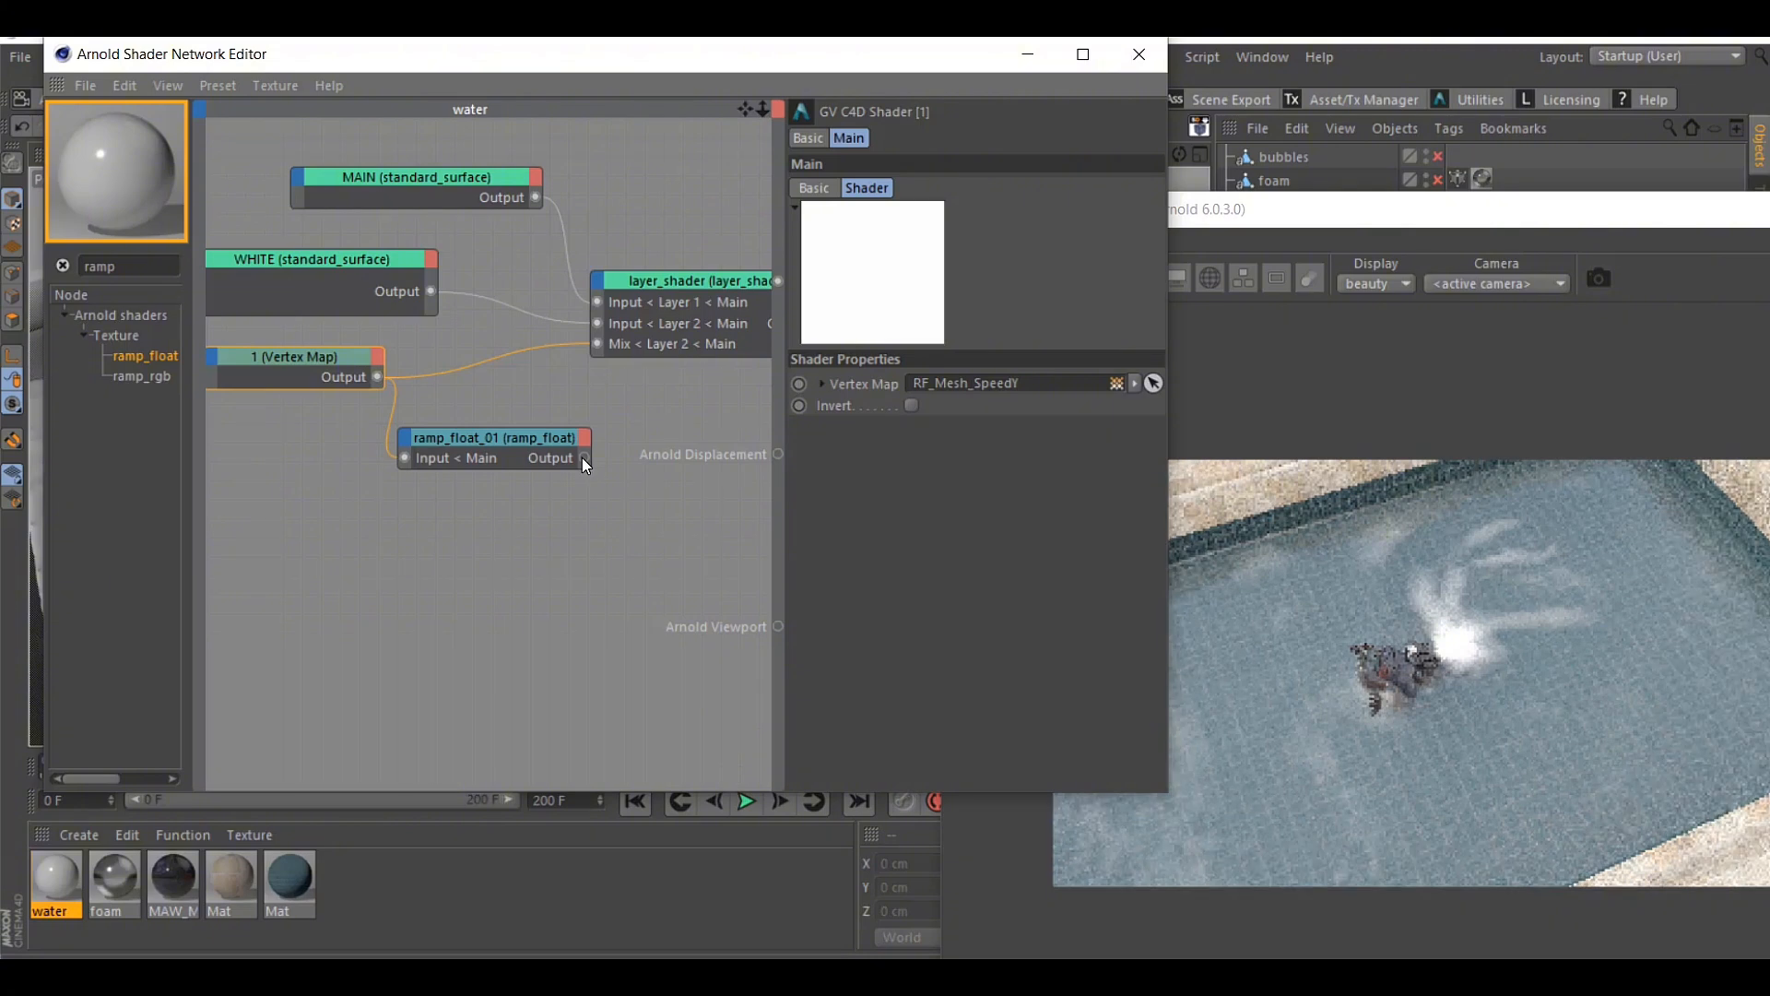
{"action": "left_click_drag", "start_coordinate": [582, 457], "coordinate": [598, 343]}
{"action": "mouse_move", "coordinate": [506, 433]}
{"action": "left_mouse_down"}
{"action": "mouse_move", "coordinate": [508, 412]}
{"action": "mouse_move", "coordinate": [531, 411]}
{"action": "left_mouse_up"}
Open the ramp_float node's settings and arrange the network editor so its ramp curve and the live render are both visible
{"action": "left_click", "coordinate": [321, 358]}
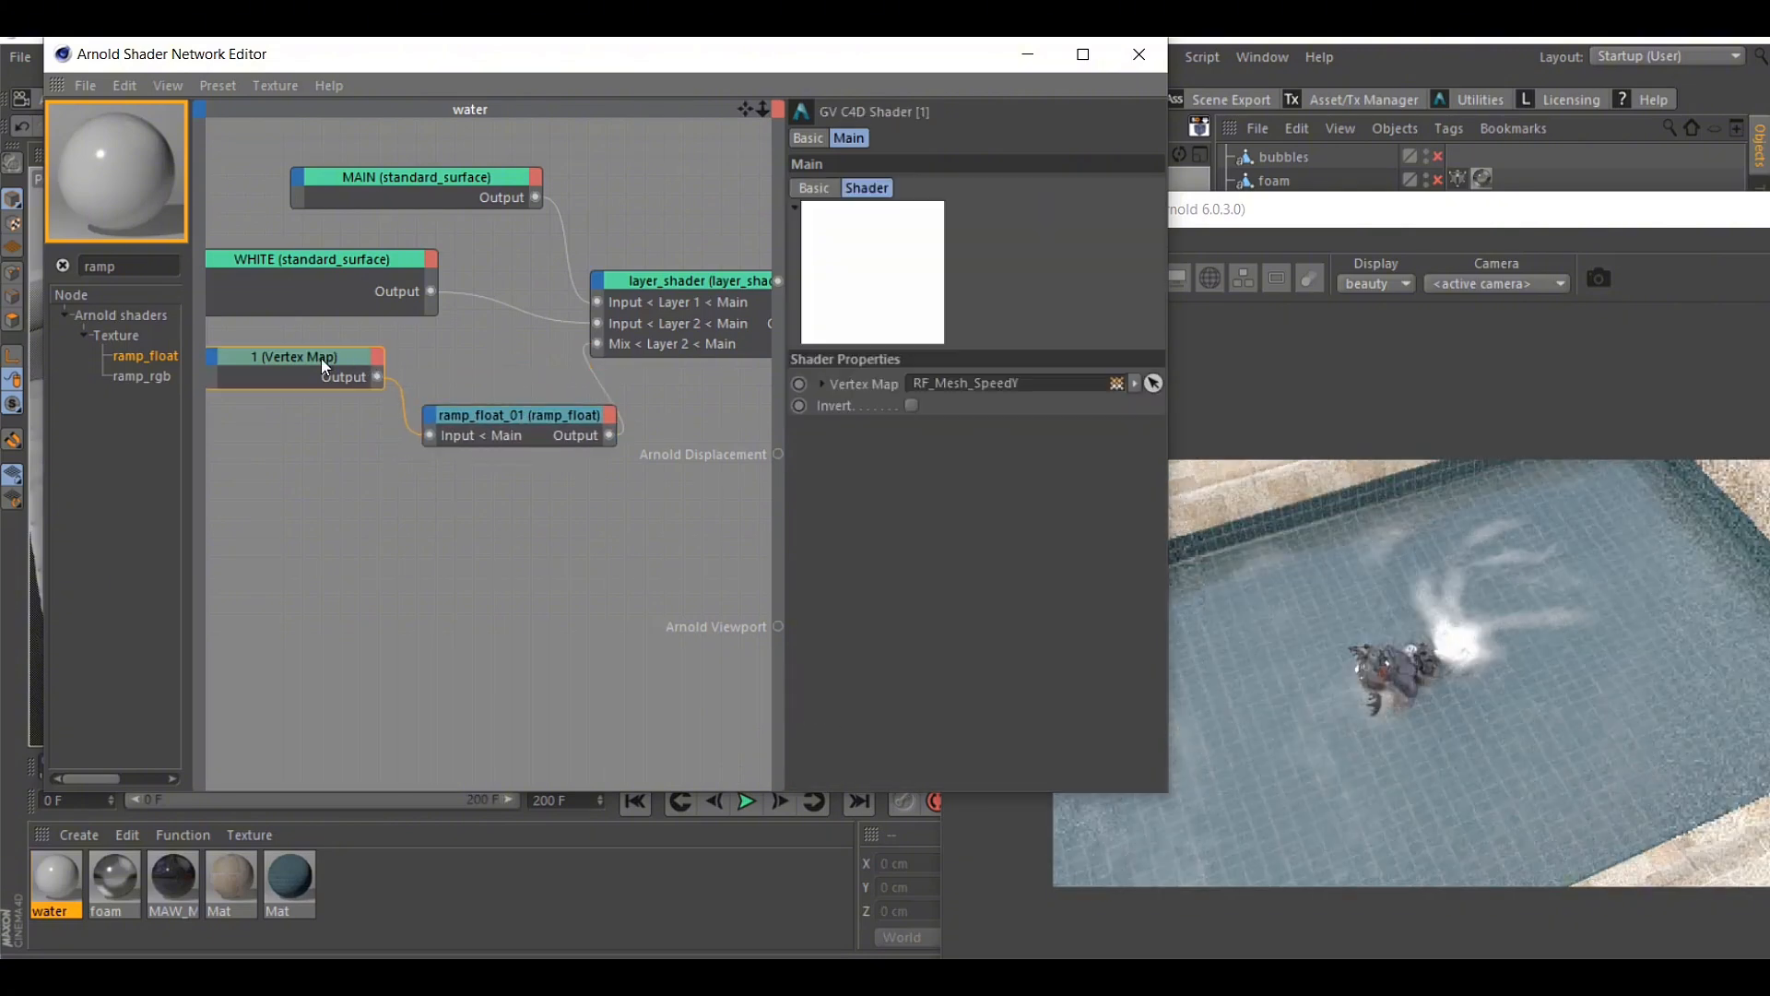
{"action": "left_click", "coordinate": [517, 413]}
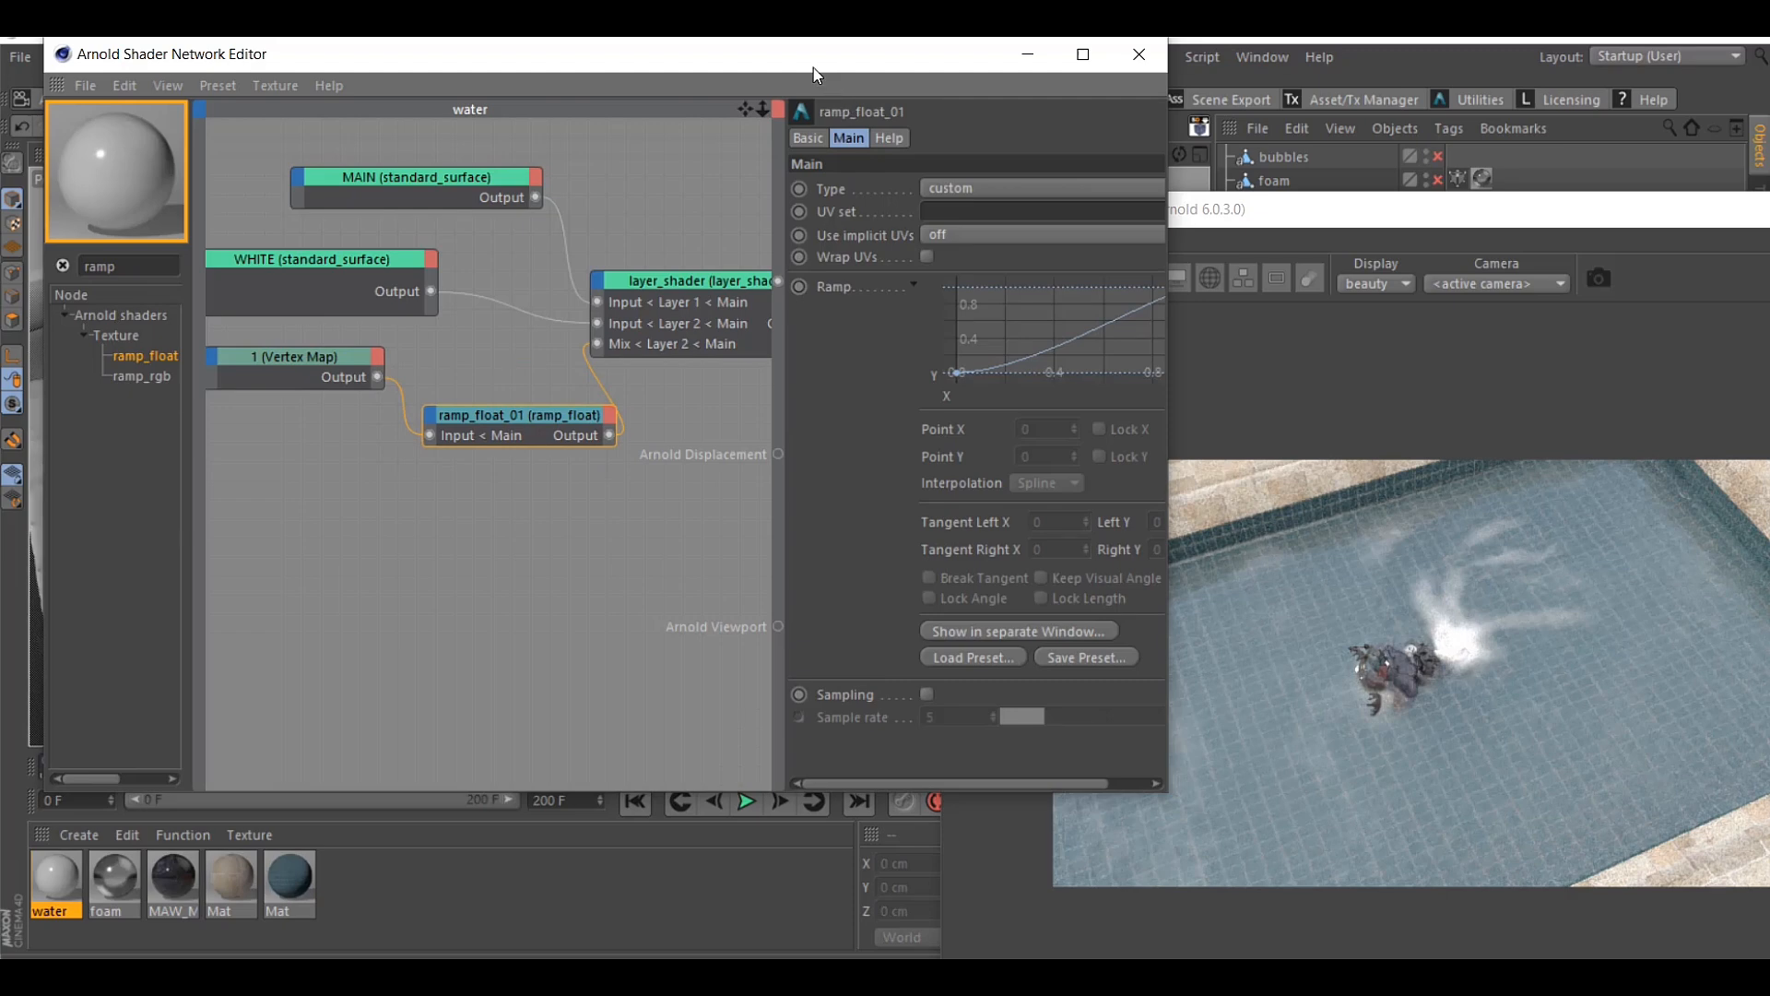
{"action": "left_click_drag", "start_coordinate": [811, 68], "coordinate": [502, 80]}
{"action": "left_click_drag", "start_coordinate": [474, 245], "coordinate": [379, 245]}
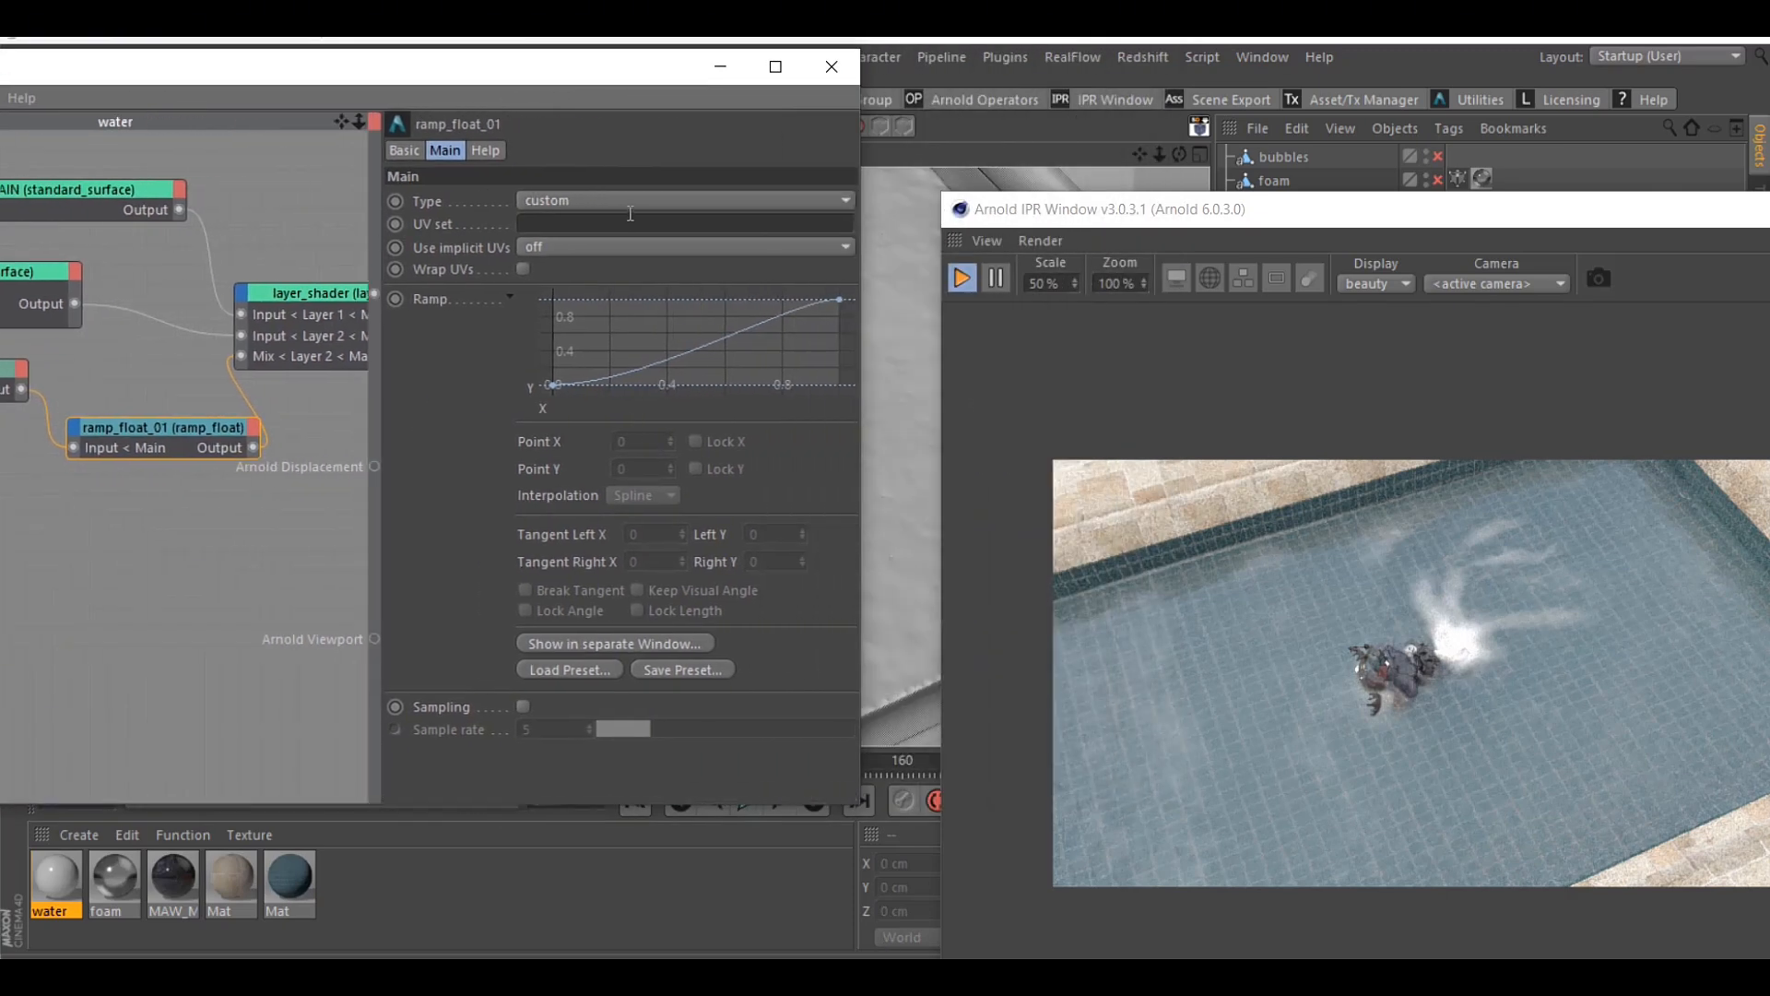
Try the v and u types on ramp_float and restore its Type to custom
{"action": "left_click", "coordinate": [628, 203]}
{"action": "left_click", "coordinate": [557, 247]}
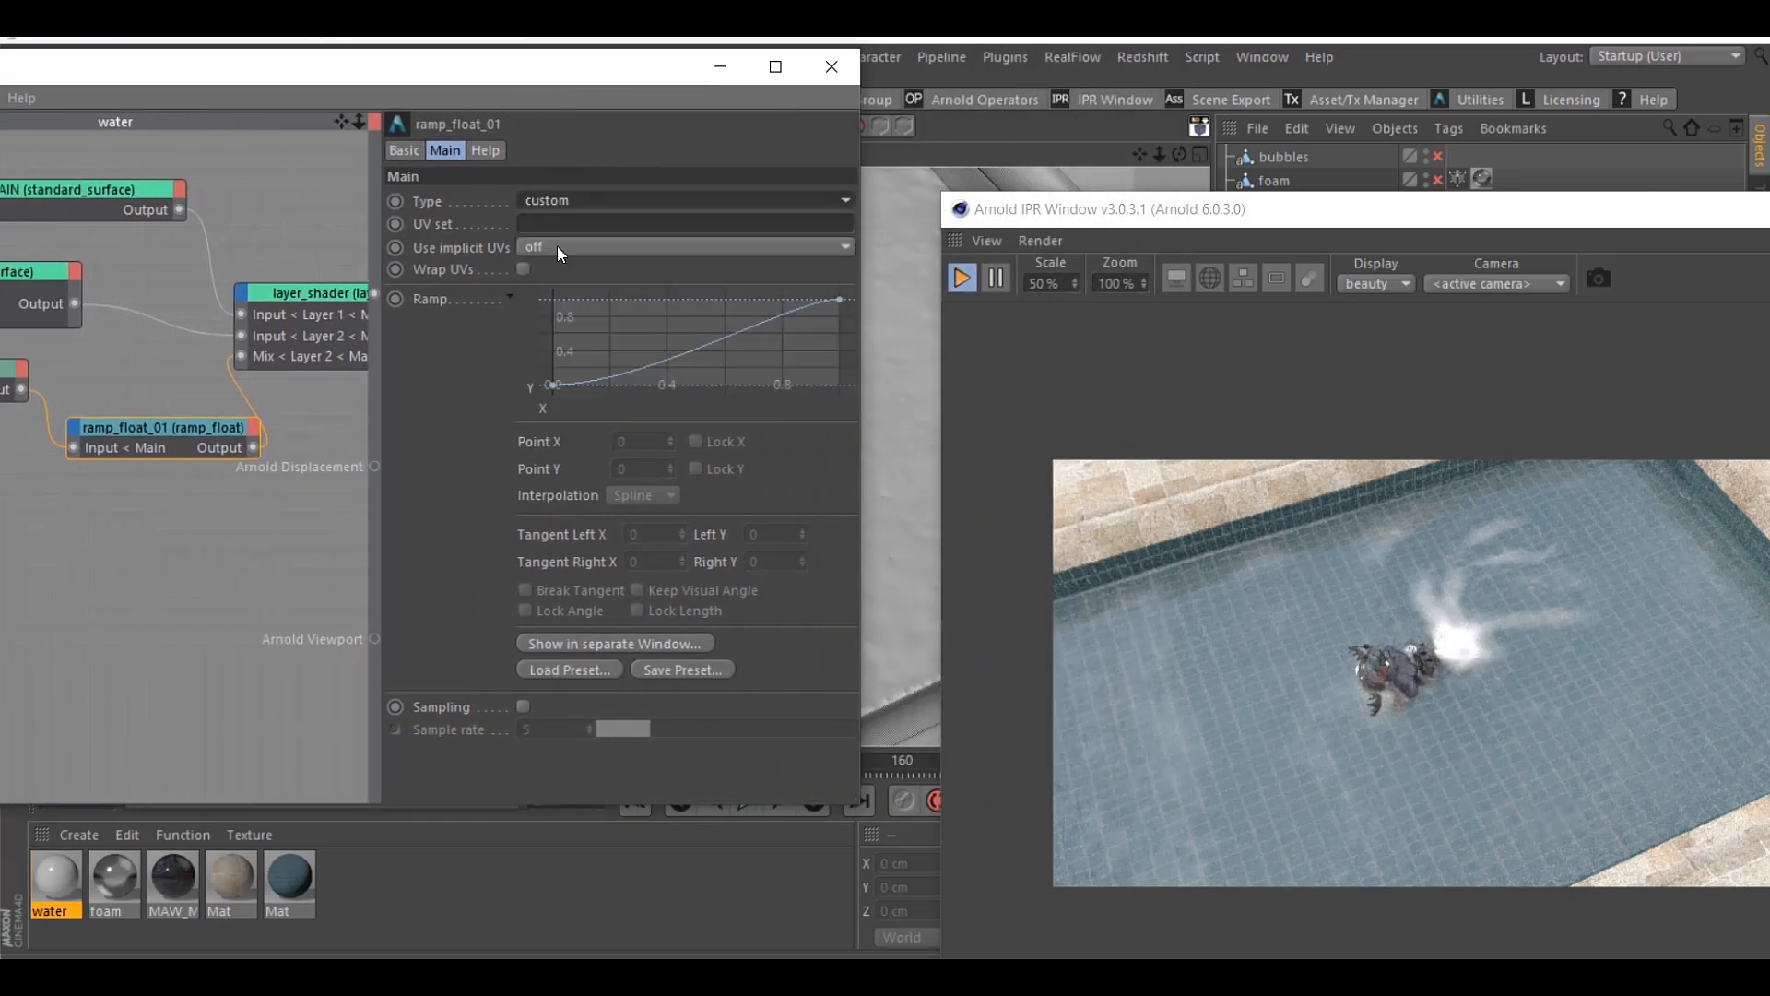
{"action": "left_click", "coordinate": [575, 199]}
{"action": "left_click", "coordinate": [548, 246]}
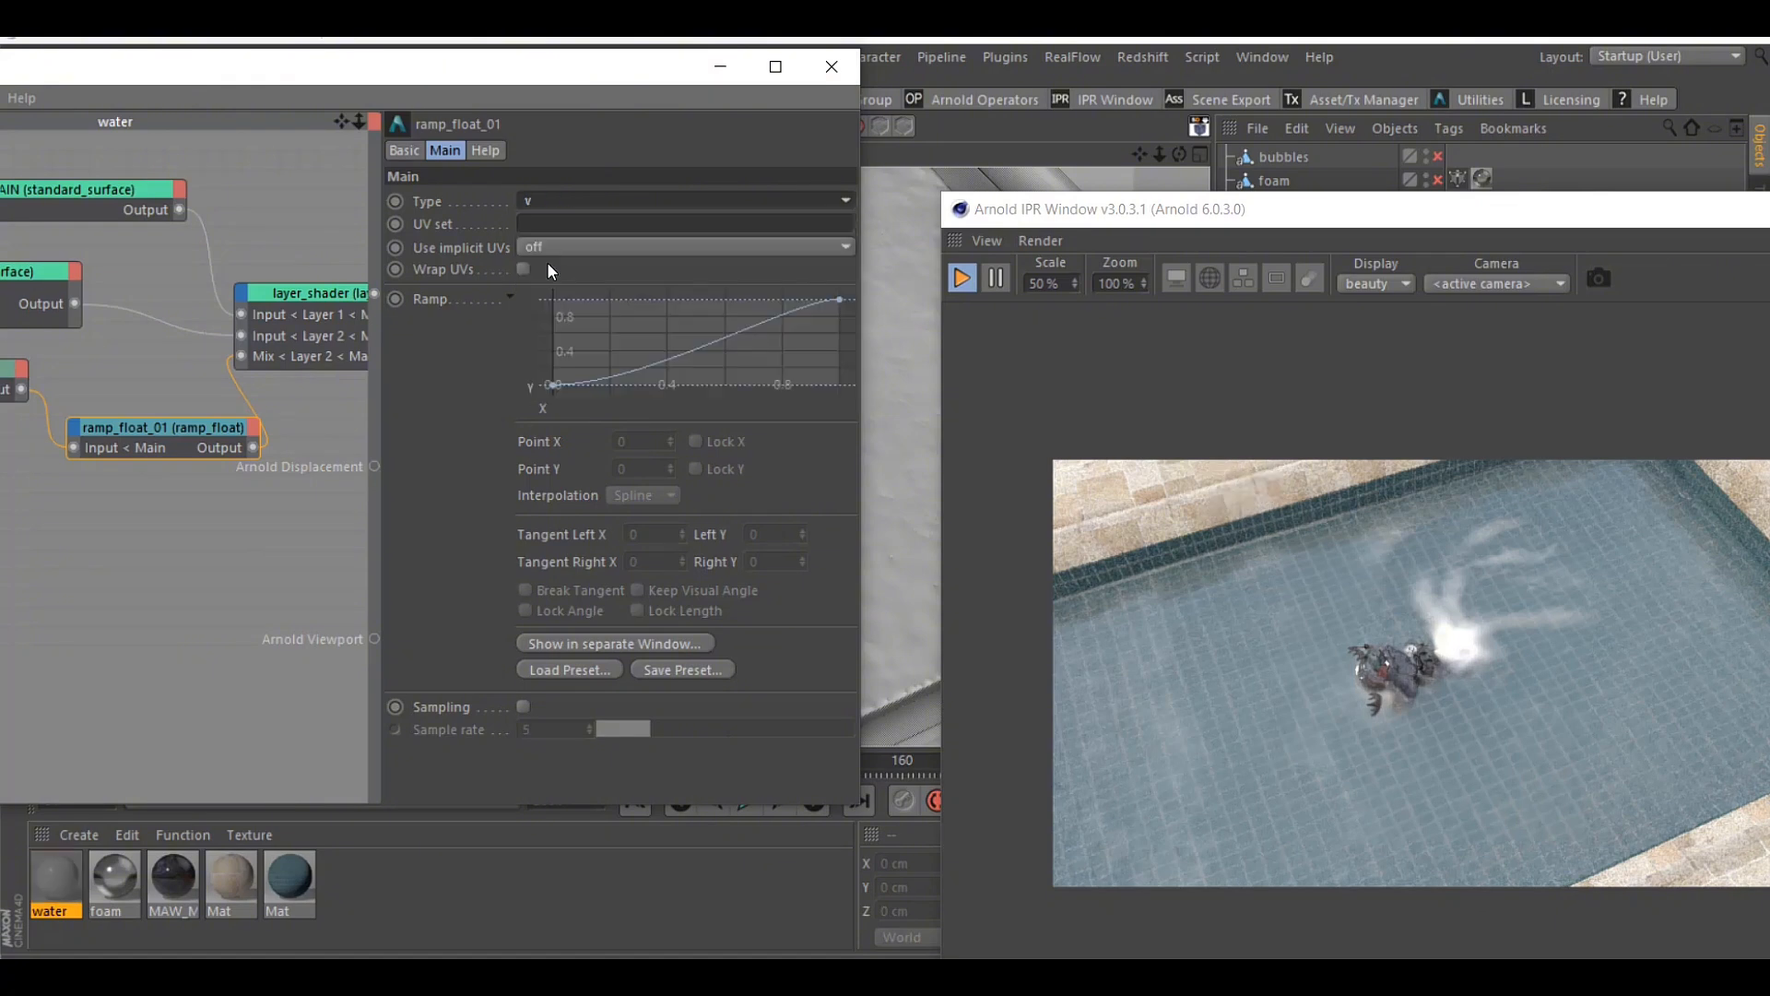
{"action": "left_click", "coordinate": [564, 201]}
{"action": "left_click", "coordinate": [540, 249]}
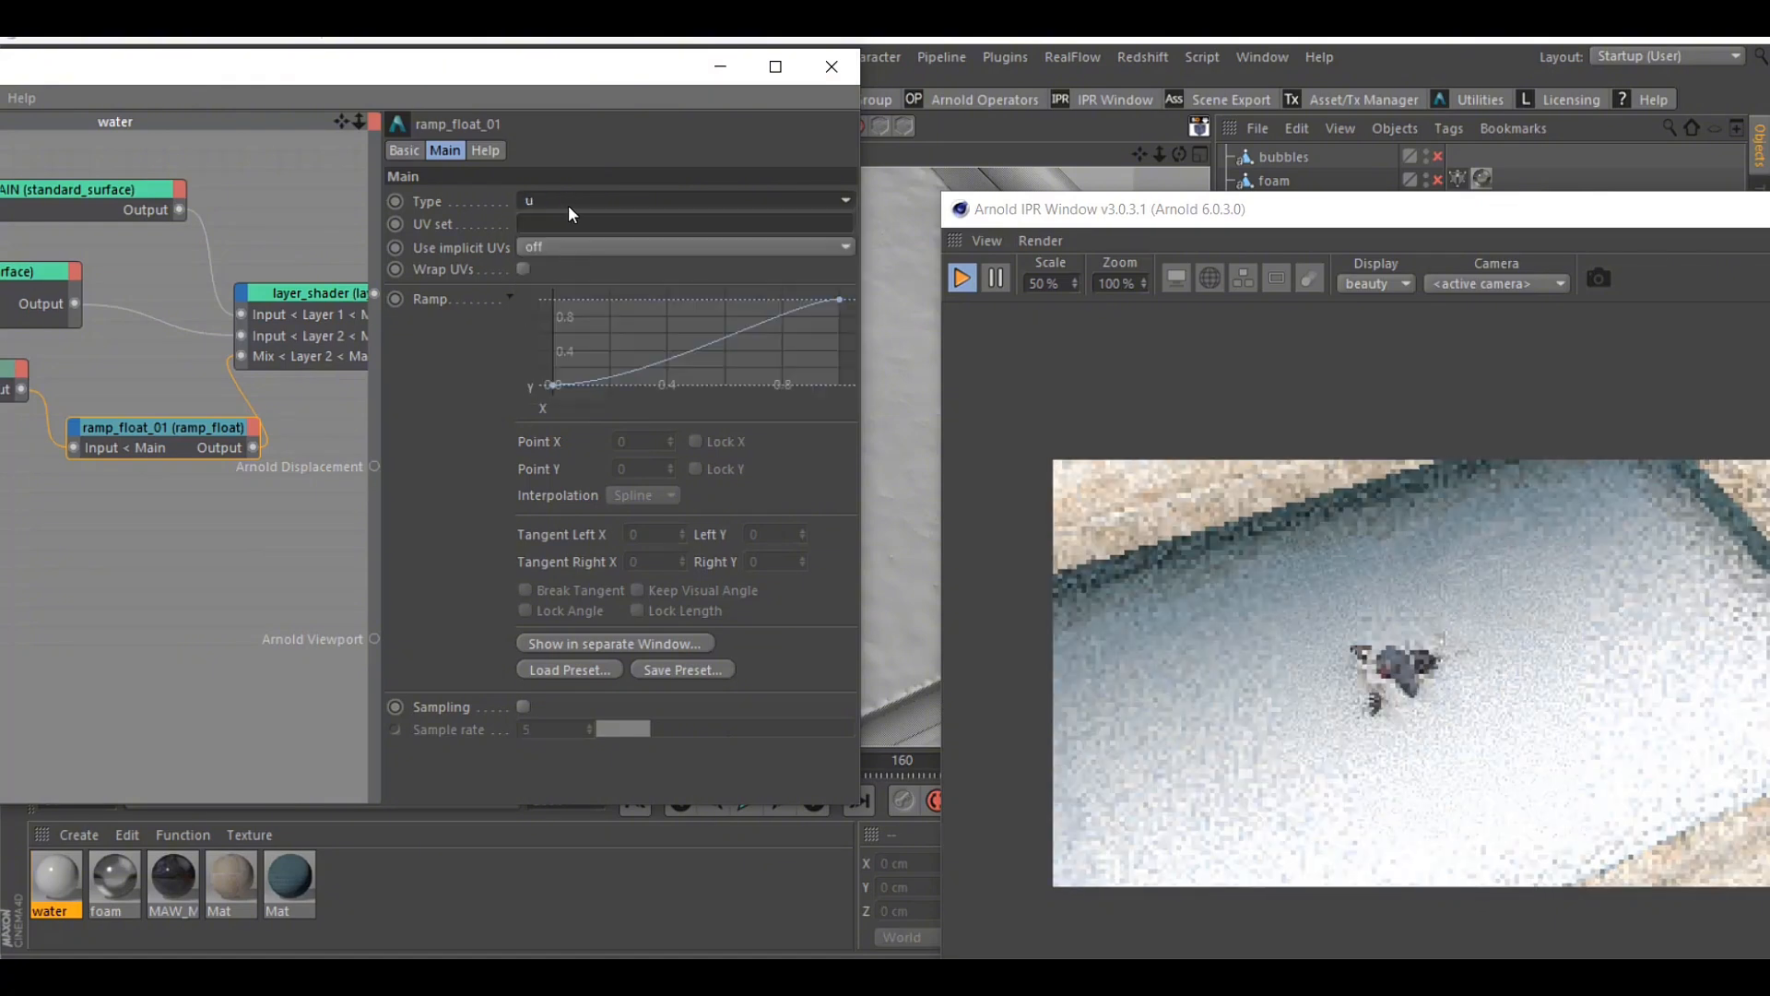
{"action": "left_click", "coordinate": [568, 204]}
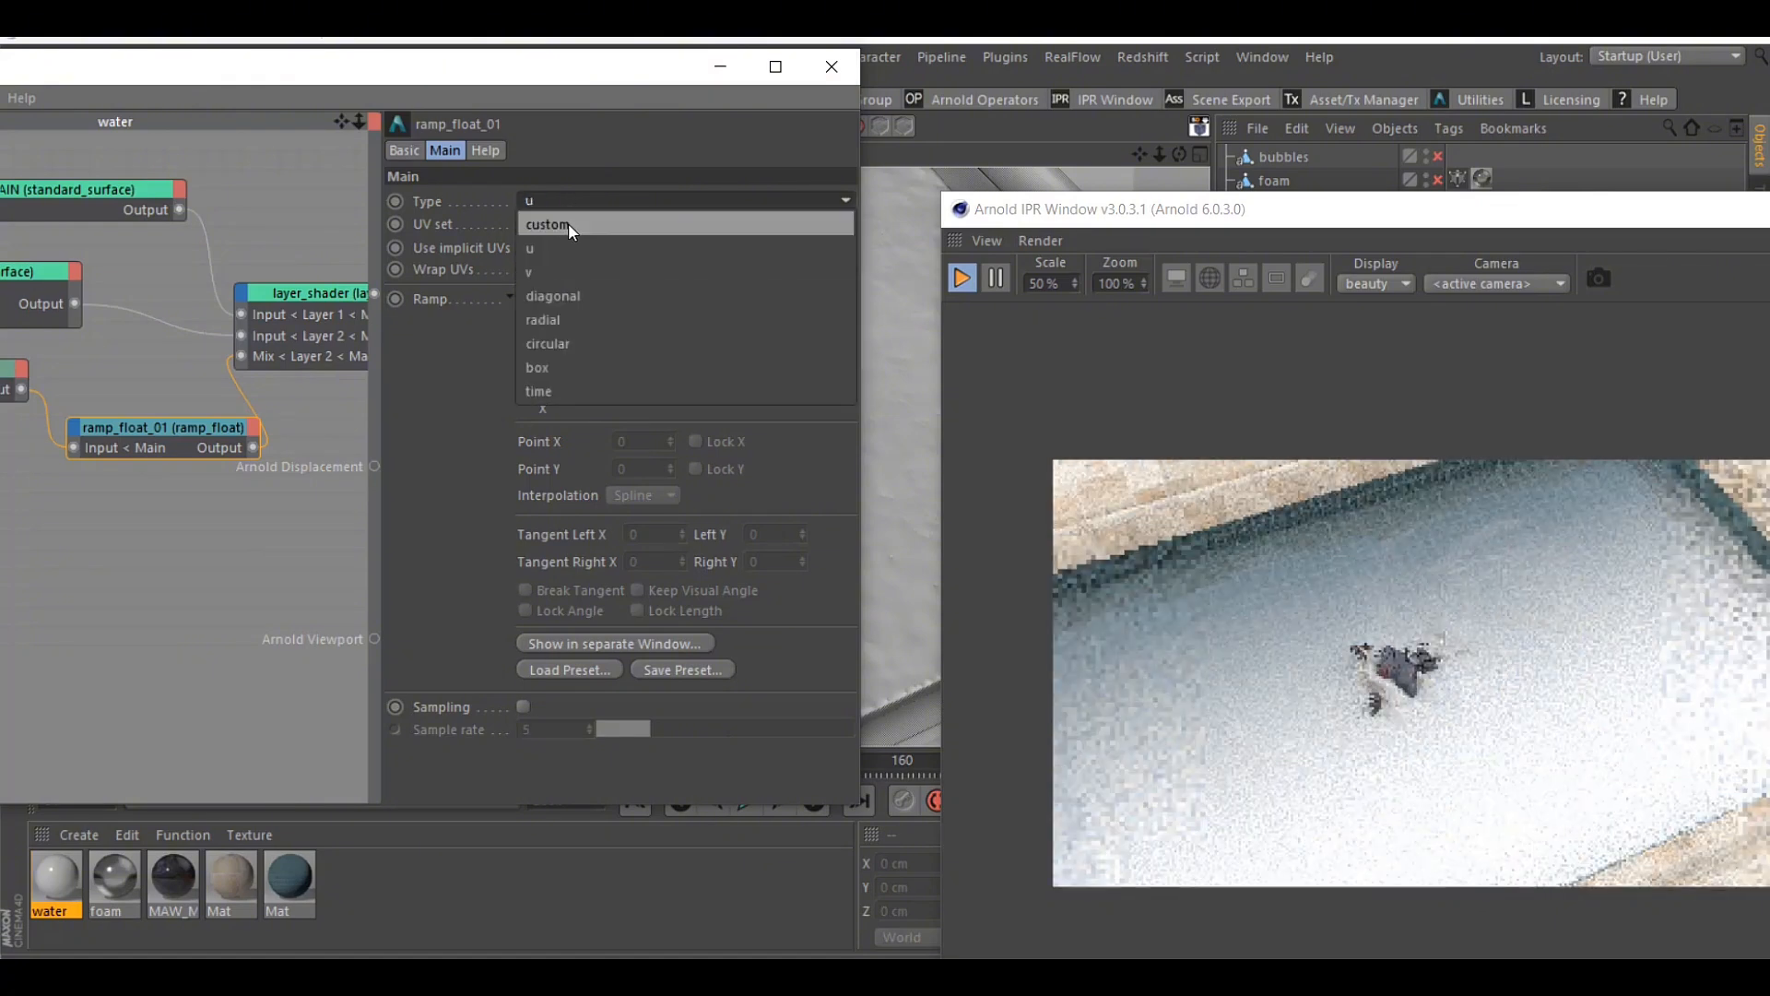
{"action": "left_click", "coordinate": [568, 223]}
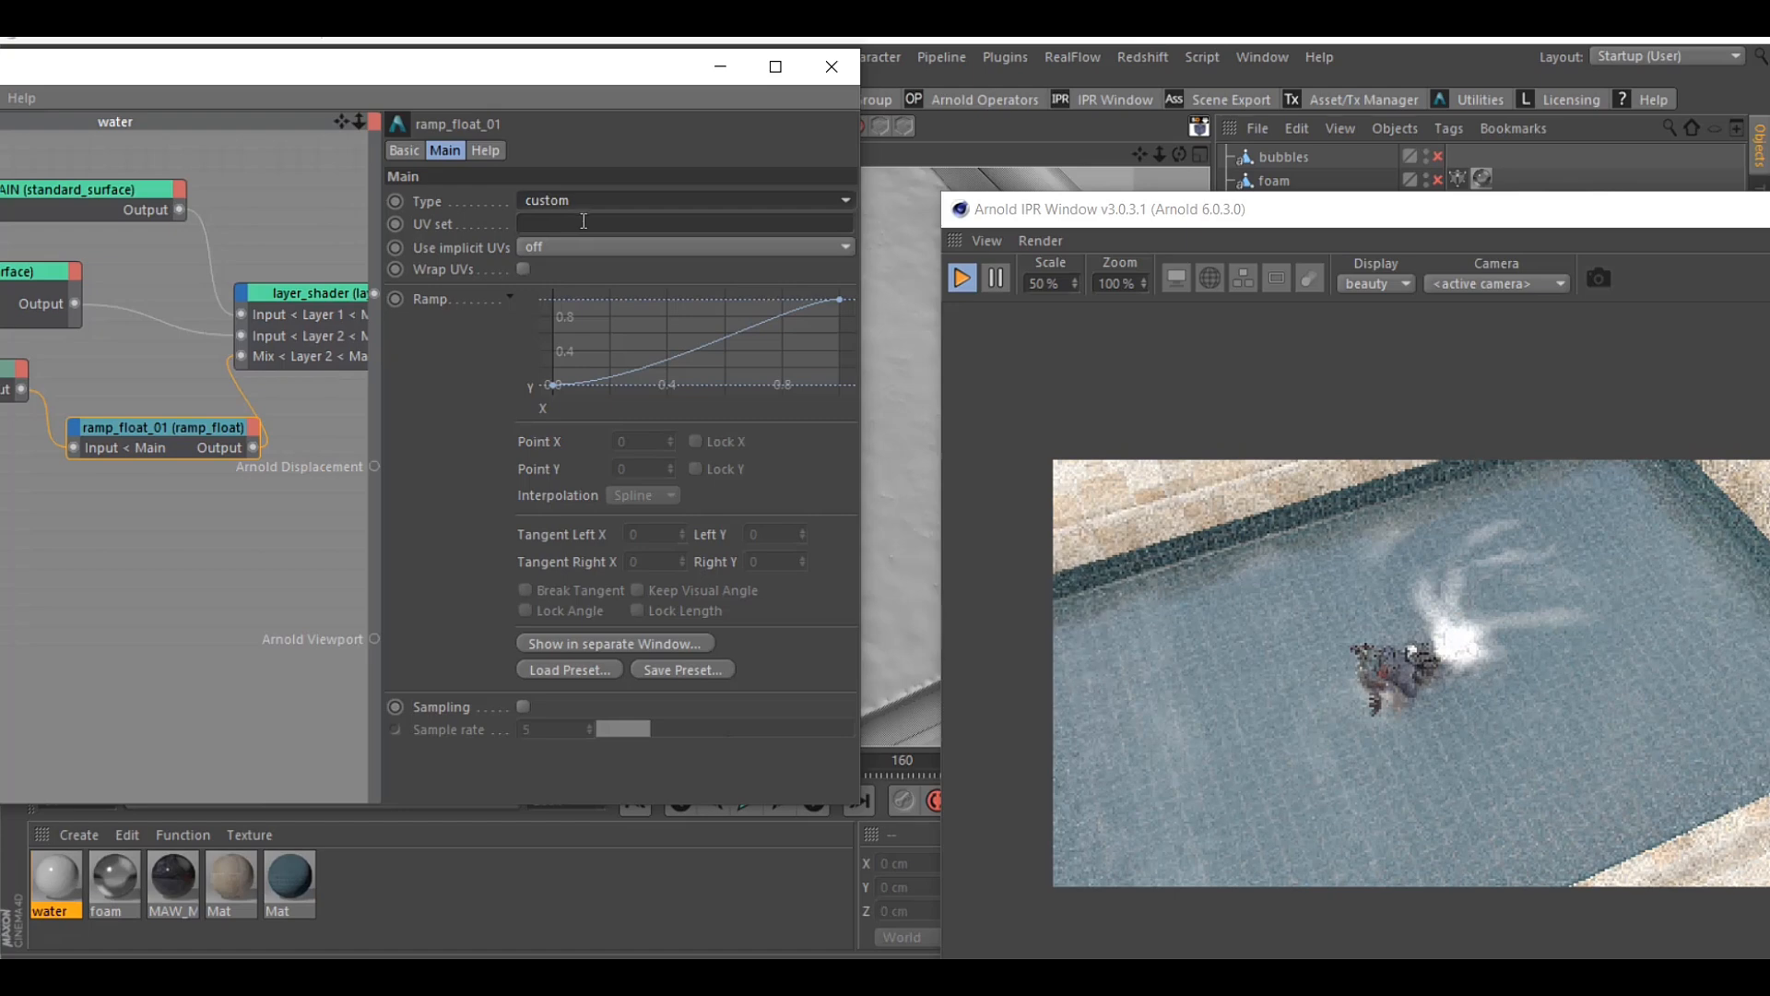
Add a point to ramp_float's curve at X 0.153, Y 0, and minimize the network editor
{"action": "left_click", "coordinate": [640, 380], "text": "ctrl"}
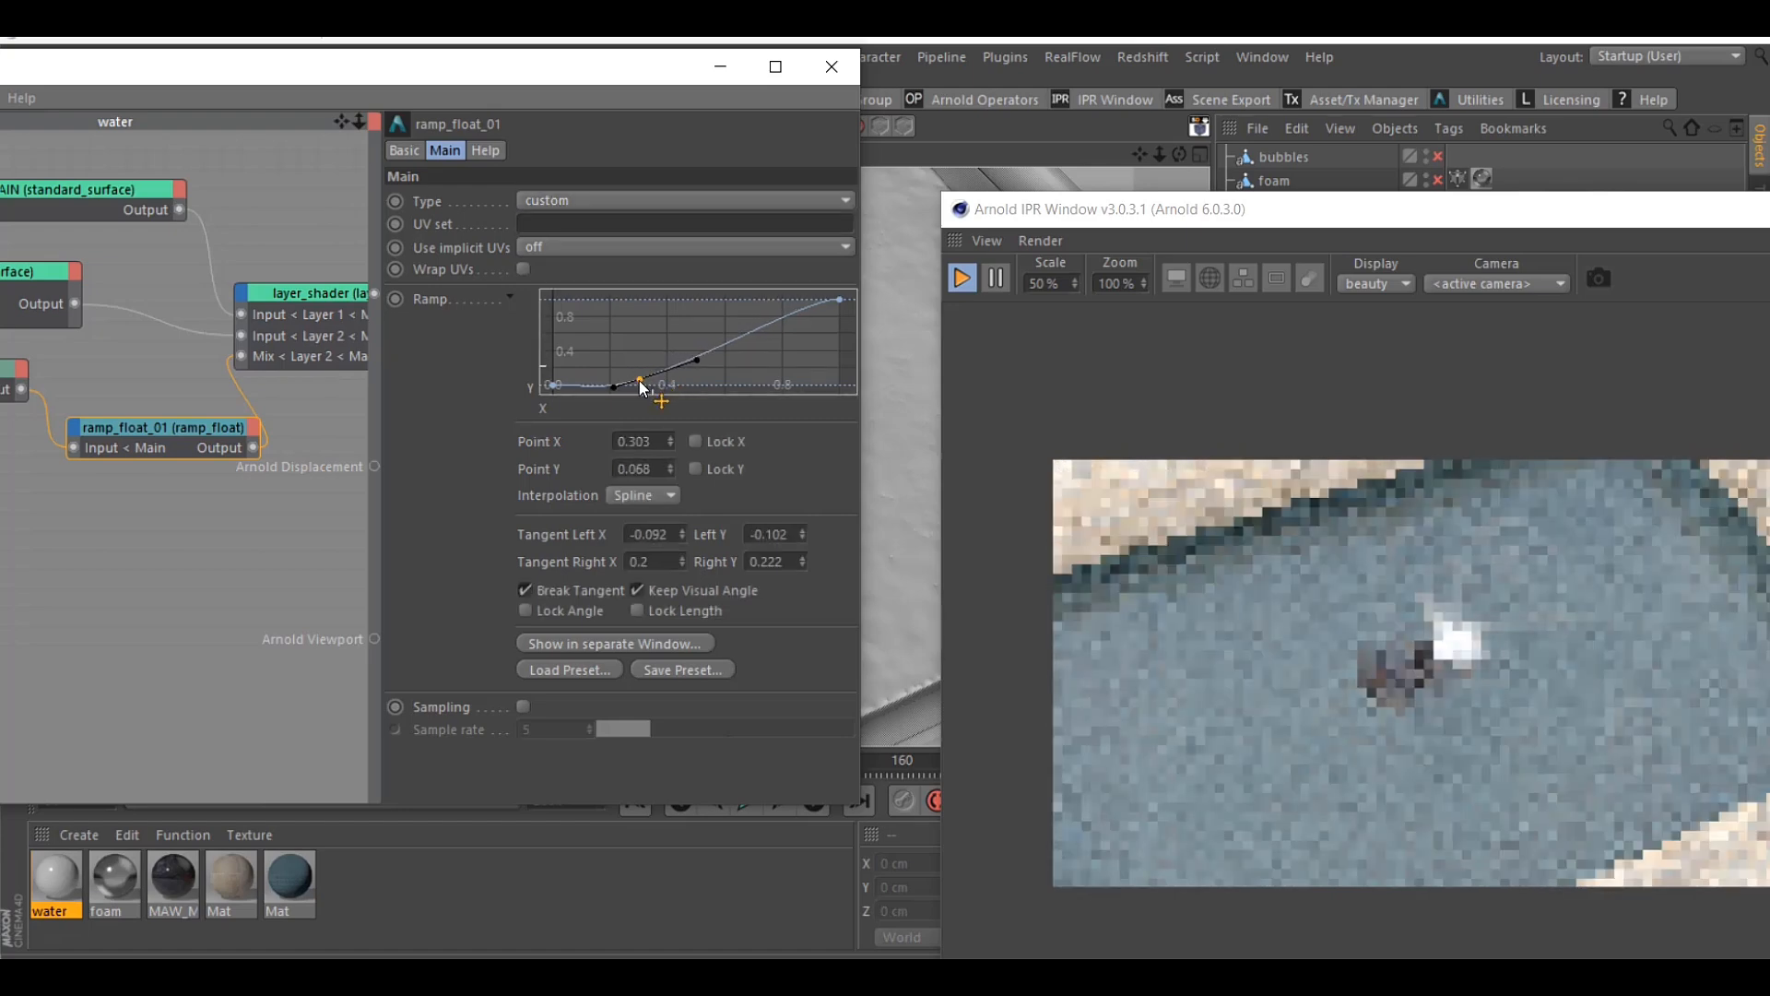
{"action": "left_click_drag", "start_coordinate": [642, 387], "coordinate": [596, 418]}
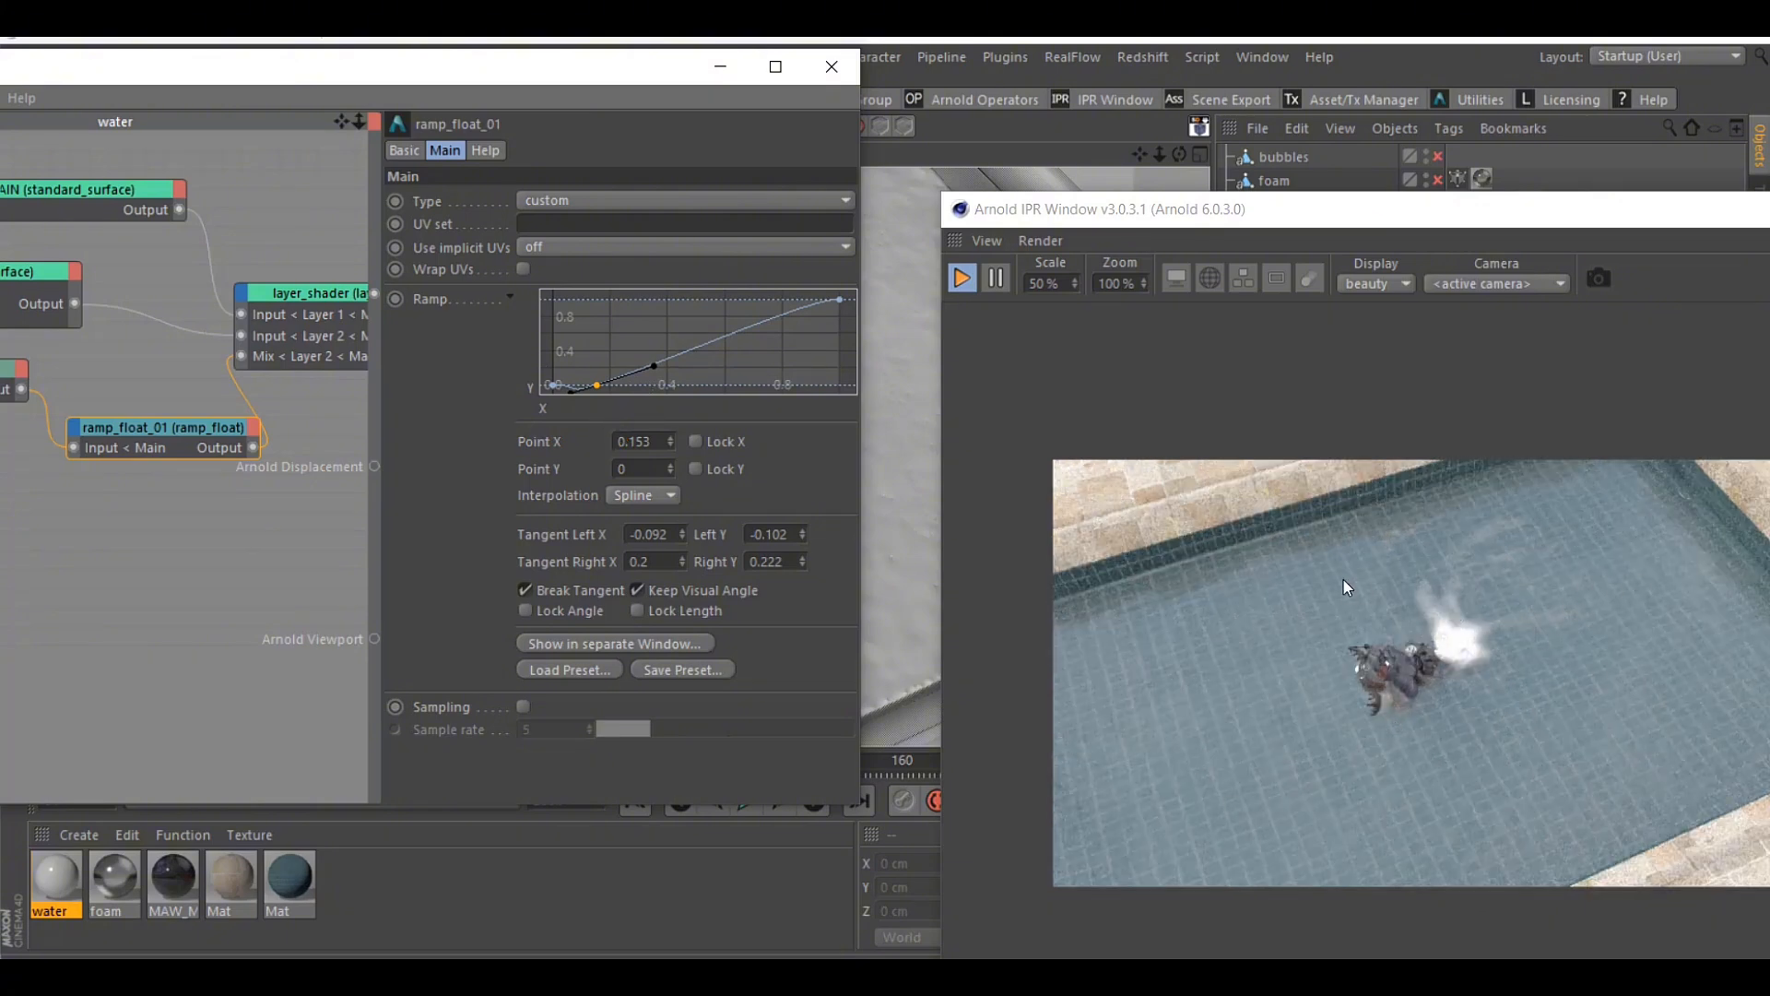
{"action": "left_click", "coordinate": [721, 67]}
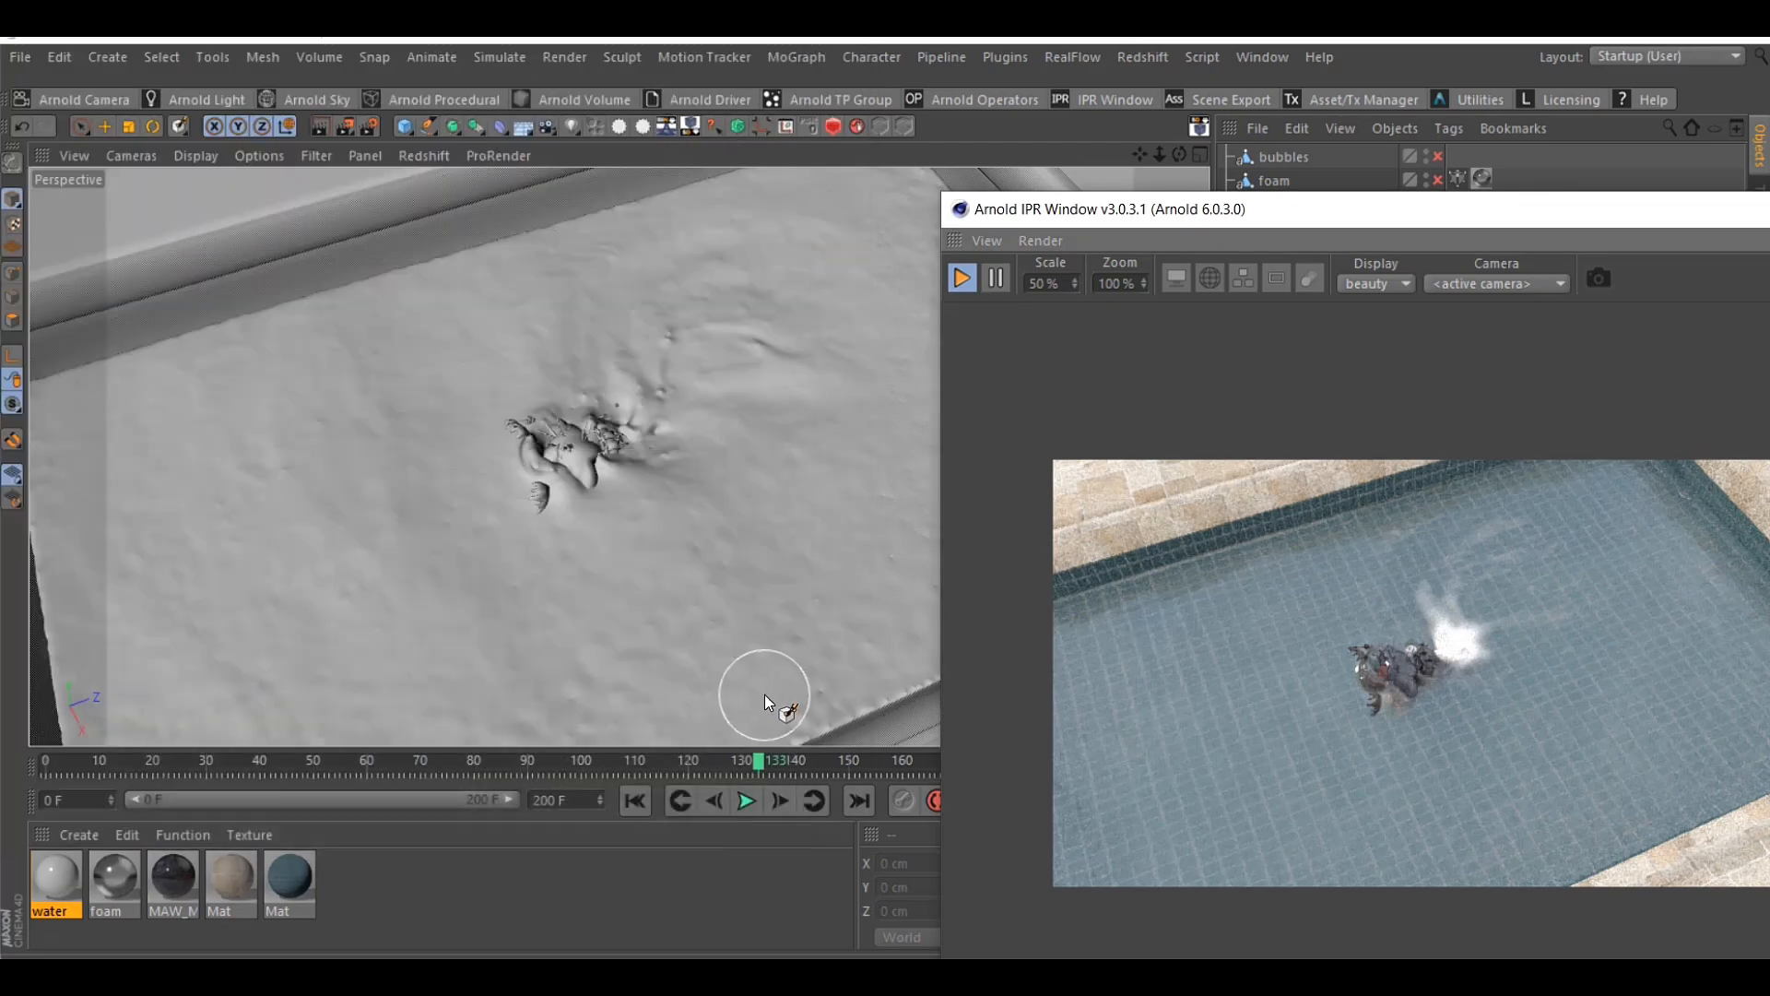
Scrub the timeline between frames 59 and 132 to check the white water shading in the live render
{"action": "left_click_drag", "start_coordinate": [606, 759], "coordinate": [693, 756]}
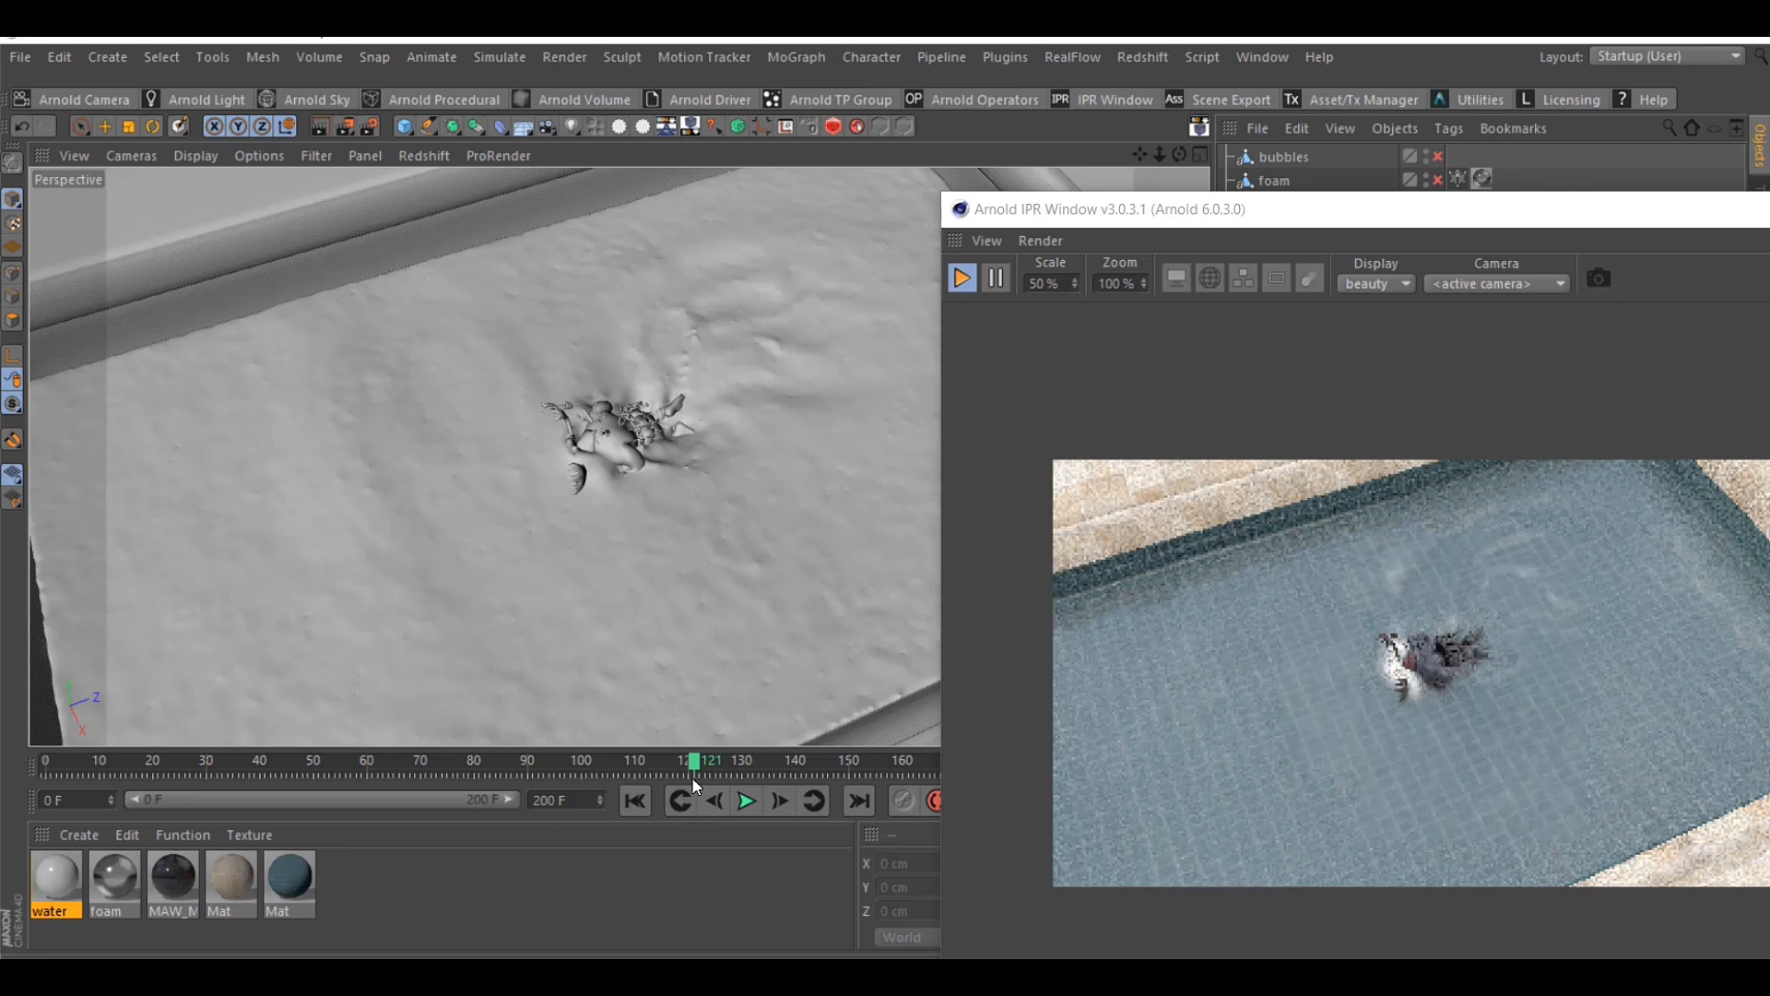
{"action": "left_click", "coordinate": [594, 762]}
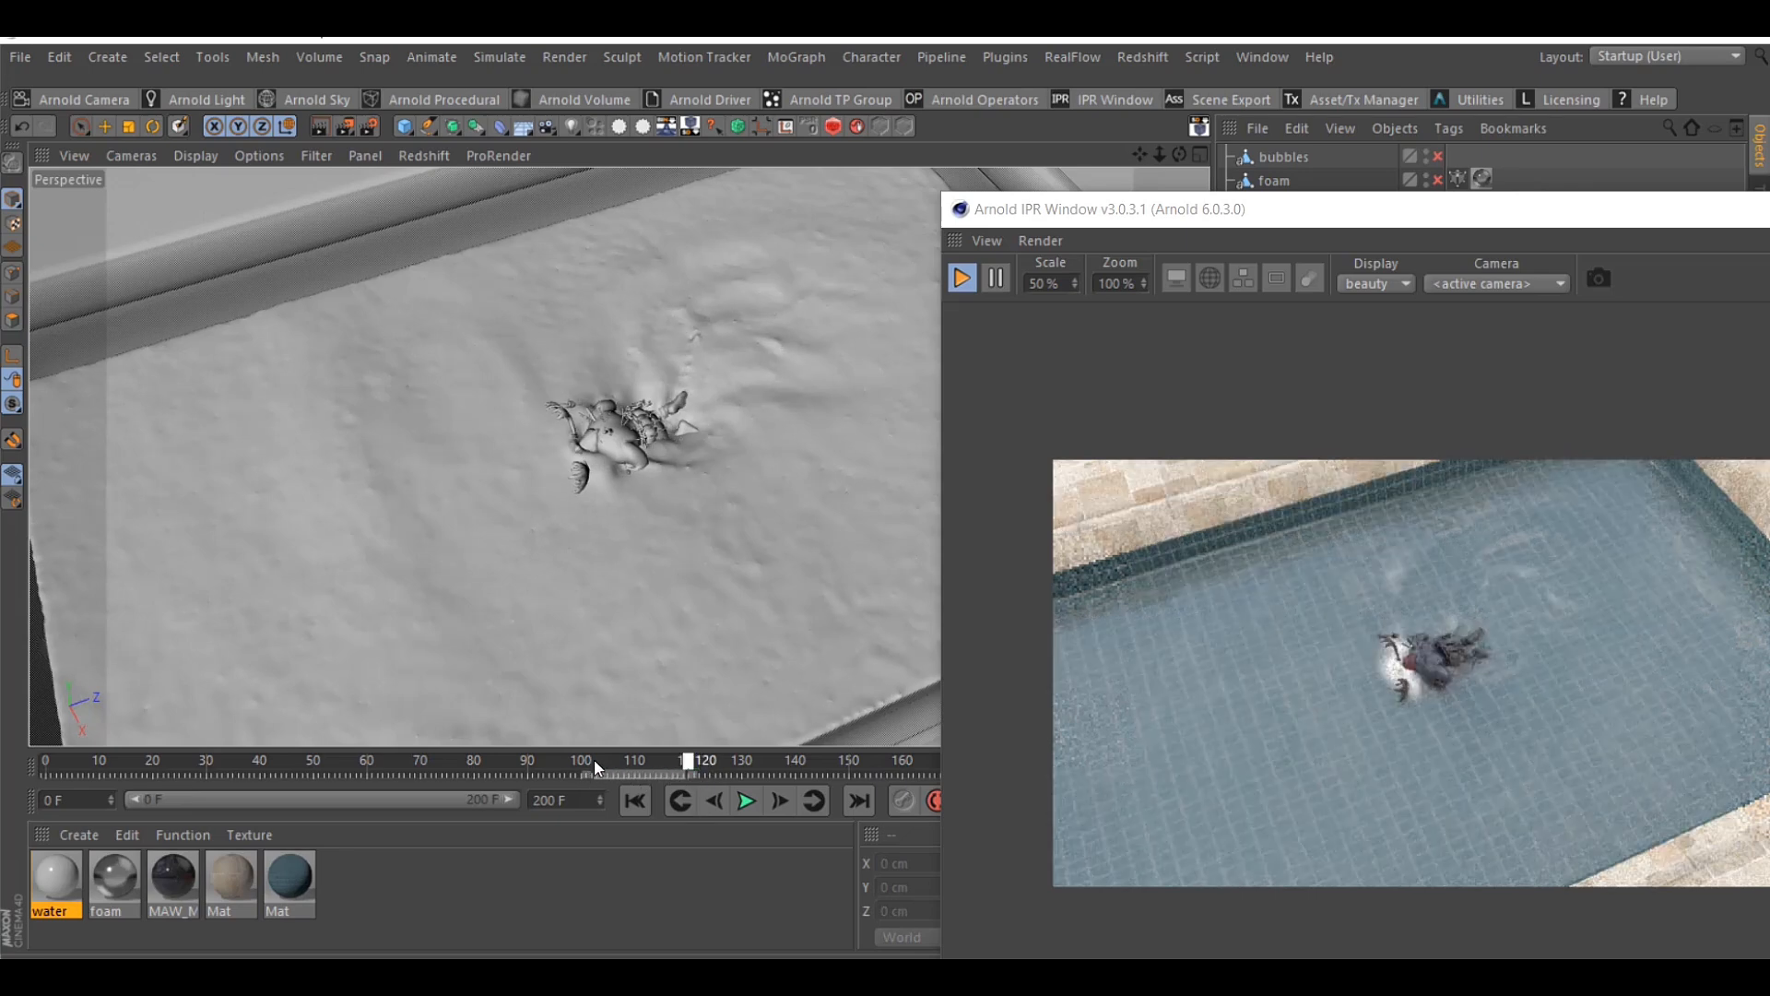
{"action": "left_click_drag", "start_coordinate": [590, 760], "coordinate": [359, 758]}
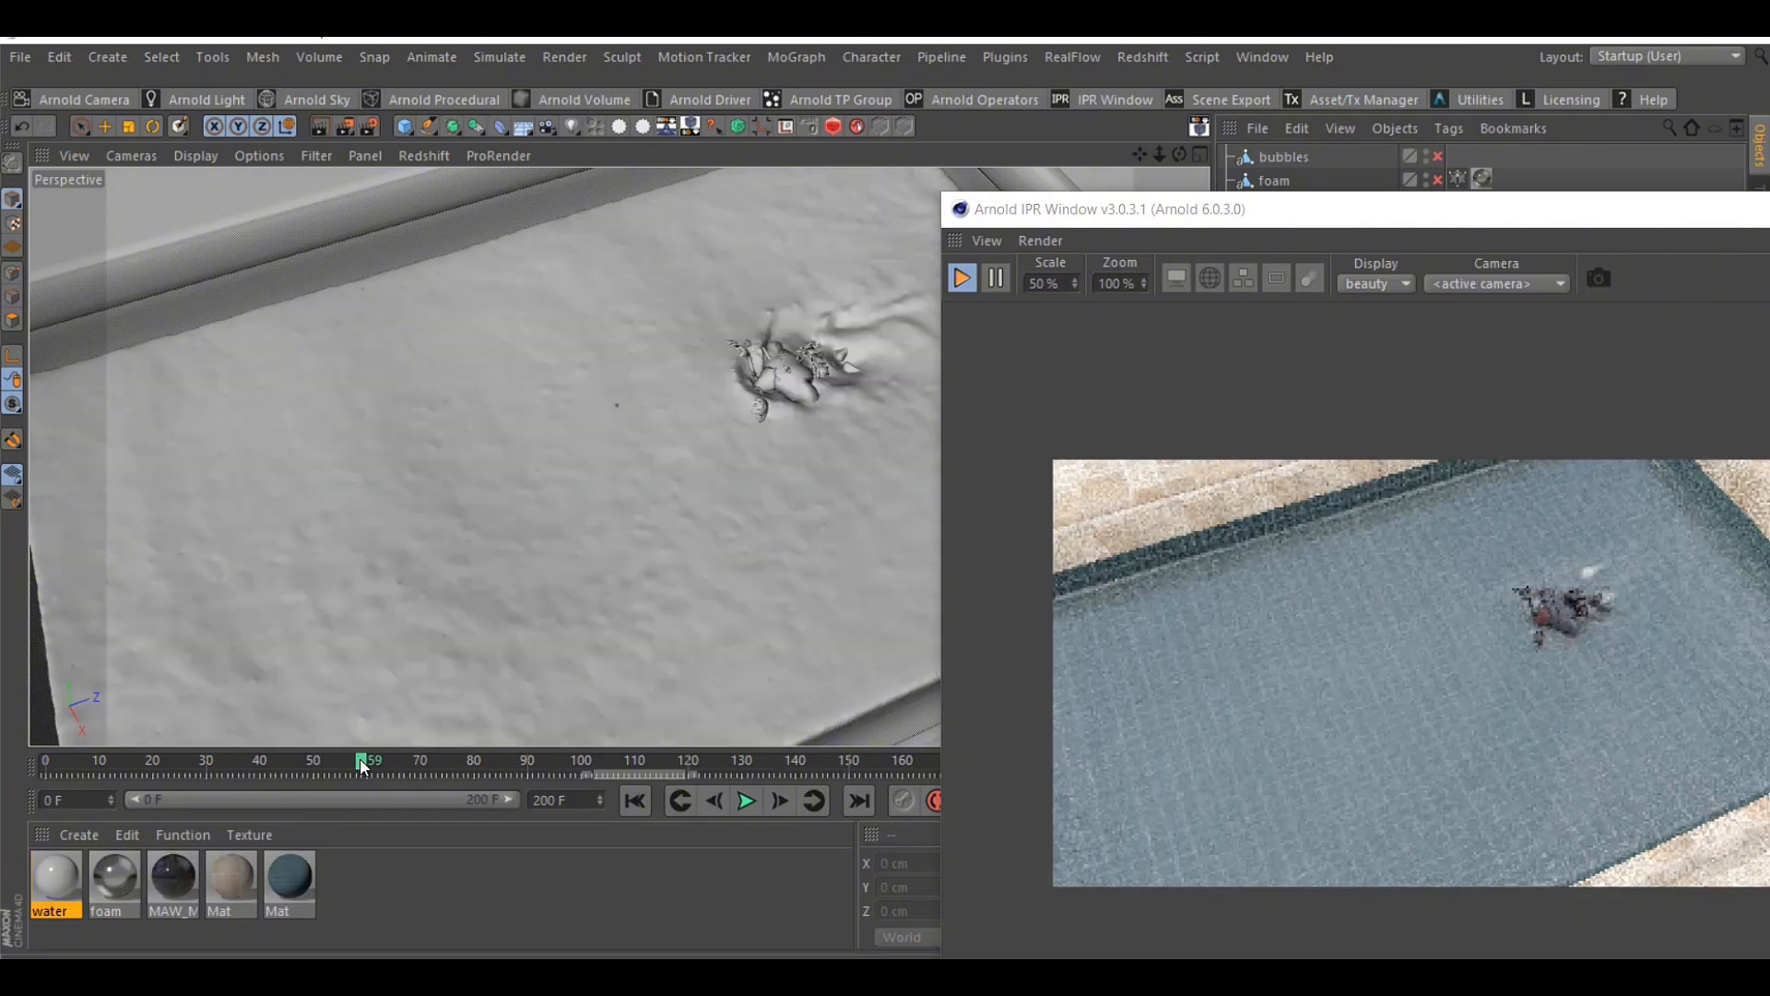
{"action": "left_click", "coordinate": [591, 762]}
{"action": "left_click_drag", "start_coordinate": [634, 765], "coordinate": [750, 761]}
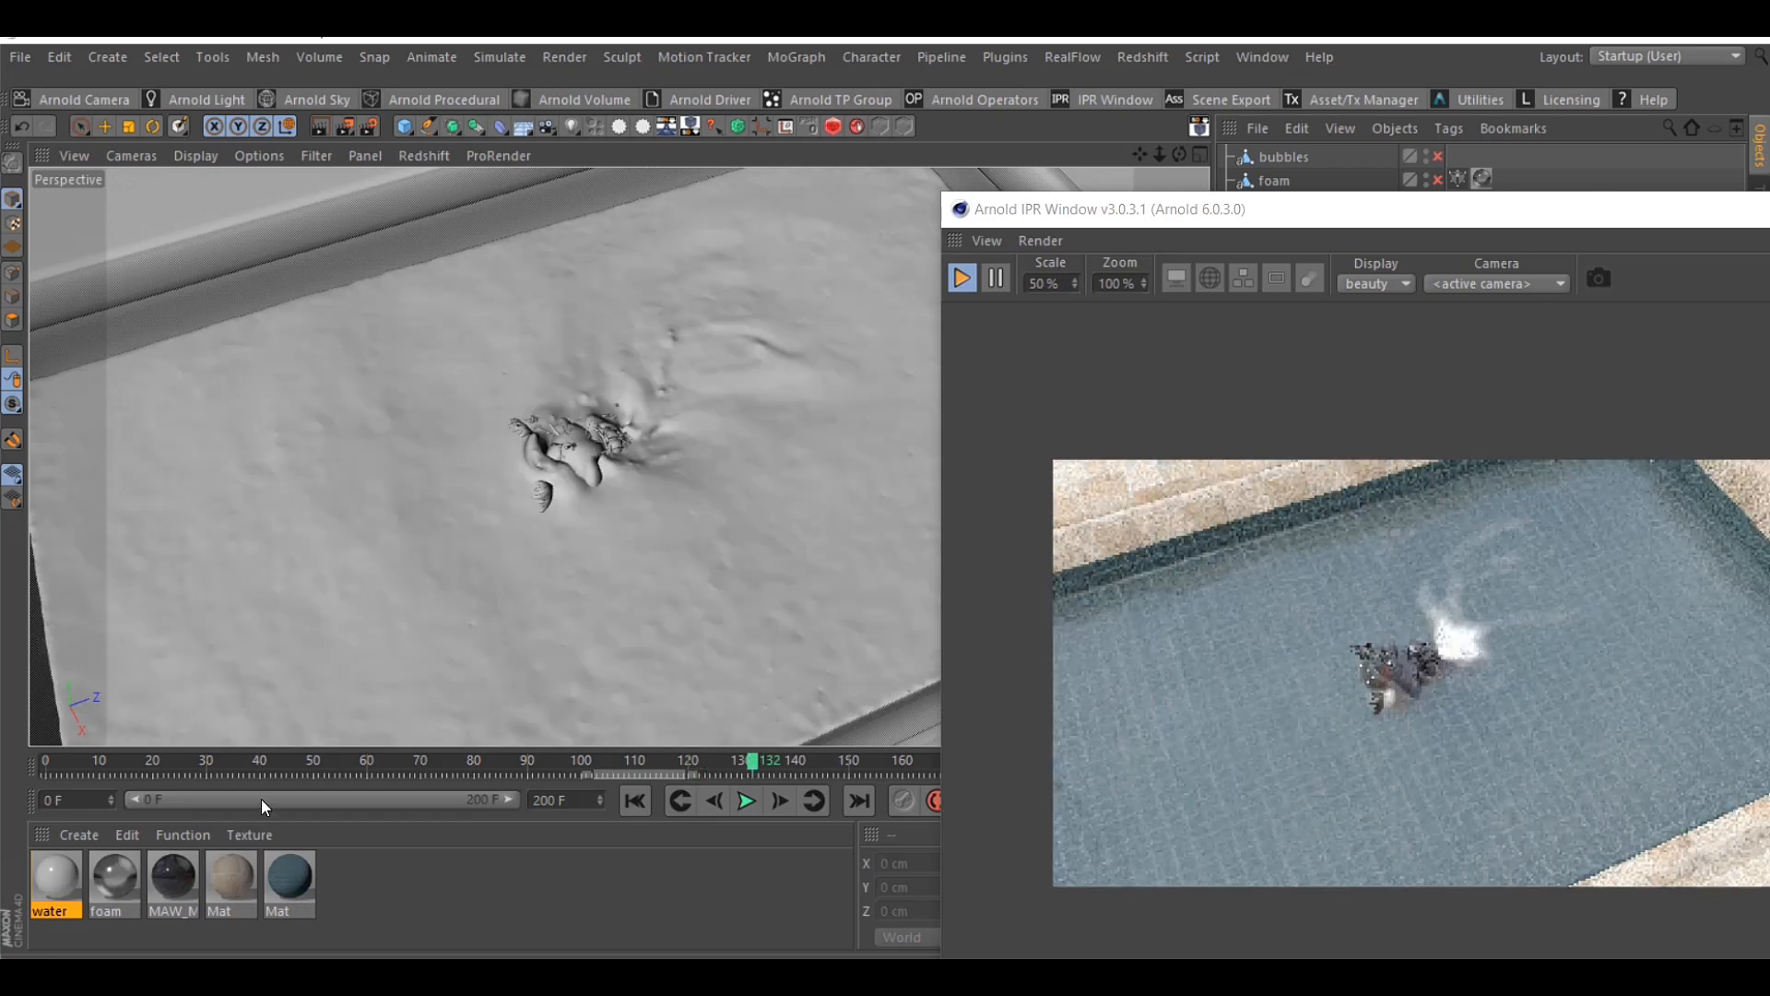
Reopen the water material's shader network editor and position it so the surface nodes are visible
{"action": "double_click", "coordinate": [50, 871]}
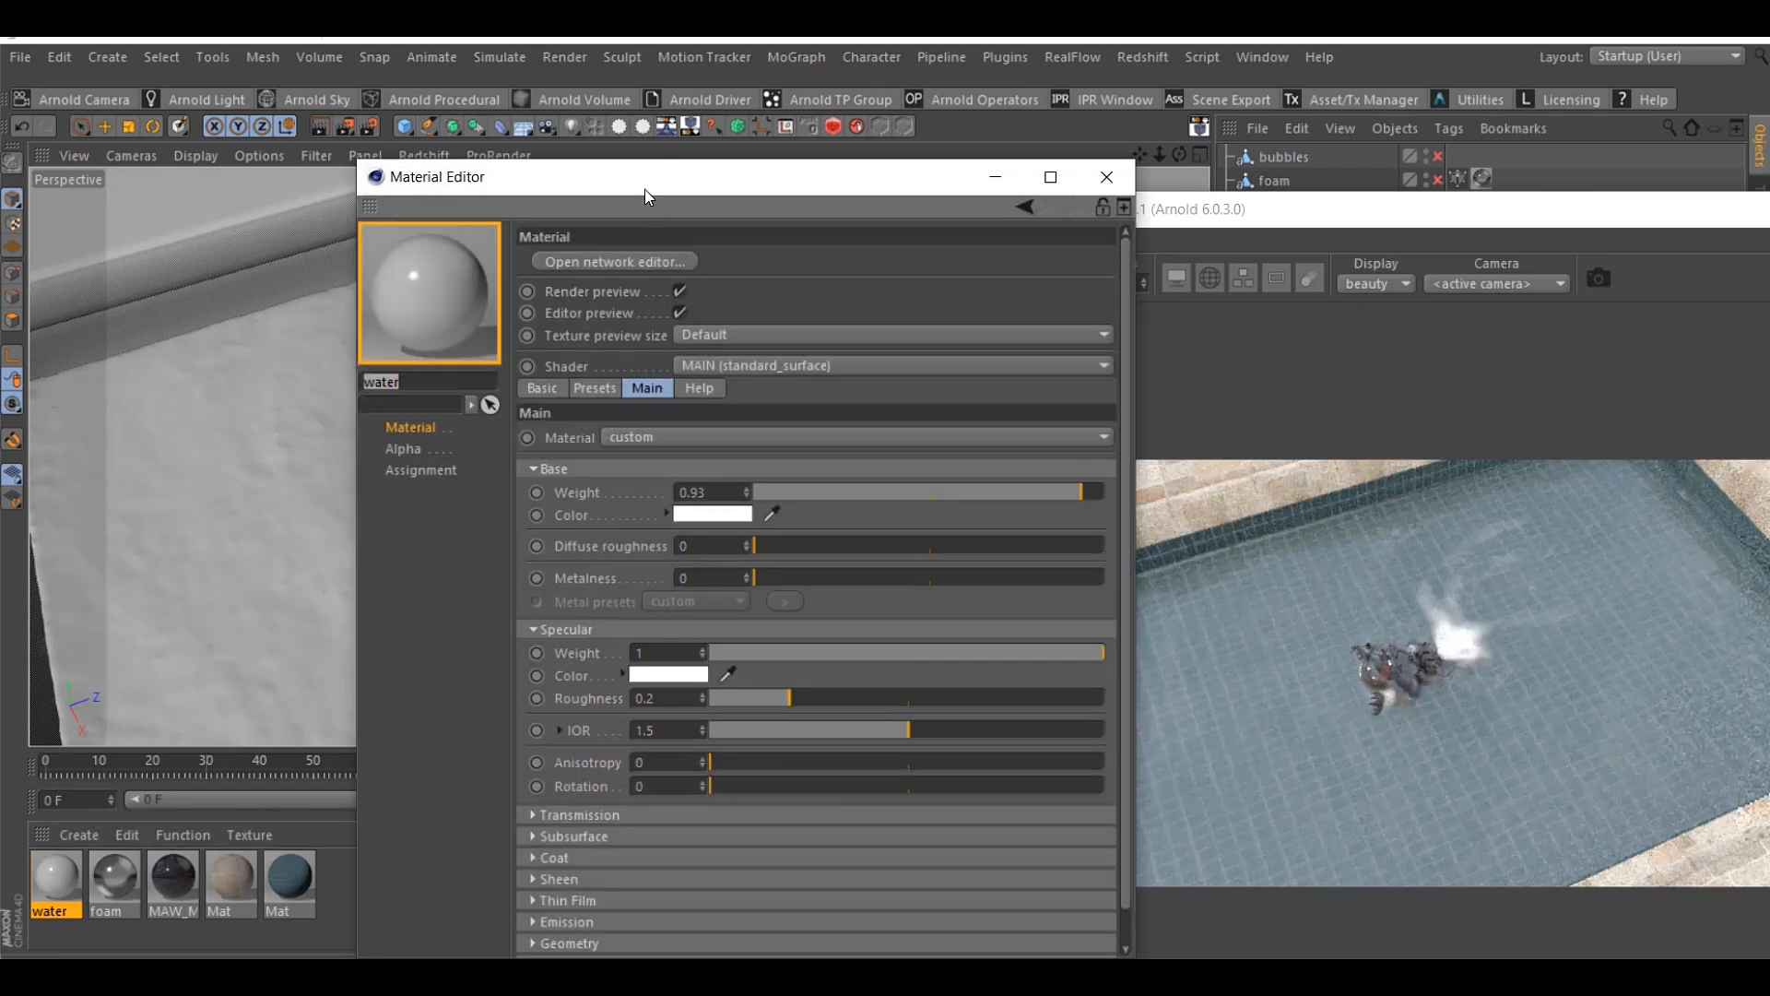
{"action": "left_click_drag", "start_coordinate": [645, 184], "coordinate": [431, 167]}
{"action": "left_click", "coordinate": [475, 240]}
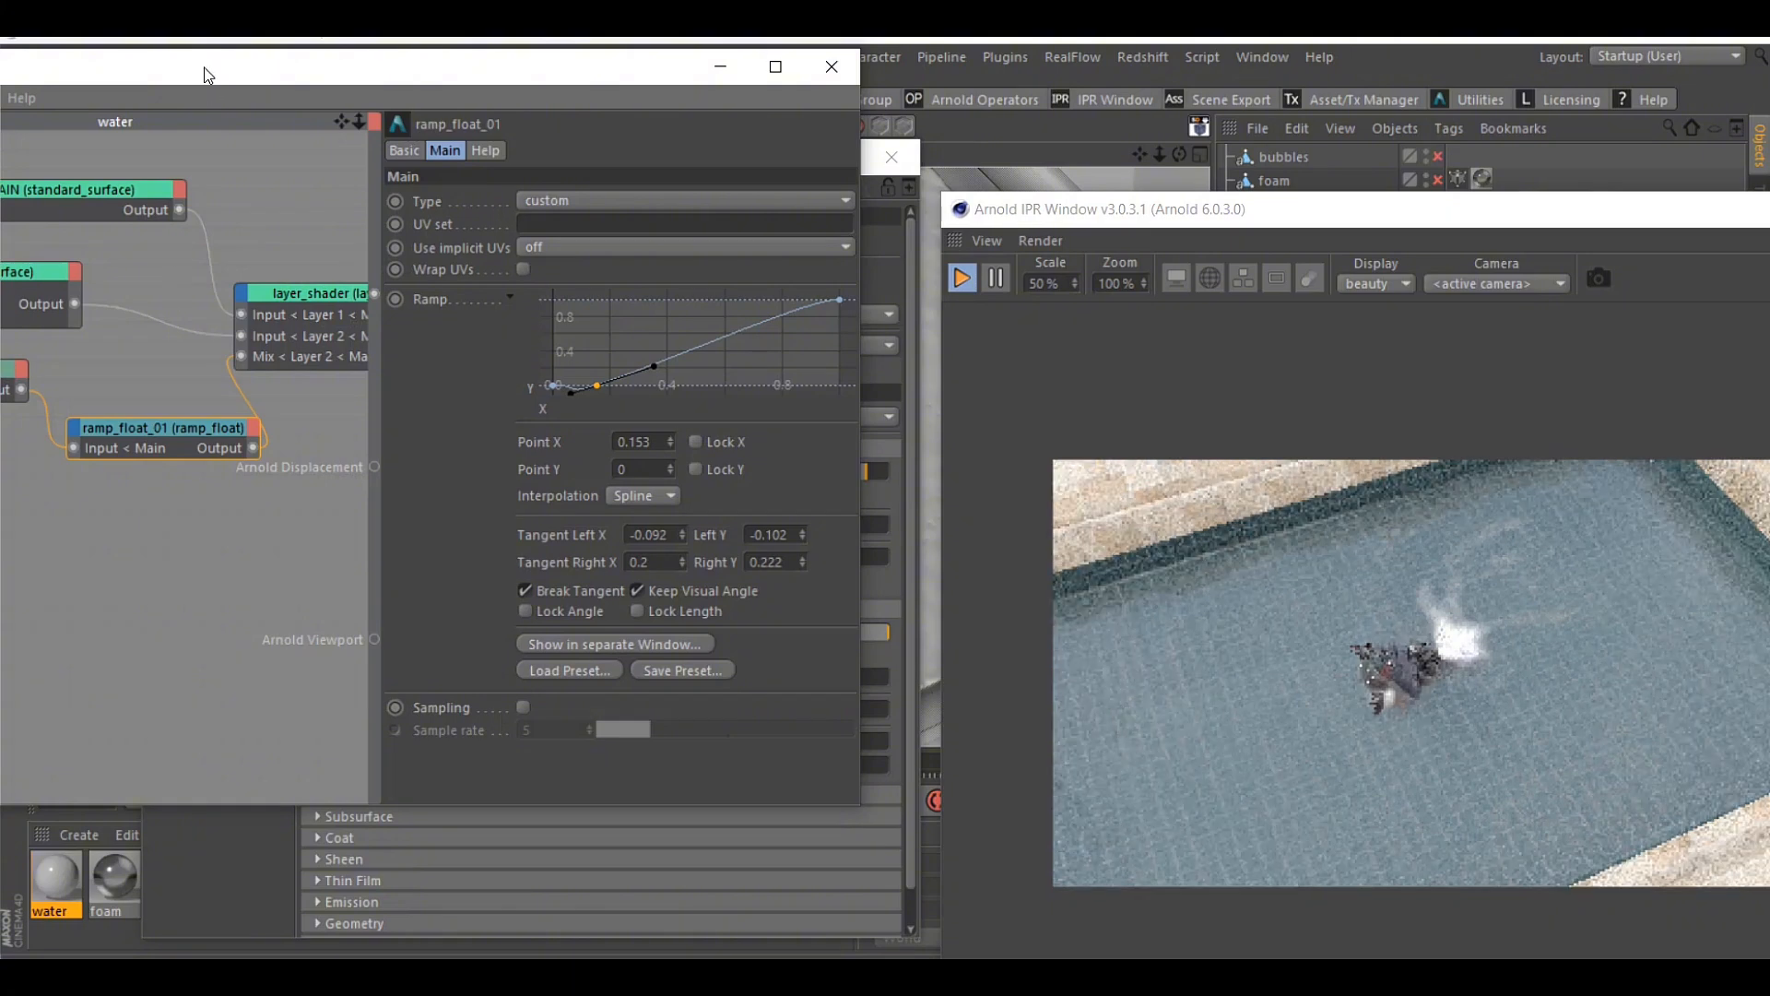
{"action": "left_click_drag", "start_coordinate": [207, 66], "coordinate": [398, 66]}
Select and reposition the WHITE standard_surface node, and set its base weight to 0
{"action": "left_click", "coordinate": [153, 273]}
{"action": "left_click_drag", "start_coordinate": [131, 268], "coordinate": [190, 273]}
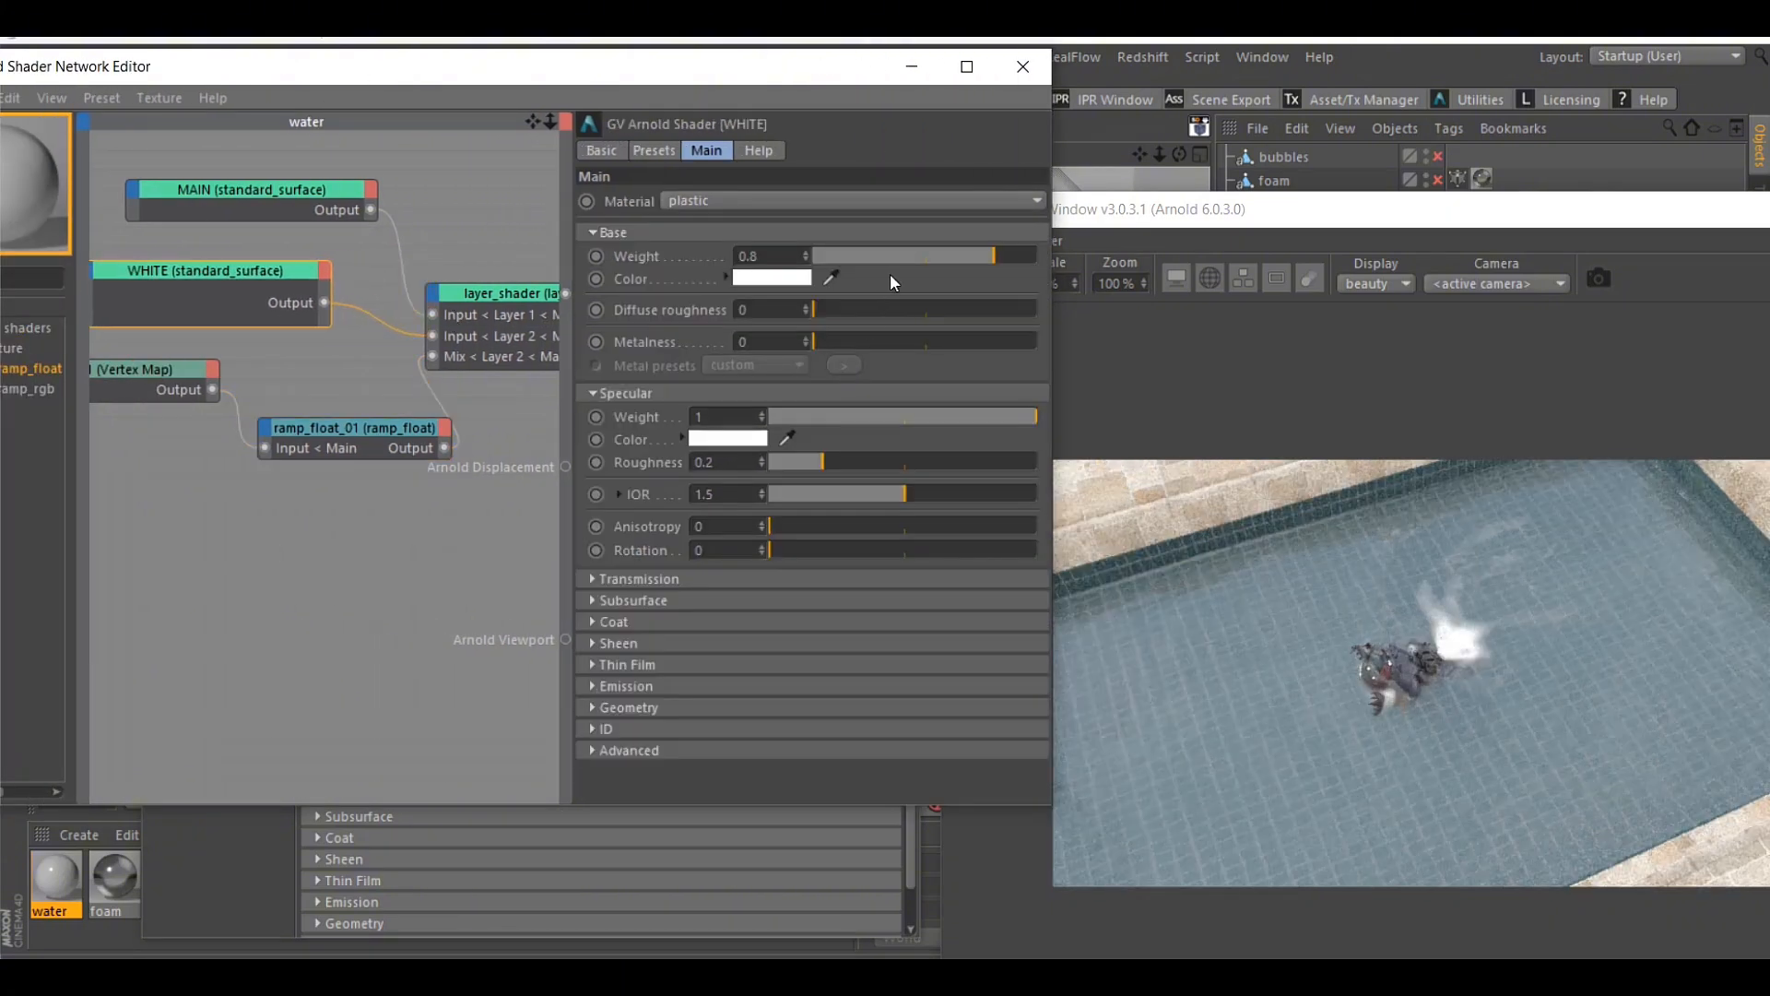
{"action": "left_click_drag", "start_coordinate": [890, 259], "coordinate": [607, 264]}
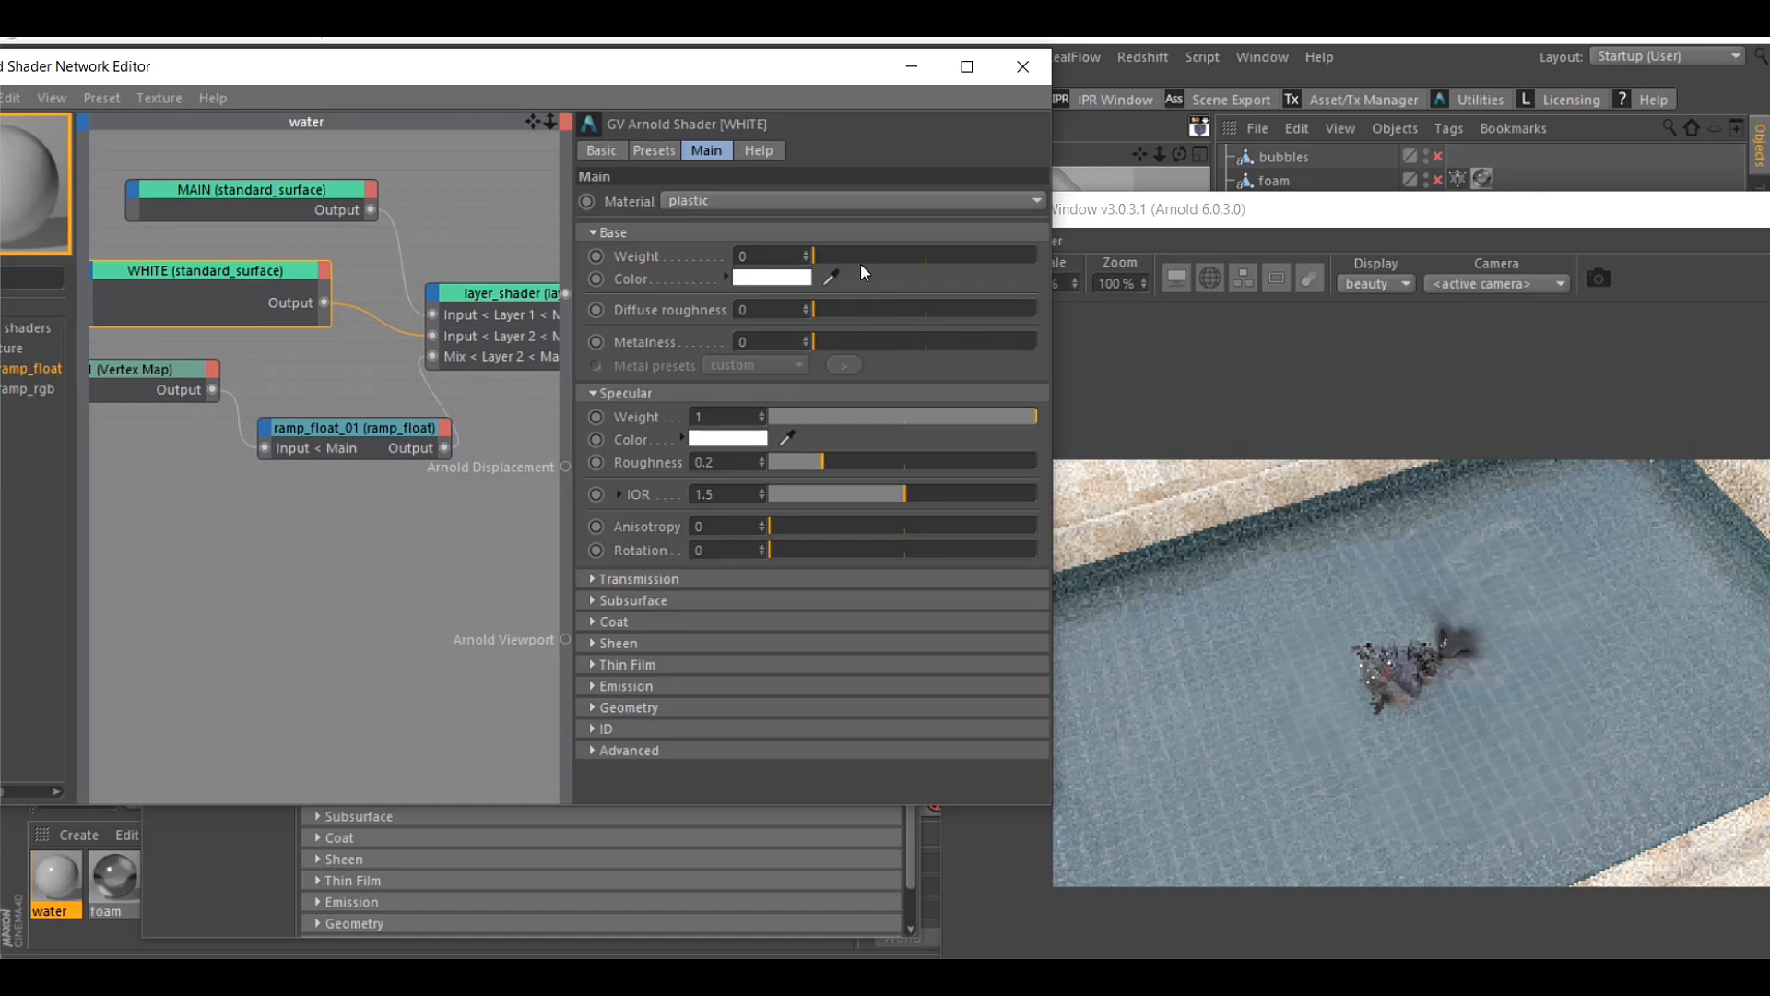
Set the WHITE surface's base weight to 0.51 and its transmission weight to 0.93
{"action": "left_click_drag", "start_coordinate": [862, 265], "coordinate": [927, 259]}
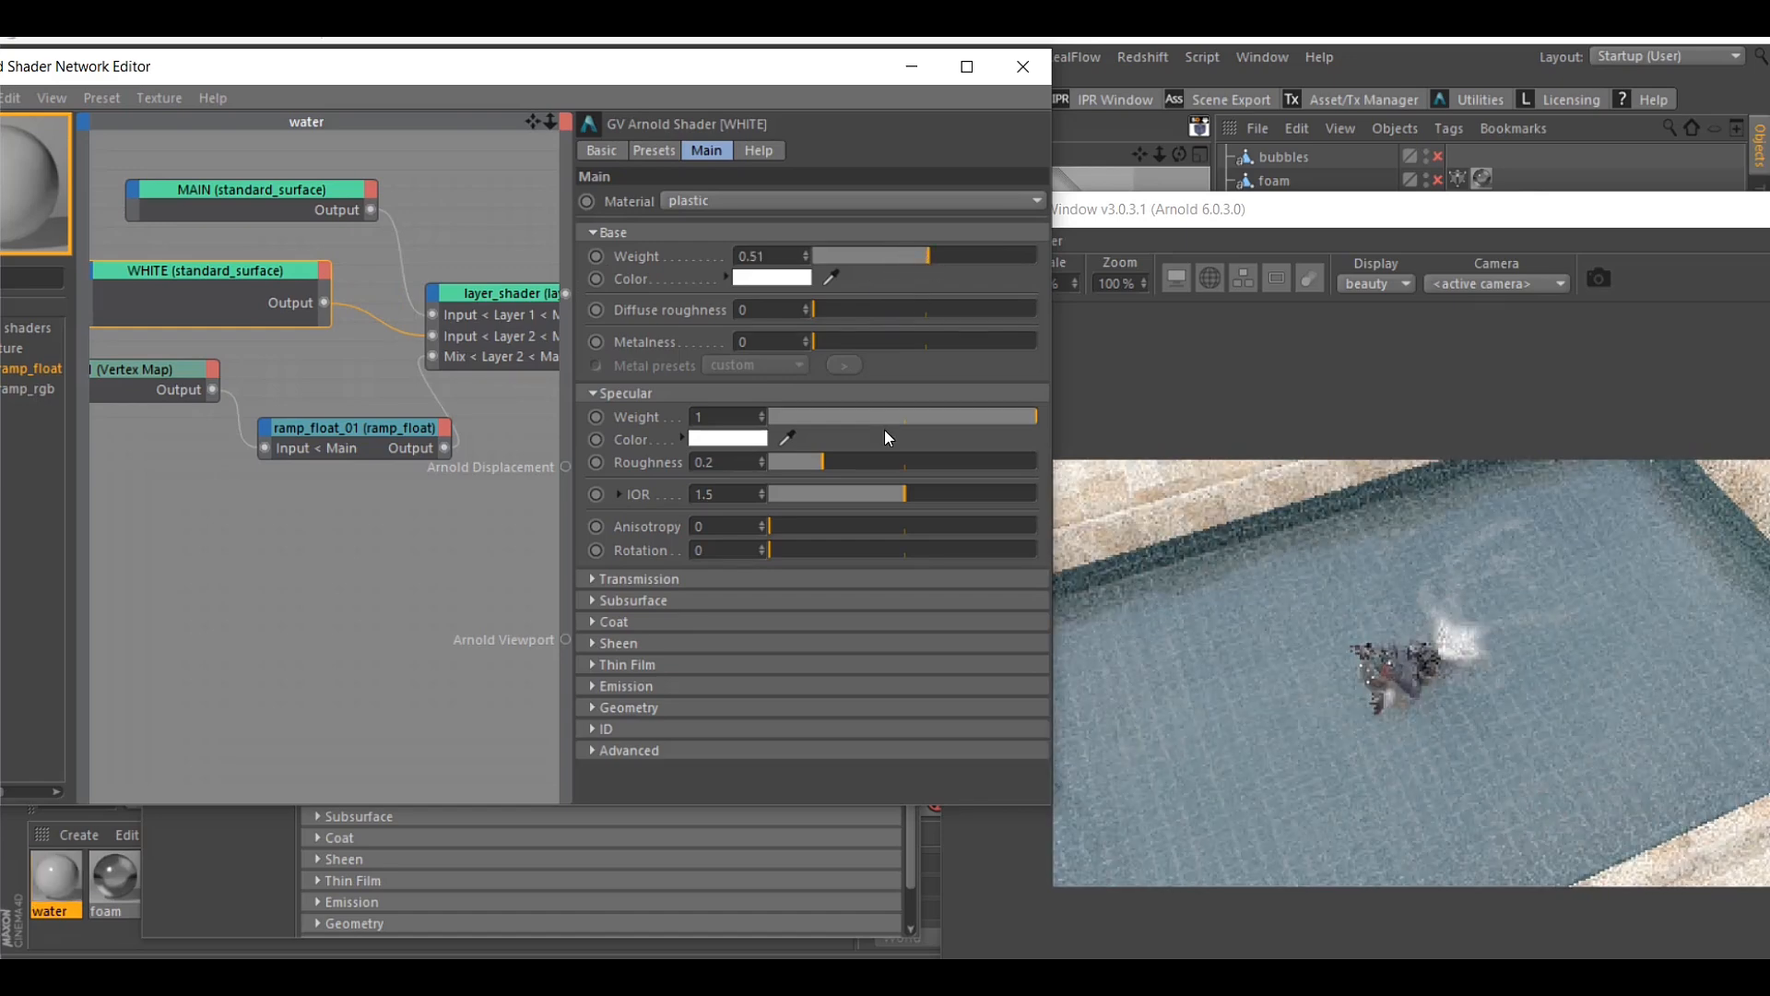
{"action": "left_click", "coordinate": [639, 578]}
{"action": "left_click", "coordinate": [1009, 603]}
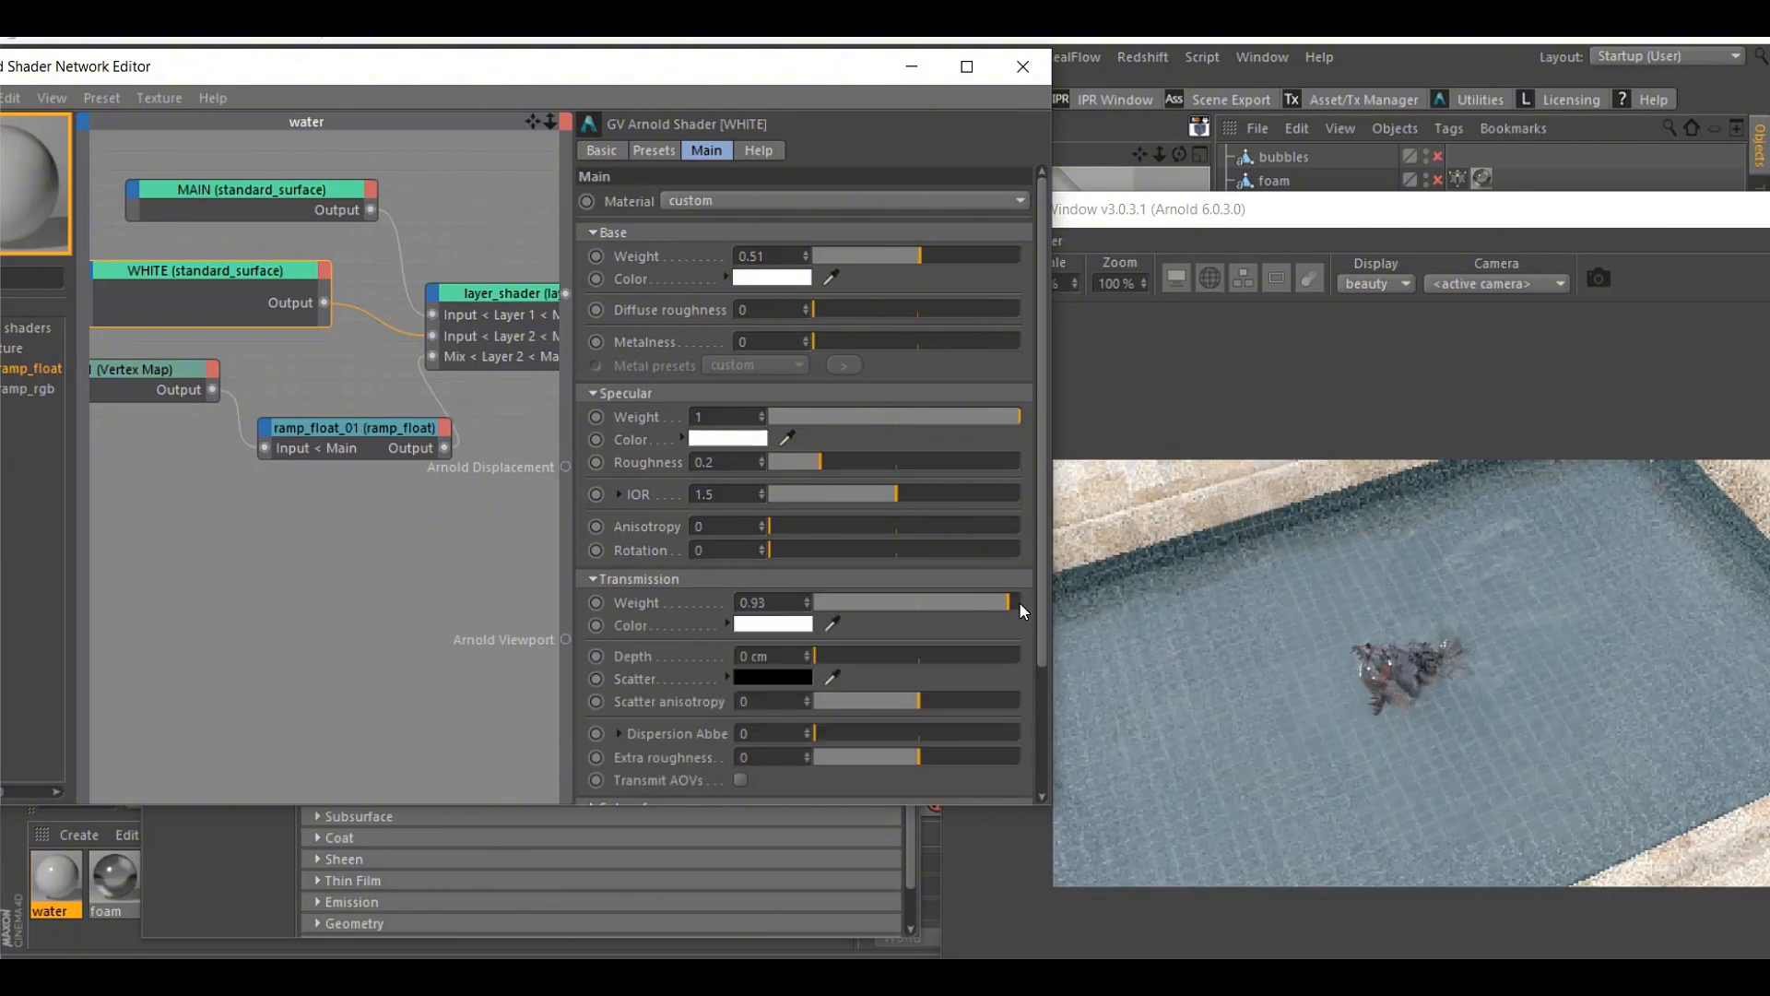
{"action": "left_click", "coordinate": [1020, 604]}
{"action": "left_click", "coordinate": [1008, 601]}
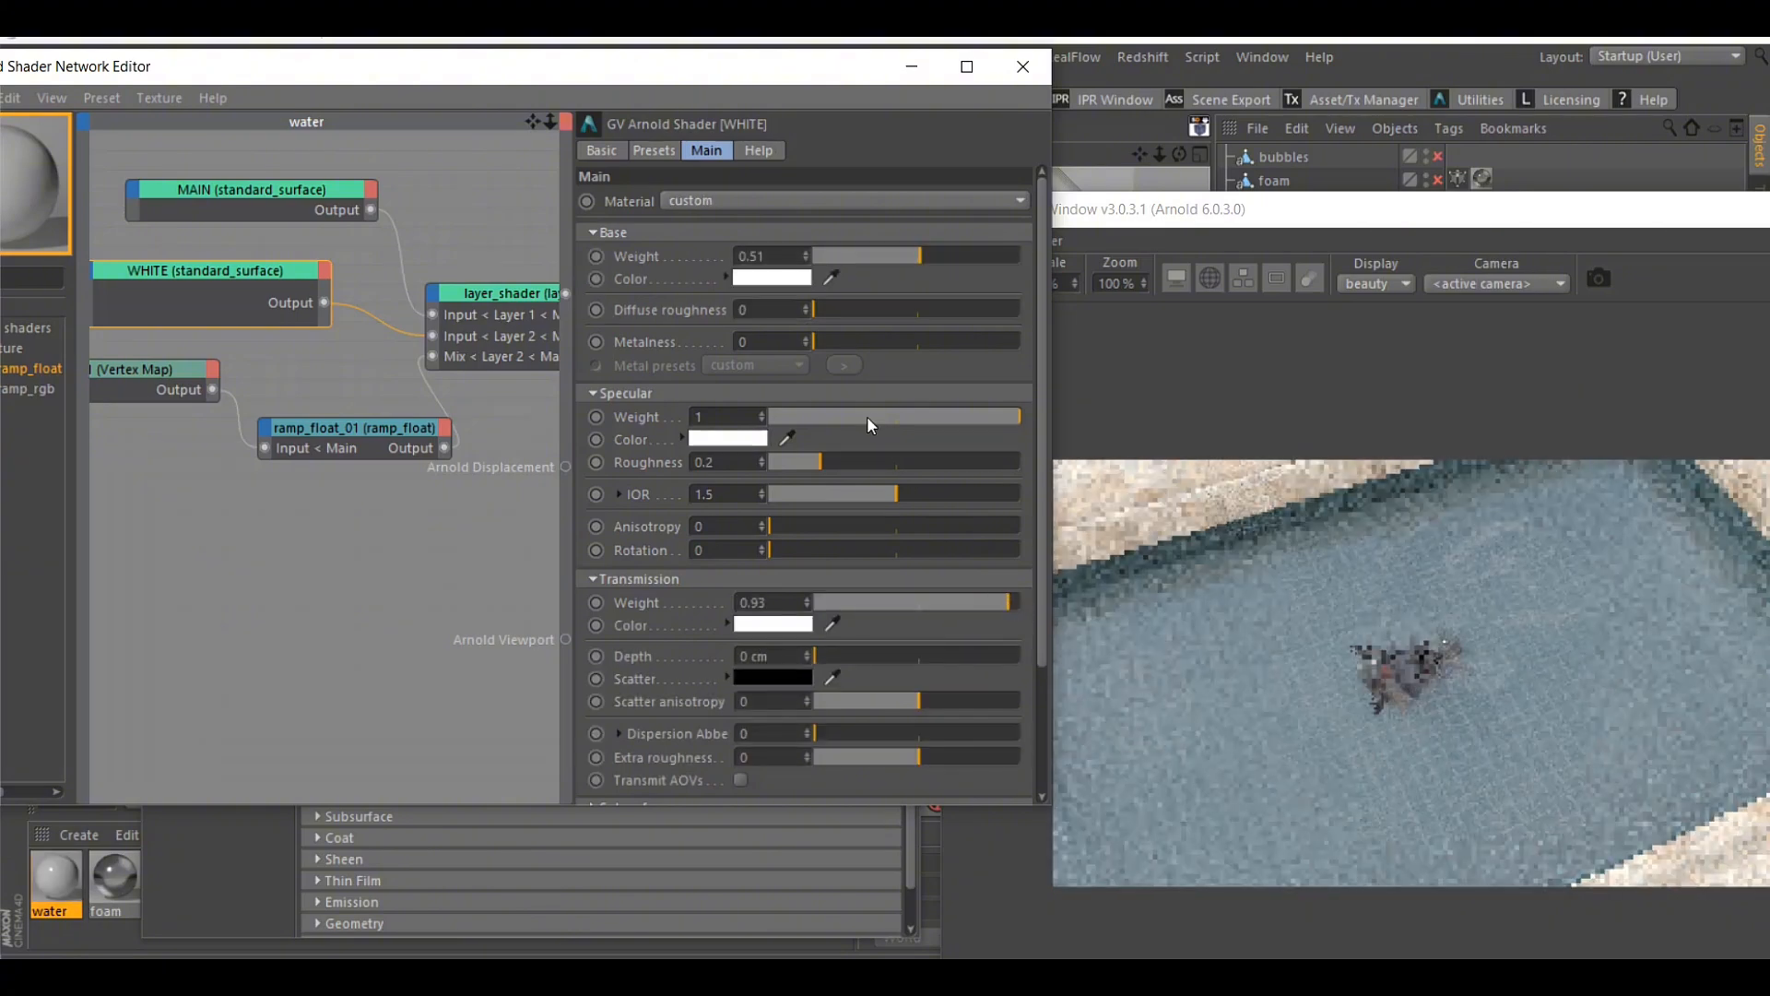
Set the WHITE surface's base weight to 1 and its transmission weight to 0.77
{"action": "left_click", "coordinate": [1004, 255]}
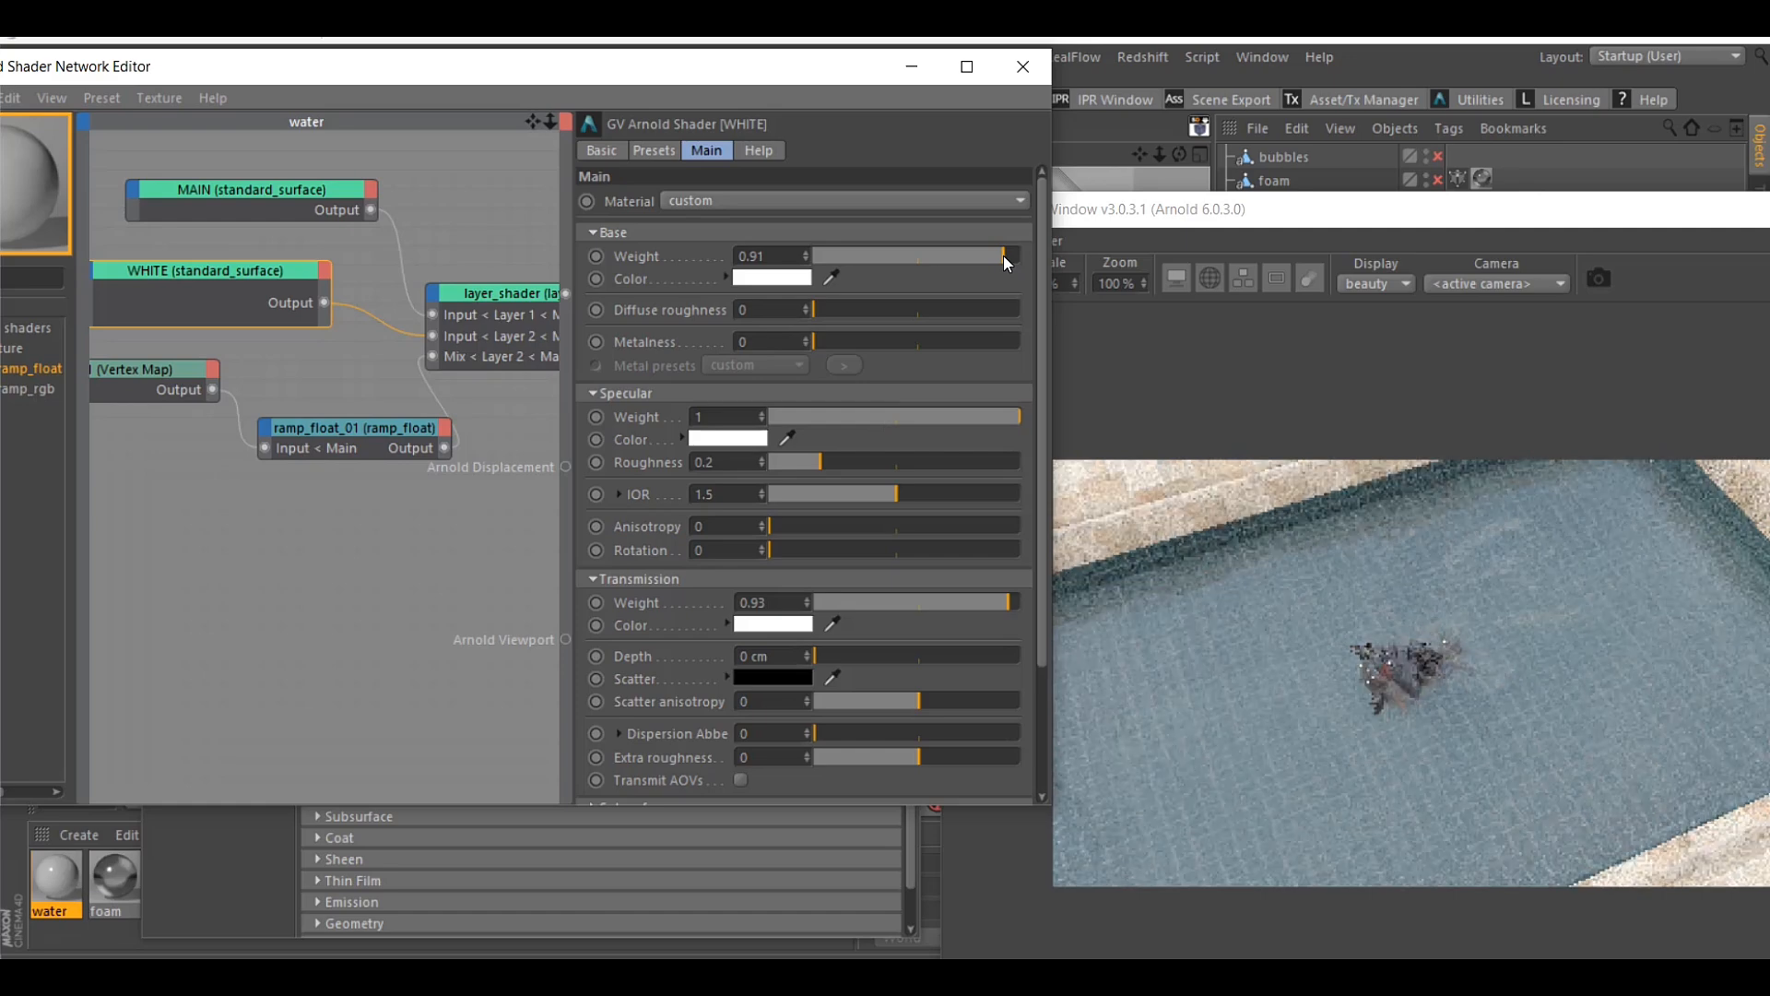
{"action": "left_click_drag", "start_coordinate": [1003, 257], "coordinate": [1037, 259]}
{"action": "left_click", "coordinate": [954, 604]}
{"action": "left_click_drag", "start_coordinate": [955, 603], "coordinate": [976, 604]}
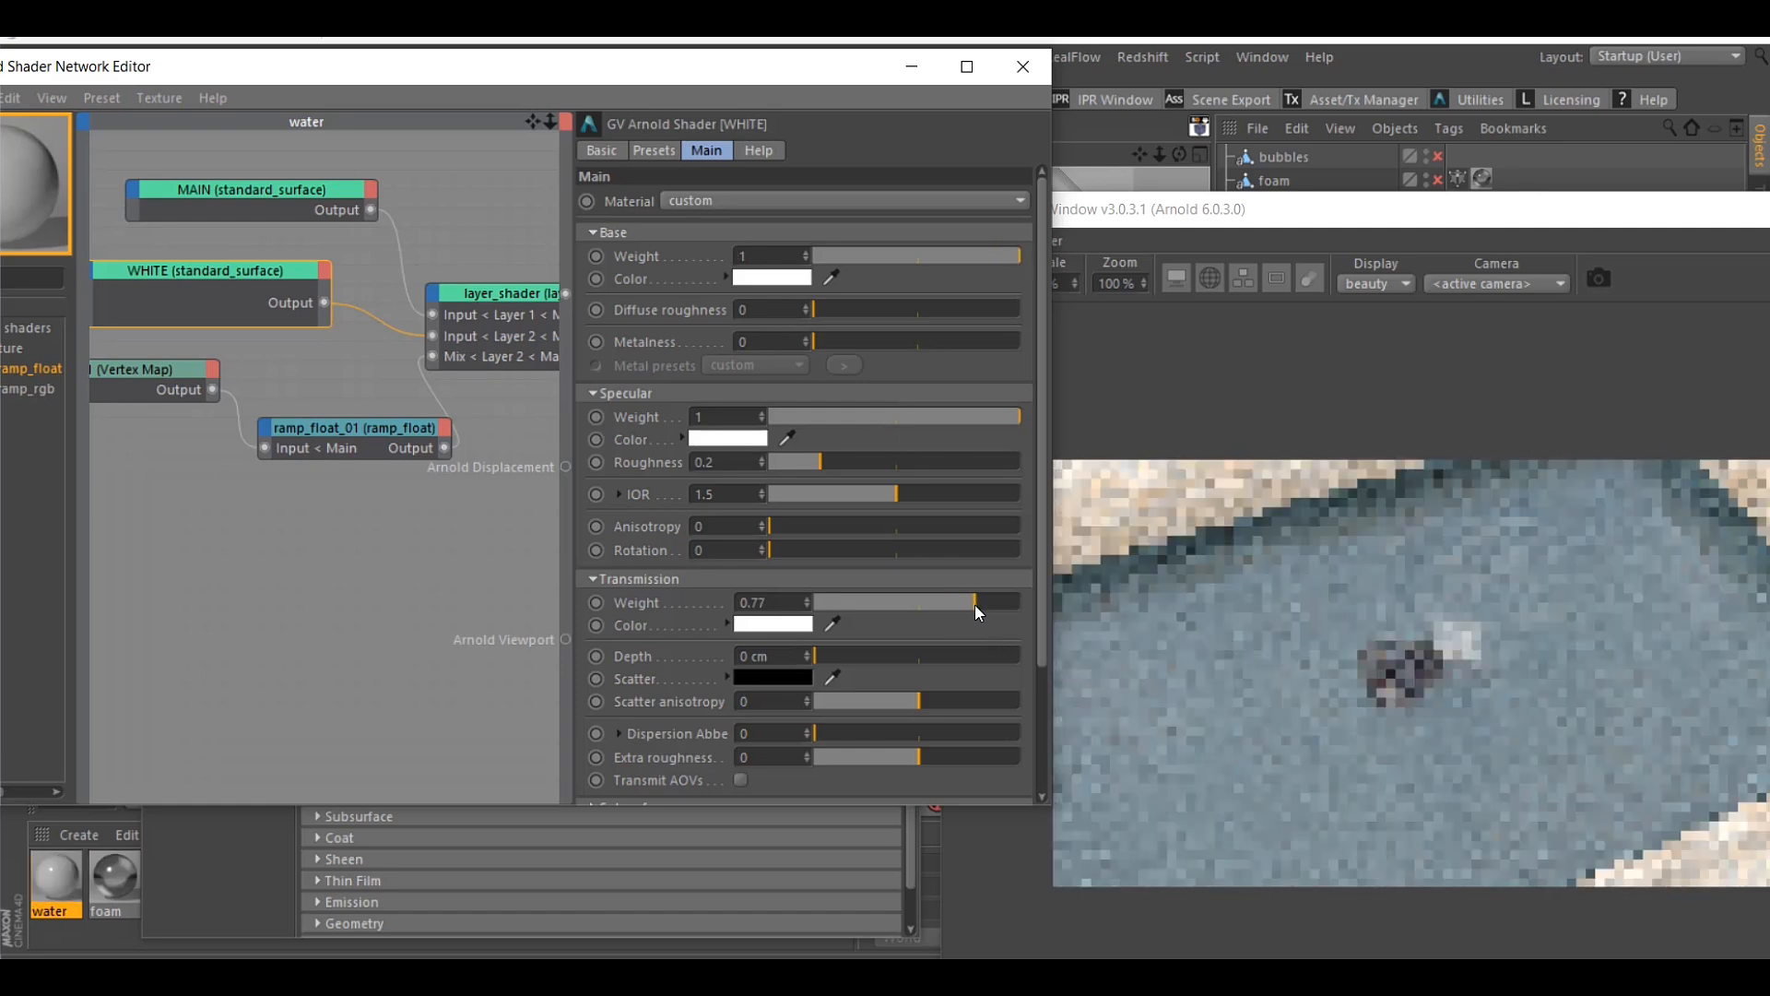
Set the WHITE surface's coat weight to 0.81 and inspect the white water around the swimmer in the live render
{"action": "scroll", "coordinate": [645, 612], "scroll_direction": "down", "scroll_amount": 3}
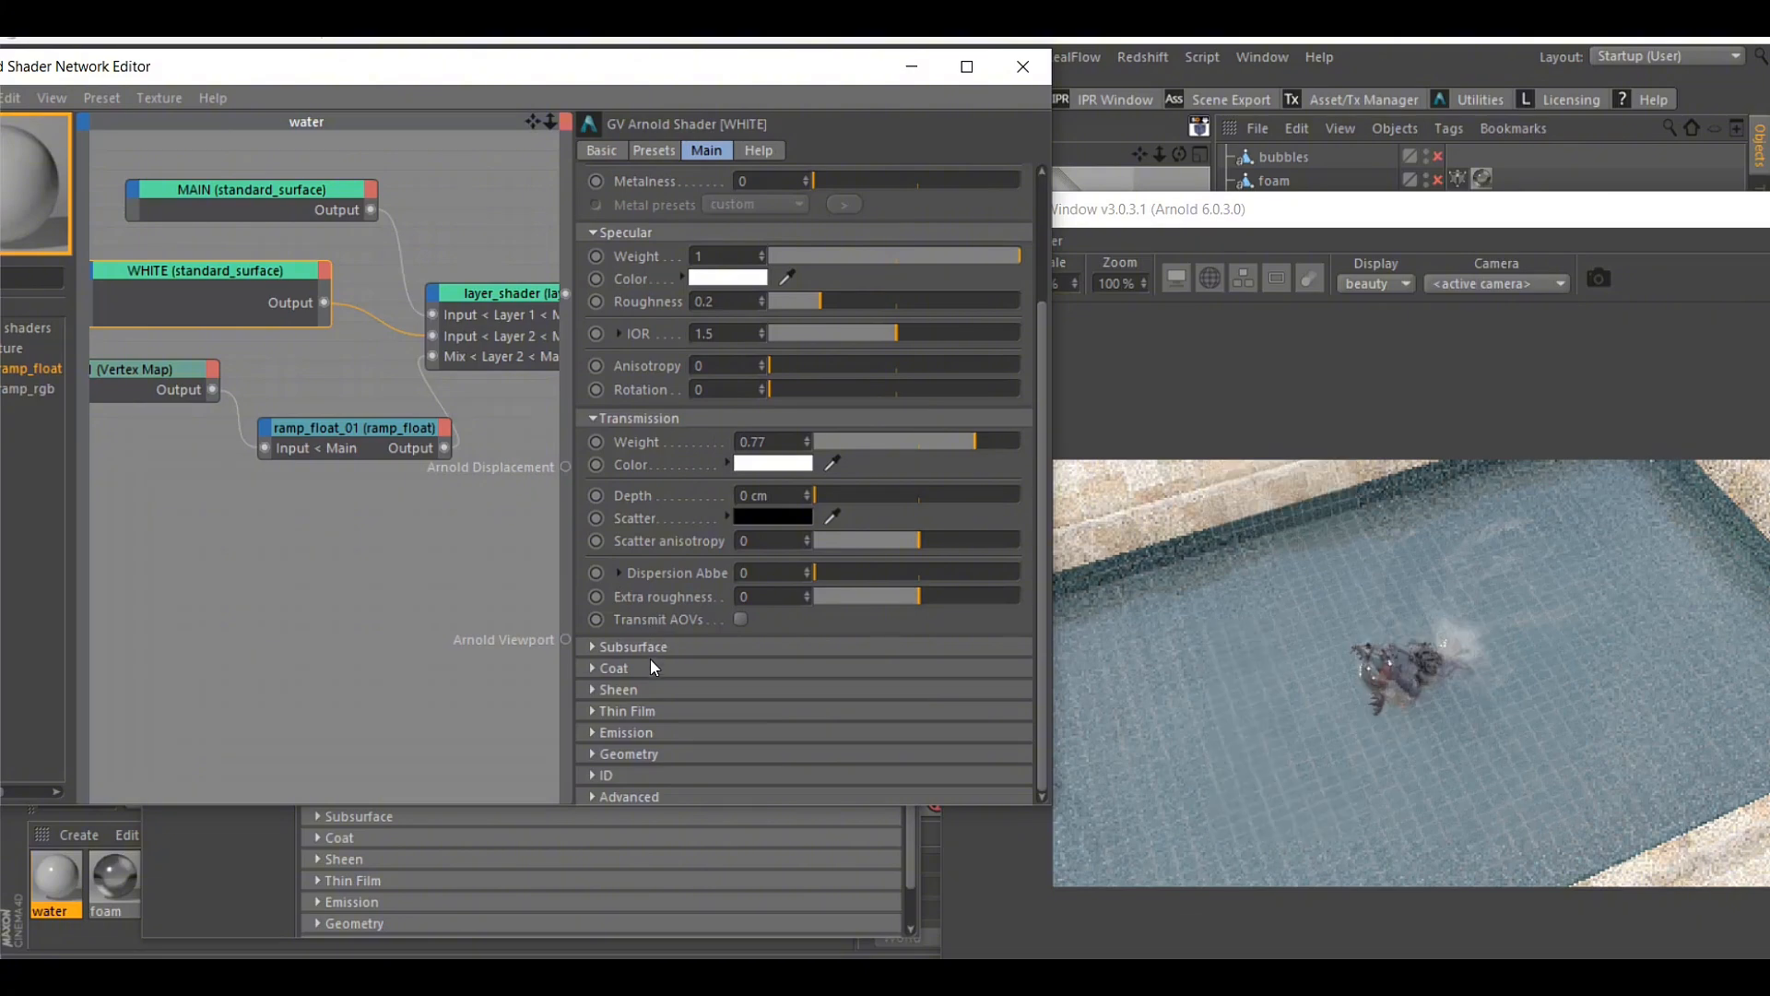
{"action": "left_click", "coordinate": [614, 668]}
{"action": "left_click_drag", "start_coordinate": [876, 693], "coordinate": [971, 693]}
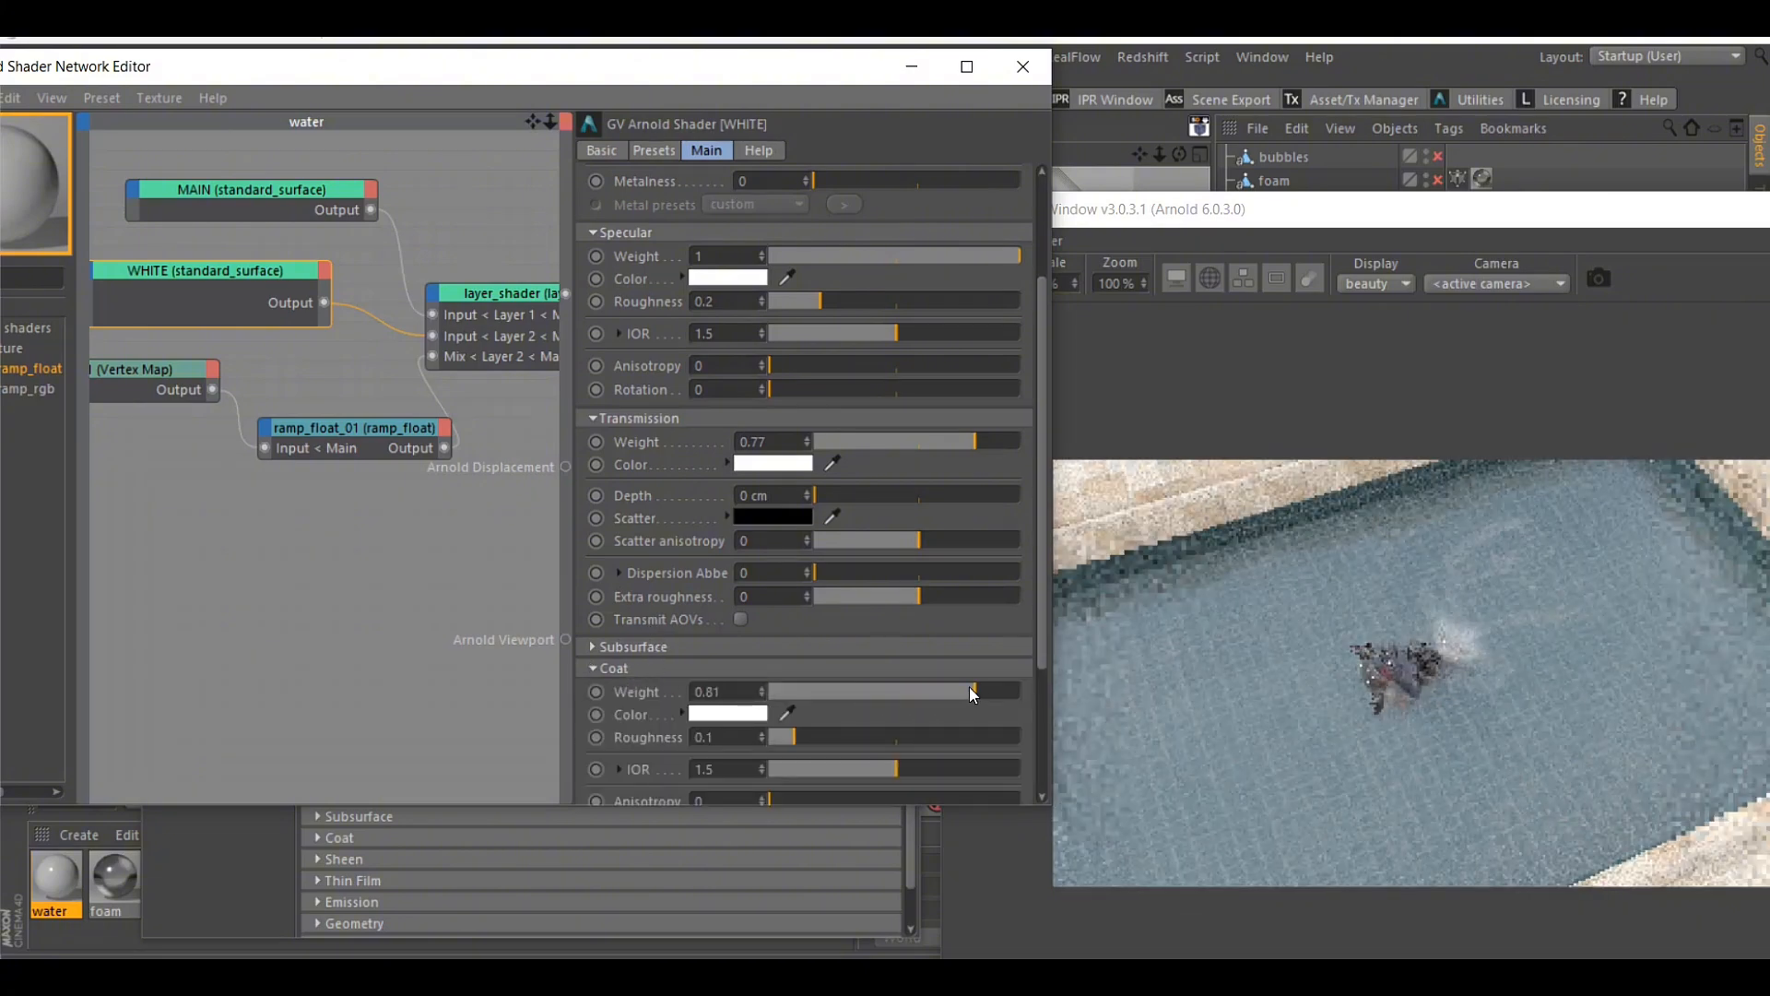
{"action": "left_click", "coordinate": [1558, 697]}
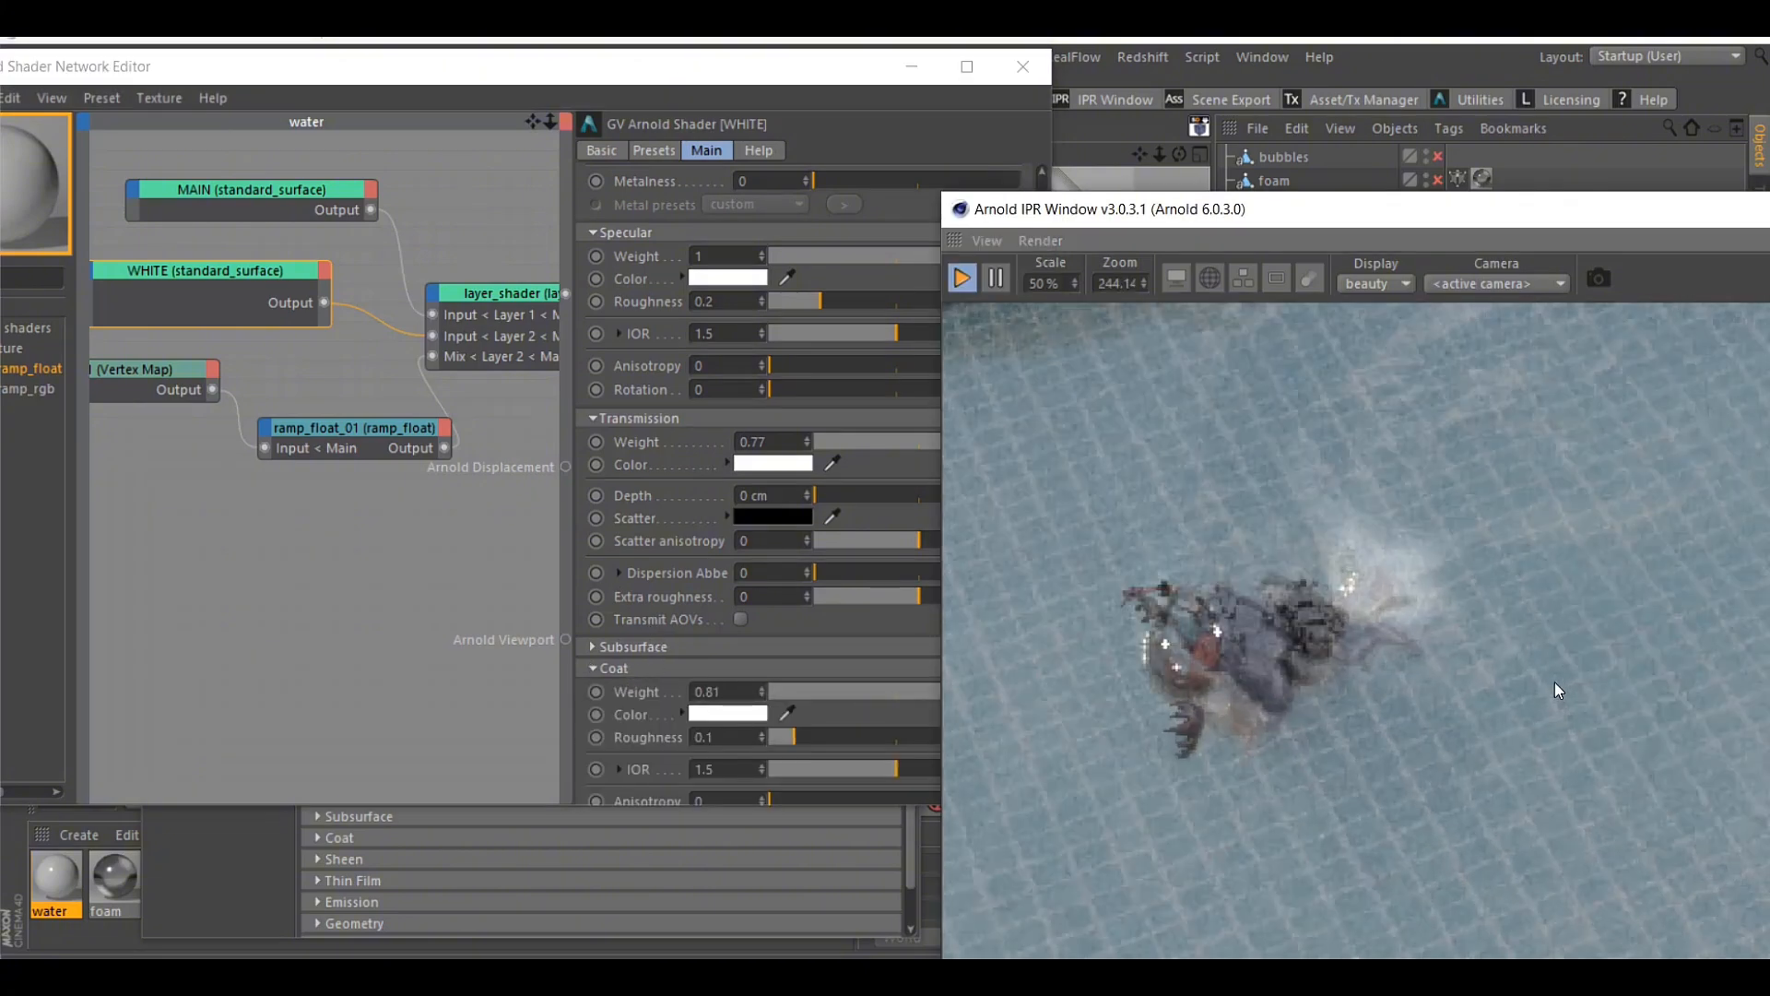
{"action": "scroll", "coordinate": [1554, 684], "scroll_direction": "down", "scroll_amount": 2}
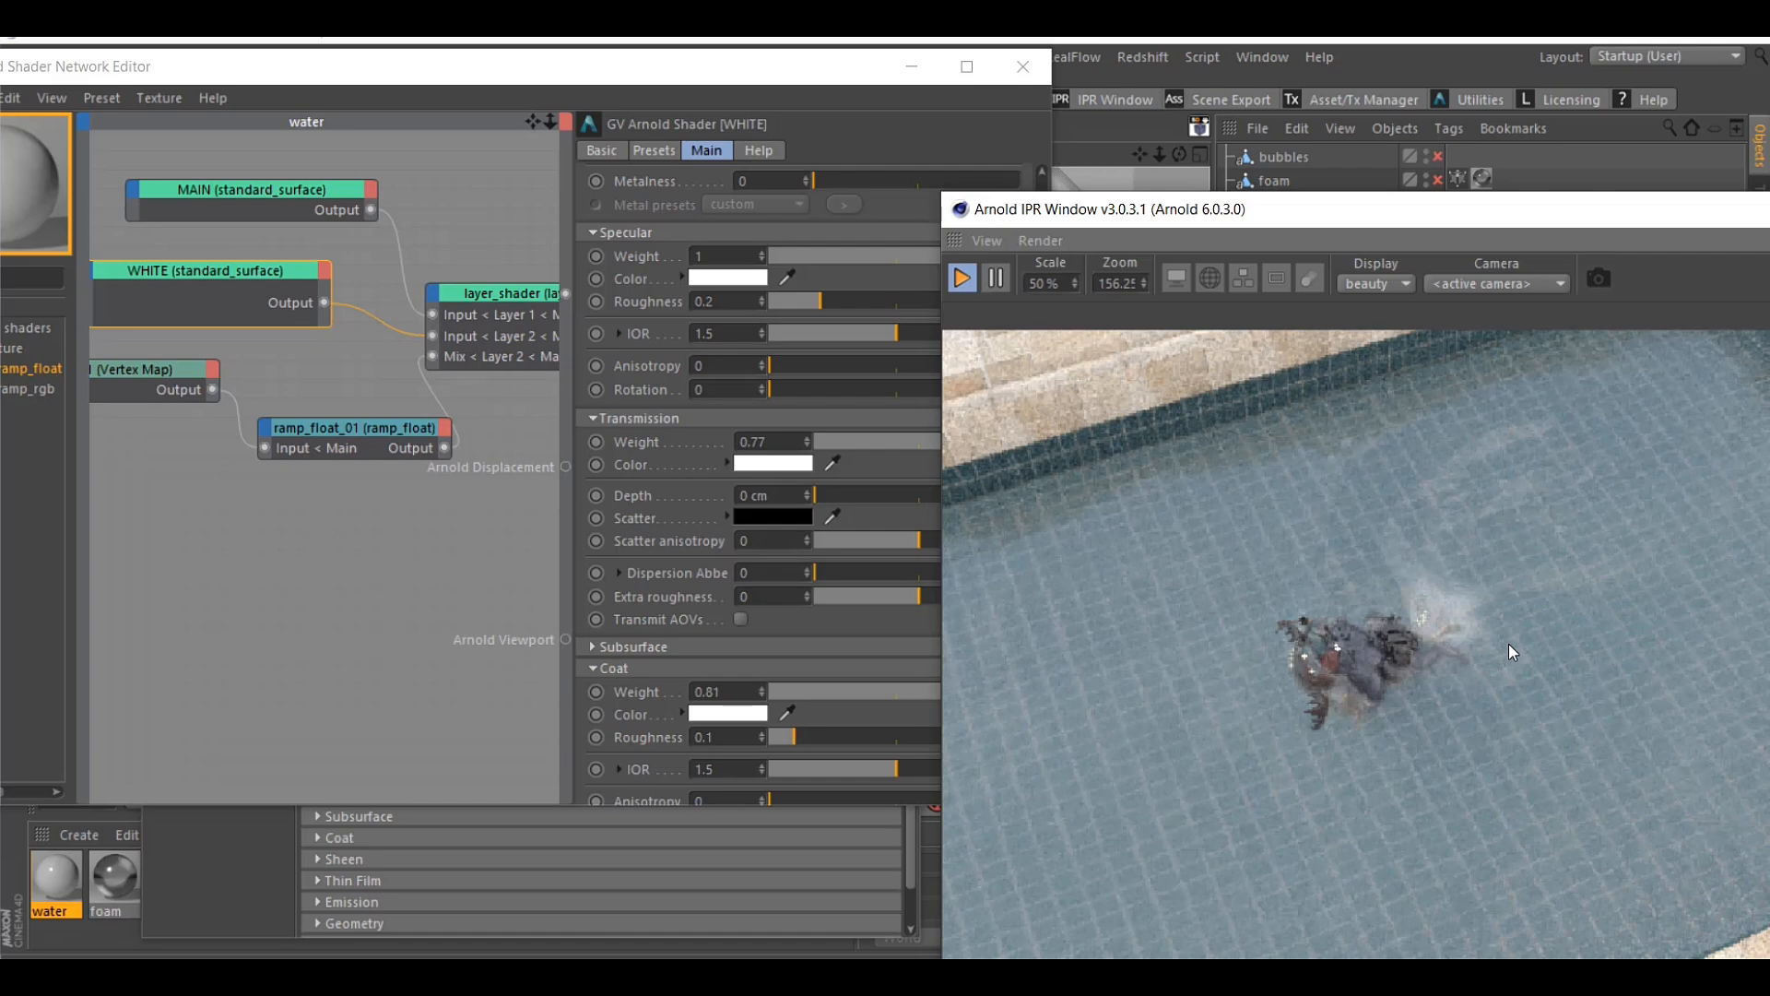
Adjust the WHITE surface's coat weight, set its transmission weight to 0.69, and close the network editor
{"action": "left_click_drag", "start_coordinate": [823, 693], "coordinate": [922, 694]}
{"action": "scroll", "coordinate": [688, 440], "scroll_direction": "up", "scroll_amount": 3}
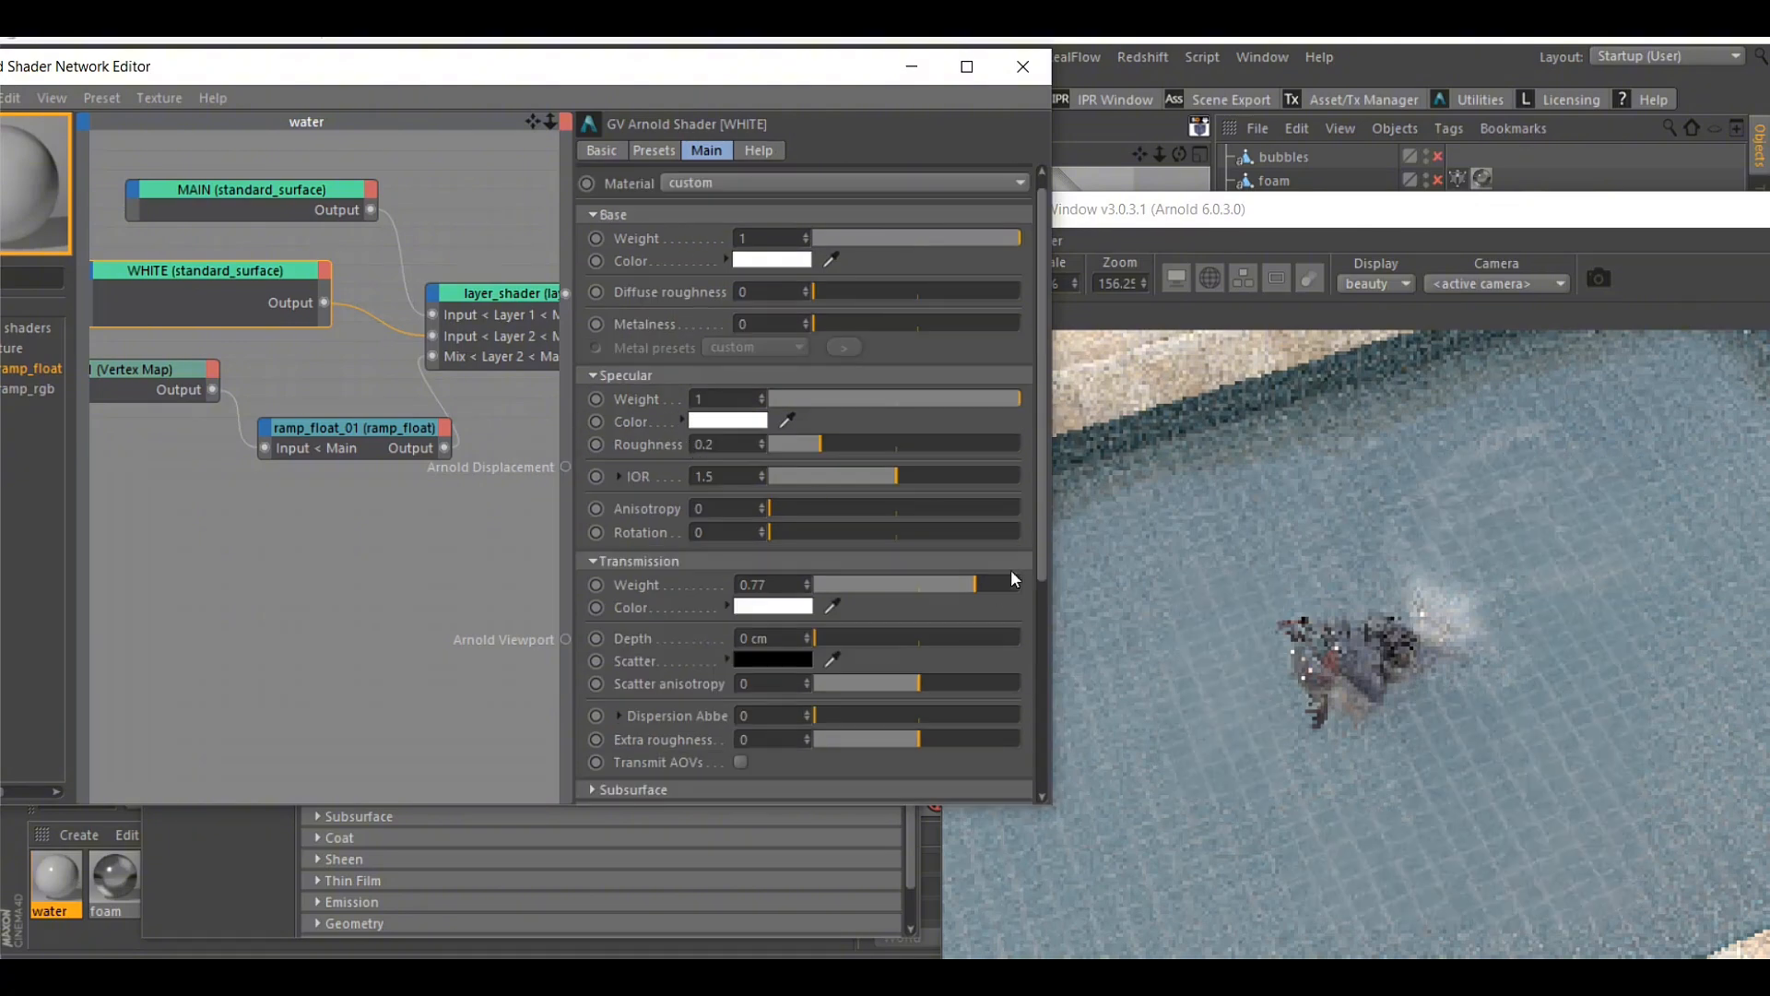
{"action": "mouse_move", "coordinate": [994, 590]}
{"action": "left_mouse_down"}
{"action": "mouse_move", "coordinate": [931, 578]}
{"action": "mouse_move", "coordinate": [966, 590]}
{"action": "left_mouse_up"}
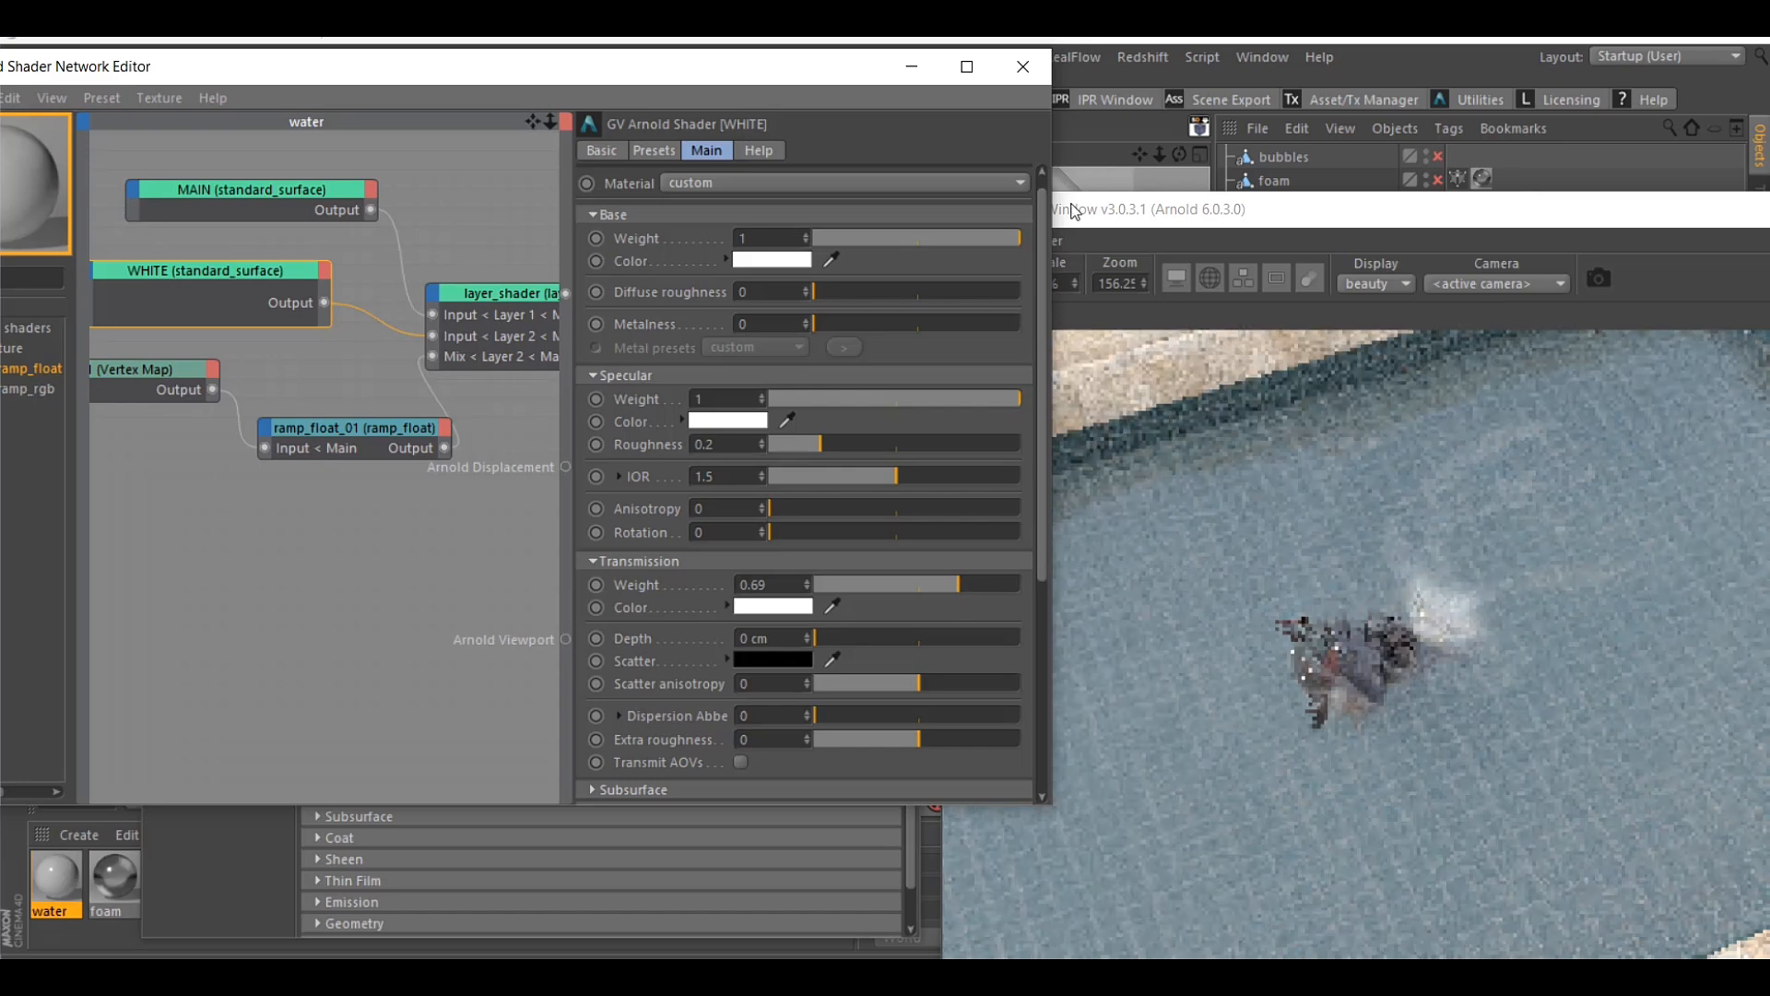
{"action": "left_click", "coordinate": [1023, 67]}
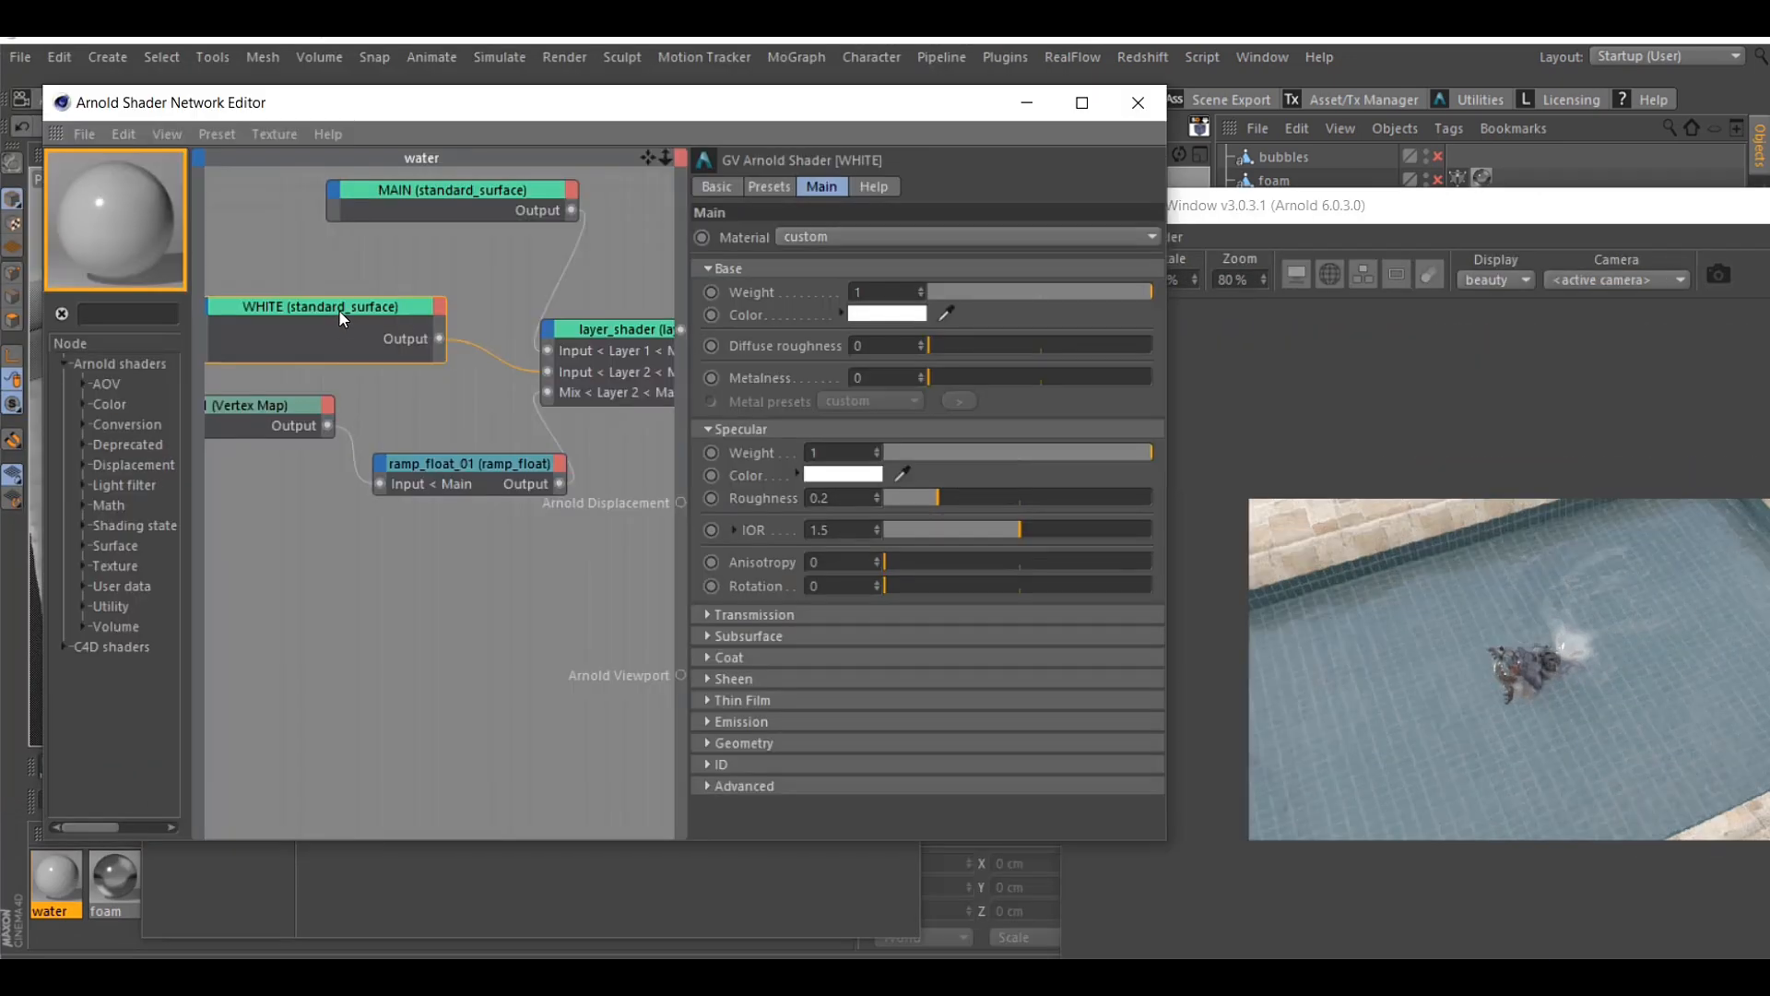
Duplicate the WHITE standard_surface node in the water network and rename the copy WHITE 2
{"action": "left_click_drag", "start_coordinate": [339, 308], "coordinate": [351, 538], "text": "ctrl"}
{"action": "left_click", "coordinate": [719, 187]}
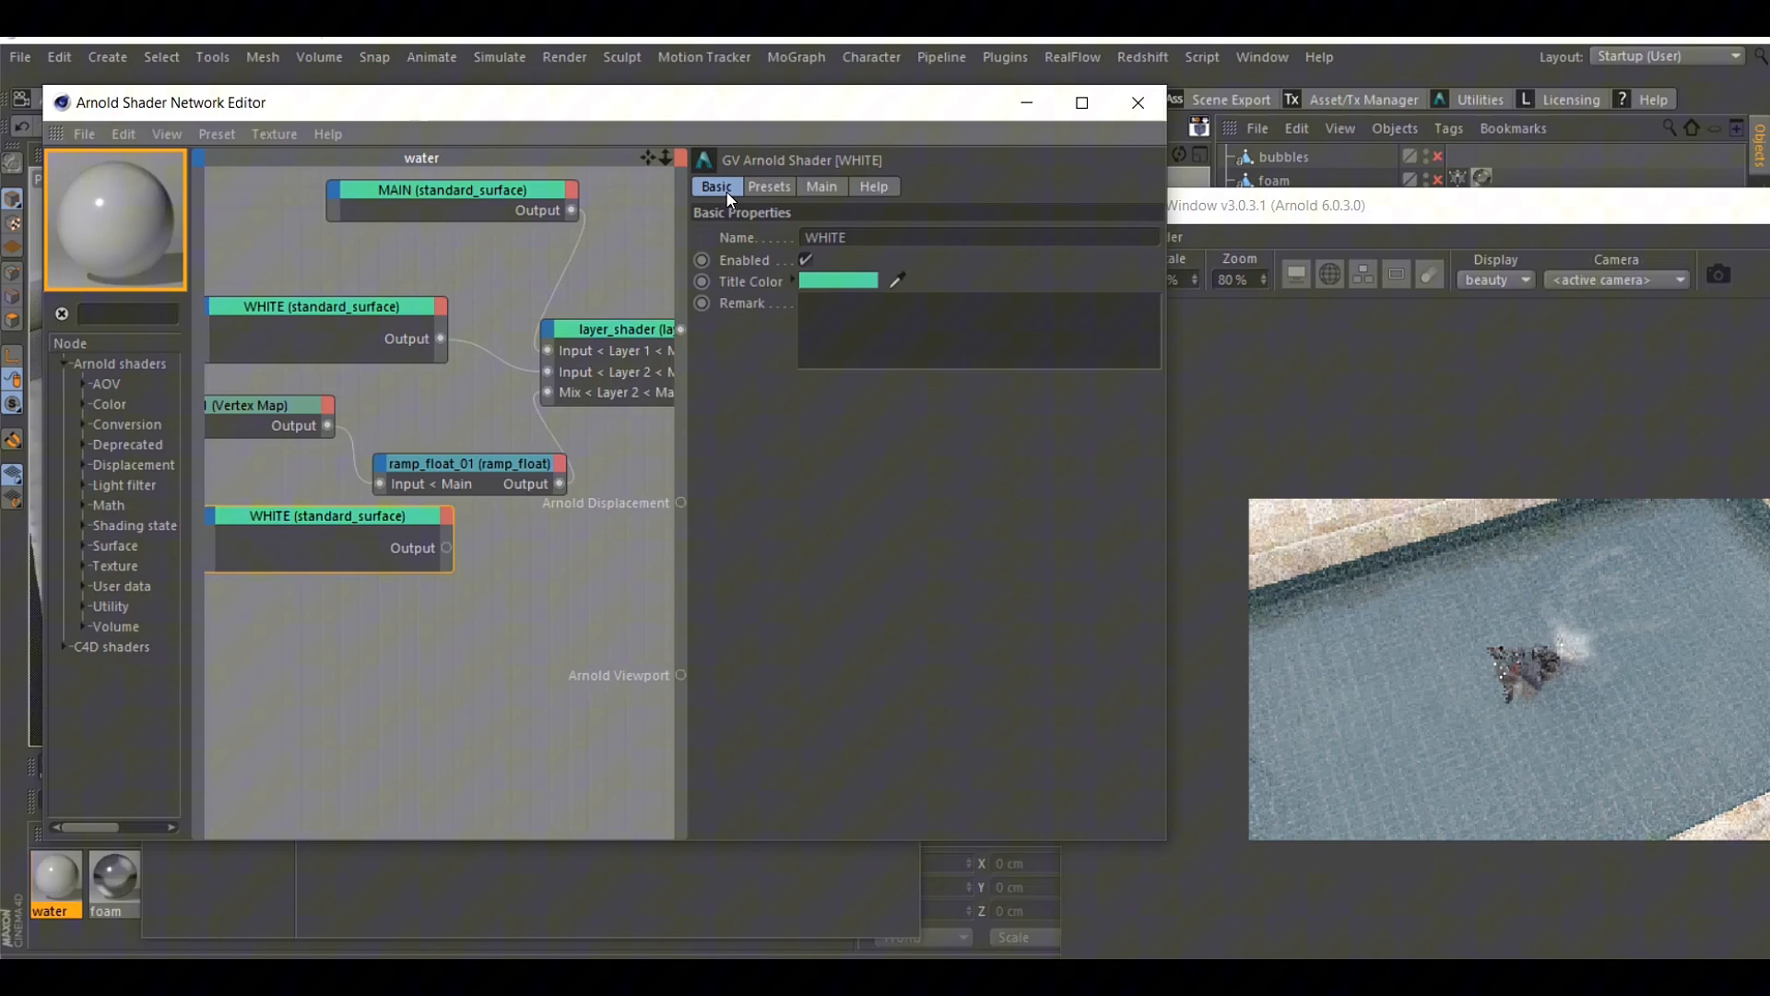
{"action": "left_click", "coordinate": [880, 236]}
{"action": "type", "text": "2"}
{"action": "key", "text": "Return"}
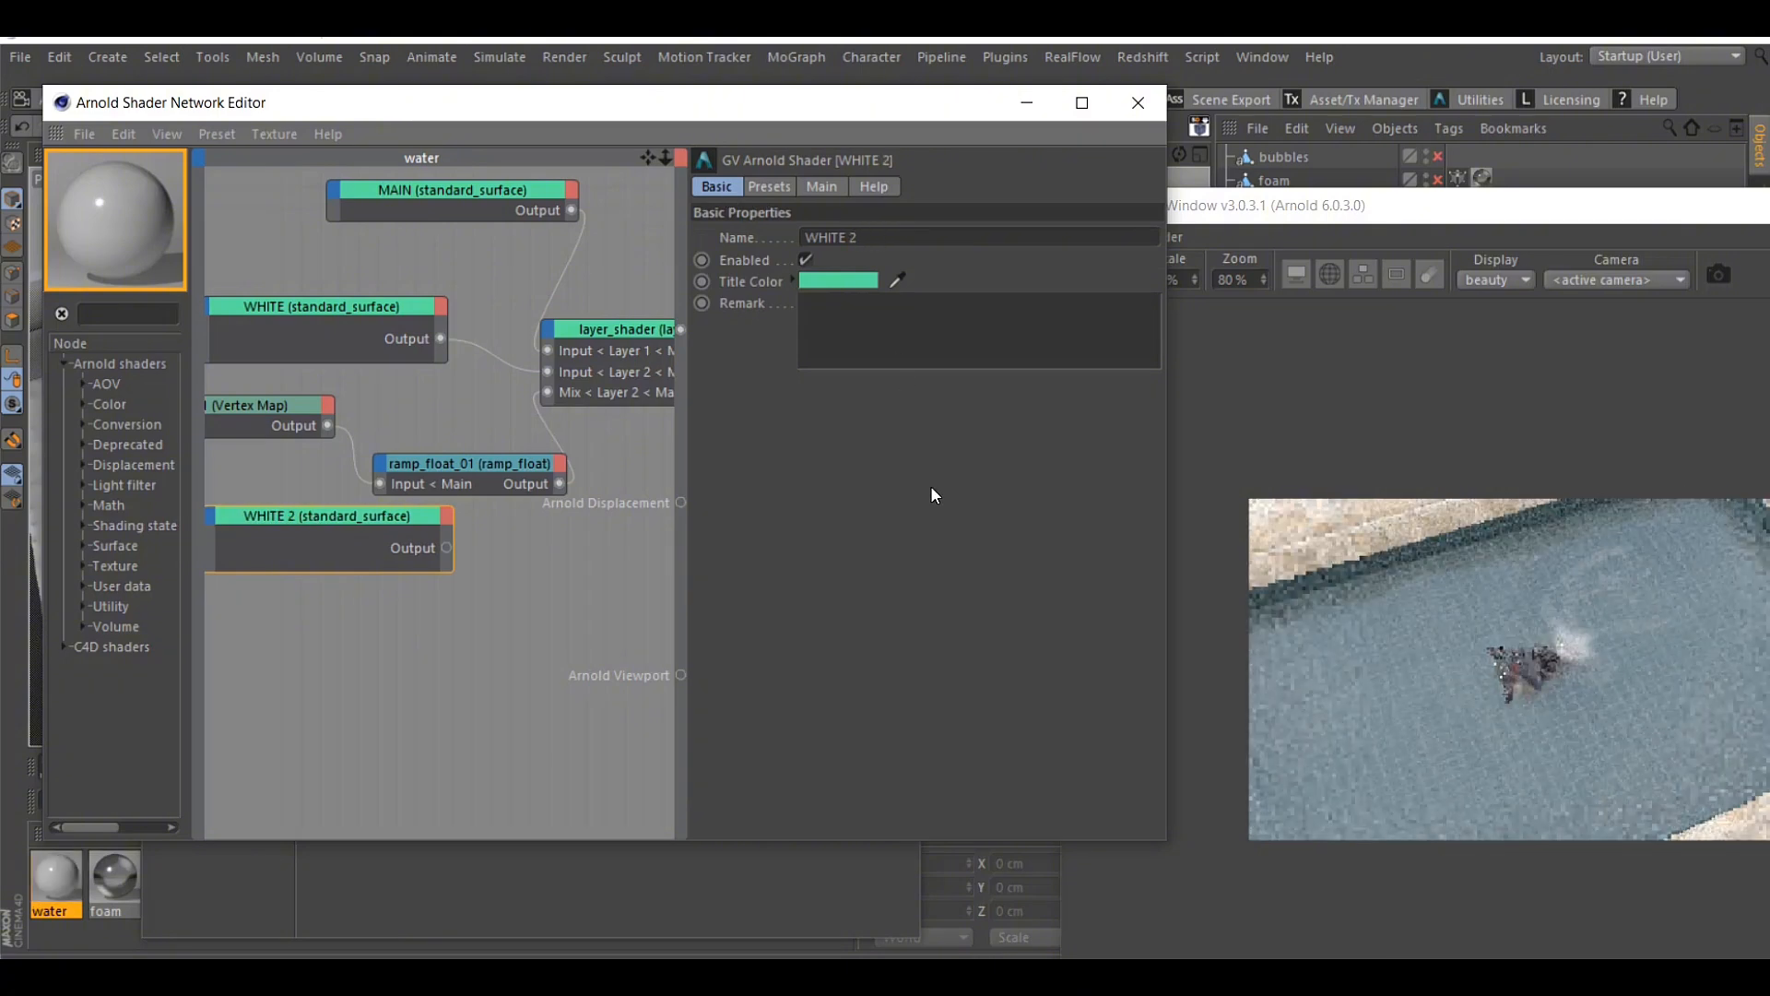
Duplicate the ramp_float_01 node, place the copy below the original, and rename the copy 2
{"action": "left_click", "coordinate": [450, 468]}
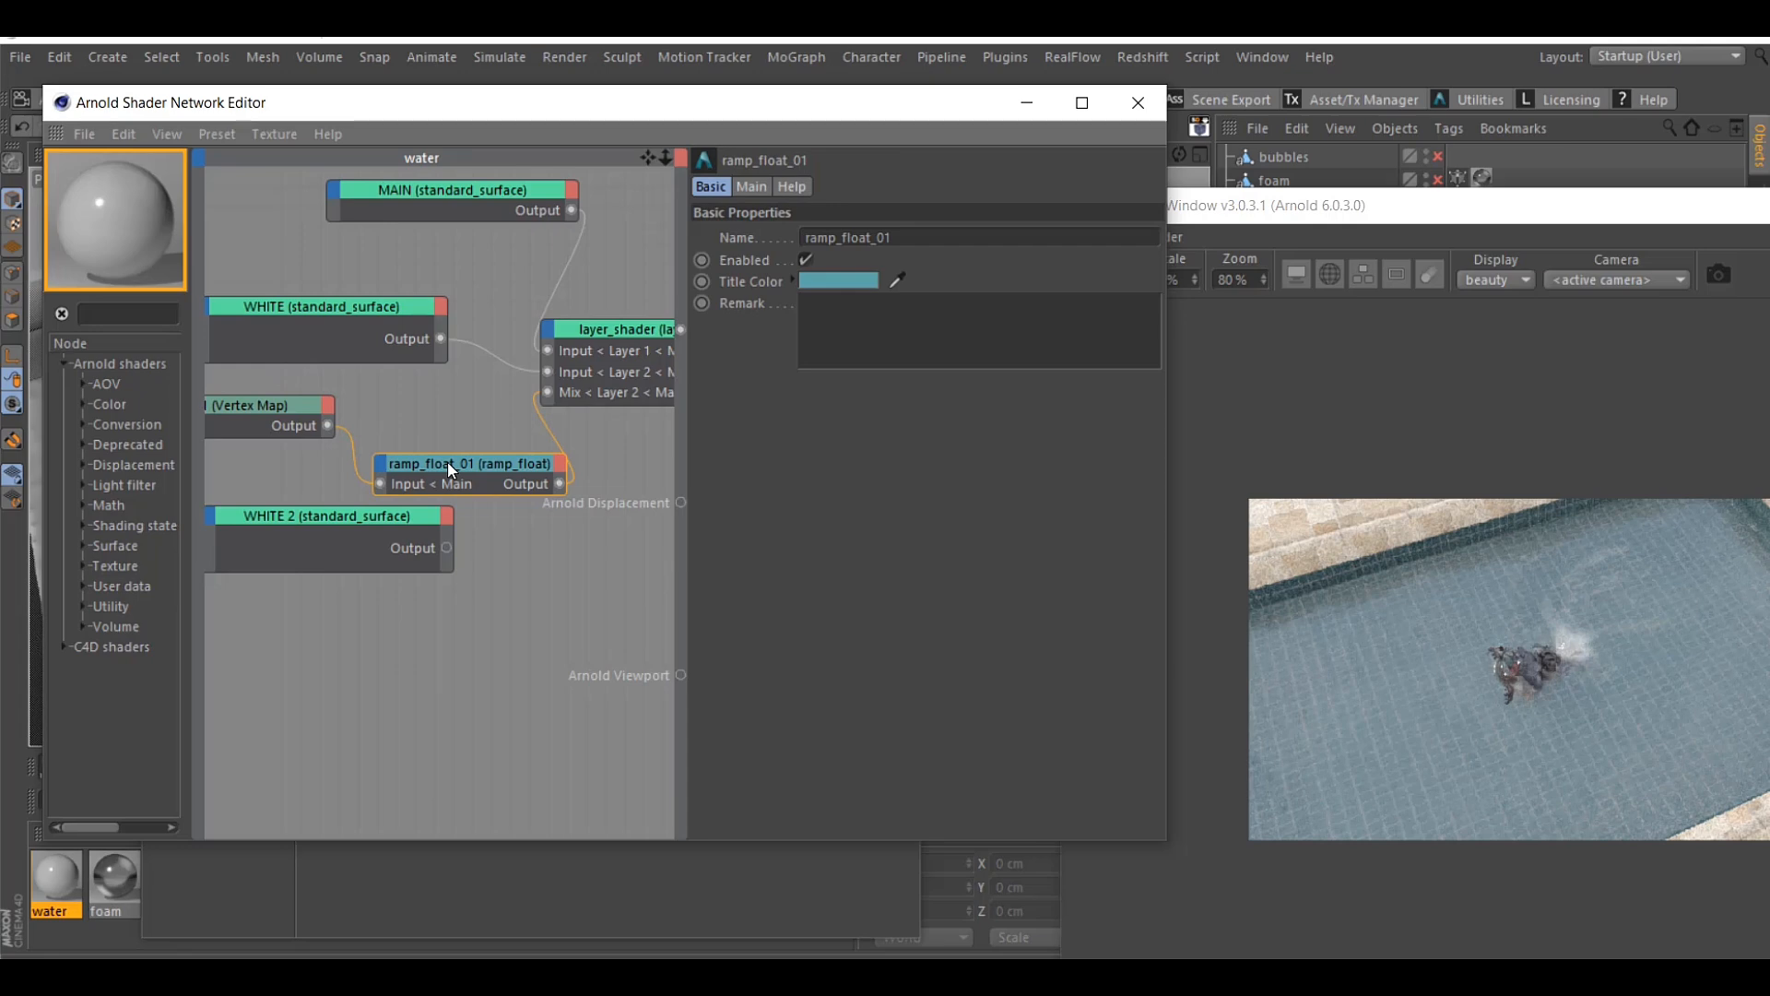
{"action": "left_click_drag", "start_coordinate": [450, 468], "coordinate": [452, 572], "text": "ctrl"}
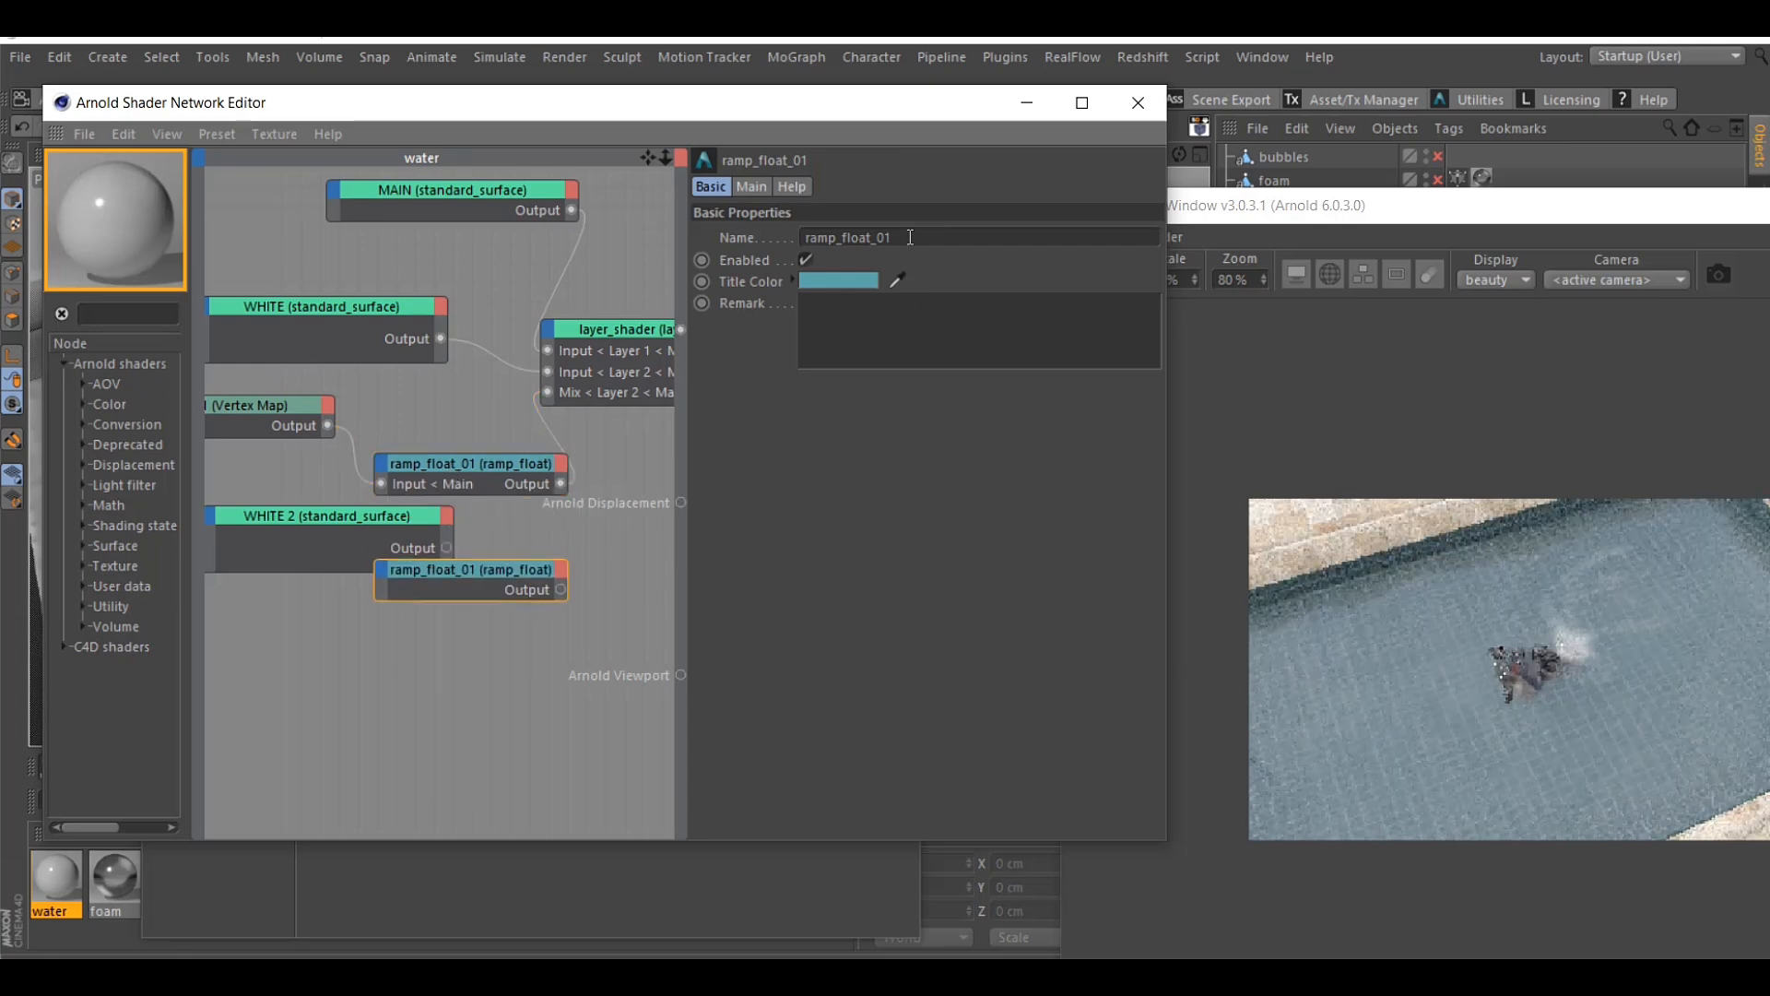
{"action": "left_click_drag", "start_coordinate": [910, 237], "coordinate": [739, 244]}
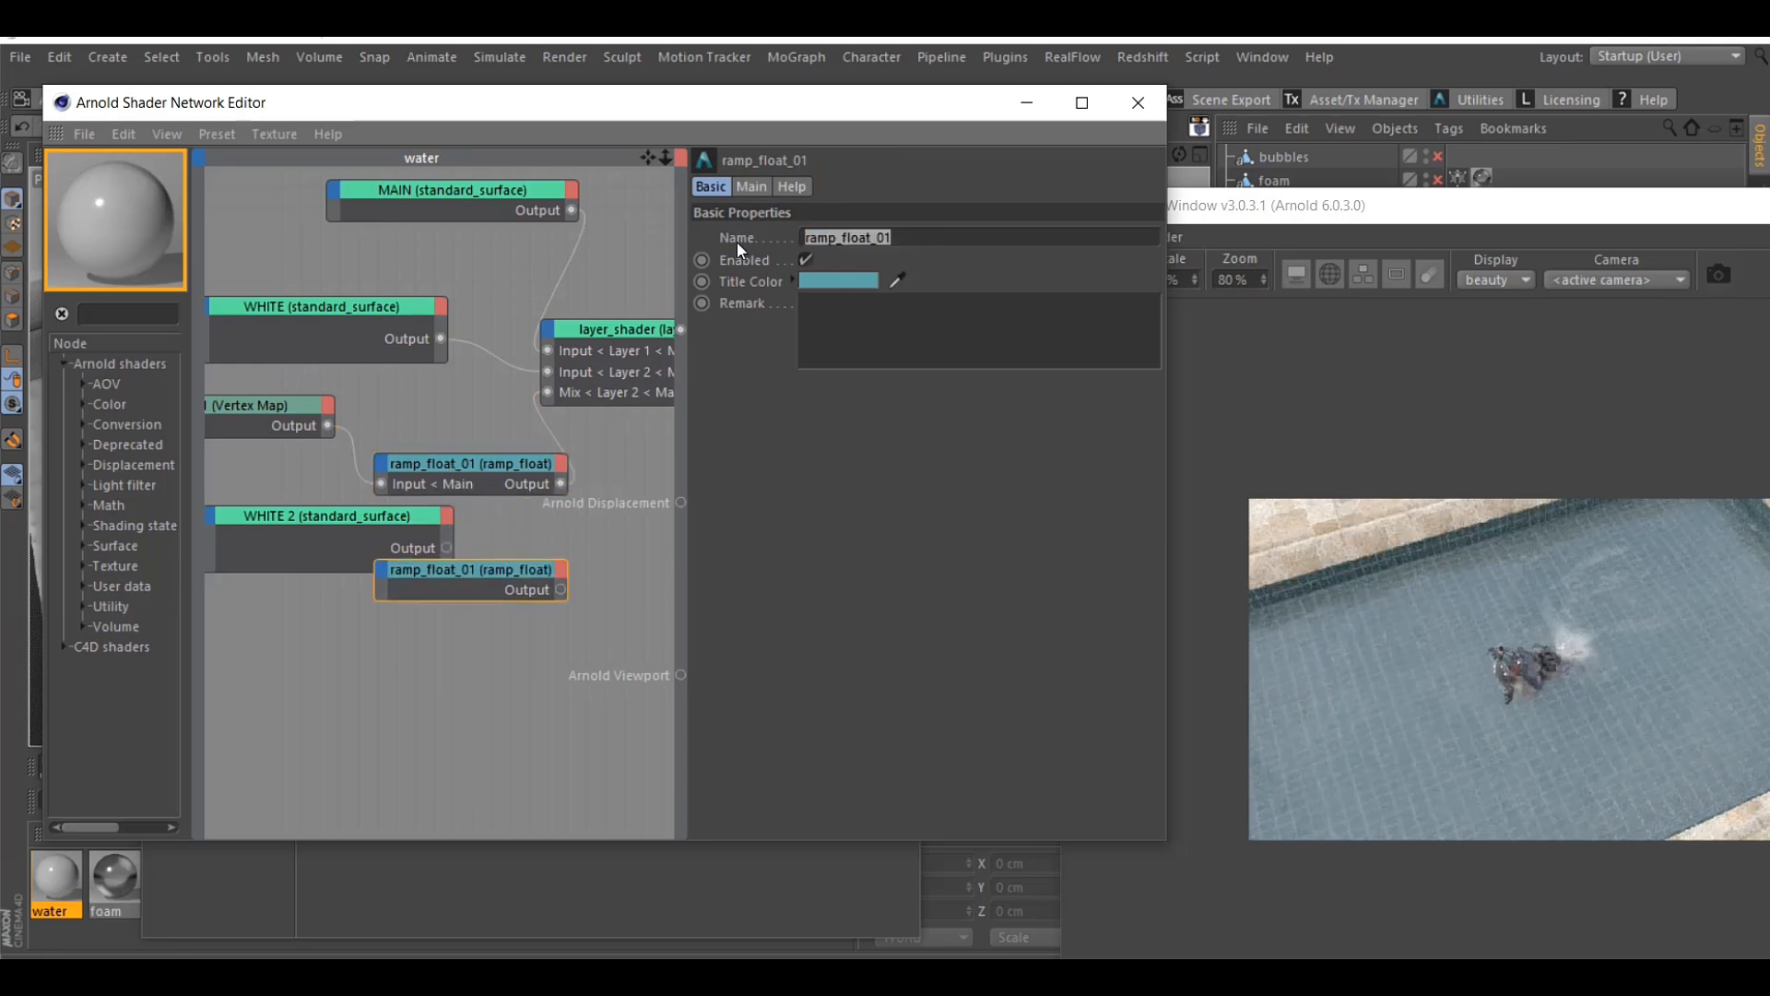
{"action": "type", "text": "2"}
{"action": "key", "text": "Return"}
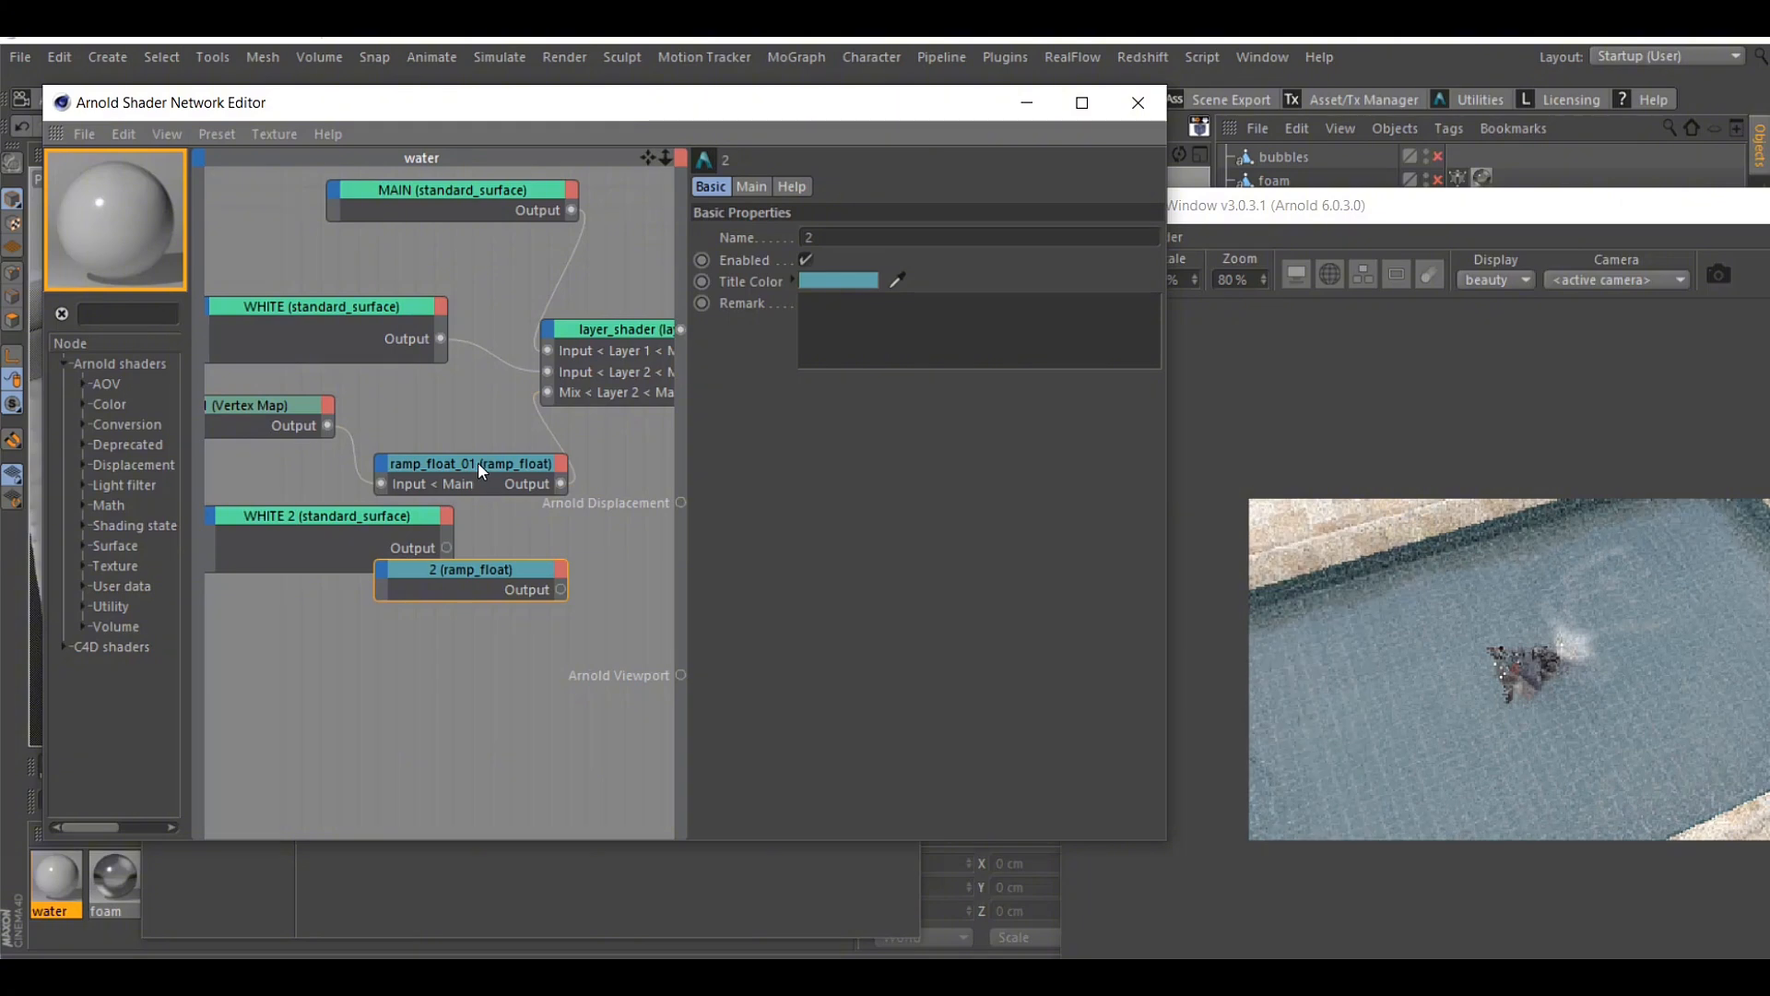
Rename the original ramp_float node, which feeds the layer 2 mix, as 1
{"action": "left_click", "coordinate": [478, 462]}
{"action": "left_click_drag", "start_coordinate": [899, 238], "coordinate": [793, 240]}
{"action": "type", "text": "1"}
{"action": "key", "text": "Return"}
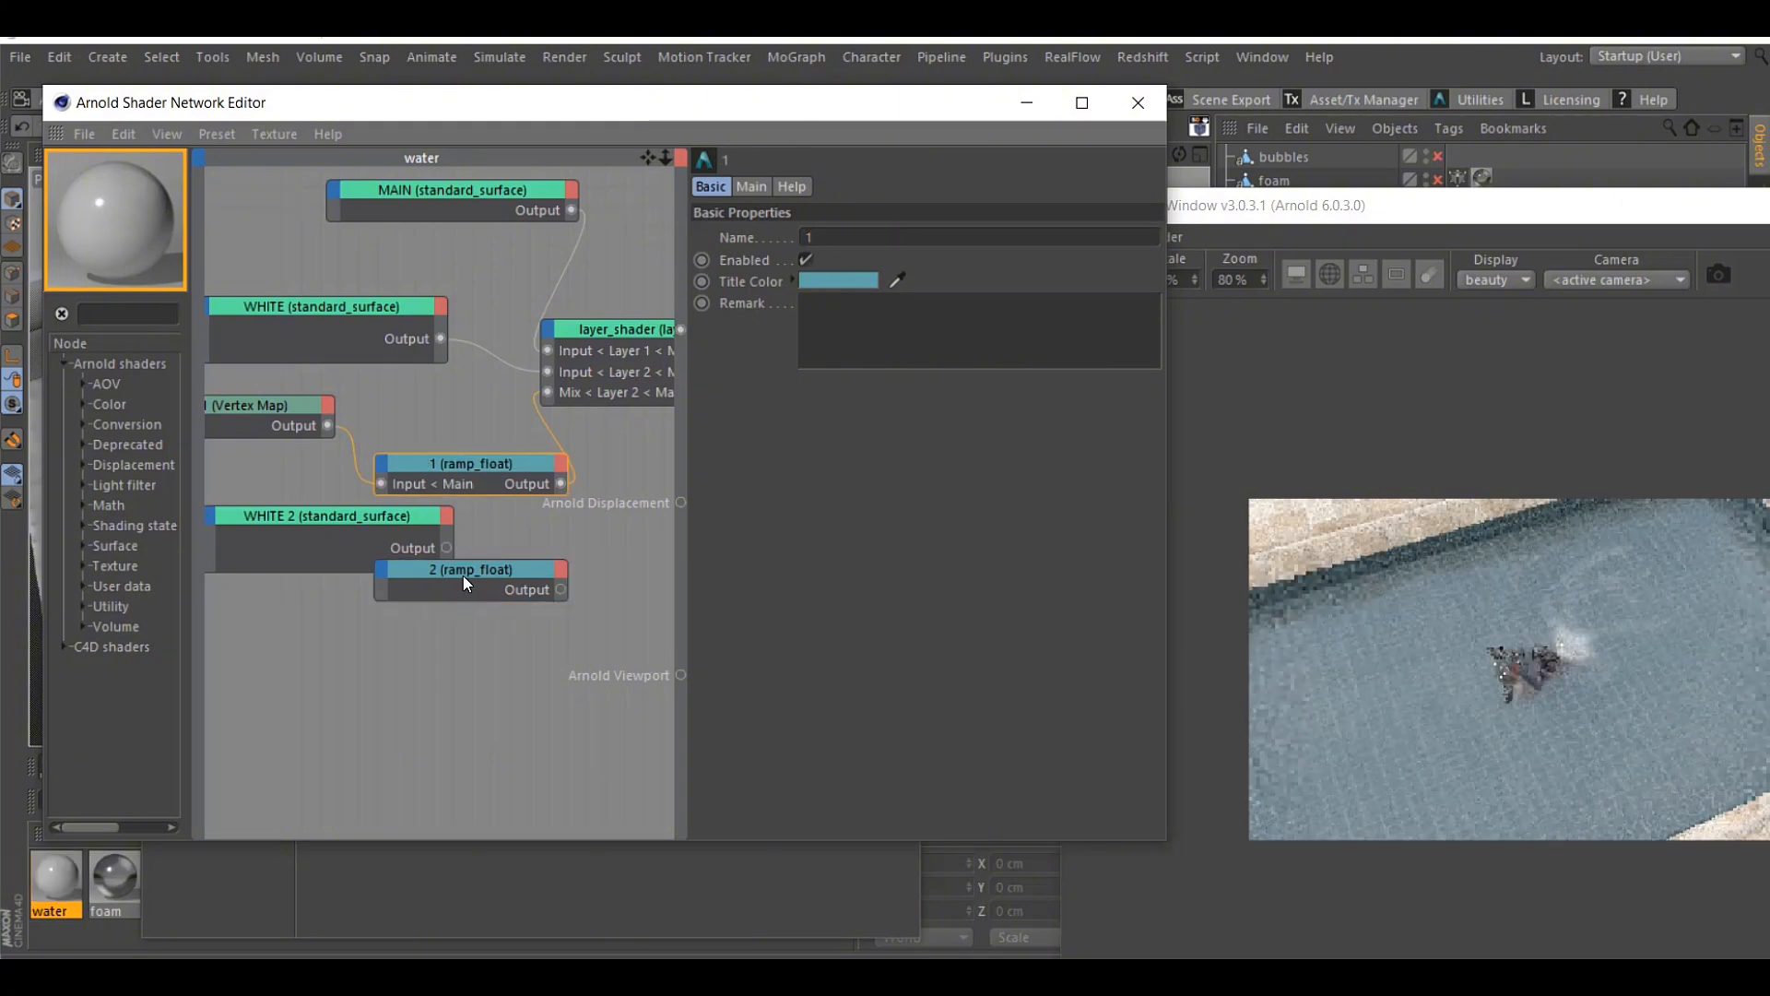
Move the 2 ramp_float node clear of WHITE 2, and duplicate the Vertex Map node as 2 in the empty space below
{"action": "left_click_drag", "start_coordinate": [465, 573], "coordinate": [565, 577]}
{"action": "left_click", "coordinate": [263, 406]}
{"action": "left_click_drag", "start_coordinate": [263, 406], "coordinate": [421, 706], "text": "ctrl"}
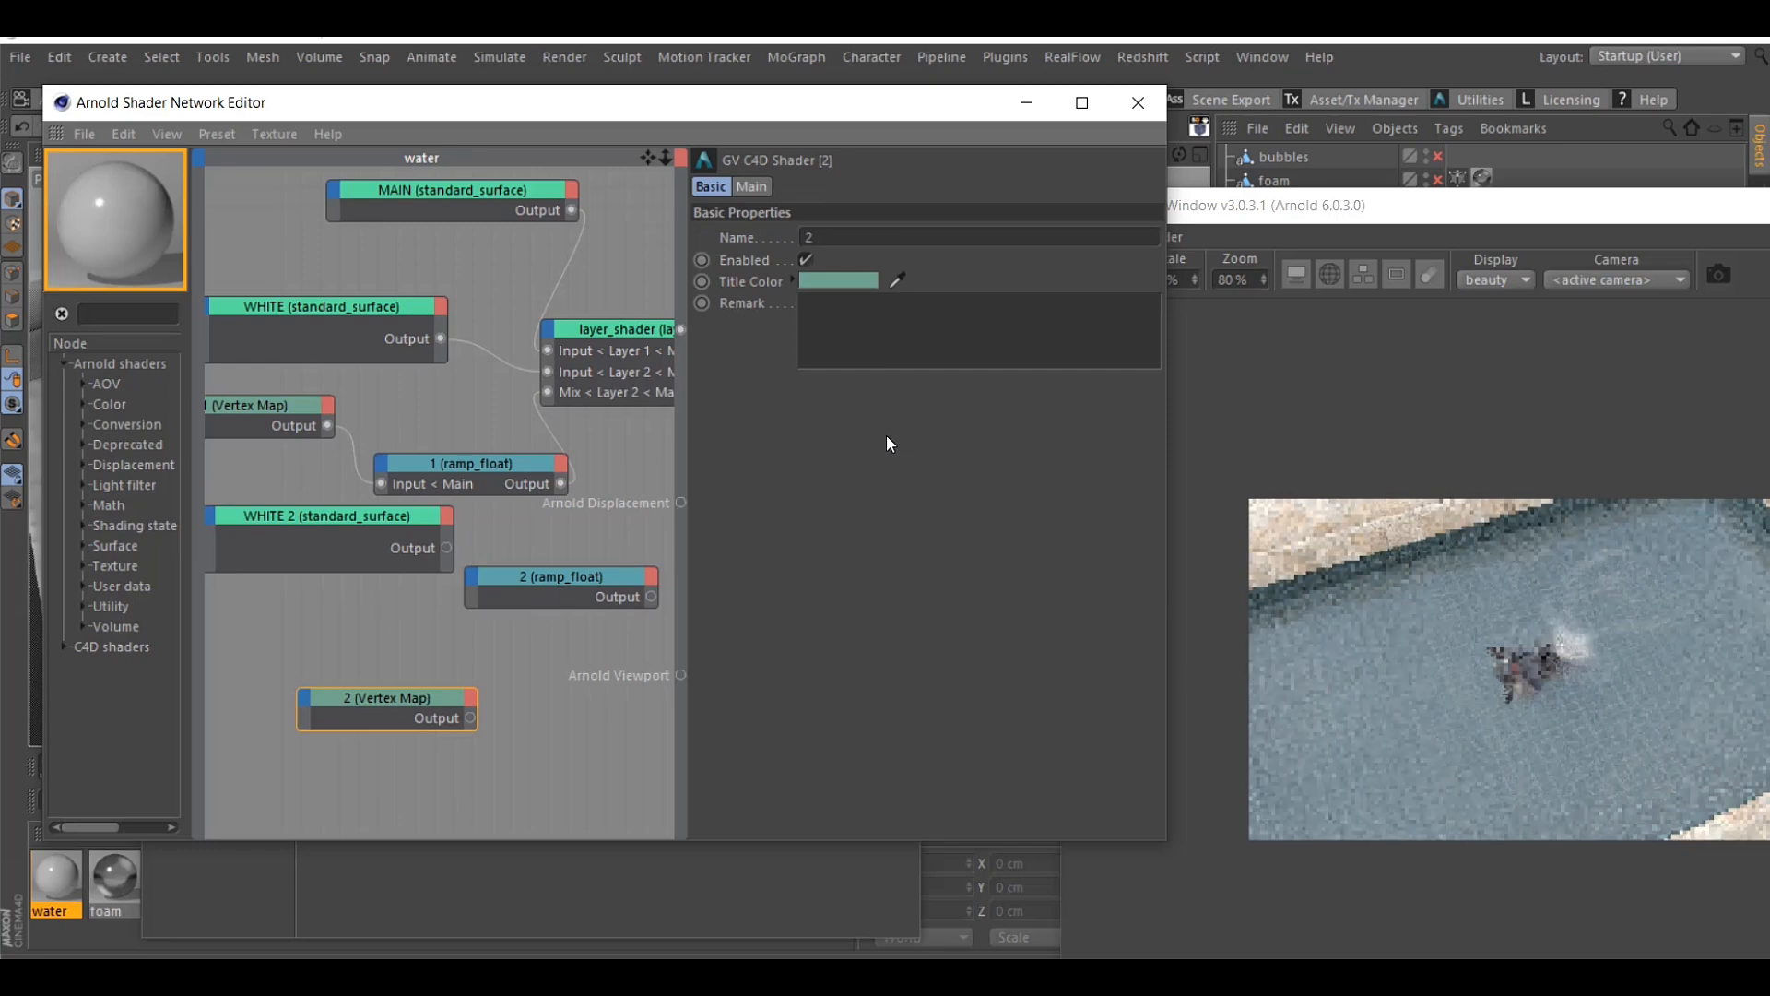
Assign the mesh's RF_Mesh_SpeedX vertex map tag to the 2 Vertex Map node, rearranging the windows to reach the tag
{"action": "left_click_drag", "start_coordinate": [754, 102], "coordinate": [782, 100]}
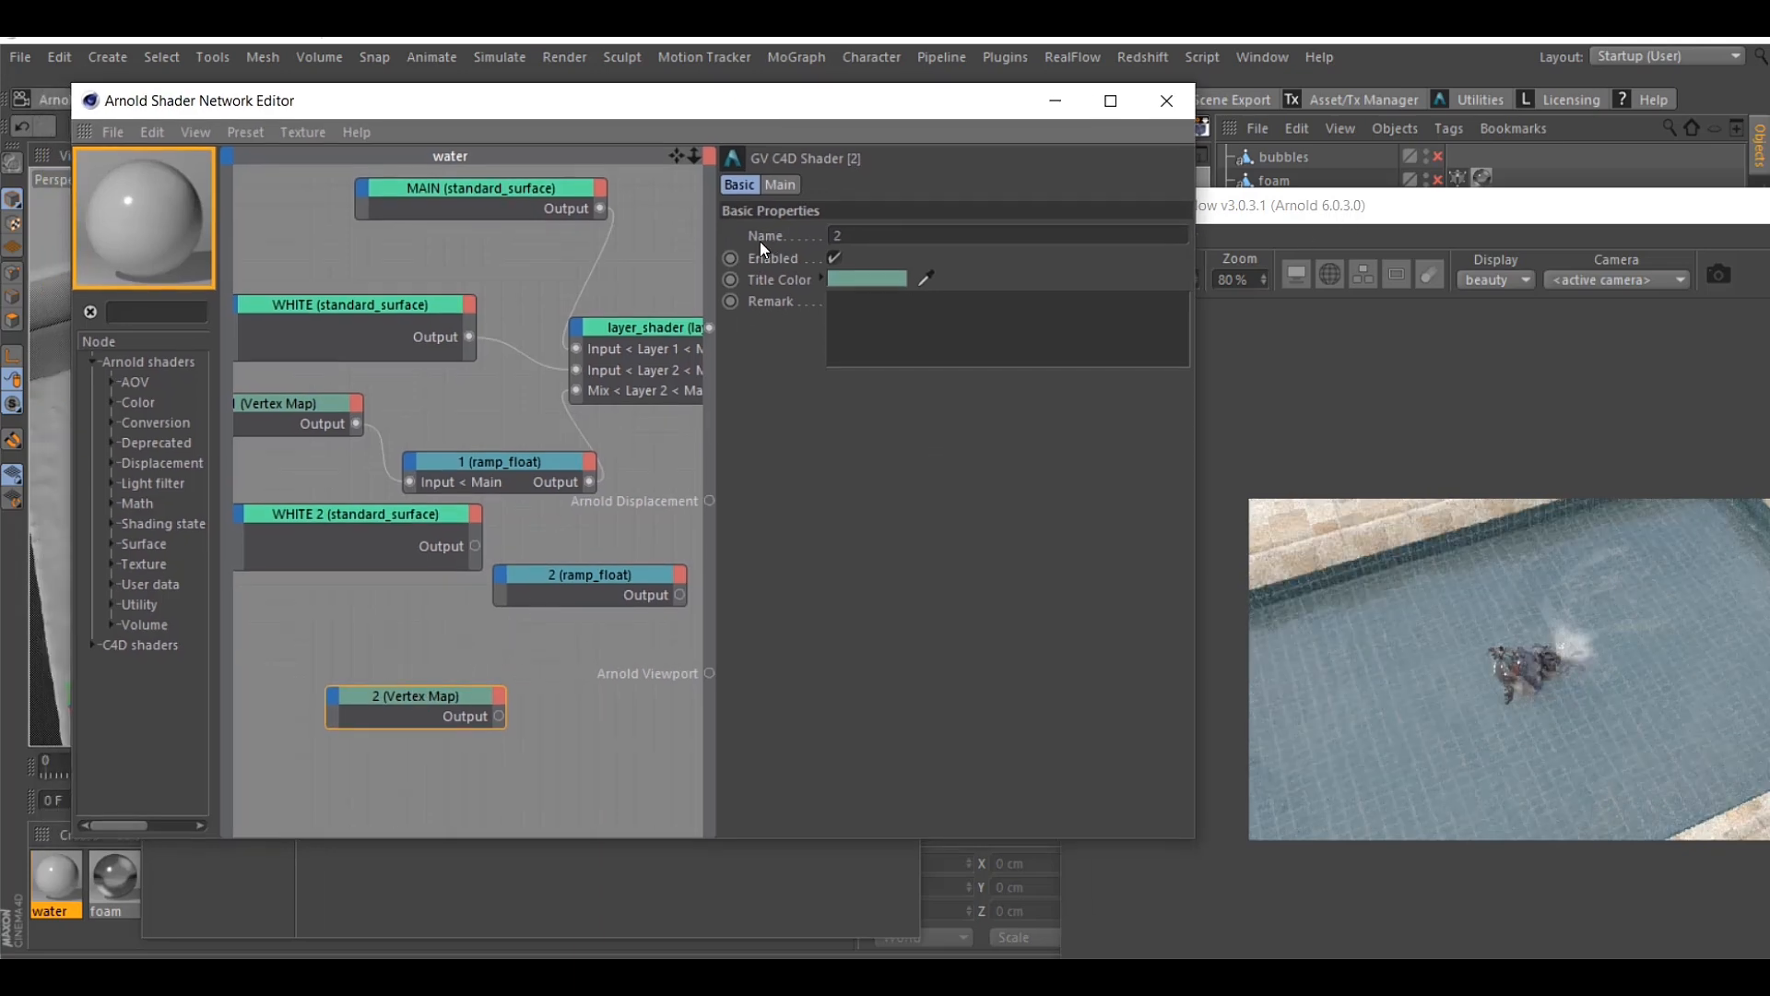
{"action": "left_click", "coordinate": [781, 186]}
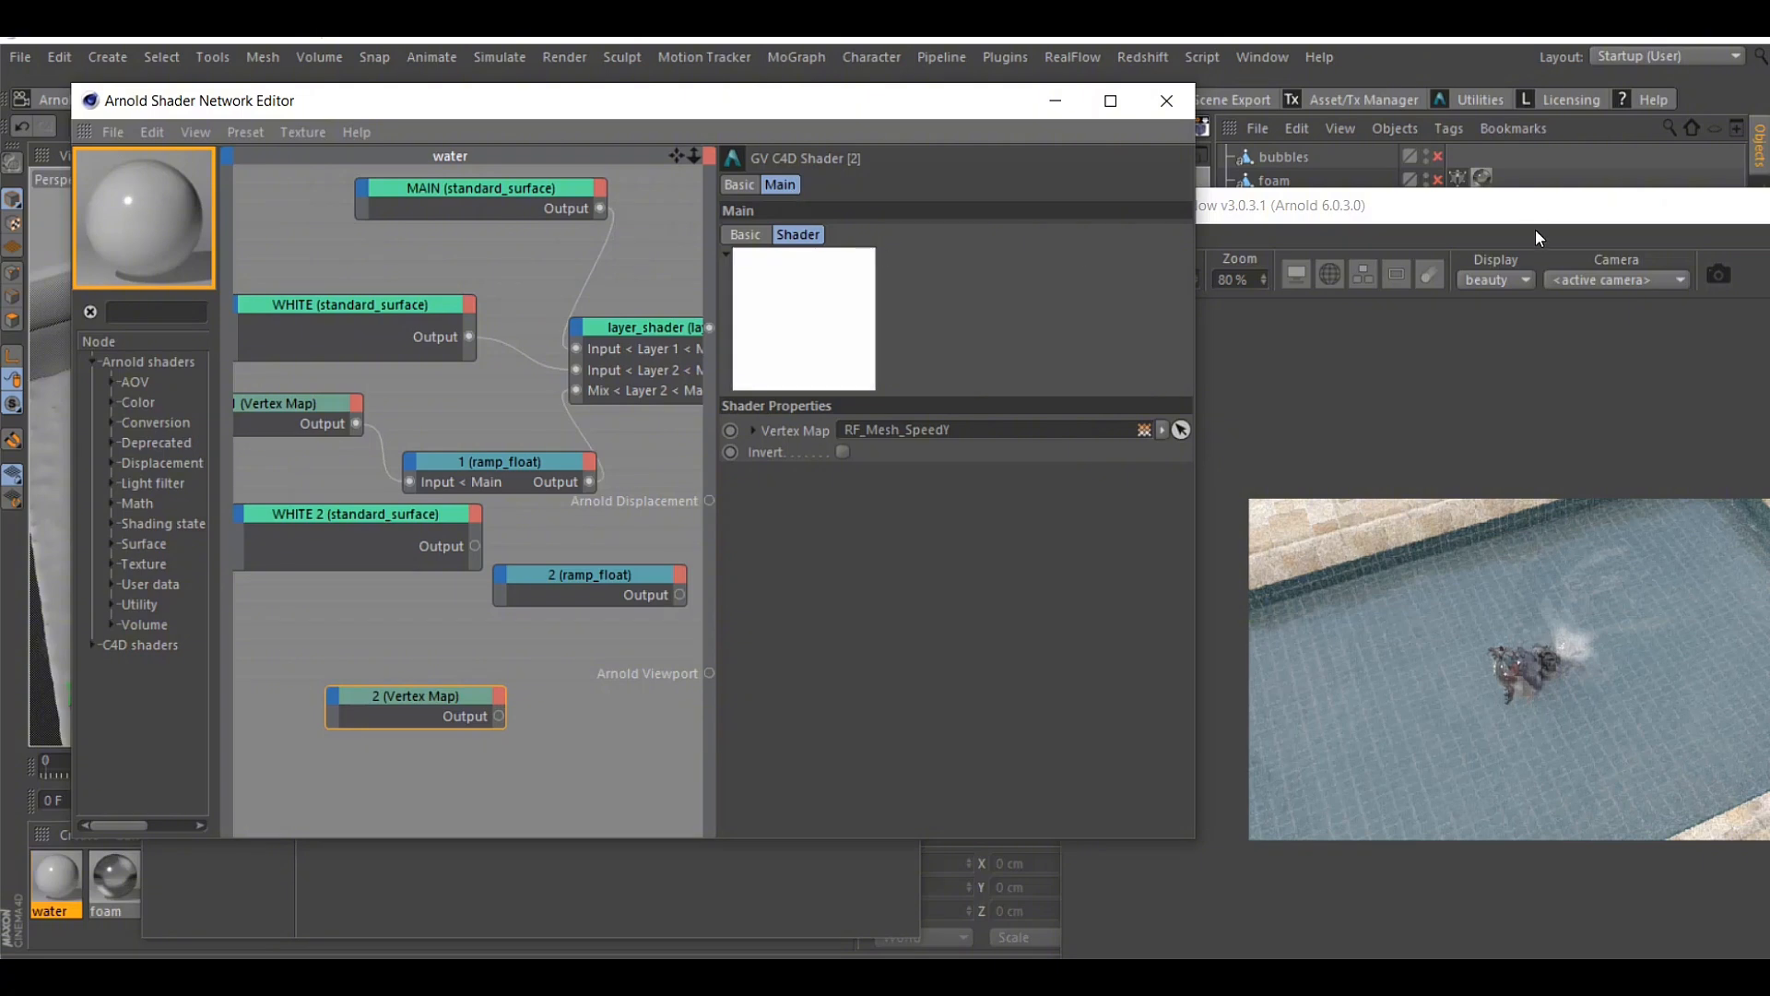
{"action": "left_click_drag", "start_coordinate": [1536, 221], "coordinate": [1558, 436]}
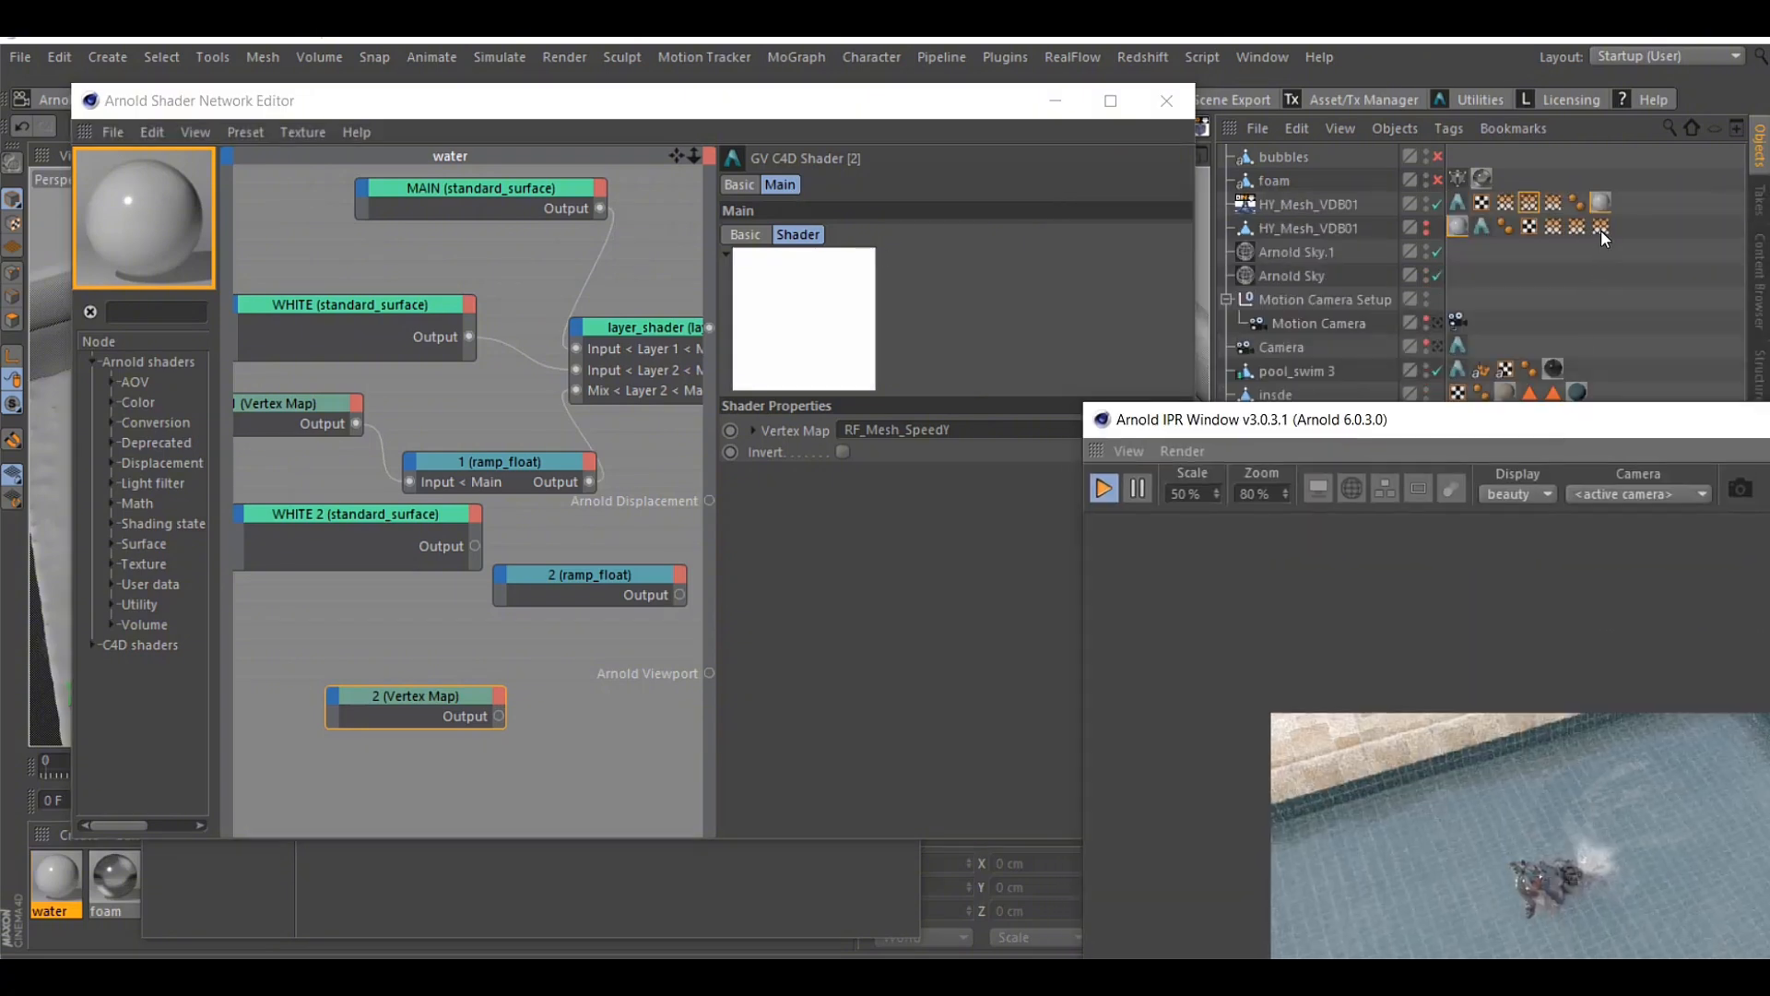
{"action": "left_click_drag", "start_coordinate": [1601, 230], "coordinate": [1000, 437]}
{"action": "left_click_drag", "start_coordinate": [1194, 429], "coordinate": [1177, 159]}
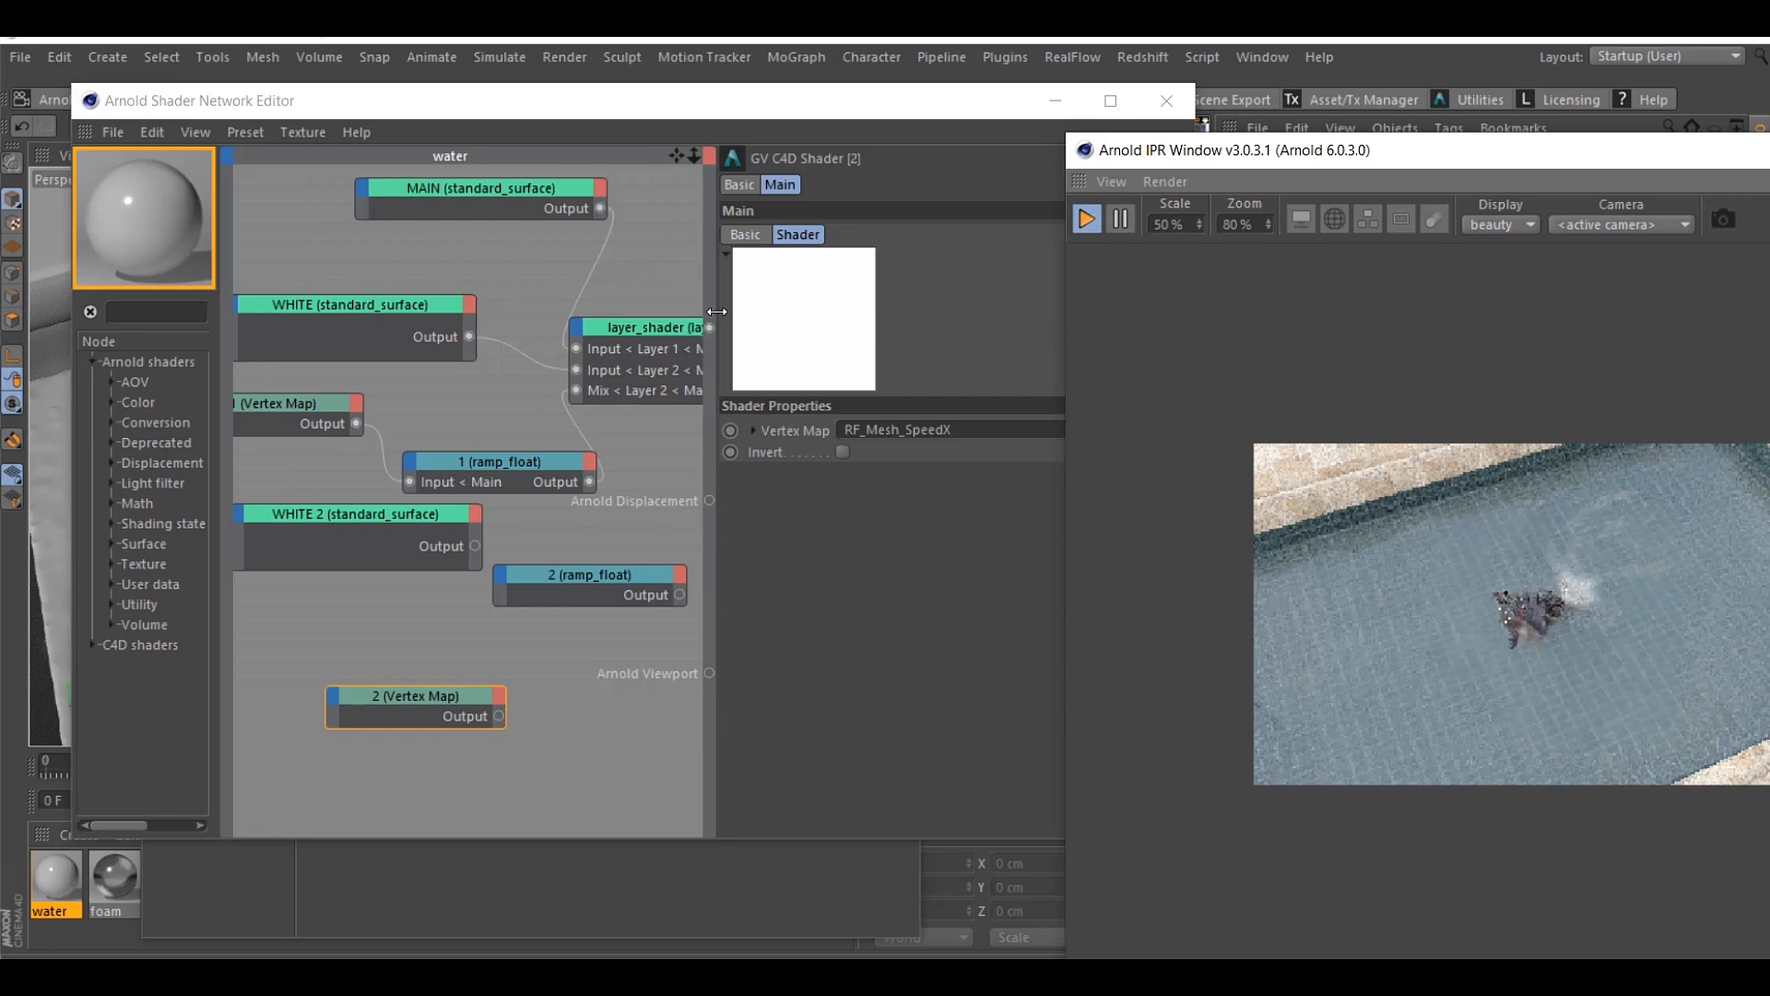
Widen the node graph and arrange the MAIN, WHITE, 1 Vertex Map and 1 ramp_float nodes compactly before layer_shader
{"action": "left_click_drag", "start_coordinate": [717, 312], "coordinate": [950, 312]}
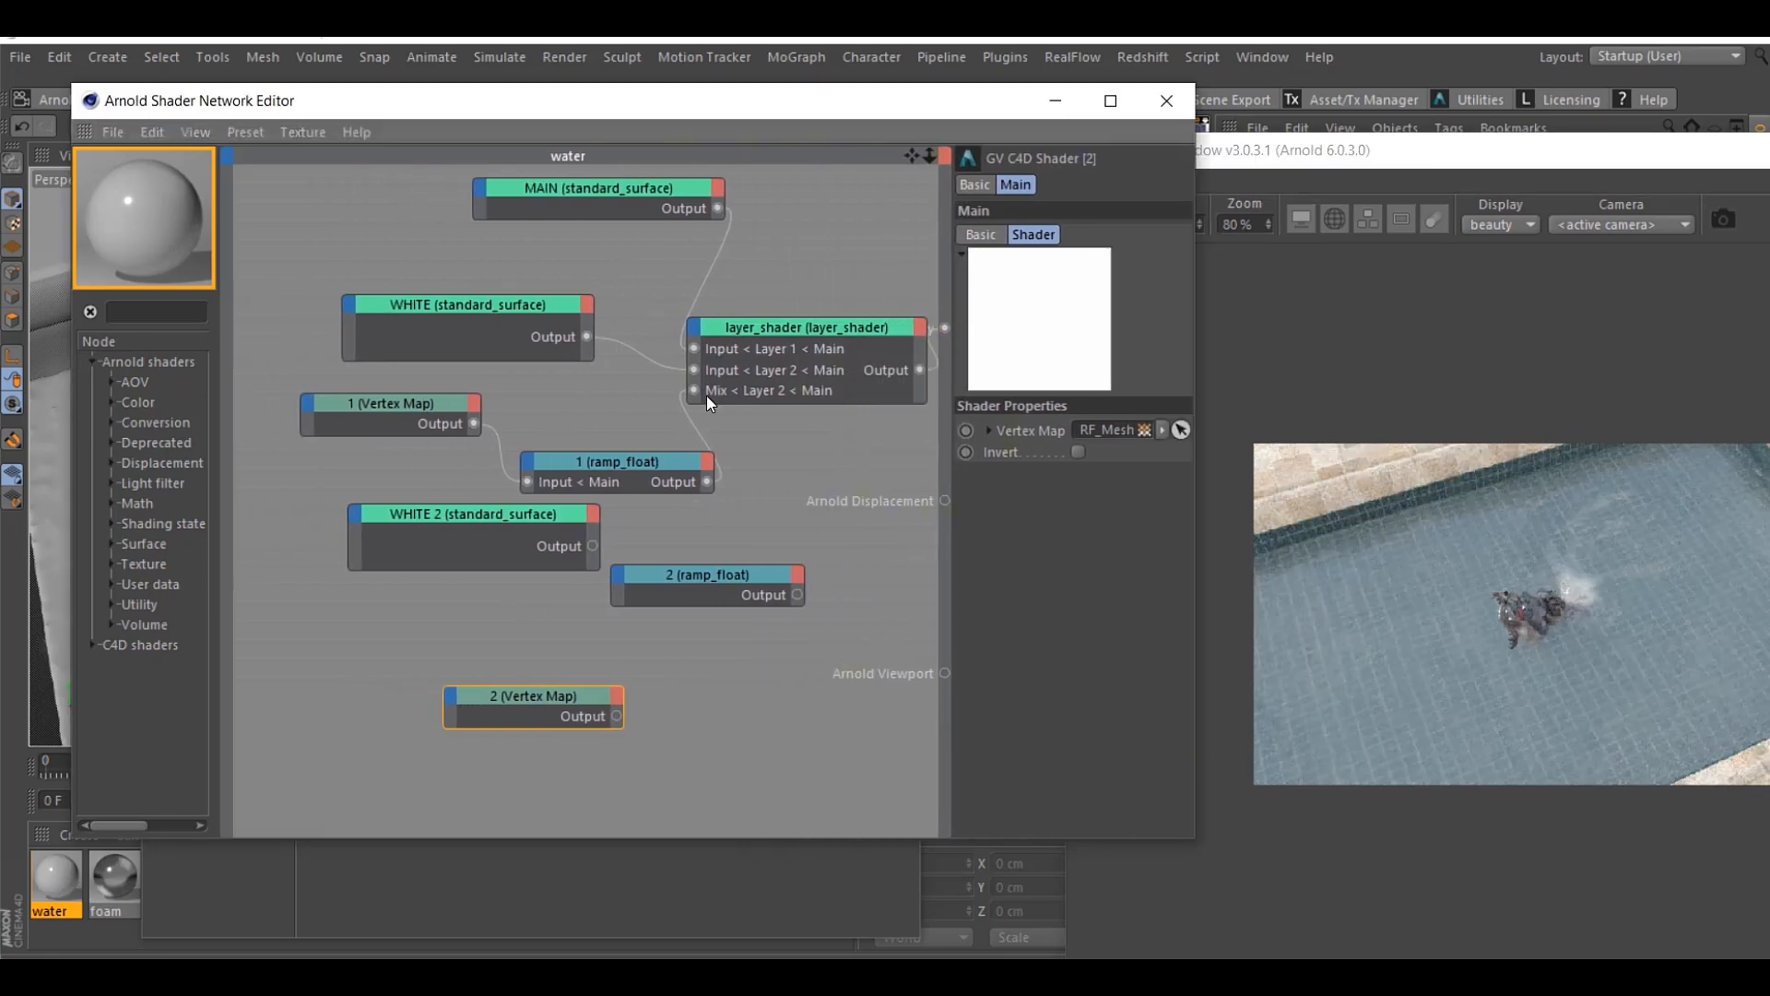
{"action": "left_click_drag", "start_coordinate": [533, 344], "coordinate": [528, 294]}
{"action": "left_click", "coordinate": [391, 402]}
{"action": "left_click_drag", "start_coordinate": [402, 385], "coordinate": [333, 330]}
{"action": "left_click_drag", "start_coordinate": [616, 466], "coordinate": [520, 360]}
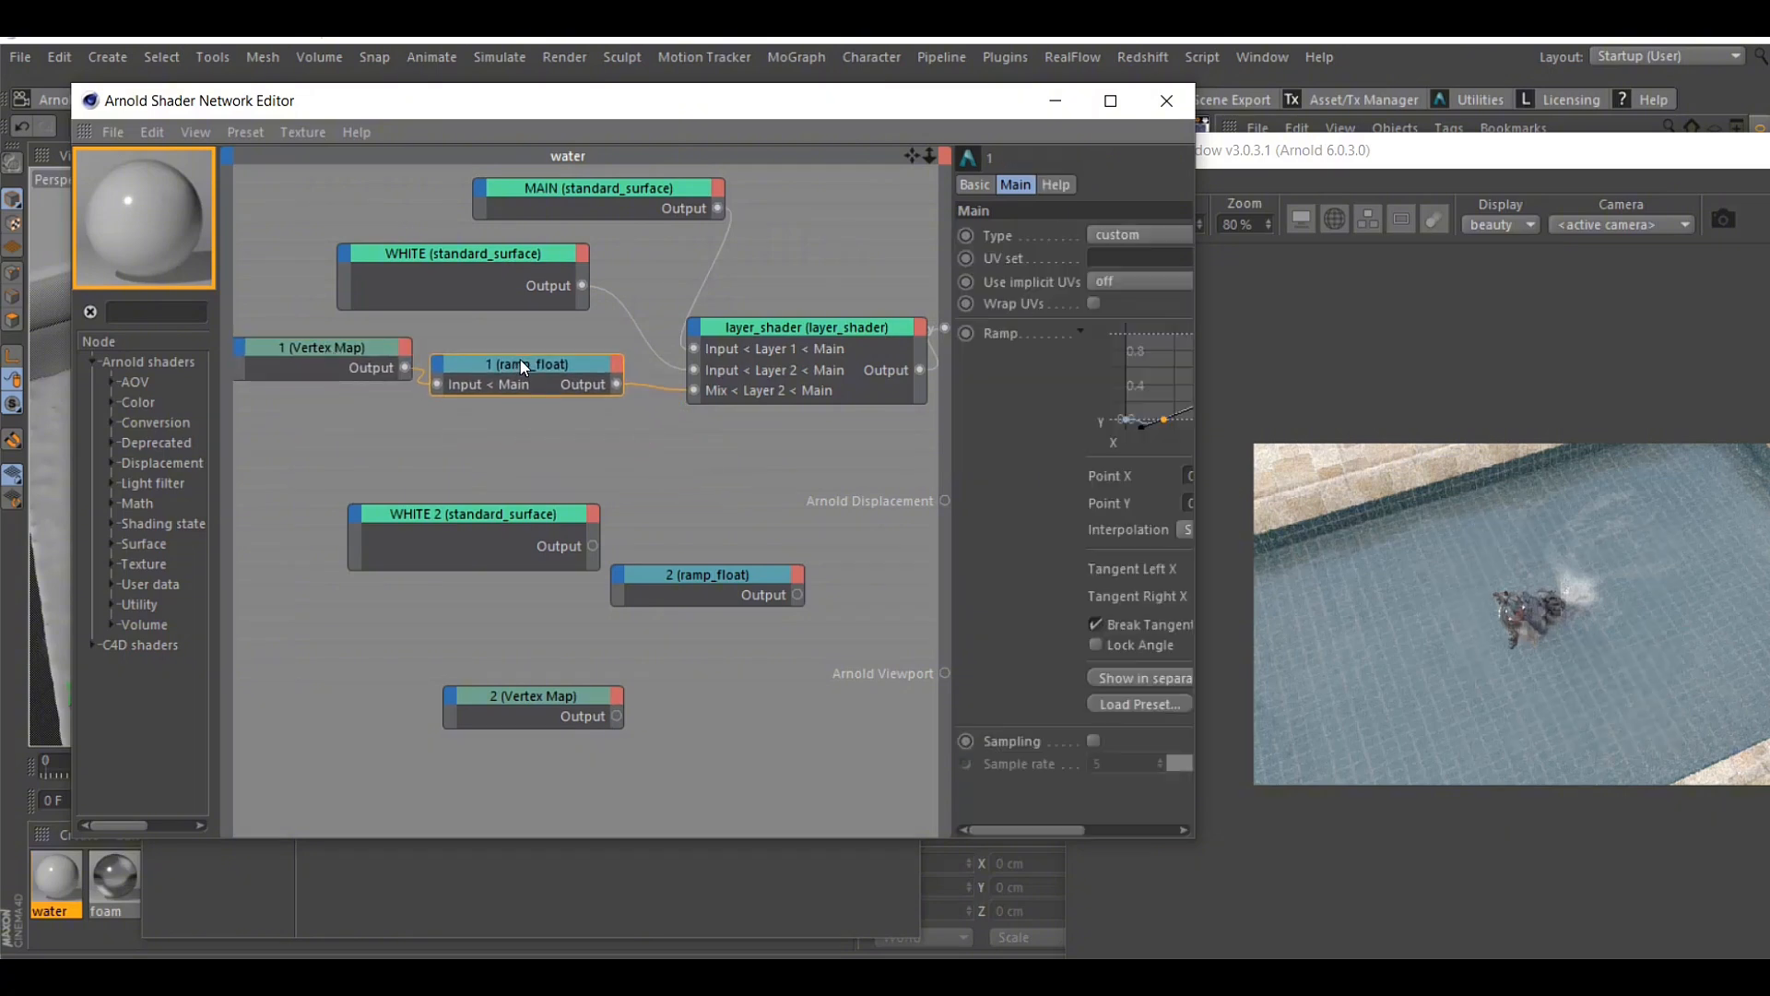
{"action": "left_click_drag", "start_coordinate": [629, 195], "coordinate": [518, 199]}
{"action": "left_click_drag", "start_coordinate": [522, 262], "coordinate": [443, 255]}
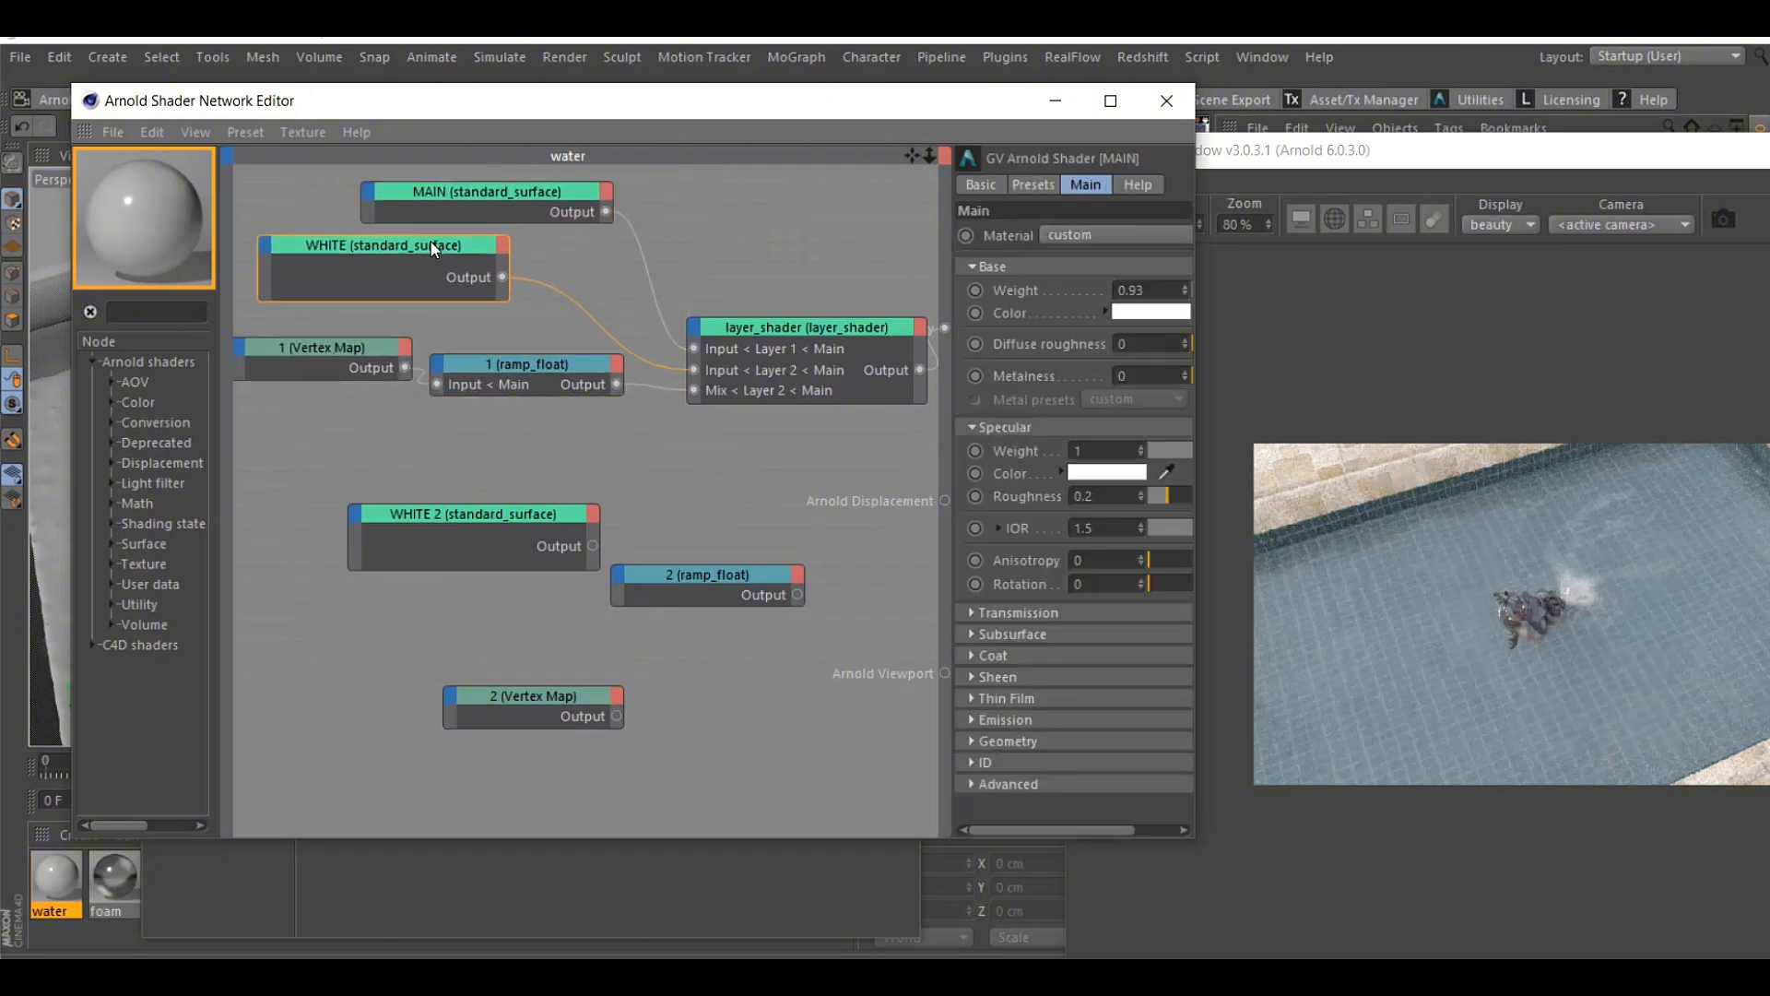
{"action": "left_click_drag", "start_coordinate": [522, 192], "coordinate": [530, 182]}
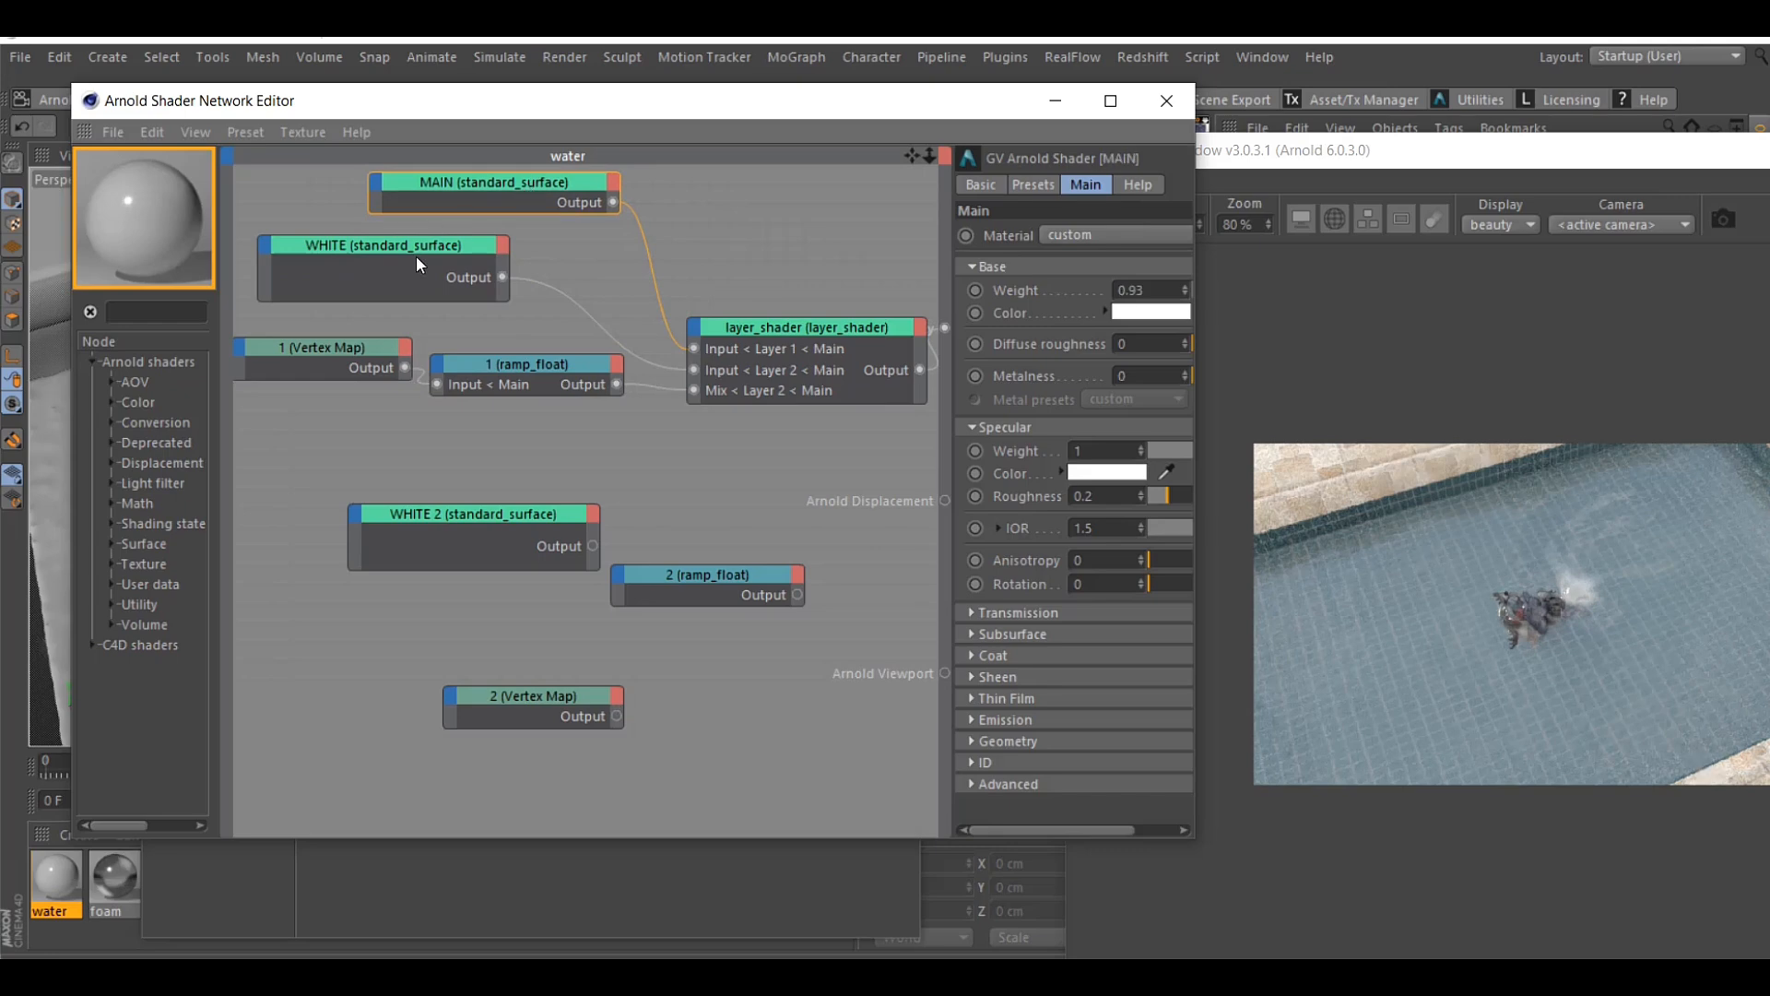
Connect WHITE 2 to layer_shader's Layer 3 input, and connect the 2 Vertex Map to the 2 ramp_float's main input
{"action": "left_click_drag", "start_coordinate": [501, 513], "coordinate": [766, 384]}
{"action": "left_click_drag", "start_coordinate": [521, 490], "coordinate": [832, 467]}
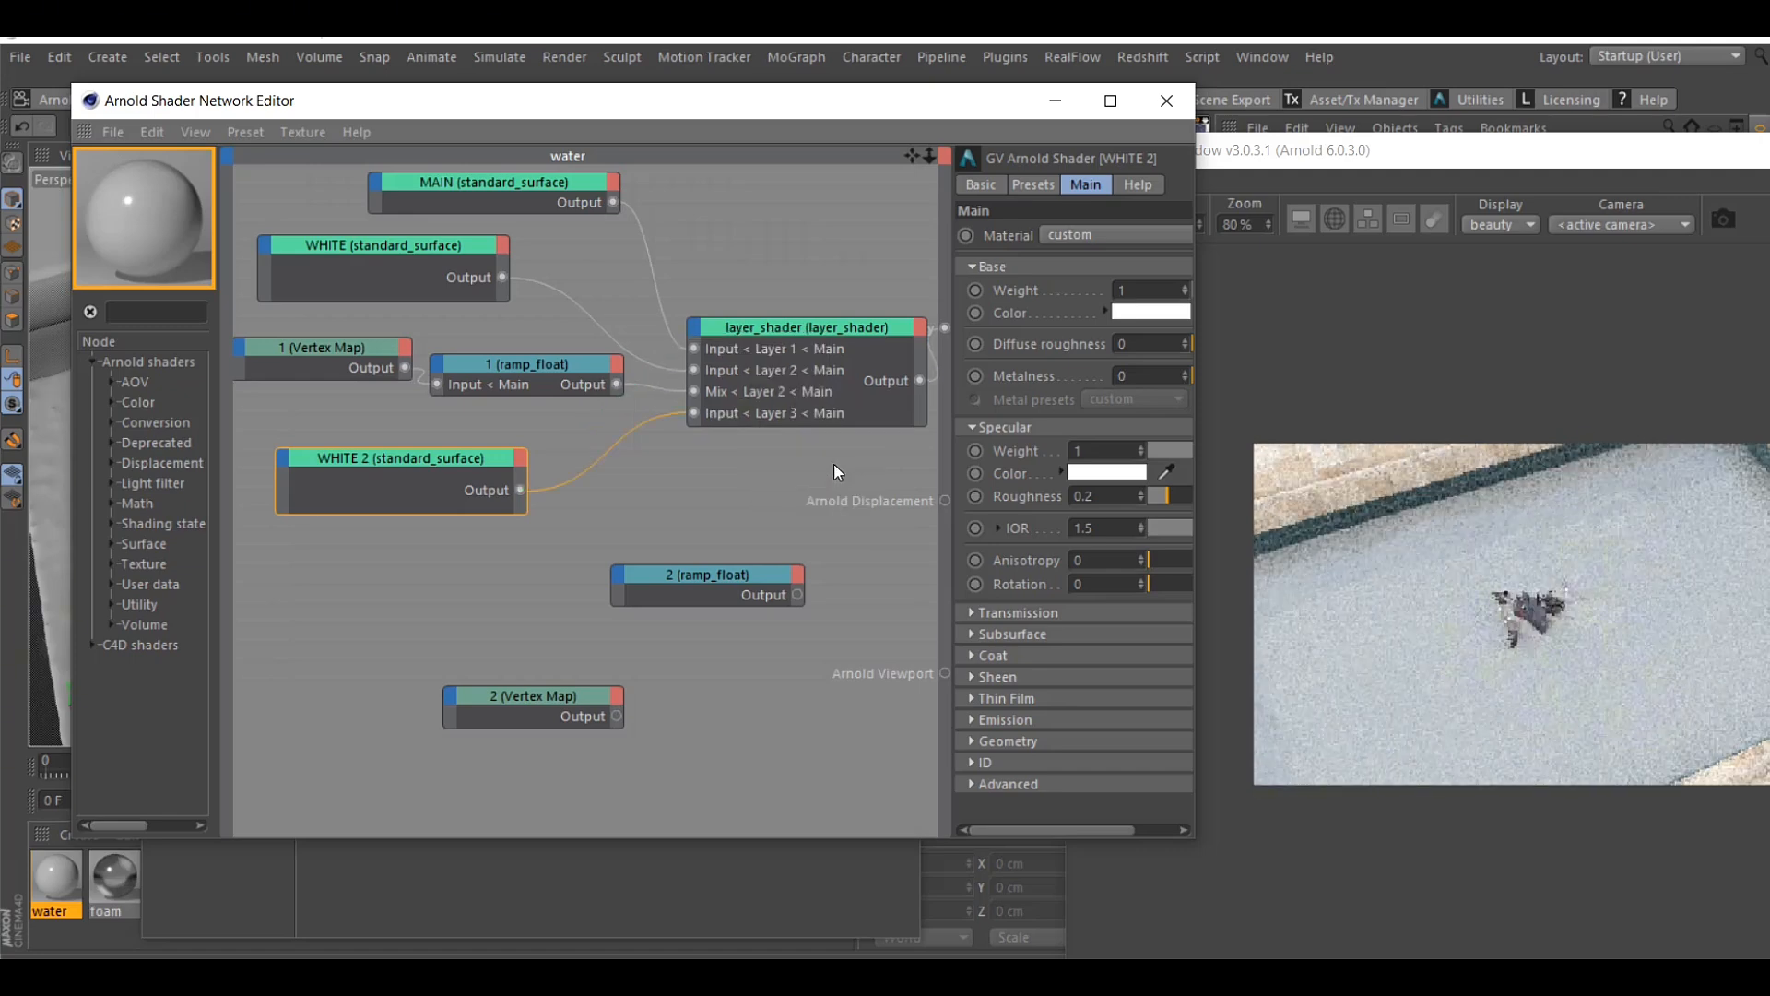
{"action": "mouse_move", "coordinate": [727, 574]}
{"action": "left_mouse_down"}
{"action": "mouse_move", "coordinate": [506, 572]}
{"action": "mouse_move", "coordinate": [720, 599]}
{"action": "left_mouse_up"}
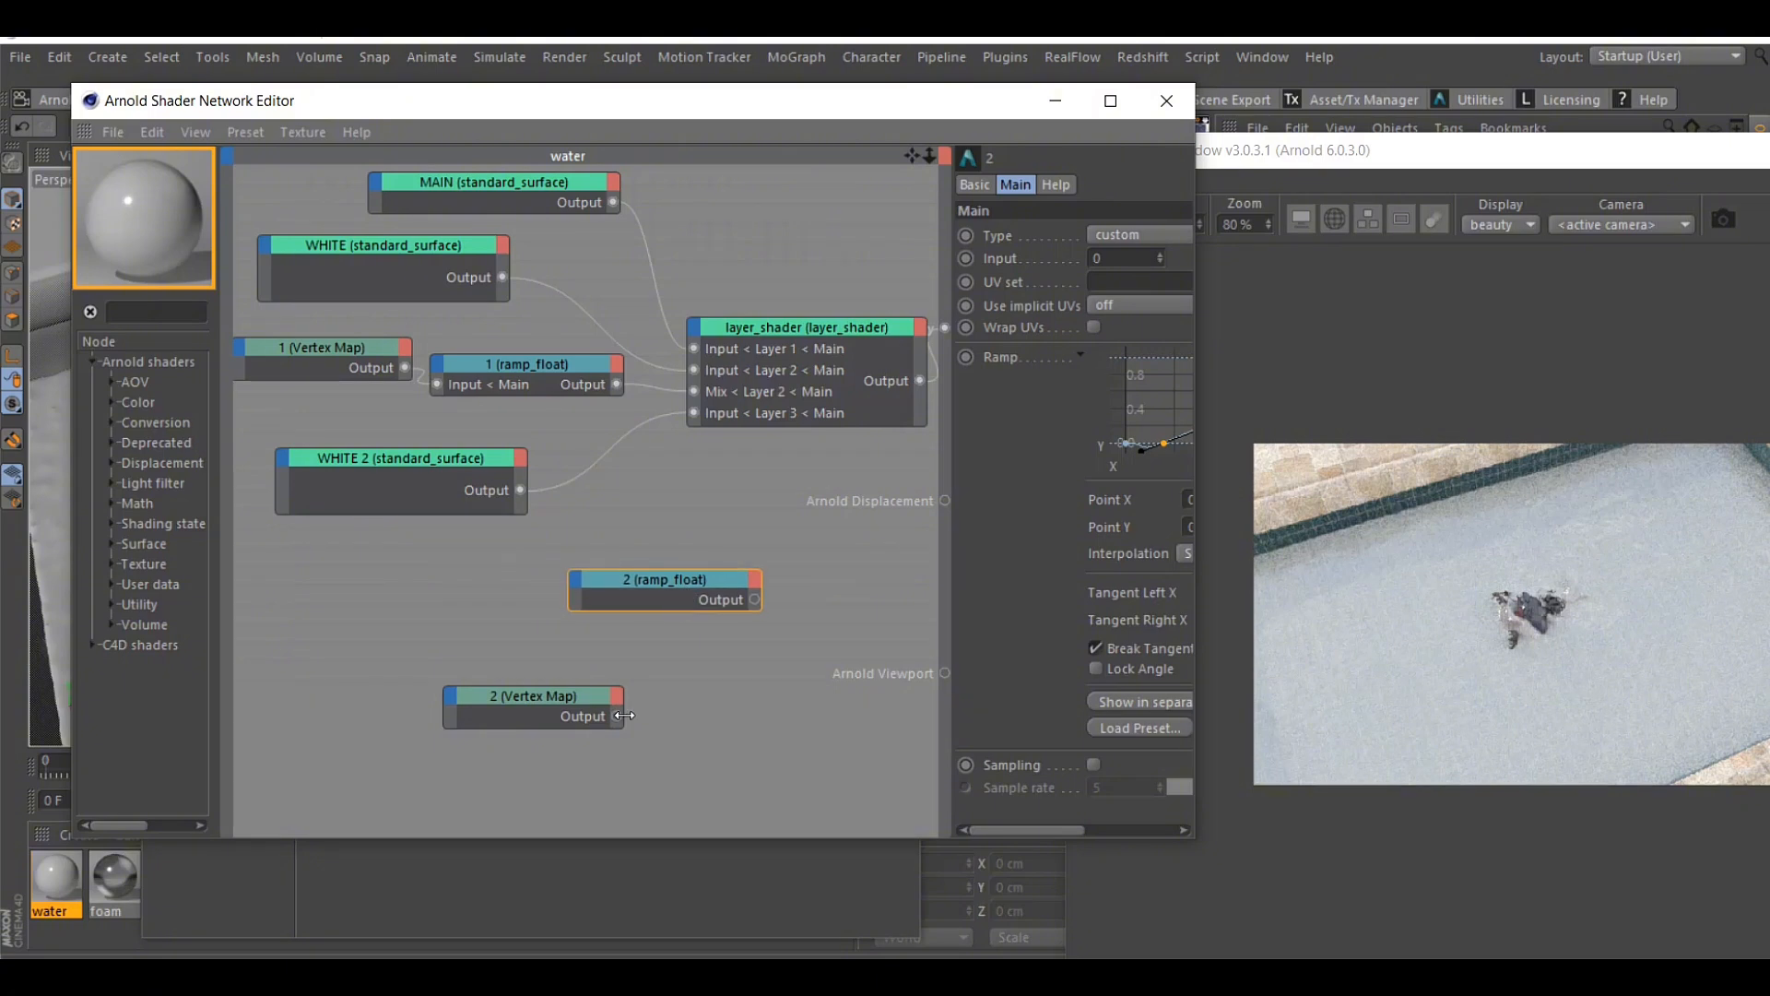
{"action": "left_click_drag", "start_coordinate": [587, 640], "coordinate": [572, 572]}
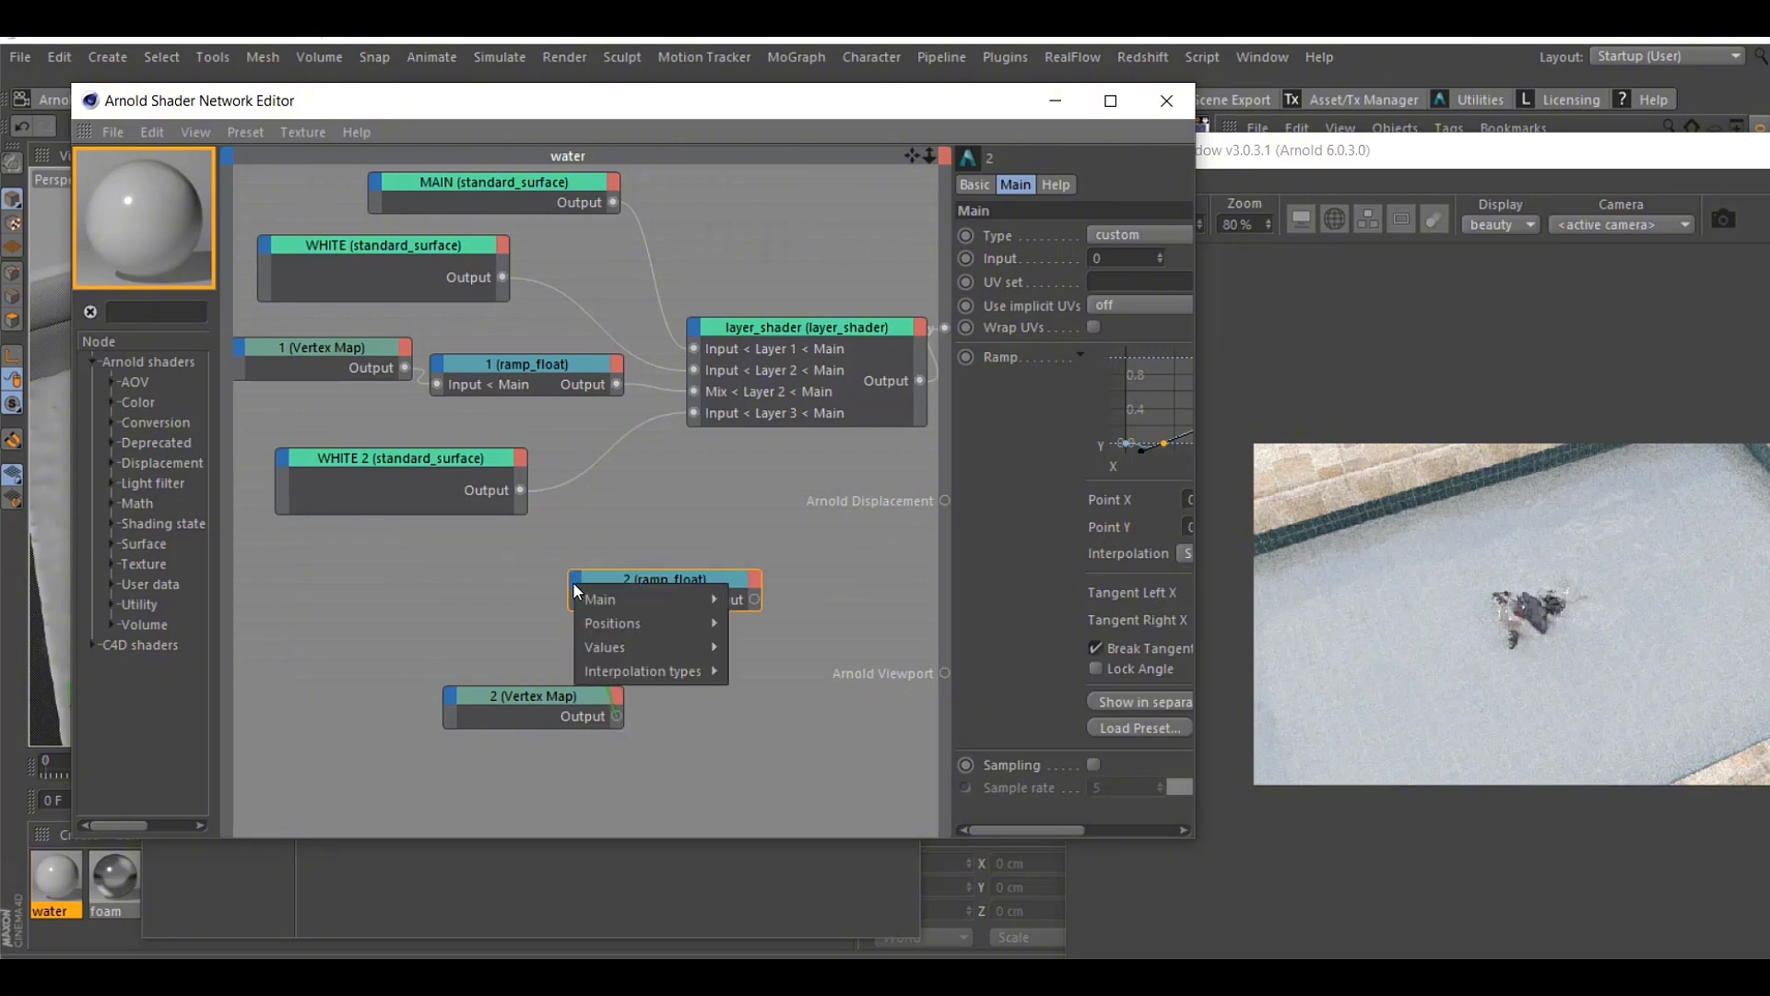
{"action": "left_click", "coordinate": [742, 597]}
Connect the 2 ramp_float output to layer_shader's Layer 3 Mix input, and line up the 2 Vertex Map and 2 ramp_float nodes below WHITE 2
{"action": "left_click", "coordinate": [303, 345]}
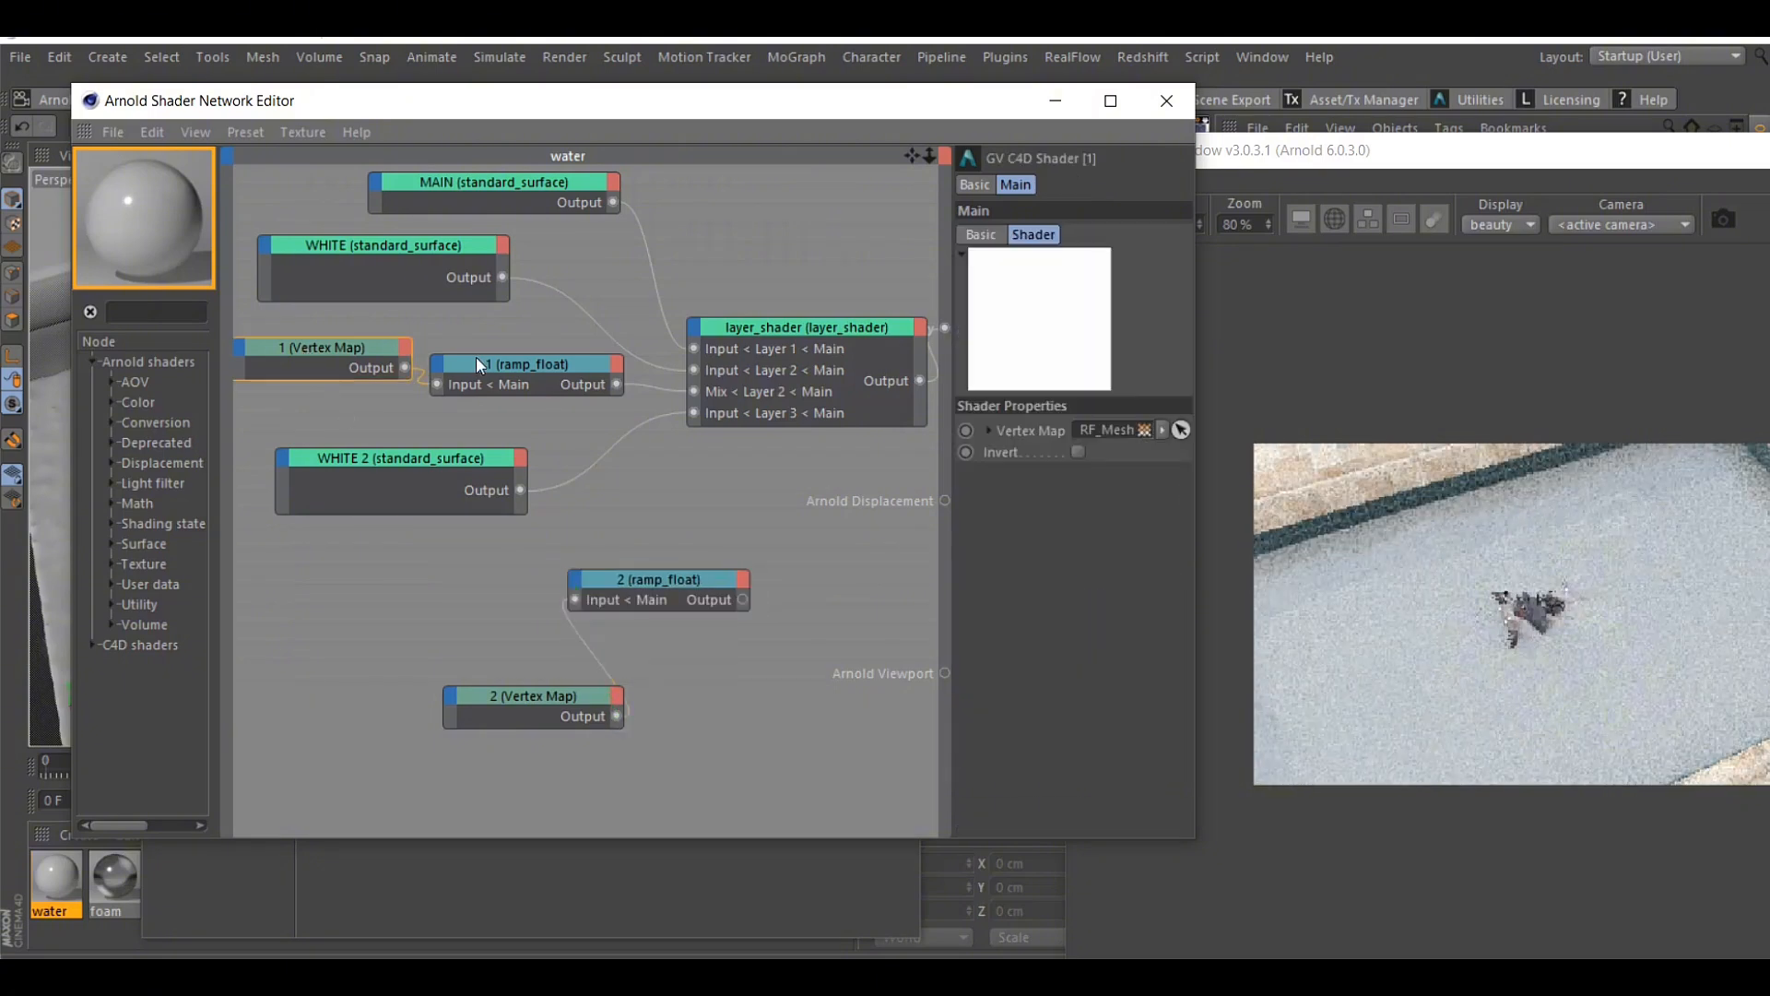
{"action": "left_click", "coordinate": [506, 367]}
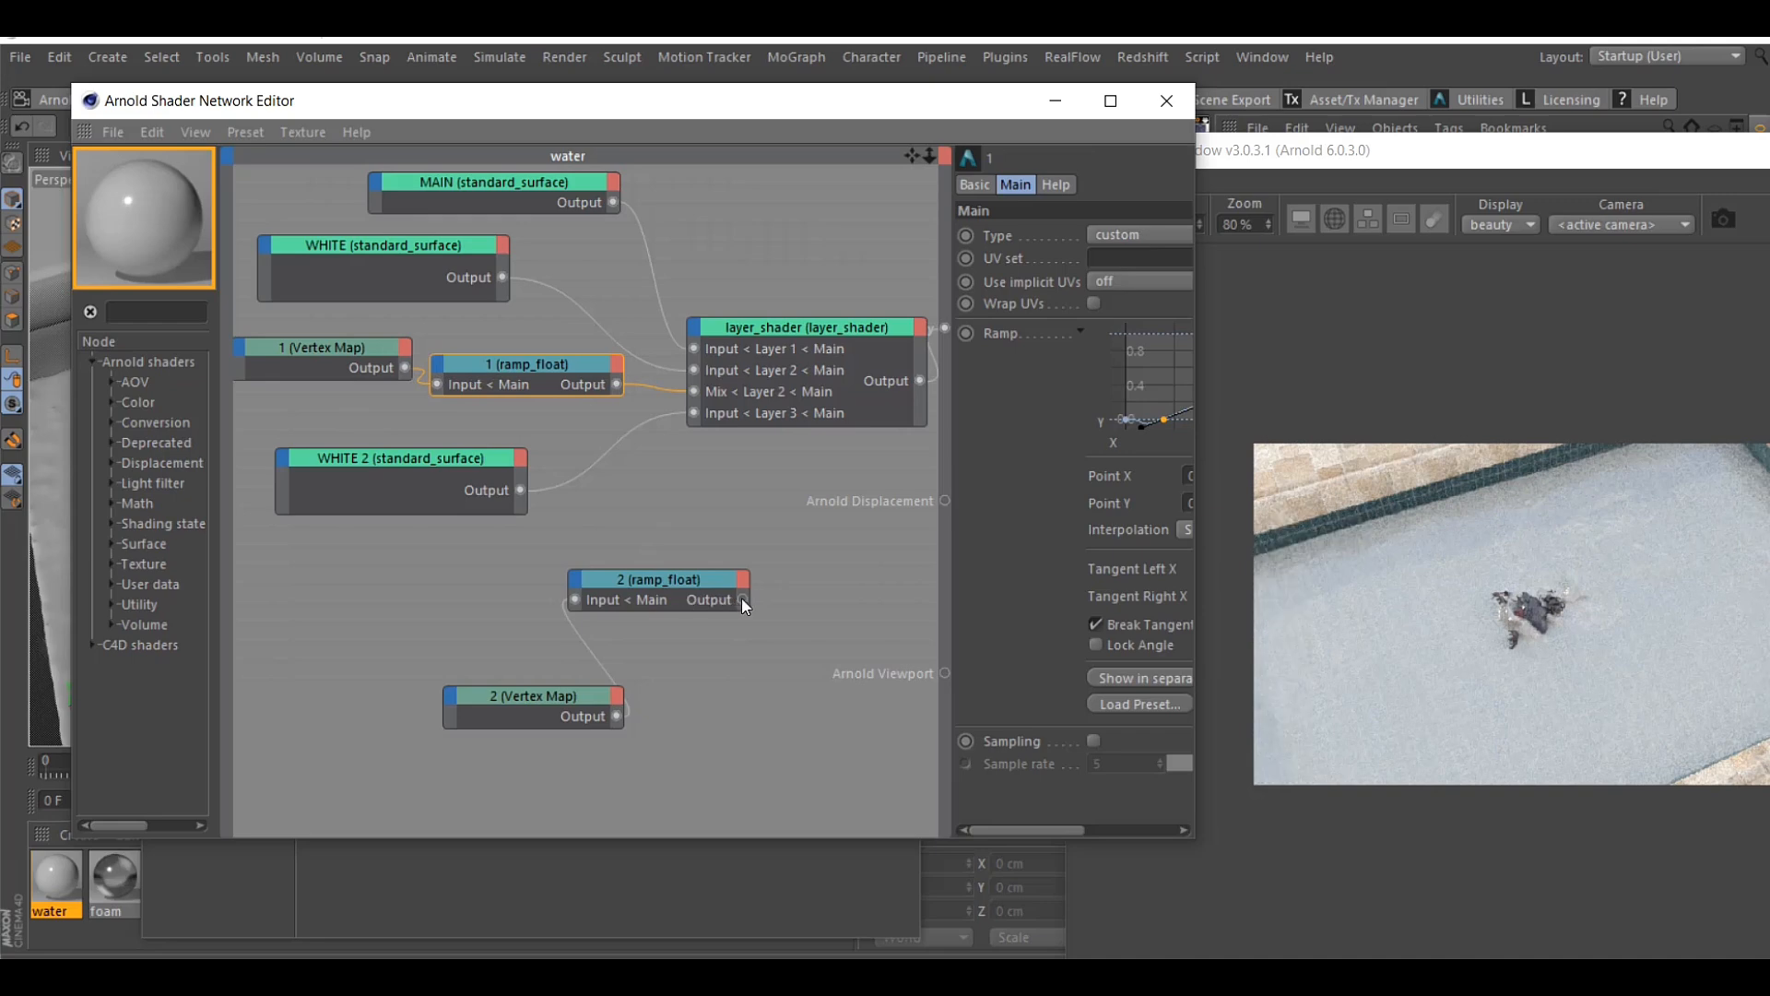
{"action": "left_click_drag", "start_coordinate": [741, 598], "coordinate": [694, 330]}
{"action": "mouse_move", "coordinate": [743, 346]}
{"action": "mouse_move", "coordinate": [817, 449]}
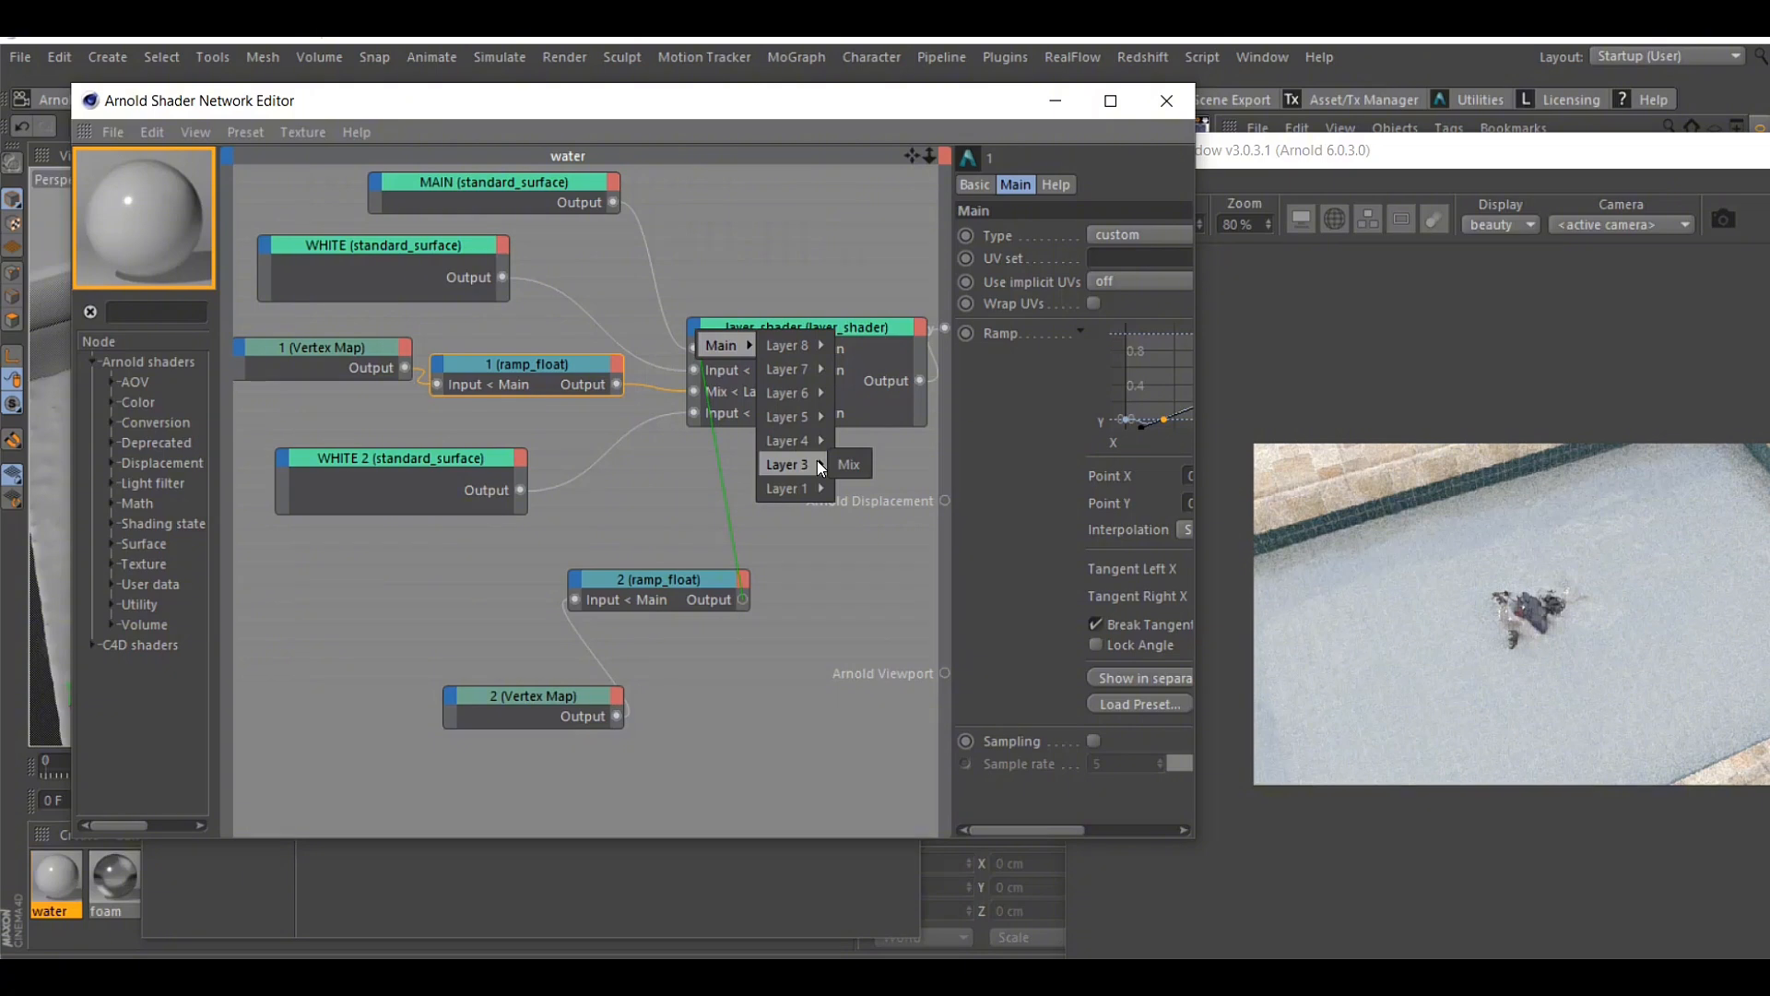
{"action": "left_click", "coordinate": [838, 525]}
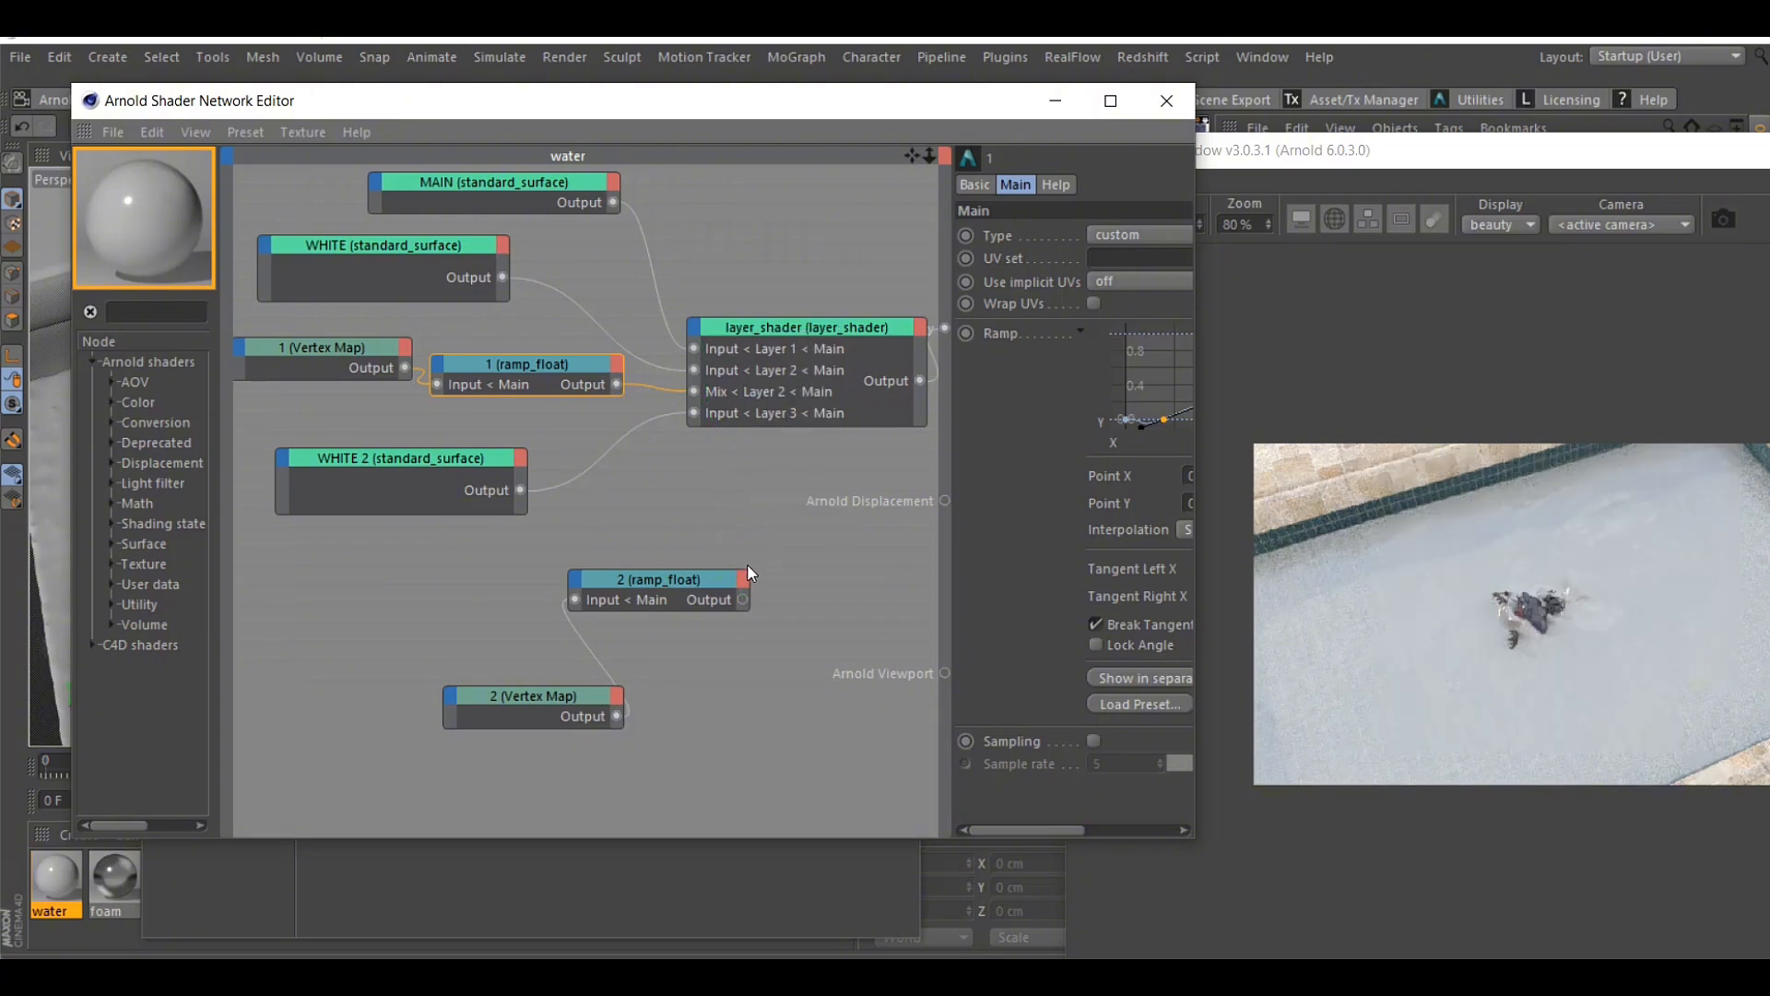
{"action": "left_click_drag", "start_coordinate": [742, 599], "coordinate": [700, 354]}
{"action": "mouse_move", "coordinate": [736, 345]}
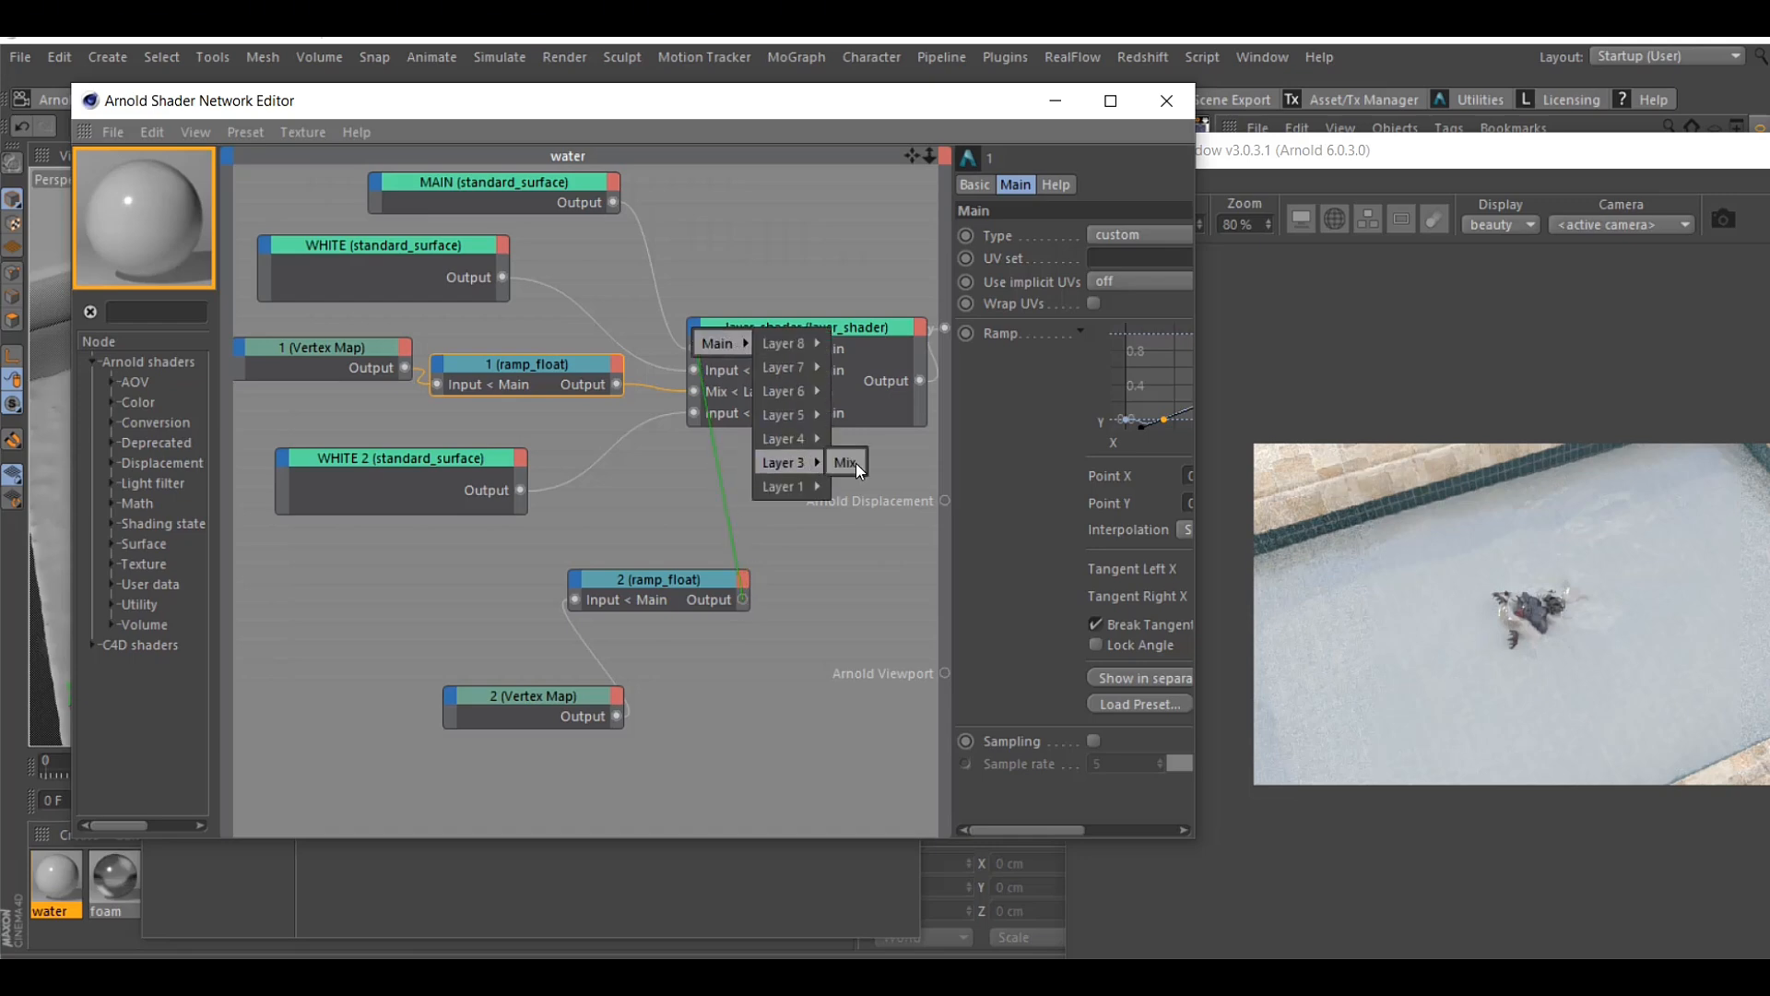
{"action": "left_click", "coordinate": [856, 462]}
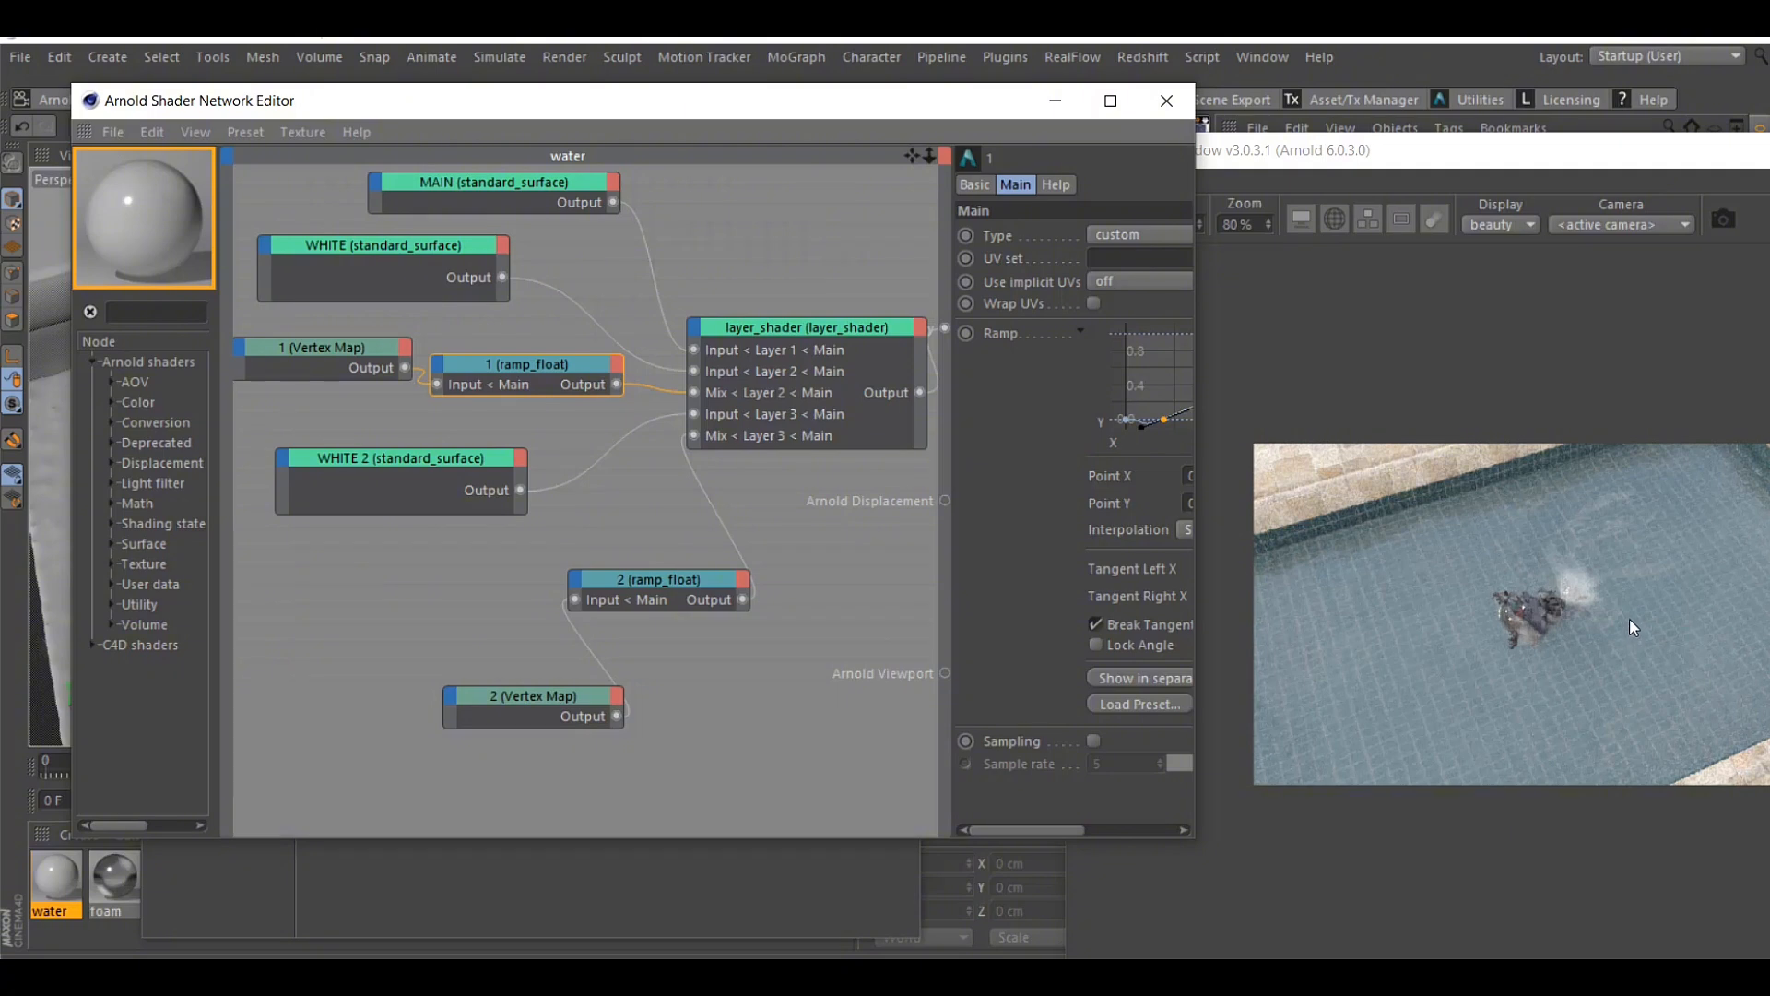
{"action": "left_click_drag", "start_coordinate": [561, 705], "coordinate": [410, 626]}
{"action": "left_click_drag", "start_coordinate": [629, 583], "coordinate": [607, 578]}
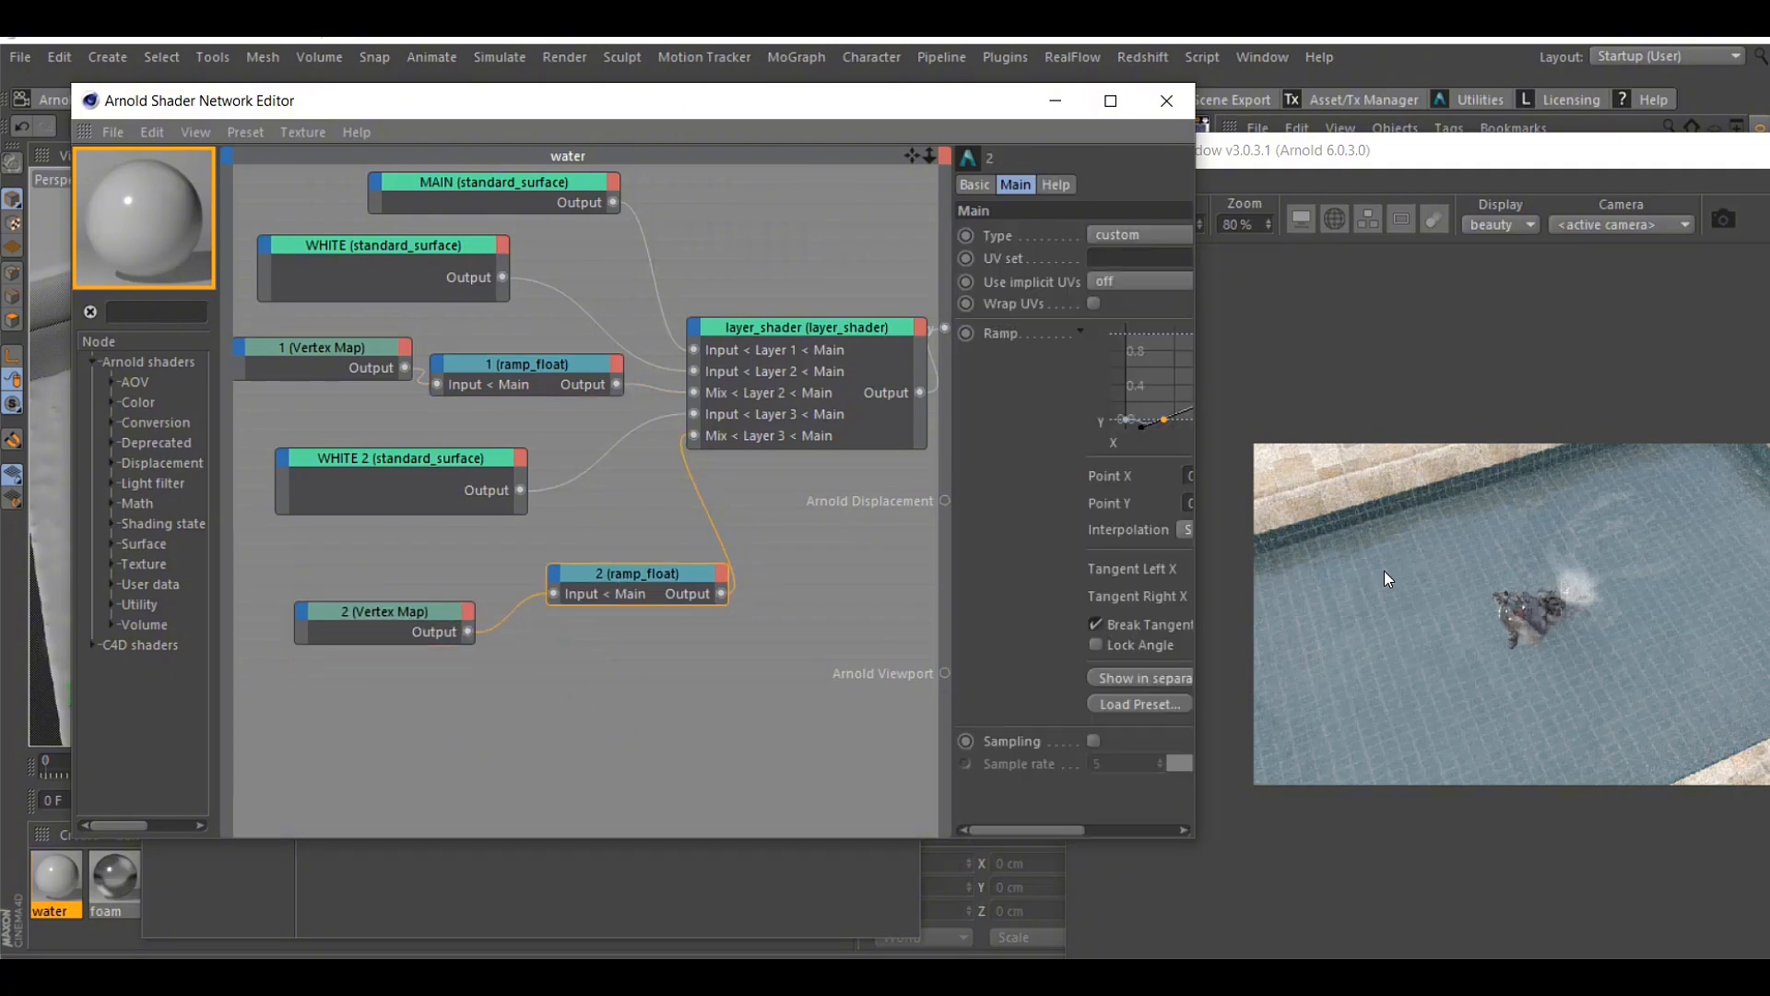
Try a base weight of 0 on the WHITE 2 surface to compare the render, and undo it
{"action": "left_click", "coordinate": [401, 457]}
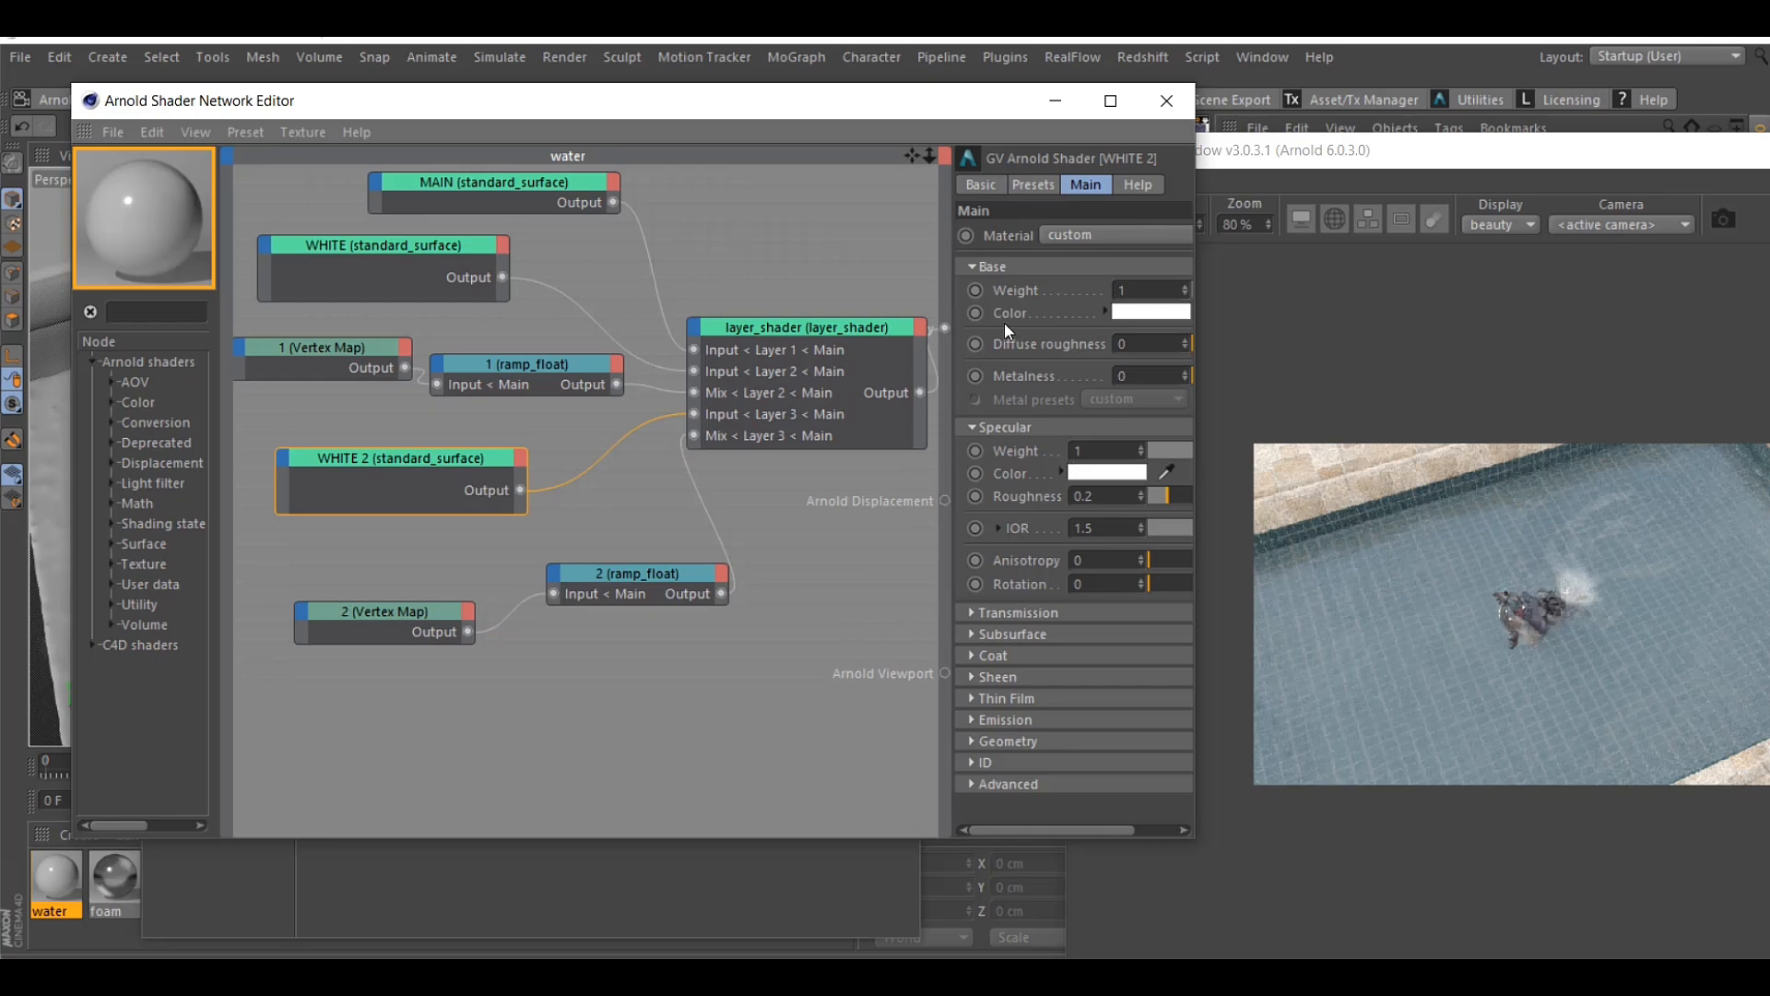
{"action": "left_click_drag", "start_coordinate": [954, 305], "coordinate": [722, 304]}
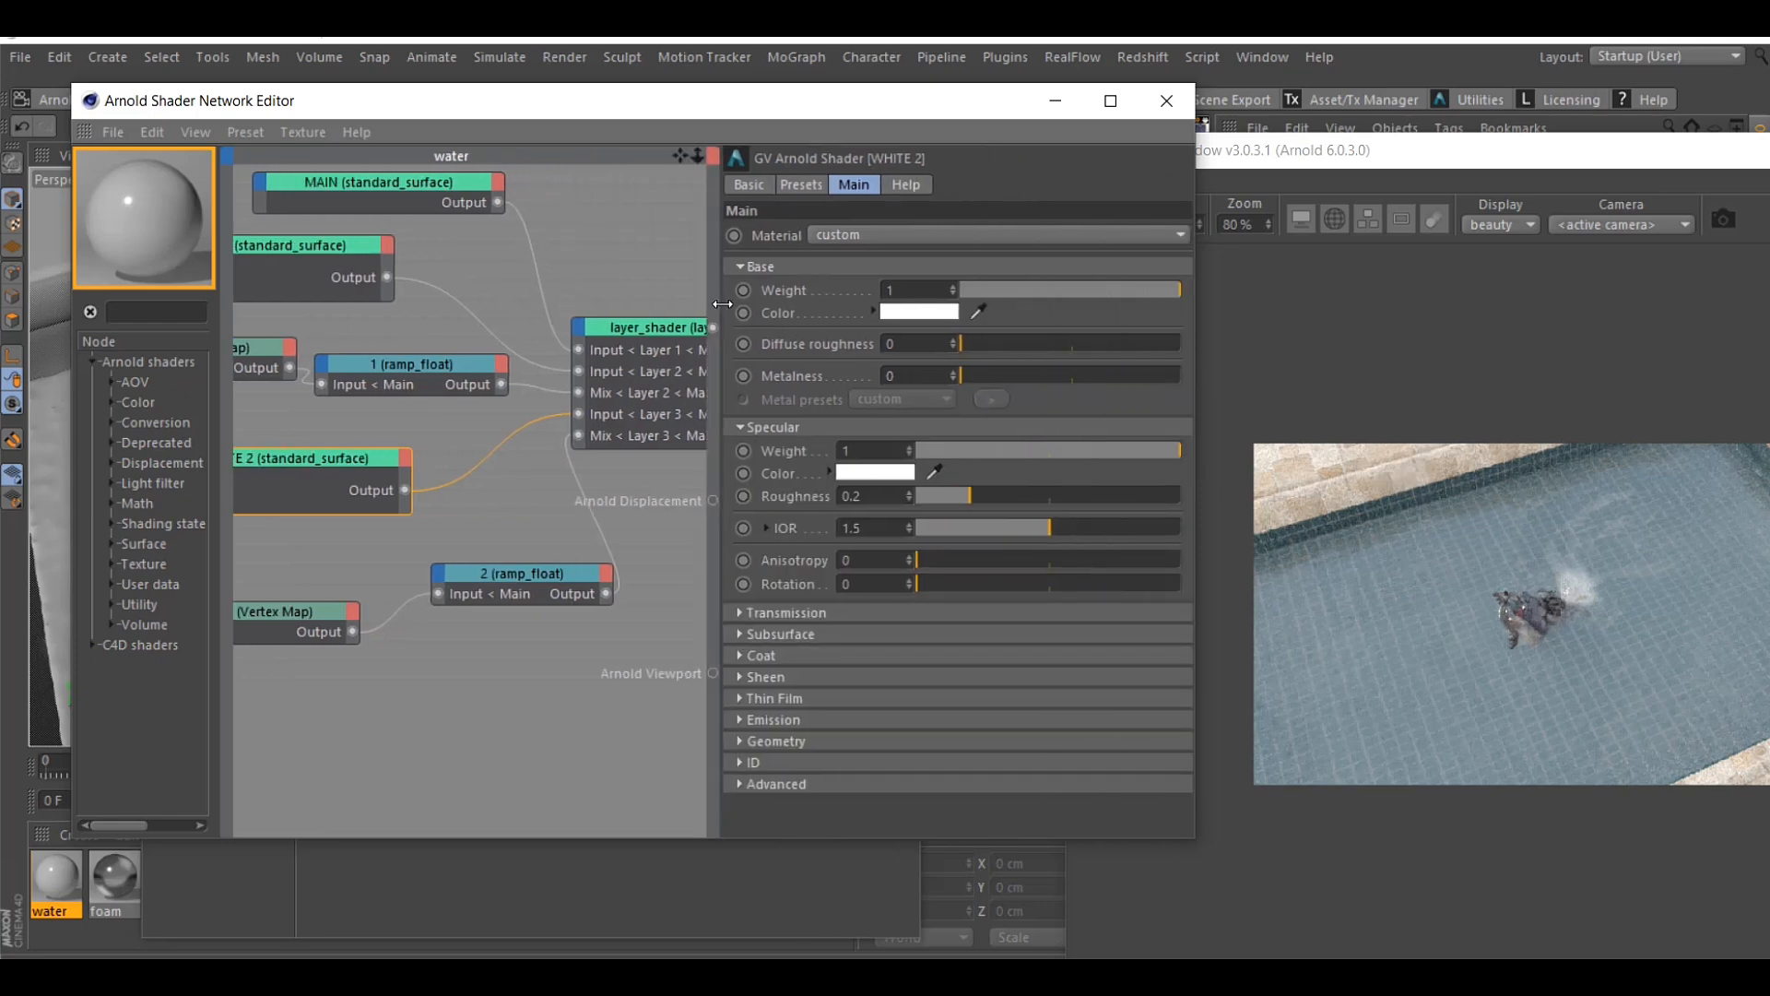
{"action": "left_click_drag", "start_coordinate": [1027, 289], "coordinate": [845, 295]}
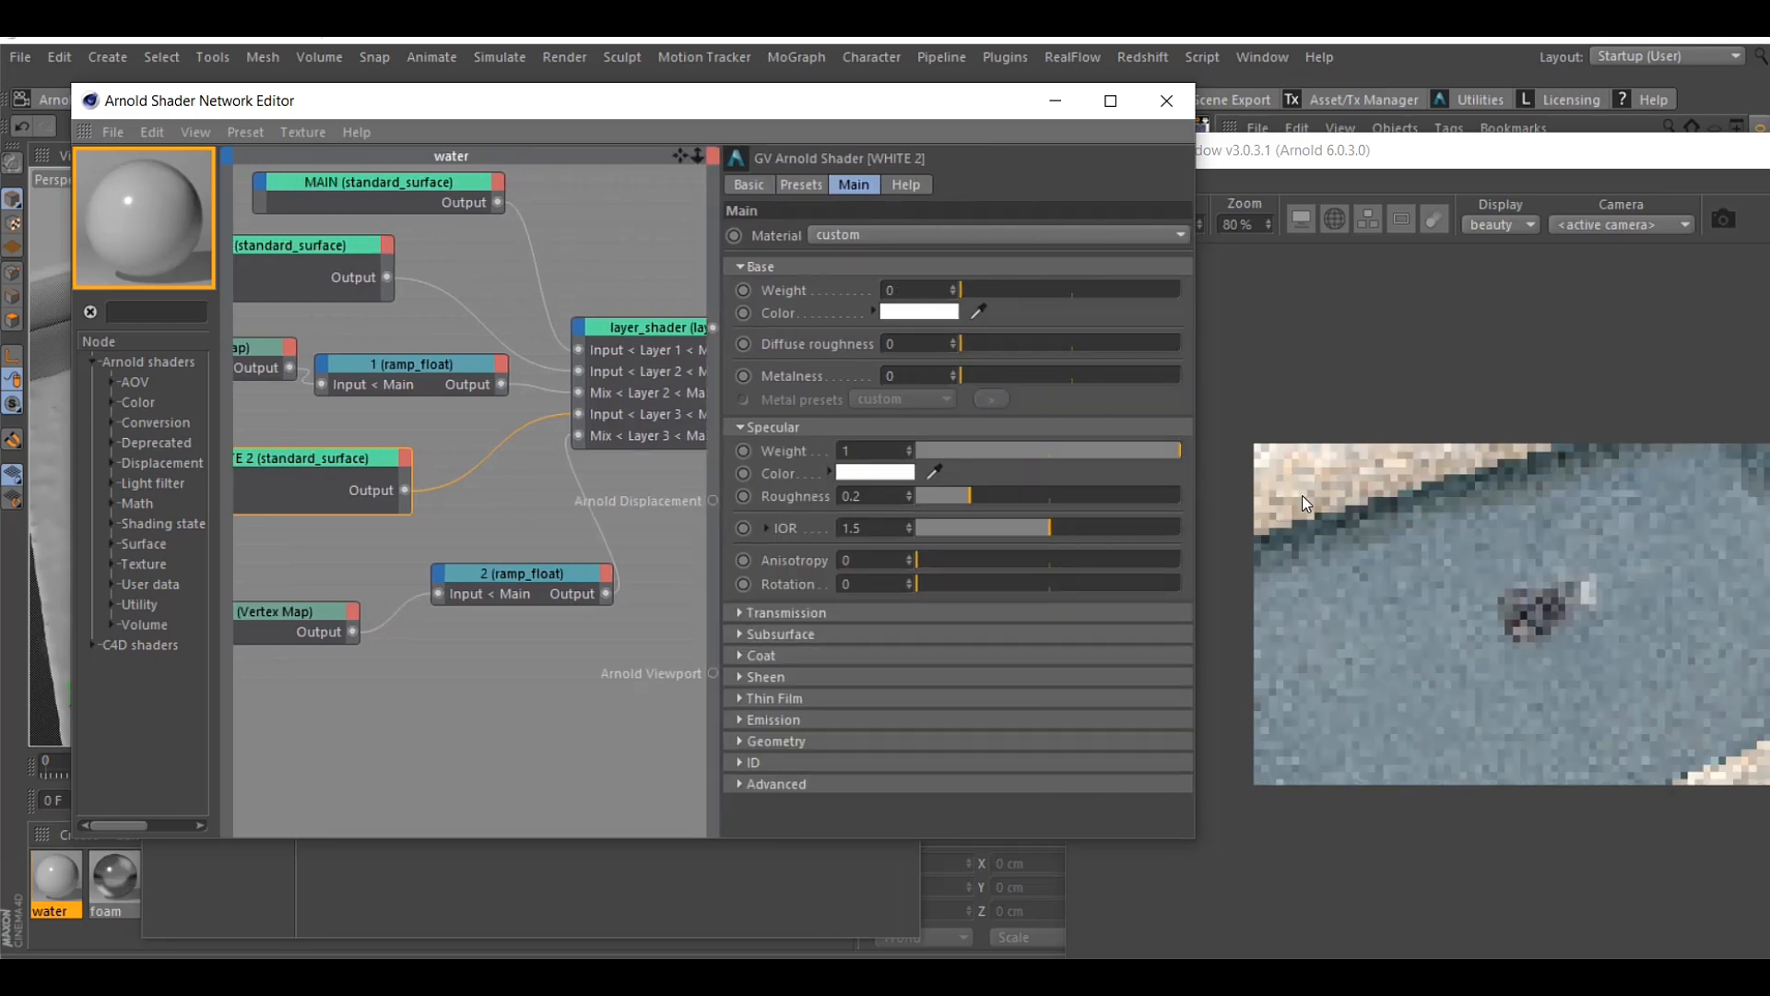
{"action": "key", "text": "ctrl+z"}
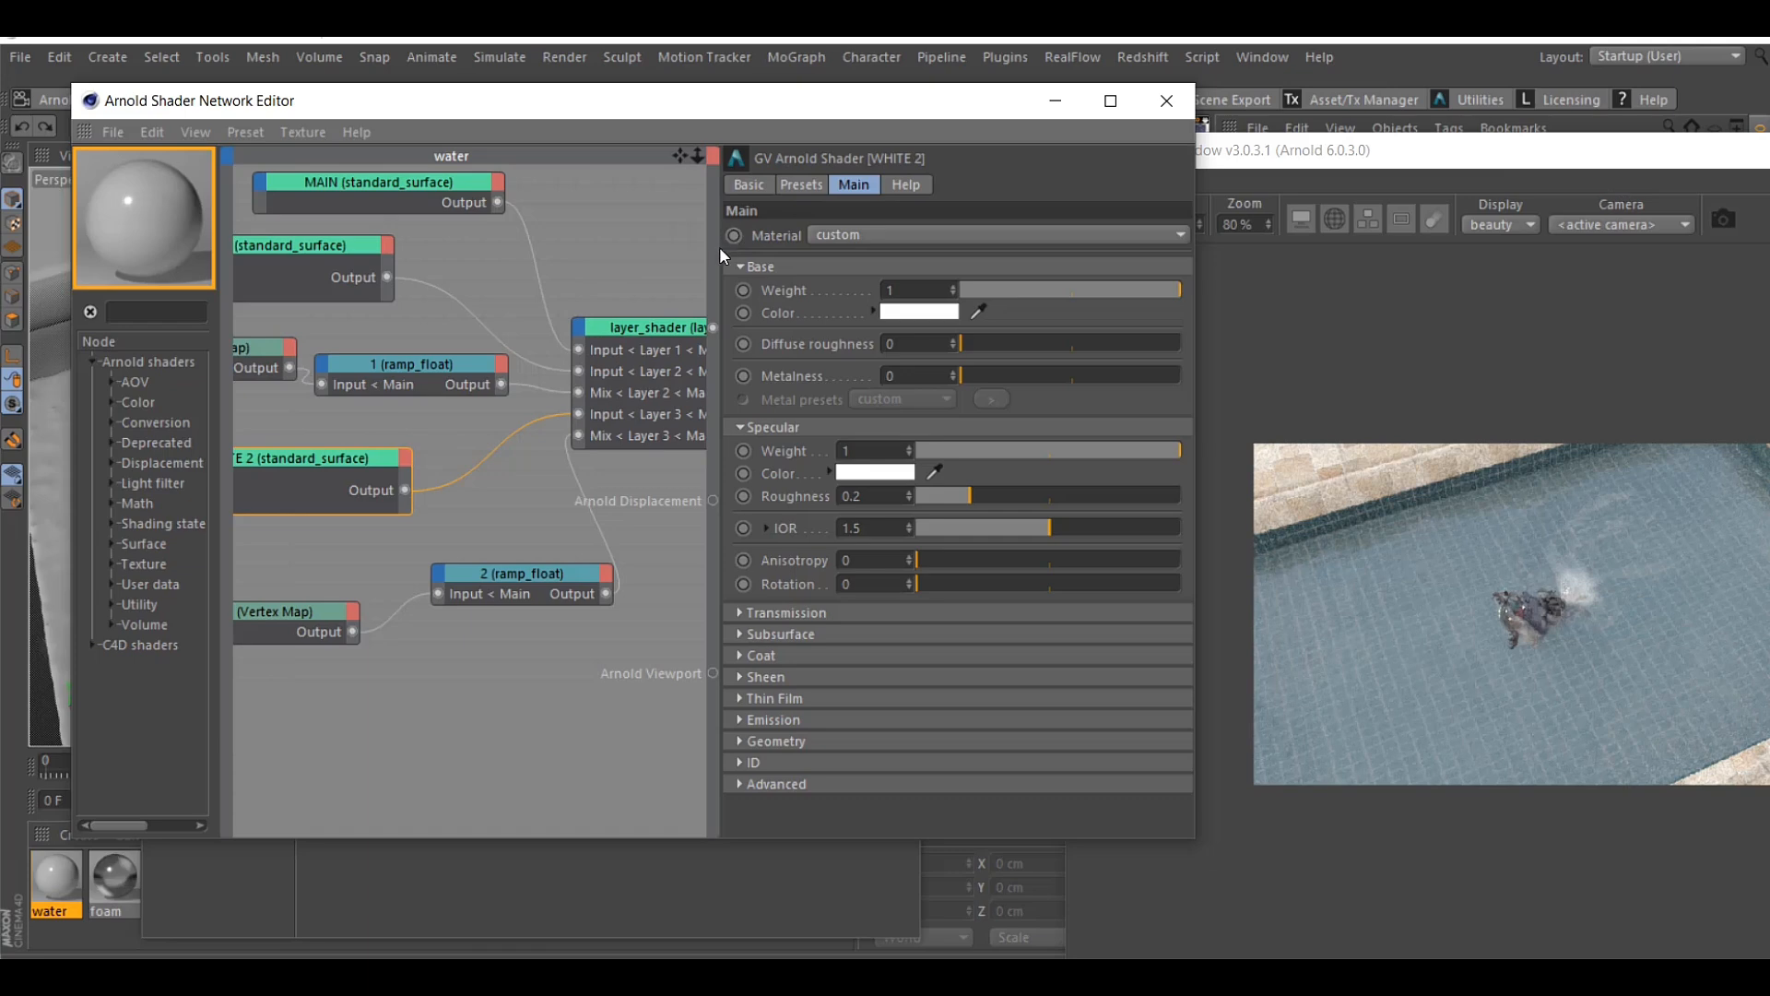
{"action": "left_click_drag", "start_coordinate": [724, 246], "coordinate": [872, 246]}
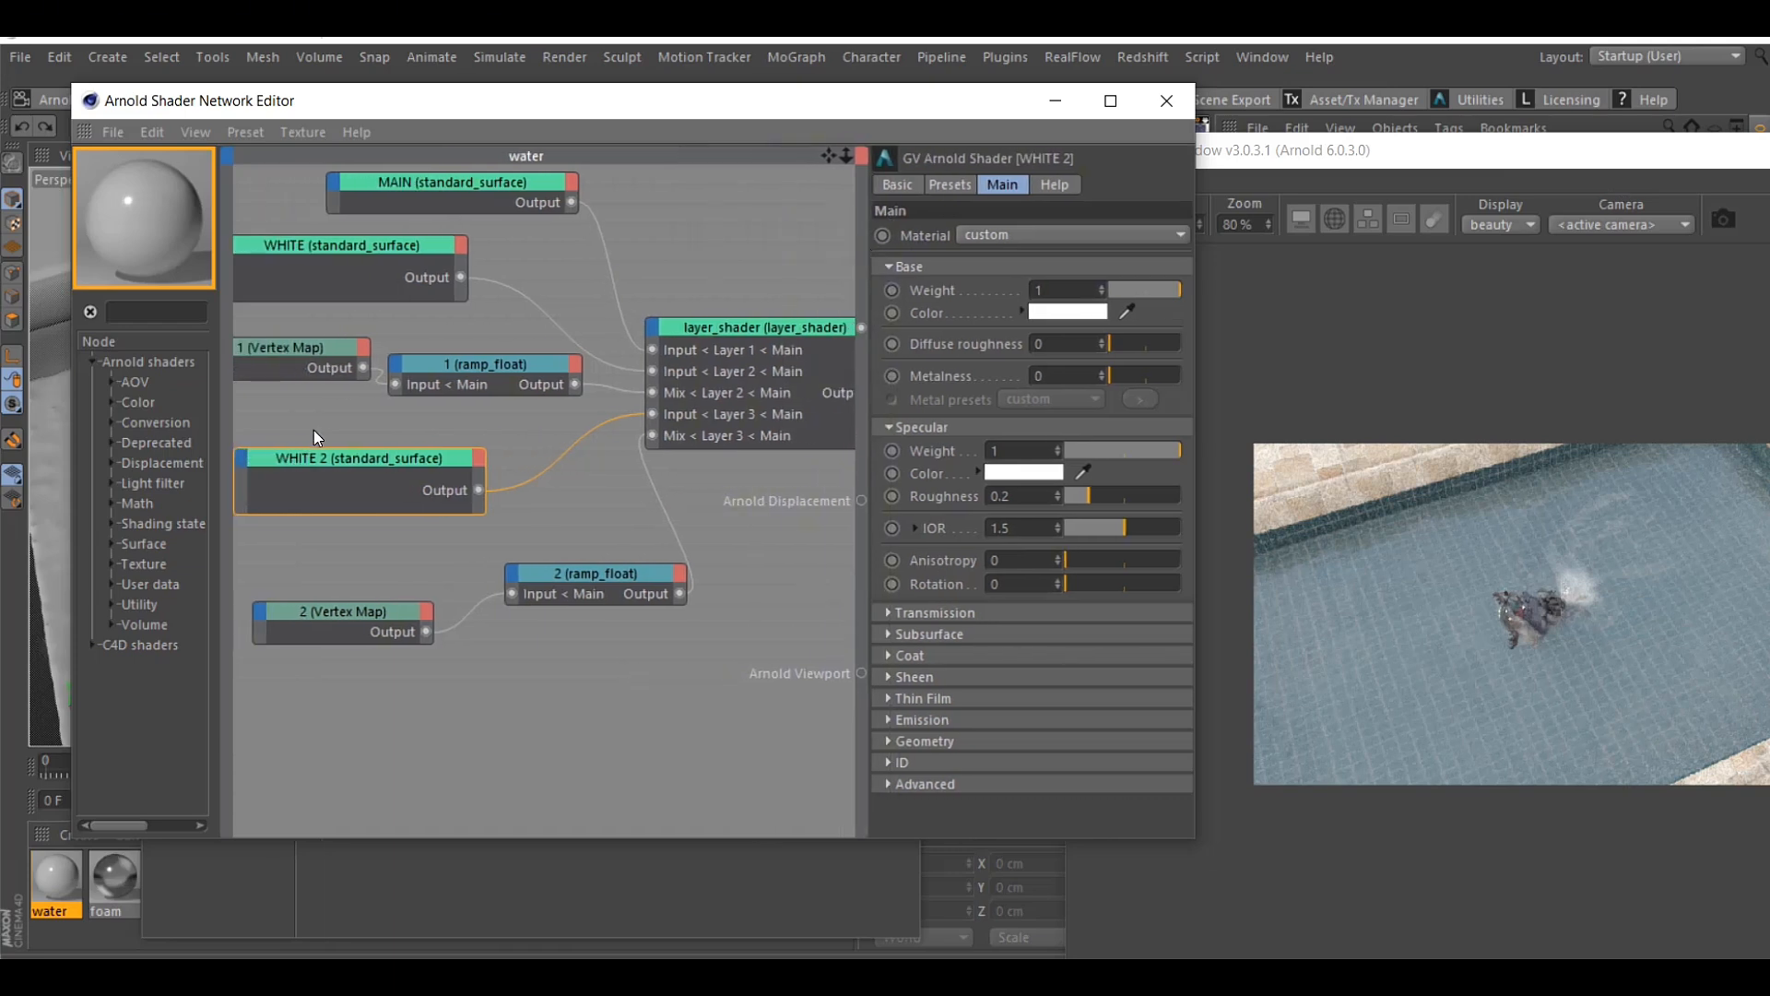
Duplicate the 2 Vertex Map node in the space below it, and open the copy's basic settings
{"action": "mouse_move", "coordinate": [347, 612]}
{"action": "left_mouse_down"}
{"action": "mouse_move", "coordinate": [362, 565]}
{"action": "mouse_move", "coordinate": [352, 643]}
{"action": "left_mouse_up"}
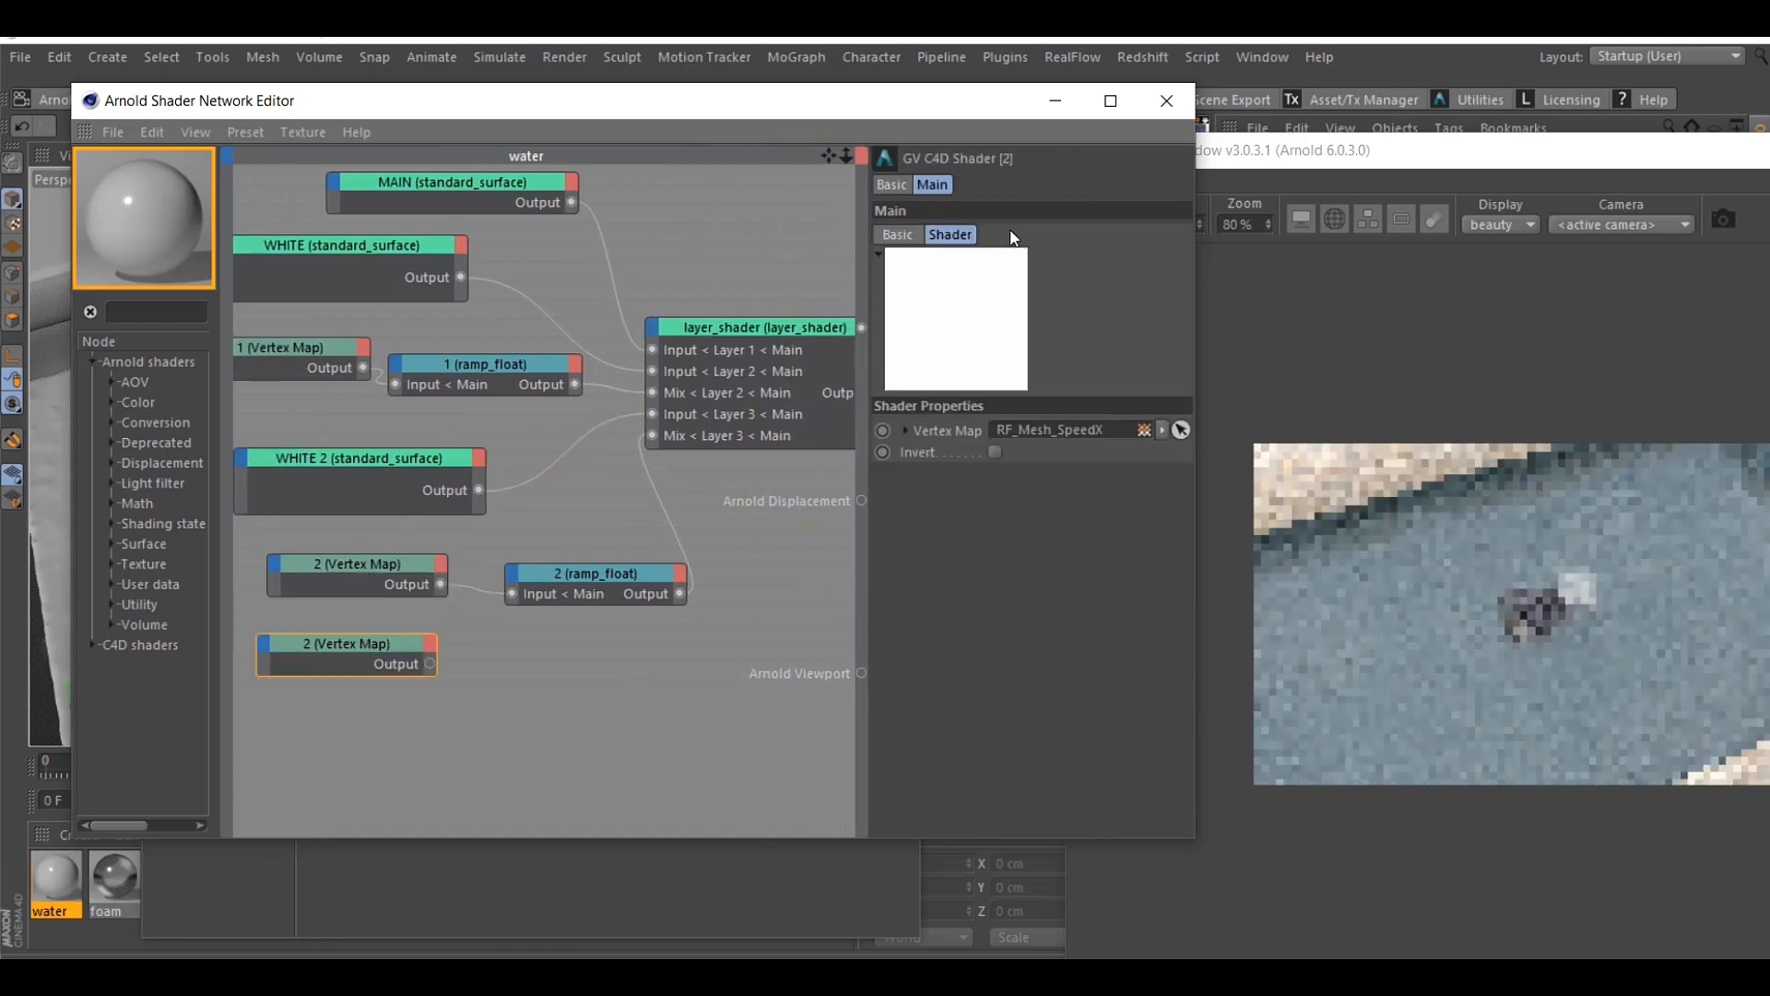
{"action": "left_click", "coordinate": [893, 184]}
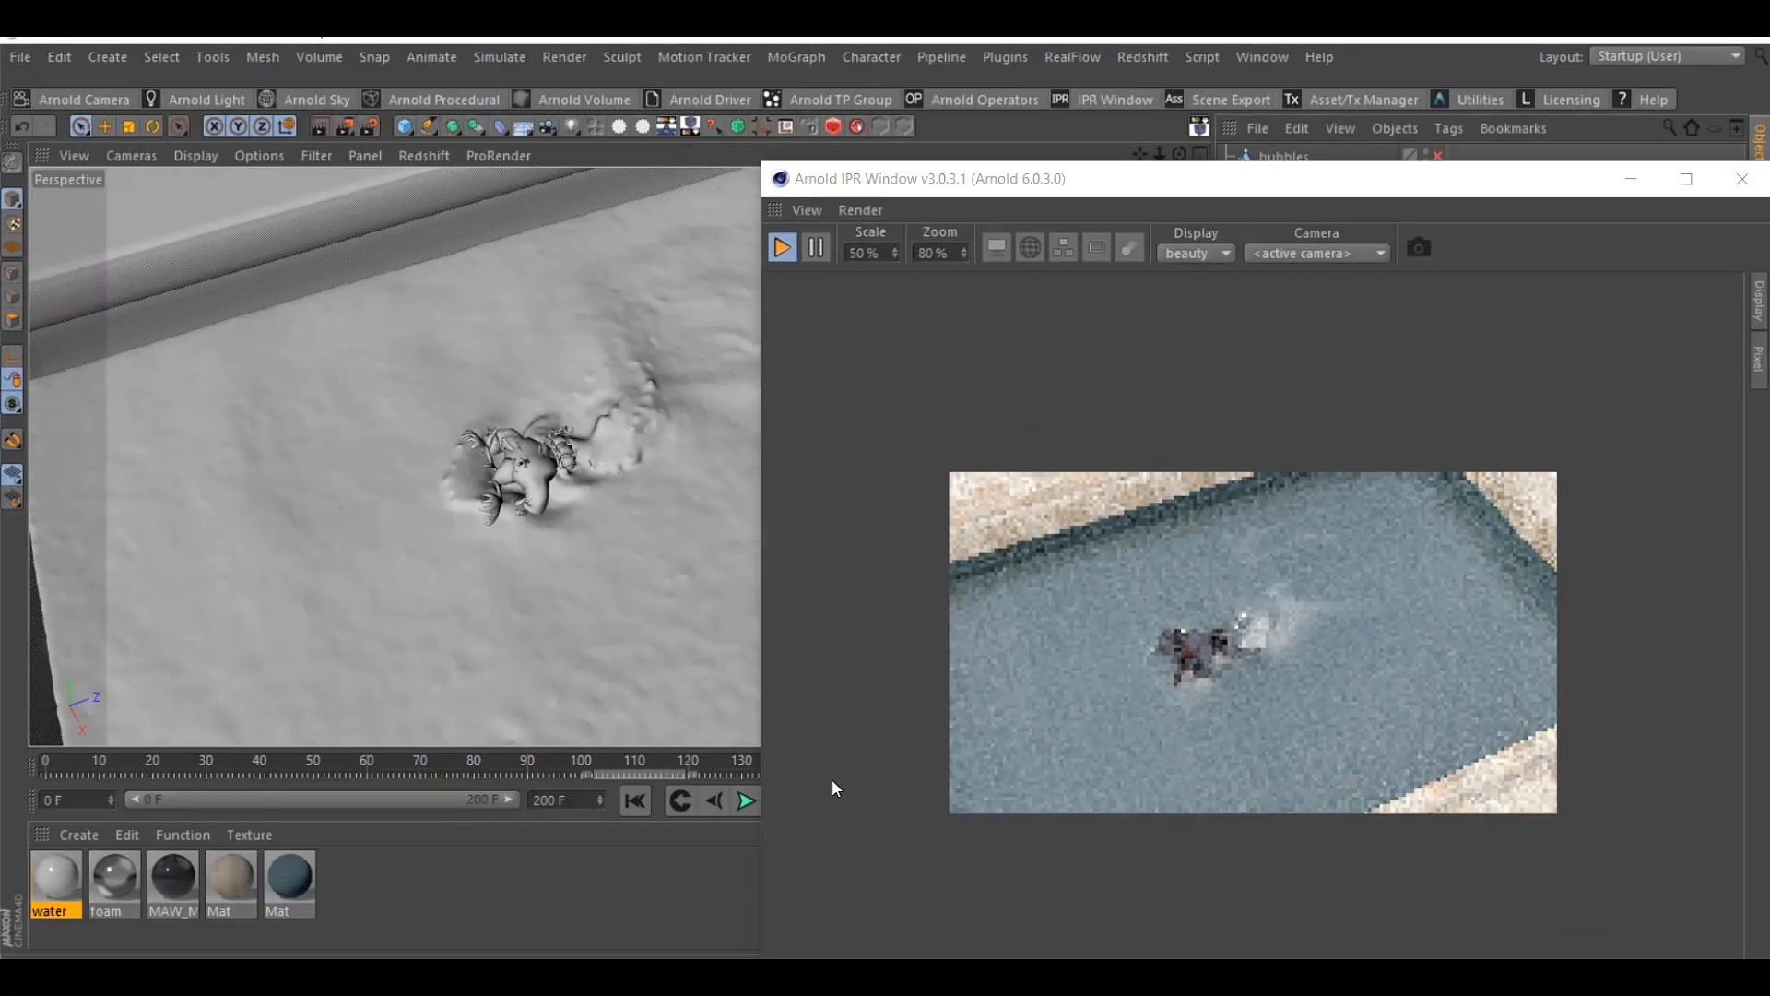
Inspect the white water around the swimmer in the render preview, and enable the foam object
{"action": "scroll", "coordinate": [1254, 664], "scroll_direction": "up", "scroll_amount": 2}
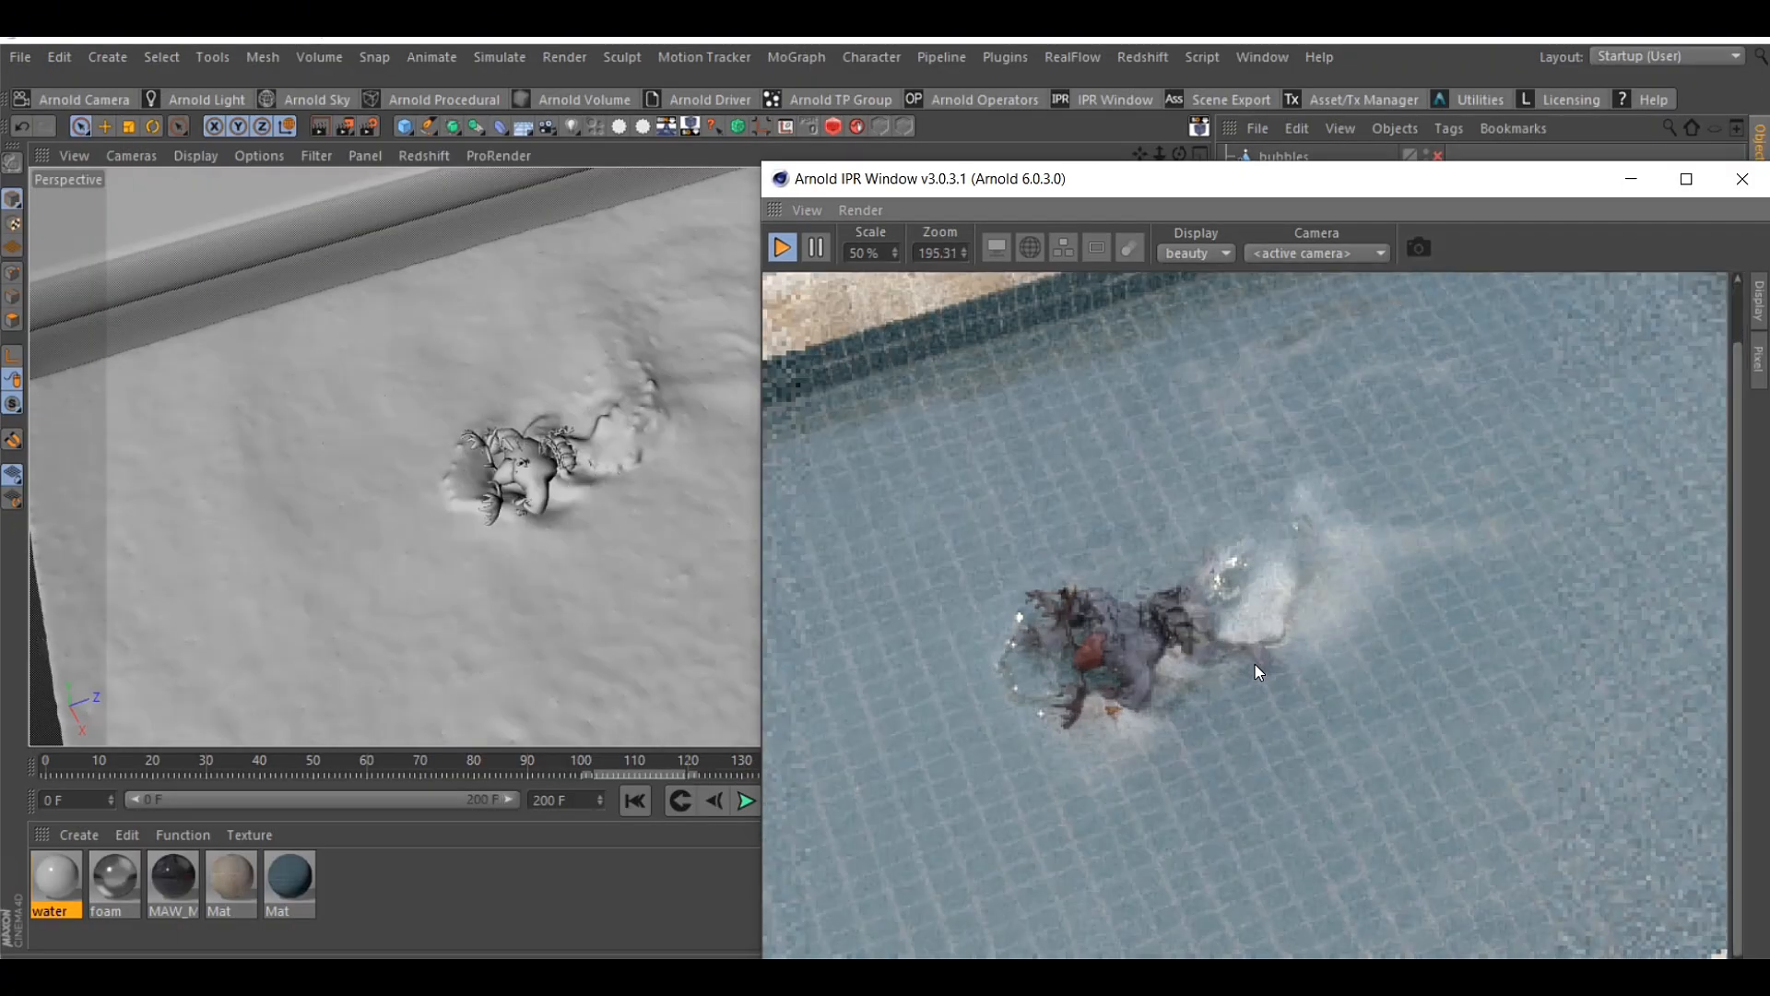
{"action": "scroll", "coordinate": [1254, 664], "scroll_direction": "up", "scroll_amount": 1}
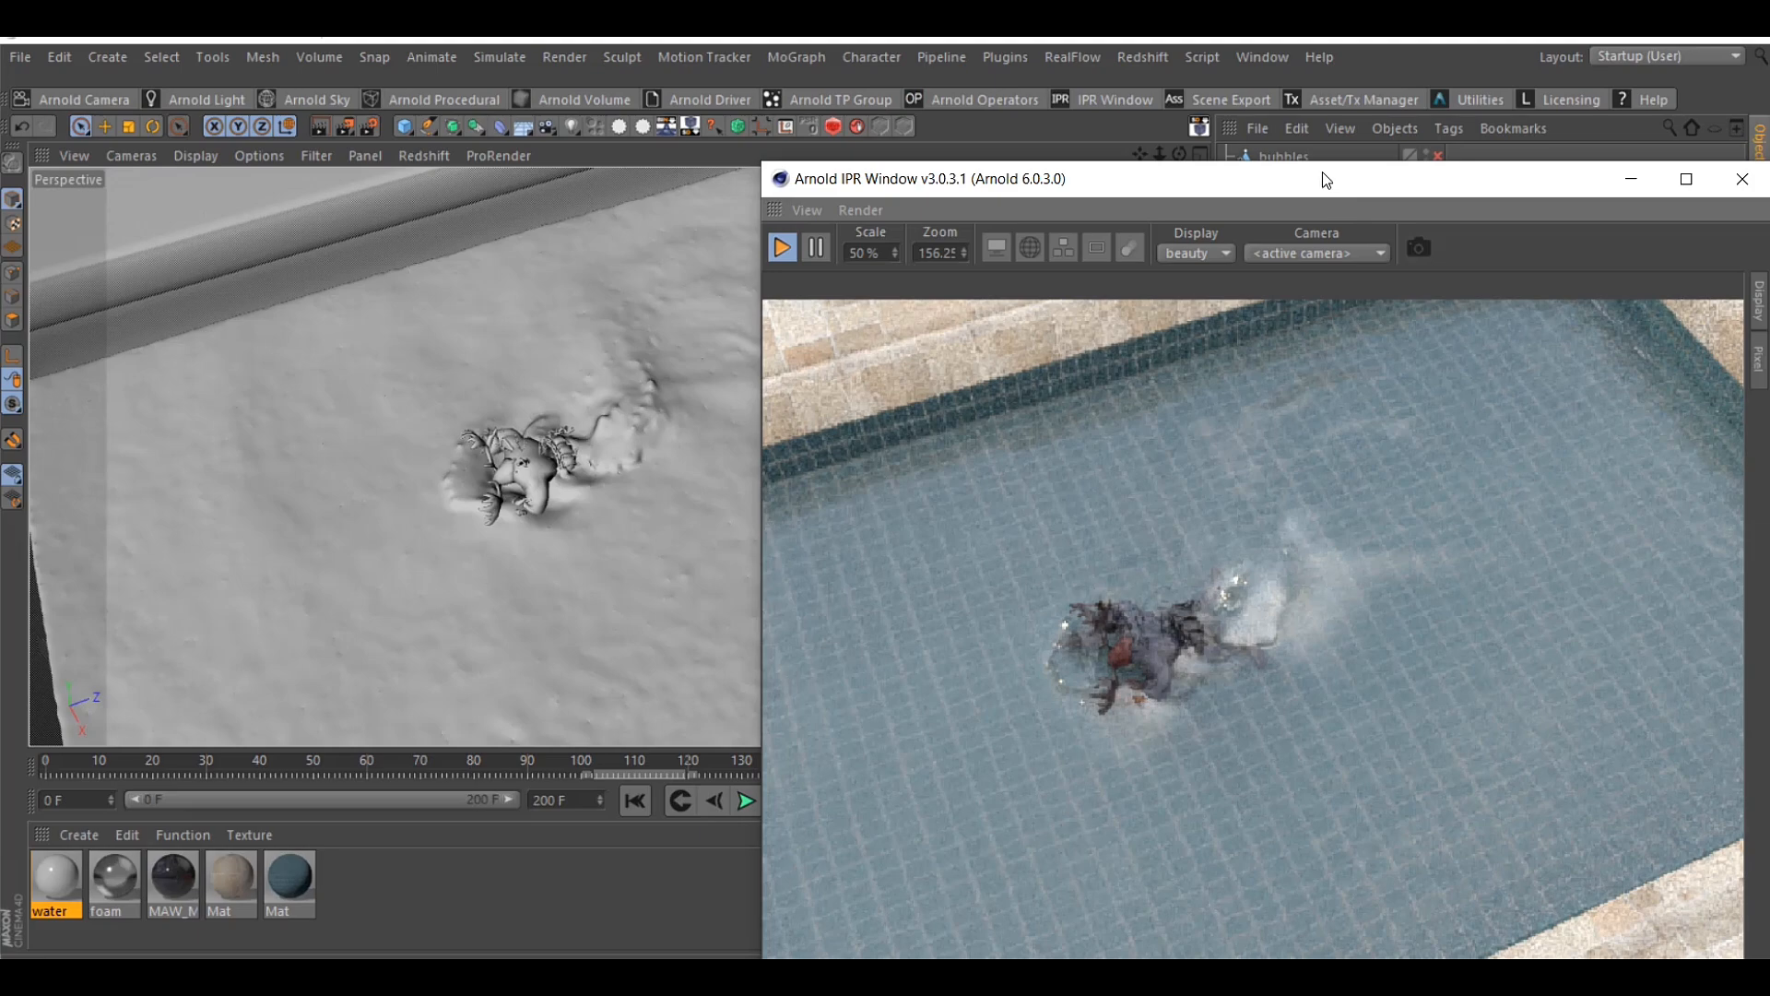
{"action": "left_click_drag", "start_coordinate": [1322, 179], "coordinate": [874, 172]}
{"action": "scroll", "coordinate": [849, 538], "scroll_direction": "down", "scroll_amount": 2}
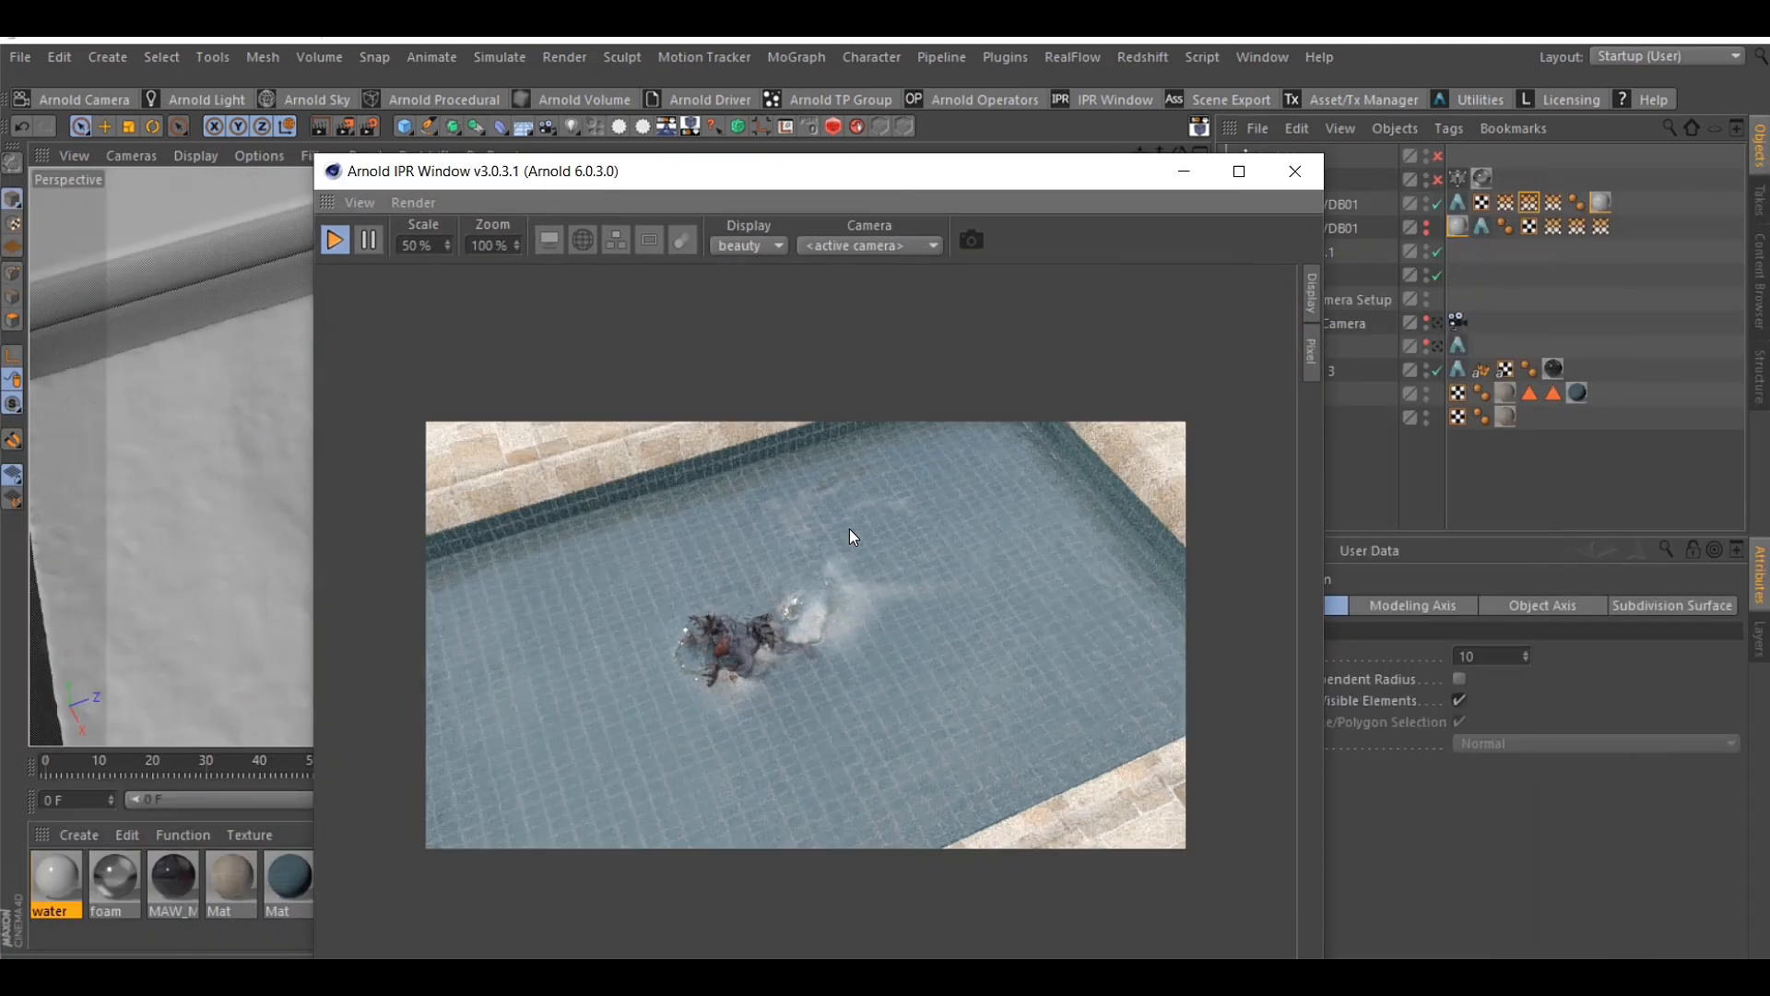
{"action": "left_click_drag", "start_coordinate": [1098, 170], "coordinate": [1017, 166]}
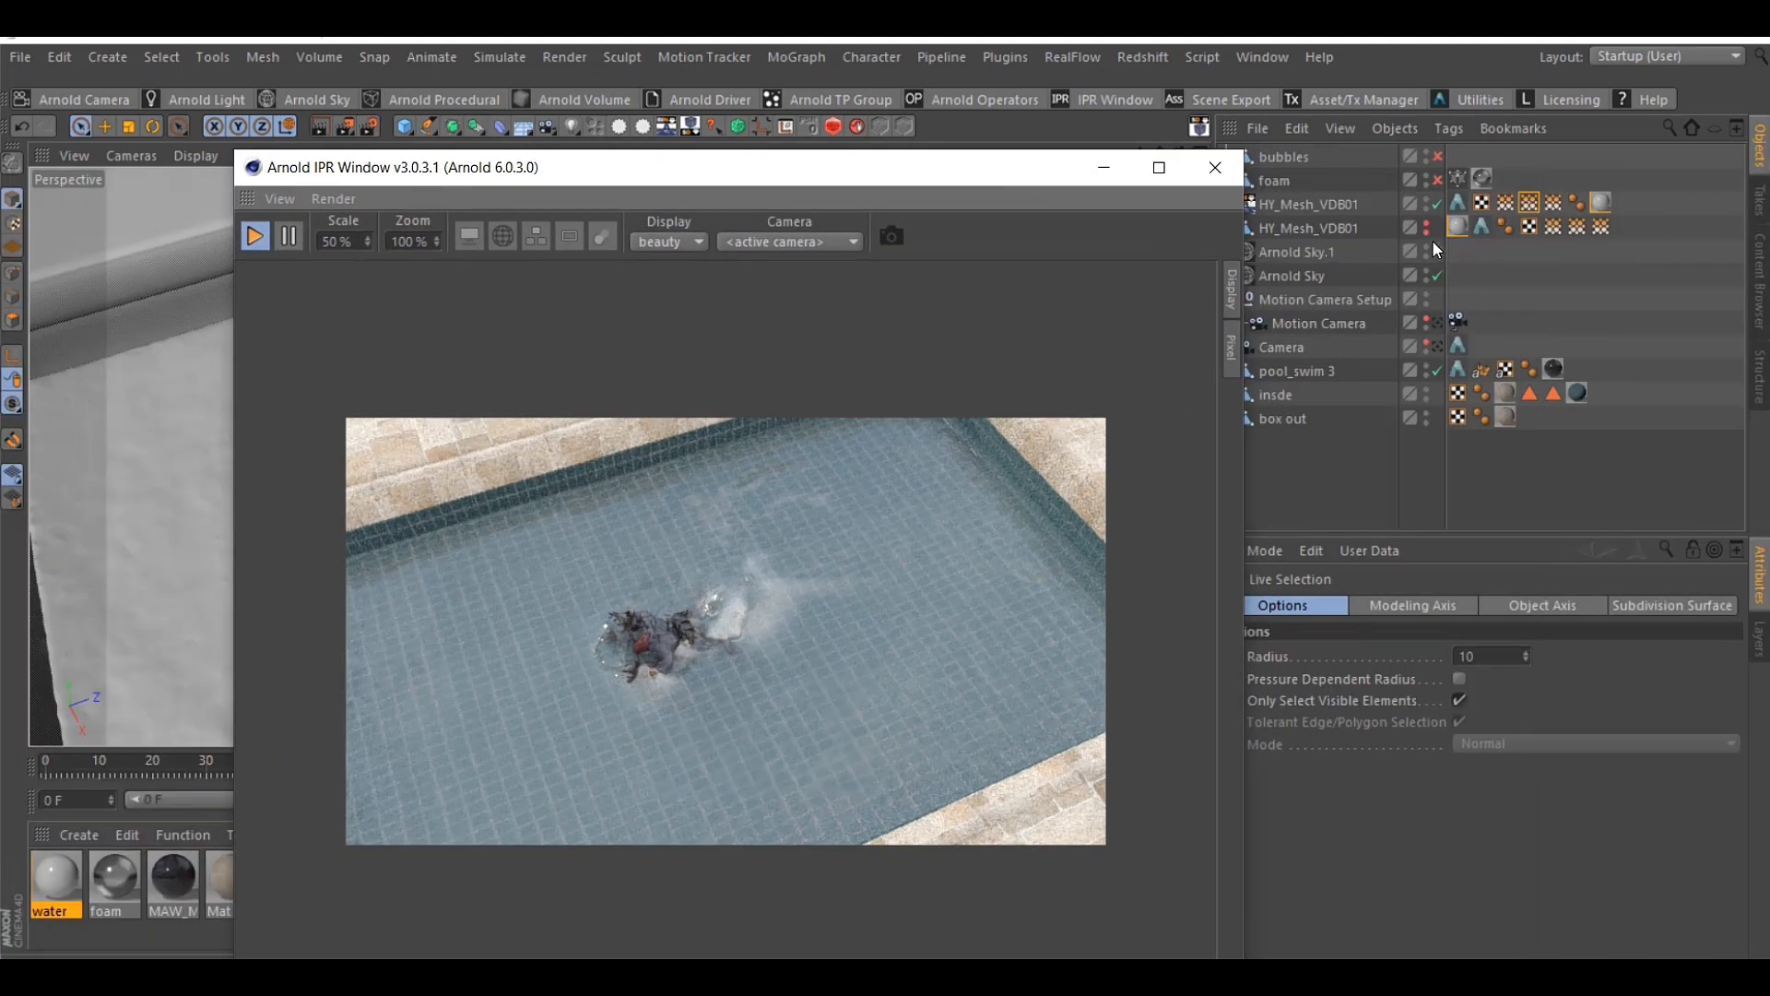
{"action": "left_click_drag", "start_coordinate": [779, 183], "coordinate": [710, 164]}
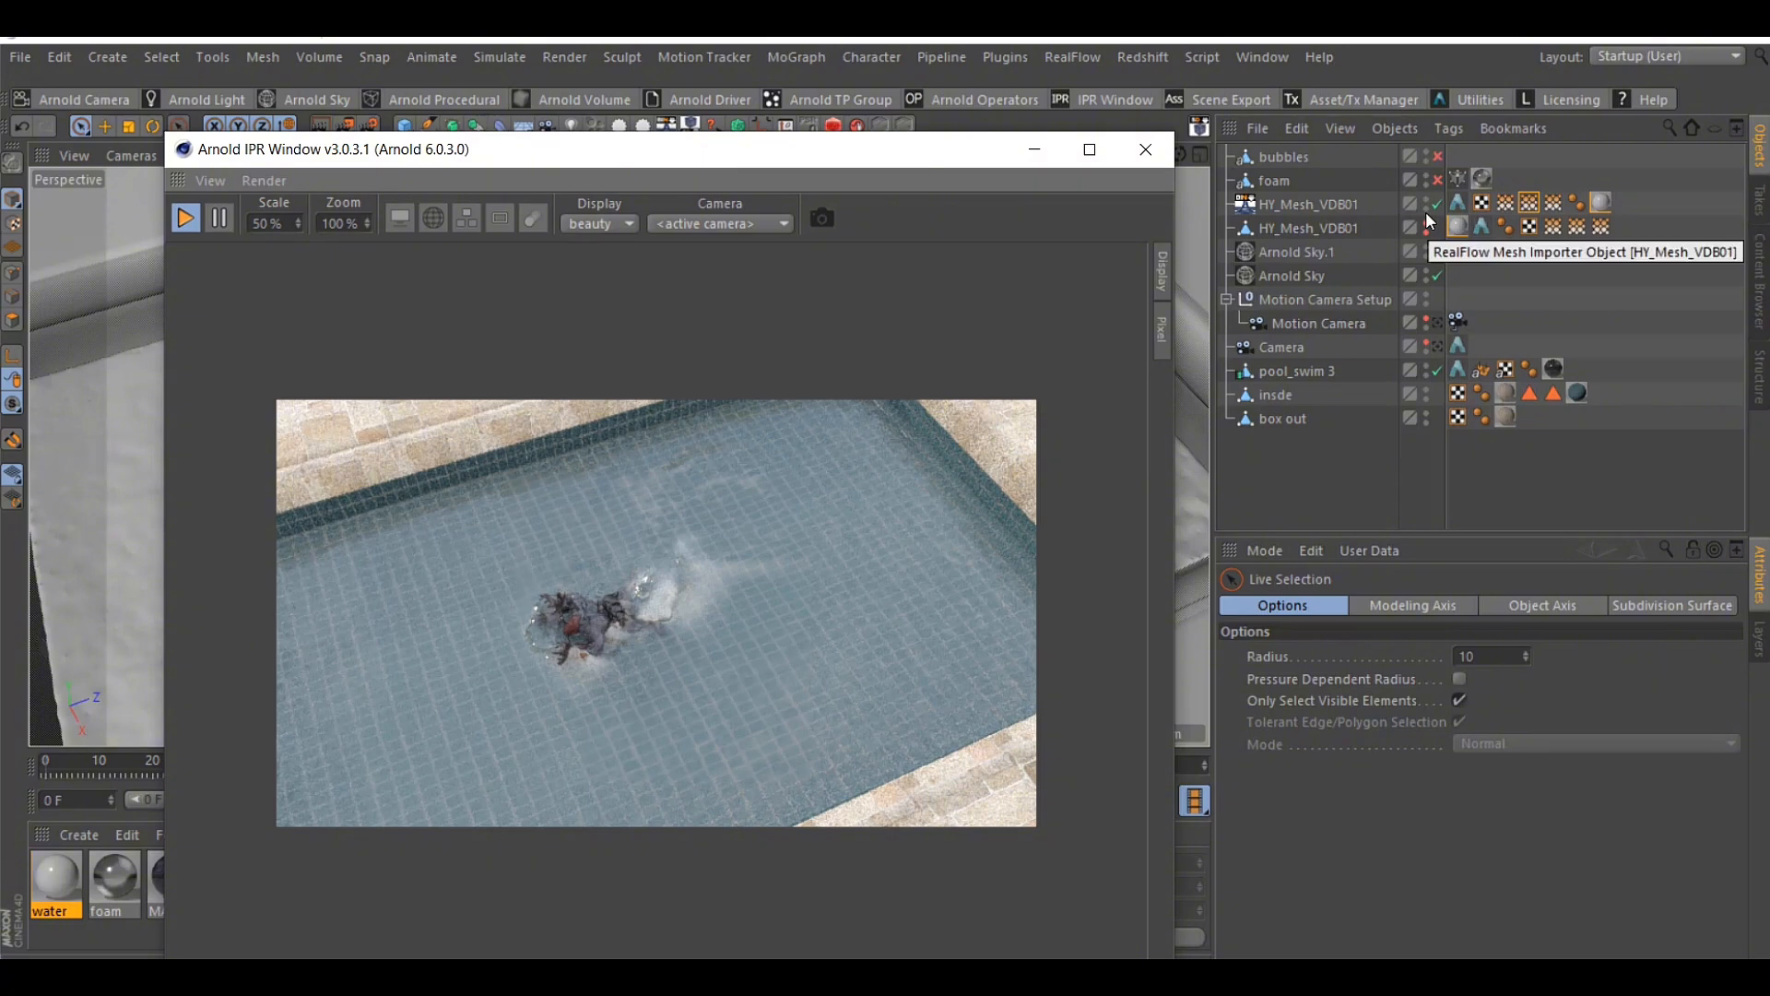
{"action": "left_click", "coordinate": [1437, 180]}
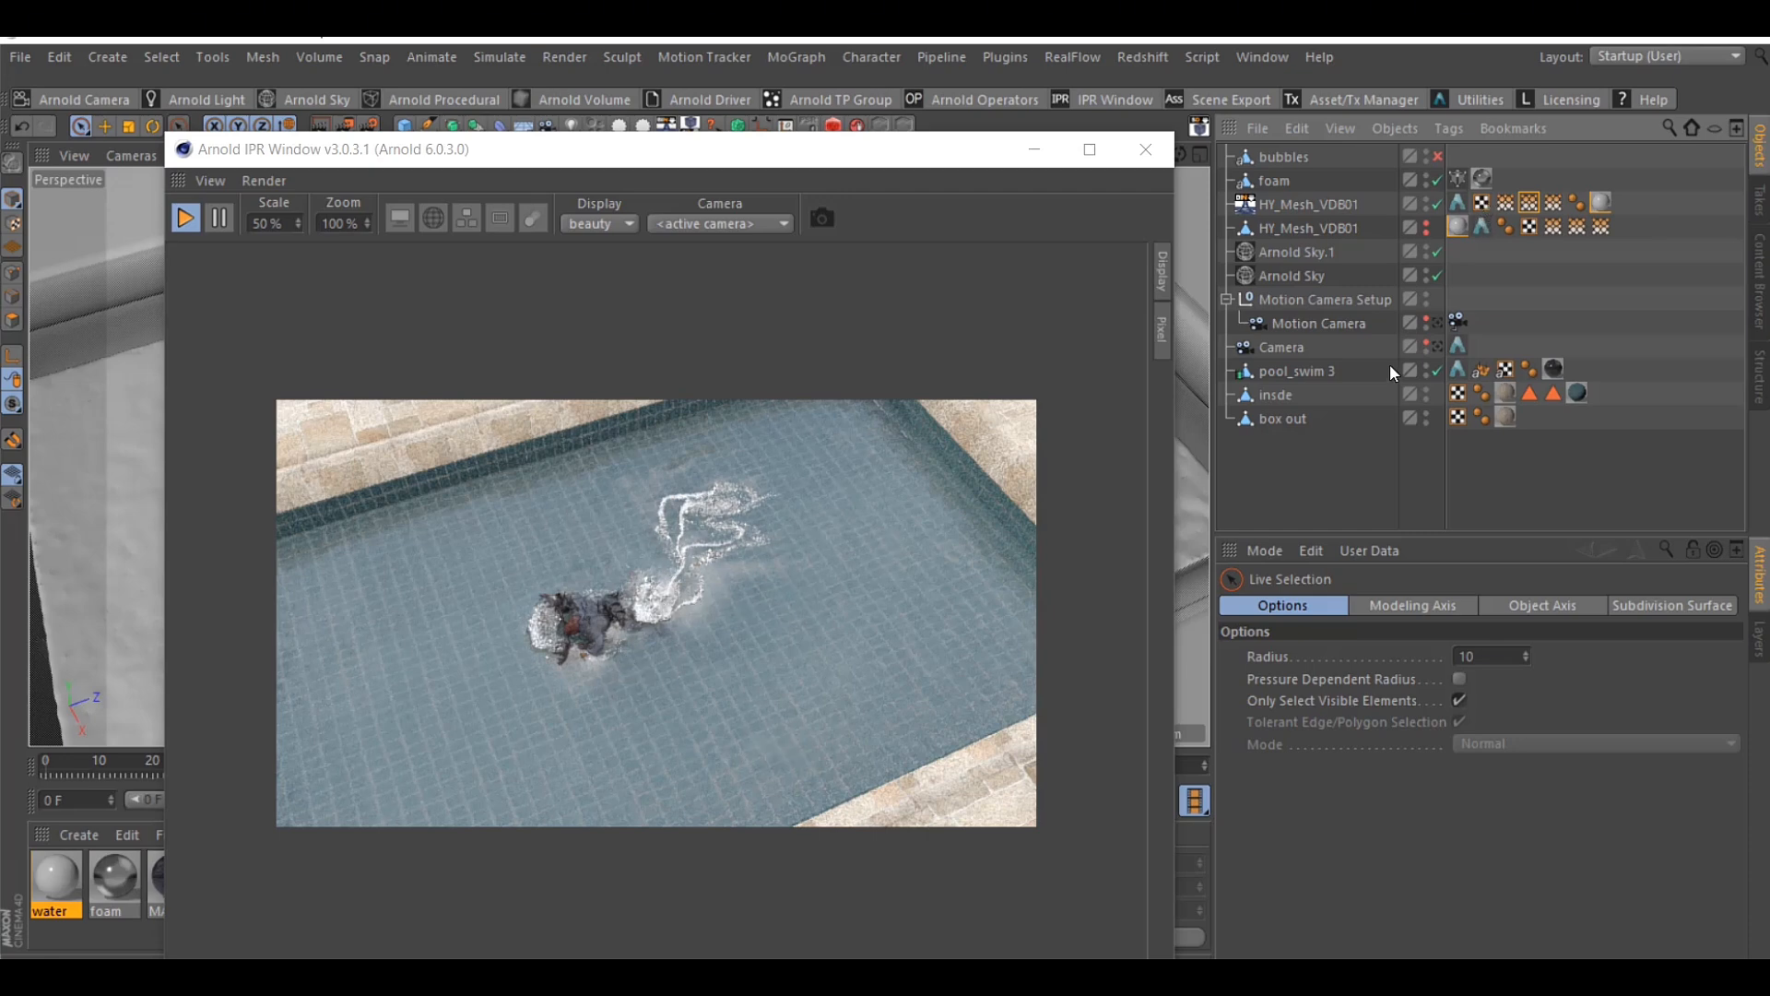
Open the foam material and set its base weight to 0.19, keeping the render preview alongside
{"action": "left_click", "coordinate": [1481, 179]}
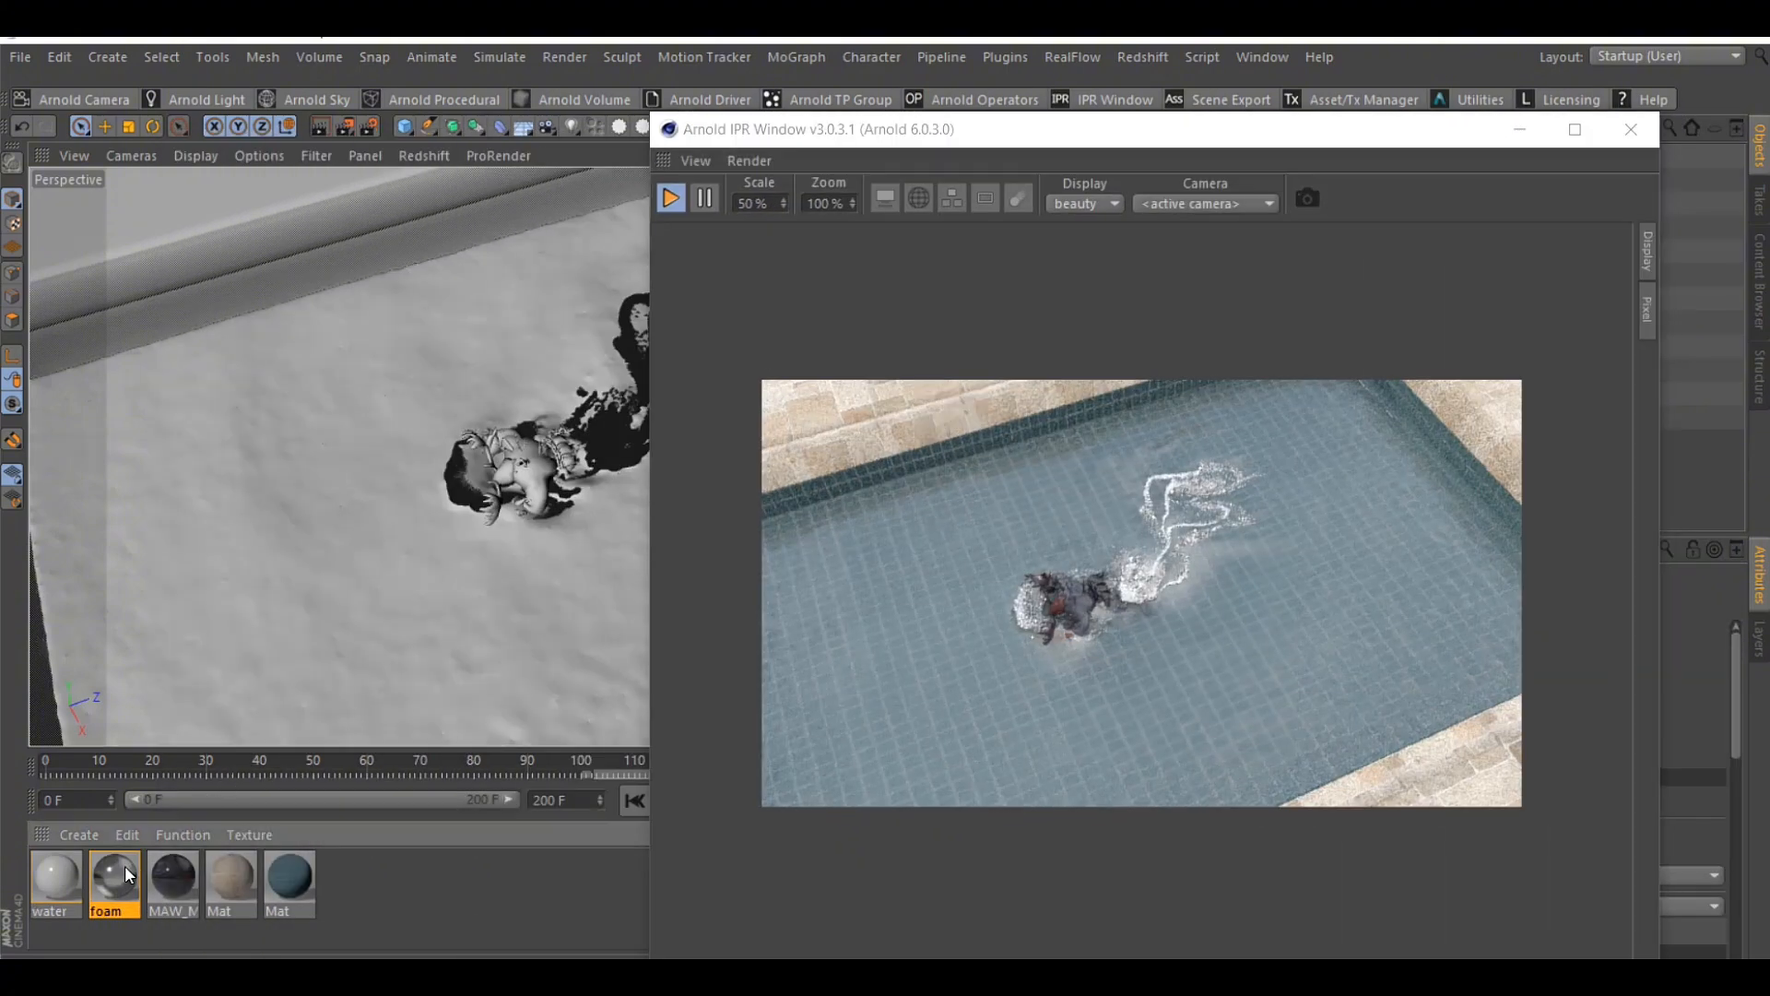
{"action": "double_click", "coordinate": [125, 865]}
{"action": "left_click_drag", "start_coordinate": [671, 171], "coordinate": [255, 134]}
{"action": "left_click", "coordinate": [395, 451]}
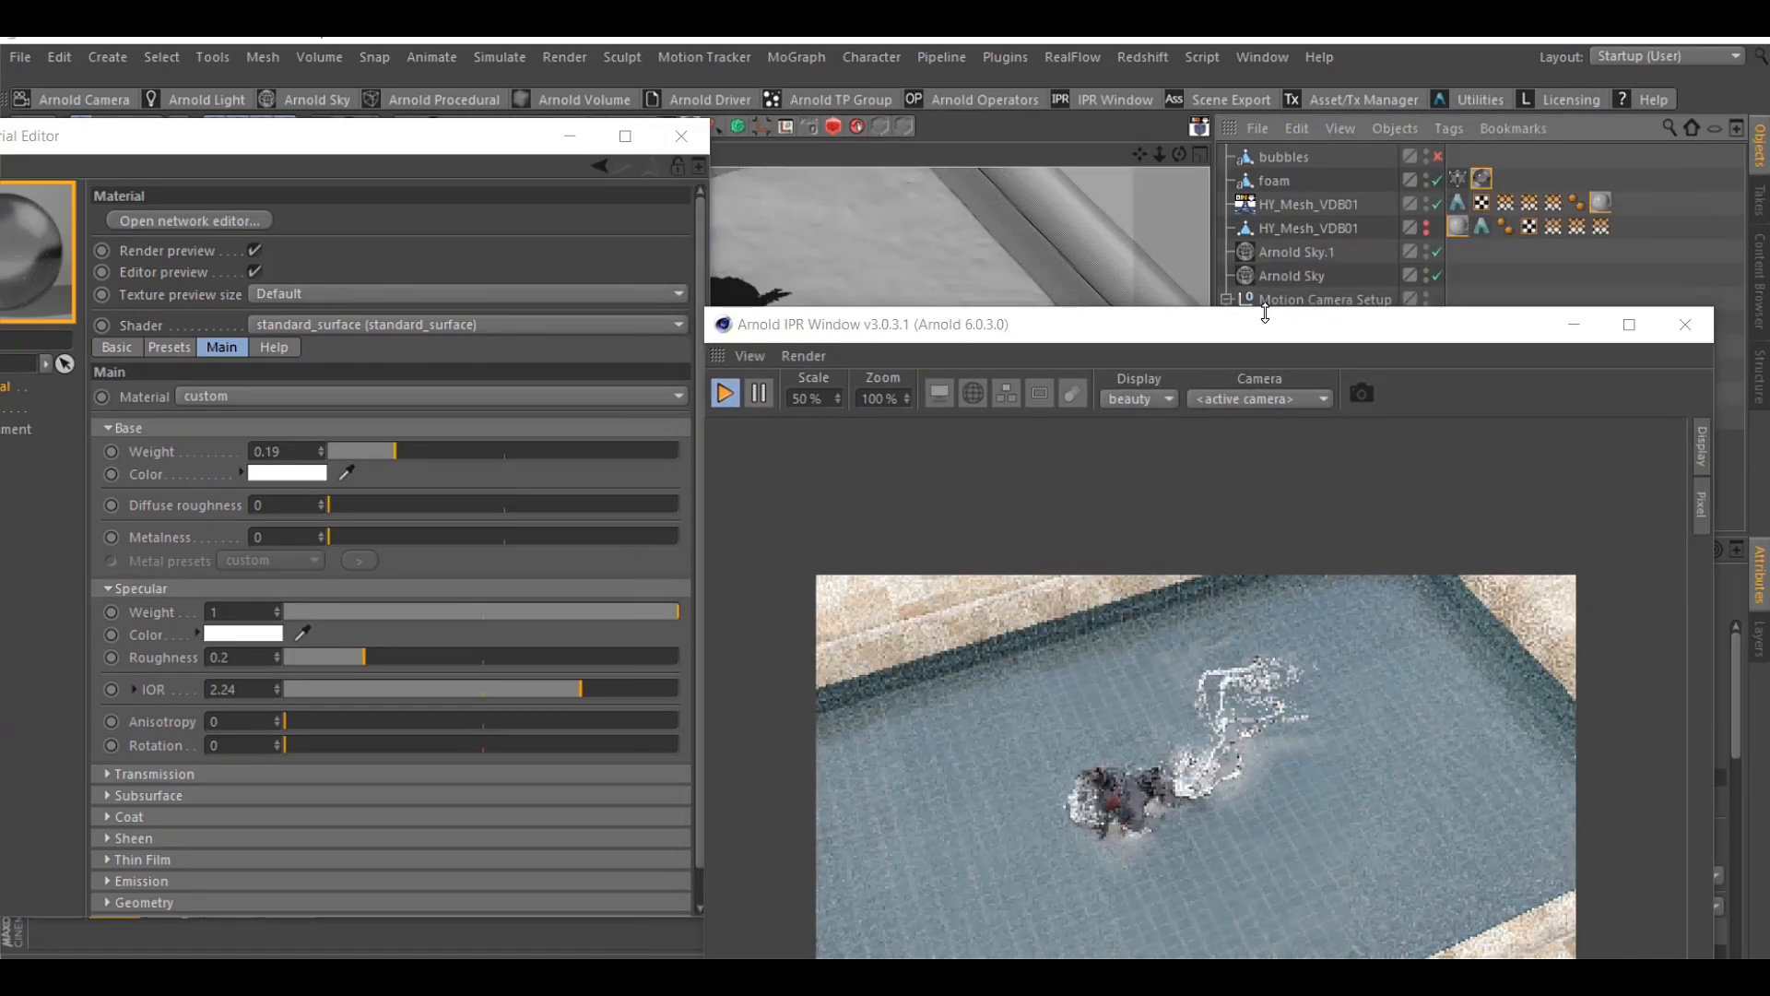
{"action": "left_click_drag", "start_coordinate": [1286, 332], "coordinate": [1372, 191]}
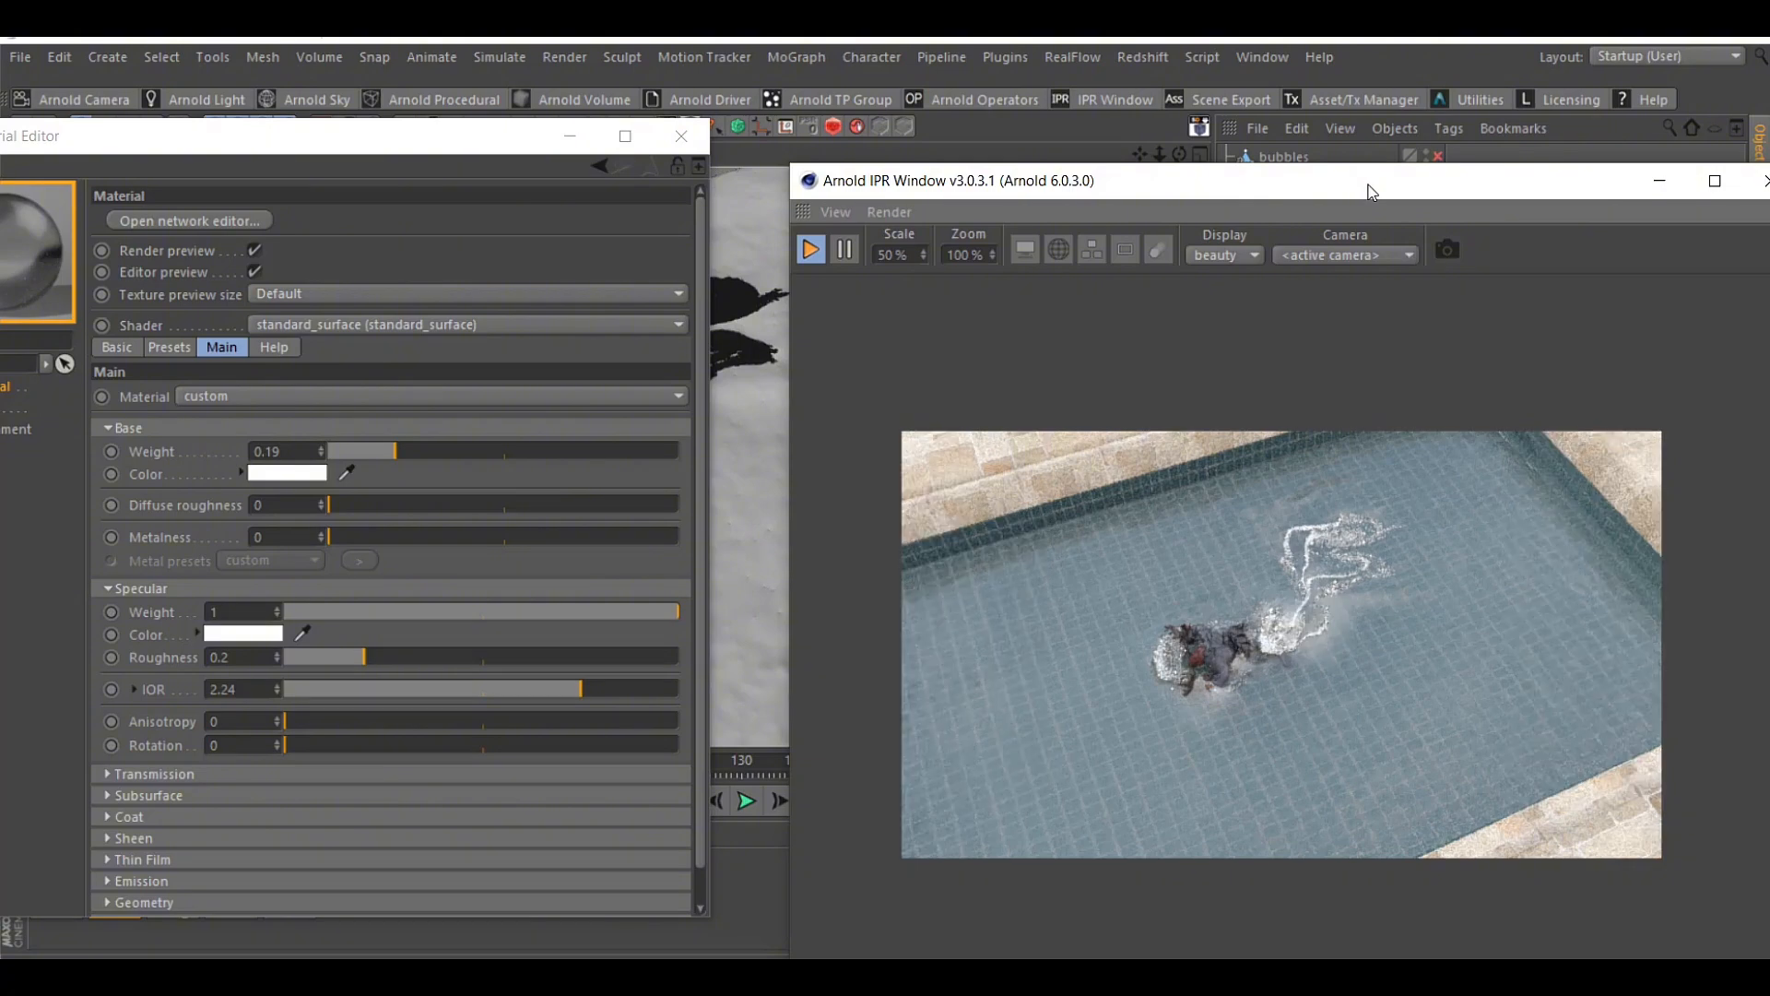
{"action": "left_click_drag", "start_coordinate": [510, 145], "coordinate": [1296, 215]}
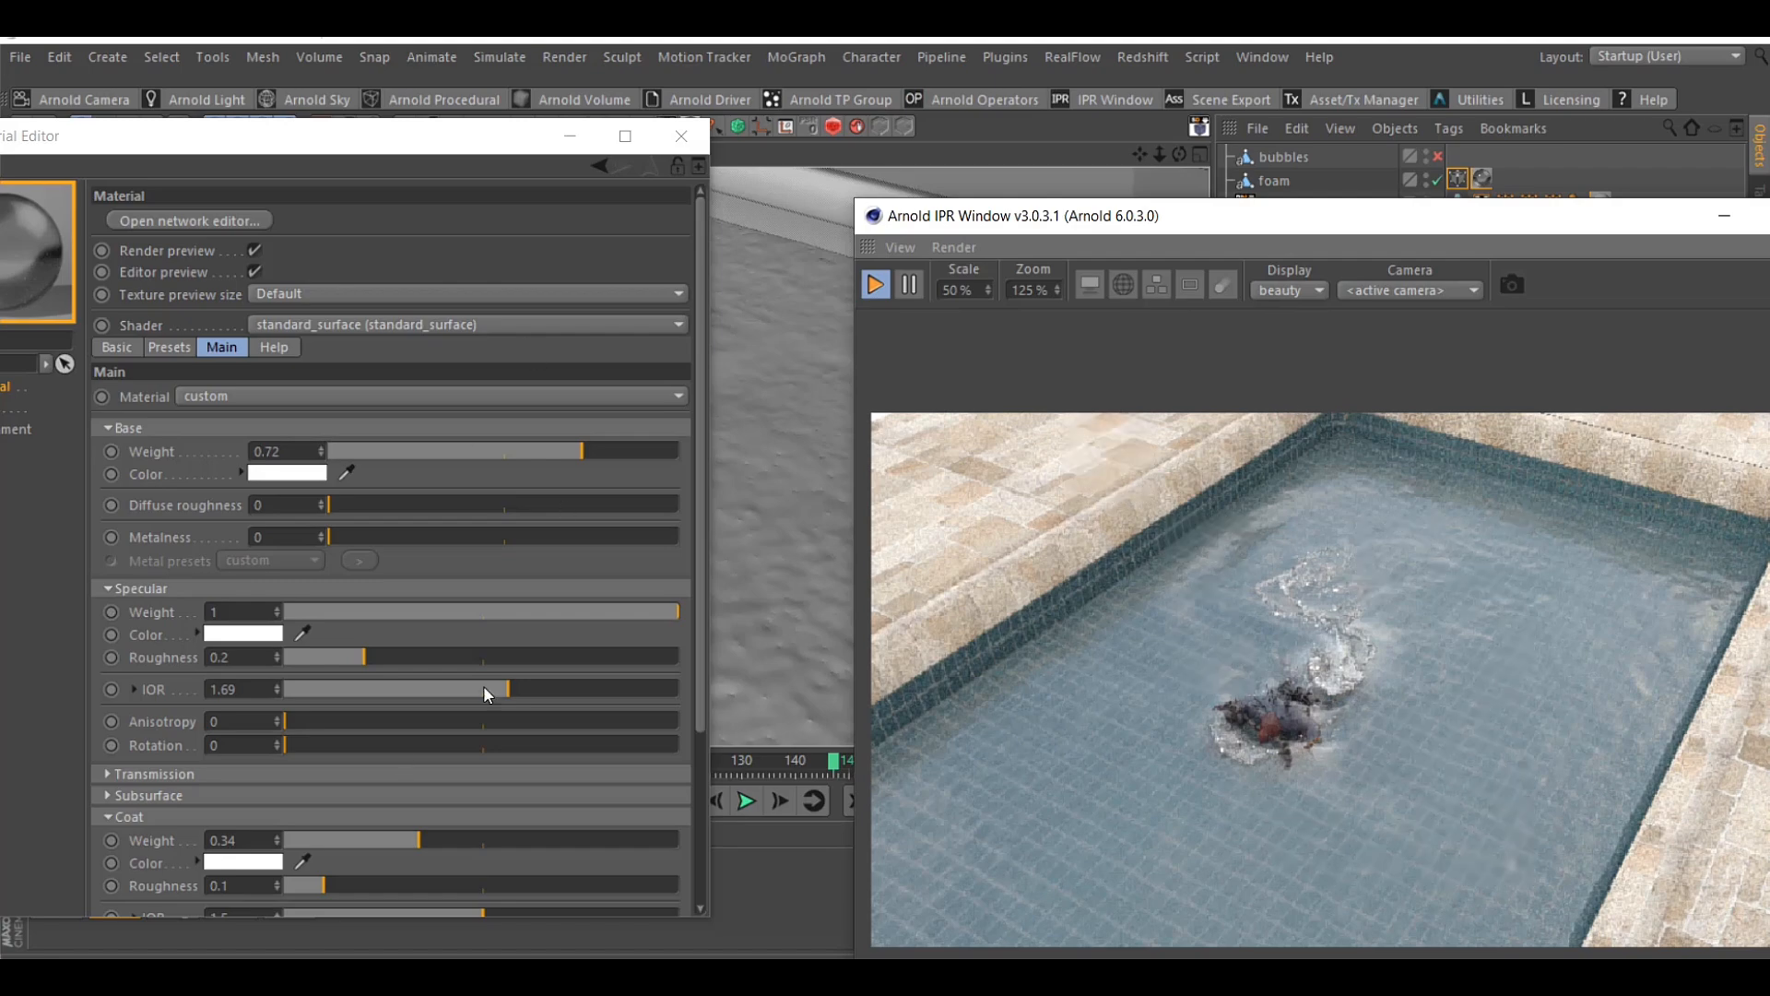
Close the foam material, move the timeline to a later frame, and disable the foam object
{"action": "left_click", "coordinate": [682, 135]}
{"action": "left_click_drag", "start_coordinate": [1067, 223], "coordinate": [1171, 208]}
{"action": "left_click", "coordinate": [941, 761]}
{"action": "left_click_drag", "start_coordinate": [1516, 208], "coordinate": [1389, 210]}
{"action": "scroll", "coordinate": [1402, 676], "scroll_direction": "down", "scroll_amount": 2}
{"action": "scroll", "coordinate": [1403, 682], "scroll_direction": "up", "scroll_amount": 2}
{"action": "left_click", "coordinate": [1437, 181]}
Open the water material's WHITE 2 surface and lower its specular IOR
{"action": "double_click", "coordinate": [56, 876]}
{"action": "left_click", "coordinate": [387, 349]}
{"action": "left_click", "coordinate": [376, 422]}
{"action": "left_click", "coordinate": [397, 352]}
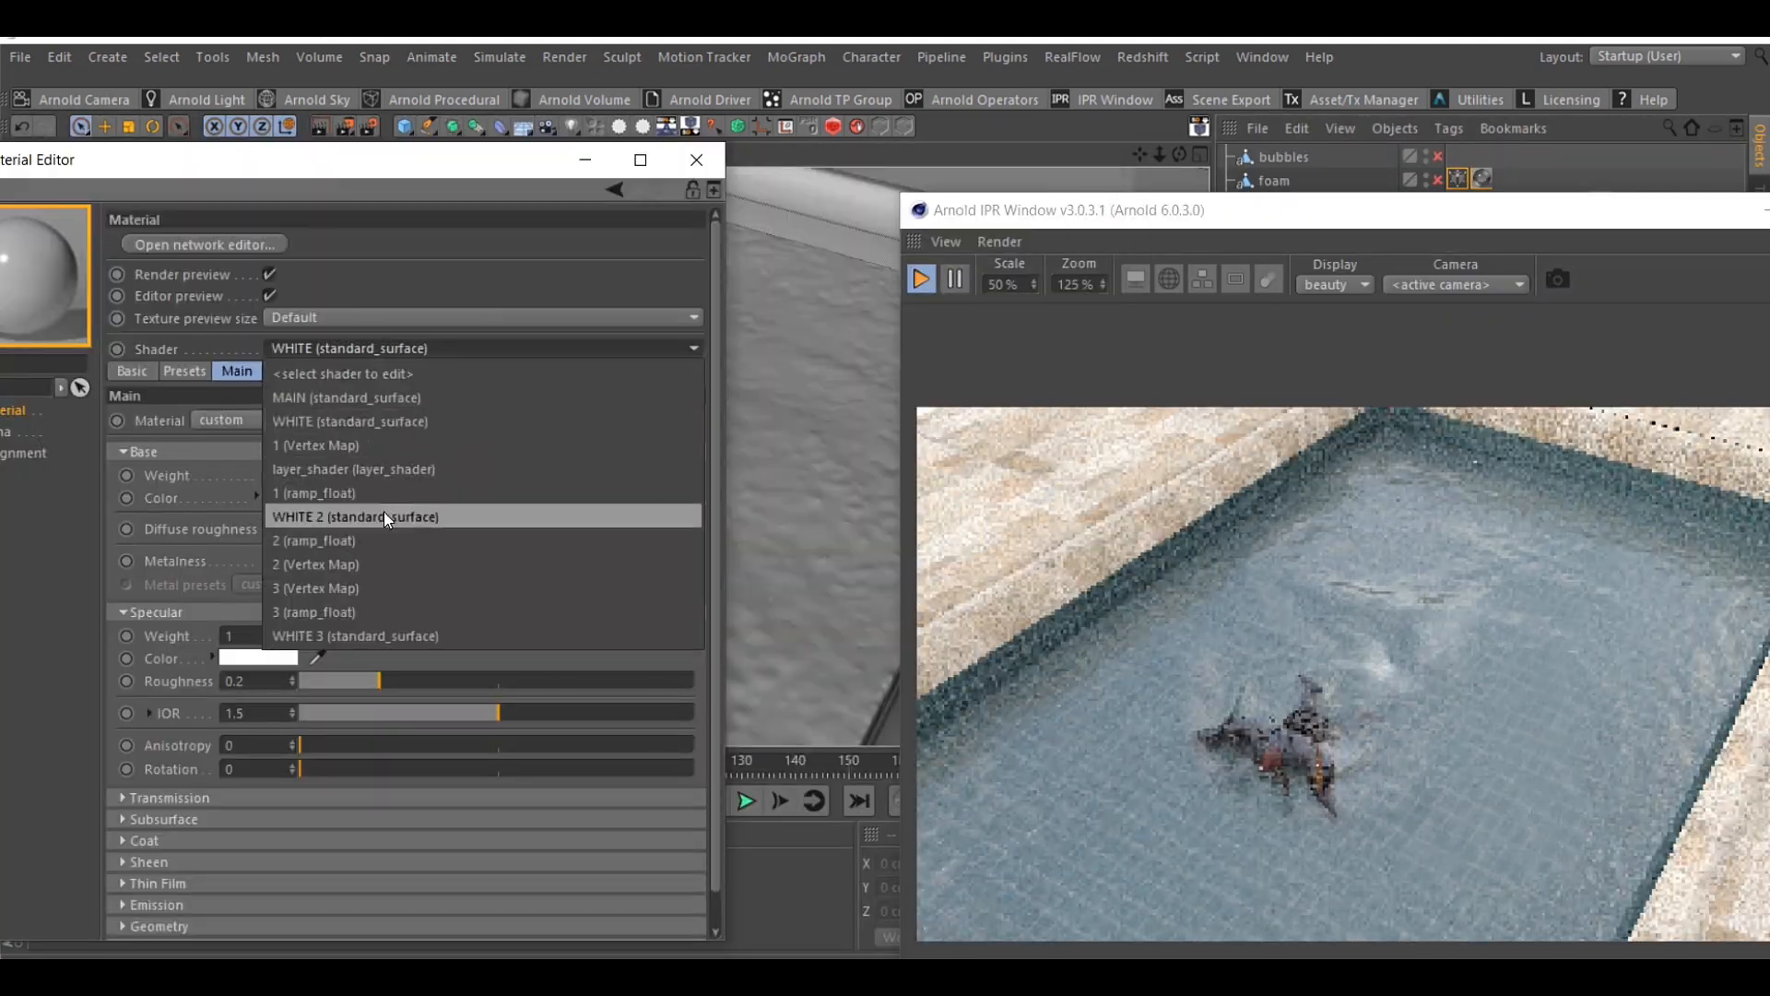
{"action": "left_click", "coordinate": [385, 517]}
{"action": "mouse_move", "coordinate": [499, 713]}
{"action": "left_mouse_down"}
{"action": "mouse_move", "coordinate": [667, 711]}
{"action": "mouse_move", "coordinate": [391, 710]}
{"action": "left_mouse_up"}
Reshape the 3 ramp_float curve with a point at about X 0.359, Y 0.886, and open the WHITE 3 surface for editing
{"action": "left_click", "coordinate": [387, 347]}
{"action": "left_click", "coordinate": [372, 605]}
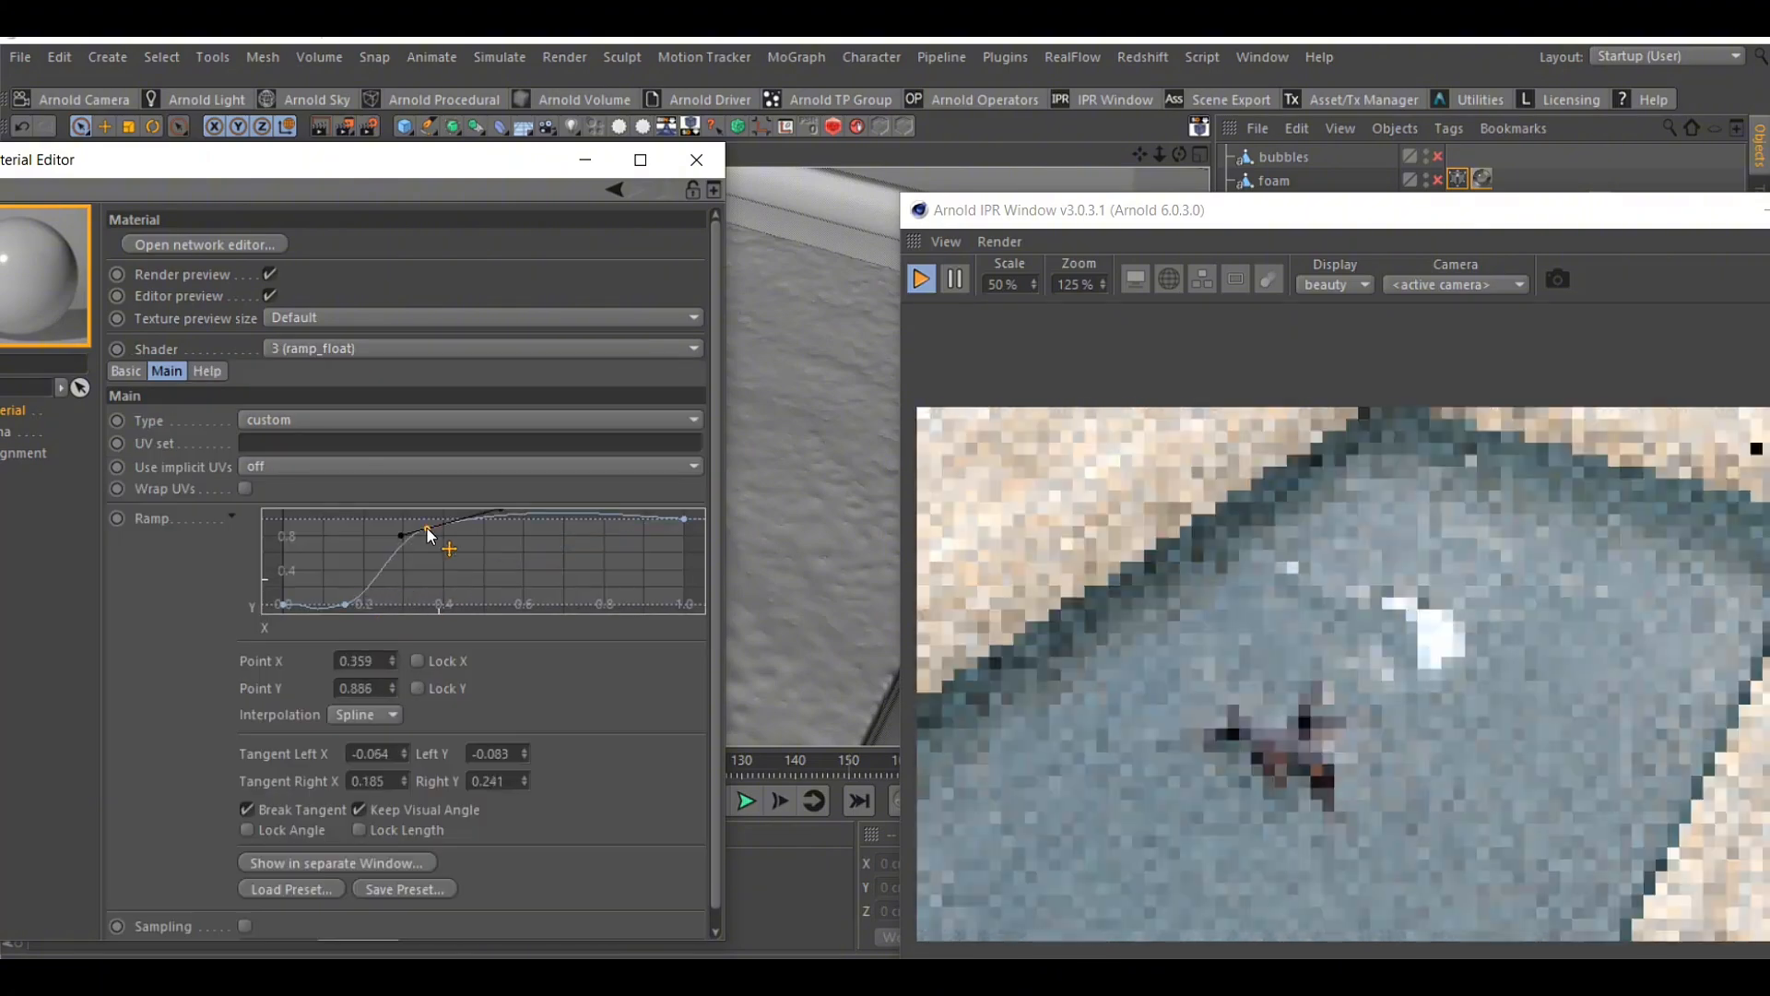
{"action": "left_click", "coordinate": [388, 348]}
{"action": "left_click", "coordinate": [390, 633]}
Examine the swimmer, foam trail and water surface in the render preview from a different viewing angle
{"action": "left_click_drag", "start_coordinate": [1401, 218], "coordinate": [625, 337]}
{"action": "scroll", "coordinate": [1298, 693], "scroll_direction": "down", "scroll_amount": 5}
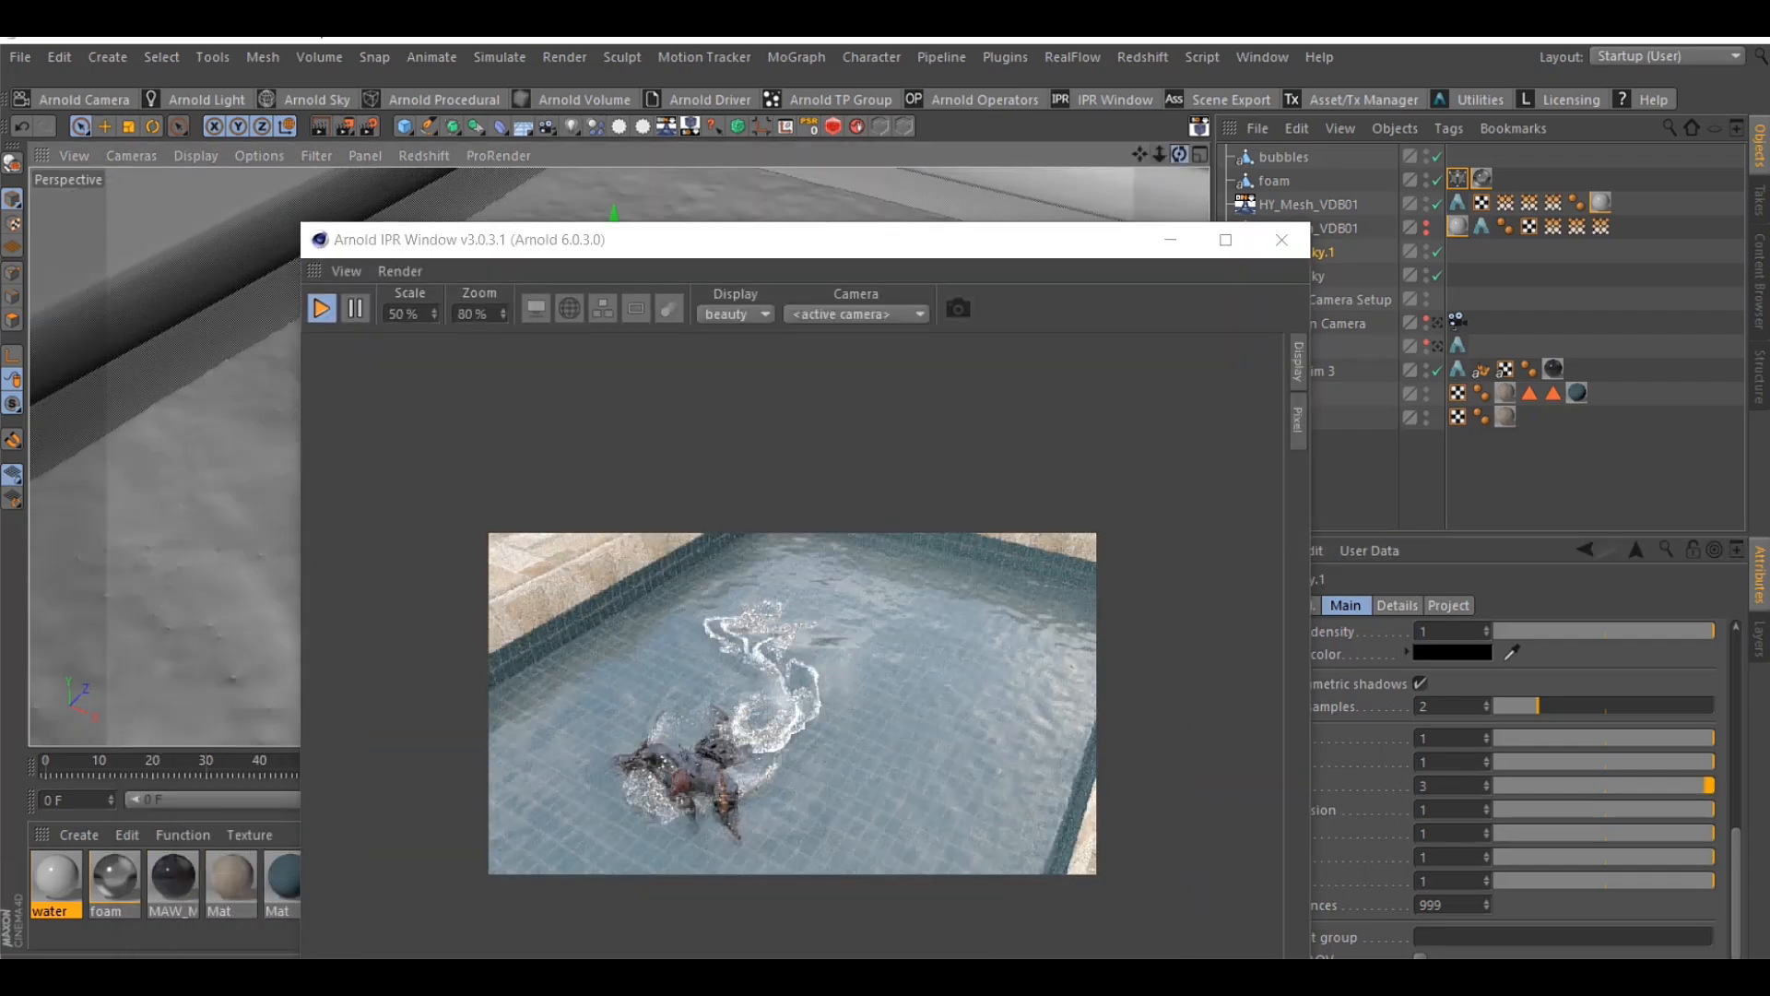
{"action": "left_click_drag", "start_coordinate": [1180, 155], "coordinate": [1089, 159]}
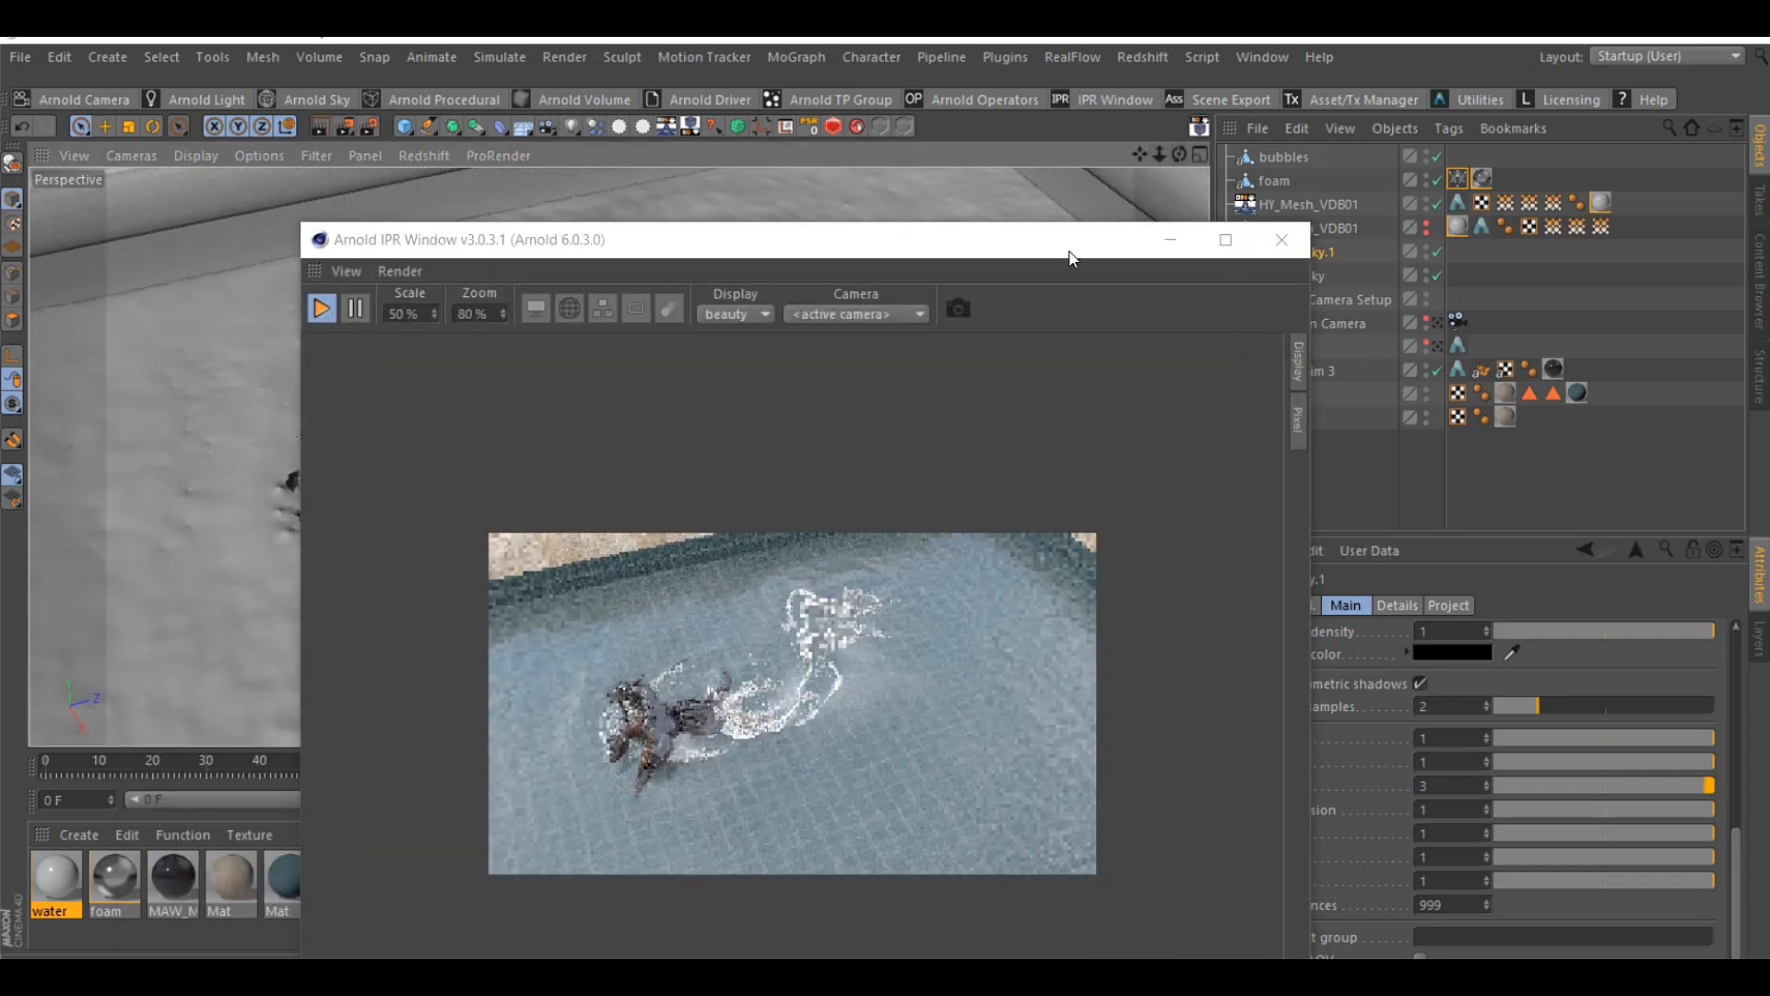
{"action": "left_click_drag", "start_coordinate": [1073, 259], "coordinate": [924, 208]}
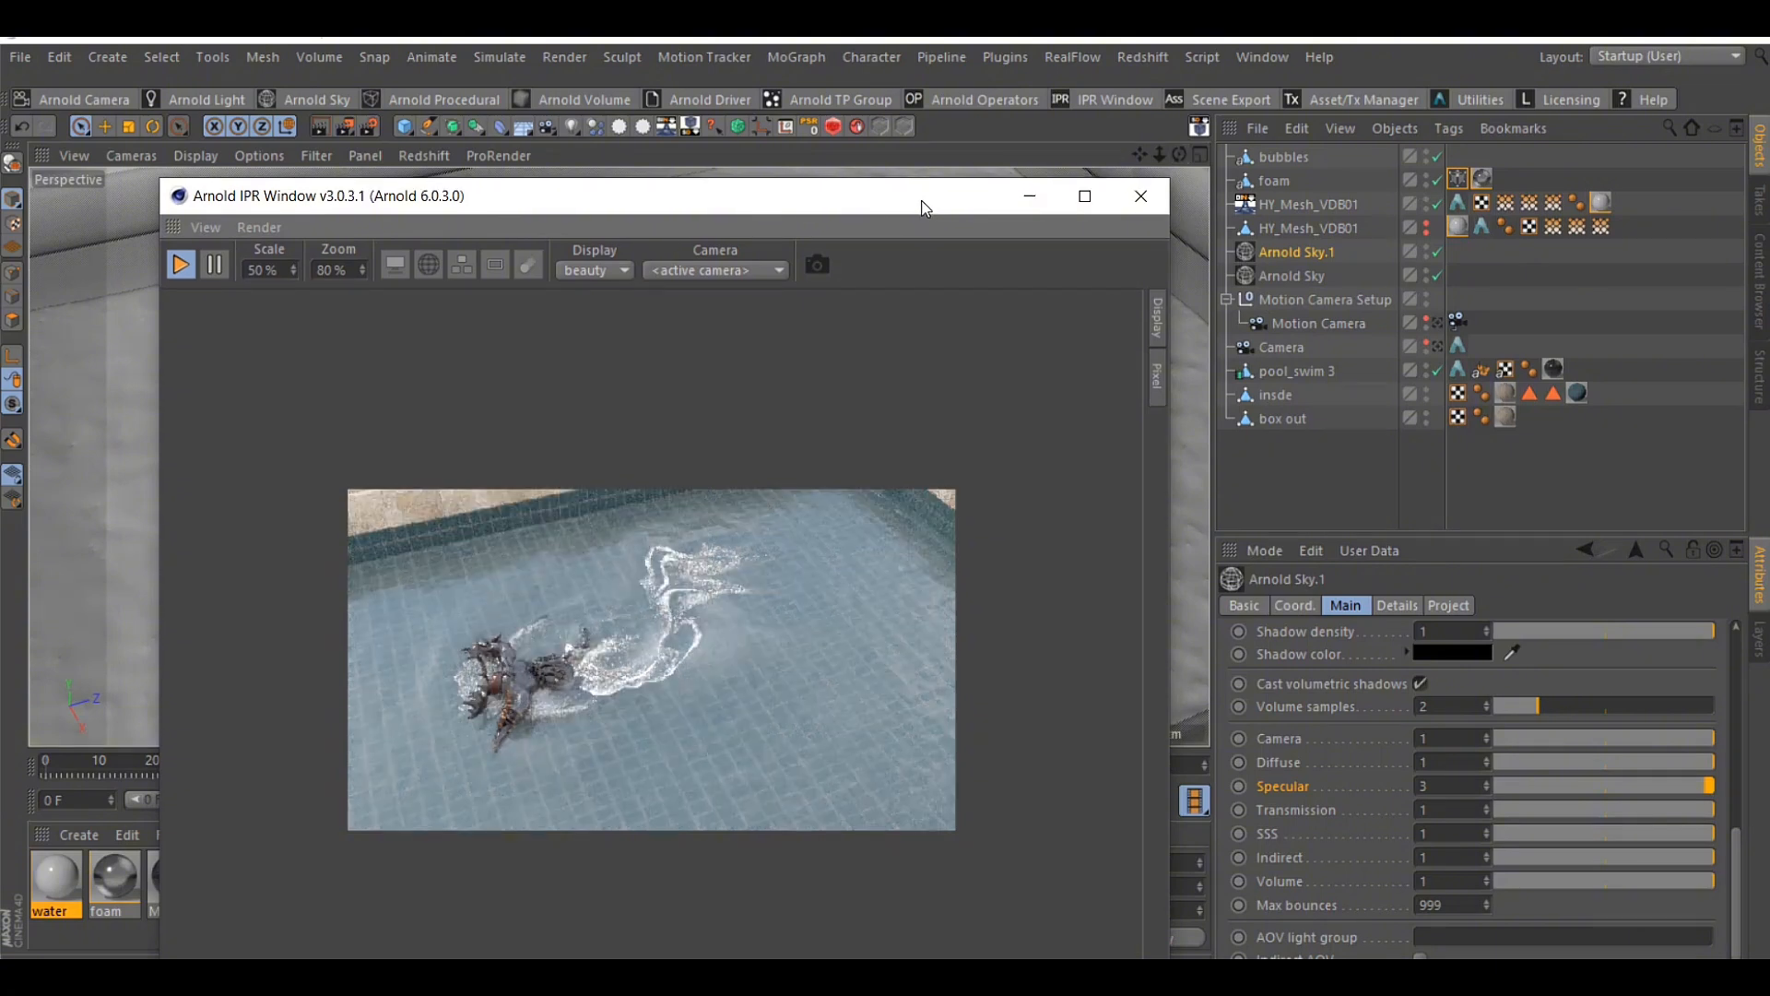
{"action": "scroll", "coordinate": [873, 503], "scroll_direction": "down", "scroll_amount": 1}
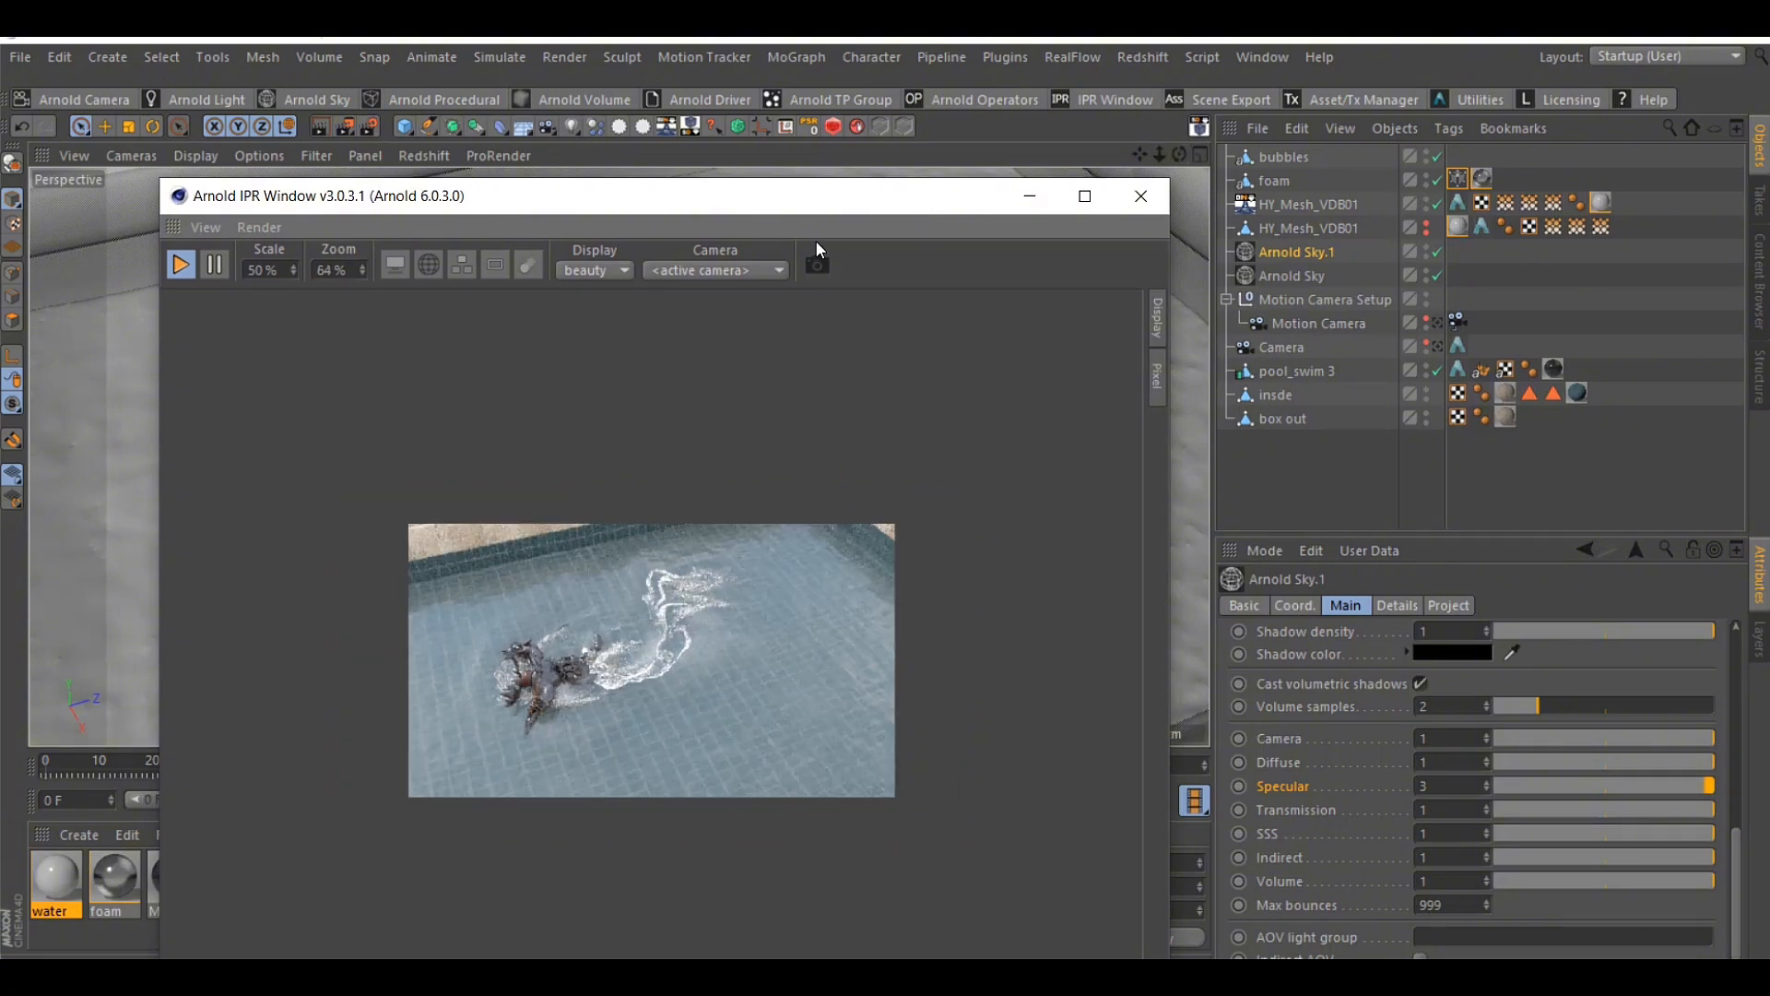
{"action": "left_click_drag", "start_coordinate": [797, 210], "coordinate": [1215, 227]}
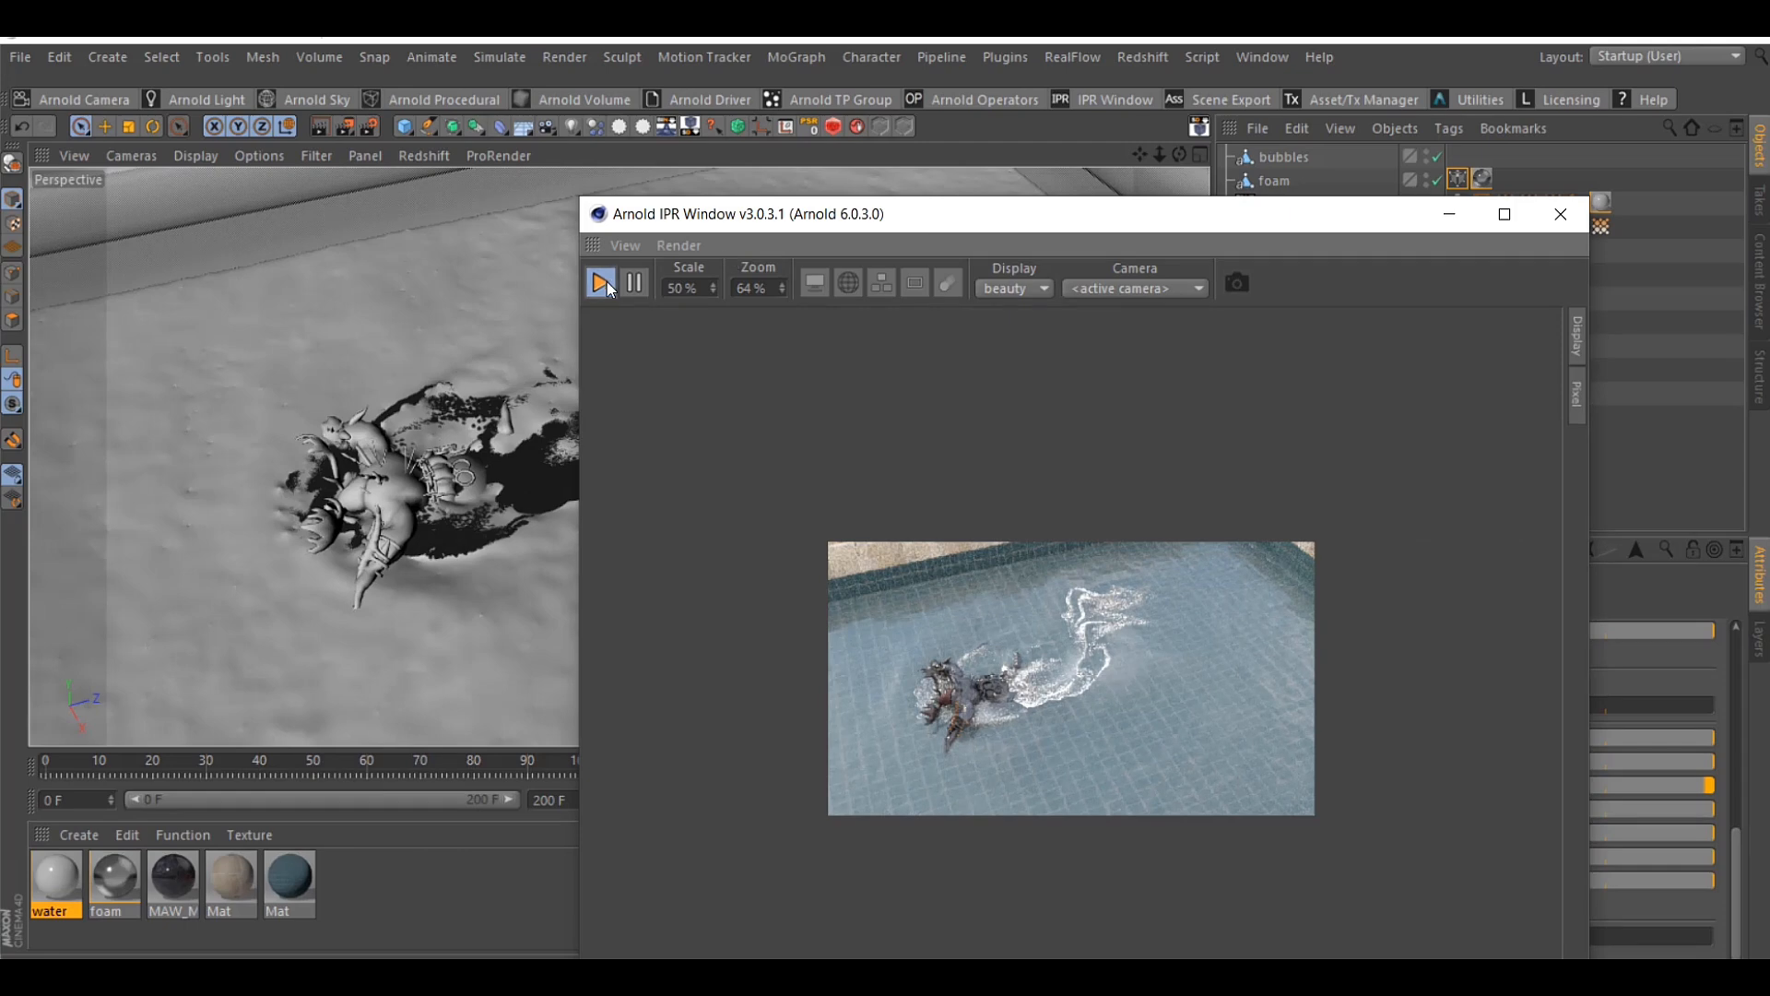
{"action": "scroll", "coordinate": [1107, 709], "scroll_direction": "up", "scroll_amount": 2}
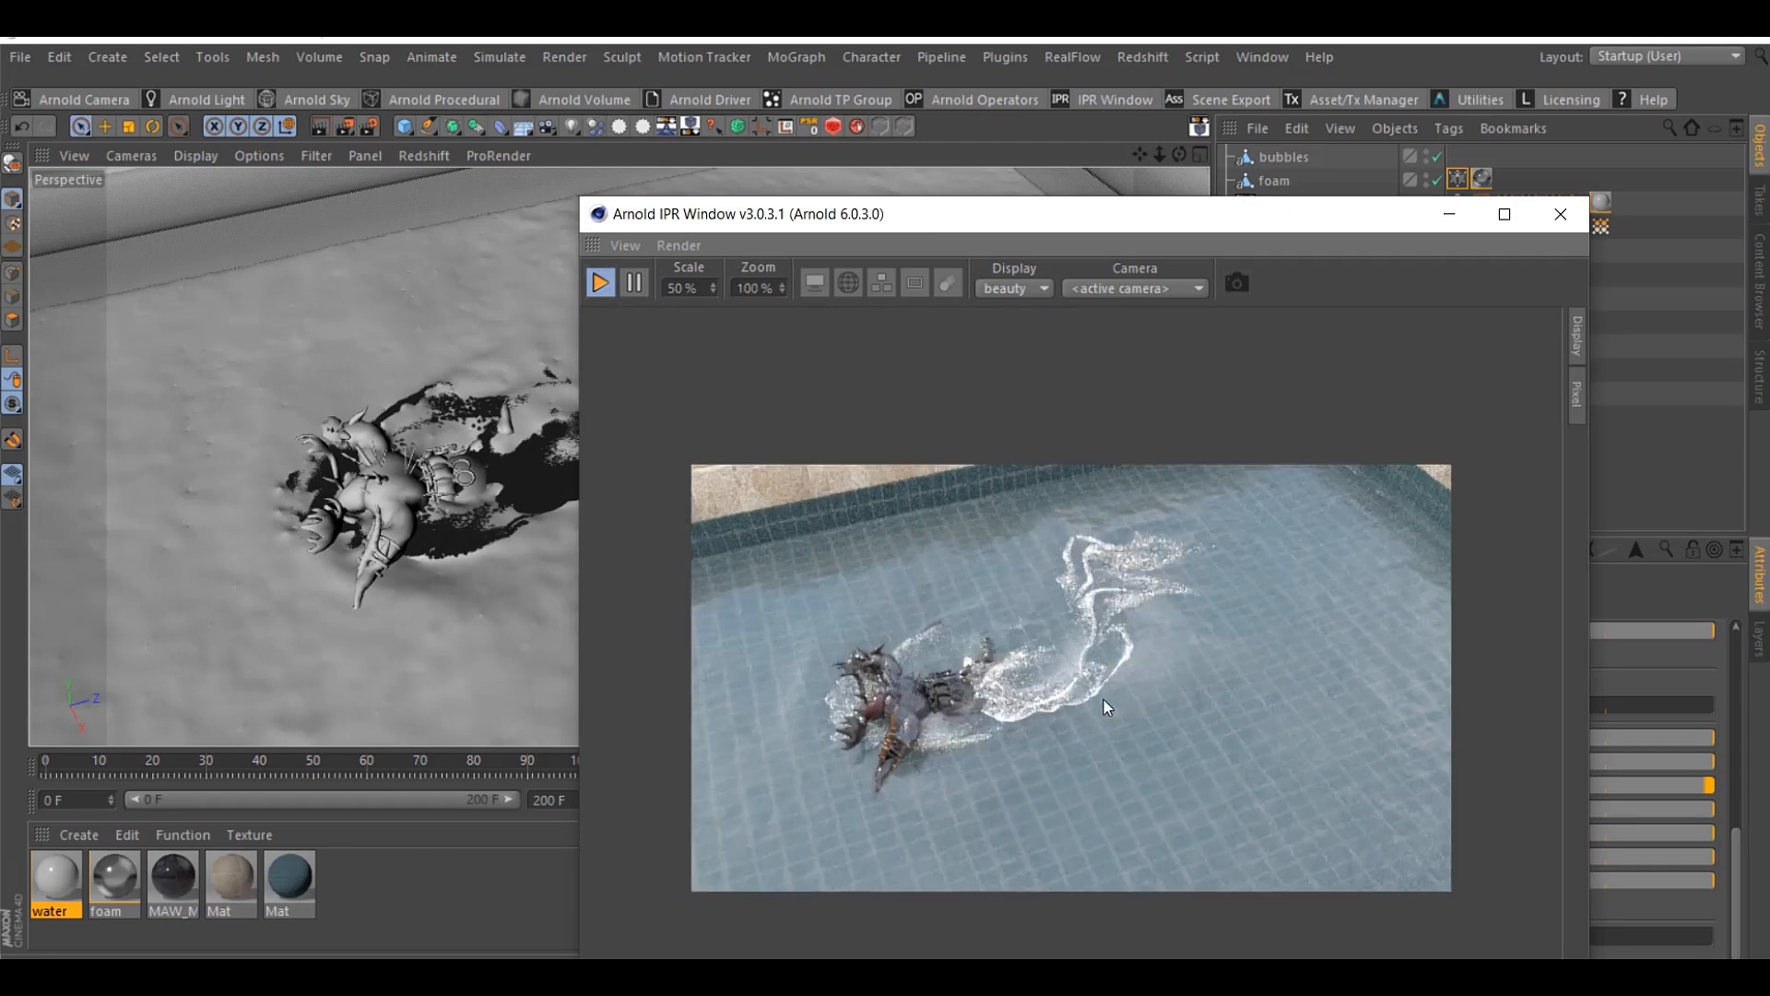
{"action": "scroll", "coordinate": [1108, 708], "scroll_direction": "down", "scroll_amount": 1}
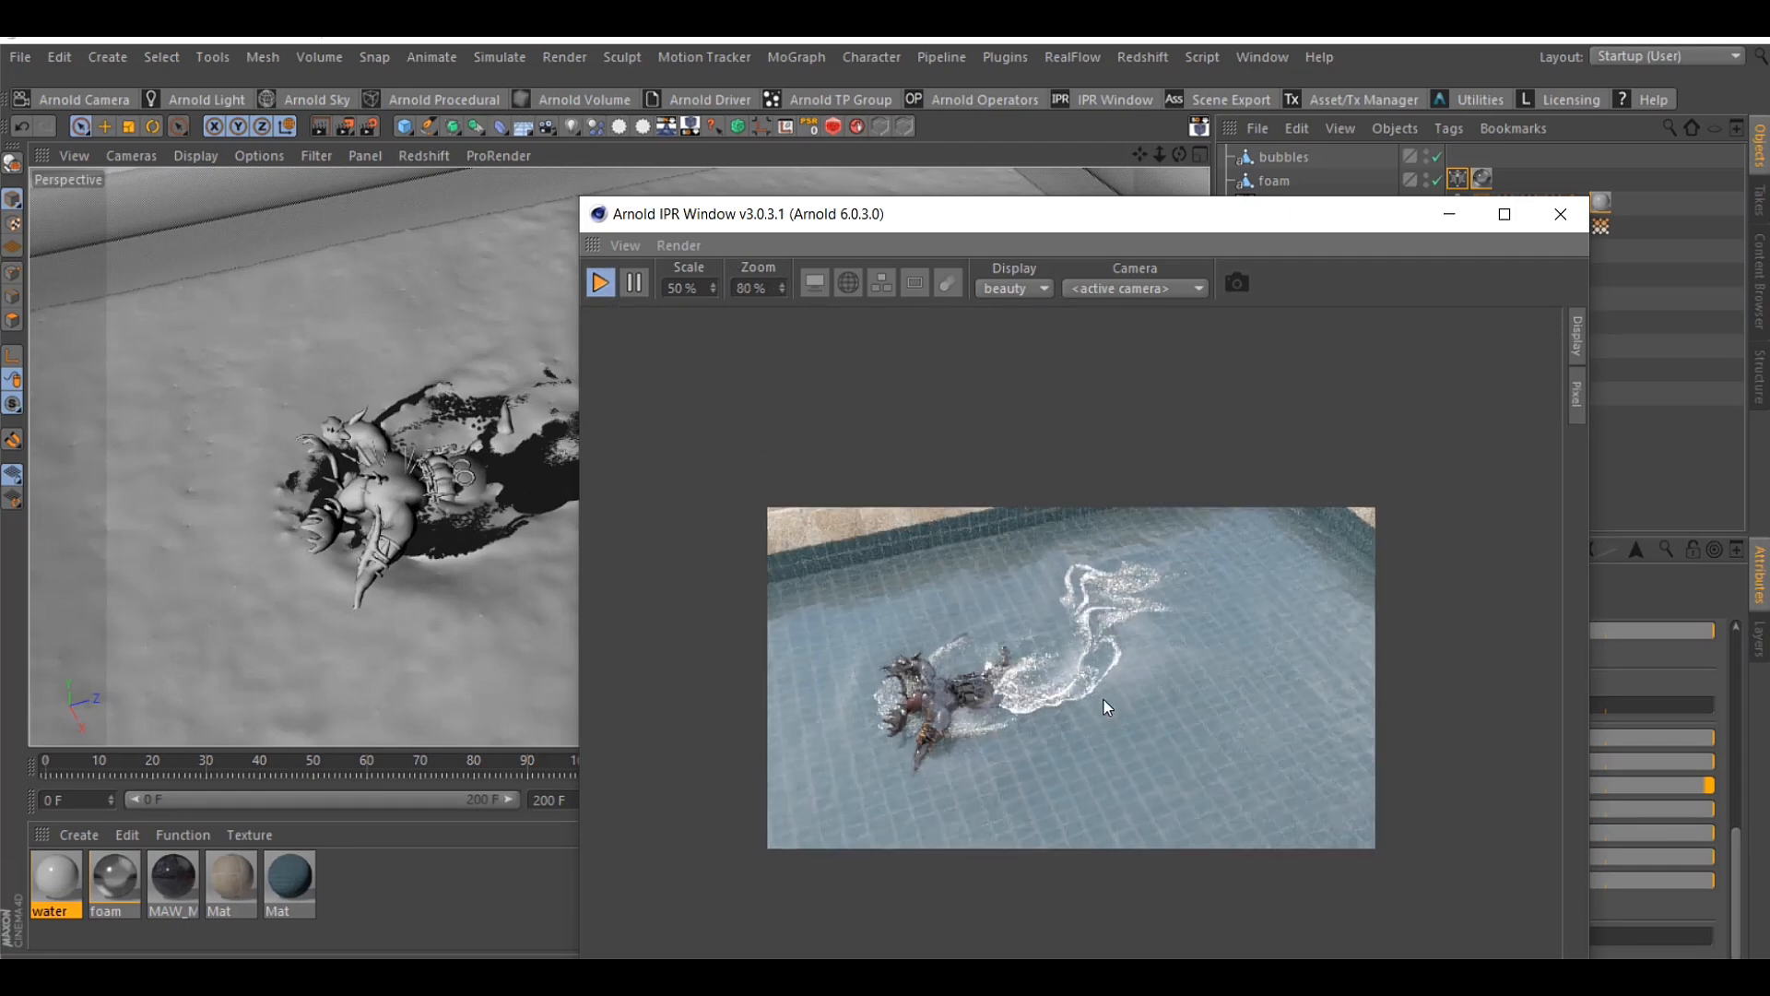